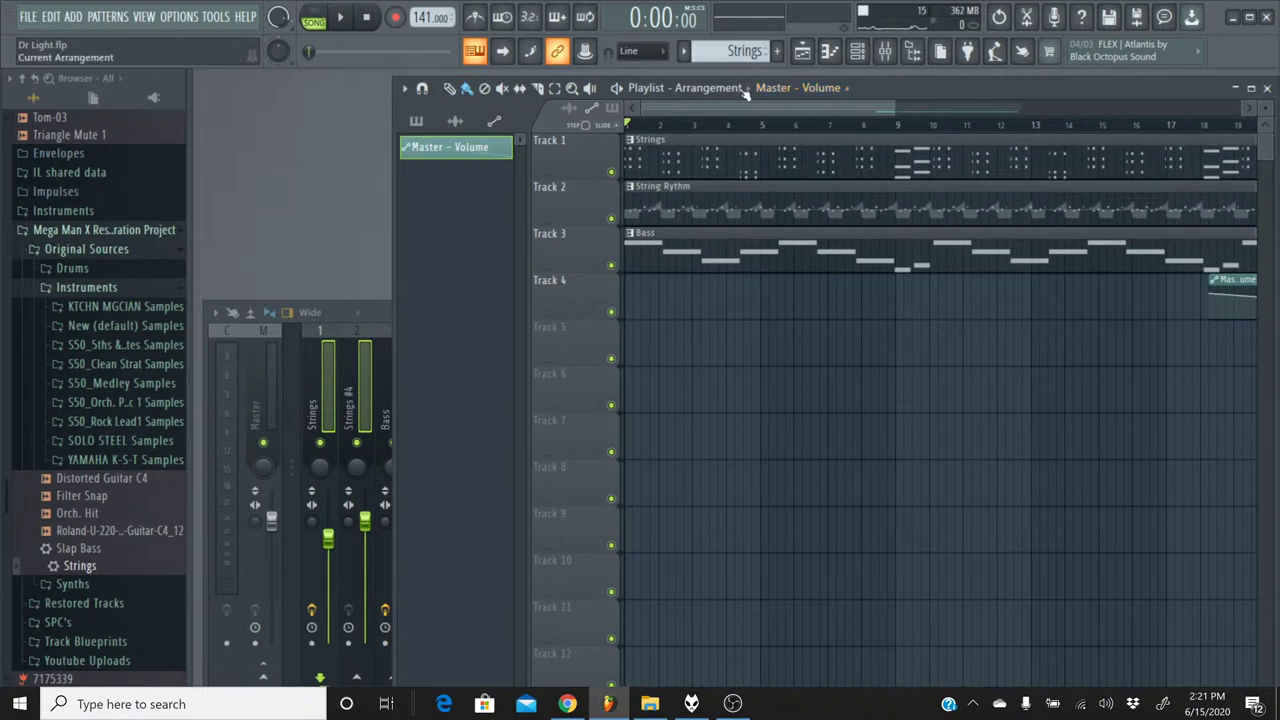
- Show the mixer and change the colour of the reverb track (19) to orange
mouse_move(687, 108)
left_mouse_down()
mouse_move(849, 108)
mouse_move(687, 108)
left_mouse_up()
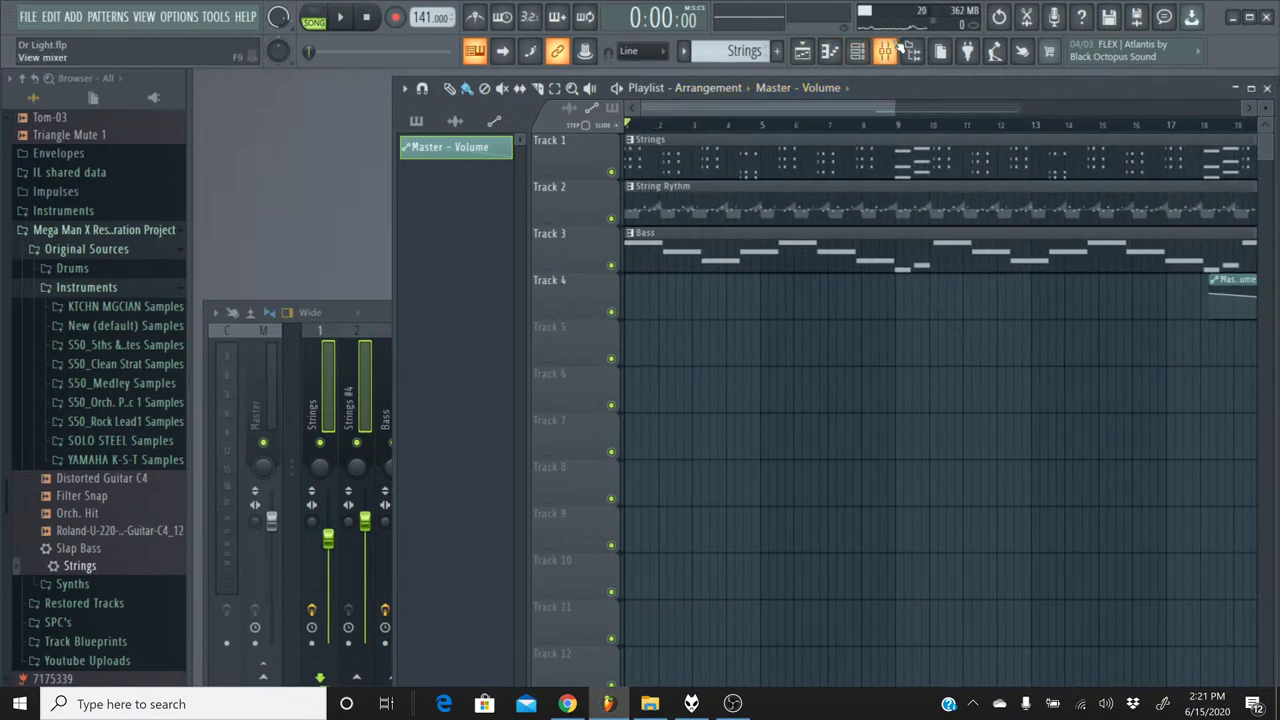
left_click(903, 52)
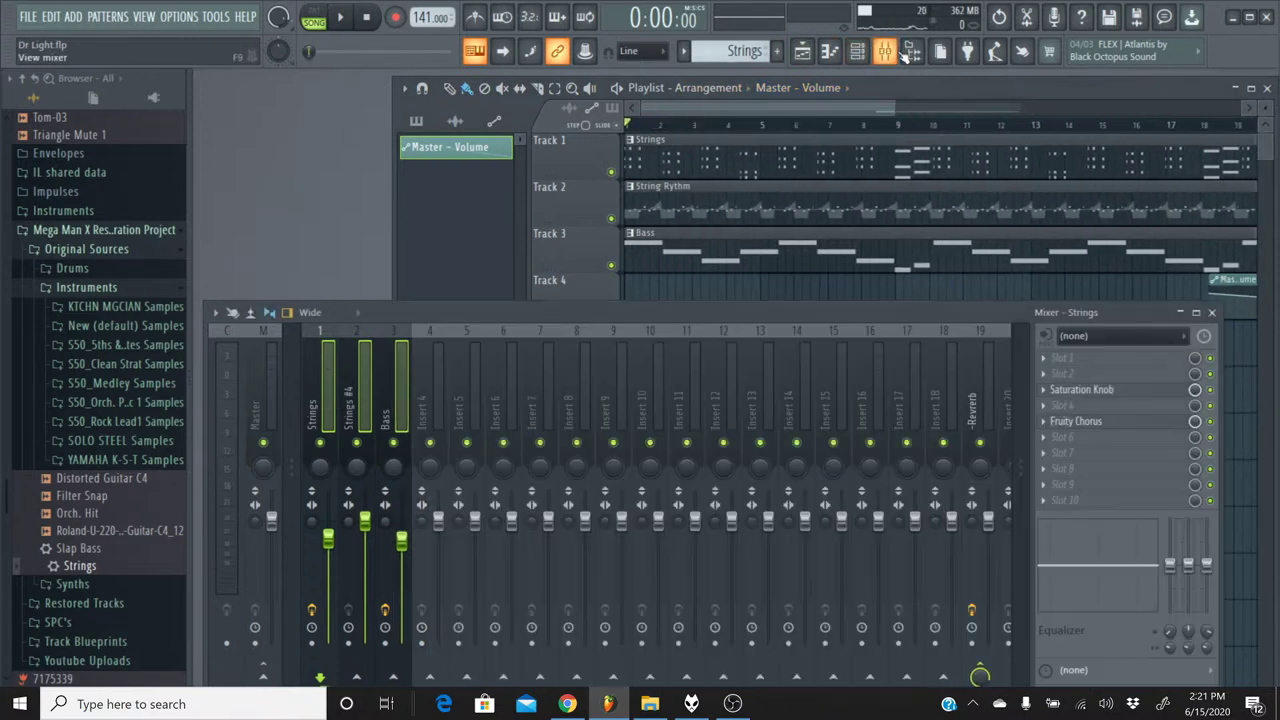
left_click(982, 400)
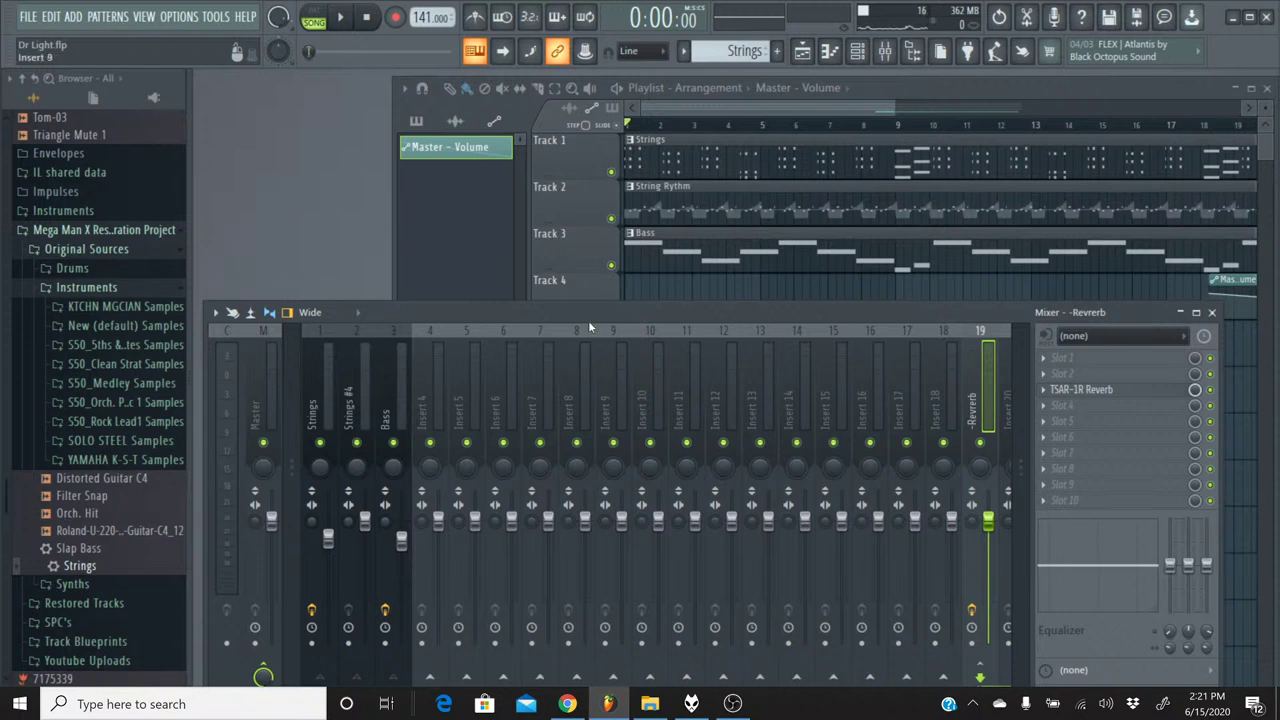
right_click(979, 333)
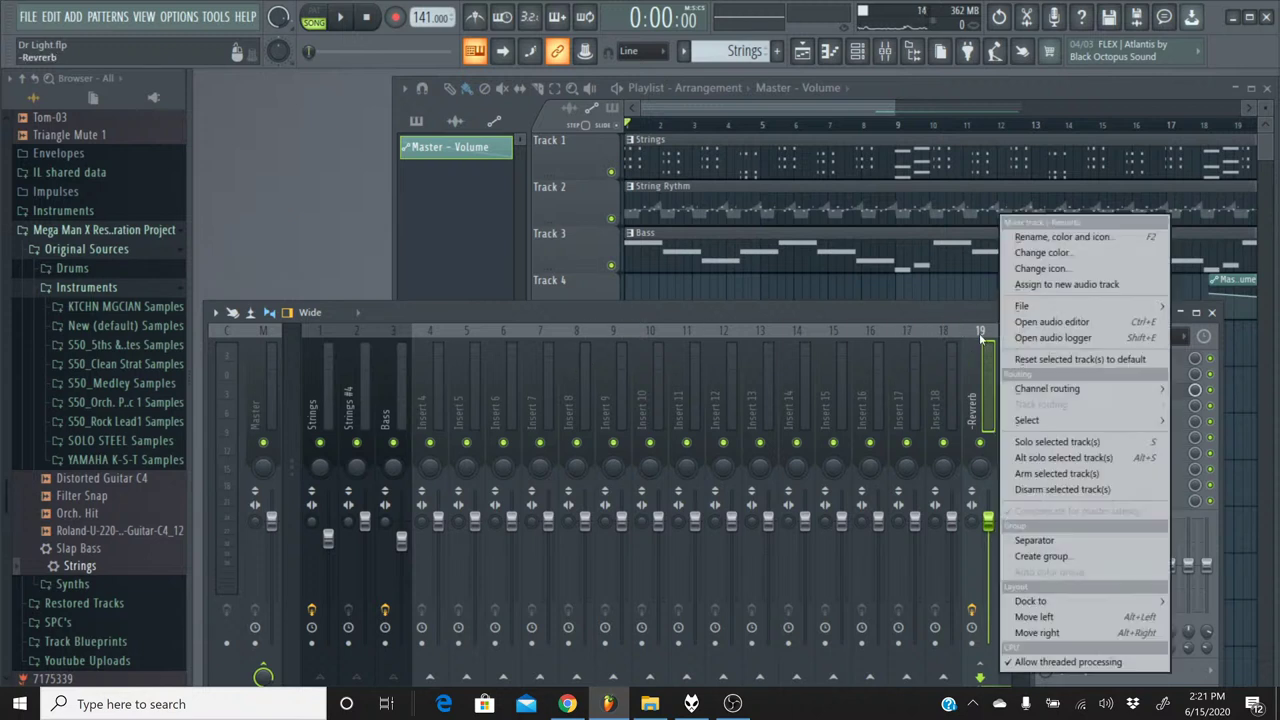
left_click(1058, 257)
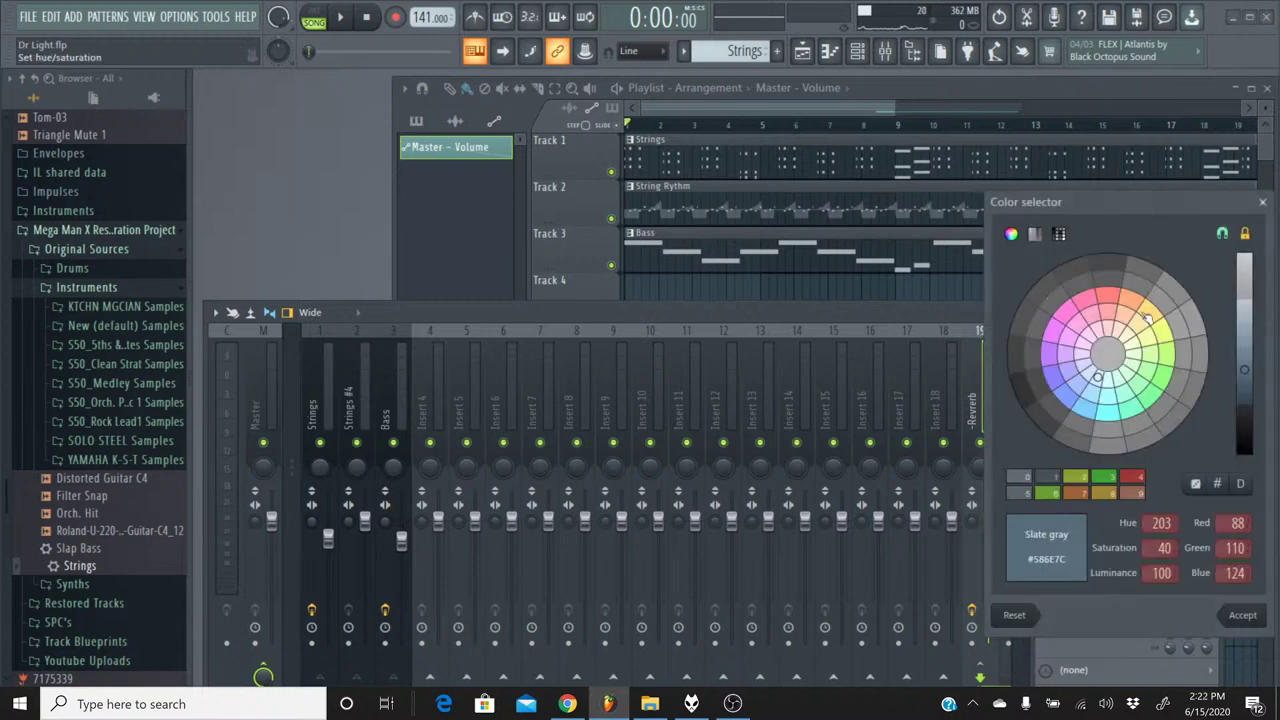
key("Escape")
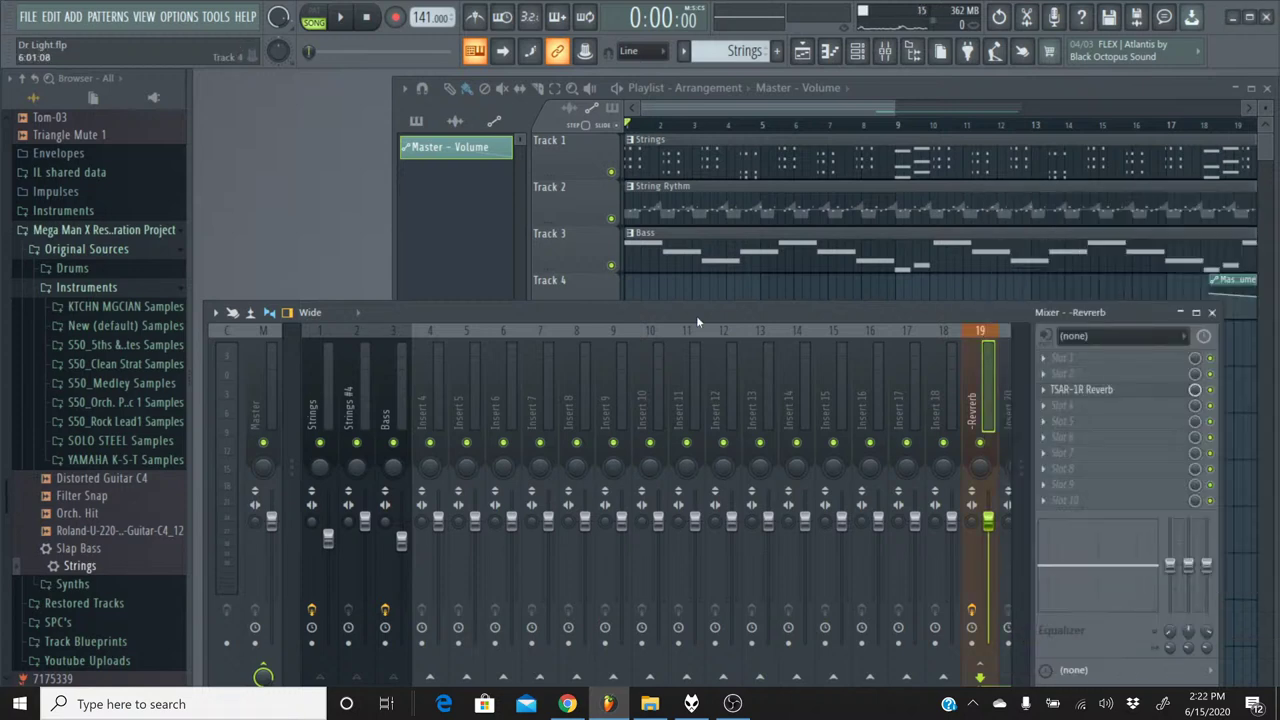
- Play the song and raise the Bass mixer track's volume slightly
left_click(345, 19)
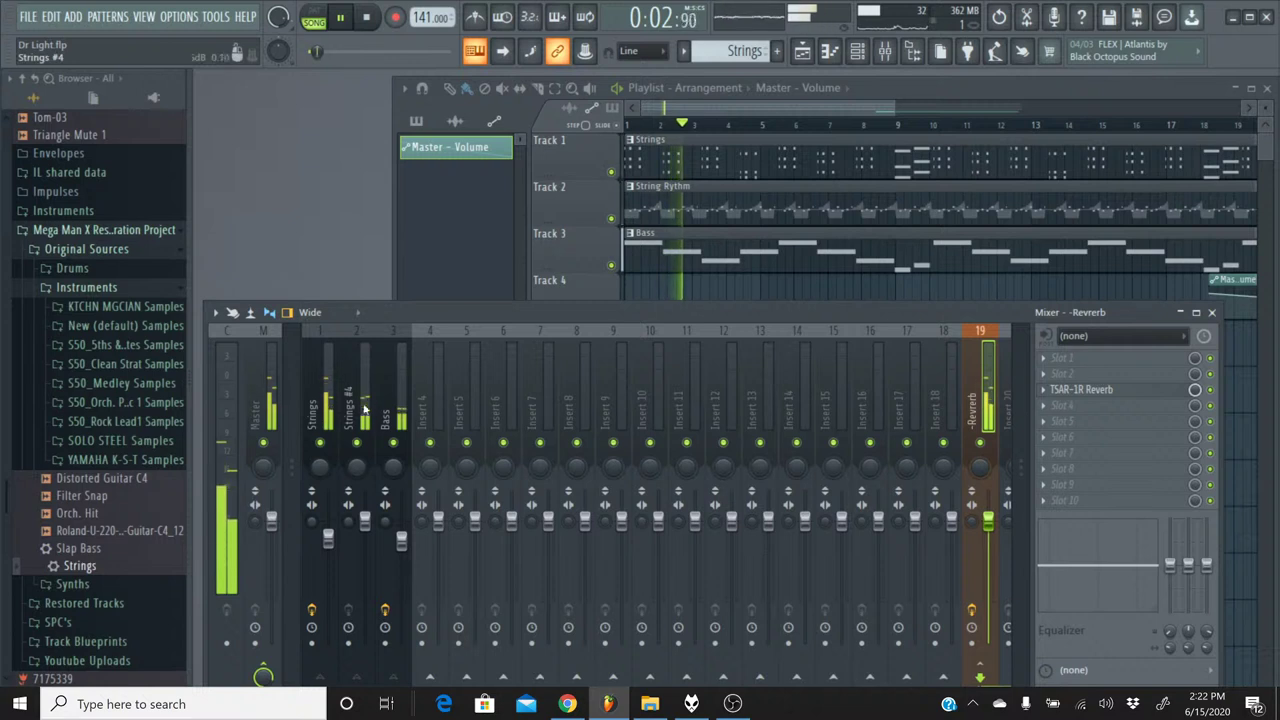
left_click(397, 478)
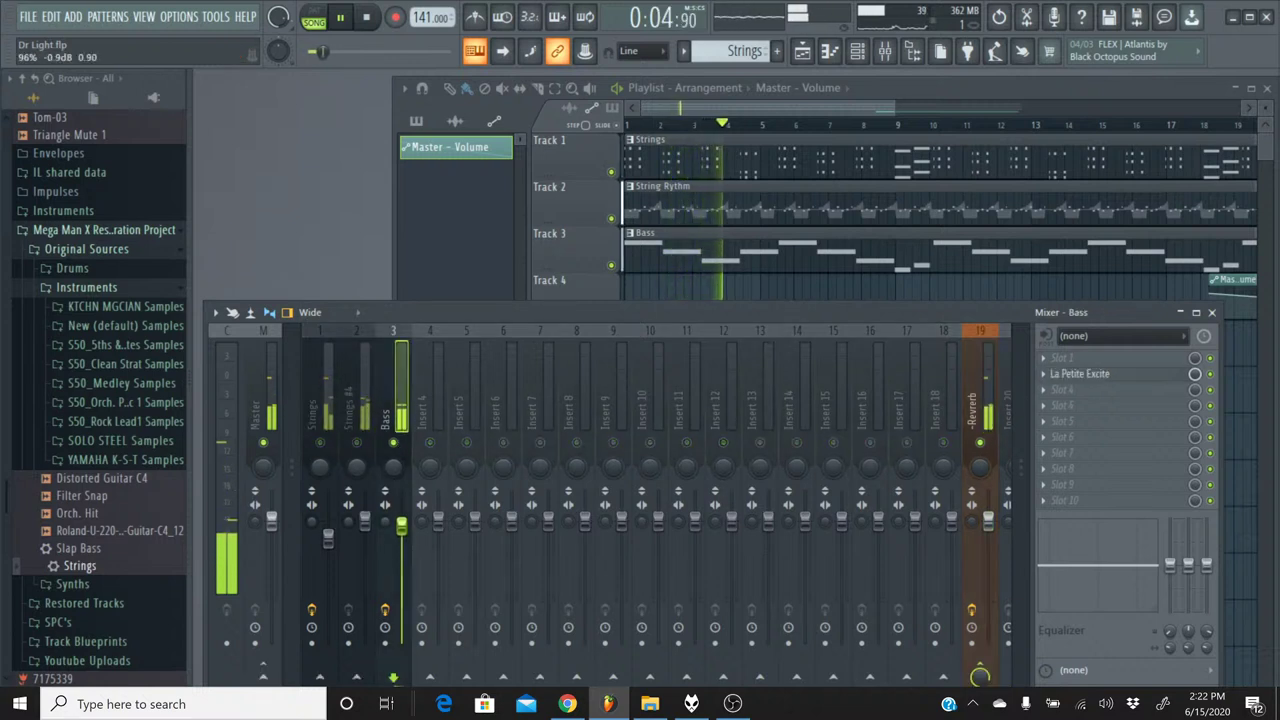
left_click_drag(401, 524, 401, 532)
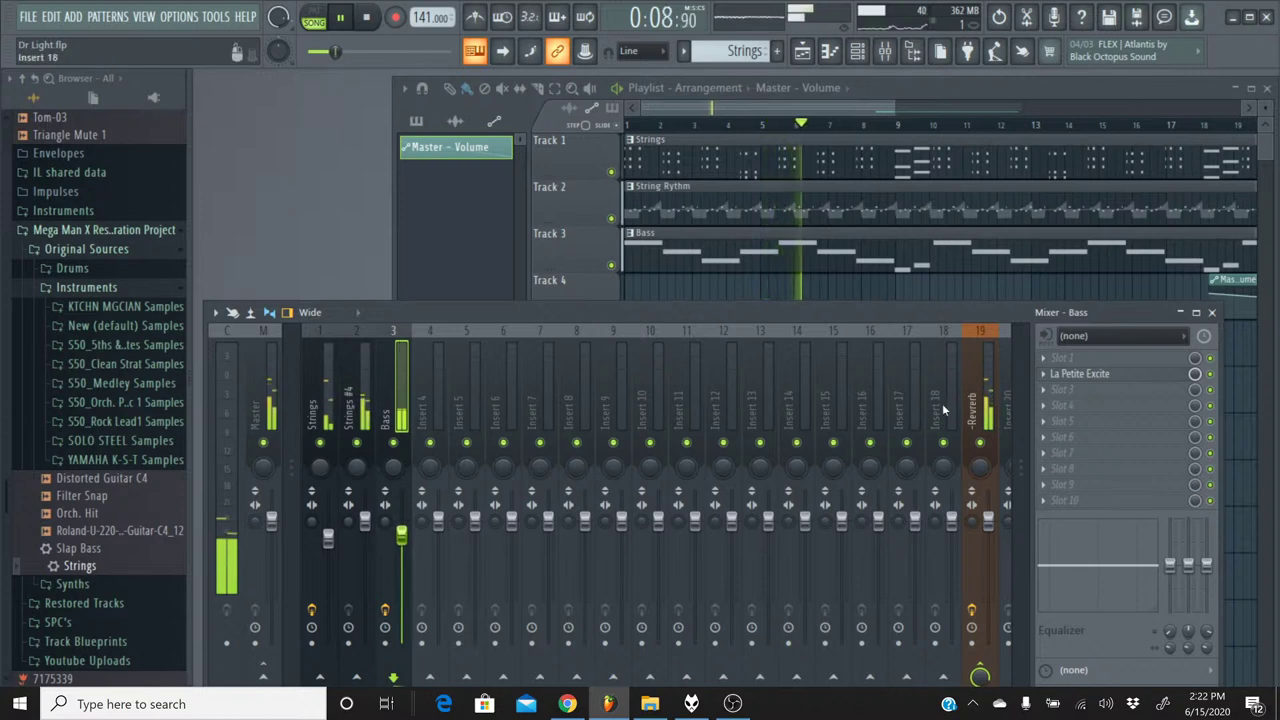
- Add Fruity Parametric EQ 2 to slot 4 of the Bass track, boost band 1 in the low end, and close the EQ editor
left_click(1062, 405)
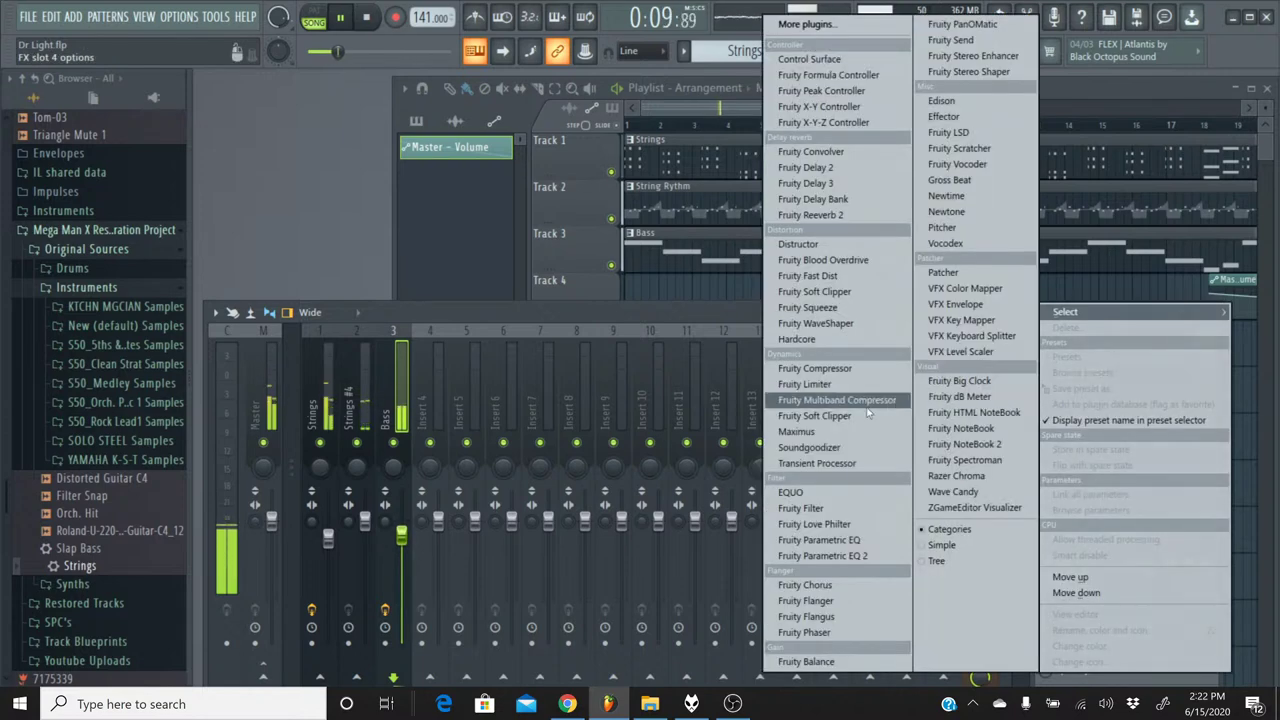
left_click(823, 555)
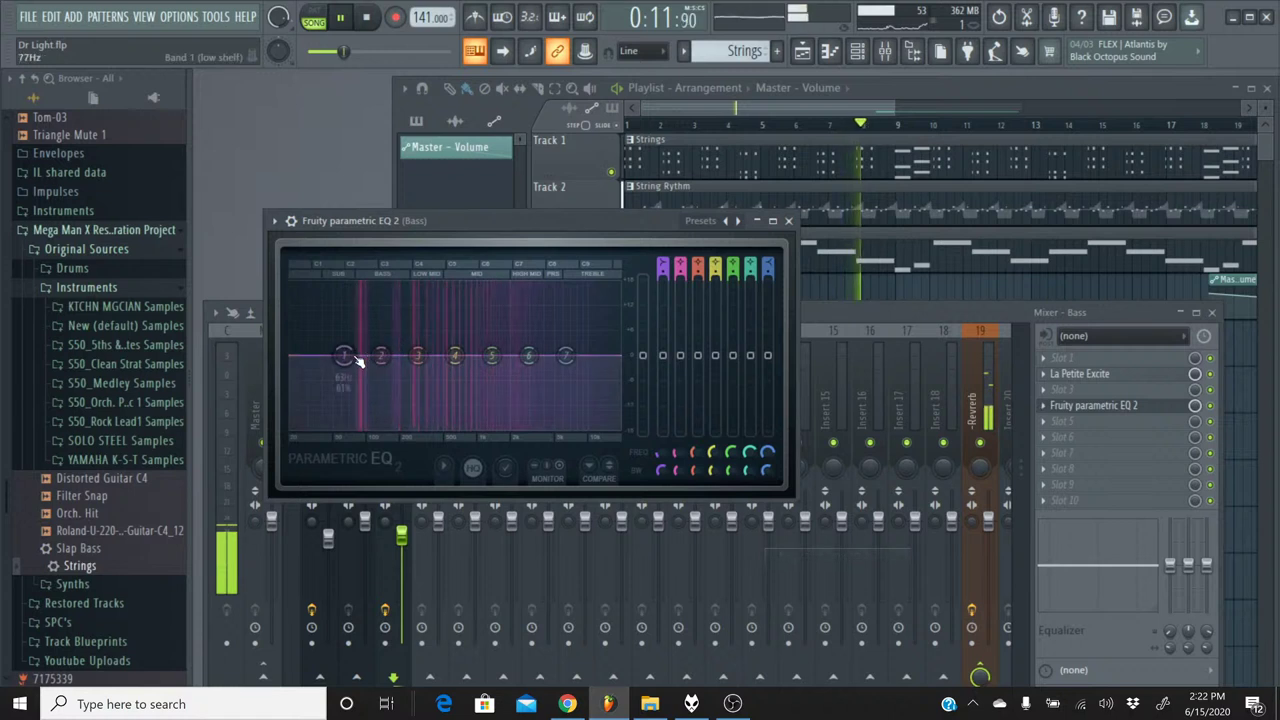
left_click_drag(351, 356, 369, 331)
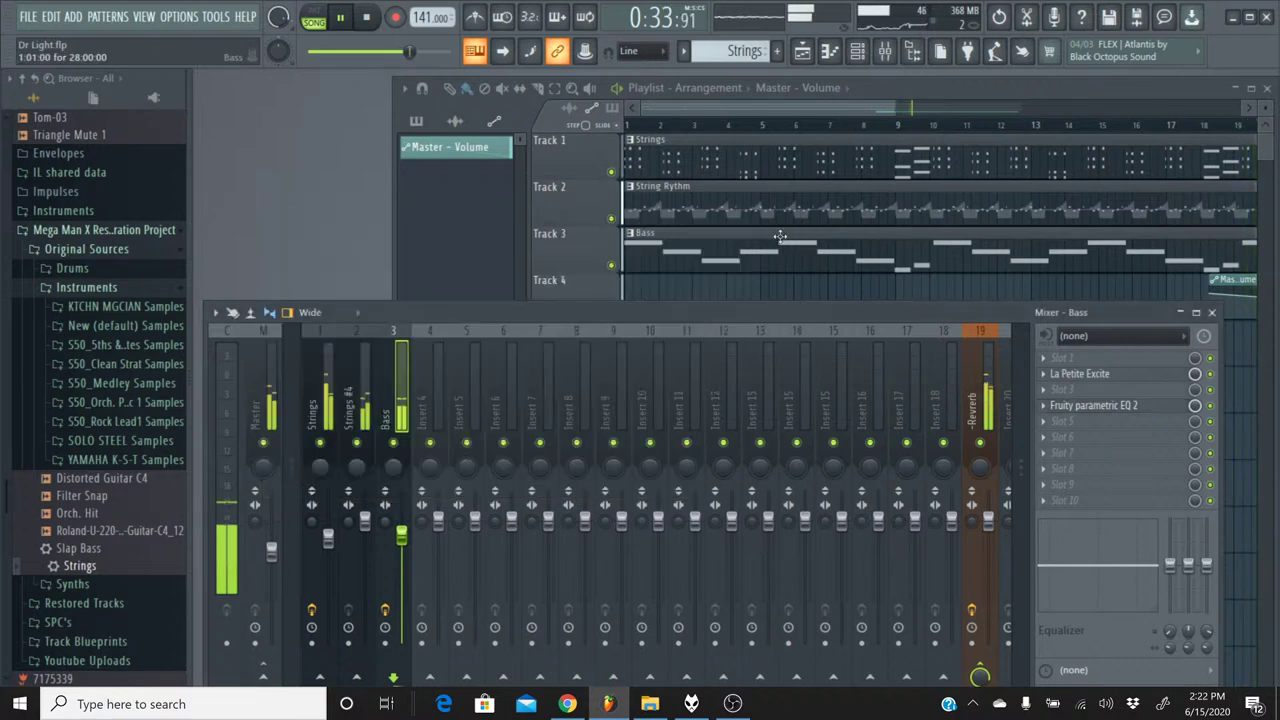
left_click(788, 221)
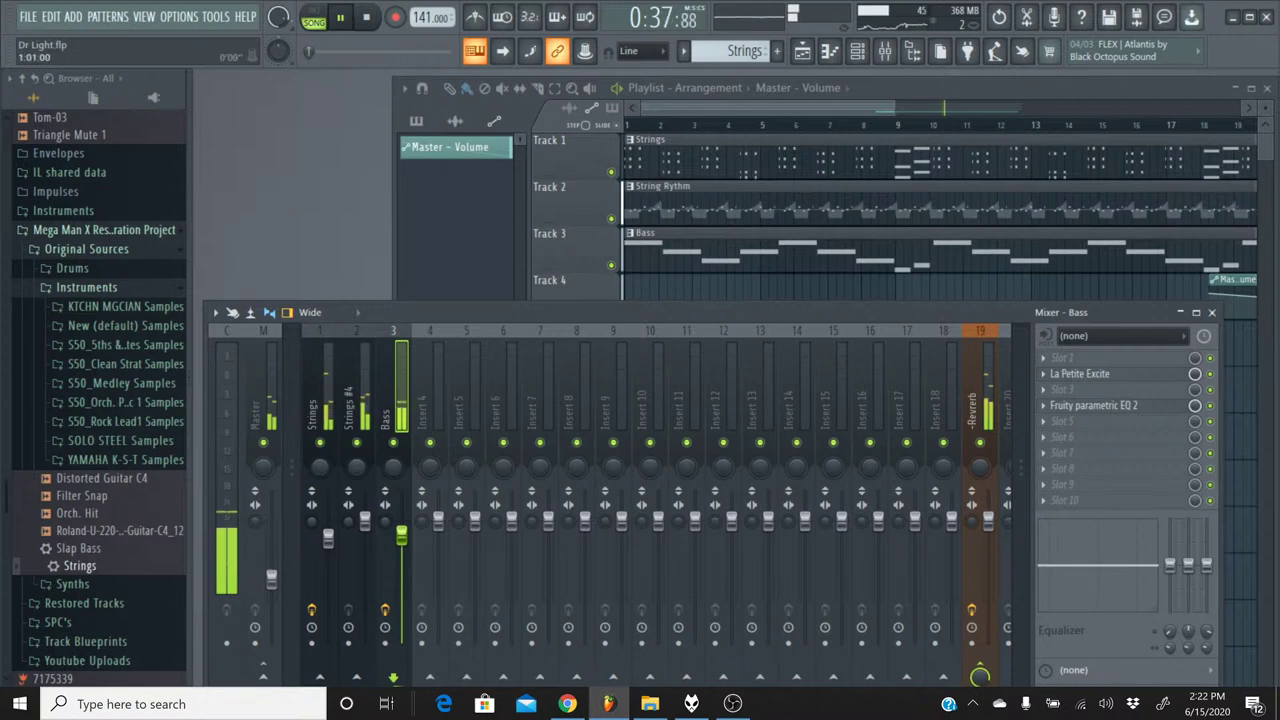
- Restart the song from the beginning and check the live stream page in YouTube Studio while it plays
key("space")
key("space")
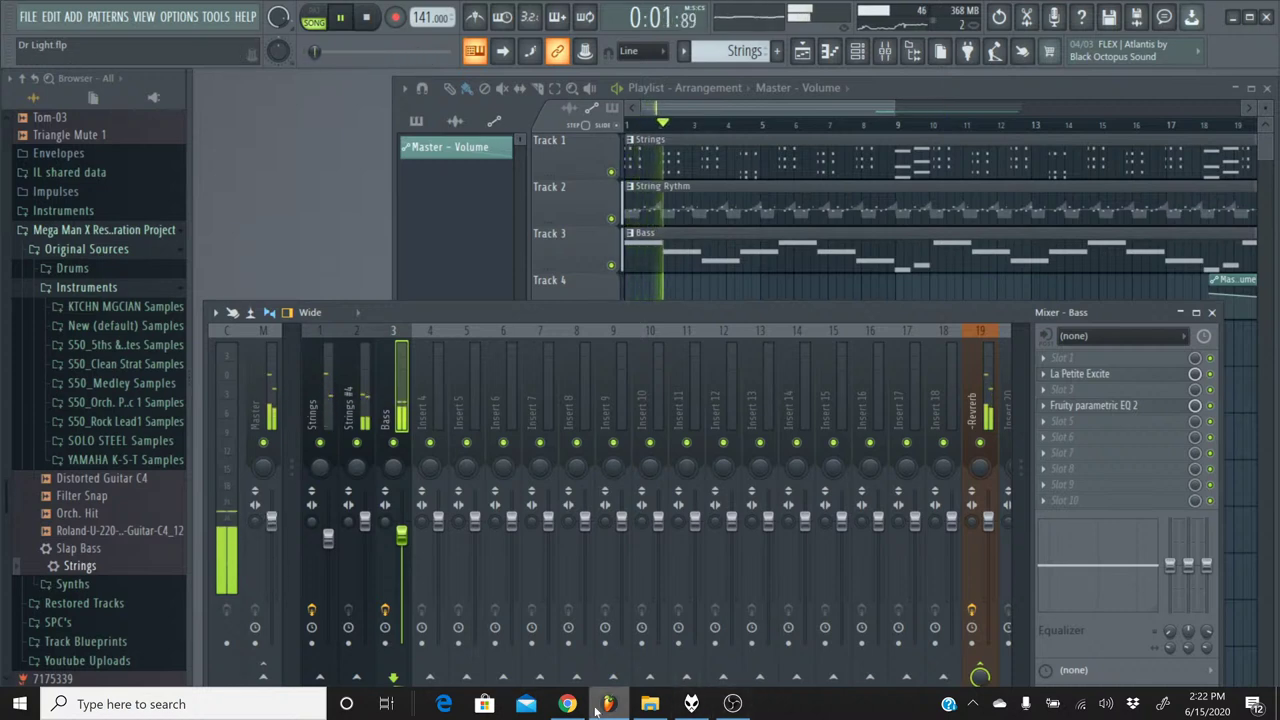
left_click(586, 706)
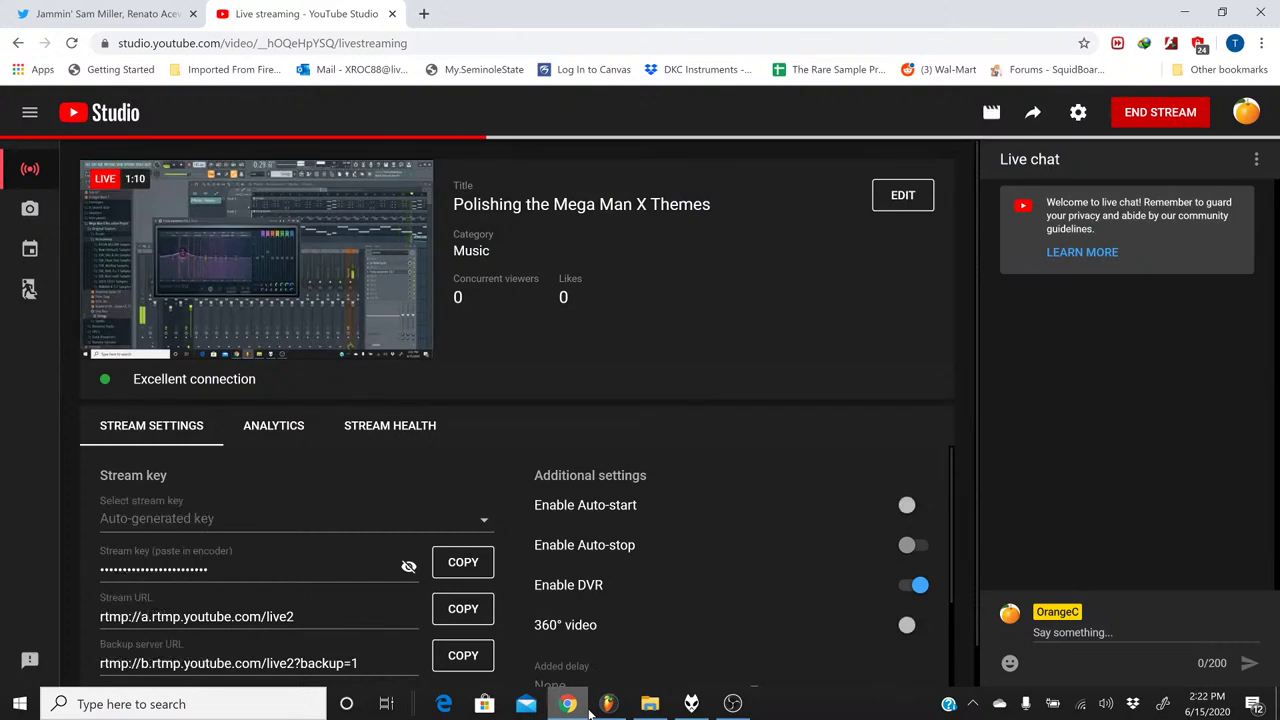
left_click(606, 704)
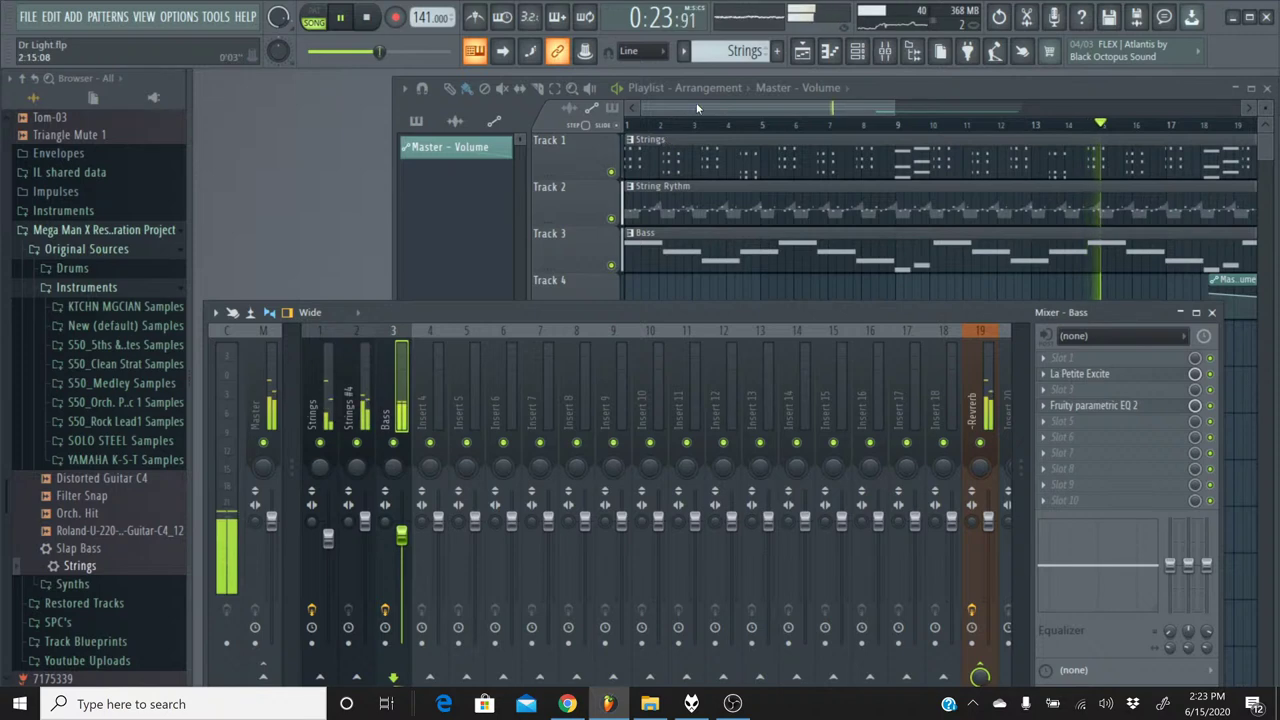
- Review the playlist arrangement through the Master - Volume fade-out and check the live stream page in the browser again
left_click(750, 114)
left_click(820, 141)
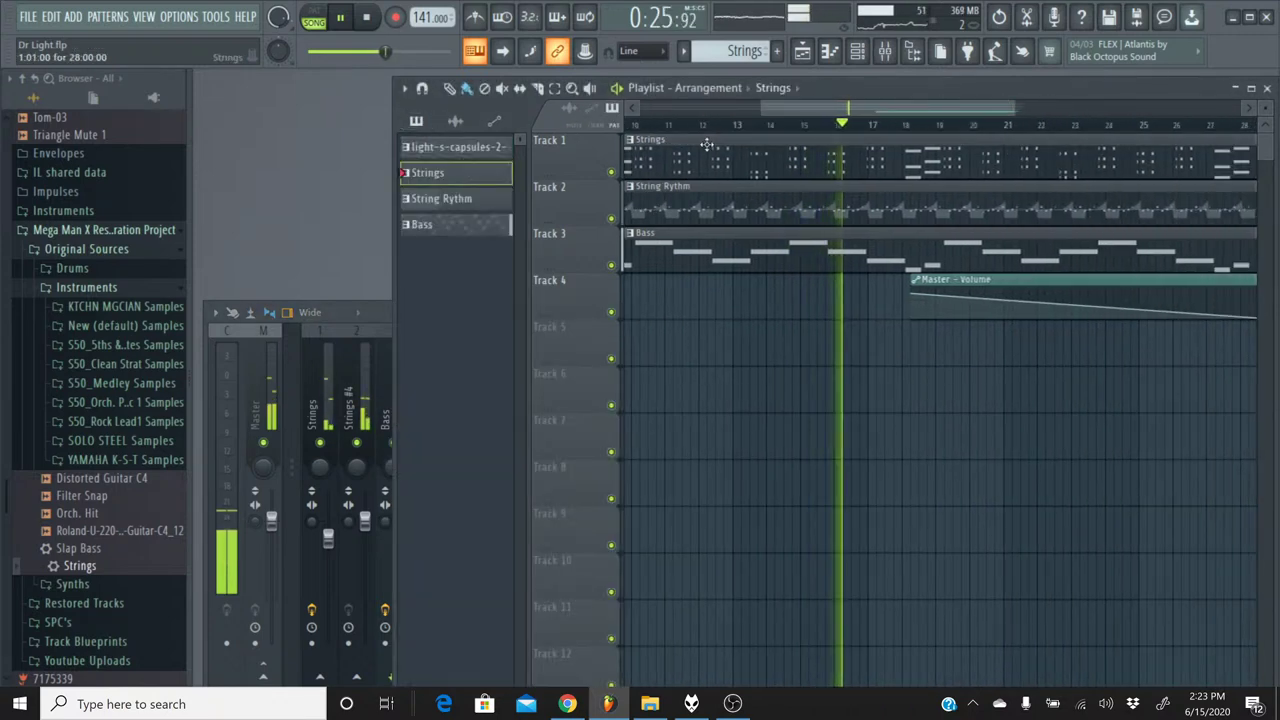
left_click(700, 125)
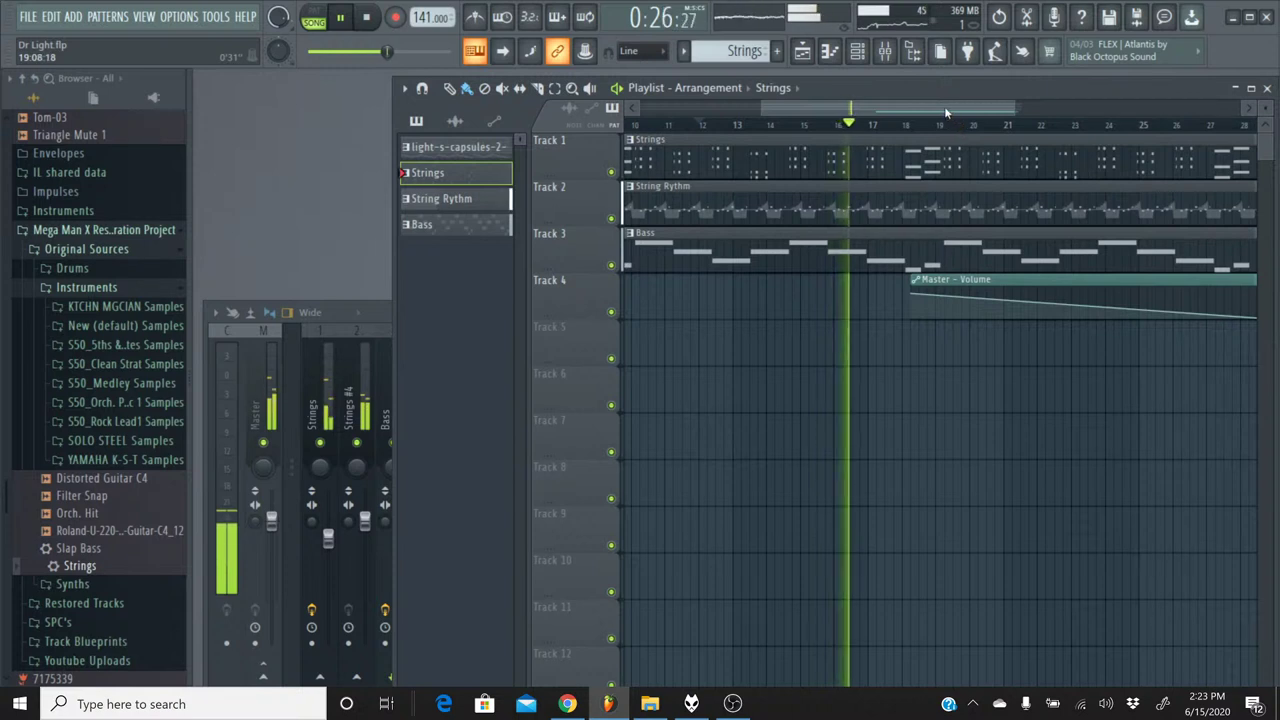
left_click_drag(945, 111, 967, 113)
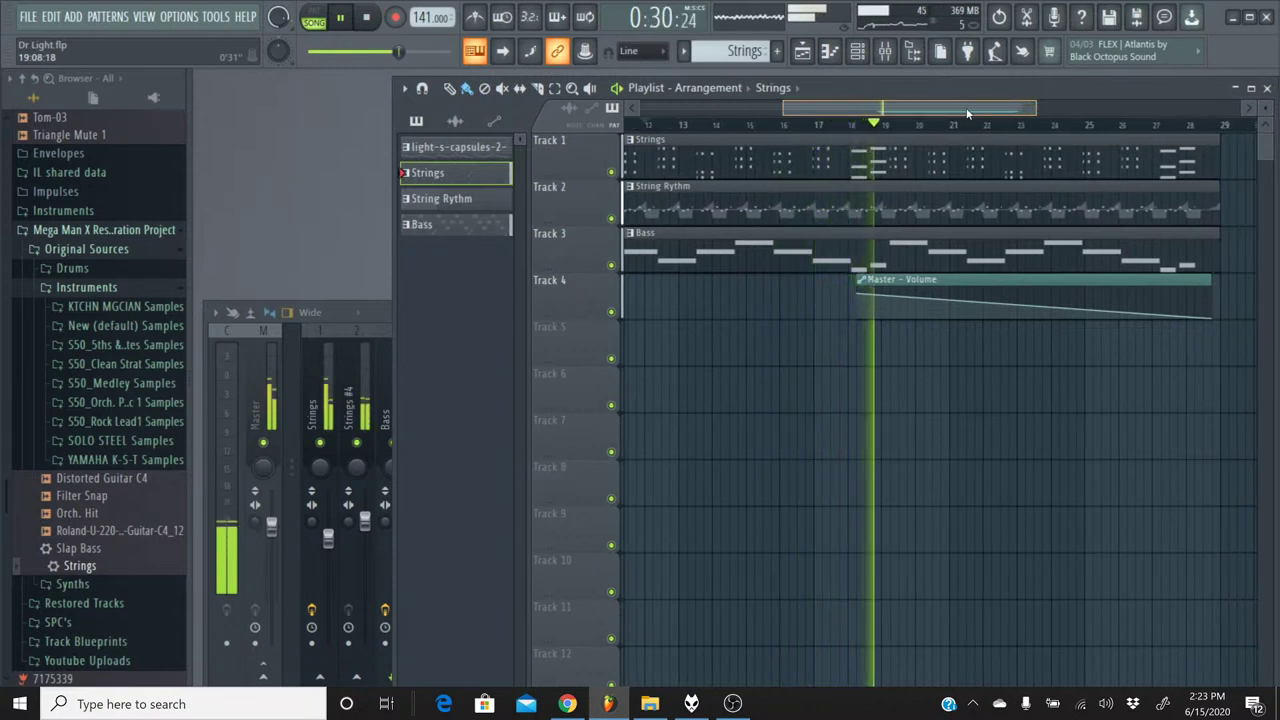
left_click_drag(967, 113, 560, 140)
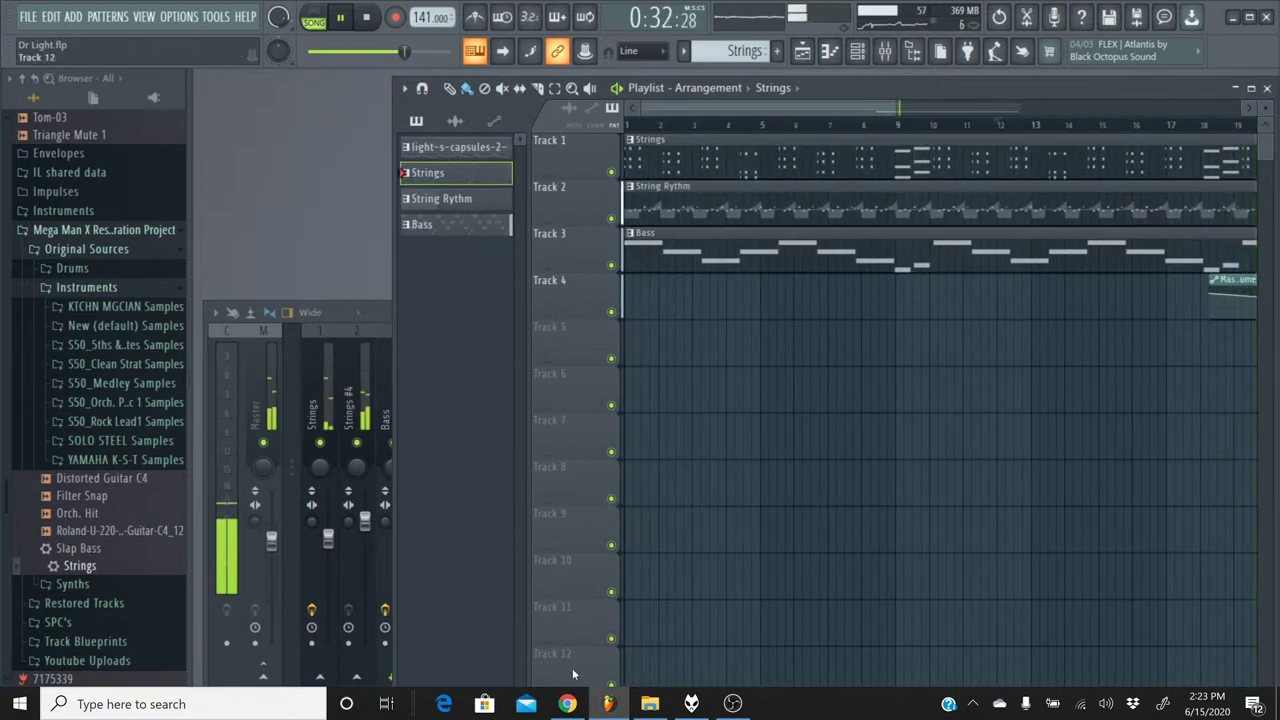
left_click(566, 708)
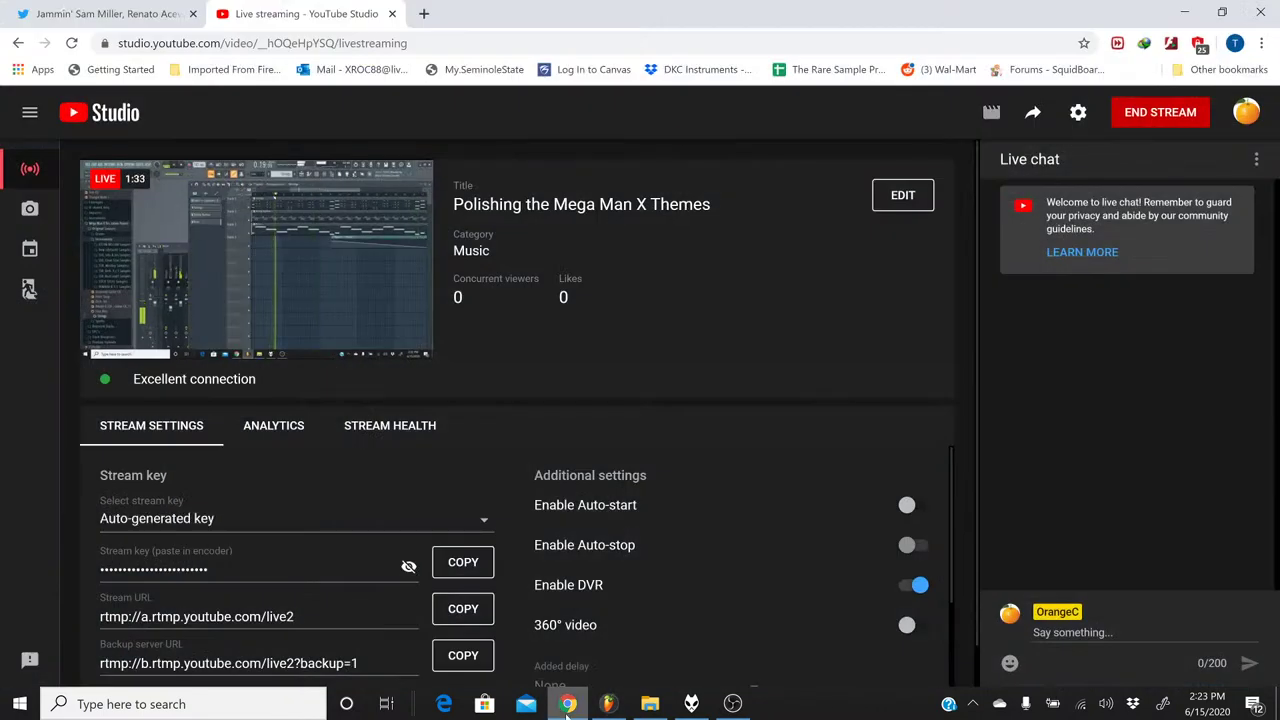
left_click(566, 708)
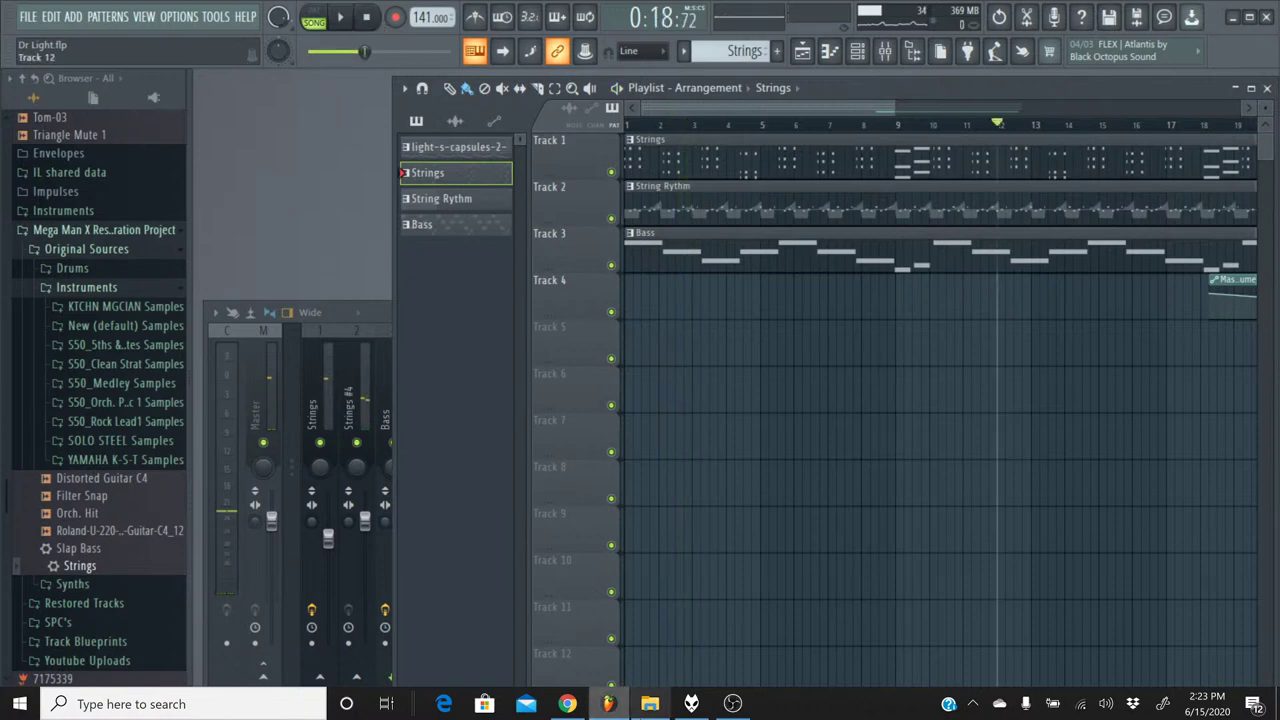
- Switch to File Explorer and open the Remaster Projects folder inside OrangeC Stuff > OrangeC backup on the C: drive
left_click(650, 704)
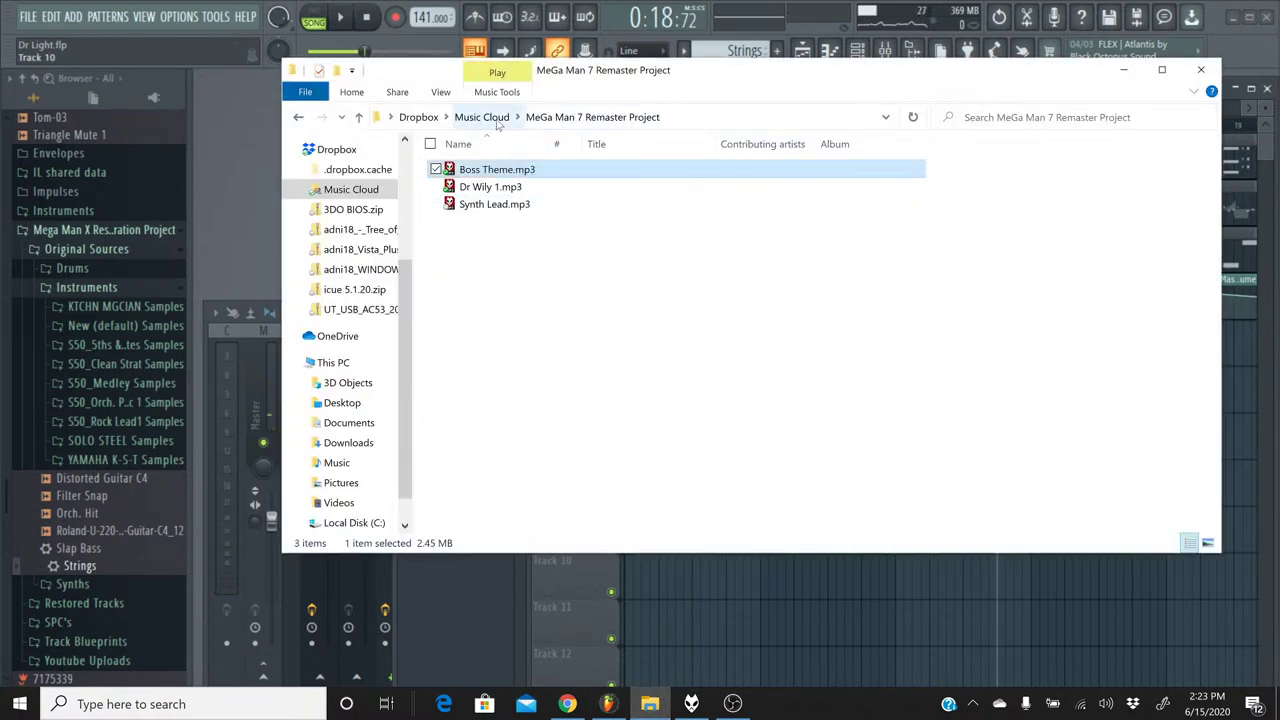
left_click(333, 362)
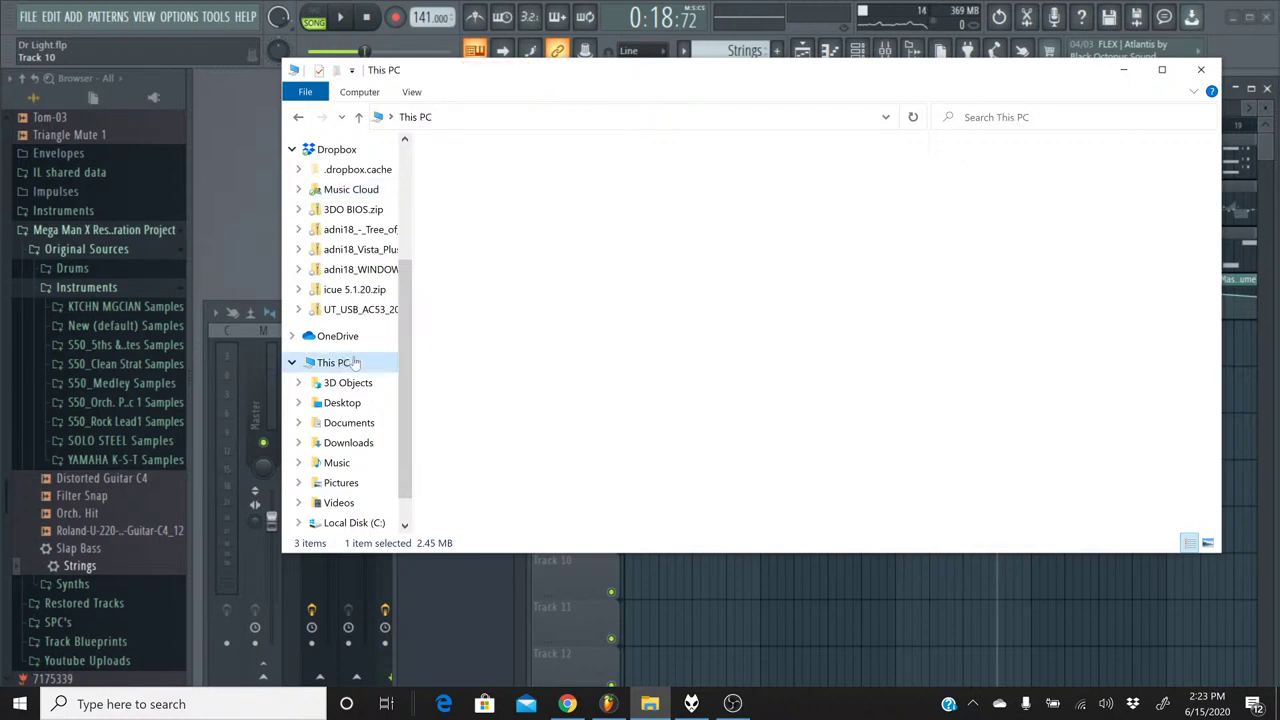
double_click(530, 347)
double_click(500, 207)
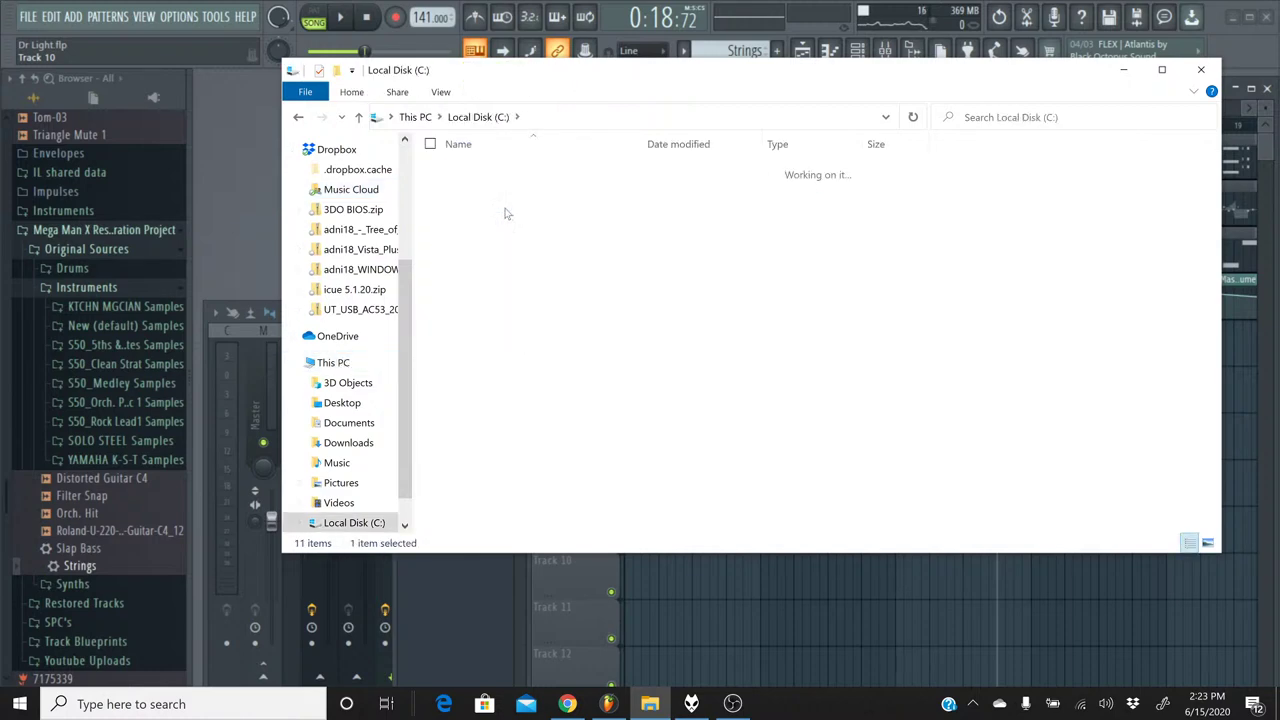
left_click(513, 172)
double_click(513, 172)
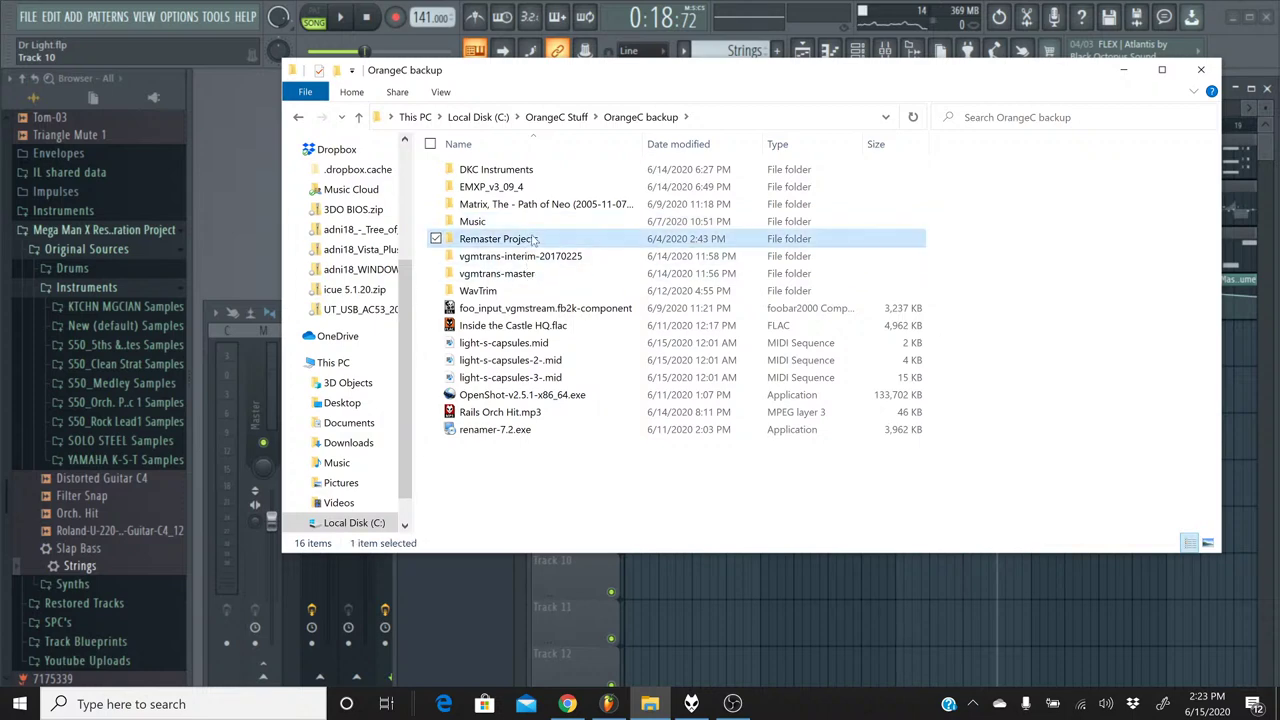
double_click(497, 239)
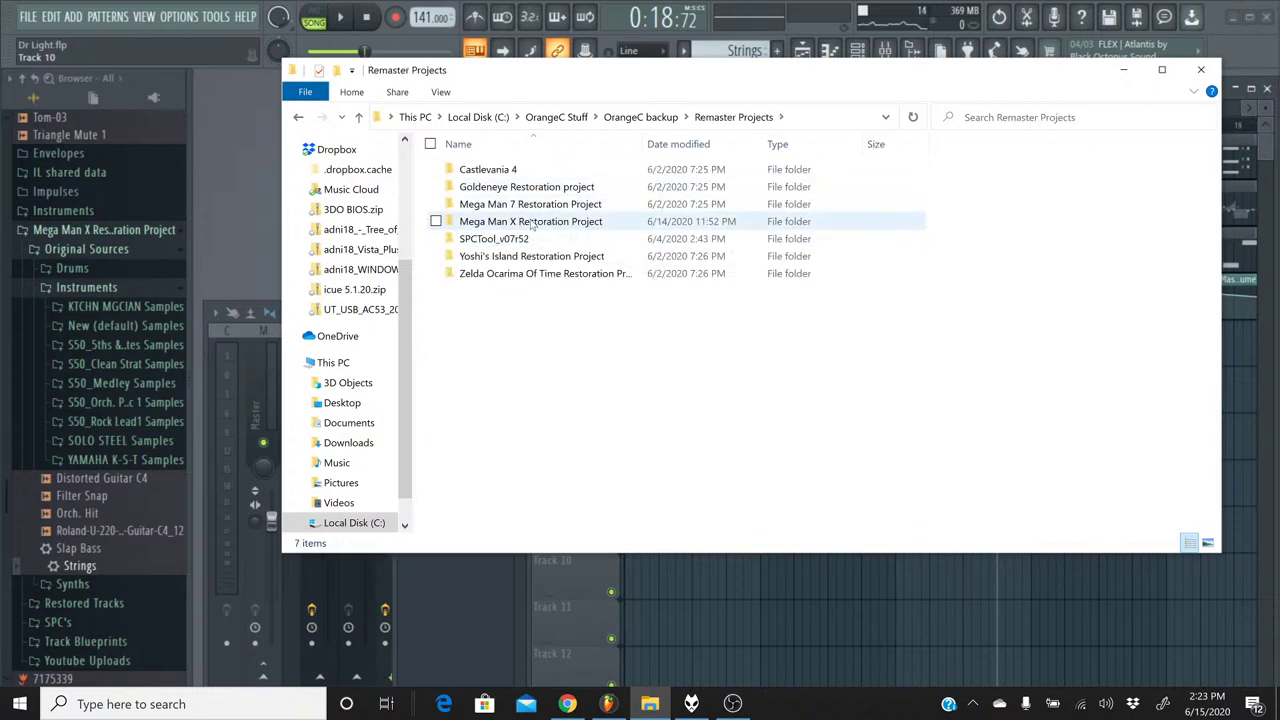
double_click(531, 222)
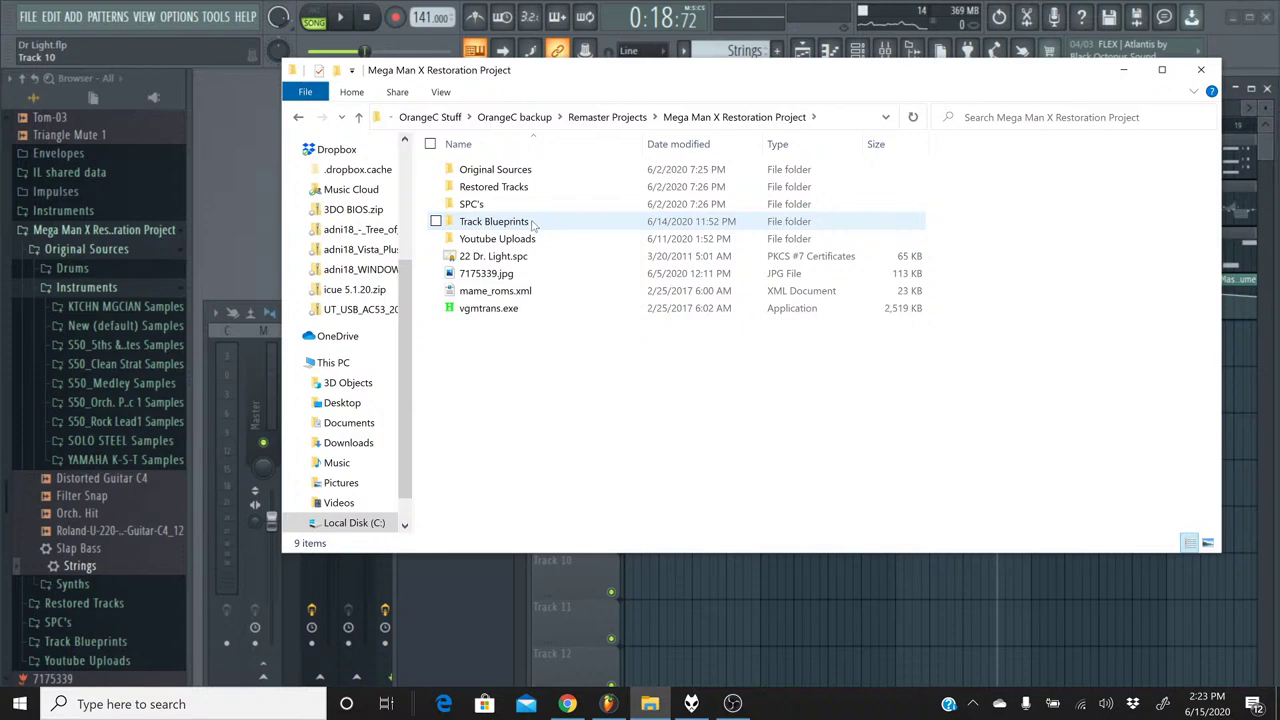
left_click(515, 310)
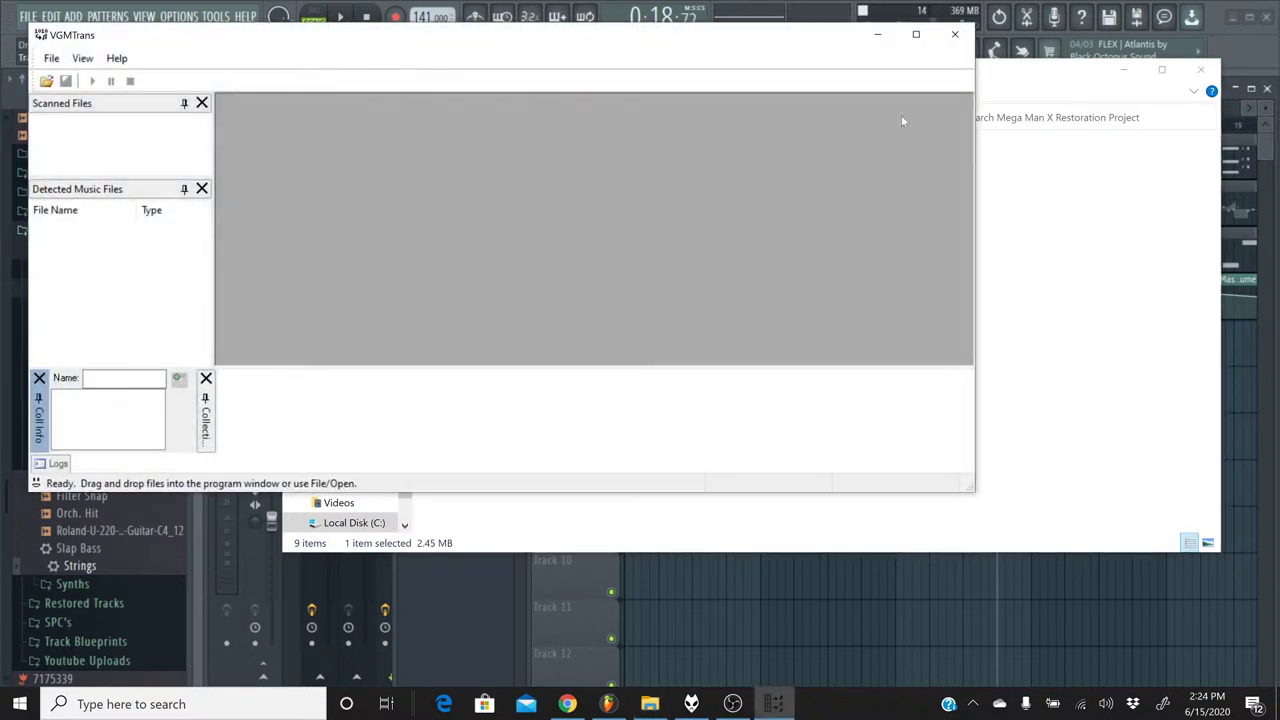
left_click(955, 34)
key("BackSpace")
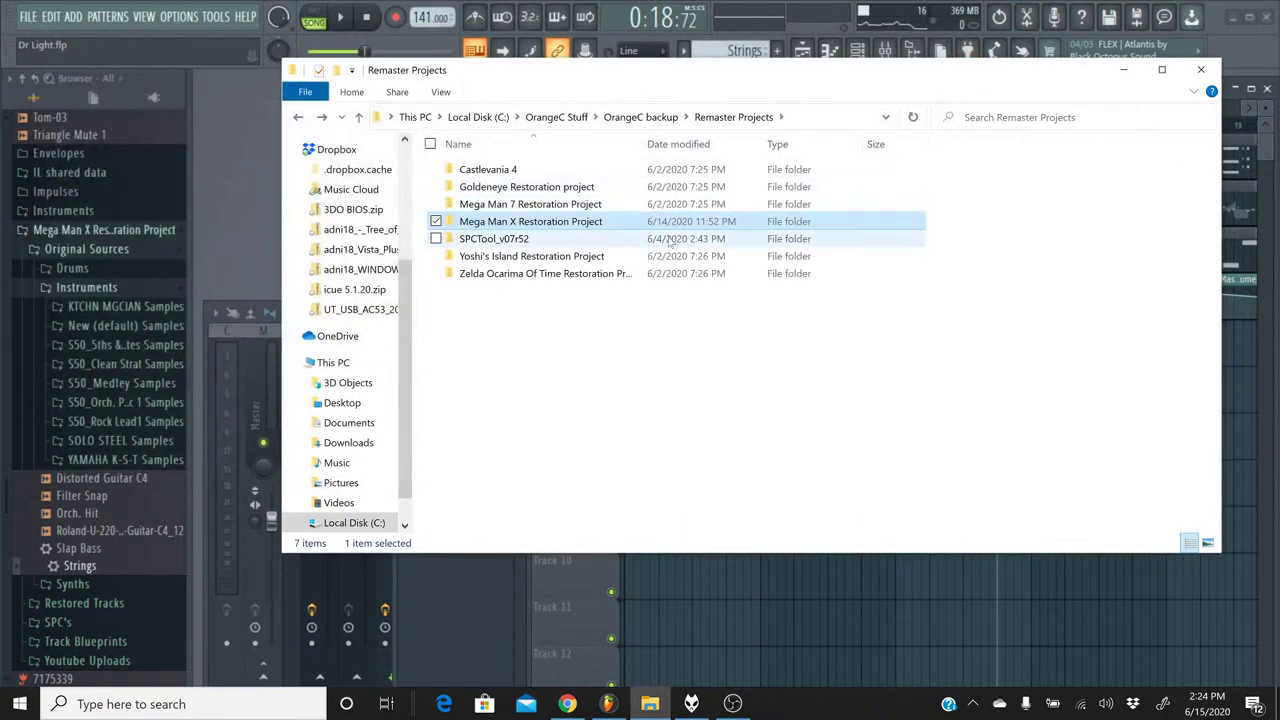
- Launch SPCTool.exe from the SPCTool folder inside SPCTool_v07r52
double_click(670, 240)
double_click(560, 172)
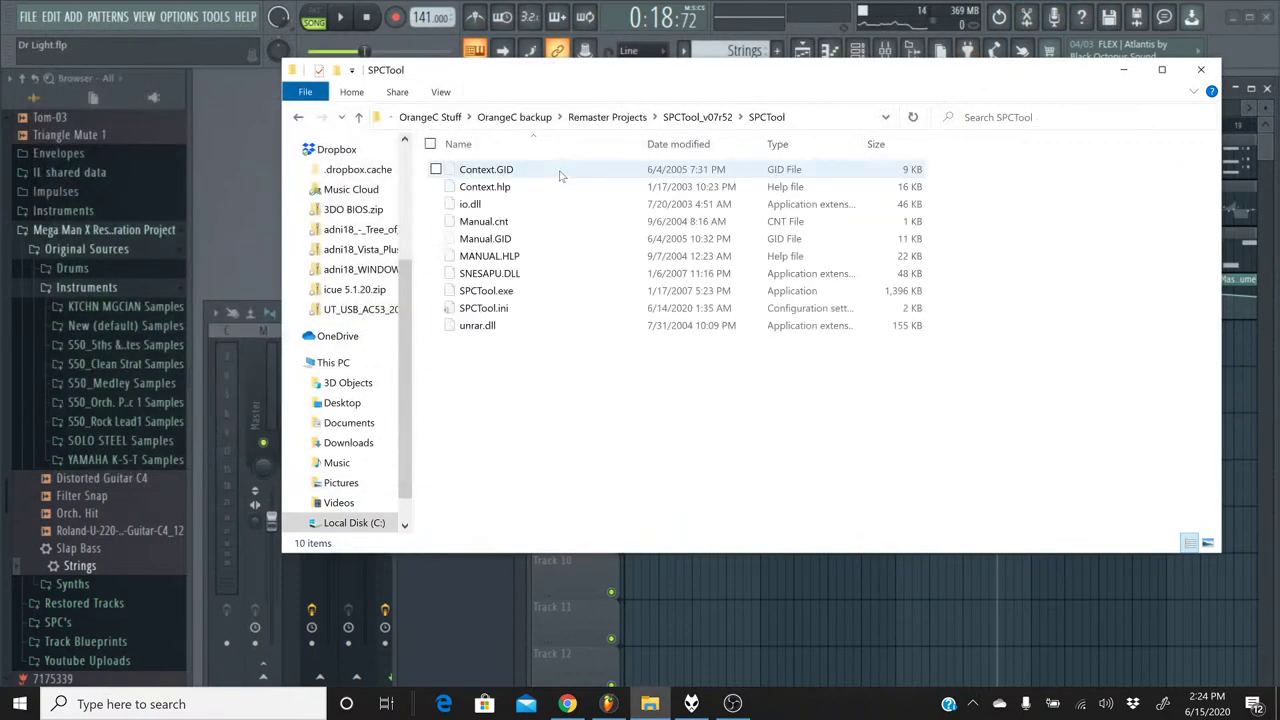
left_click(543, 292)
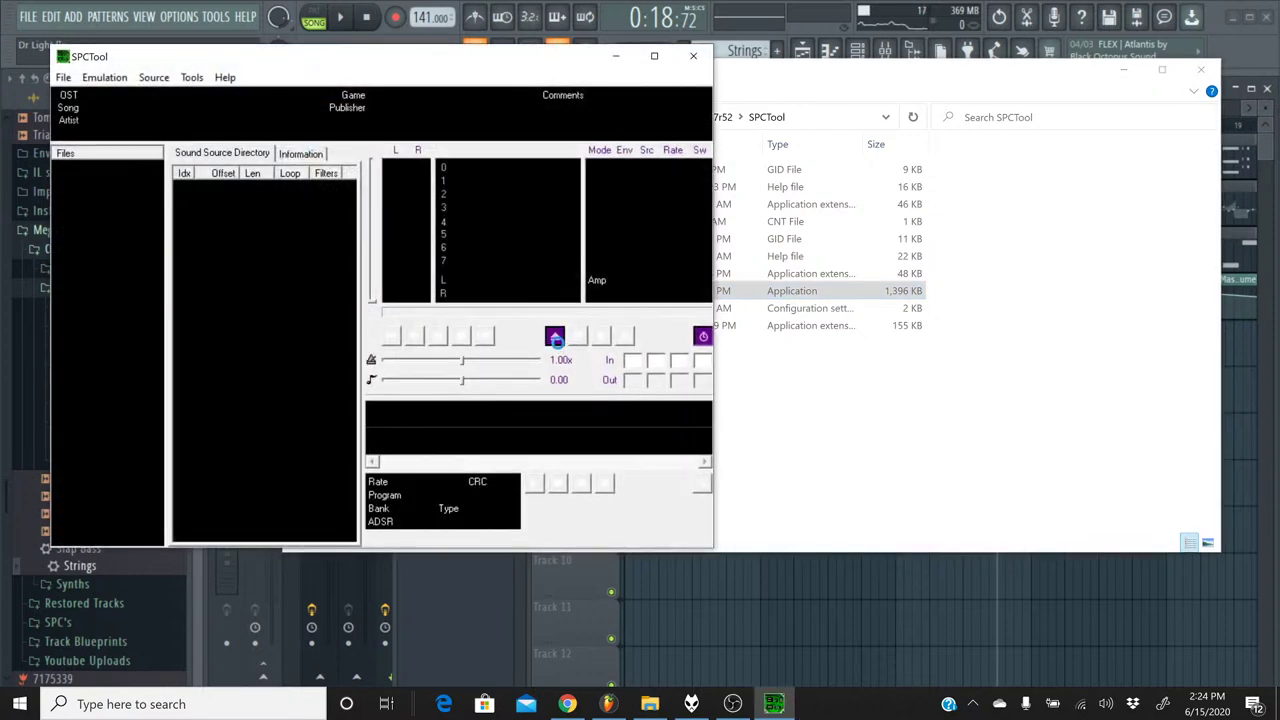
- Load 22 Dr. Light.spc from the Mega Man X (EMU).zophar folder into SPCTool and play it
left_click(555, 338)
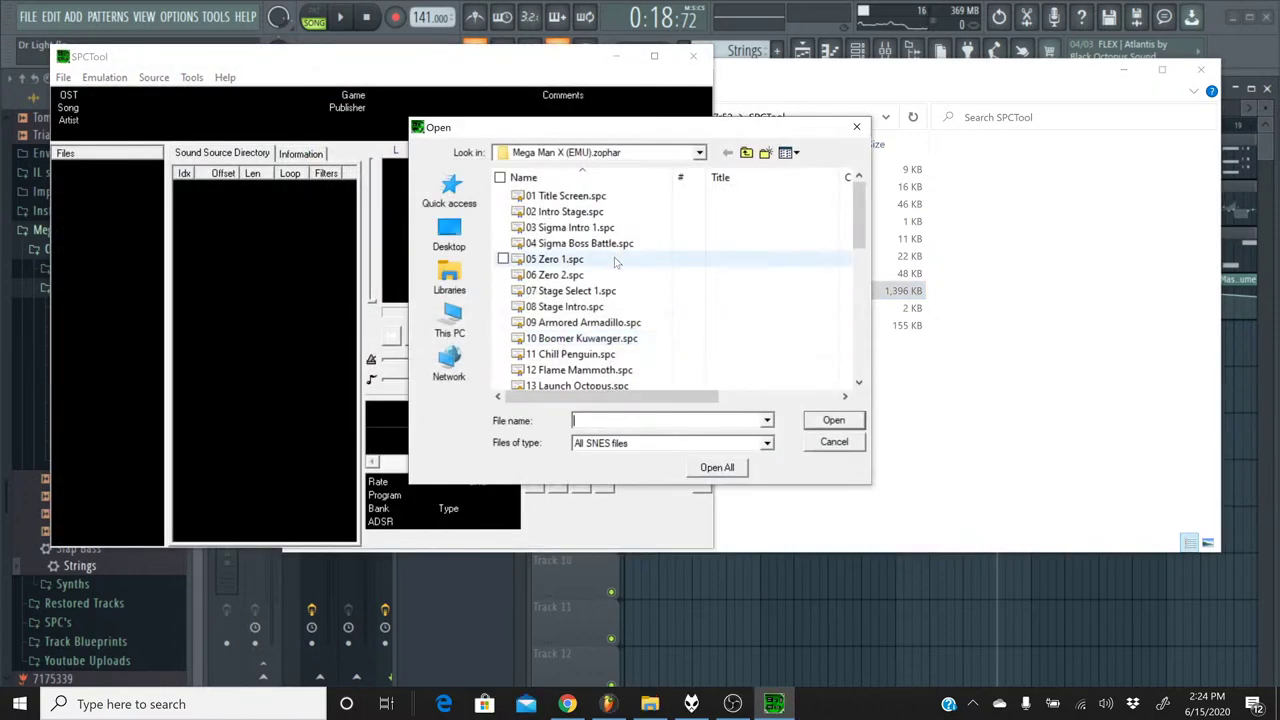
scroll(617, 262, "down", 3)
scroll(617, 262, "down", 2)
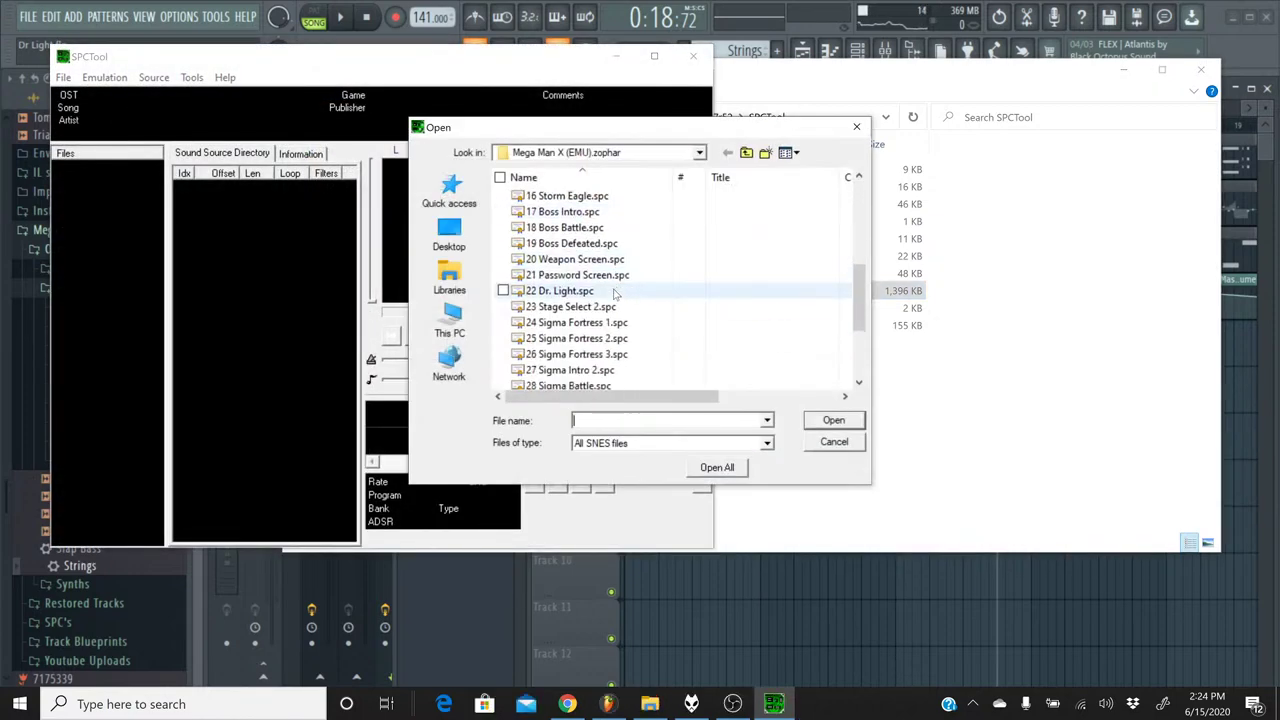
double_click(608, 291)
left_click(415, 336)
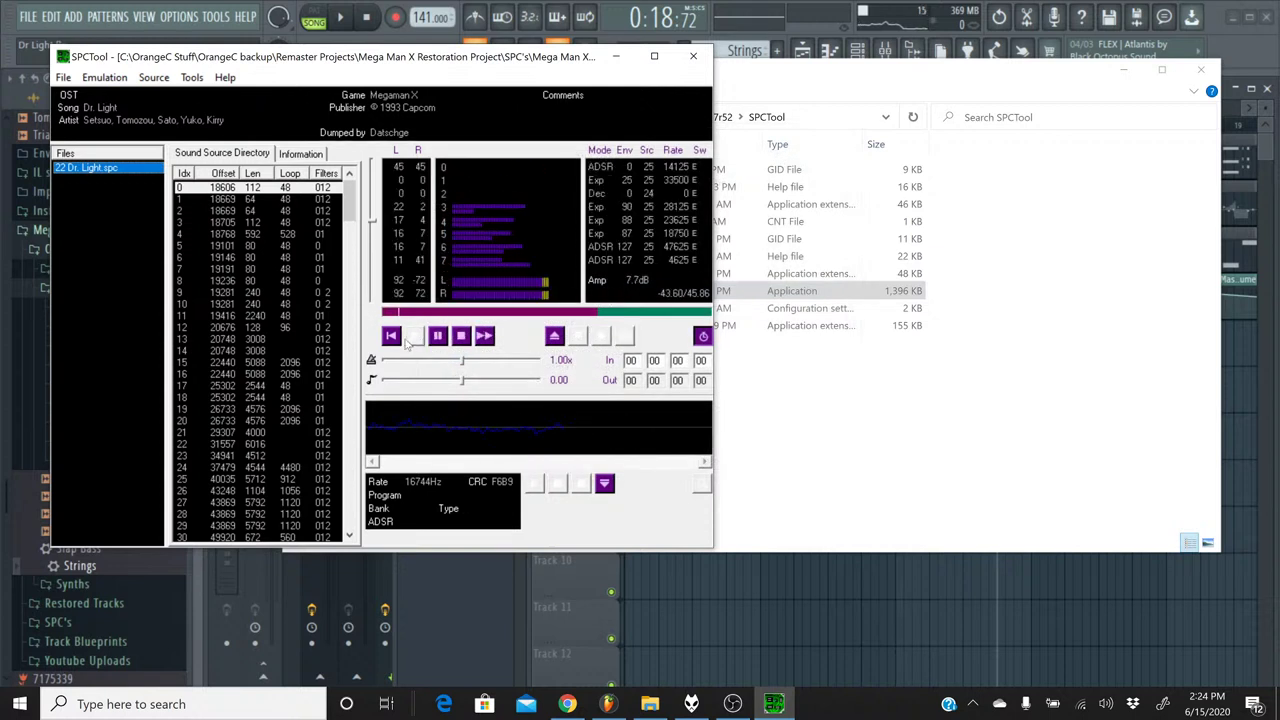
- Replay the opening of the Dr. Light SPC track several times as a listening reference and stop it
left_click(461, 337)
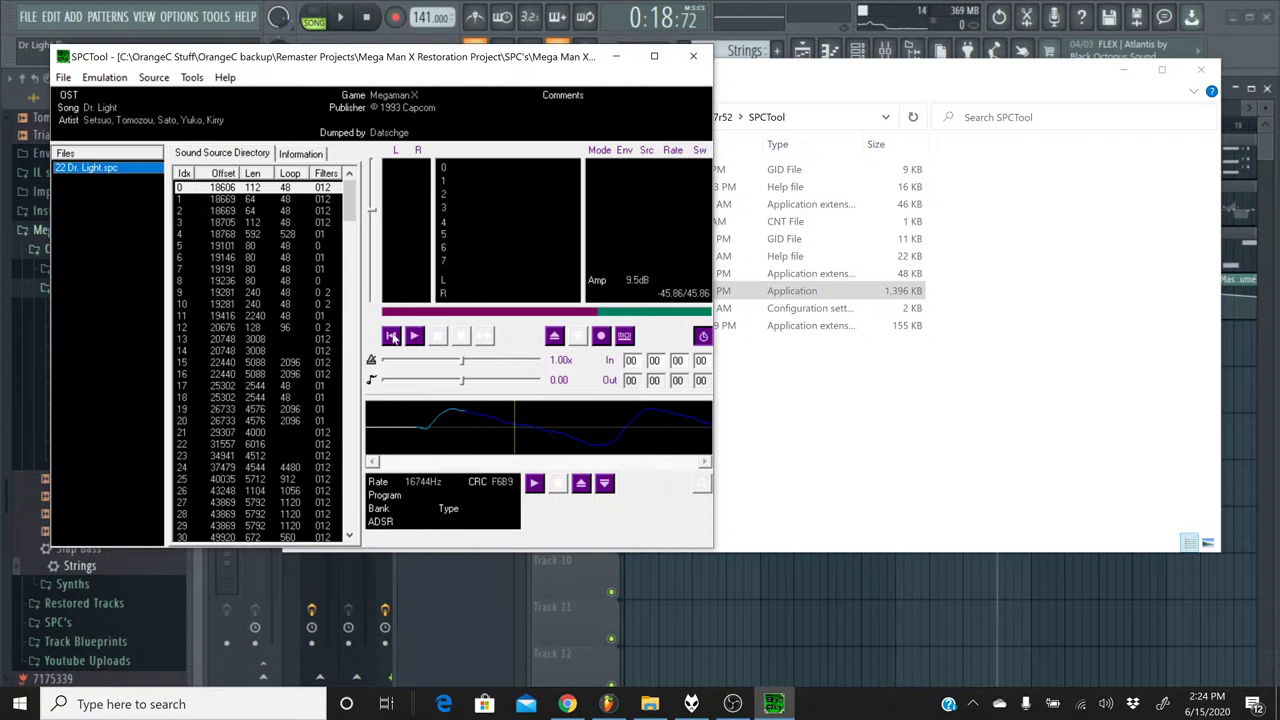
left_click(416, 337)
left_click(416, 337)
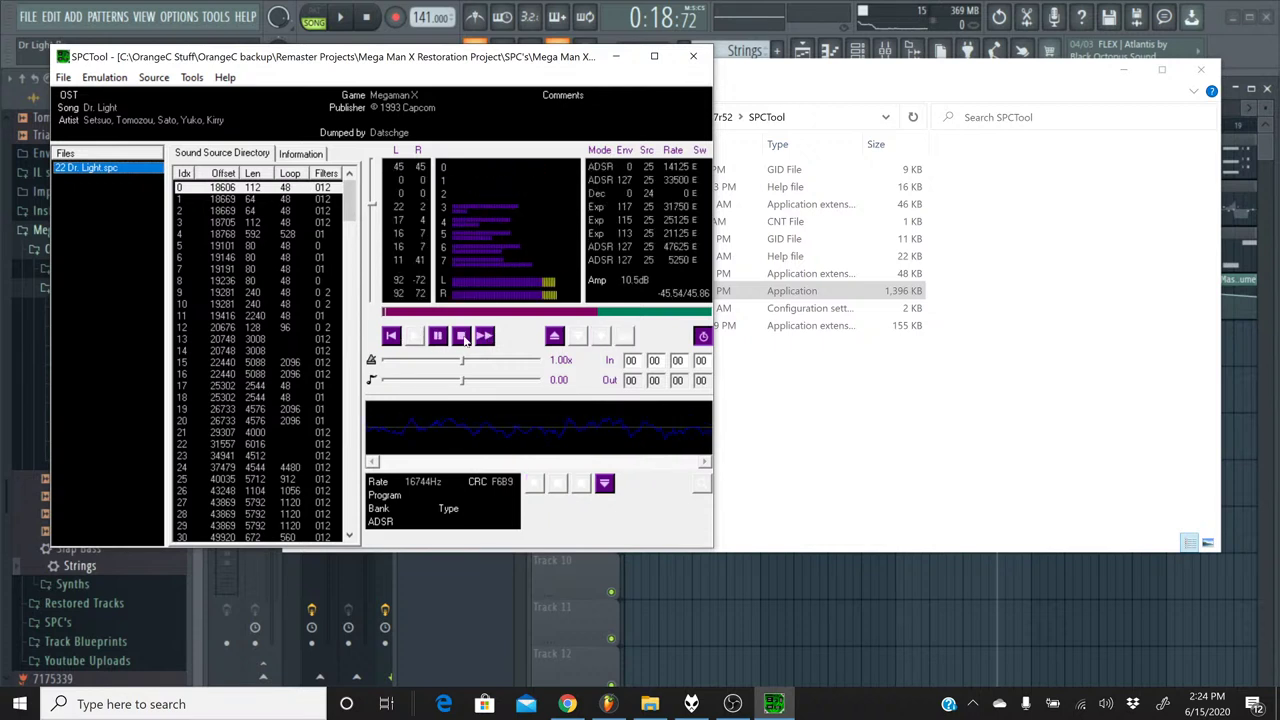
left_click(462, 337)
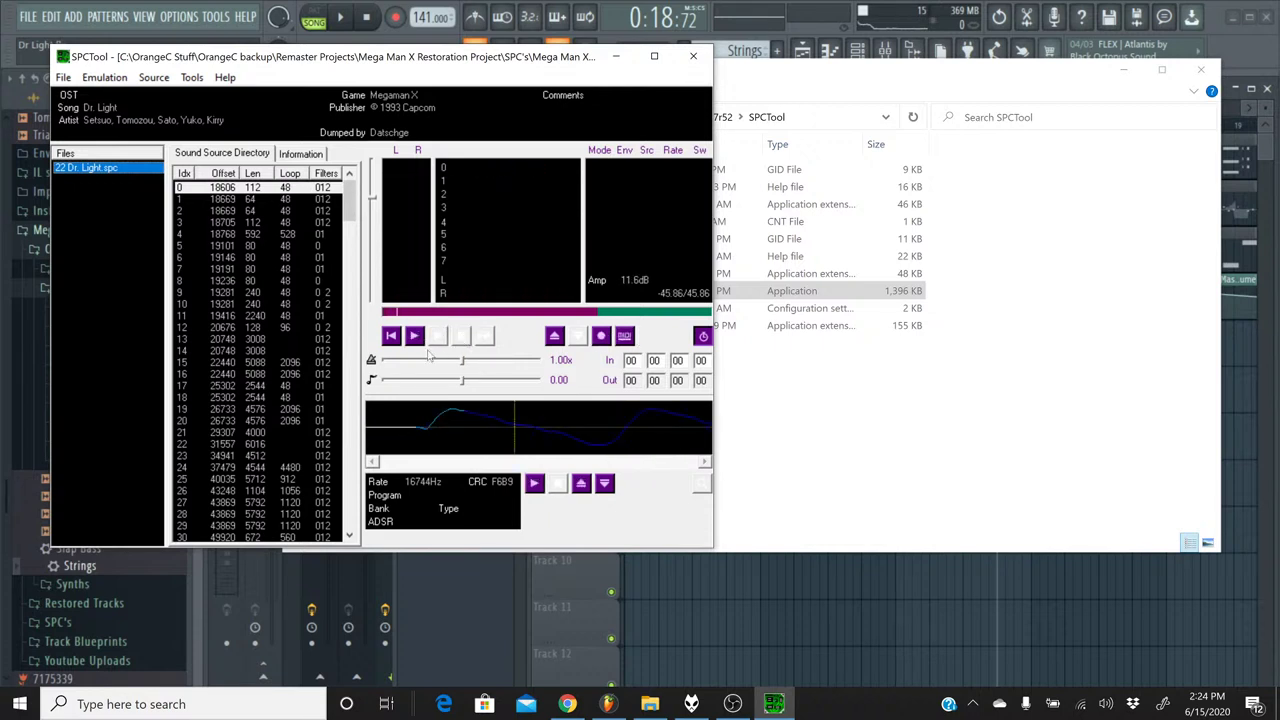
left_click(416, 338)
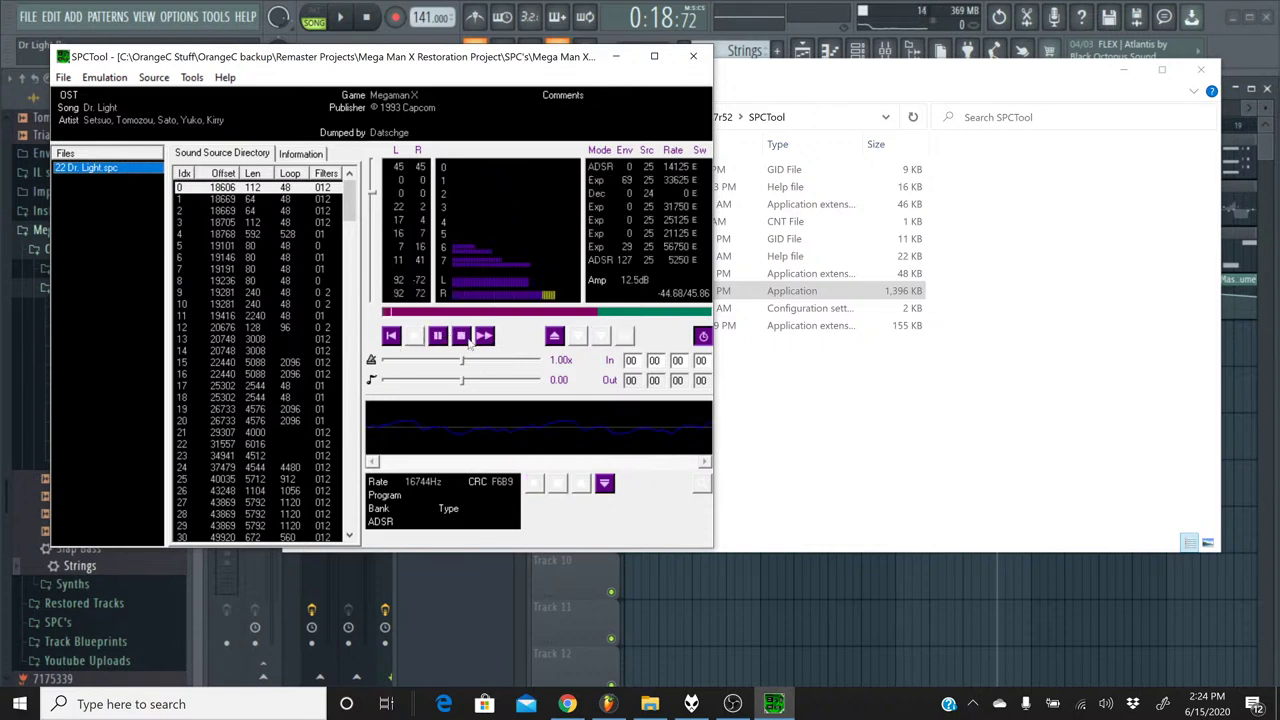
left_click(462, 337)
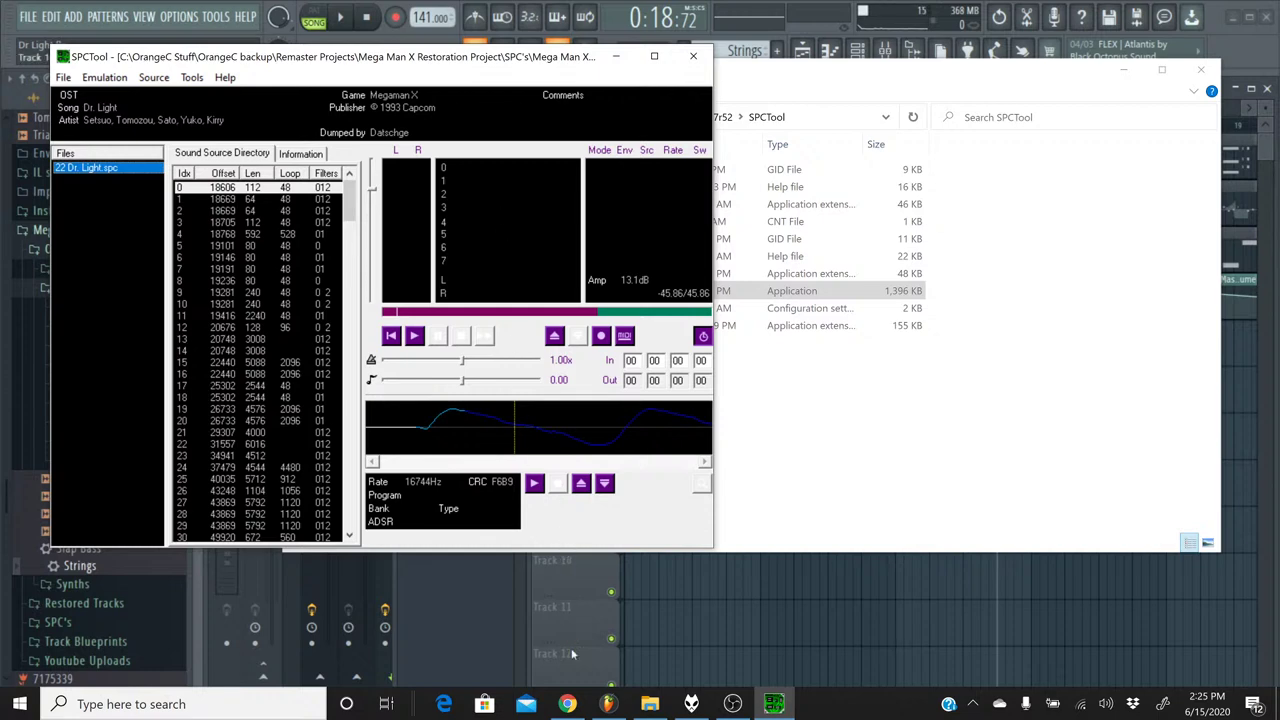
- Check the live stream page in the browser, play a longer stretch of the Dr. Light SPC, and stop it
left_click(561, 707)
left_click(415, 337)
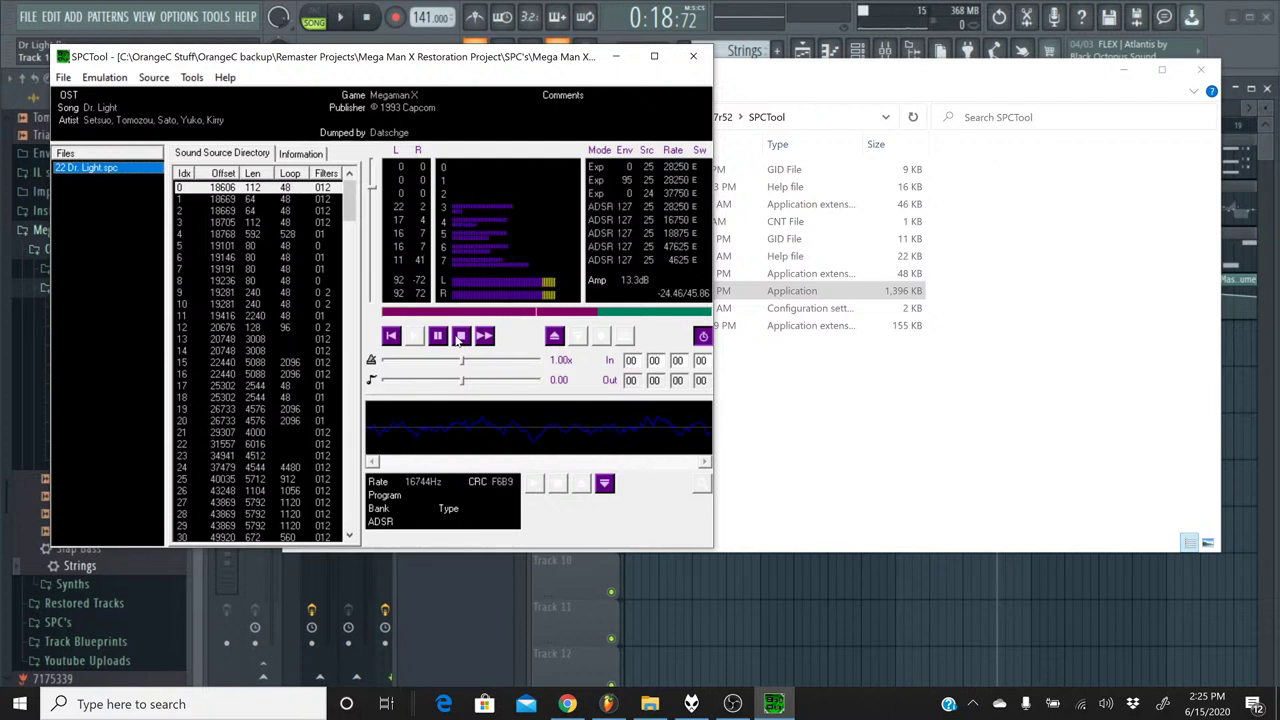
left_click(460, 337)
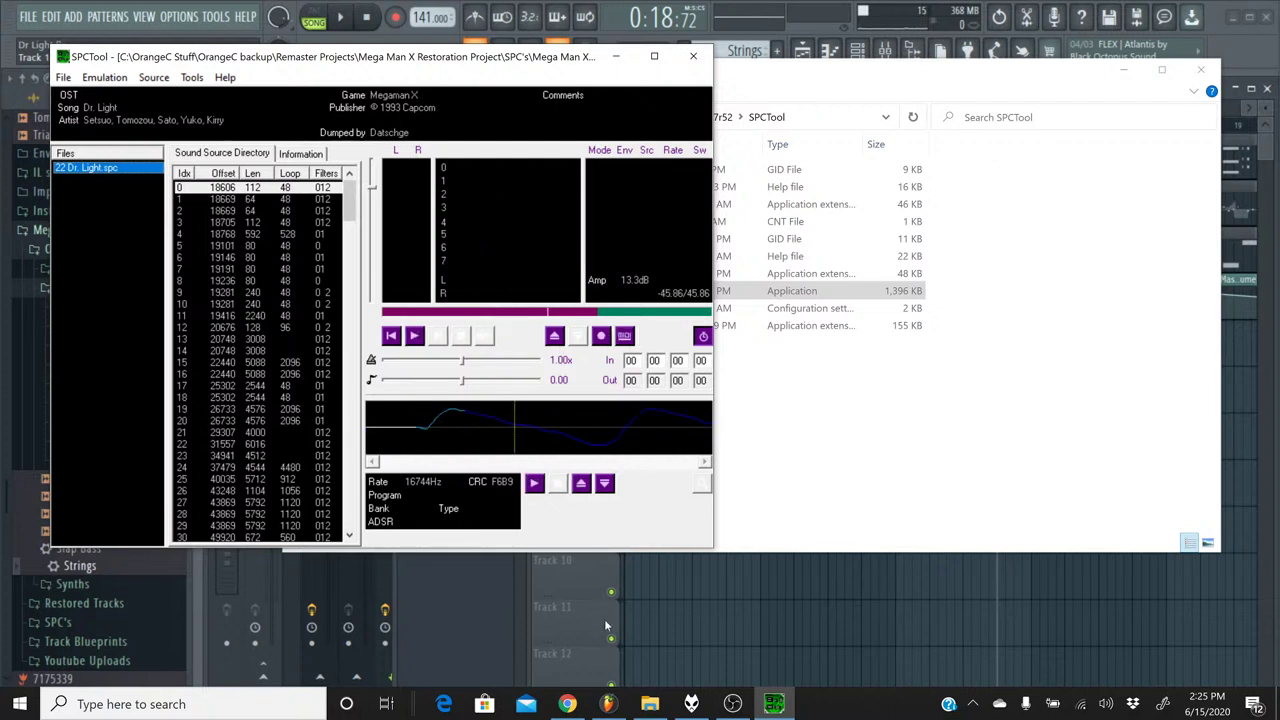
- Switch to FL Studio and restart the Dr. Light song from the beginning for comparison with the original
key("alt+Tab")
key("space")
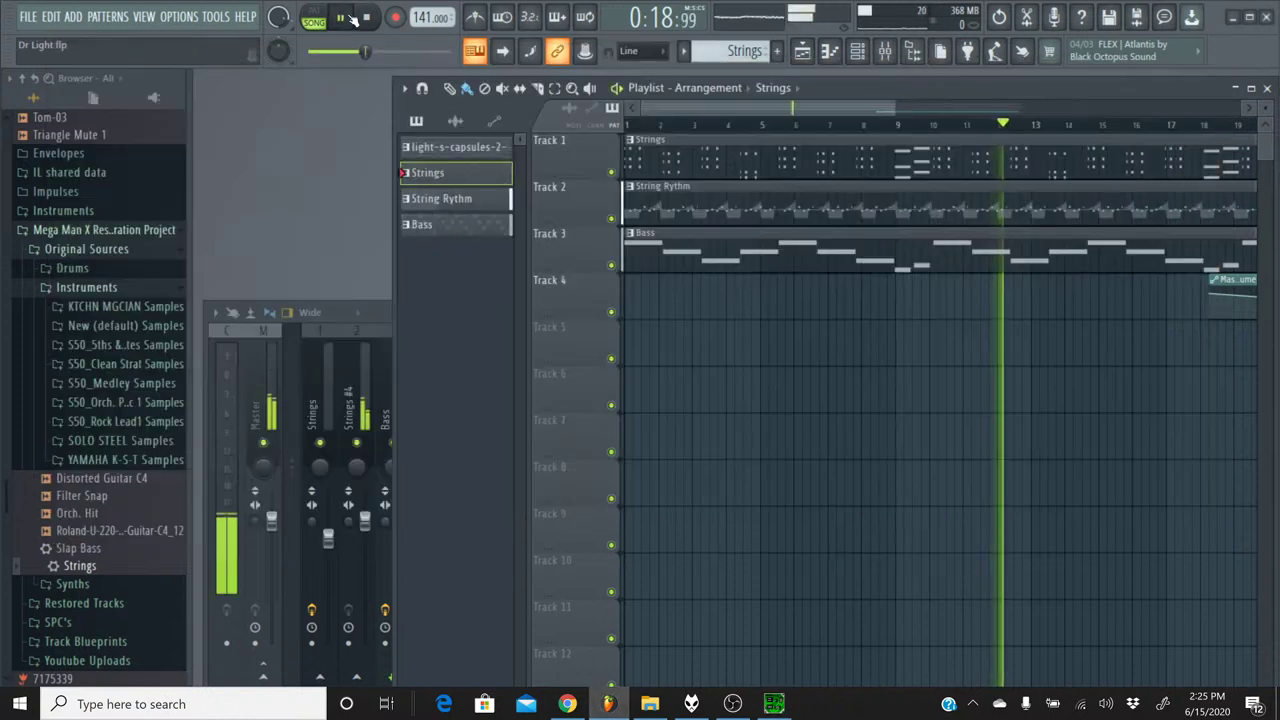
key("space")
key("space")
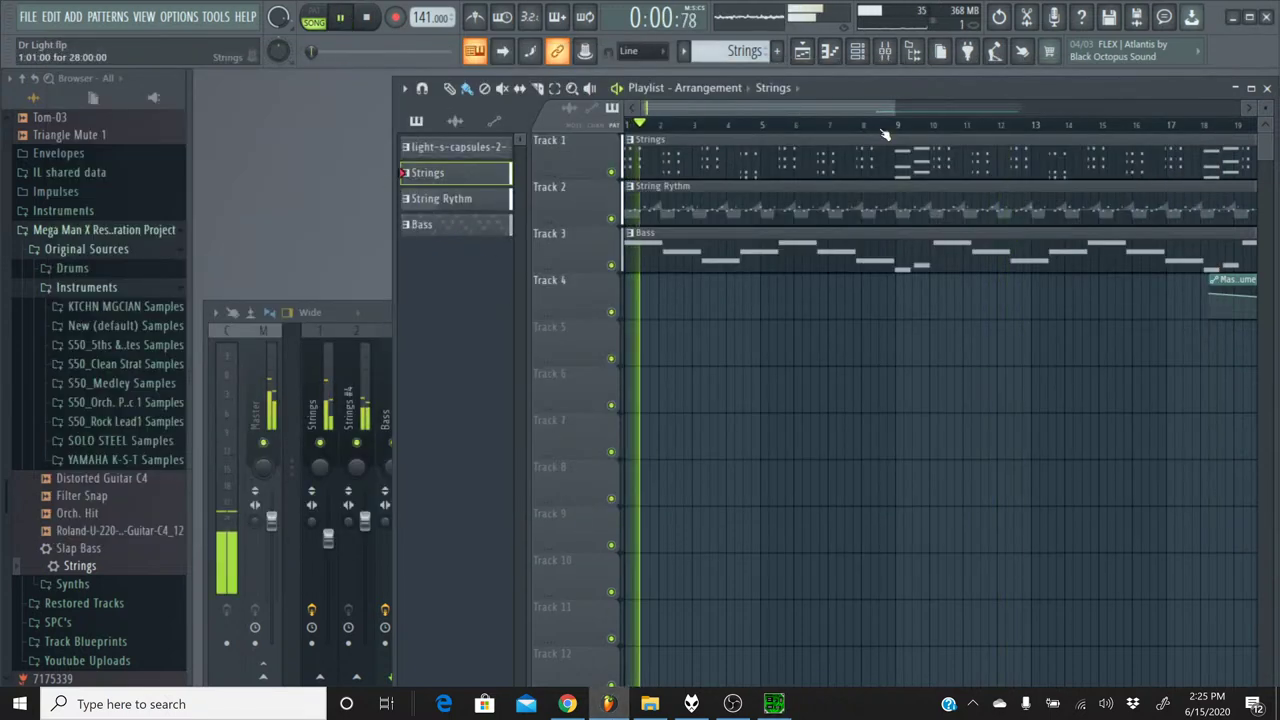
- Bring up the channel rack and mixer and solo the Bass track to hear it alone
left_click(857, 51)
left_click(880, 55)
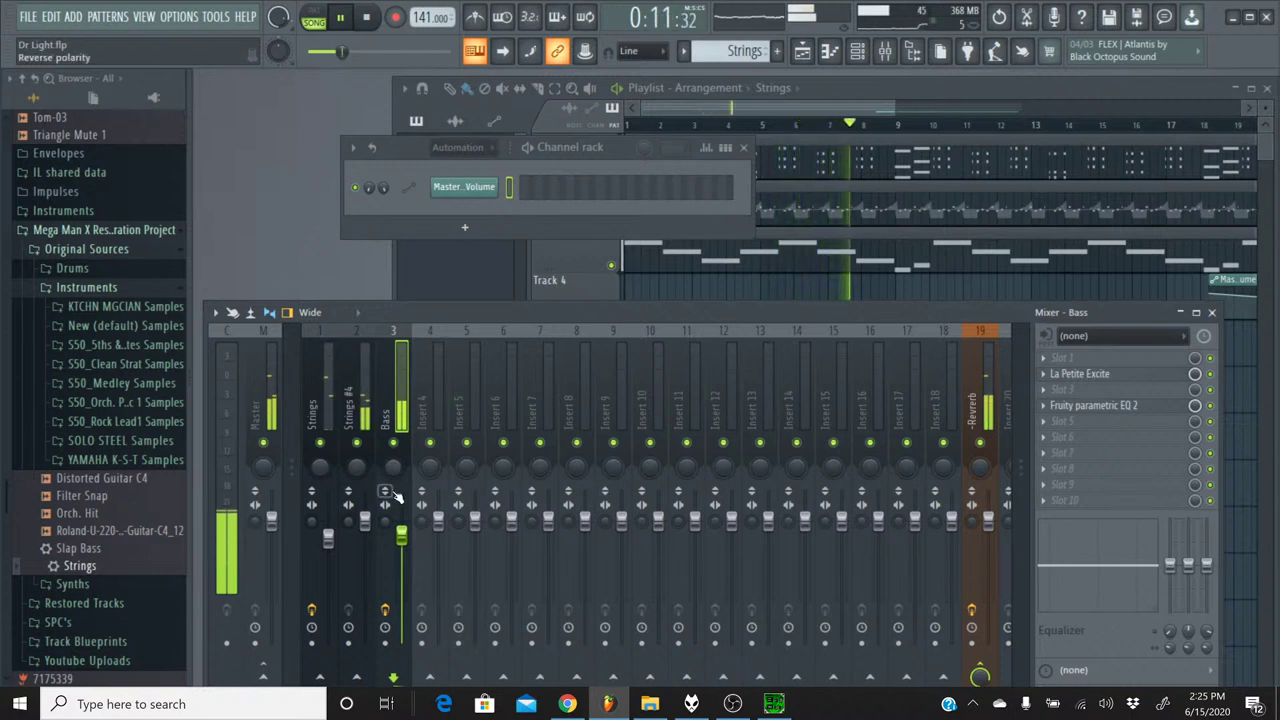
right_click(393, 442)
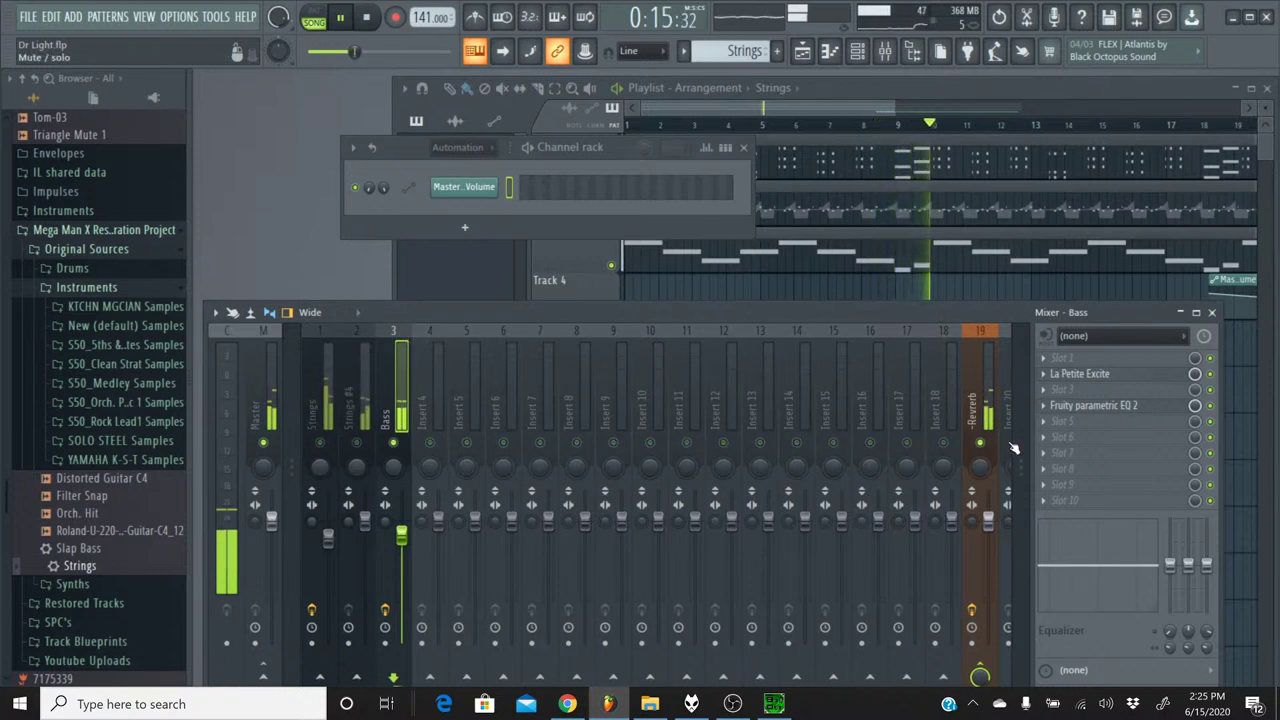
left_click(1195, 374)
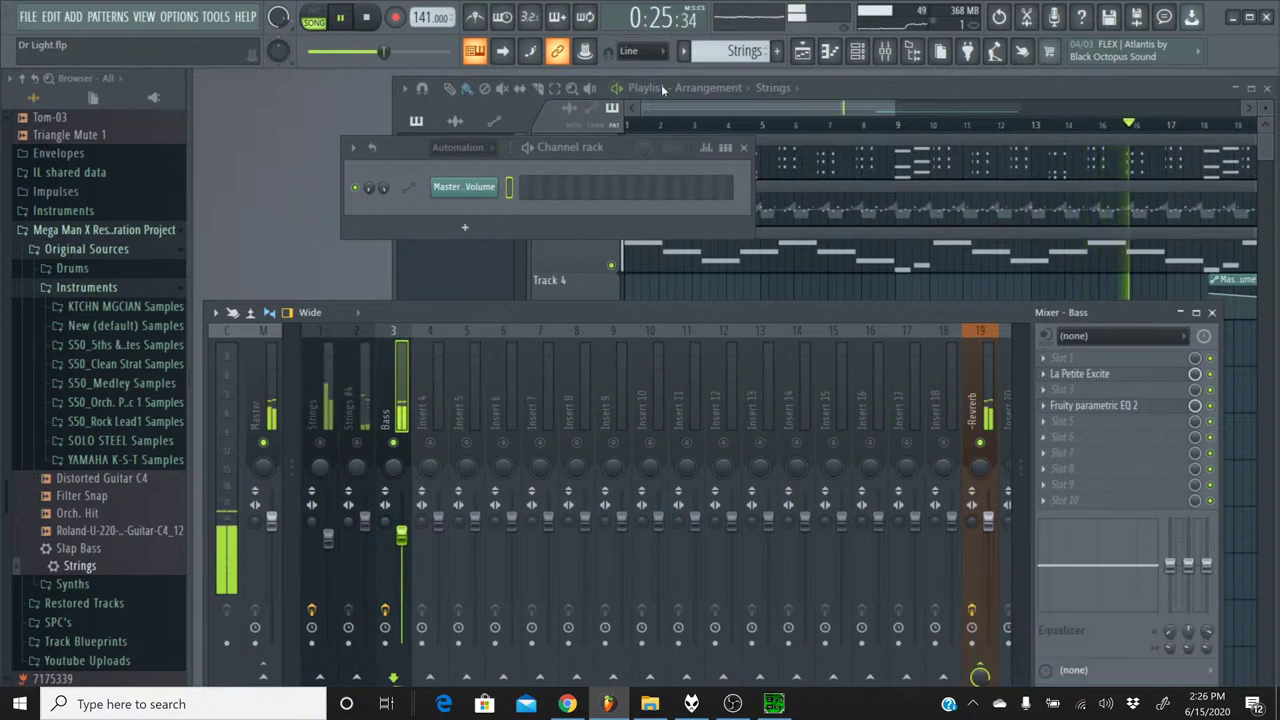
- Reselect the Strings pattern and bring the channel rack with the light-s-capsul channel group to the front
left_click(686, 53)
left_click(720, 100)
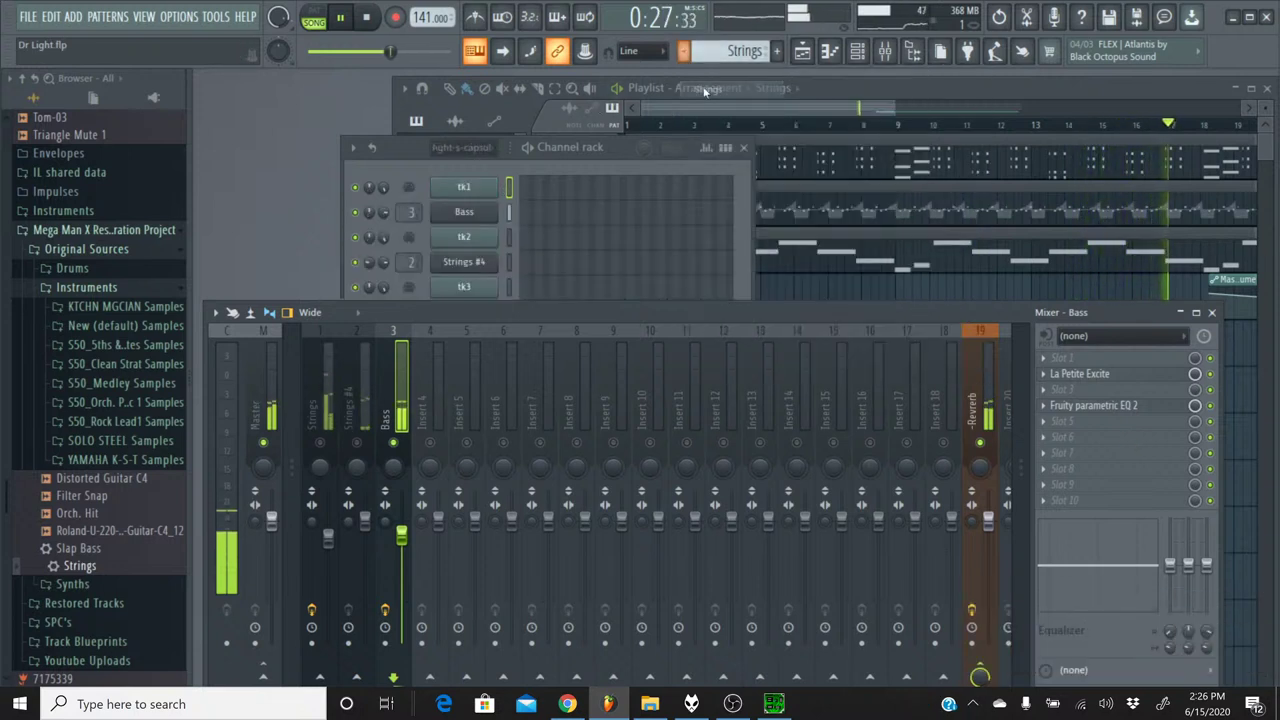
left_click(830, 52)
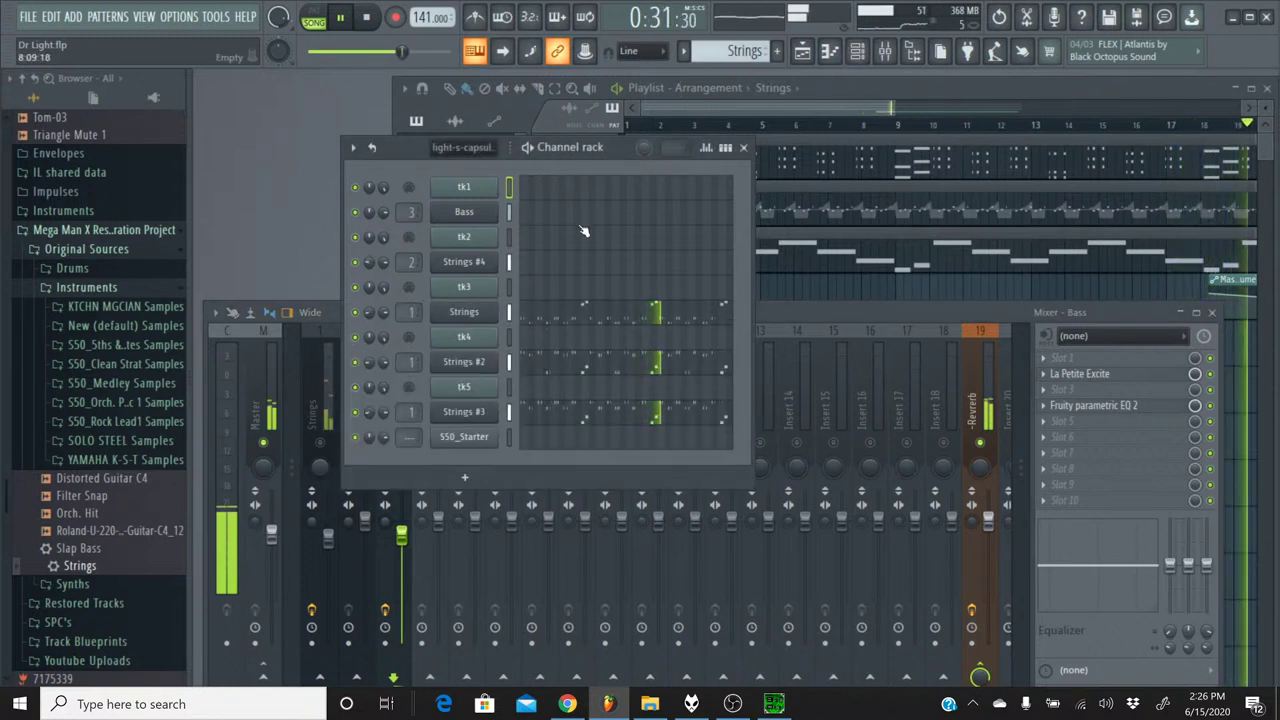
- In the Bass track's Fruity parametric EQ 2, set the band 7 high shelf to about -4.3 dB at 2892 Hz
left_click(1100, 405)
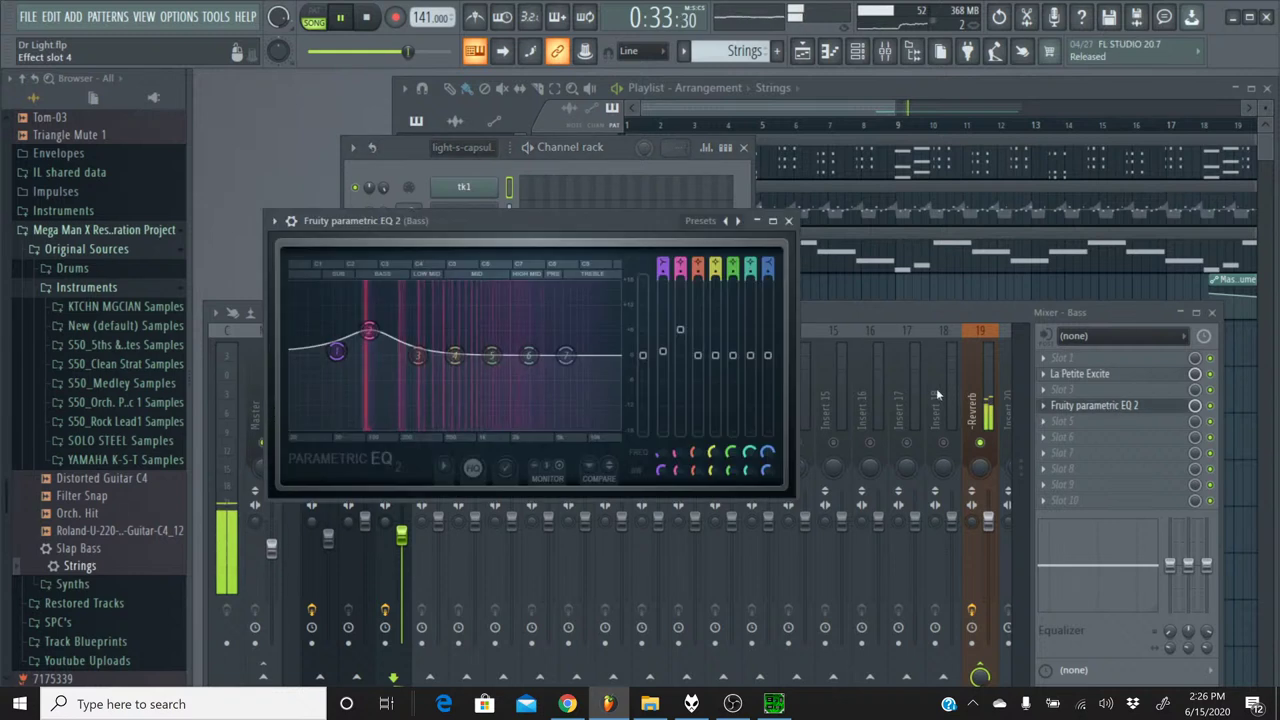
mouse_move(566, 356)
left_mouse_down()
mouse_move(524, 386)
mouse_move(552, 355)
left_mouse_up()
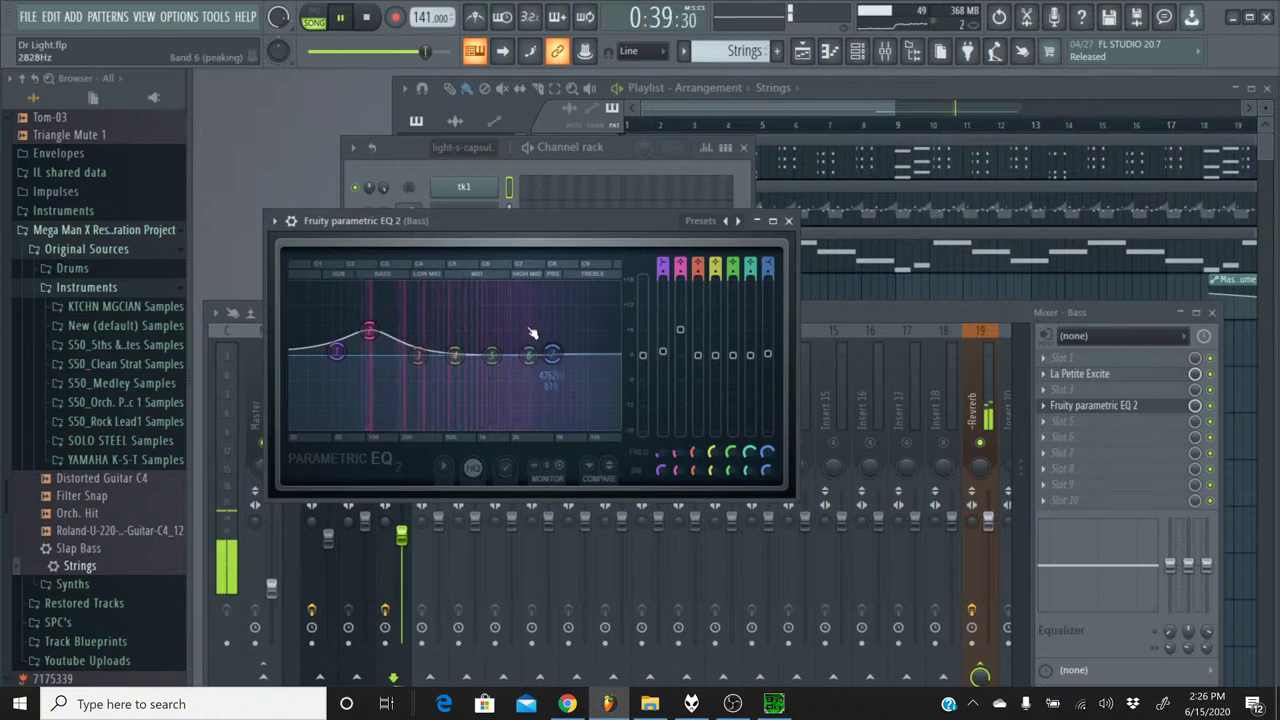
left_click_drag(419, 51, 314, 51)
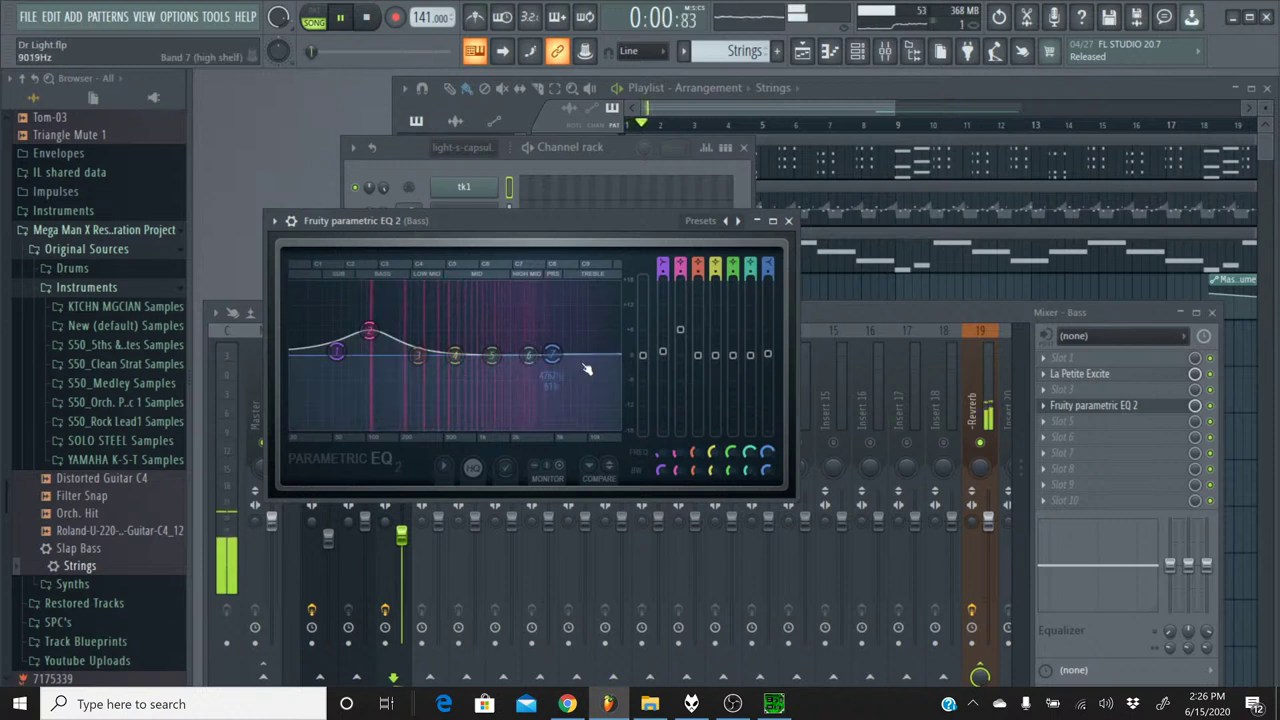
left_click_drag(552, 354, 528, 373)
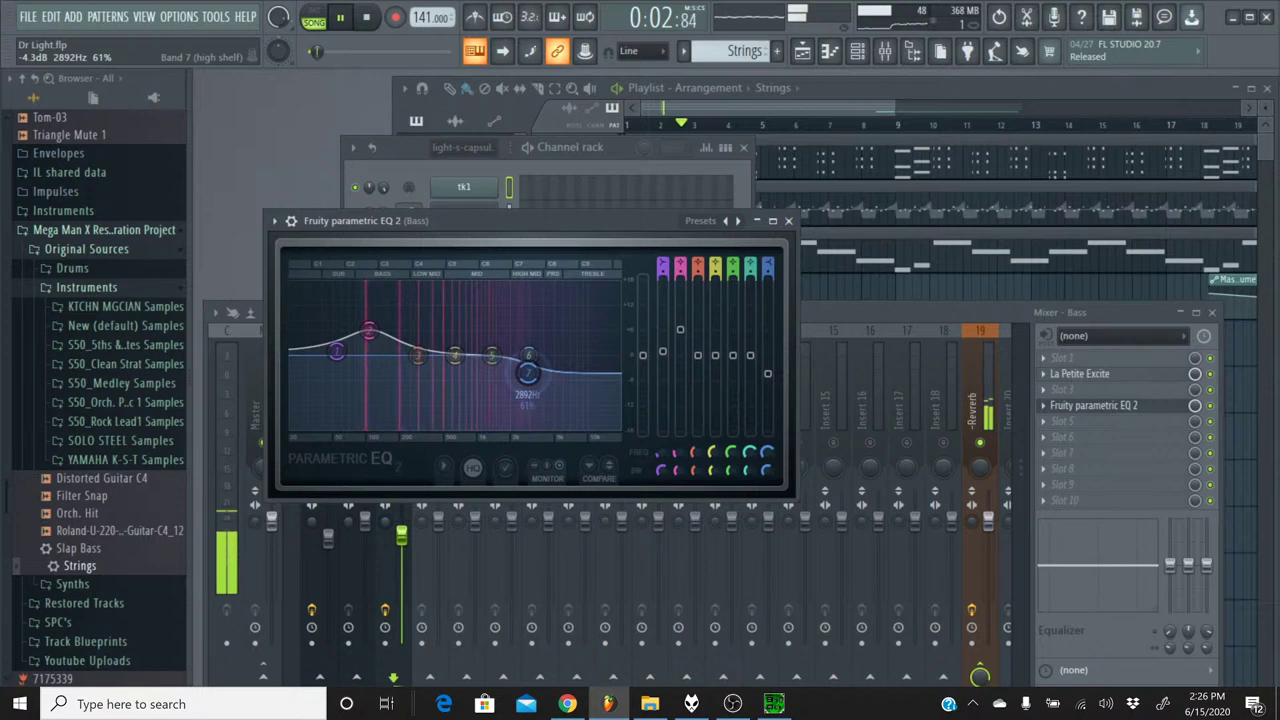
left_click(788, 220)
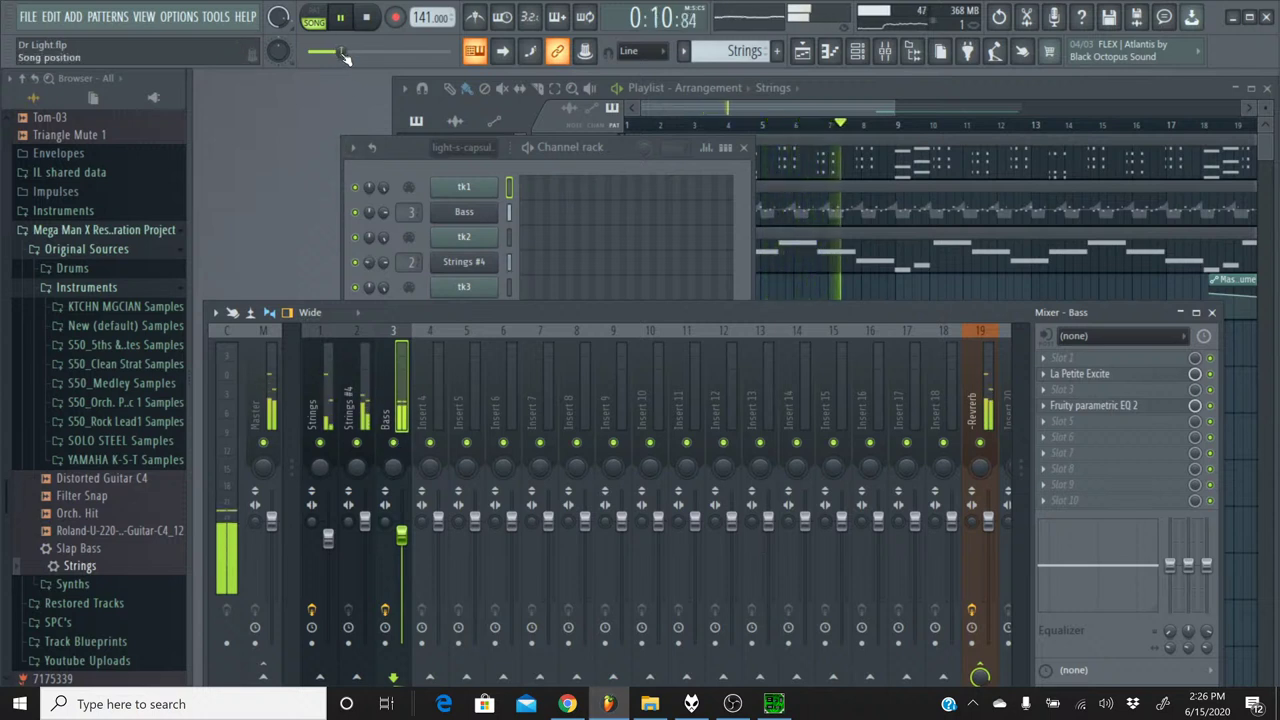
- Replay the song from the start to judge the adjusted mix, checking the live stream chat in the browser meanwhile
left_click_drag(343, 56, 312, 56)
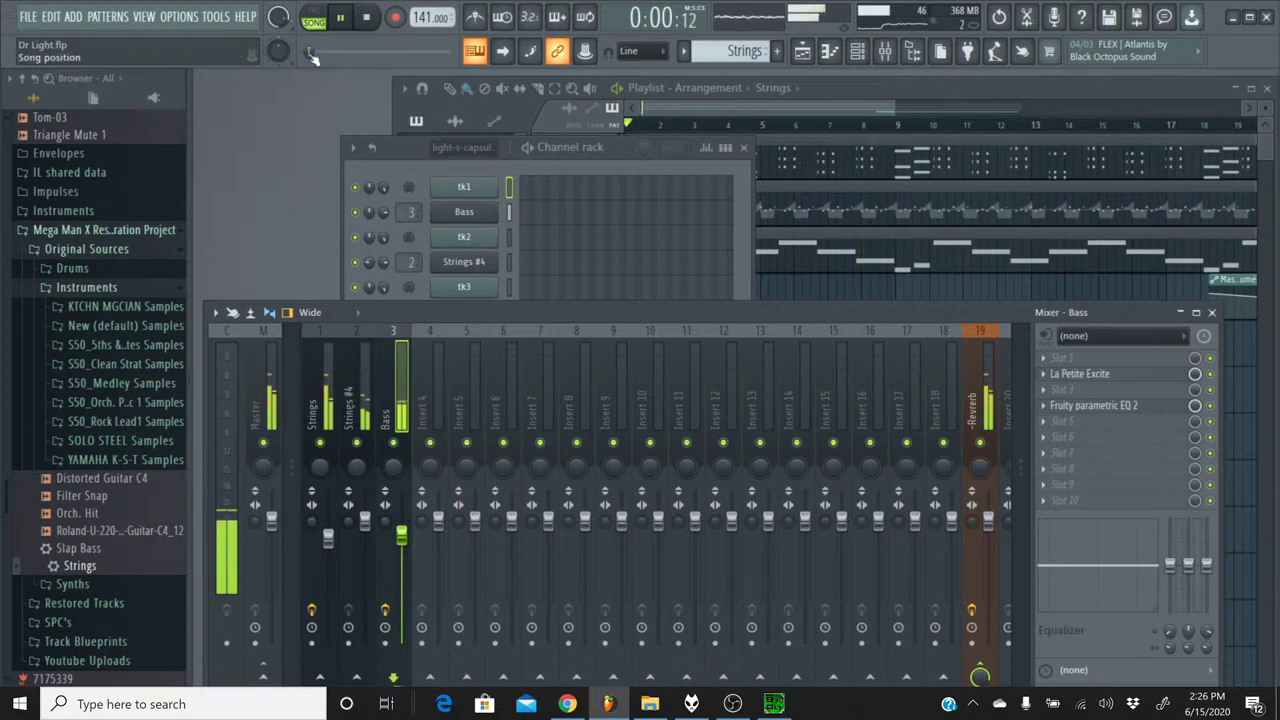
left_click(567, 704)
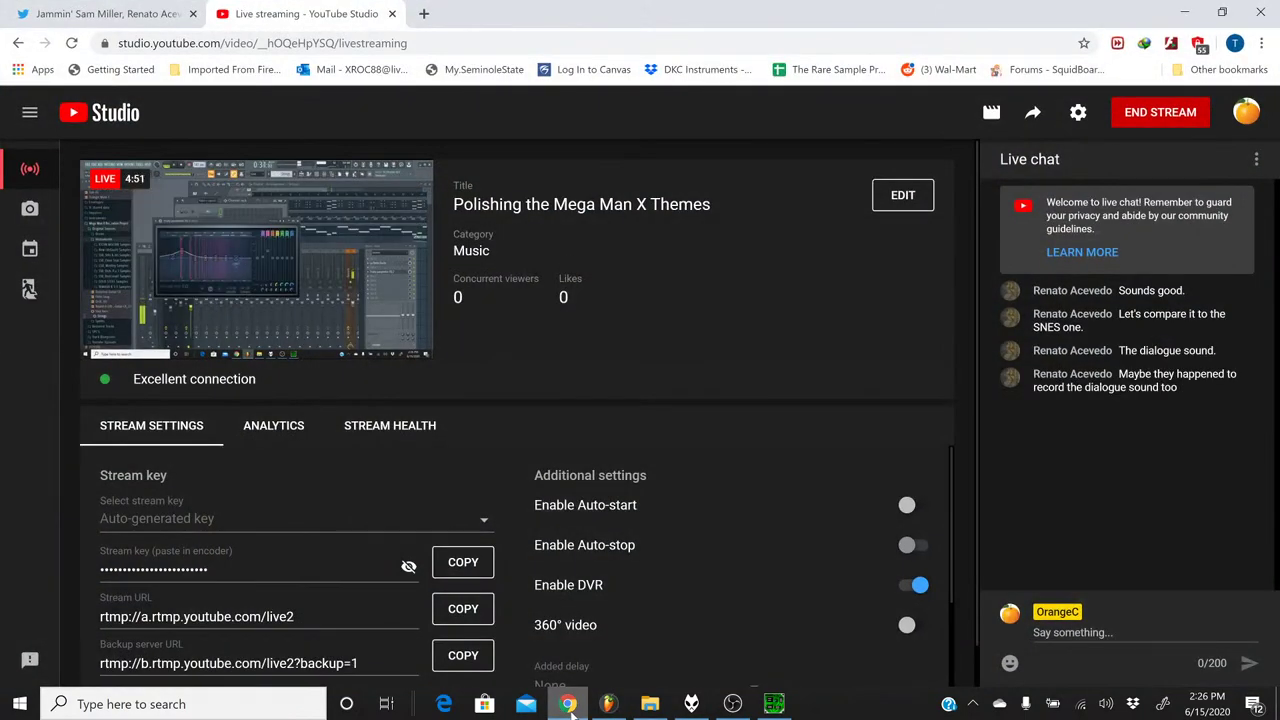
left_click(567, 704)
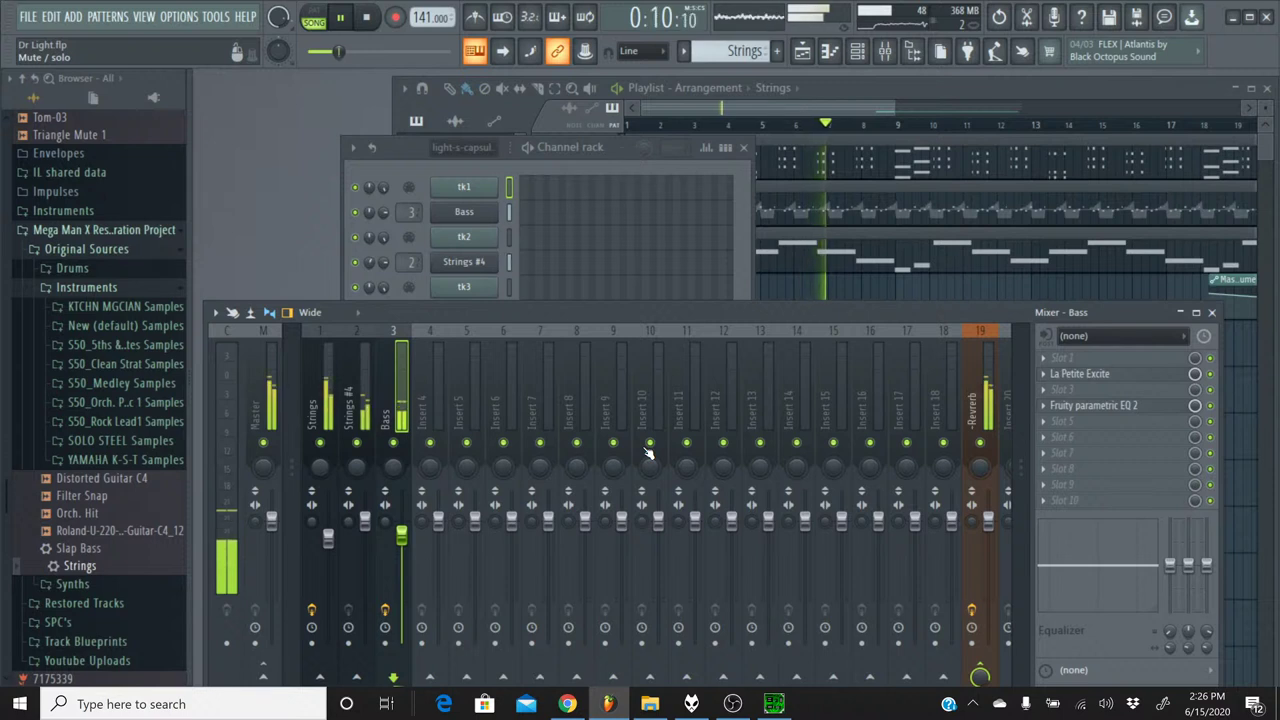
left_click(408, 157)
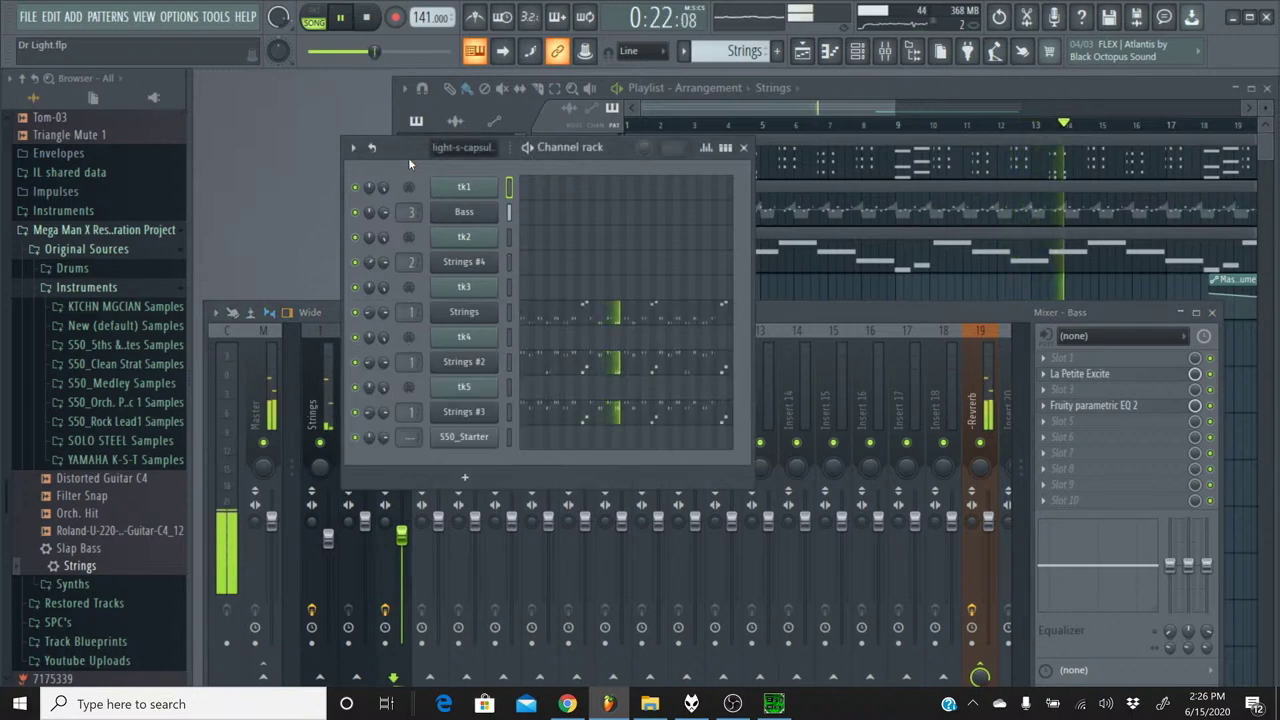
left_click(566, 704)
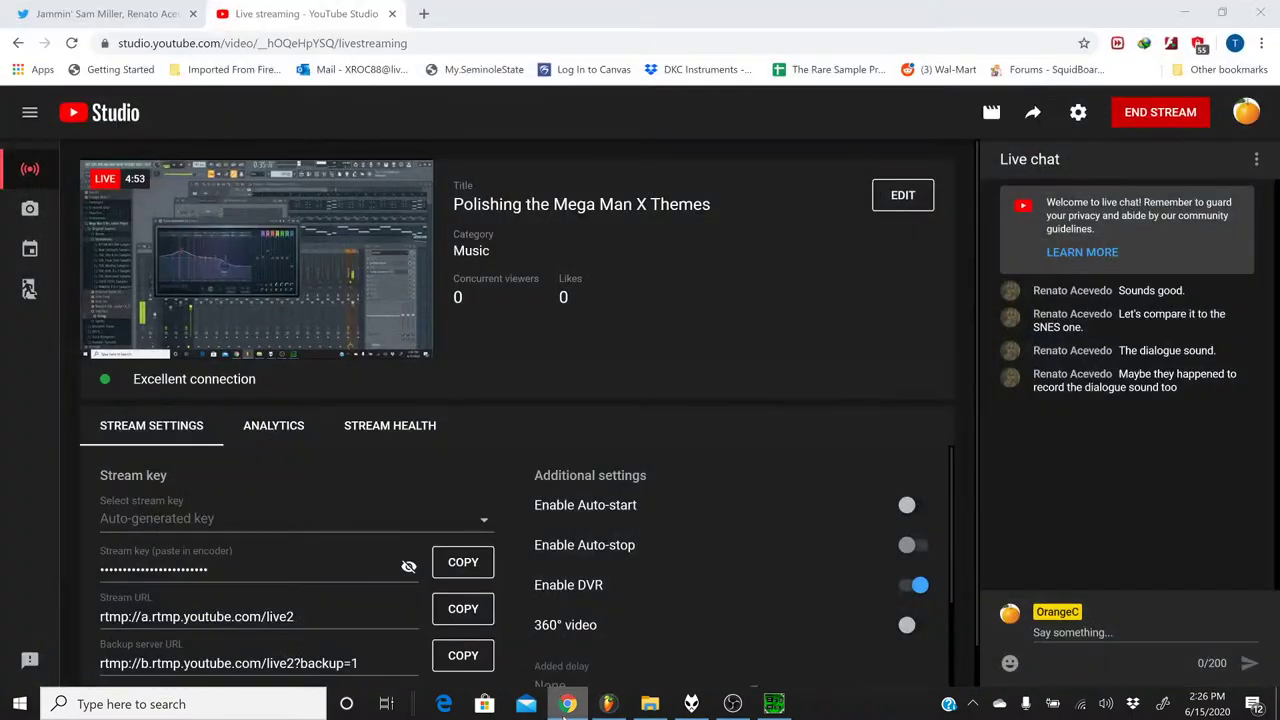
left_click(566, 704)
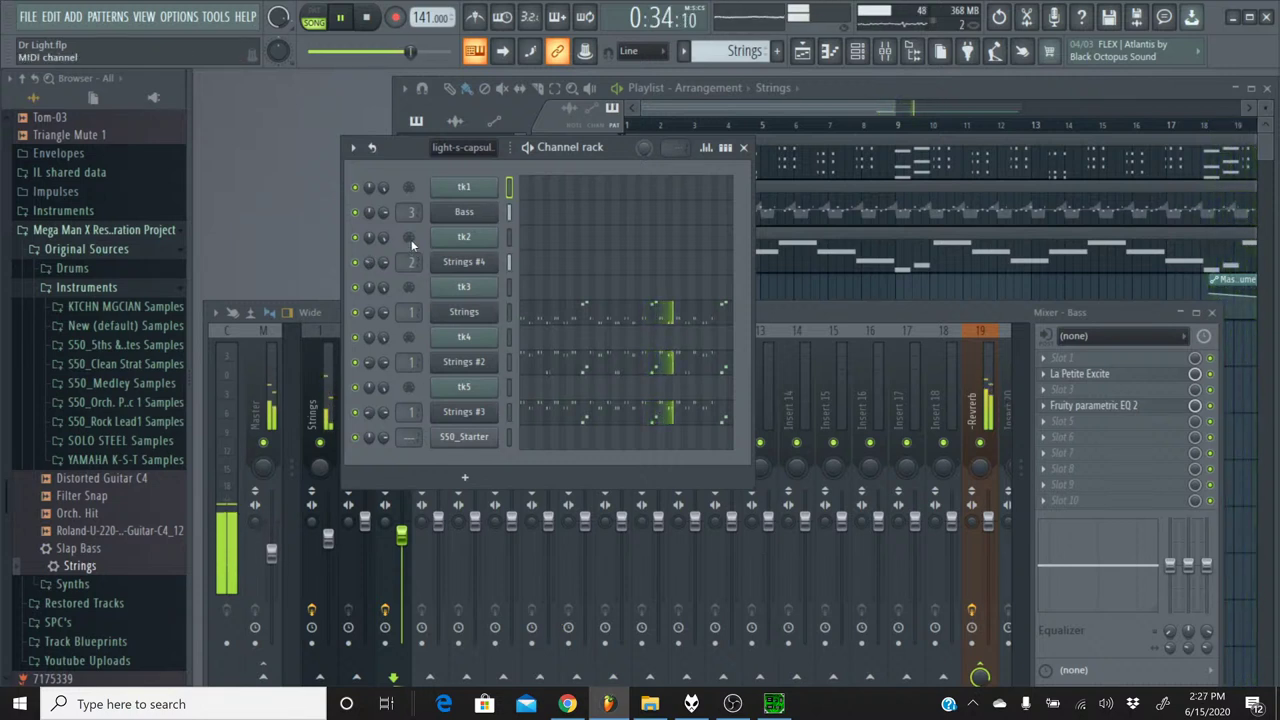
- Stop playback and save the Dr Light.flp project
left_click(368, 20)
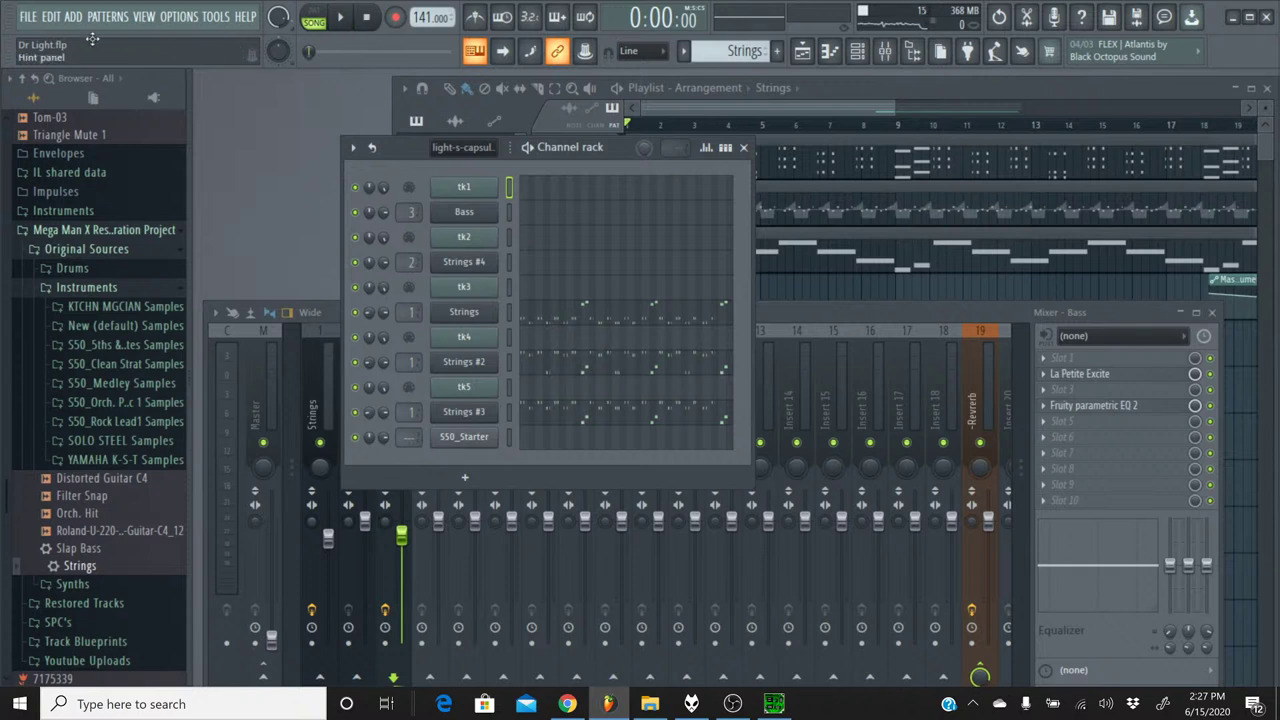
left_click(29, 22)
left_click(31, 18)
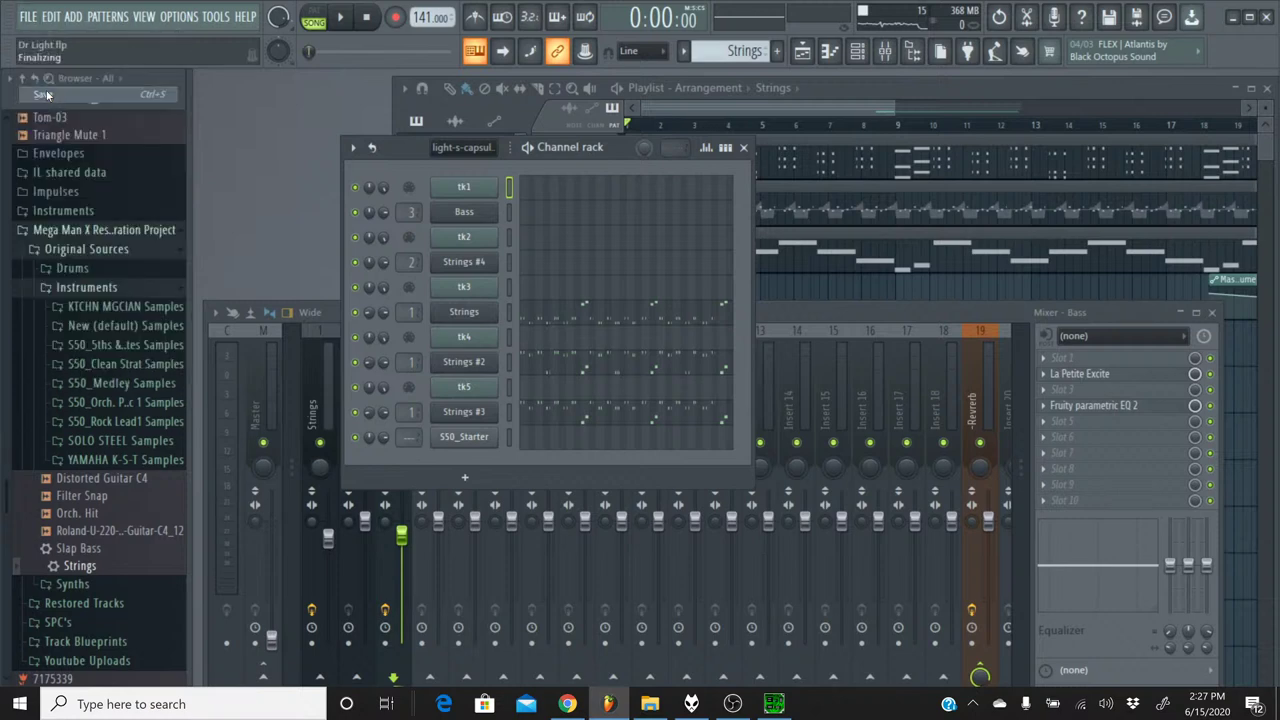
- Export the song as Dr Light.mp3 to the Restored Tracks > X1 folder, replacing the existing file
left_click(31, 18)
mouse_move(60, 163)
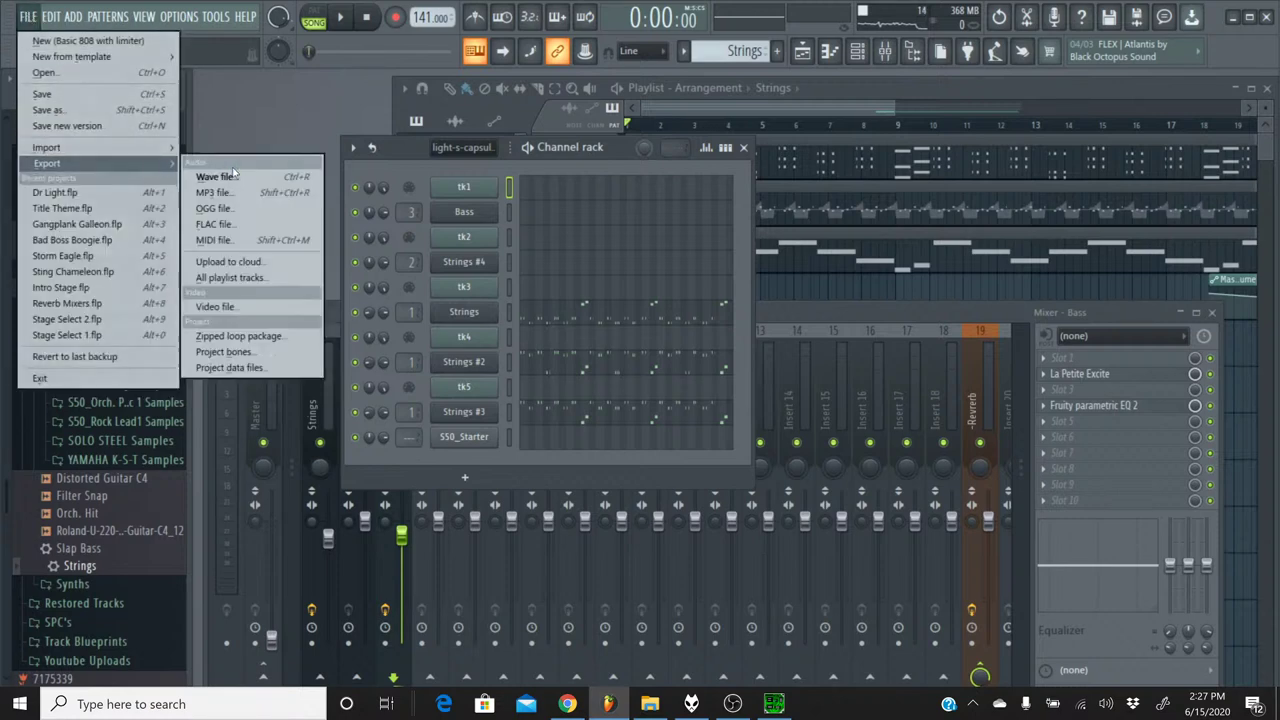
left_click(238, 193)
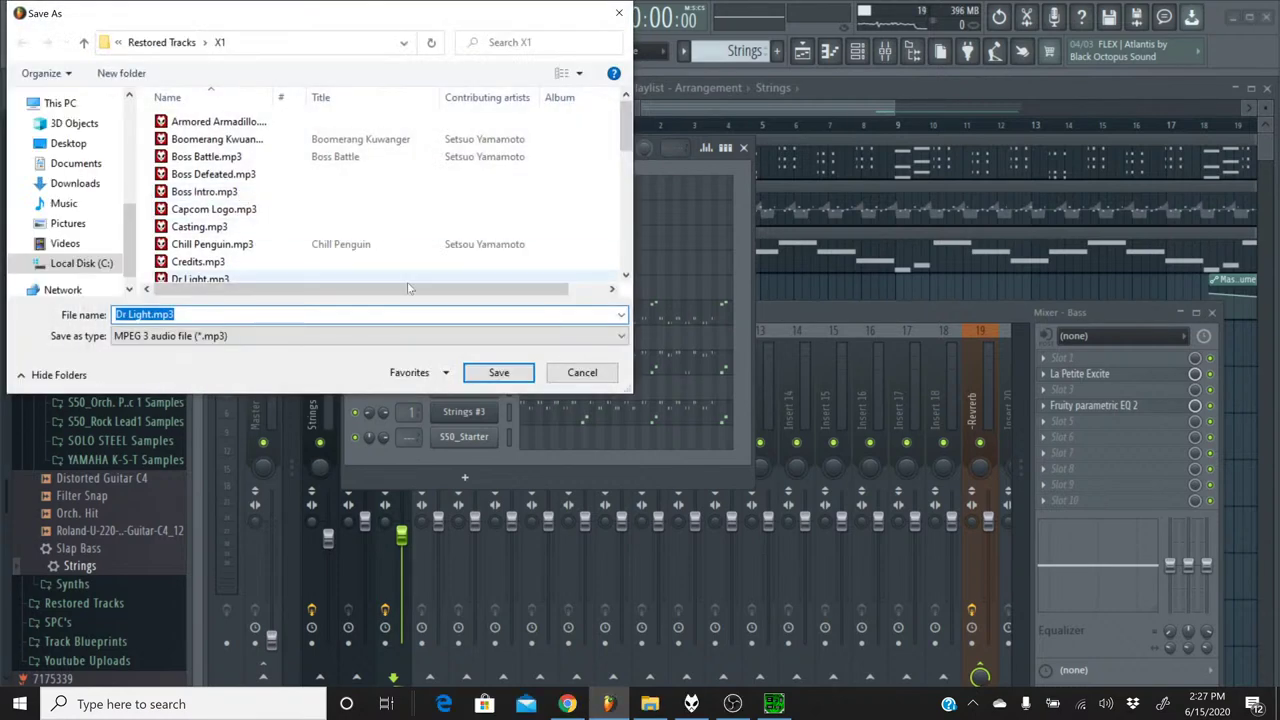
left_click(472, 372)
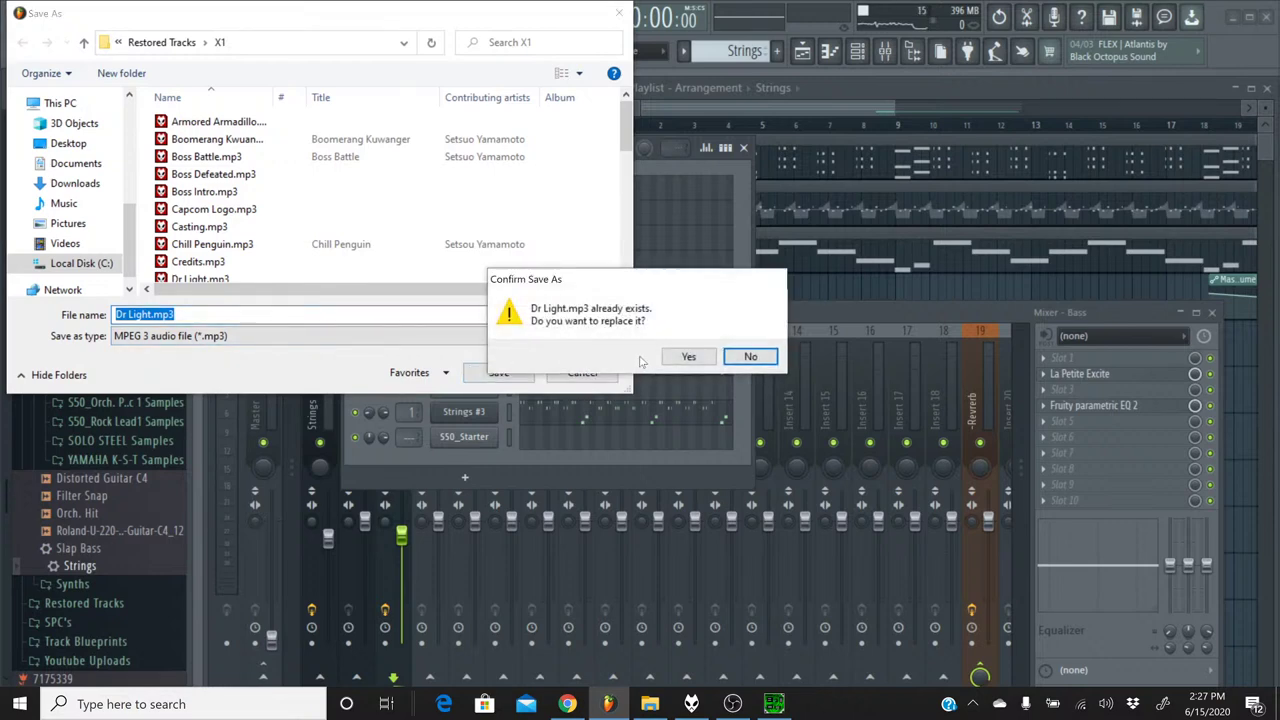
left_click(671, 358)
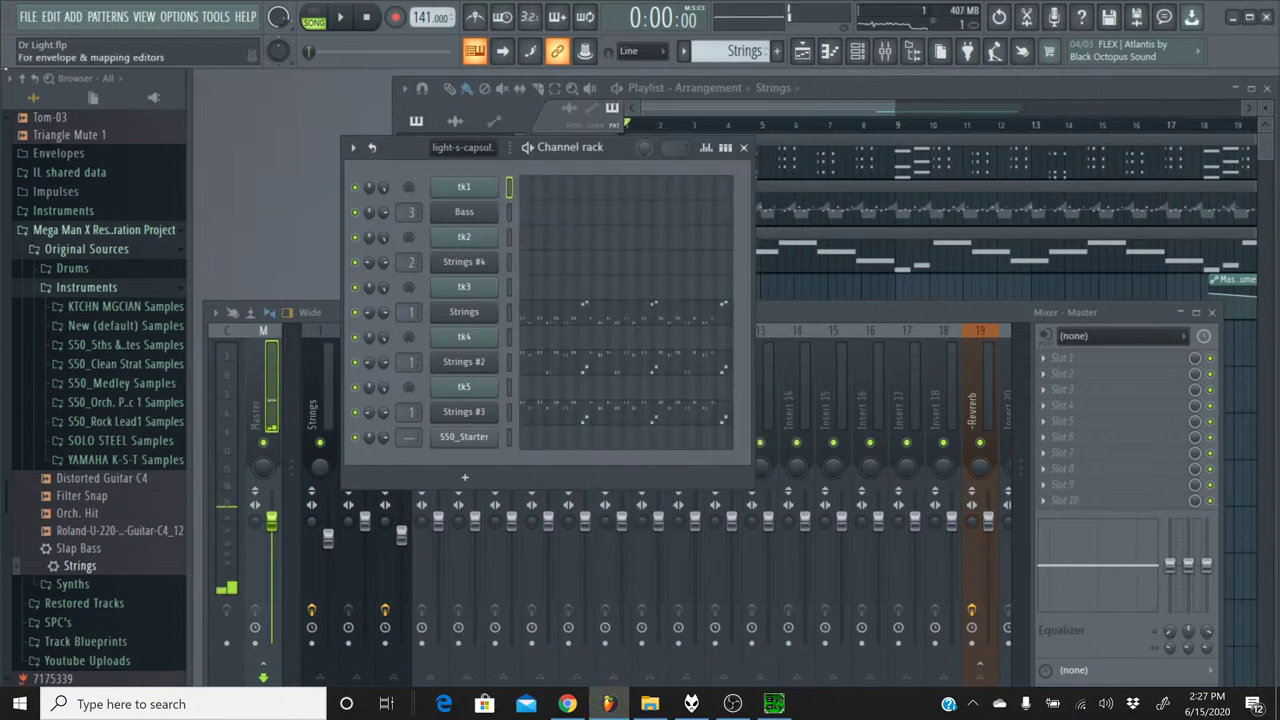
- Export the song as Dr Light.flac to the X1 folder, replacing the existing file, and check the live stream page during rendering
left_click(28, 16)
mouse_move(139, 161)
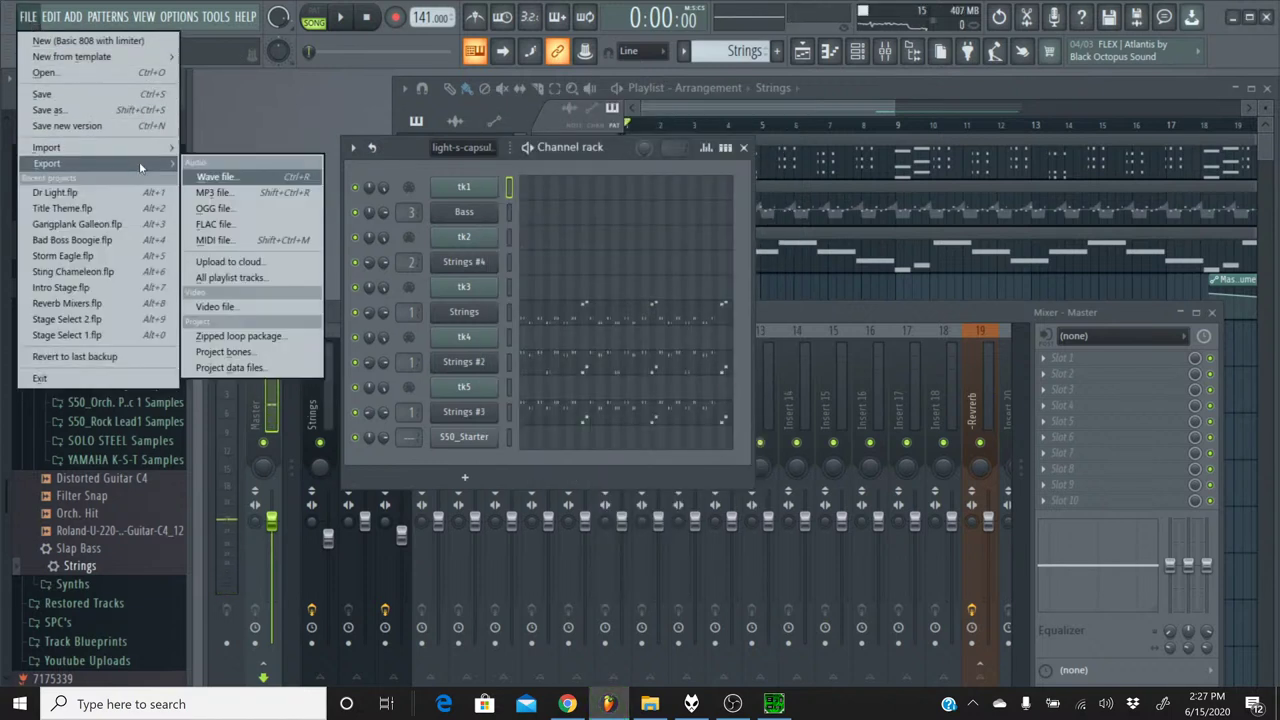
left_click(244, 222)
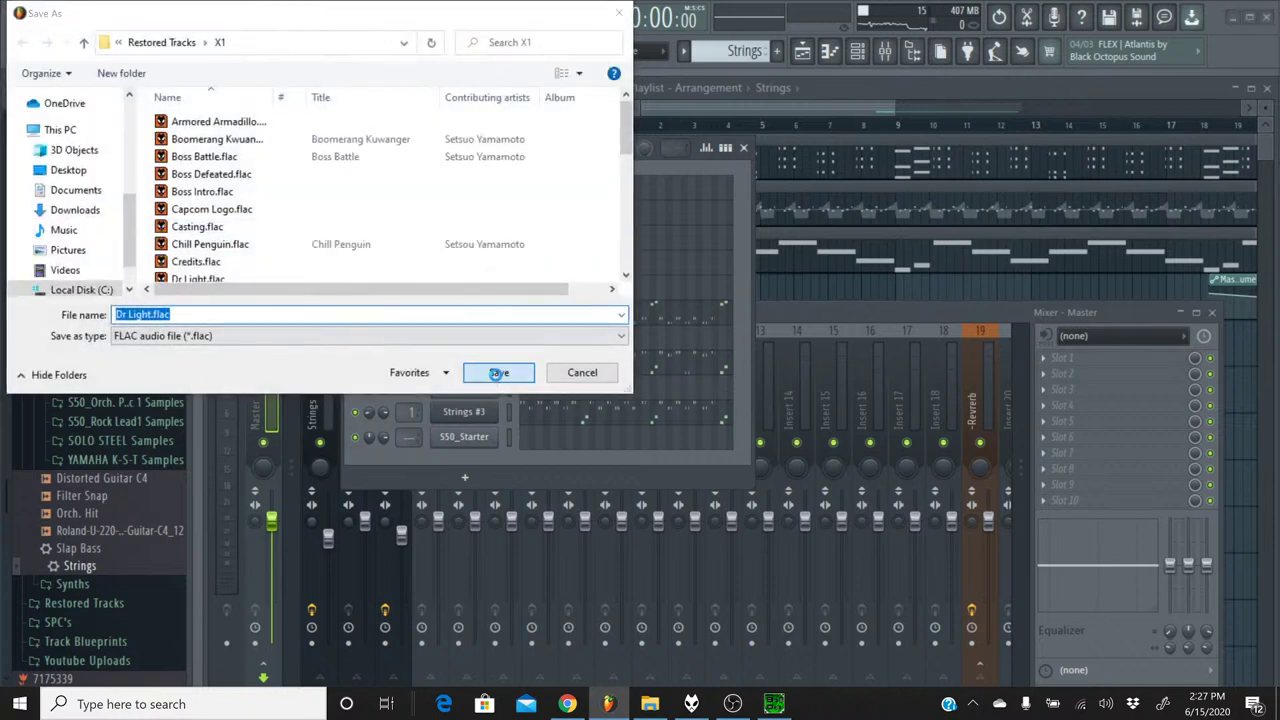
left_click(498, 373)
left_click(689, 357)
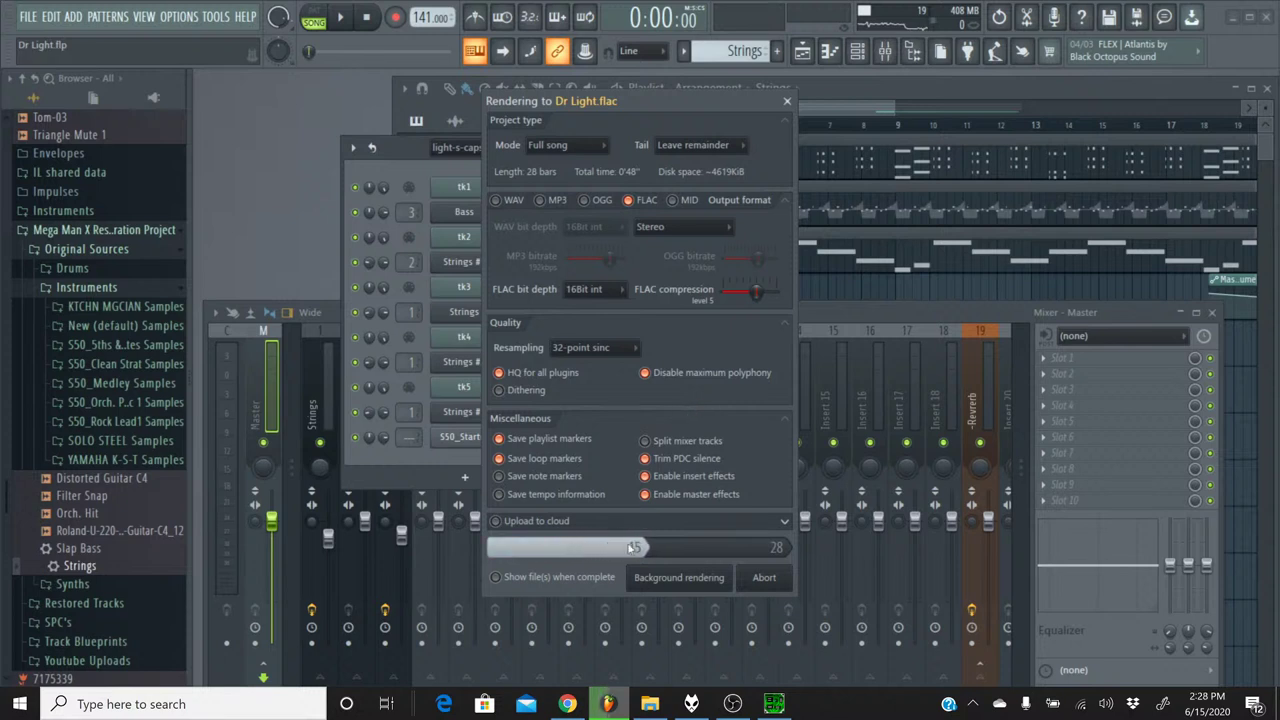
left_click(566, 704)
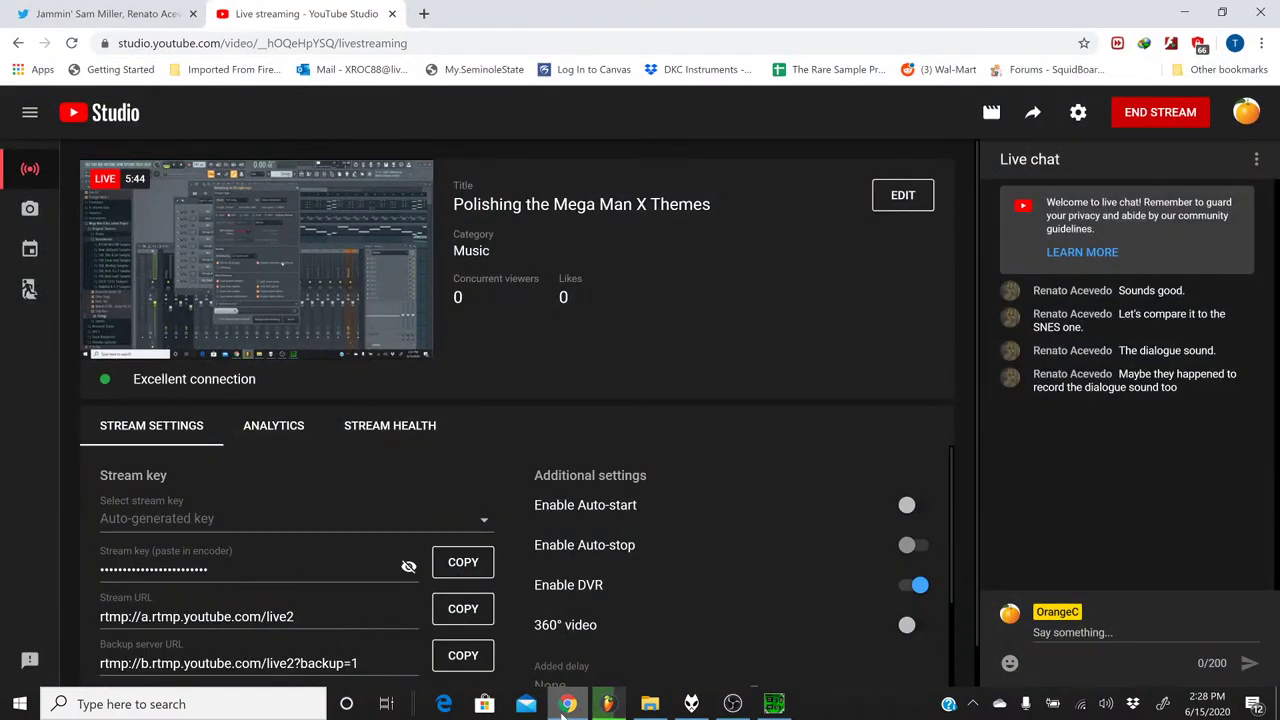
- Switch back to FL Studio and find the Vile Boss project among the Restored Tracks > X1 files
left_click(566, 704)
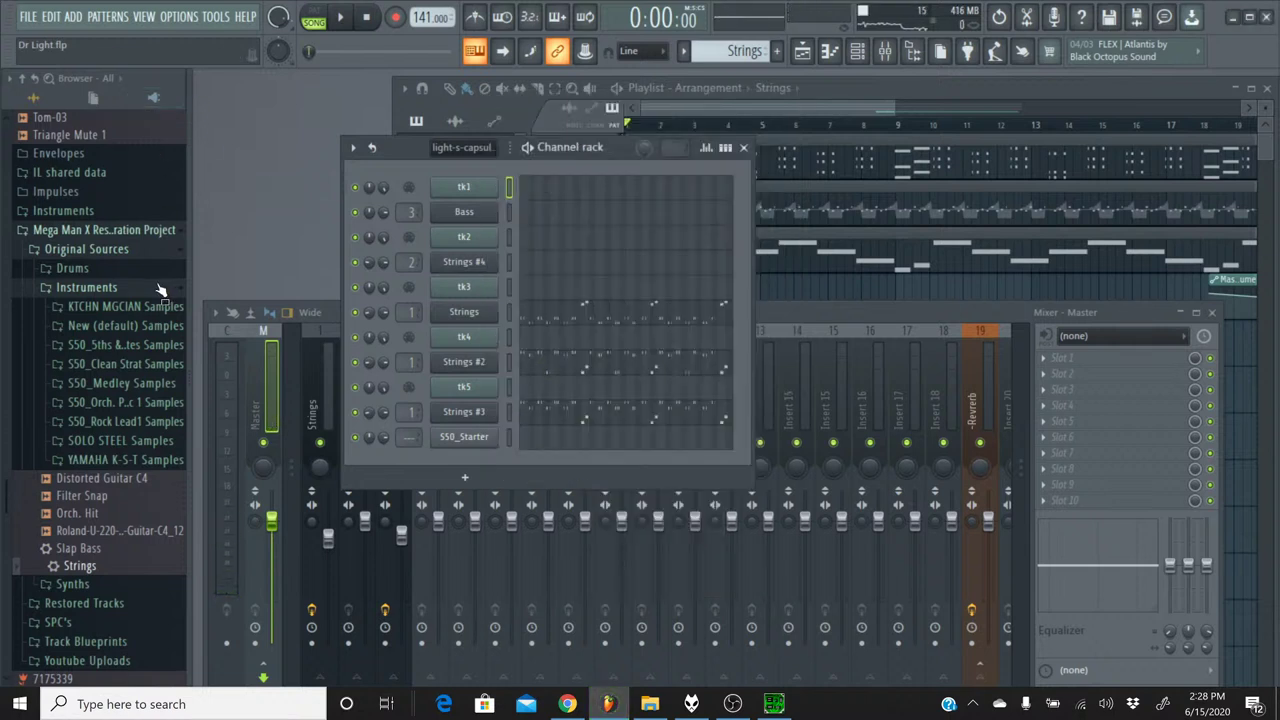
left_click(117, 288)
left_click(110, 295)
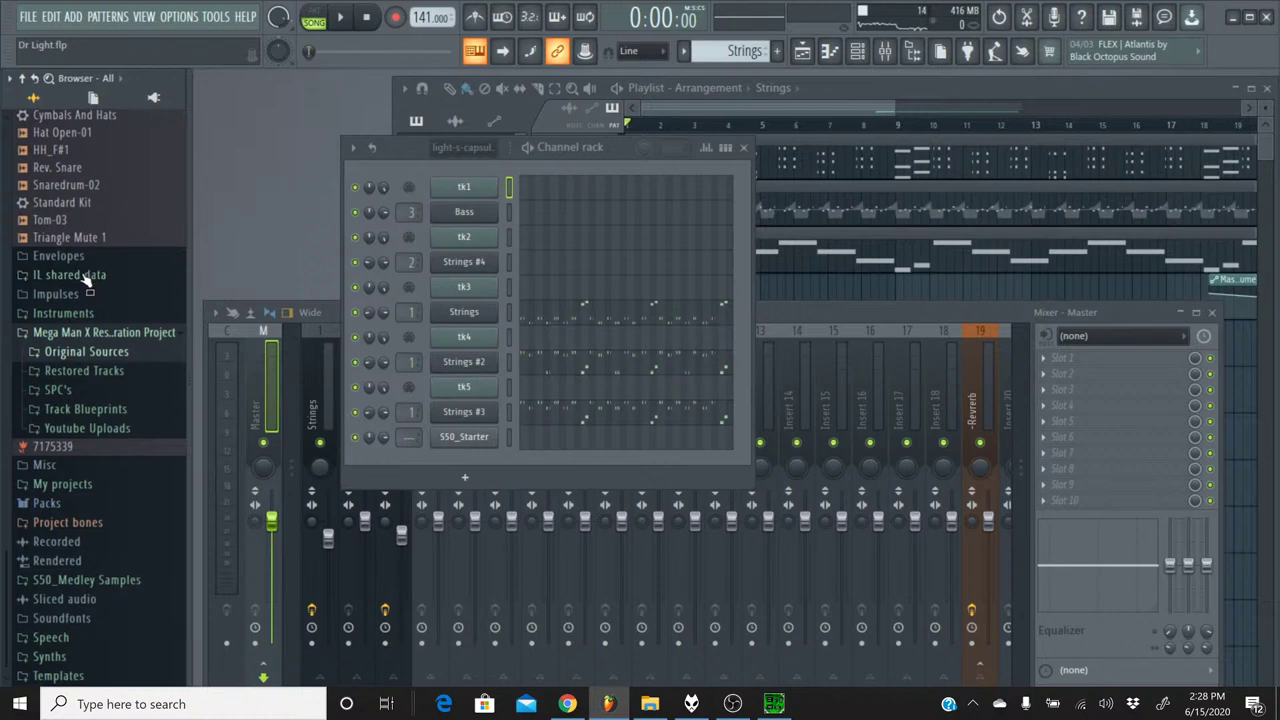
scroll(85, 282, "up", 6)
scroll(83, 286, "down", 6)
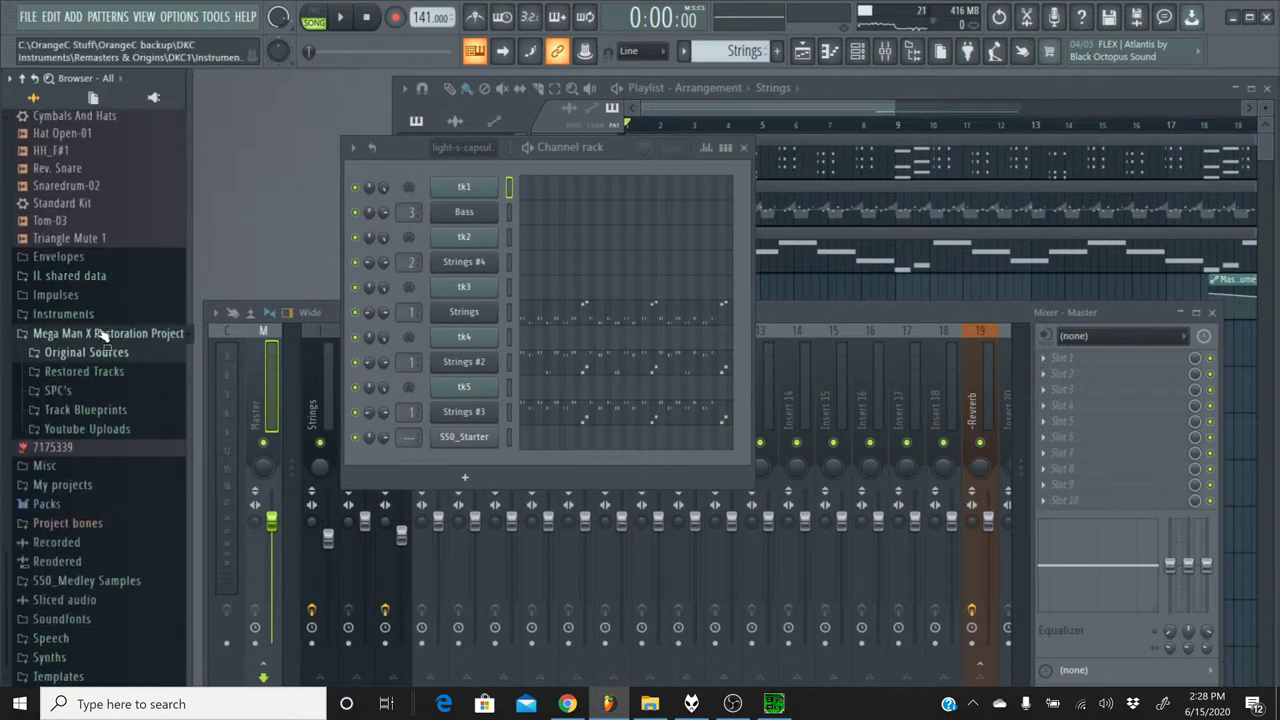
left_click(106, 371)
left_click(86, 396)
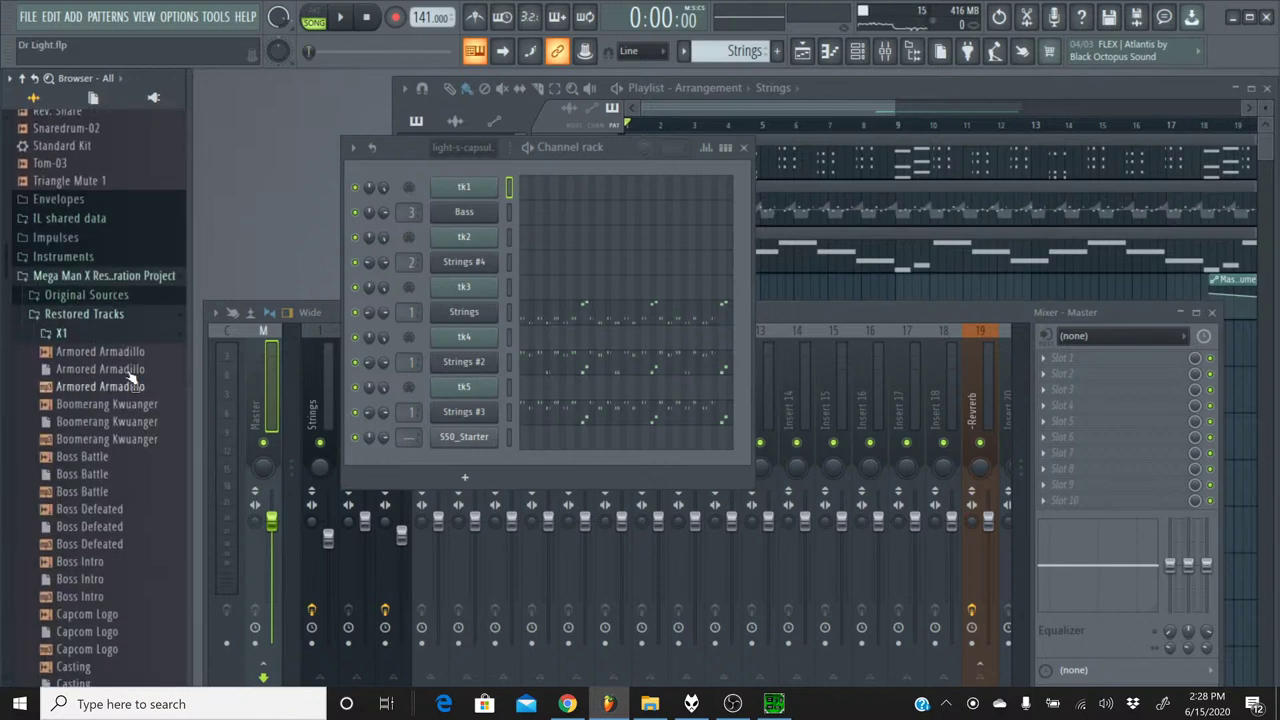
scroll(126, 368, "down", 15)
scroll(124, 371, "up", 5)
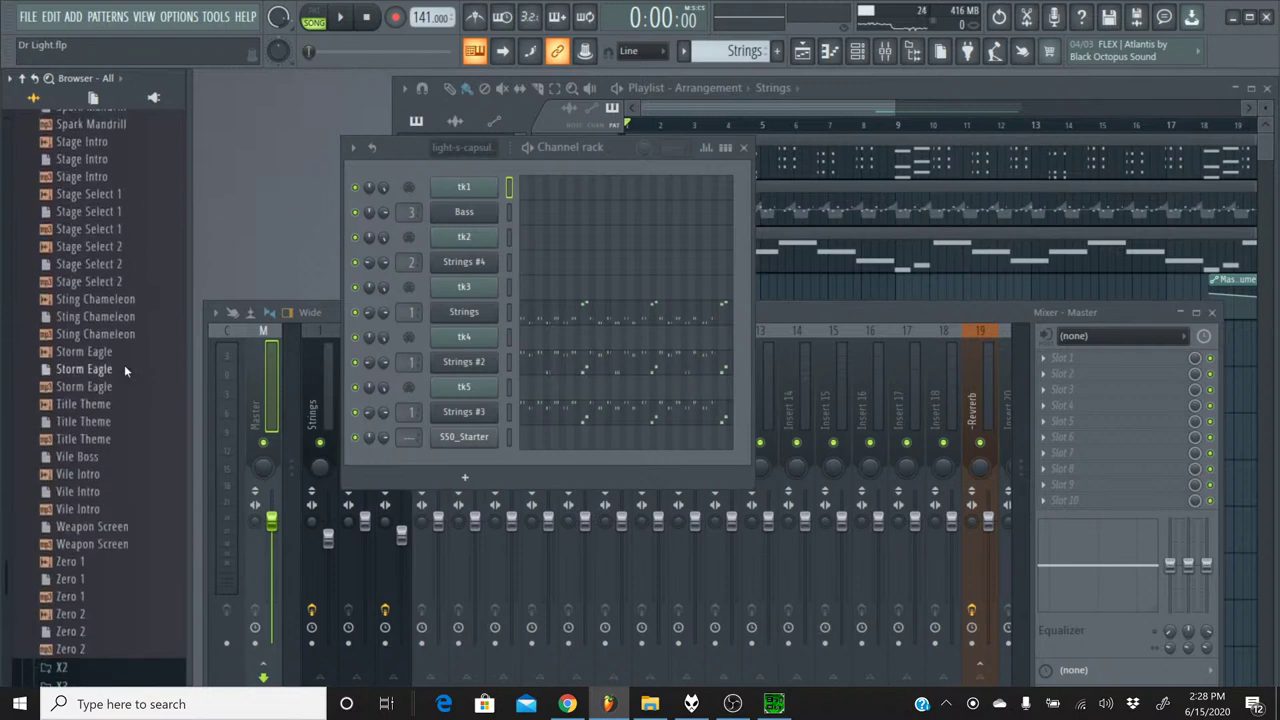
scroll(124, 368, "down", 2)
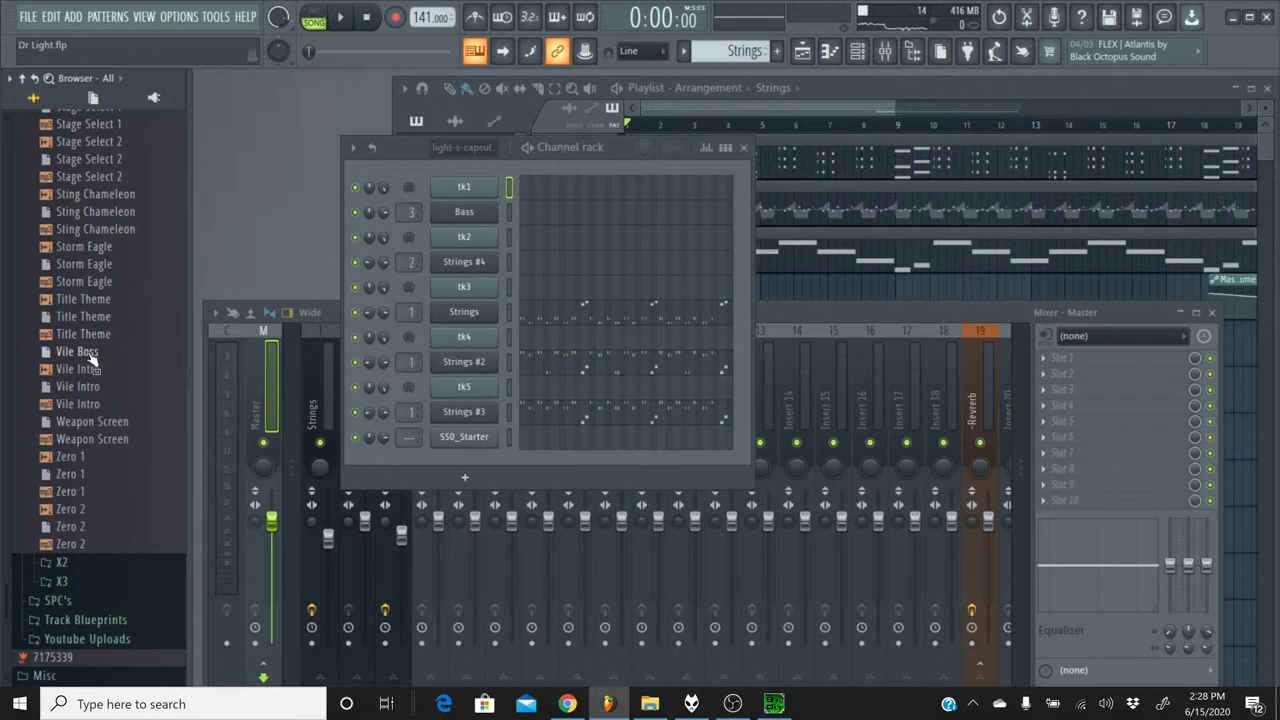
- Open the Vile Boss project from the X1 folder and dismiss the report about missing plugins
right_click(90, 355)
left_click(110, 366)
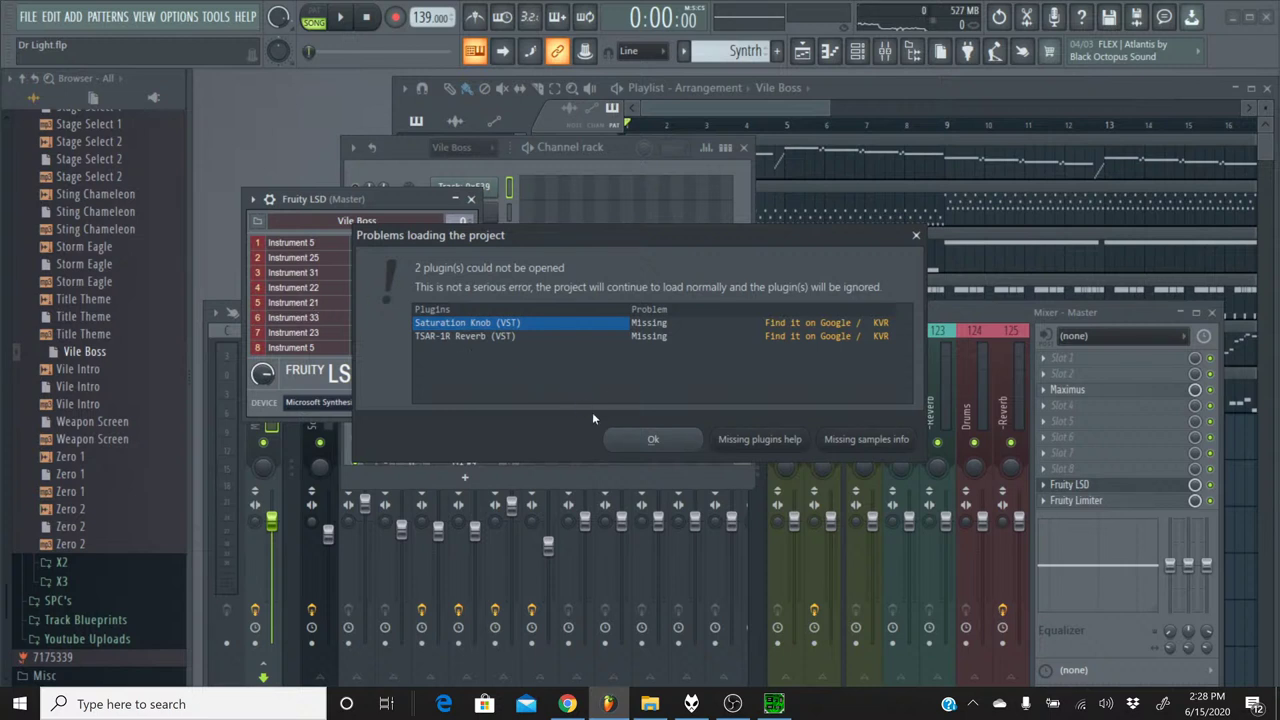
left_click(636, 449)
- Check the TSAR-1R Reverb settings on the Lead reverb mixer track (insert 120), then close the plugin
left_click(820, 320)
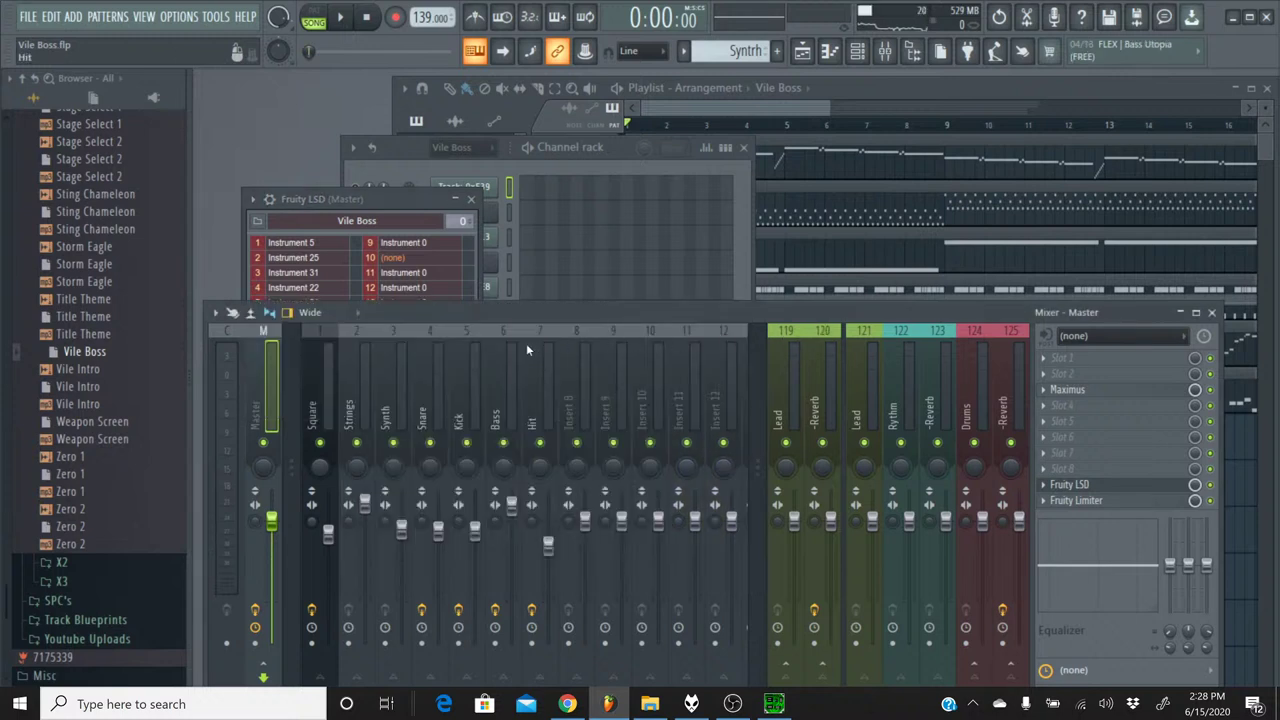
left_click(823, 342)
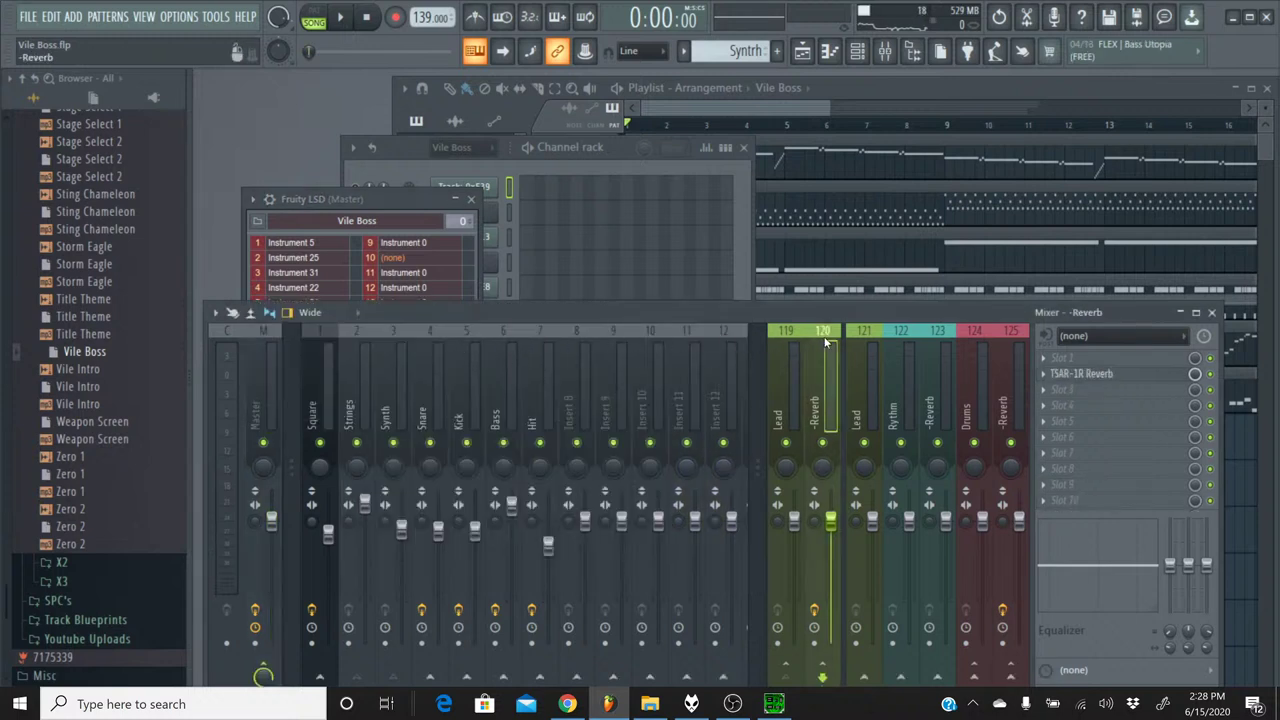
left_click(1086, 374)
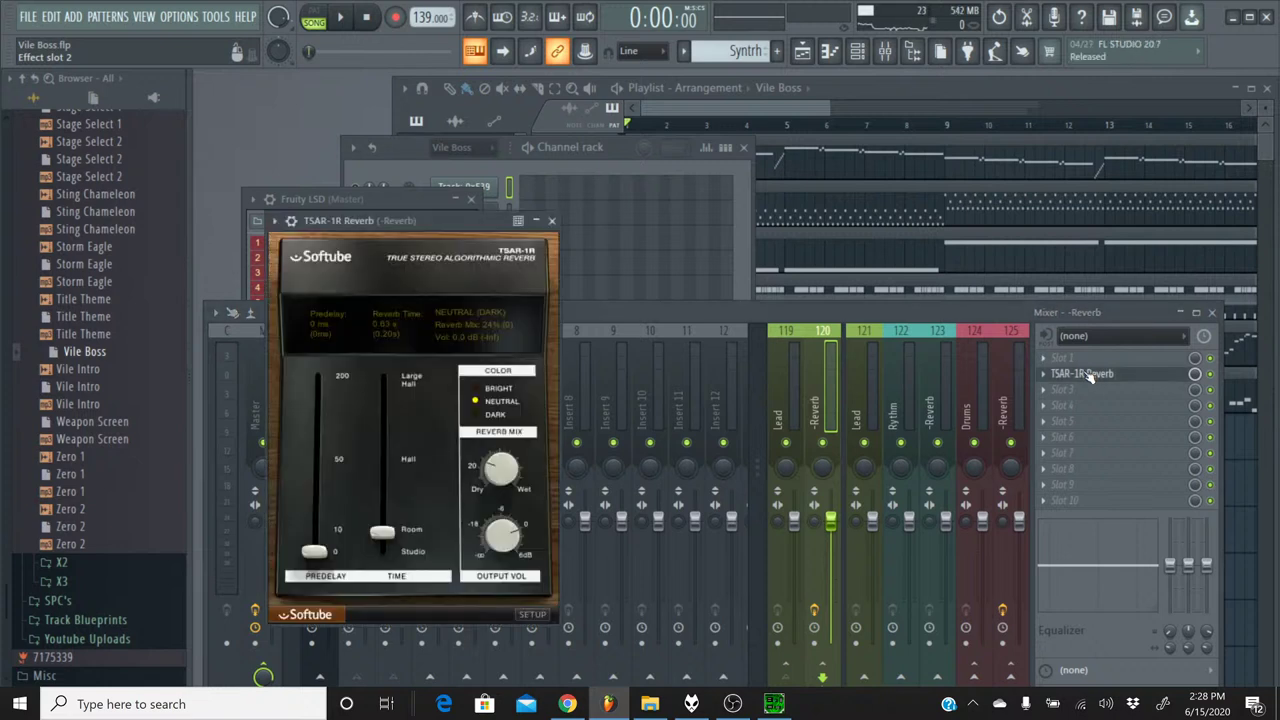
left_click(553, 222)
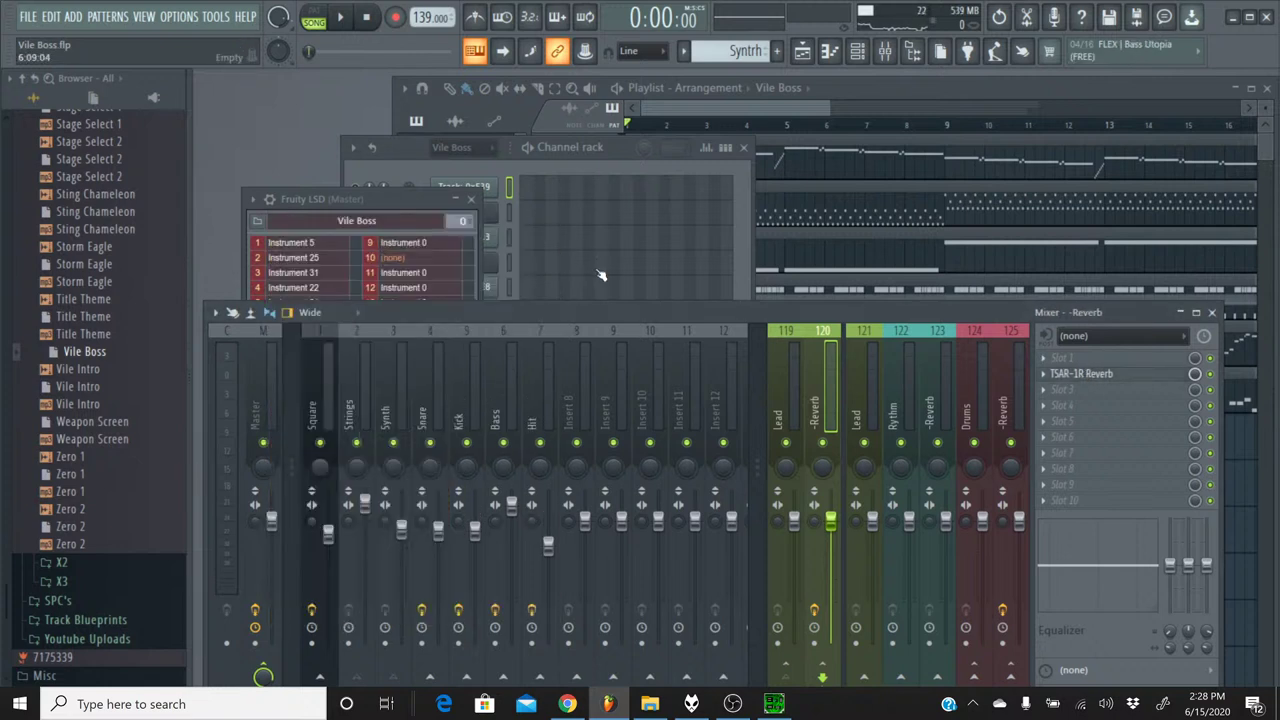
- Load TSAR-1R Reverb into slot 2 of the Rythm reverb track (insert 123), with reverb time 0.79 s and mix 19%
left_click(897, 337)
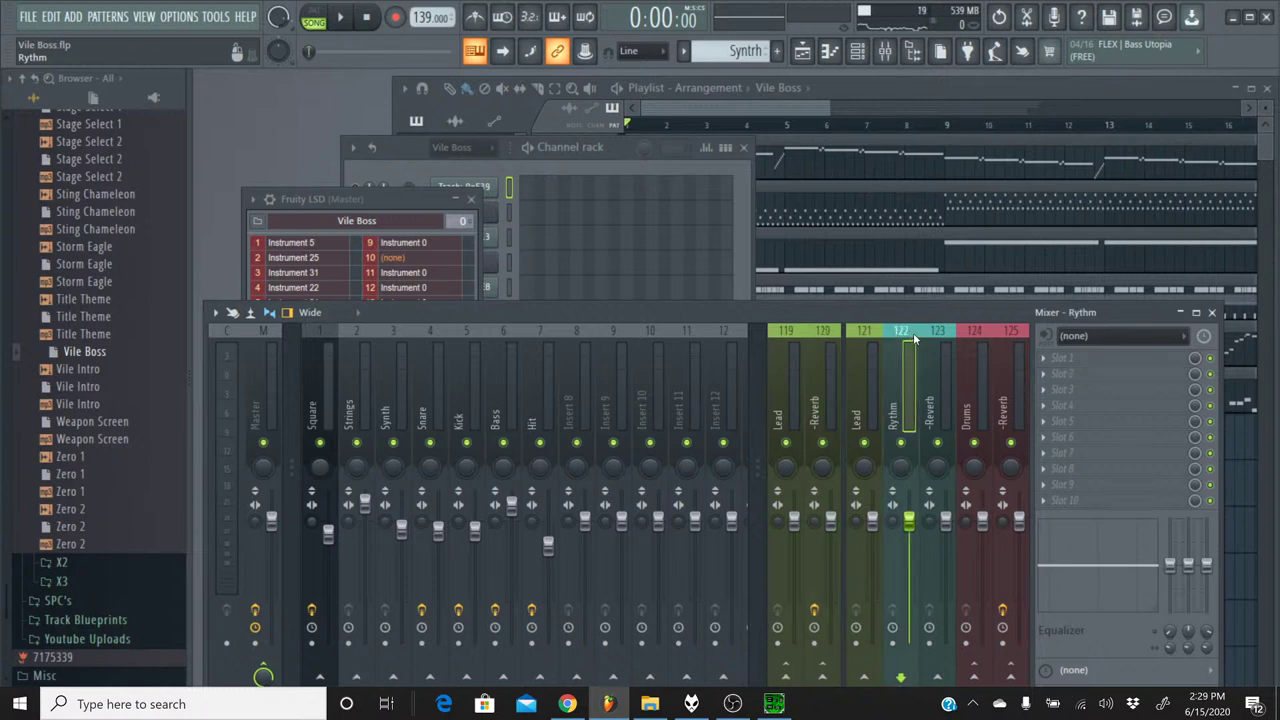
left_click(939, 342)
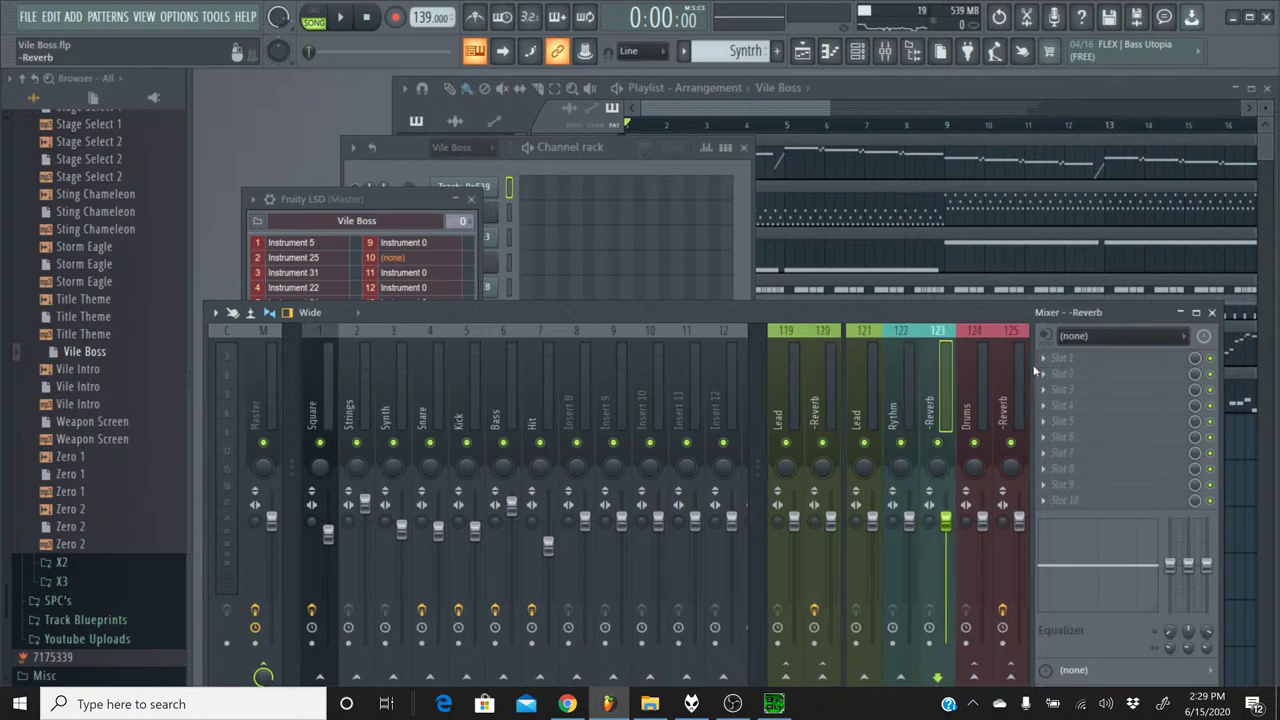
left_click(1112, 385)
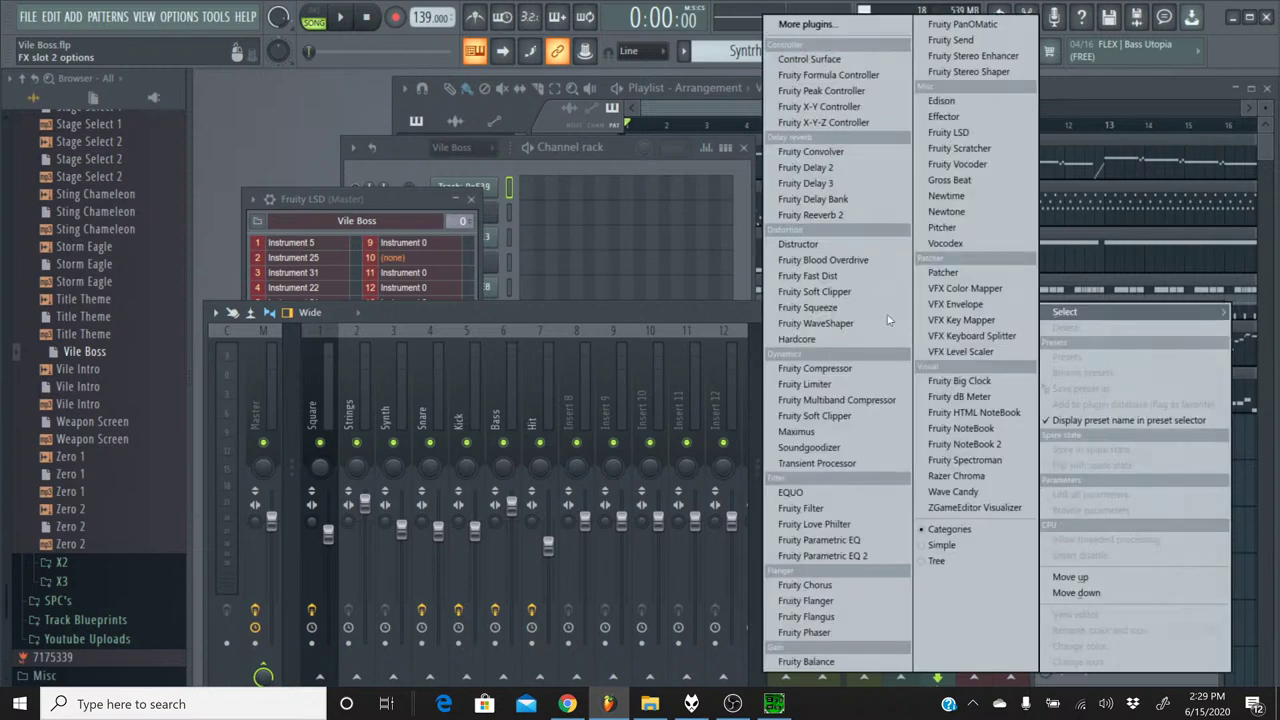
left_click(815, 26)
scroll(563, 330, "down", 20)
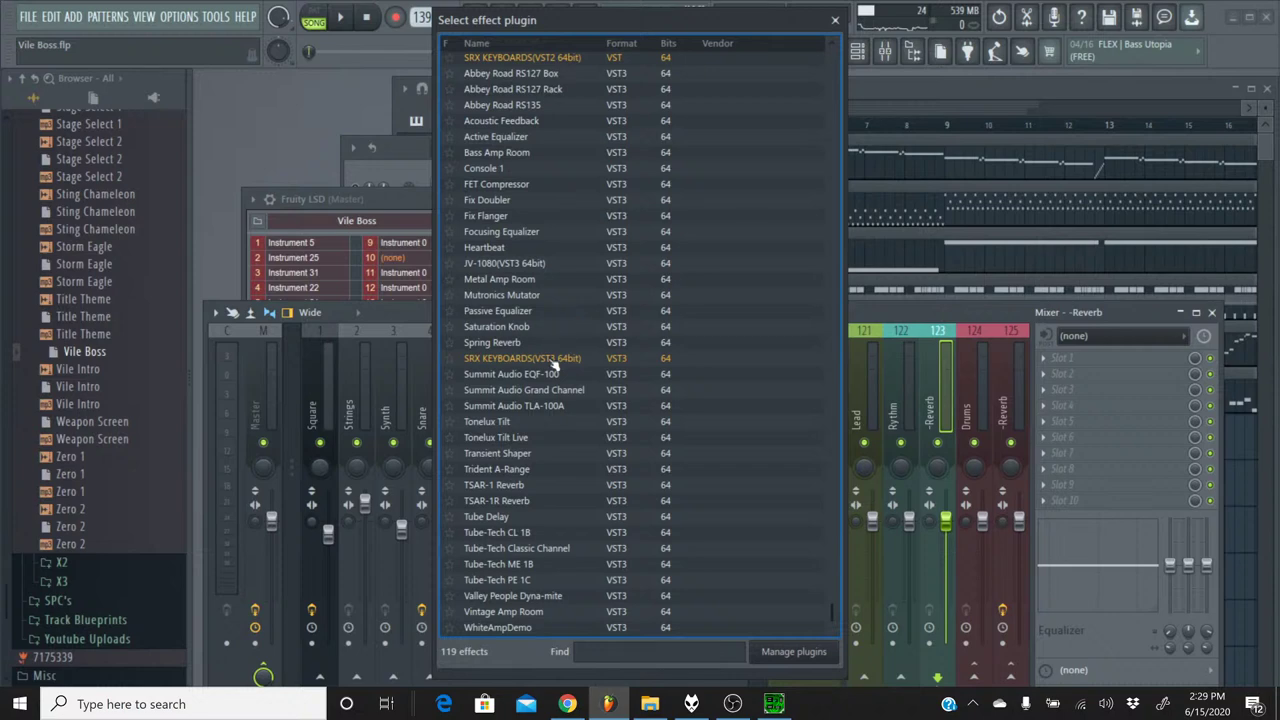
double_click(541, 501)
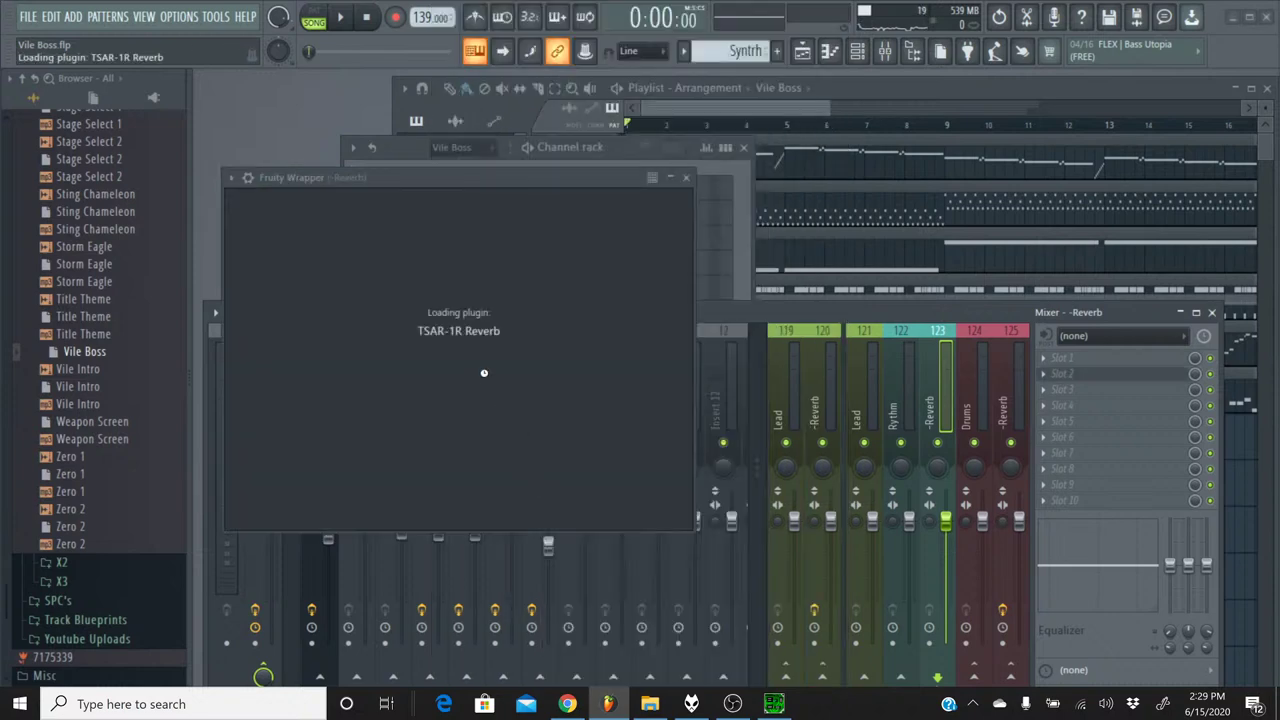
left_click_drag(349, 457, 349, 473)
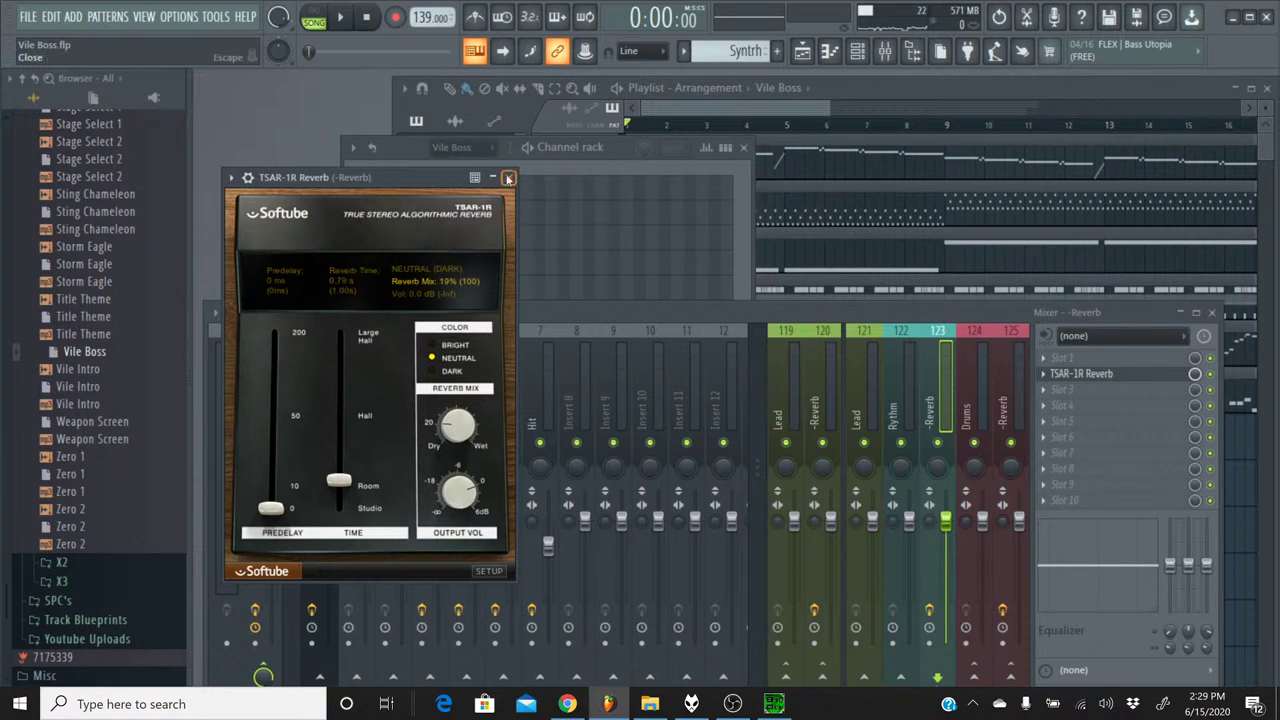
left_click(508, 177)
- Replace the missing TSAR-1R Reverb in slot 2 of the Drums reverb track (insert 125) with its VST3 version
left_click(988, 346)
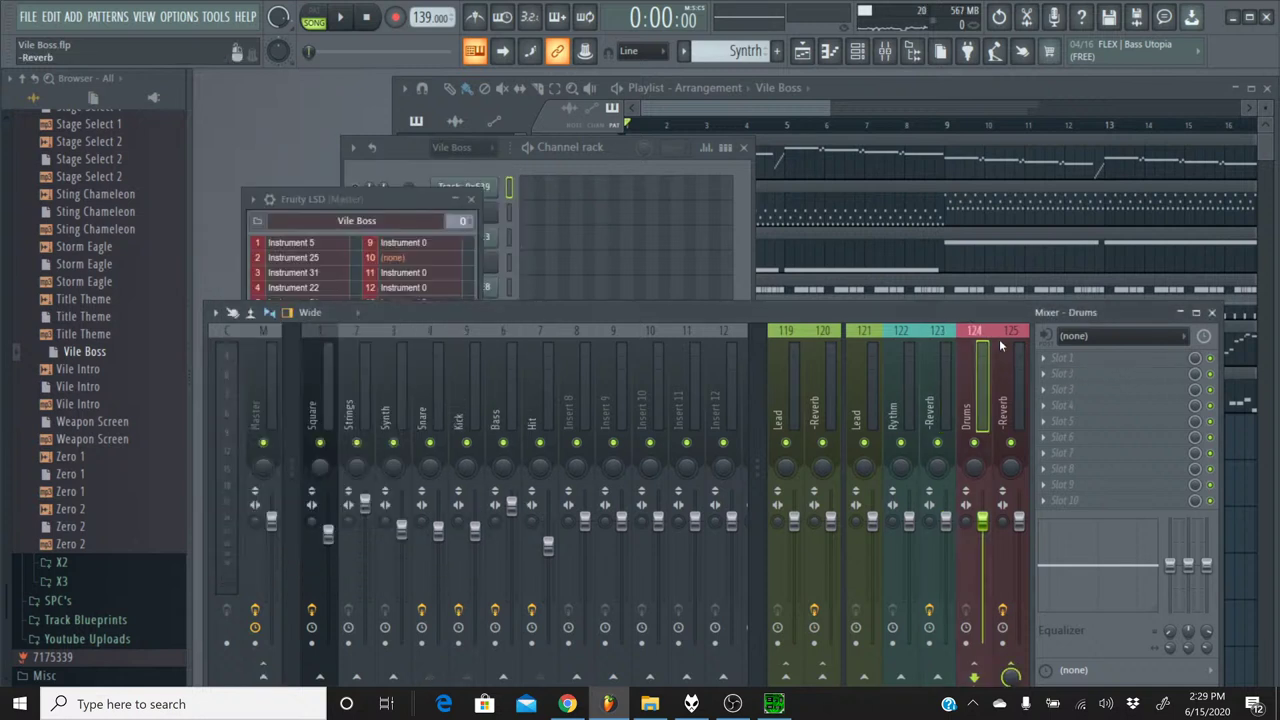
left_click(1000, 345)
left_click(1088, 374)
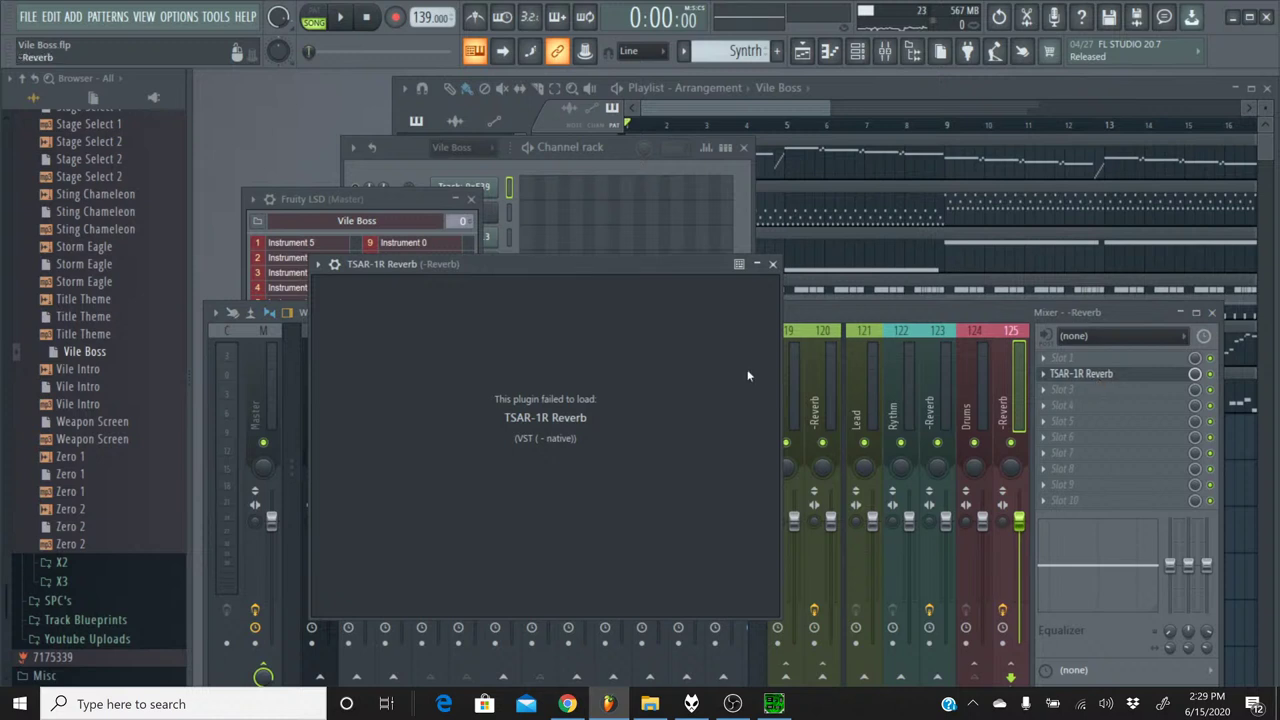
left_click(772, 264)
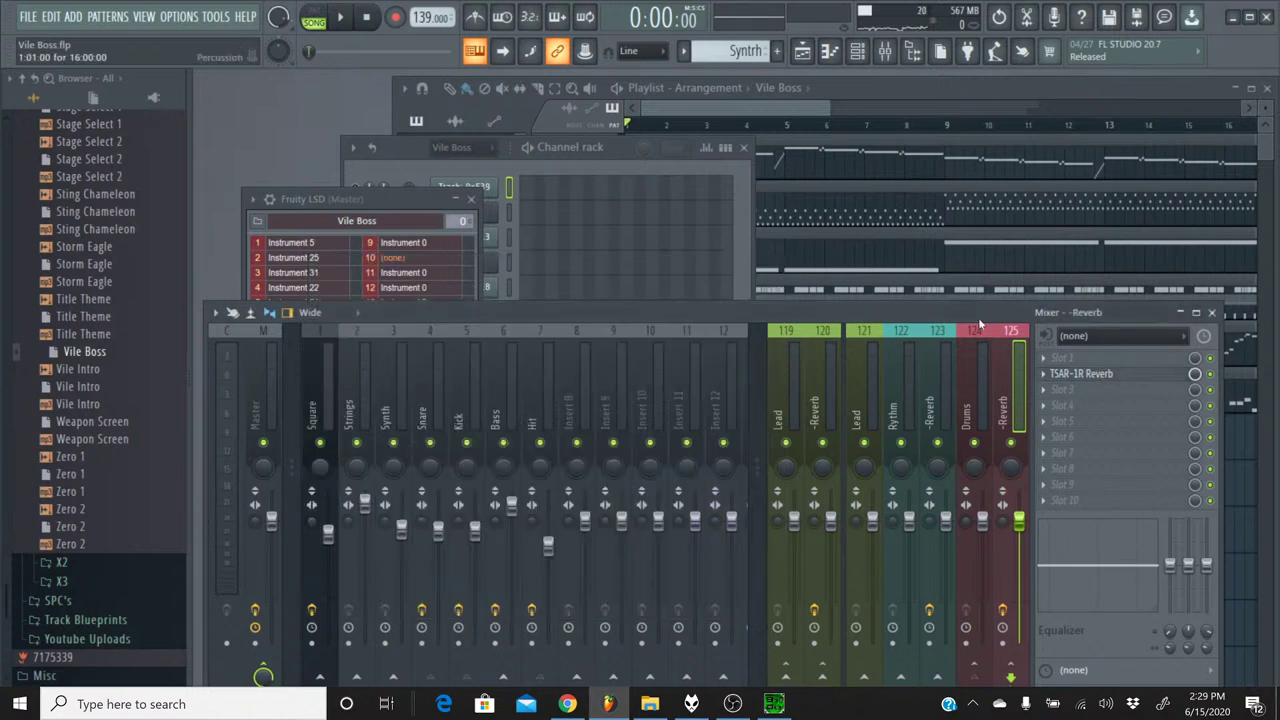
left_click(1044, 376)
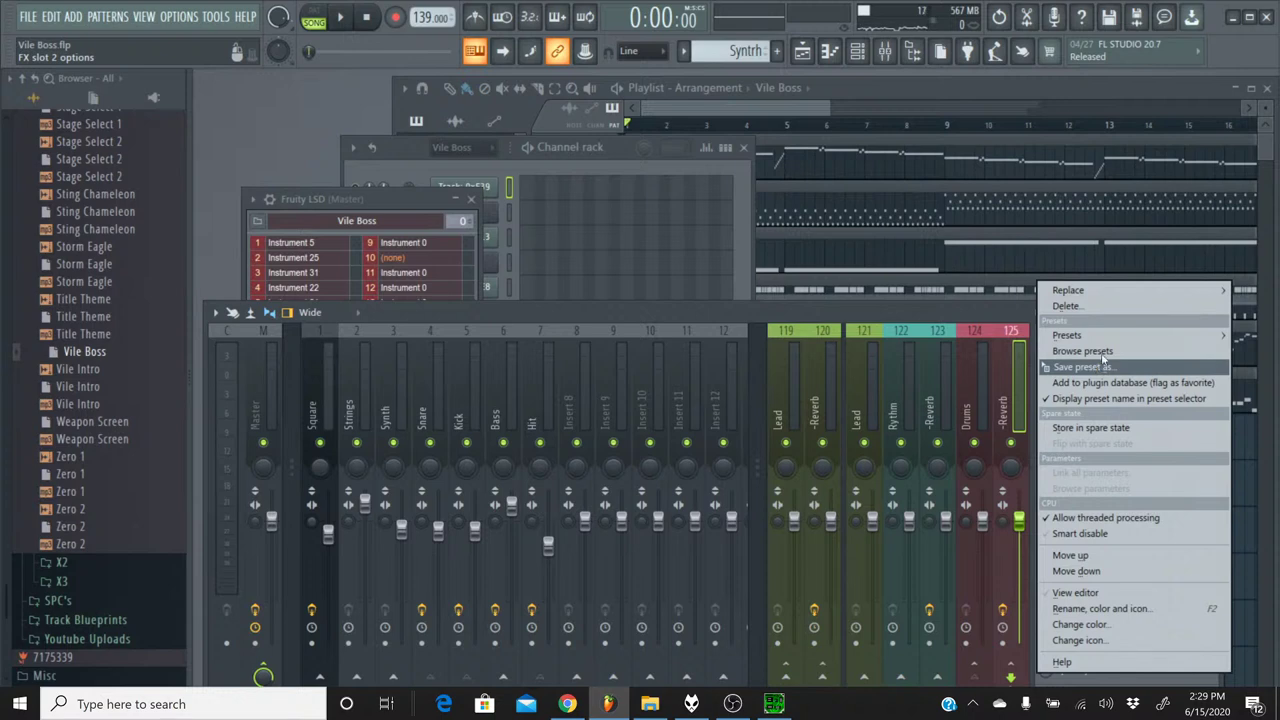
mouse_move(1128, 292)
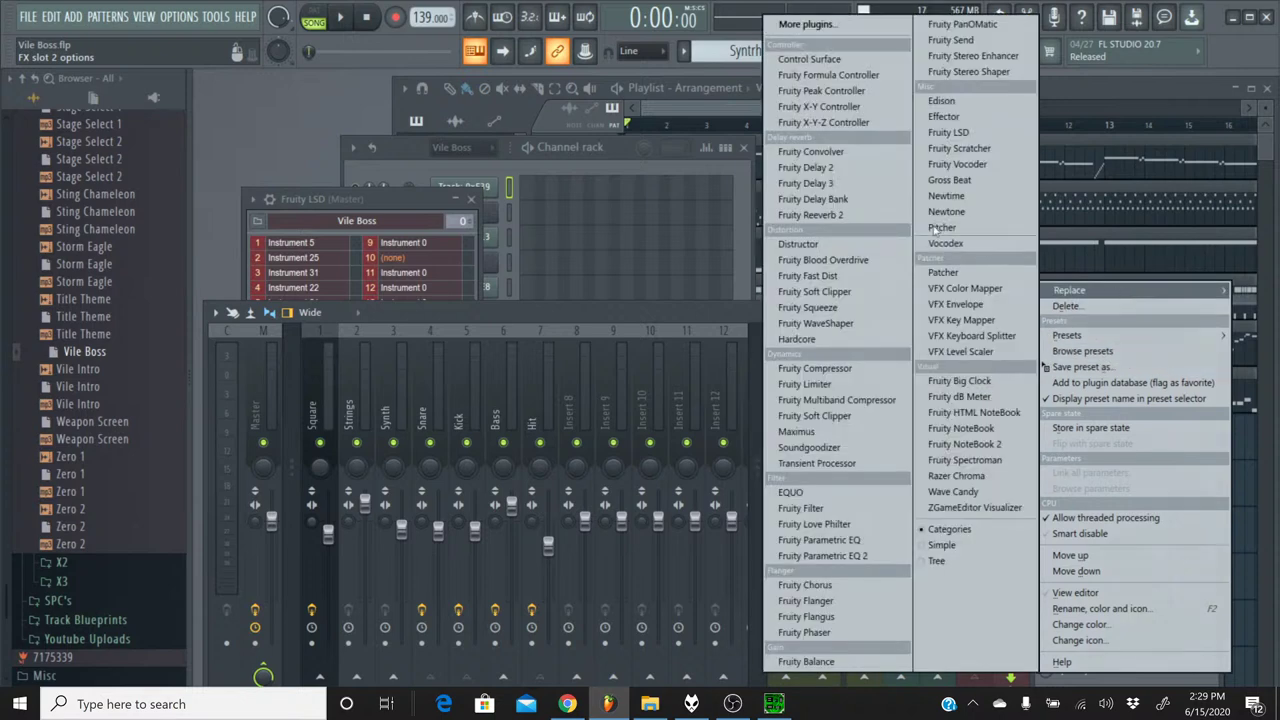
left_click(808, 24)
scroll(514, 314, "down", 20)
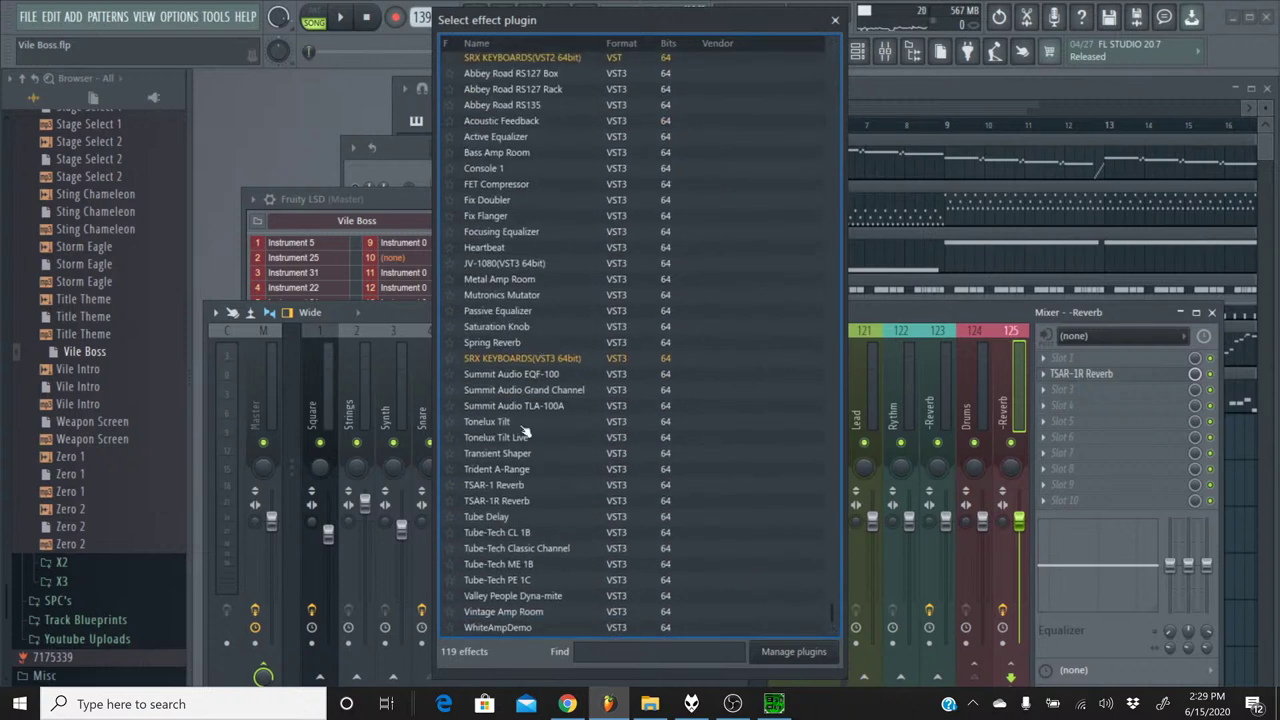
double_click(535, 503)
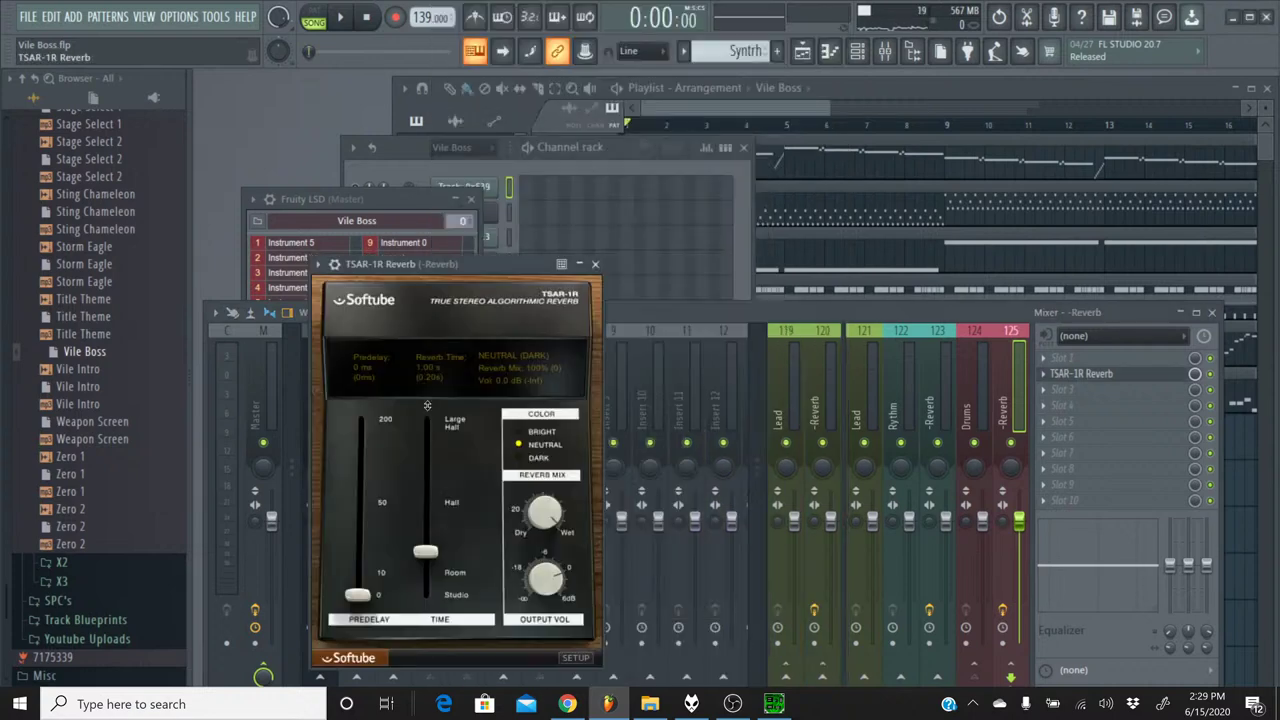
- Set the Drums reverb to a reverb time of 0.74 s and a reverb mix of 20%, then close it
left_click_drag(437, 540, 430, 570)
left_click_drag(546, 512, 548, 520)
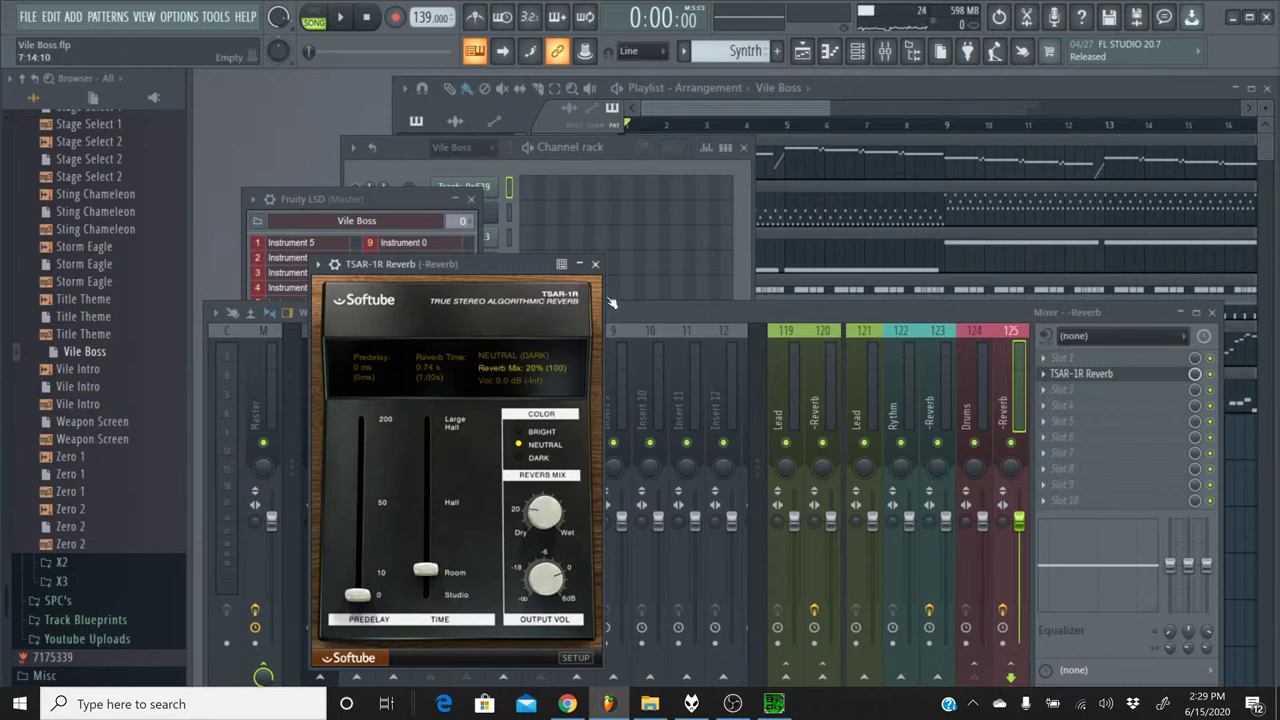
left_click(597, 266)
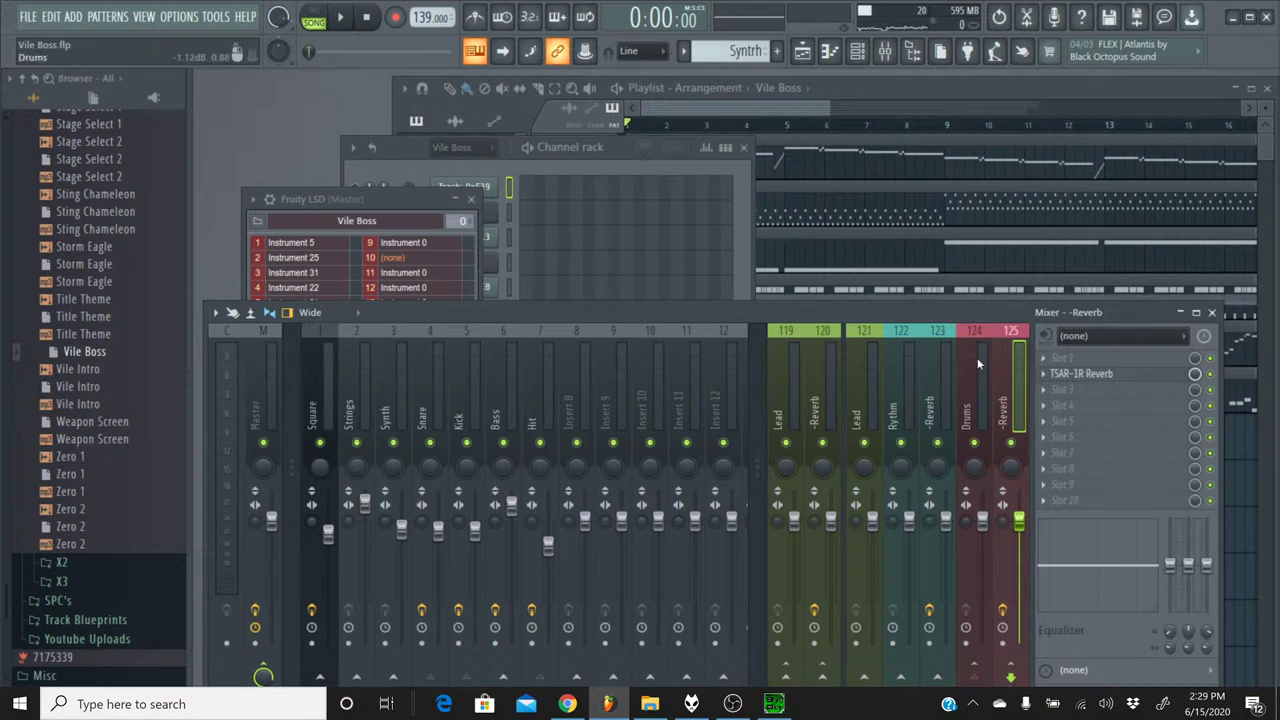
- Inspect the effects on the Square, Strings and Snare mixer tracks, including the Snare's Saturation Knob
left_click(328, 334)
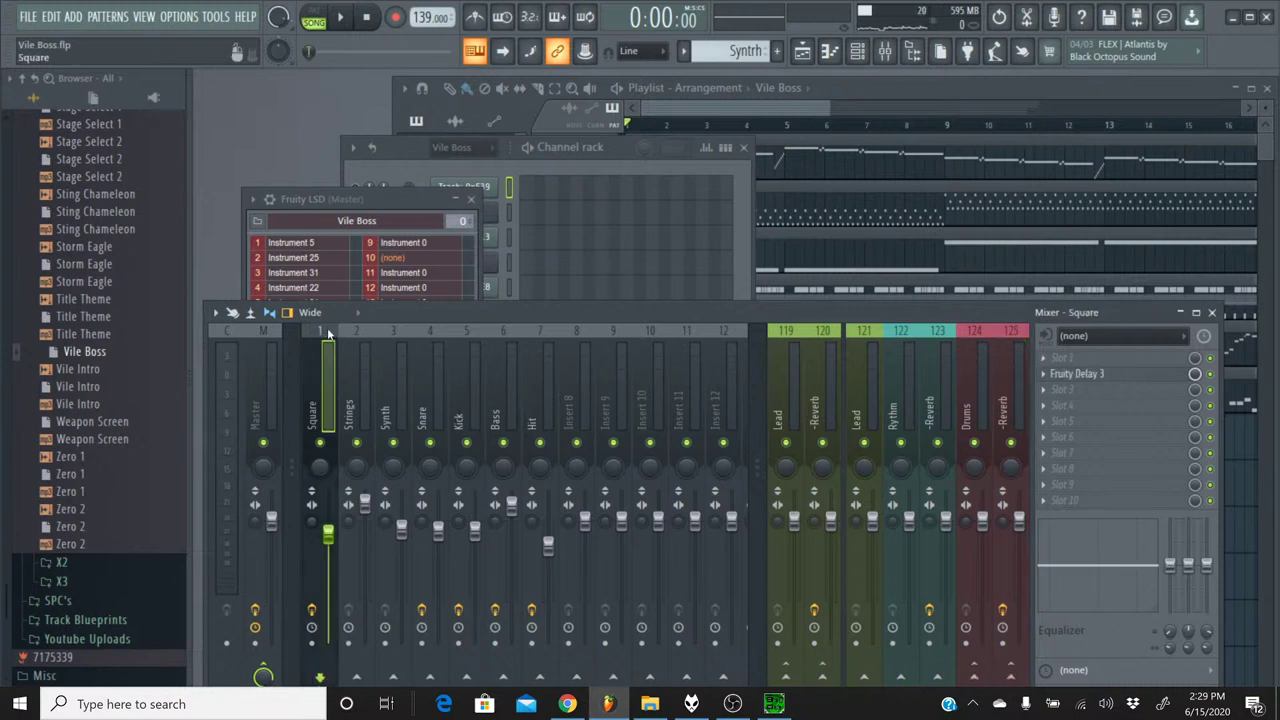
left_click(356, 334)
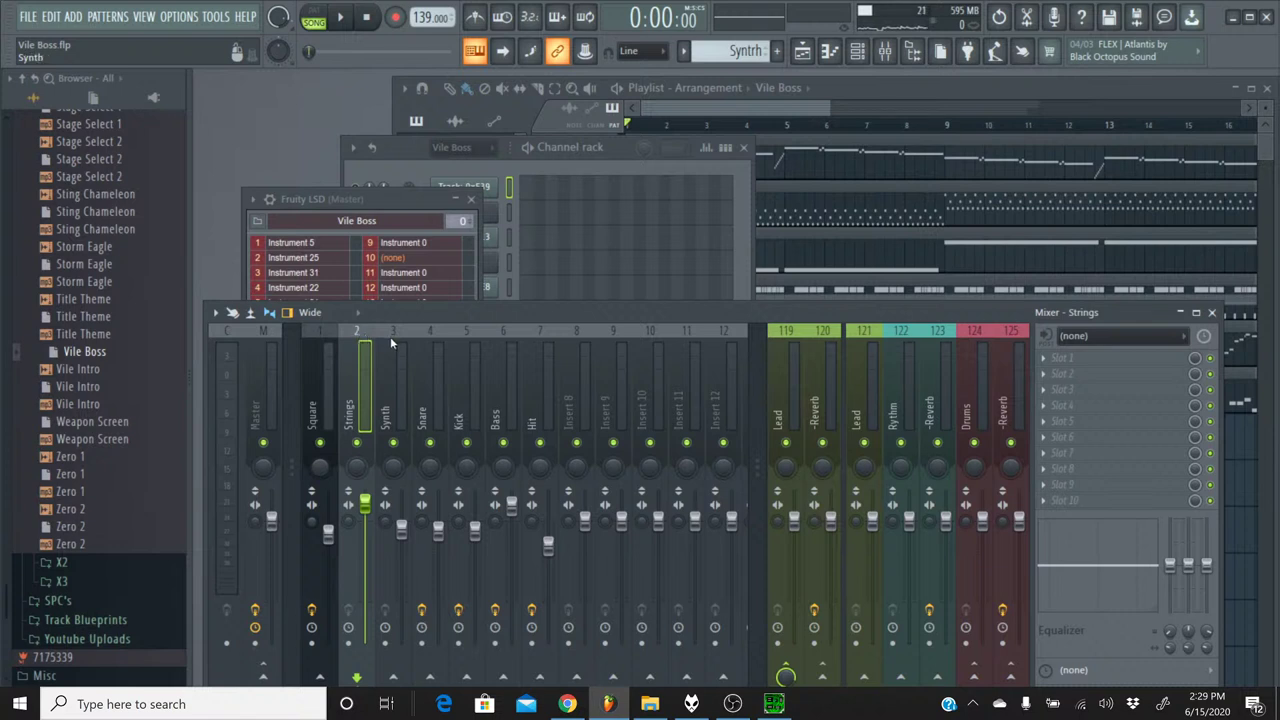
left_click(424, 347)
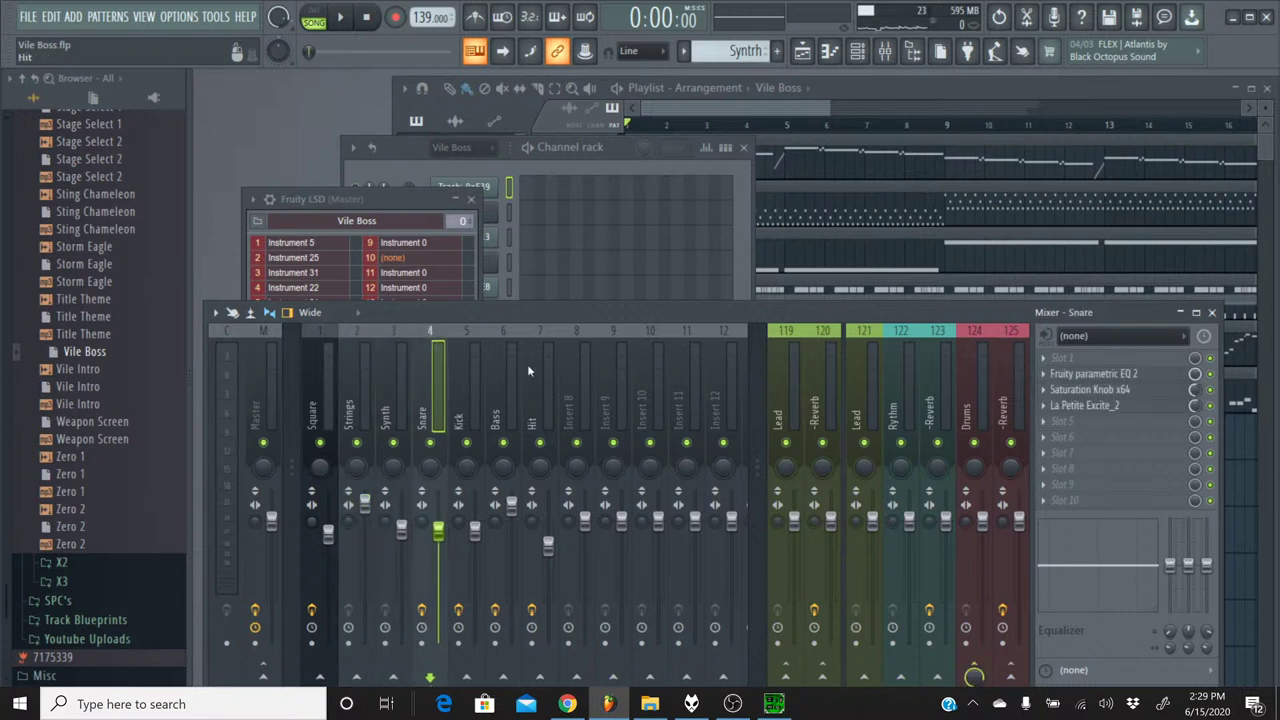
left_click(1150, 392)
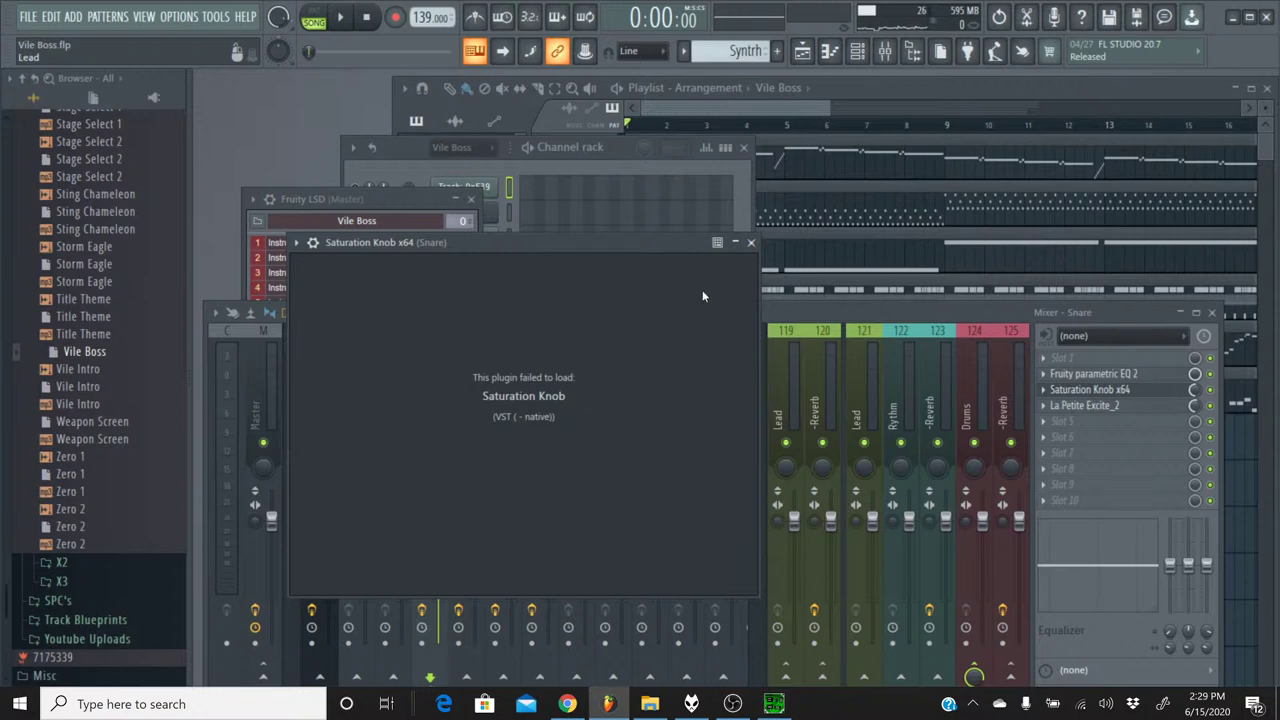
left_click(751, 249)
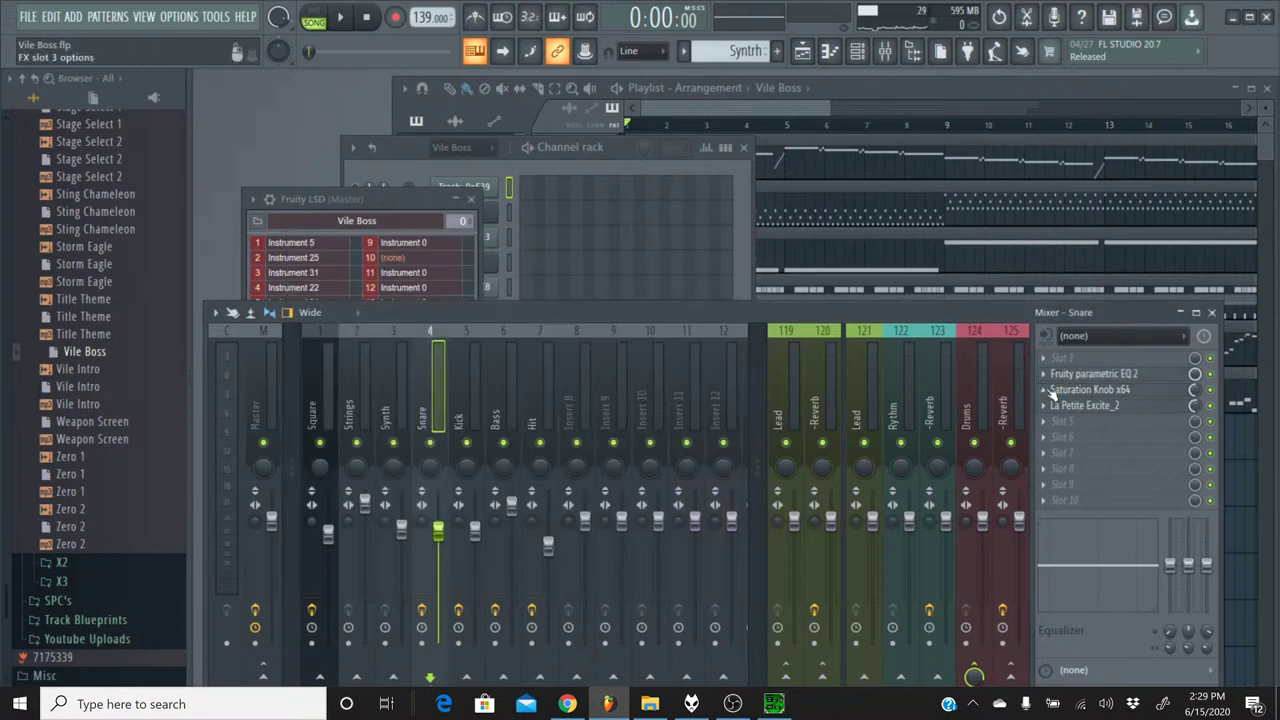
- Replace the missing Saturation Knob in slot 3 of the Snare mixer track with the VST3 Saturation Knob
left_click(1047, 395)
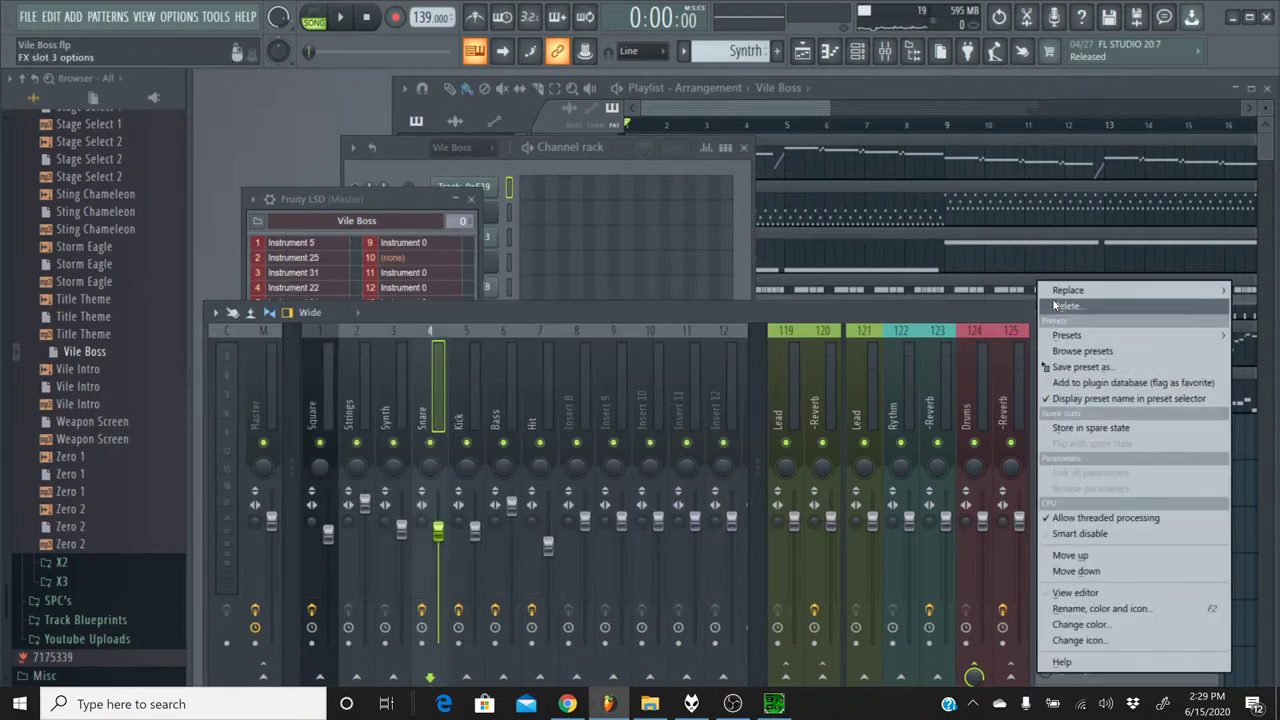
mouse_move(1075, 290)
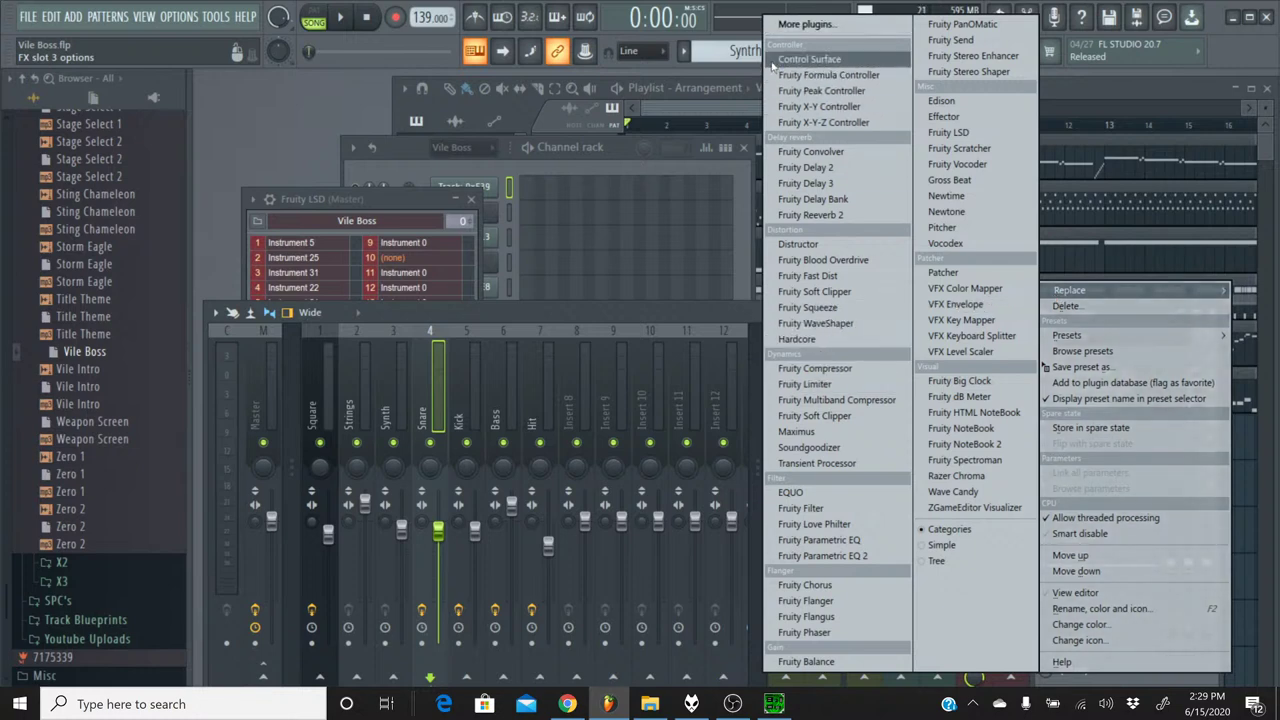
left_click(805, 24)
scroll(600, 300, "down", 20)
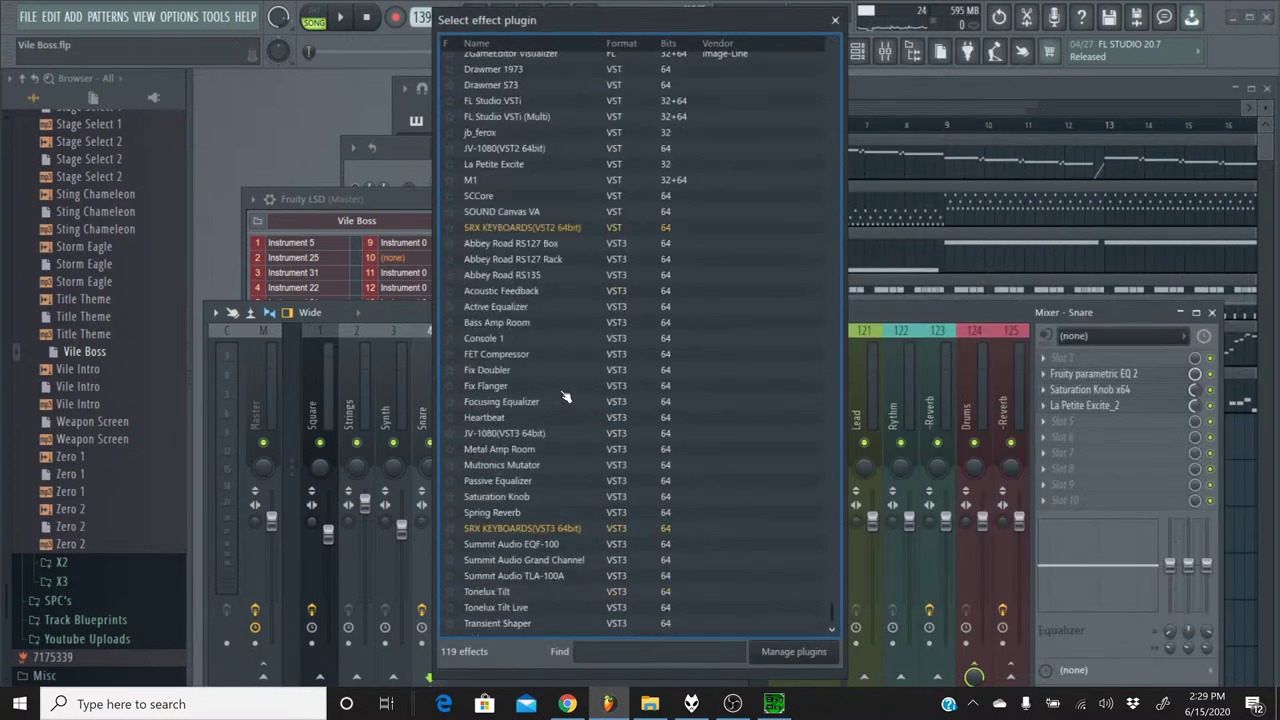
double_click(550, 327)
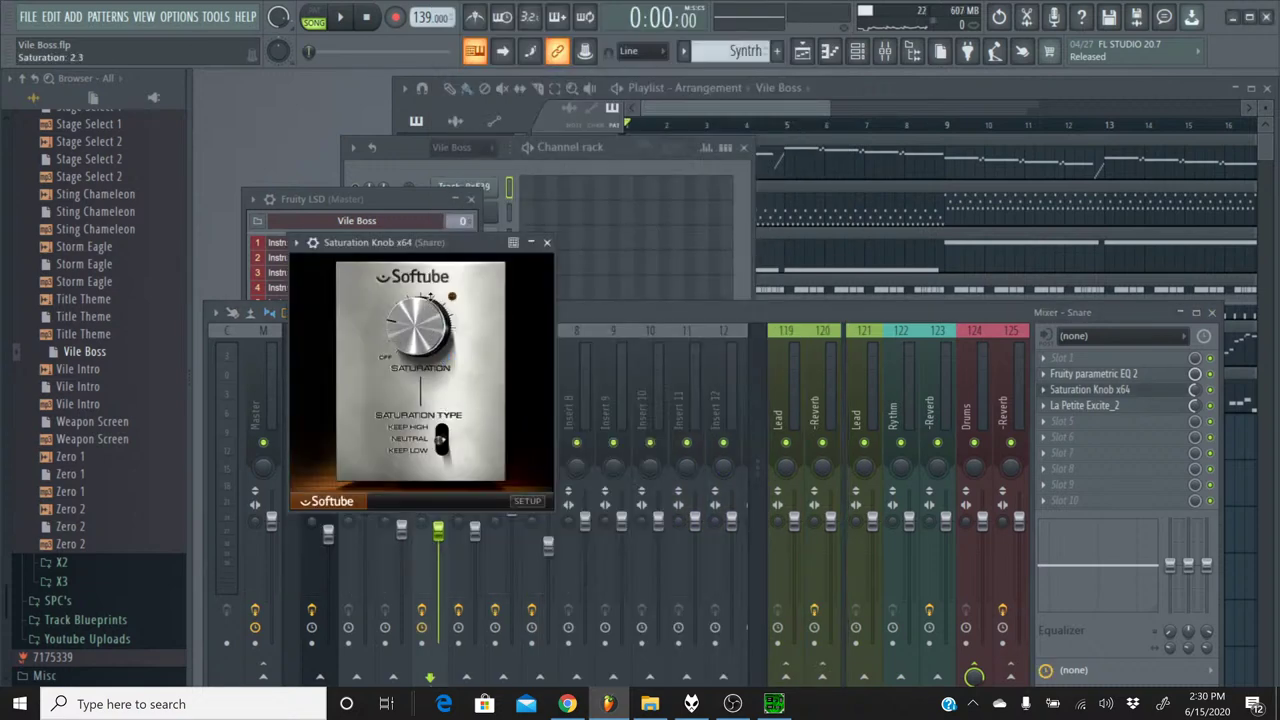
- Close the Snare's Saturation Knob and inspect the Kick and Bass mixer tracks, including the Bass's Saturation Knob
left_click(546, 242)
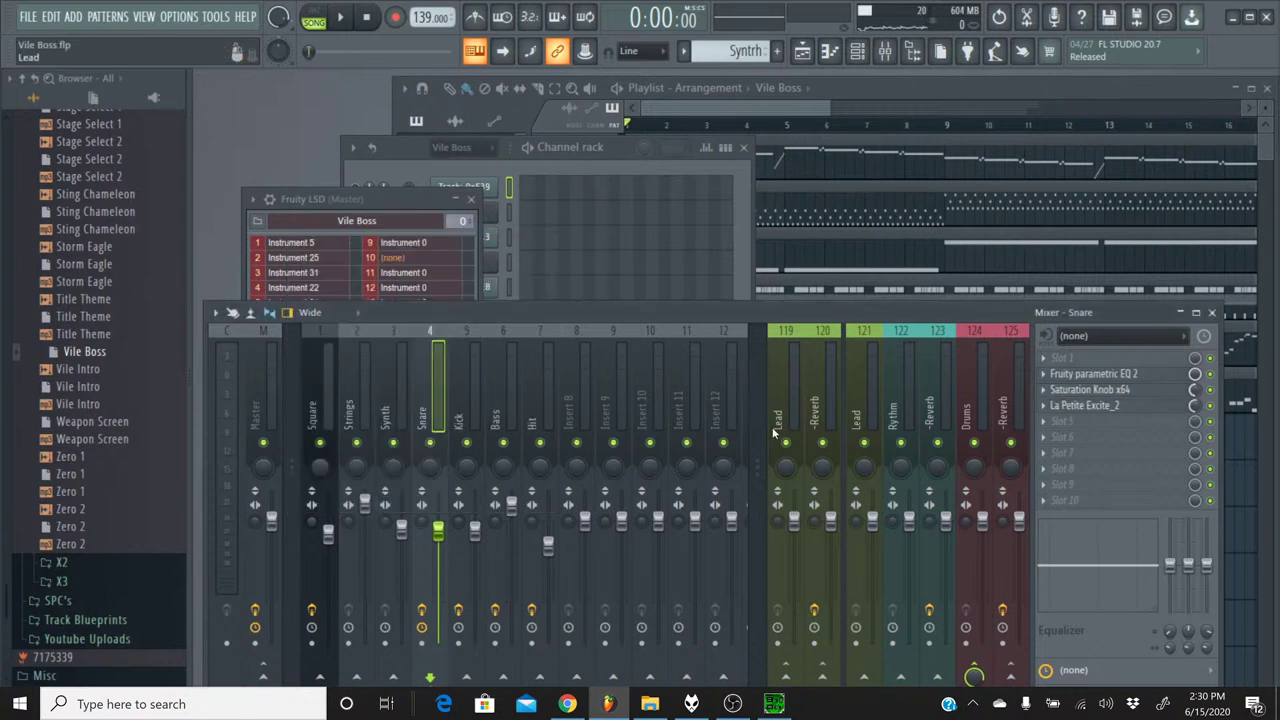
left_click(468, 377)
left_click(499, 361)
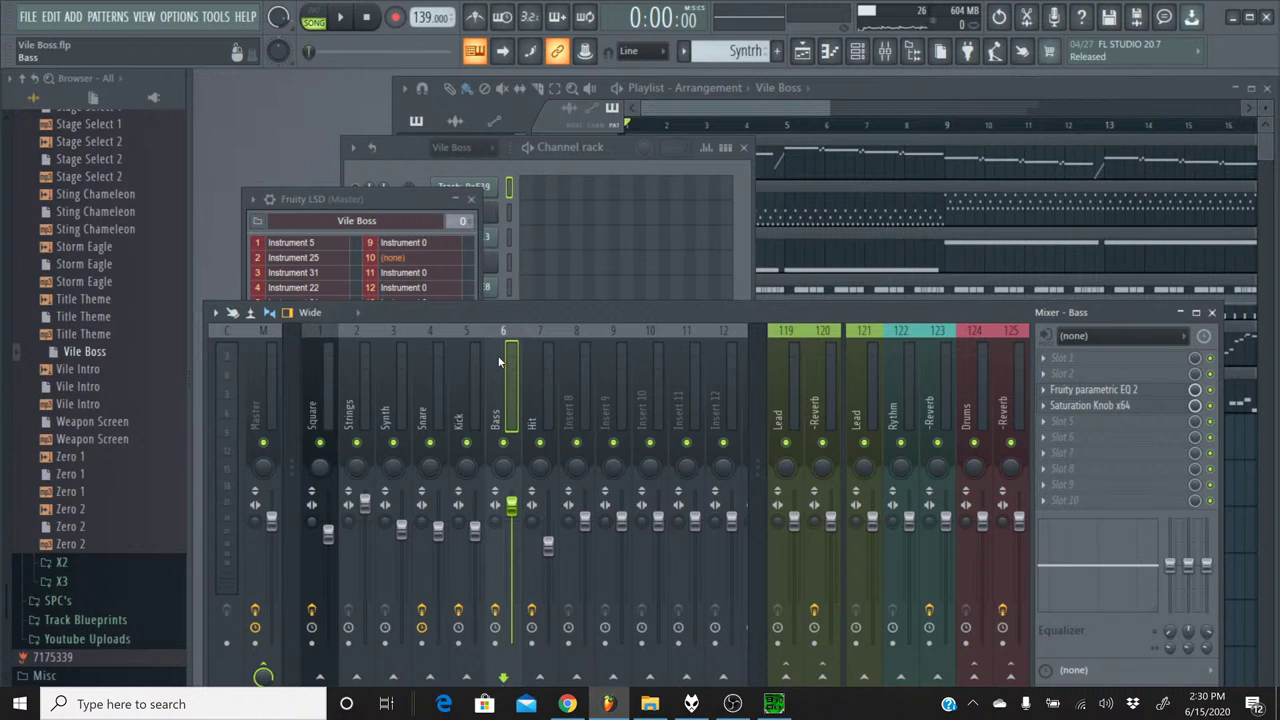
left_click(1090, 405)
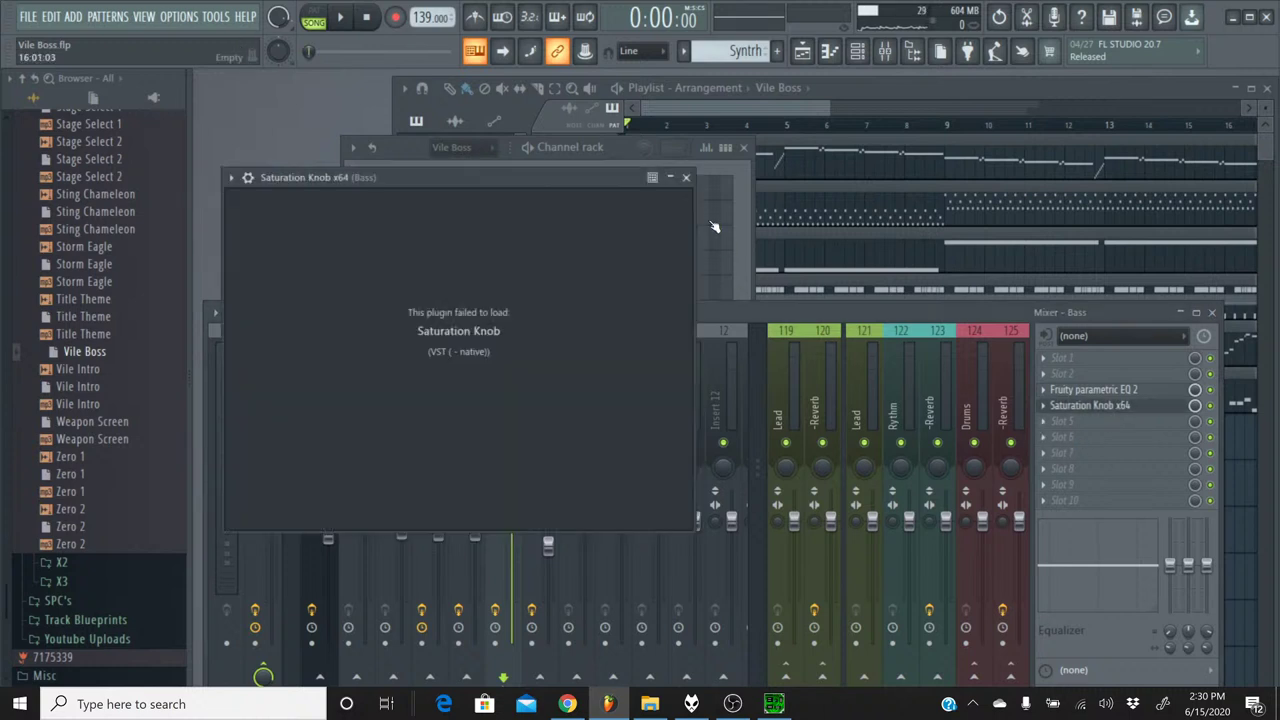
left_click(686, 177)
- Replace the missing Saturation Knob in slot 4 of the Bass mixer track with its VST3 version, raise its saturation and close it
right_click(1050, 405)
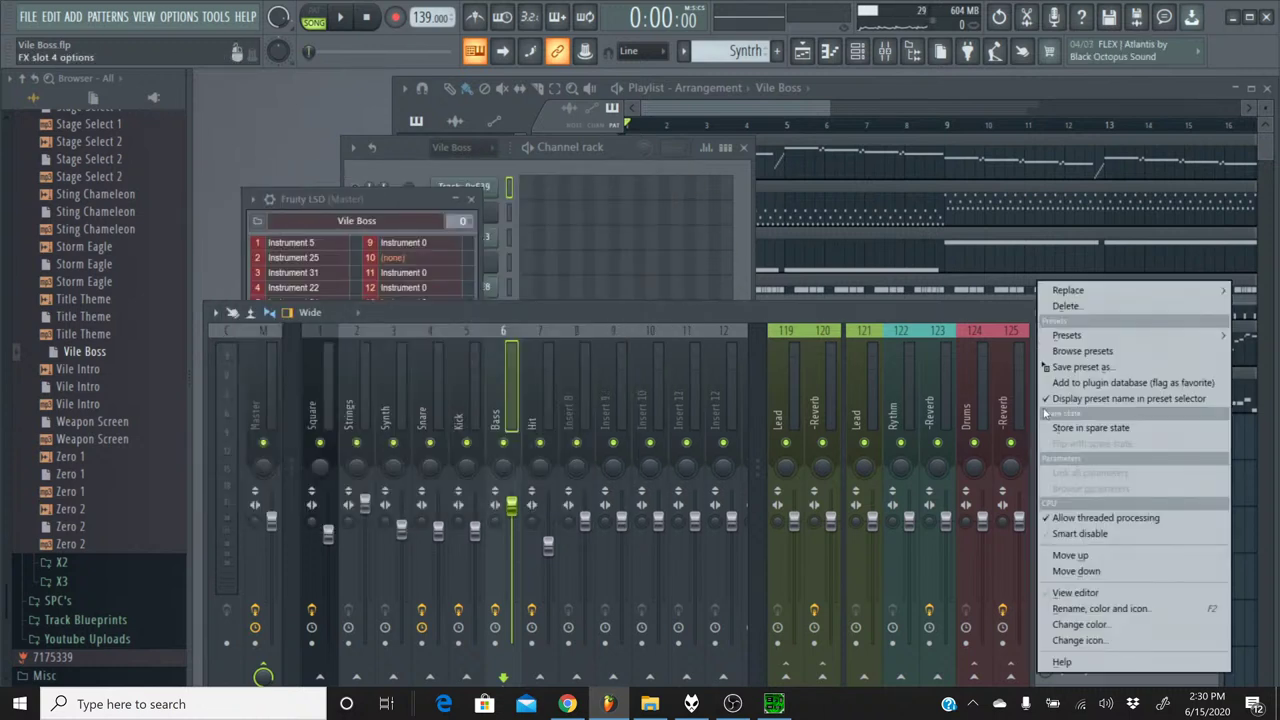
mouse_move(1066, 290)
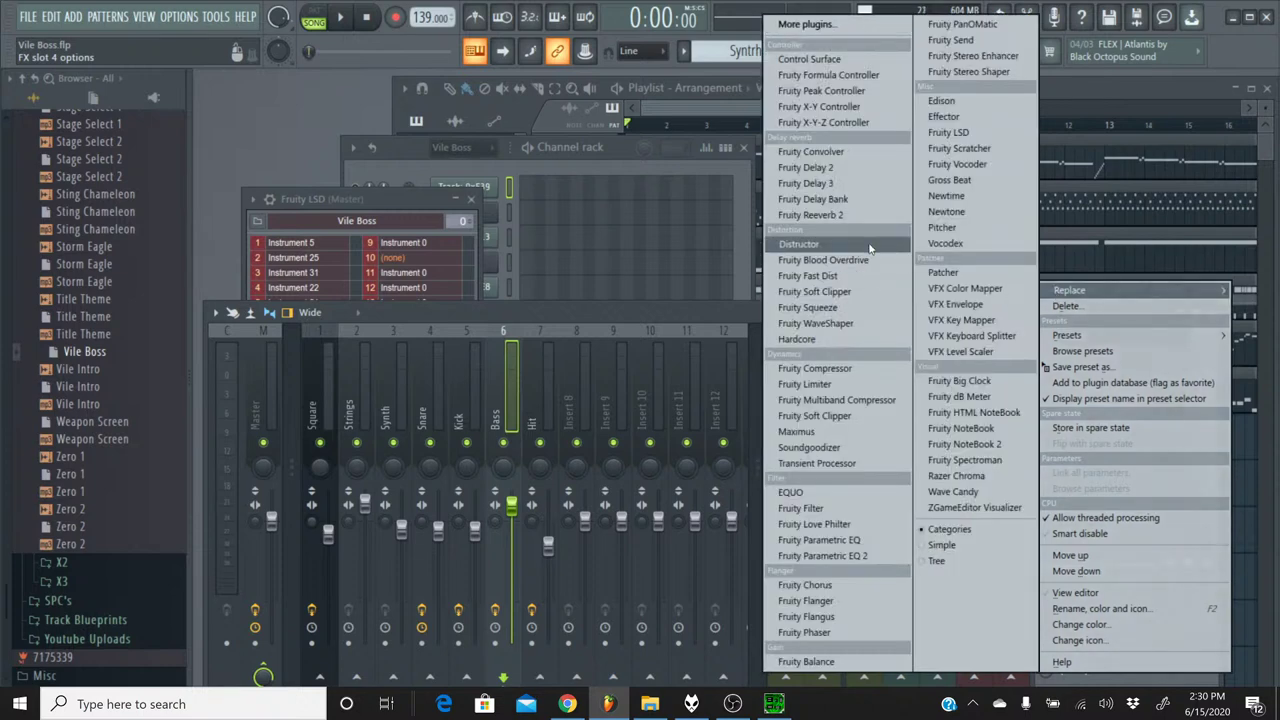
left_click(805, 23)
scroll(578, 338, "down", 6)
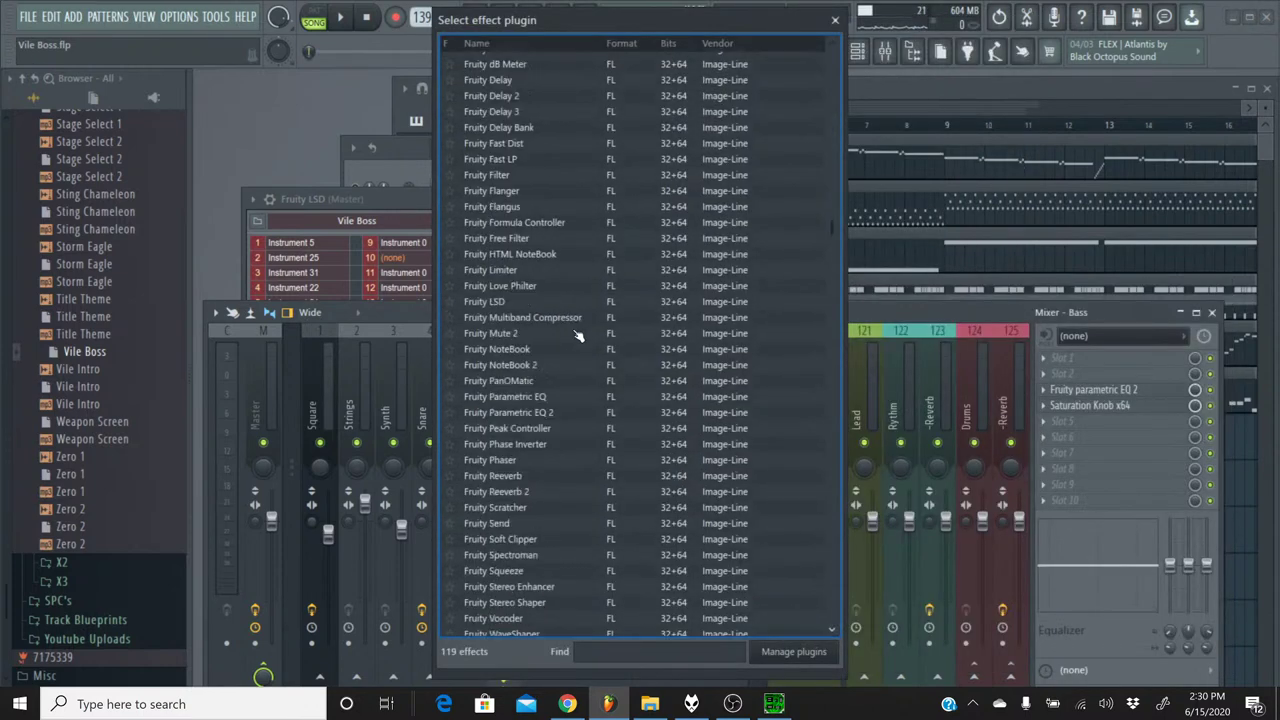
scroll(578, 338, "down", 10)
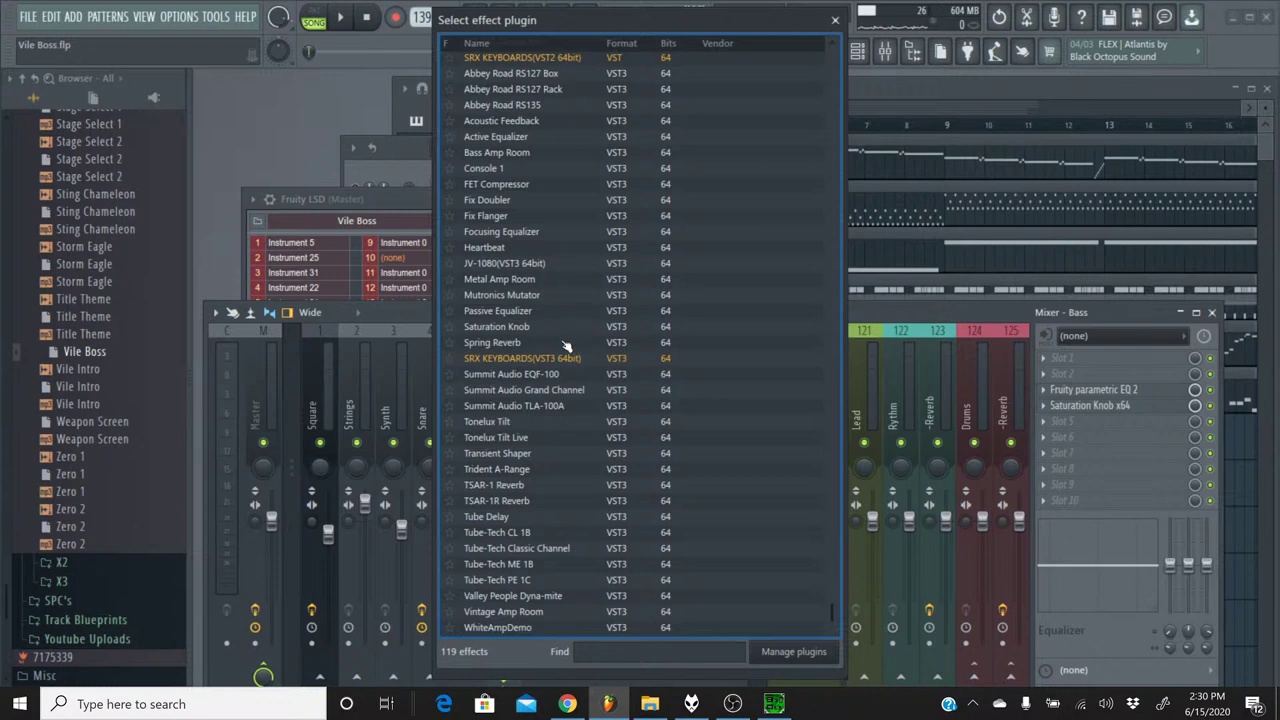
double_click(480, 327)
left_click_drag(324, 292, 340, 240)
left_click(481, 177)
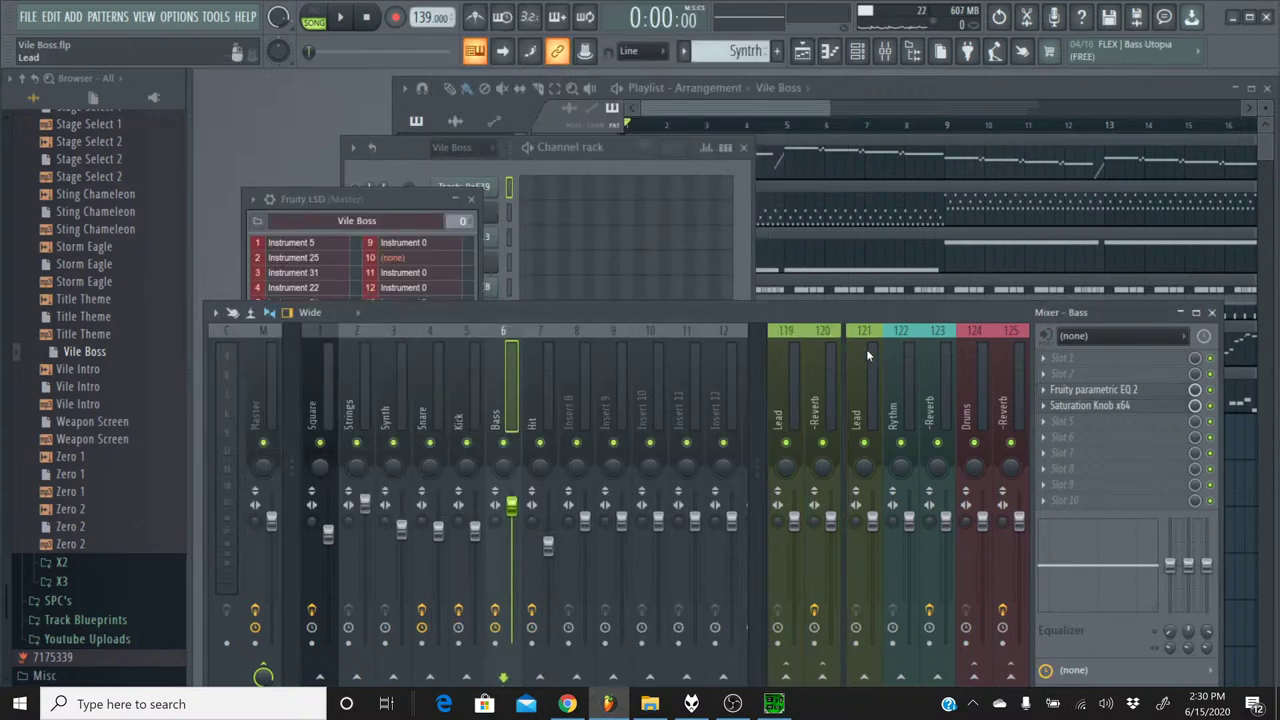
- Play the song and lower the Square track's volume to about -8.4 dB while it is soloed, ending with the solo off
left_click(549, 350)
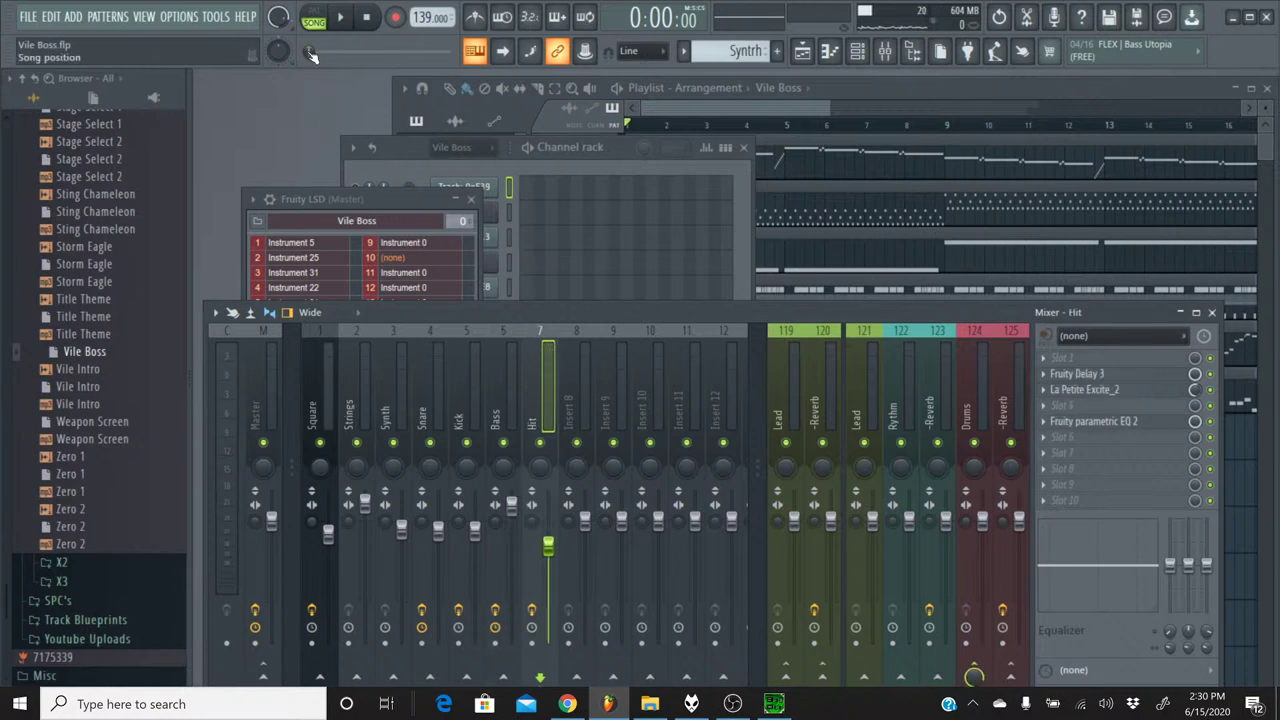
left_click(340, 17)
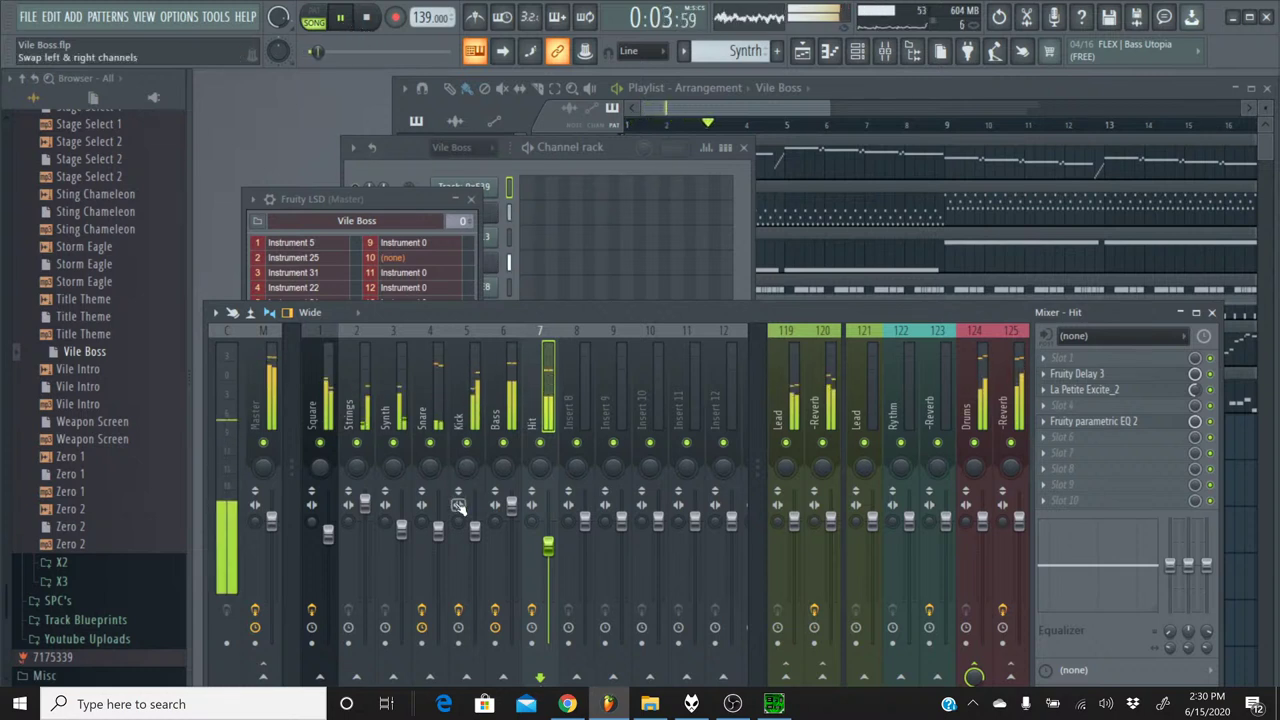
right_click(320, 442)
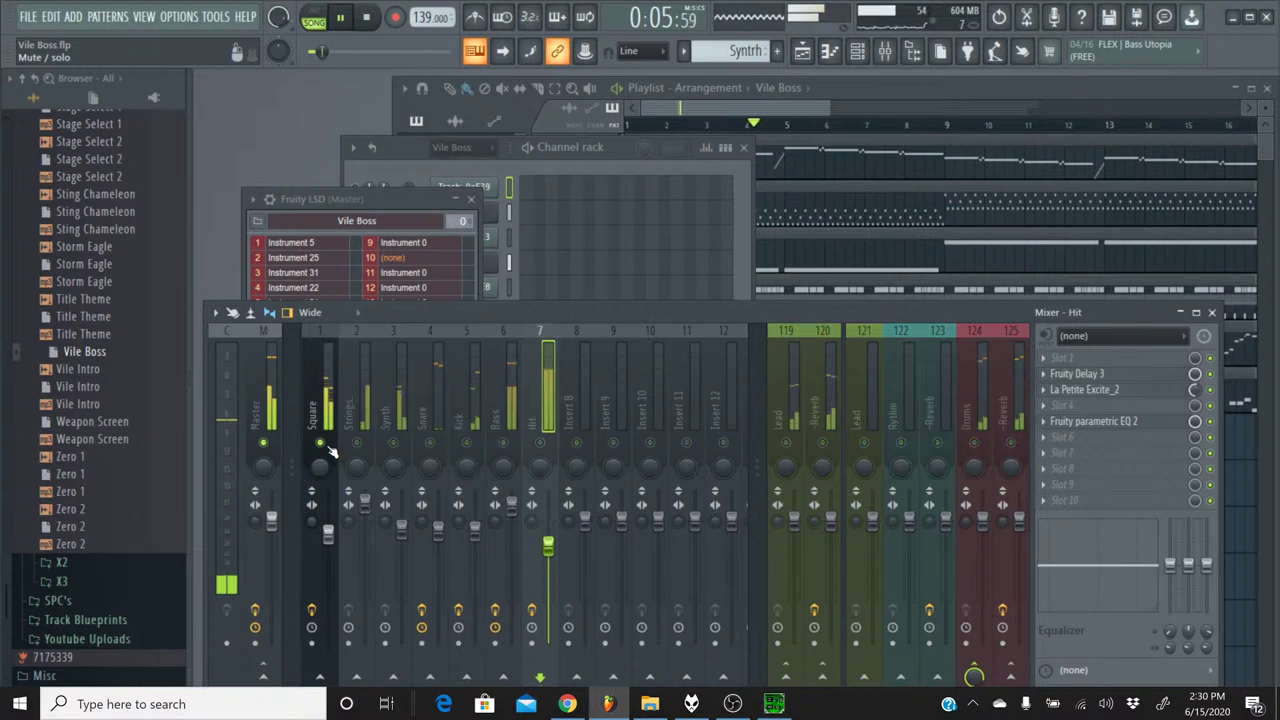
left_click_drag(328, 538, 328, 567)
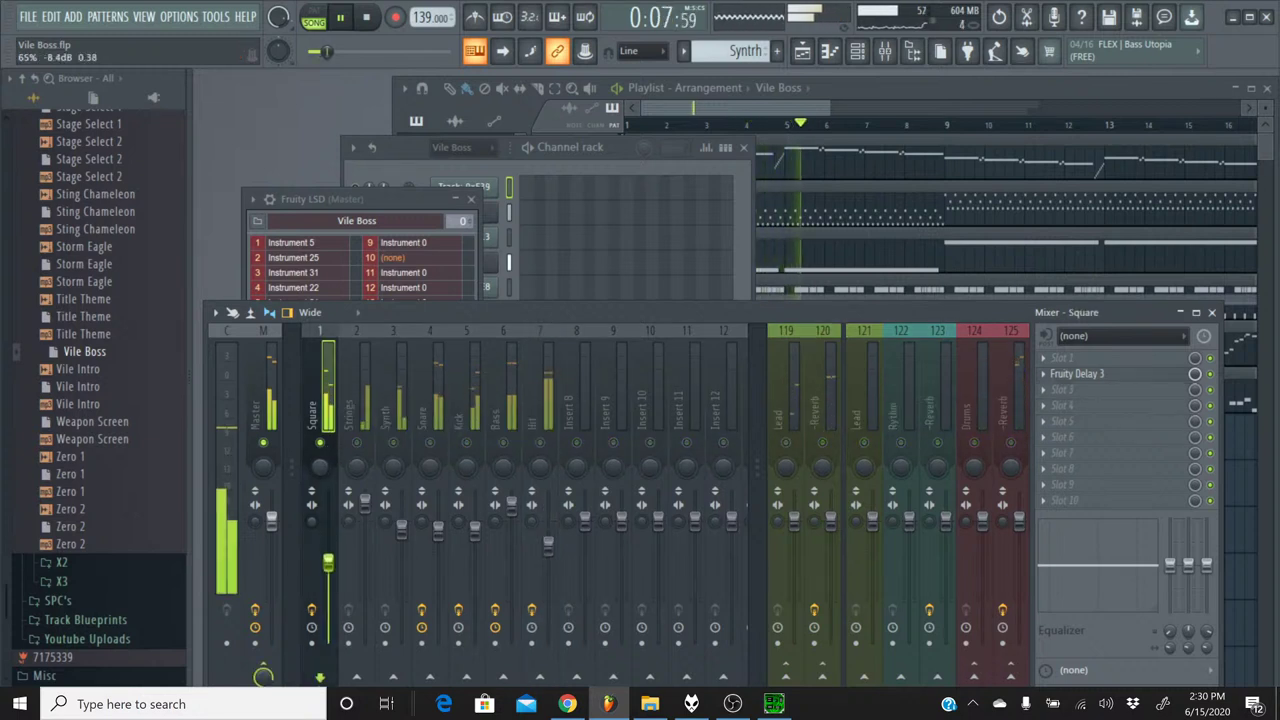
right_click(322, 447)
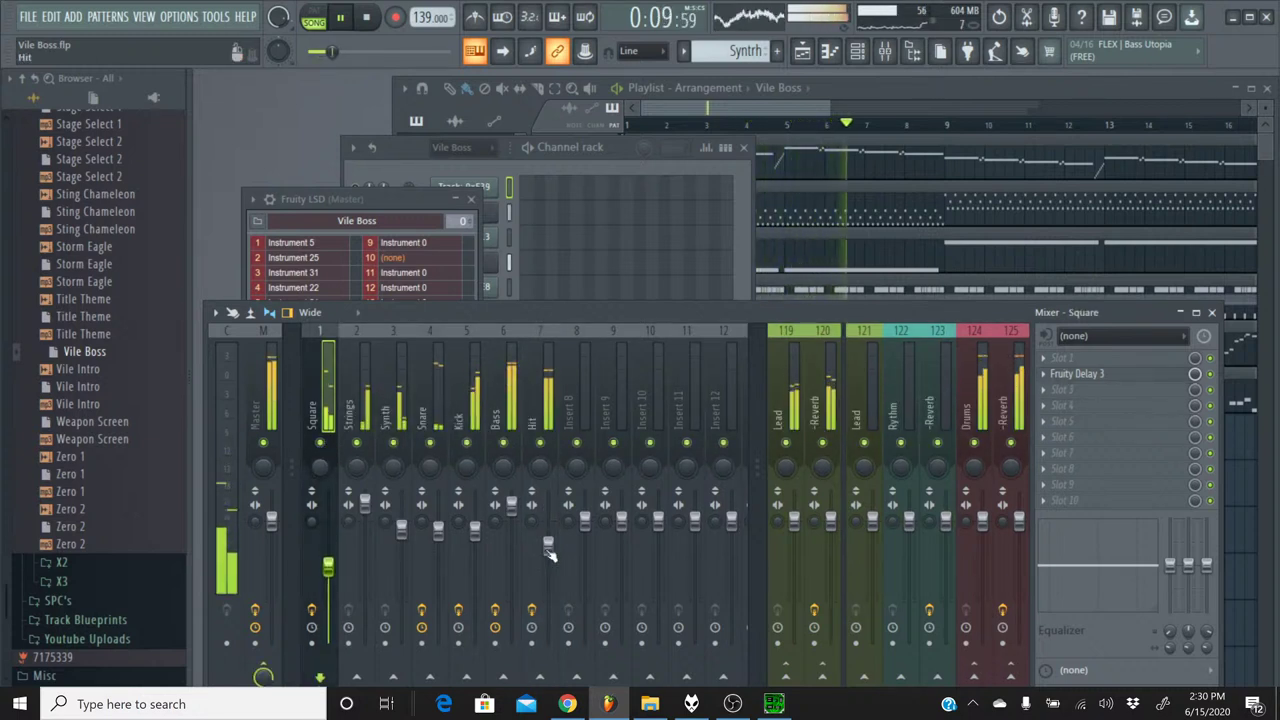
- Check the stream's live chat in Chrome, return to FL Studio and solo the Snare track for a listen before stopping playback
left_click(568, 705)
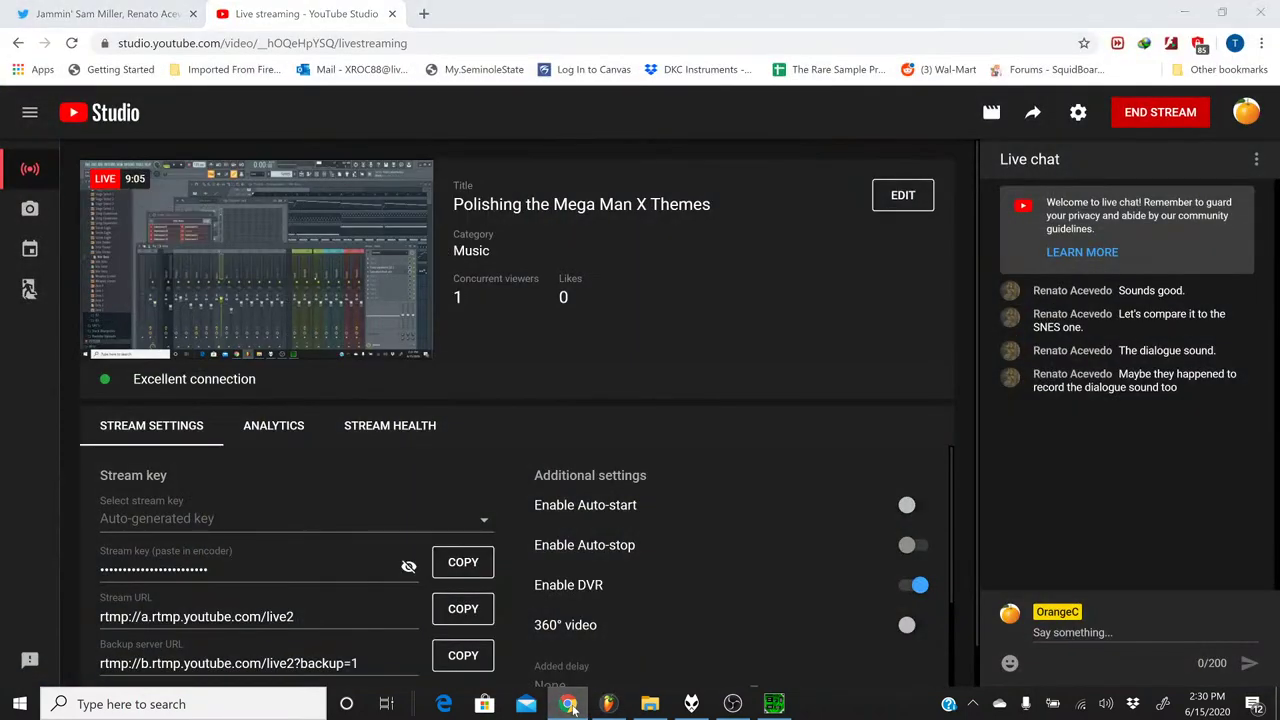
left_click(568, 705)
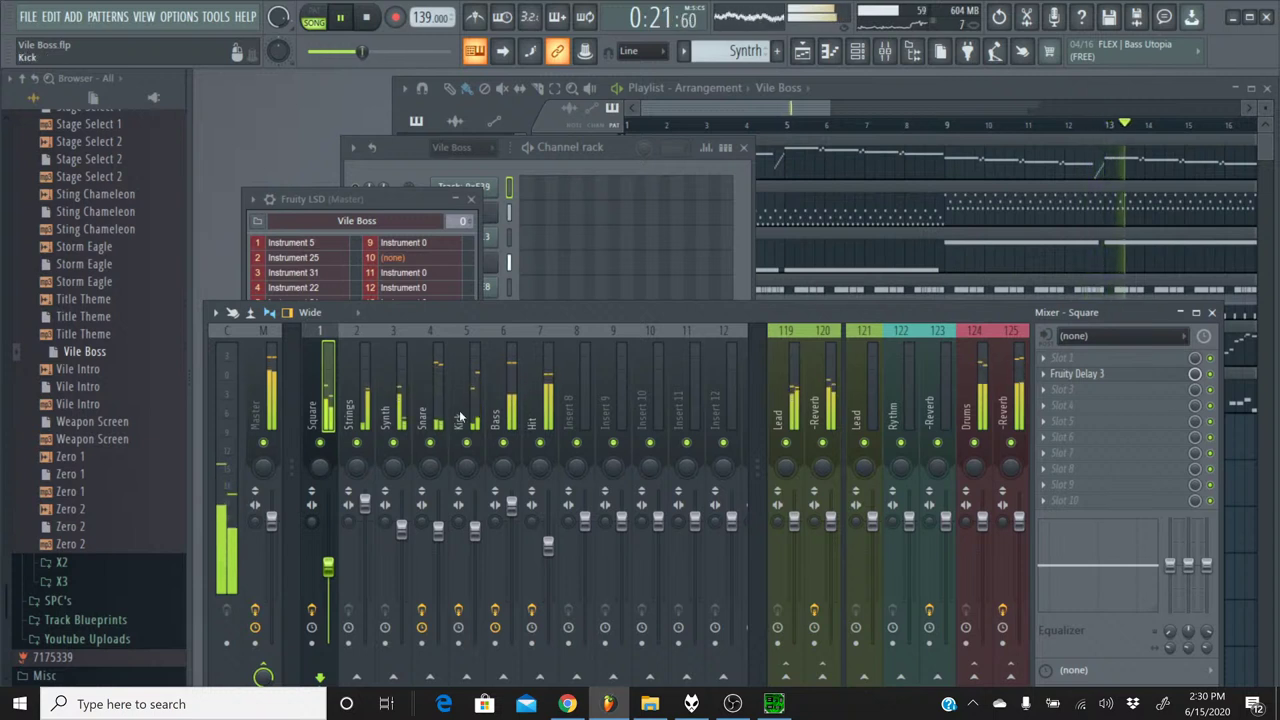
right_click(430, 442)
left_click(449, 351)
left_click(436, 344)
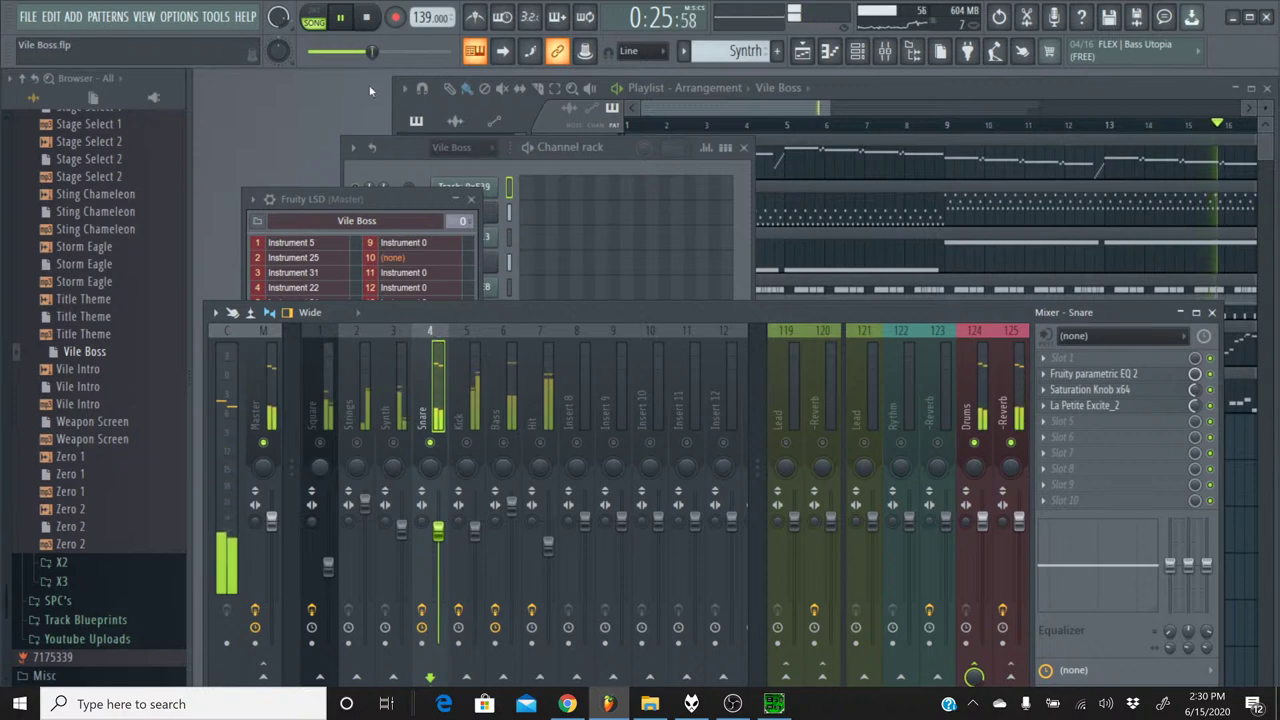
left_click(374, 28)
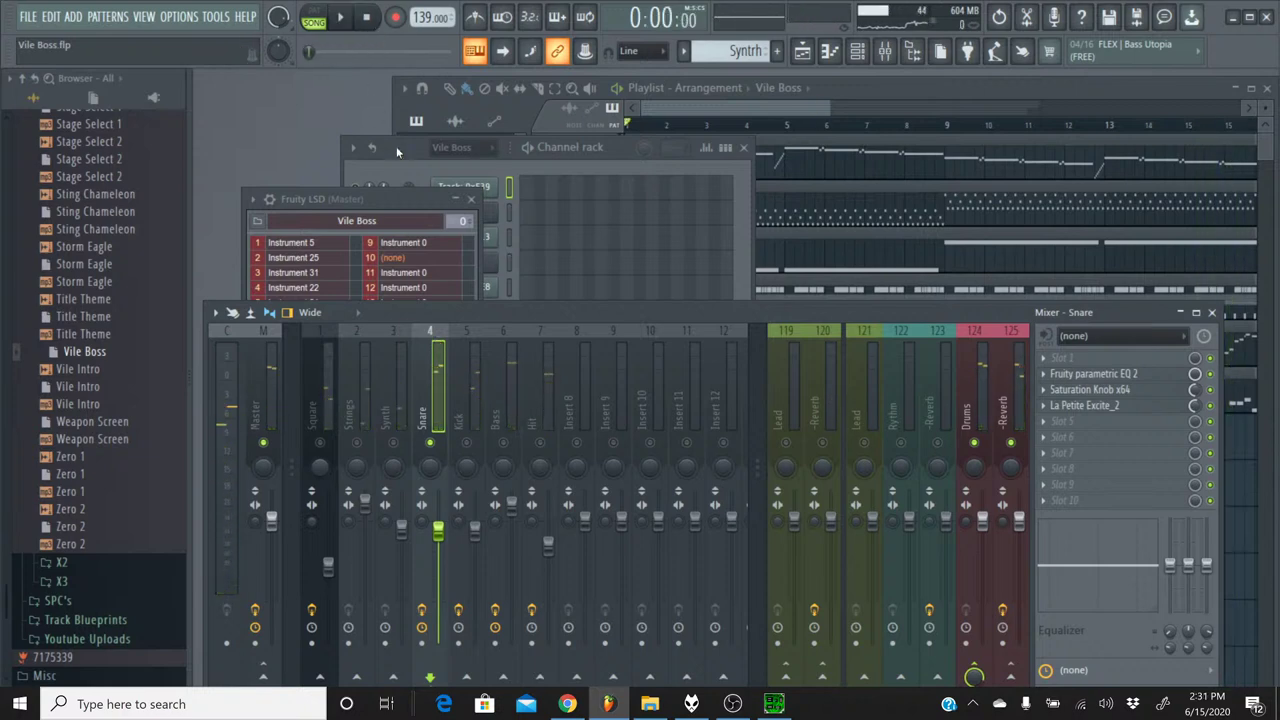
- Switch to SPCTool and browse the Mega Man X (EMU).zophar folder for a song file to open
key("alt+Tab")
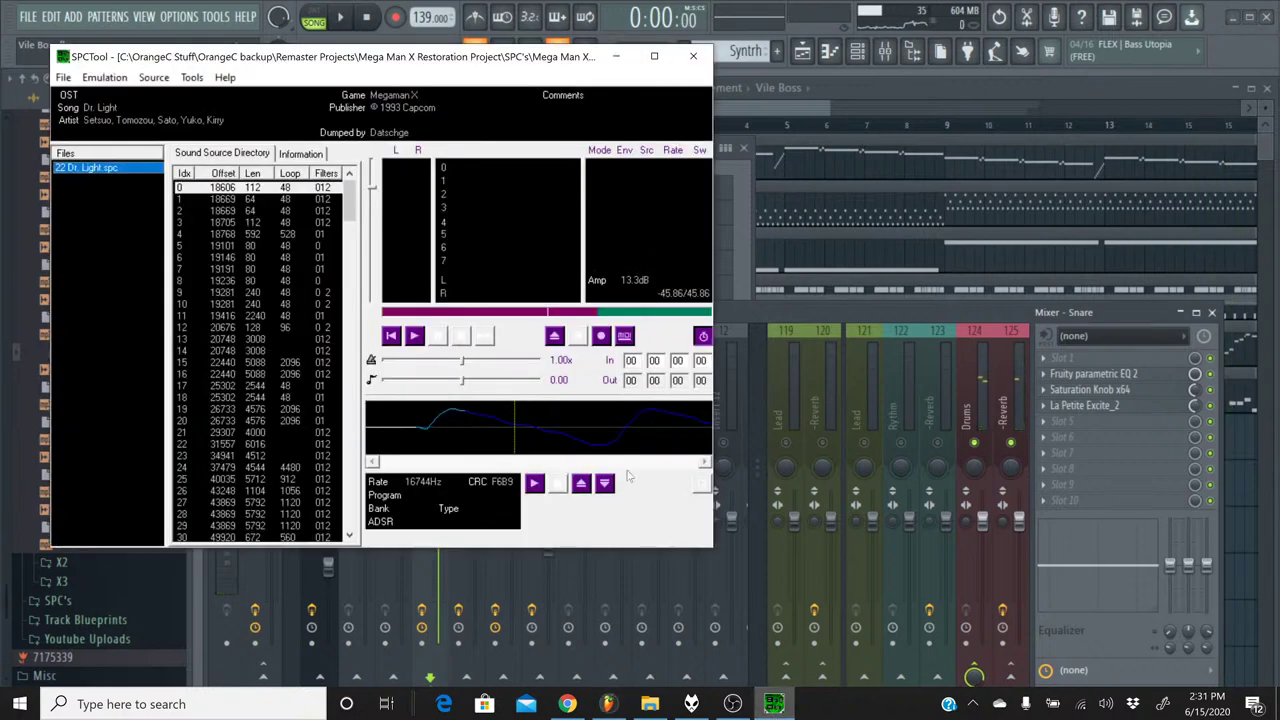
left_click(554, 336)
scroll(598, 276, "down", 6)
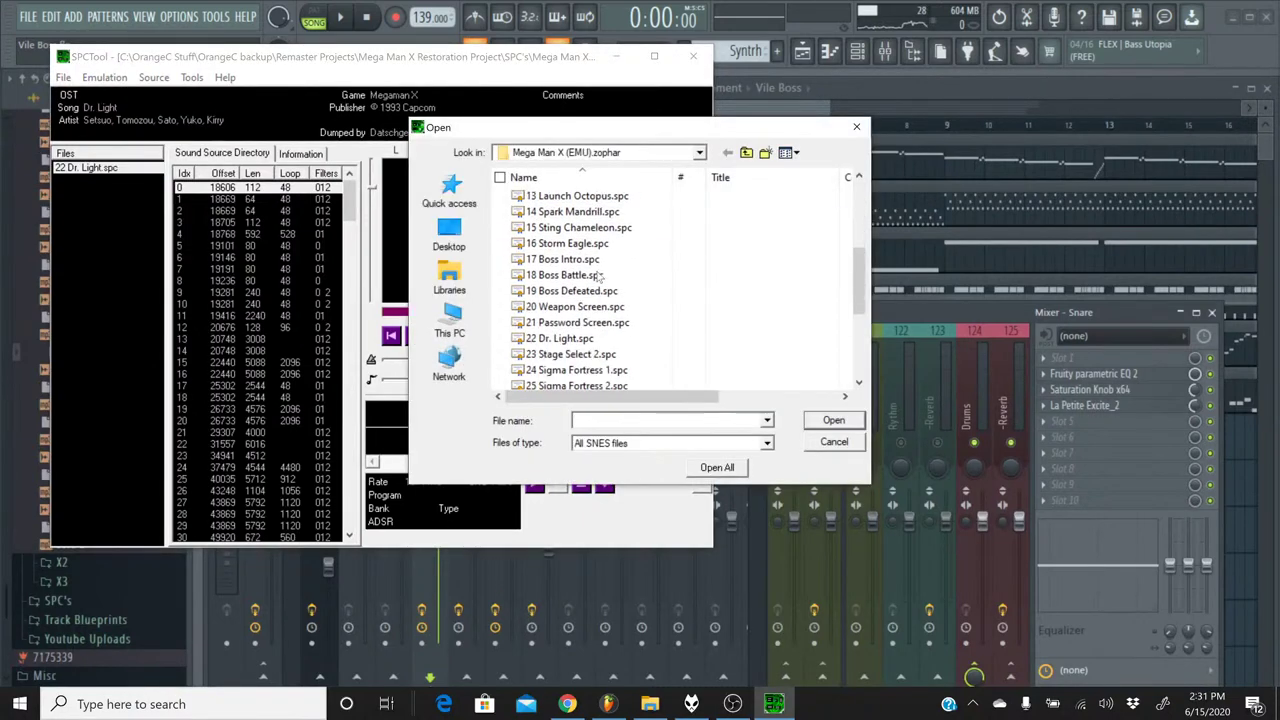
scroll(602, 284, "up", 2)
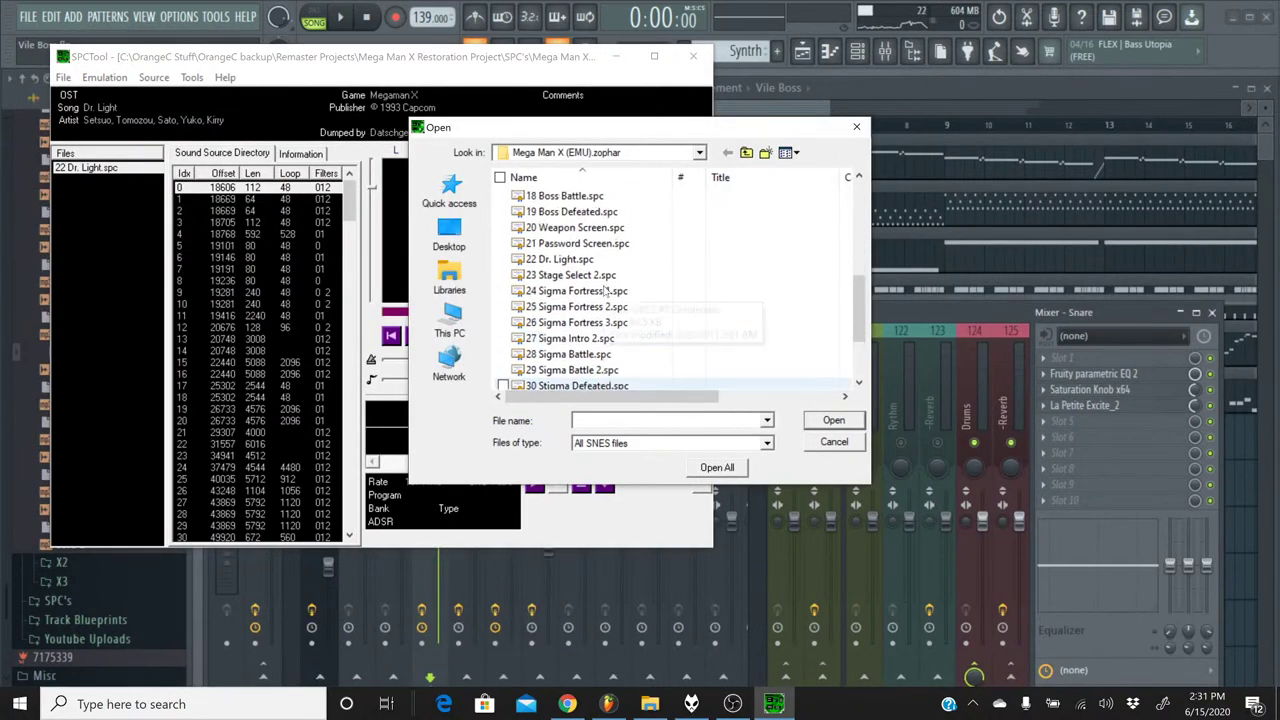
scroll(605, 290, "up", 6)
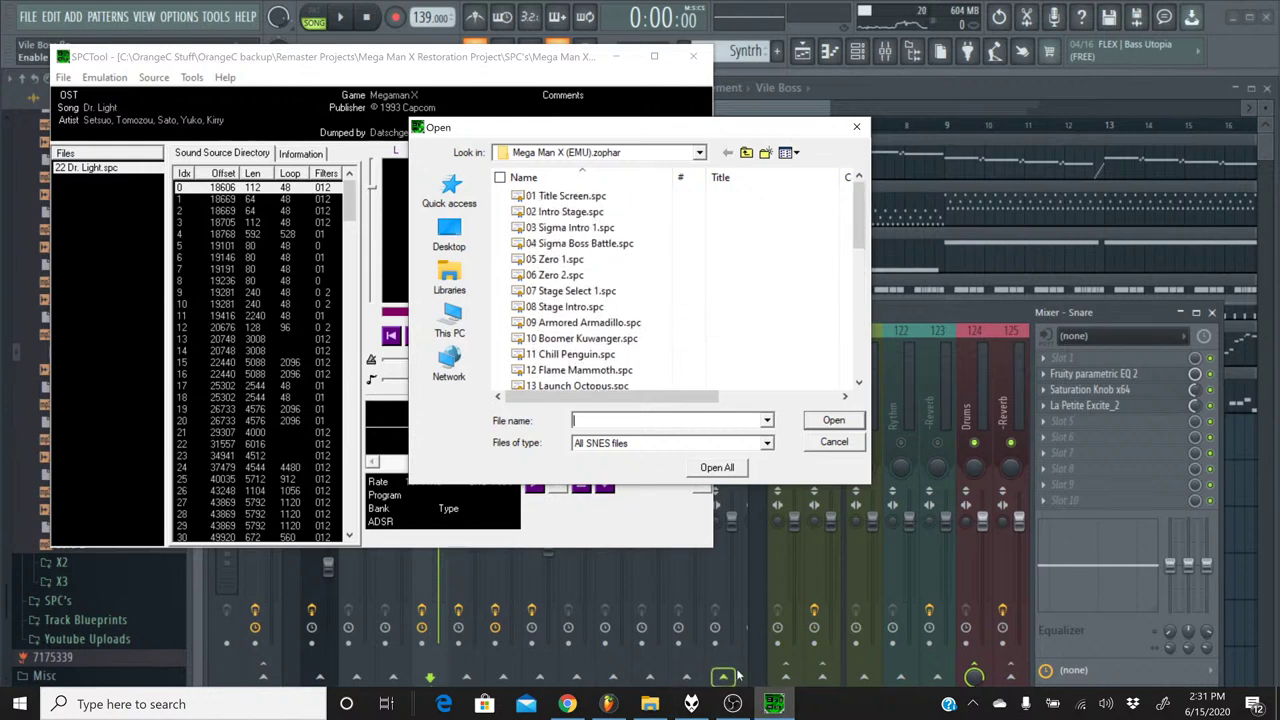
- Switch to Discord, join the incoming group call and open its conversation
left_click(970, 706)
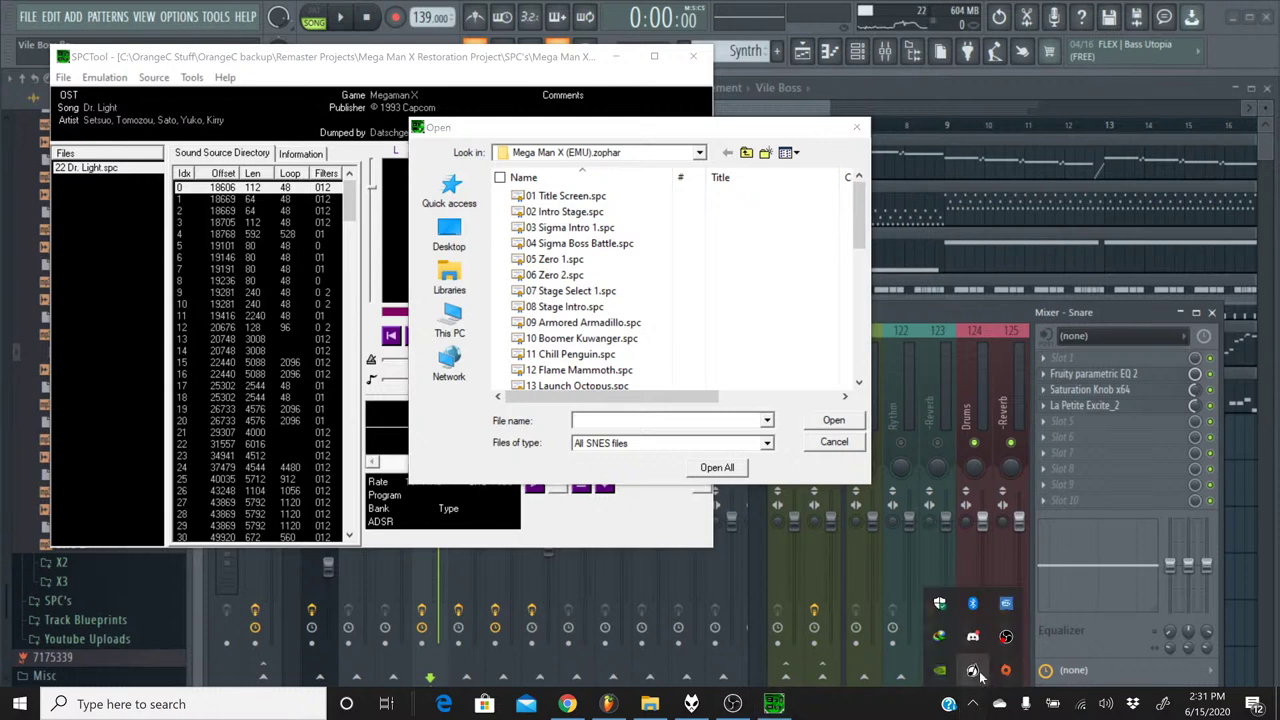
left_click(975, 637)
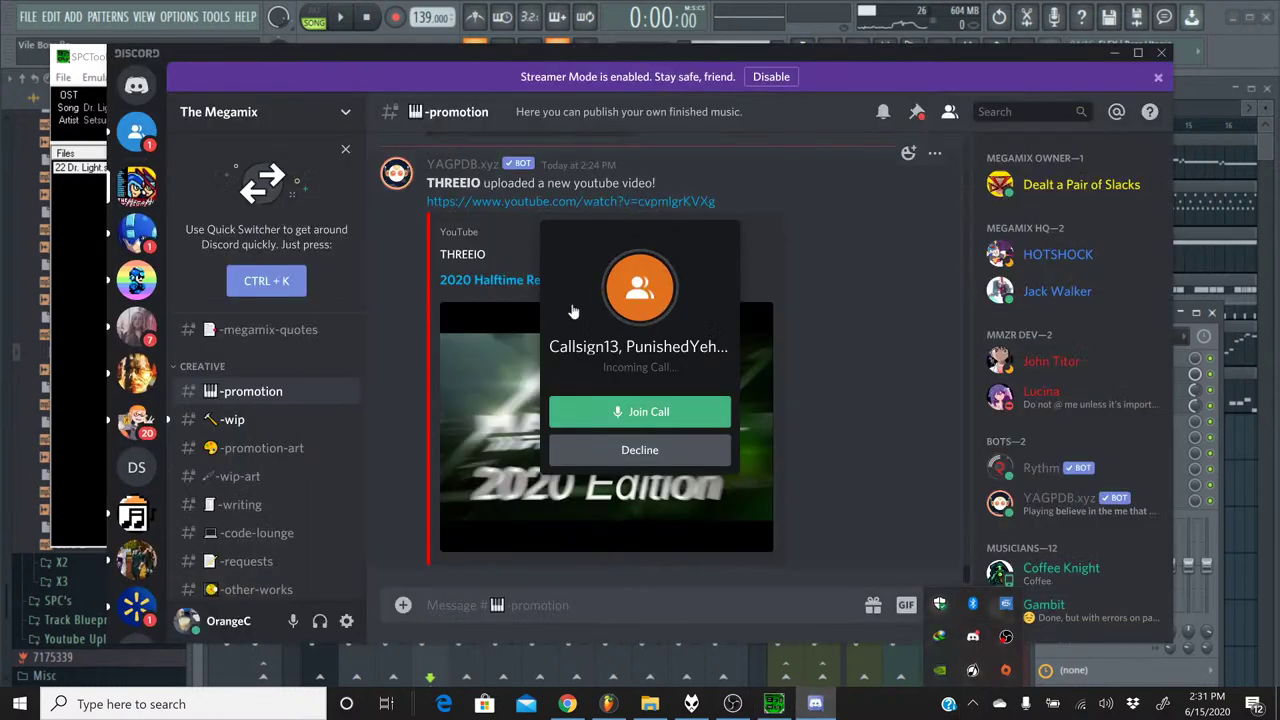
left_click(668, 412)
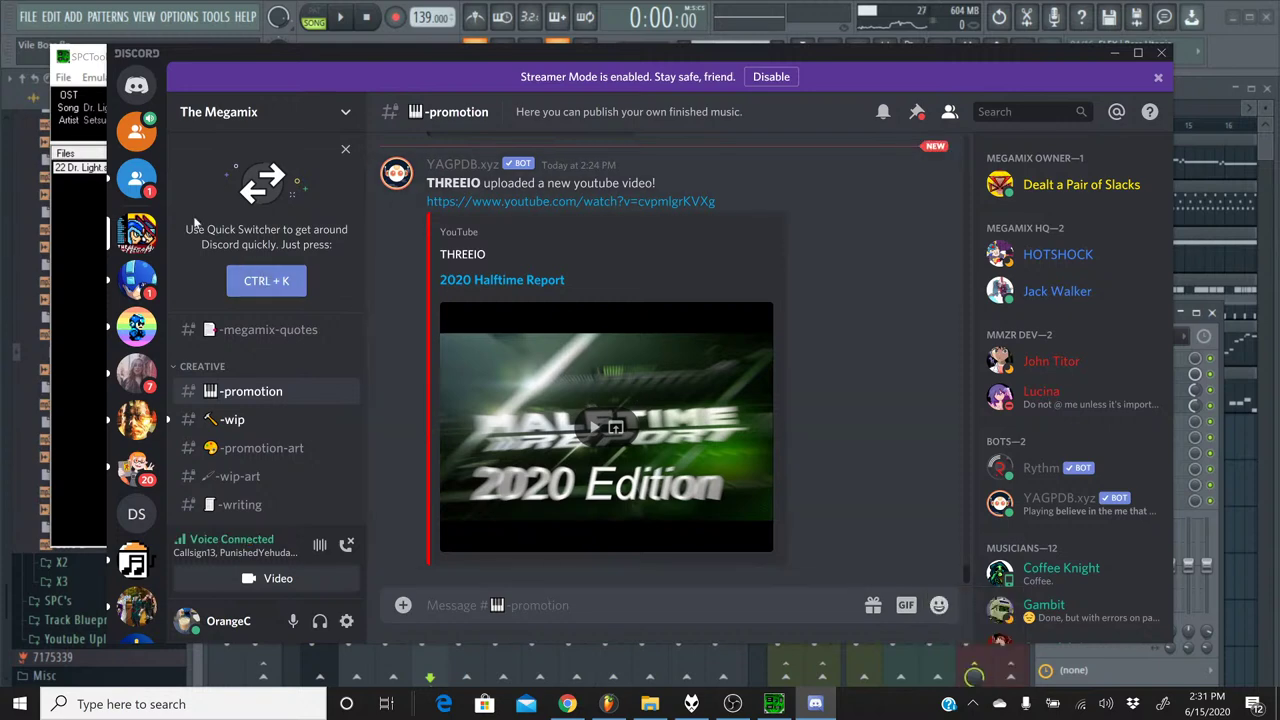
left_click(141, 143)
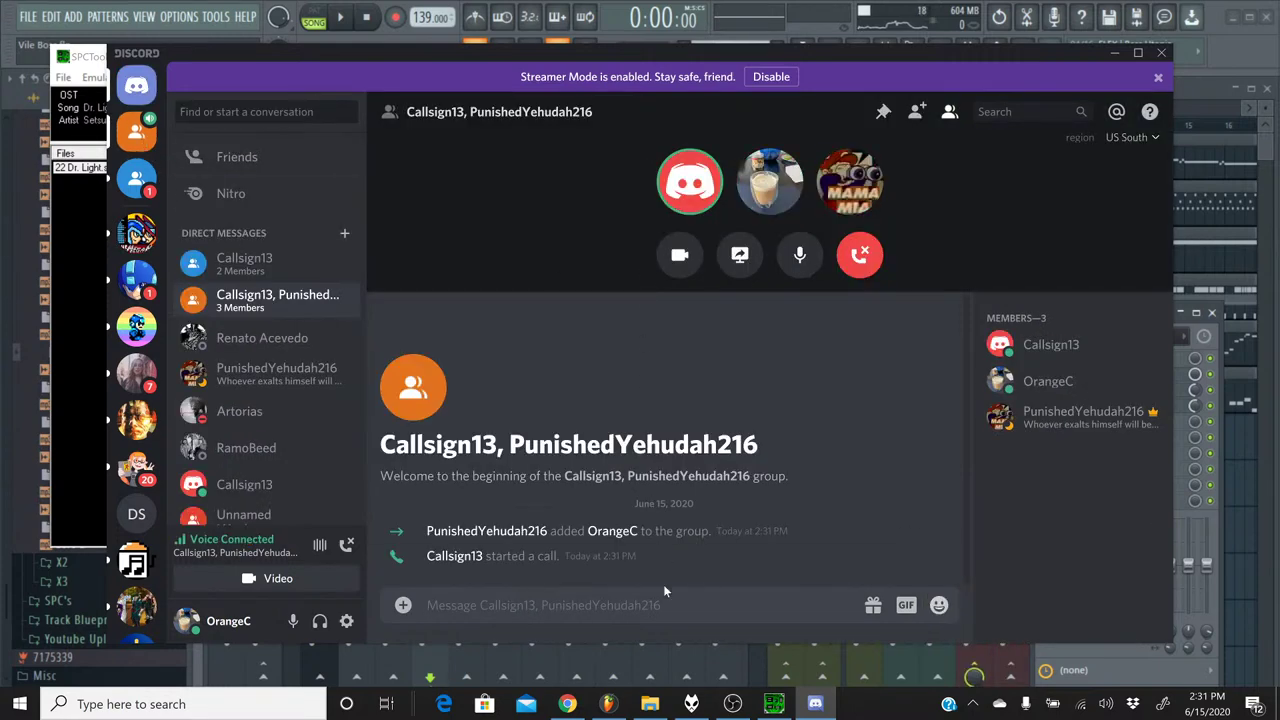
left_click(526, 704)
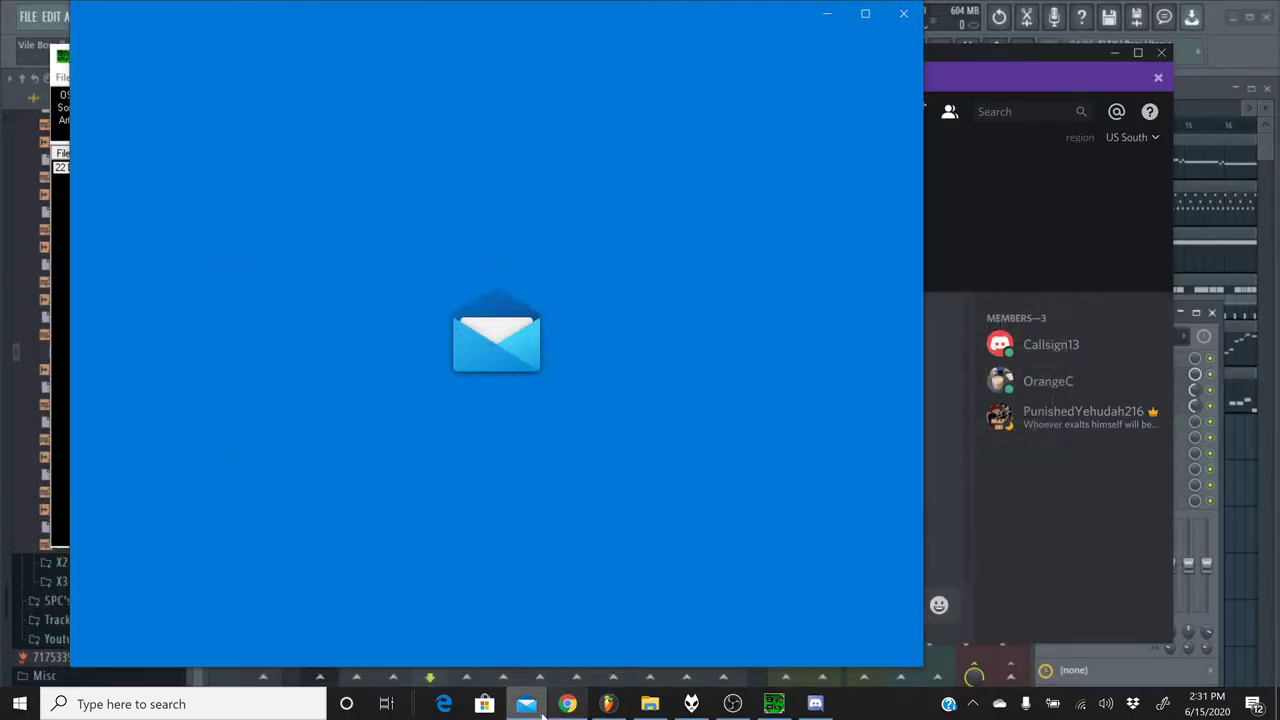
left_click(528, 704)
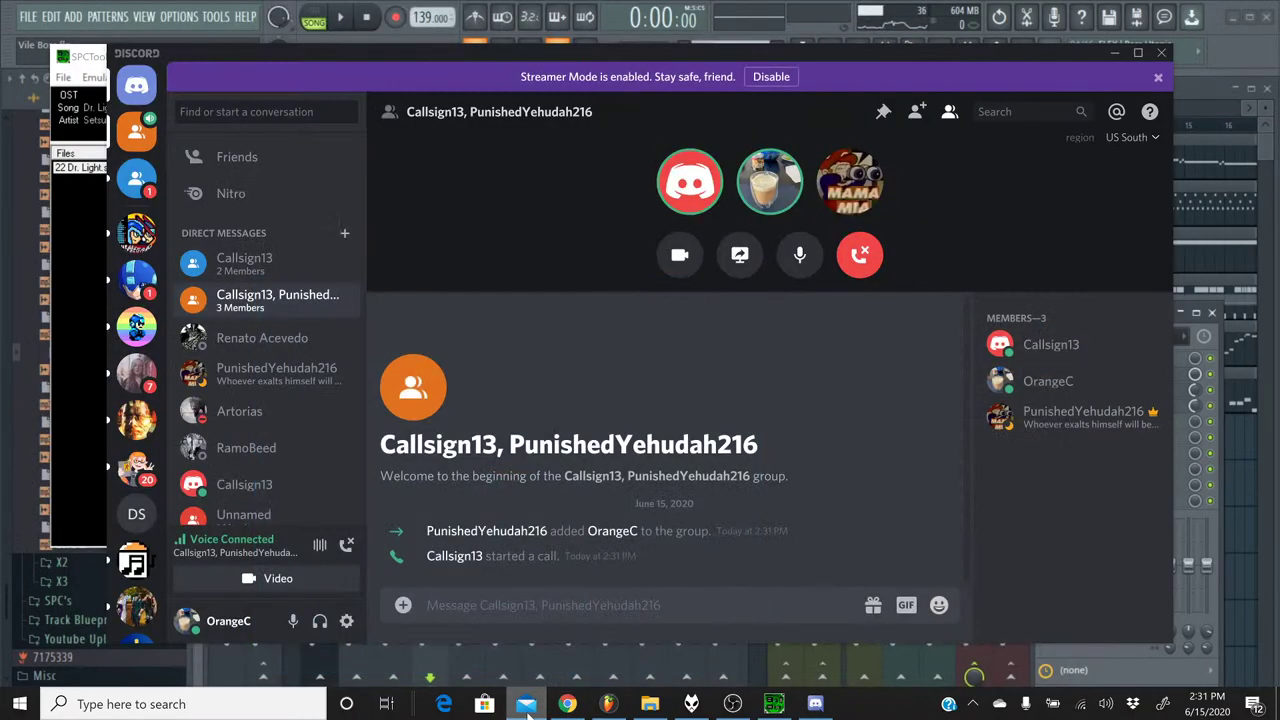
right_click(522, 705)
left_click(530, 668)
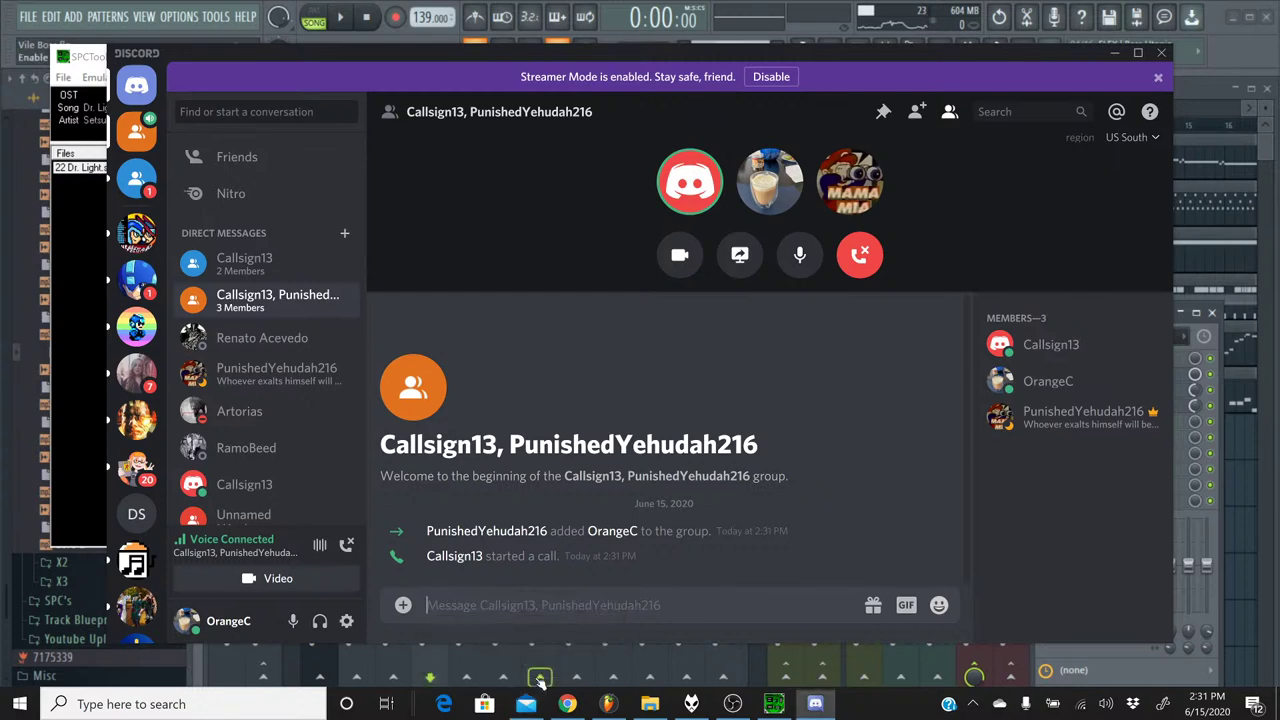
- Return to SPCTool's file selection and minimise the Discord window
left_click(774, 704)
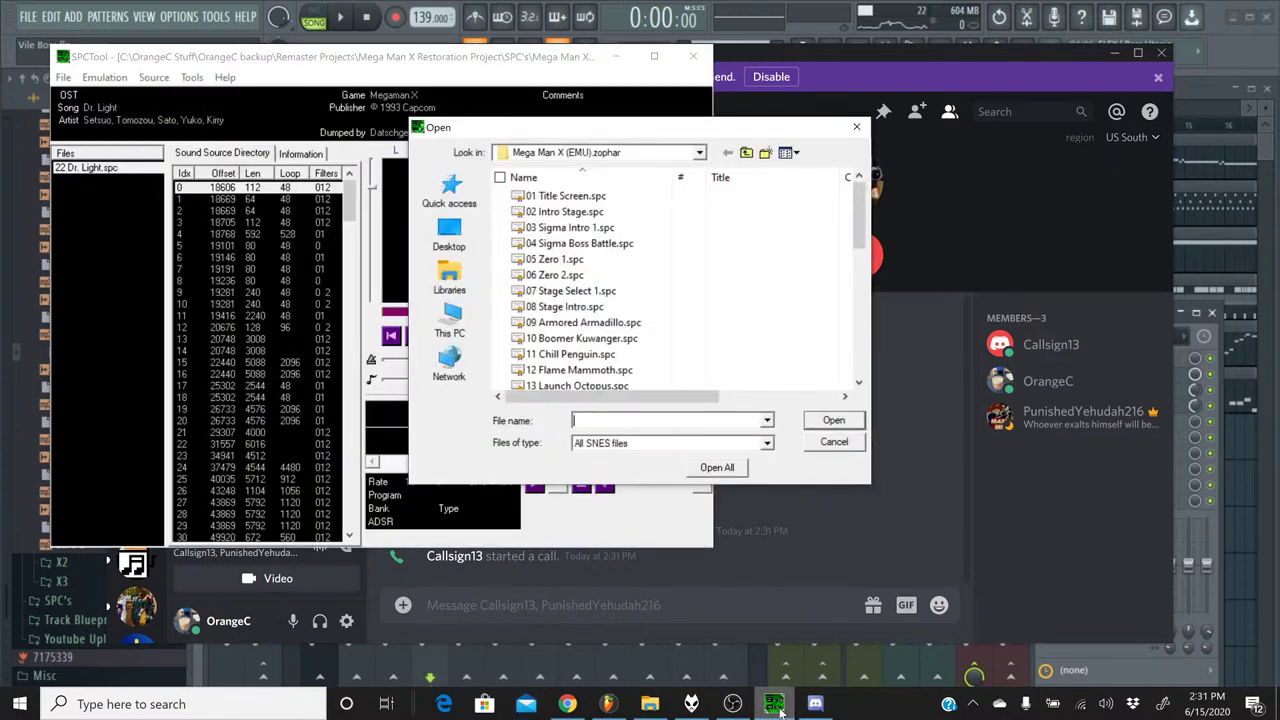
left_click(1117, 52)
left_click(1117, 52)
- Load 04 Sigma Boss Battle.spc into SPCTool and play it briefly before stopping playback
scroll(678, 266, "down", 2)
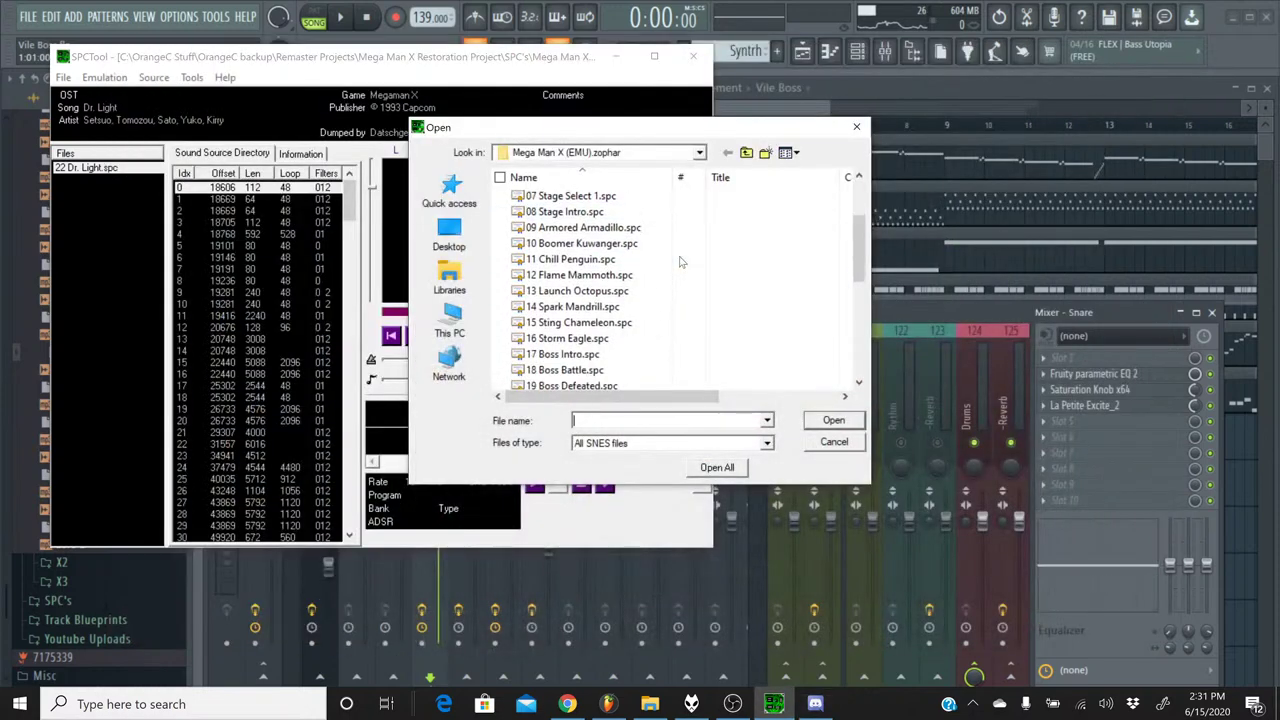
scroll(680, 262, "down", 3)
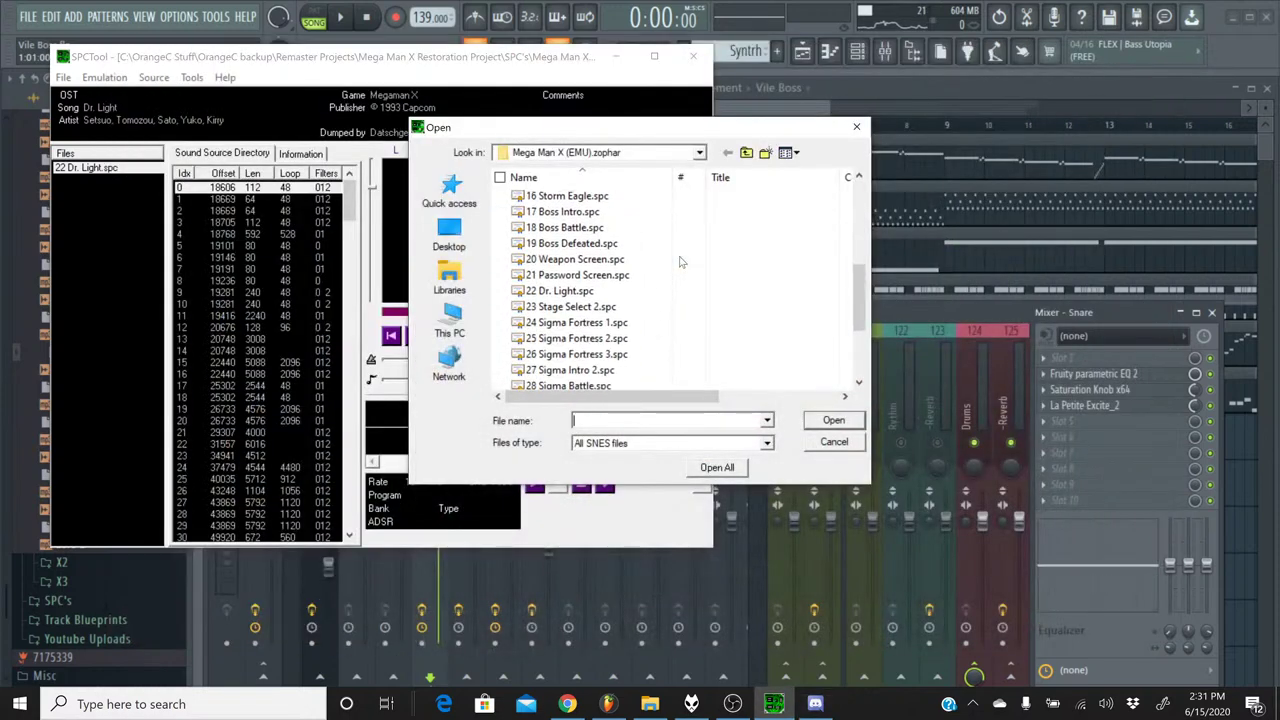
scroll(625, 305, "up", 5)
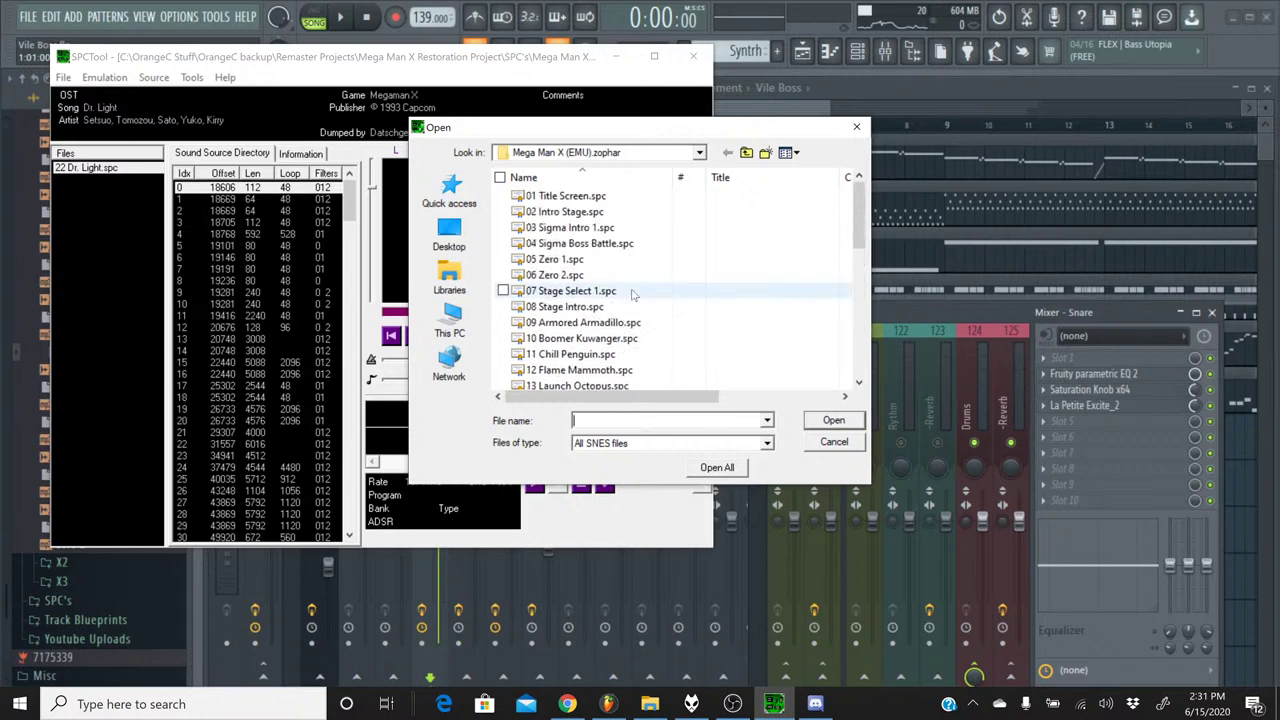
double_click(652, 243)
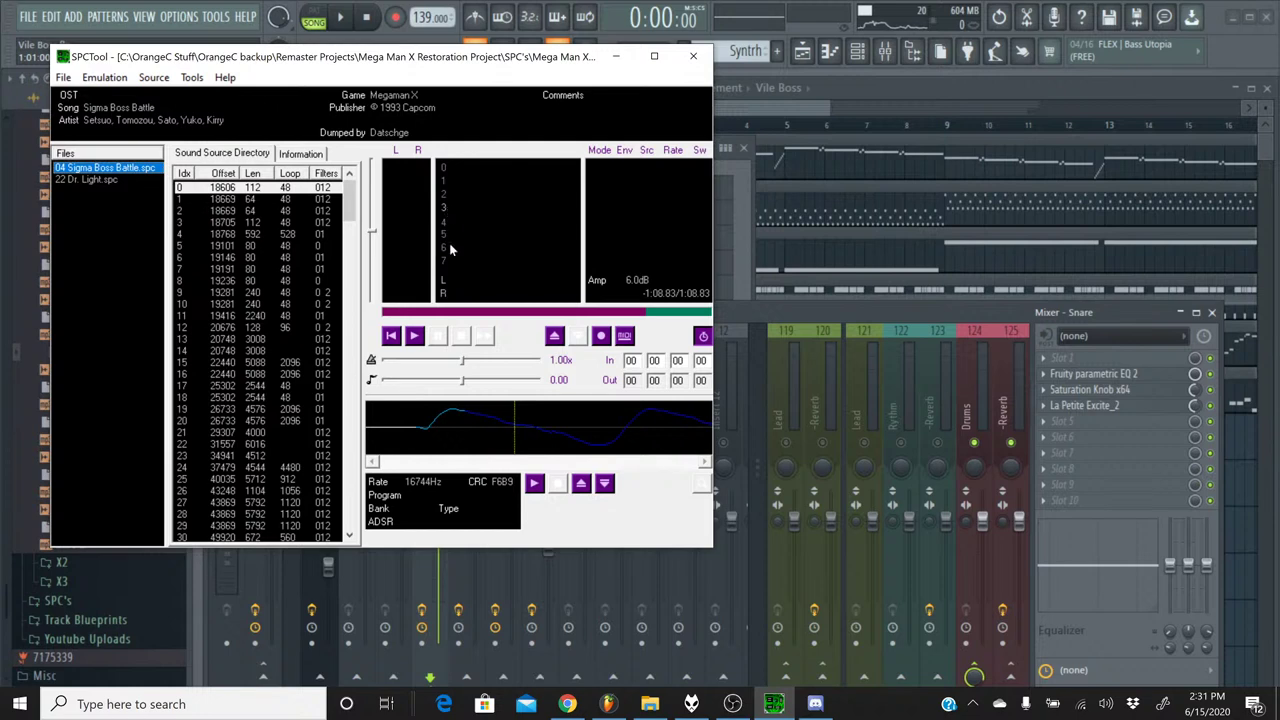
left_click(416, 336)
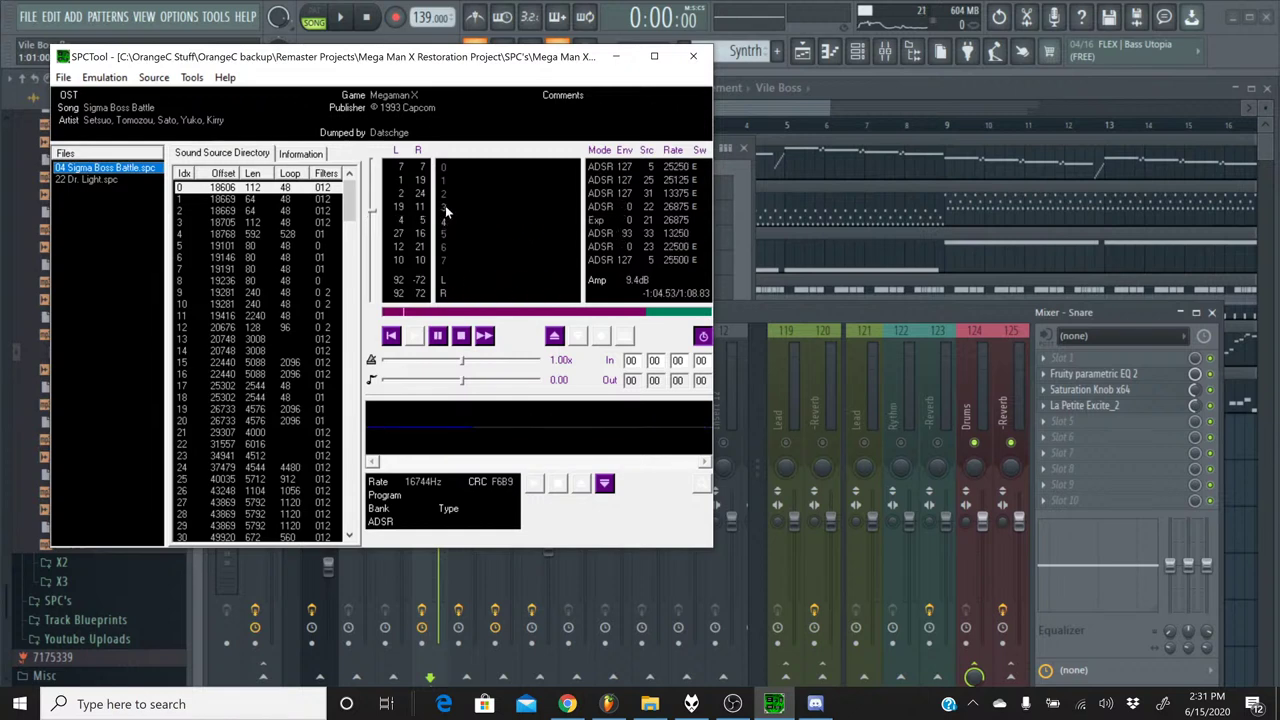
left_click(461, 337)
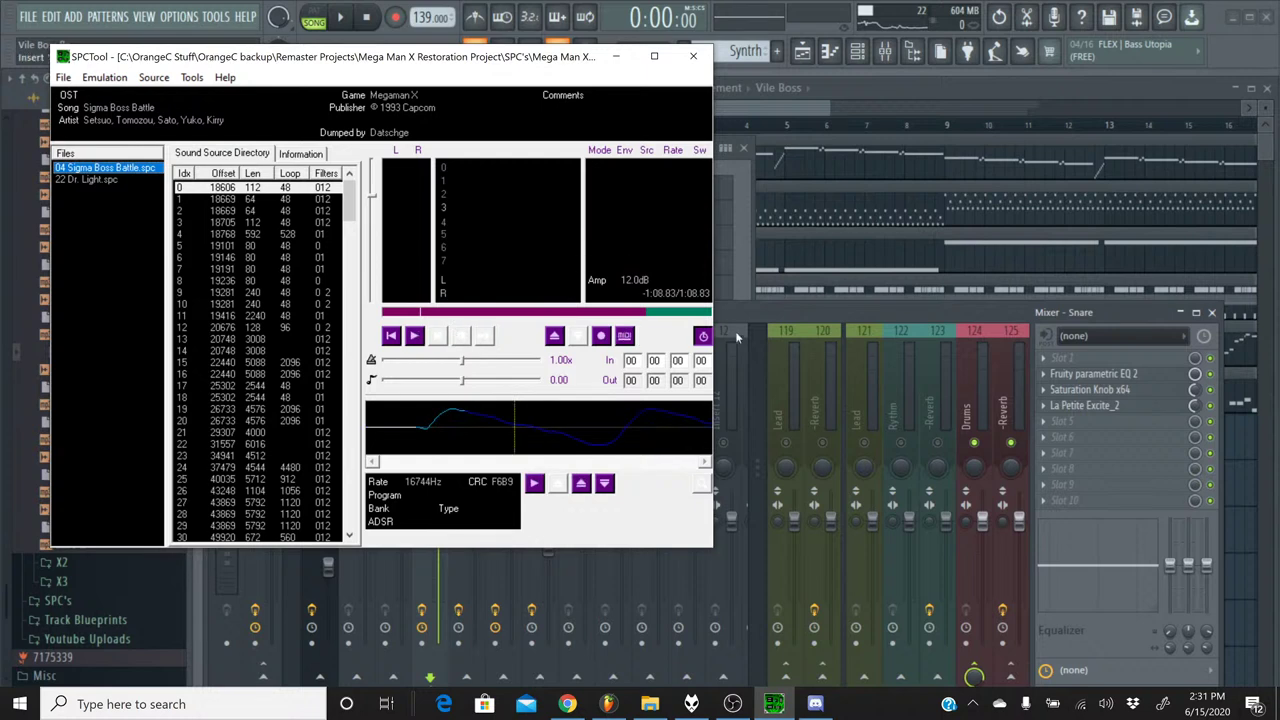
- Return to FL Studio, bring the channel rack forward and select the Percussion pattern
left_click(760, 312)
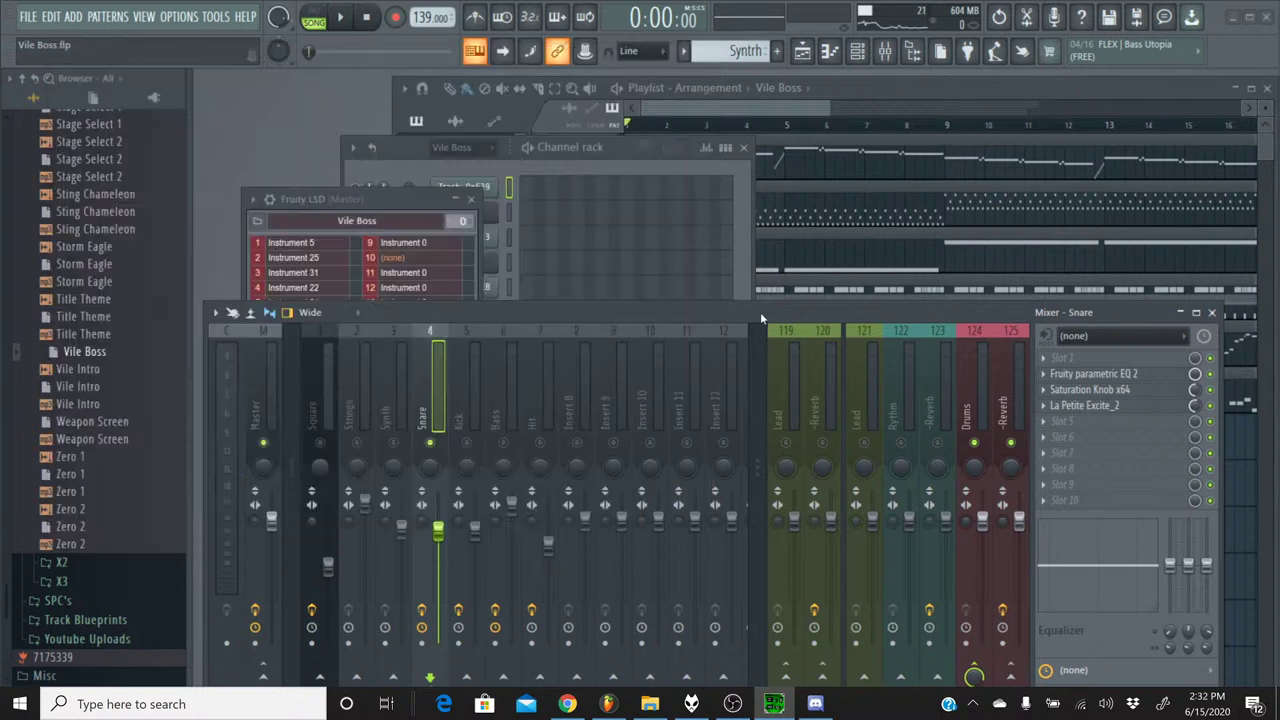
left_click(420, 166)
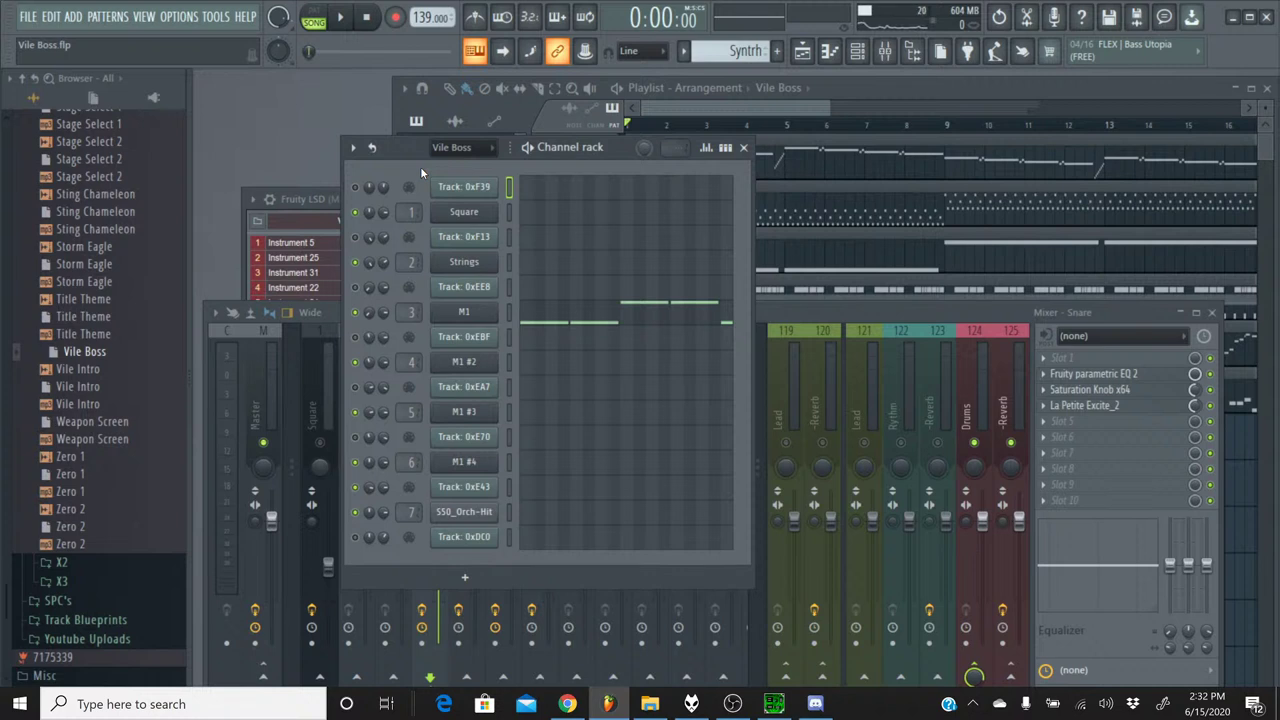
left_click(683, 51)
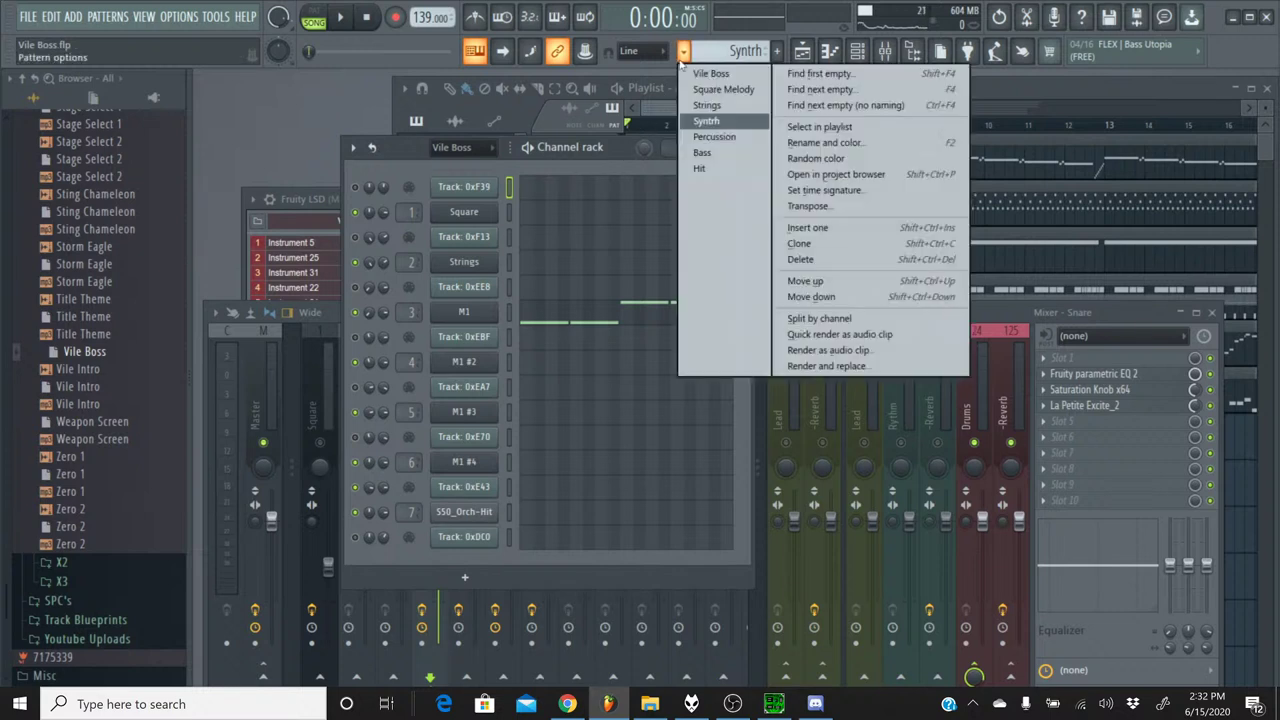
left_click(714, 136)
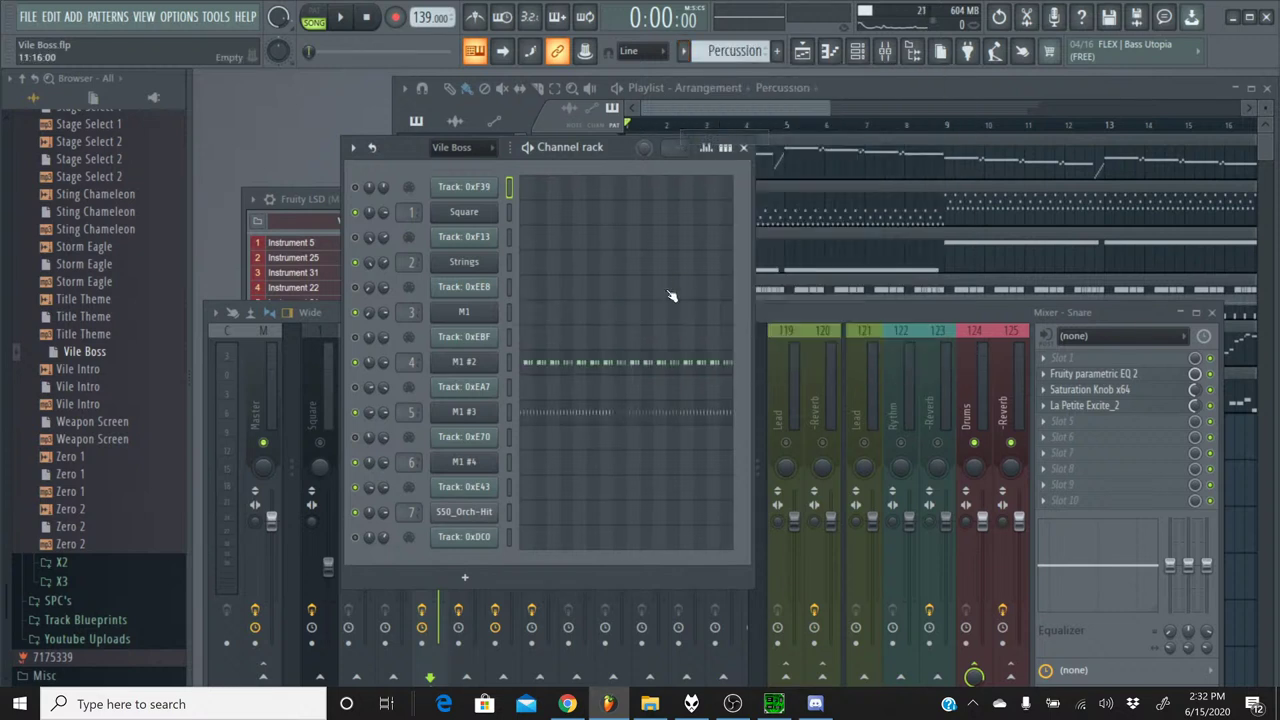
- Inspect the Korg M1 instruments on the M1 #2 and M1 #3 channels
left_click(466, 365)
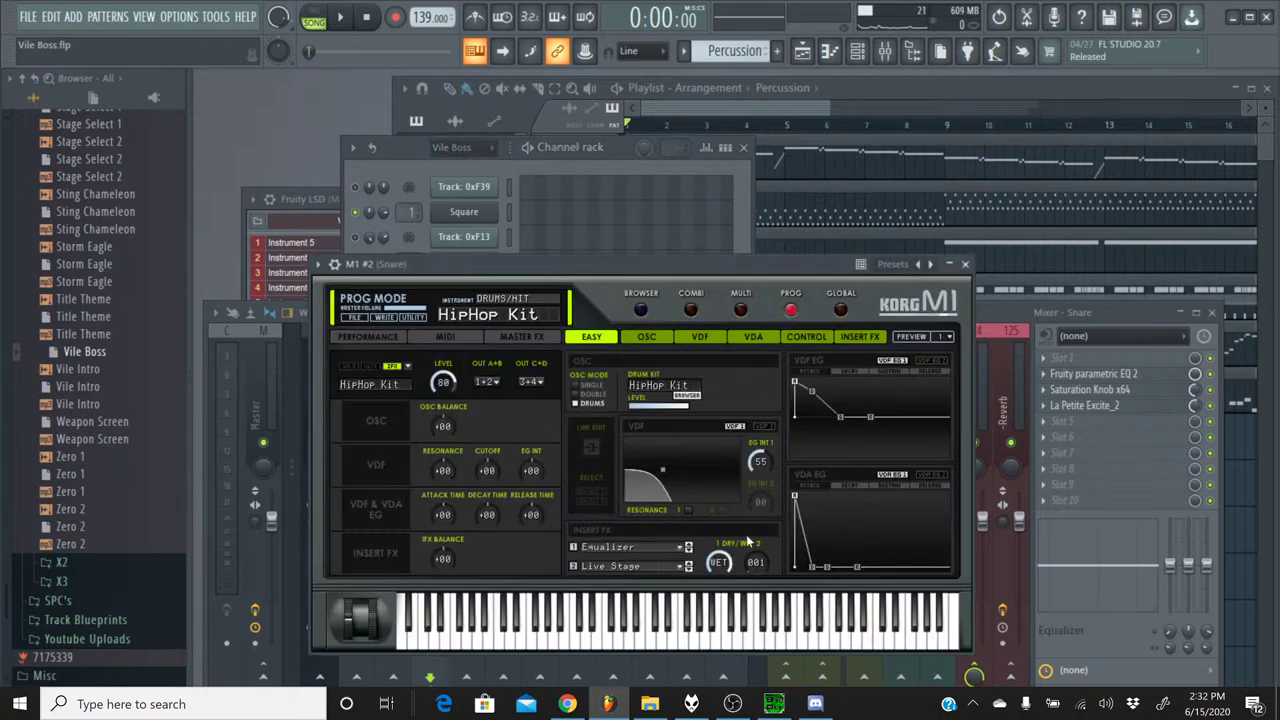
left_click(965, 265)
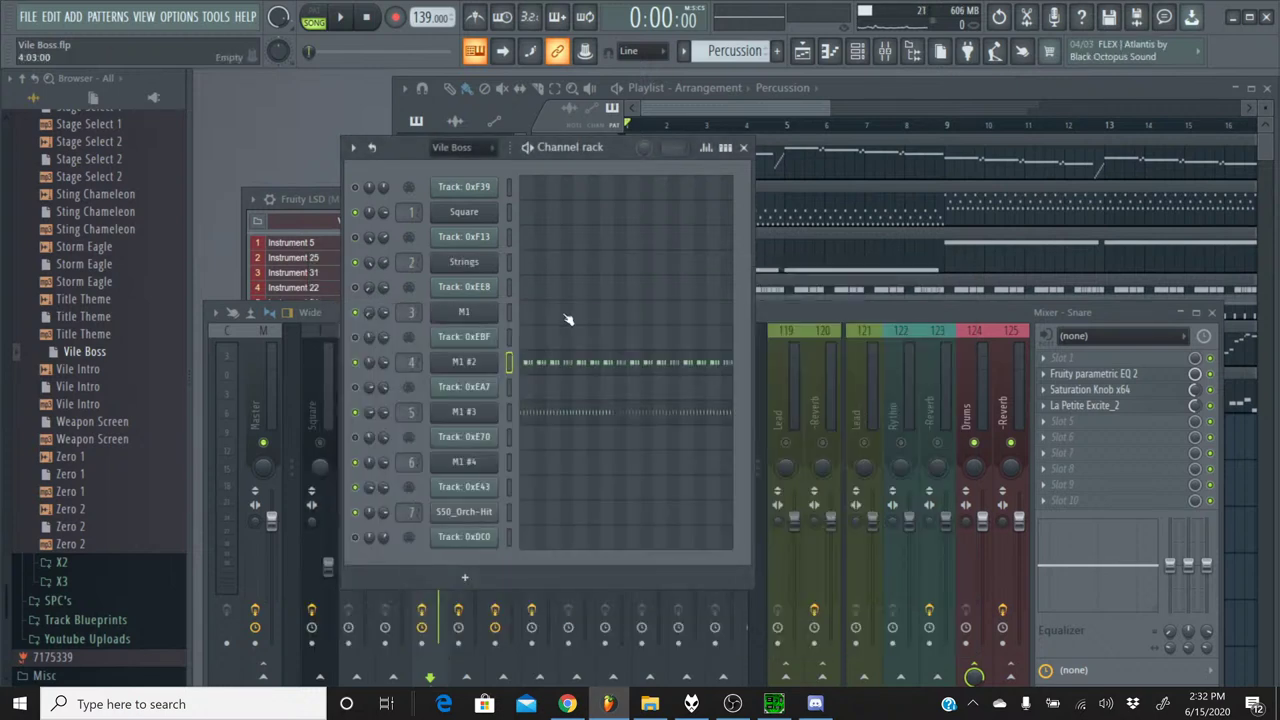
left_click(470, 413)
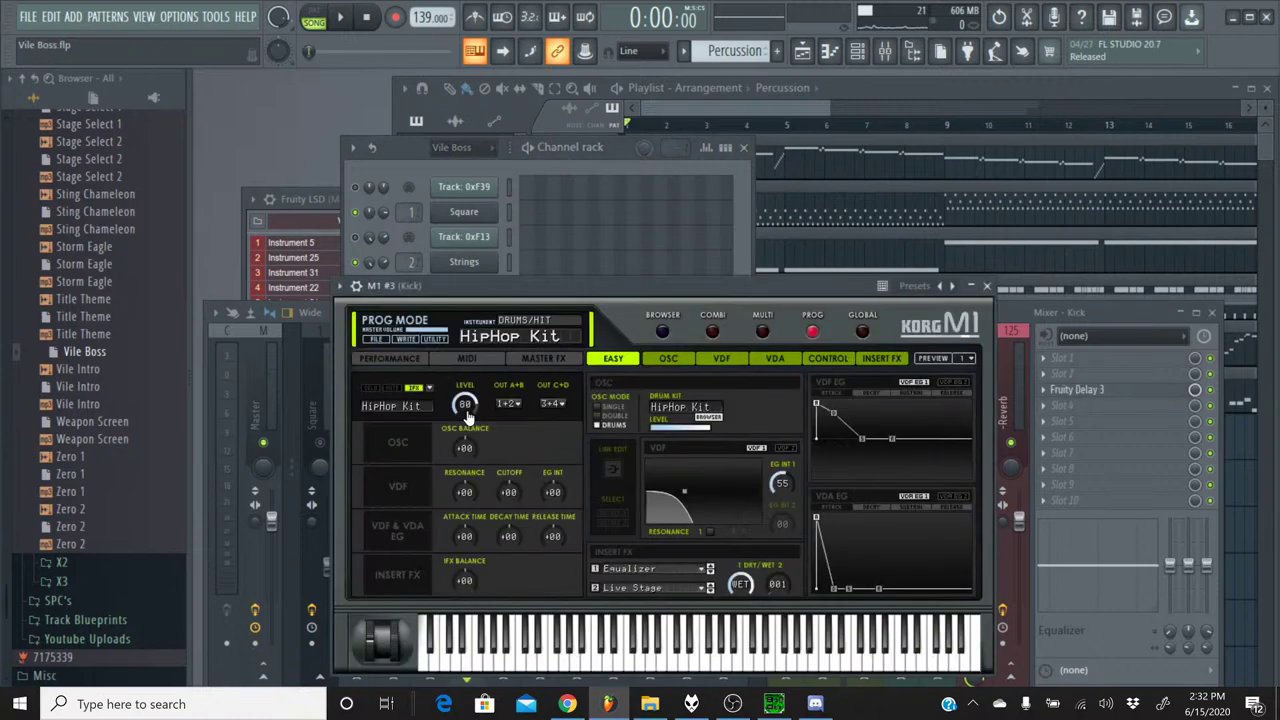
left_click(986, 286)
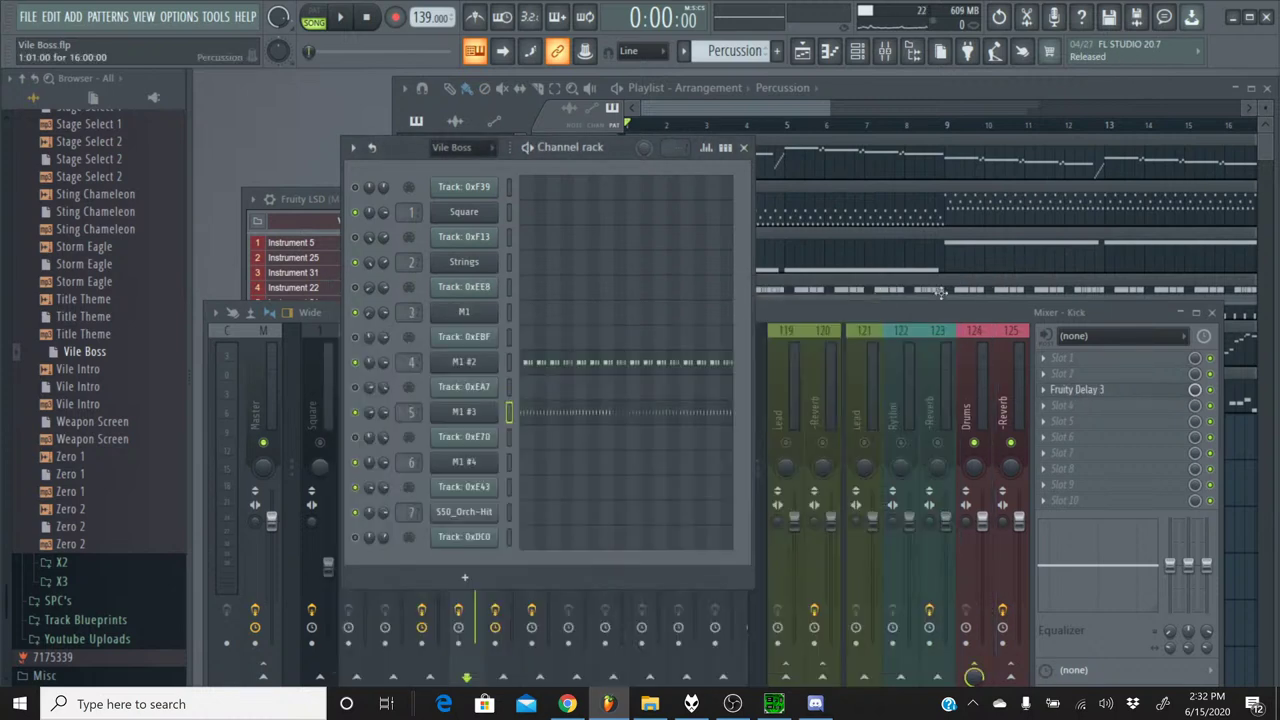
- Solo the M1 #2 channel and play the song briefly to hear it alone
right_click(357, 362)
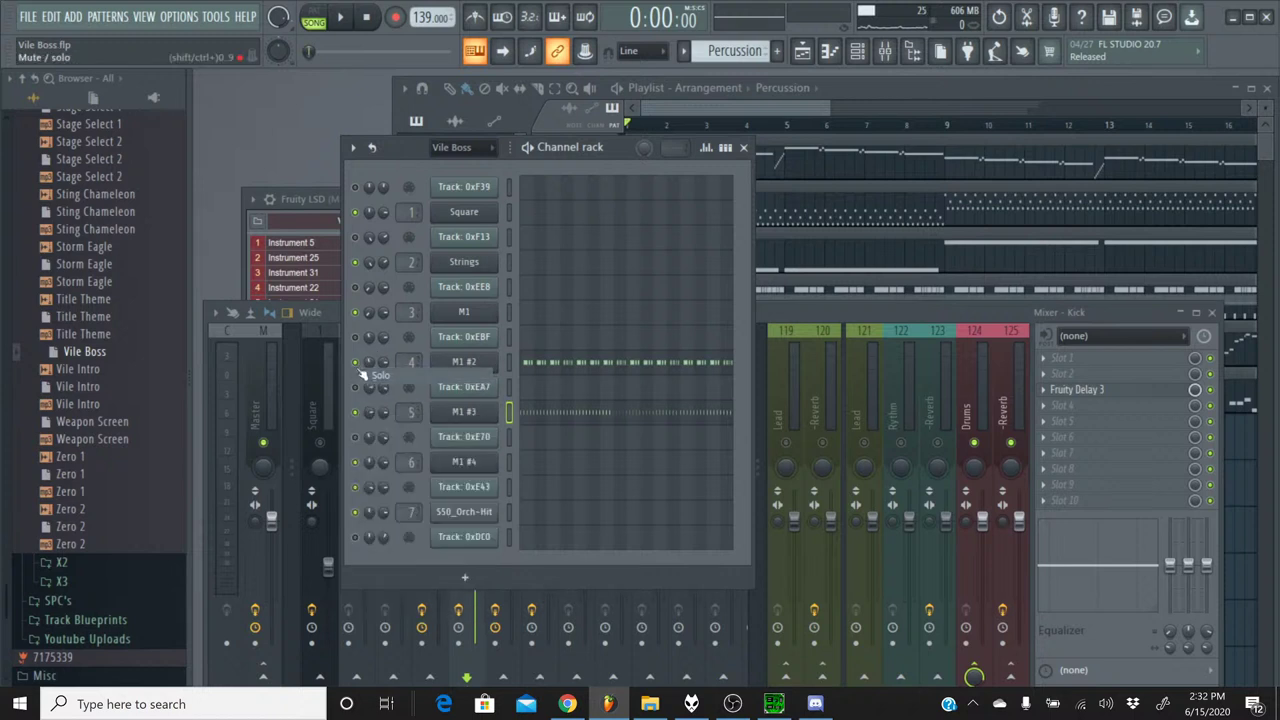
left_click(340, 17)
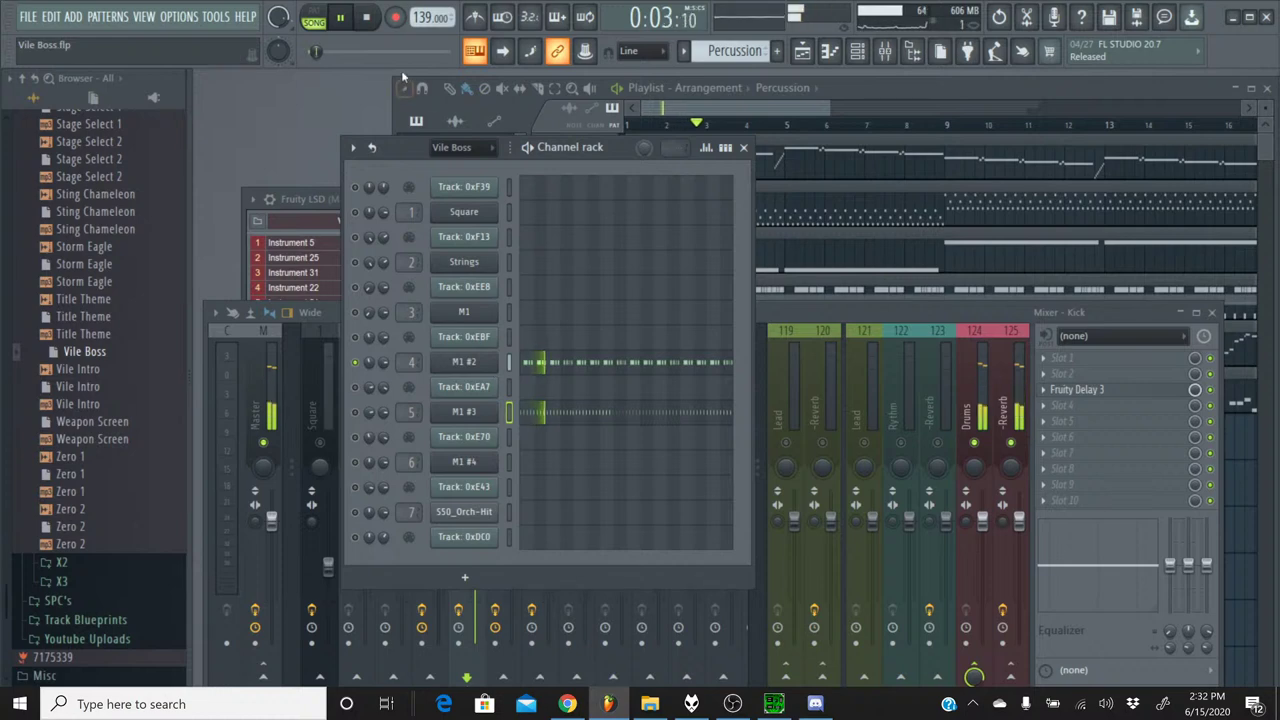
key("space")
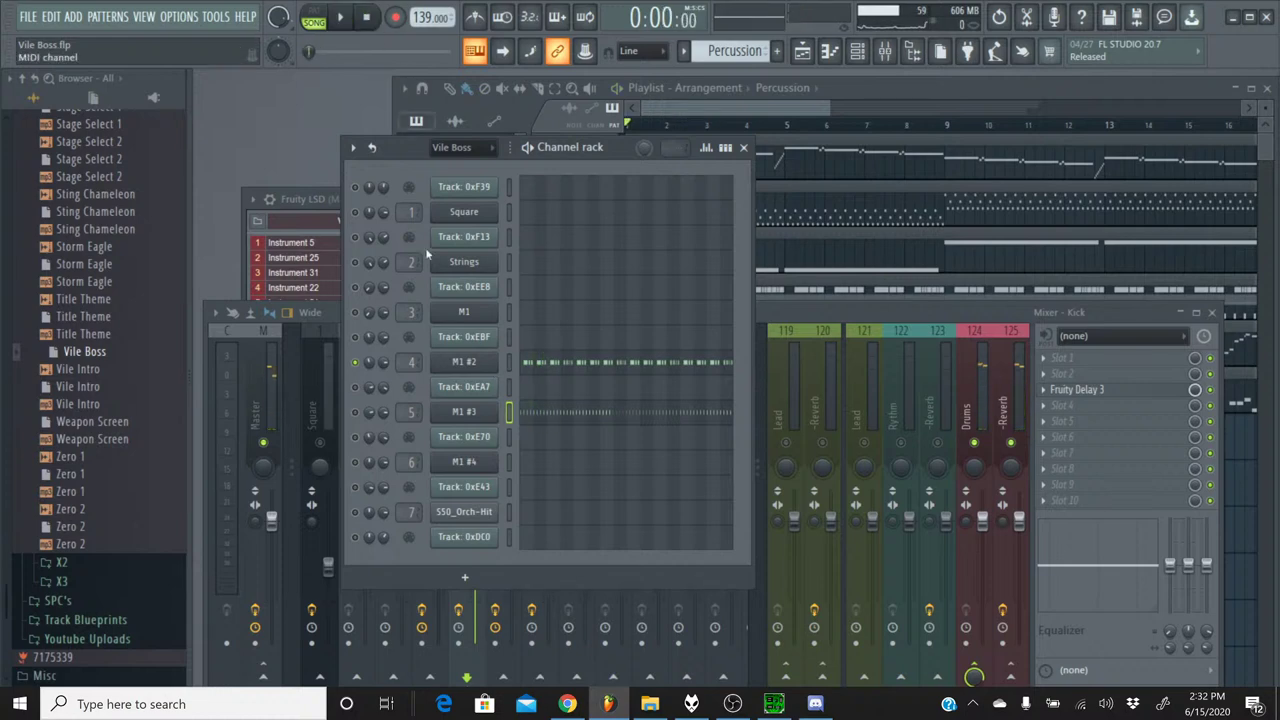
- Load the Drums/Hit program BD&SDCatlog1 into the M1 #2 instrument and set its second insert effect to No Effect
left_click(492, 363)
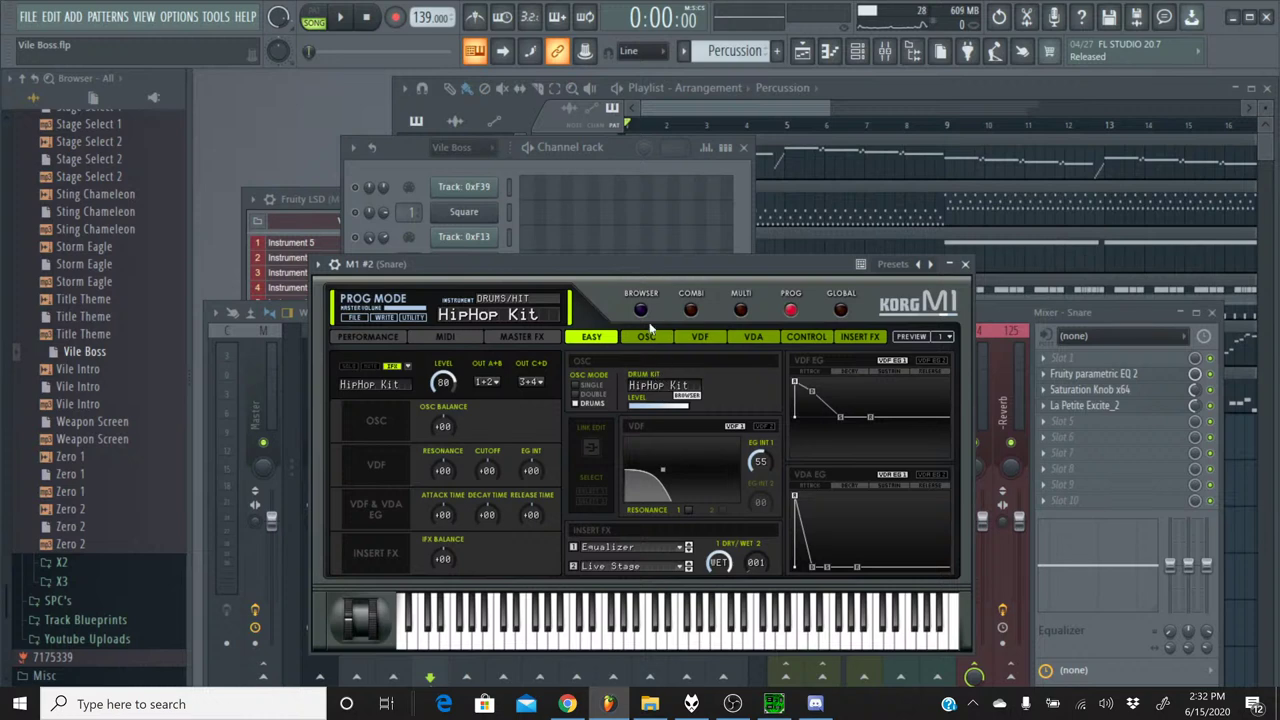
left_click(640, 310)
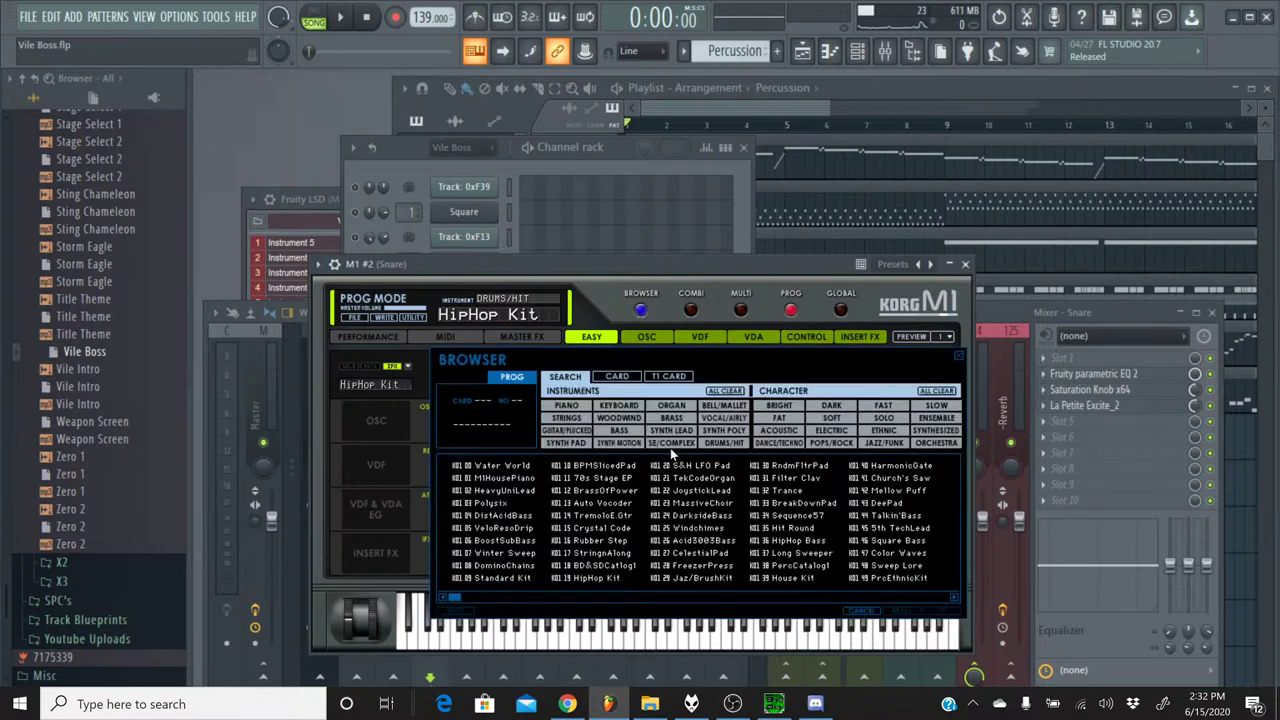
left_click(711, 446)
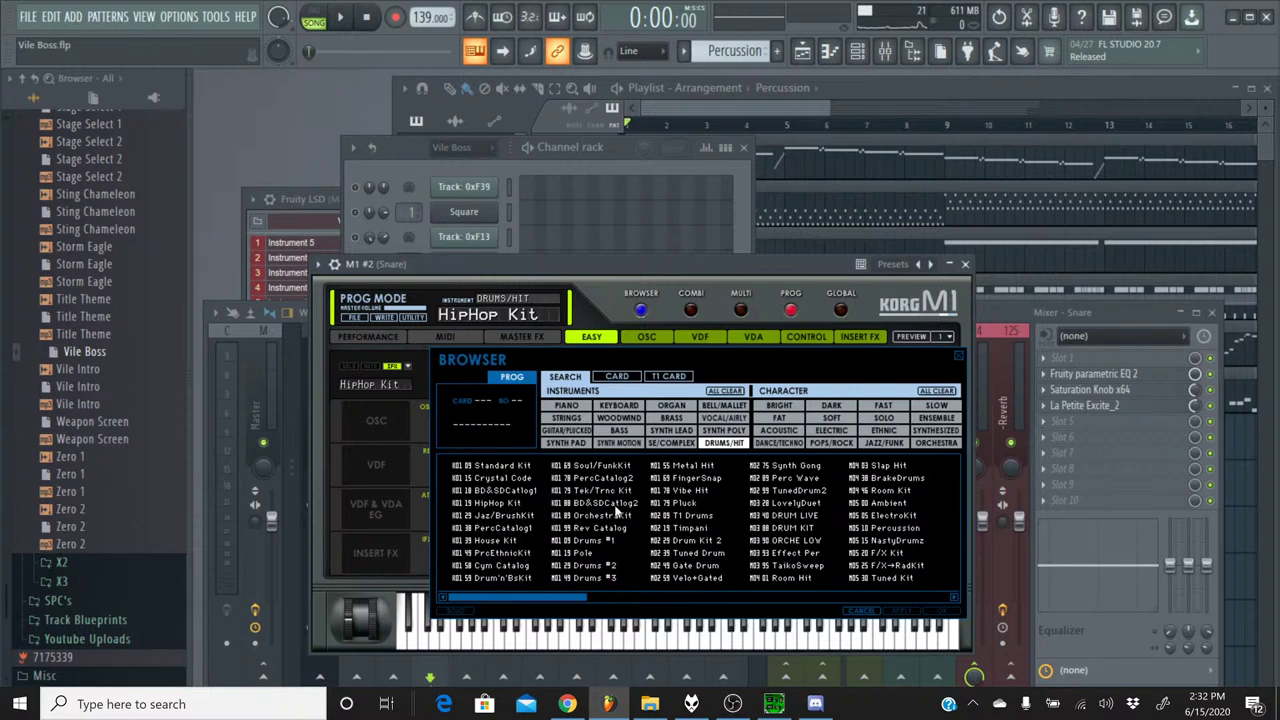
left_click(604, 502)
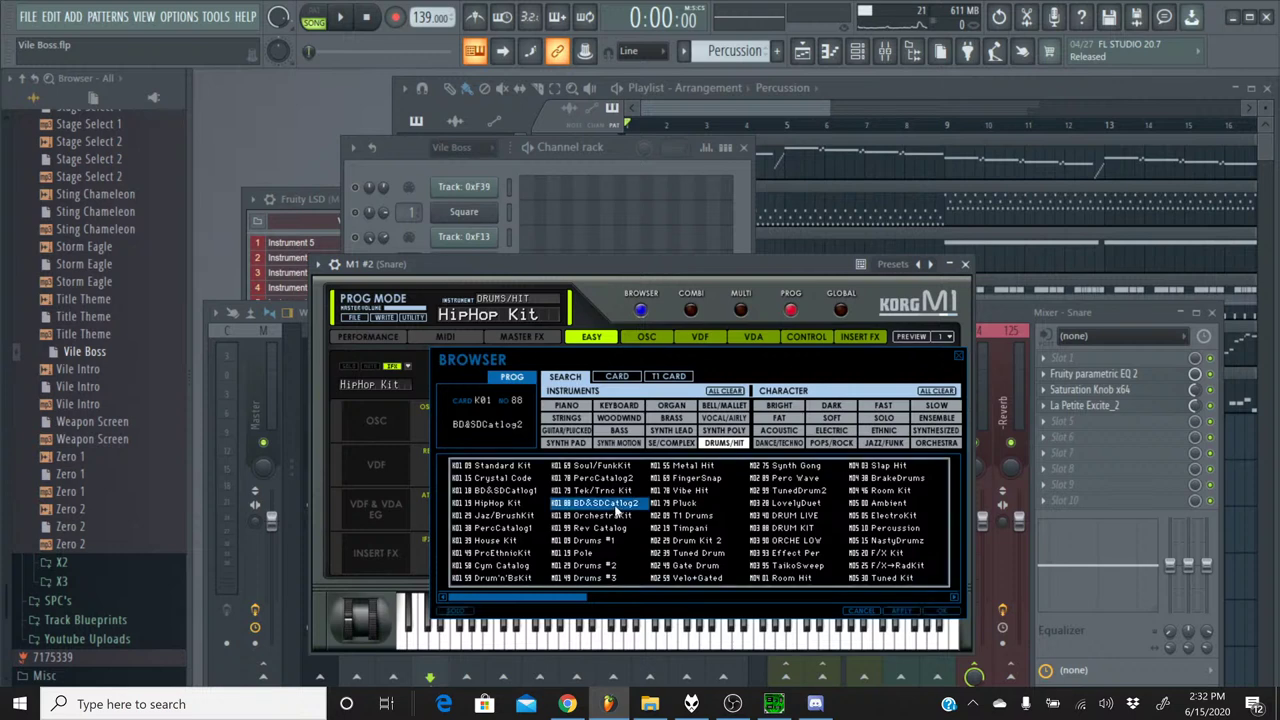
double_click(510, 492)
left_click(622, 567)
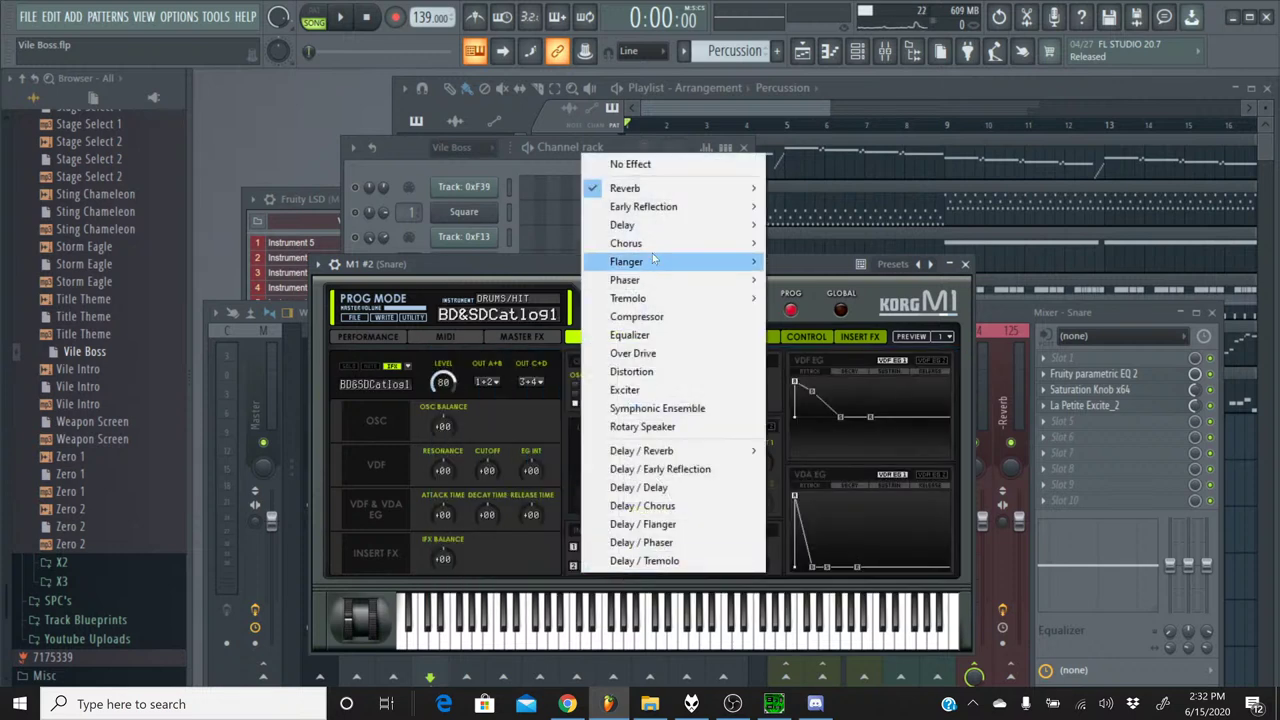
left_click(630, 86)
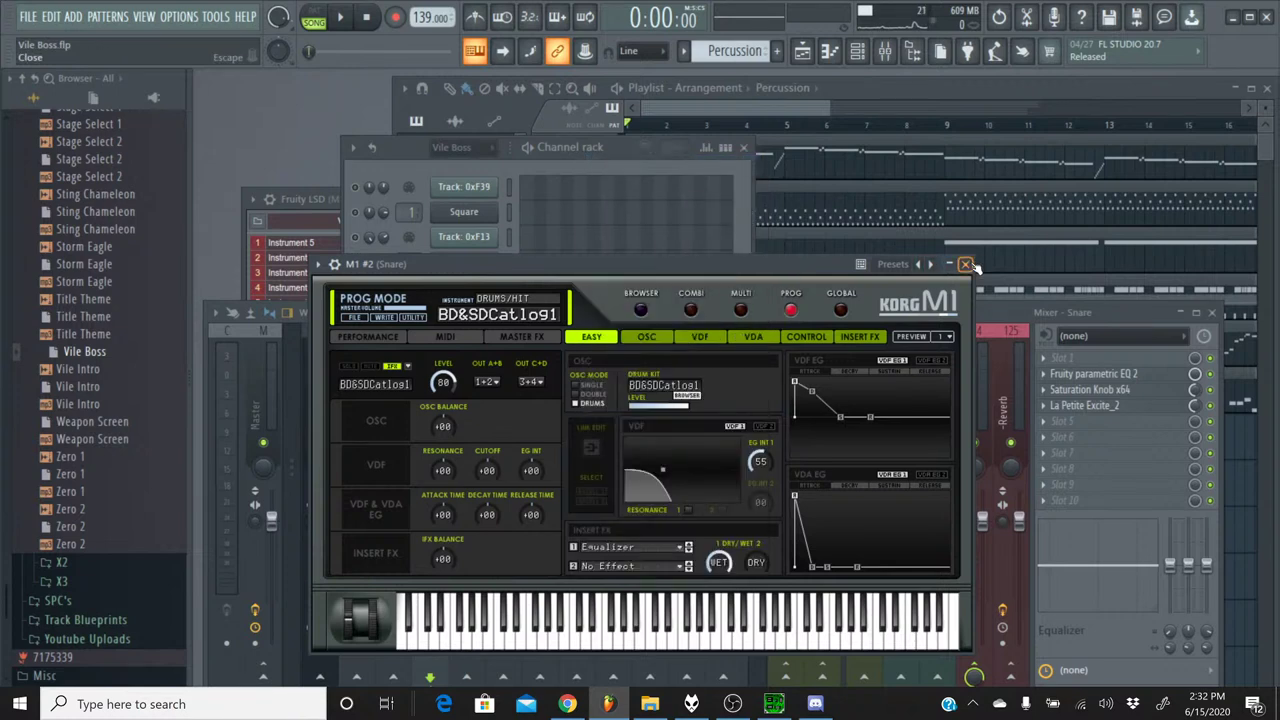
left_click(966, 264)
- Rename the M1 #2 channel to Snare
right_click(455, 361)
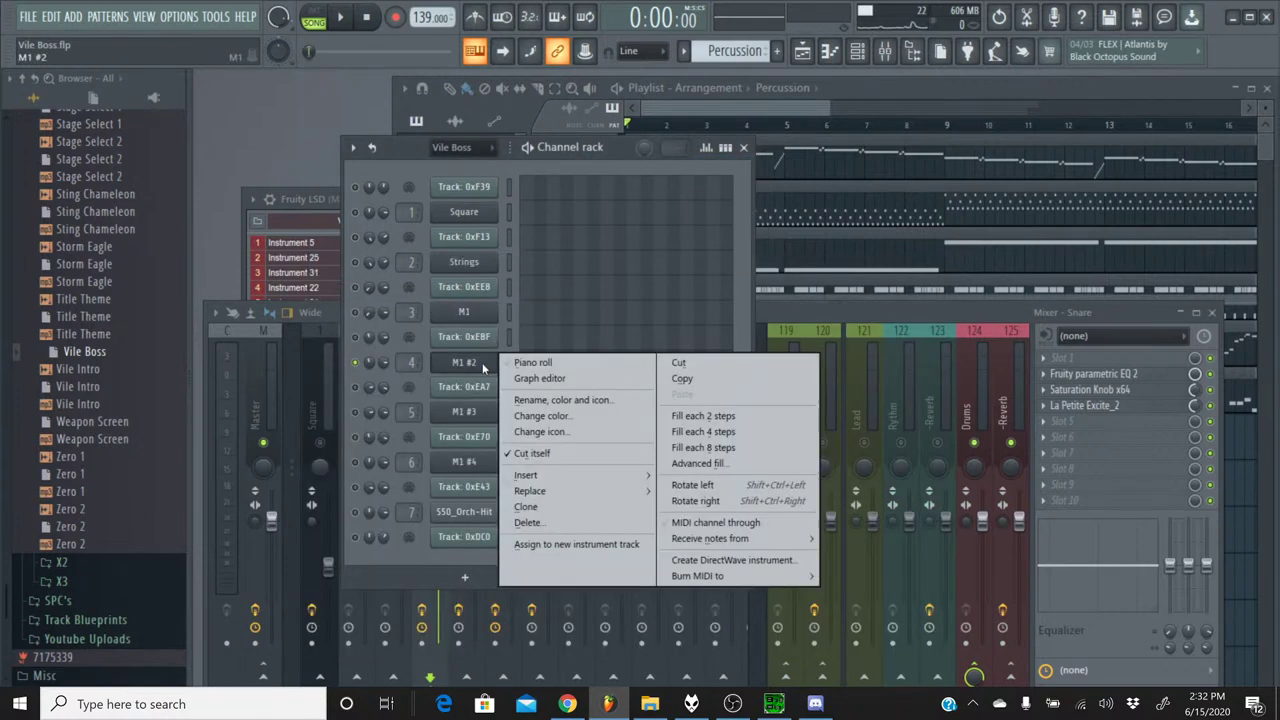
left_click(520, 402)
type("Snare")
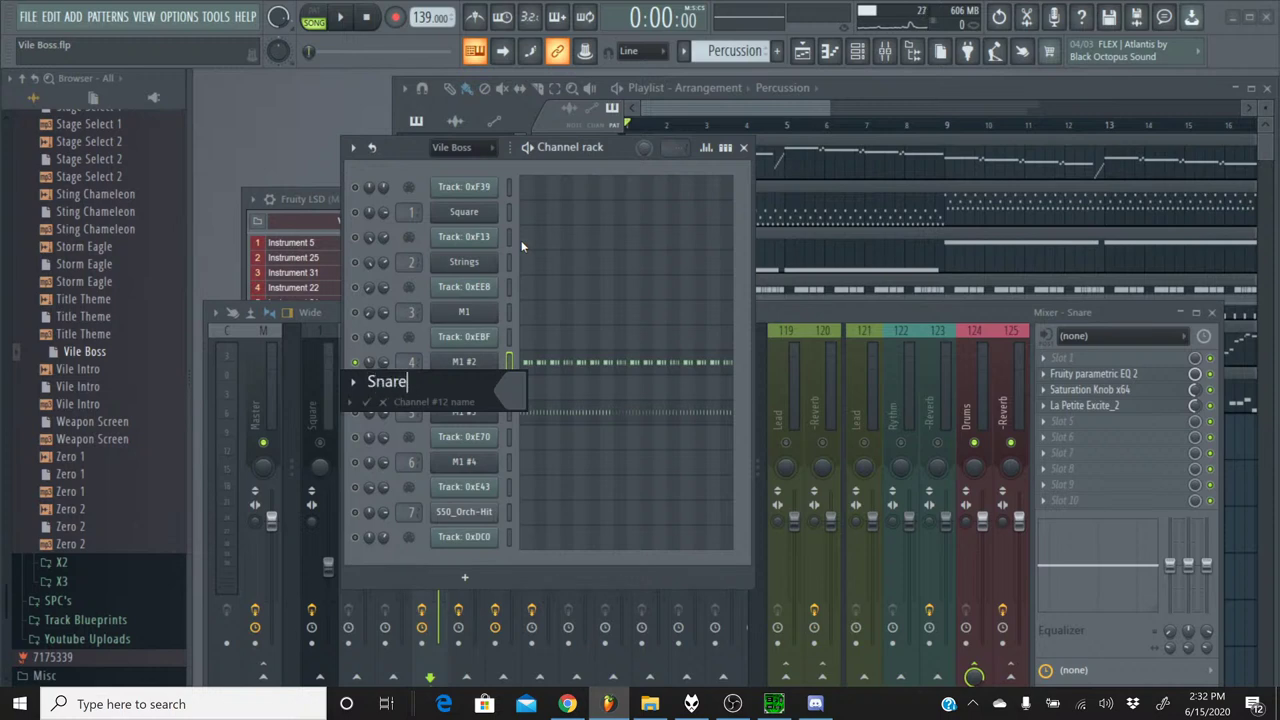
key("Return")
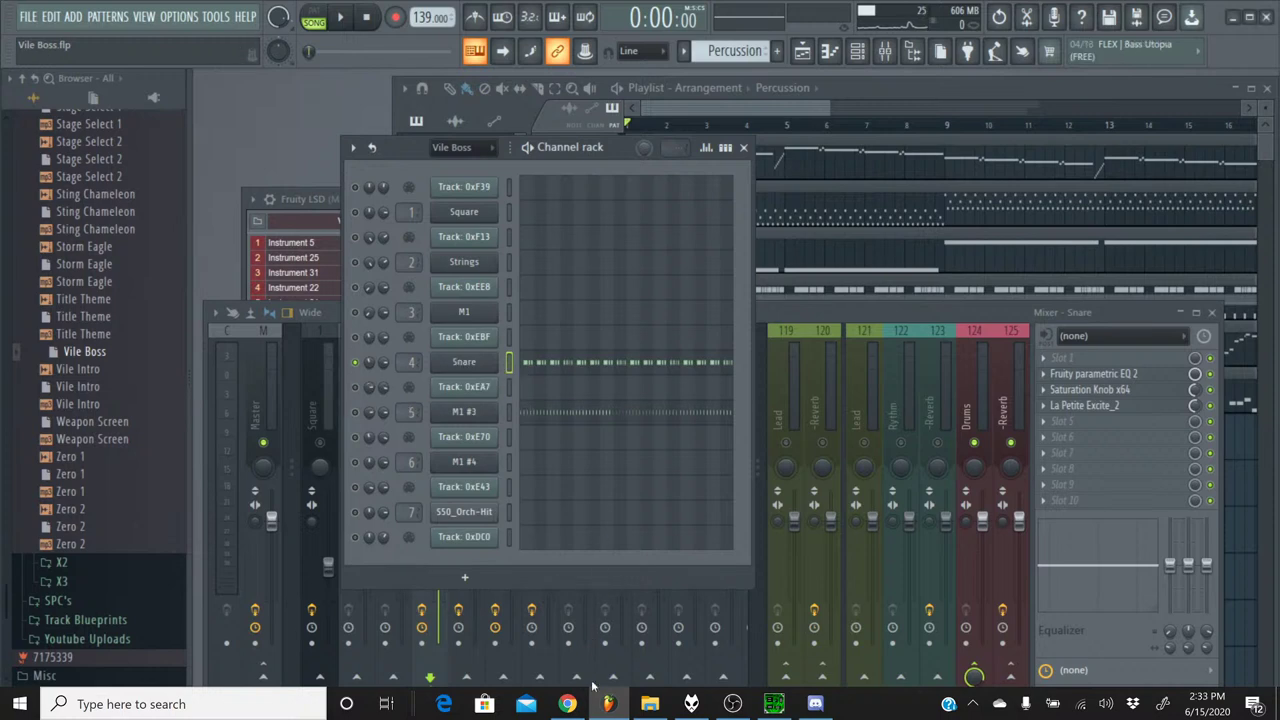
- Switch to Chrome to check the YouTube Studio live chat, and return to FL Studio
left_click(567, 704)
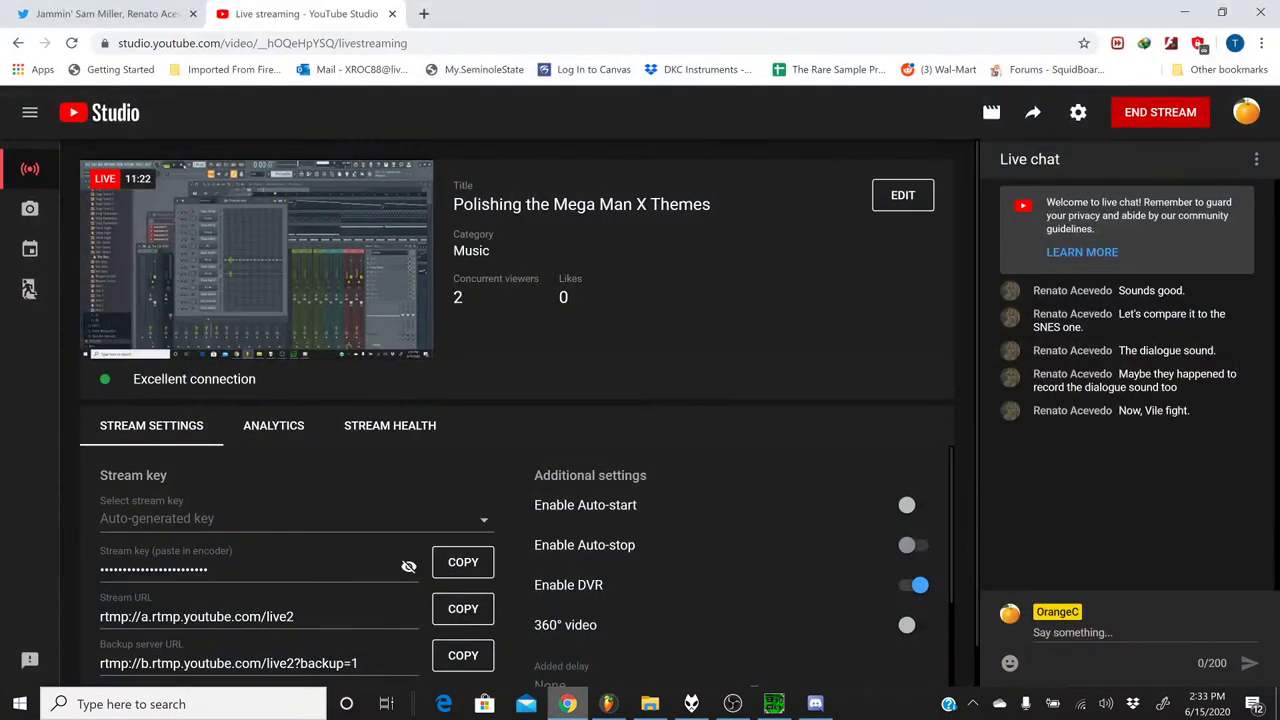
left_click(567, 704)
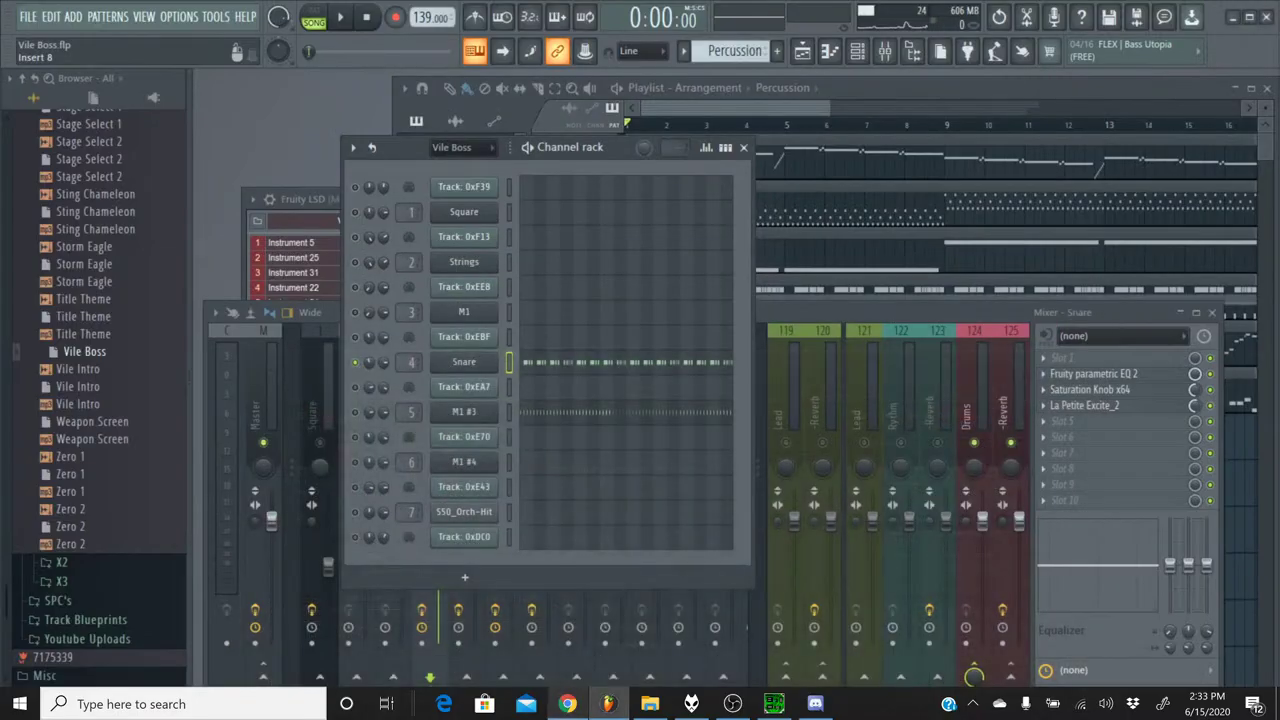
- Open the Snare channel's piano roll and select all of its notes
left_click(547, 372)
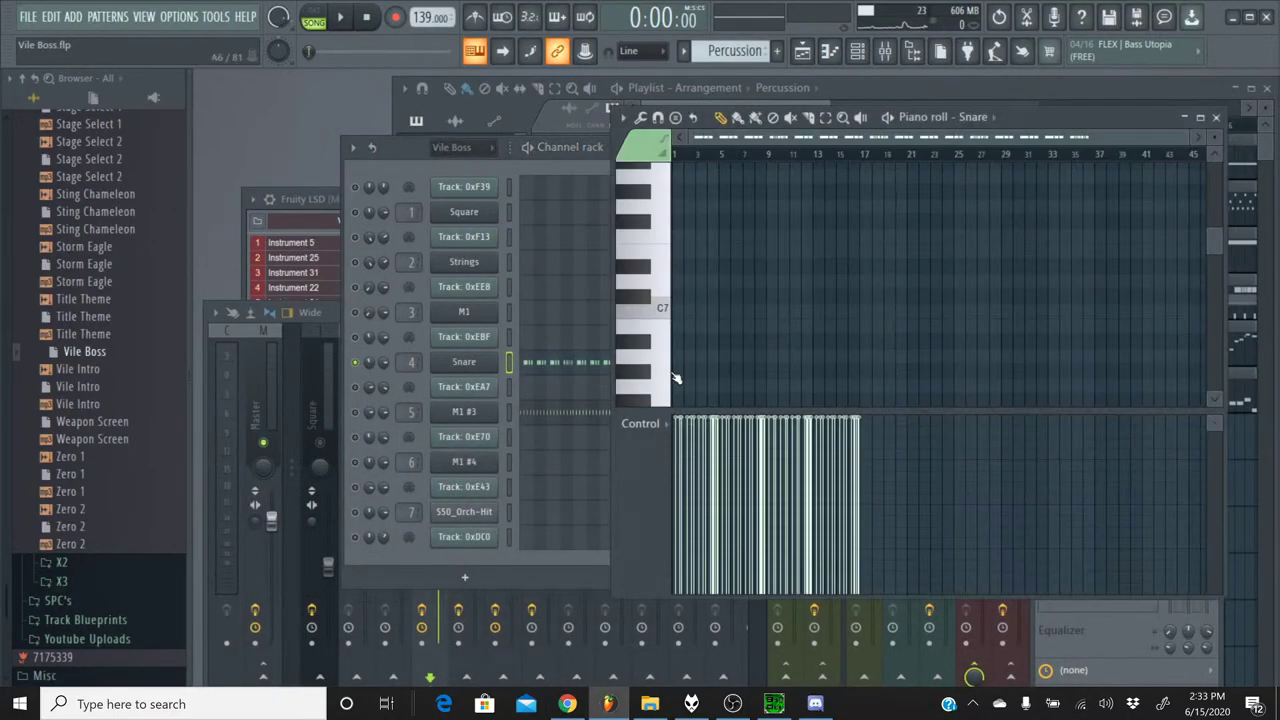
scroll(709, 329, "up", 3)
scroll(713, 331, "up", 10)
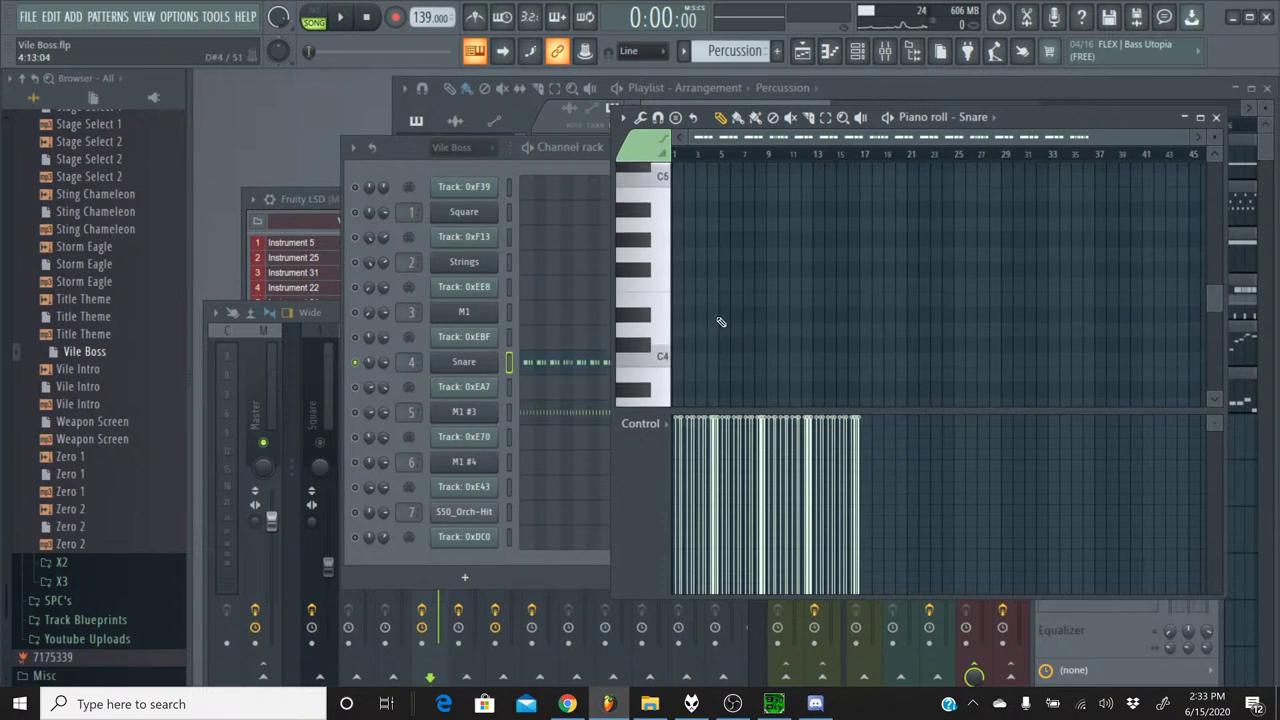
scroll(773, 244, "down", 10)
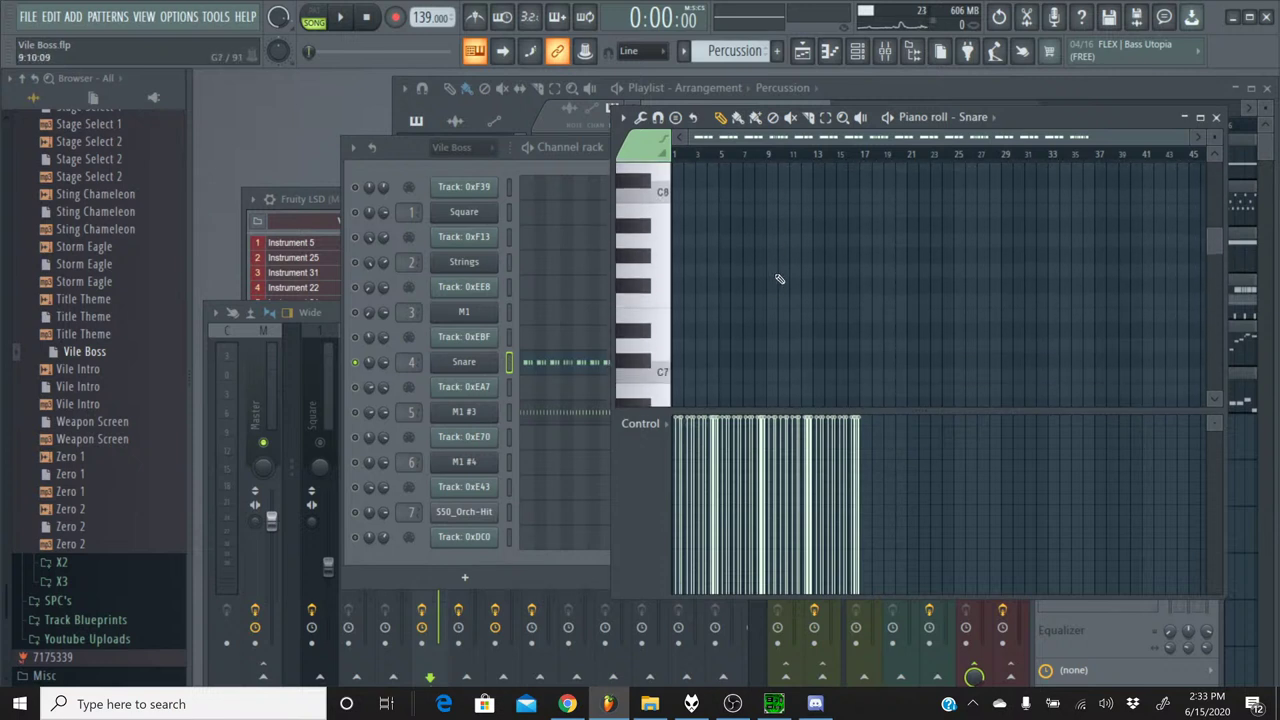
scroll(780, 222, "down", 6)
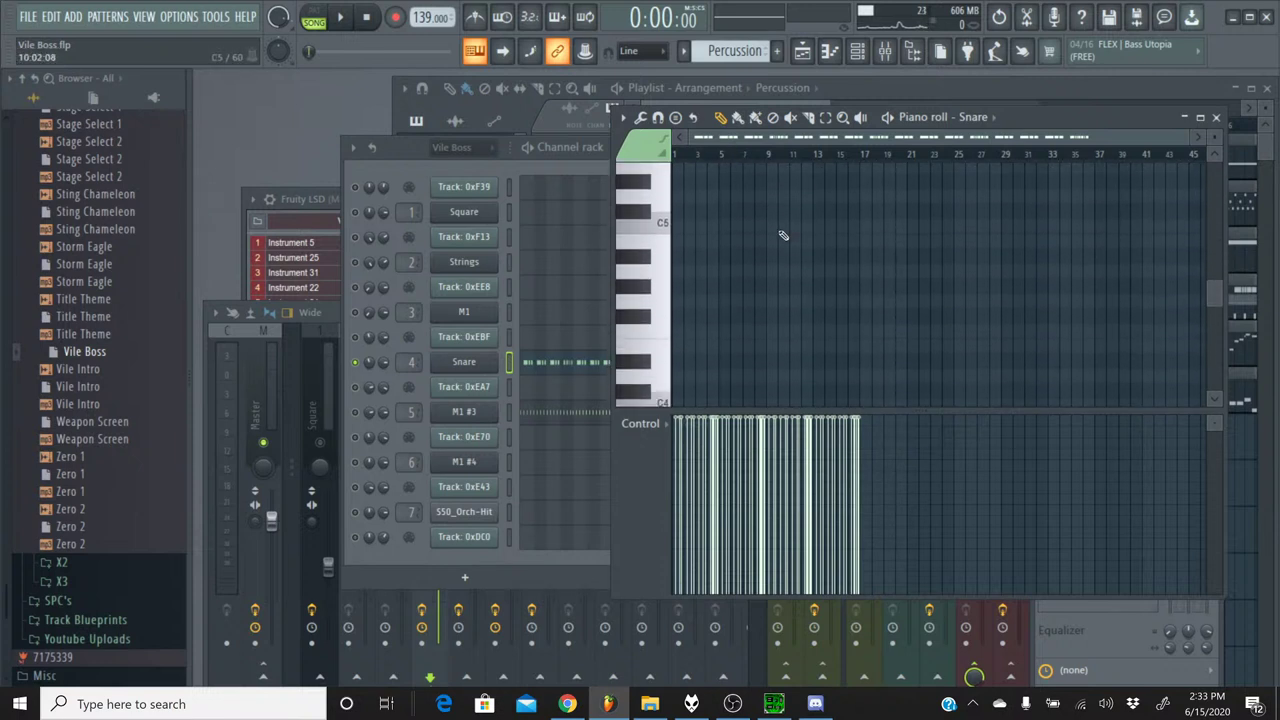
key("ctrl+a")
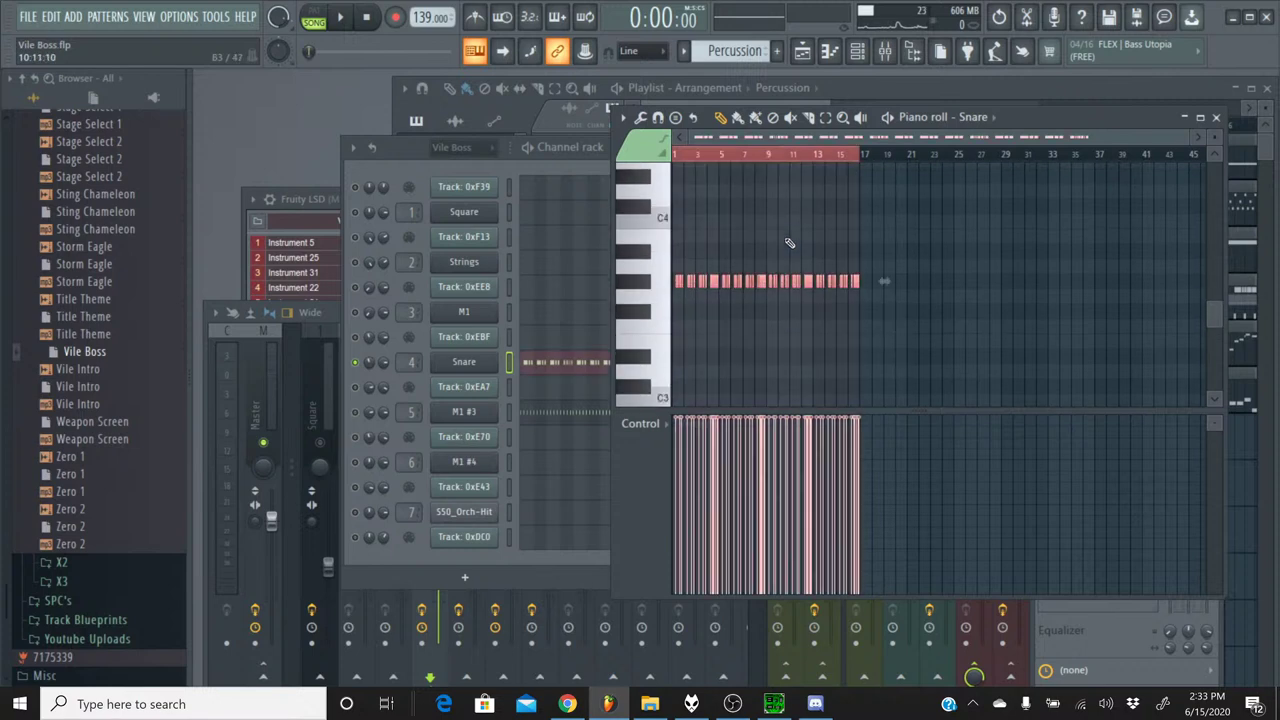
scroll(697, 183, "up", 5)
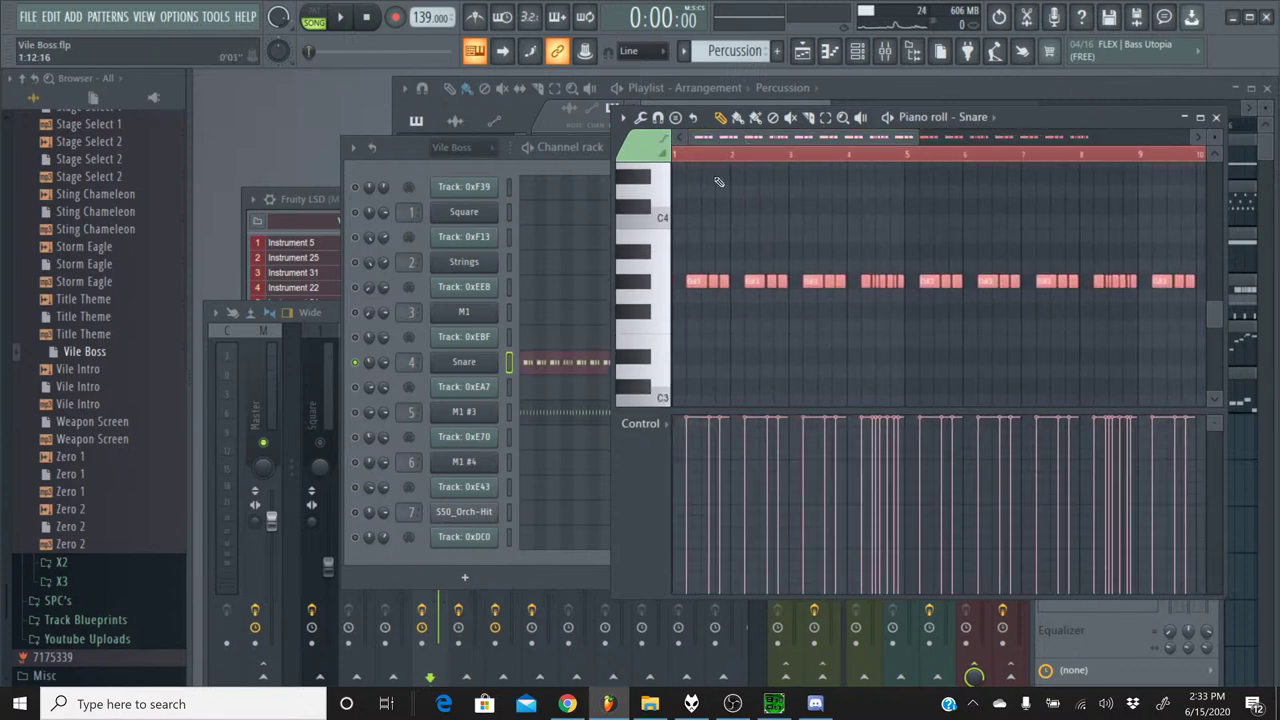
- Audition higher keys in the Snare piano roll, up to the octave between C5 and C6, for a fitting snare sound
scroll(645, 250, "up", 2)
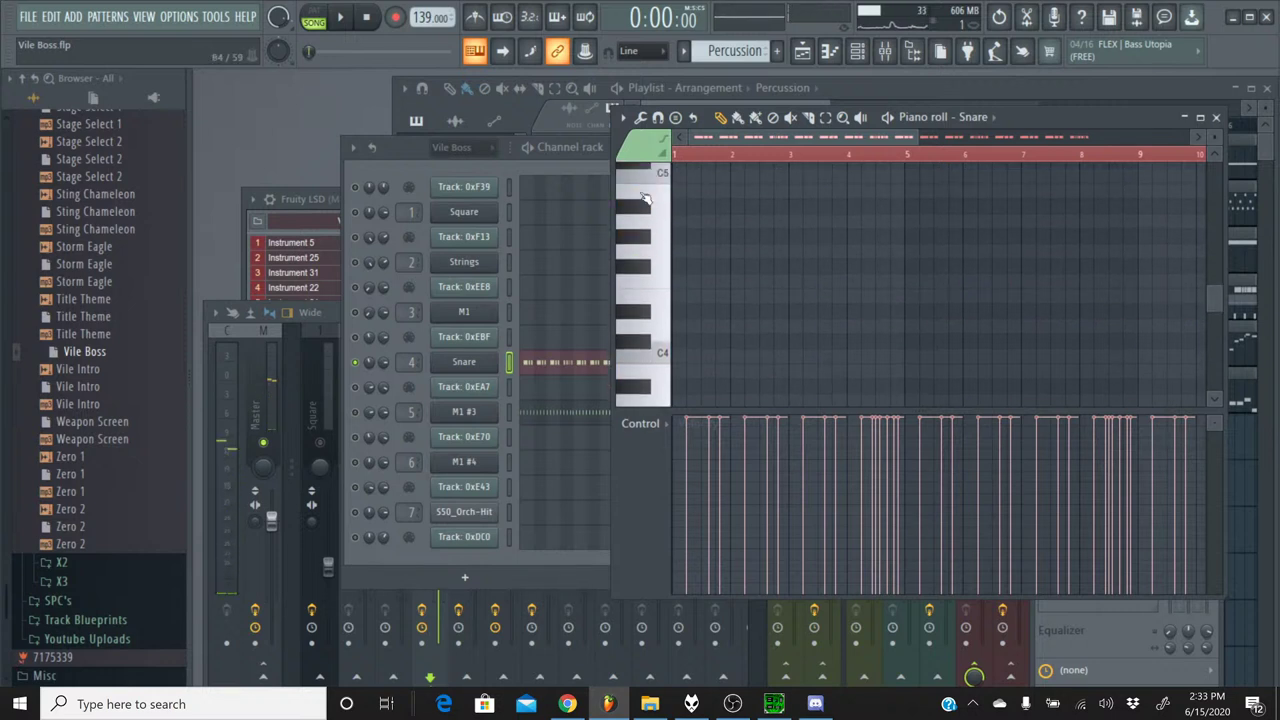
scroll(648, 220, "up", 2)
scroll(650, 225, "up", 3)
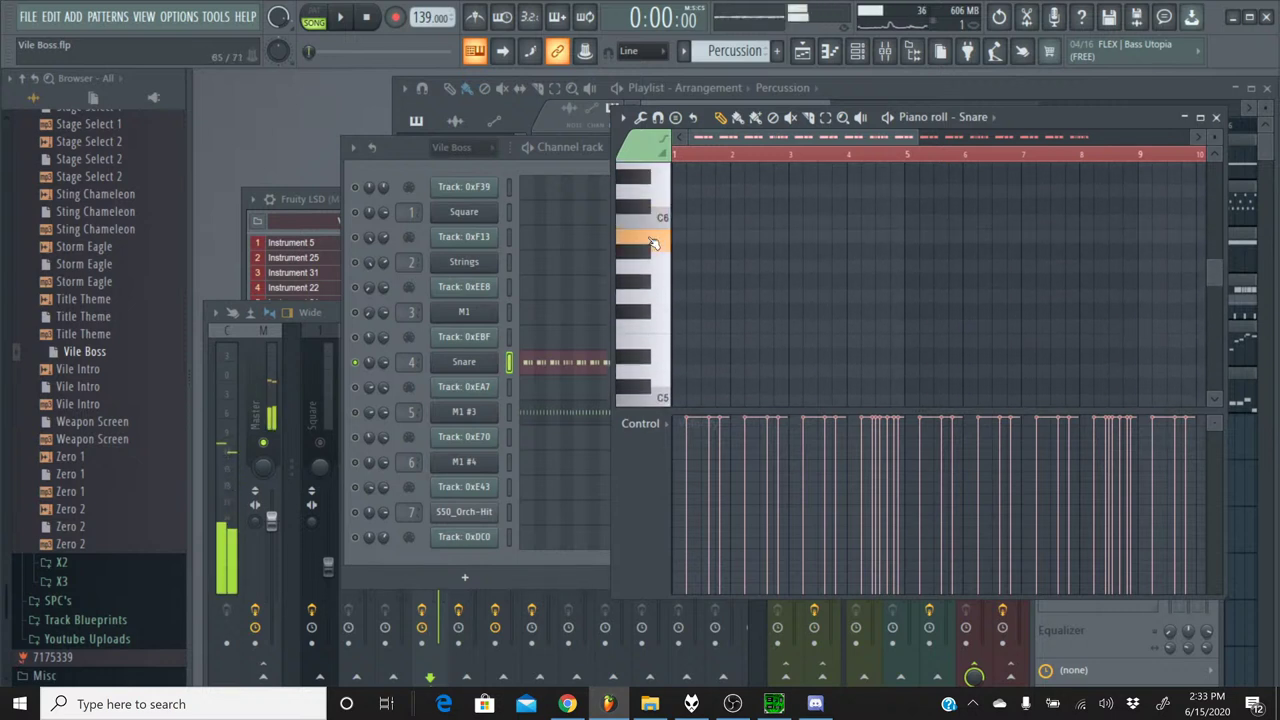
left_click(651, 252)
left_click(651, 254)
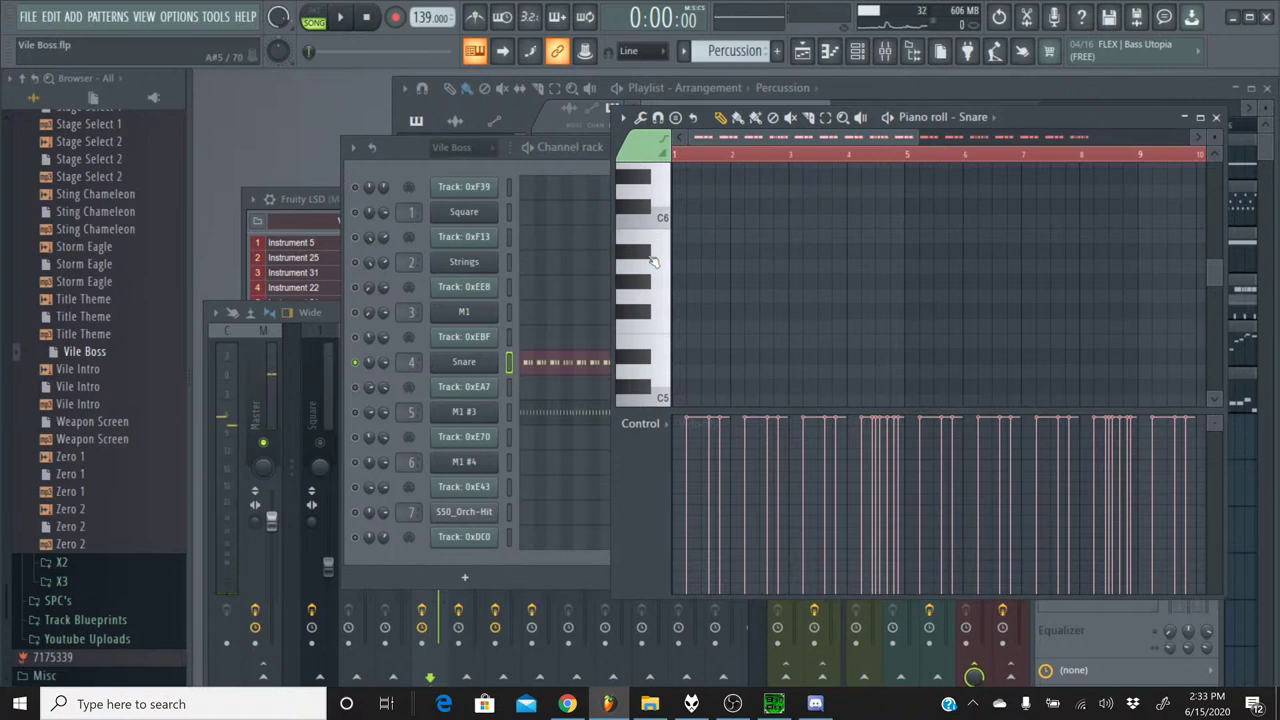
- Transpose all the selected snare notes up to A#5 and close the piano roll
key("shift+Up")
key("shift+Up")
key("shift+Up")
key("shift+Up")
key("shift+Up")
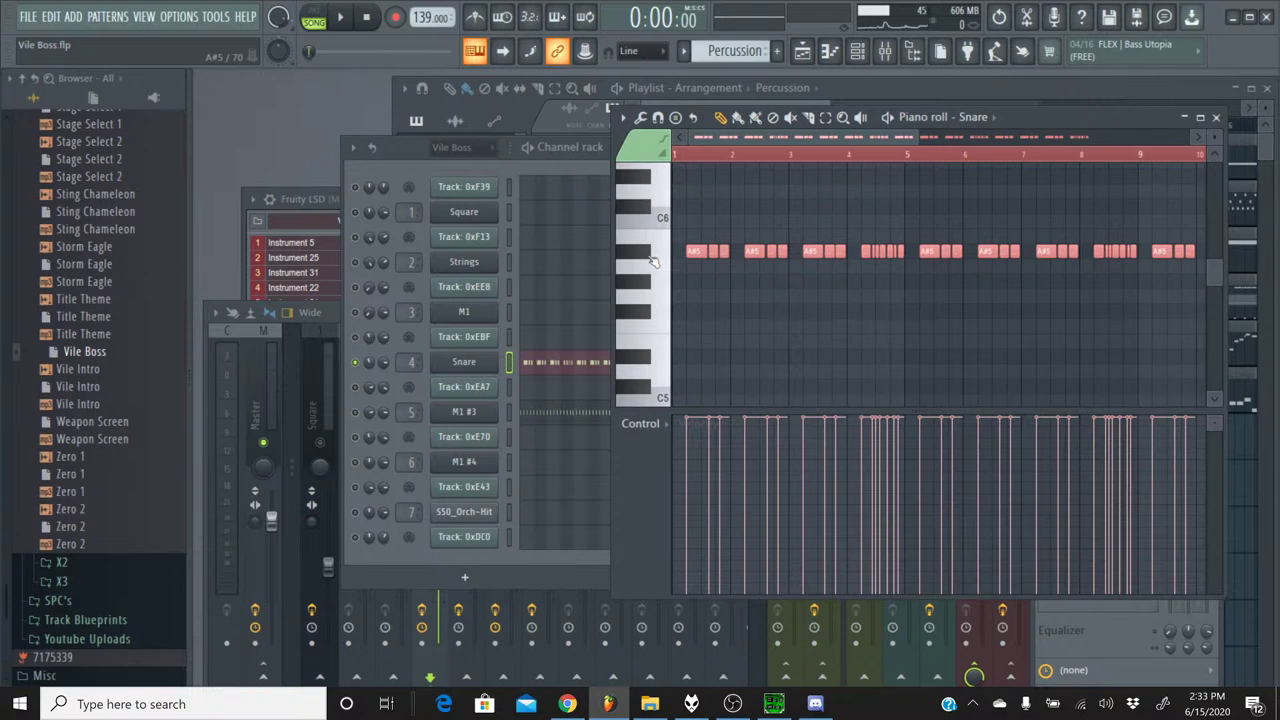
left_click(651, 252)
left_click(1216, 118)
- Flatten the Snare mixer track's Fruity parametric EQ 2 bands to 0 dB and play the soloed snare
left_click(820, 309)
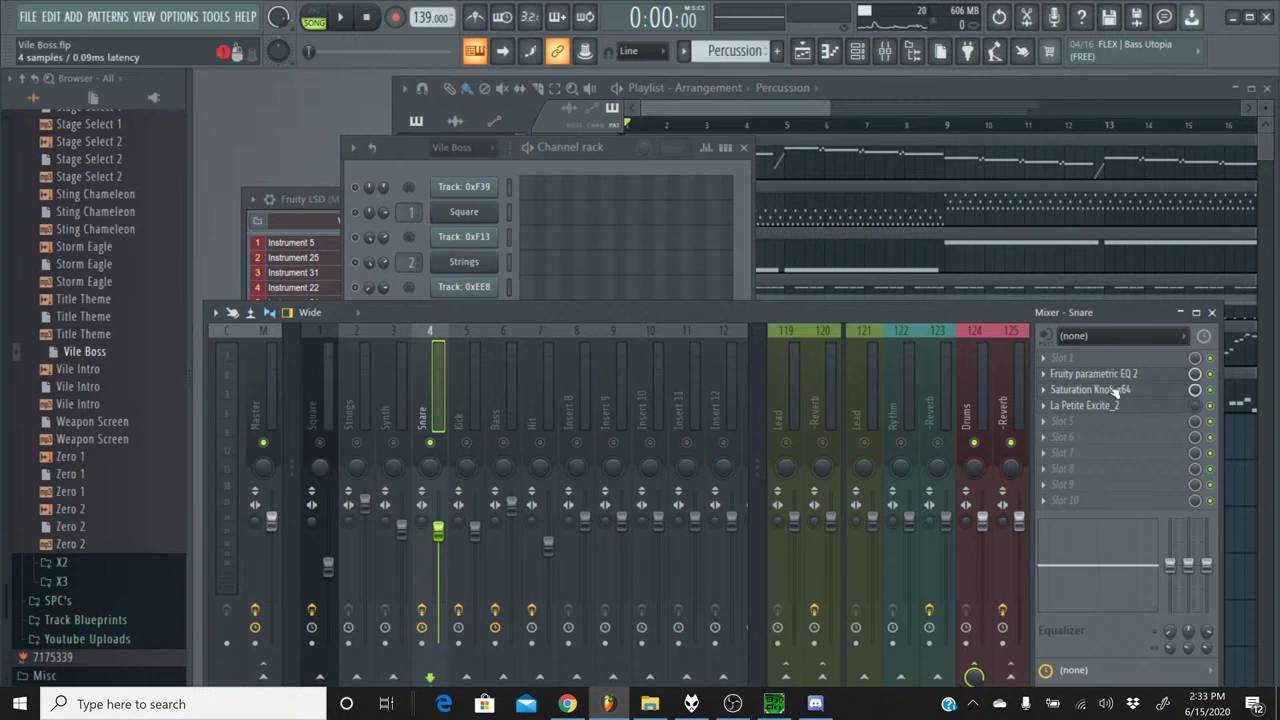
left_click(1177, 378)
left_click_drag(570, 358, 519, 356)
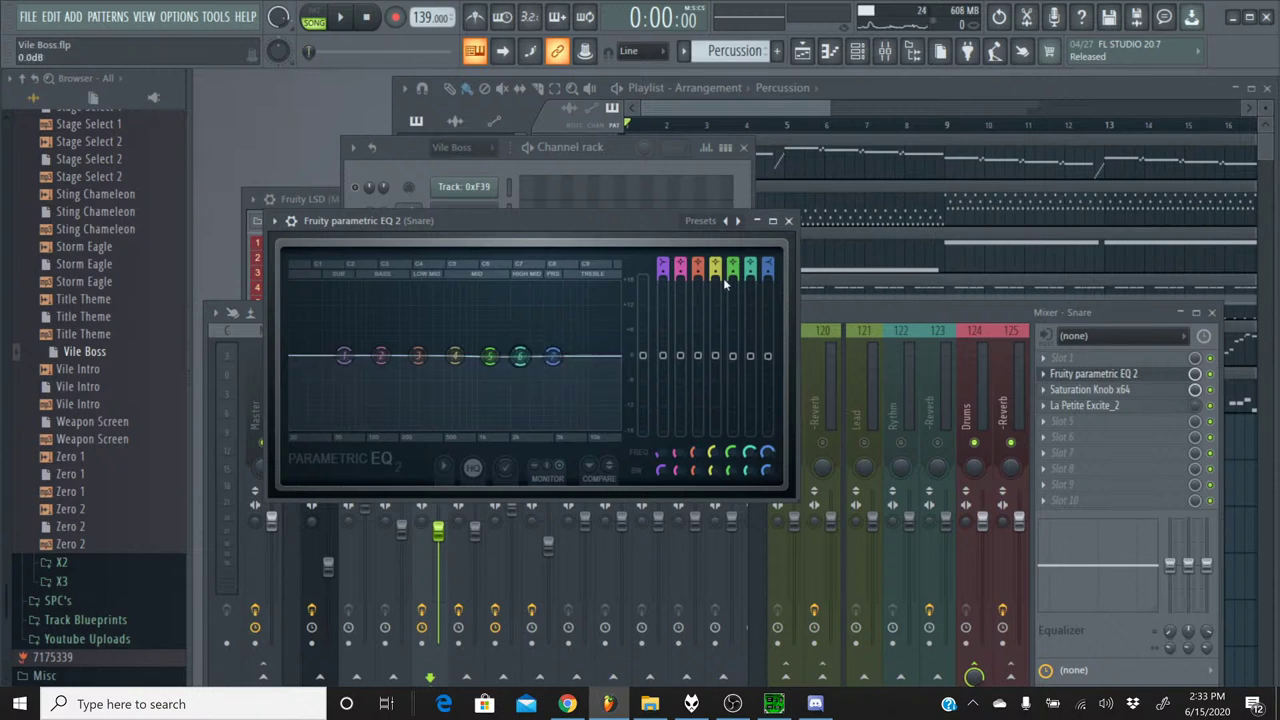
left_click(789, 221)
left_click(355, 17)
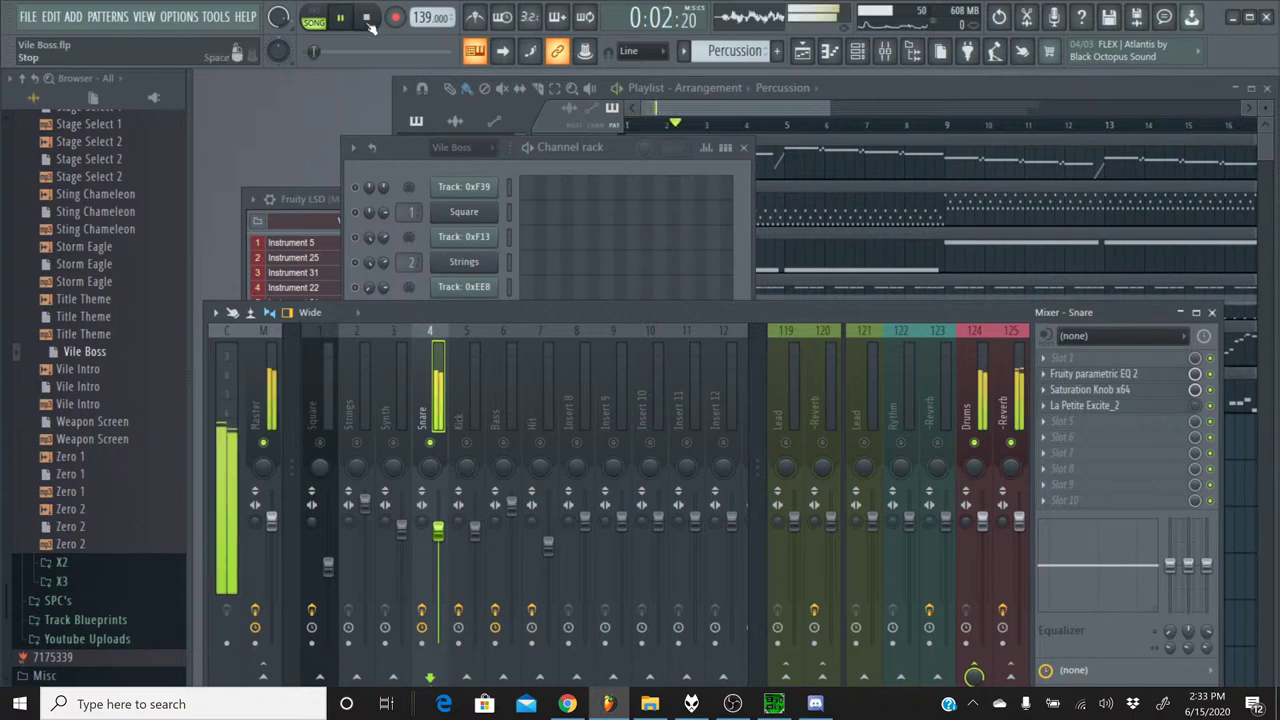
- Add Fruity Chorus to the Snare mixer track with the Low Enhance preset, close it and stop playback
left_click(1063, 465)
left_click(845, 588)
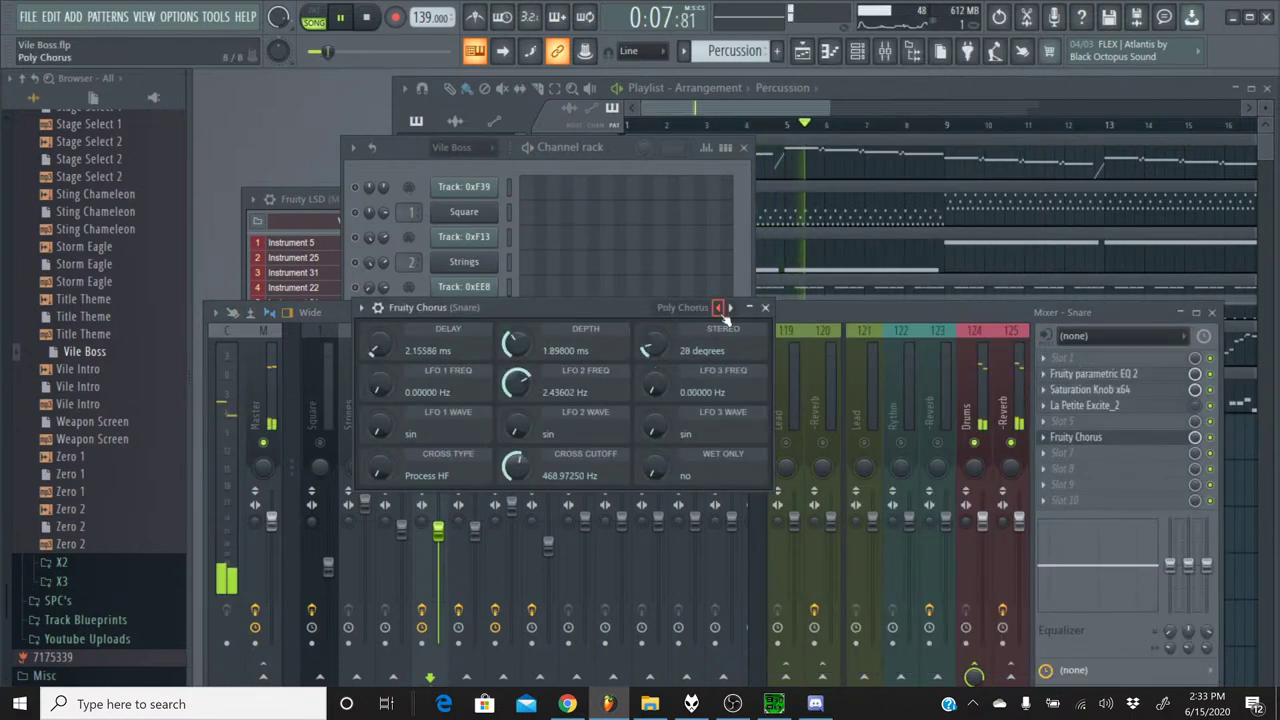
left_click(718, 308)
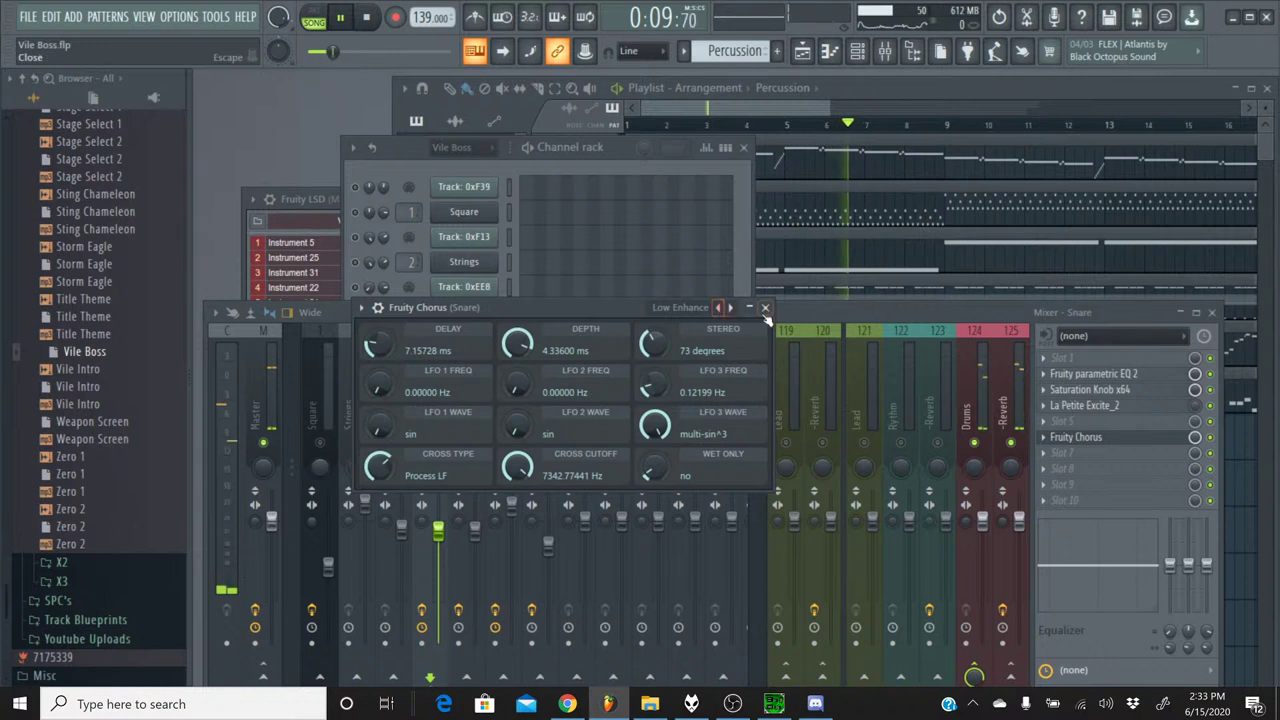
left_click(765, 308)
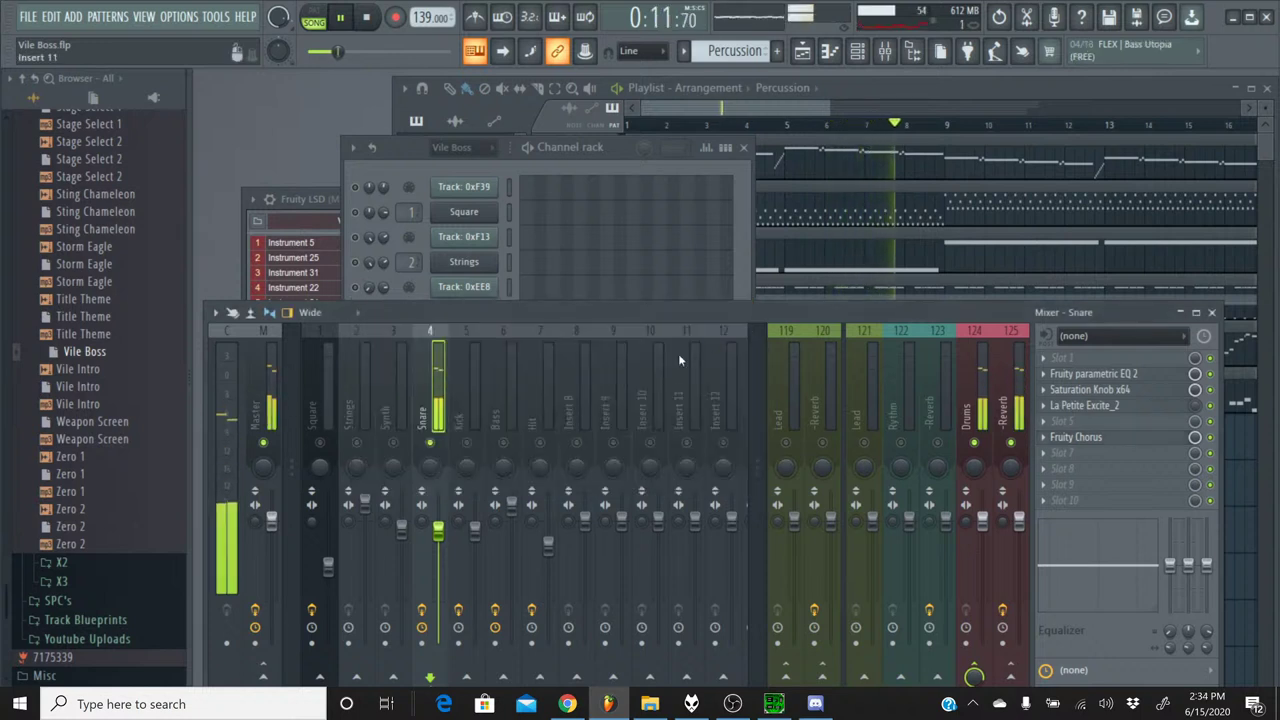
left_click(382, 18)
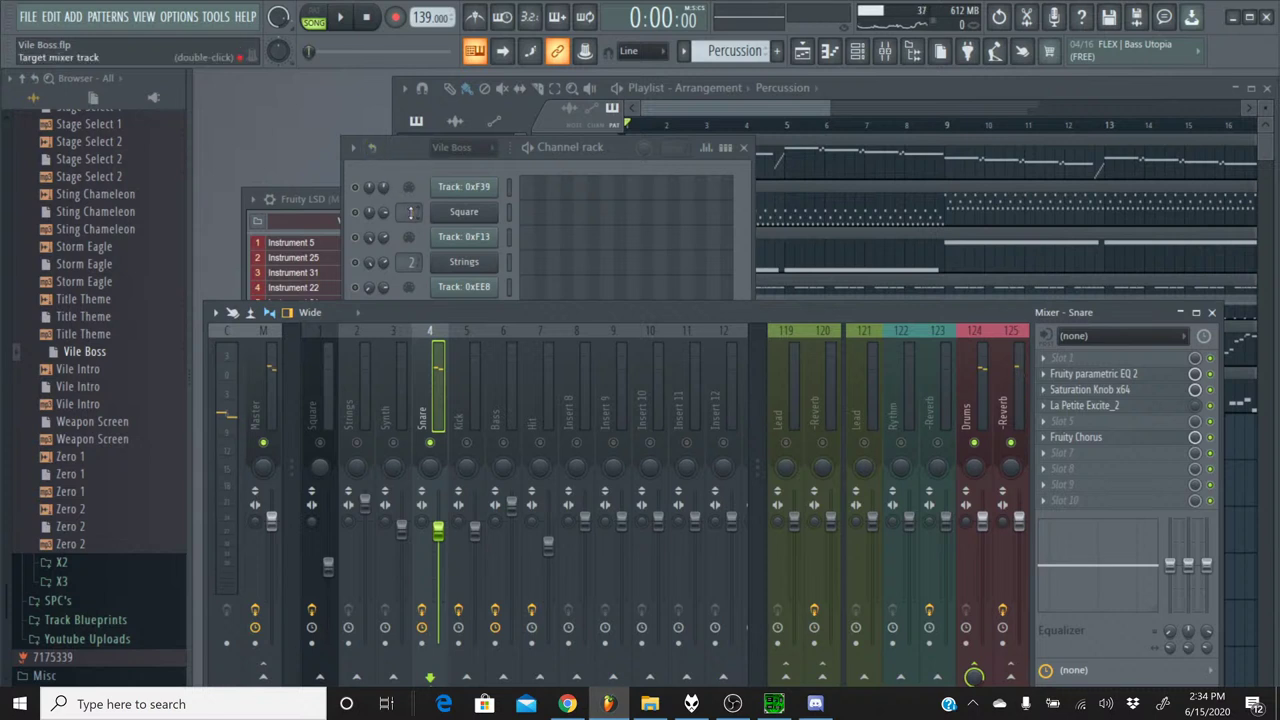
- Enable the M1 #3 channel and Kick mixer track alongside the snare, and play the two drums together
left_click(428, 176)
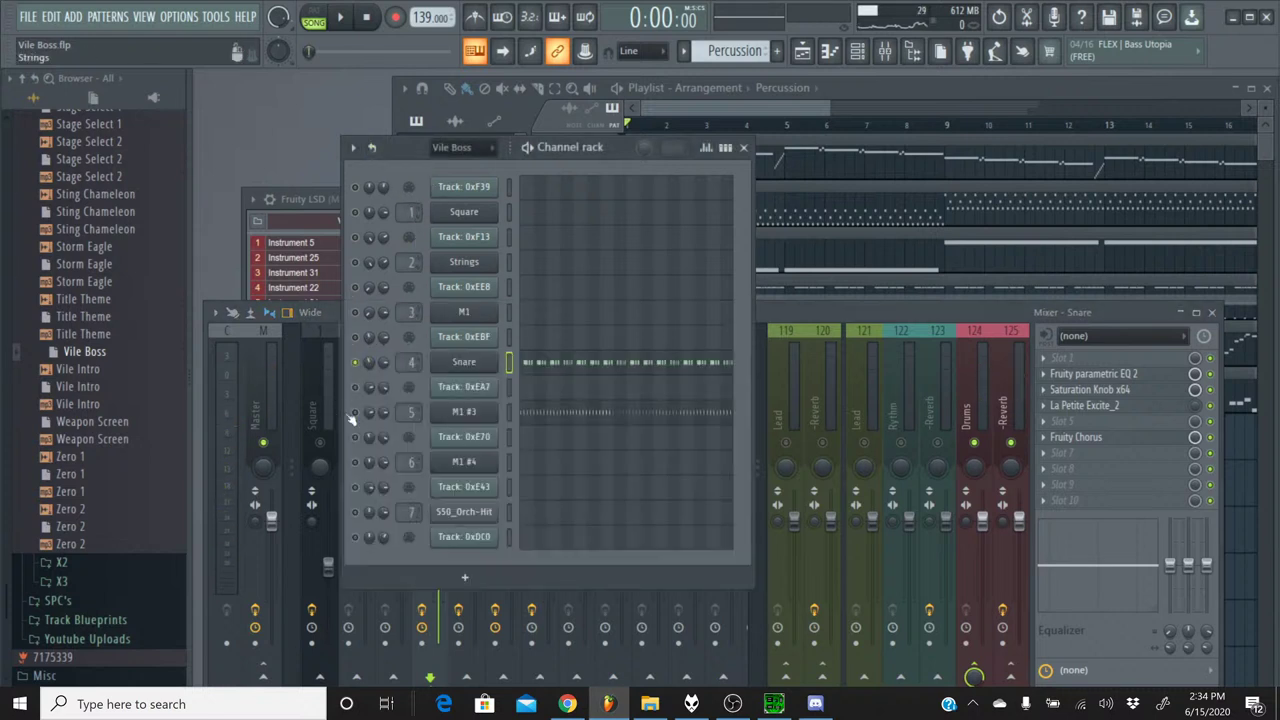
left_click(340, 17)
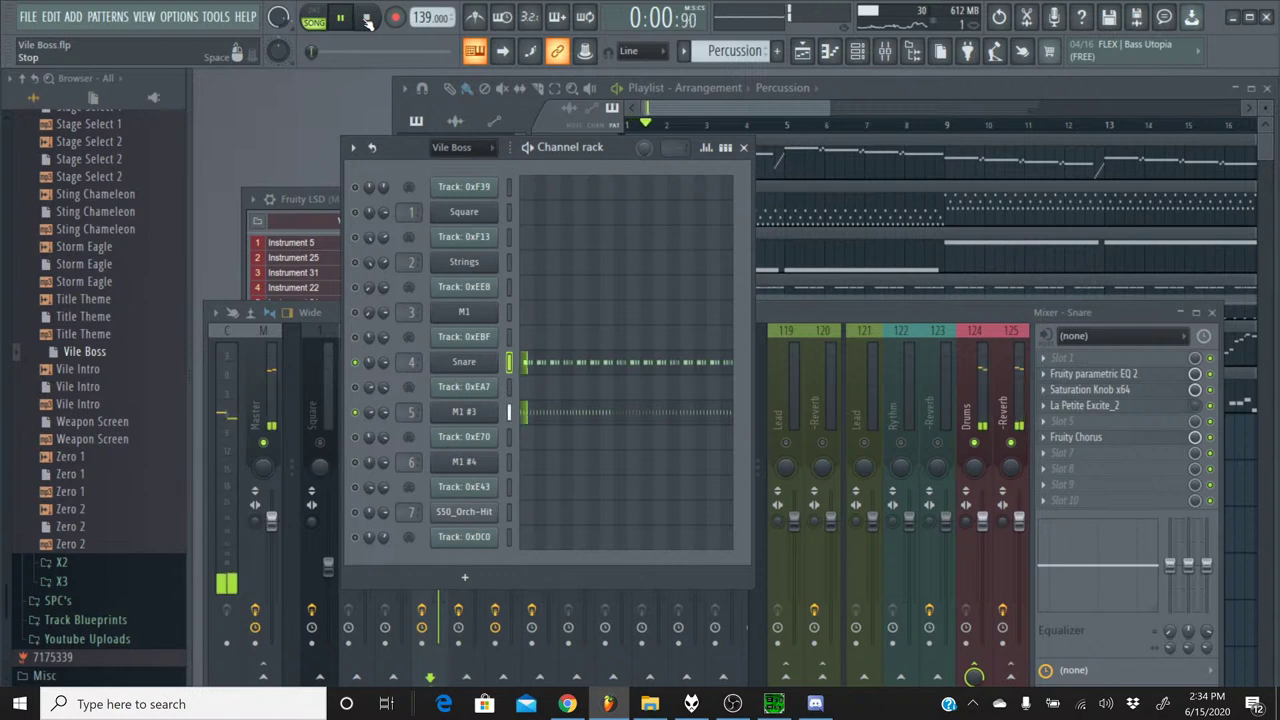
left_click(782, 318)
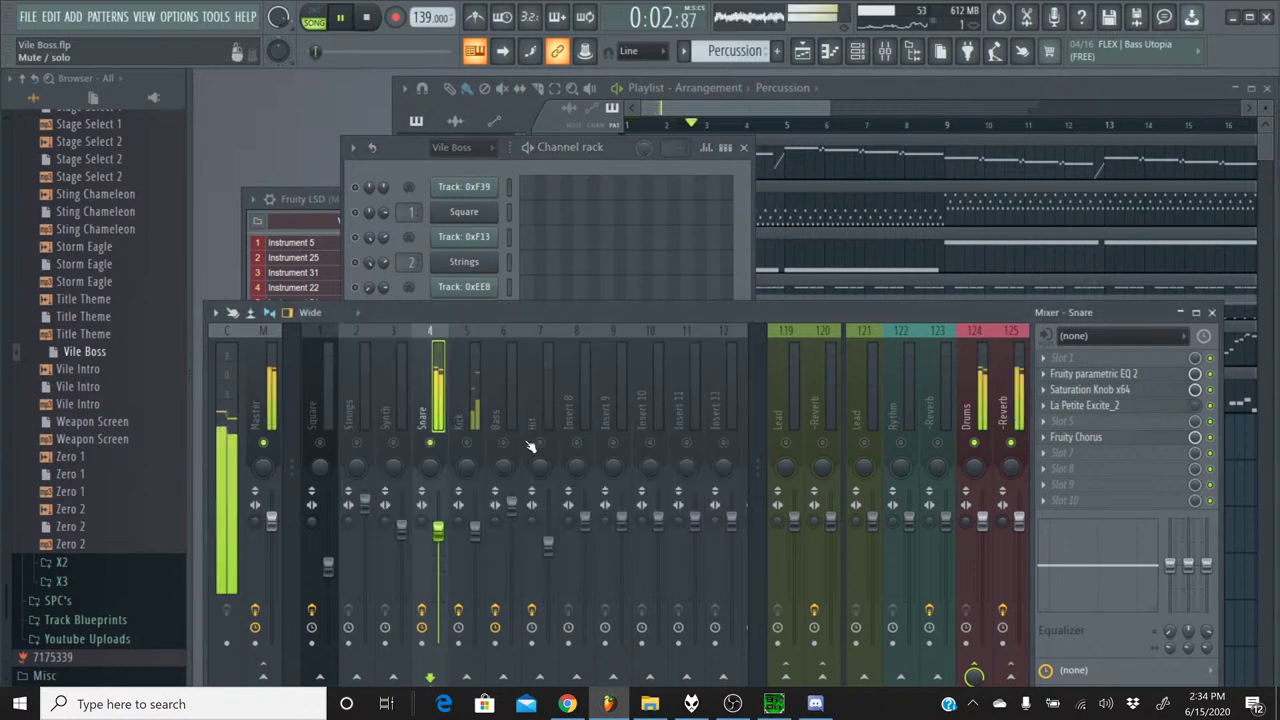
left_click(474, 450)
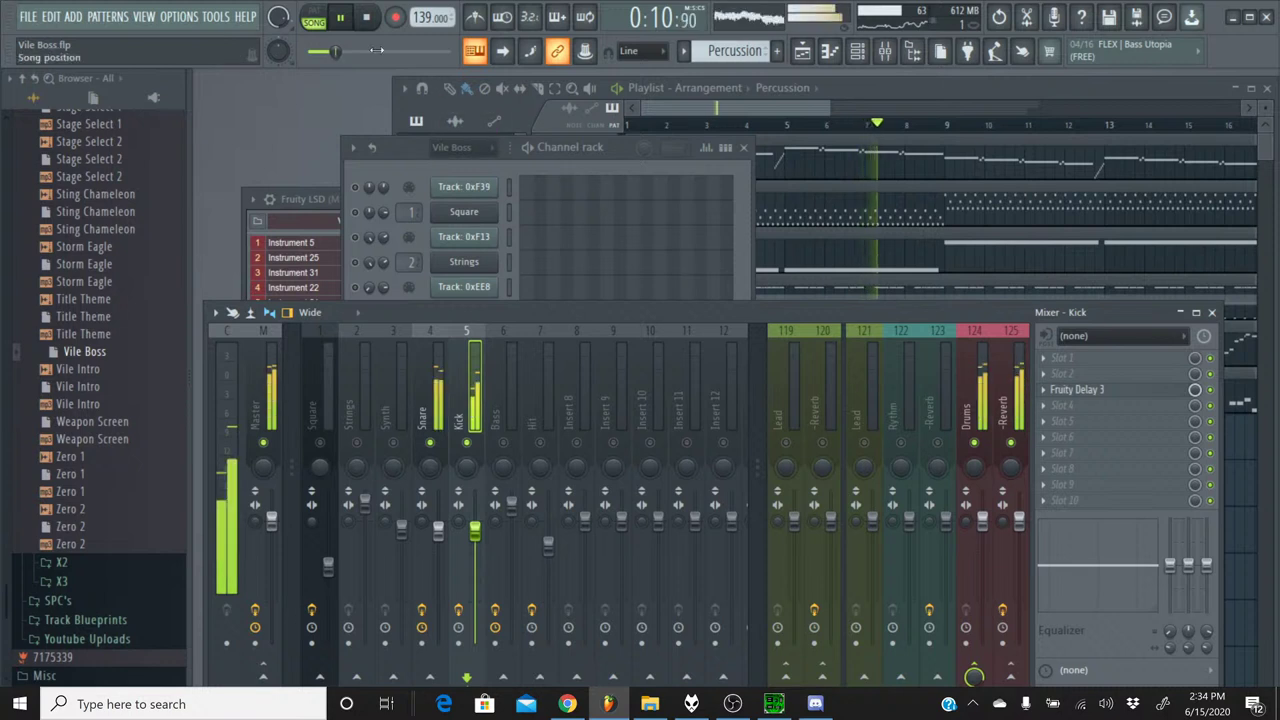
key("space")
- Unsolo the Snare channel and all mixer tracks so every instrument is active, and play the full mix
left_click(393, 176)
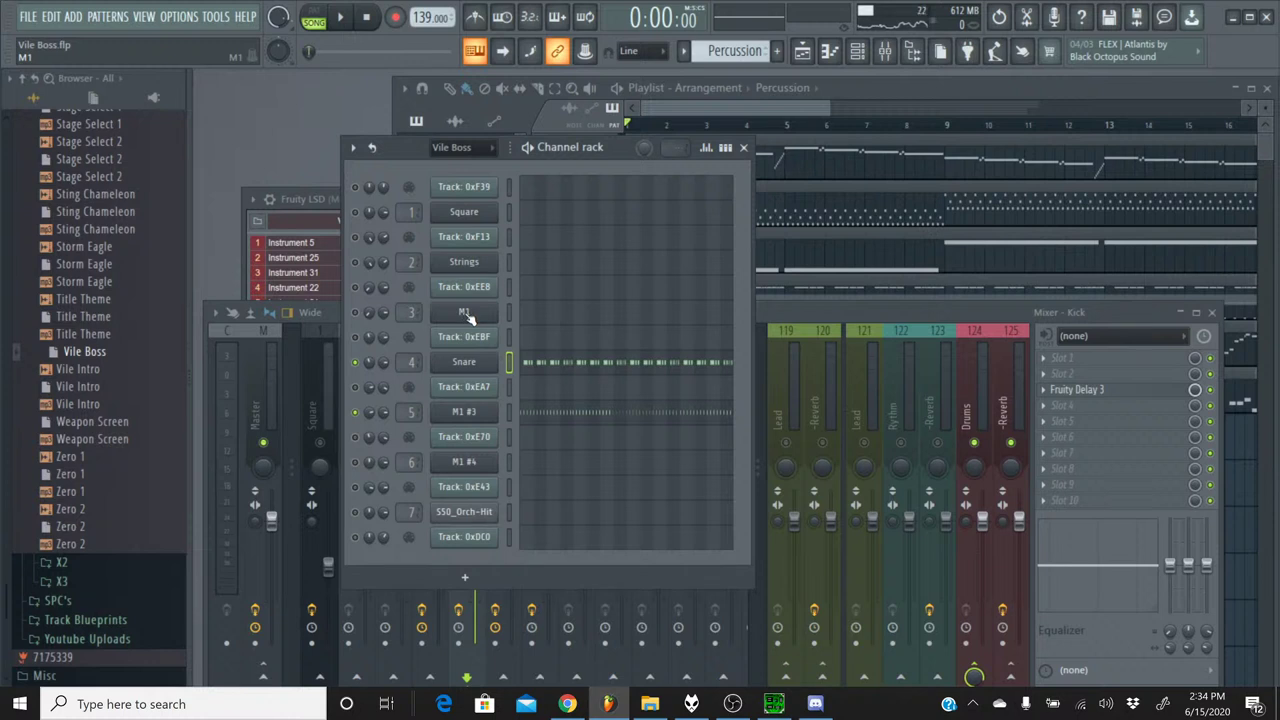
right_click(356, 363)
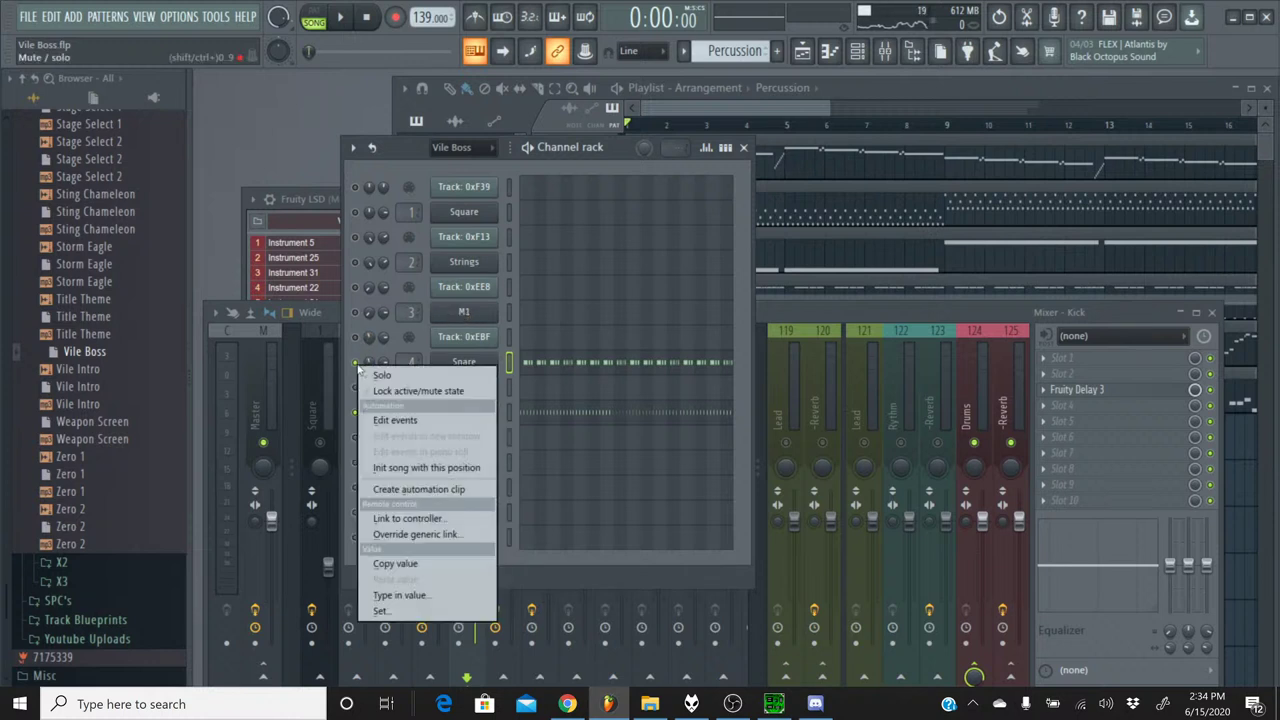
left_click(358, 368)
right_click(358, 366)
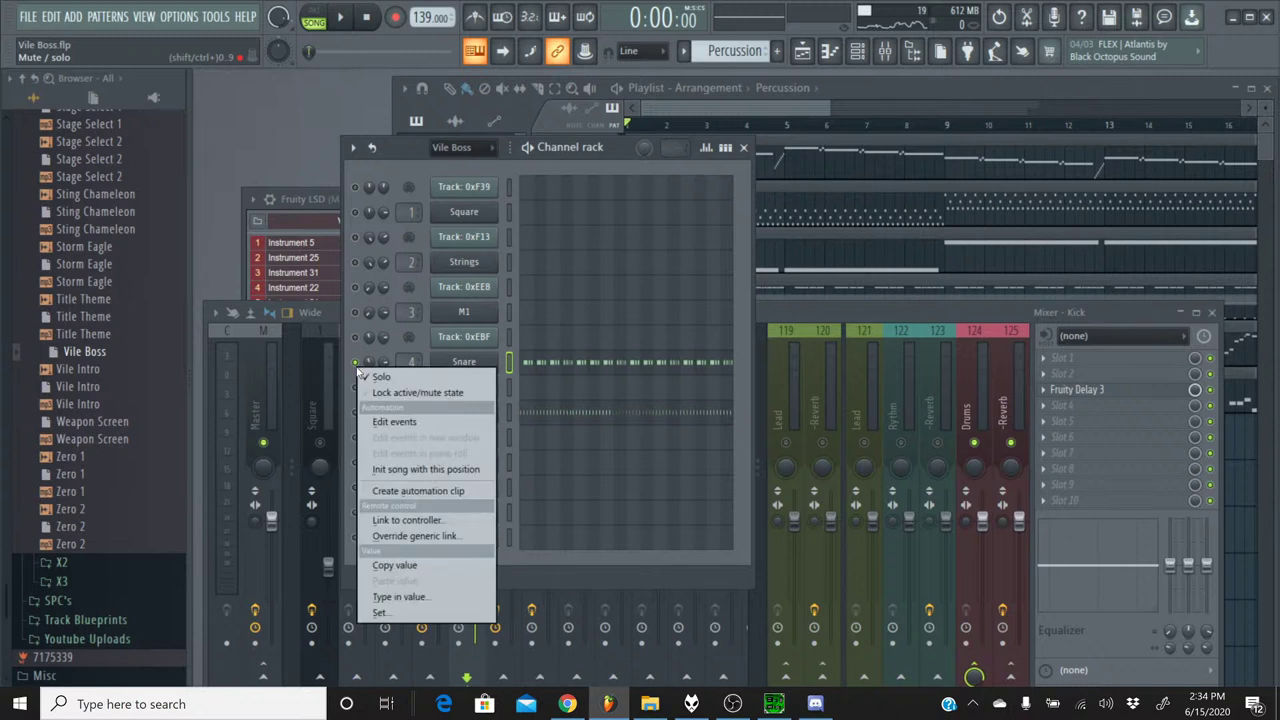
left_click(362, 374)
key("space")
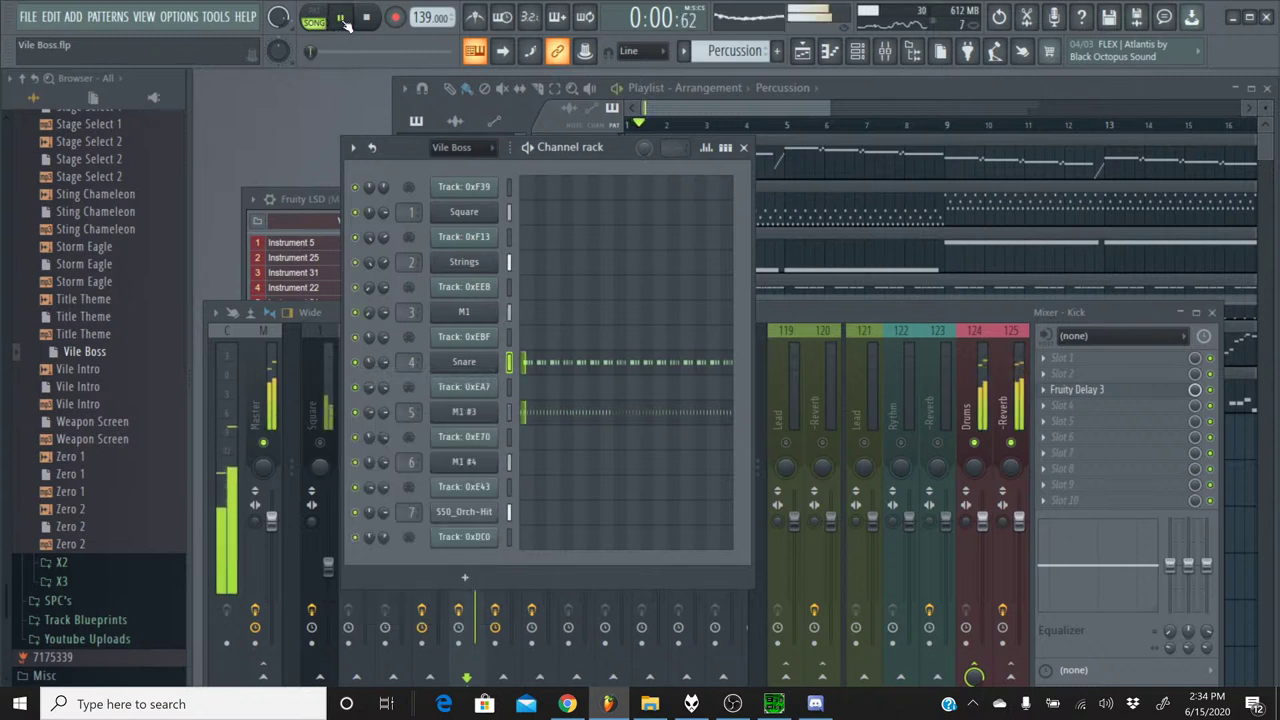
left_click(792, 337)
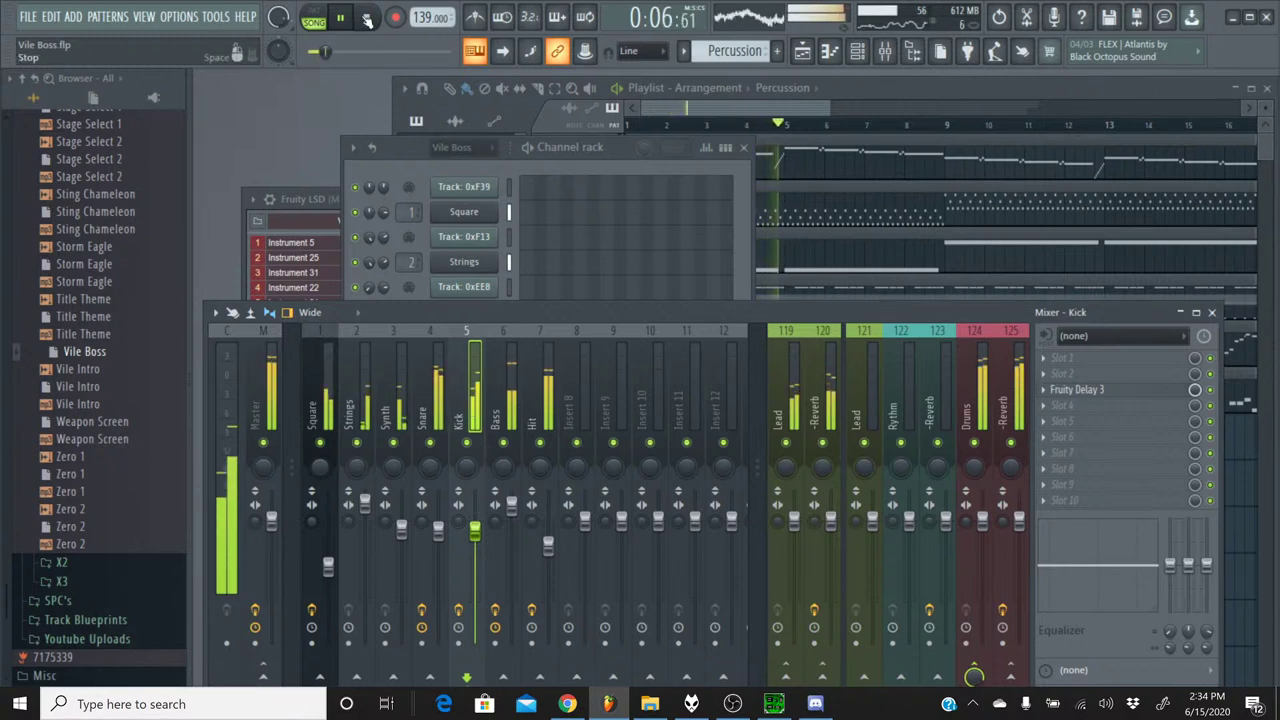
key("space")
- Switch to SPCTool, play the Sigma Boss Battle SPC for reference, stop it and minimize the window
left_click(773, 703)
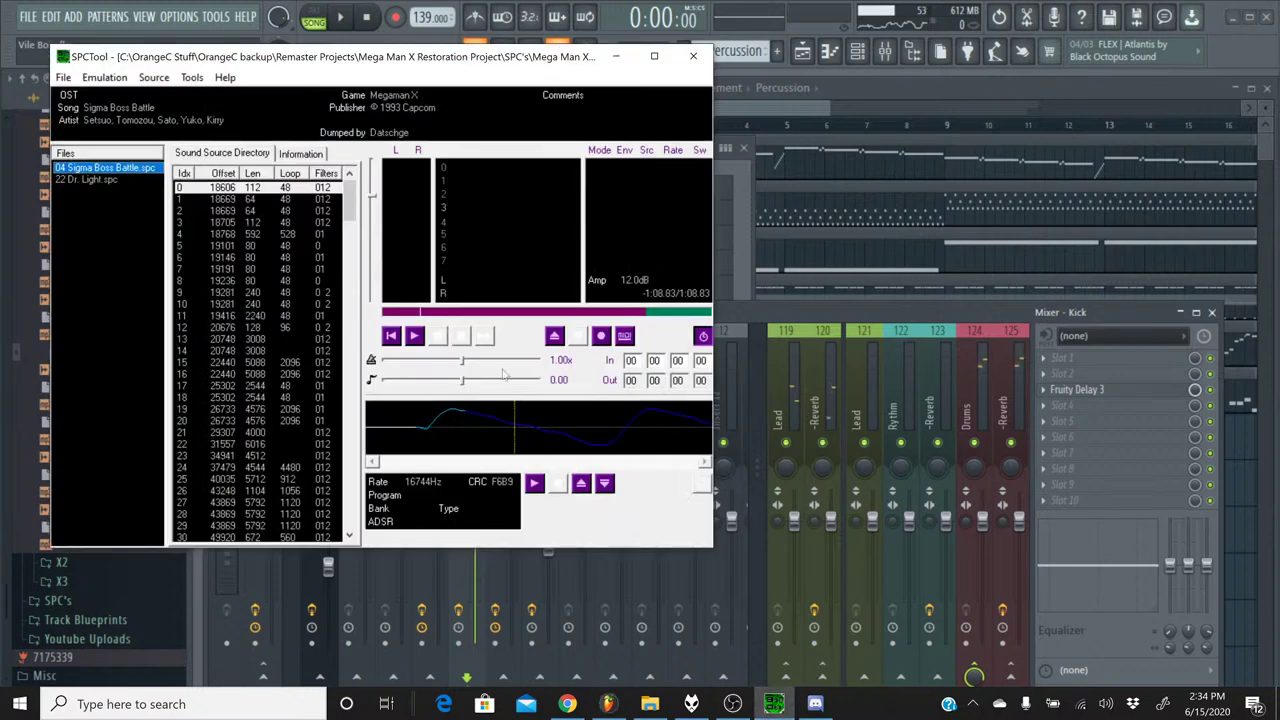
left_click(420, 337)
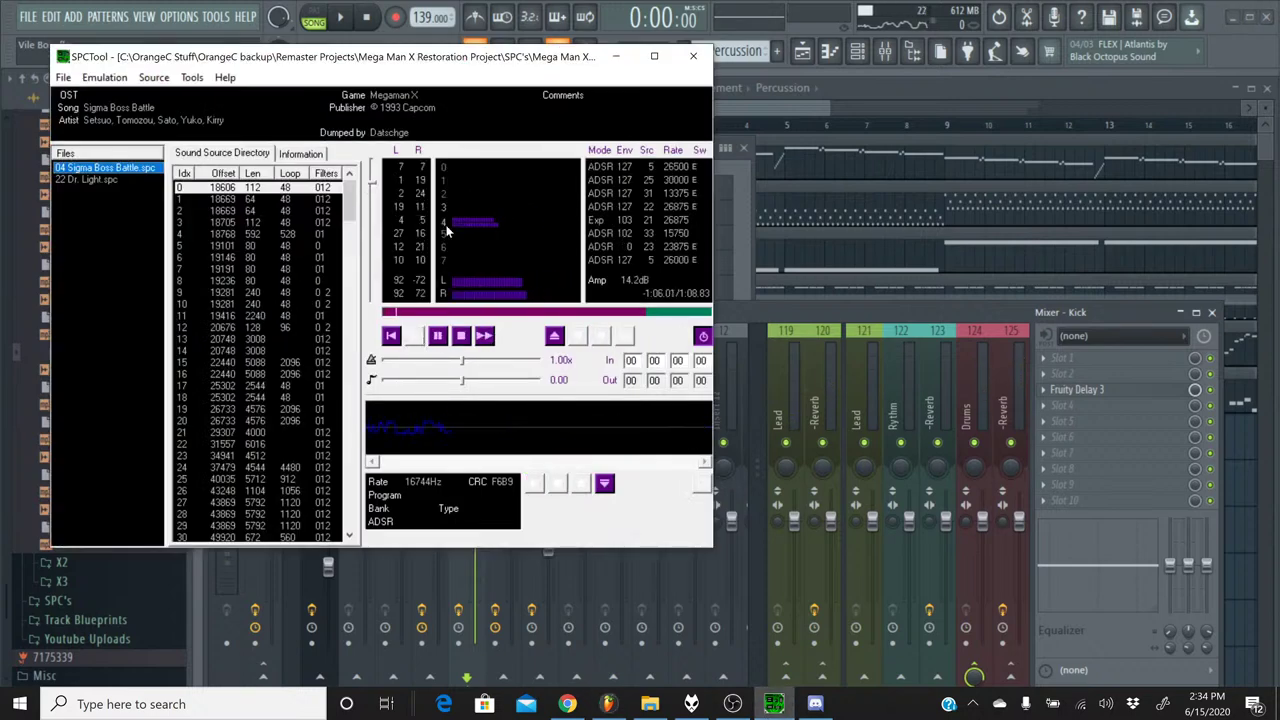
left_click(460, 337)
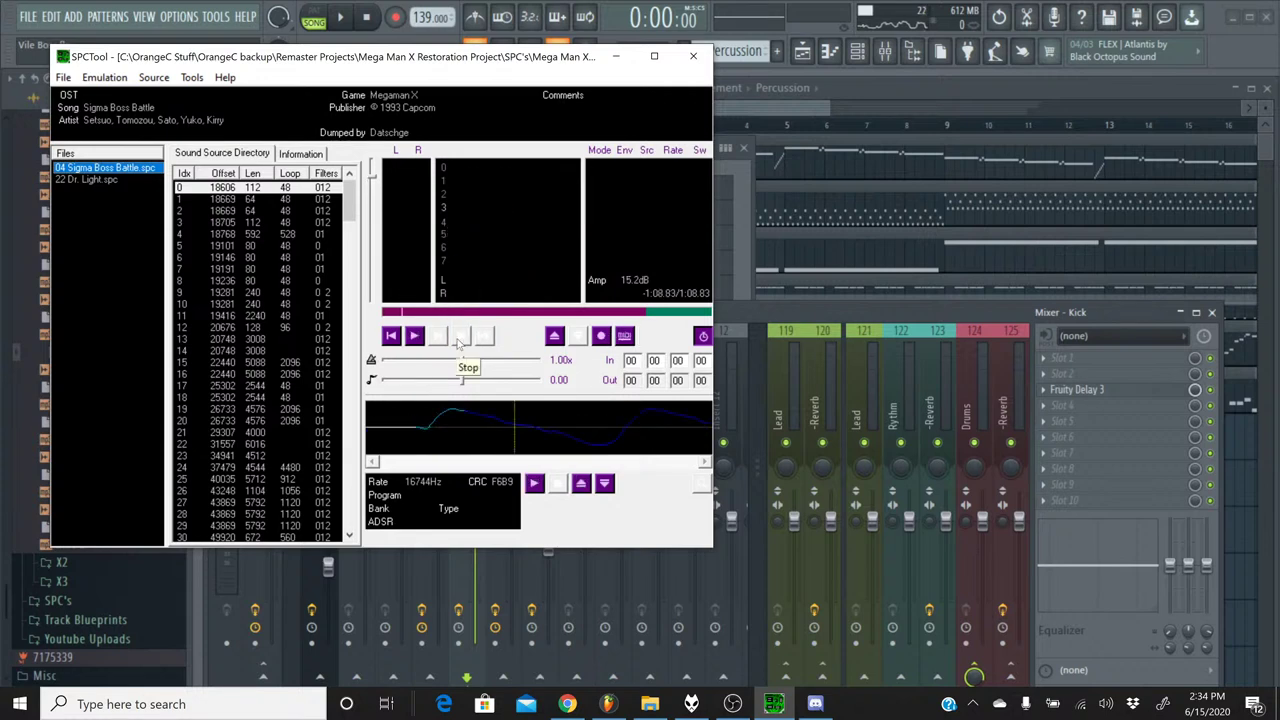
left_click(616, 57)
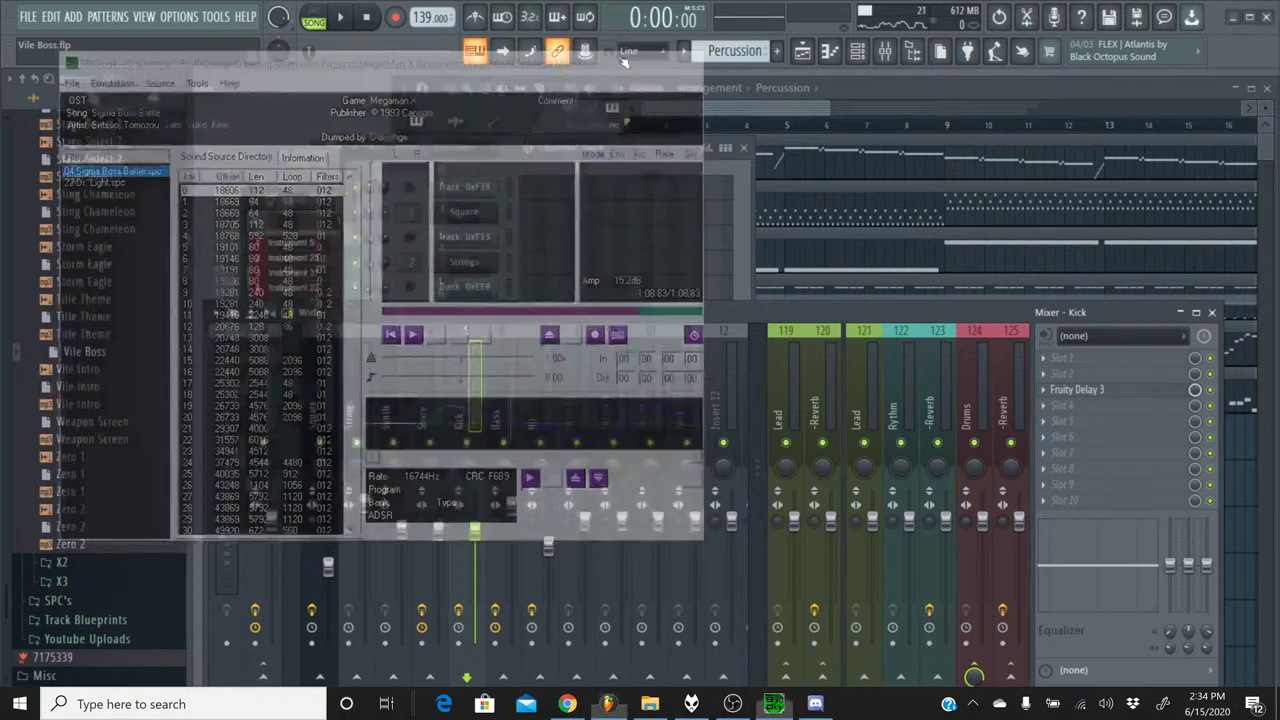
- Play the Vile Boss song from the start and solo the Hit mixer track to compare it with the full mix
key("space")
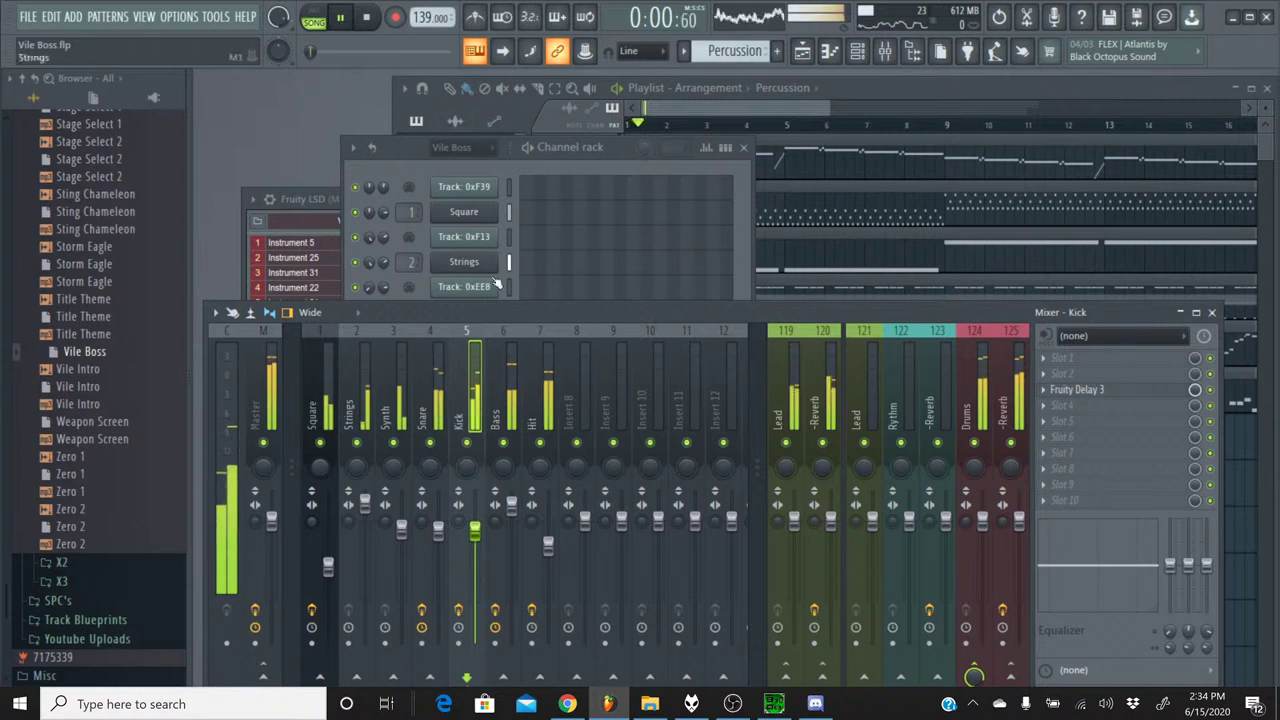
right_click(540, 443)
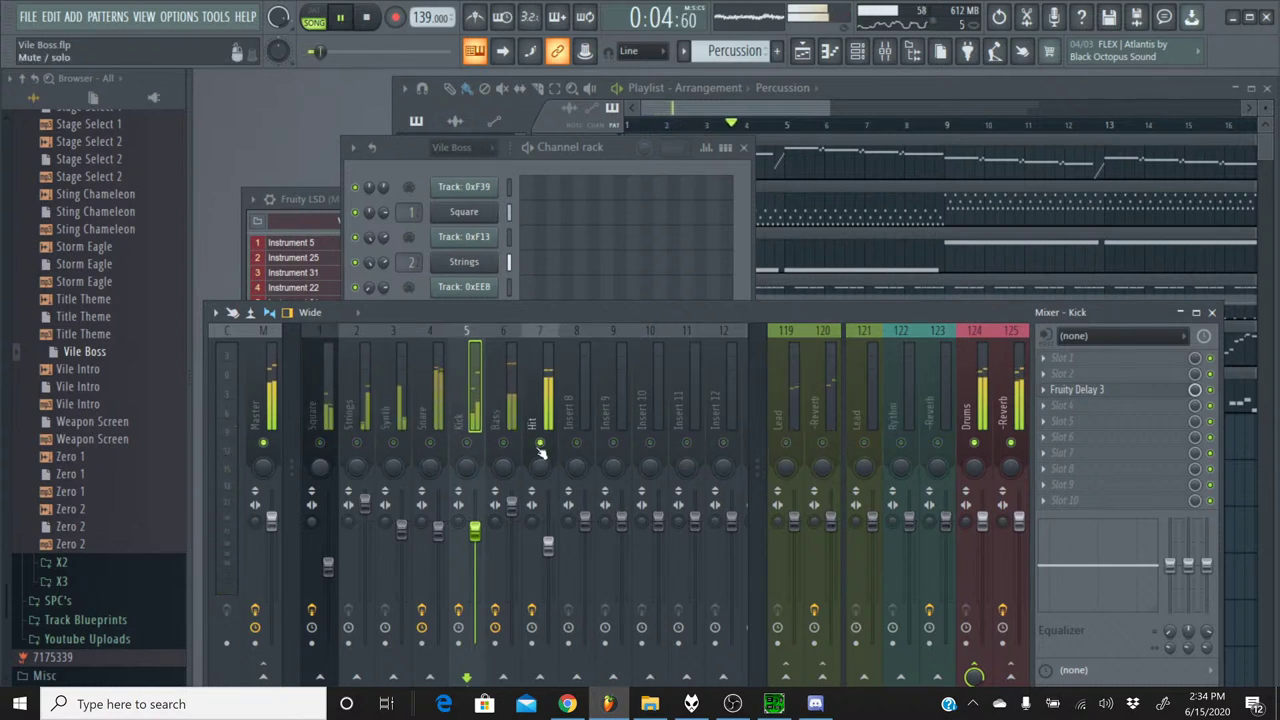
right_click(539, 446)
right_click(540, 444)
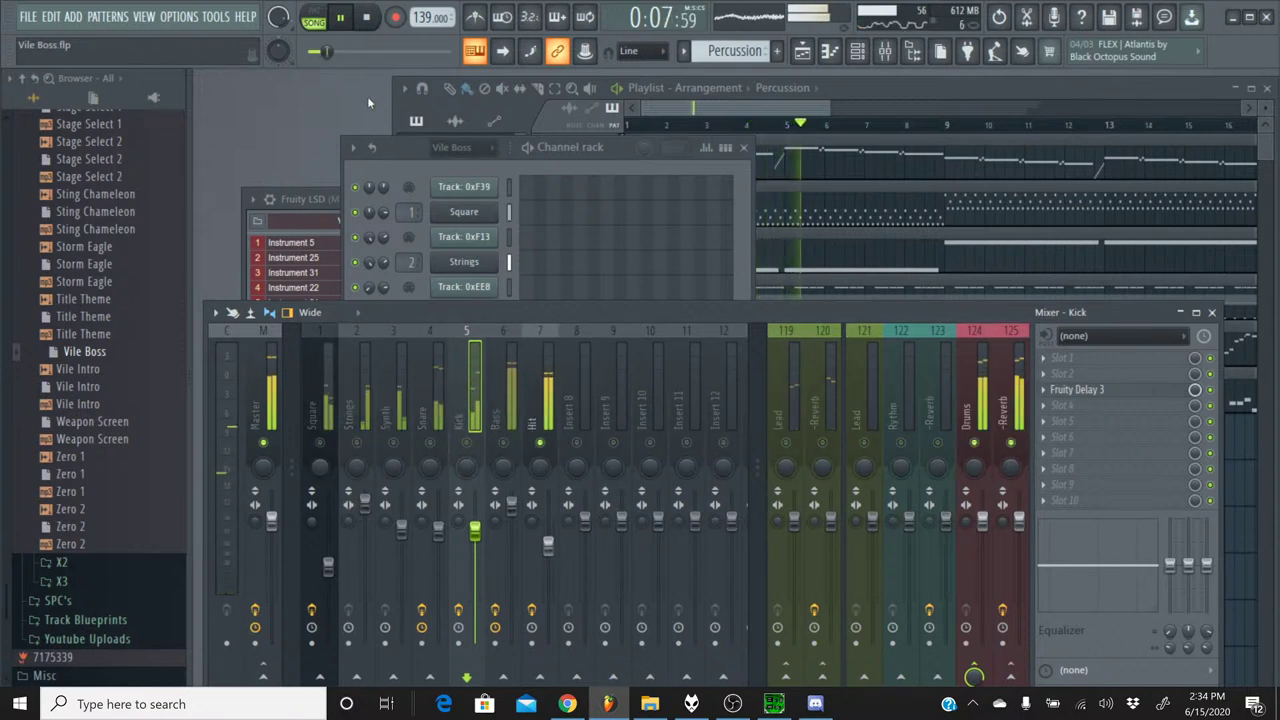
left_click(367, 20)
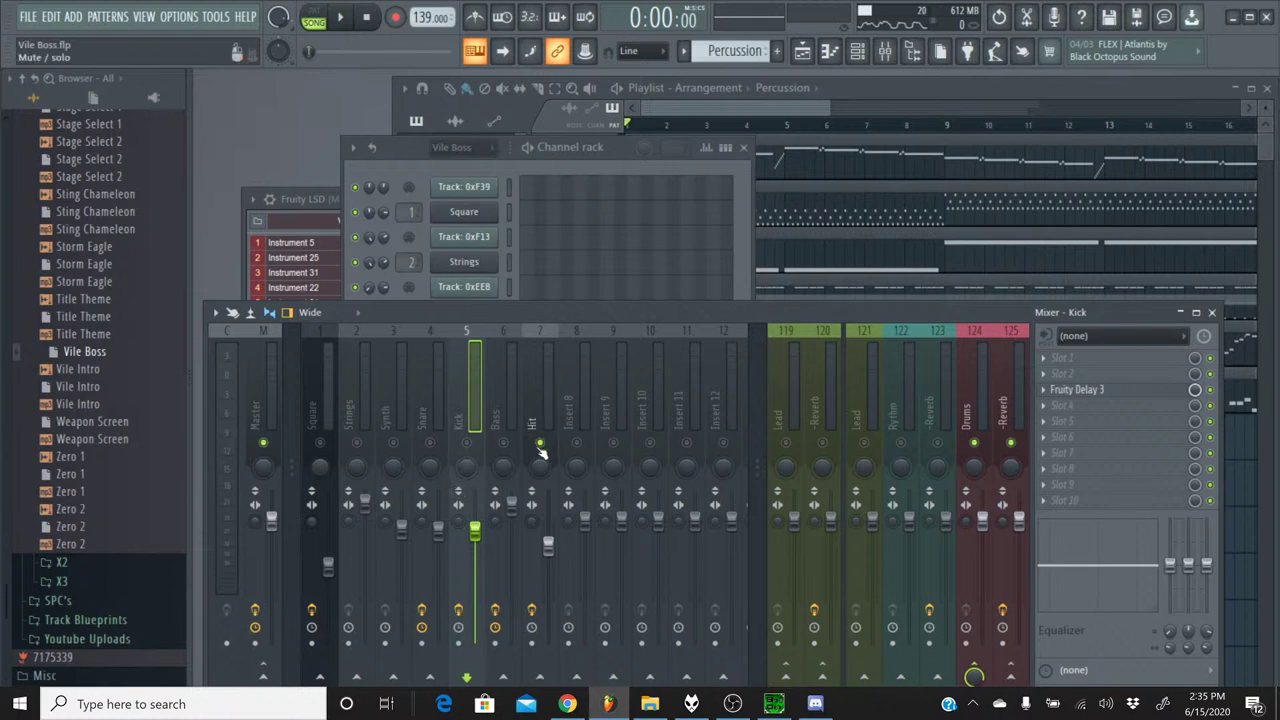
left_click(341, 18)
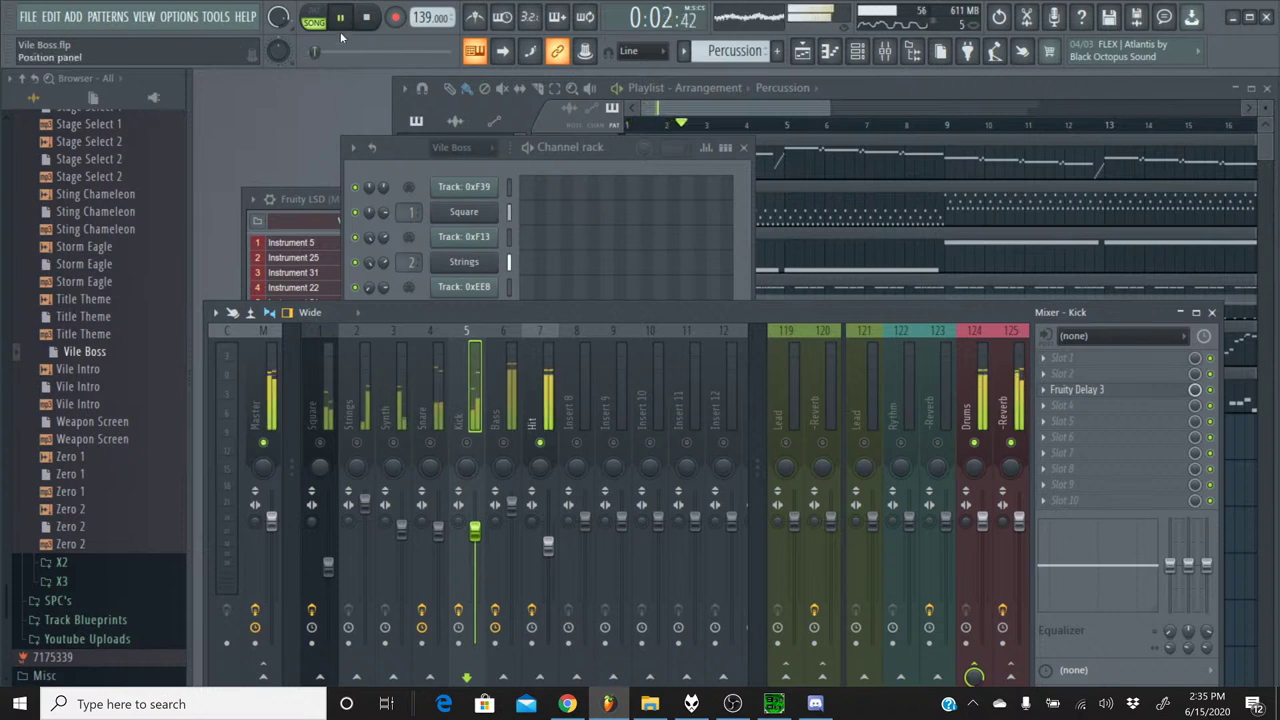
left_click(367, 18)
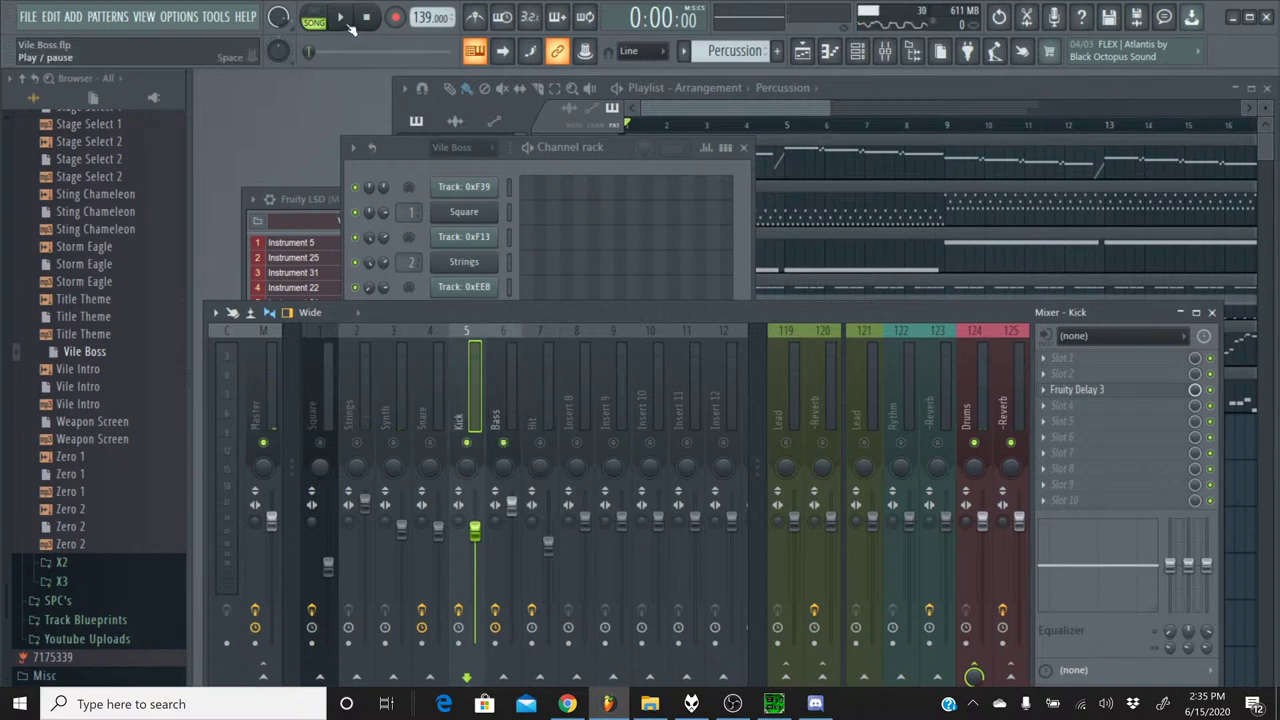
- Play the isolated Kick mixer track and set its Fruity Delay 3 wet output to about 48%
left_click(346, 20)
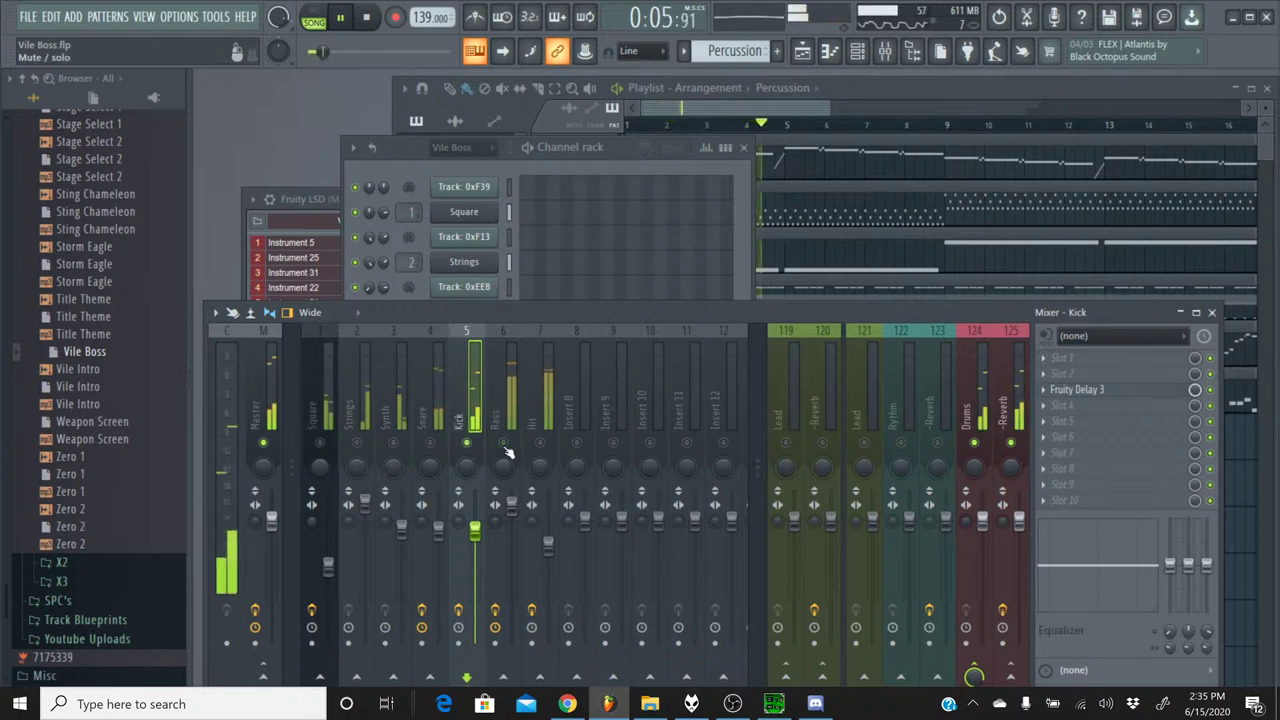
left_click(1128, 394)
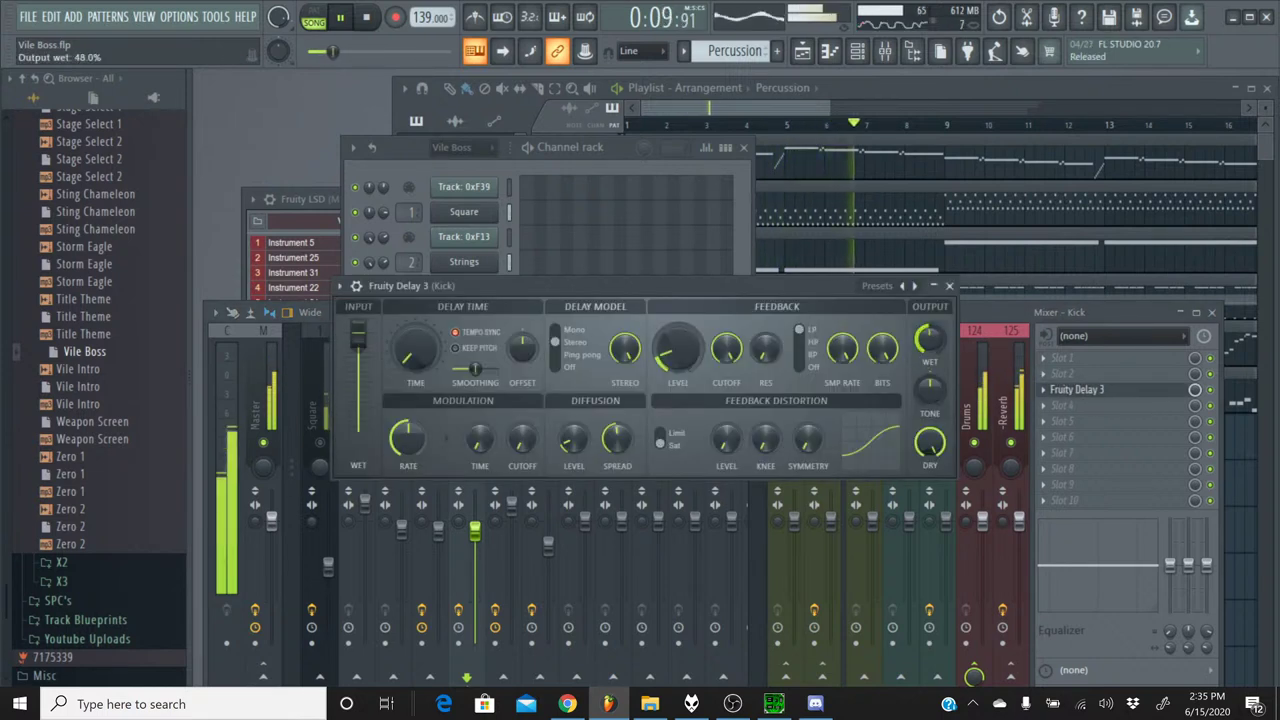
left_click(949, 285)
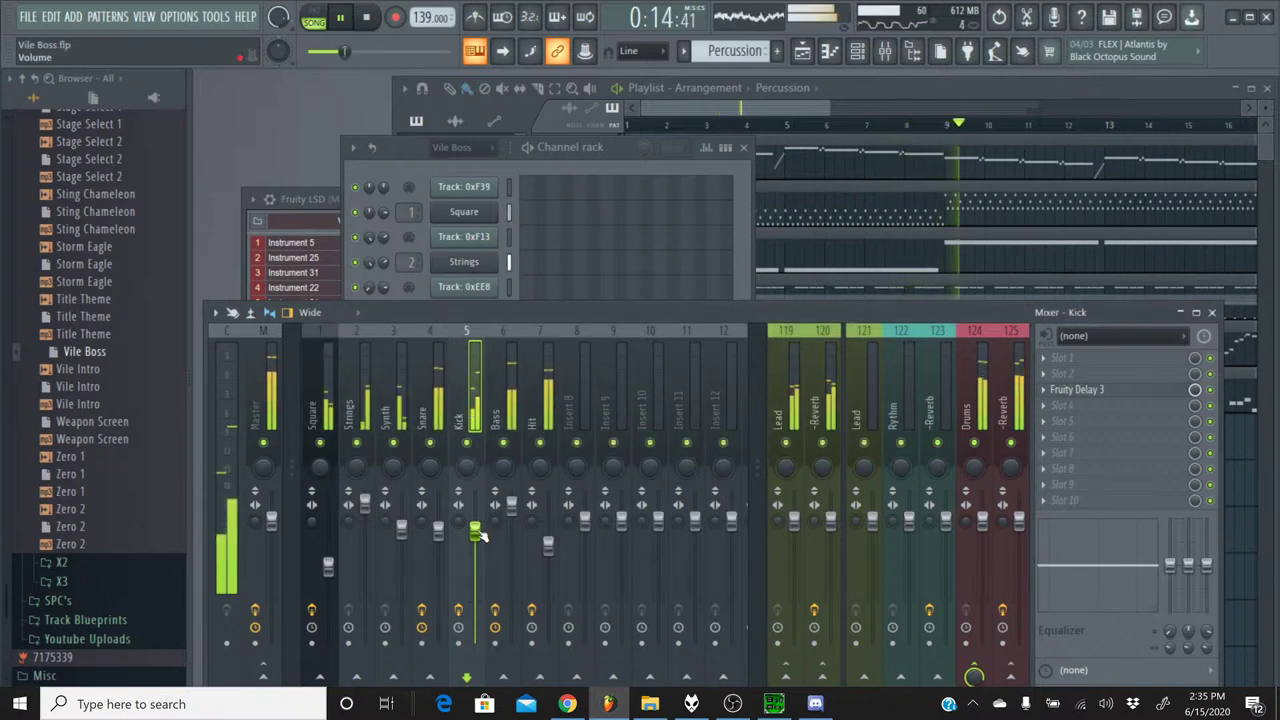
- Solo the Bass mixer track to hear it alone, and bring the rest of the mix back in
right_click(500, 444)
left_click(508, 432)
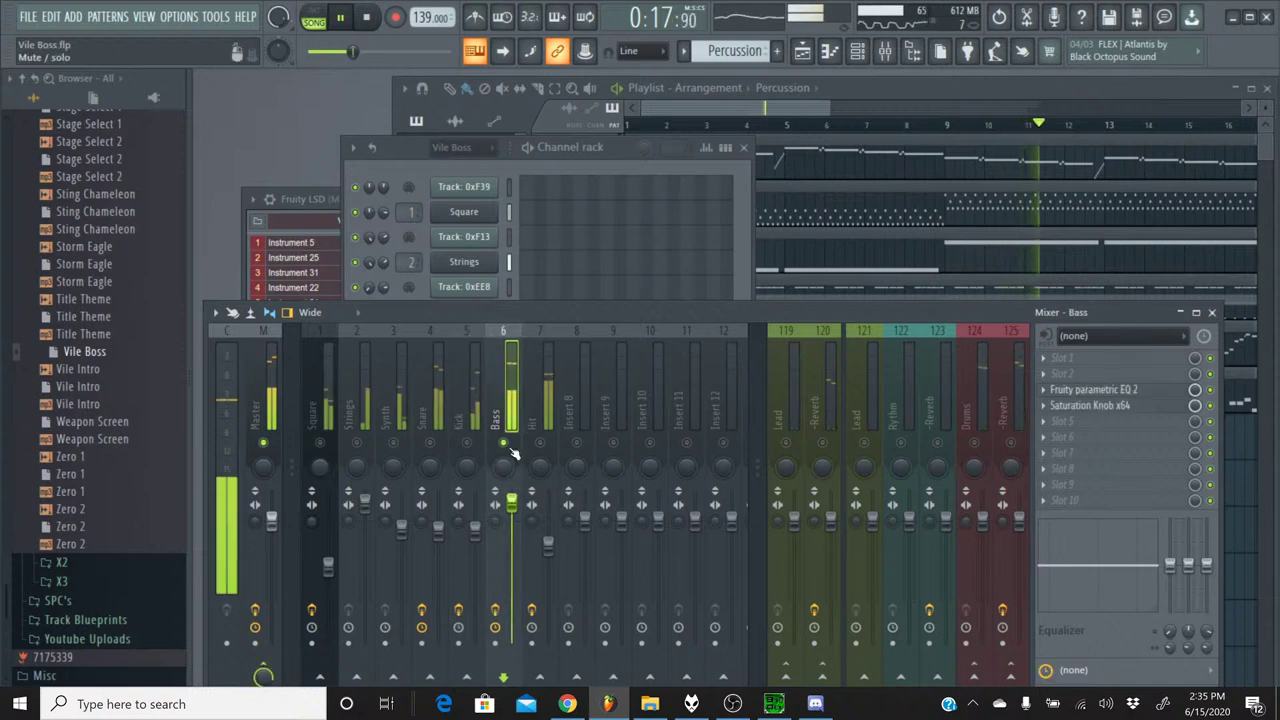
right_click(512, 443)
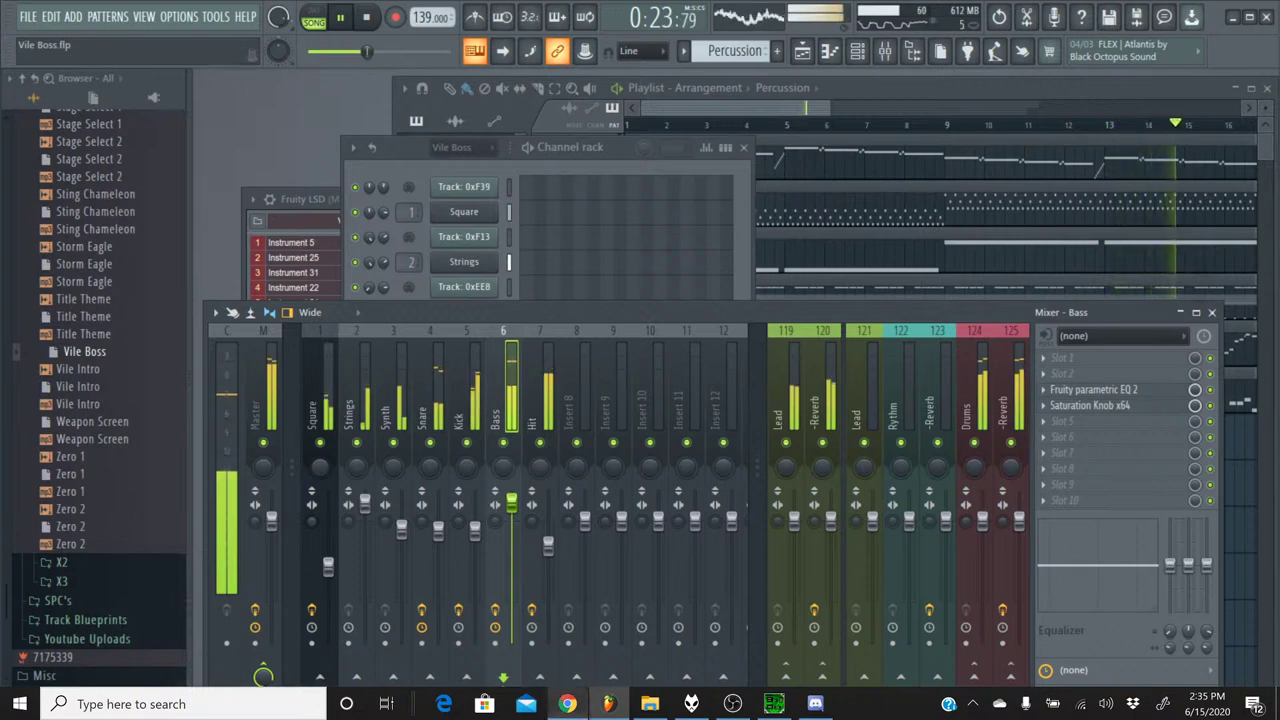
- Check the live chat in YouTube Studio, return to the FL Studio project and restart the song
left_click(567, 704)
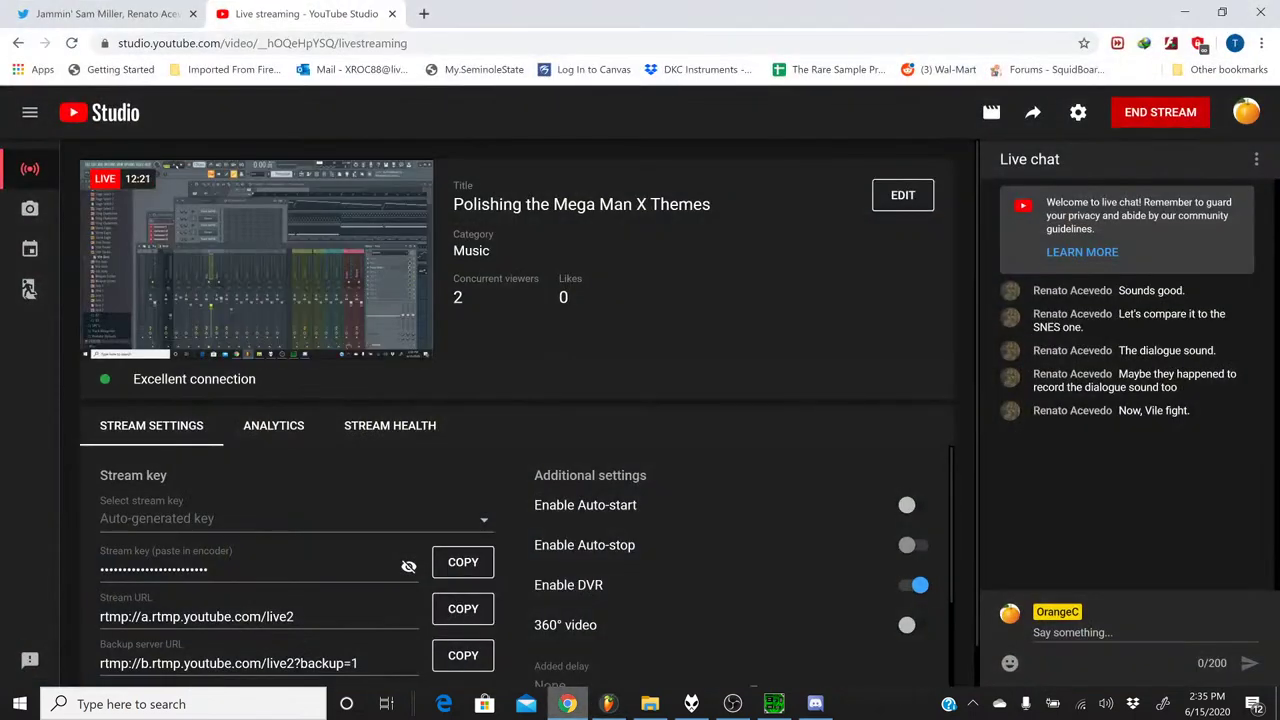
key("alt+Tab")
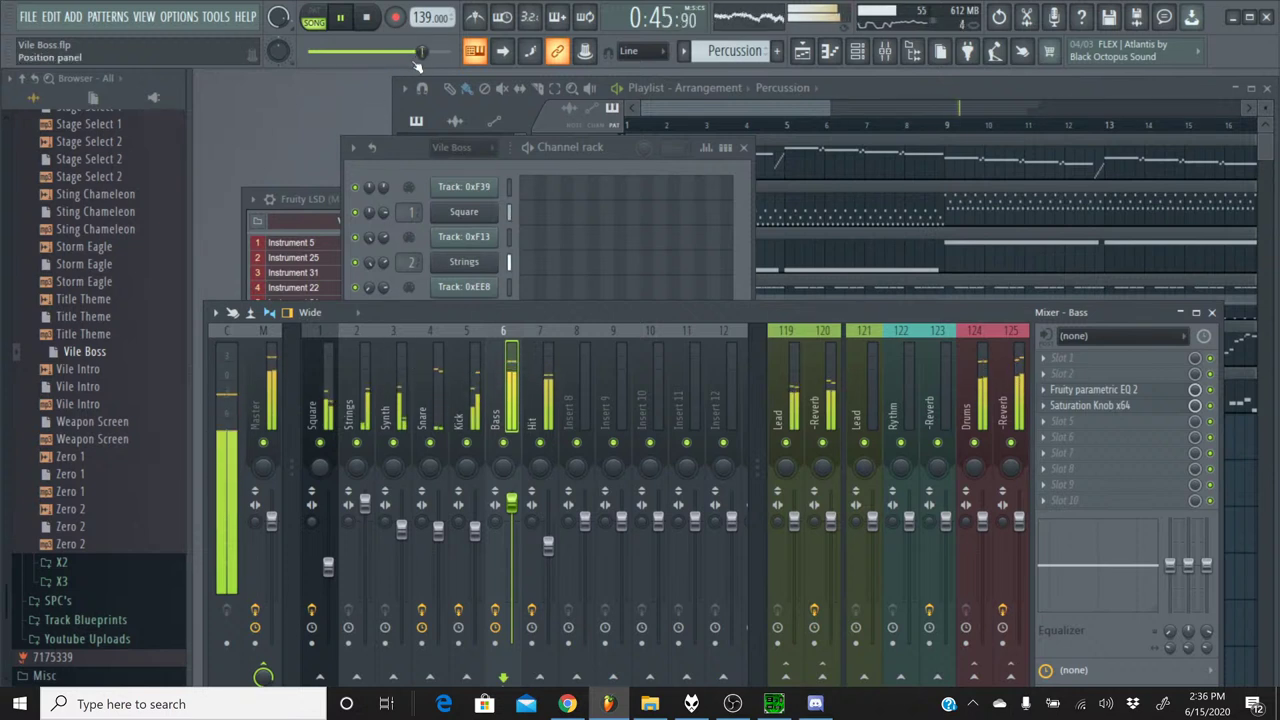
left_click_drag(420, 52, 311, 52)
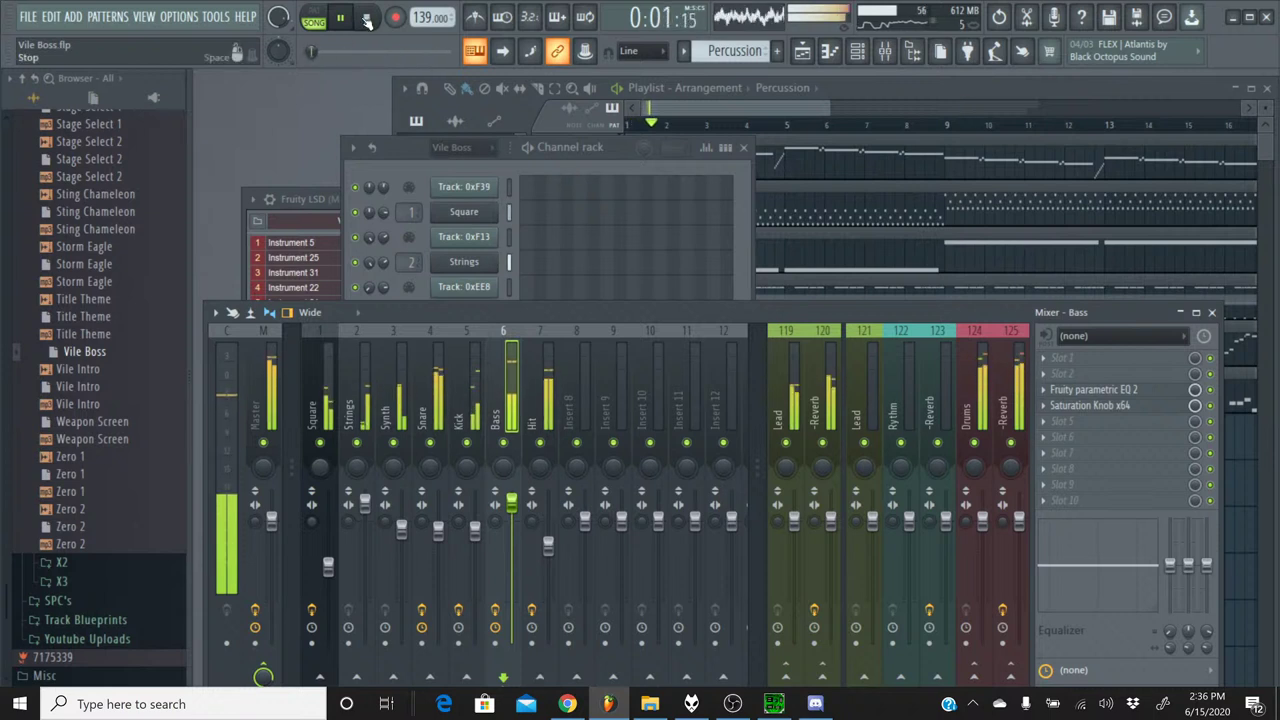
- Solo the Square mixer track, raise its volume to about 67%, and restore the full mix
right_click(320, 443)
left_click(320, 449)
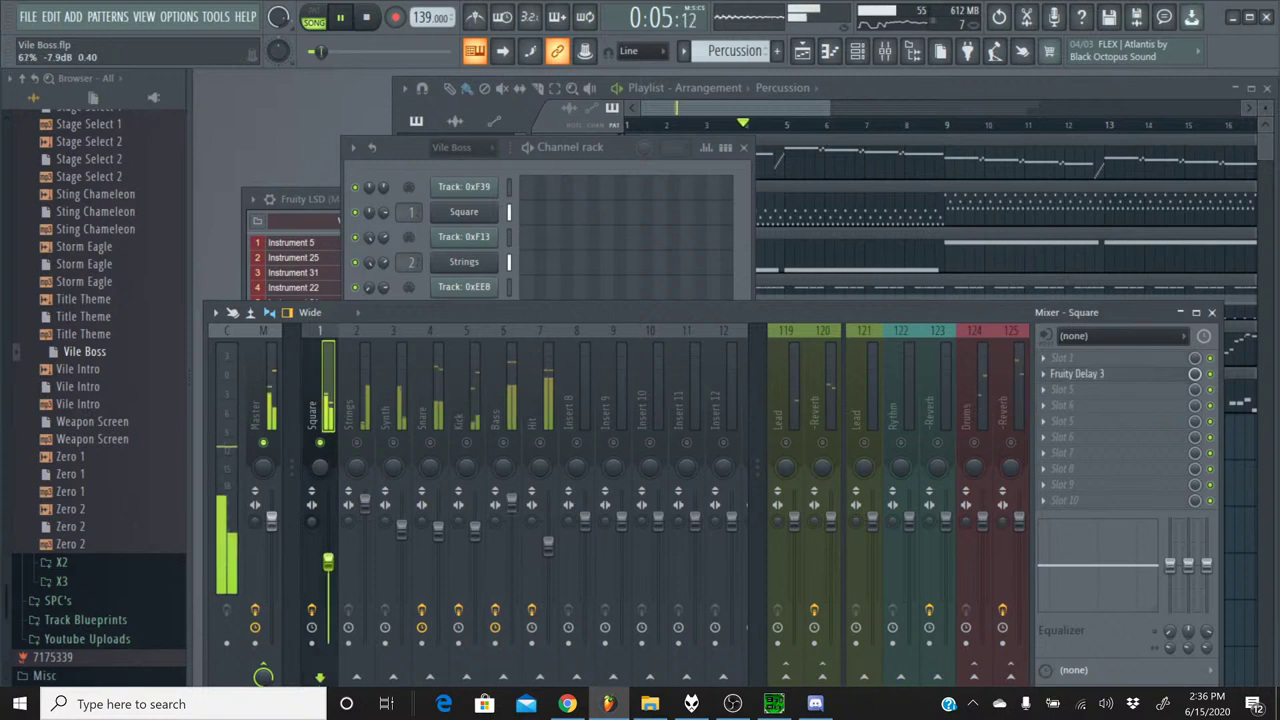
right_click(320, 447)
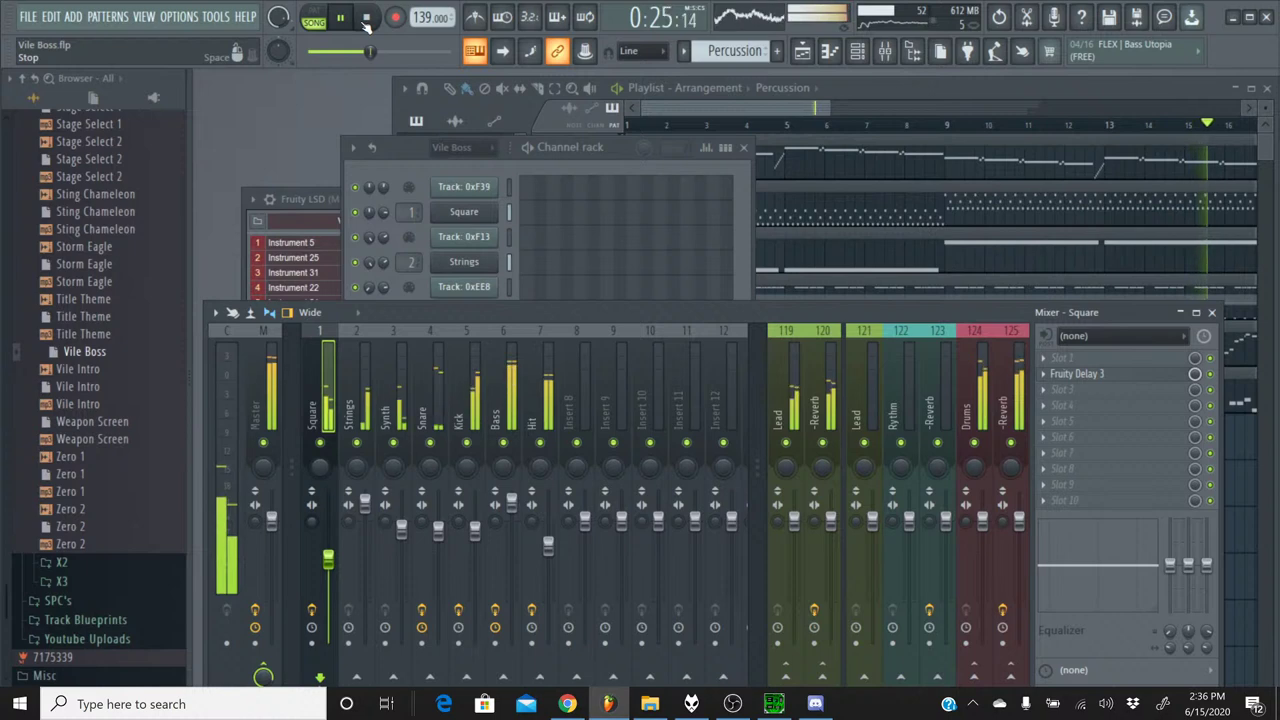
- Play the closing bars of the song in the playlist to hear how it ends, and stop playback
left_click(945, 112)
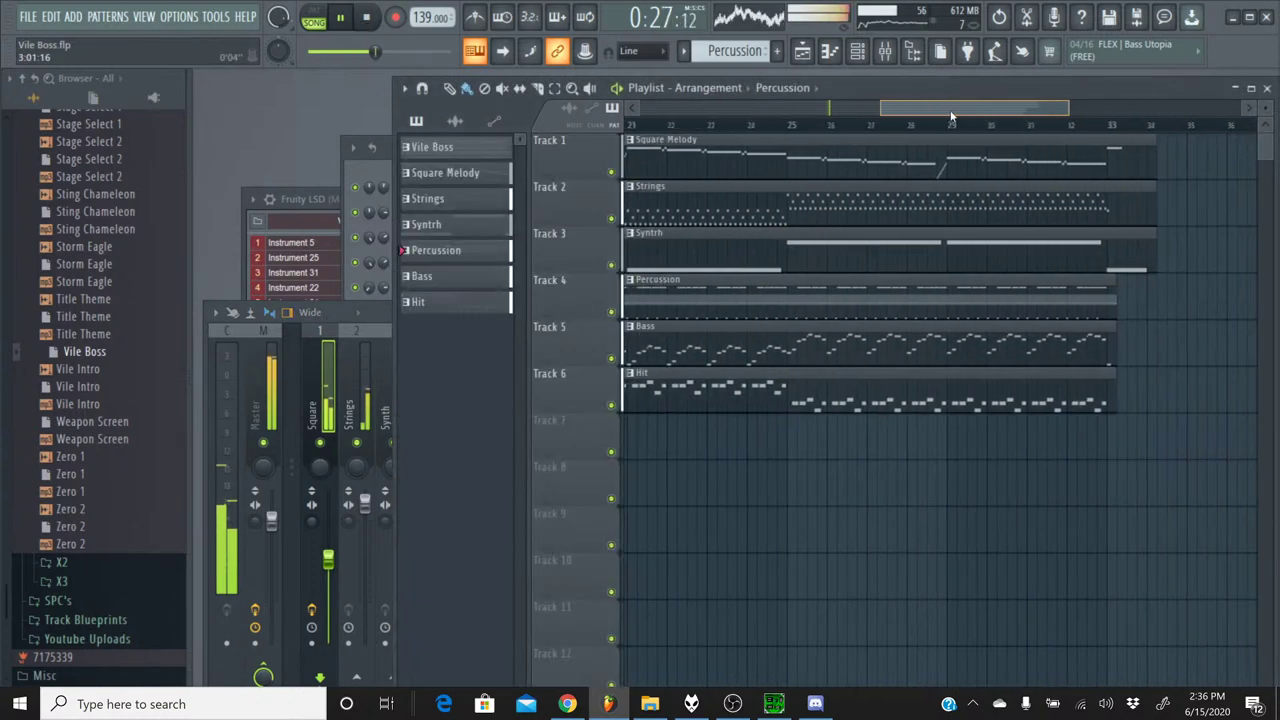
mouse_move(951, 117)
left_mouse_down()
mouse_move(1018, 110)
mouse_move(966, 121)
left_mouse_up()
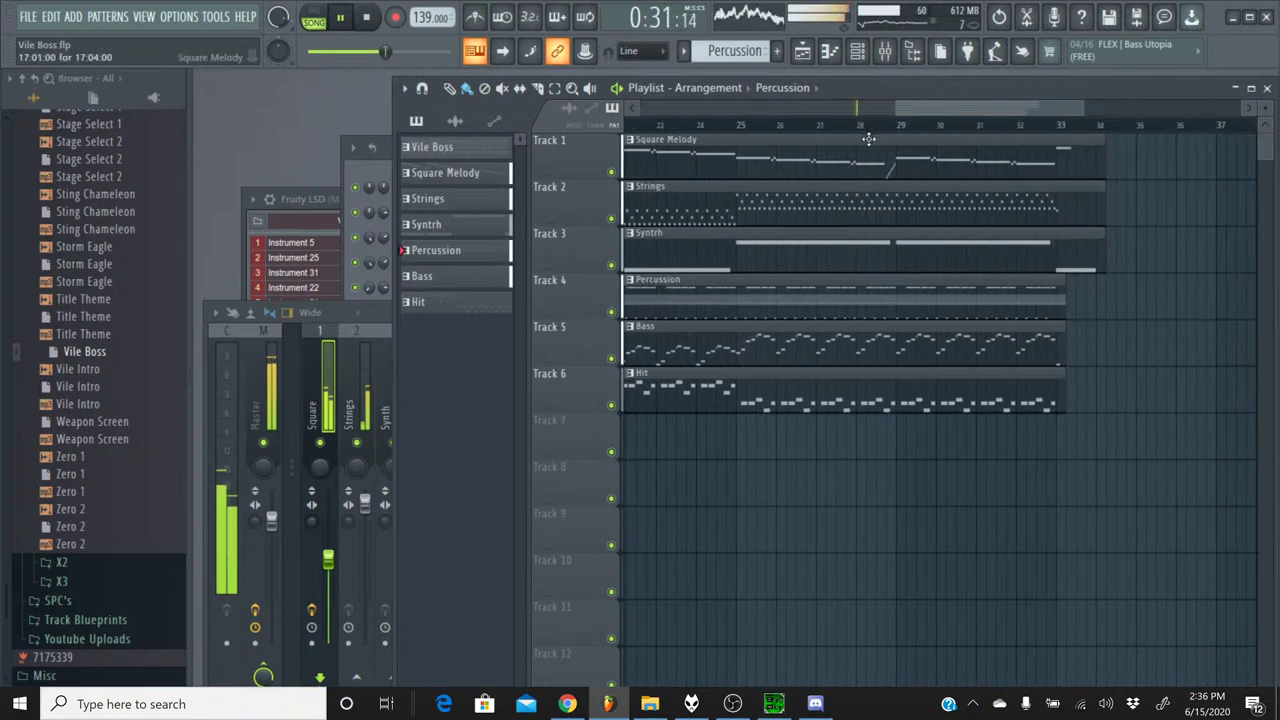
left_click(903, 124)
scroll(958, 107, "right", 2)
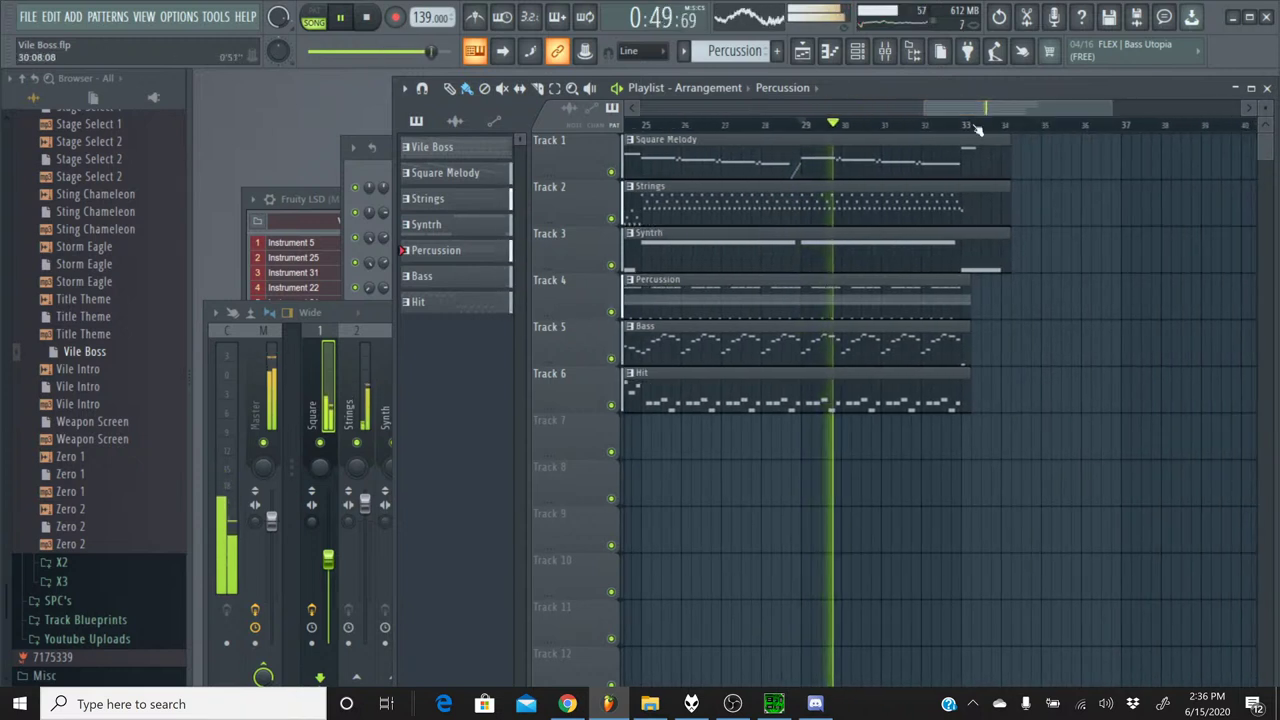
left_click(957, 125)
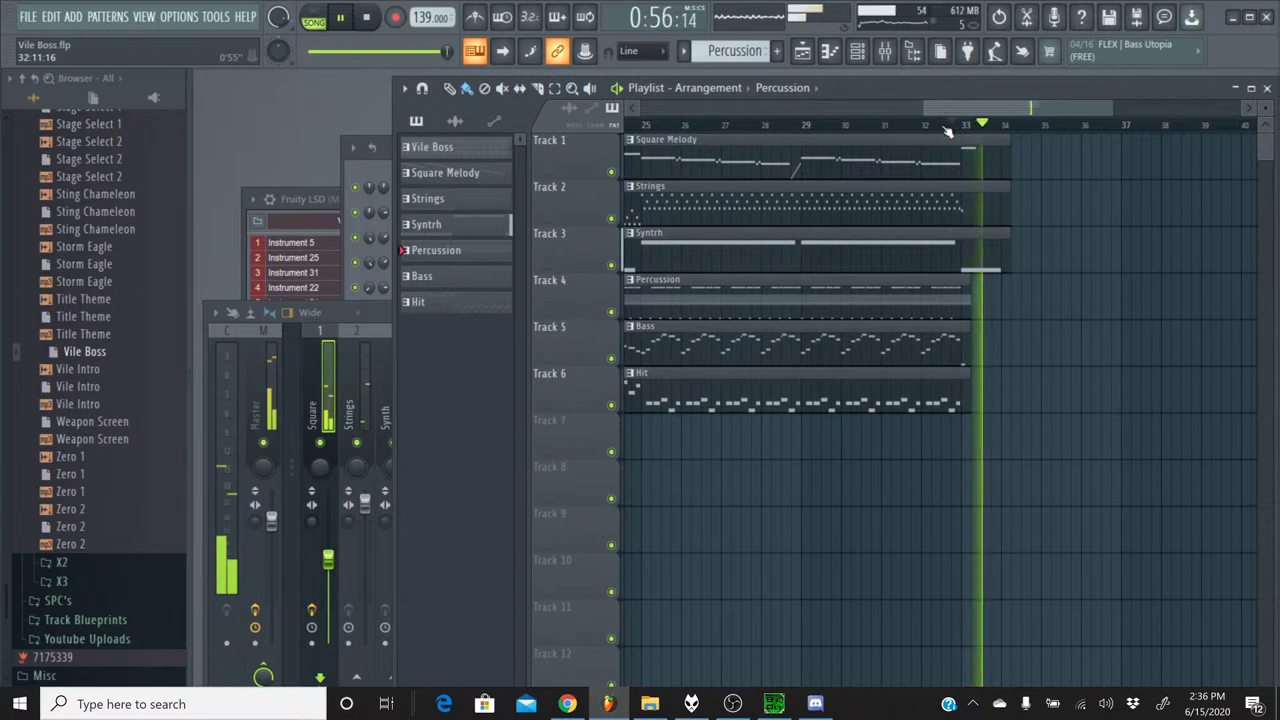
left_click(377, 27)
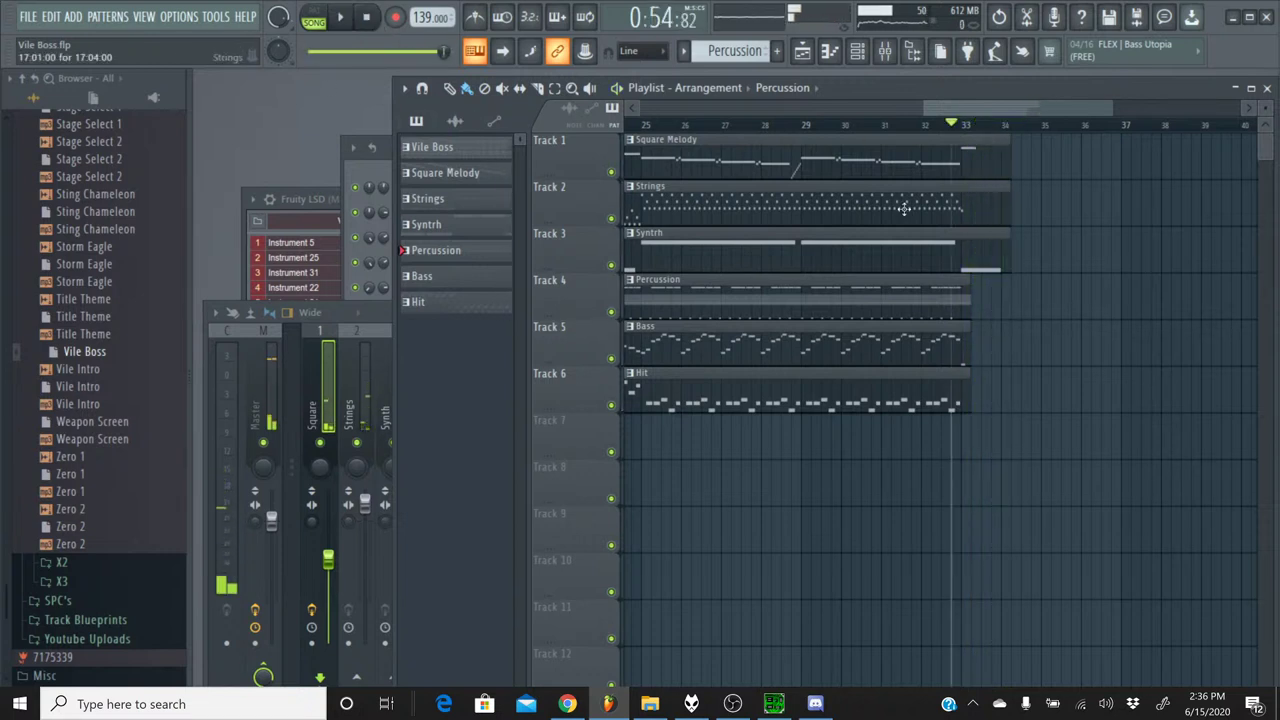
- Extend the Square Melody, Strings and Synth clips on Tracks 1 to 3 to a length of 19 bars, and play the ending again
left_click(1037, 267)
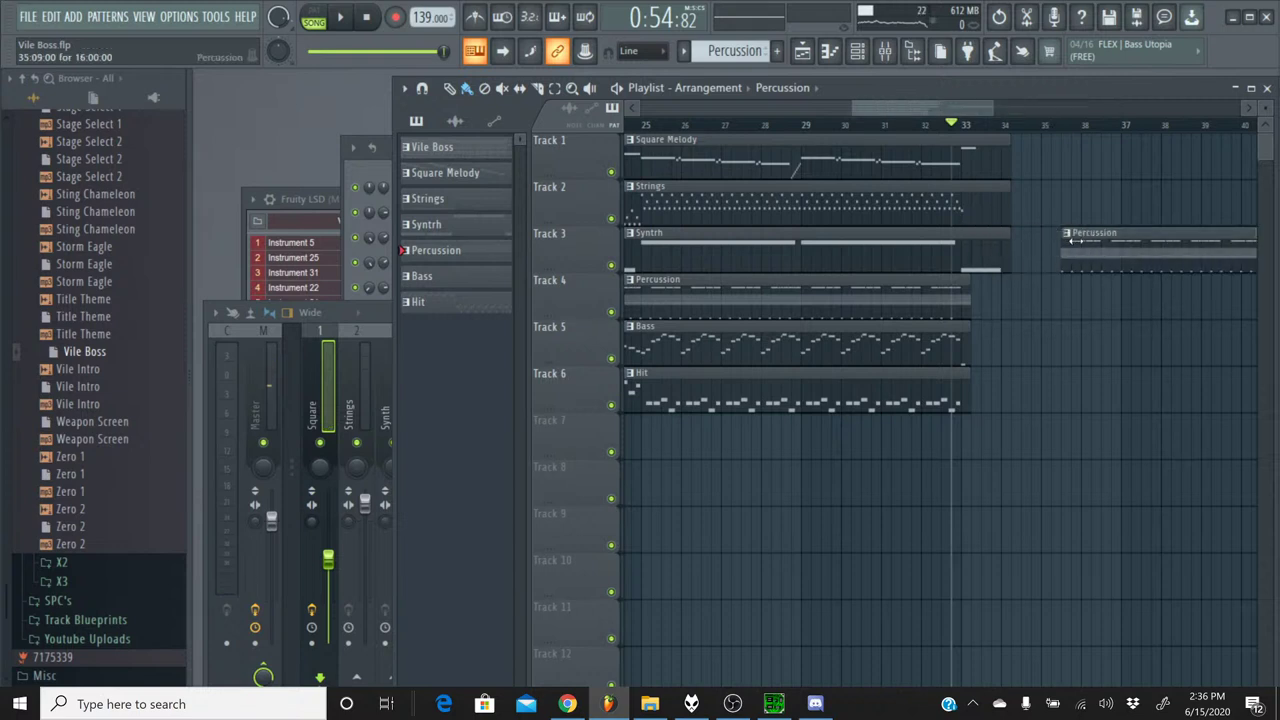
right_click(1060, 230)
left_click_drag(1056, 273, 945, 145)
left_click_drag(1013, 173, 1072, 179)
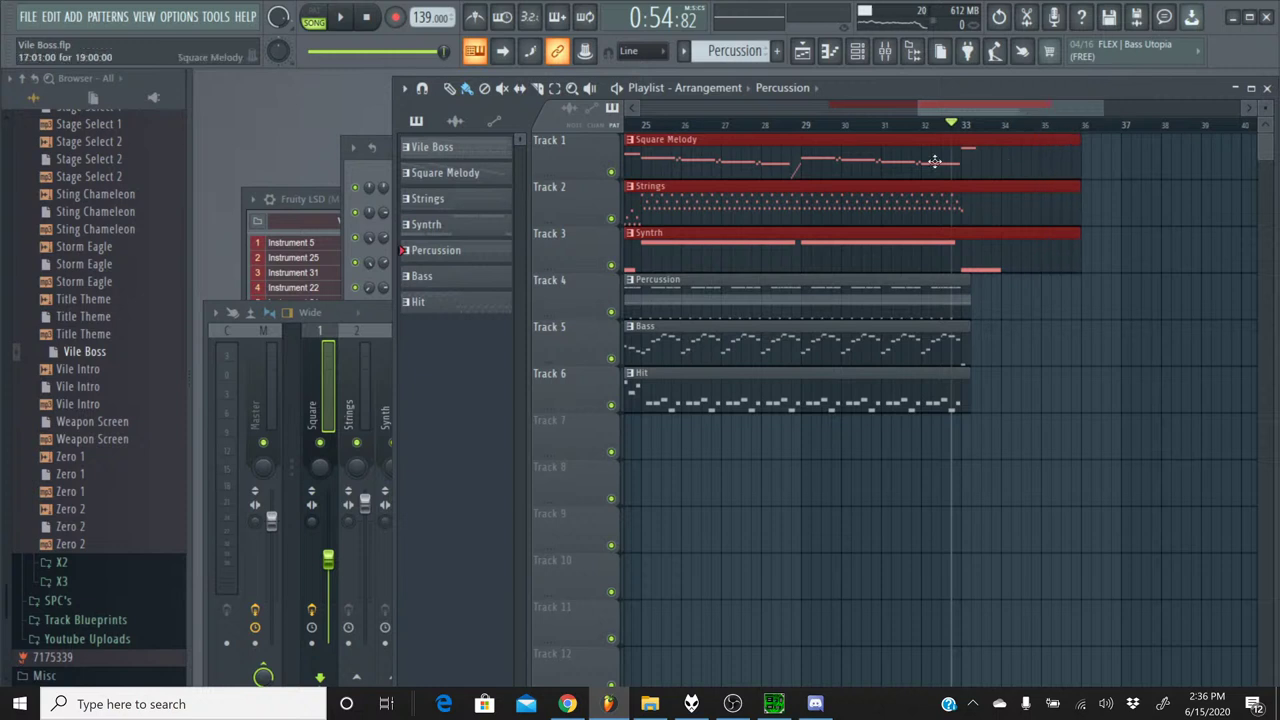
key("space")
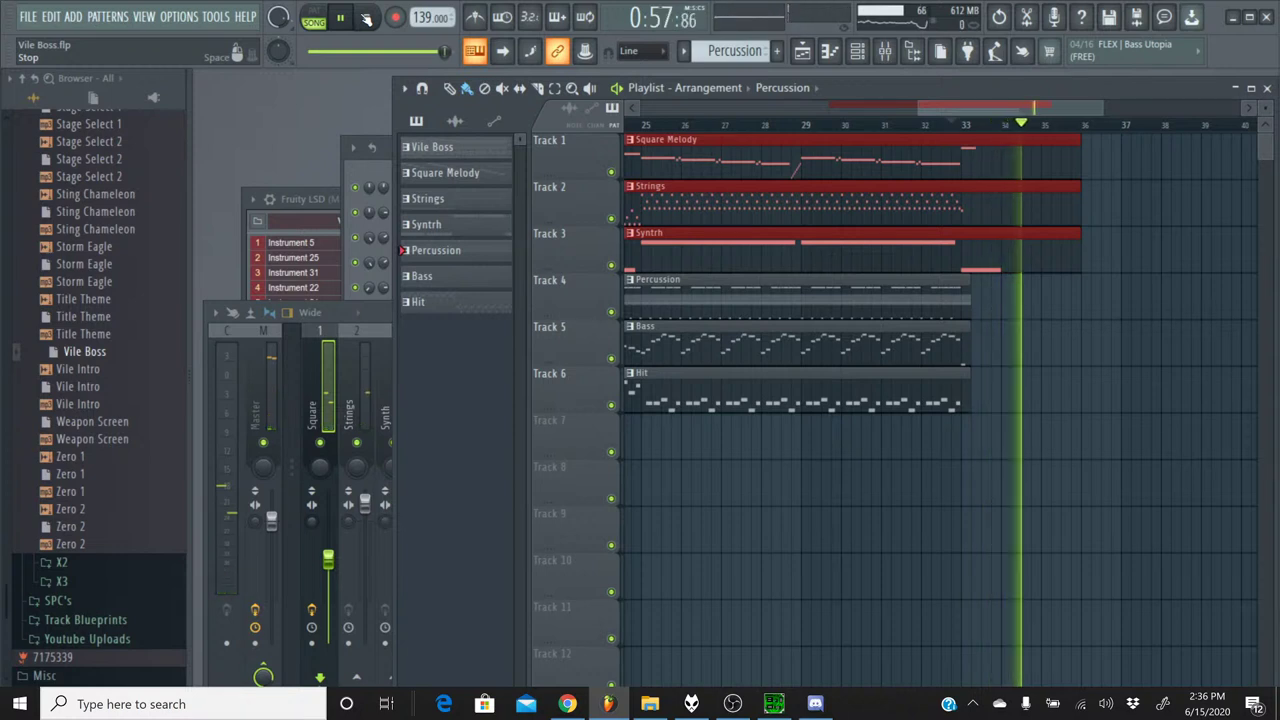
left_click(364, 18)
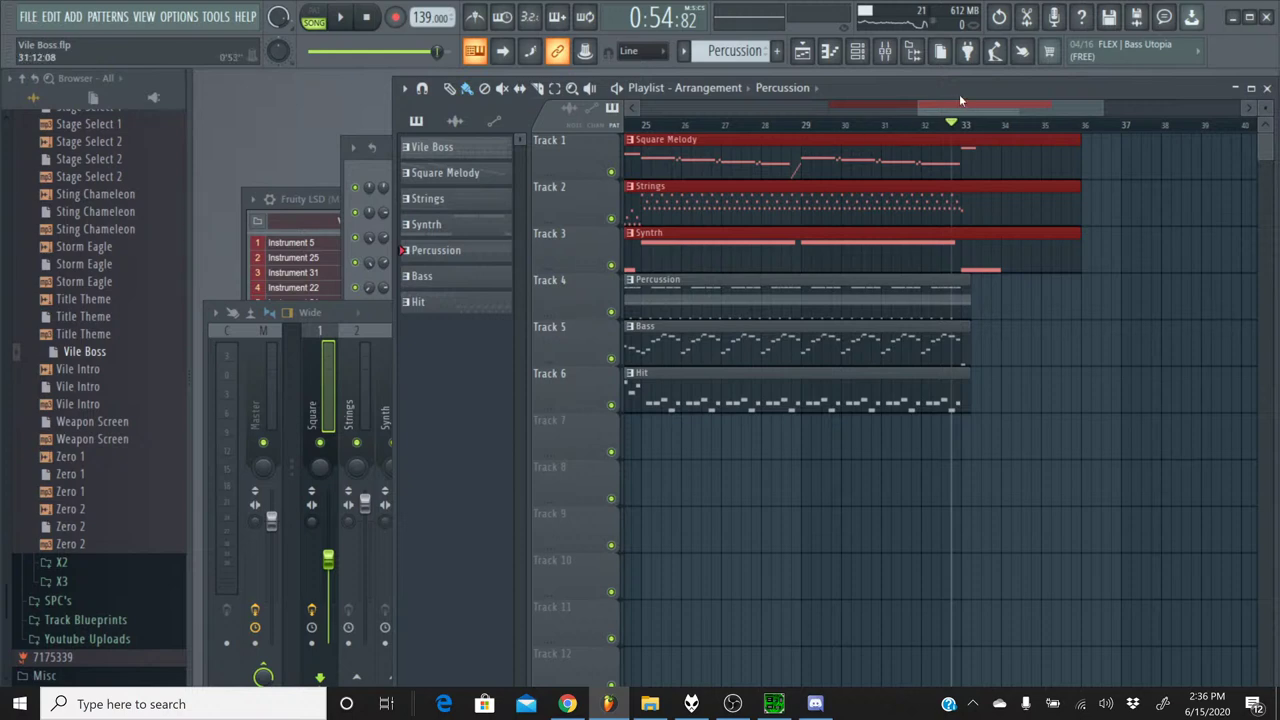
- Bring up the channel rack, check the live chat in YouTube Studio twice, and return to the FL Studio project
left_click(858, 52)
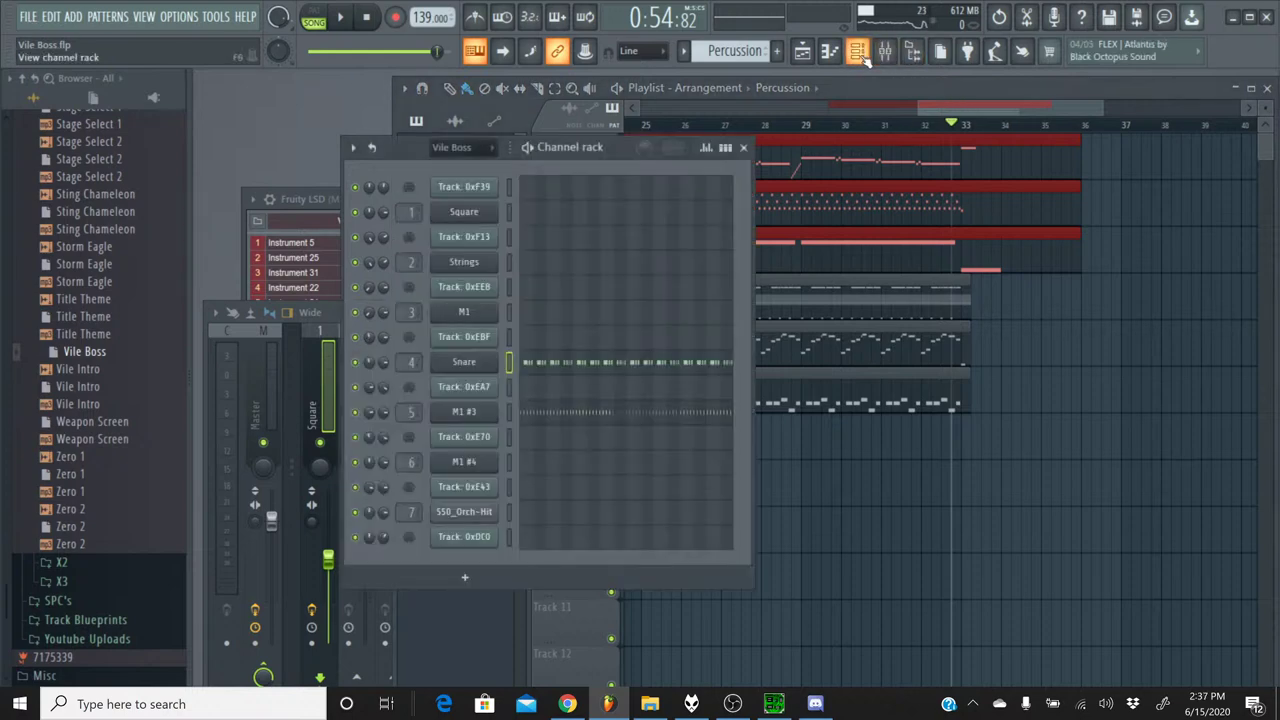
left_click(567, 704)
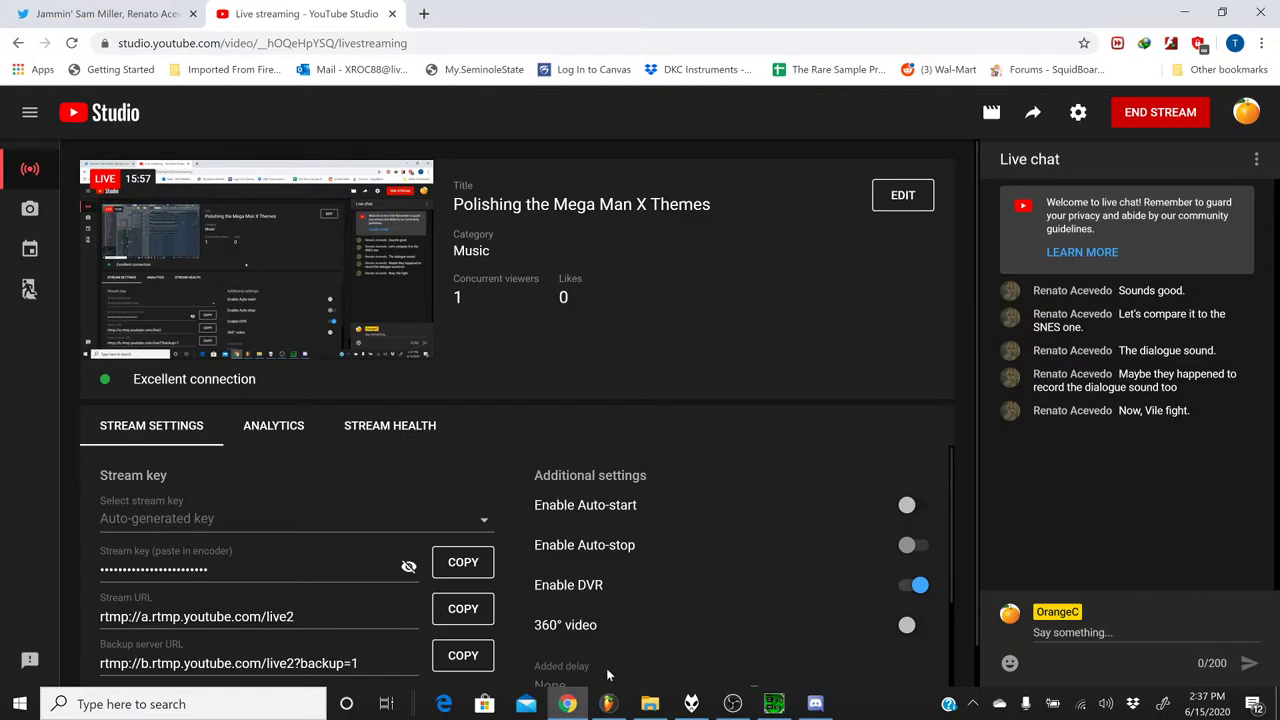
left_click(607, 704)
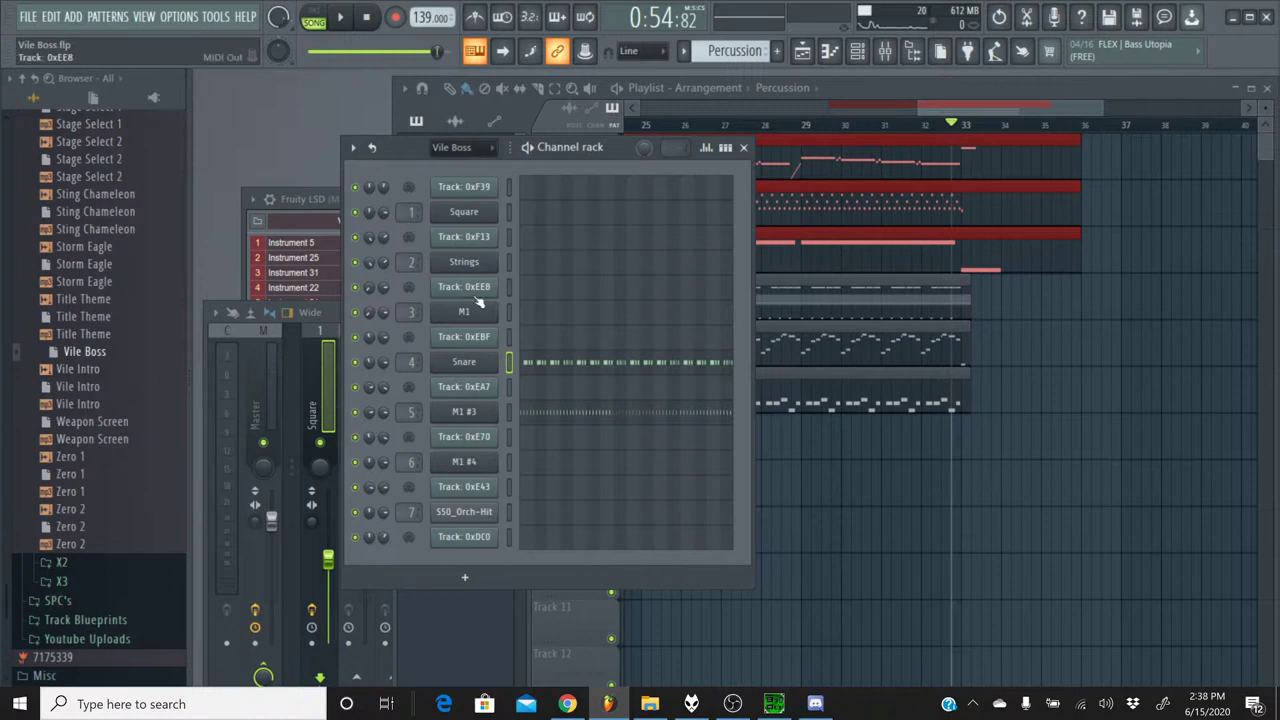
left_click(567, 704)
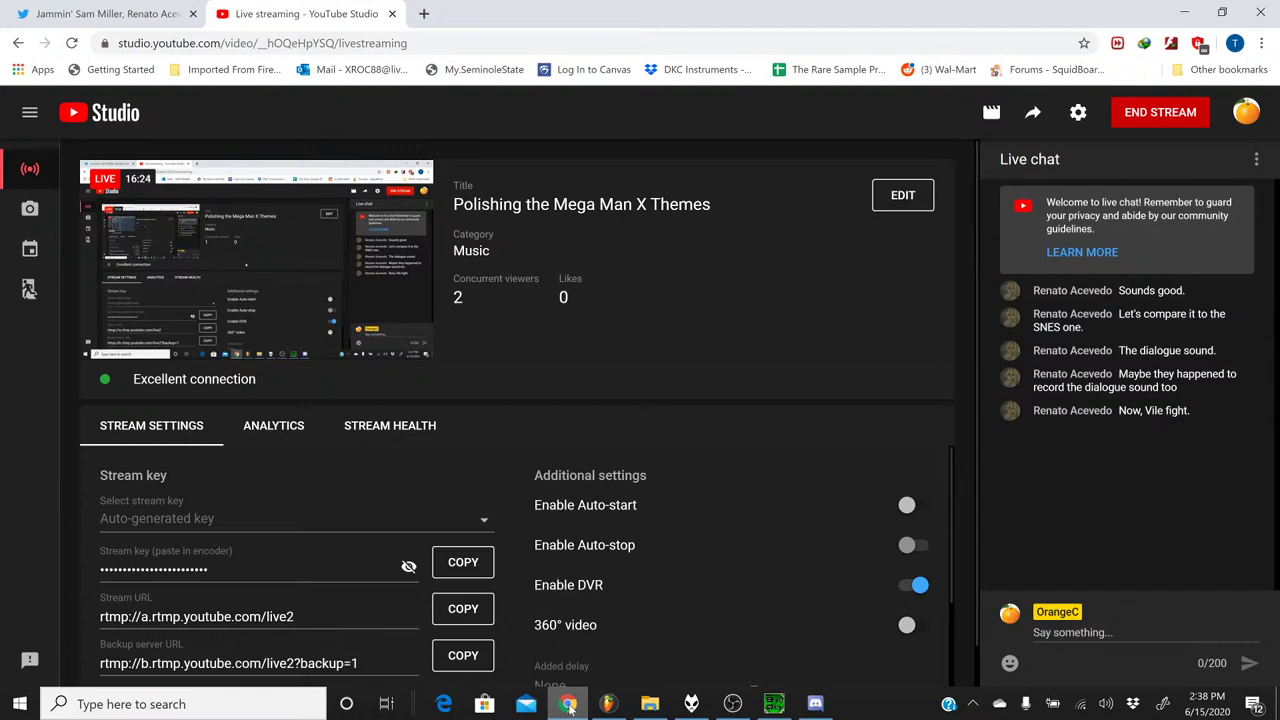
left_click(567, 704)
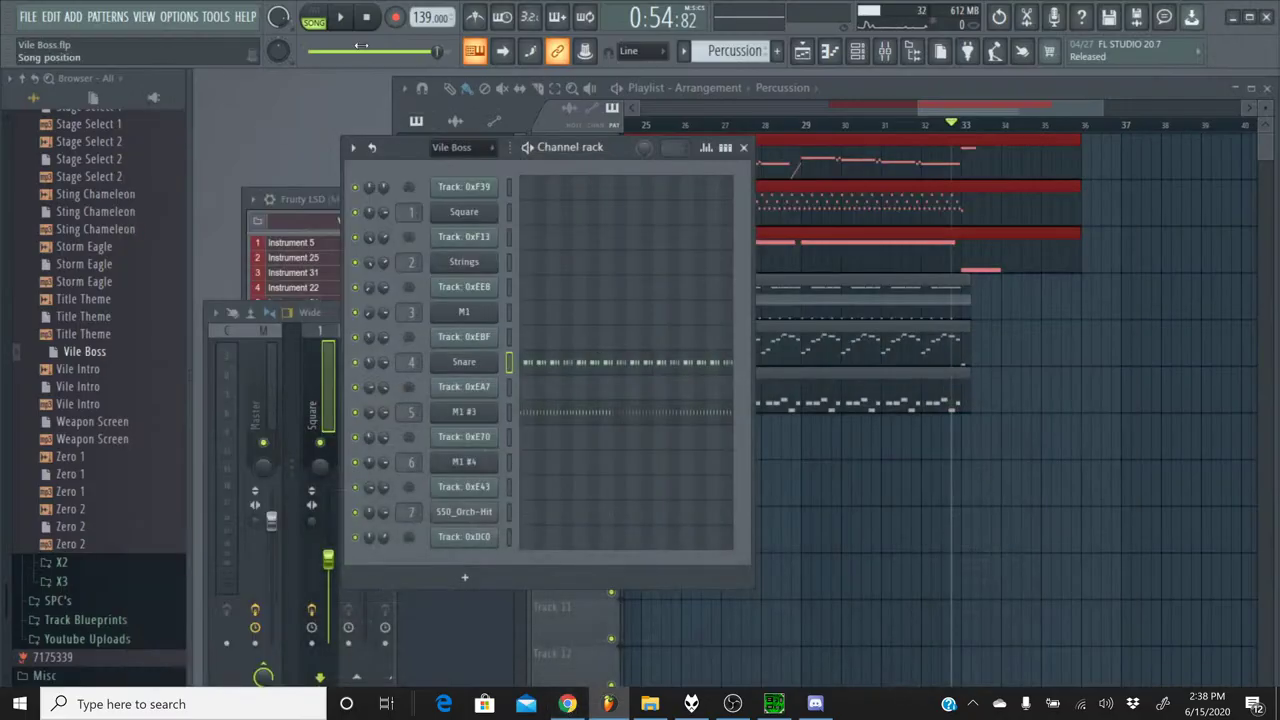
- Play the song from the start, lower the Snare mixer track to about 88%, and lower the Kick track slightly
key("space")
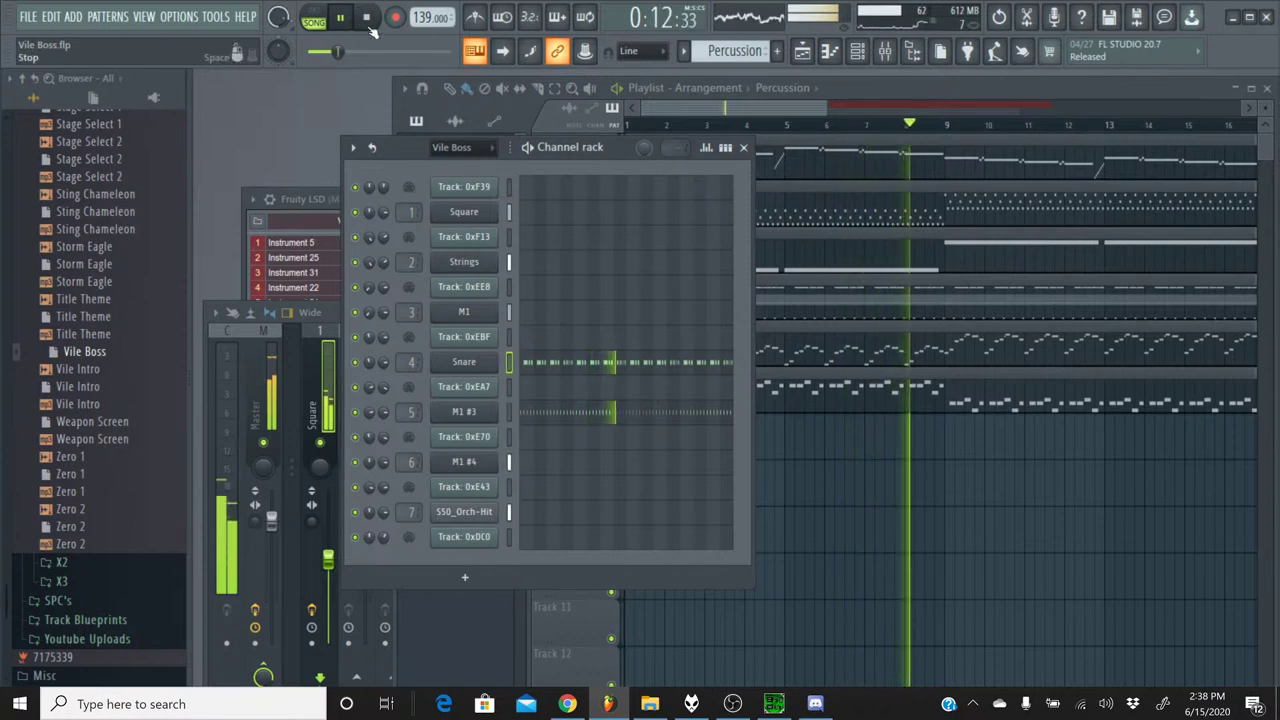
left_click(877, 60)
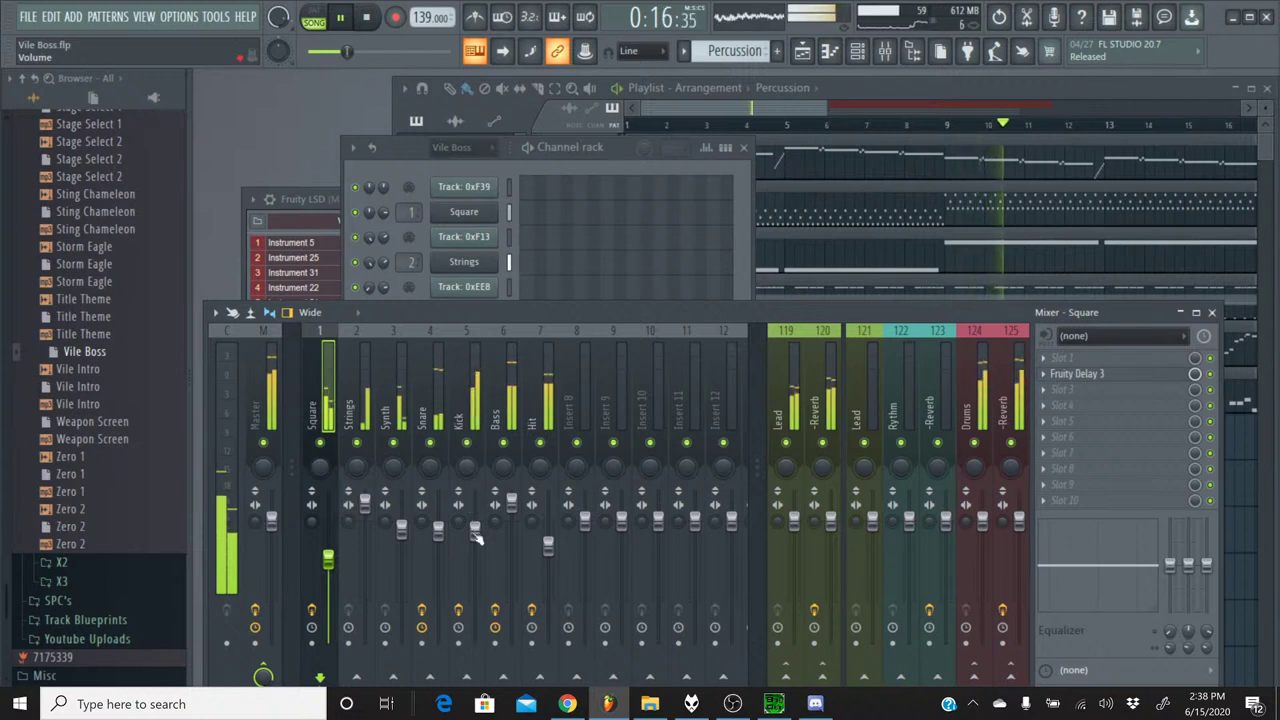
left_click(439, 533)
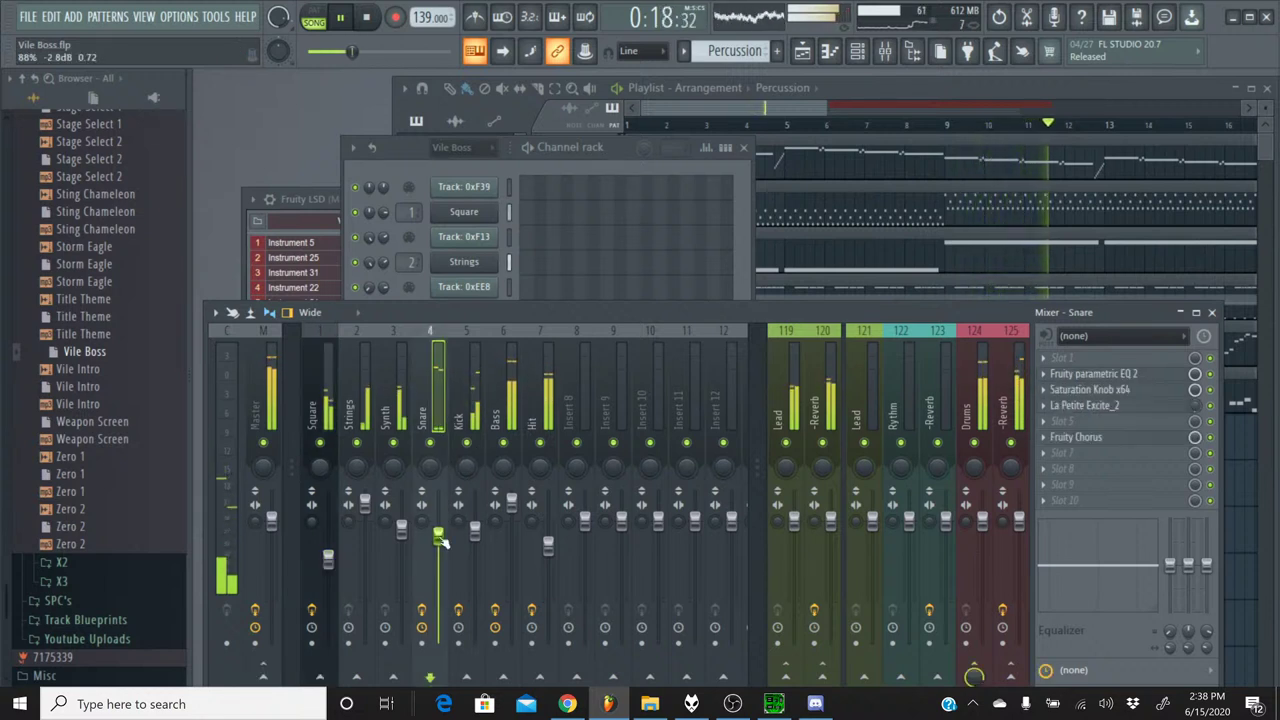
left_click(475, 538)
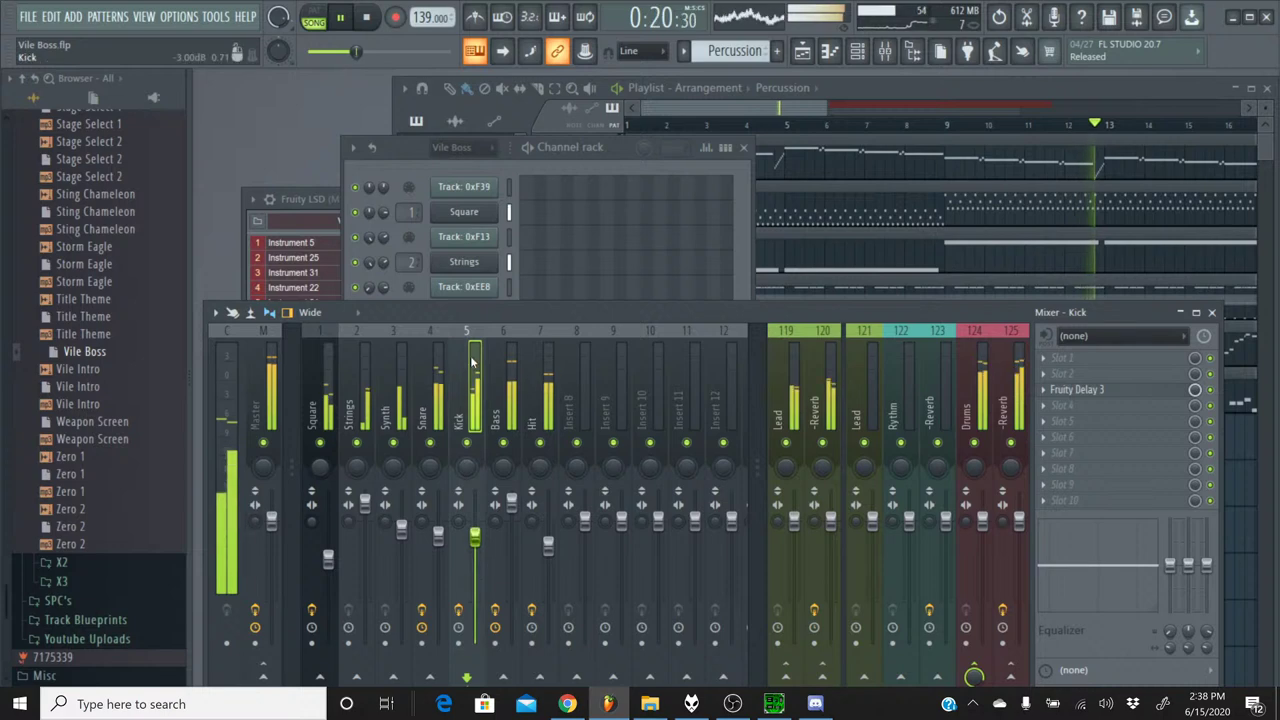
- Add Fruity parametric EQ 2 to effect slot 4 of the Kick mixer track
left_click(1082, 417)
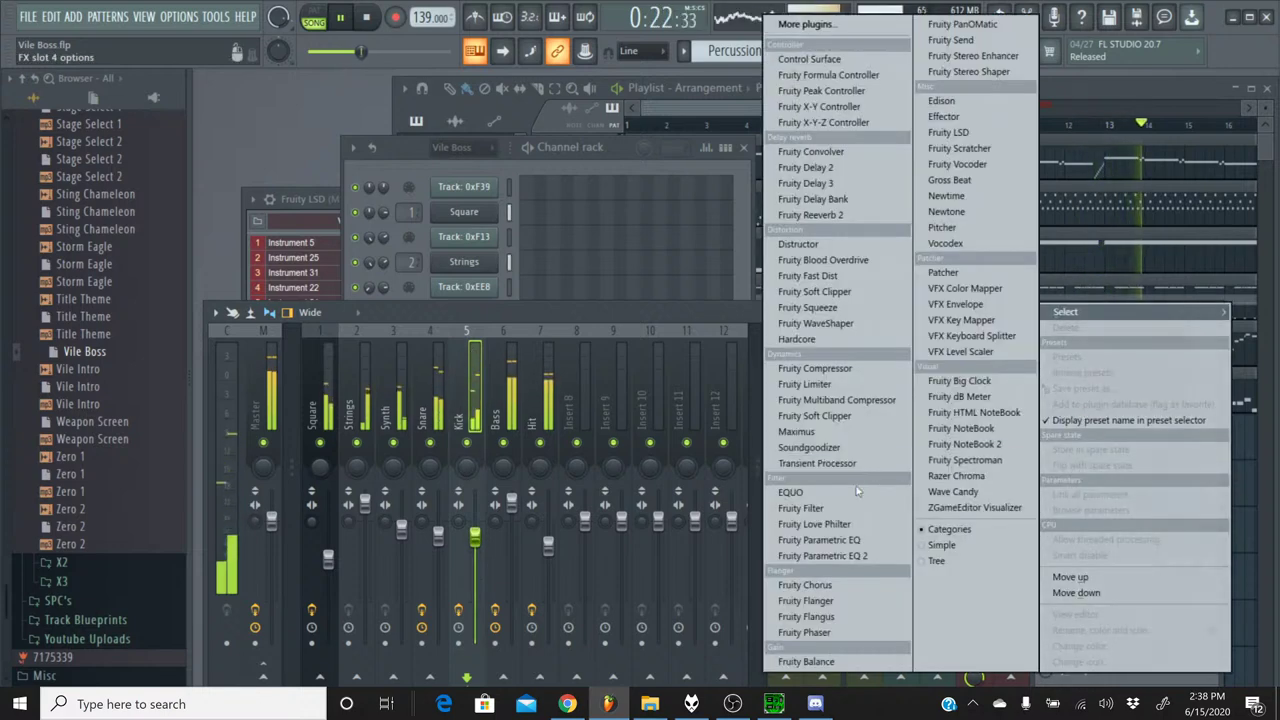
left_click(943, 560)
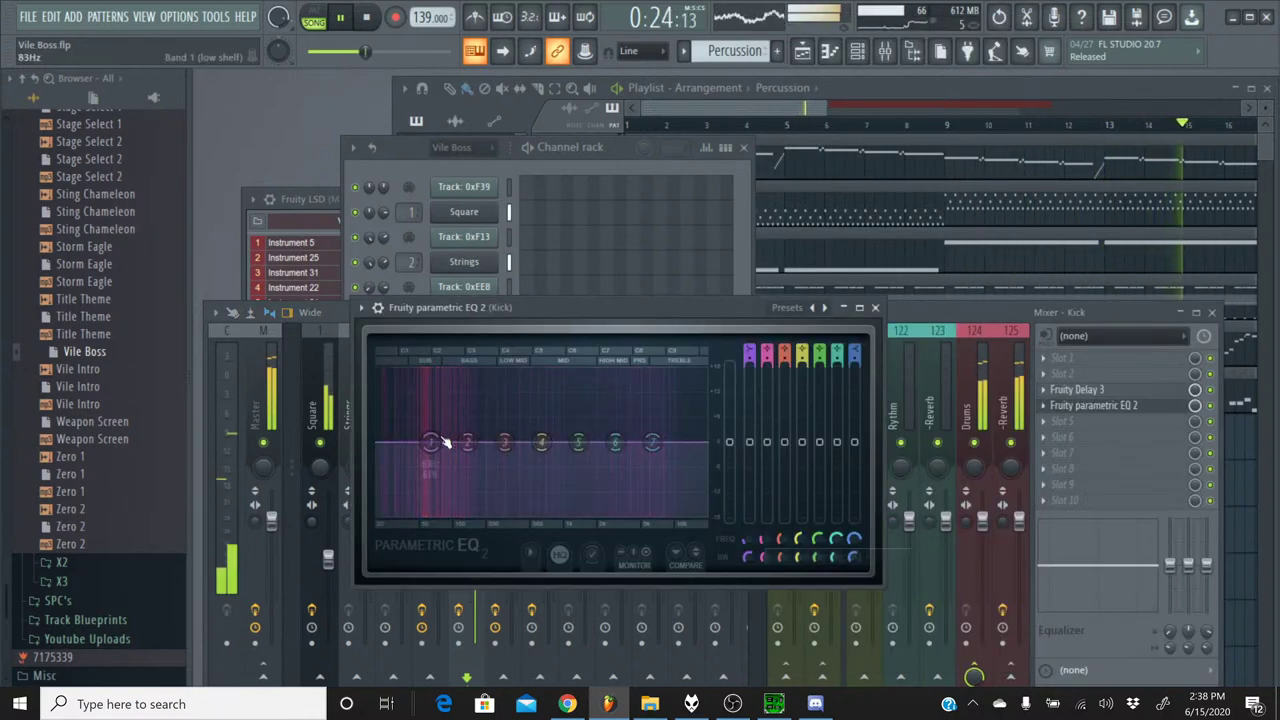
left_click_drag(430, 442, 432, 444)
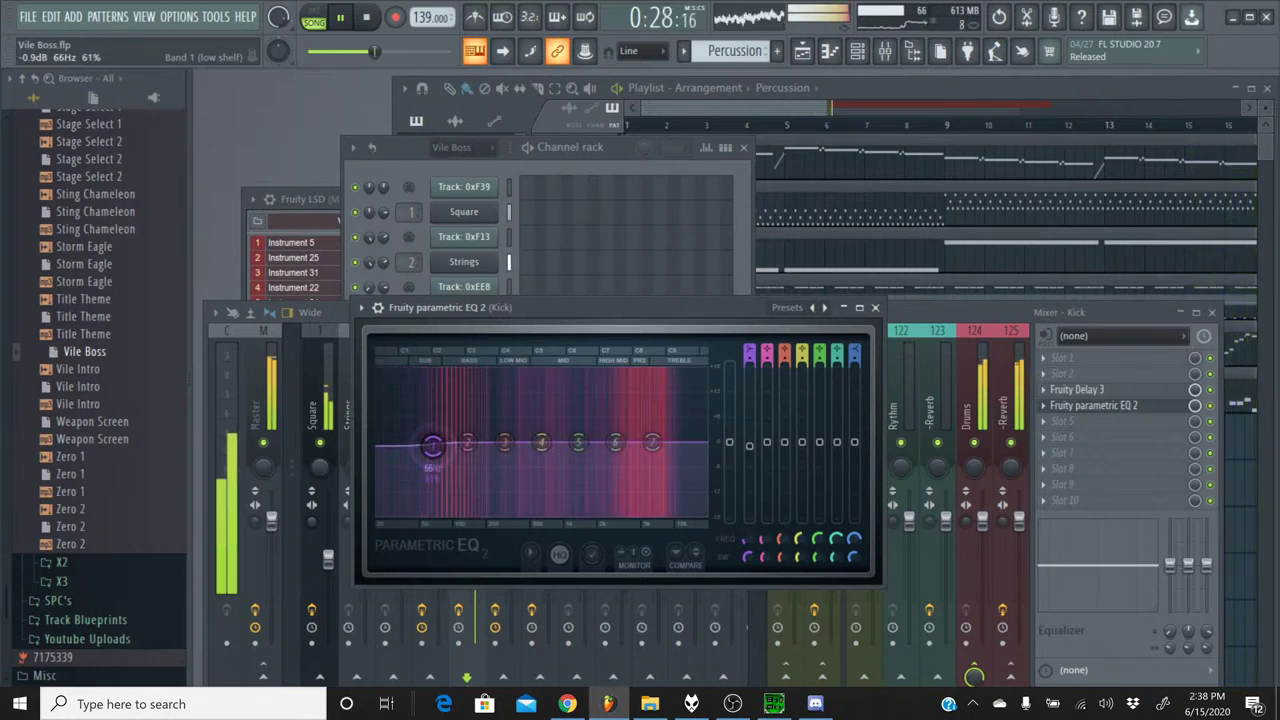
right_click(433, 444)
mouse_move(465, 488)
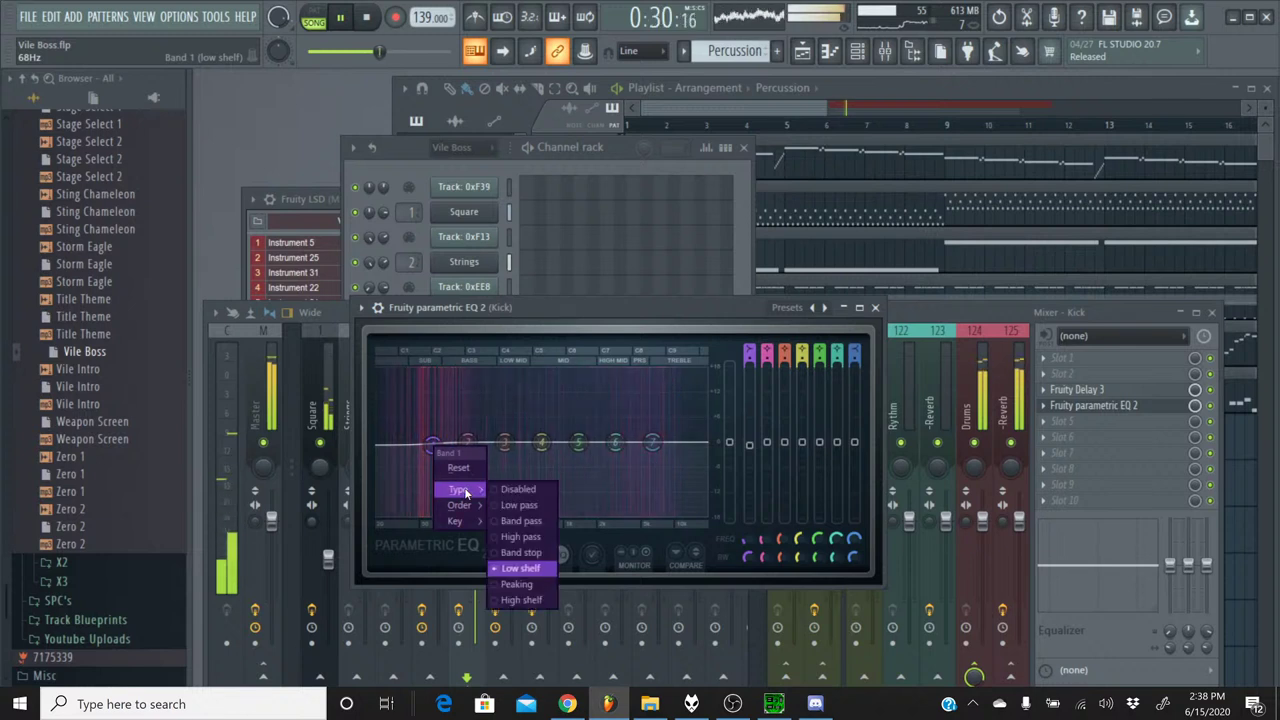
left_click(530, 507)
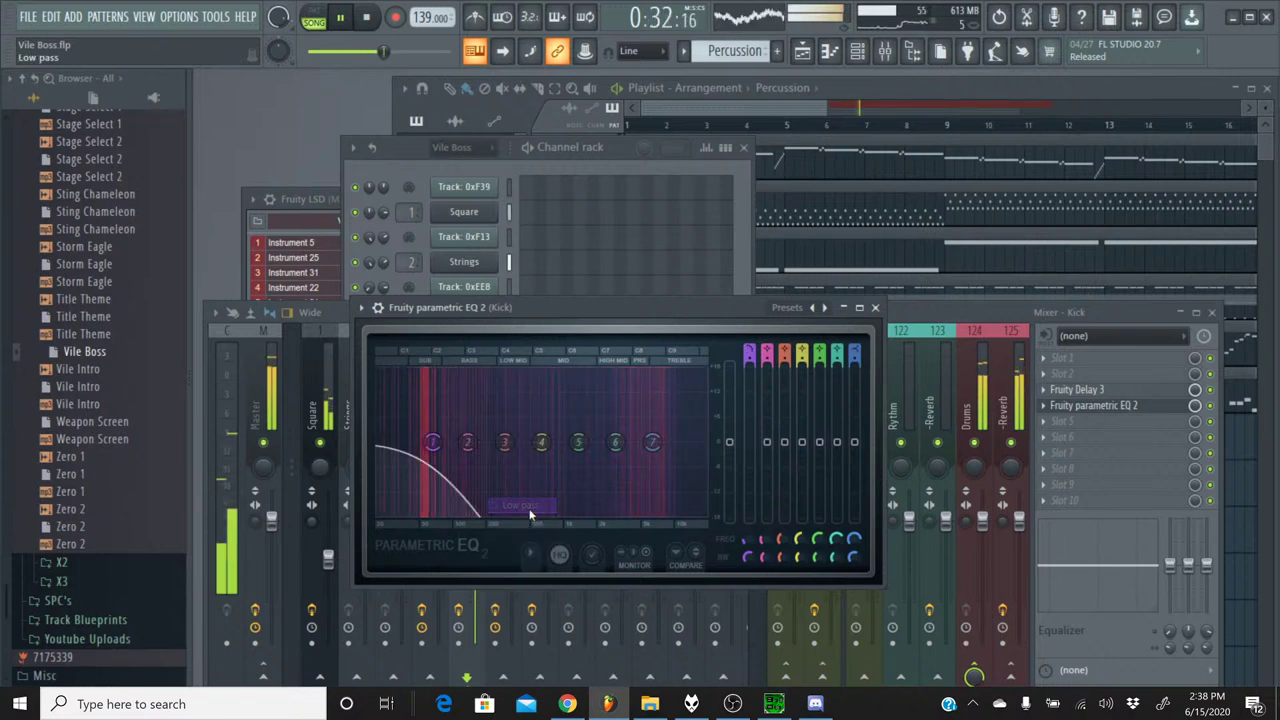
- Disable band 1 of the Kick equalizer, set band 2 to a high pass at about 156 Hz, and stop playback
right_click(432, 443)
mouse_move(458, 486)
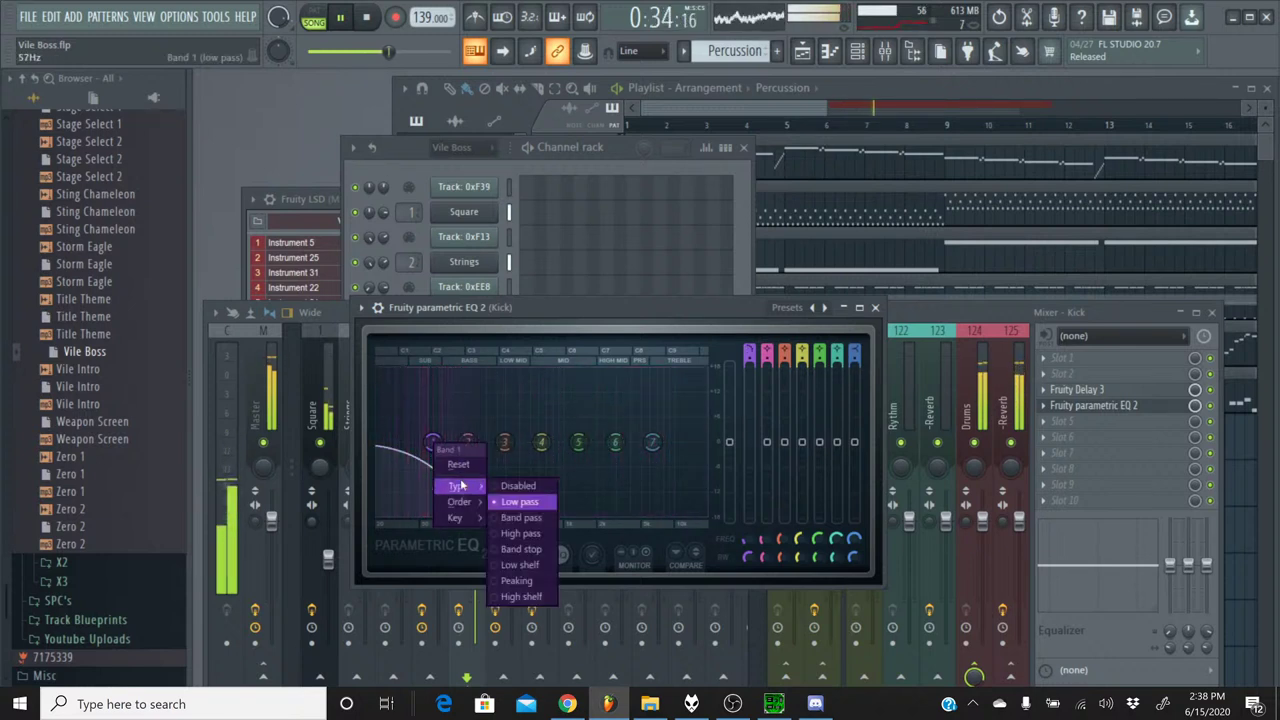
left_click(516, 486)
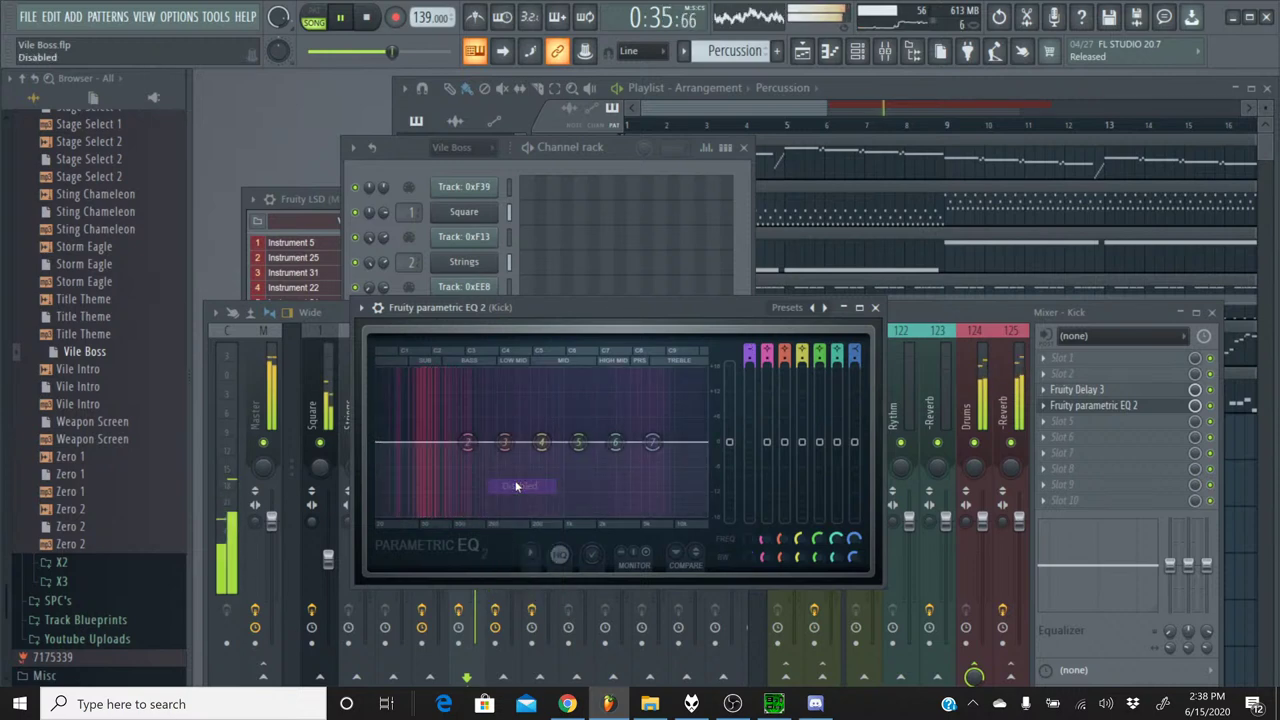
right_click(465, 445)
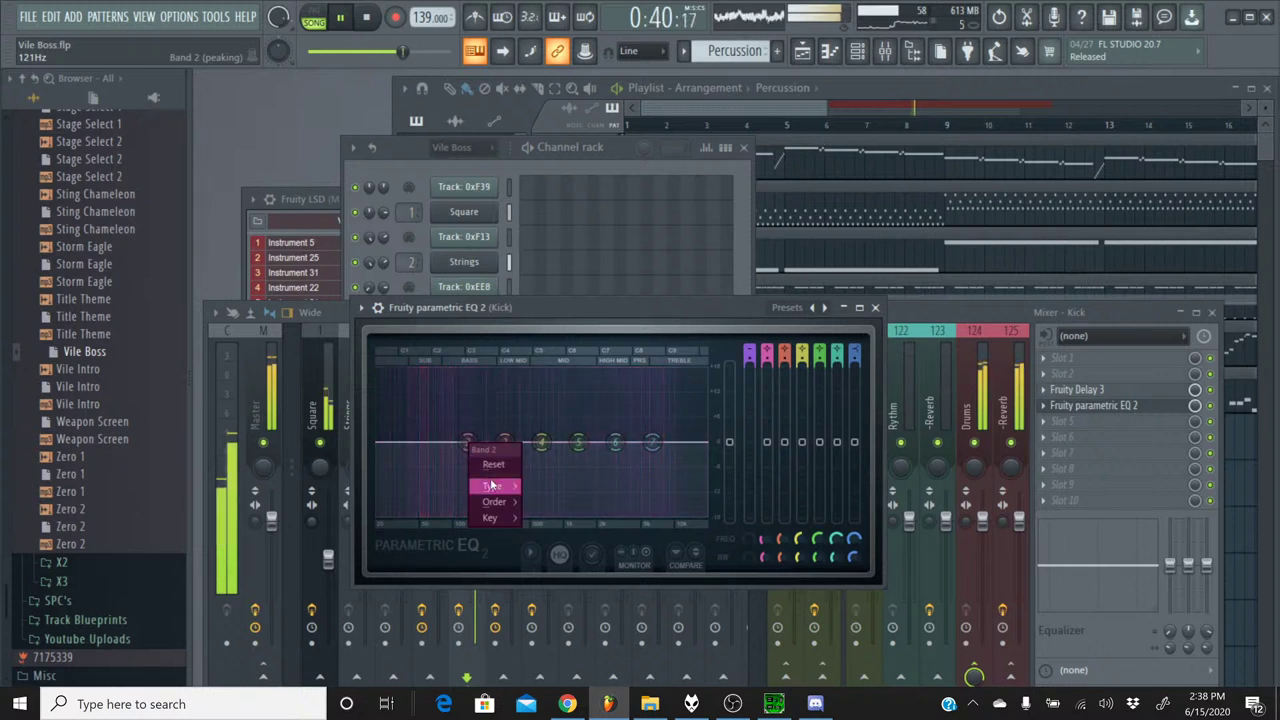
mouse_move(495, 486)
left_click(540, 538)
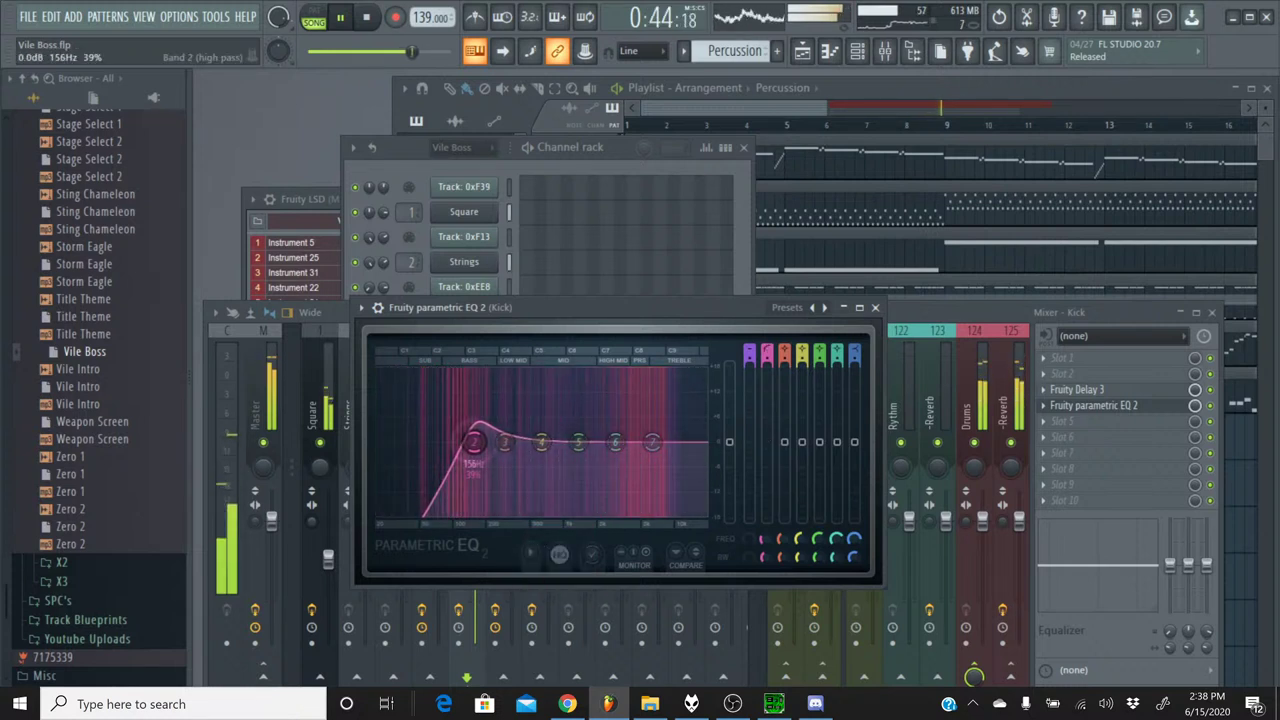
left_click(875, 308)
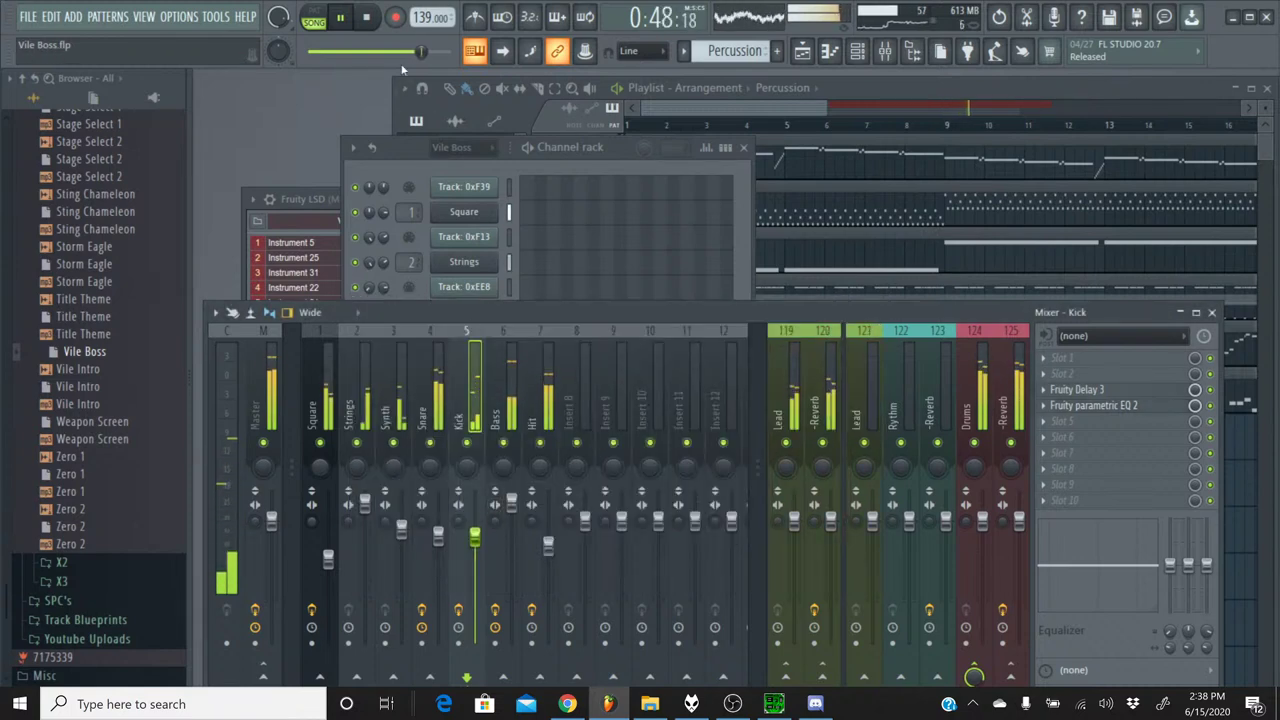
key("space")
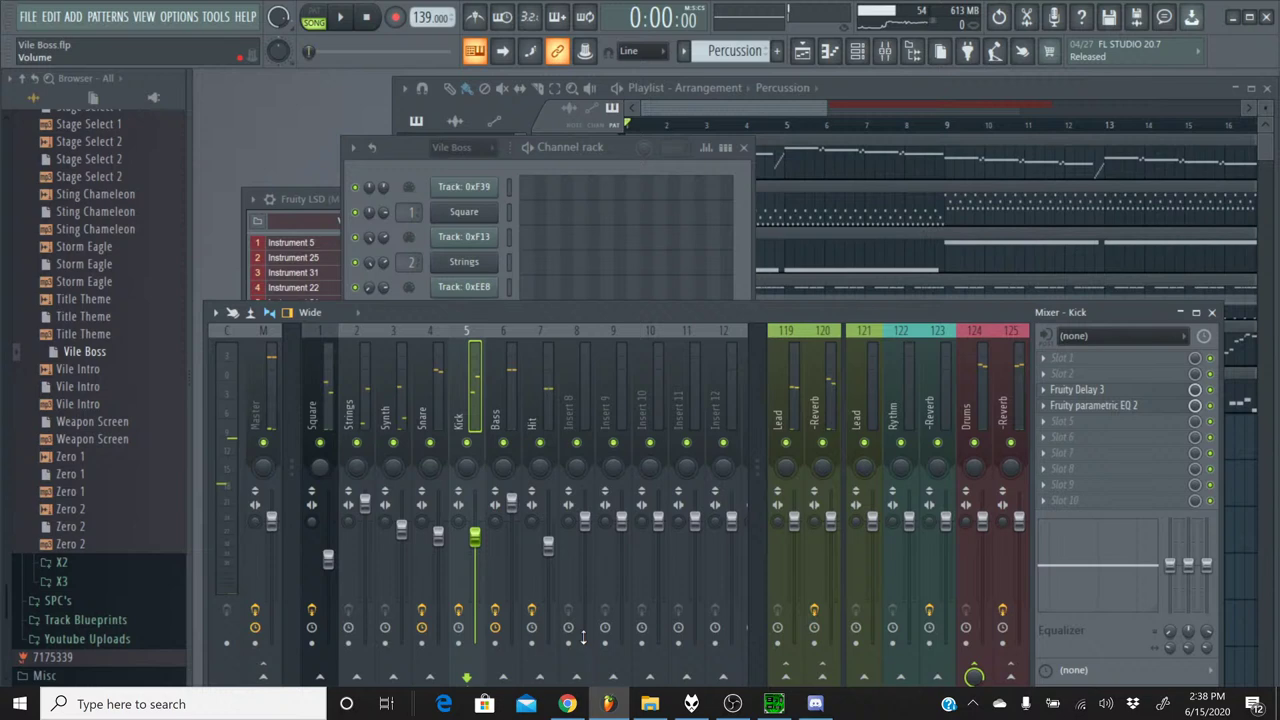
- Check the YouTube Studio live chat, replay the opening of the song in FL Studio, and look at the chat once more
left_click(568, 706)
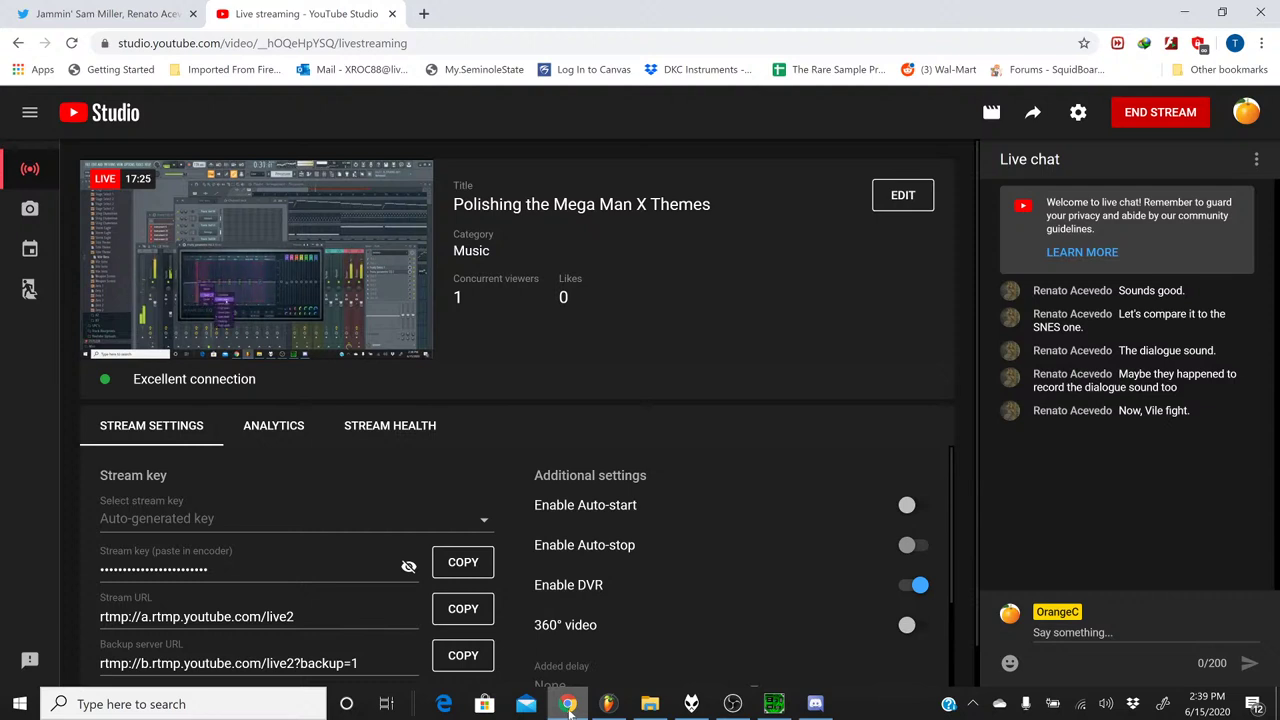
left_click(608, 704)
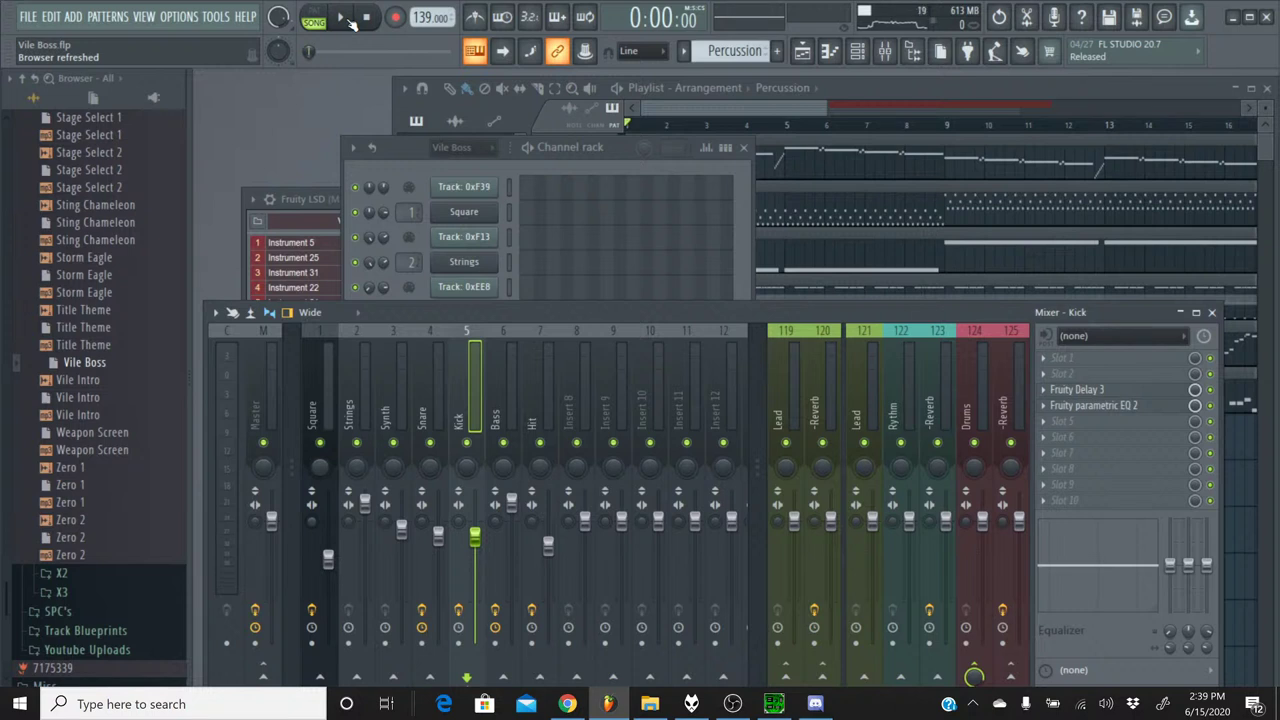
left_click(345, 18)
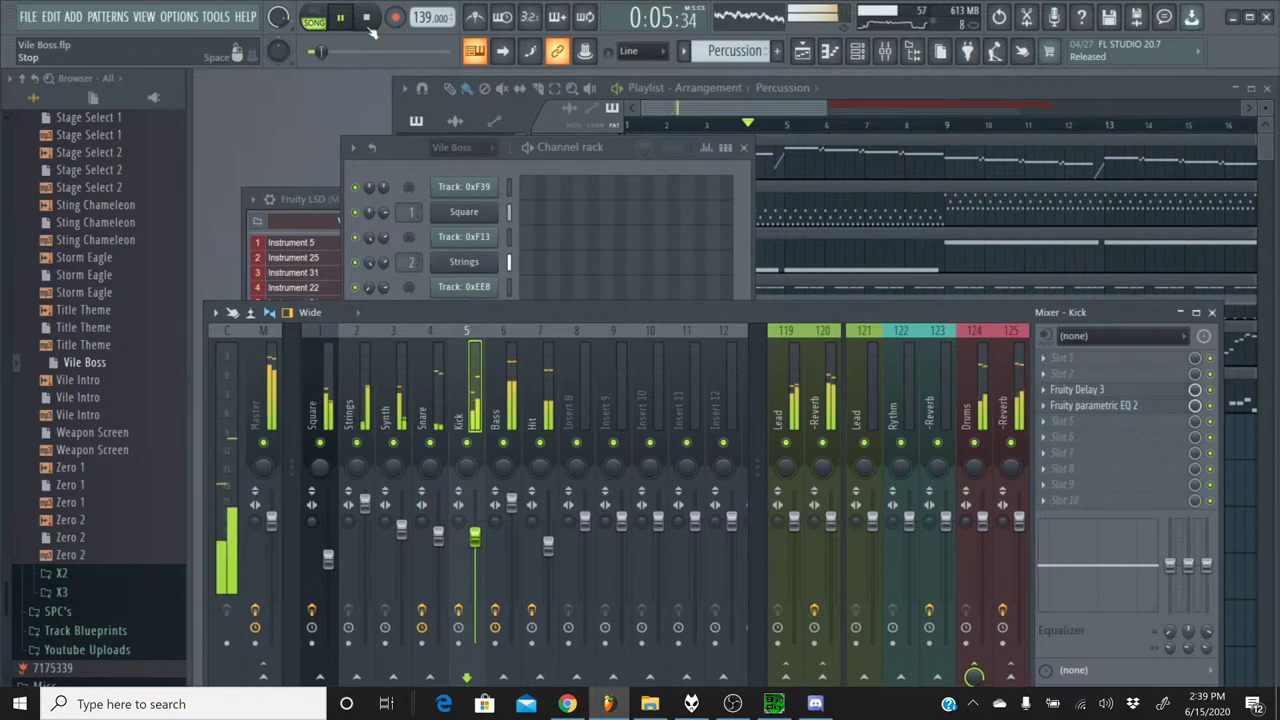
left_click(368, 26)
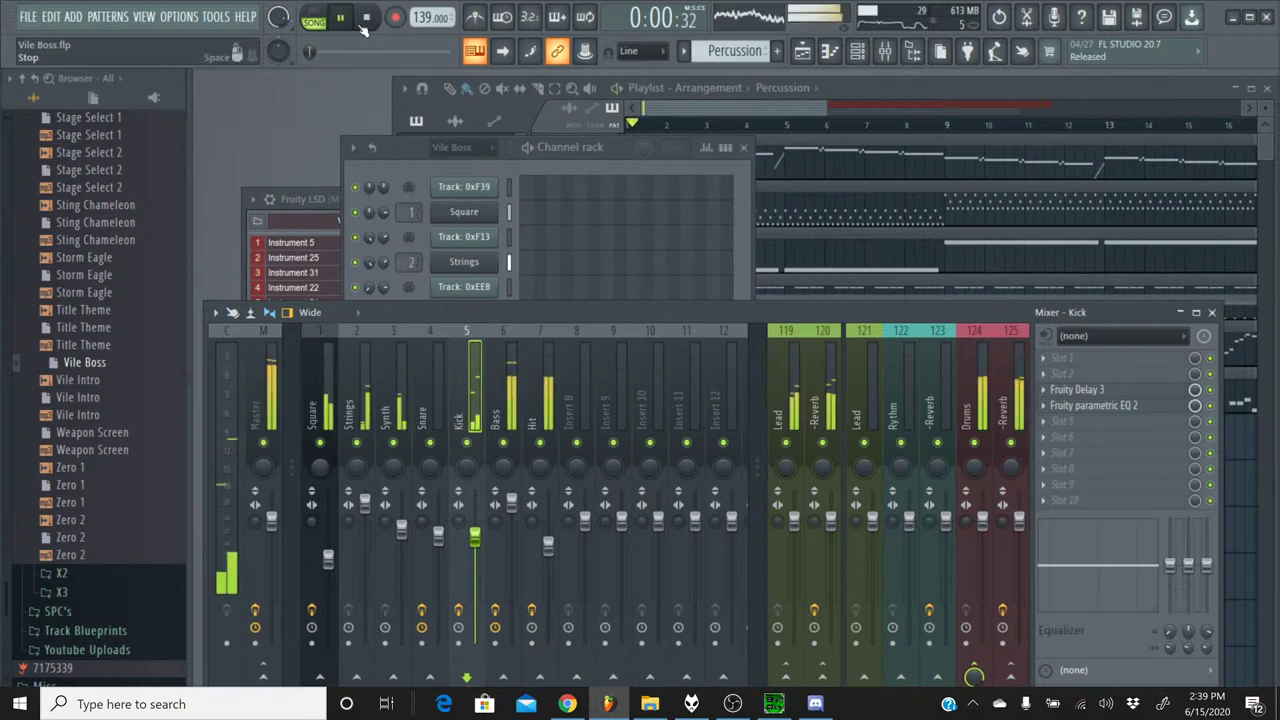
left_click(568, 705)
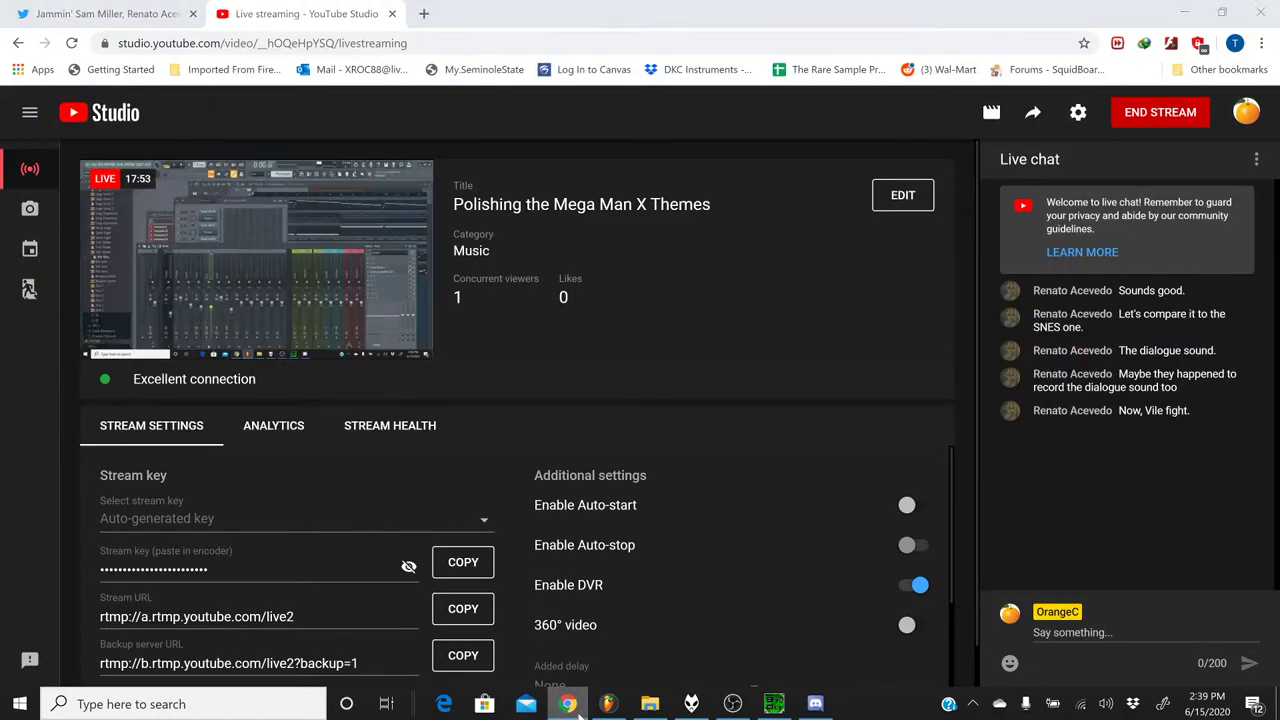
left_click(577, 706)
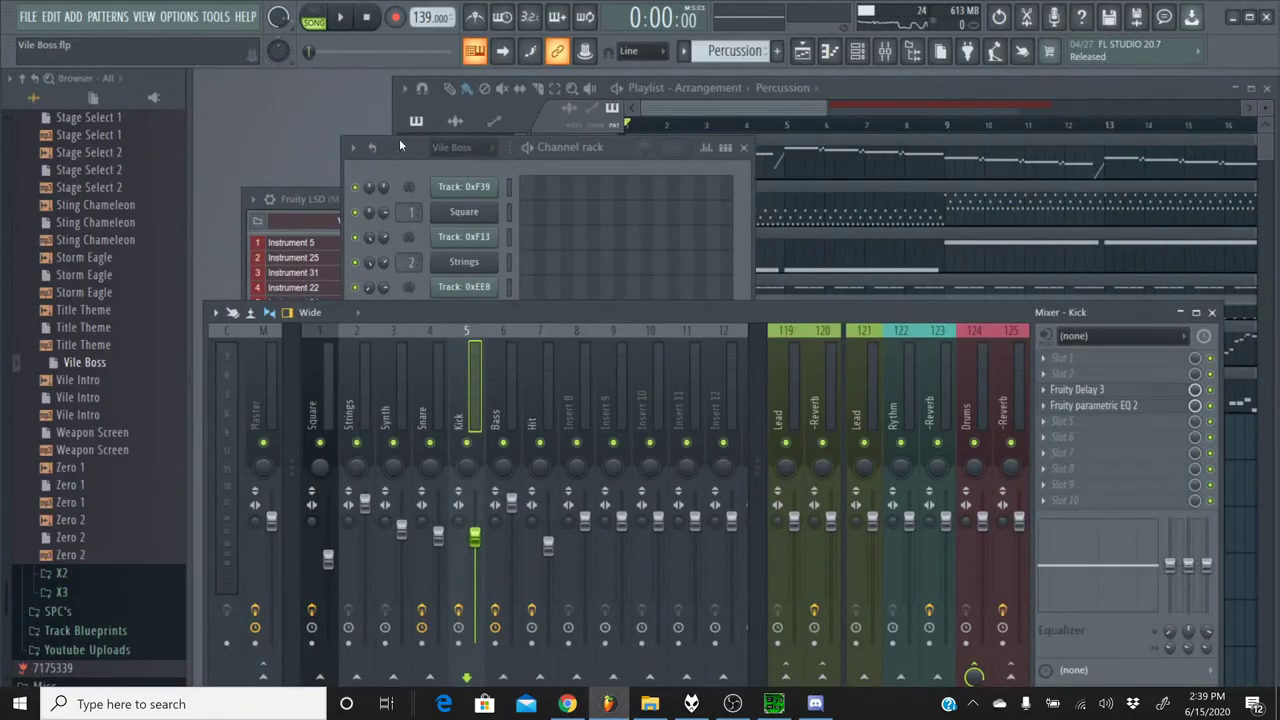
- Play the opening of the song once more, stop playback, and save the Vile Boss project
left_click(345, 20)
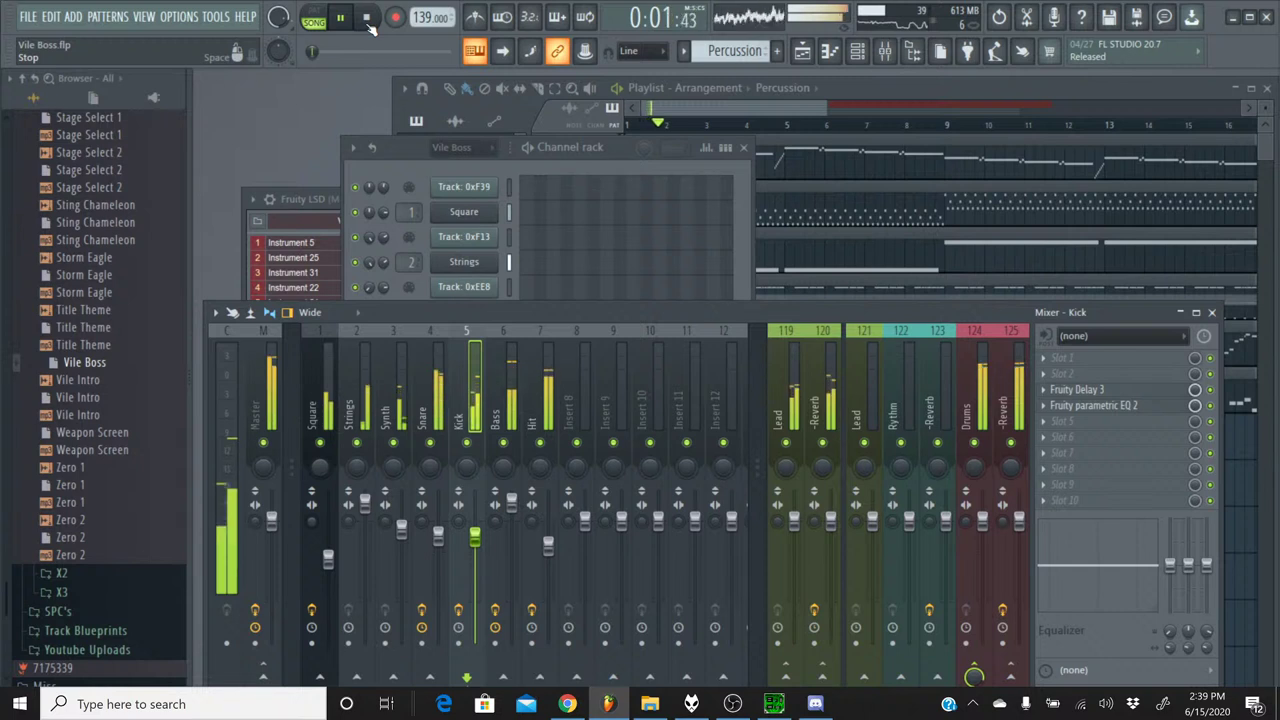
left_click(368, 20)
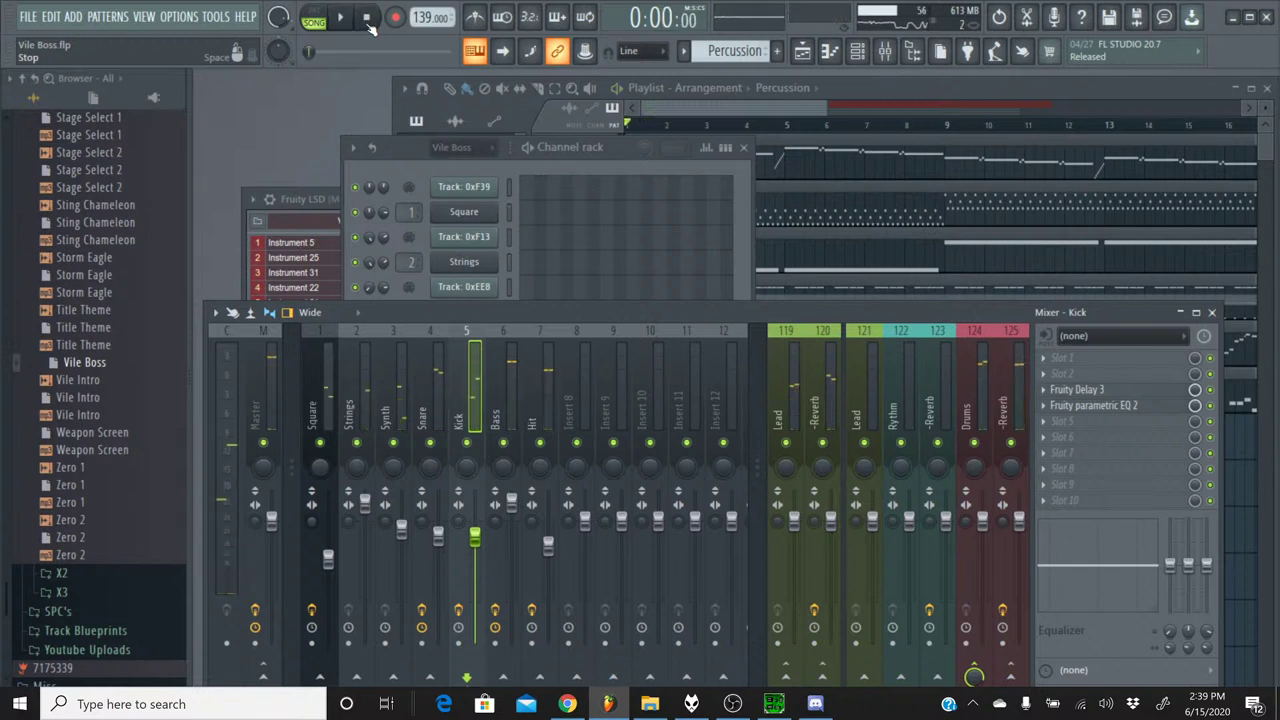
left_click(24, 17)
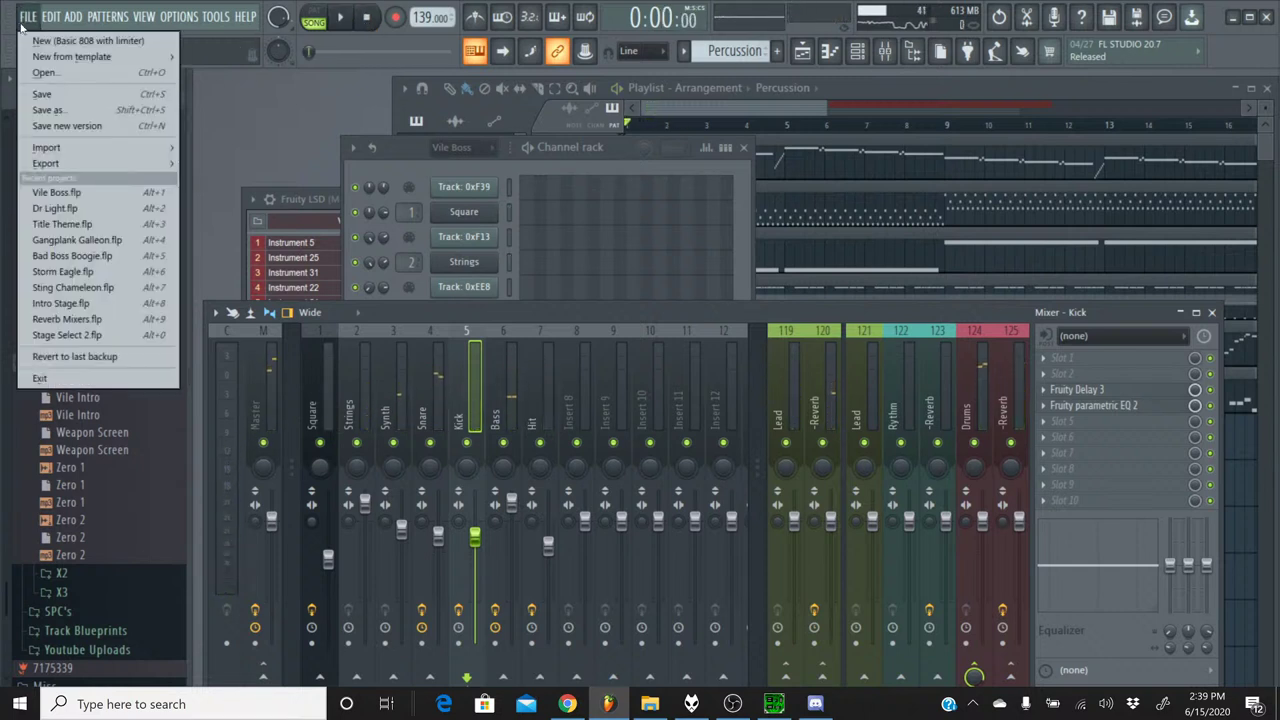
left_click(50, 90)
- Export the full song as an MP3 file named Vile Boss.mp3 in the X1 folder of Restored Tracks
left_click(31, 20)
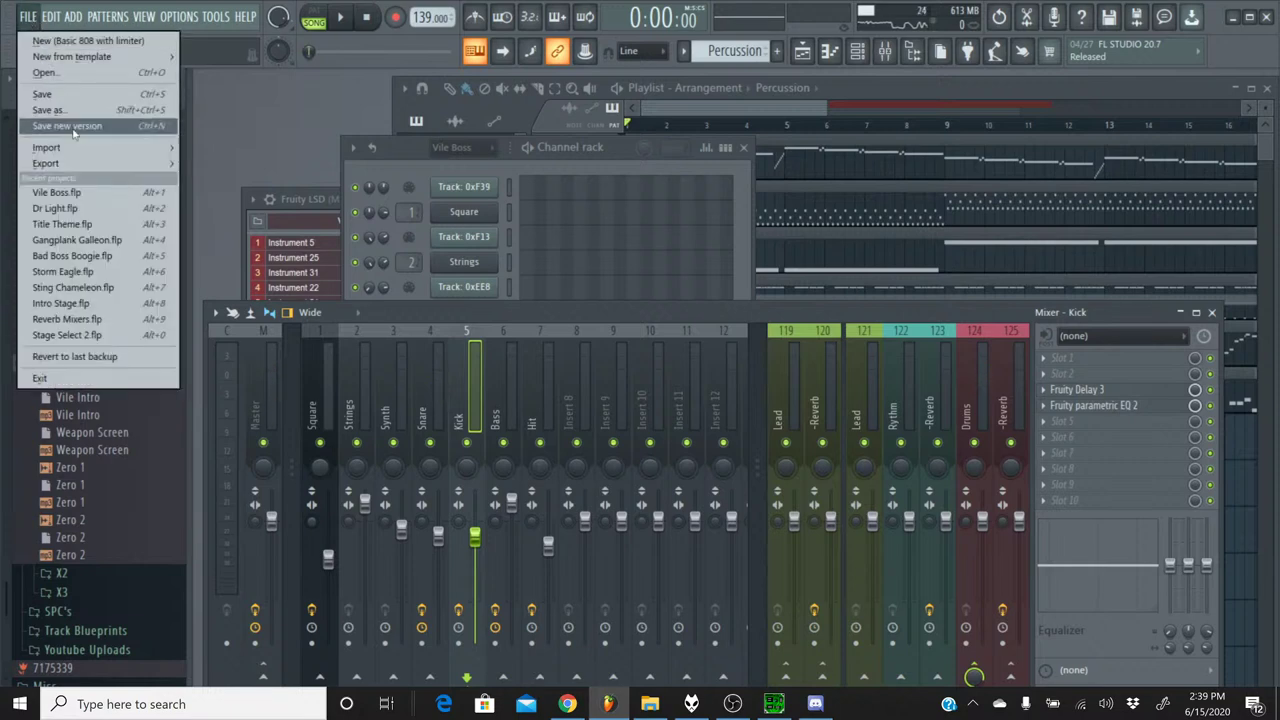
mouse_move(100, 165)
left_click(241, 199)
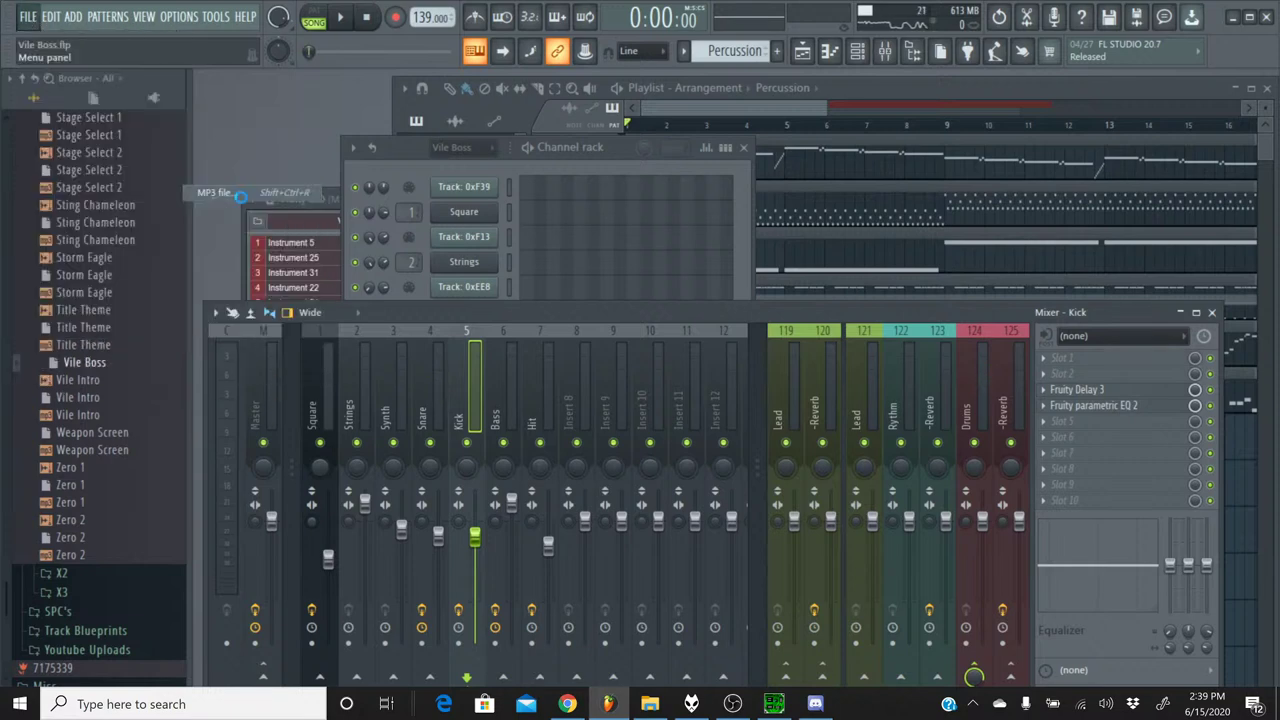
left_click(494, 373)
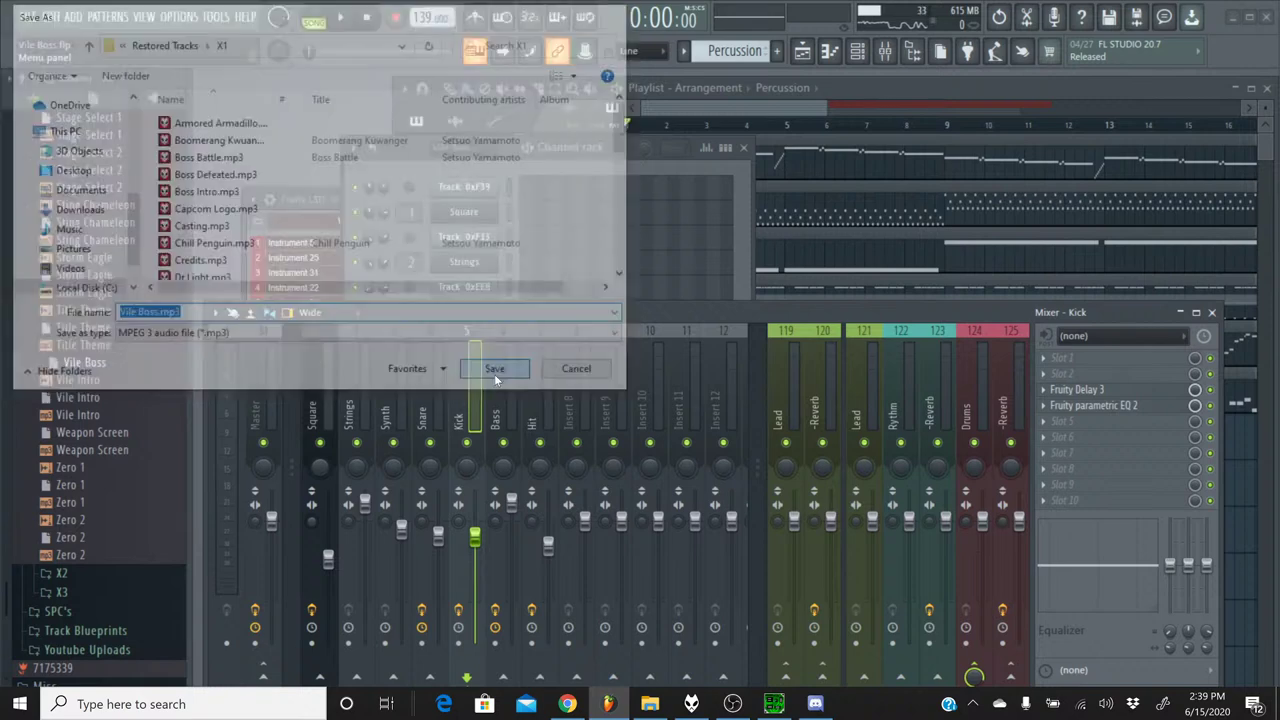
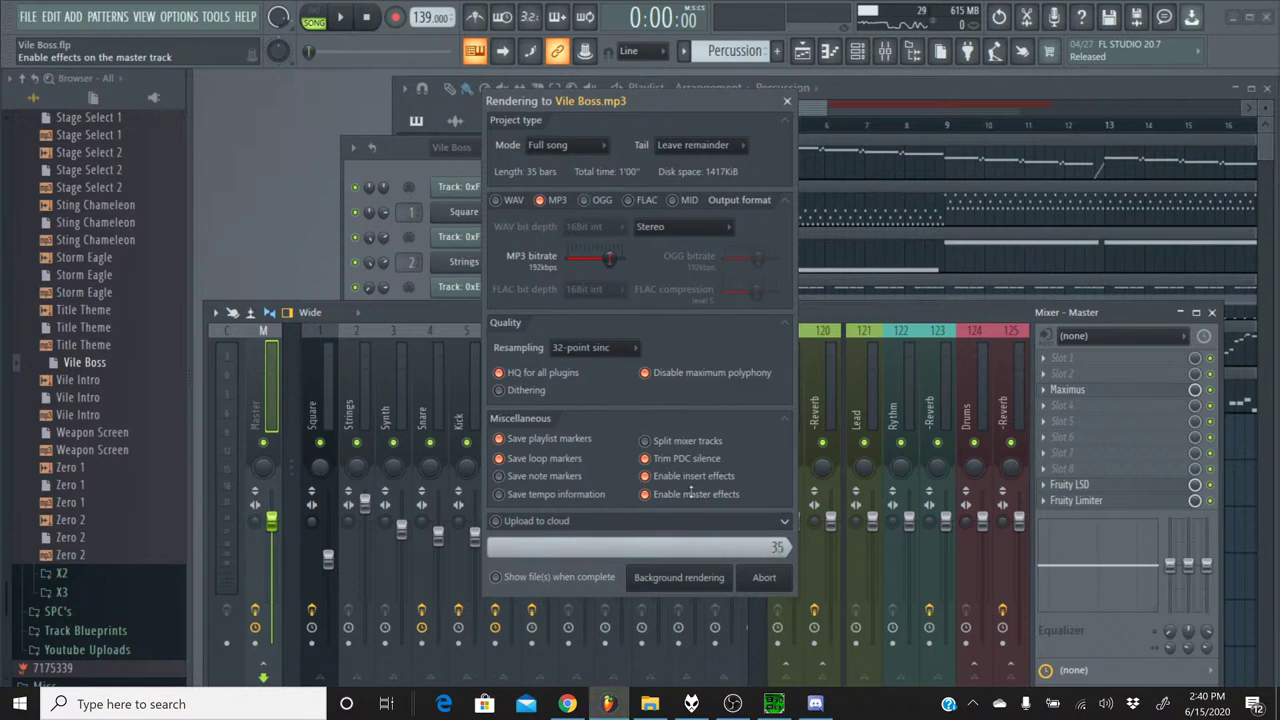
- Export the full song as a FLAC file named Vile Boss.flac
left_click(20, 18)
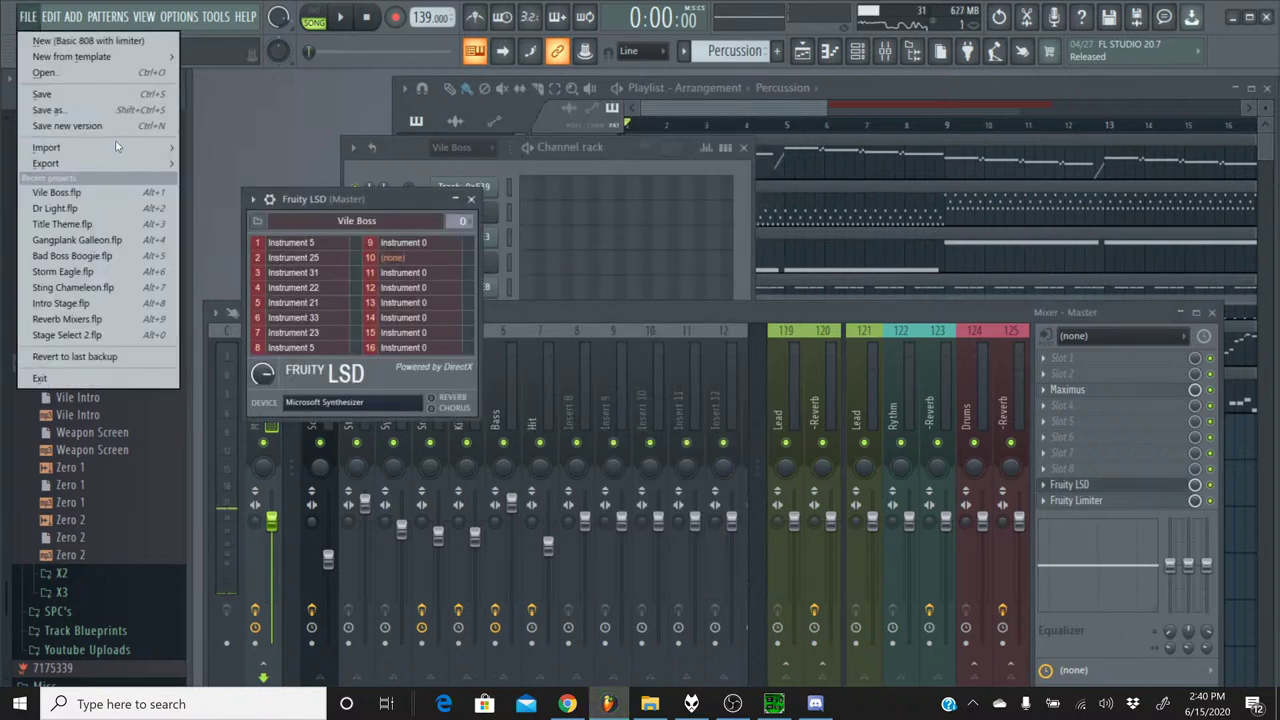
mouse_move(126, 160)
left_click(251, 228)
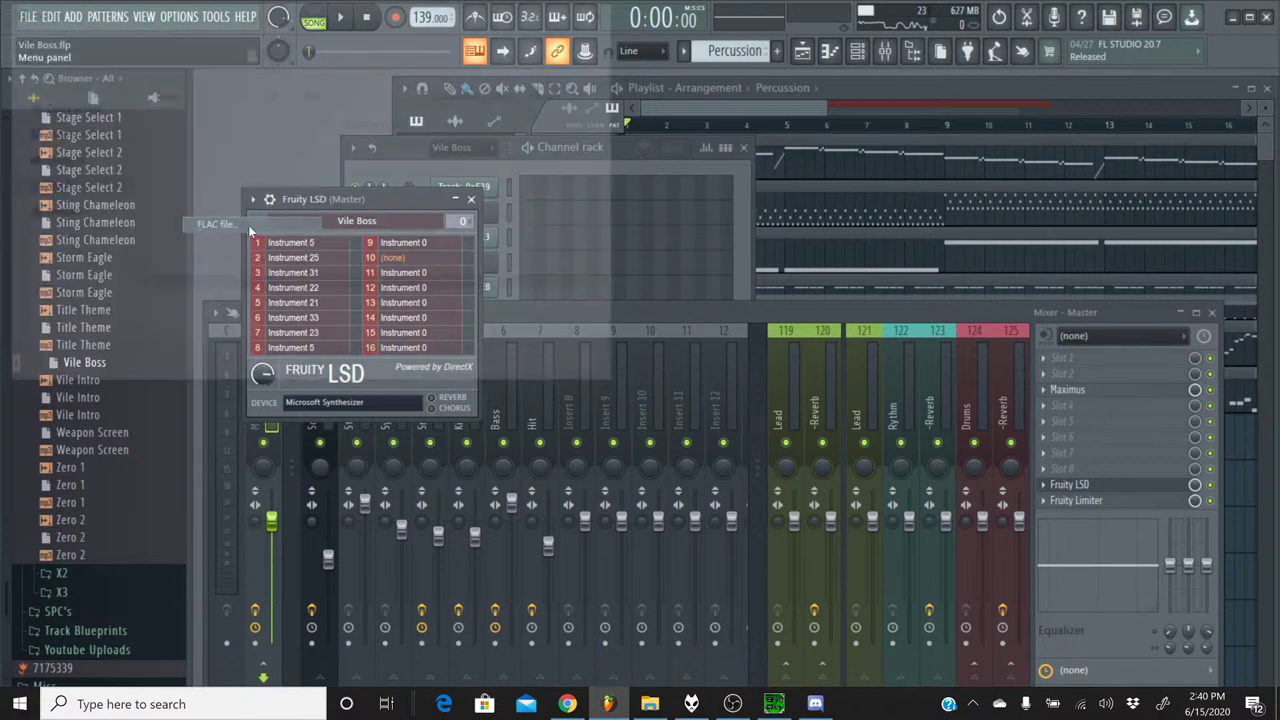
left_click(491, 377)
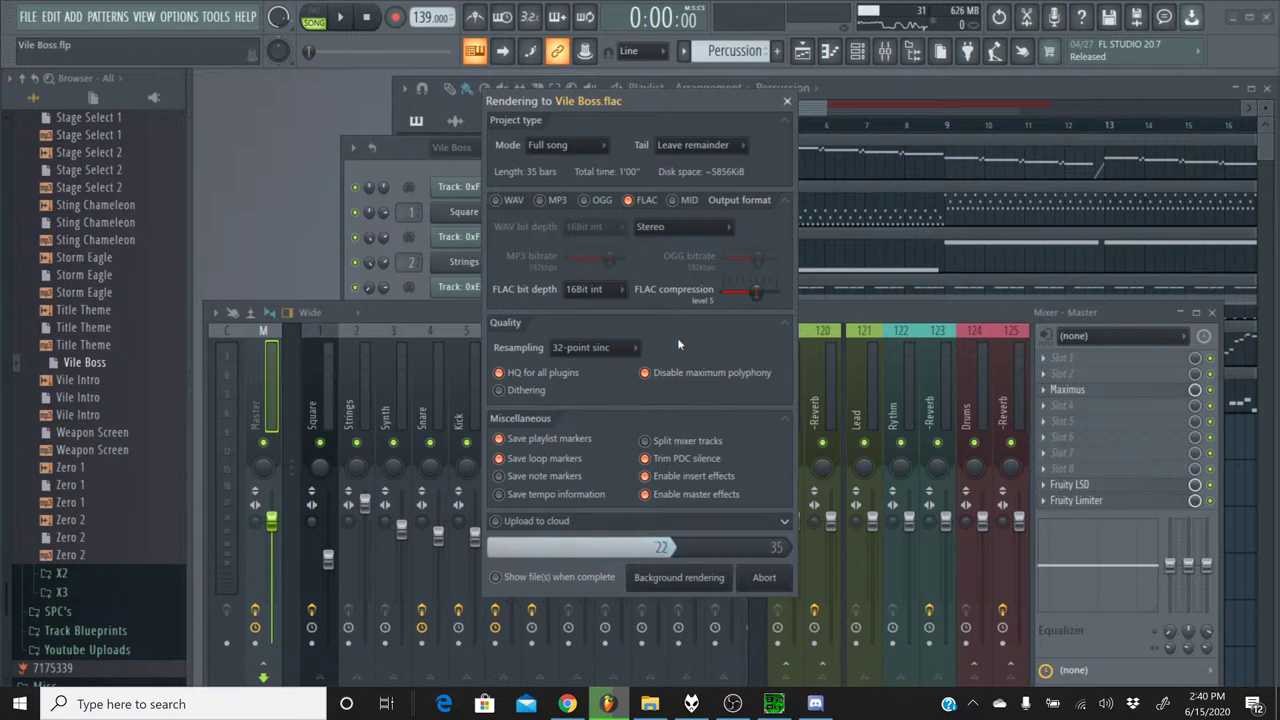
- Check the YouTube Studio live chat, return to FL Studio, and open the Weapon Screen project
left_click(567, 704)
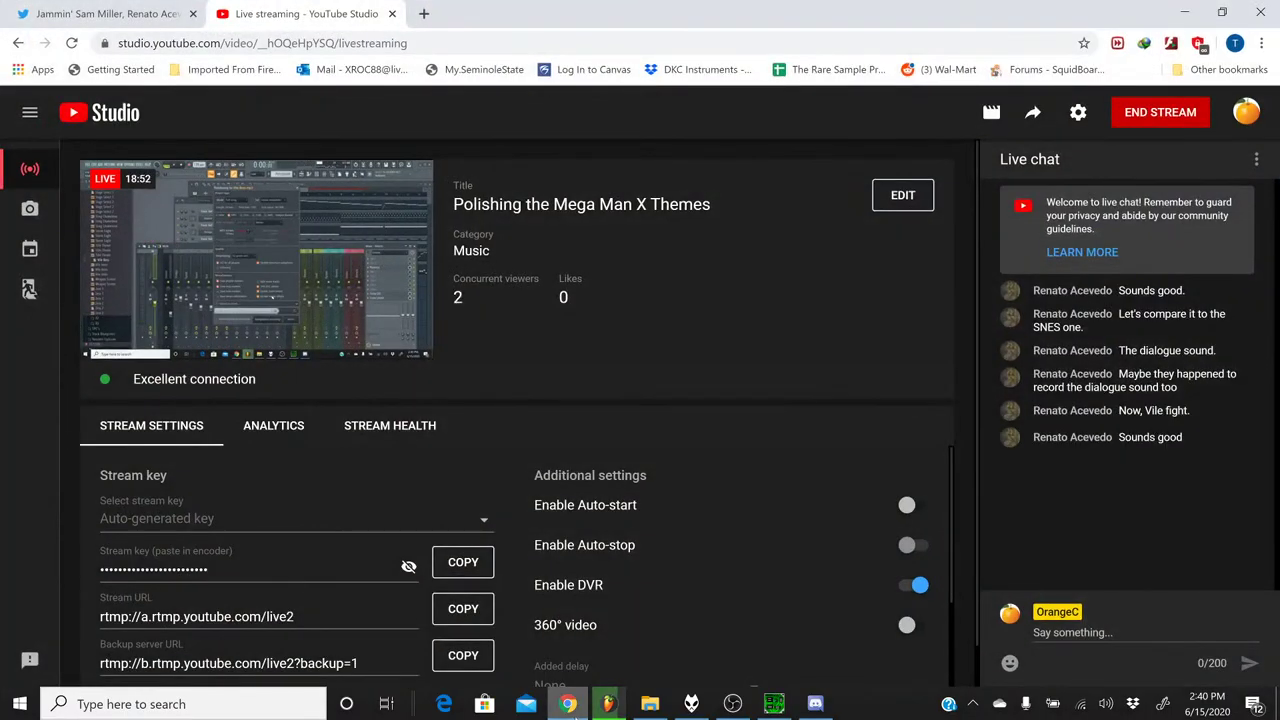
left_click(567, 704)
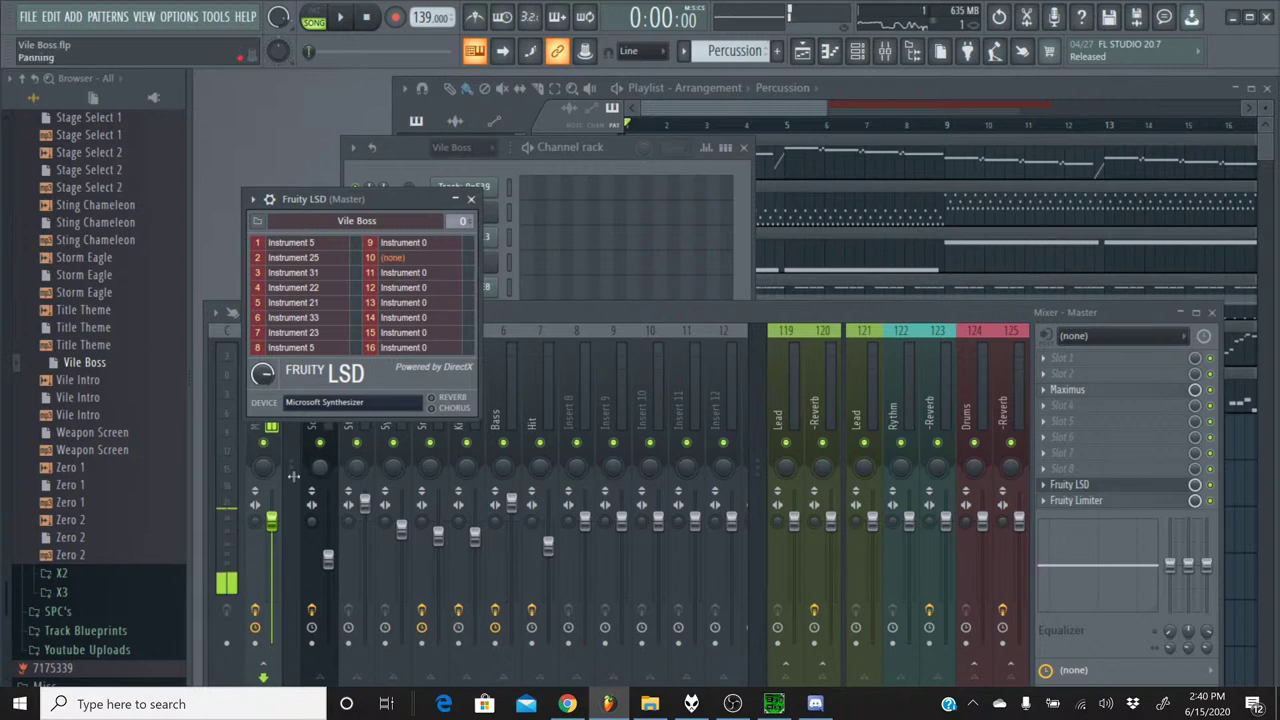
right_click(96, 432)
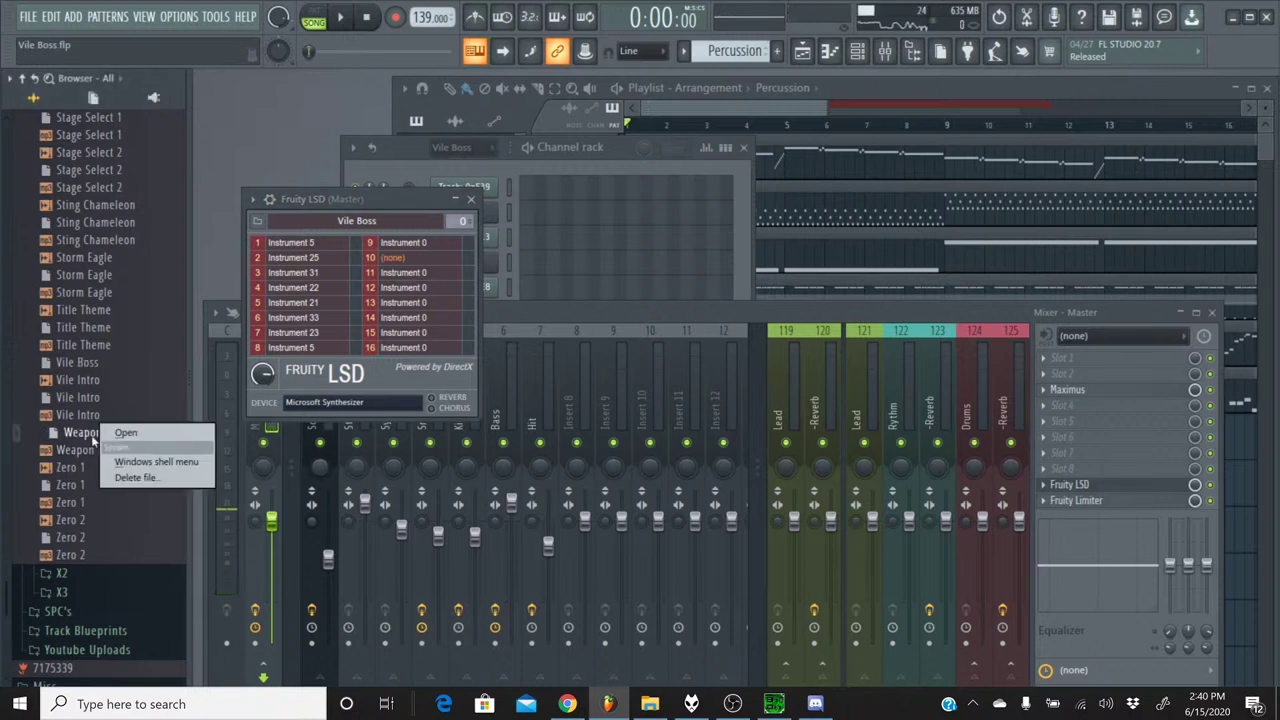
left_click(124, 433)
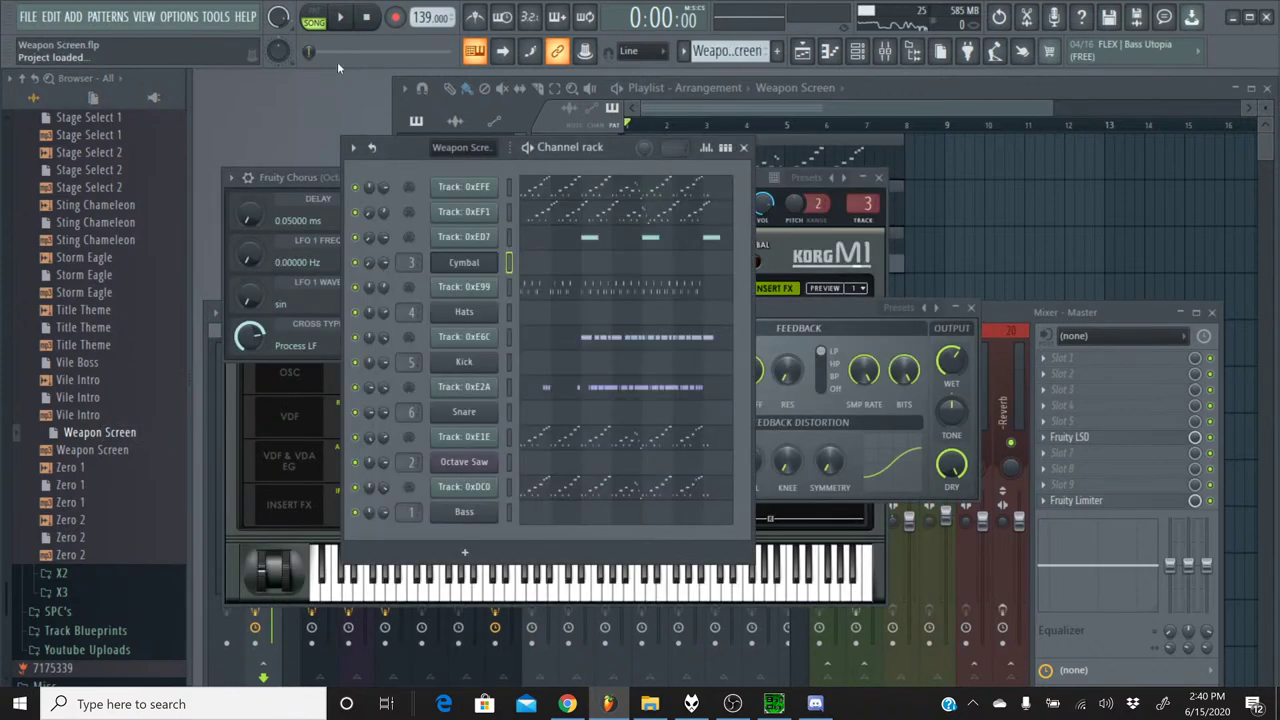
- Play the Weapon Screen song, show the mixer, and solo the Snare track with its effects displayed
left_click(340, 17)
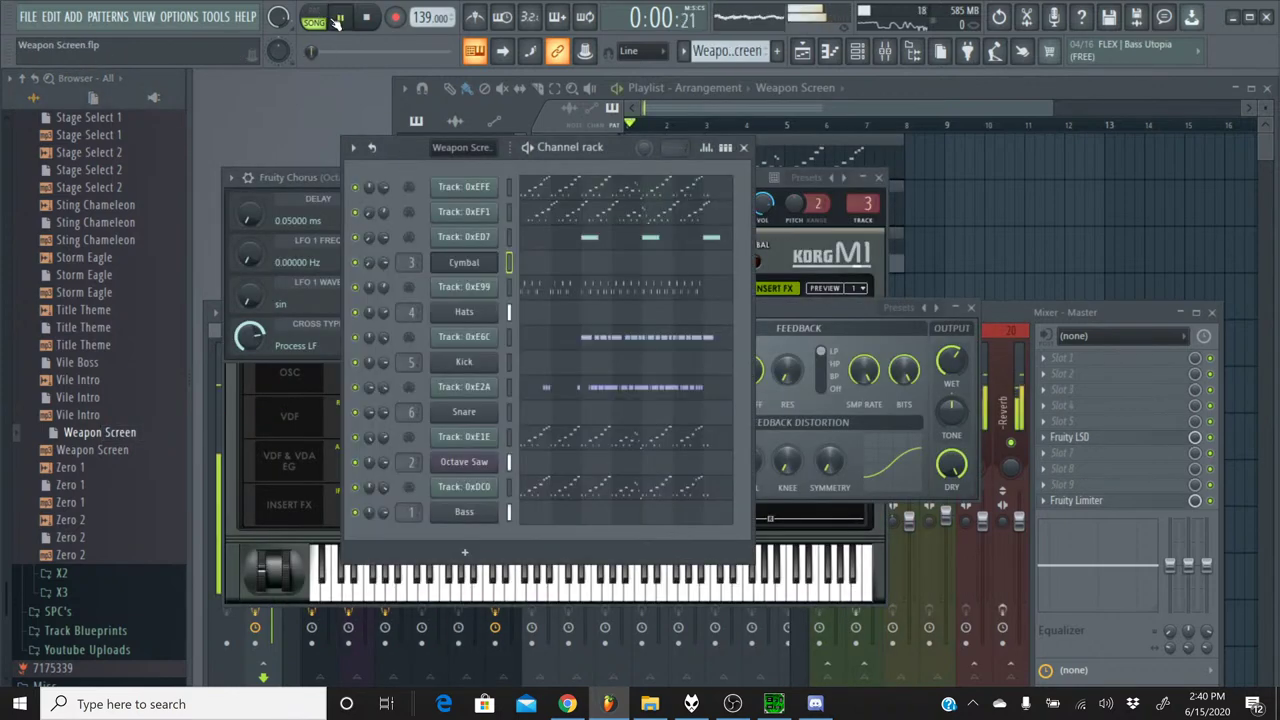
left_click(884, 51)
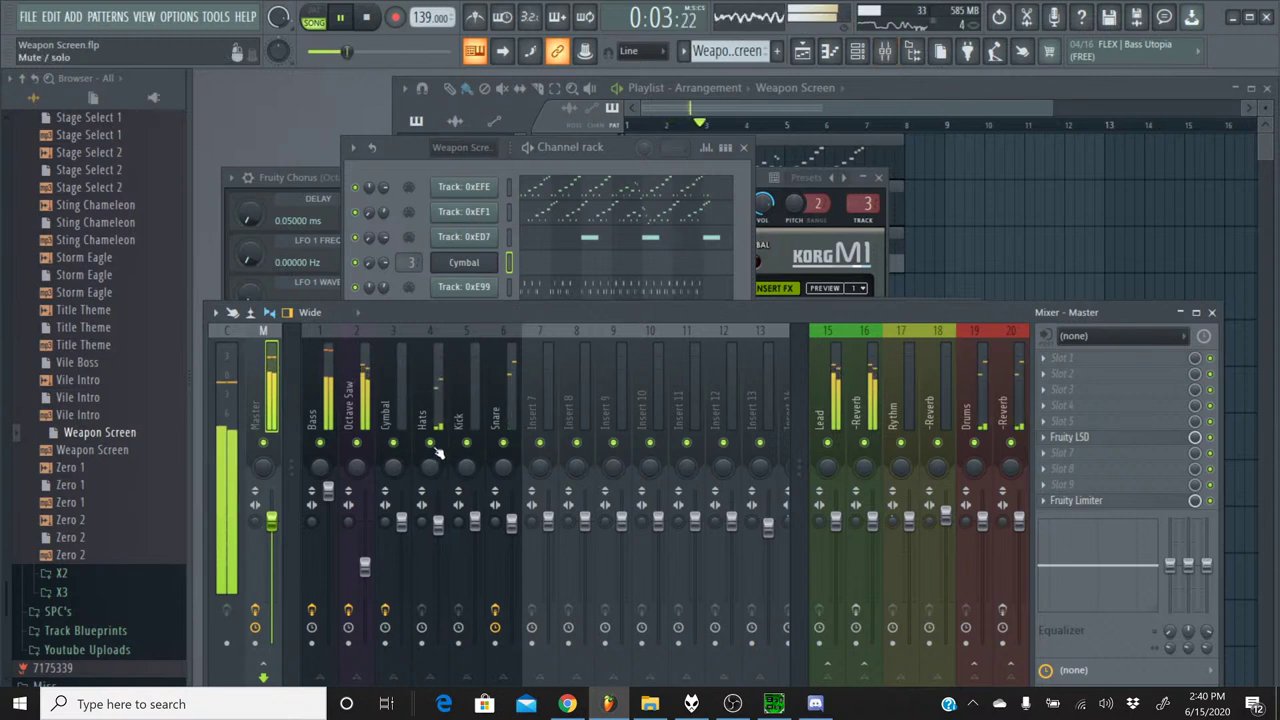
right_click(494, 445)
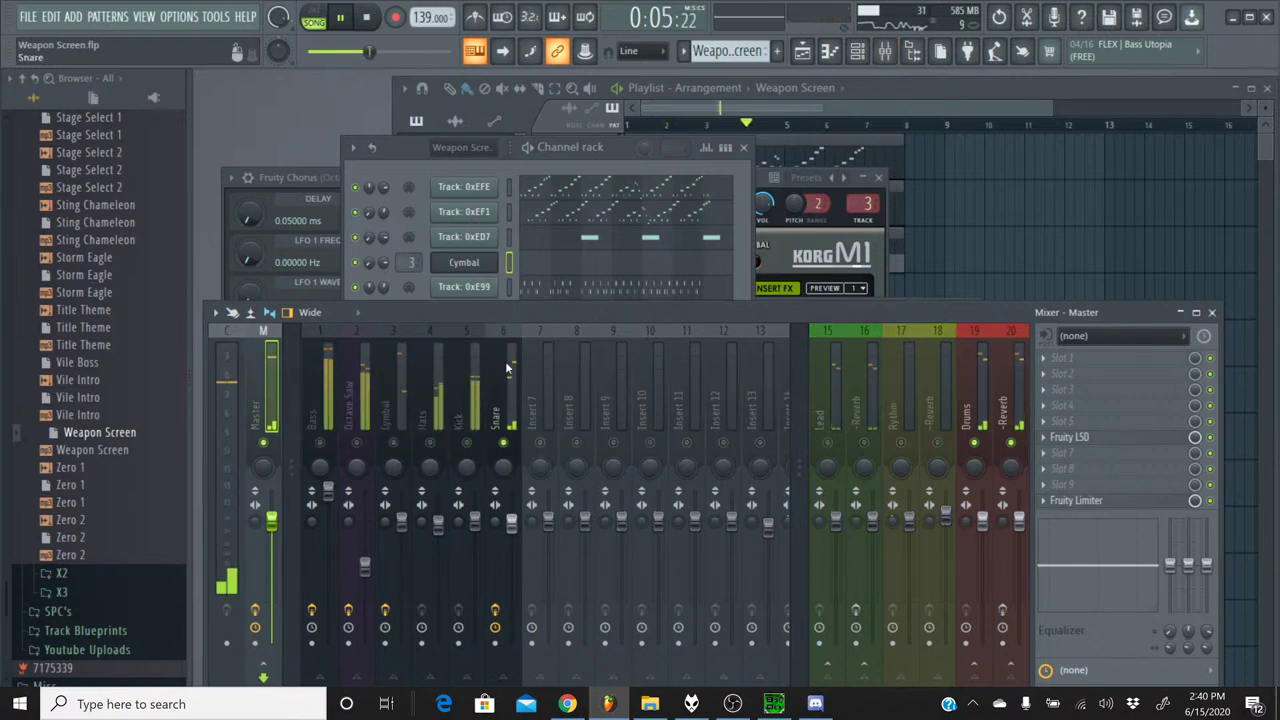
left_click(508, 365)
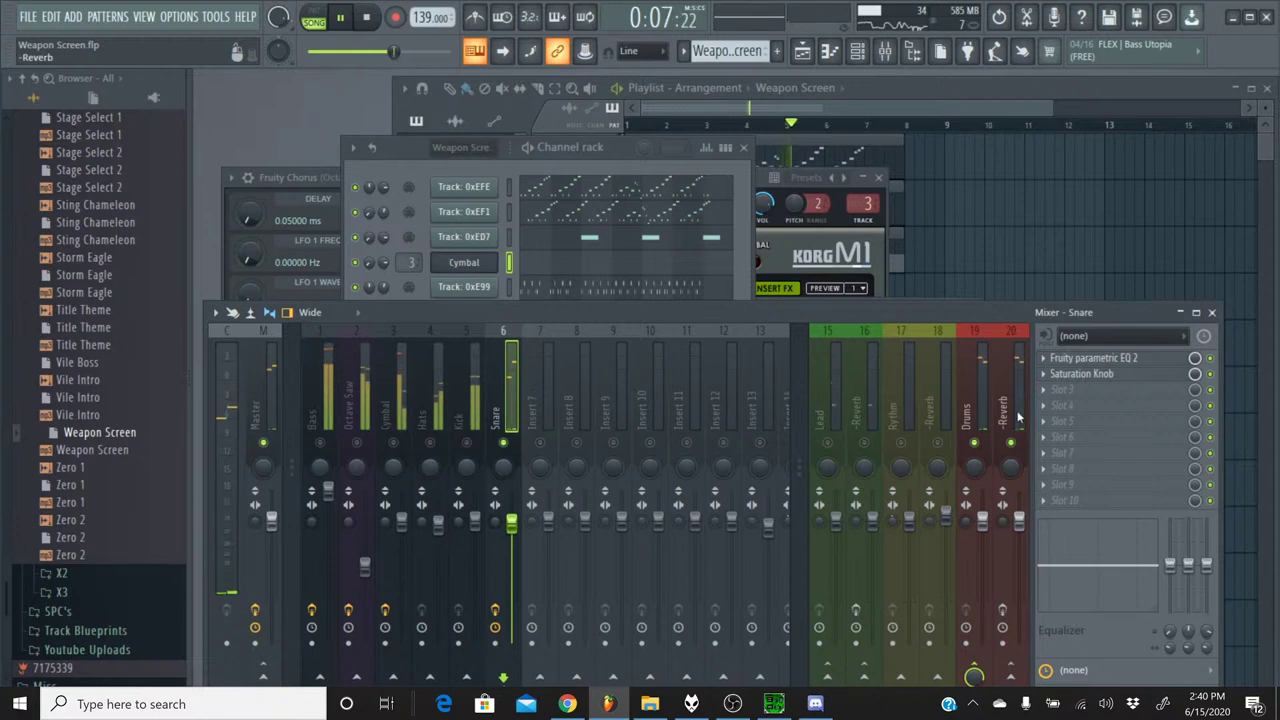
- Add Fruity Chorus with the Low Enhance preset to effect slot 4 of the Snare mixer track
left_click(1104, 412)
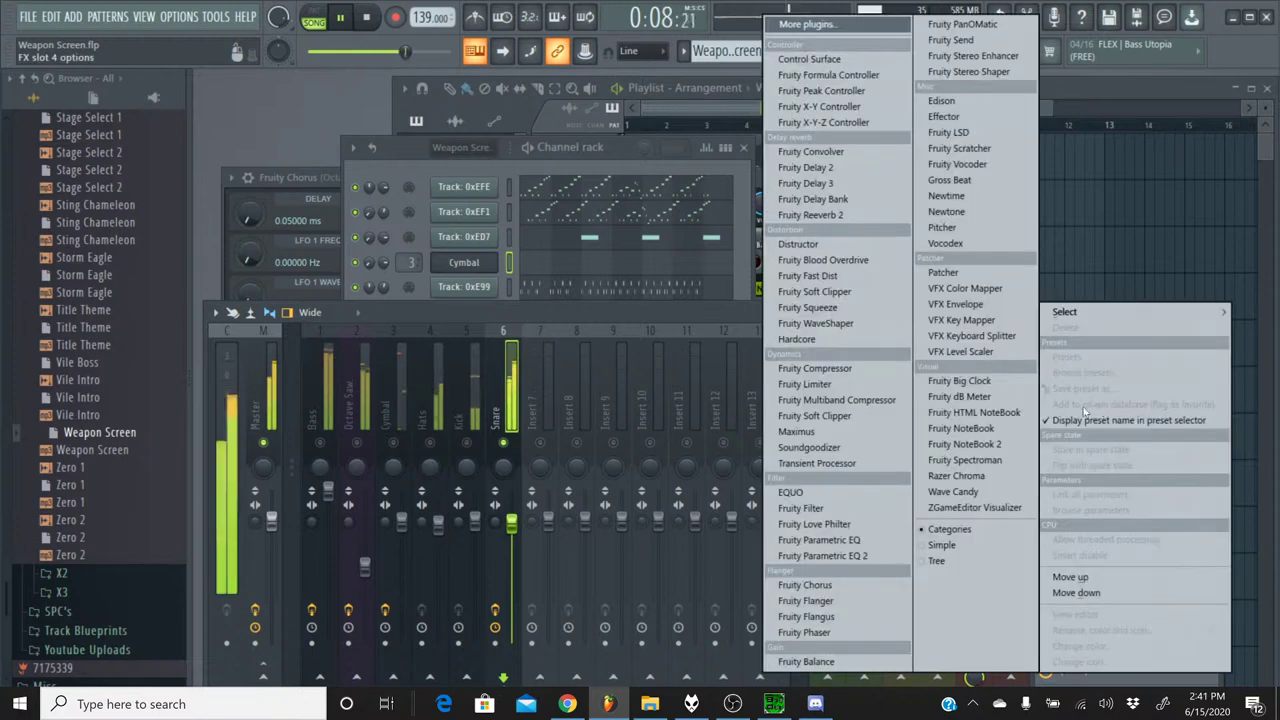
left_click(830, 585)
left_click(592, 178)
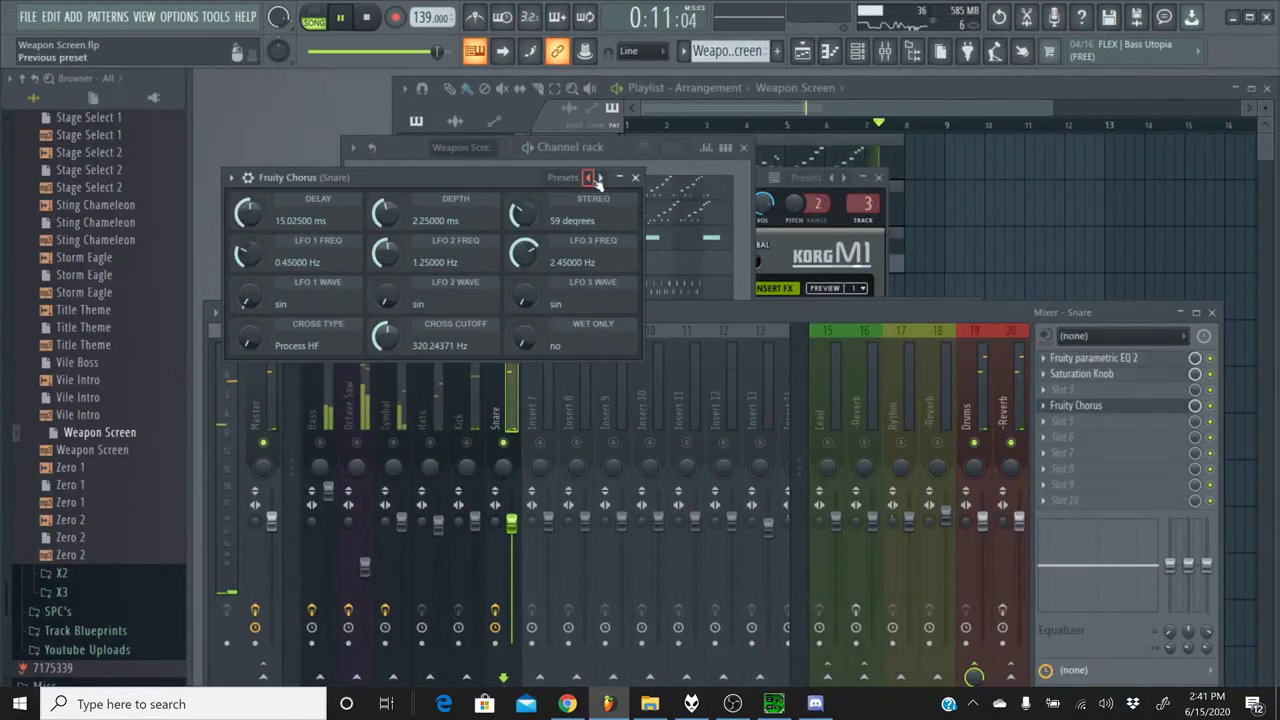
left_click(600, 178)
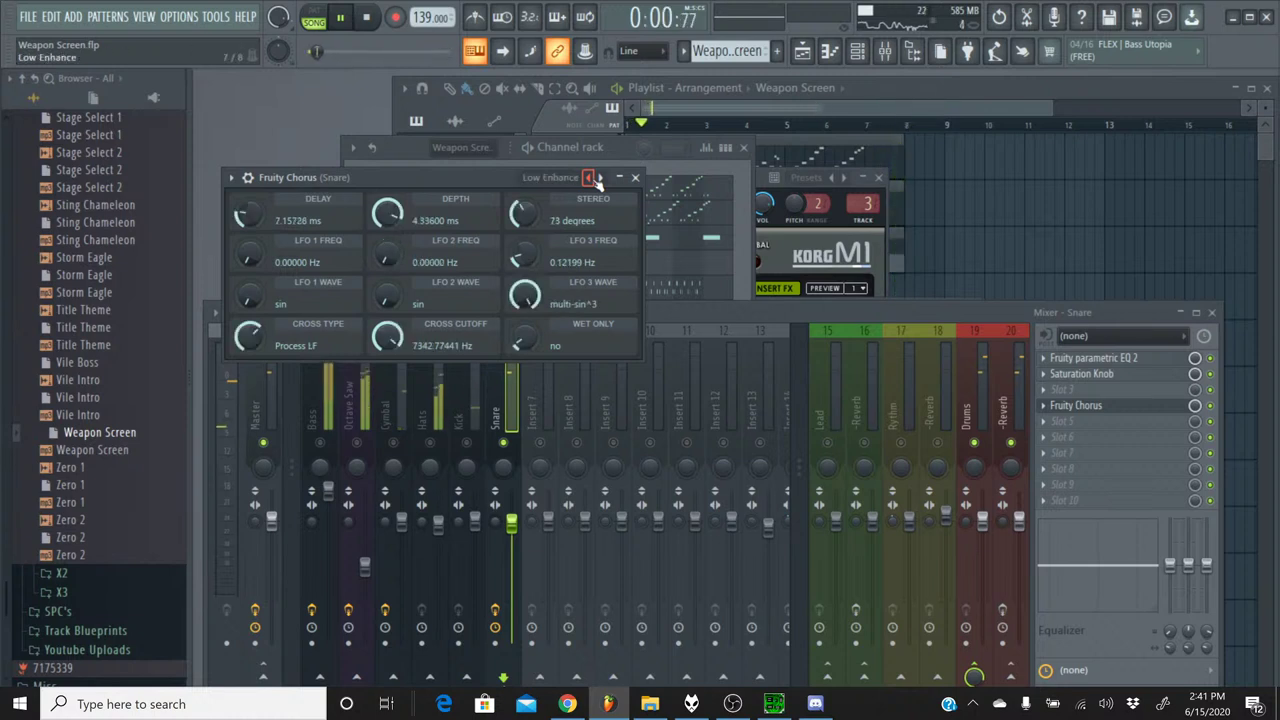
left_click(618, 178)
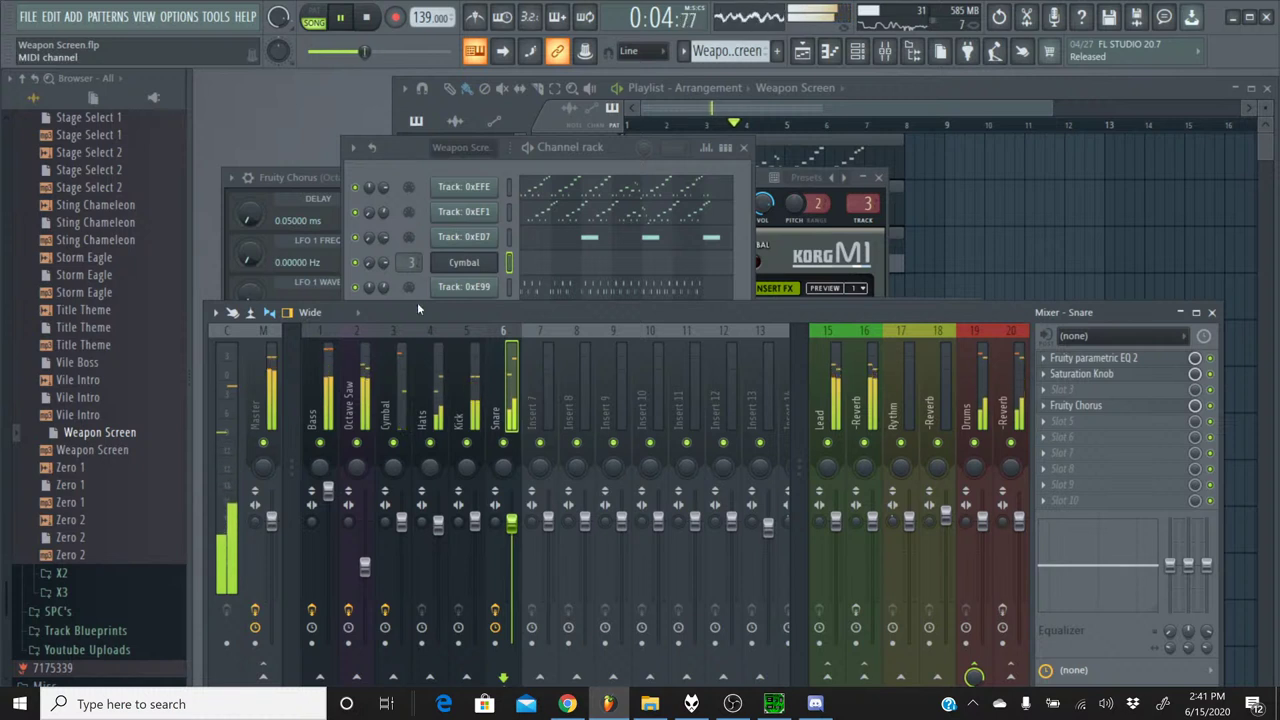
- Lower the Bass mixer track's volume slightly, and solo and select the Octave Saw track
left_click(327, 497)
left_click_drag(327, 500, 327, 508)
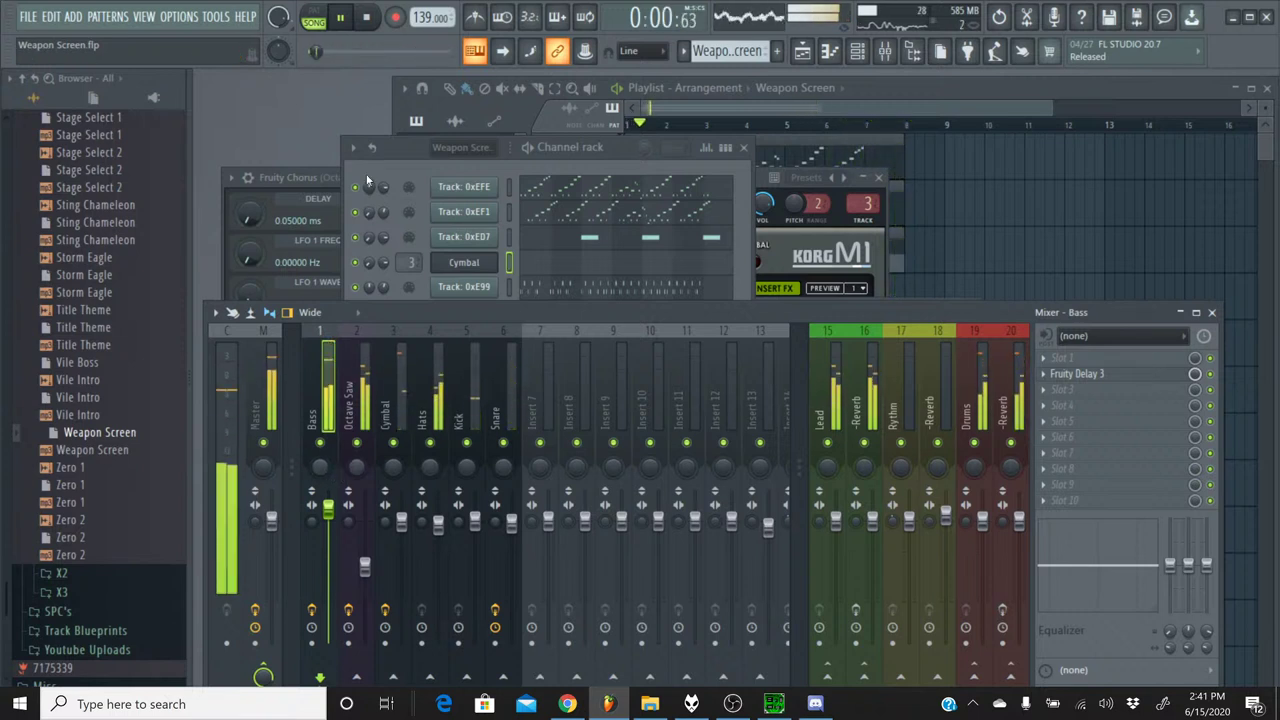
right_click(360, 445)
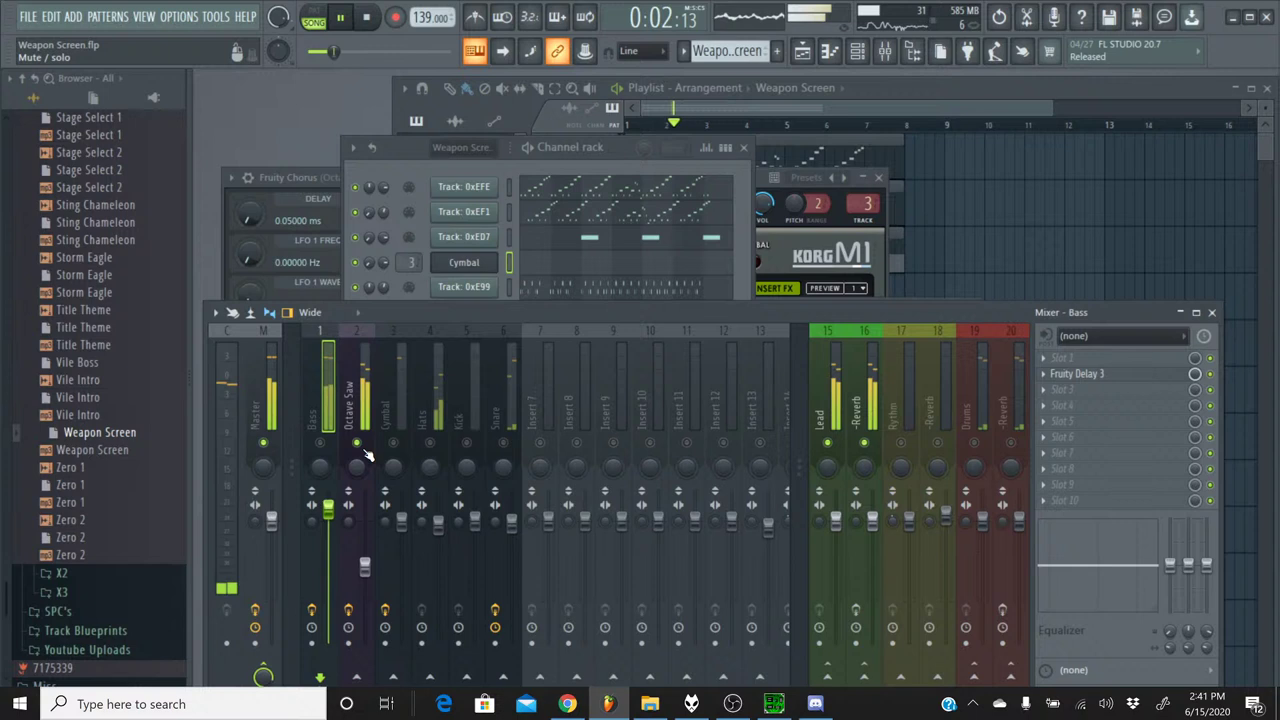
left_click(367, 334)
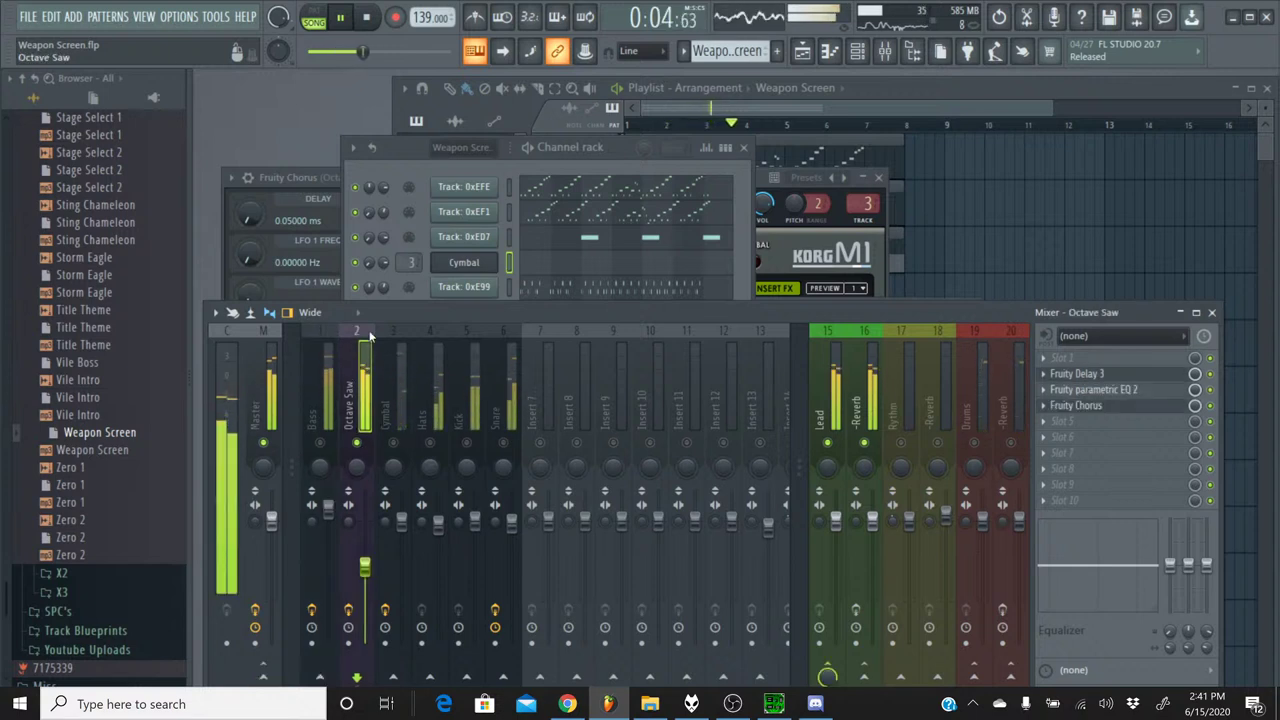
- Replay the opening with only the Octave Saw track soloed and stop playback
left_click(373, 29)
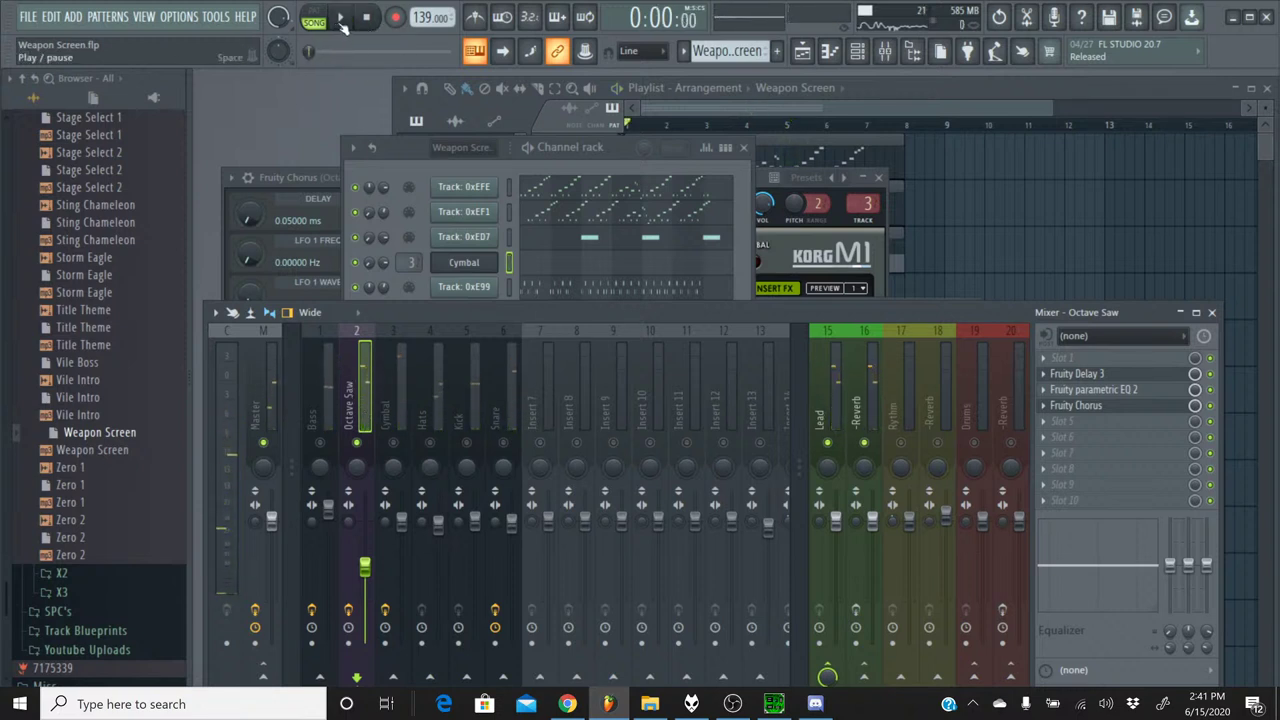
left_click(341, 22)
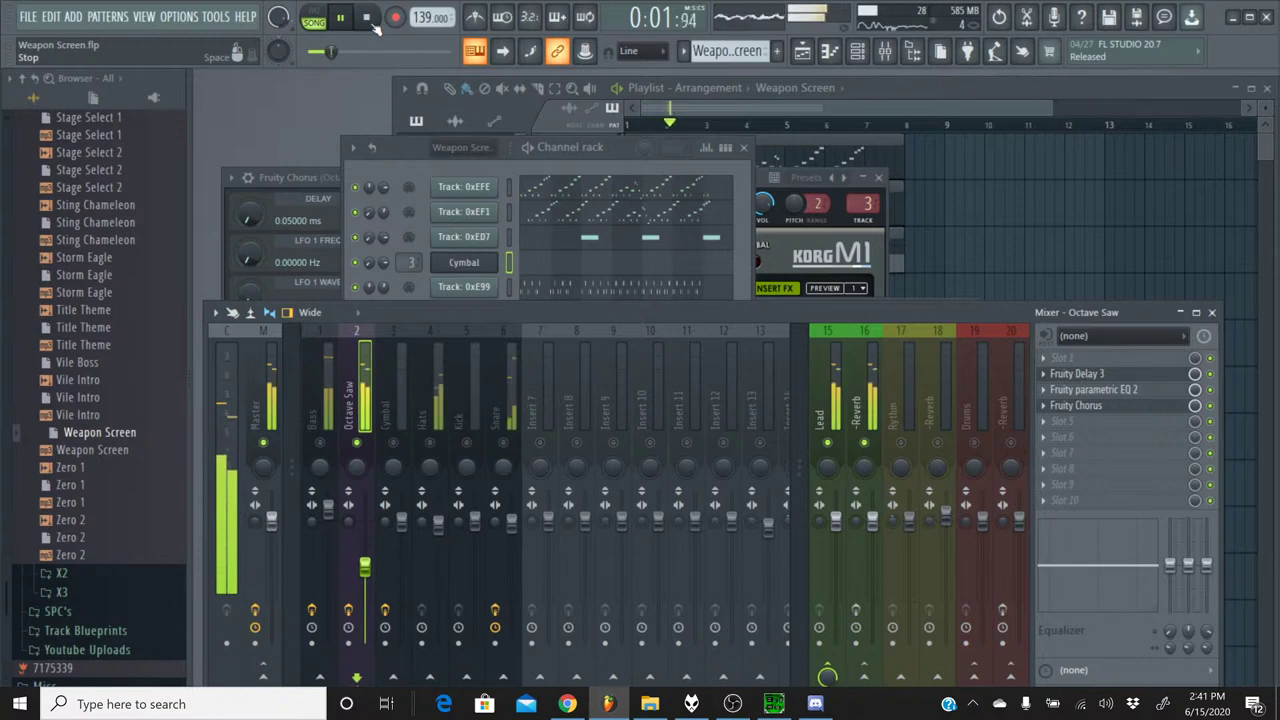
left_click(374, 27)
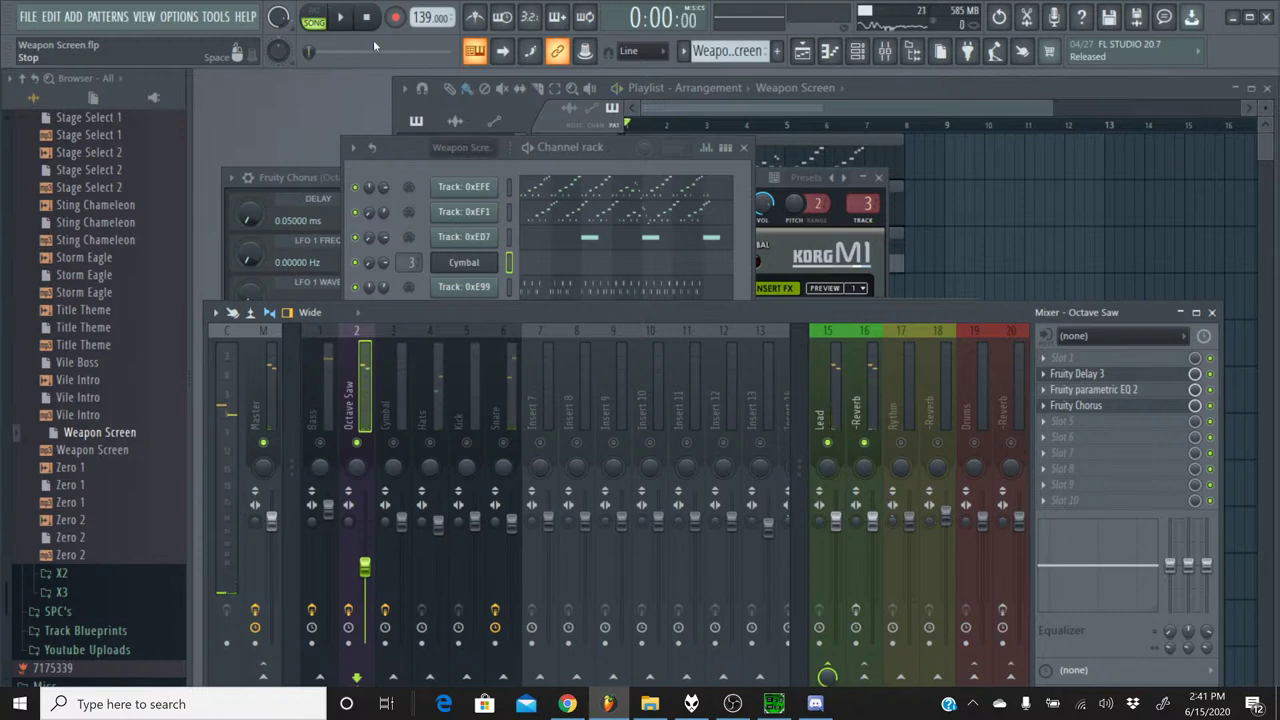
- Switch to SPCTool, load 20 Weapon Screen.spc from the Mega Man X folder, and listen to the SNES original
left_click(774, 703)
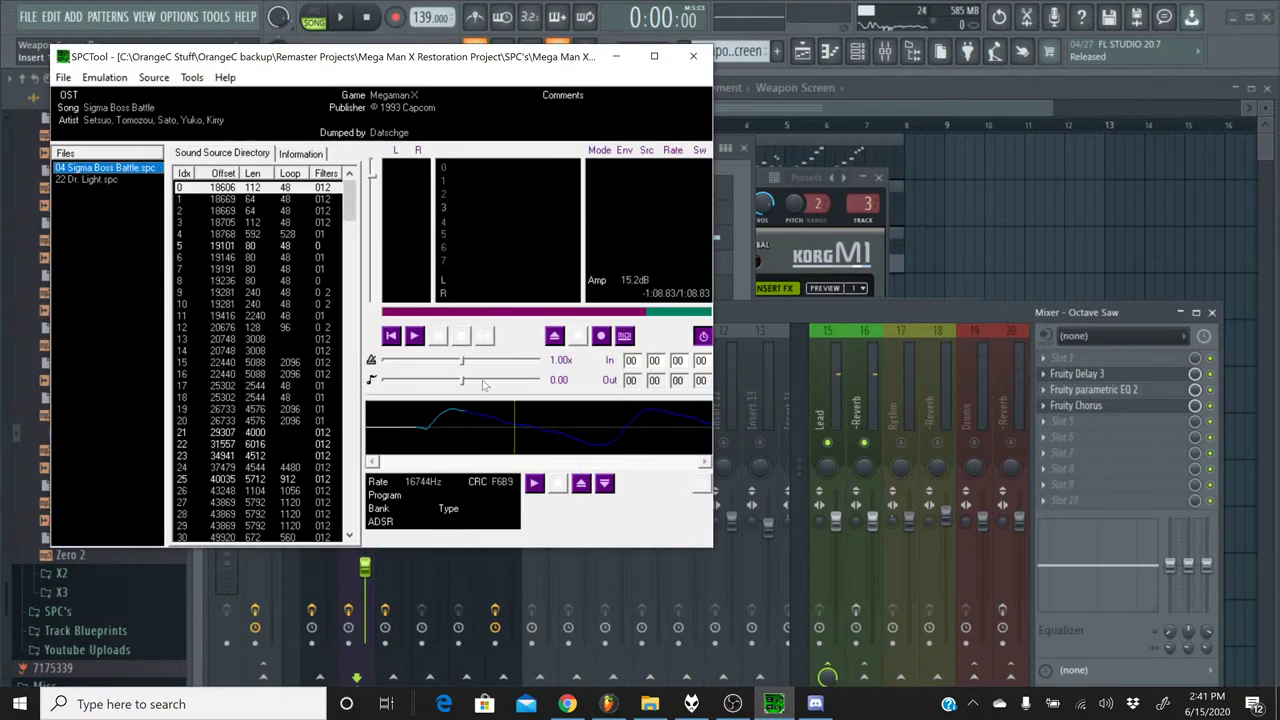
left_click(554, 336)
scroll(661, 321, "down", 4)
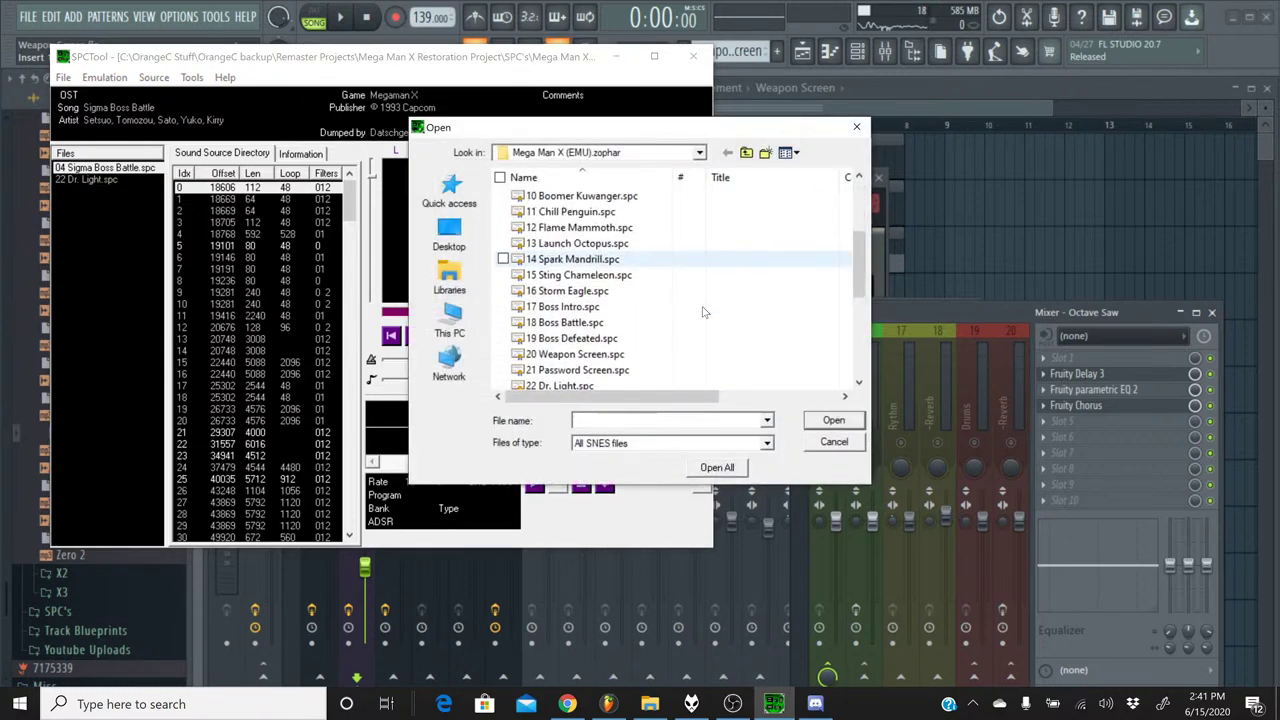
left_click(620, 322)
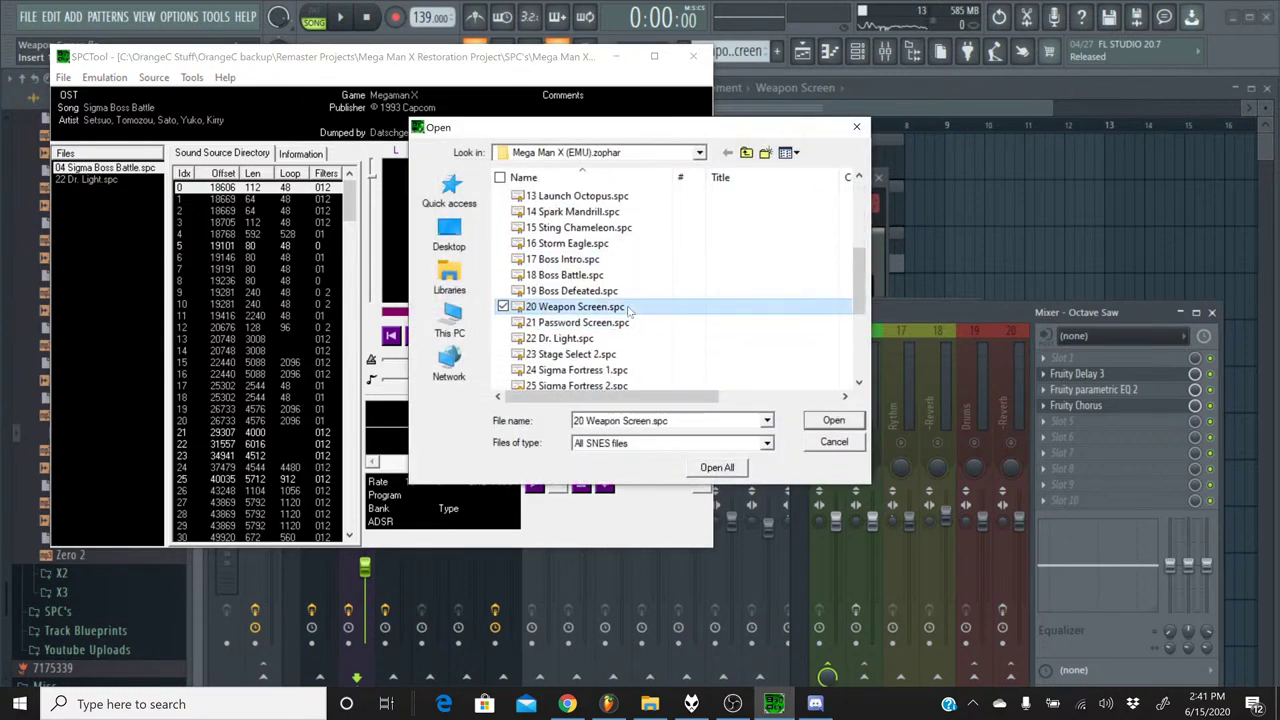
double_click(580, 306)
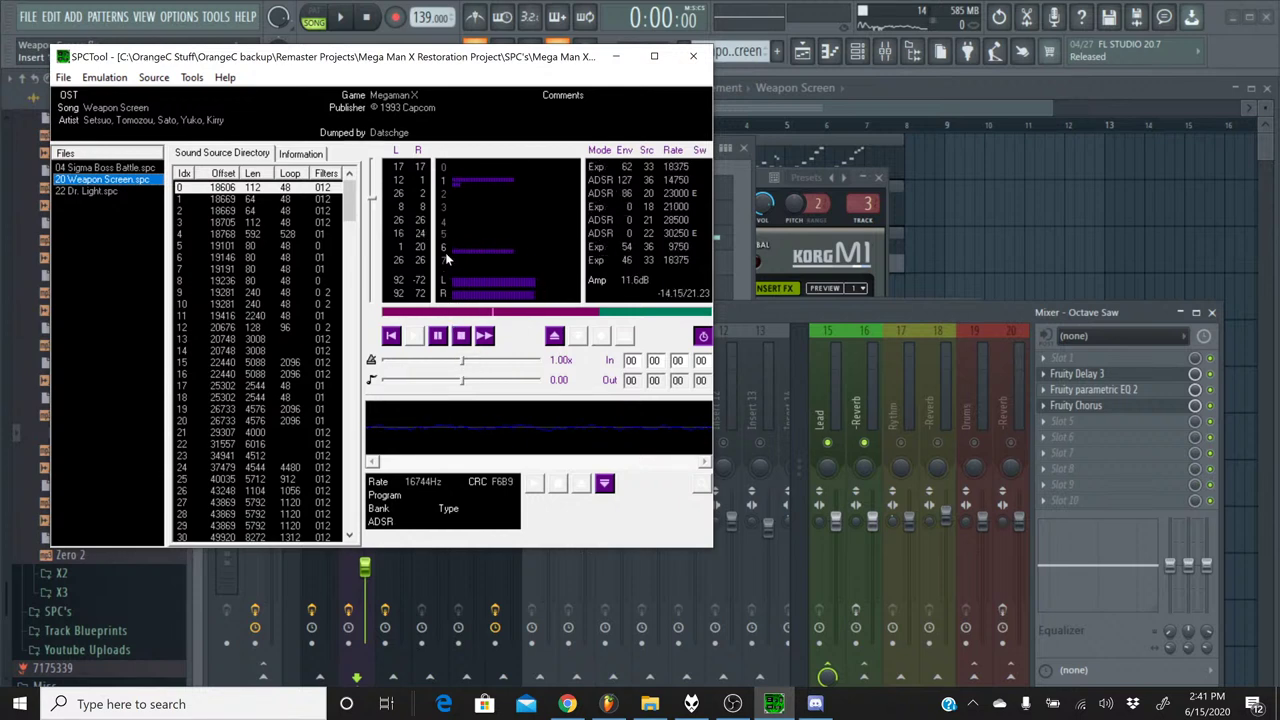
- Restart the SNES Weapon Screen track to hear its opening, stop it, and return to FL Studio
left_click(391, 336)
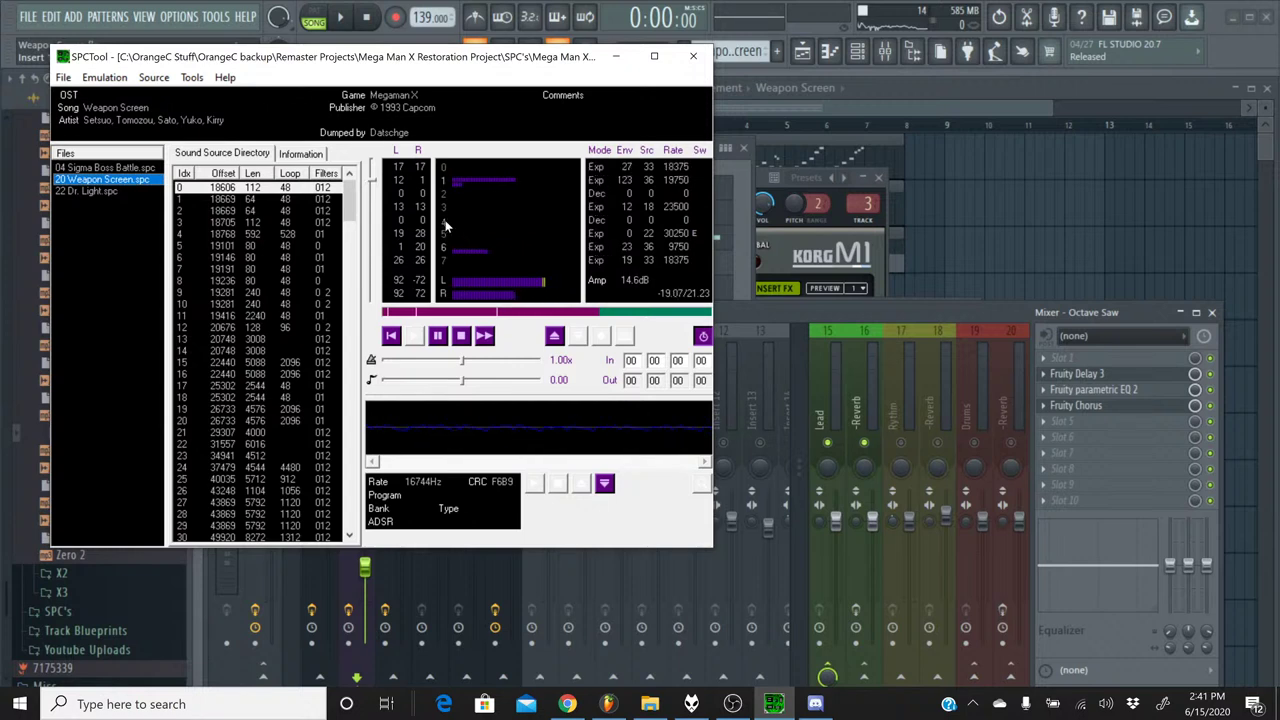
left_click(463, 337)
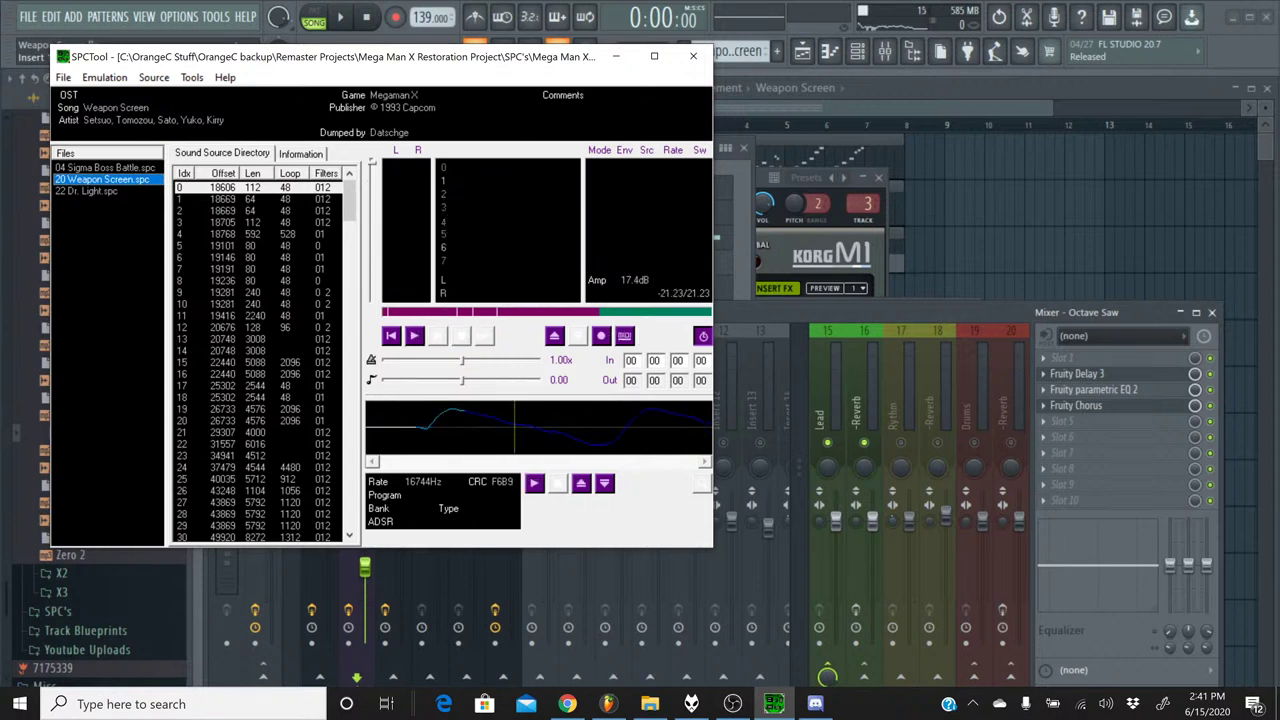
left_click(618, 58)
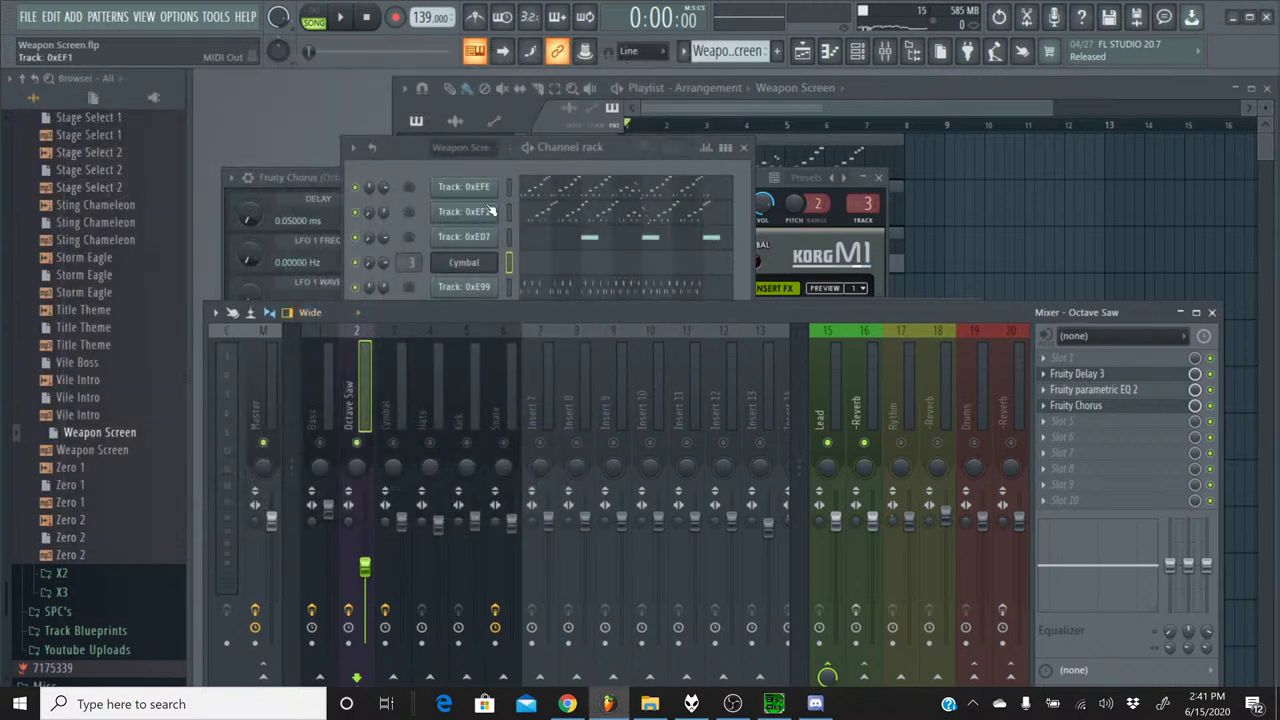
- Adjust the release time in the Octave Saw channel's volume envelope and play the song to hear it
left_click(399, 157)
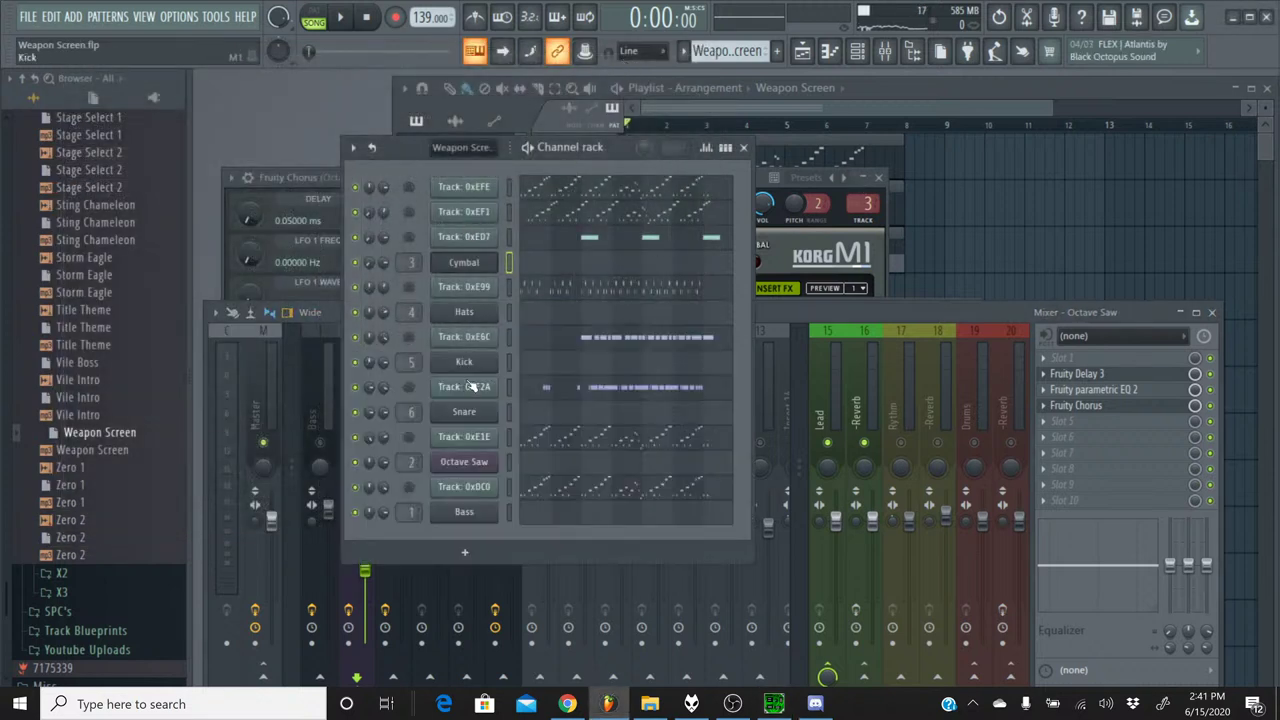
left_click(463, 463)
left_click(452, 250)
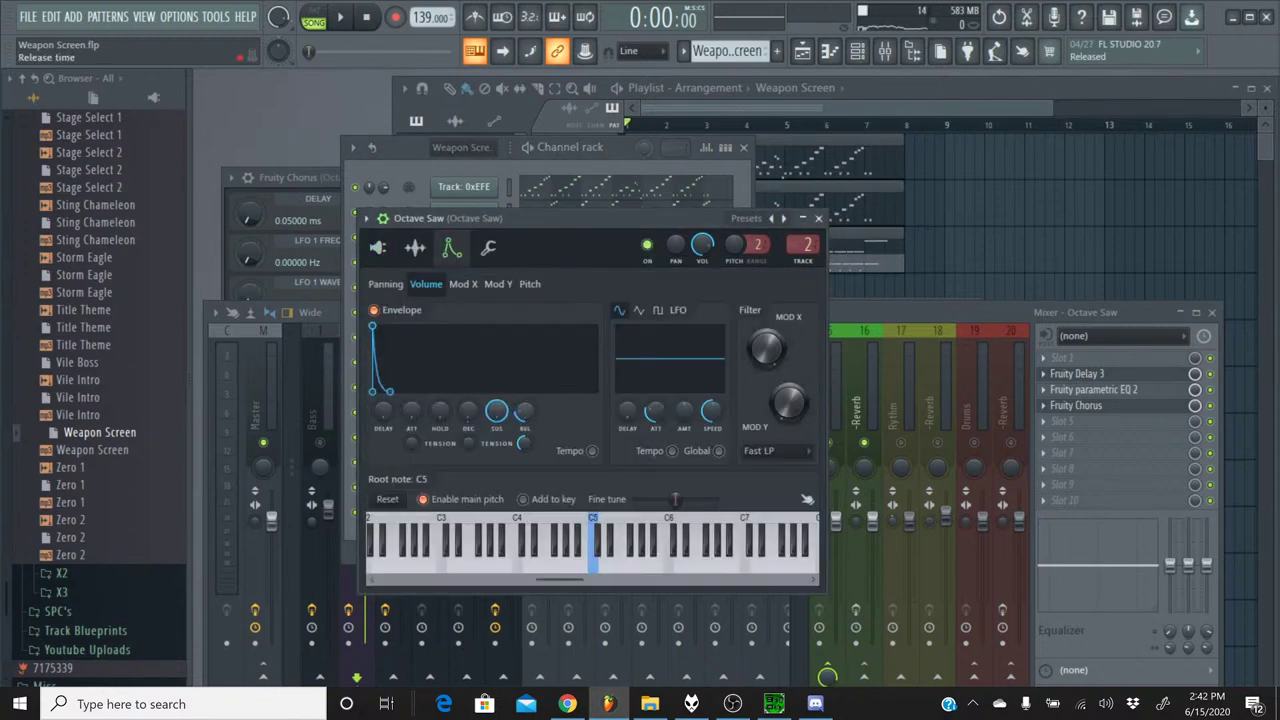
left_click(343, 19)
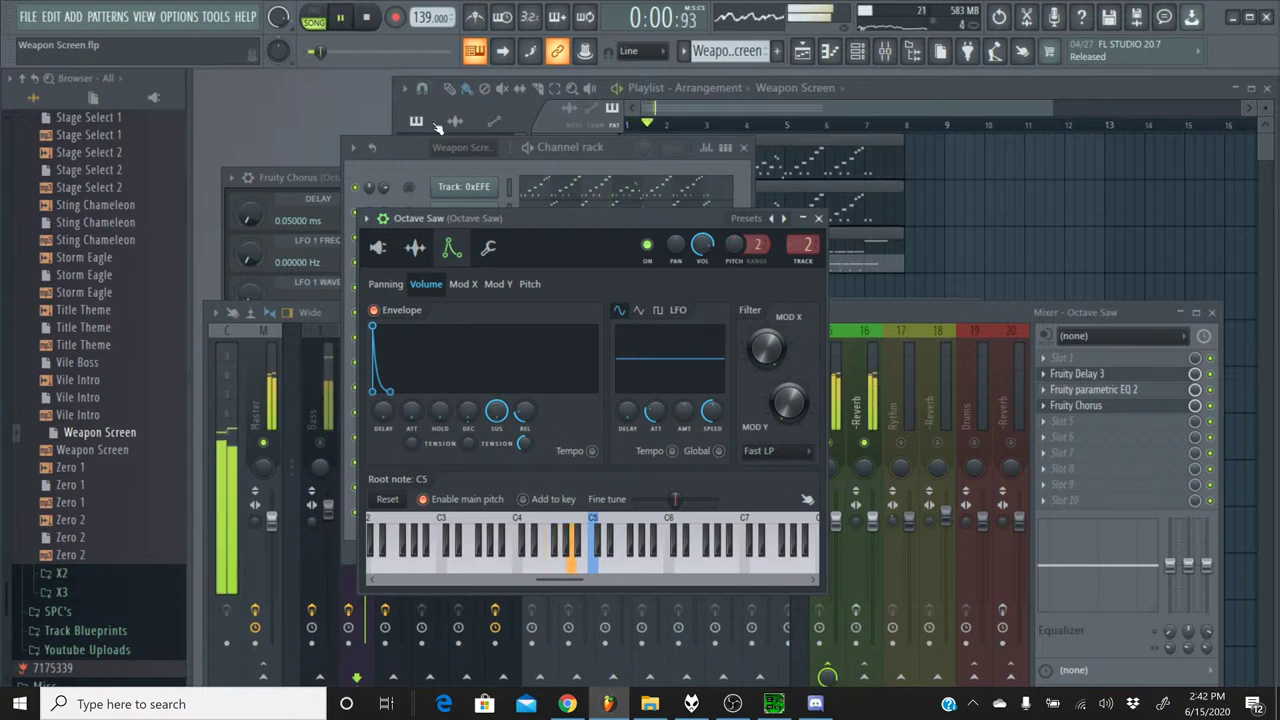
left_click(819, 219)
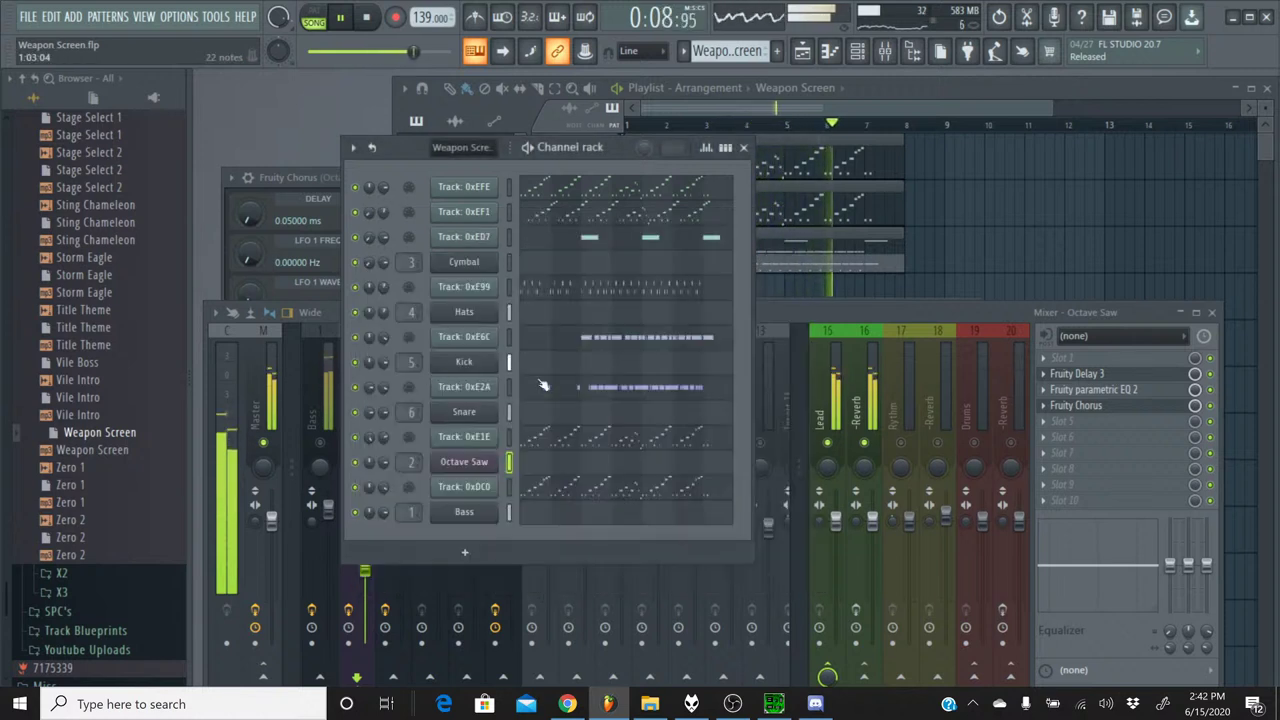
- Reduce the Fruity Chorus mix level on the Octave Saw track and make its EQ band 2 a high pass at about 219 Hz
left_click(812, 323)
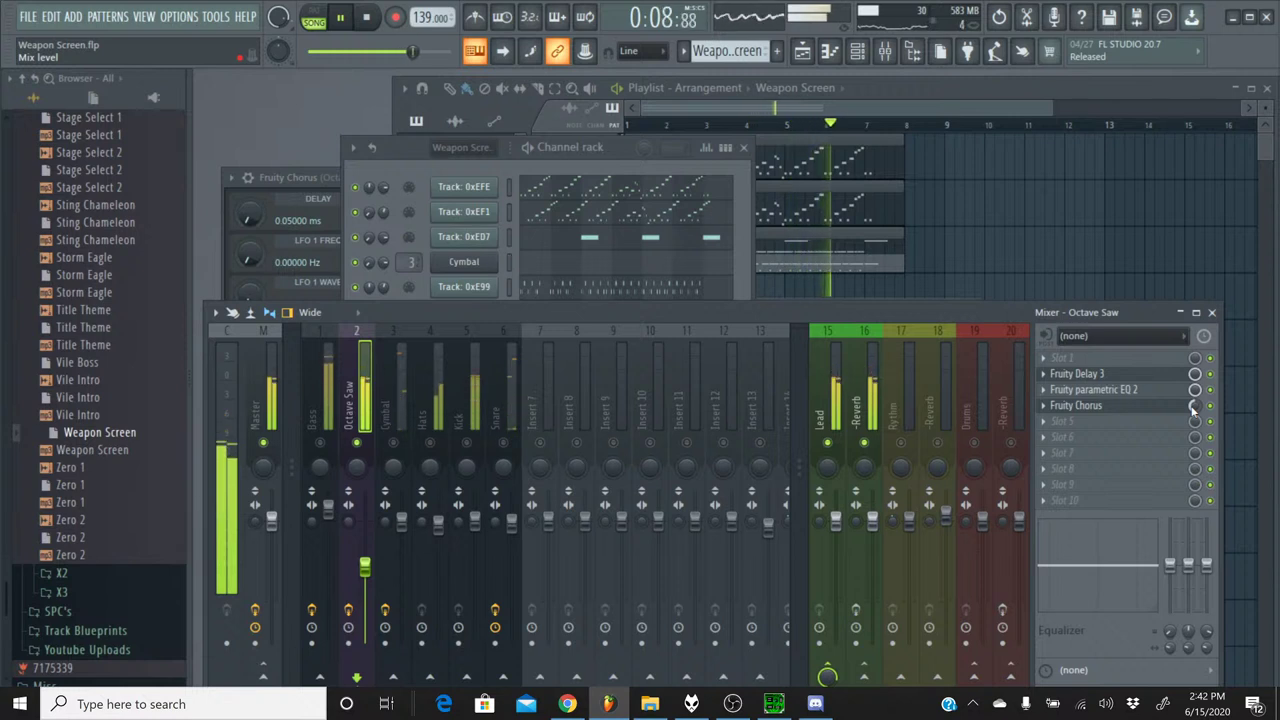
left_click(1130, 389)
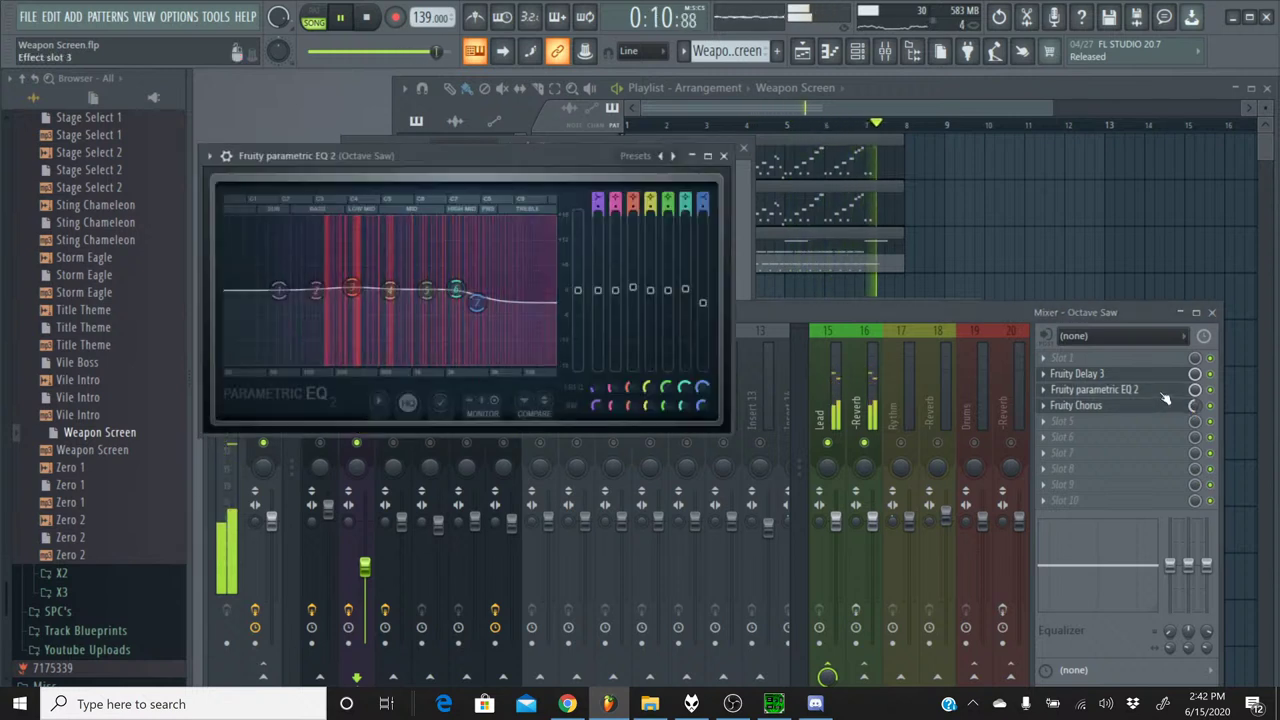
mouse_move(457, 290)
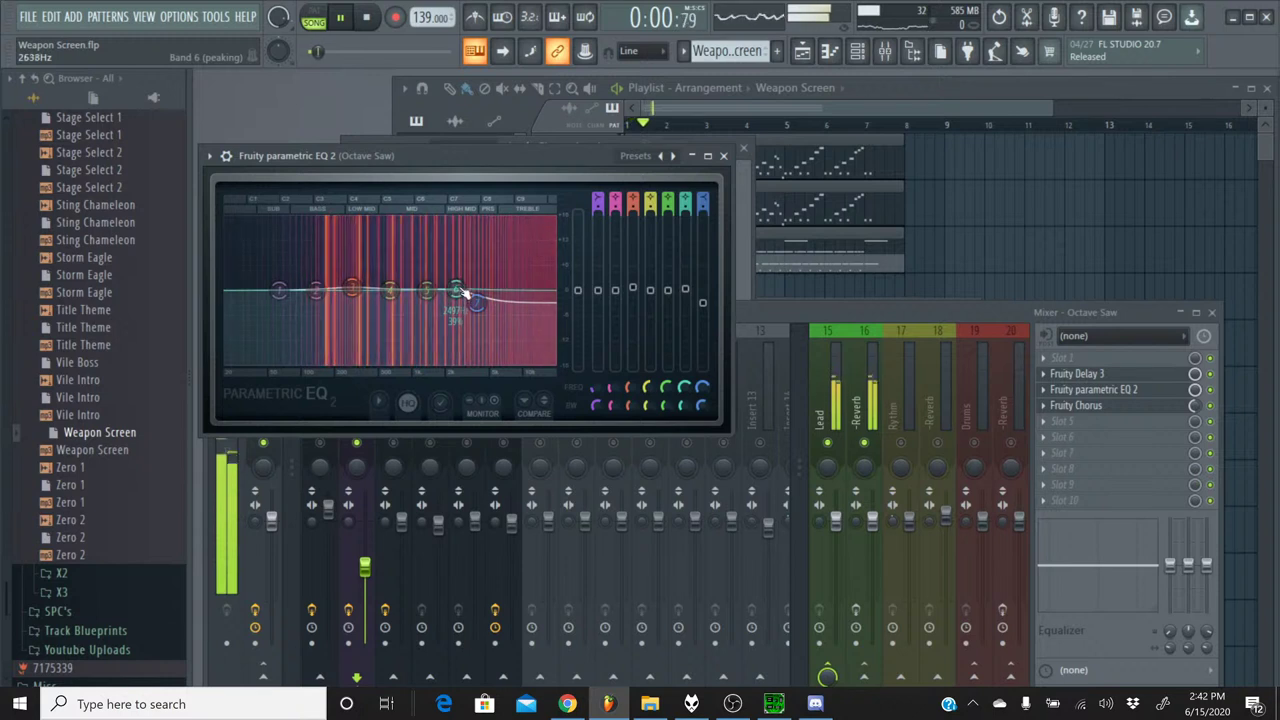
right_click(322, 297)
mouse_move(345, 334)
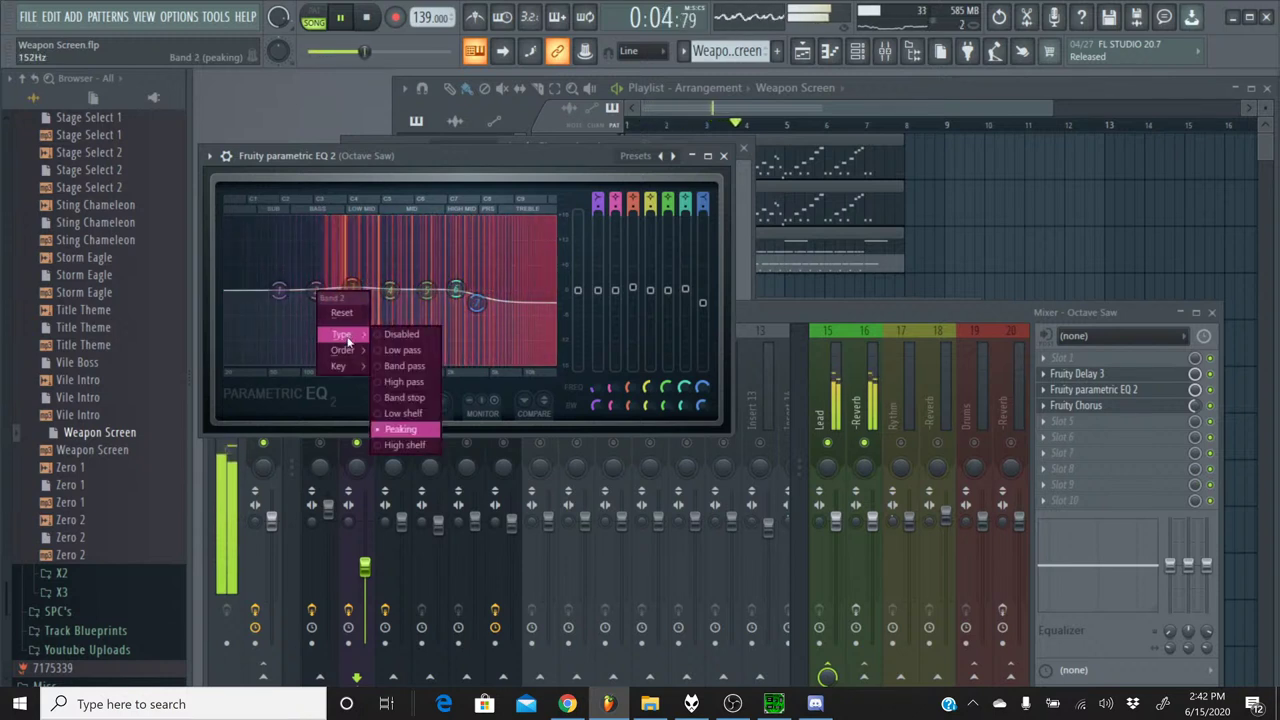
left_click(404, 382)
mouse_move(316, 290)
left_mouse_down()
mouse_move(378, 289)
mouse_move(340, 289)
left_mouse_up()
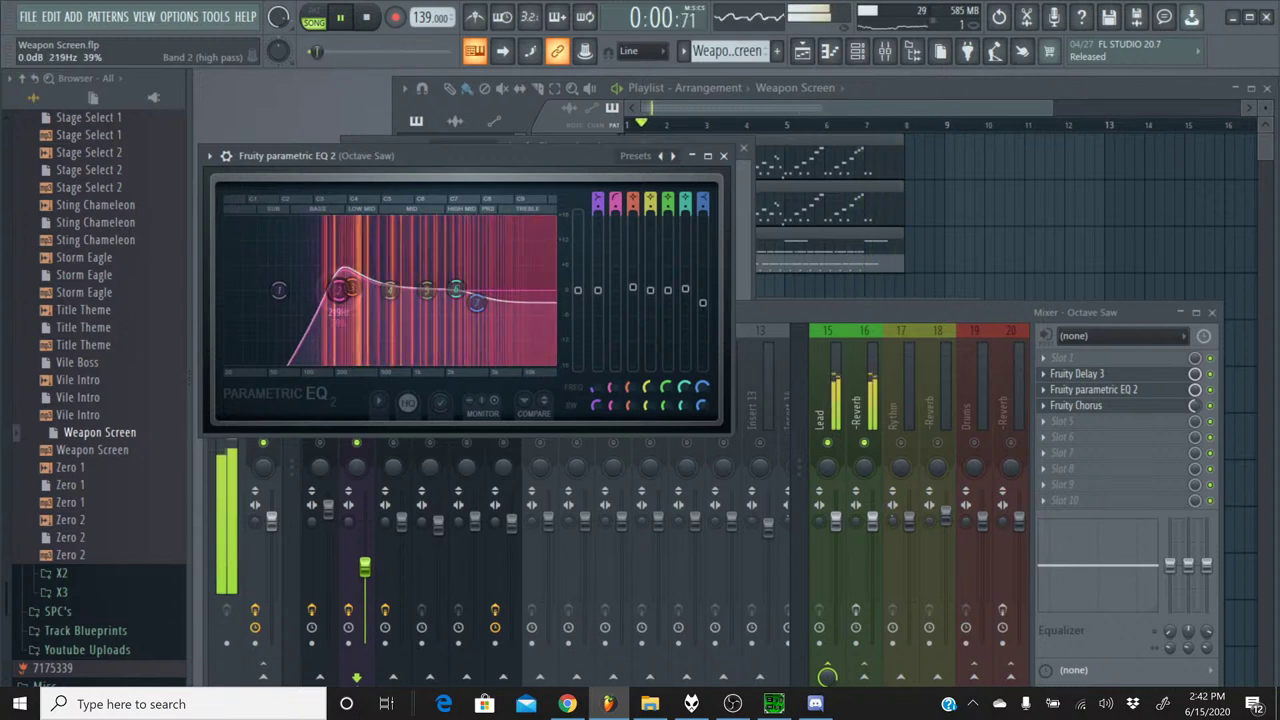
left_click(723, 156)
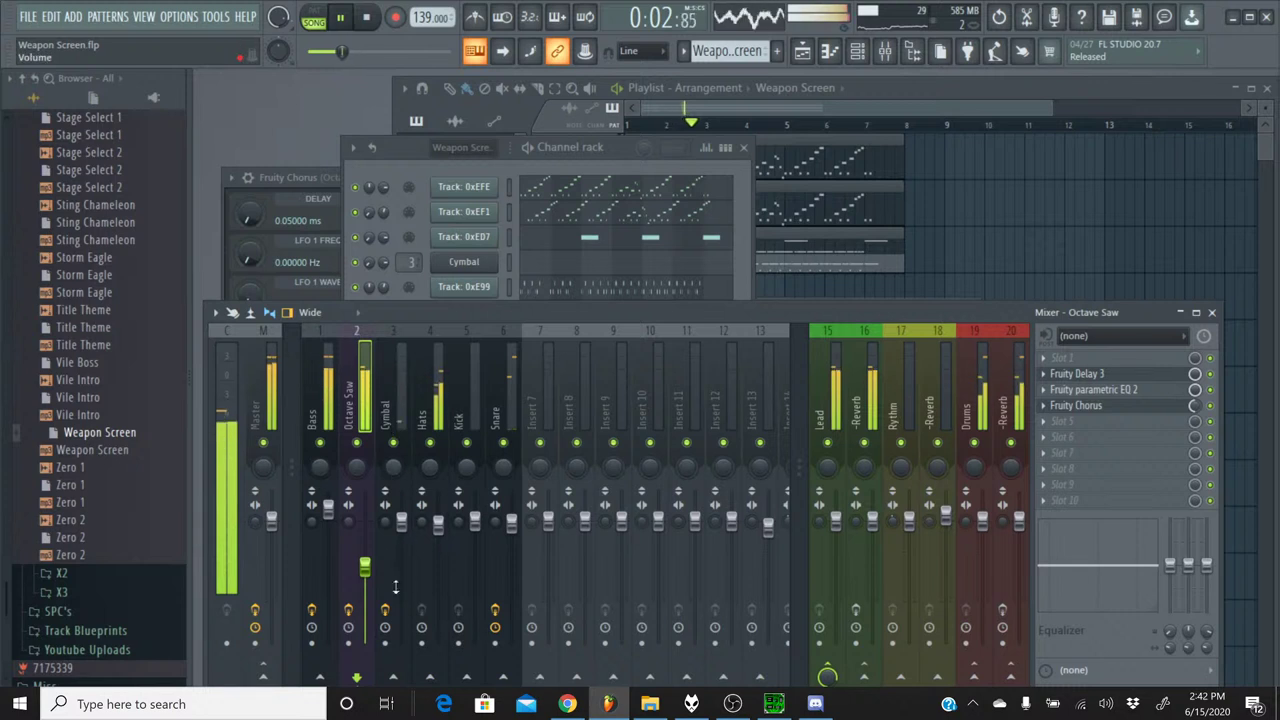
- Raise the Octave Saw mixer track's volume slightly within the full mix and stop playback
left_click_drag(365, 566, 365, 560)
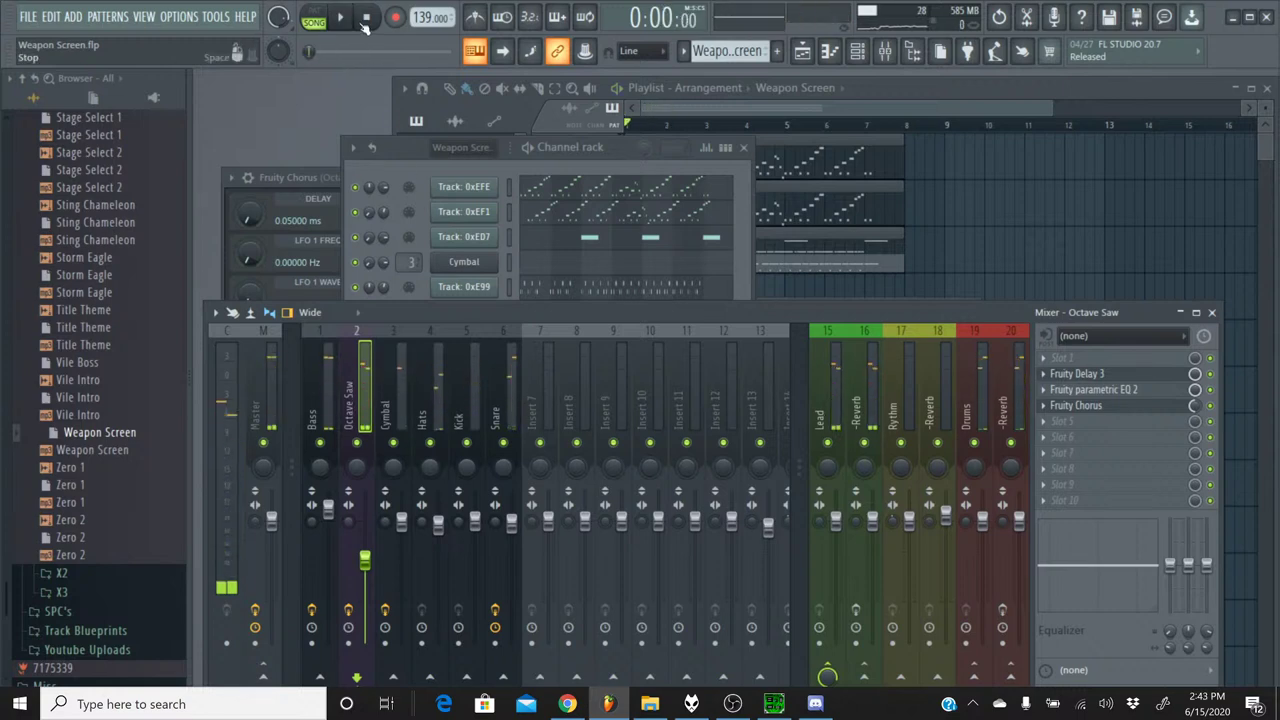
- Switch to SPCTool, play the SNES Weapon Screen track for comparison, stop it, and return to FL Studio
left_click(558, 706)
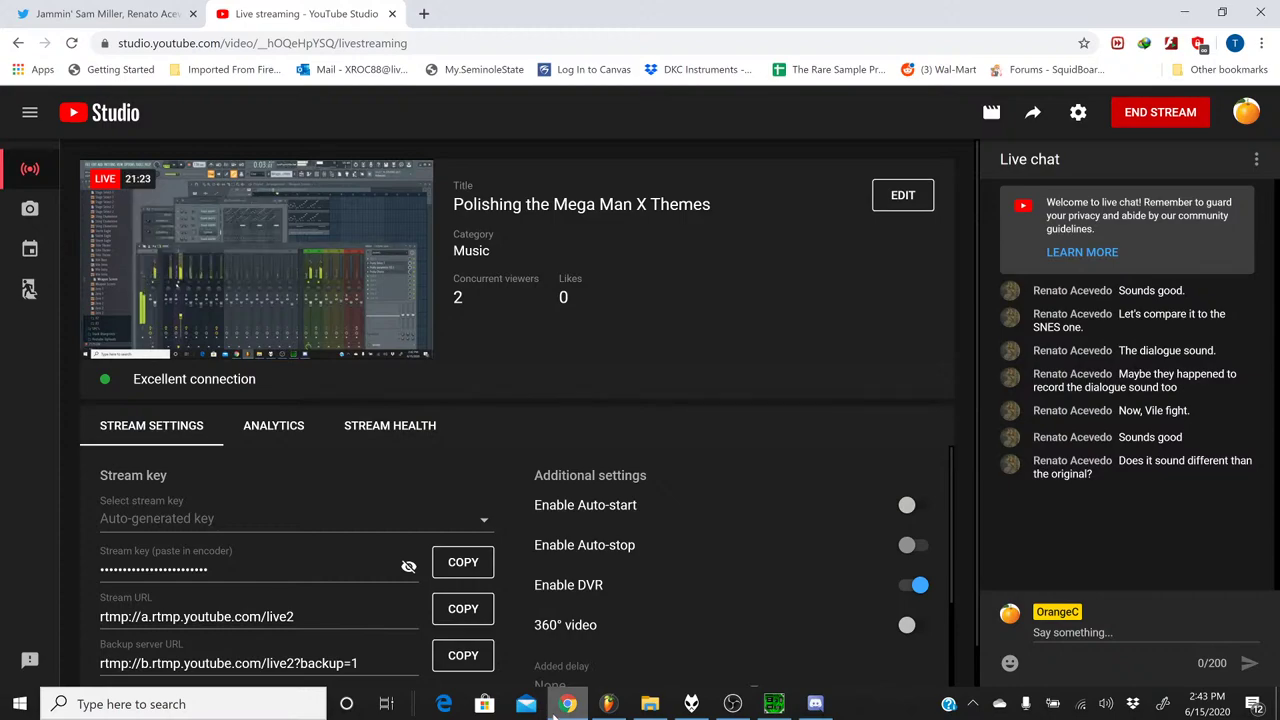
left_click(608, 704)
left_click(776, 706)
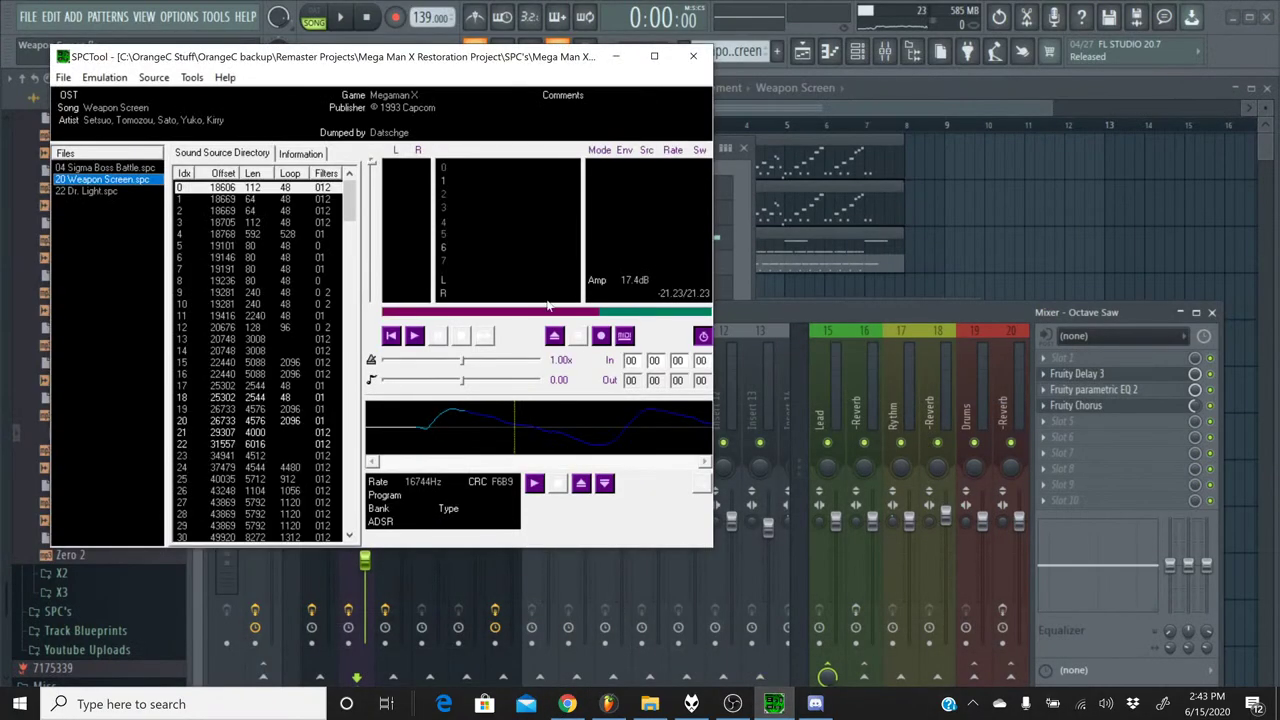
left_click(414, 335)
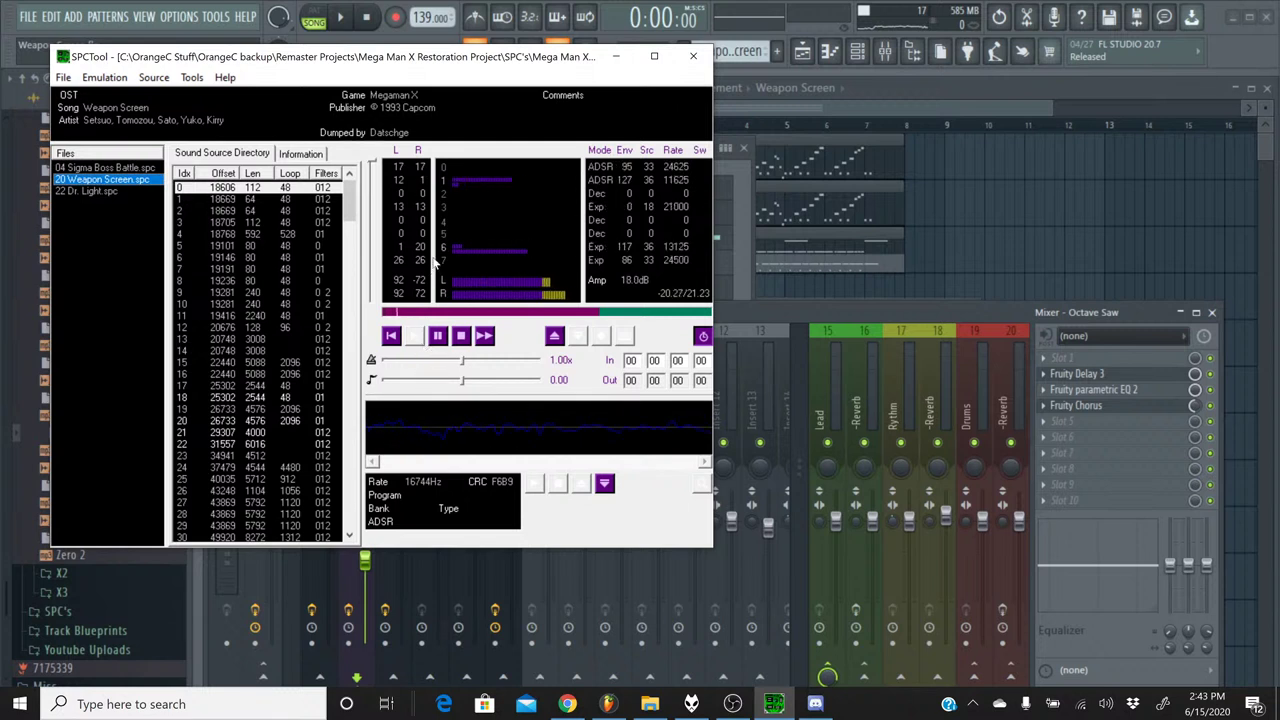
left_click(460, 337)
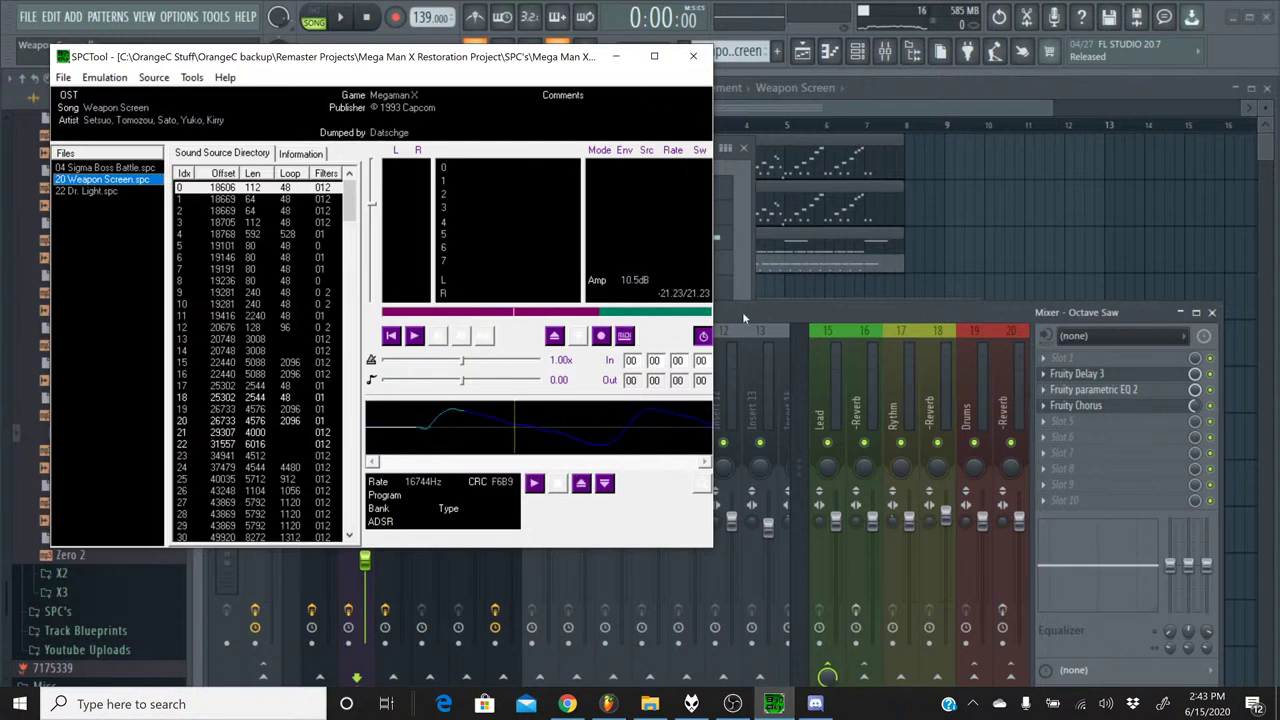
left_click(743, 315)
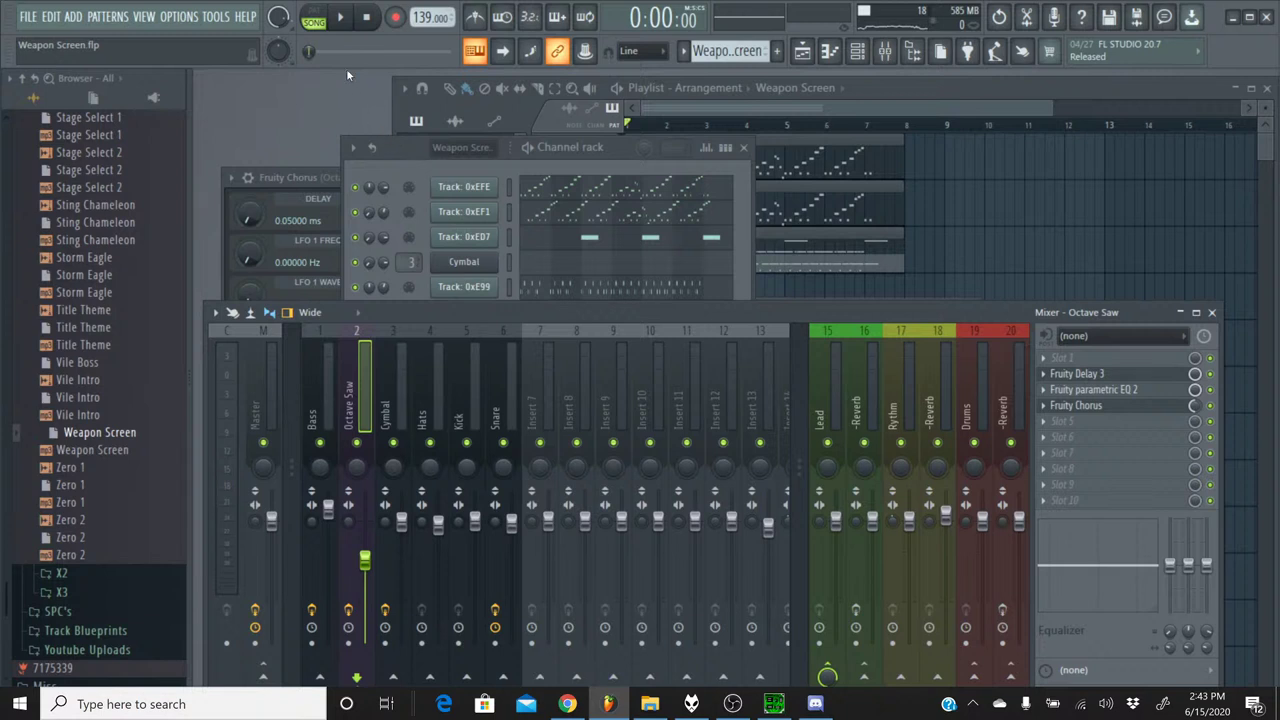
- During playback, raise the Snare and Kick mixer volumes and lower the Octave Saw track to 50% (-12.6 dB)
left_click(340, 17)
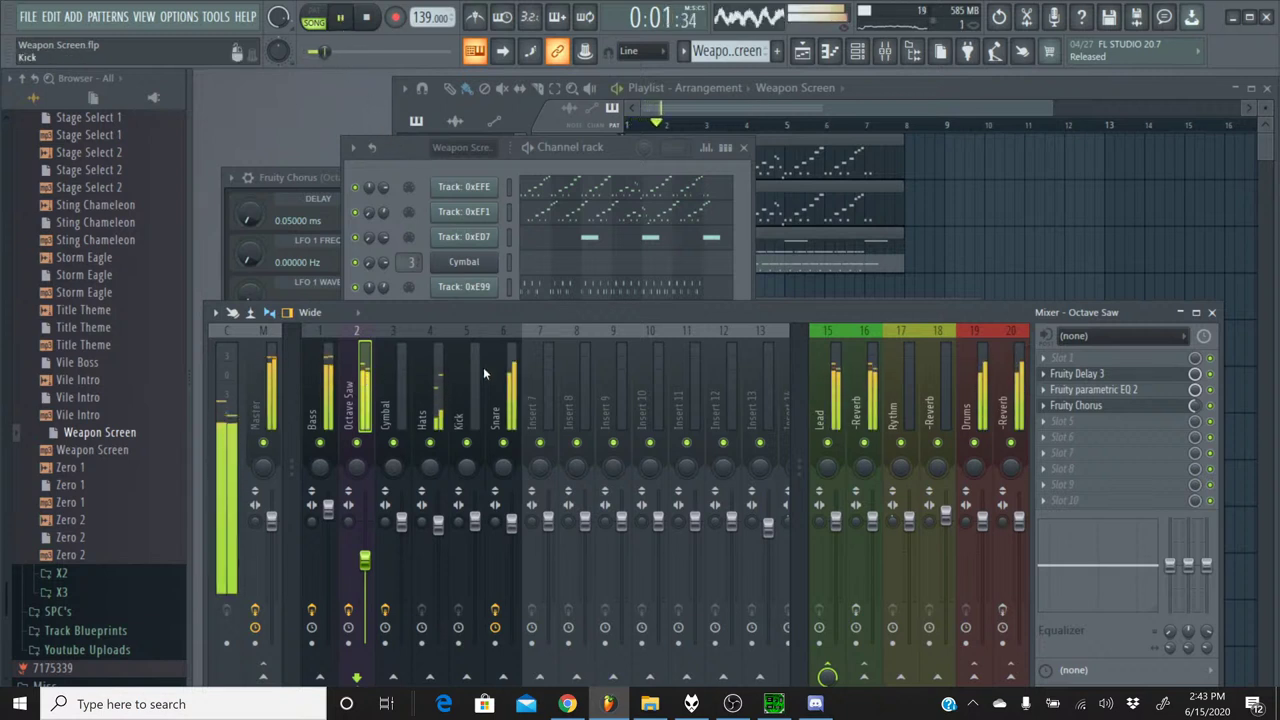
left_click(511, 520)
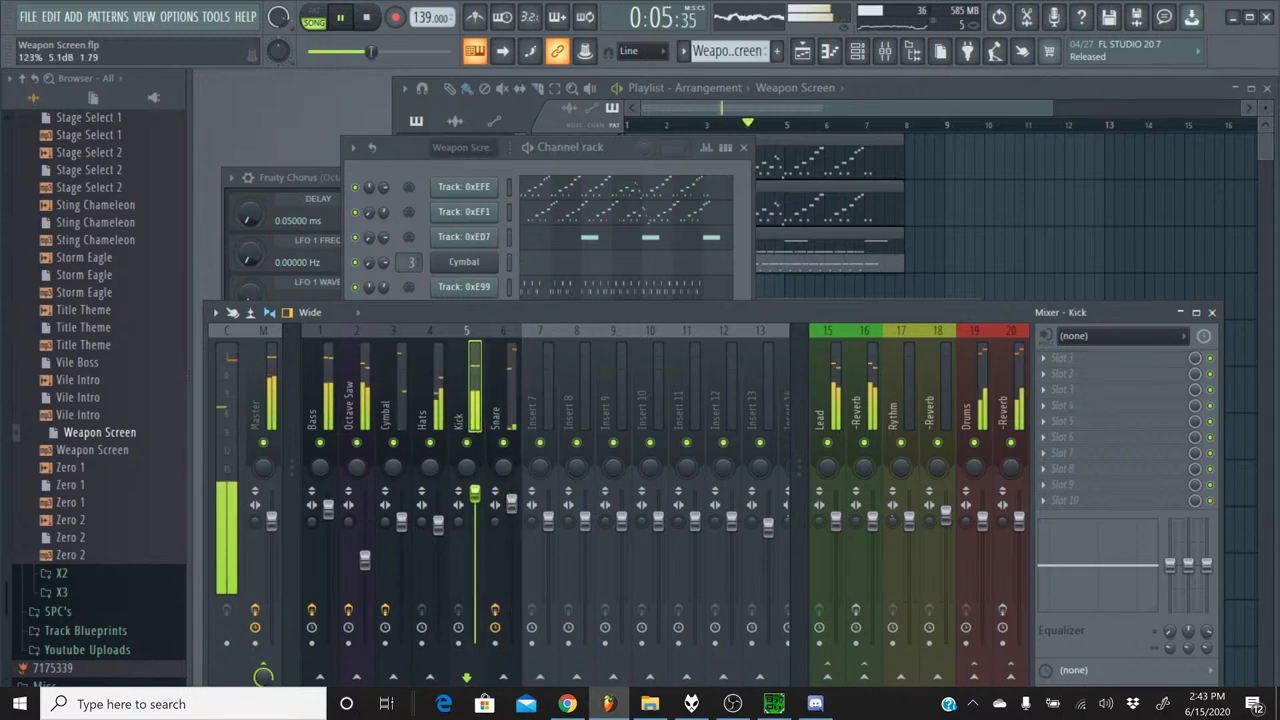
left_click(474, 500)
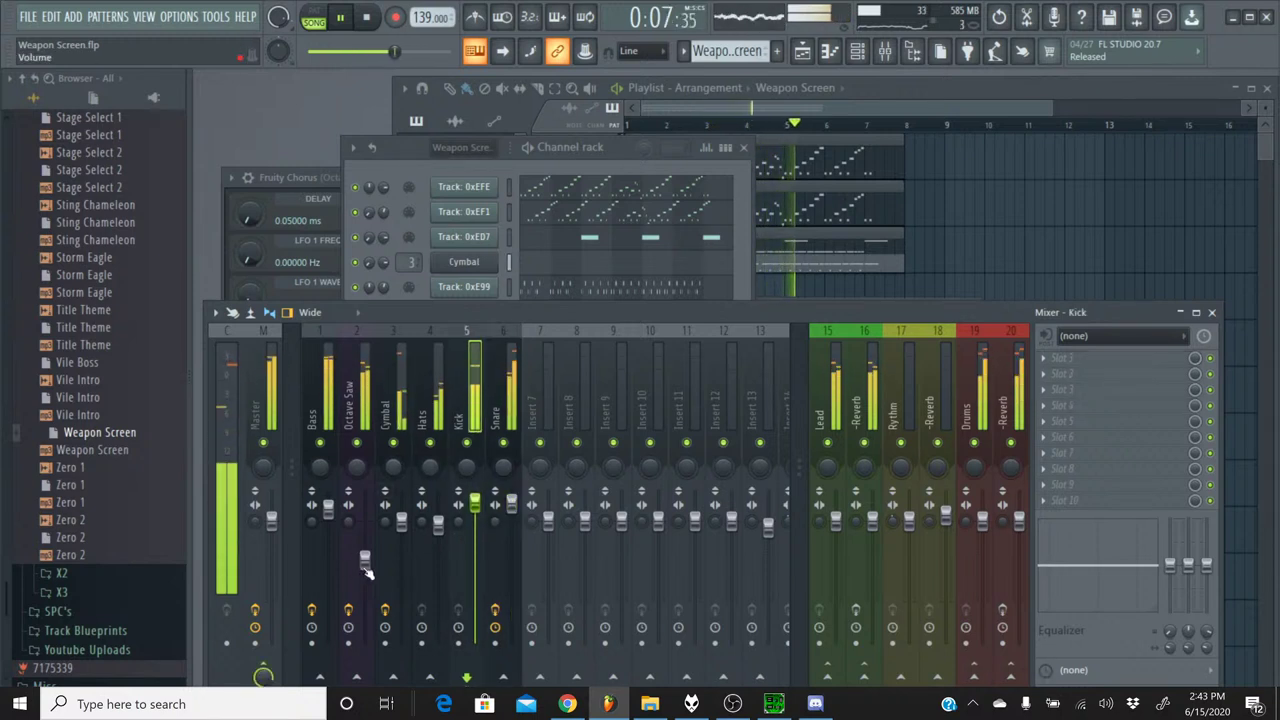
left_click_drag(365, 560, 365, 580)
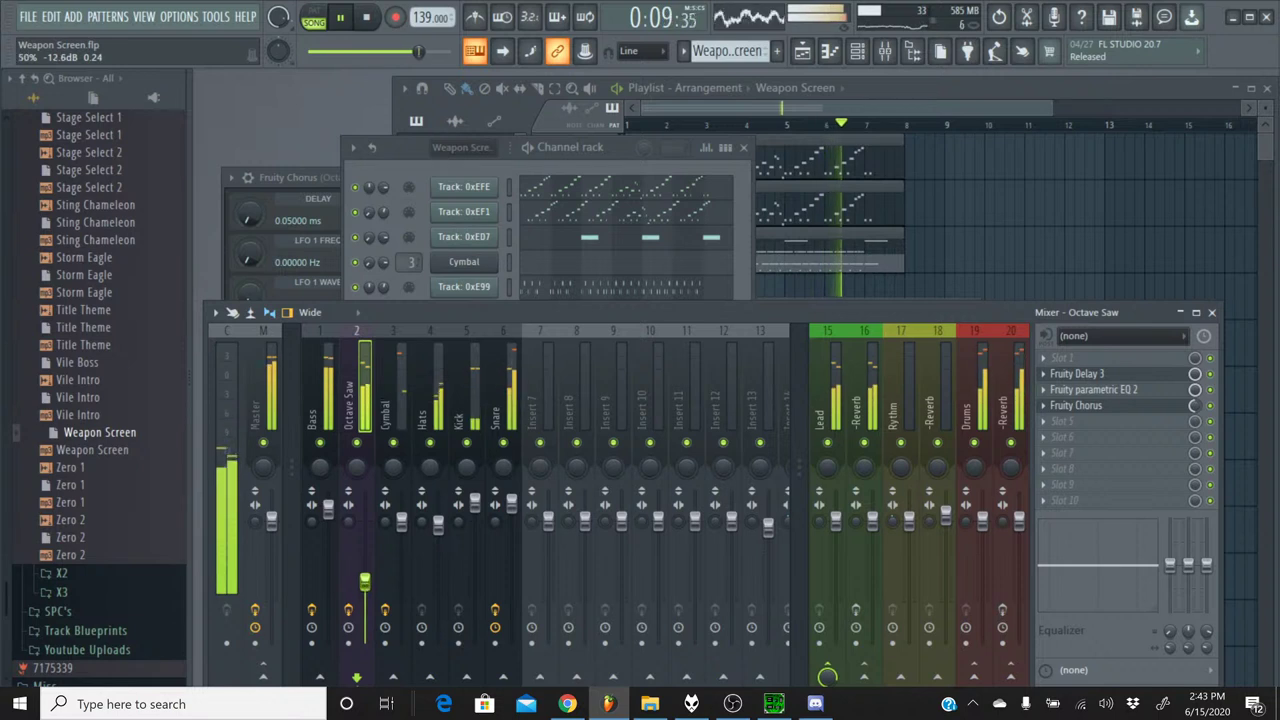
- Set the Bass track's volume to 100% (0.0 dB) and bring the Snare and Kick volumes down slightly
right_click(320, 444)
right_click(320, 444)
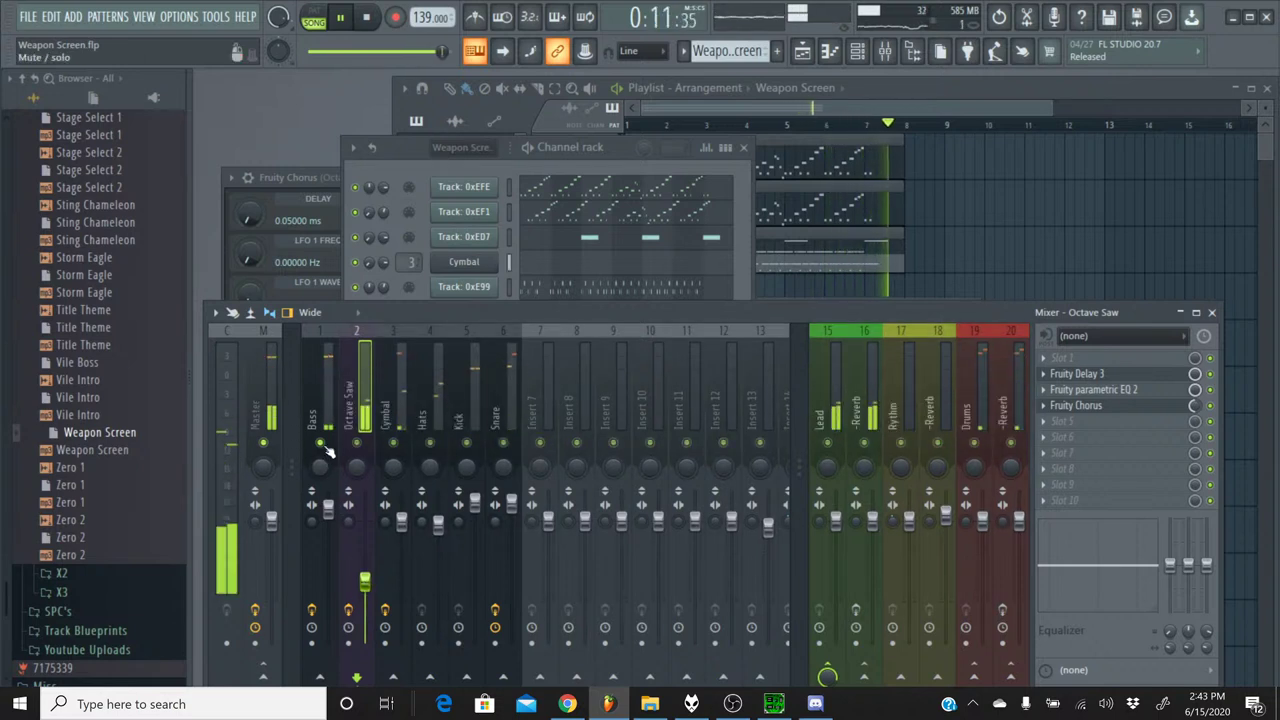
left_click(323, 340)
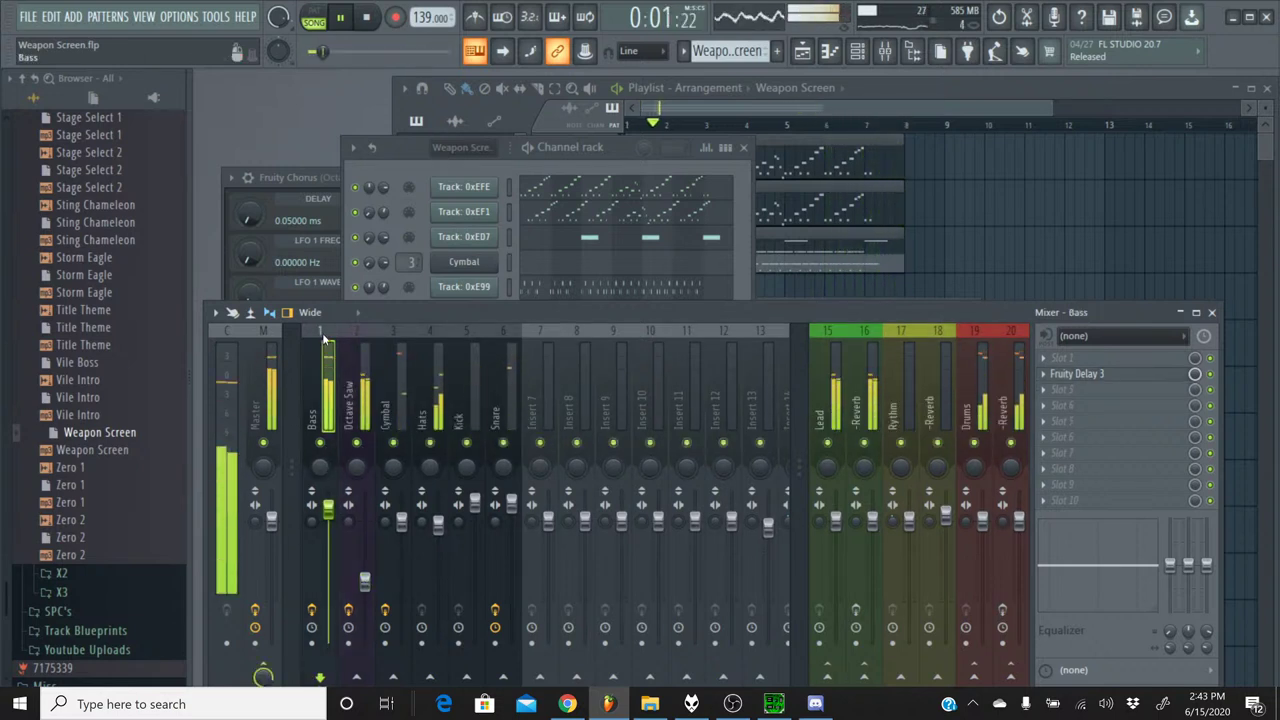
left_click_drag(326, 511, 328, 527)
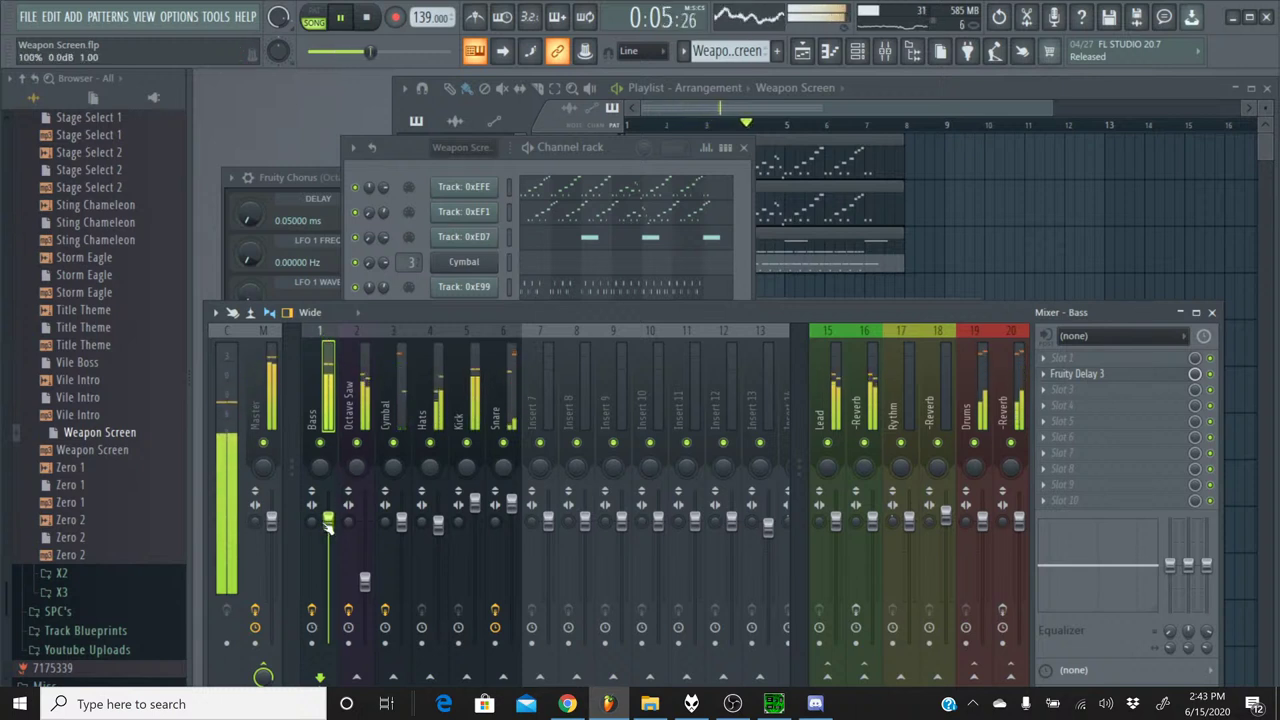
left_click_drag(511, 503, 482, 527)
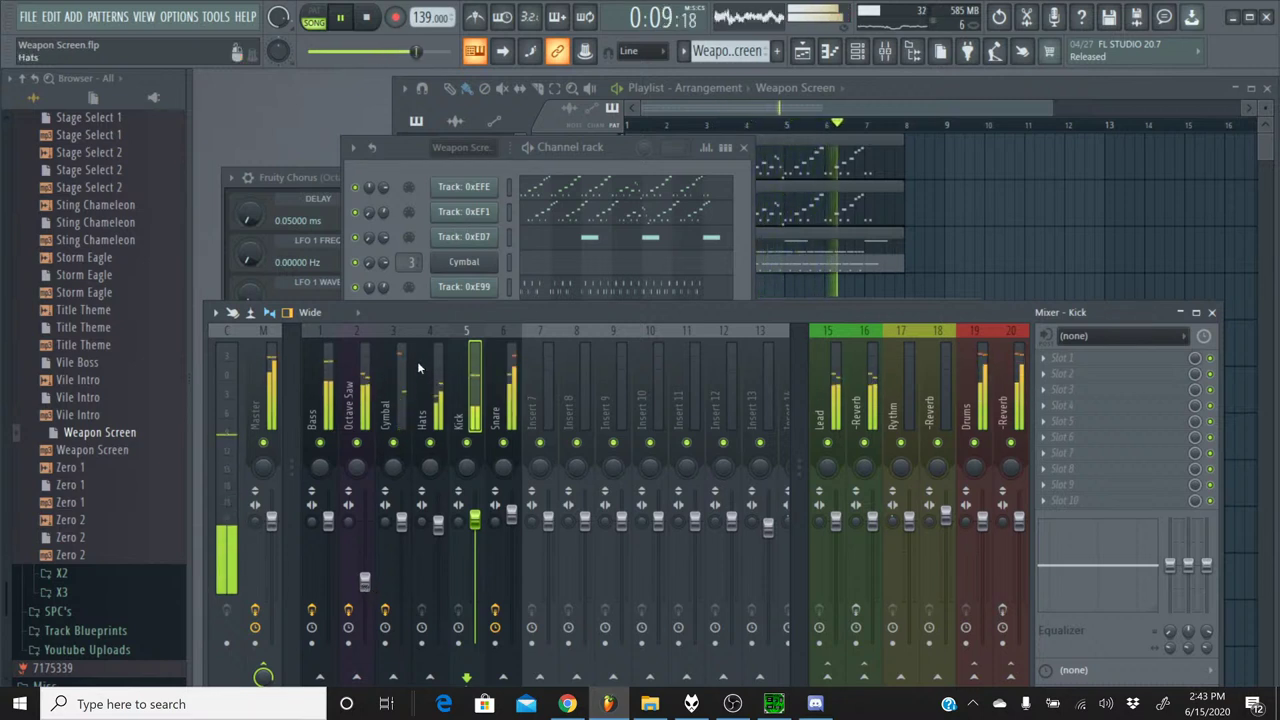
- Solo the Hats track, add a Fruity Chorus with its mix level at about 52%, and unsolo the track
right_click(431, 443)
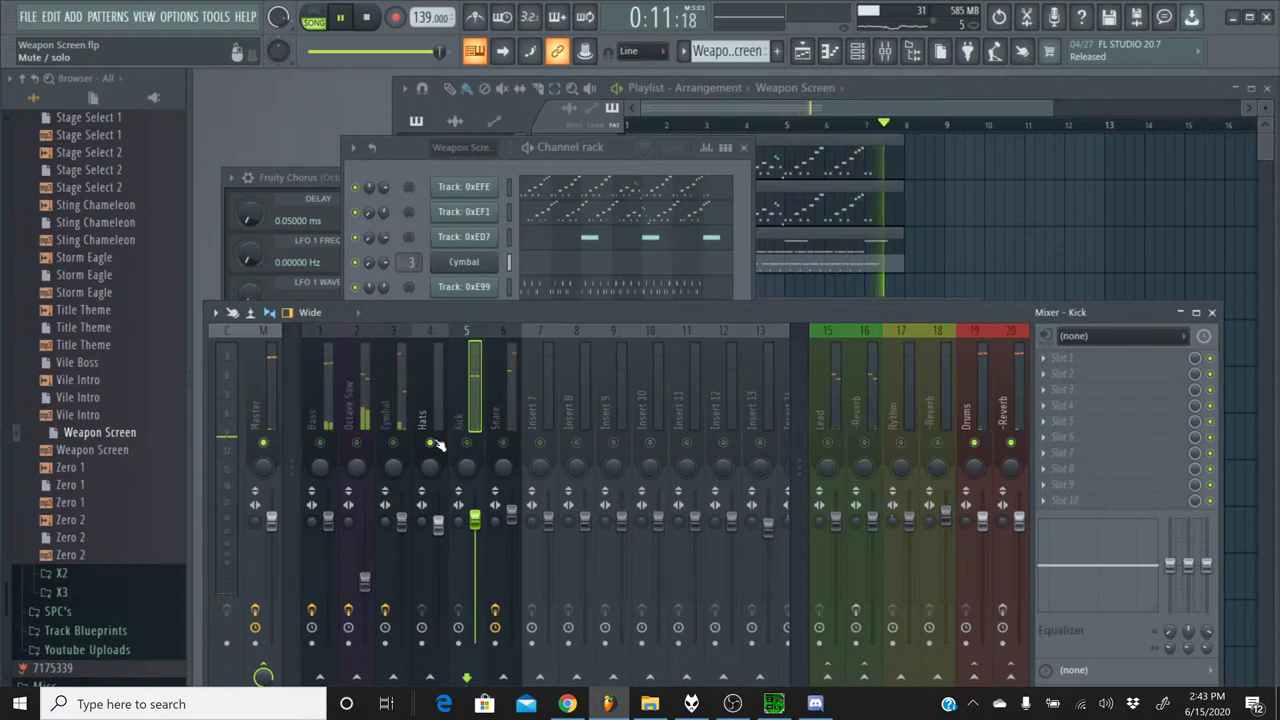
left_click(428, 363)
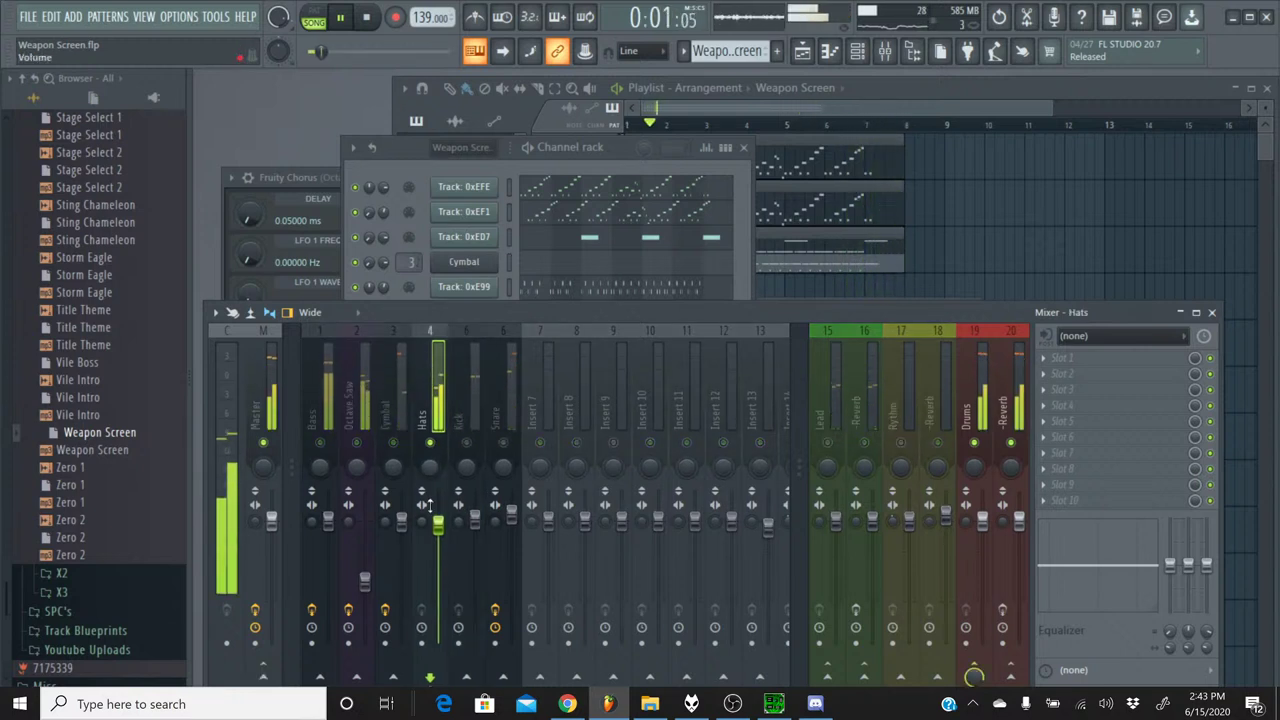
left_click(1098, 440)
left_click(806, 584)
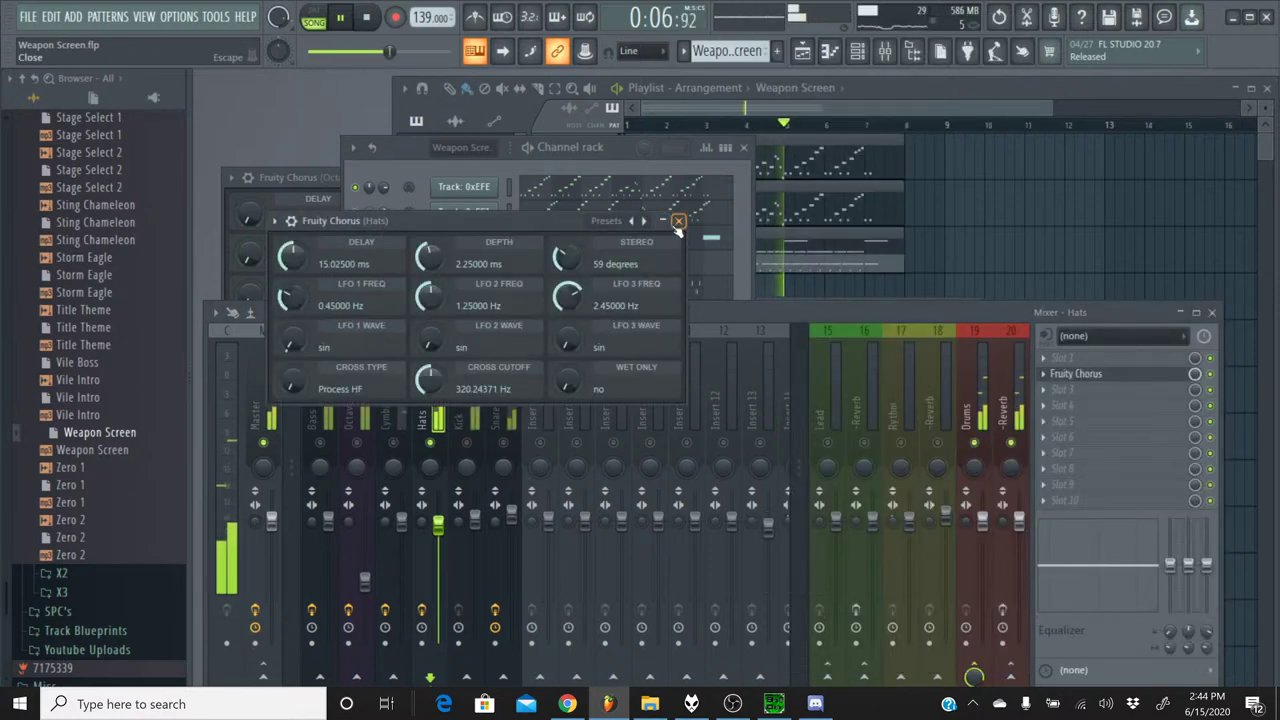
left_click(678, 221)
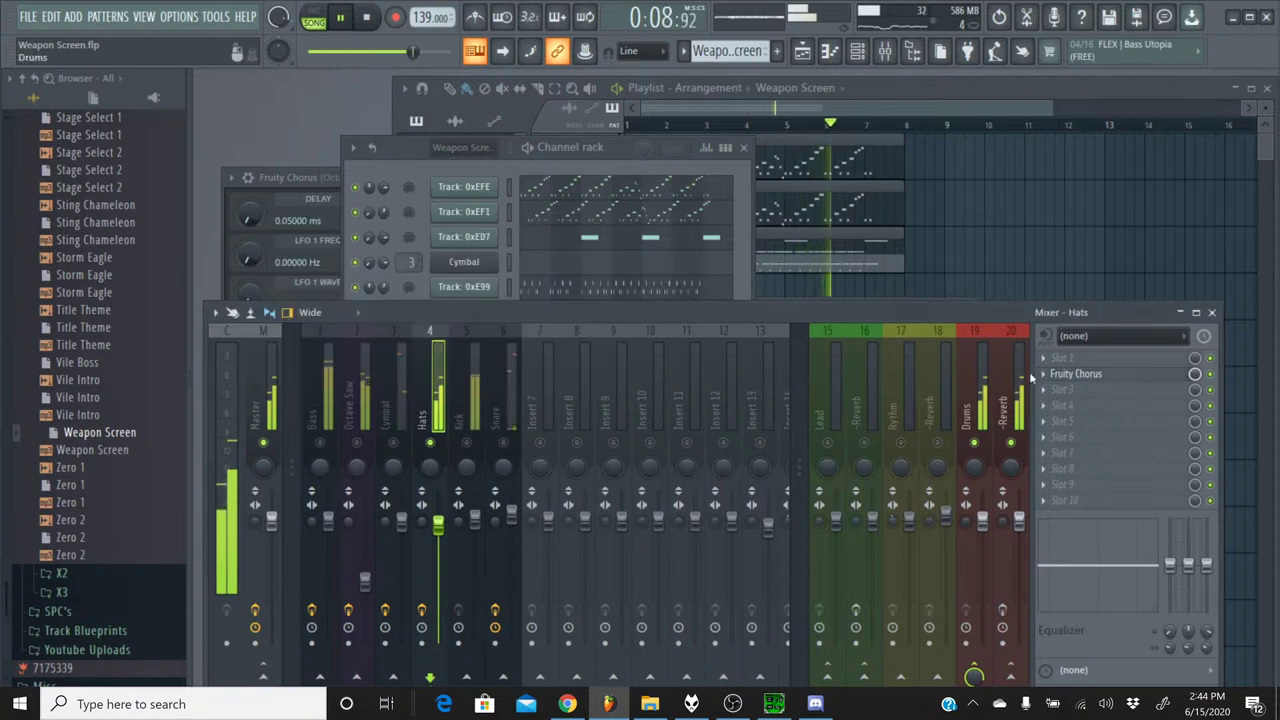
scroll(1194, 373, "down", 8)
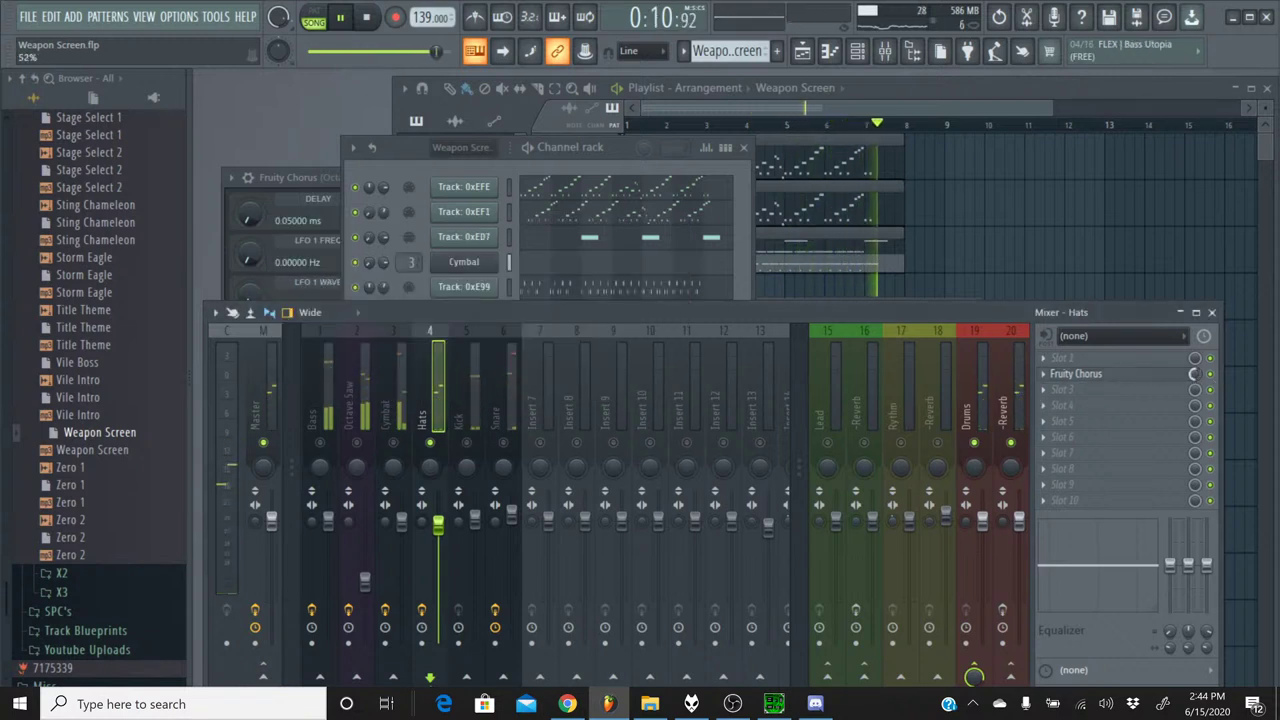
right_click(430, 443)
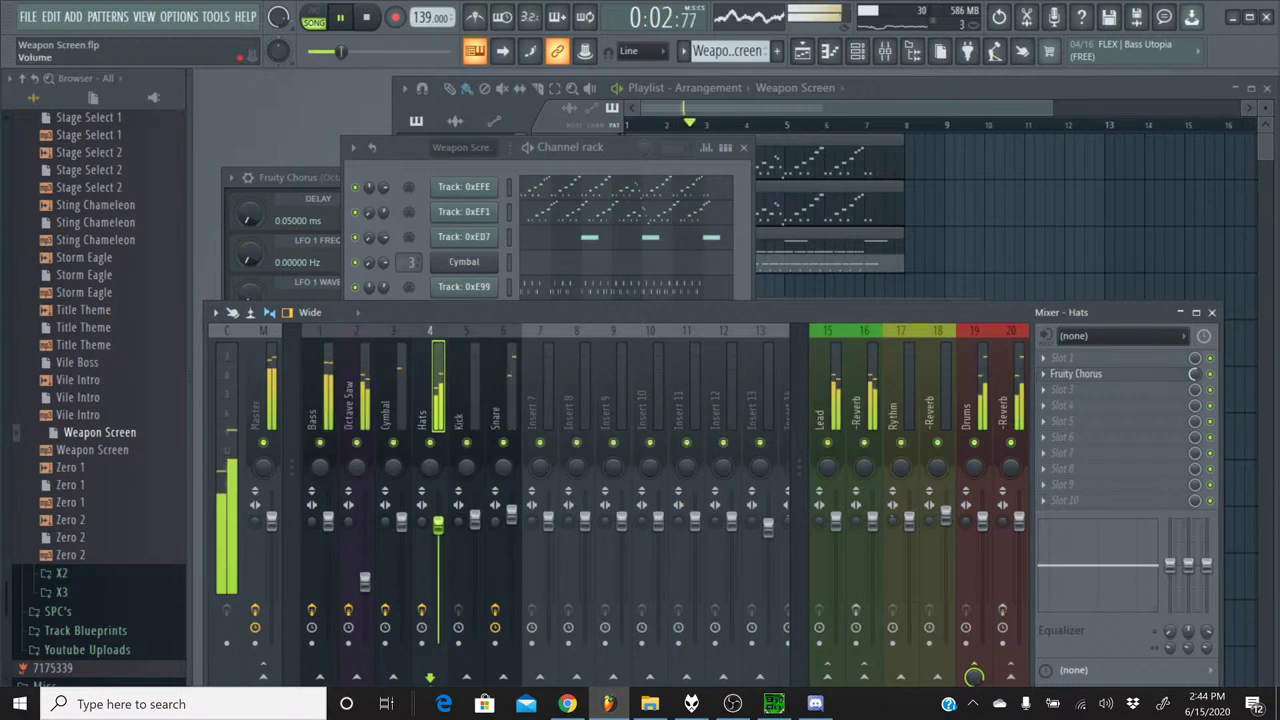
- Add the Softube Saturation Knob effect to slot 5 of the Kick mixer track and close its window
left_click(482, 355)
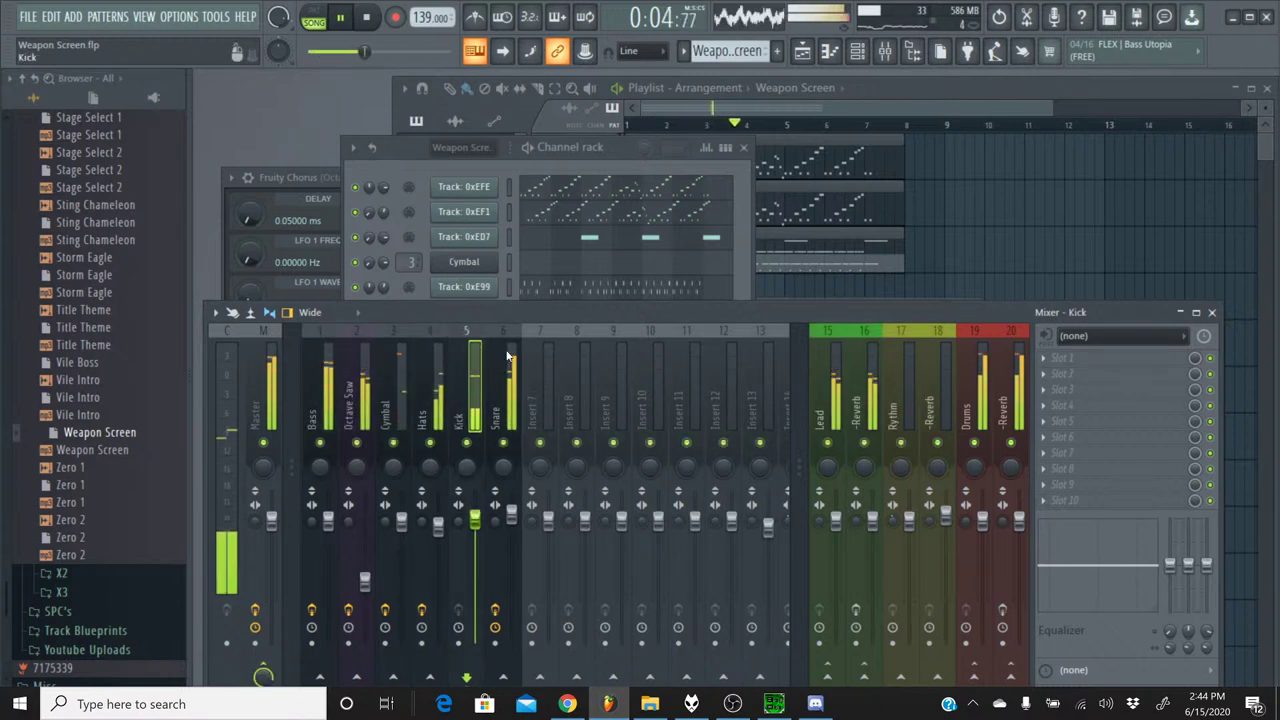
left_click(1099, 424)
left_click(800, 25)
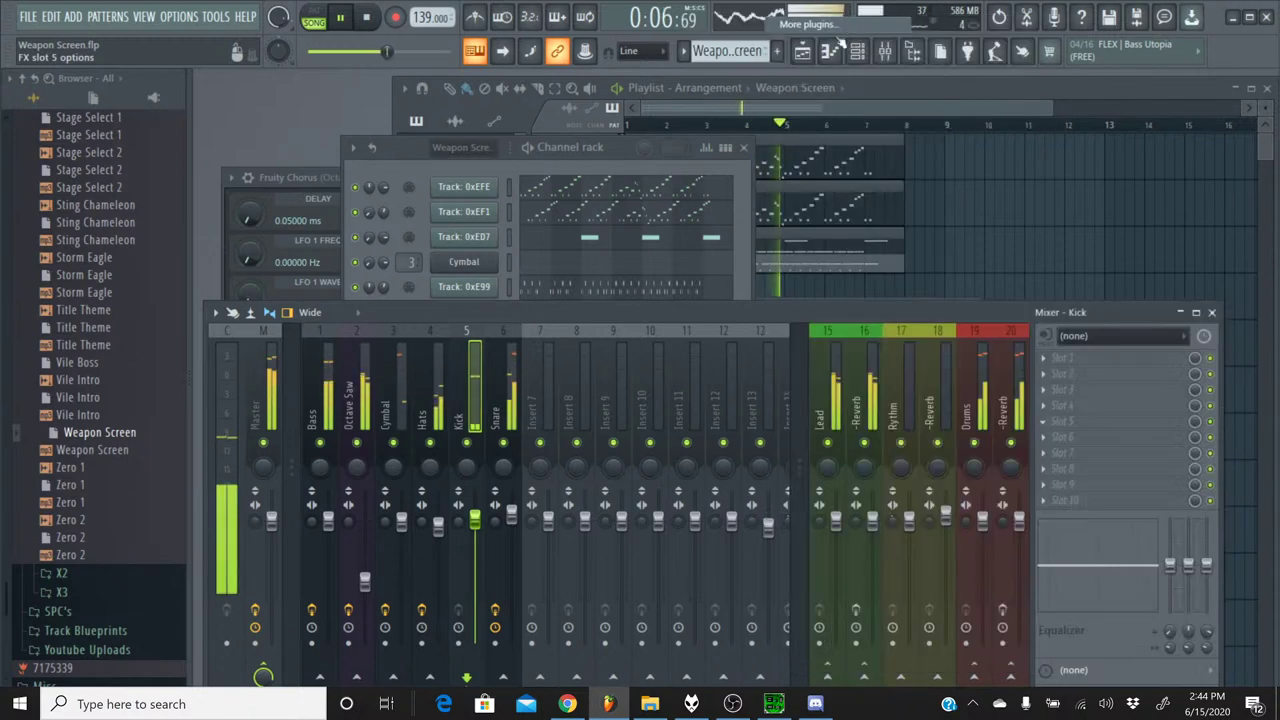
scroll(547, 351, "down", 15)
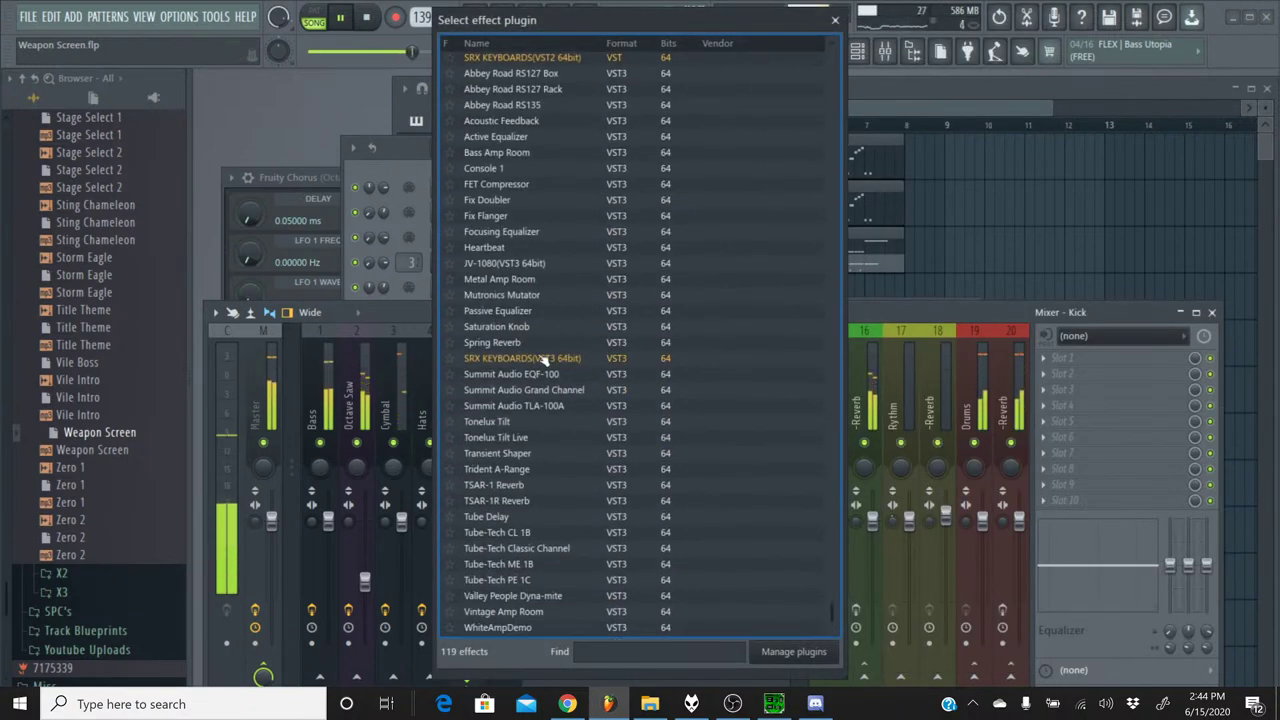
double_click(523, 330)
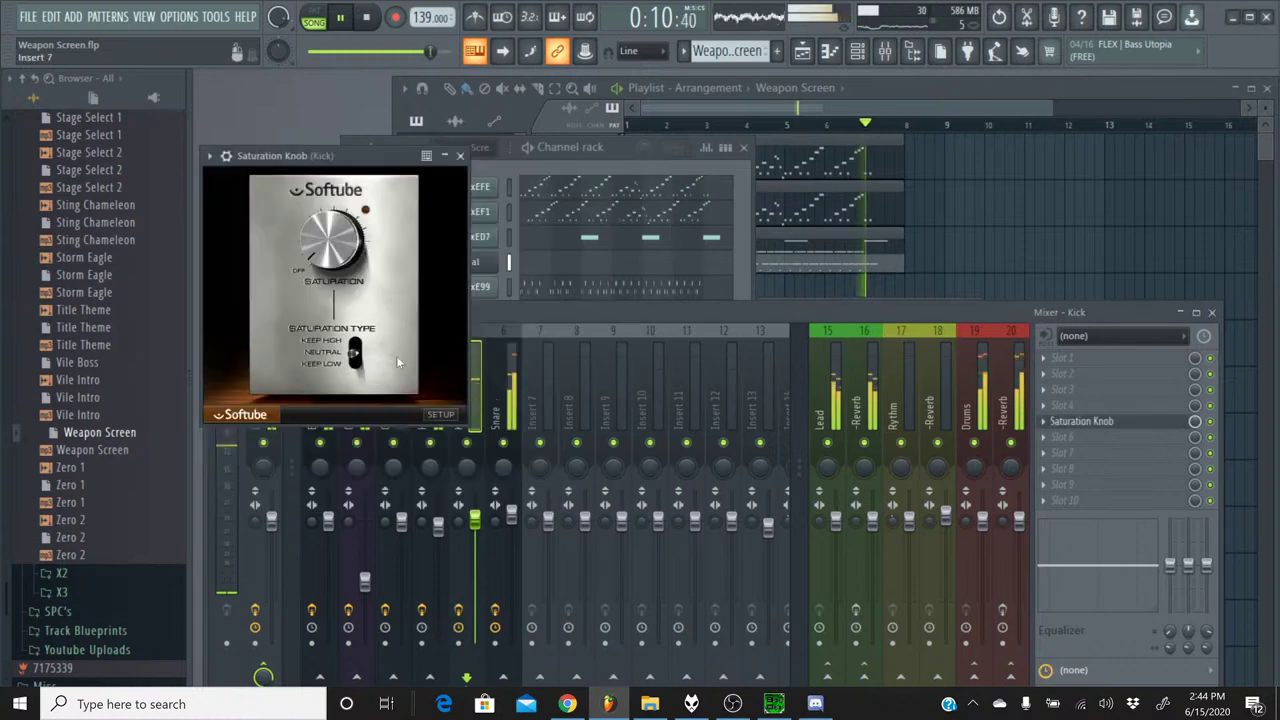
left_click(460, 156)
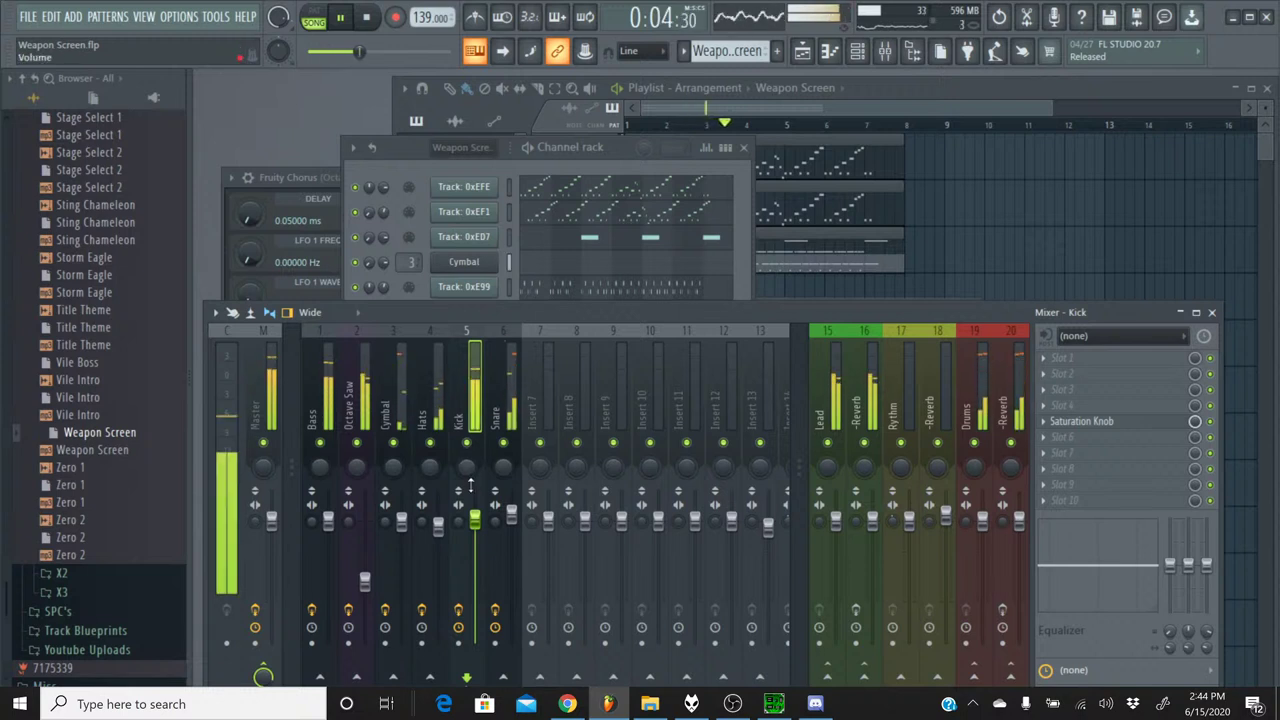
- Lower the Kick mixer track's volume to 82% (-4.3 dB)
left_click_drag(481, 531, 480, 548)
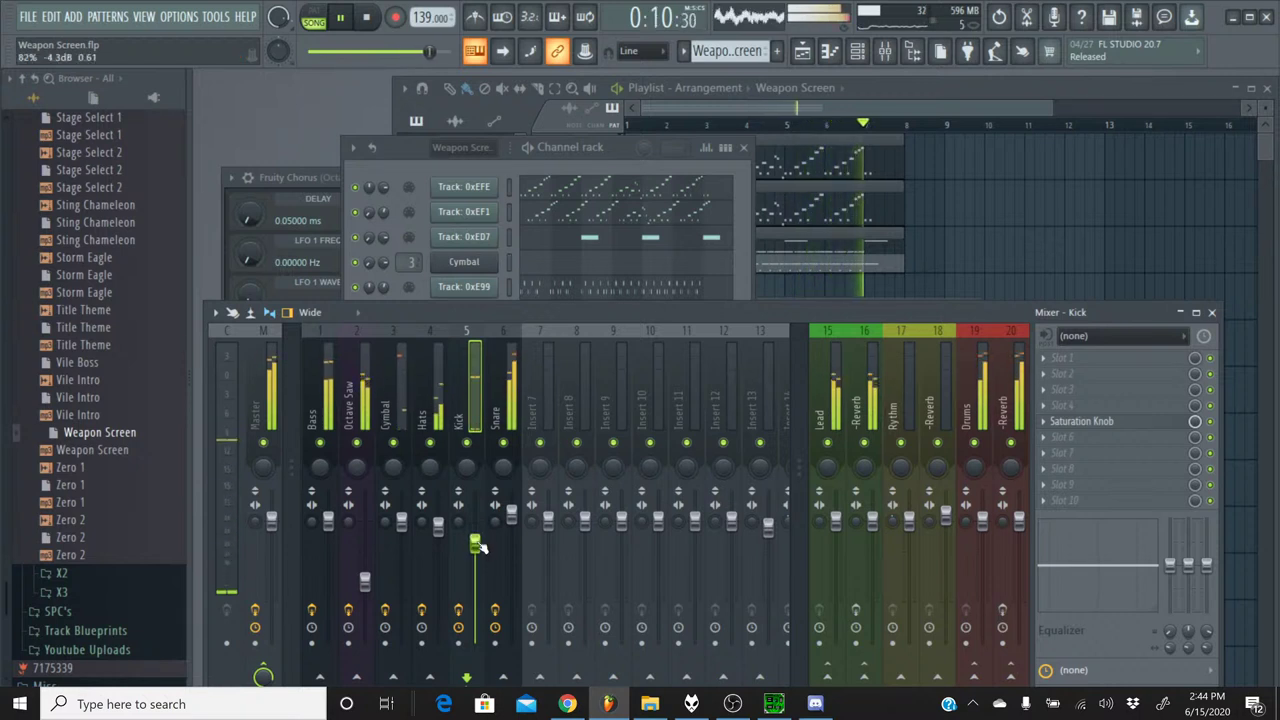
- Solo the Octave Saw track, raise its Fruity Chorus mix level, set Fruity Delay 3's output wet to about 46.8%, and unsolo the track
right_click(357, 443)
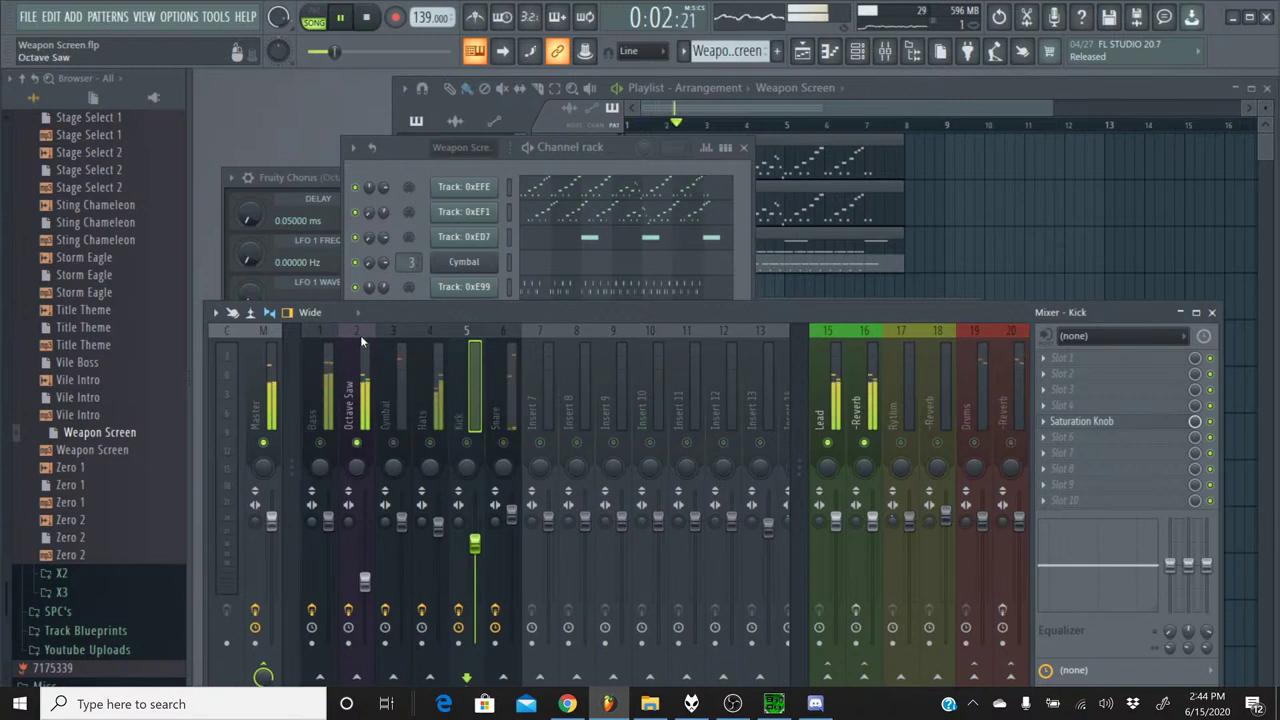
left_click(362, 370)
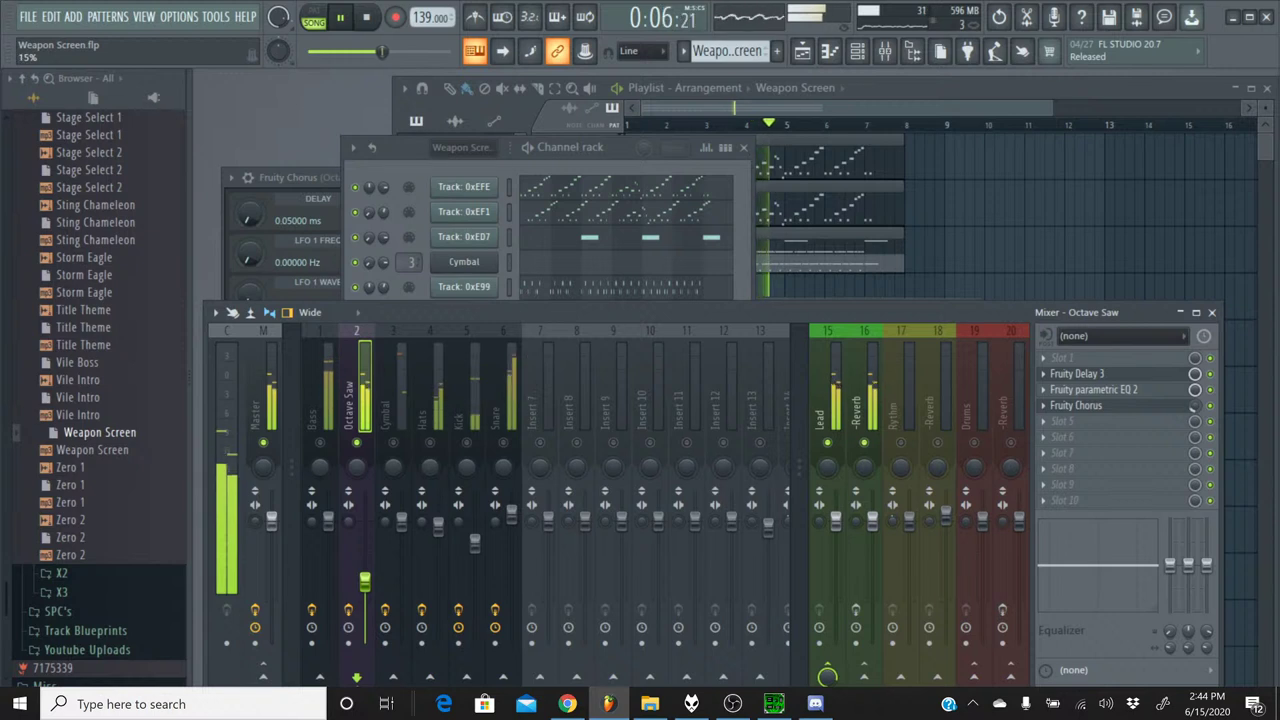
left_click_drag(1193, 405, 1193, 380)
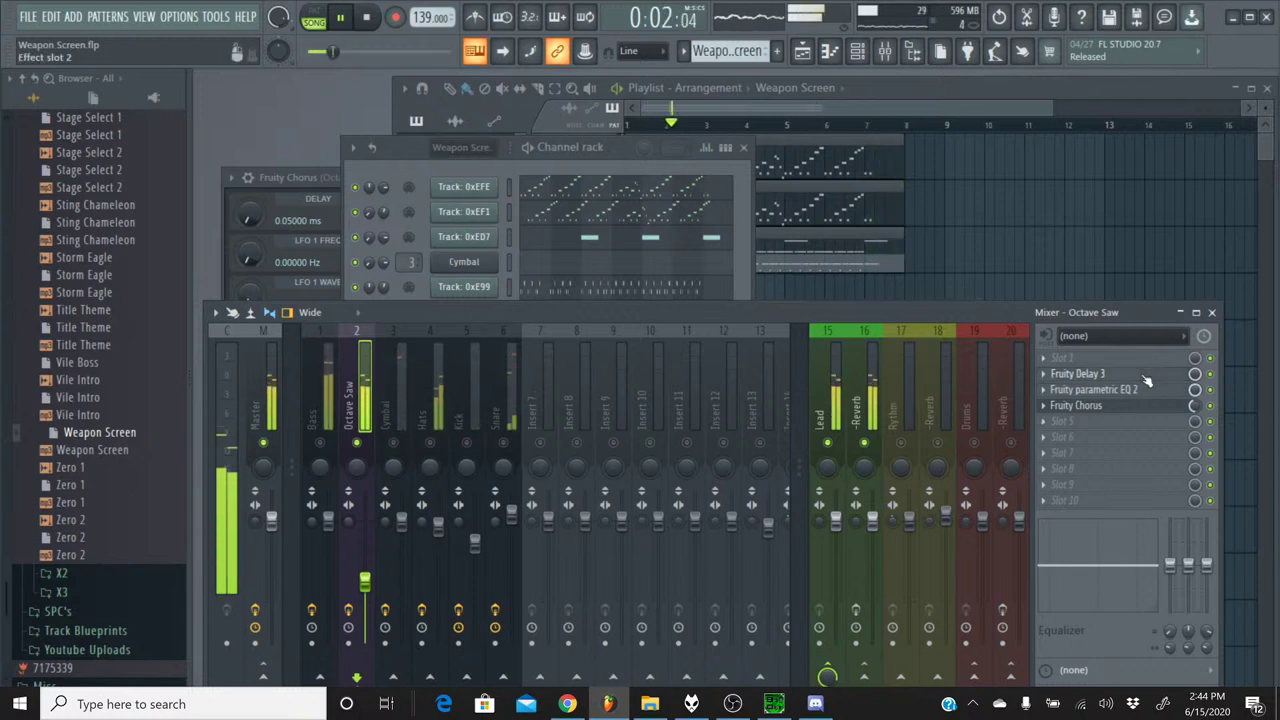
left_click(1072, 376)
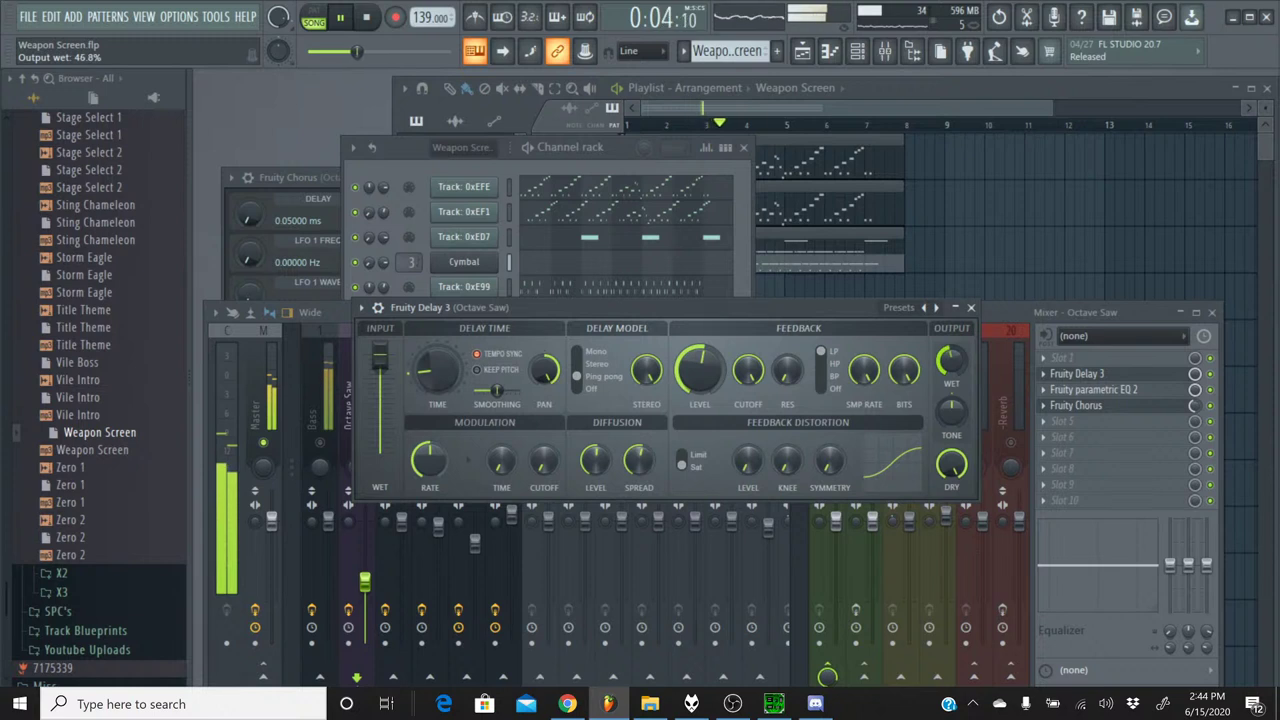
left_click(970, 308)
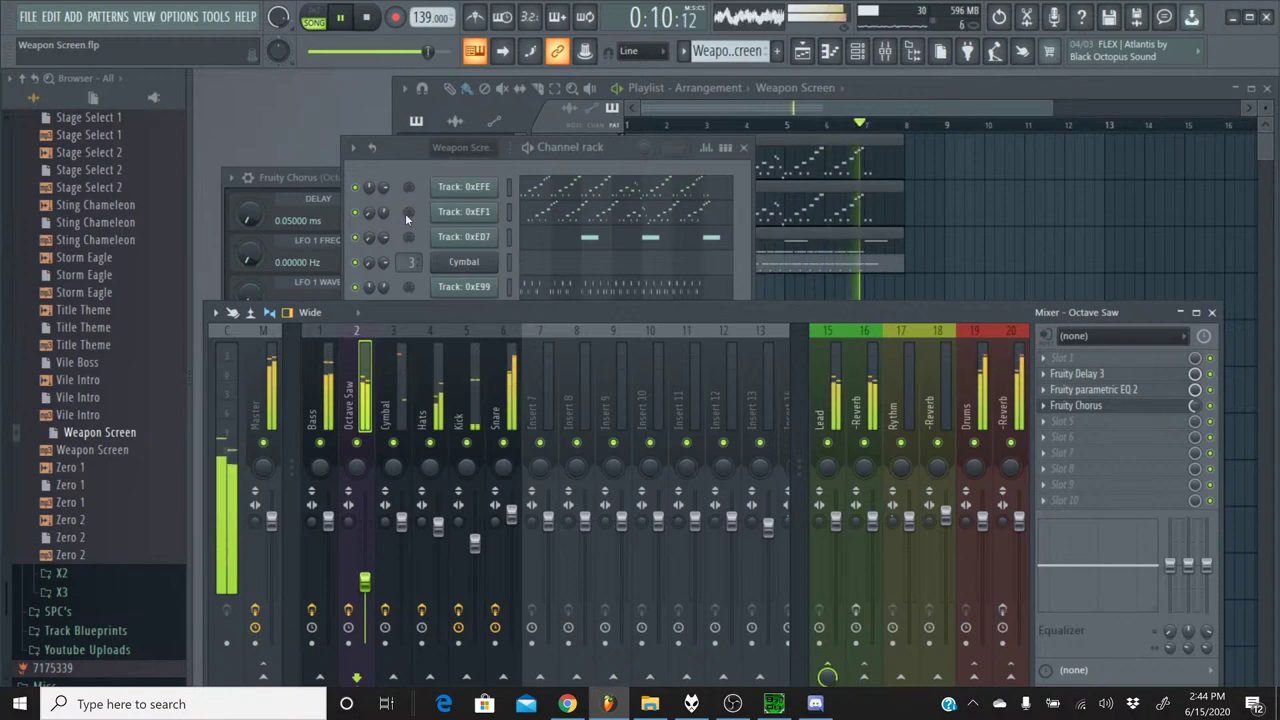
- Switch to Chrome to check the stream's live chat for feedback, and return to FL Studio
left_click(567, 704)
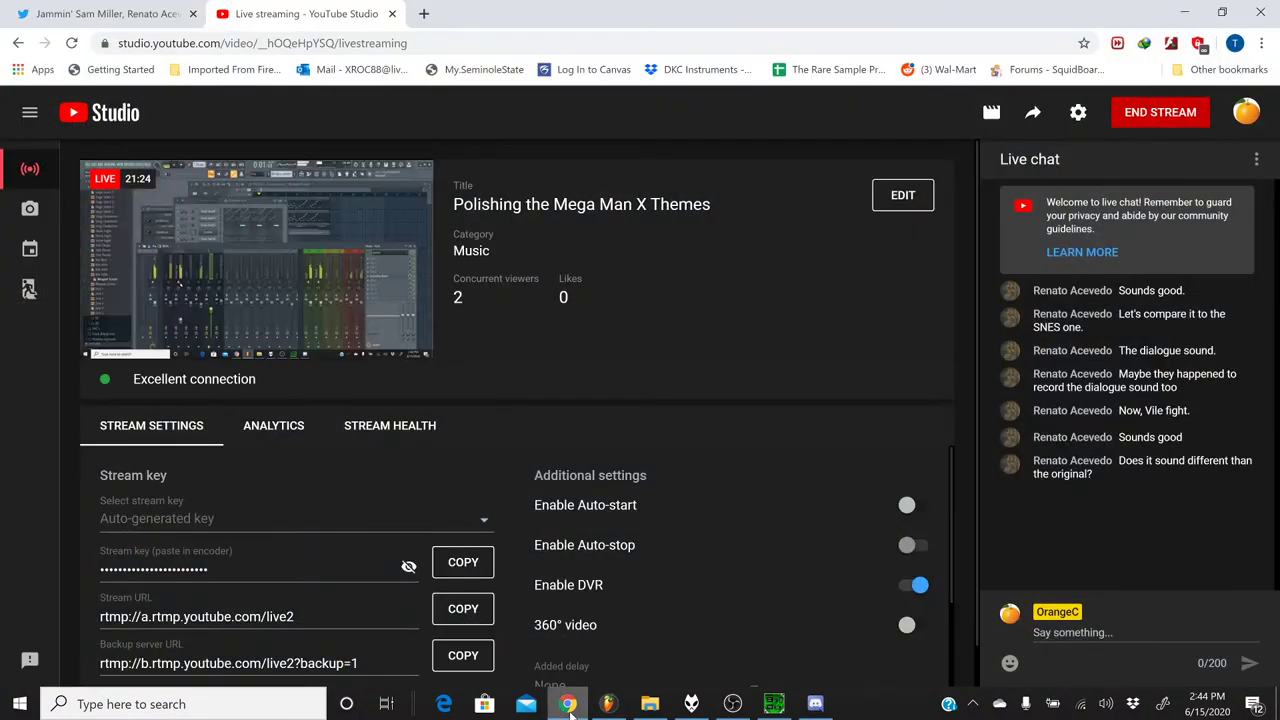
left_click(567, 704)
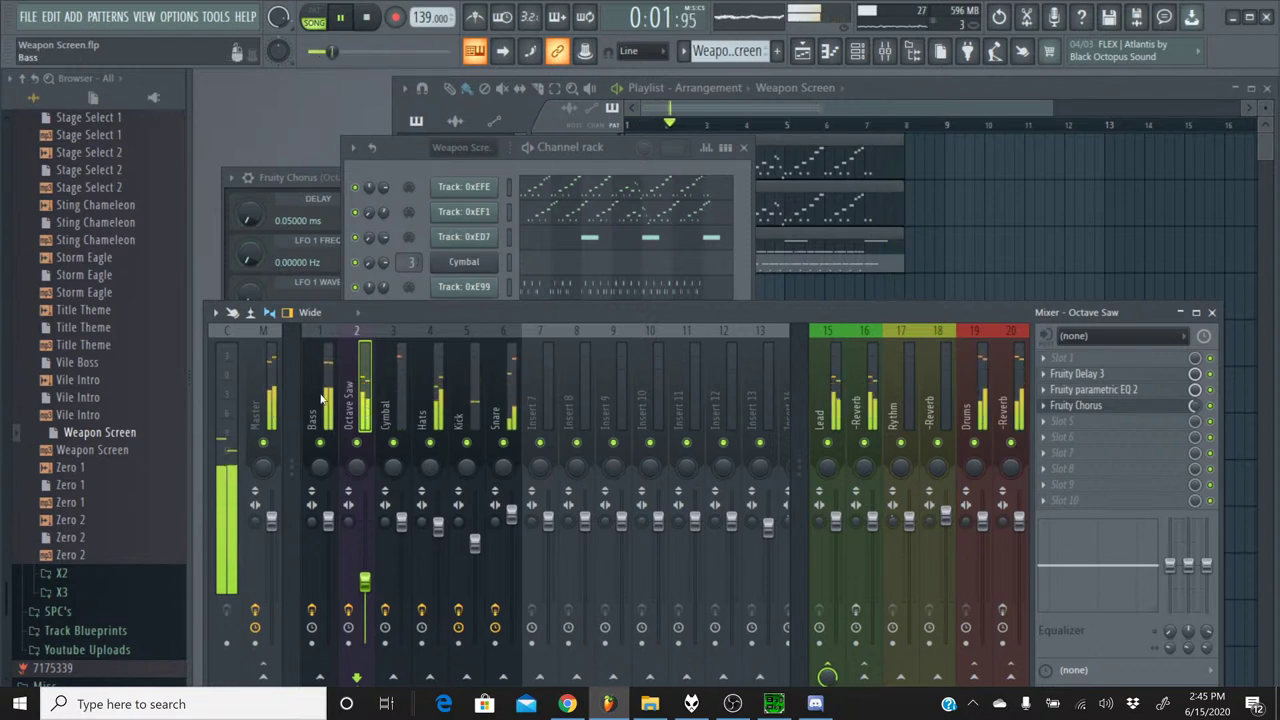
- Solo the Bass track, lower its volume to 87% (-3.0 dB) while comparing it with the full mix, and unsolo it
right_click(320, 443)
left_click_drag(326, 517, 328, 545)
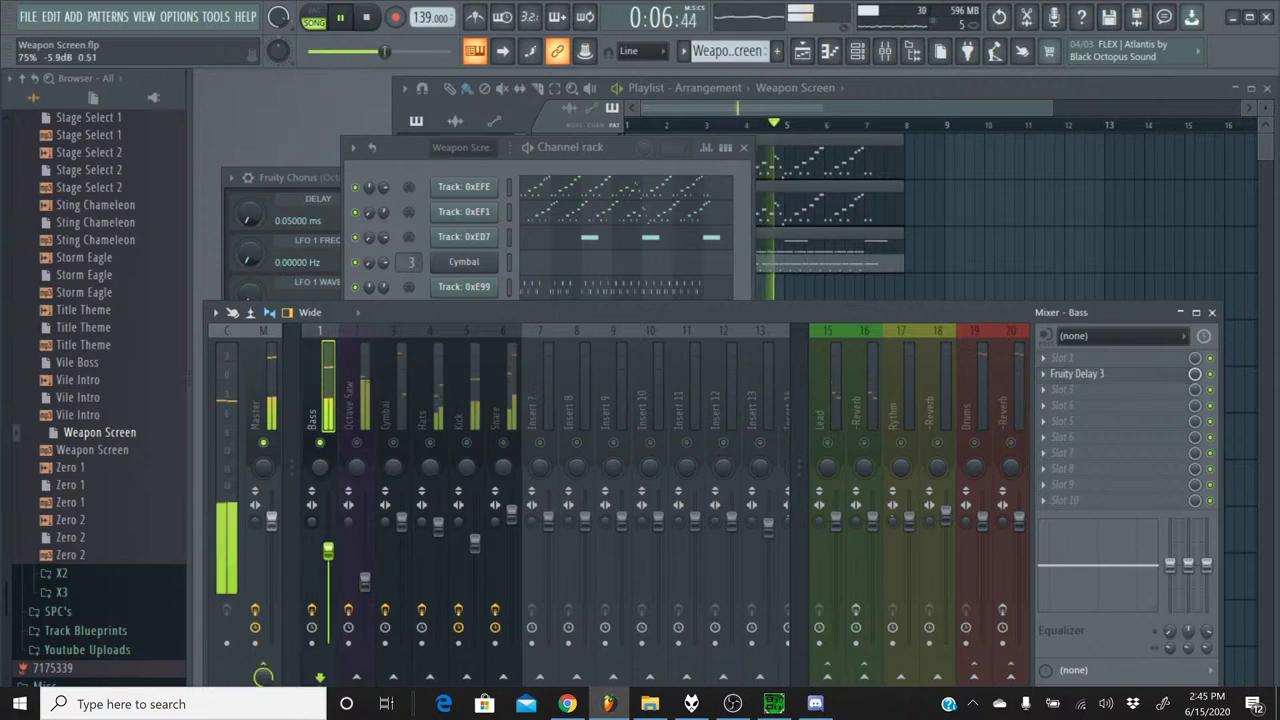
right_click(320, 443)
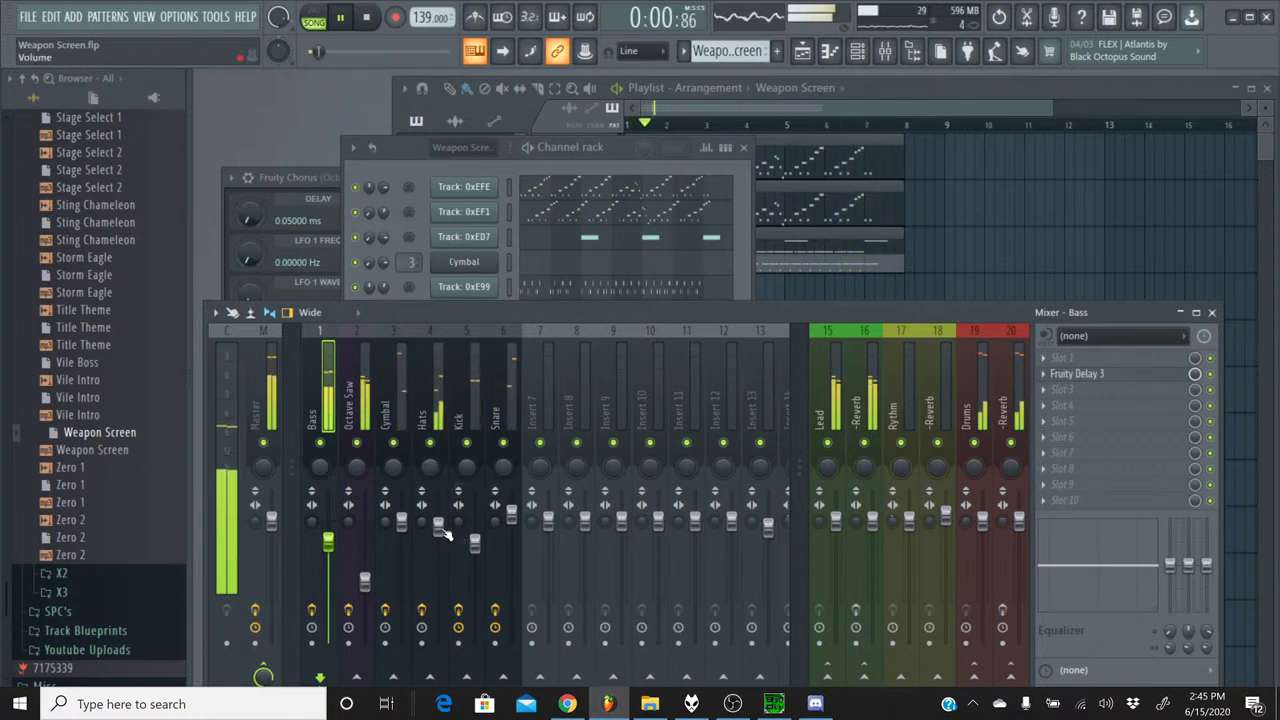
right_click(328, 448)
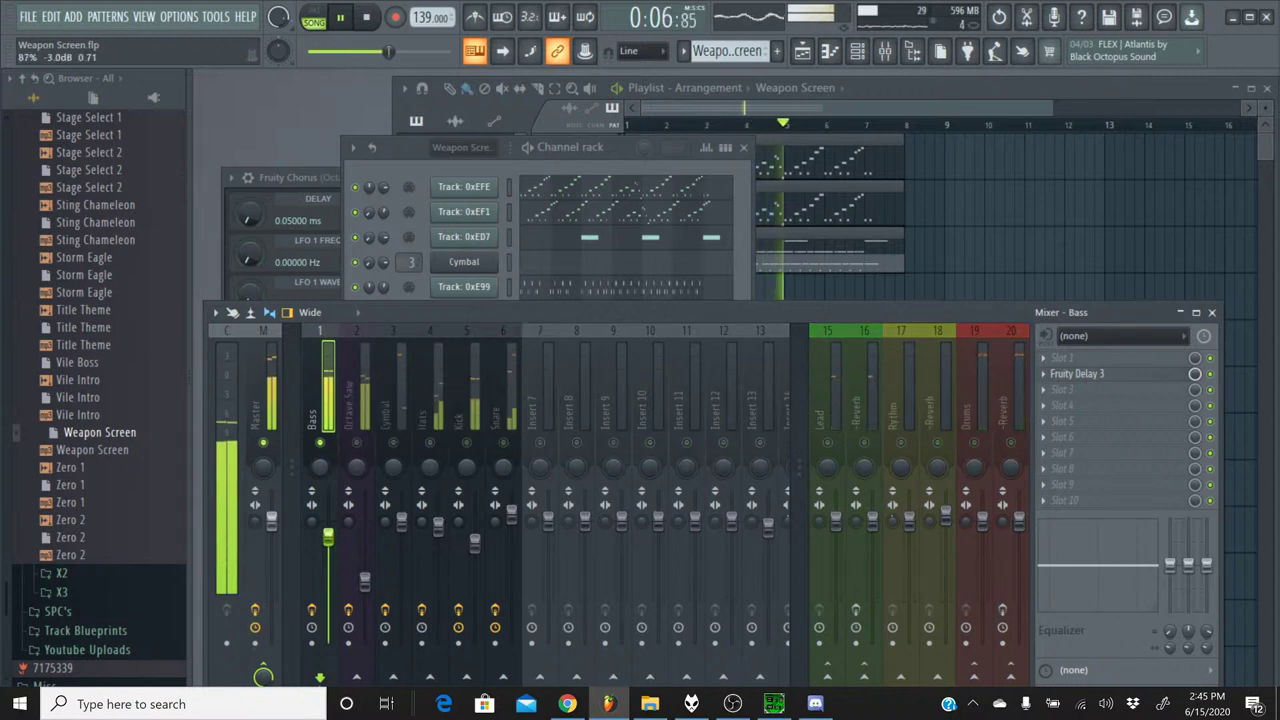
right_click(336, 438)
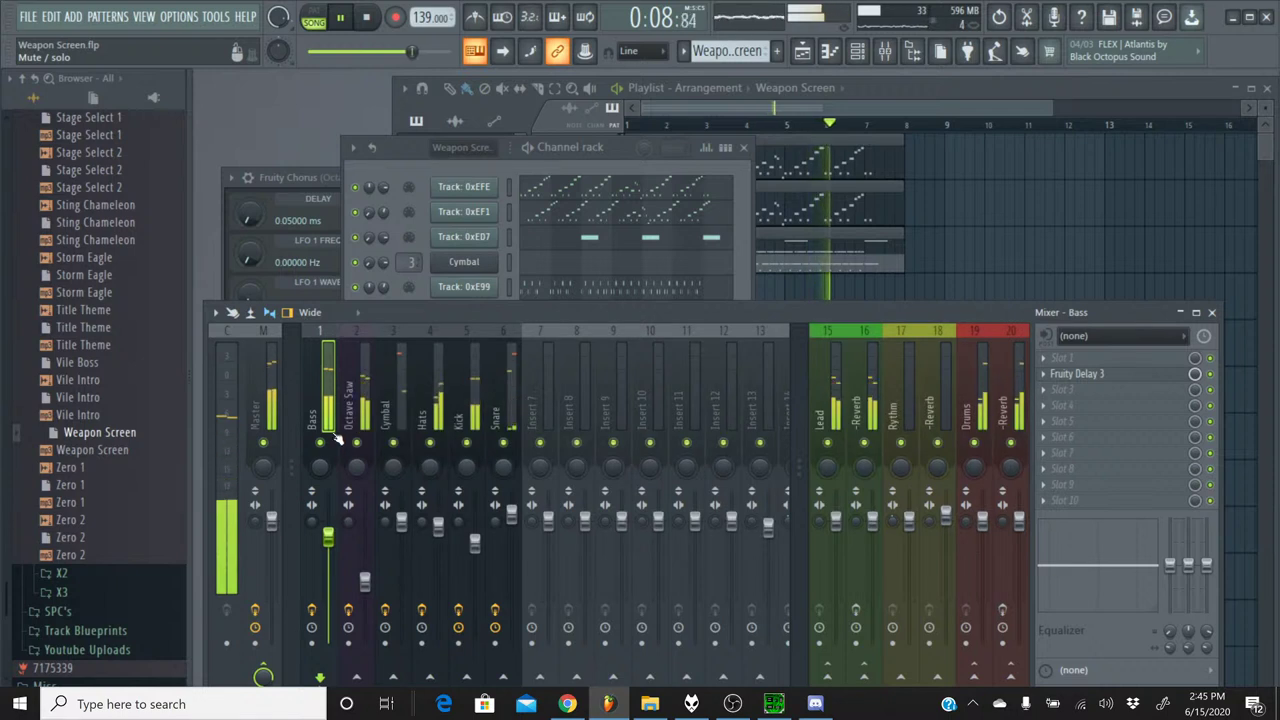
- Stop playback and save the Weapon Screen project
left_click(369, 20)
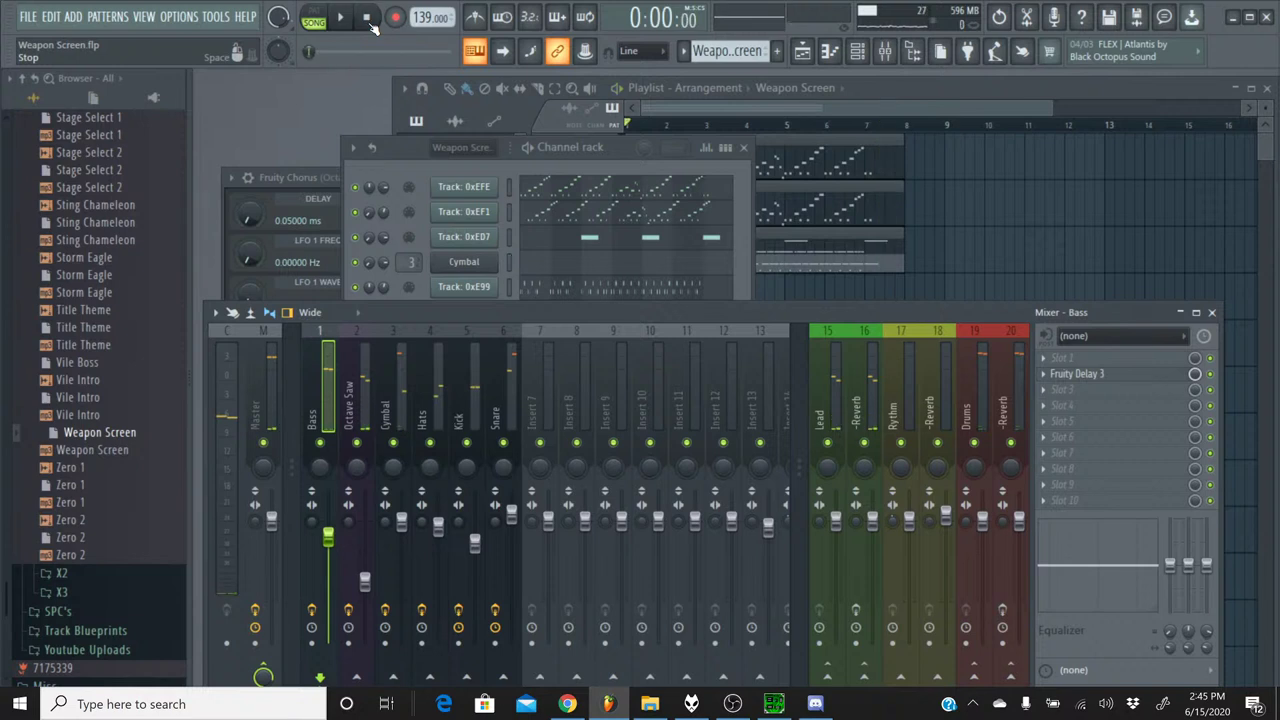
left_click(27, 16)
left_click(42, 94)
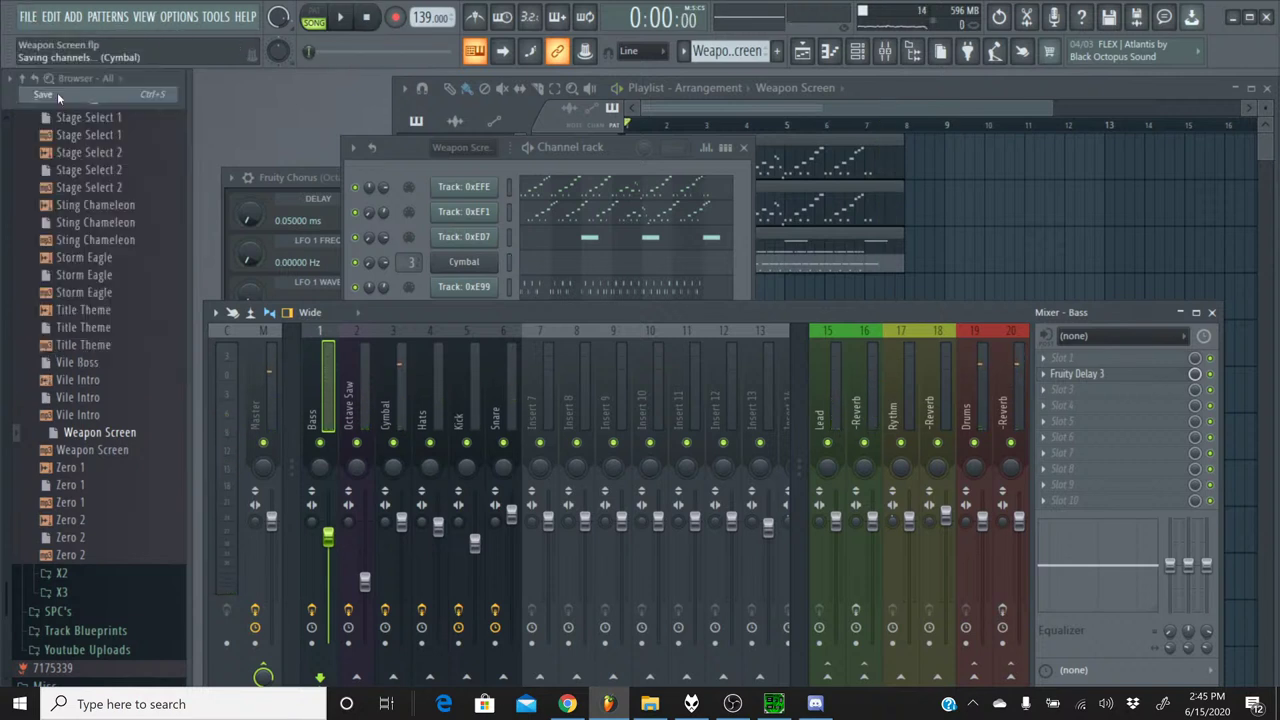
- Export the song as Weapon Screen.mp3 in the X1 folder, replacing the existing file
left_click(27, 16)
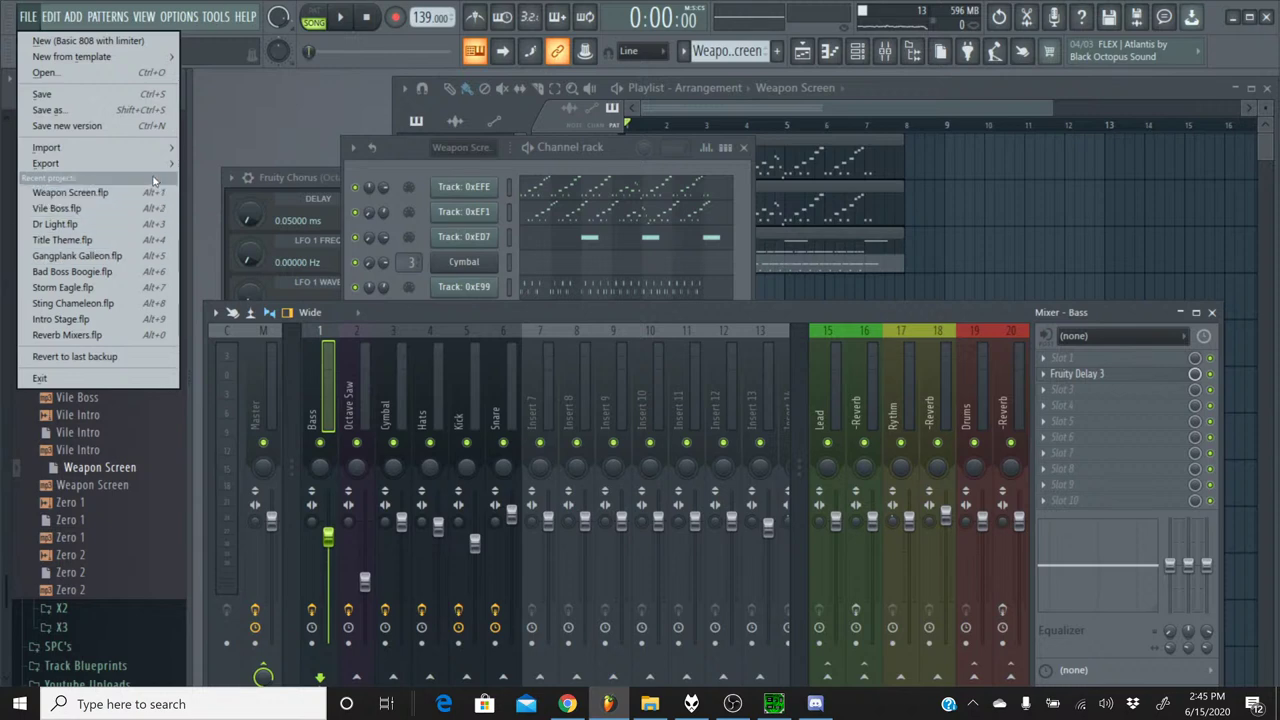
mouse_move(158, 164)
left_click(253, 196)
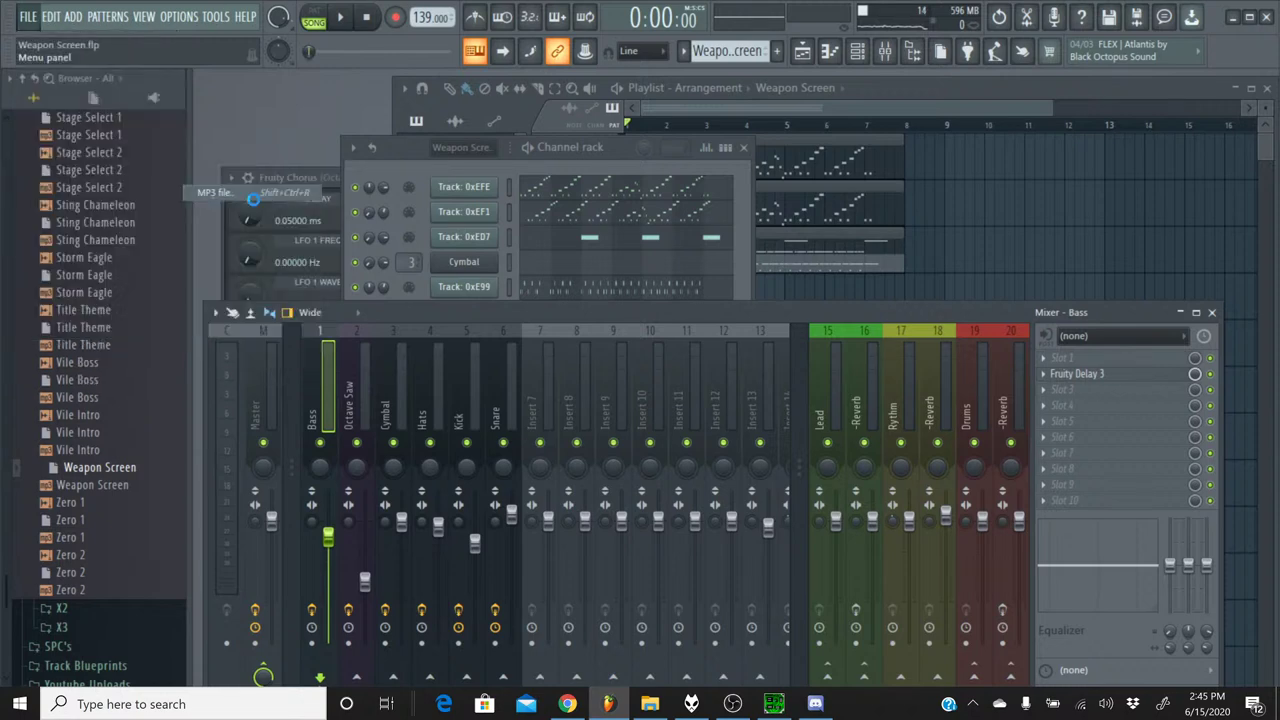
left_click(494, 372)
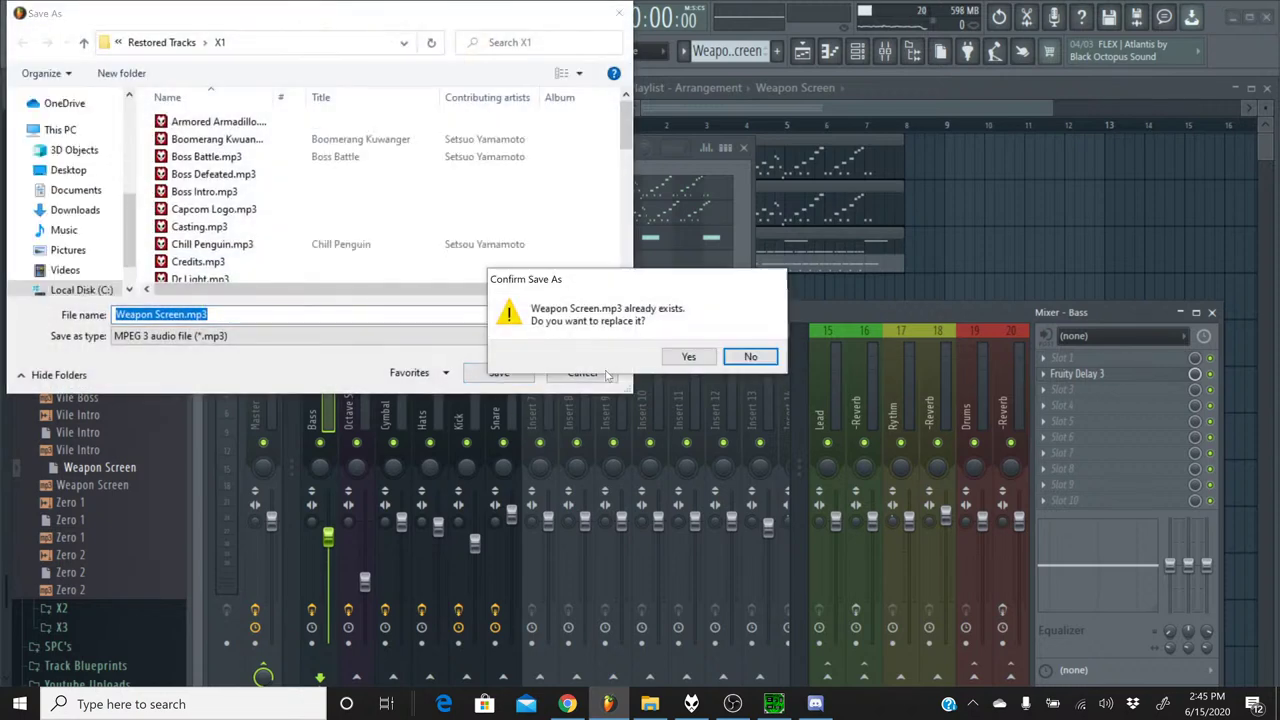
left_click(688, 357)
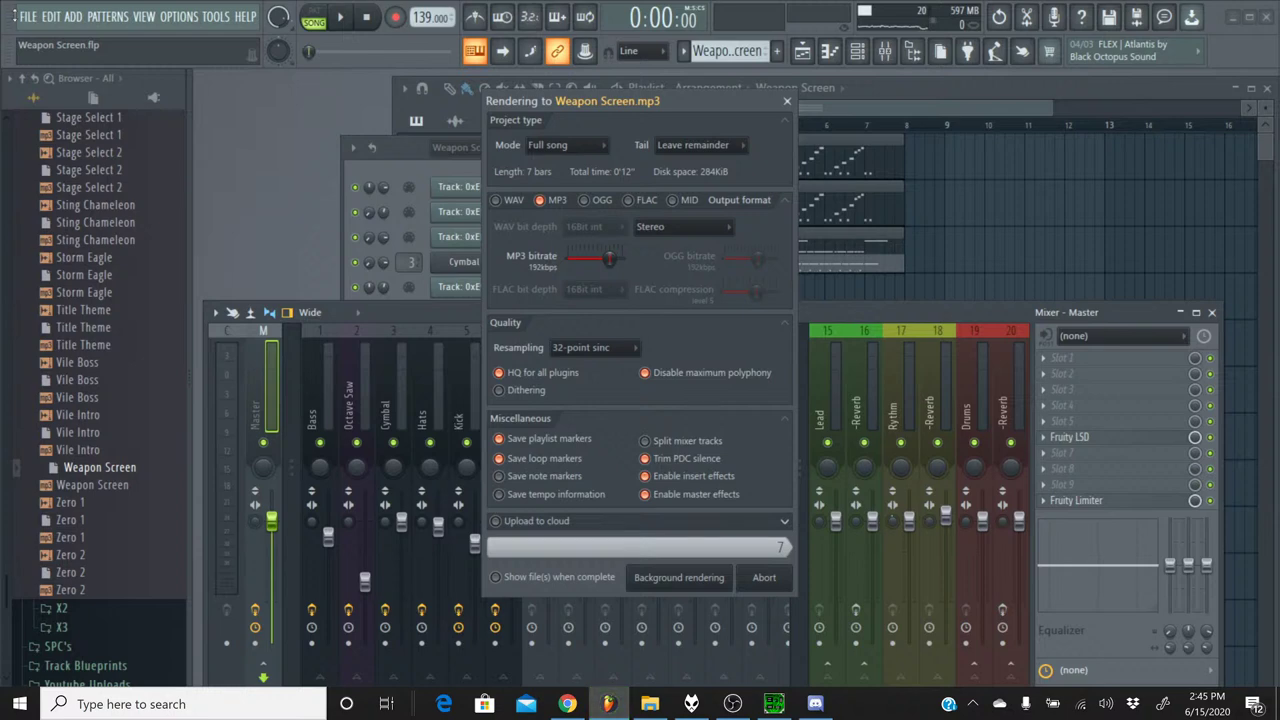
- Export the song as Weapon Screen.flac in the X1 folder and render it
left_click(27, 16)
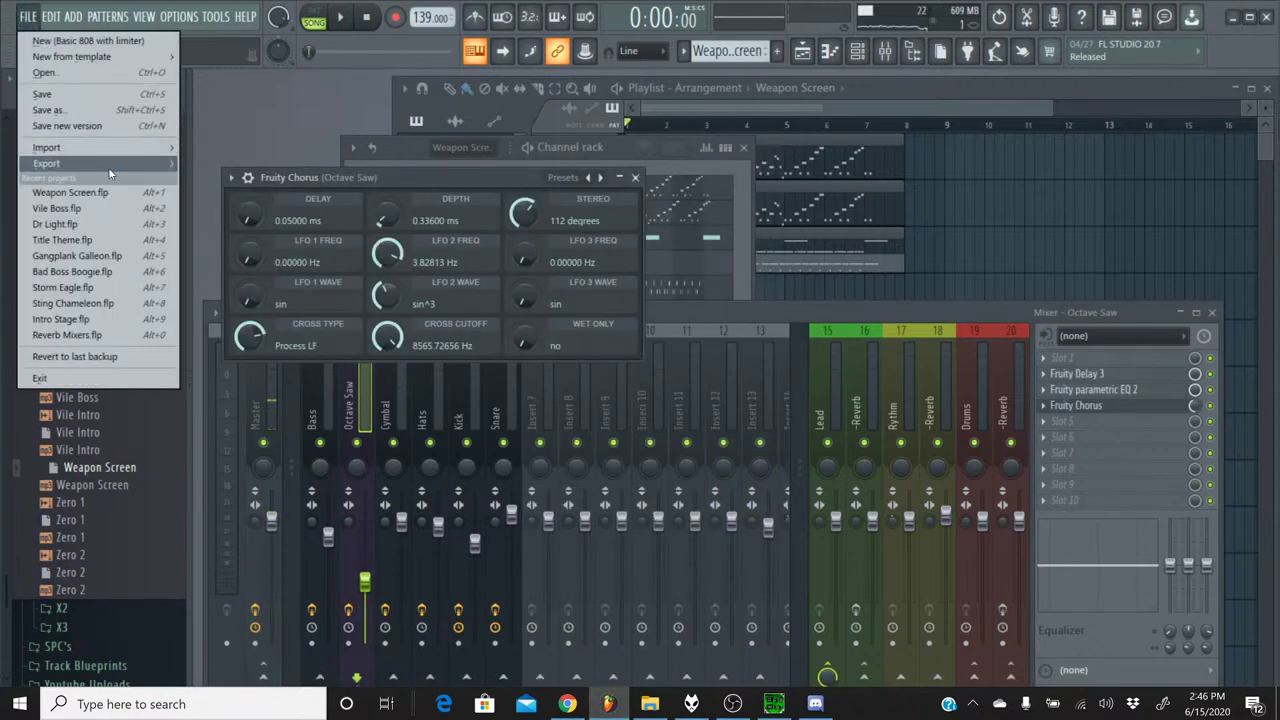
mouse_move(110, 175)
left_click(264, 225)
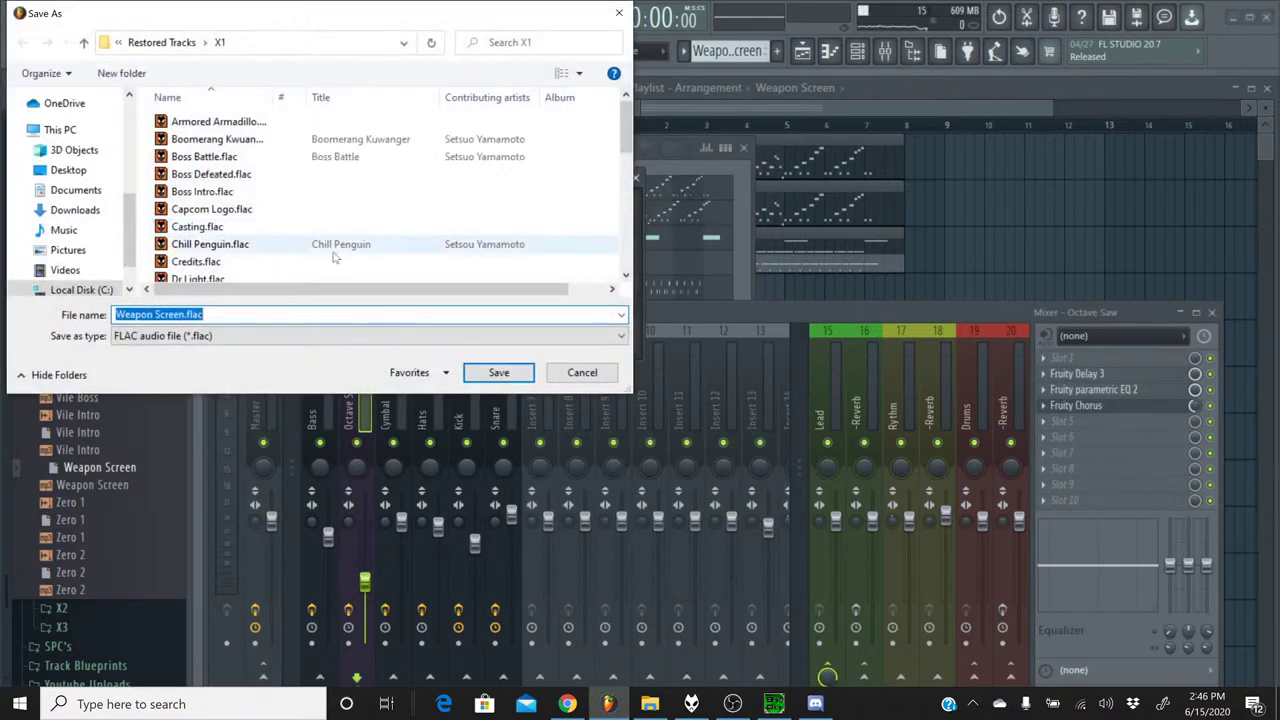
left_click(498, 372)
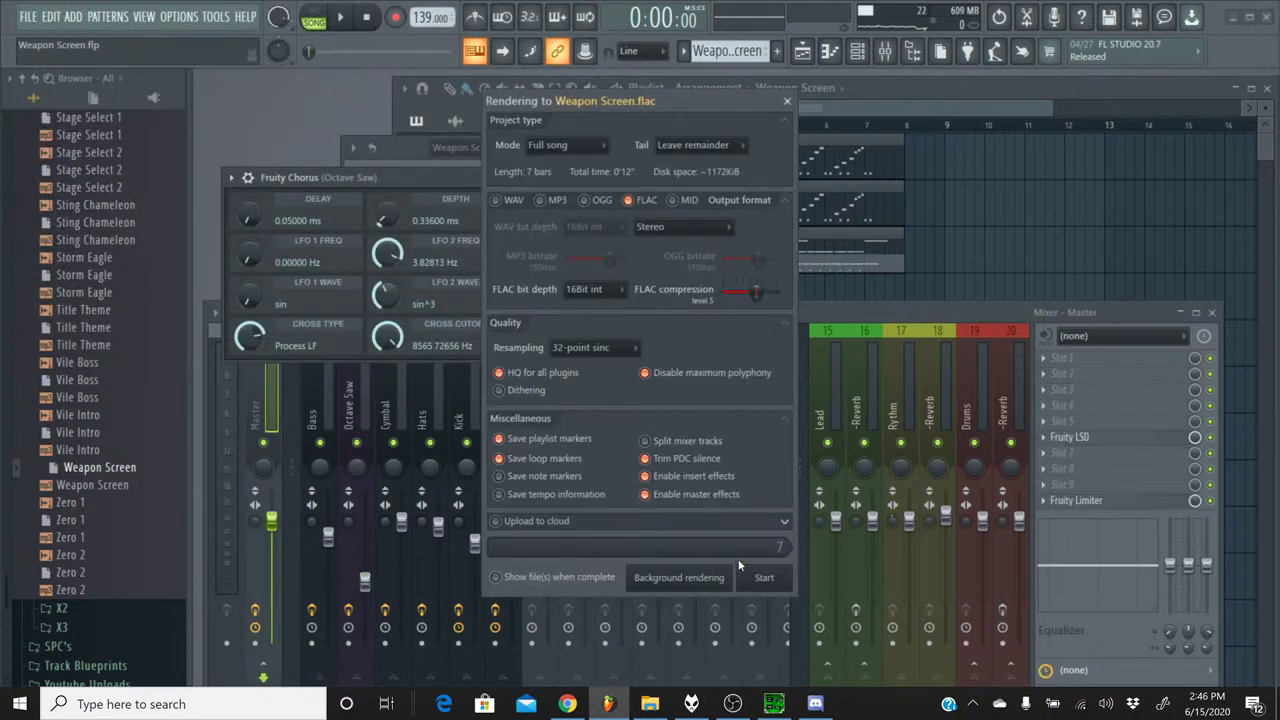
left_click(763, 578)
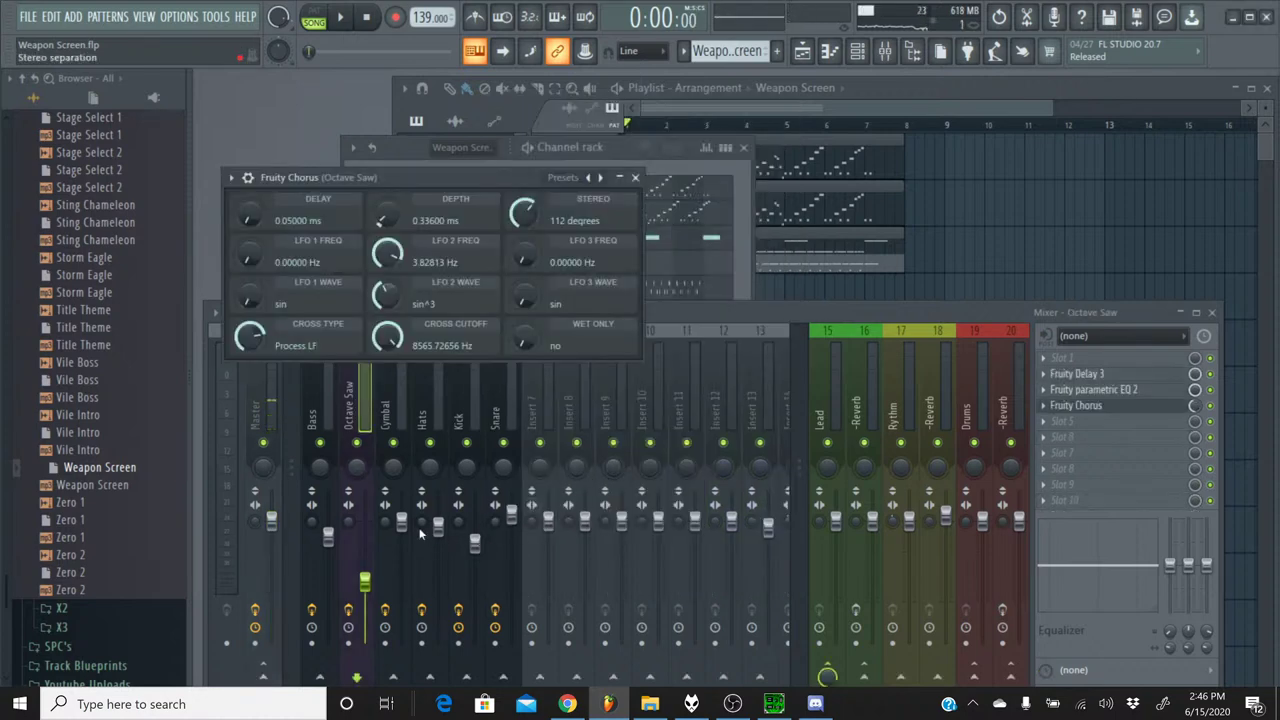
- Open the Zero 1 project from the file browser and switch to Chrome to check the live chat while it loads
right_click(77, 519)
left_click(108, 520)
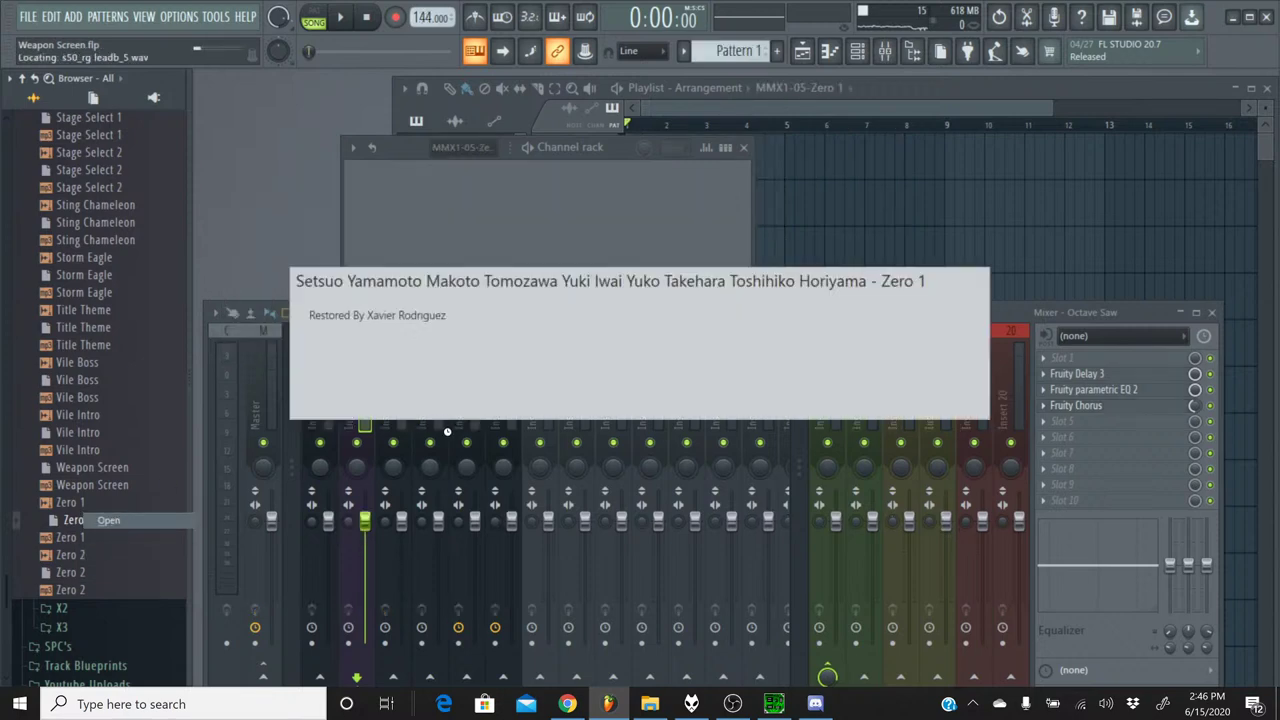
left_click(567, 704)
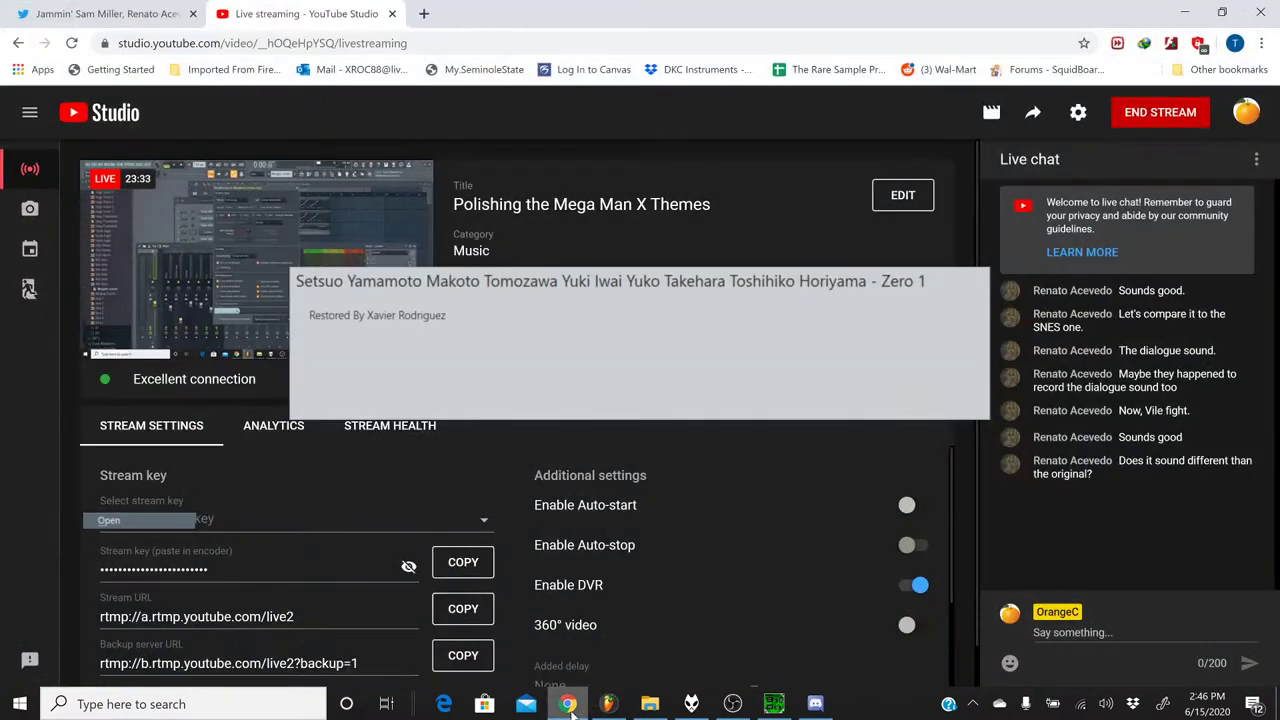
- Switch to SPCTool and open 05 Zero 1.spc from the Mega Man X (EMU).zophar folder
left_click(568, 704)
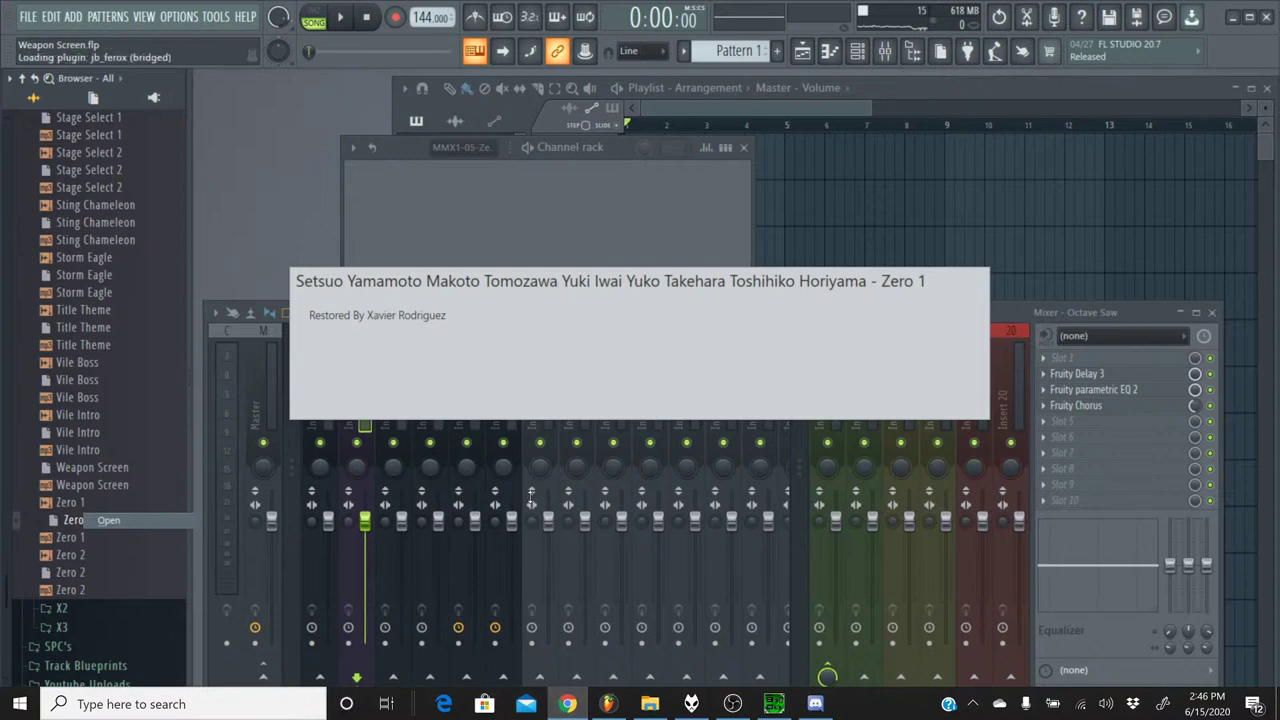
left_click(768, 706)
left_click(555, 336)
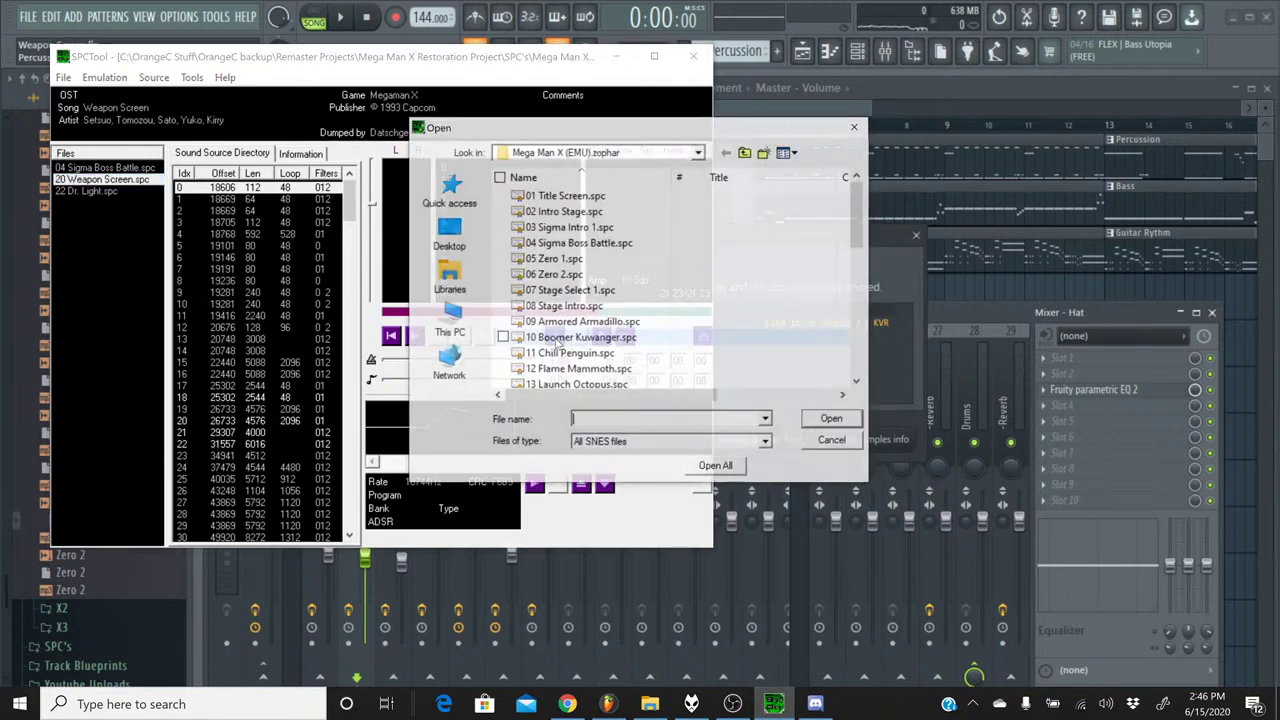
scroll(605, 275, "down", 7)
scroll(607, 275, "up", 4)
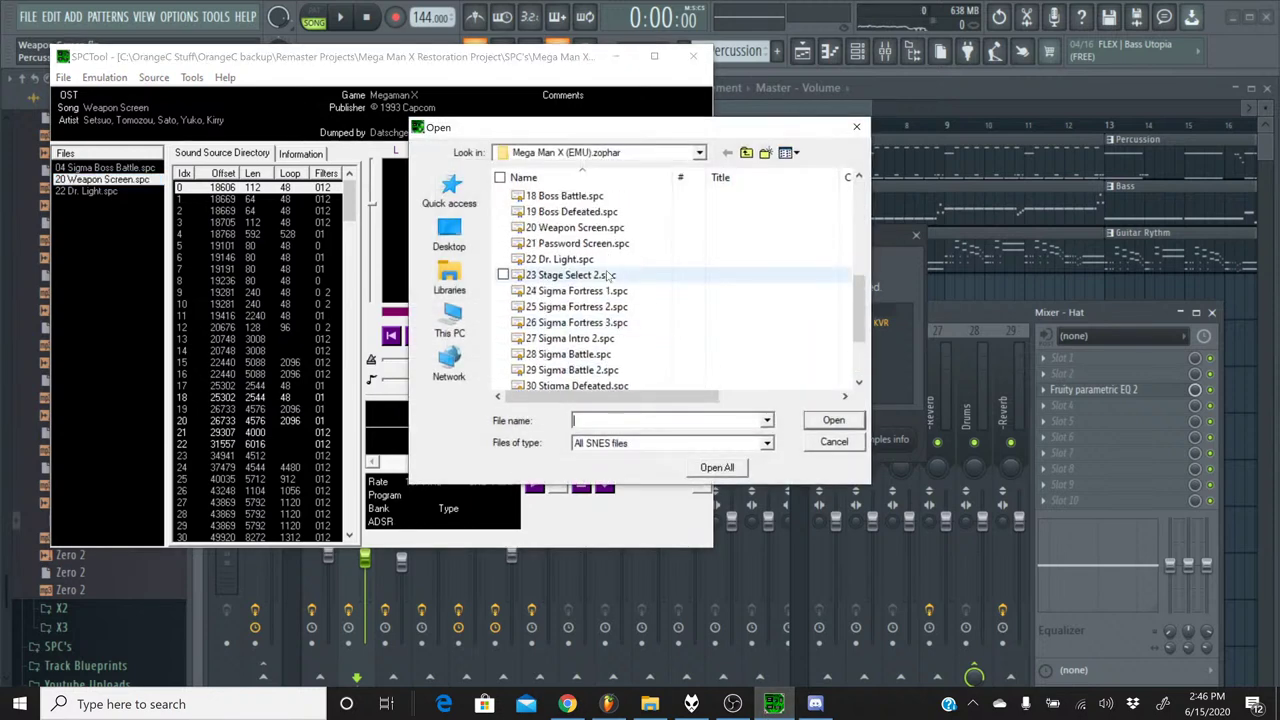
scroll(607, 275, "up", 3)
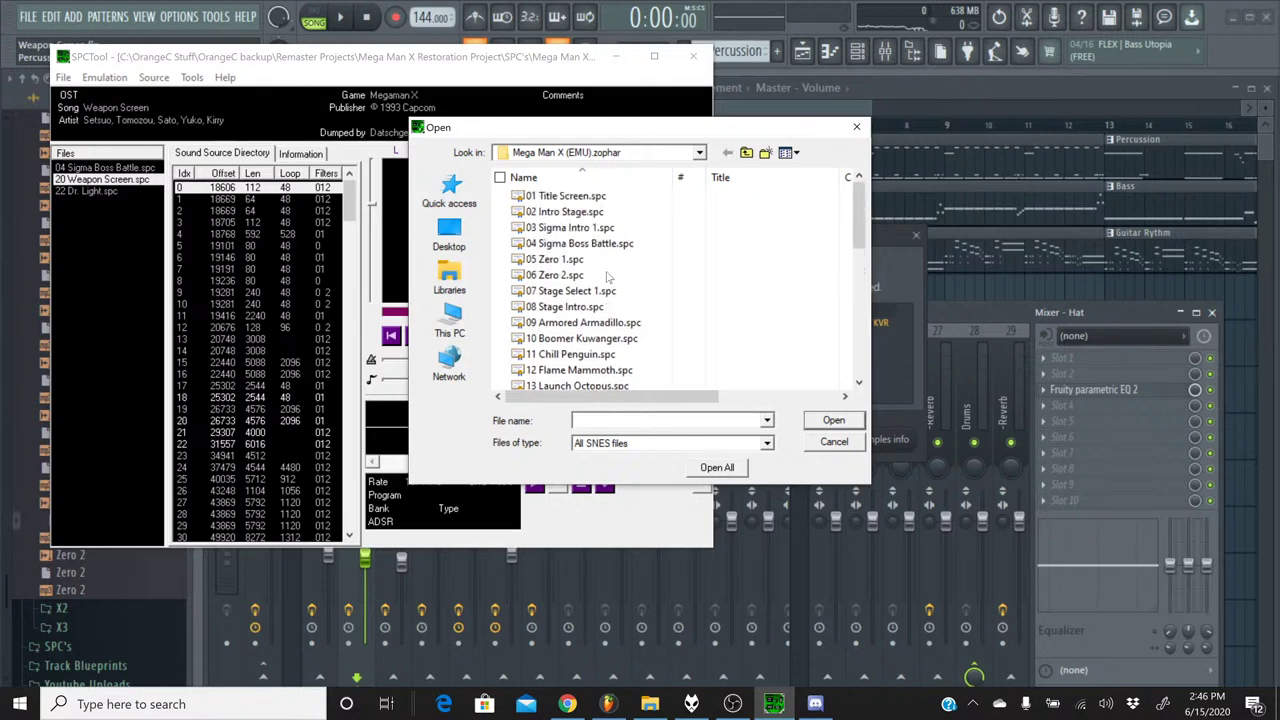
double_click(577, 261)
- Play the original Zero 1 track for reference, stop it, and return to FL Studio
left_click(415, 336)
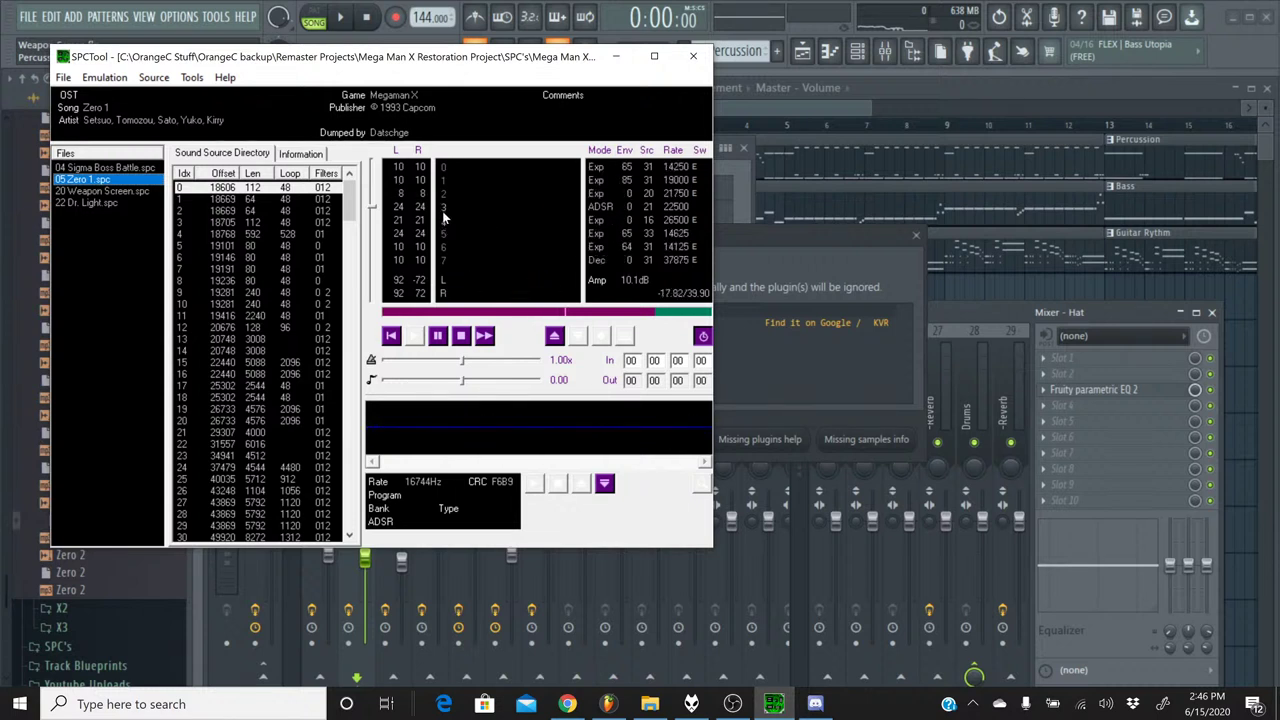
left_click(460, 335)
left_click(617, 60)
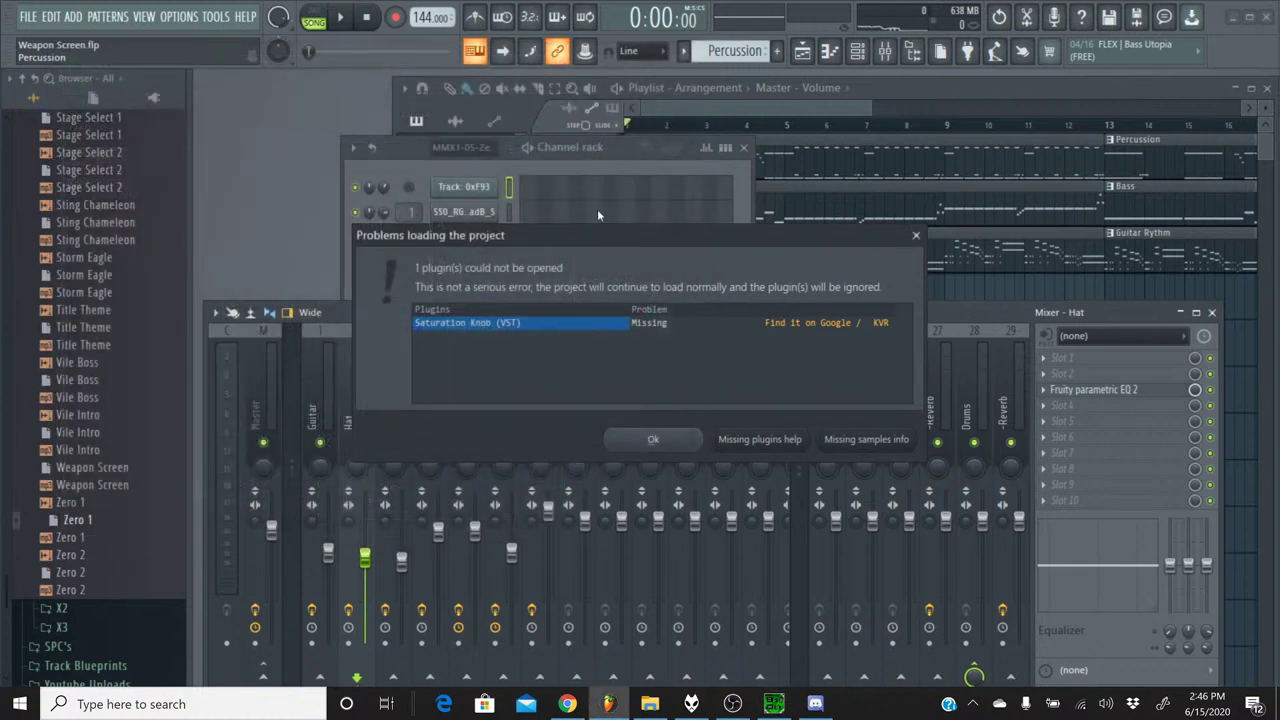
- Dismiss the missing-plugin notice and check the Saturation Knob effect on the Guitar mixer track
left_click(654, 438)
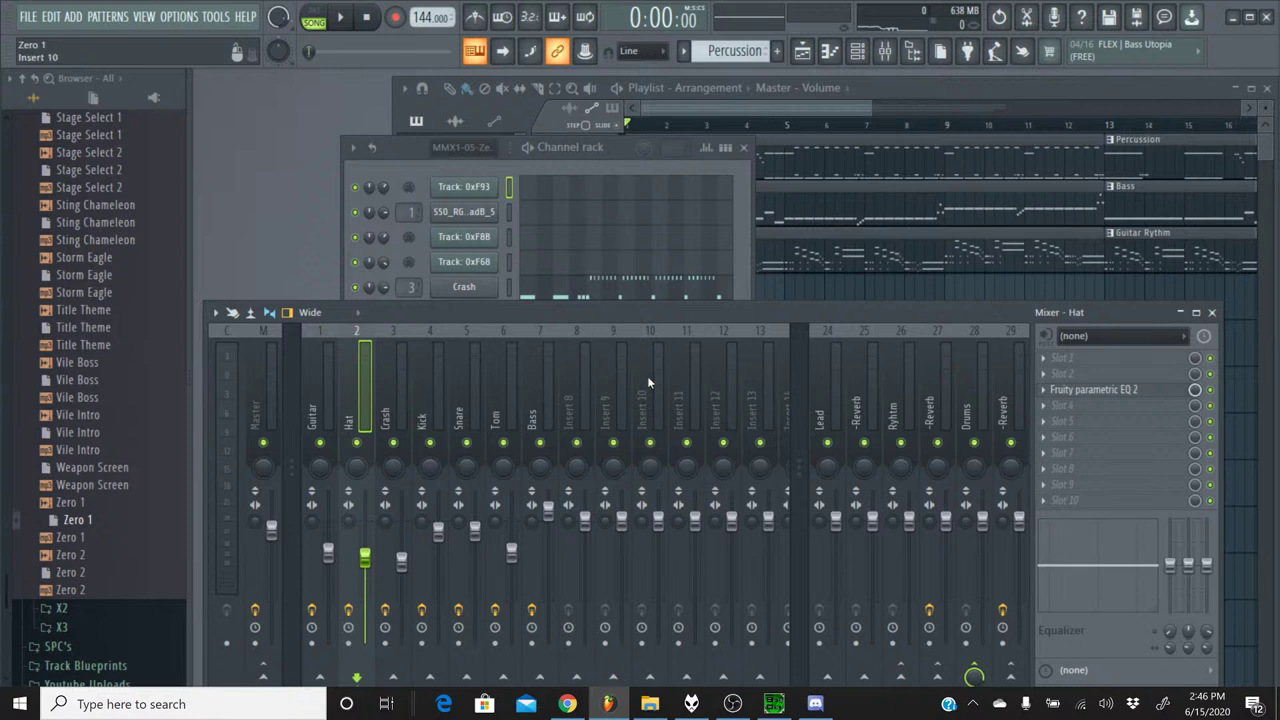
left_click(400, 360)
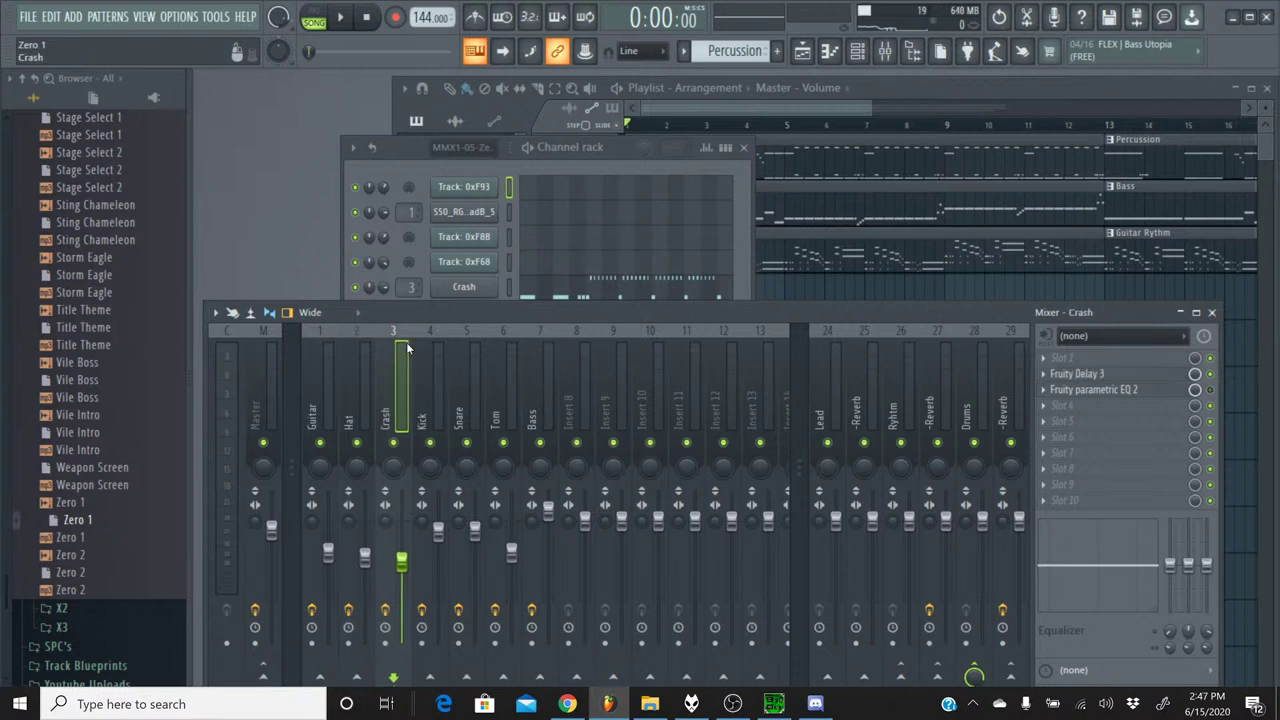
left_click(331, 350)
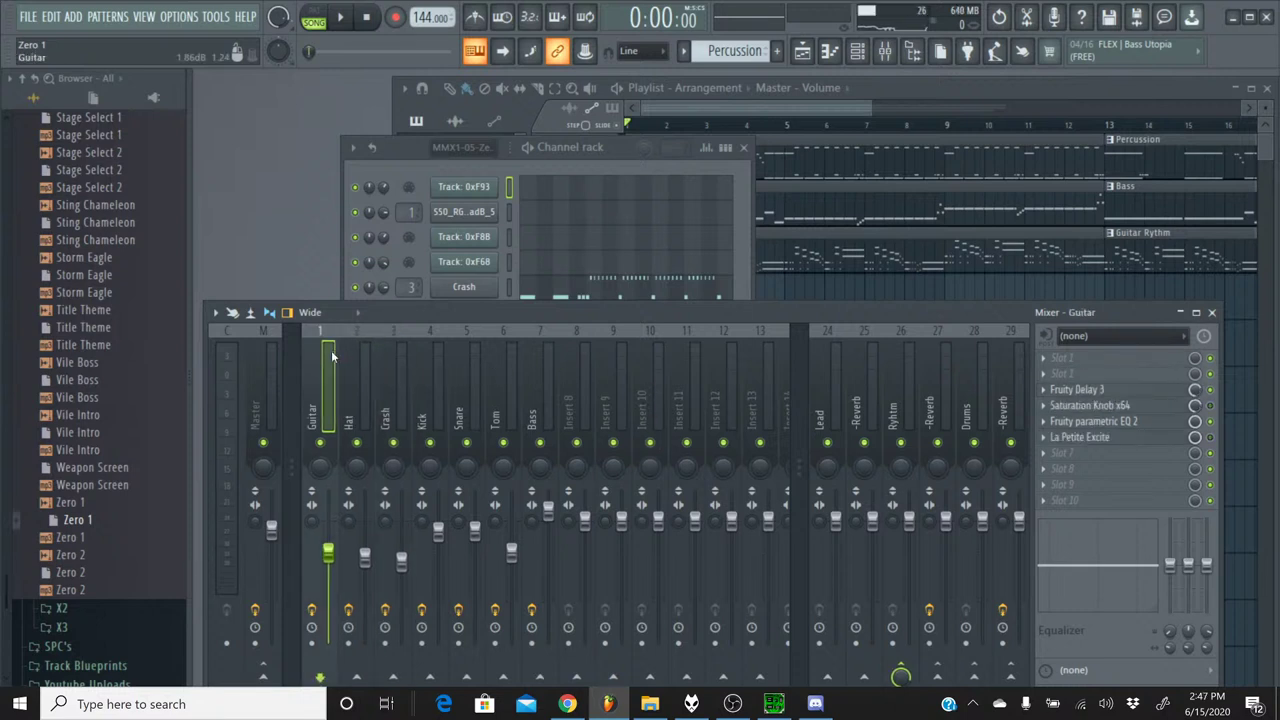
left_click(1113, 406)
left_click(811, 268)
- Replace the effect in the Guitar track's fourth slot with the VST3 Saturation Knob and close its editor
left_click(1044, 406)
mouse_move(1080, 292)
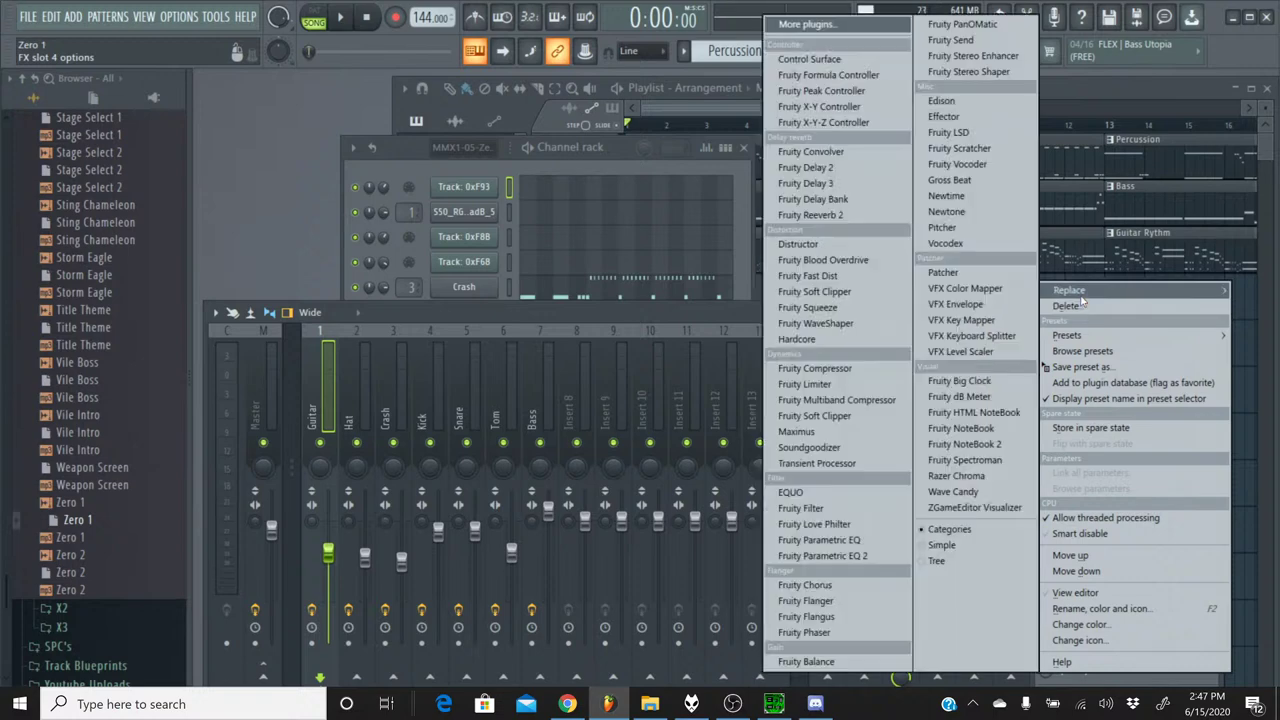
left_click(806, 24)
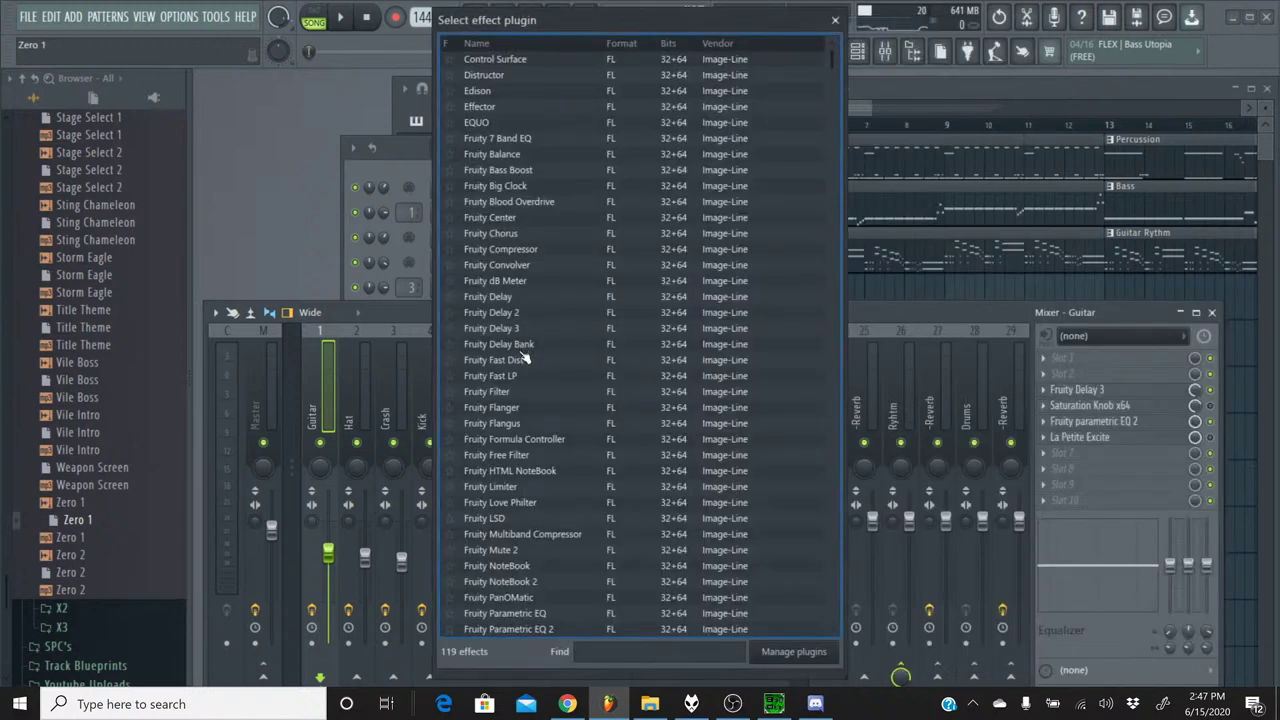
scroll(549, 382, "down", 15)
scroll(549, 382, "down", 7)
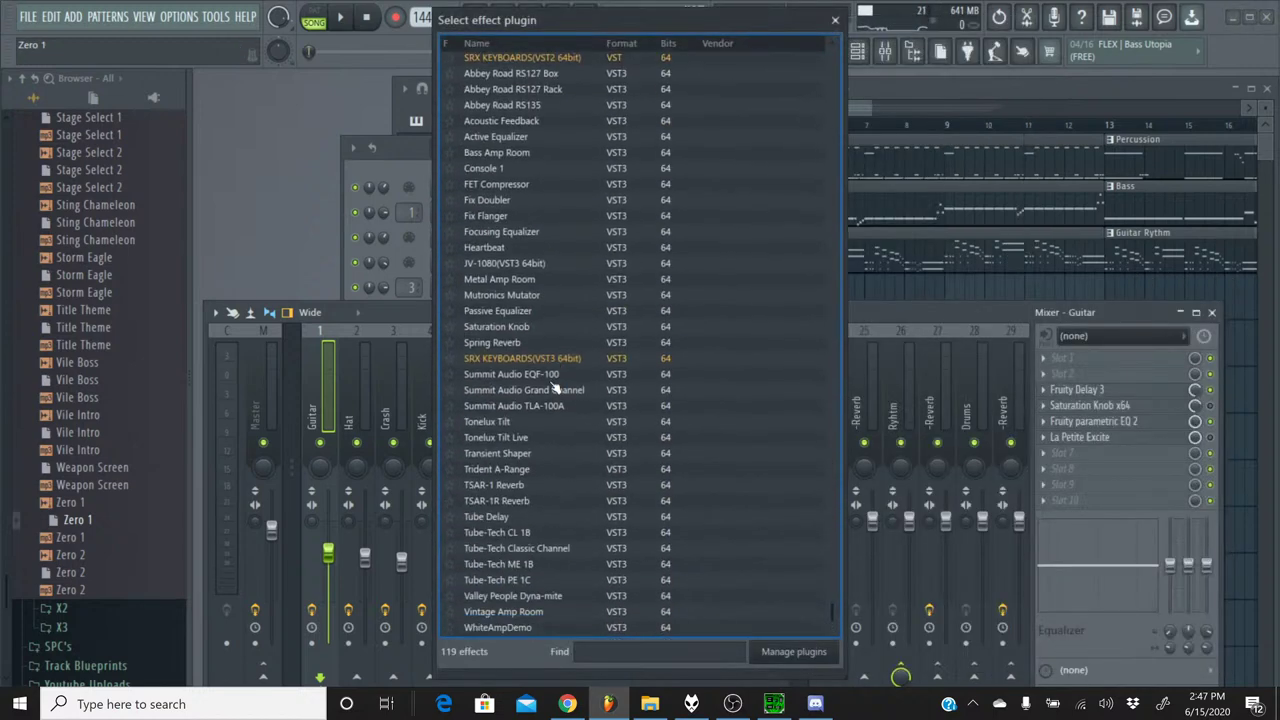
double_click(536, 331)
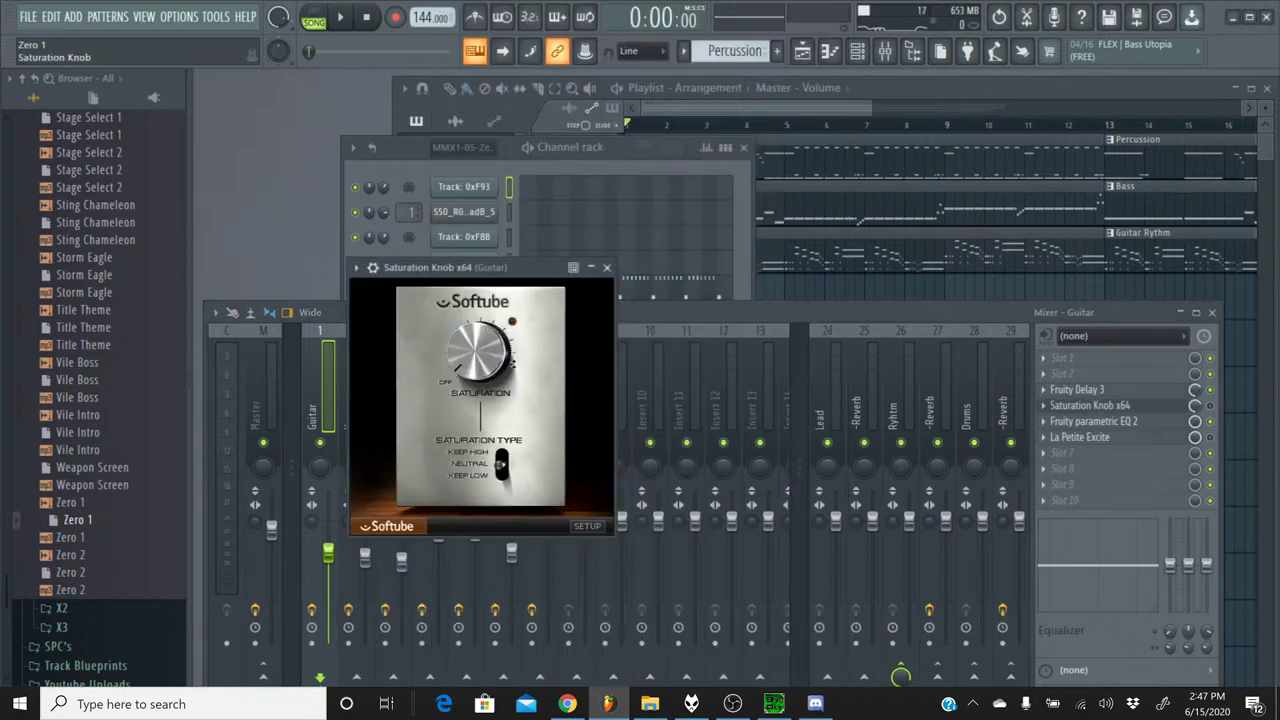
left_click(607, 268)
- Inspect the effects on the Hat, Crash, Kick, Snare, Tom and Bass mixer tracks, including the Snare's Saturation Knob
left_click(358, 380)
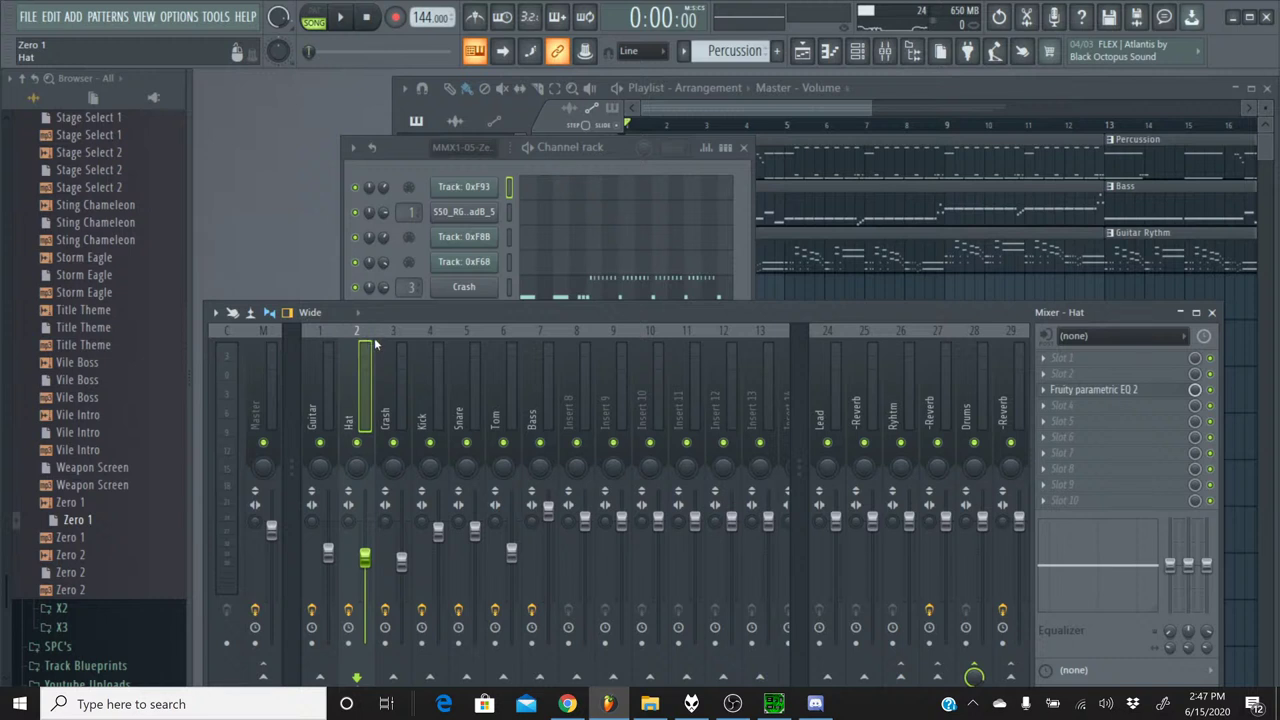
left_click(386, 340)
left_click(438, 350)
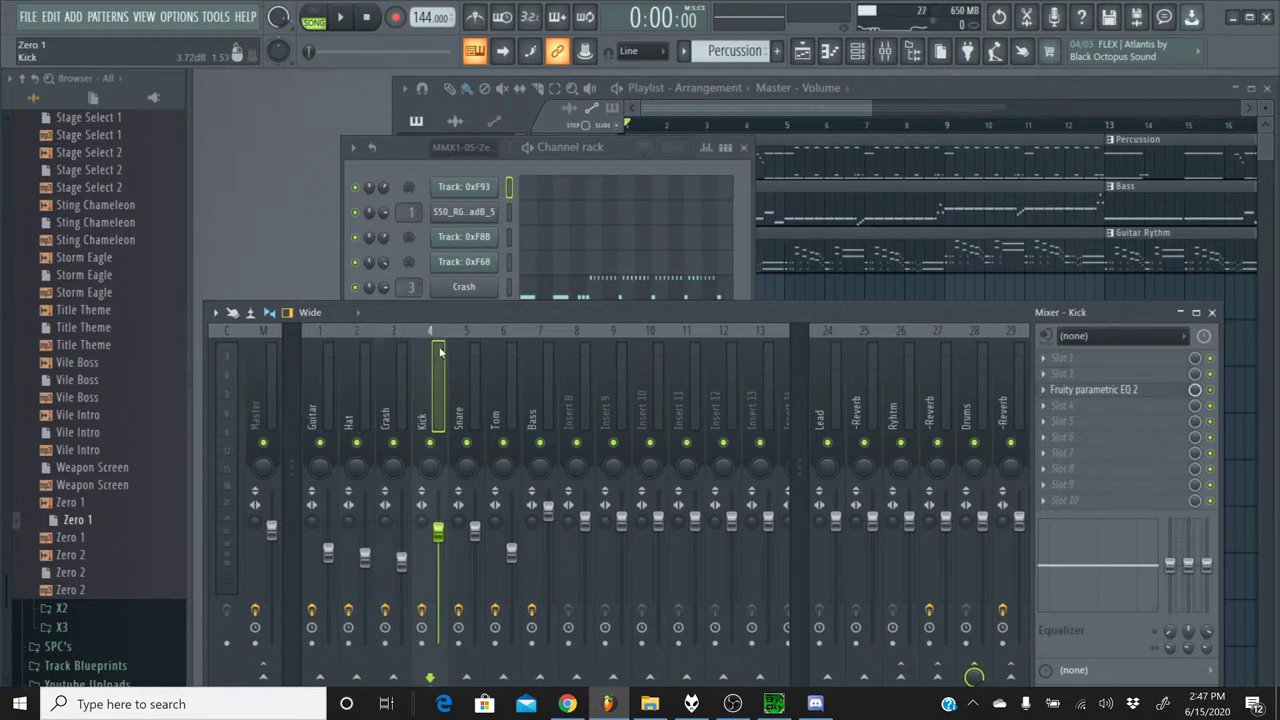
left_click(466, 357)
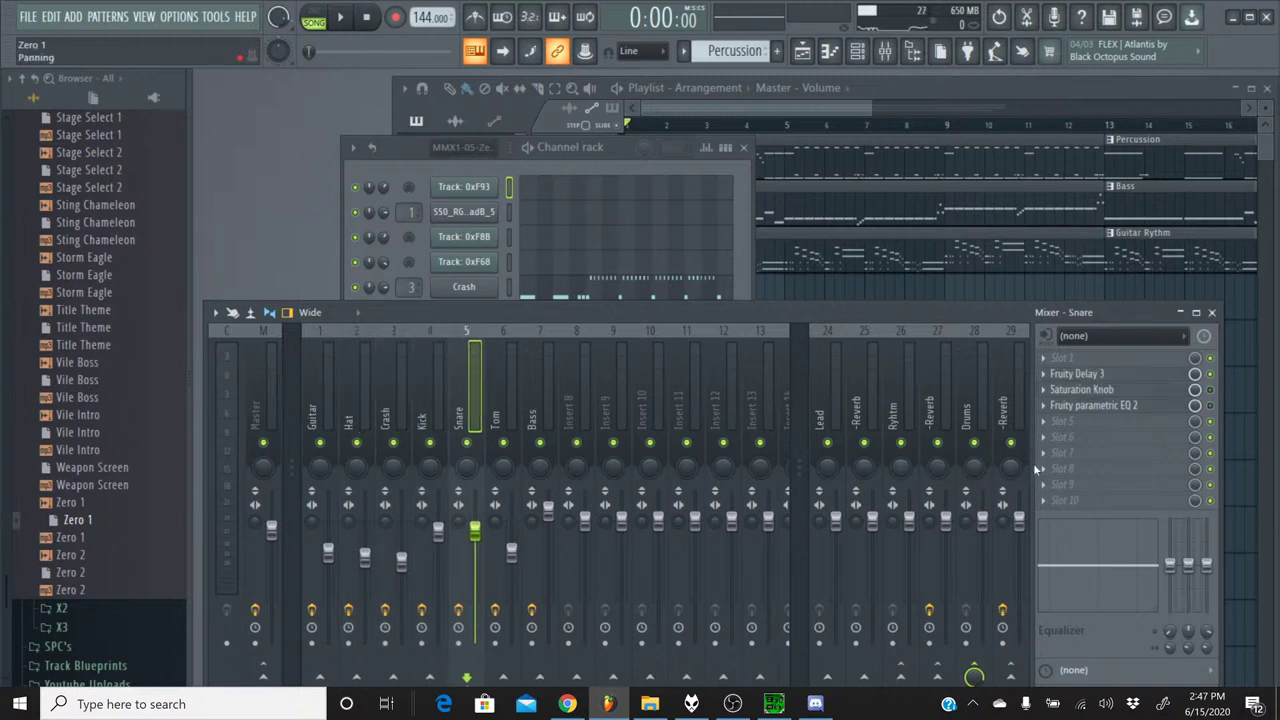
left_click(1097, 392)
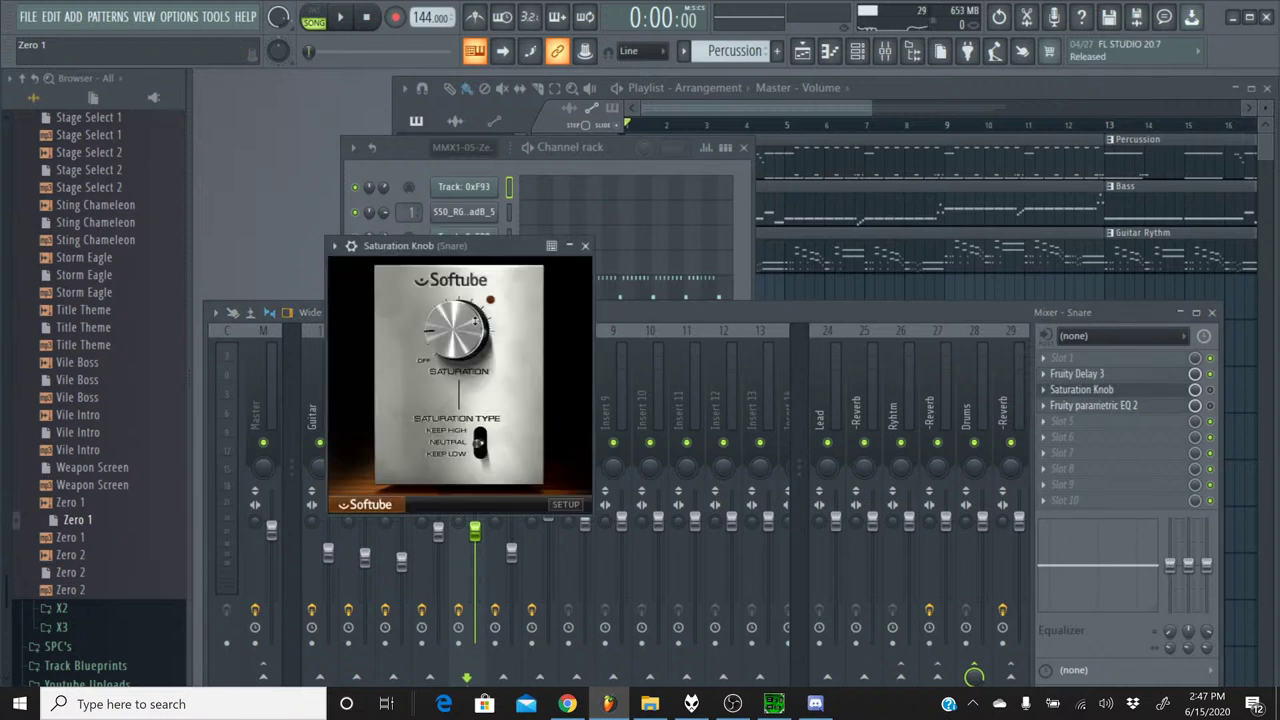
left_click(587, 246)
left_click(508, 346)
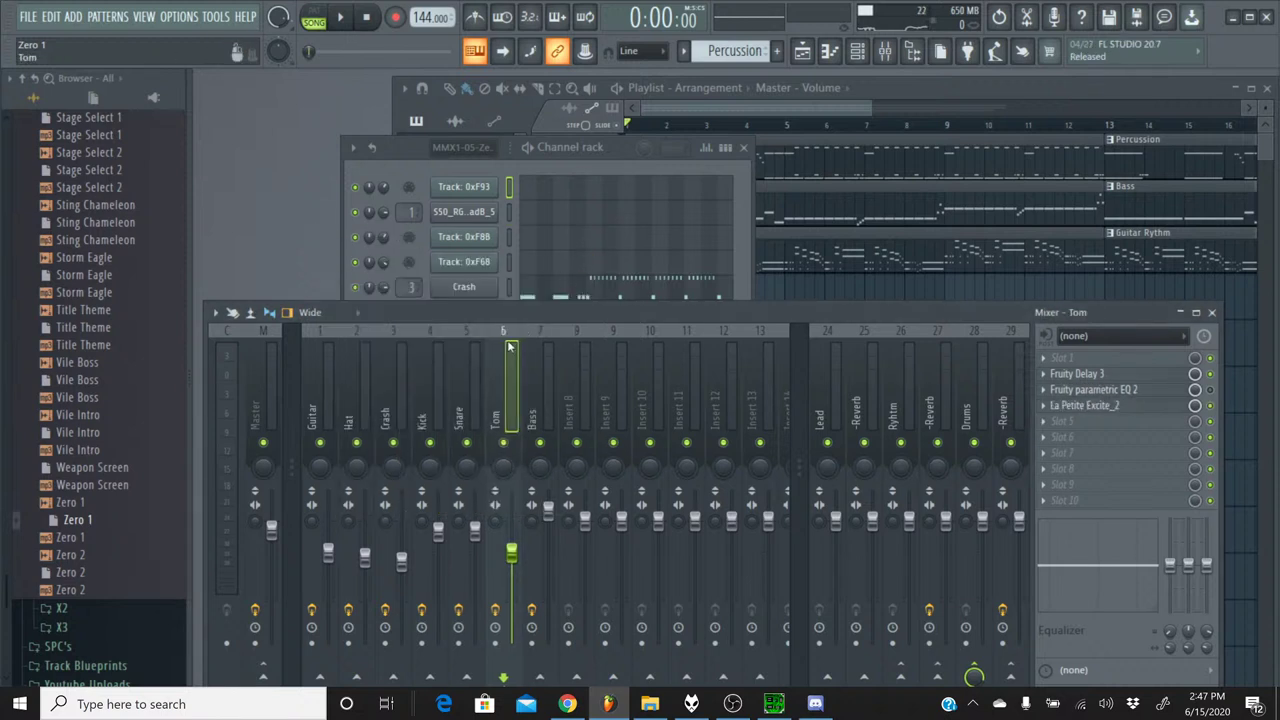
left_click(548, 356)
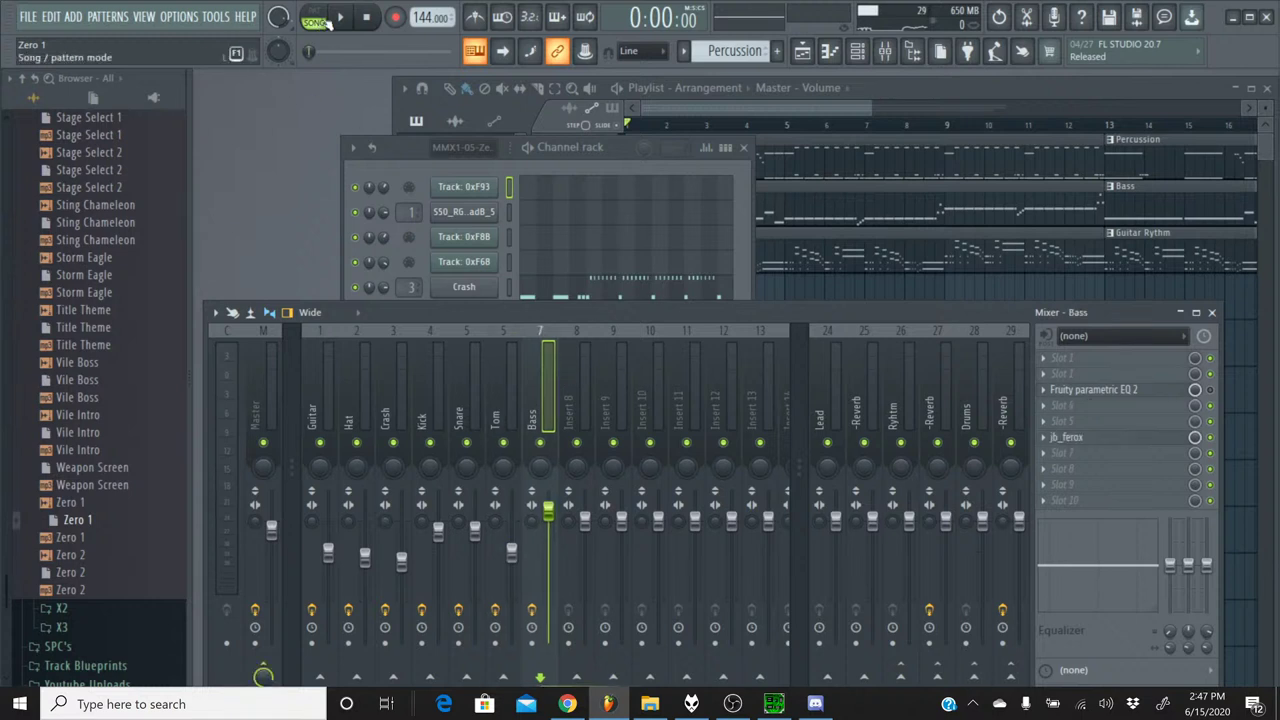
- Play the song and adjust Fruity Delay 3 on the Guitar track, lowering its feedback level and wet output
left_click(340, 17)
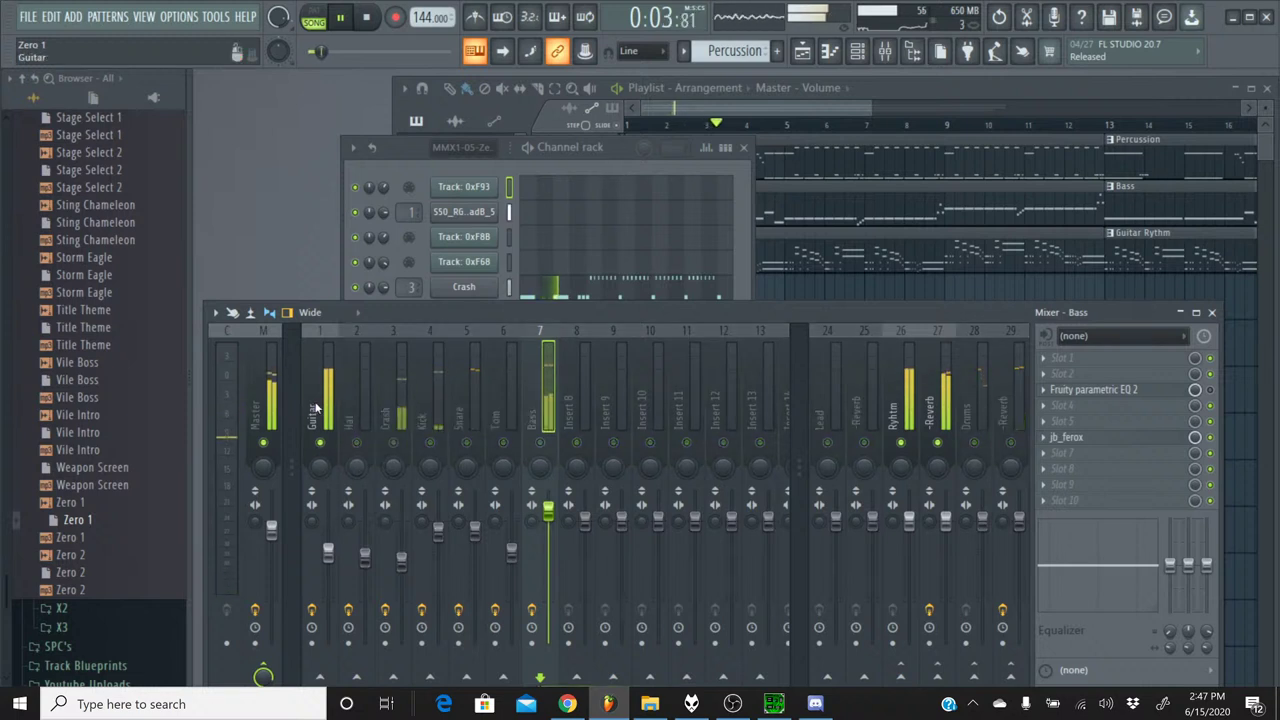
left_click(326, 347)
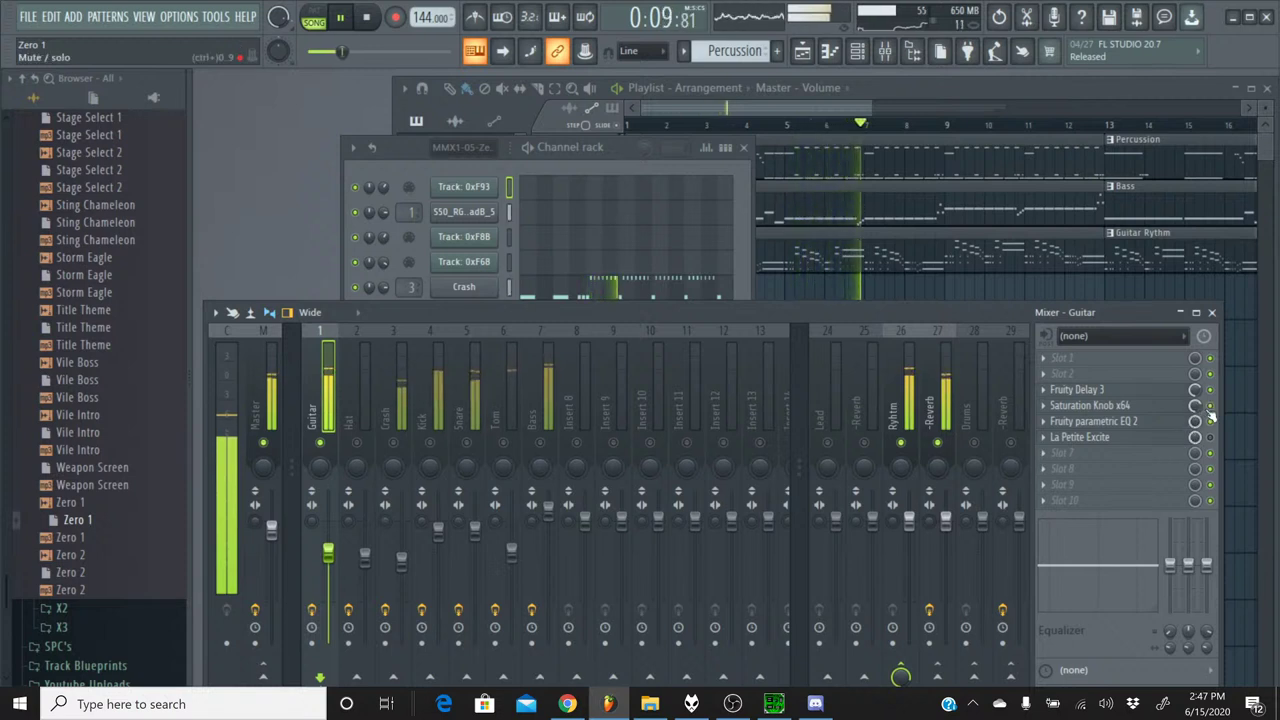
left_click(1130, 393)
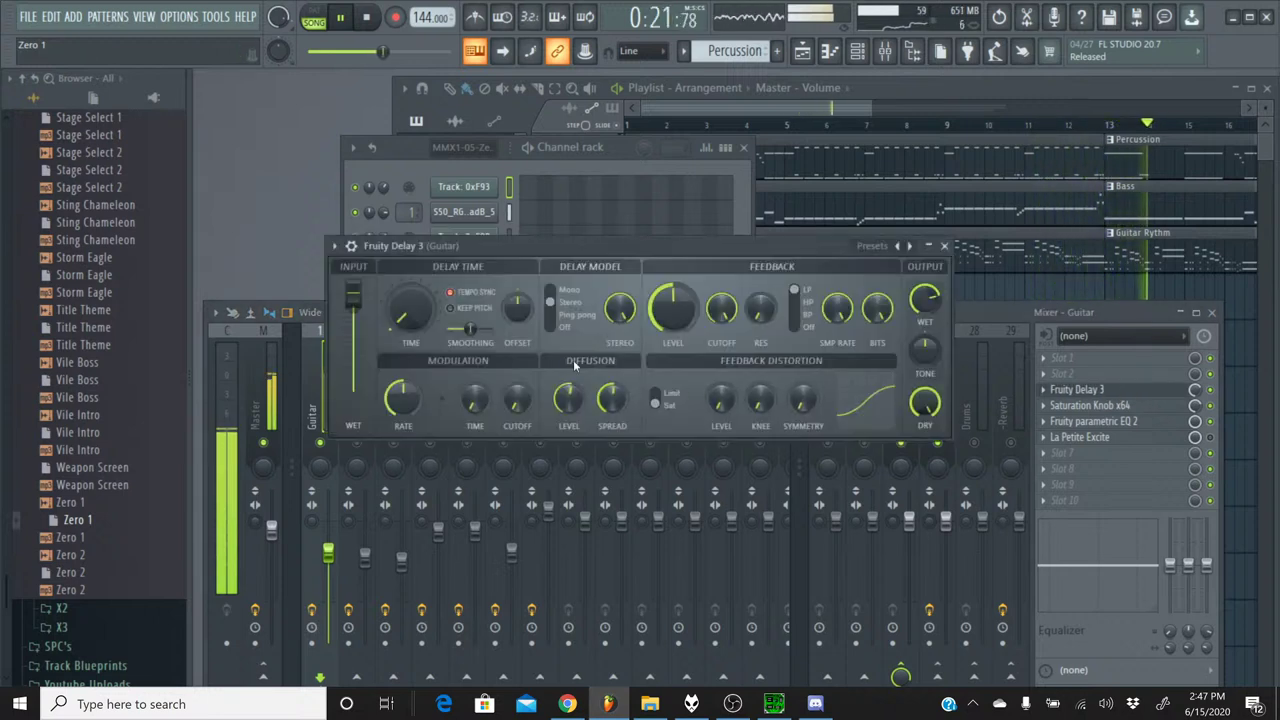
scroll(419, 313, "down", 2)
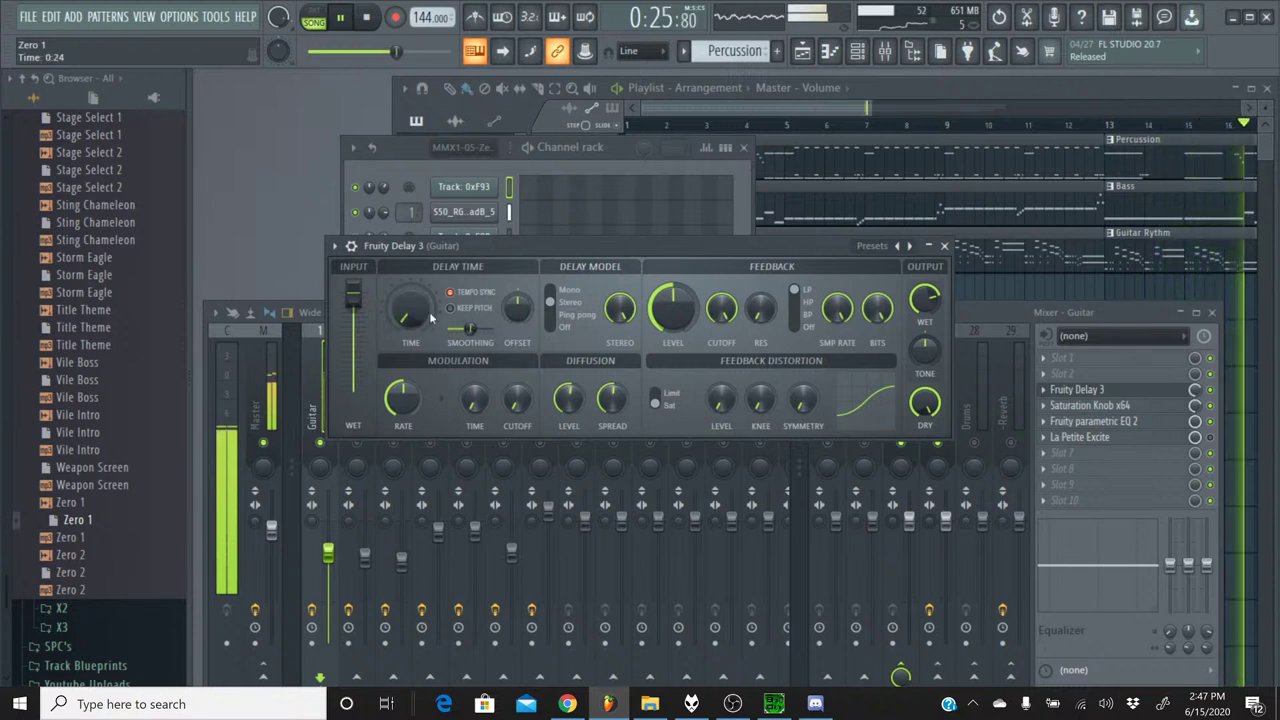
left_click_drag(925, 298, 925, 304)
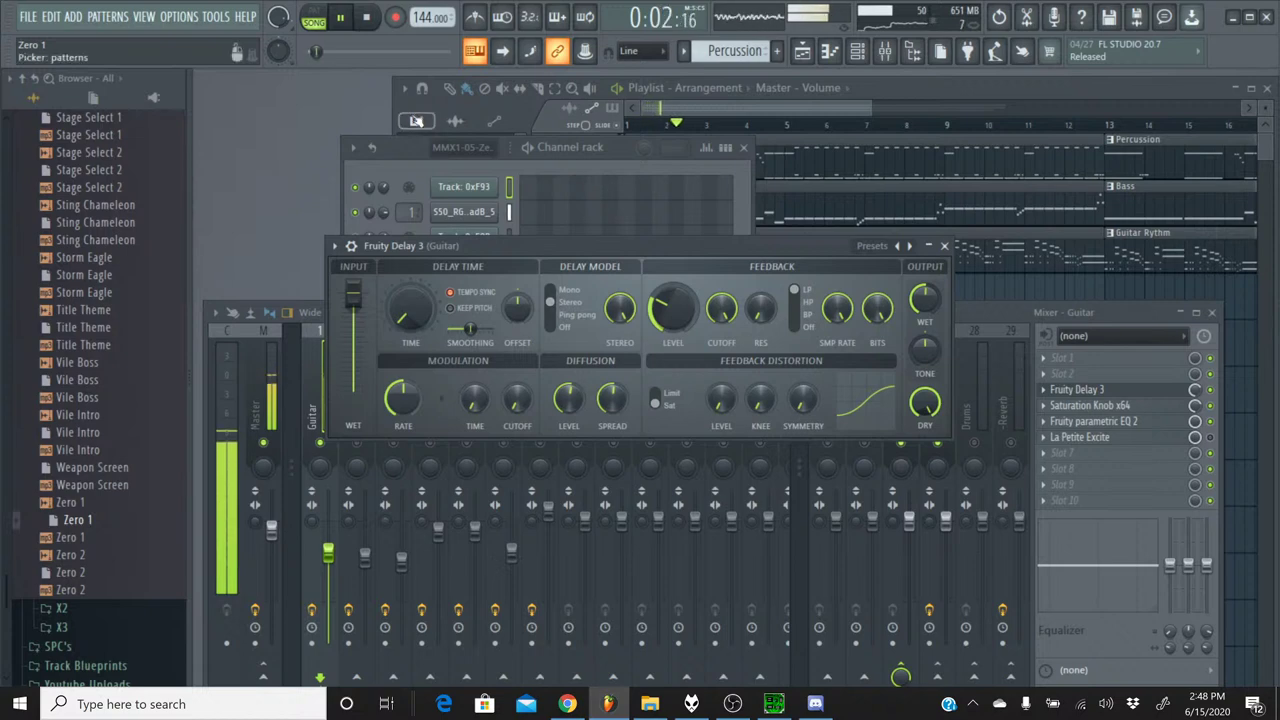
- Bring up the channel rack, switch to the Guitar Rythm pattern, and stop playback
left_click(393, 178)
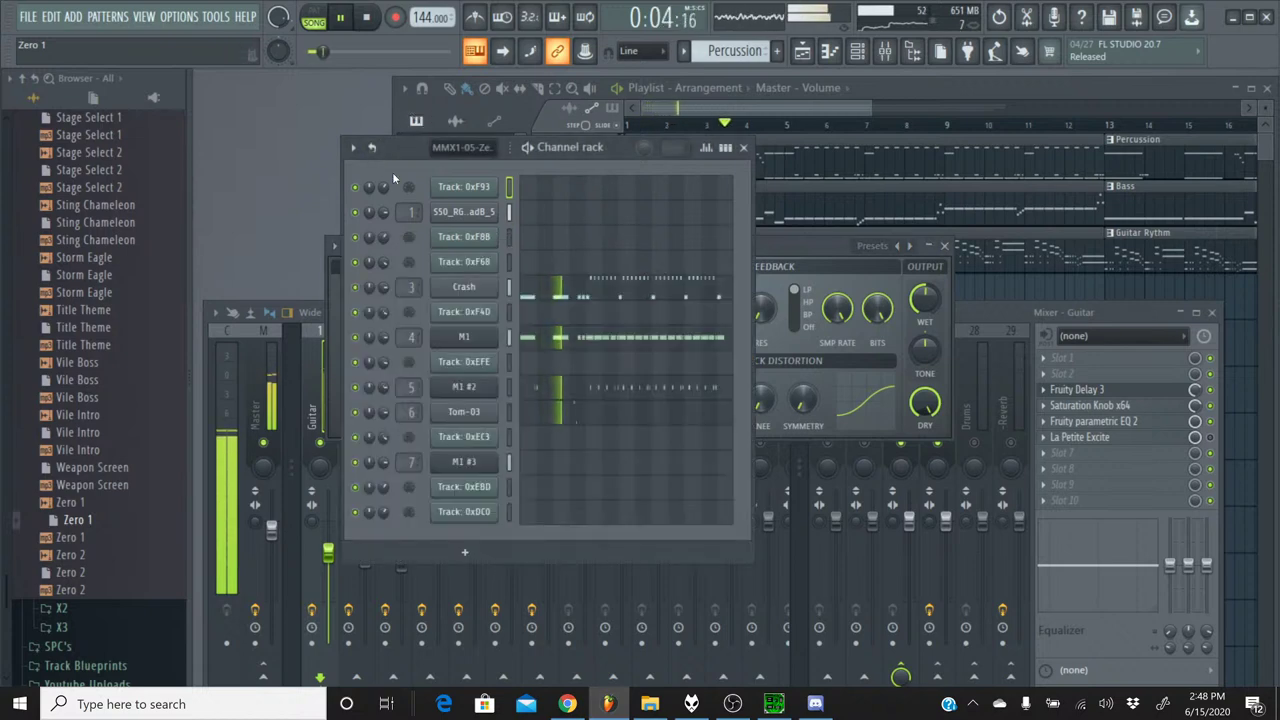
left_click(683, 51)
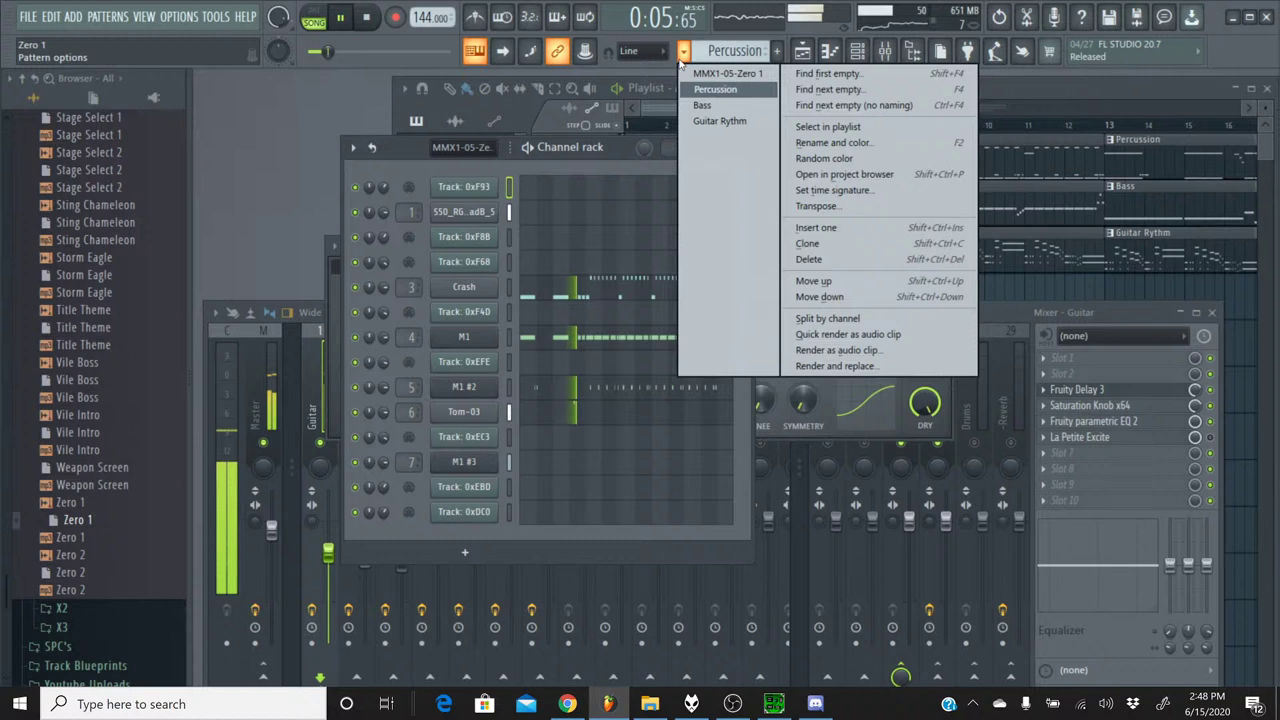
left_click(710, 120)
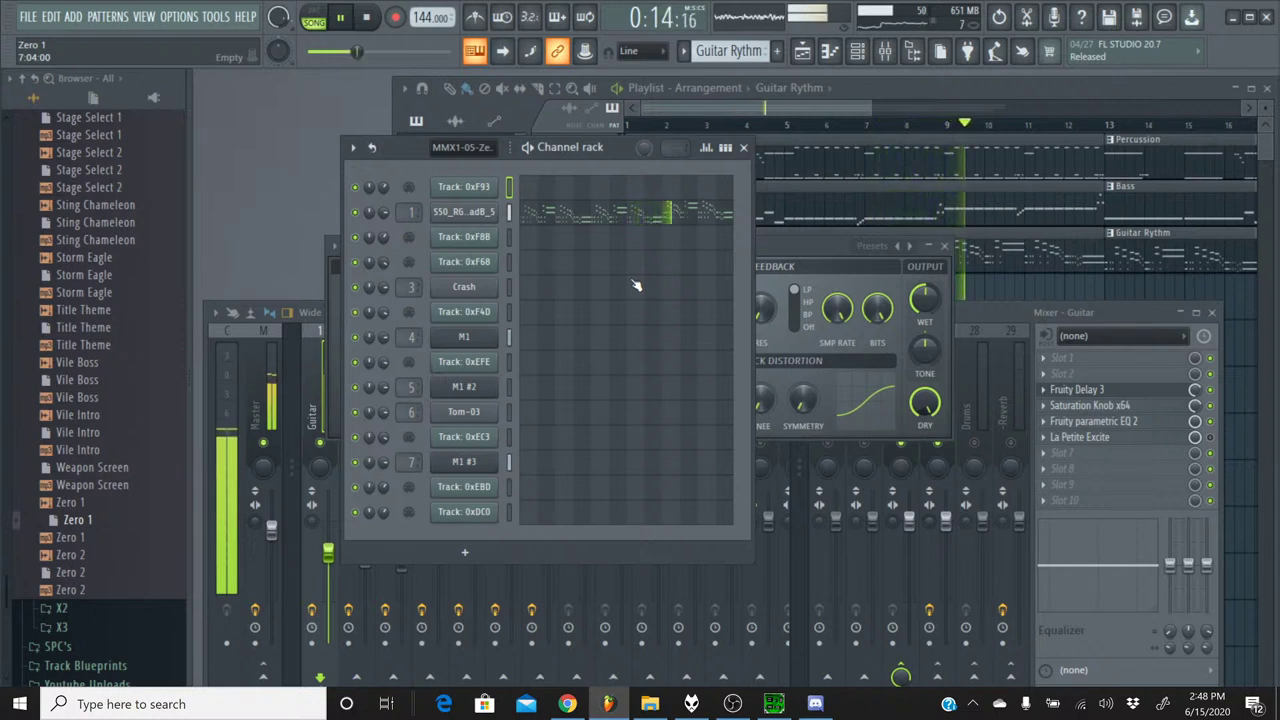
left_click(369, 20)
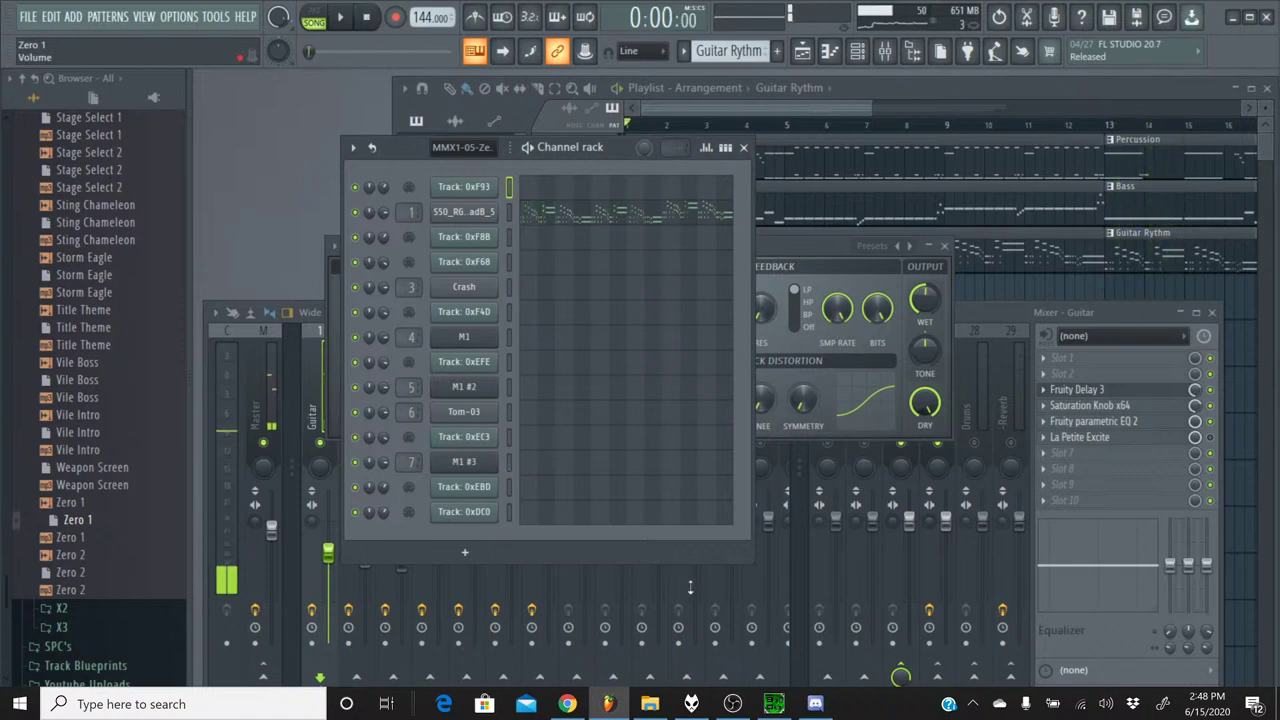
- Play the original Zero 1 track in SPCTool again for comparison, stop it, and return to FL Studio
left_click(773, 705)
left_click(414, 336)
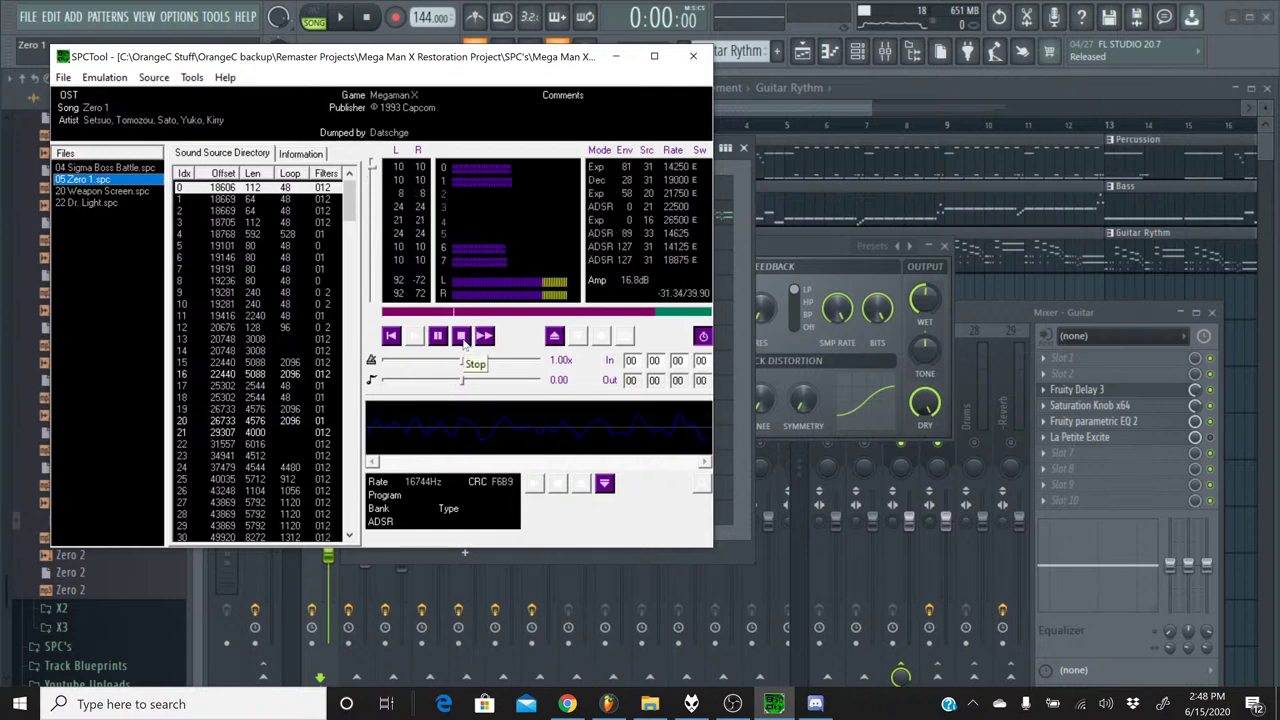
left_click(462, 338)
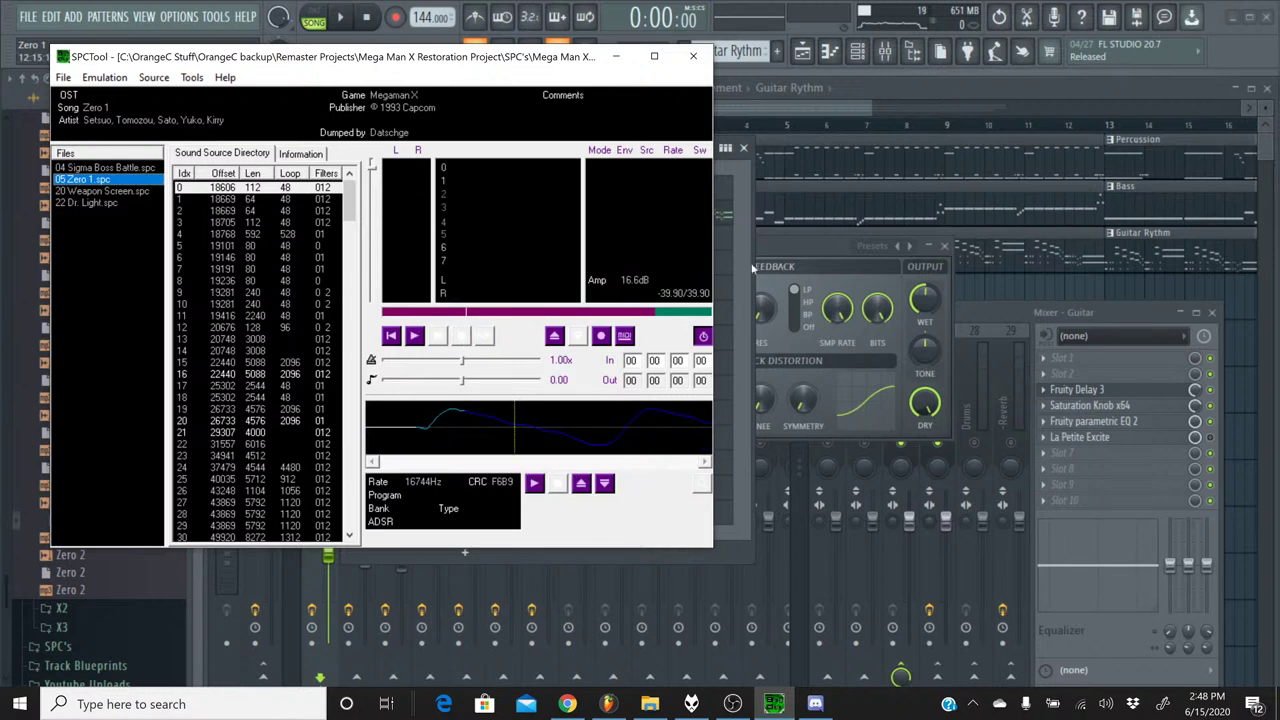
left_click(752, 265)
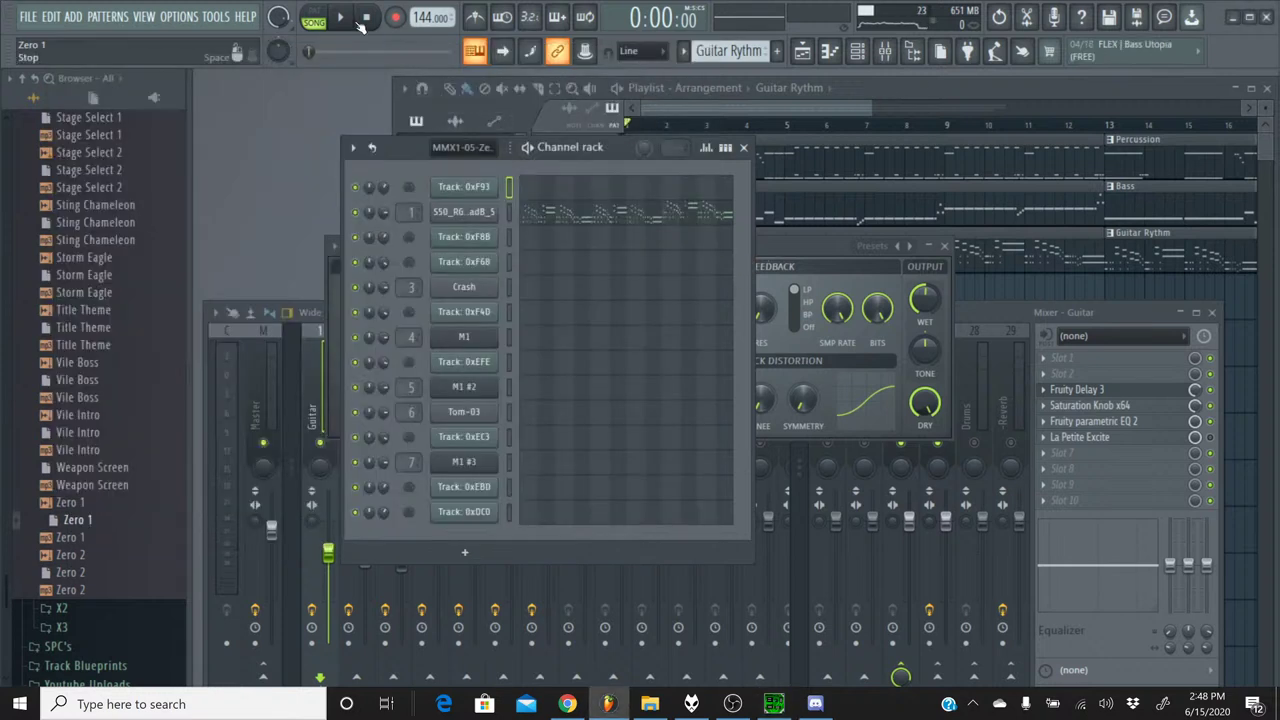
- Play the song while raising the delay offset and feedback level and adjusting the delay time in the Guitar's Fruity Delay 3
left_click(343, 18)
left_click(770, 264)
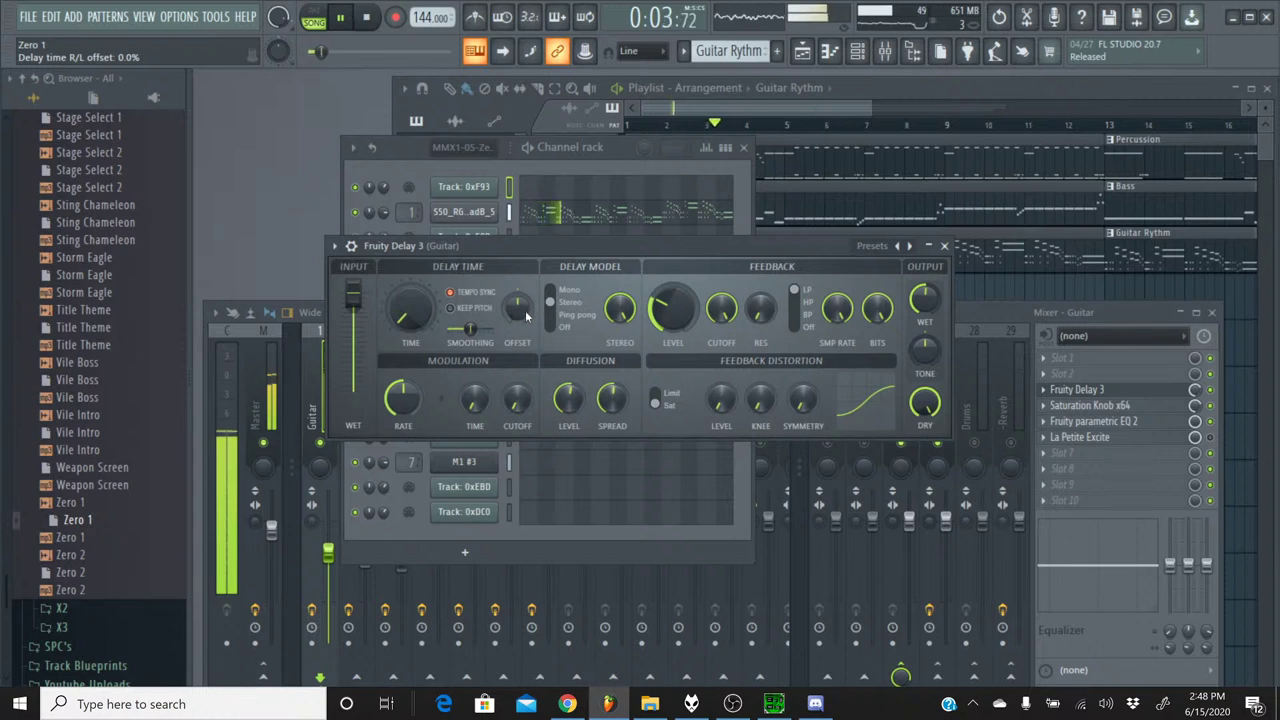
left_click_drag(525, 310, 525, 240)
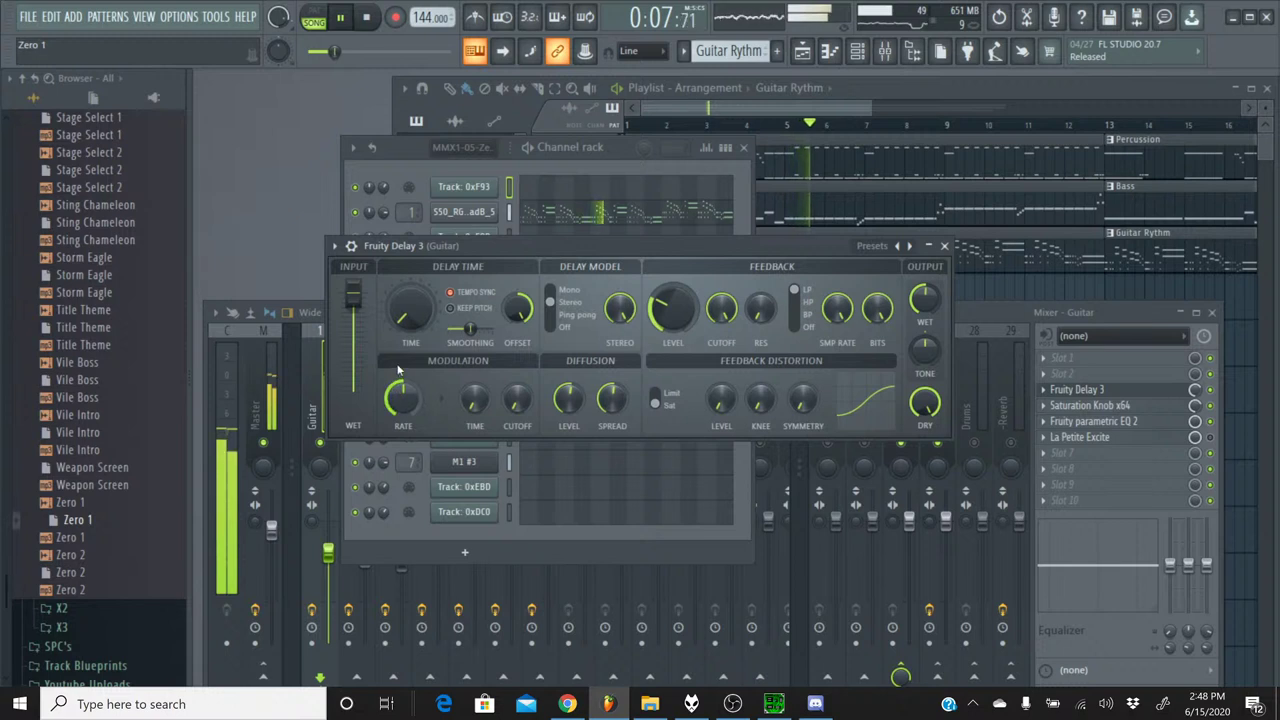
scroll(416, 320, "up", 2)
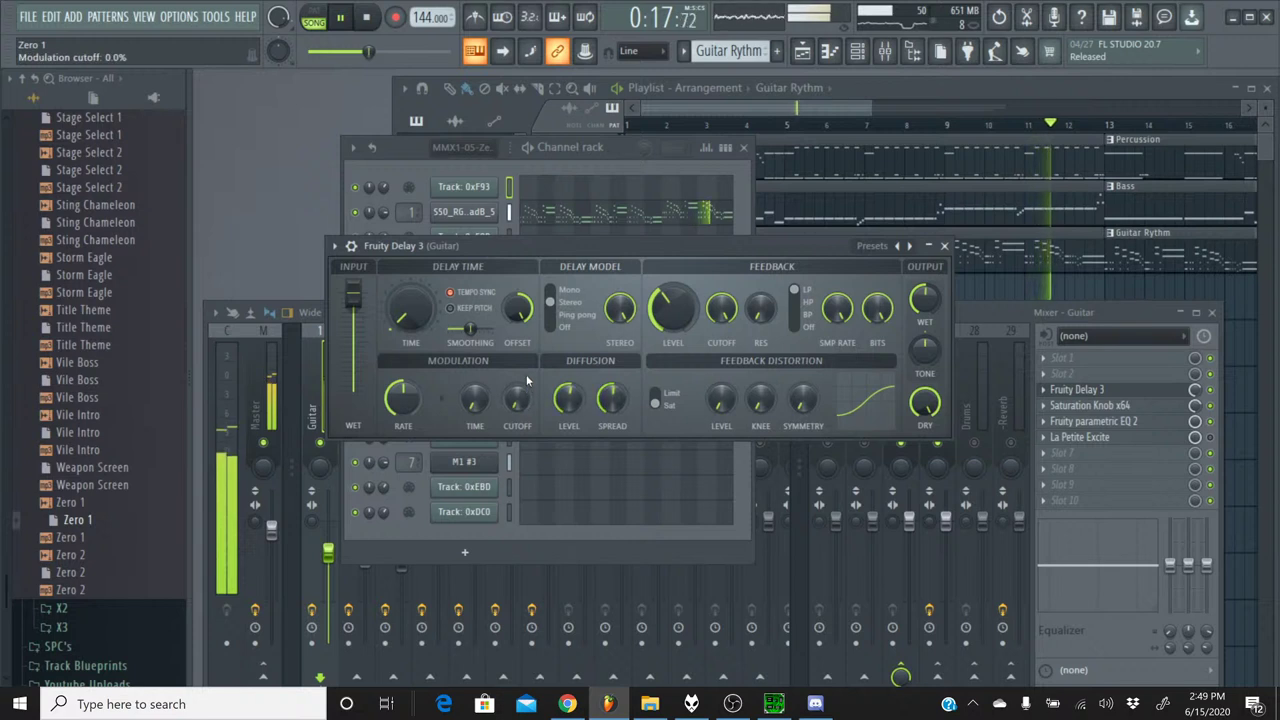
left_click_drag(414, 318, 414, 320)
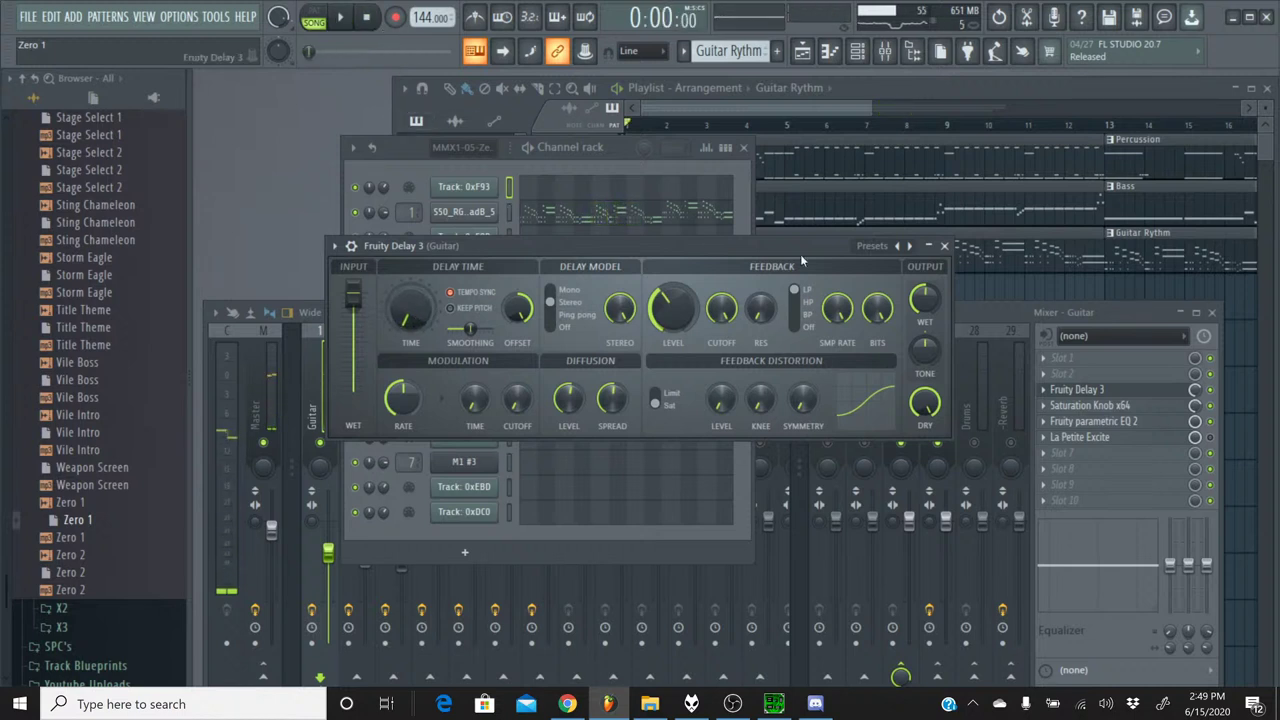
- Close Fruity Delay 3, play the original Zero 1 track in SPCTool, stop it, and return to FL Studio
left_click(944, 246)
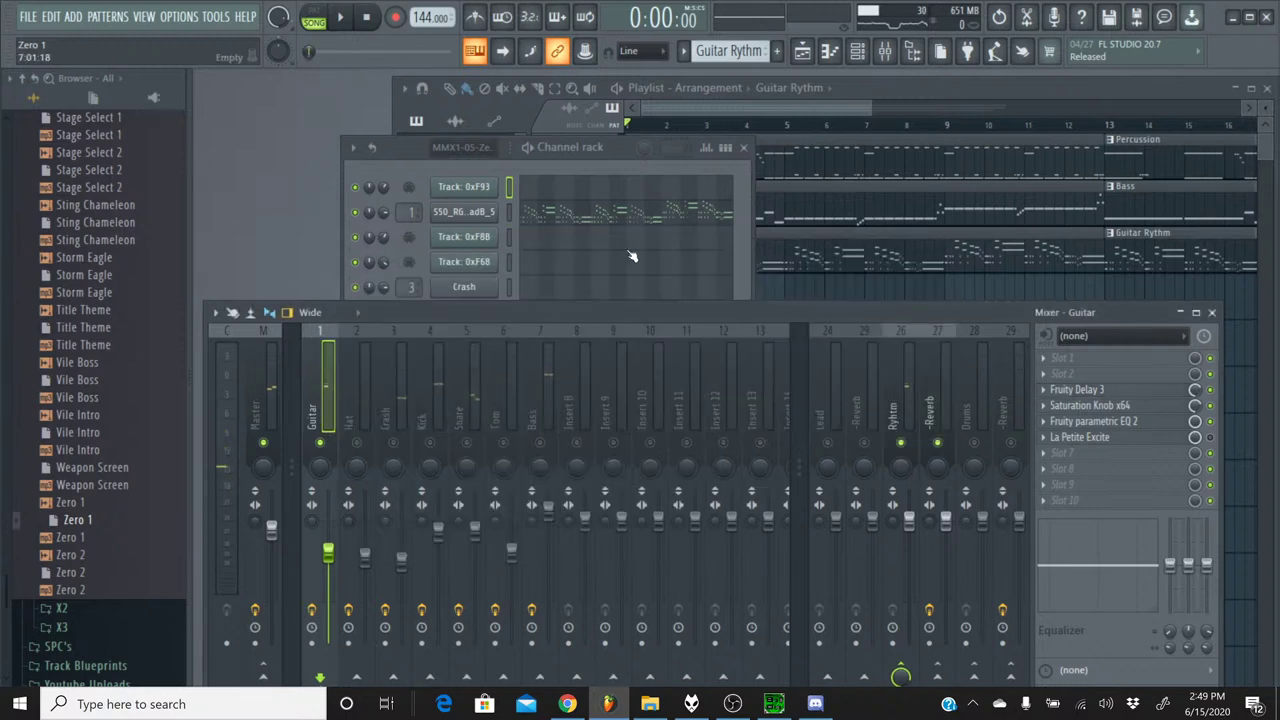
left_click(775, 706)
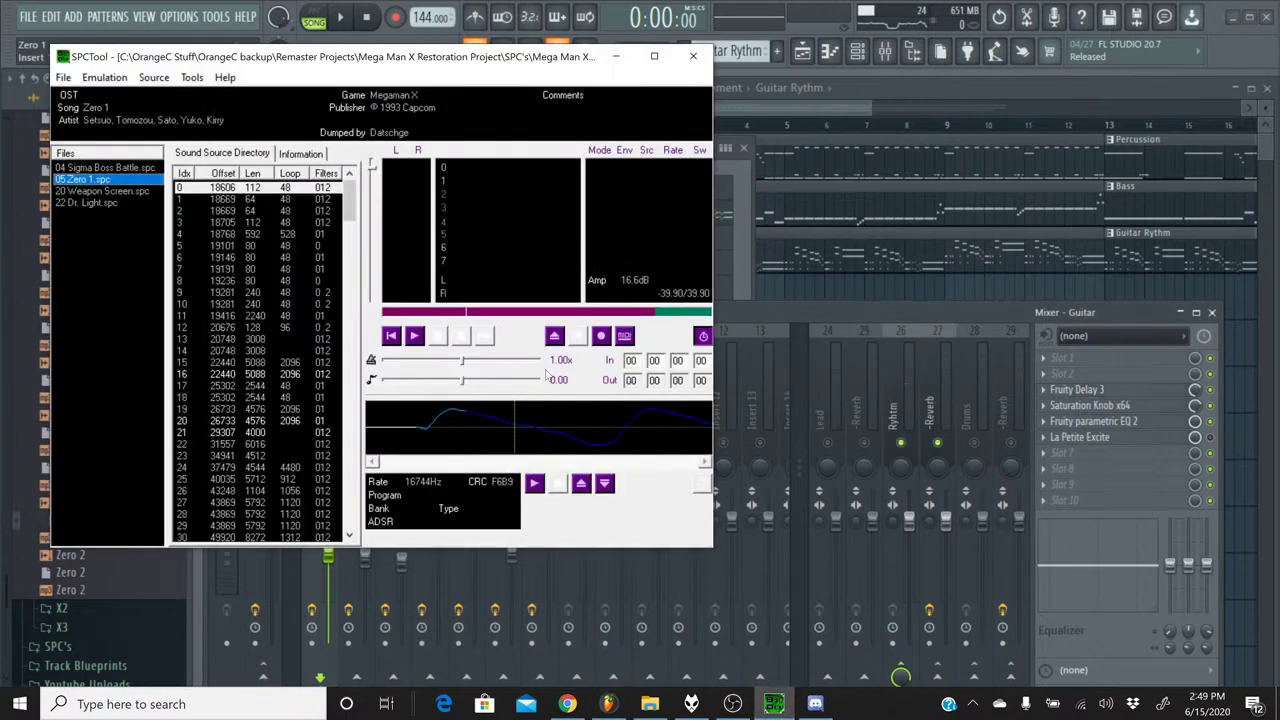
left_click(415, 336)
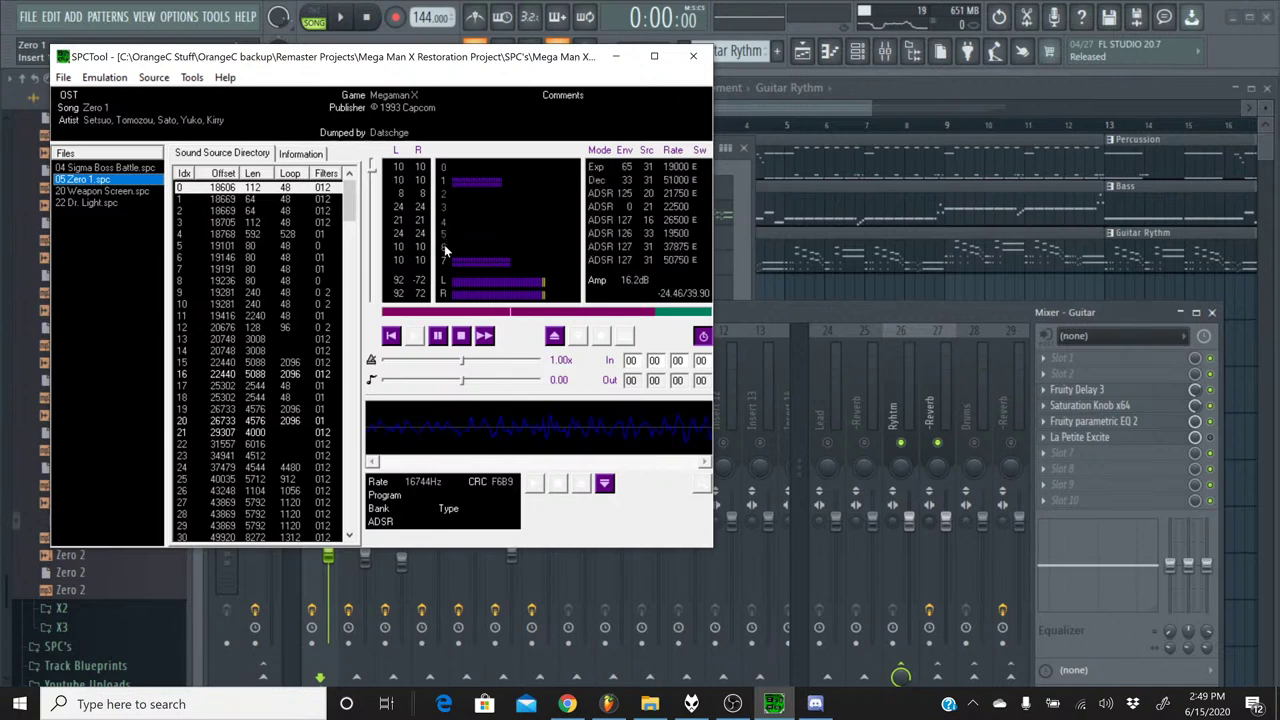
left_click(462, 337)
left_click(615, 56)
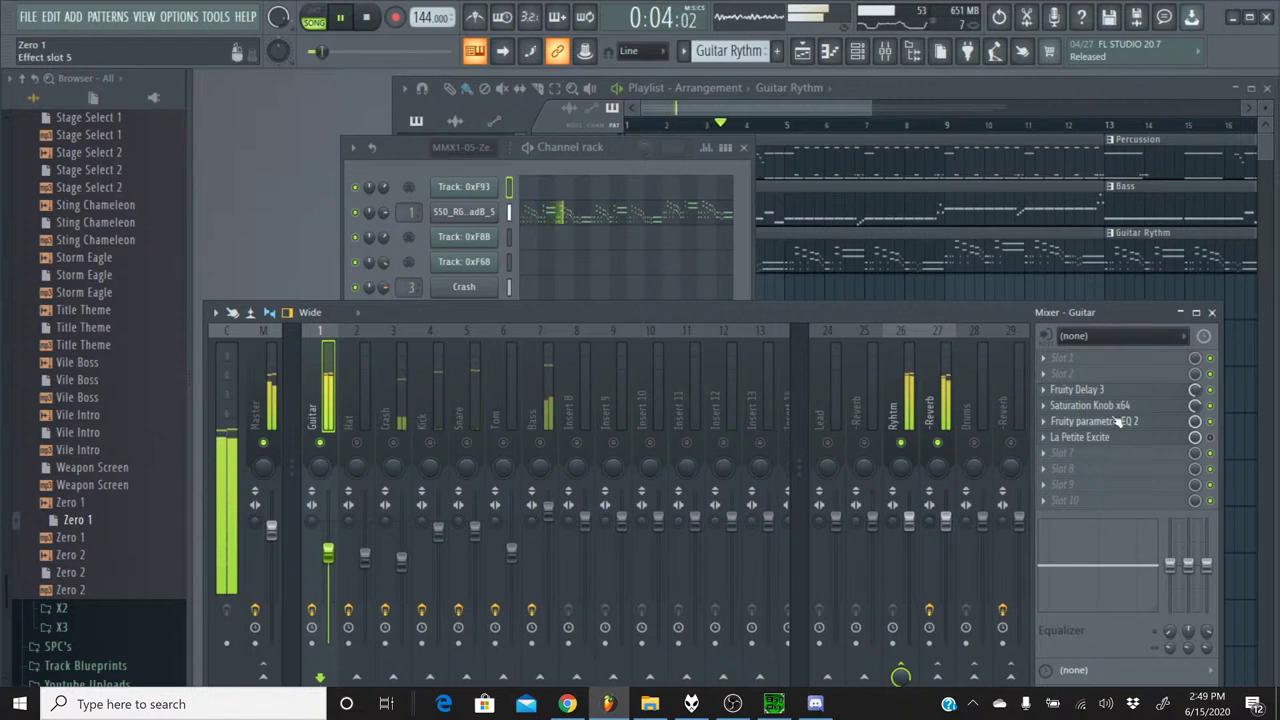
- Bring up the channel rack and rename the S50_RG LeadB_5 channel as Guitsr while the song plays
left_click(398, 167)
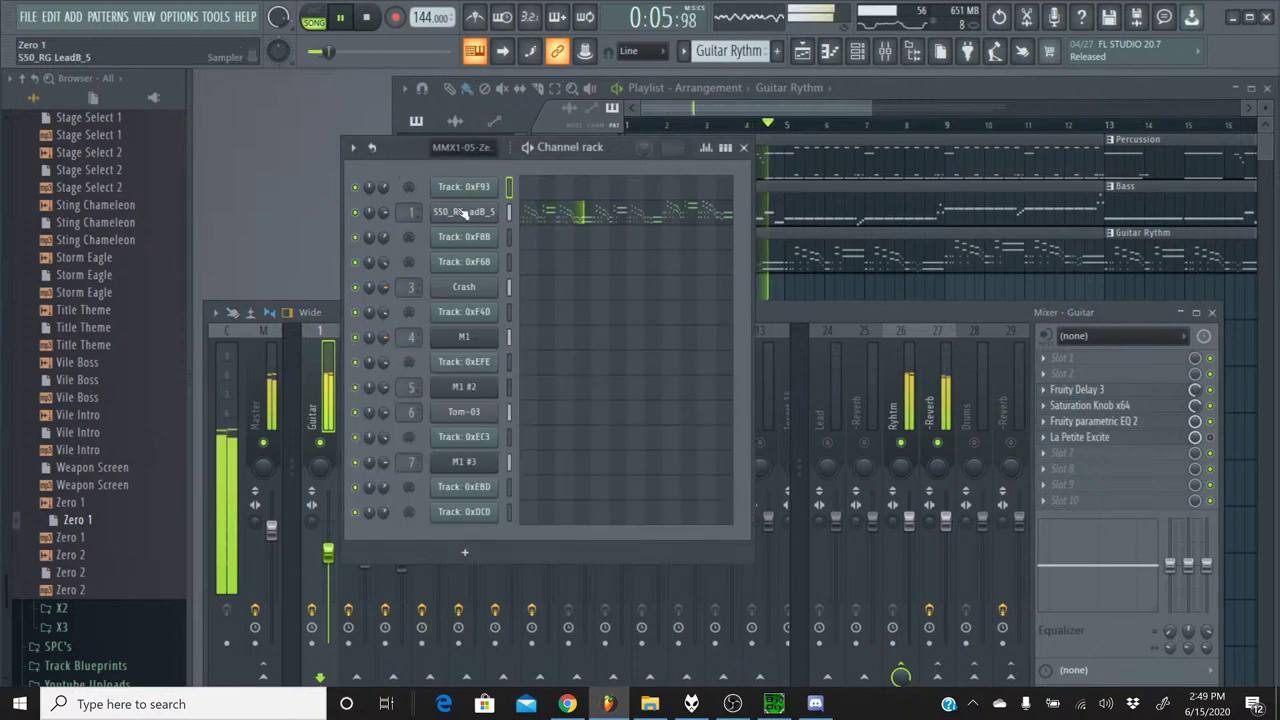
right_click(494, 211)
left_click(521, 249)
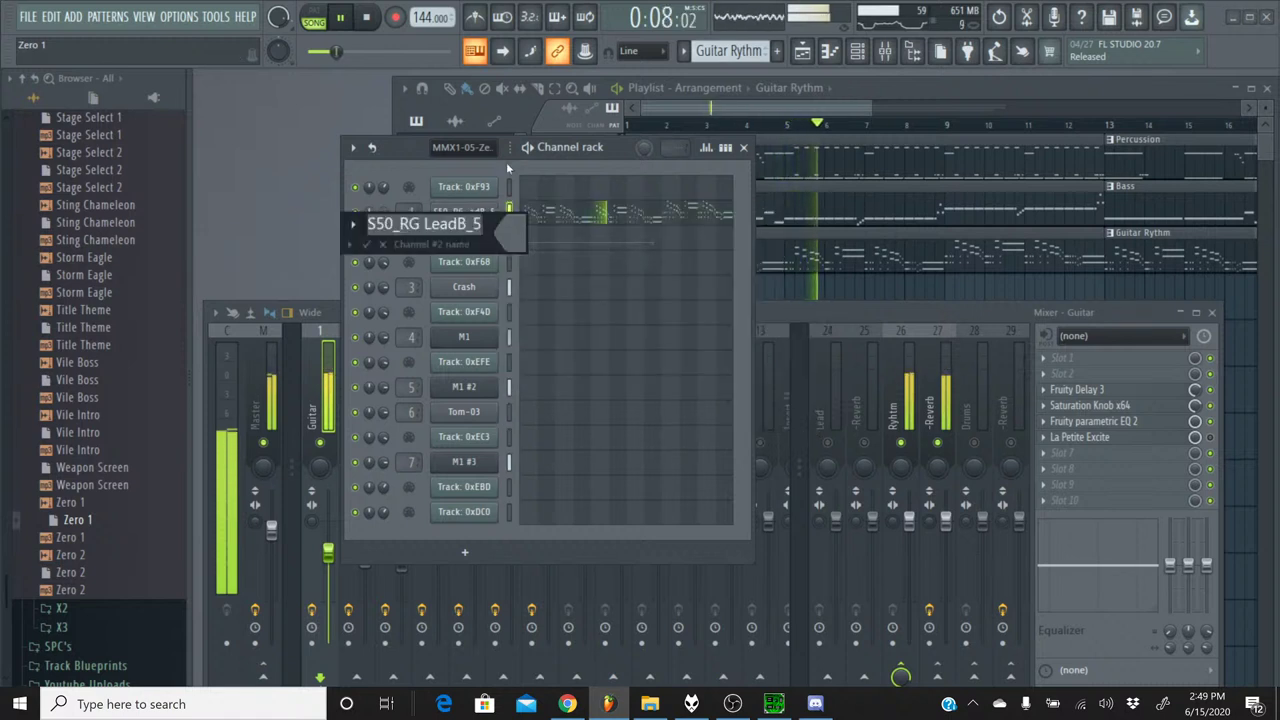
type("Guitsr")
key("Return")
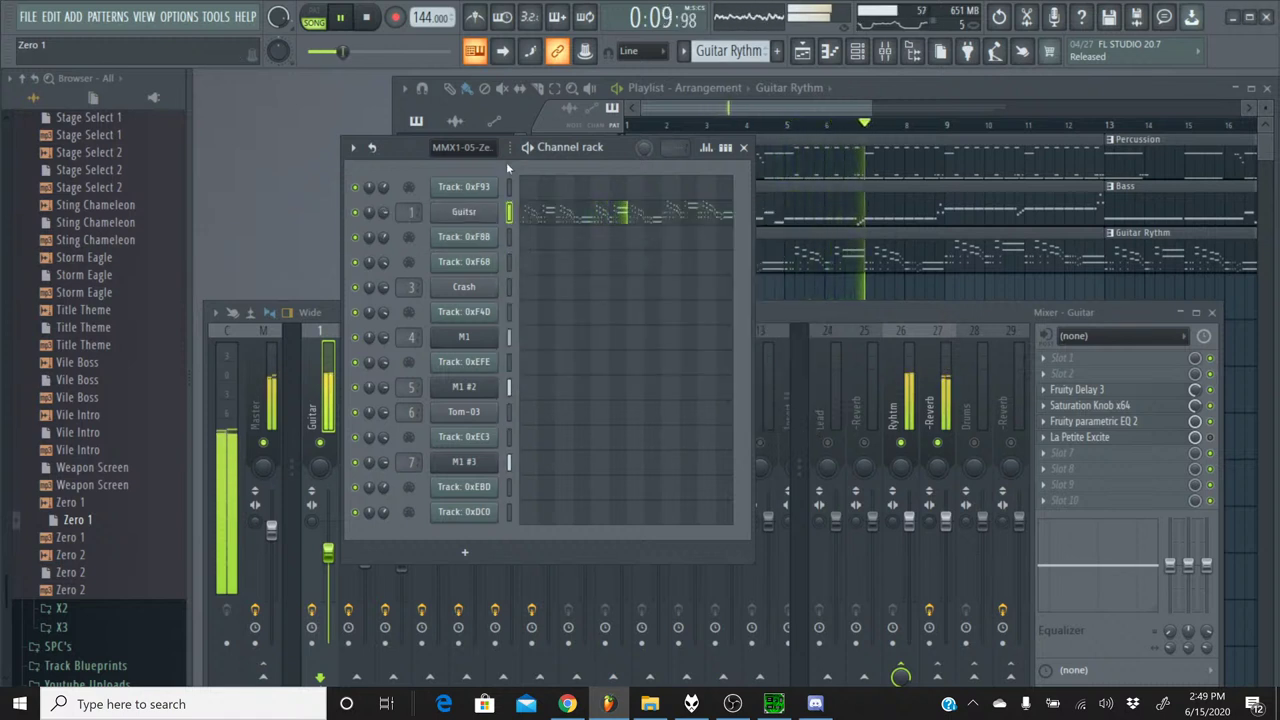
- Inspect the Guitsr channel's pitch envelope and LFO settings, close them, and glance at the live stream page in Chrome
left_click(464, 211)
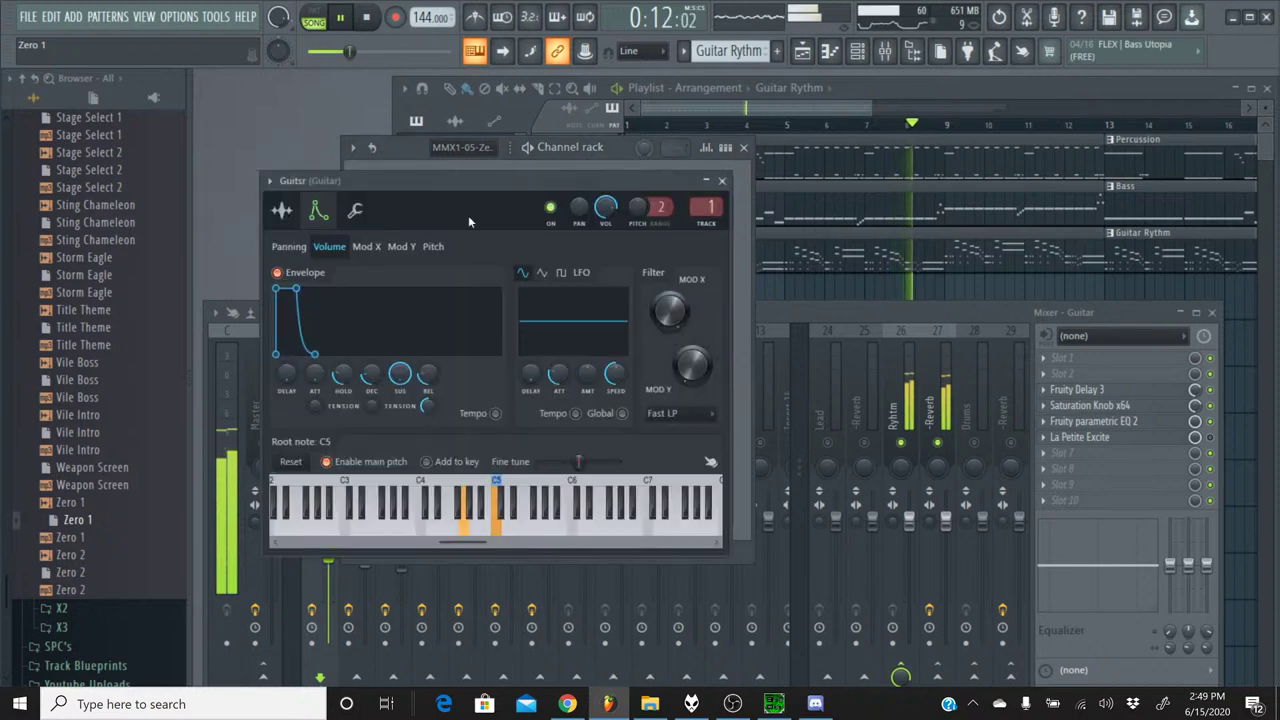
left_click(434, 248)
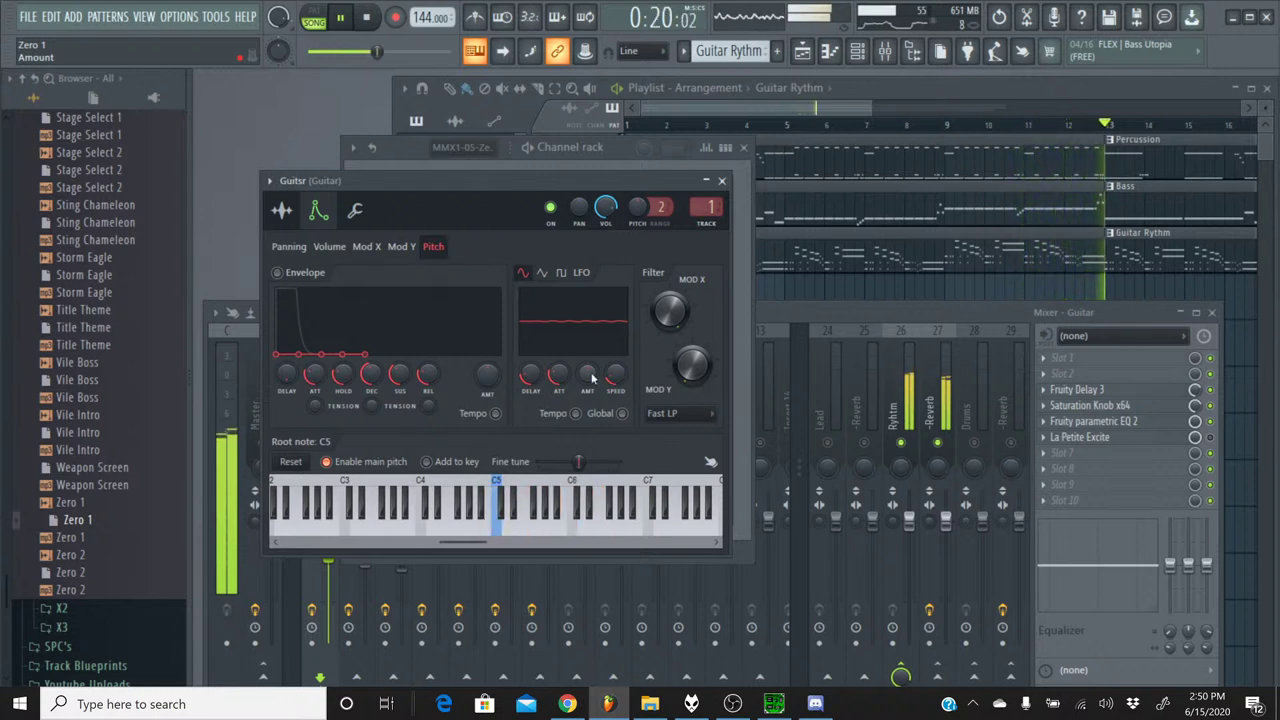
left_click(722, 180)
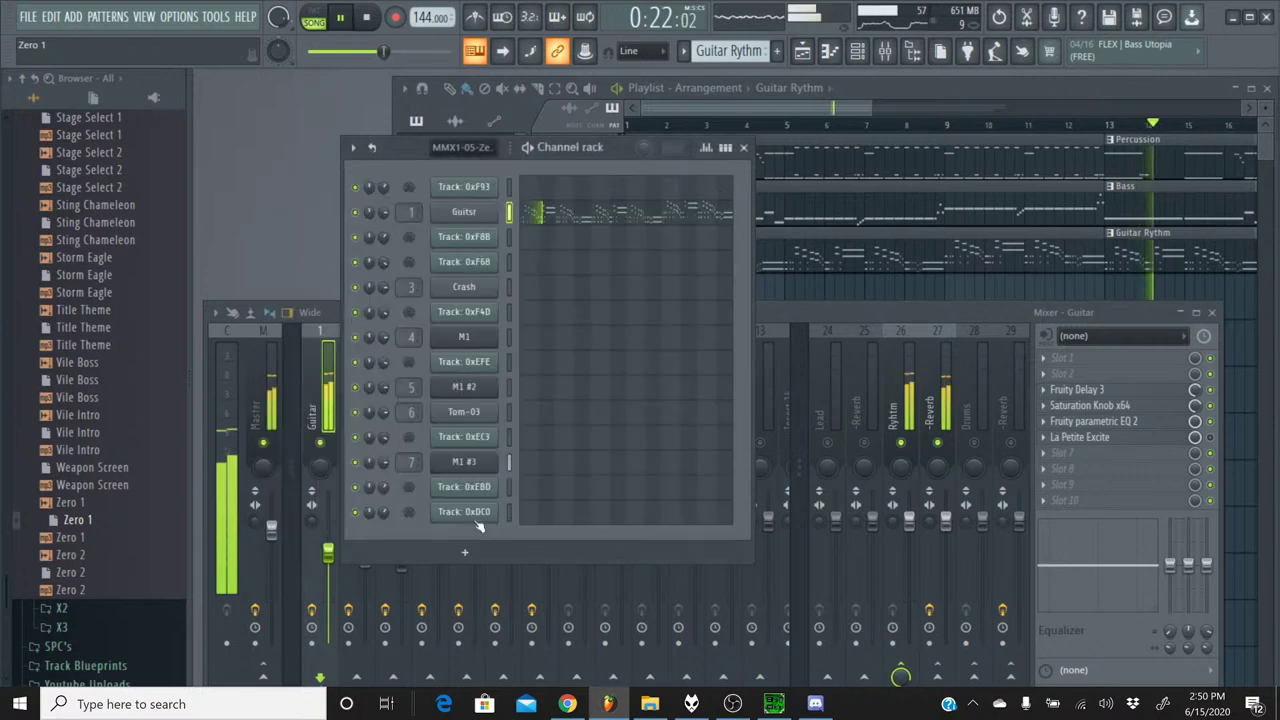
left_click(581, 709)
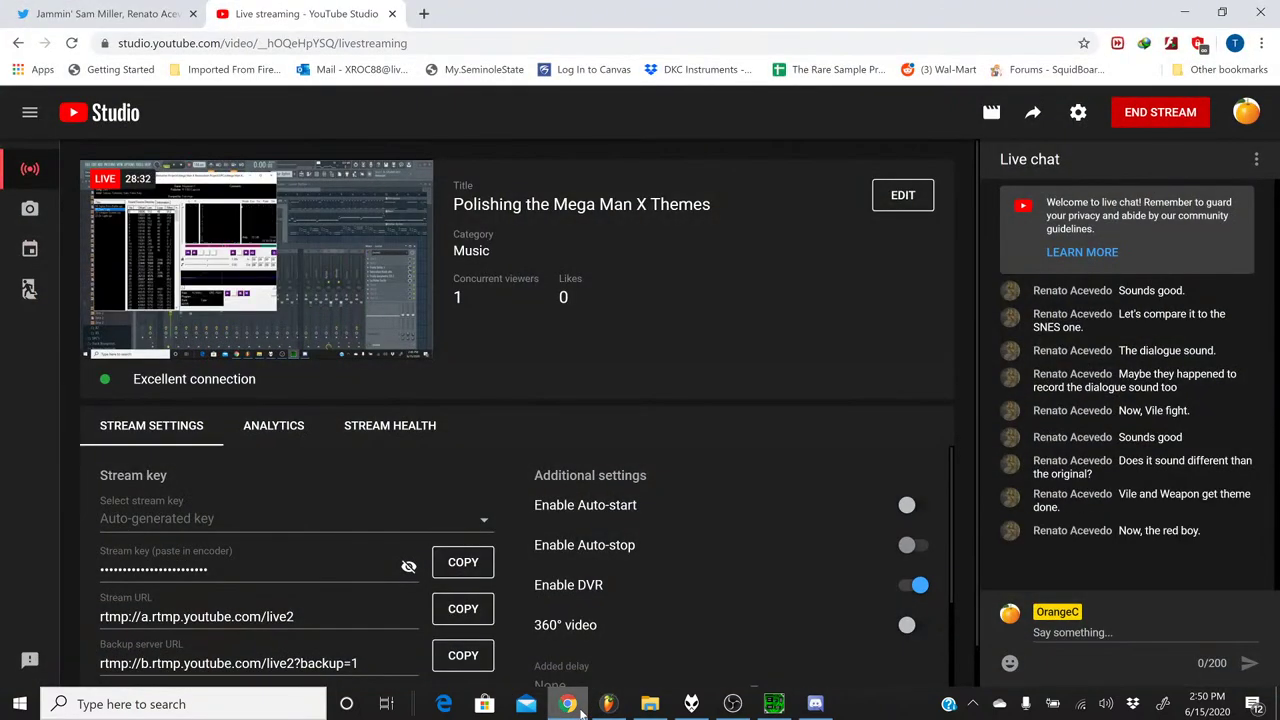
left_click(581, 710)
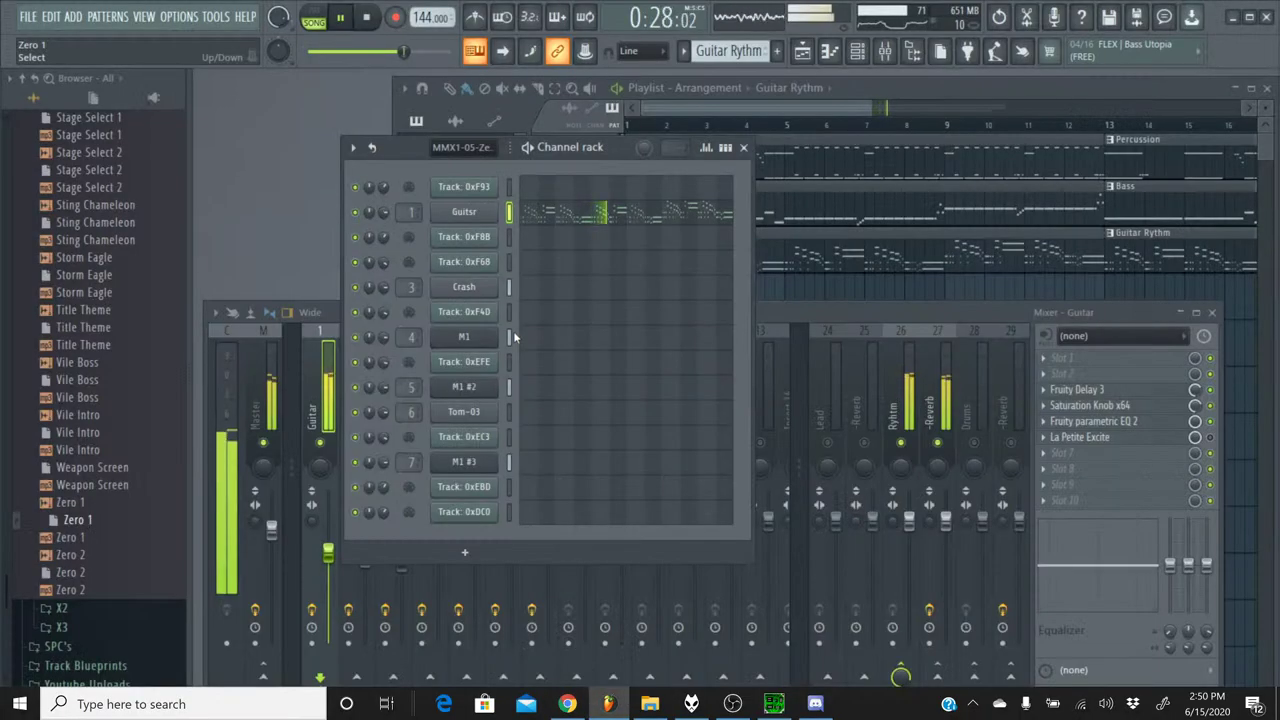
- Add Fruity Chorus to effect slot 8 of the Guitar mixer track
left_click(785, 318)
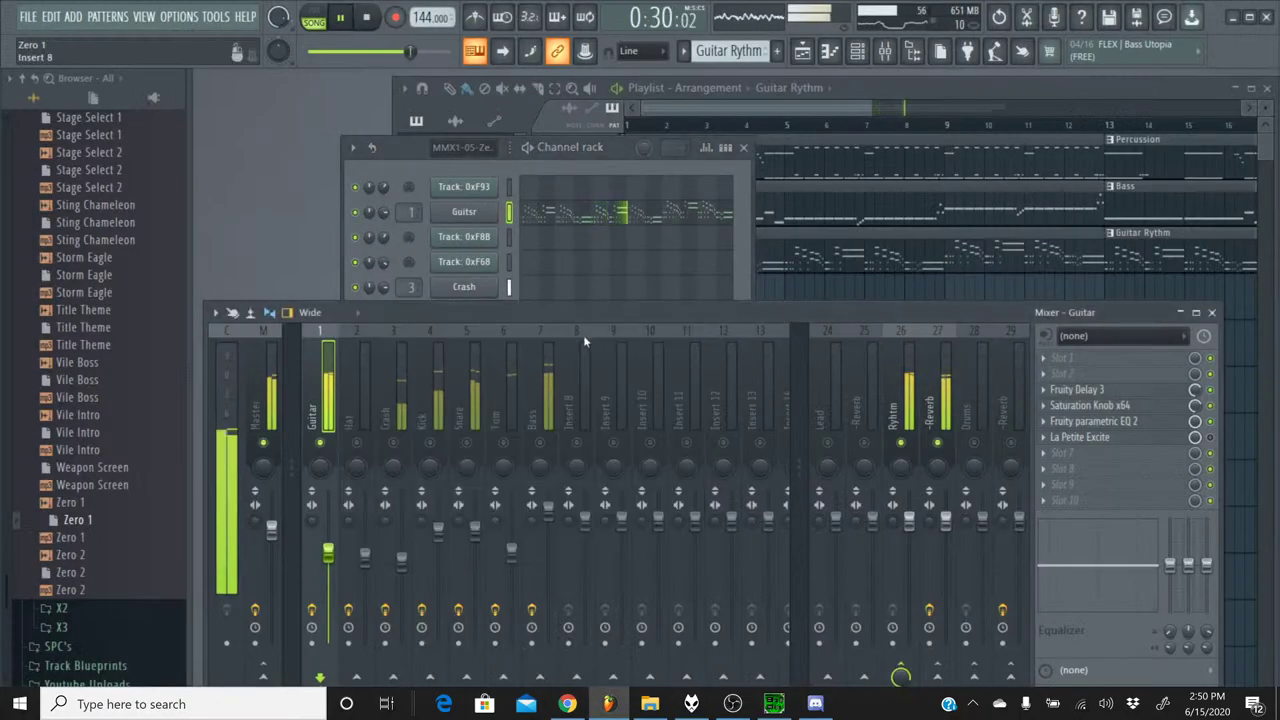
left_click(1100, 470)
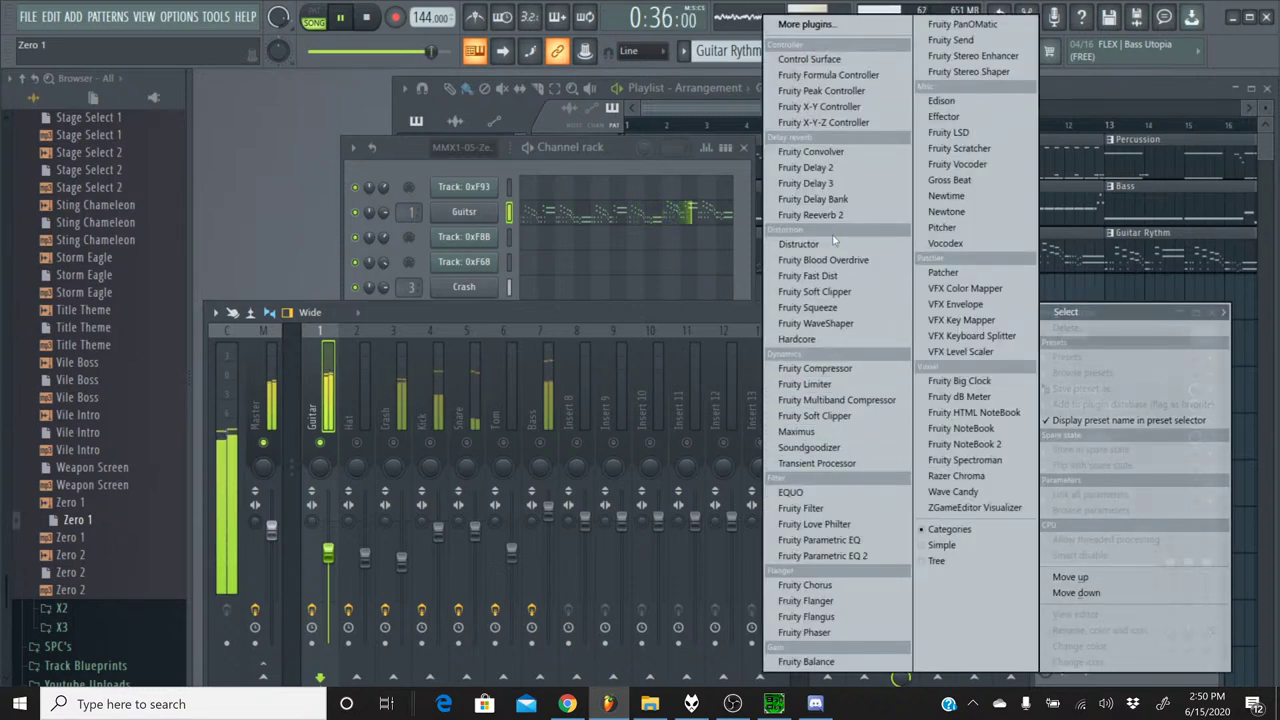
left_click(840, 585)
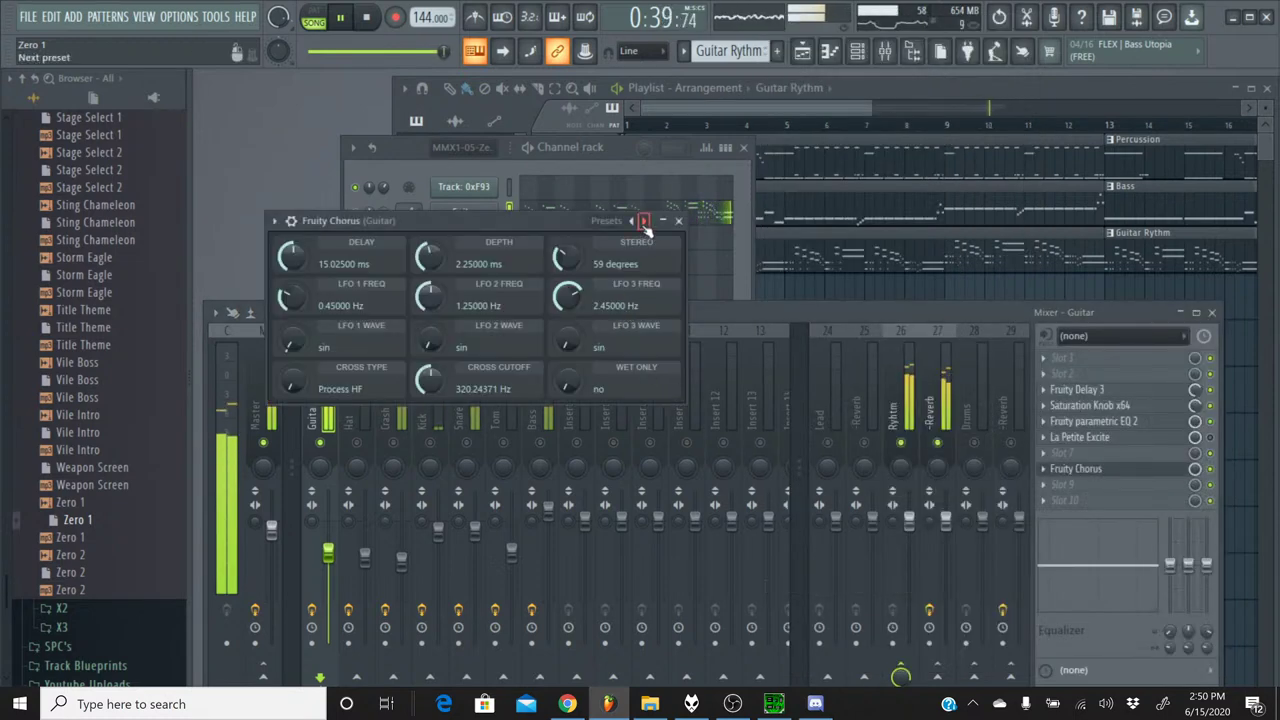
- Audition the Fruity Chorus presets on the Guitar track during playback, return to Default, and close the plugin window
left_click(644, 221)
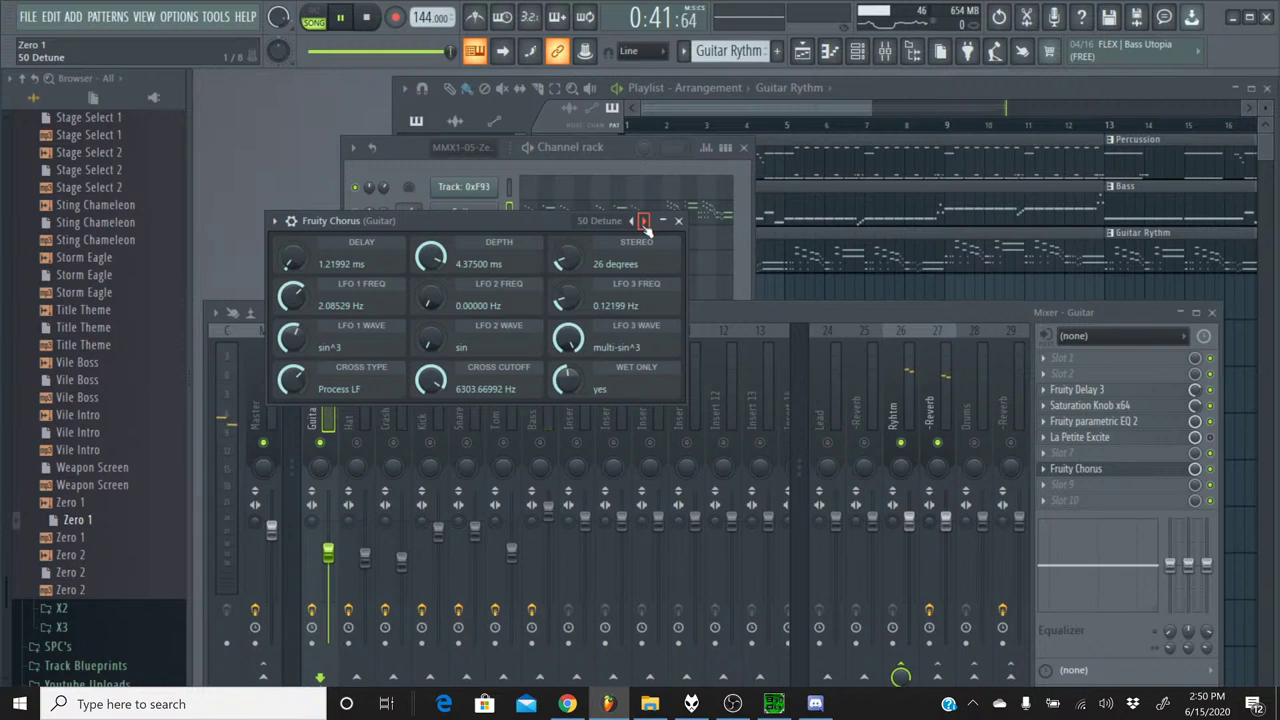
left_click(644, 221)
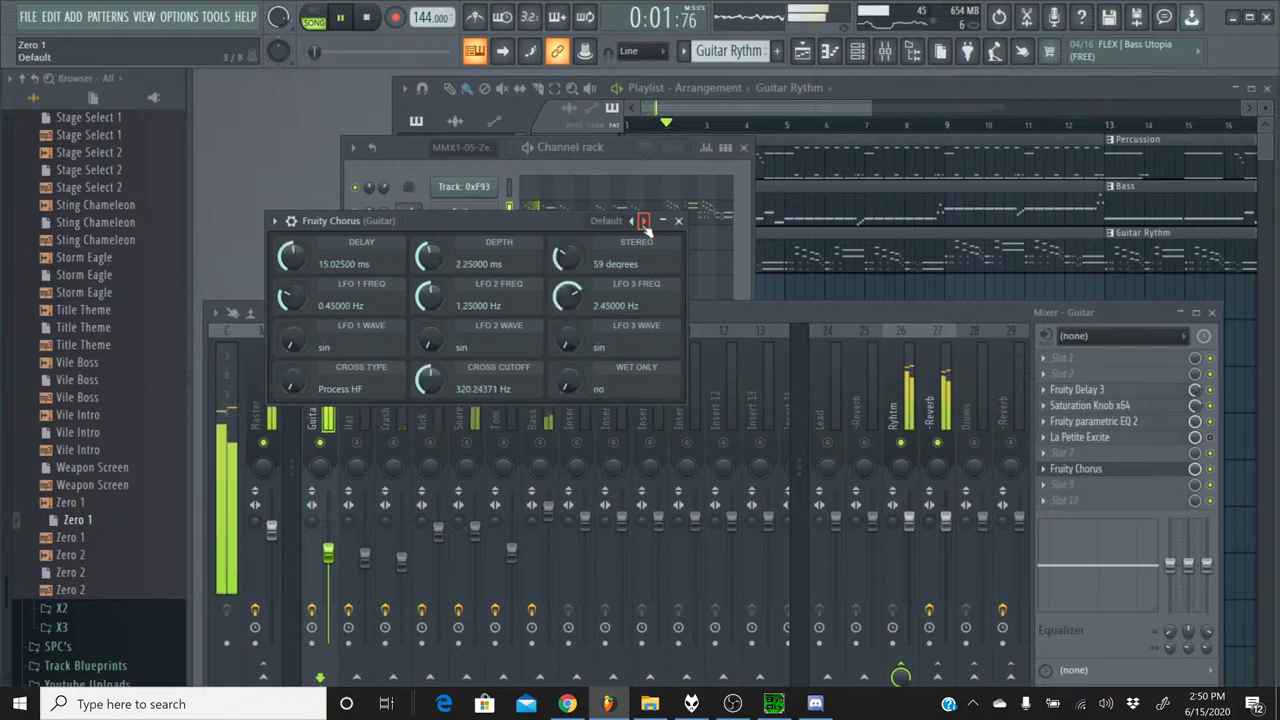
left_click(644, 221)
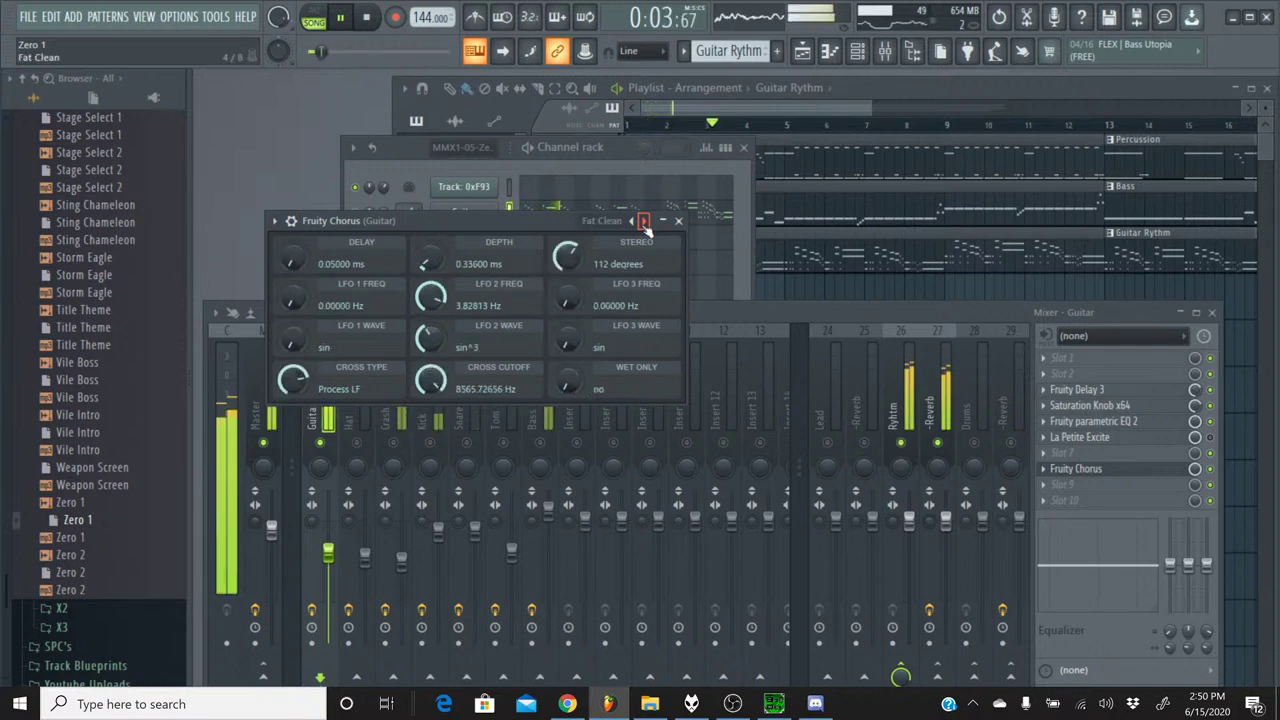
left_click(644, 221)
left_click(644, 221)
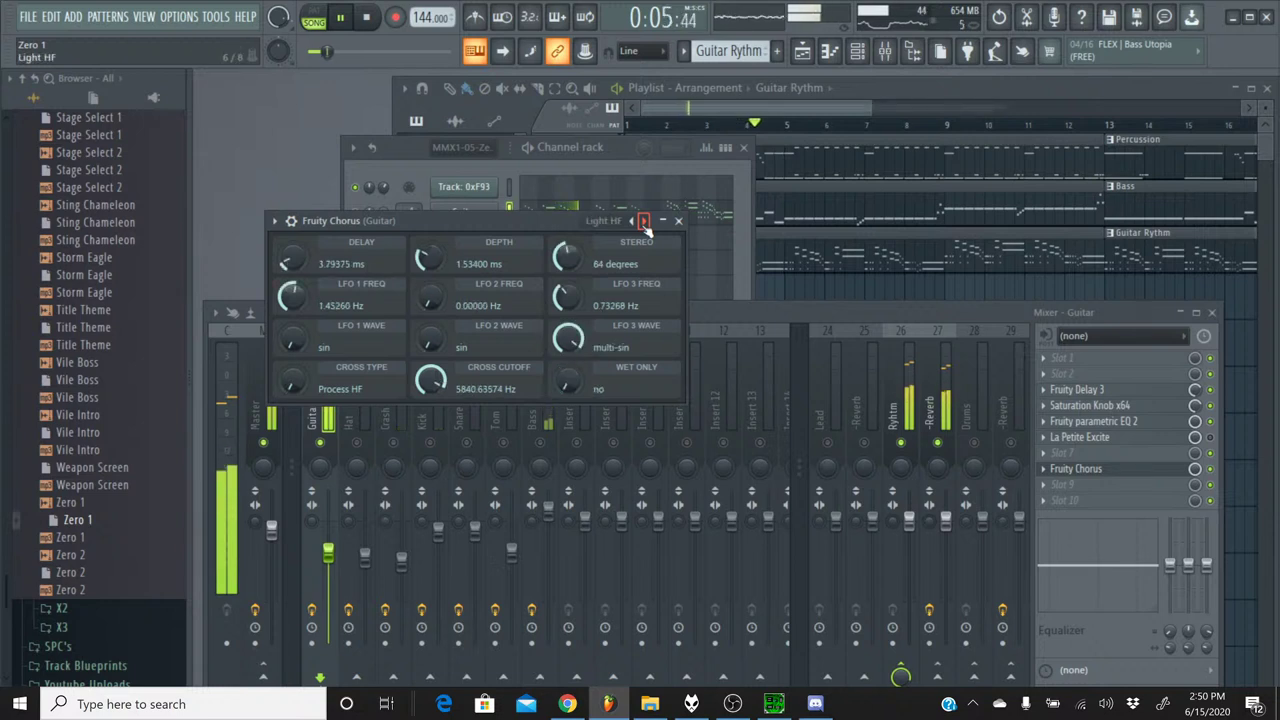
left_click(644, 221)
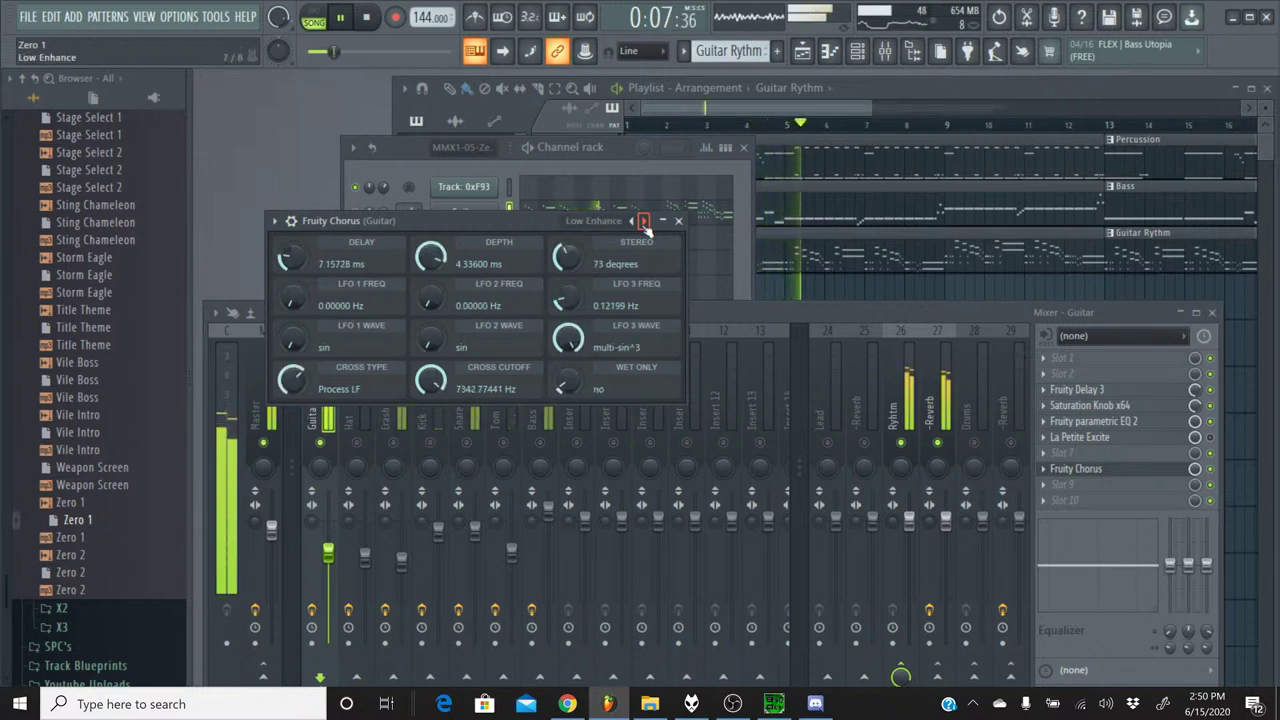
left_click(644, 221)
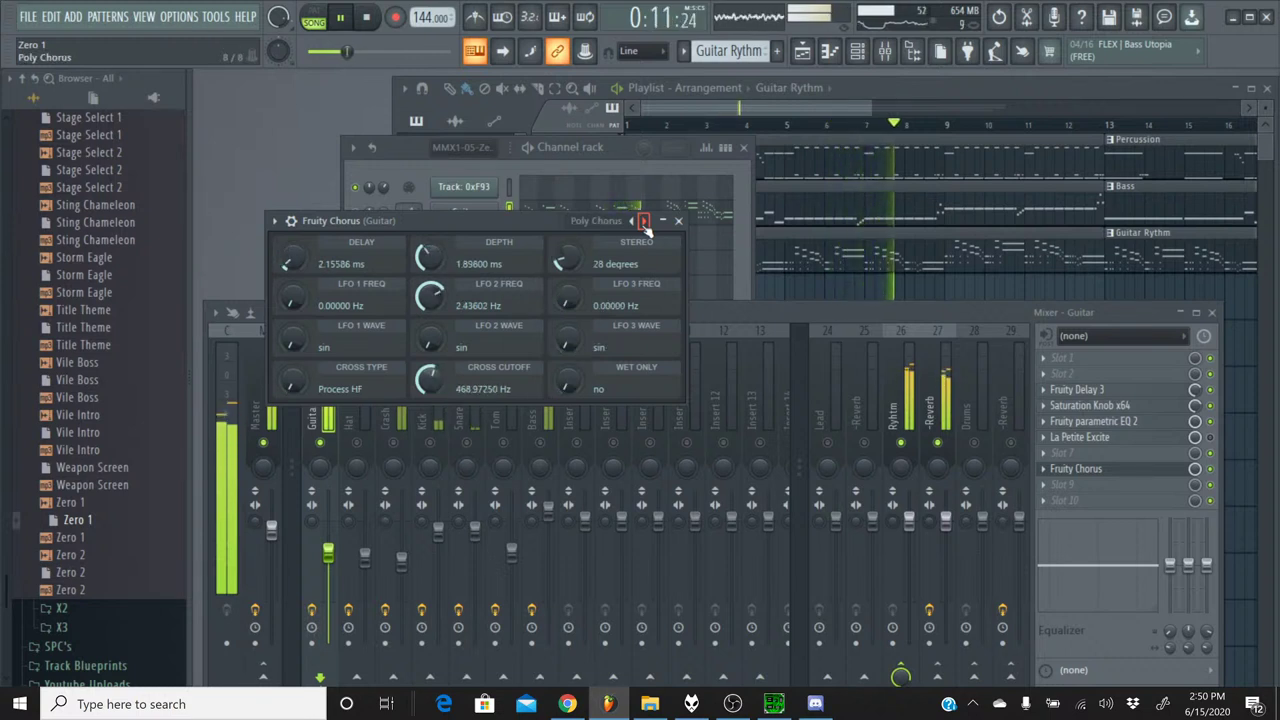
left_click(644, 221)
left_click(644, 221)
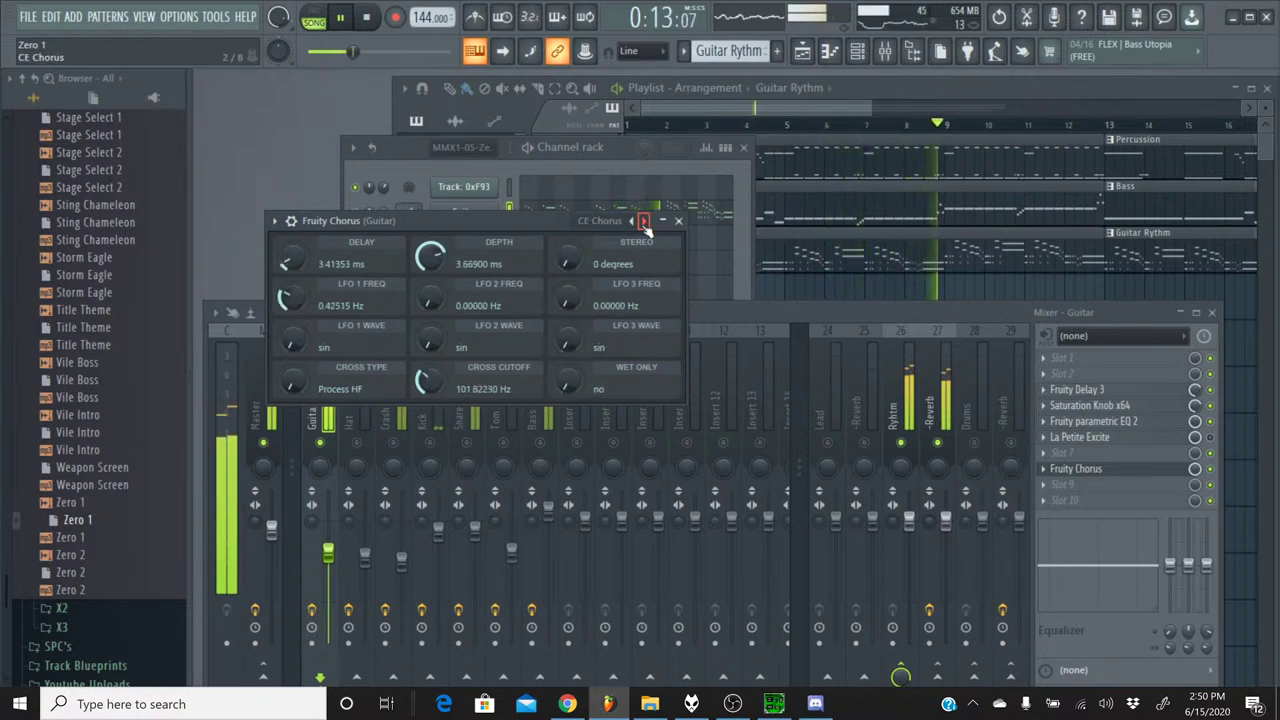
left_click(644, 221)
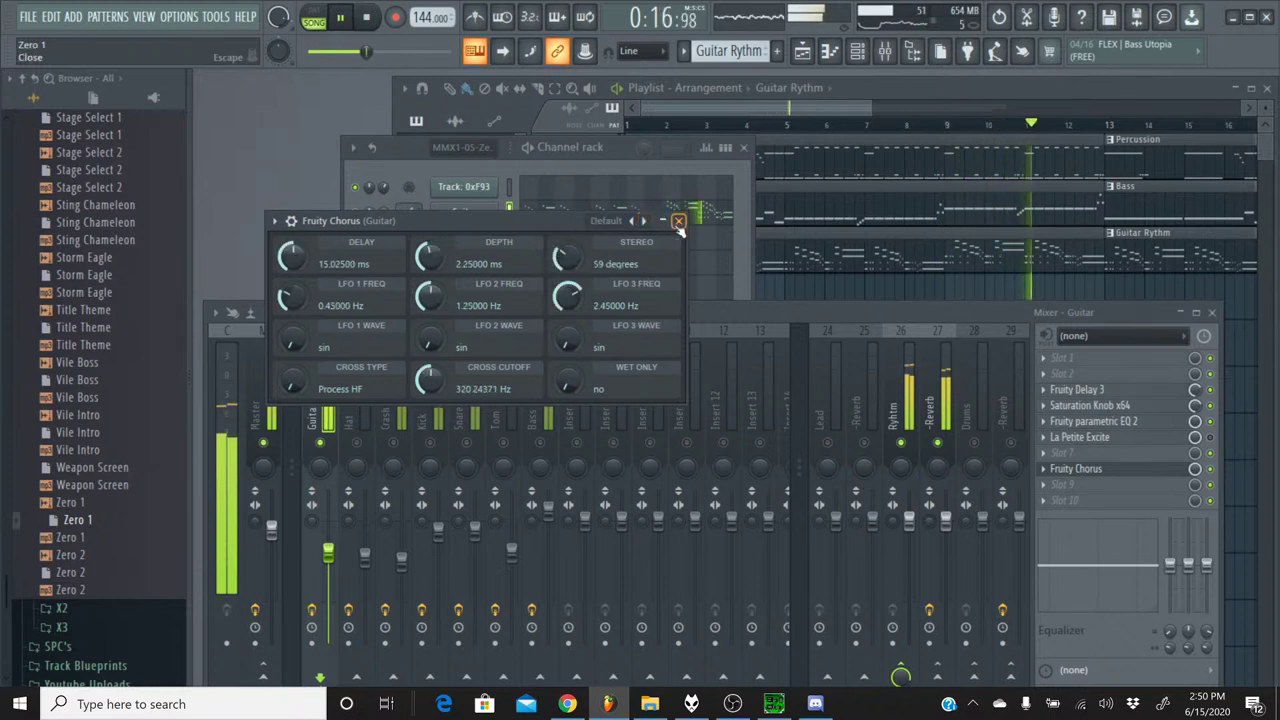
left_click(678, 221)
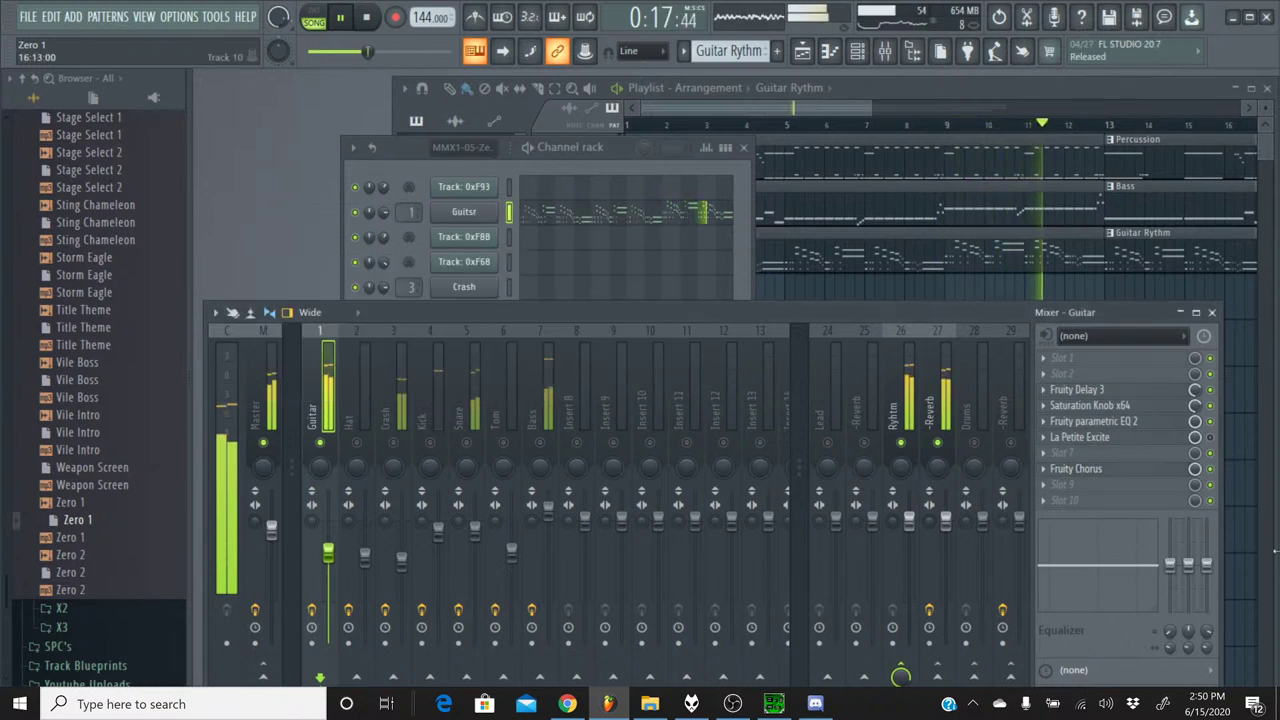
- Stop playback and save the Zero 1 project
left_click(368, 19)
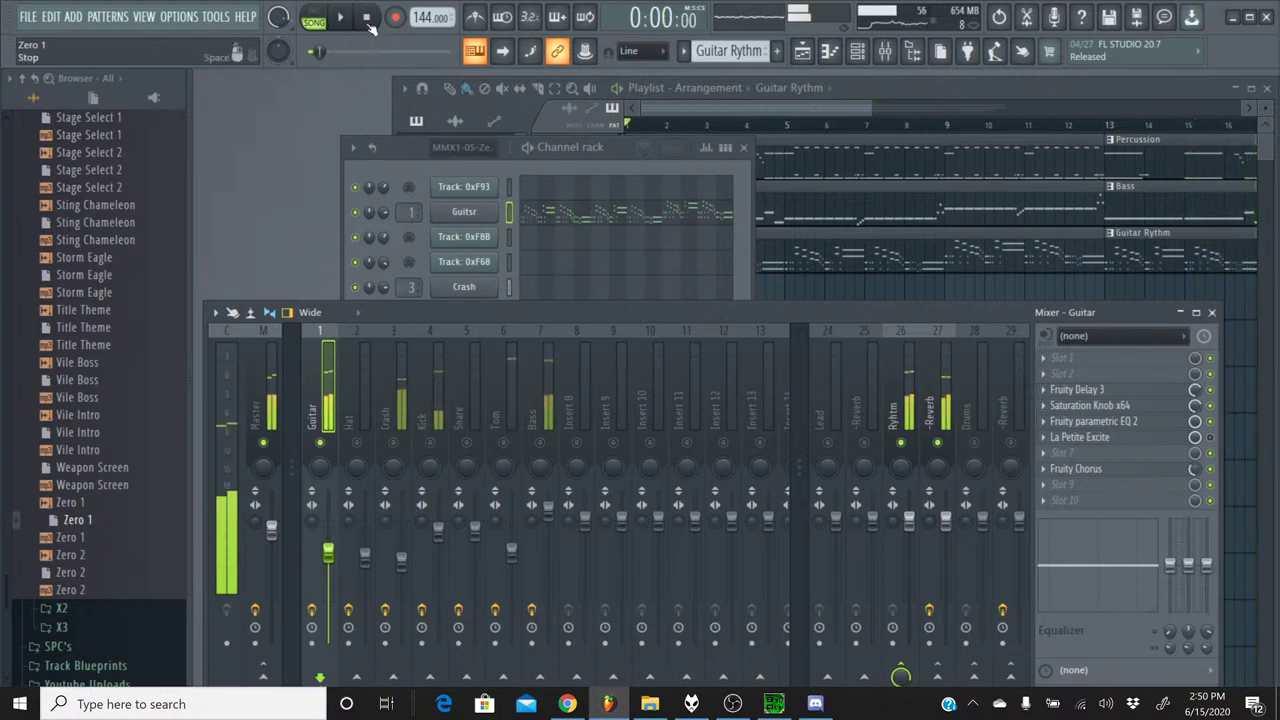
left_click(30, 17)
left_click(40, 92)
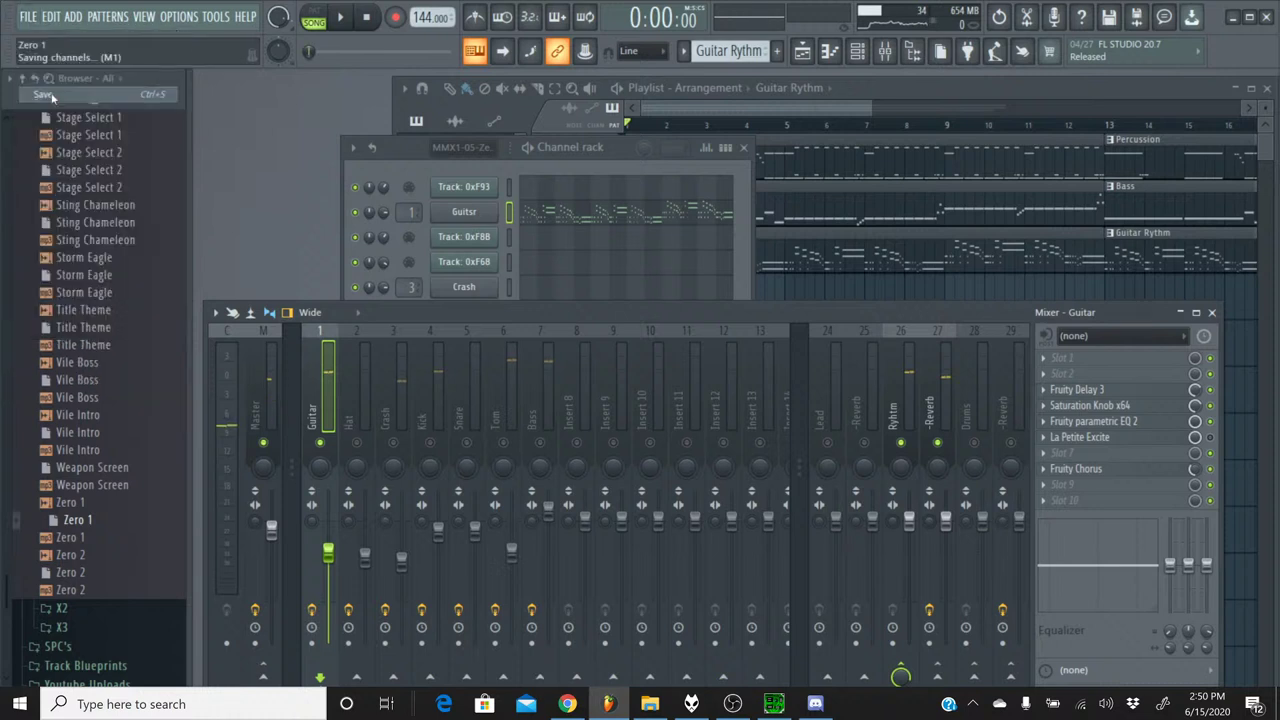
- Switch to the Percussion pattern and bring up its channels in the channel rack
left_click(700, 51)
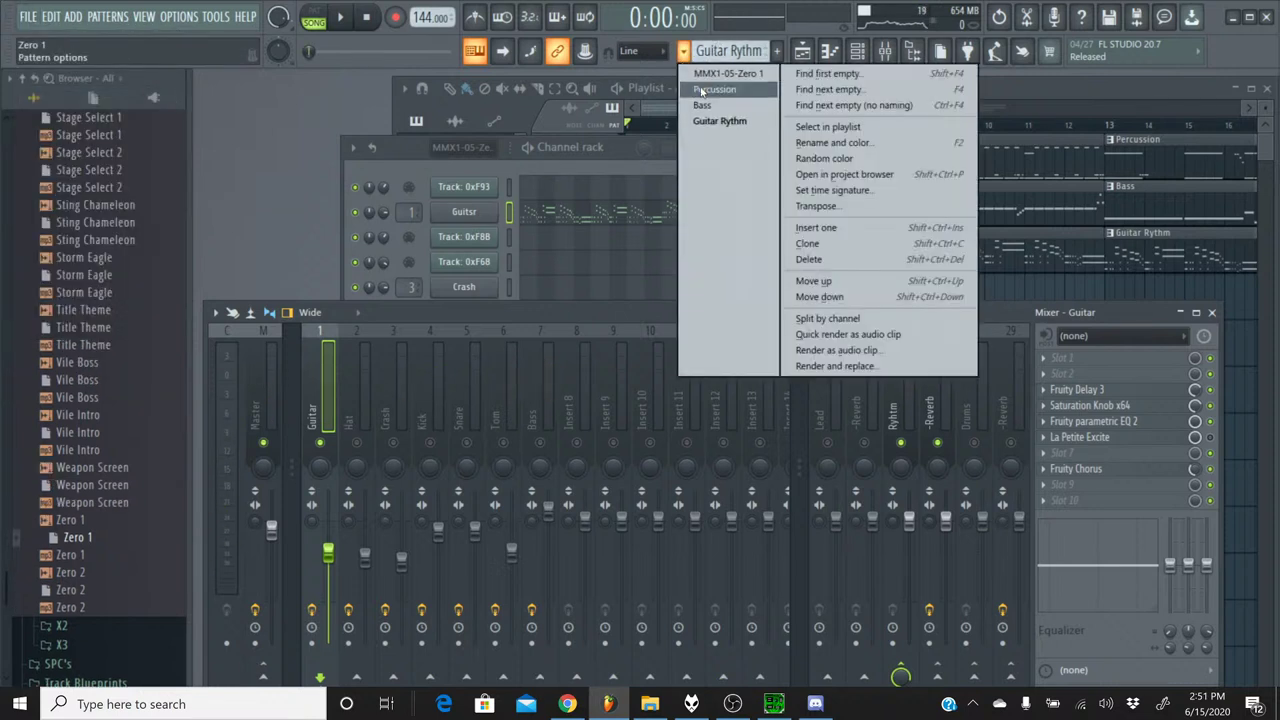
left_click(707, 90)
left_click(392, 168)
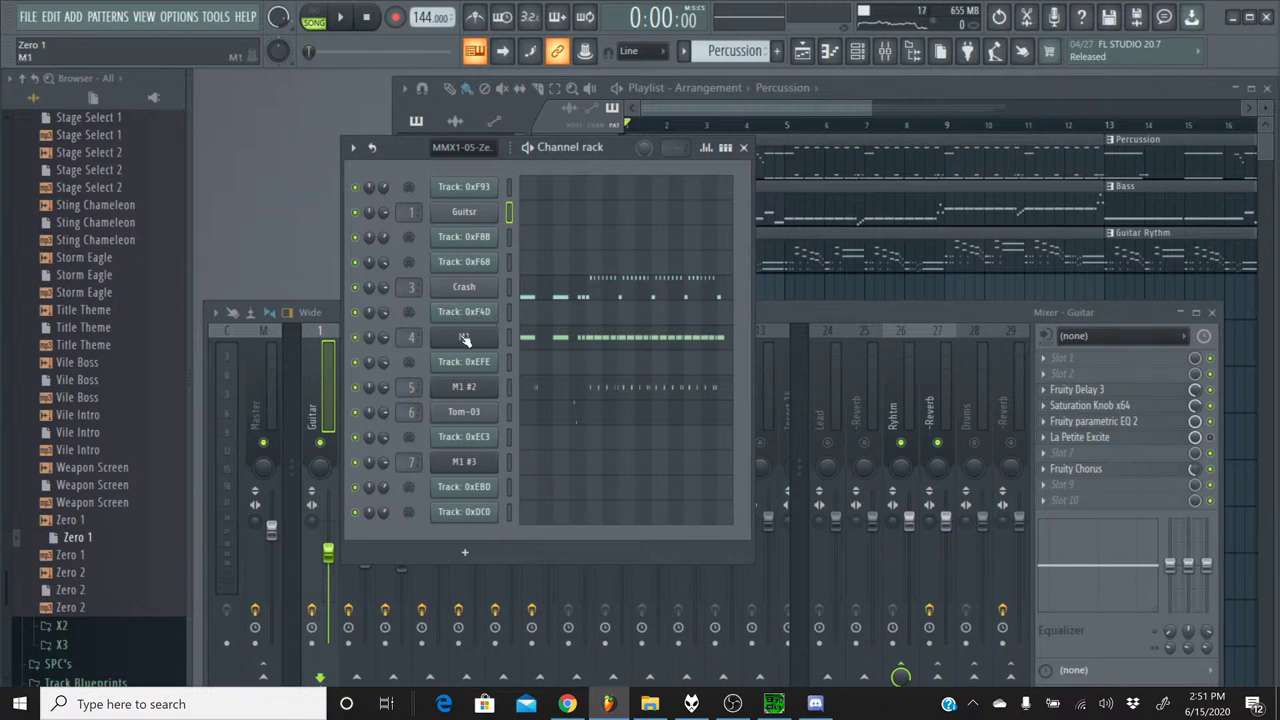
- Play the song with a Percussion clip placed on playlist Track 4 near bar 5, view the mixer, and stop playback
left_click(340, 28)
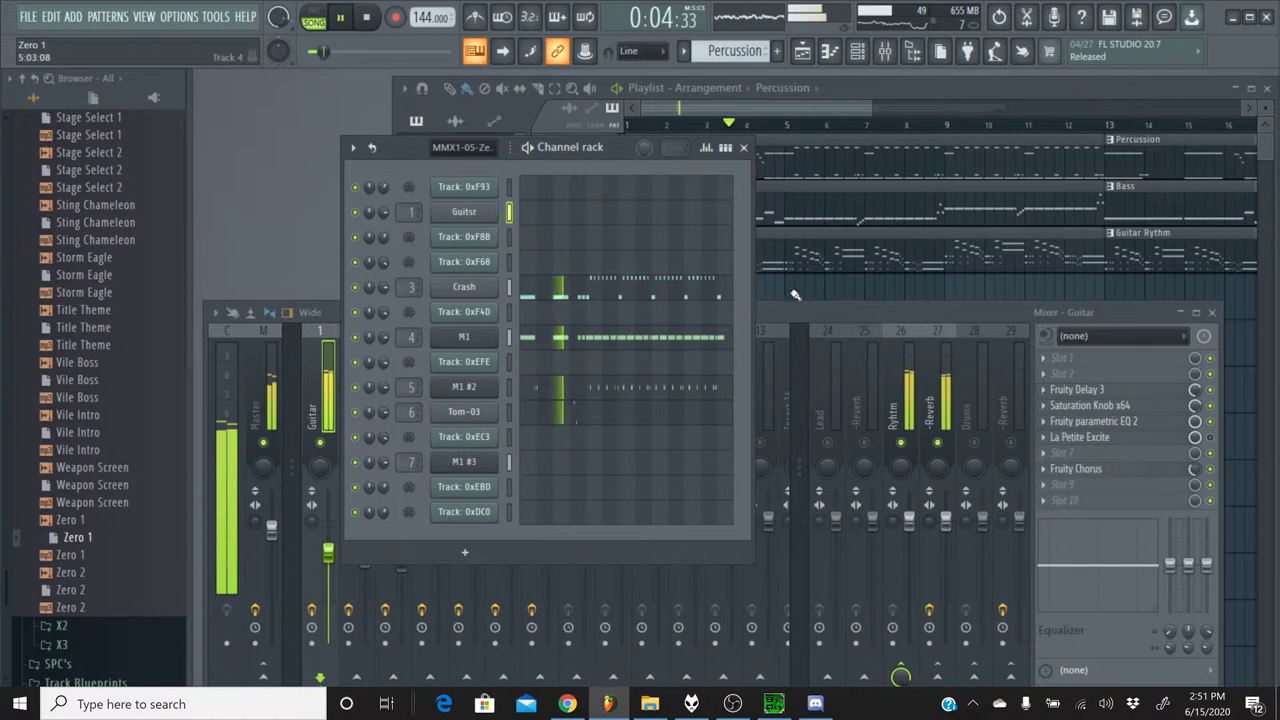
key("F5")
key("F9")
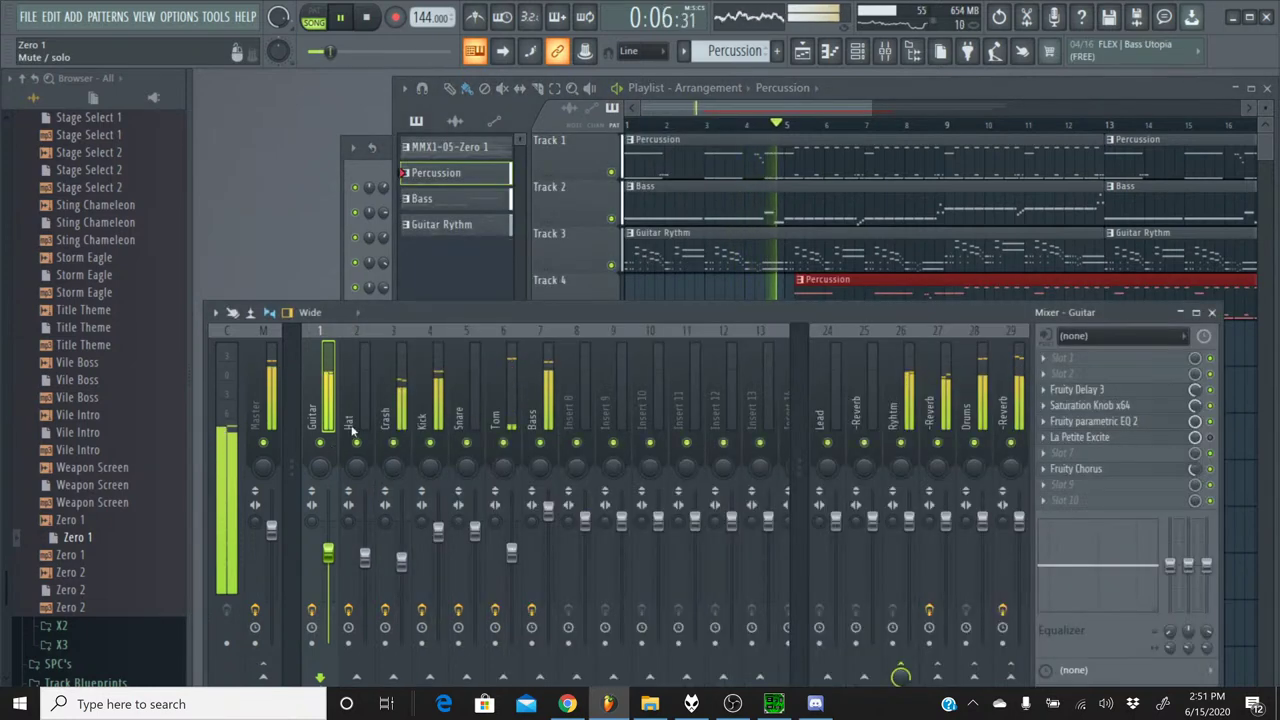
key("F6")
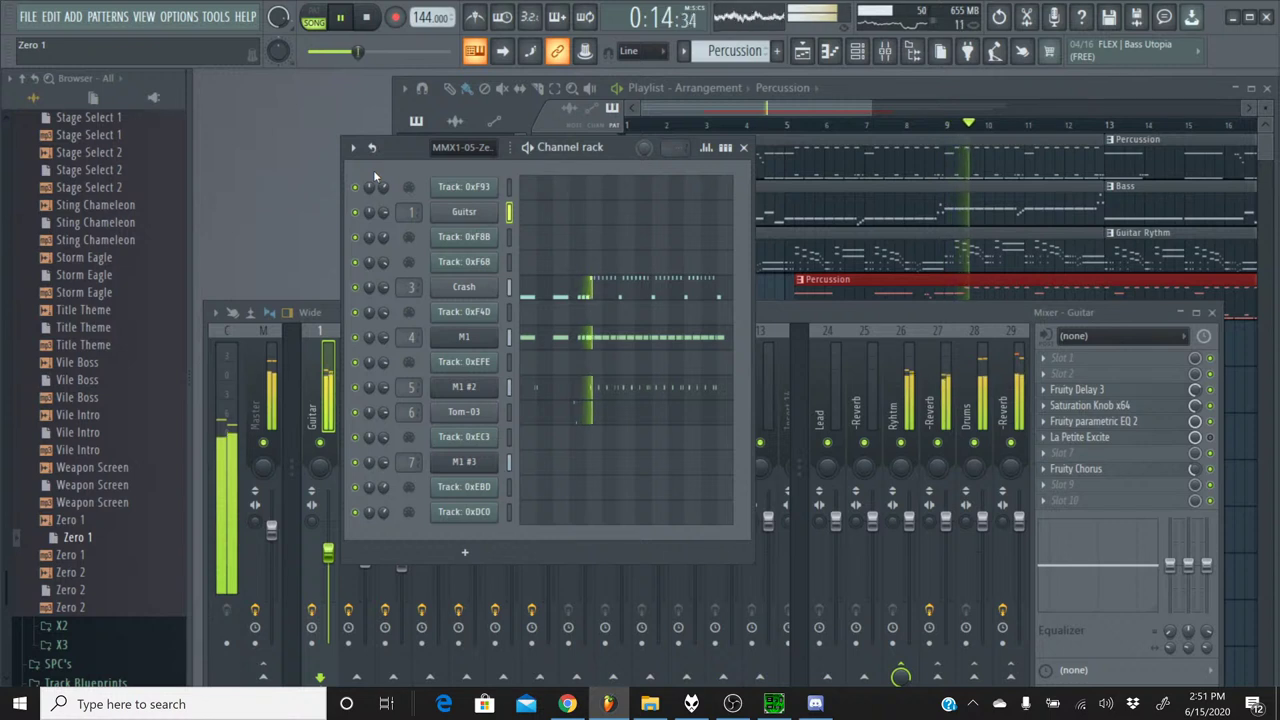
left_click(367, 18)
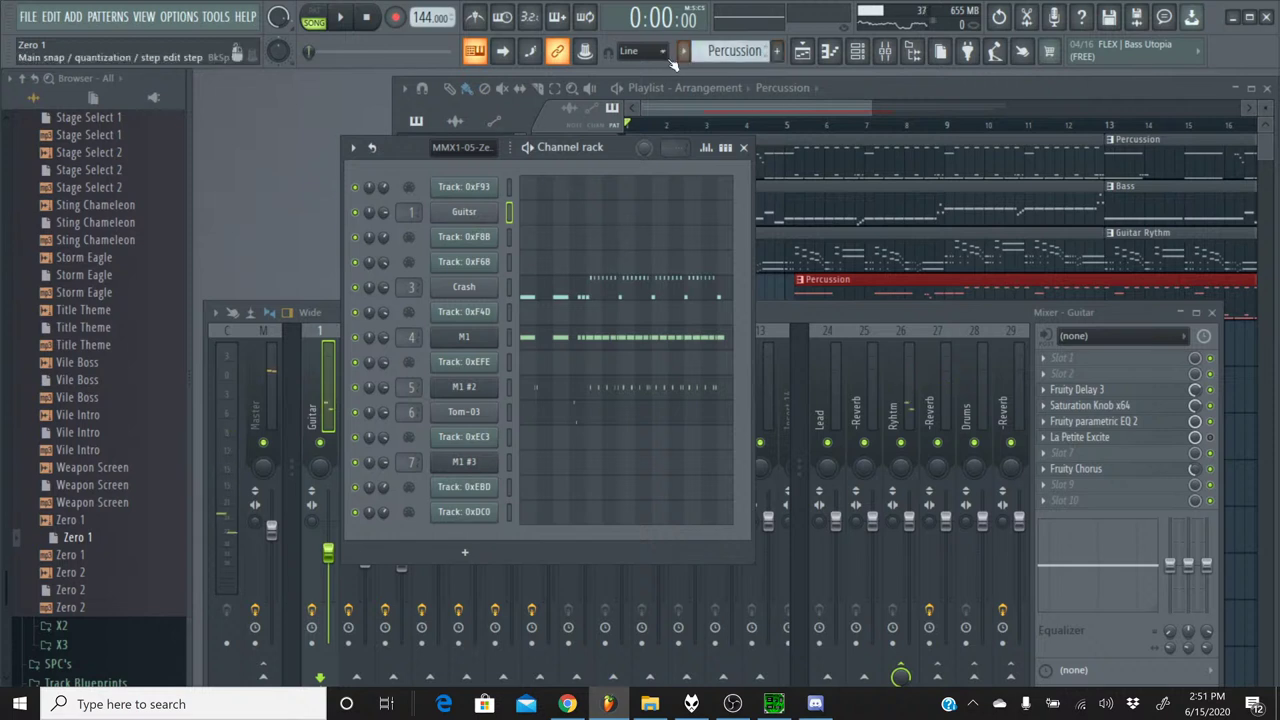
- Keep the Percussion pattern selected and set the channel rack's display filter to All
left_click(683, 52)
left_click(700, 89)
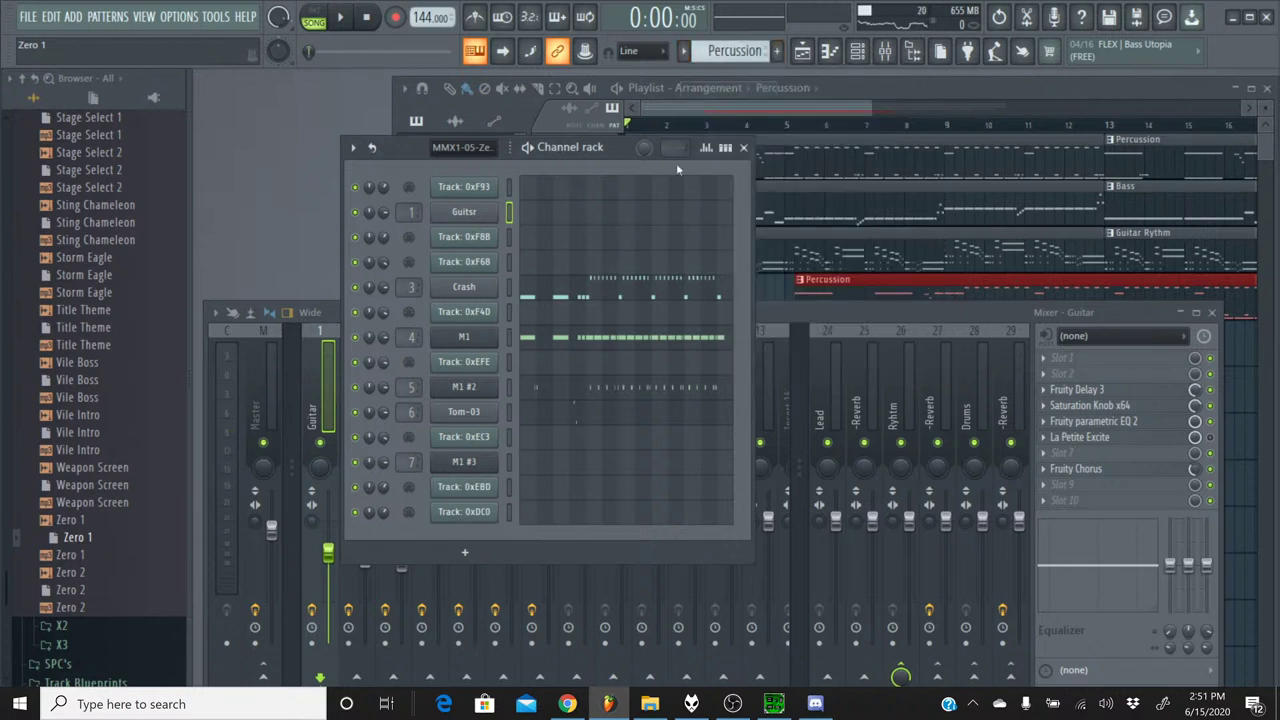
left_click(478, 148)
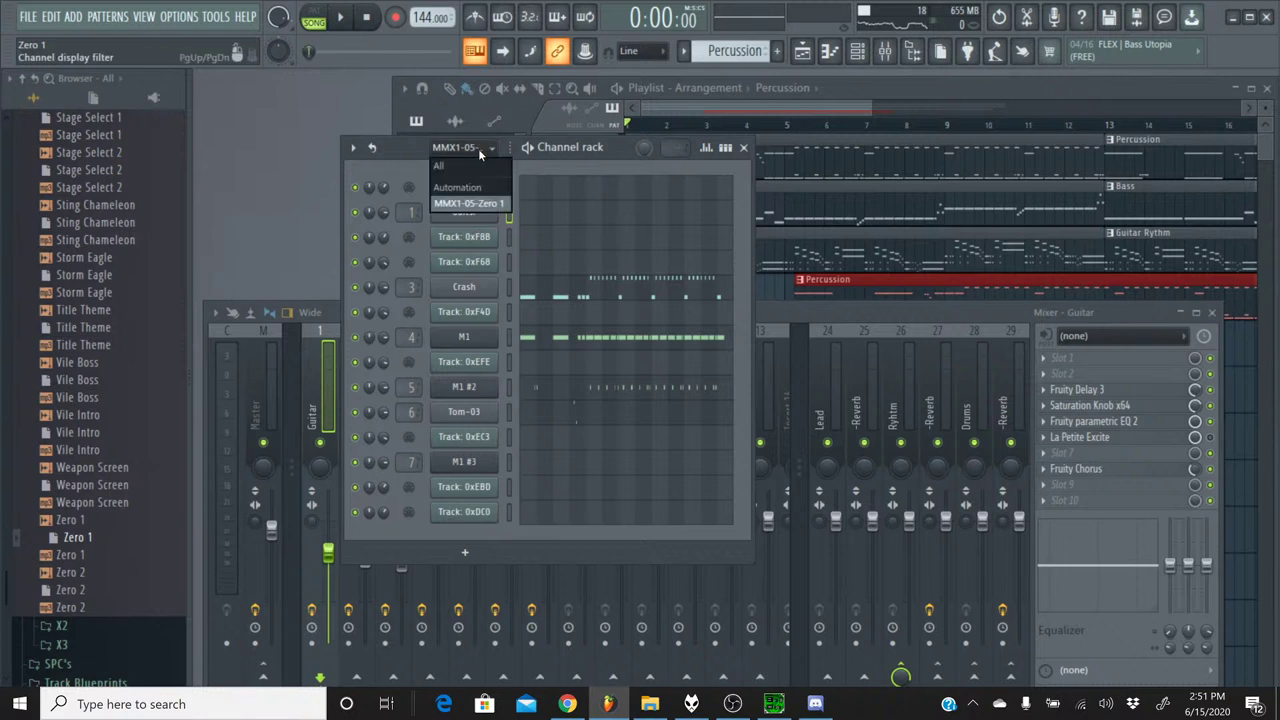
left_click(476, 166)
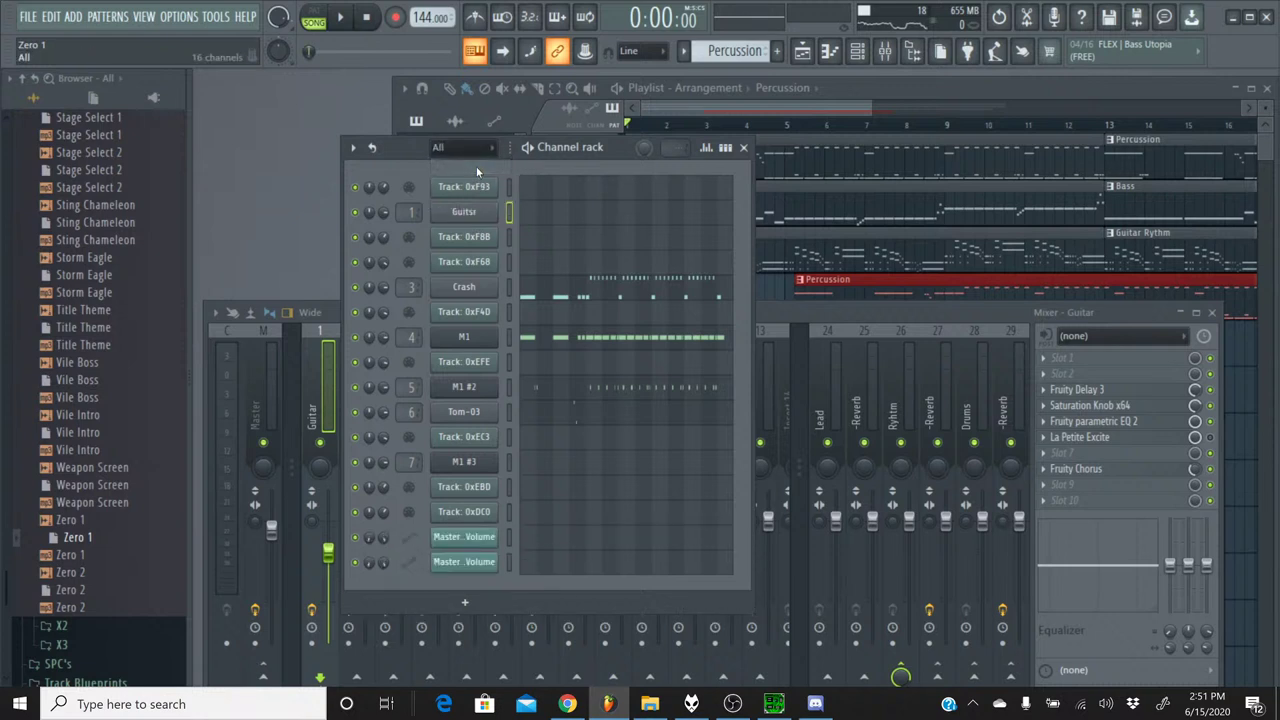
- Filter the channel rack to the MMX1-05-Zero 1 group and play the Percussion pattern alone with the Crash channel soloed
left_click(476, 147)
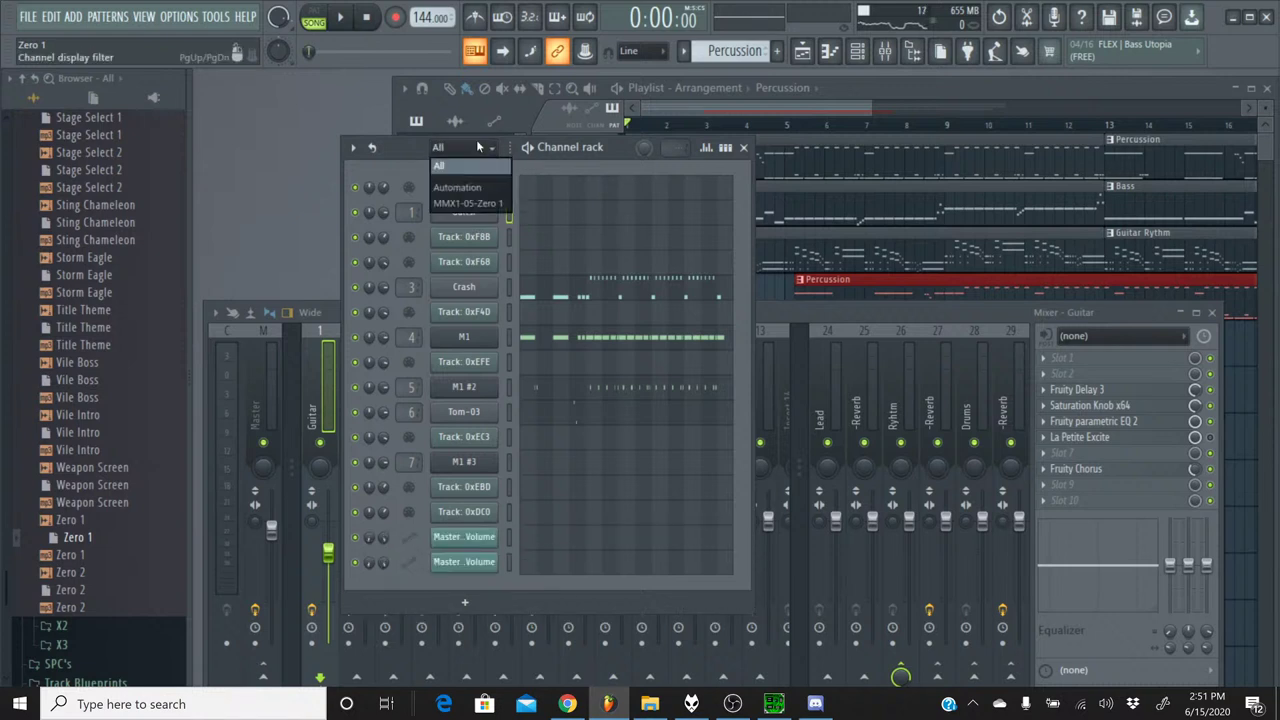
left_click(483, 204)
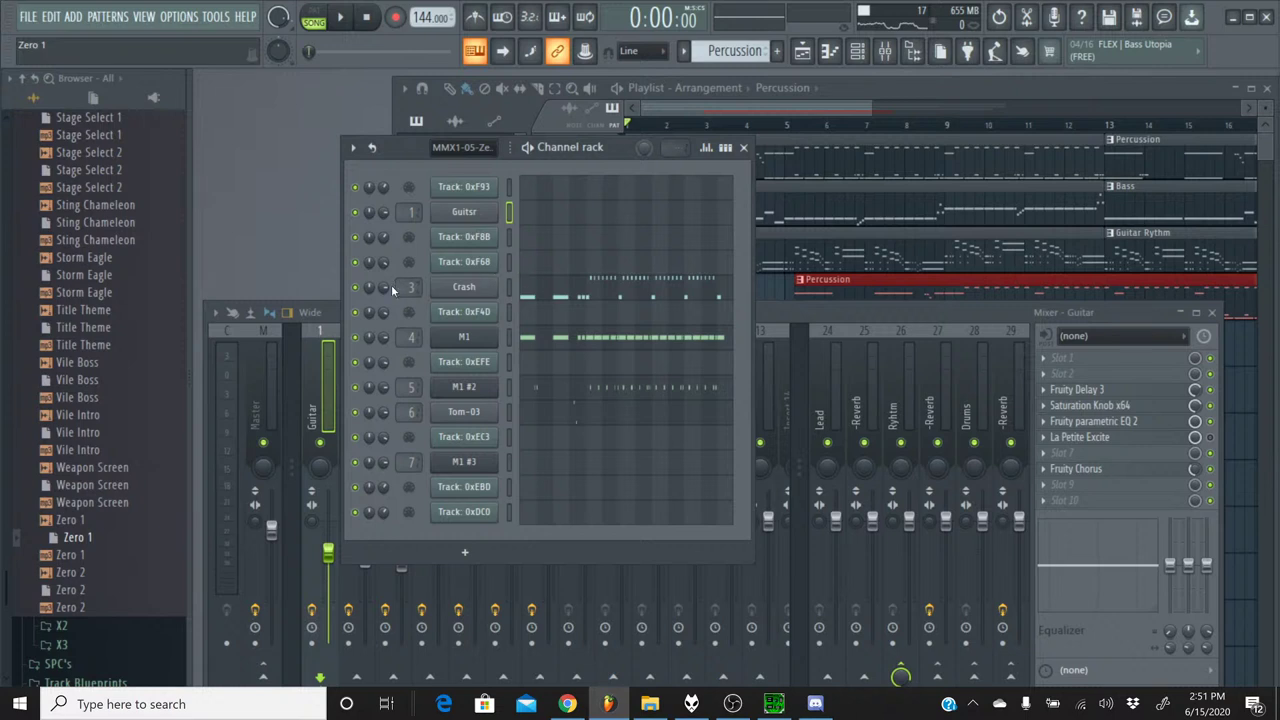
right_click(365, 288)
left_click(320, 97)
left_click(314, 14)
left_click(340, 18)
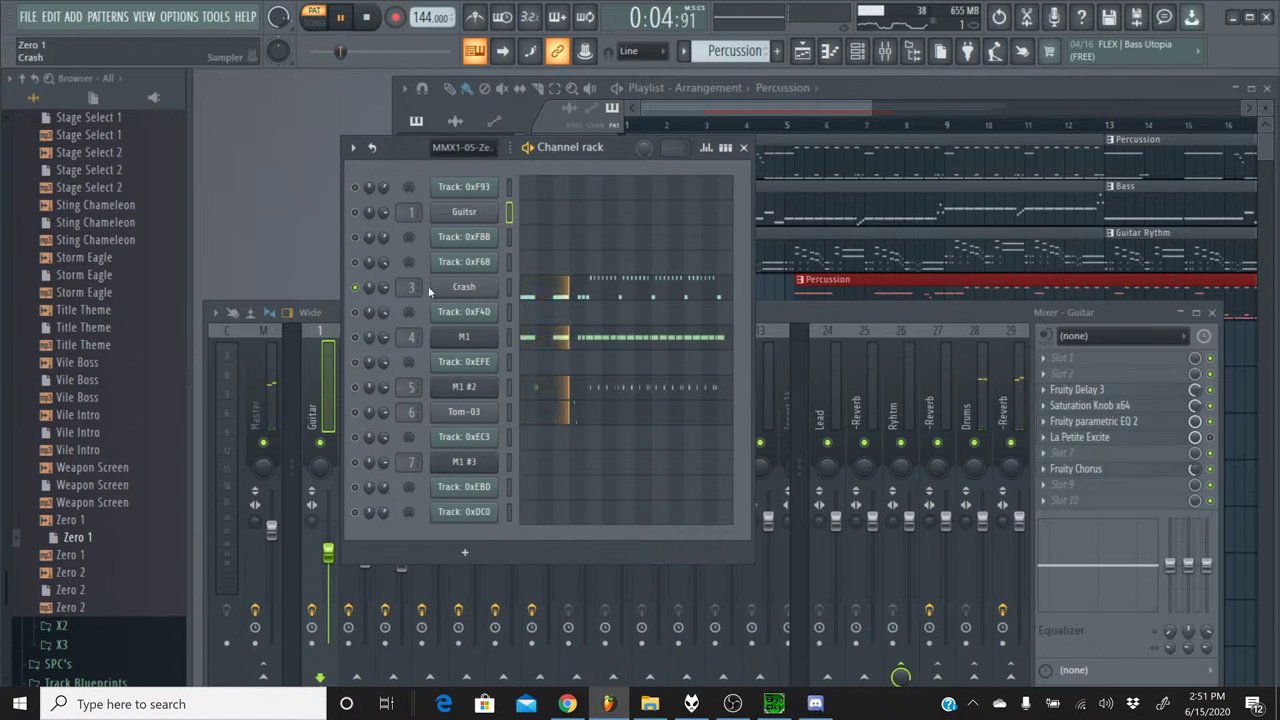
- Listen to the soloed kick channel M1 while inspecting its Kick mixer track and Korg M1 program, and stop playback
left_click(775, 328)
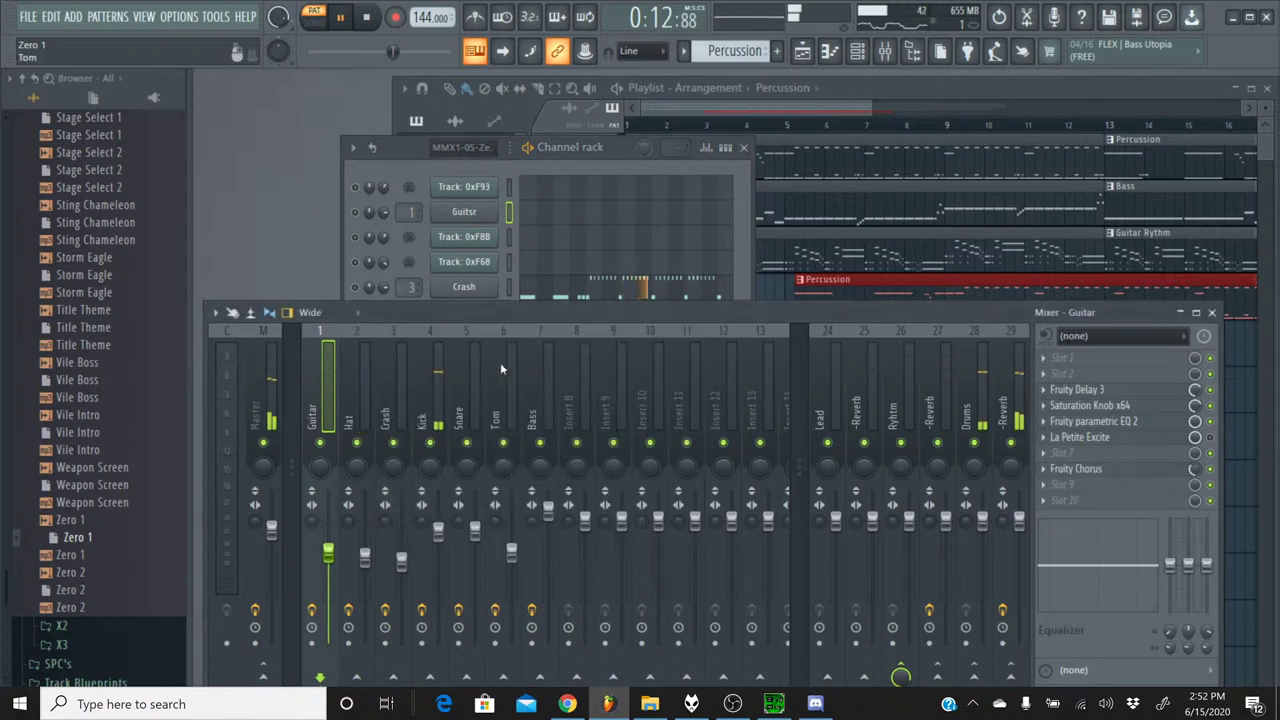
left_click(421, 338)
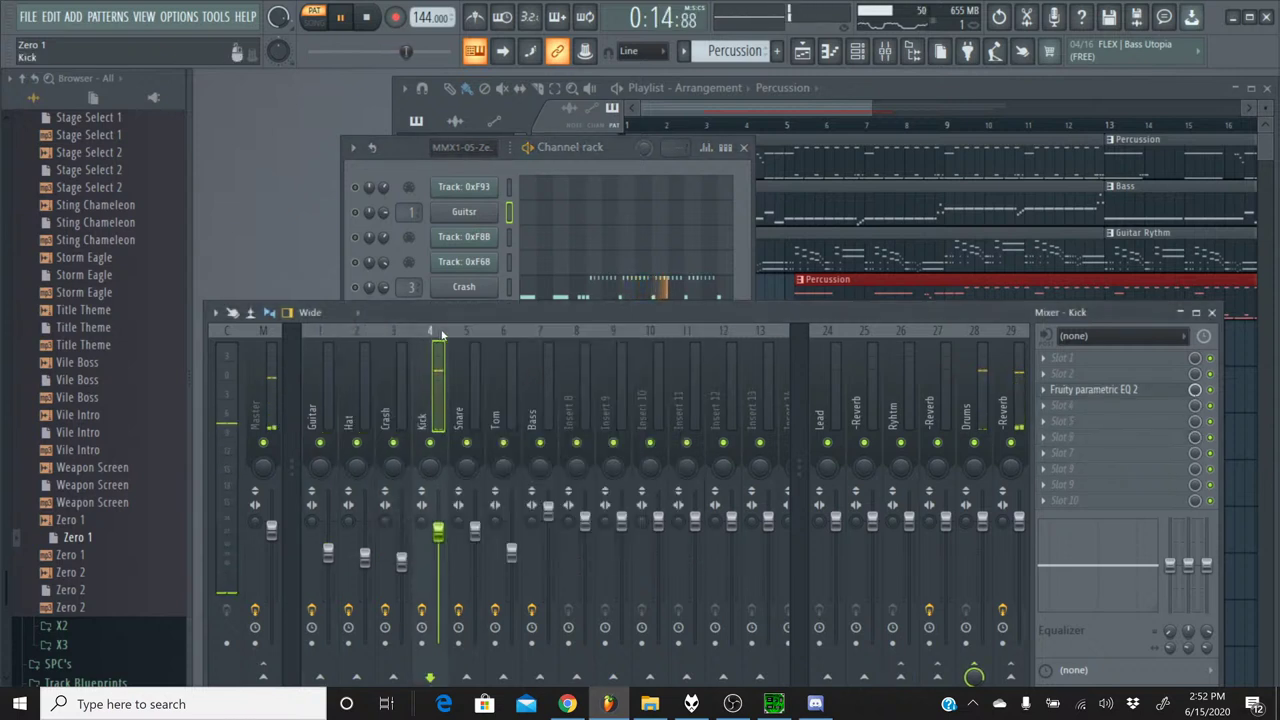
left_click(468, 298)
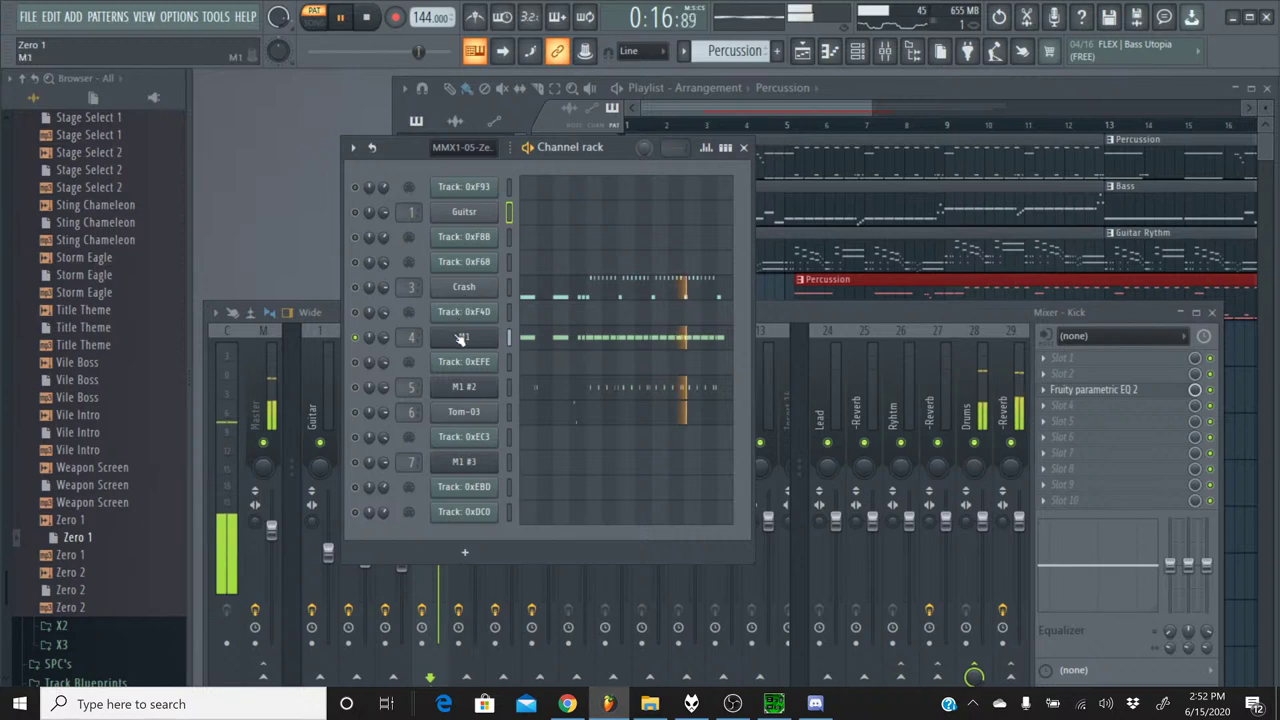
left_click(464, 337)
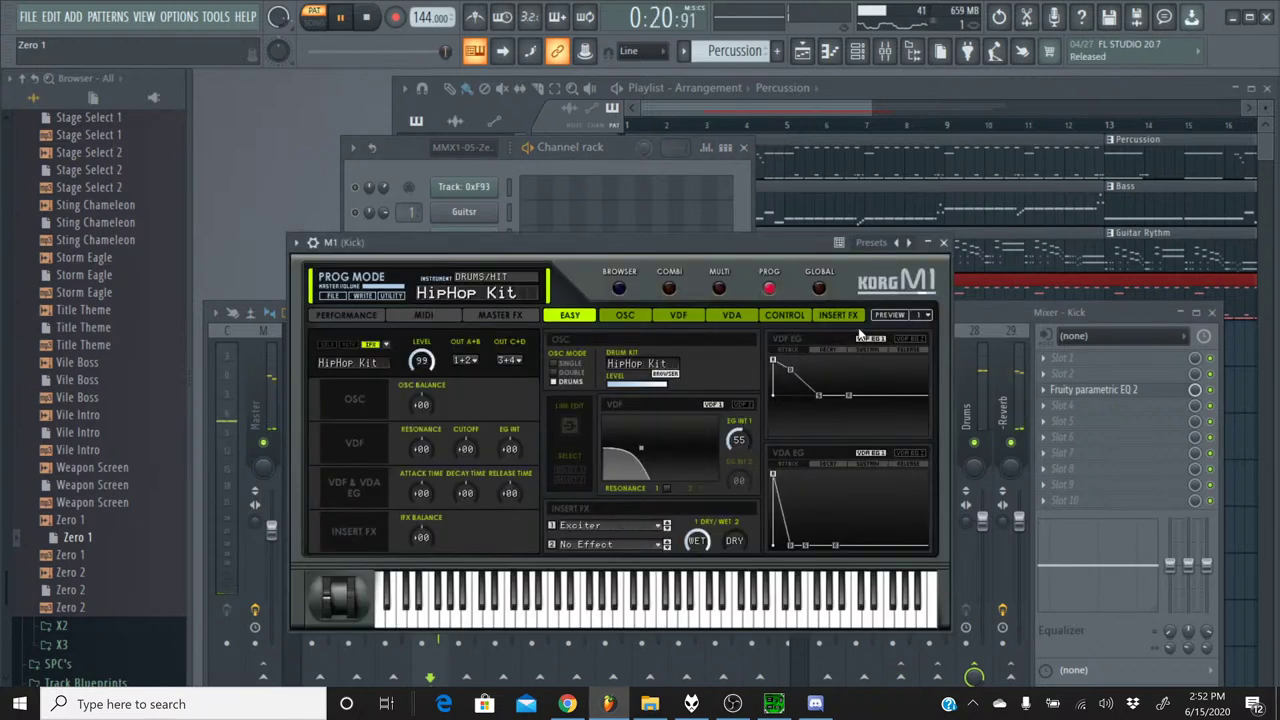
left_click(943, 243)
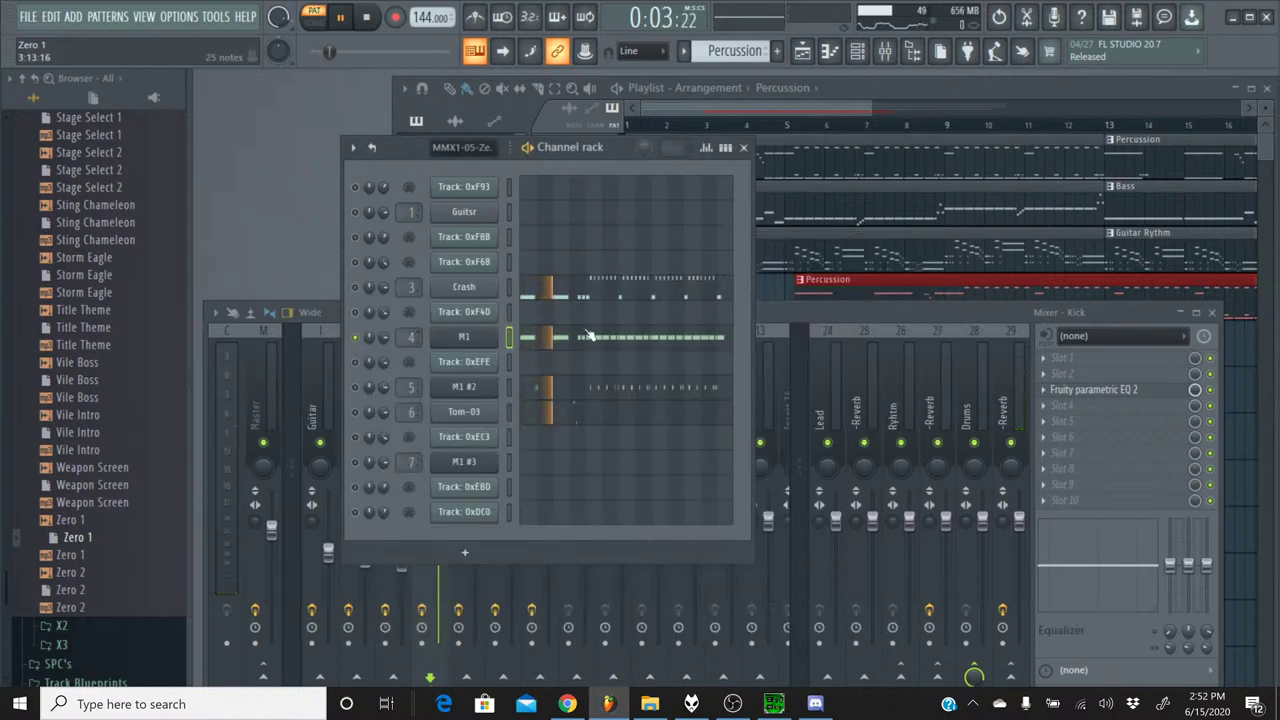
left_click(762, 333)
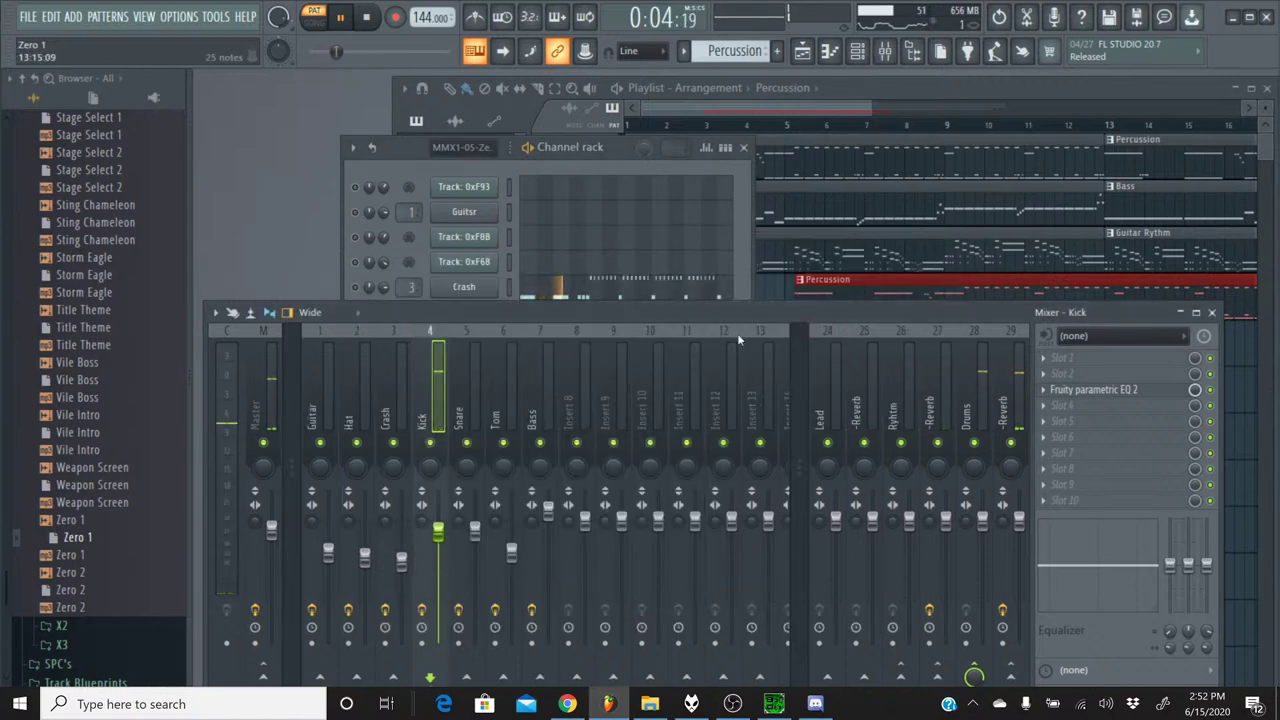
left_click(369, 28)
left_click(774, 704)
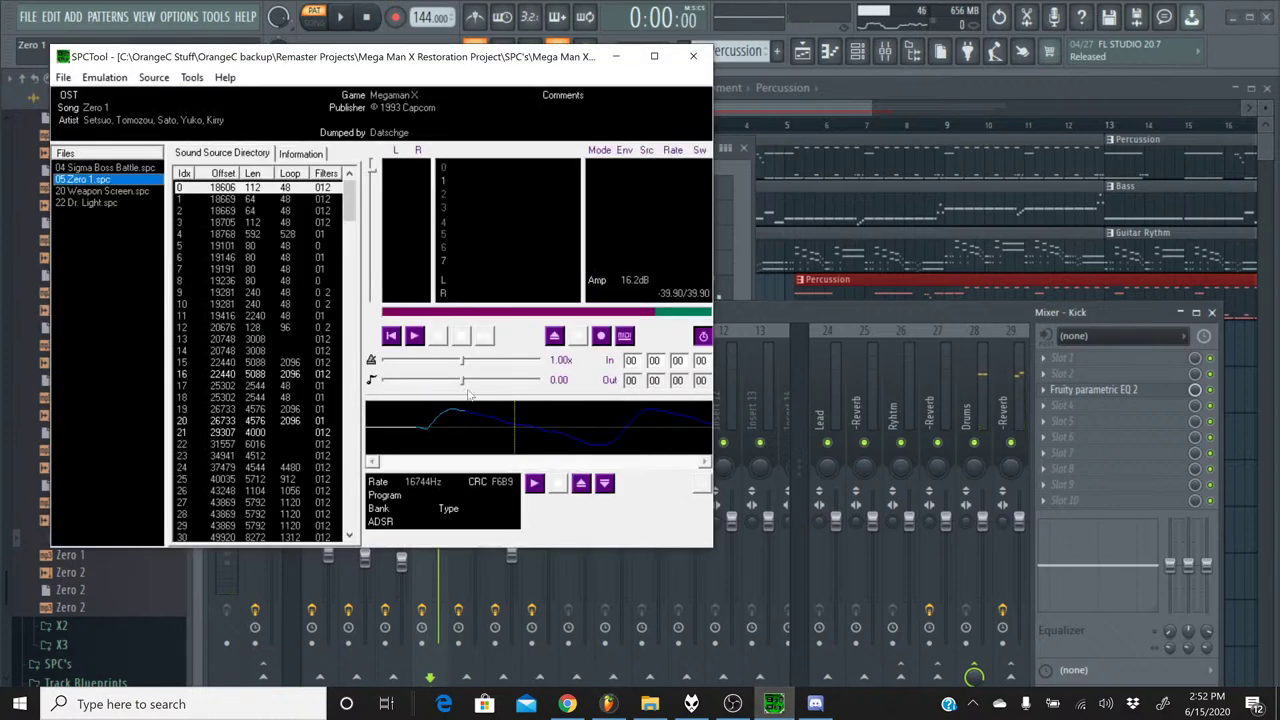
left_click(415, 336)
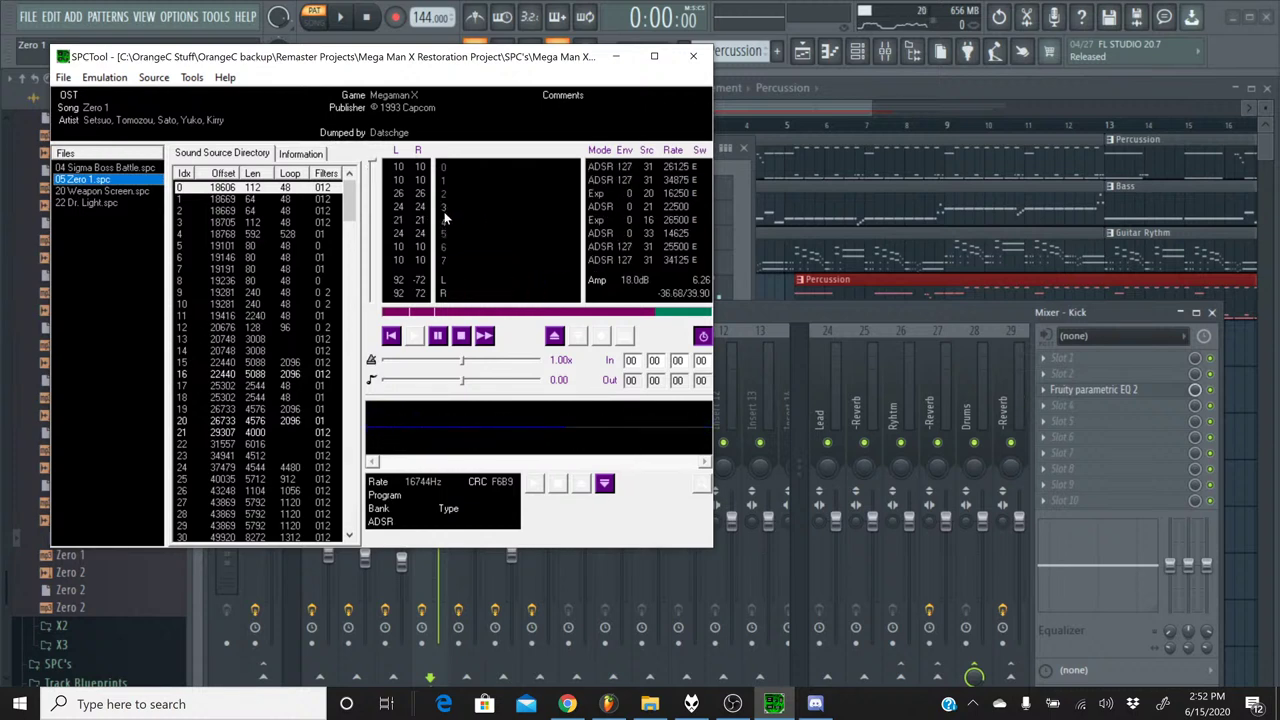
left_click(463, 340)
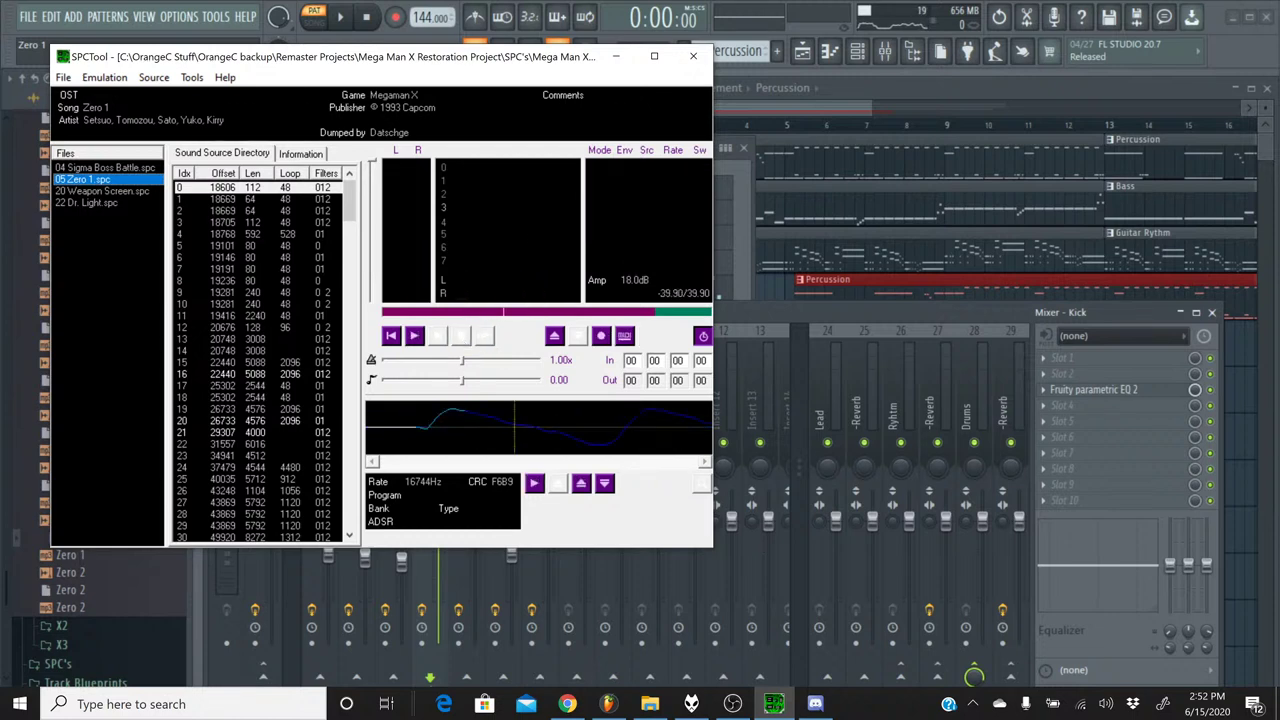
left_click(614, 64)
left_click(427, 169)
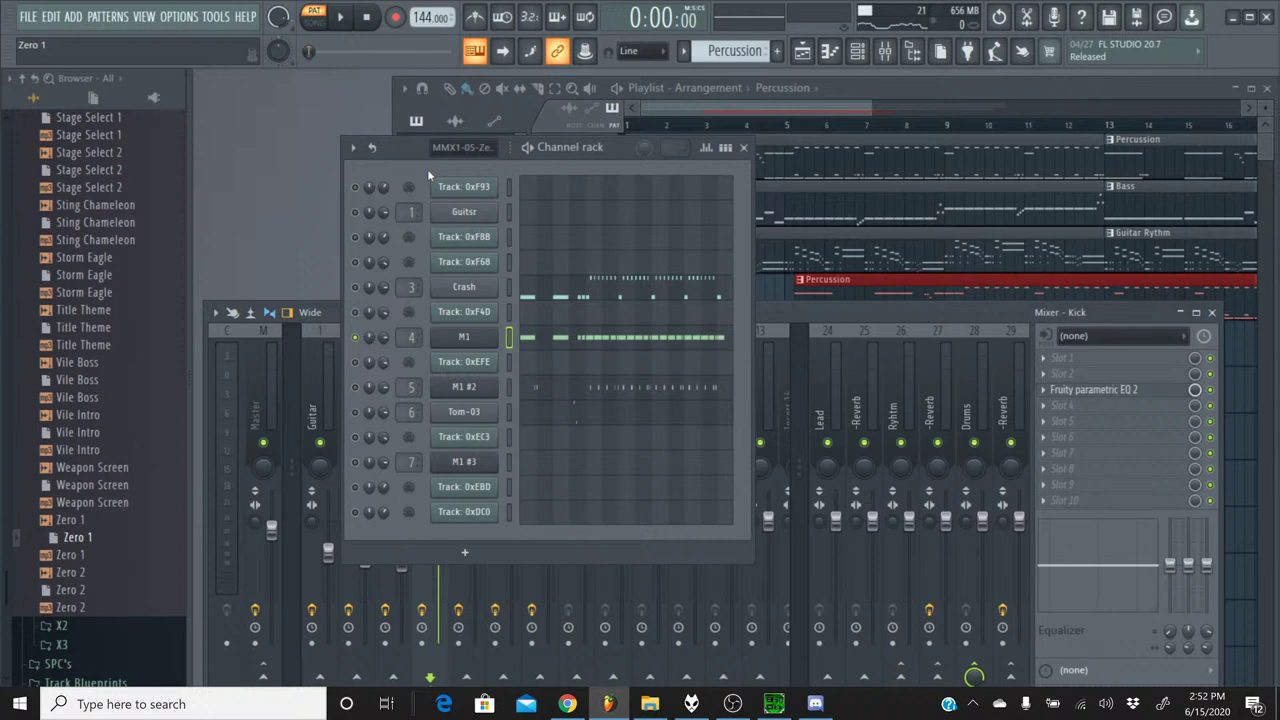
- Load the BD&SDCatlog1 drum program in the kick's Korg M1 and set its second insert effect to No Effect
left_click(461, 337)
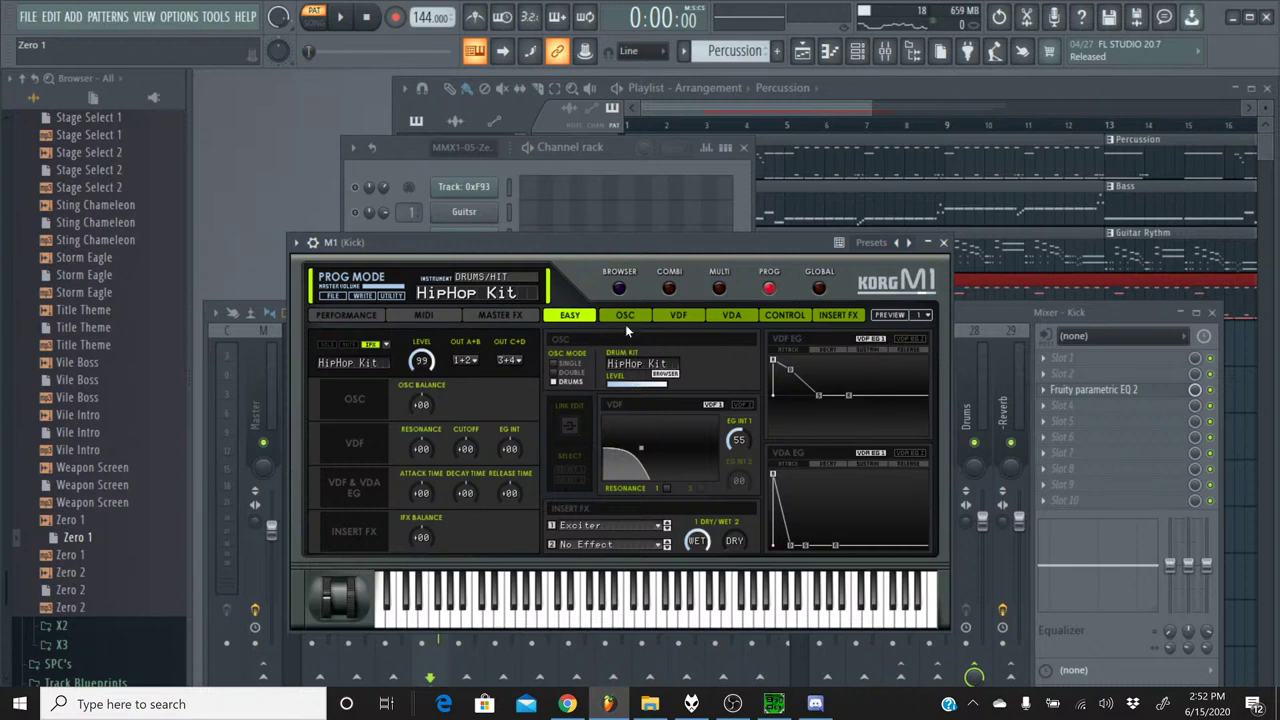
left_click(619, 289)
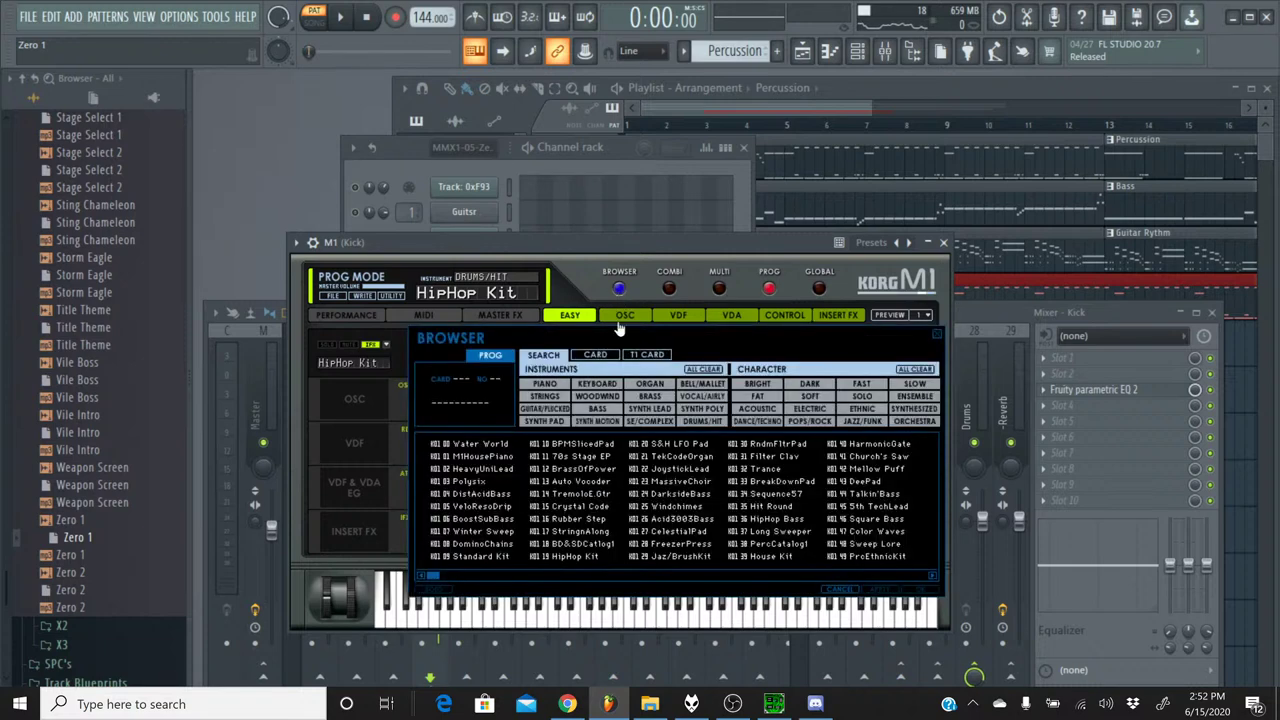
left_click(700, 421)
double_click(503, 470)
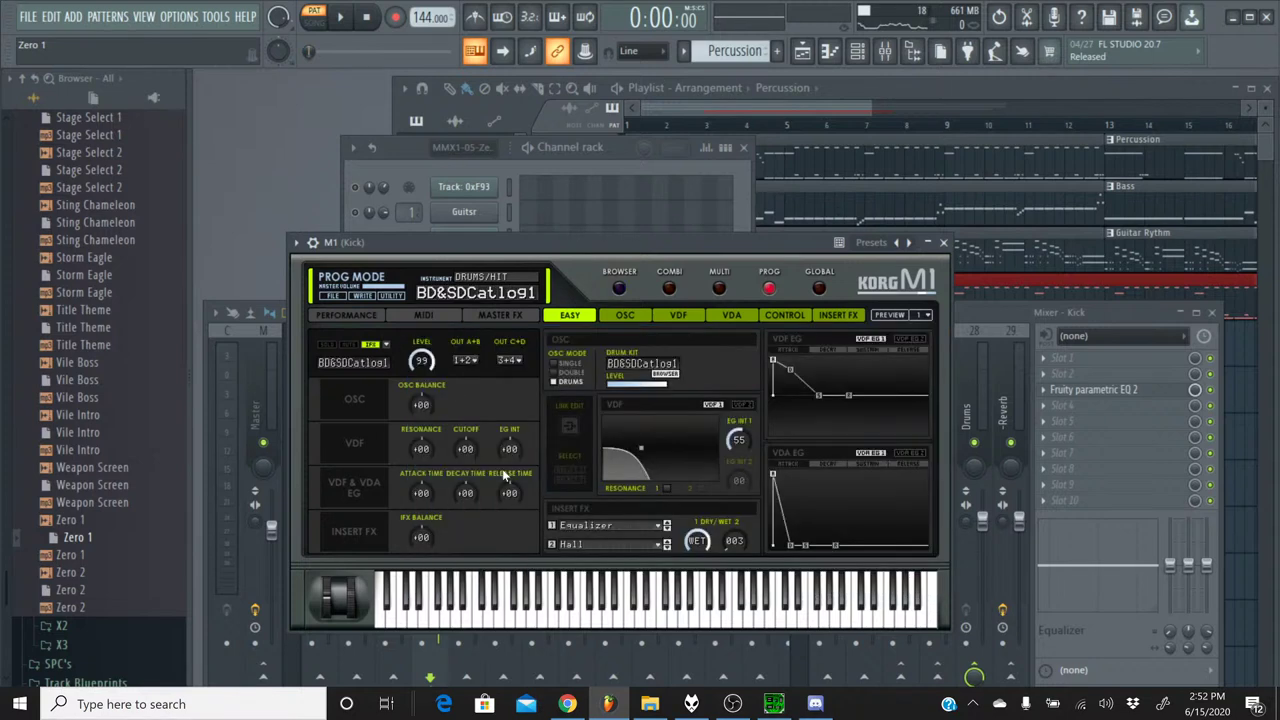
left_click(620, 540)
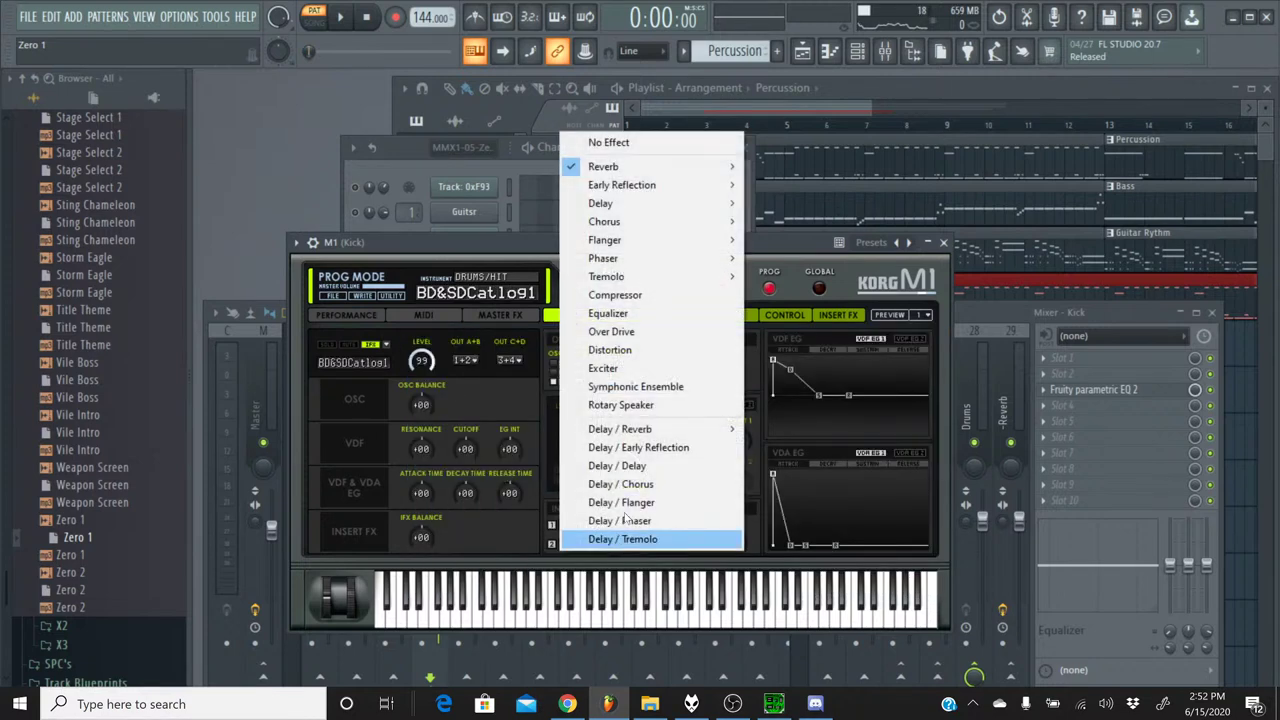
left_click(600, 135)
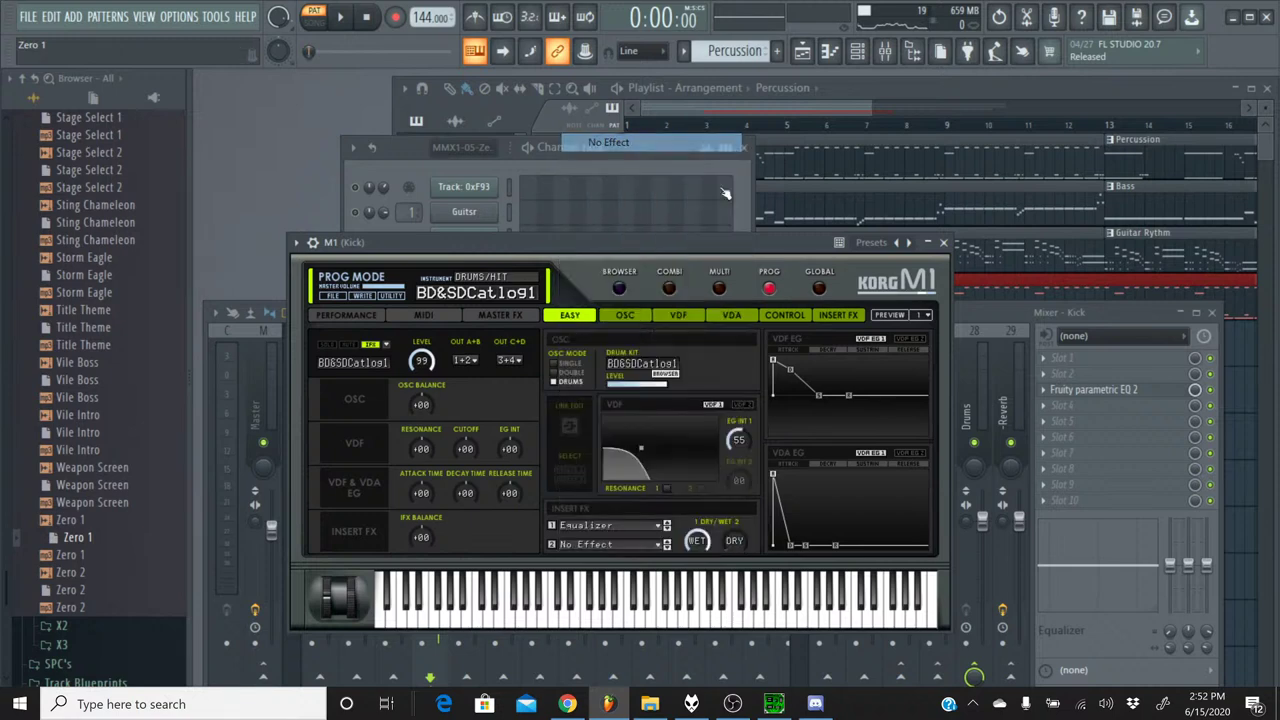
left_click(944, 243)
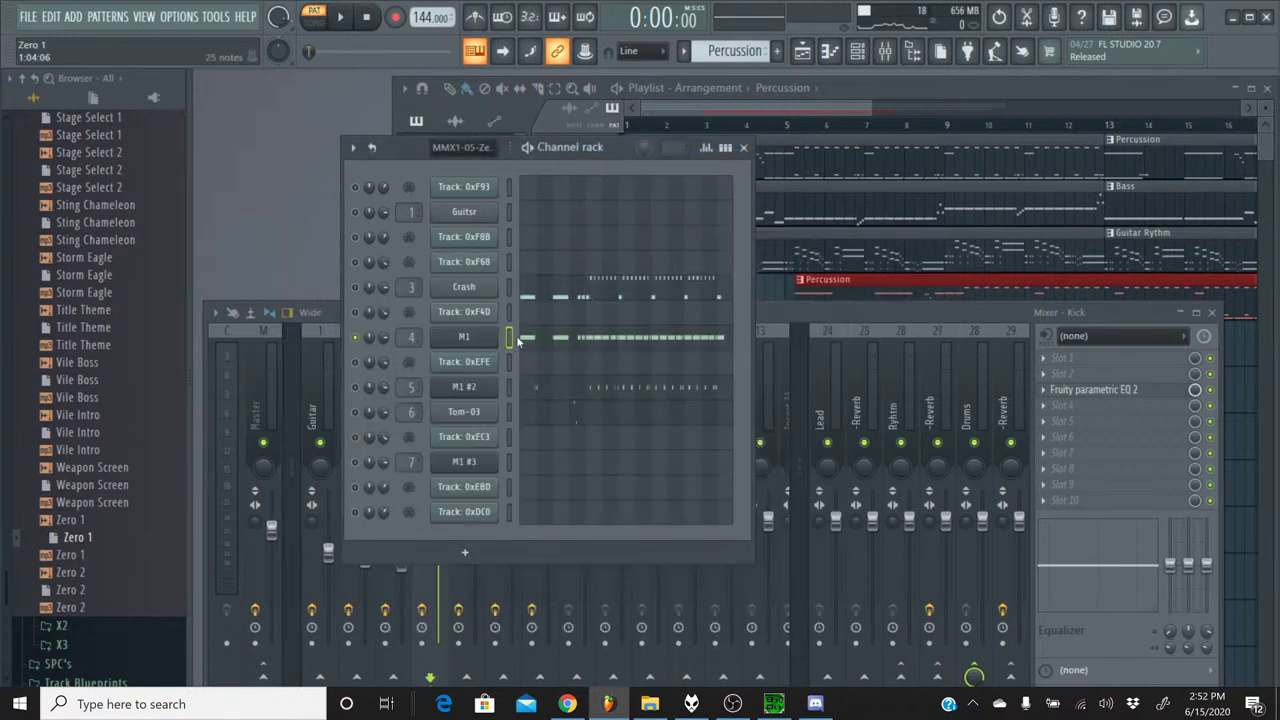
- Open the kick channel M1's piano roll and audition keys from D#3 down to B2 to find a kick sound
left_click(545, 347)
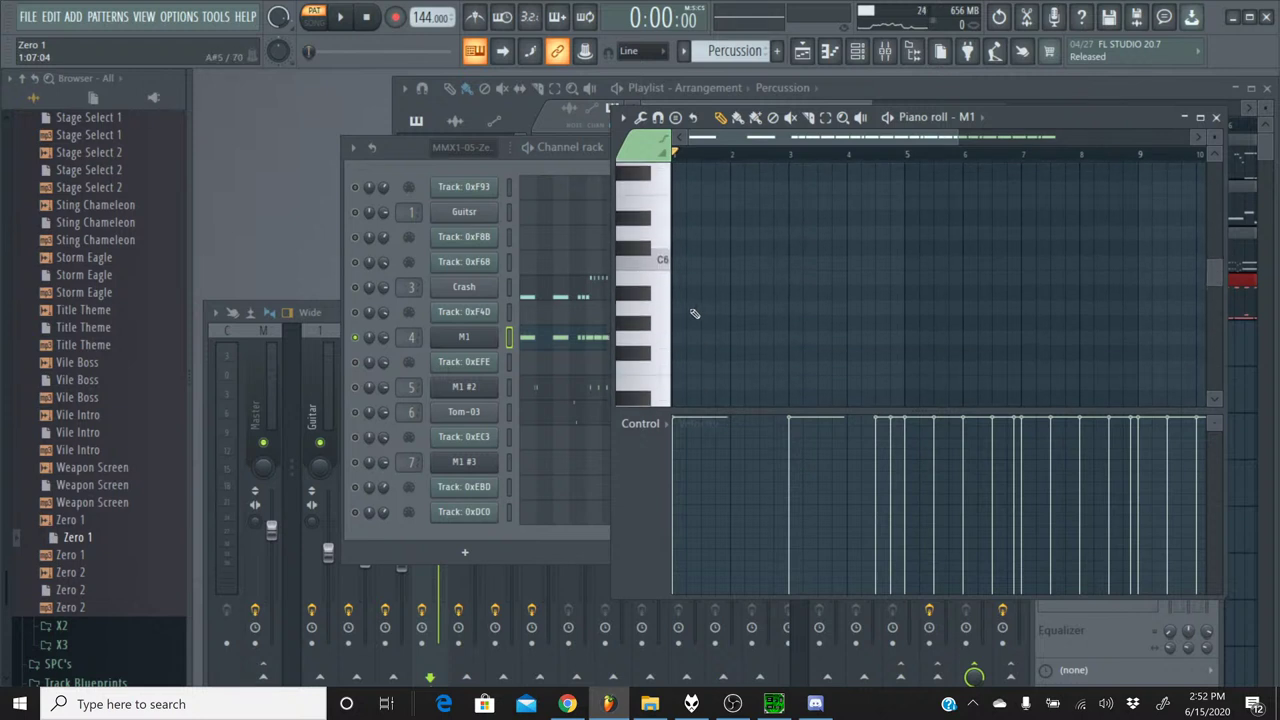
scroll(688, 314, "down", 3)
left_click(645, 266)
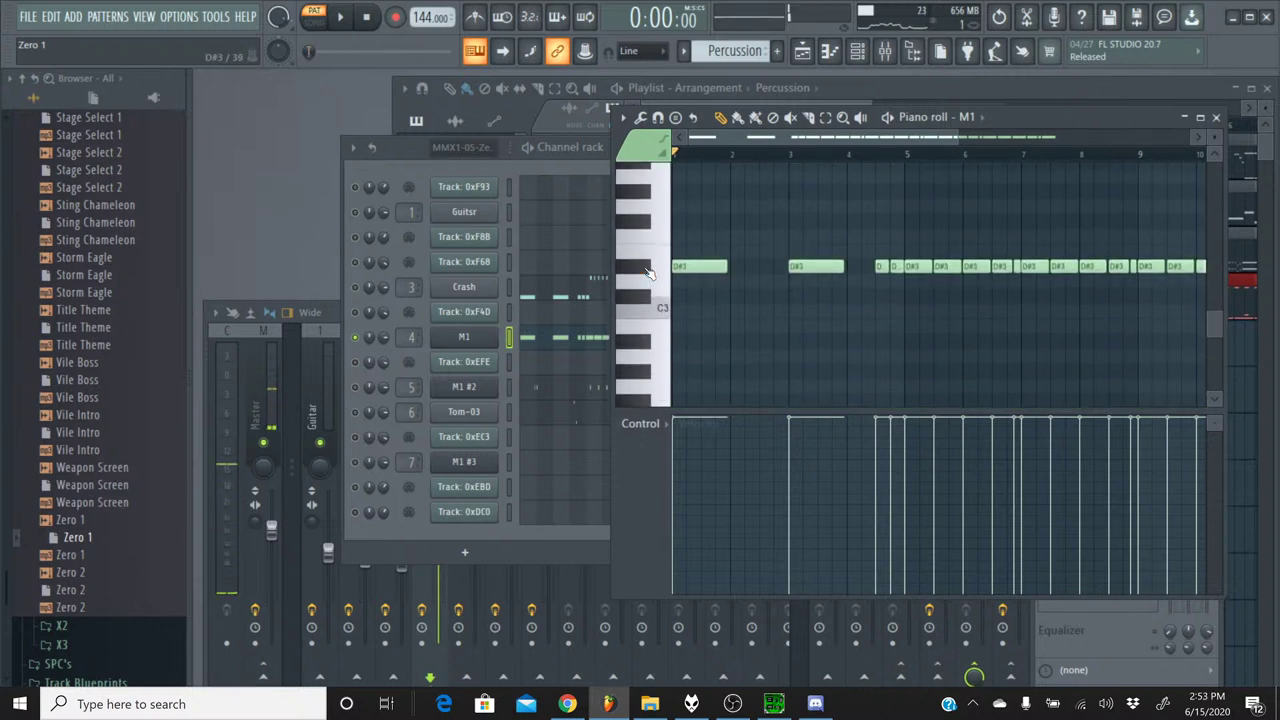
left_click(648, 256)
left_click(647, 310)
left_click(648, 316)
left_click(645, 325)
left_click(643, 332)
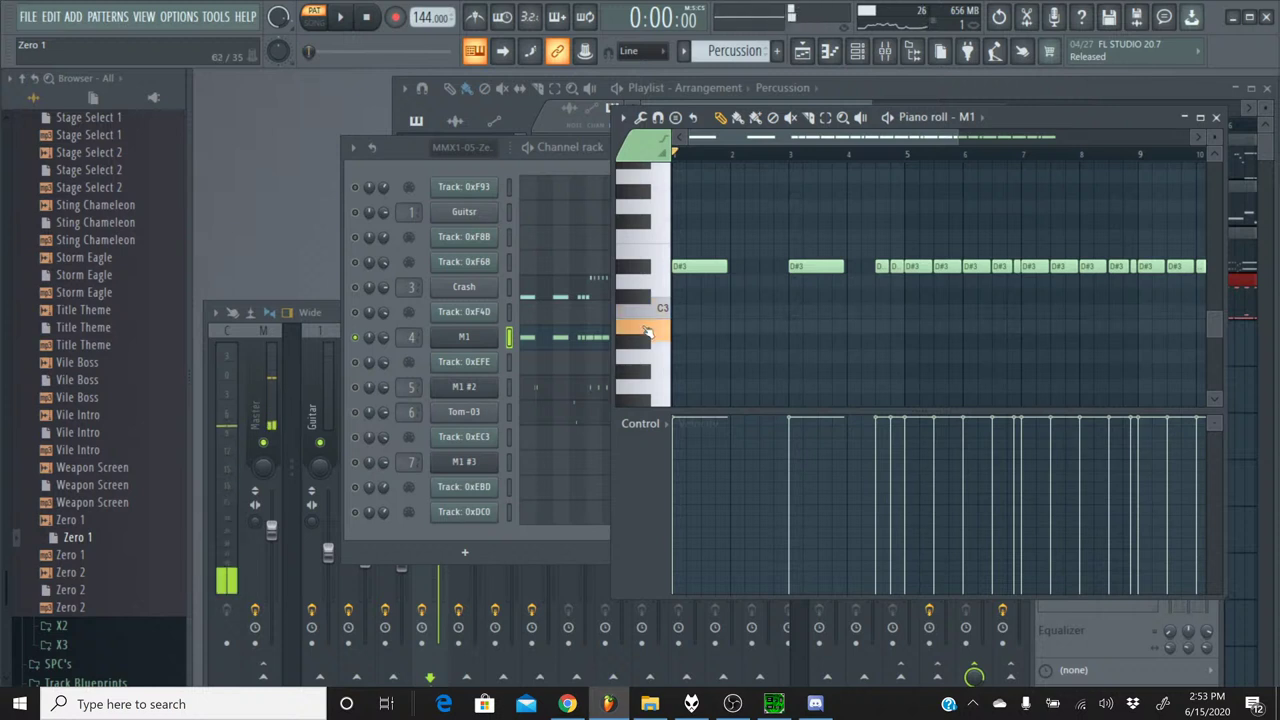
- Transpose all the kick notes down four semitones from D#3 to B2
key("ctrl+a")
key("Down")
key("Down")
key("Down")
key("Down")
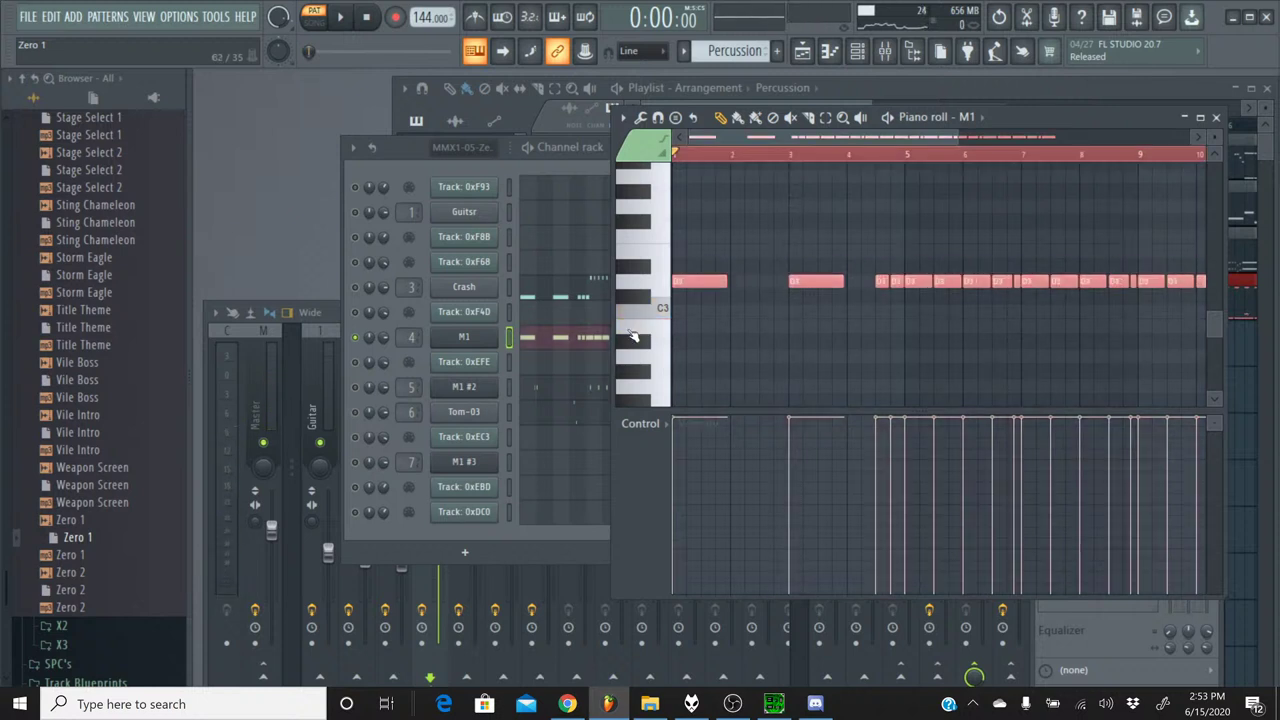
left_click(635, 302)
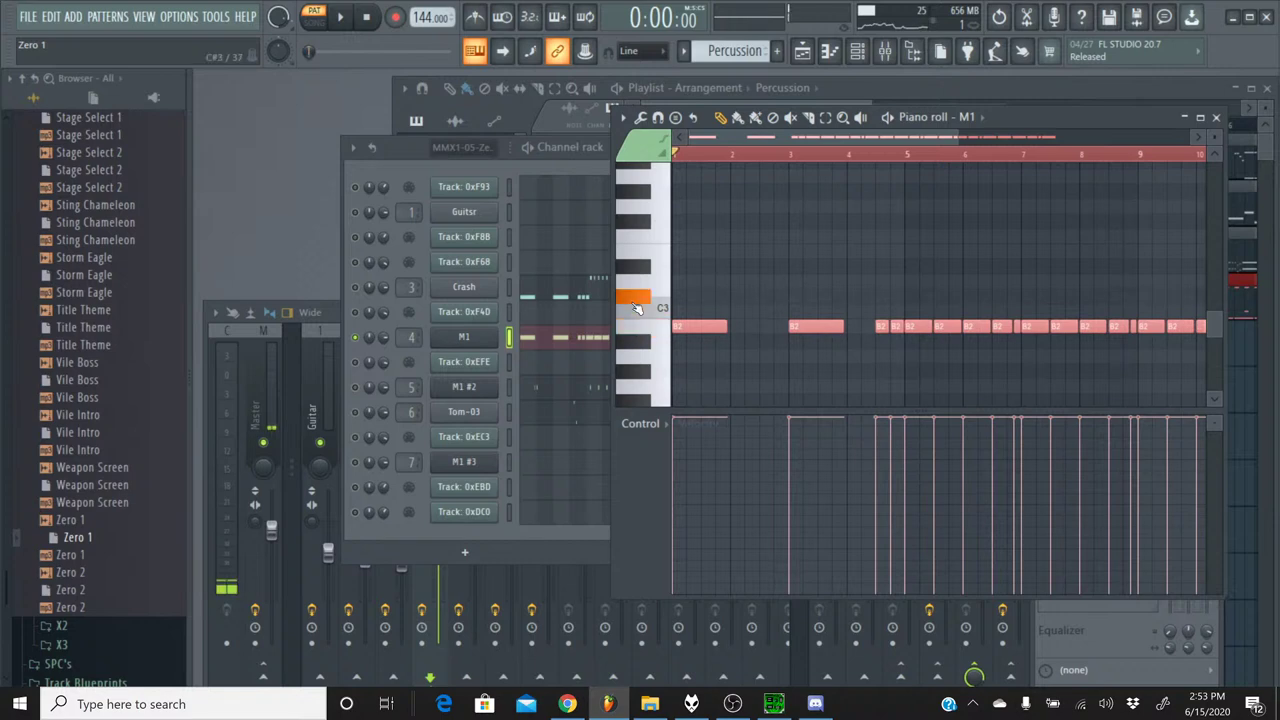
- Play the pattern with the soloed kick, route the Kick mixer track to Master only, and stop playback
left_click(339, 17)
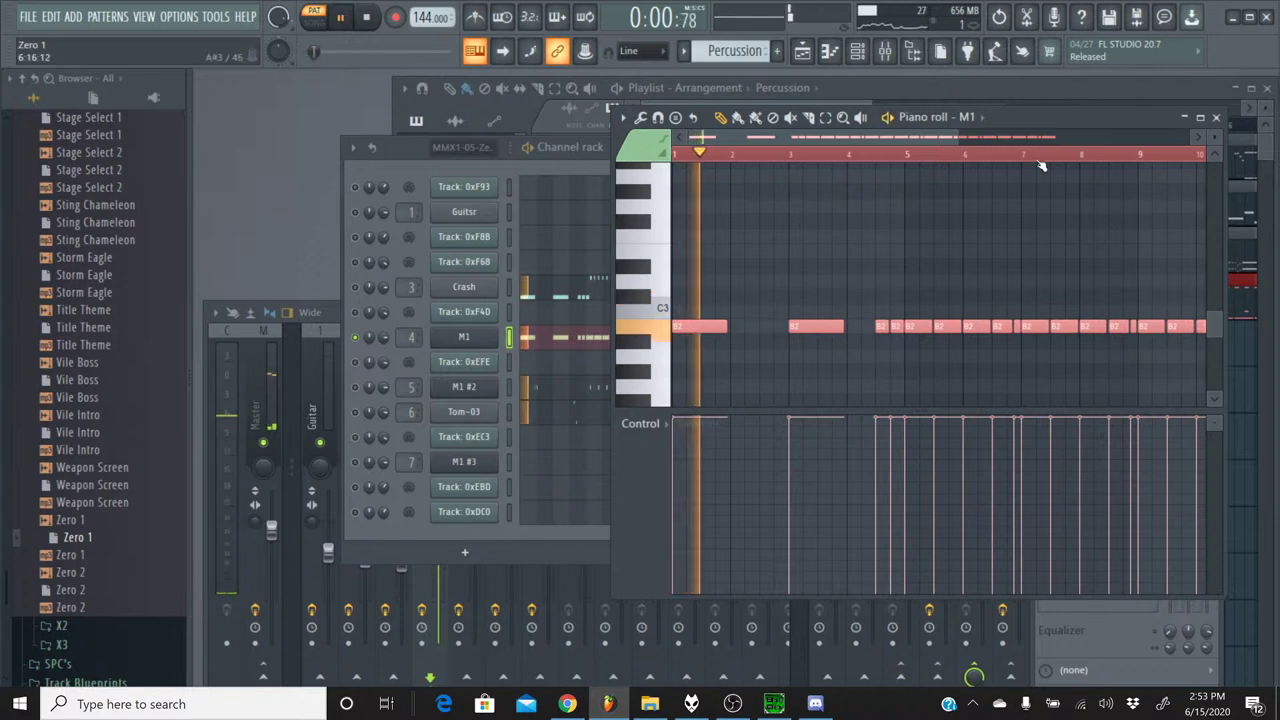
left_click(1216, 119)
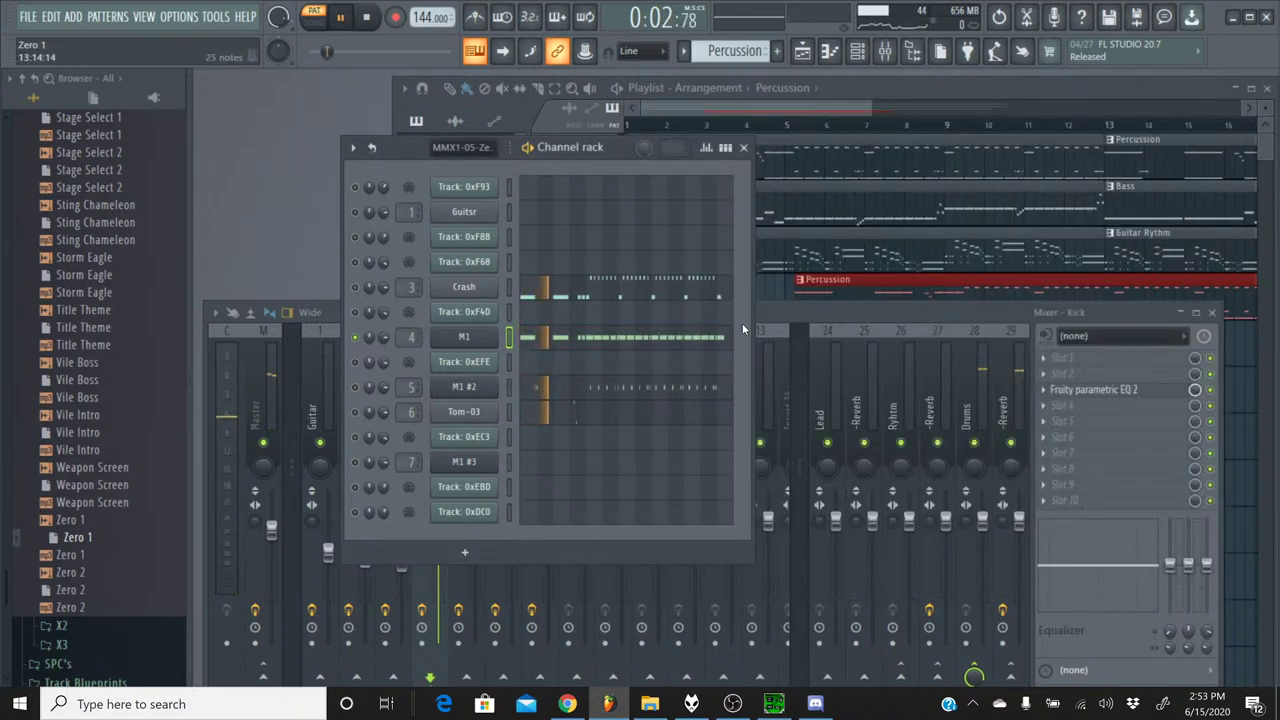
left_click(762, 330)
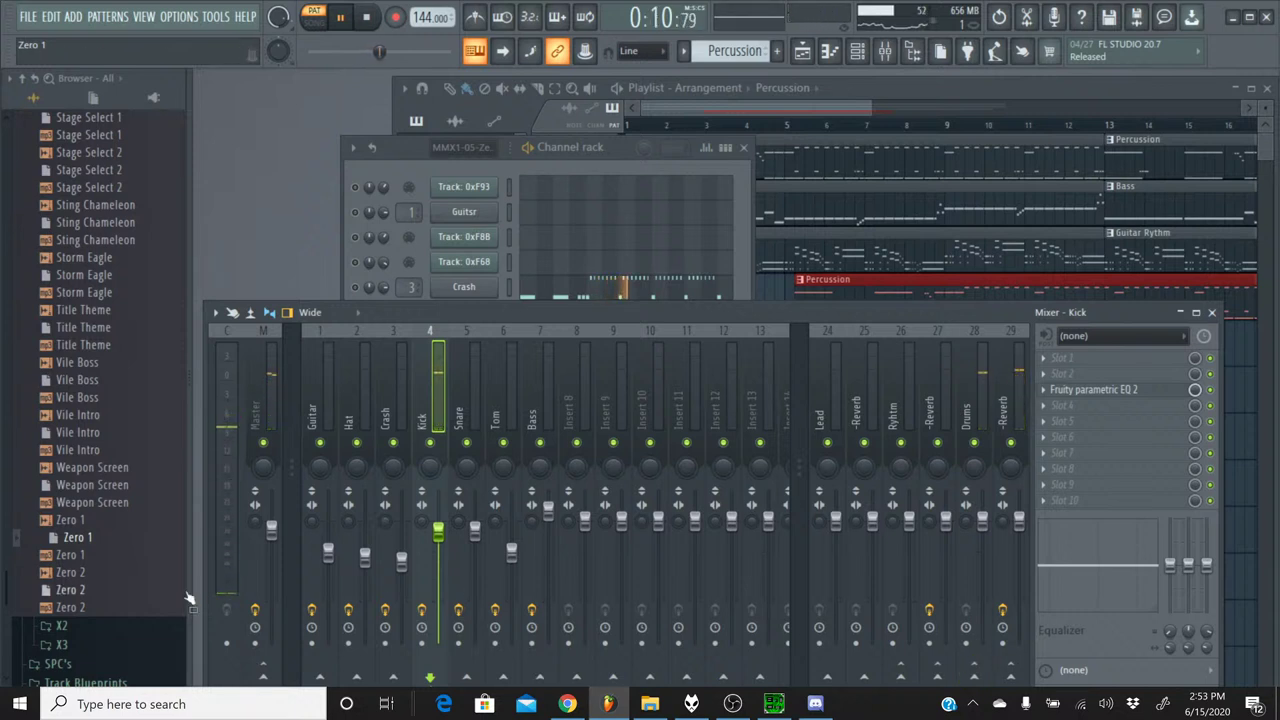
right_click(265, 664)
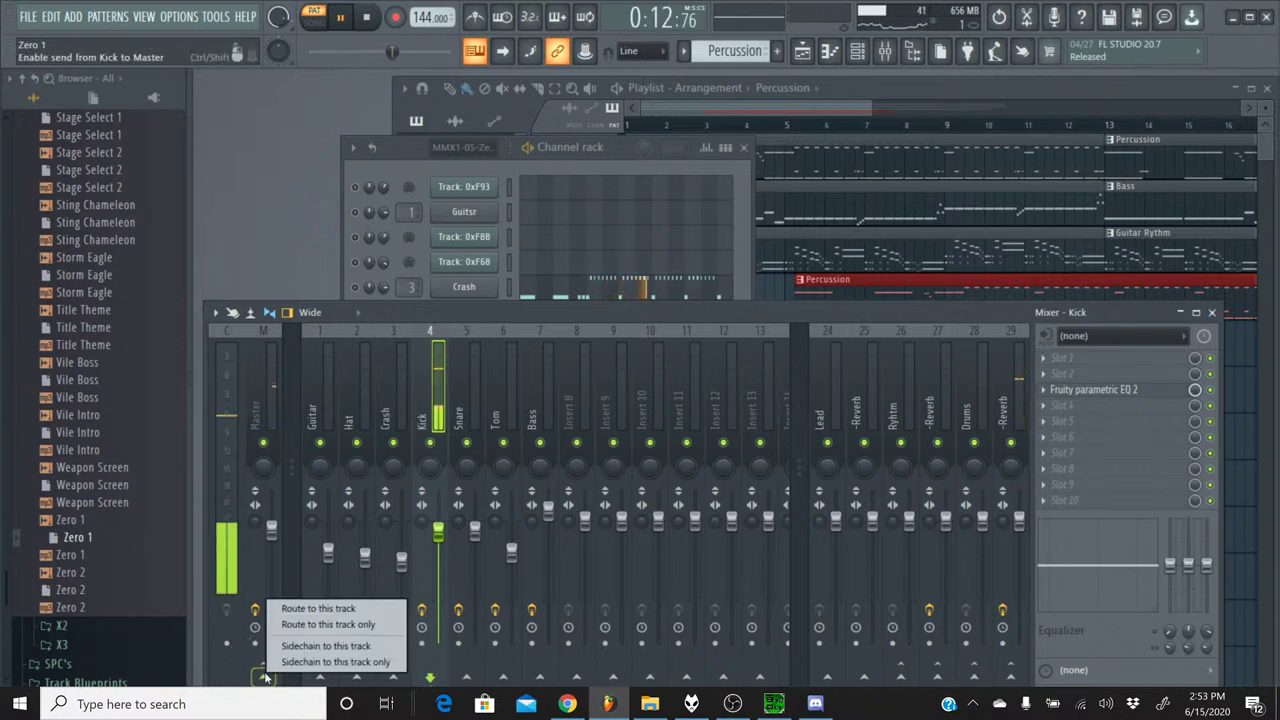
left_click(312, 628)
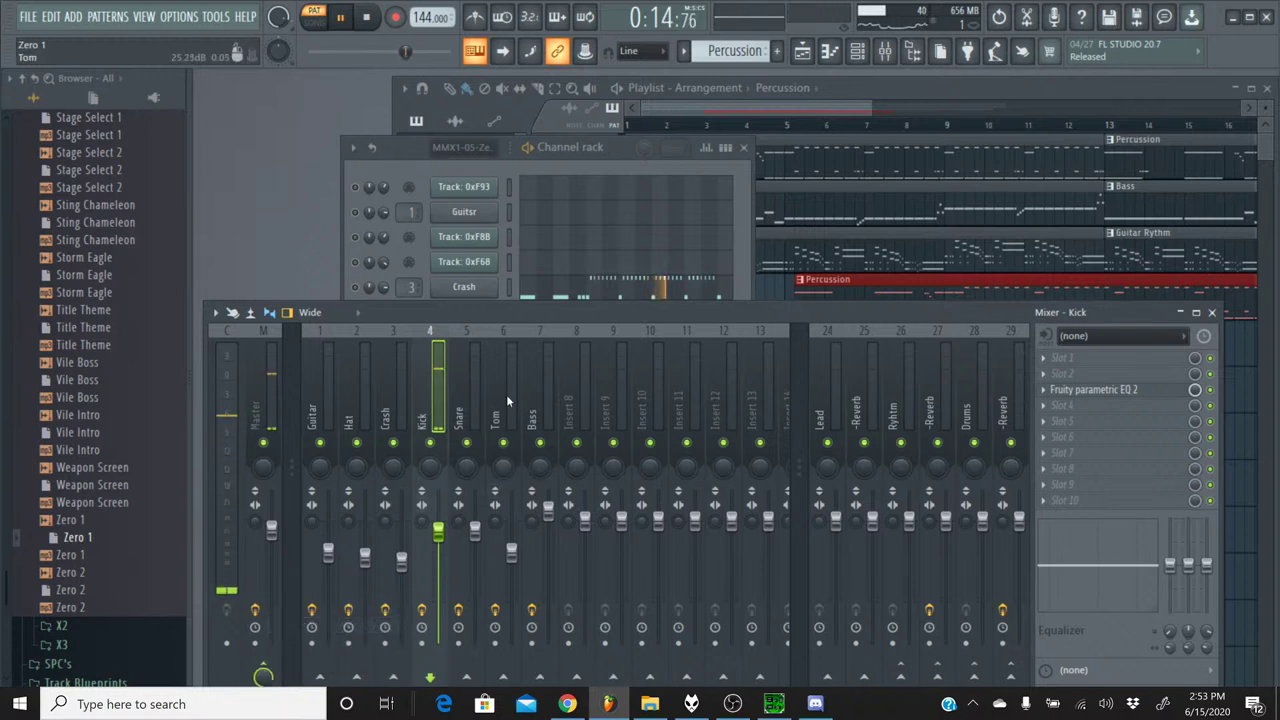
left_click(368, 22)
- Play the Percussion pattern with only the M1 #2 channel soloed, and stop playback
left_click(404, 164)
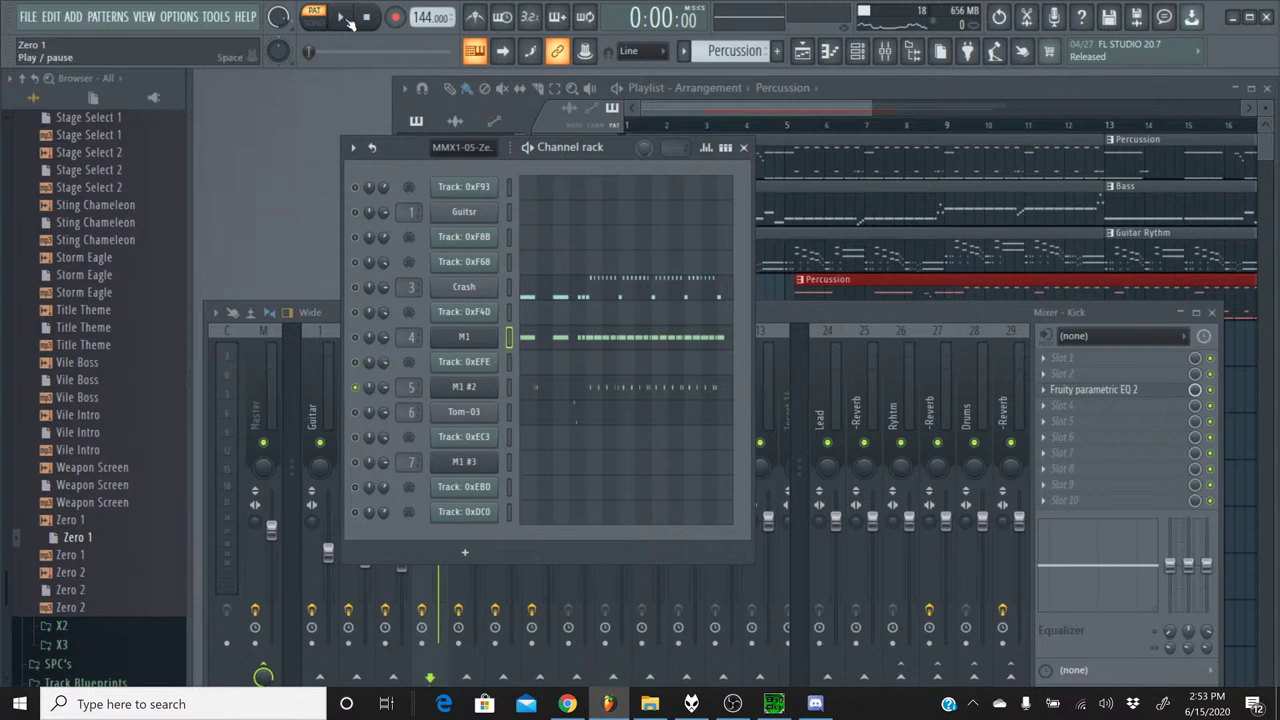
left_click_drag(318, 54, 361, 57)
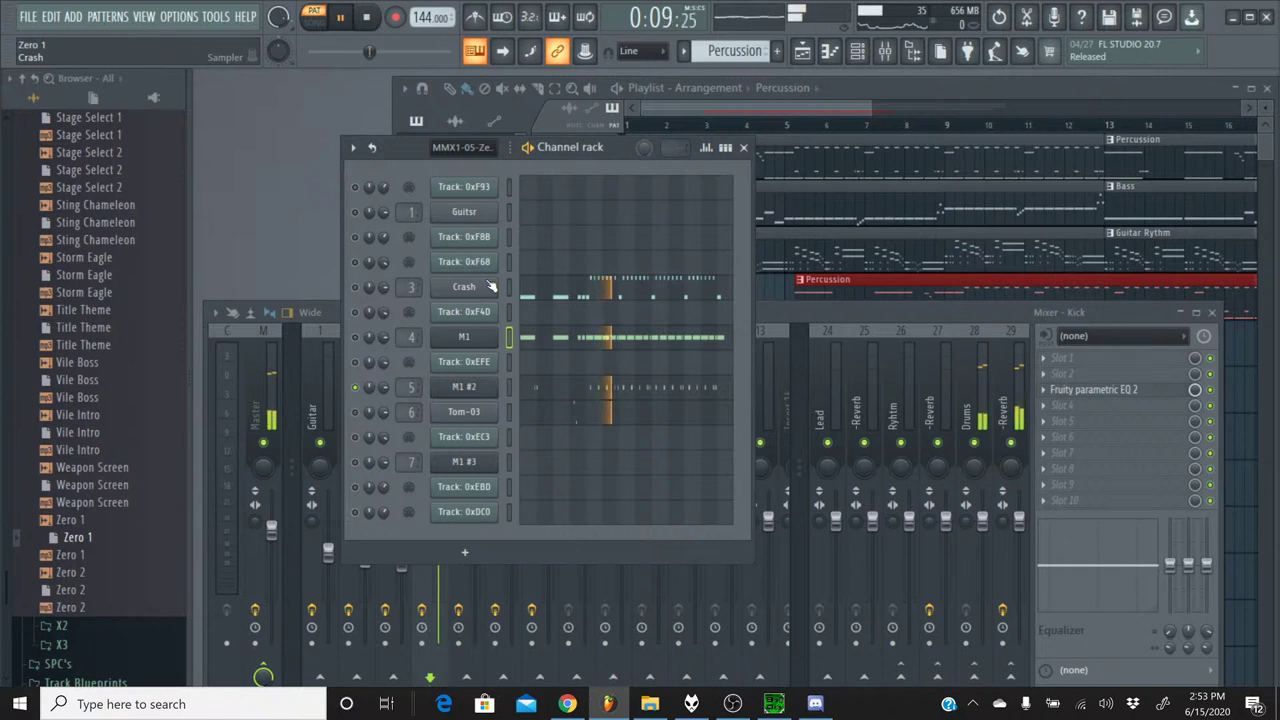
left_click(367, 18)
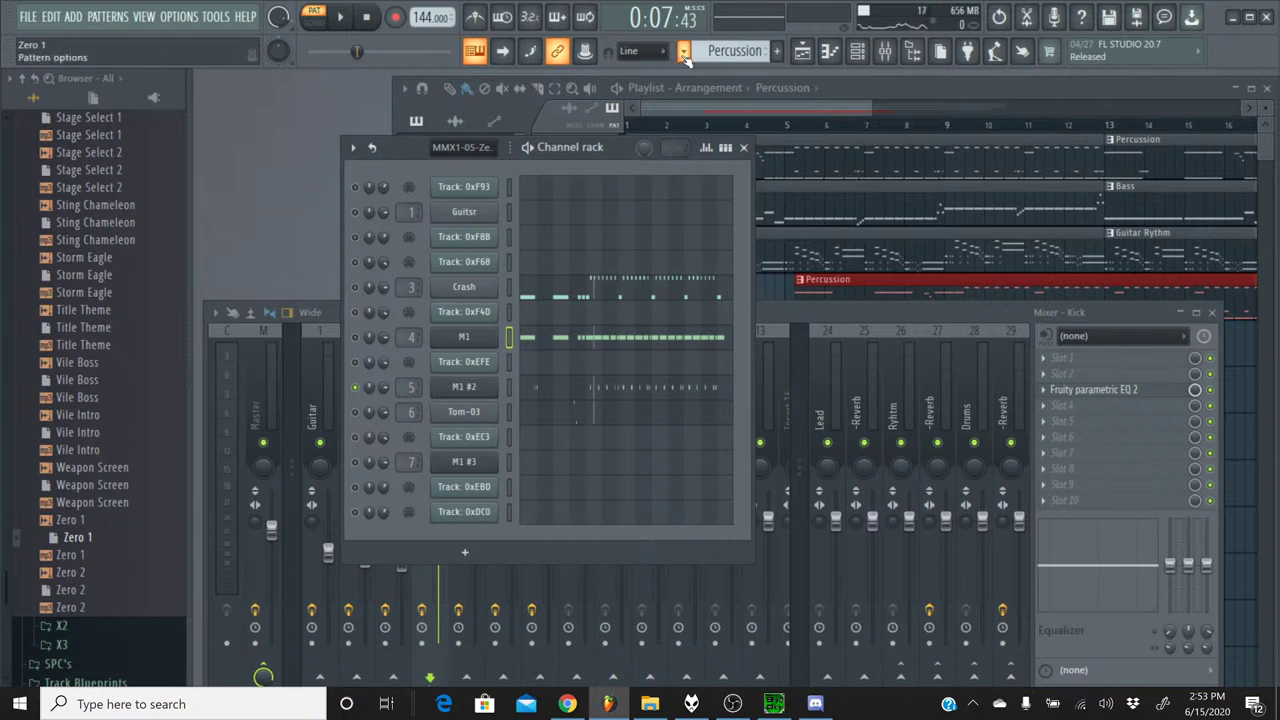
- Select the MMX1-05-Zero 1 pattern to view its original tracks, and switch to SPCTool with 05 Zero 1.spc loaded
left_click(684, 52)
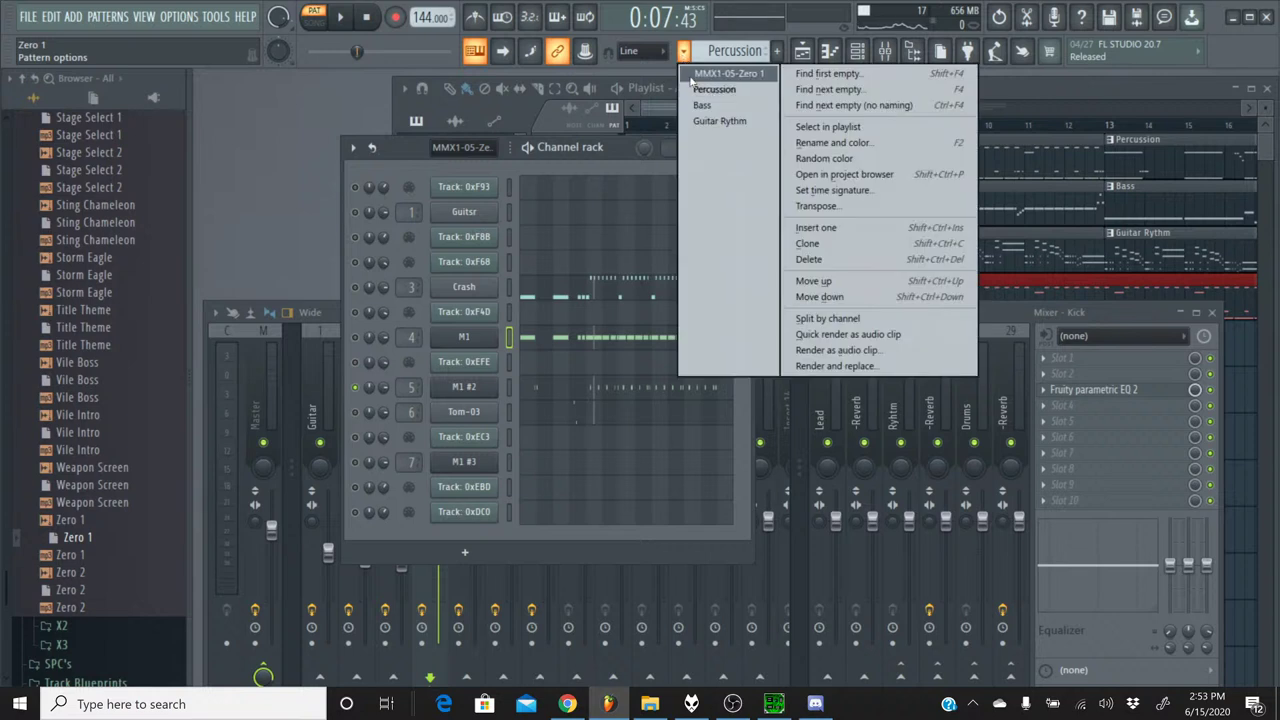
left_click(691, 74)
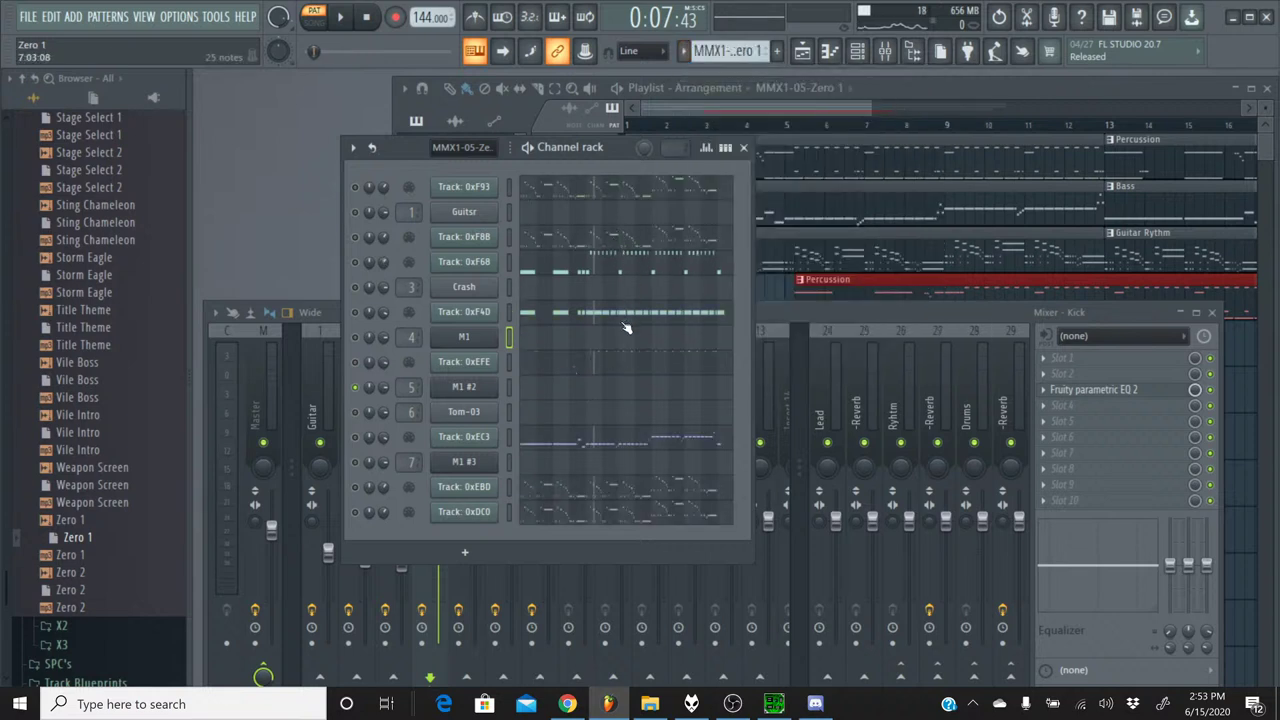
left_click(774, 703)
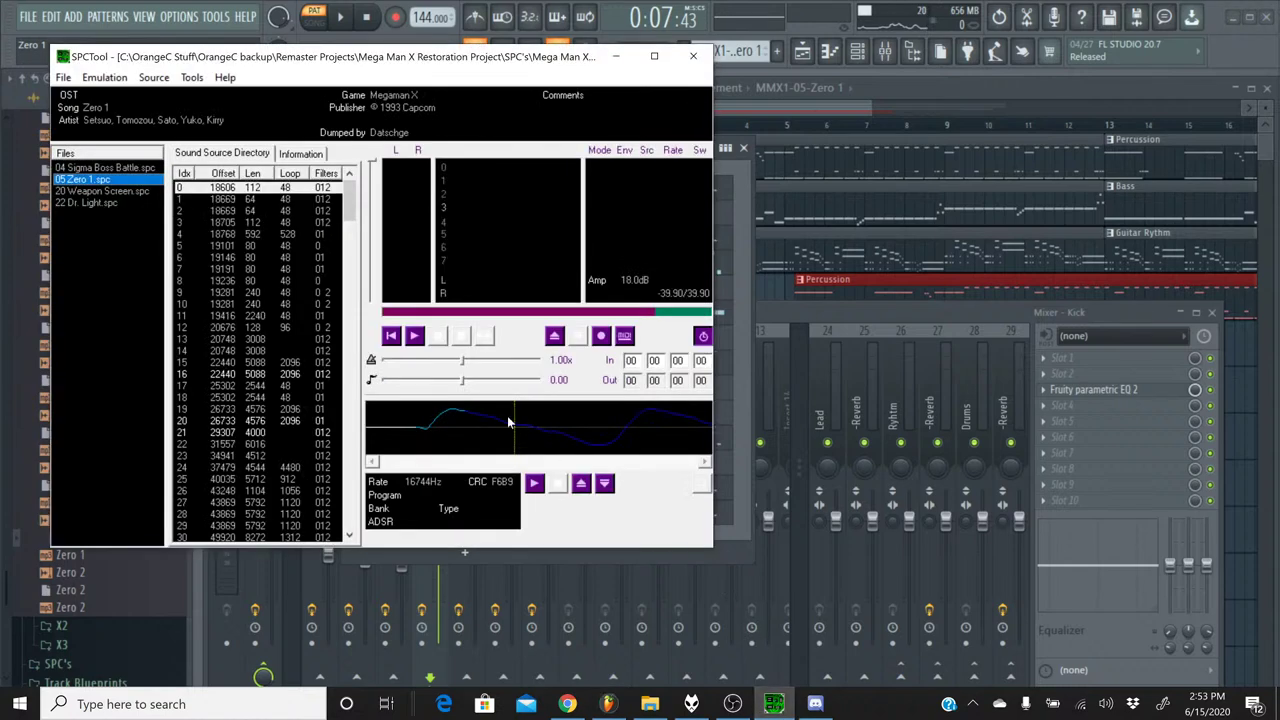
- Play 05 Zero 1.spc in SPCTool to hear the isolated channel 4, stop it, and minimize SPCTool
left_click(414, 335)
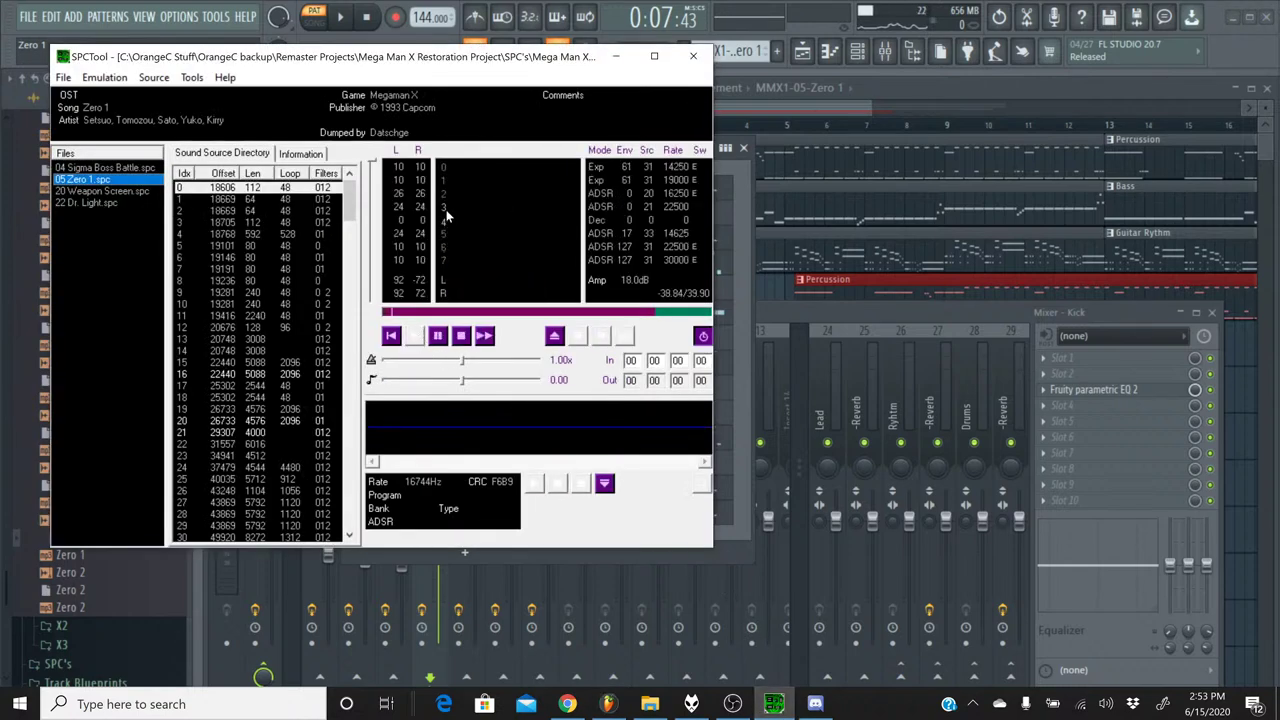
left_click(463, 312)
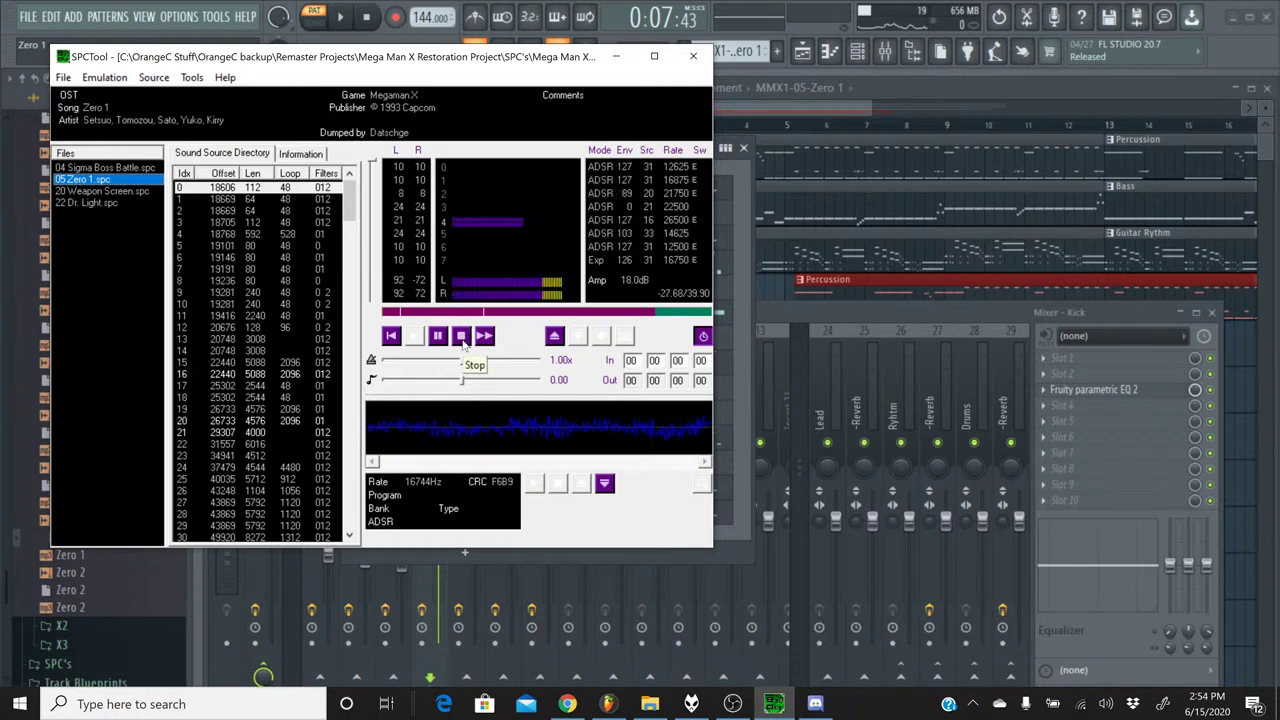
left_click(462, 340)
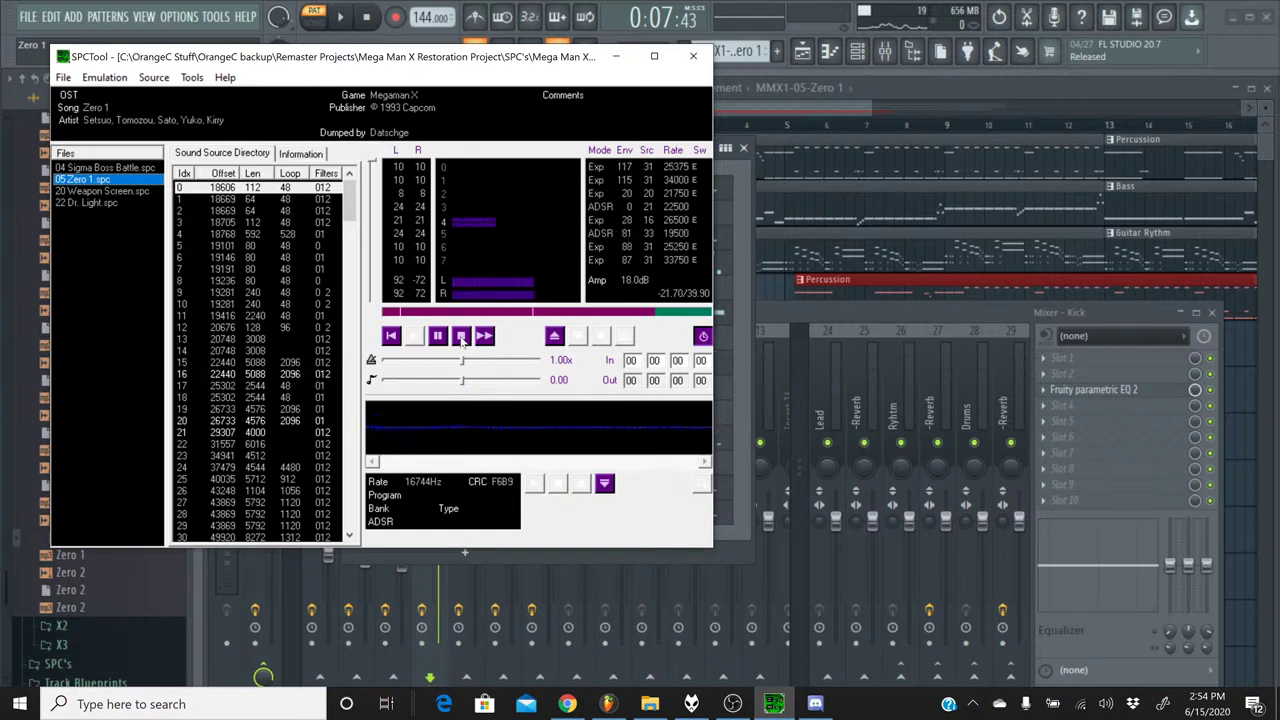
left_click(462, 338)
left_click(616, 56)
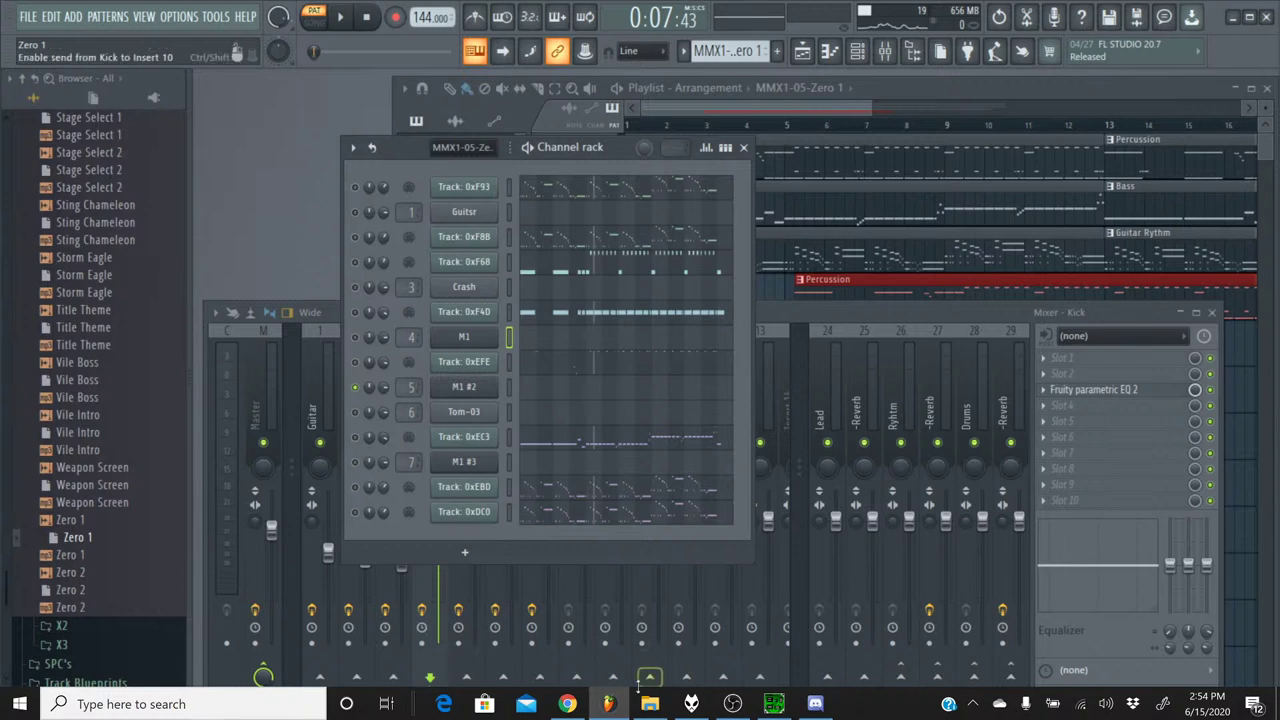
- Check the stream's live chat in Chrome, return to FL Studio, and select the Percussion pattern
left_click(567, 704)
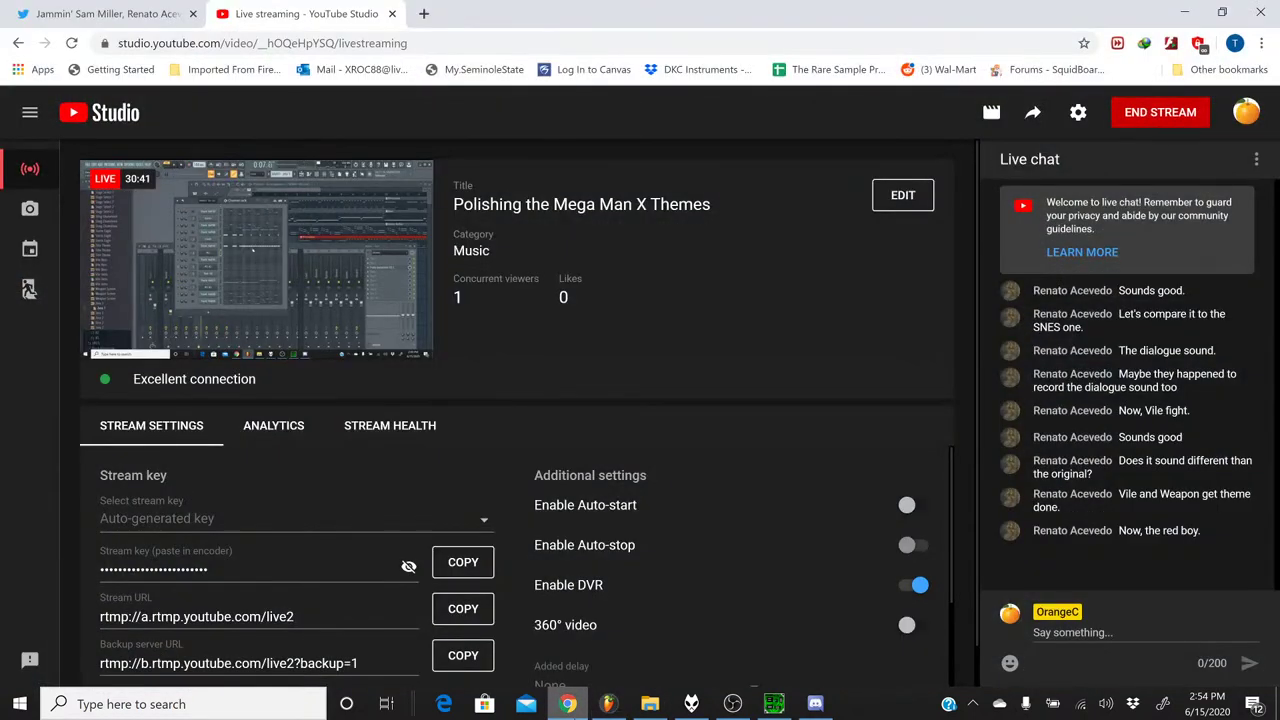
left_click(608, 704)
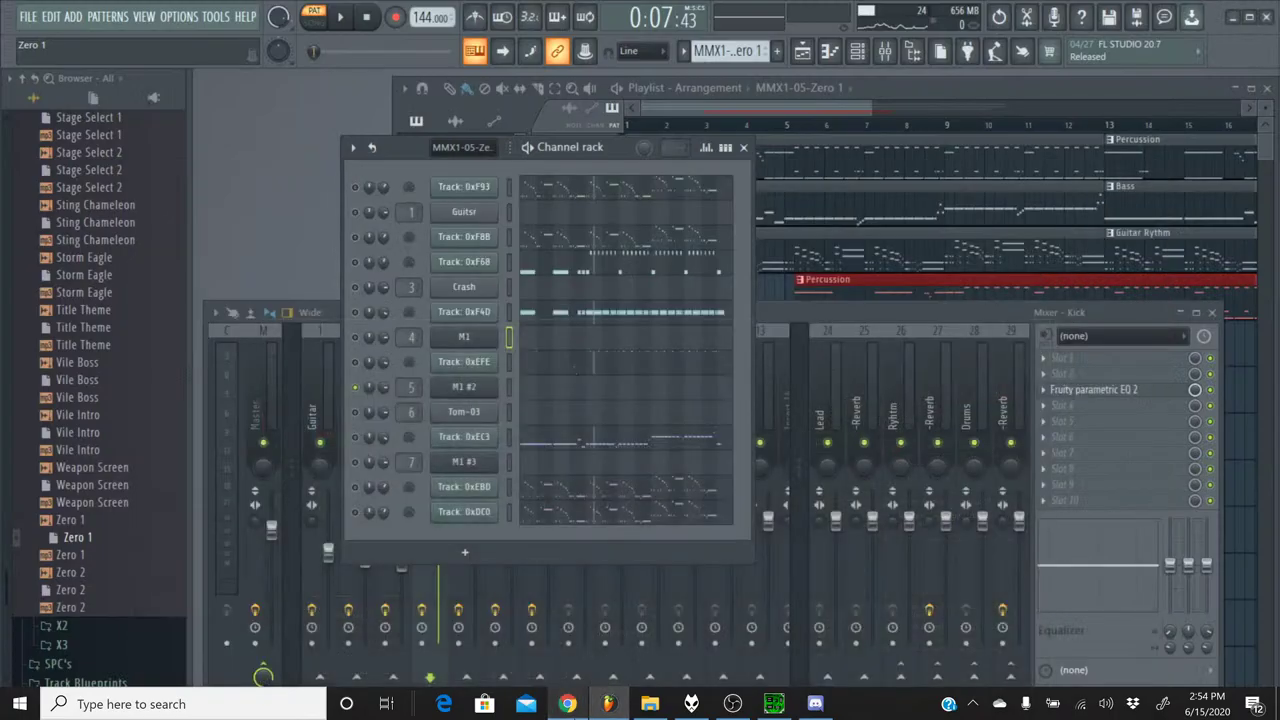
left_click(684, 51)
left_click(689, 88)
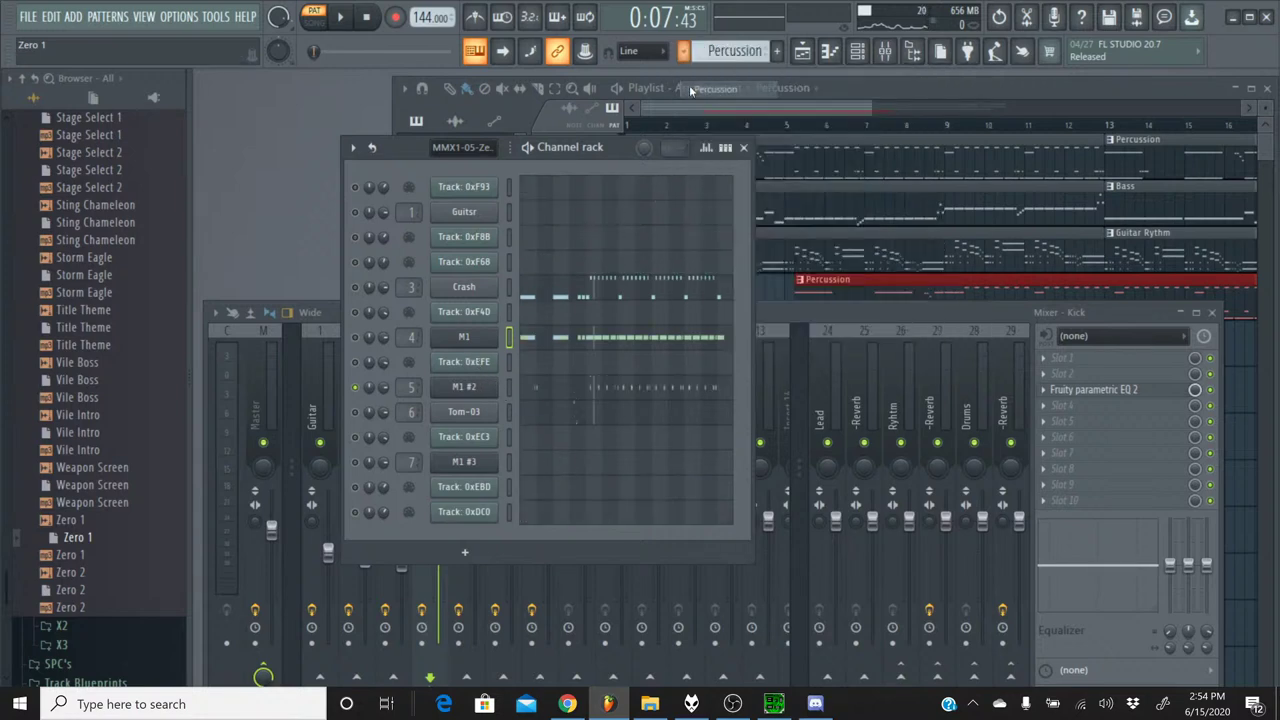
left_click(484, 338)
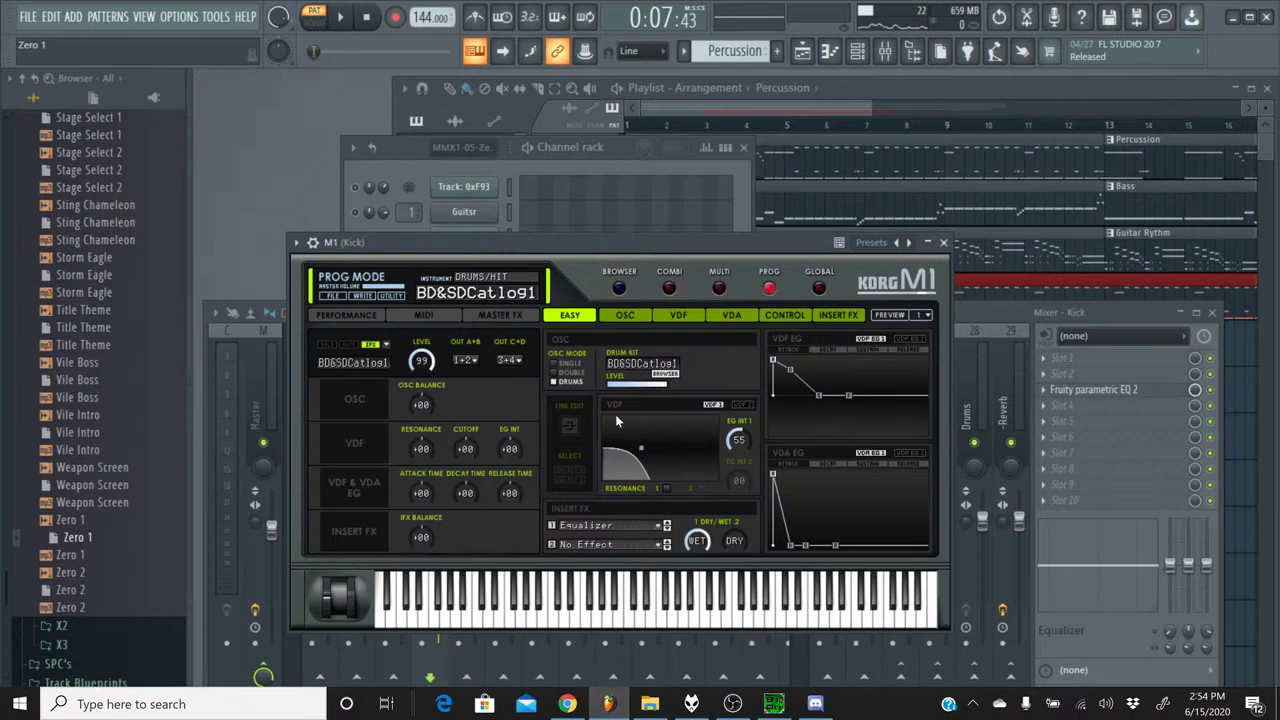
left_click(944, 238)
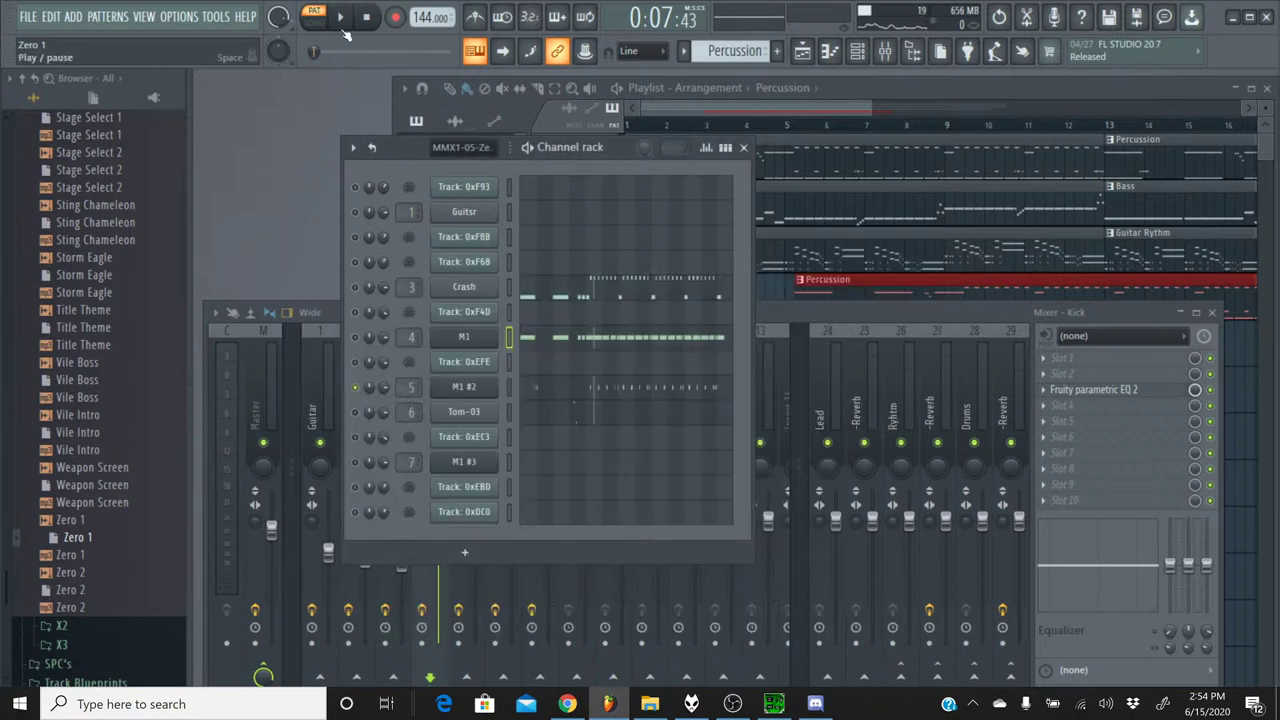
- Play the Percussion pattern with M1 #2 soloed, lower the Snare mixer track's volume to 77% (-5.4 dB), and stop playback
left_click(341, 28)
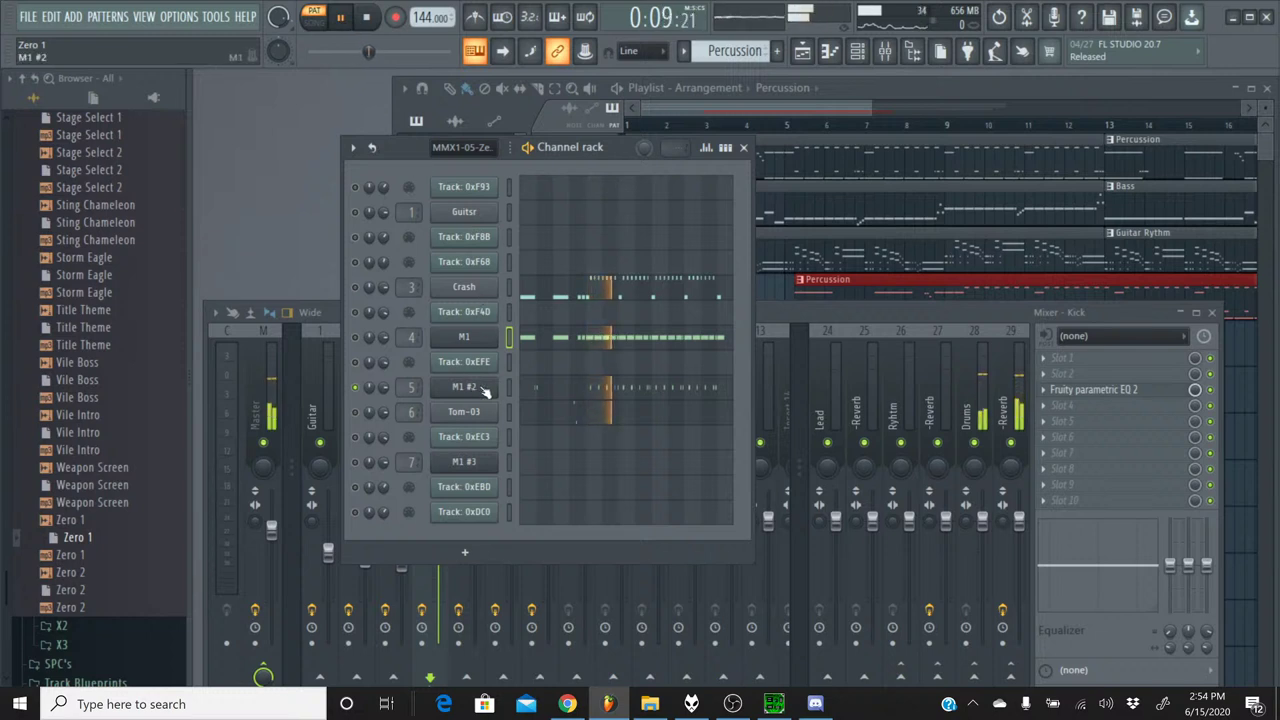
key("F9")
left_click(467, 331)
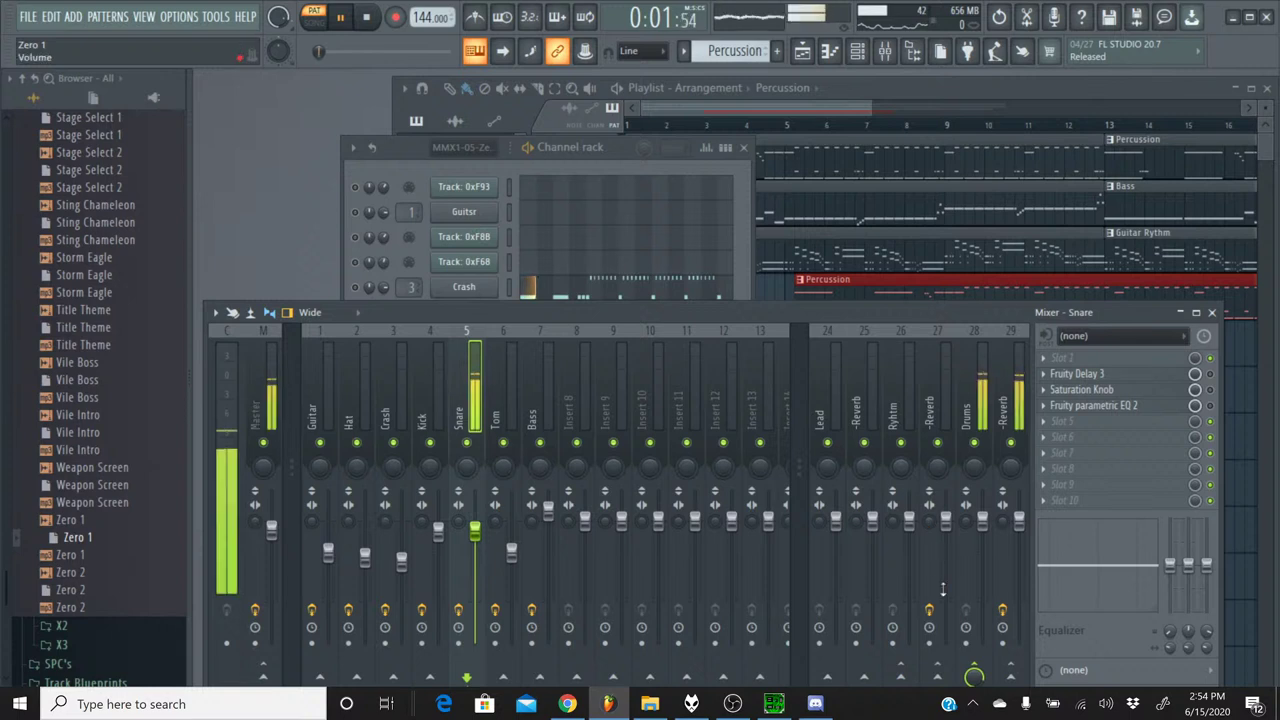
right_click(974, 672)
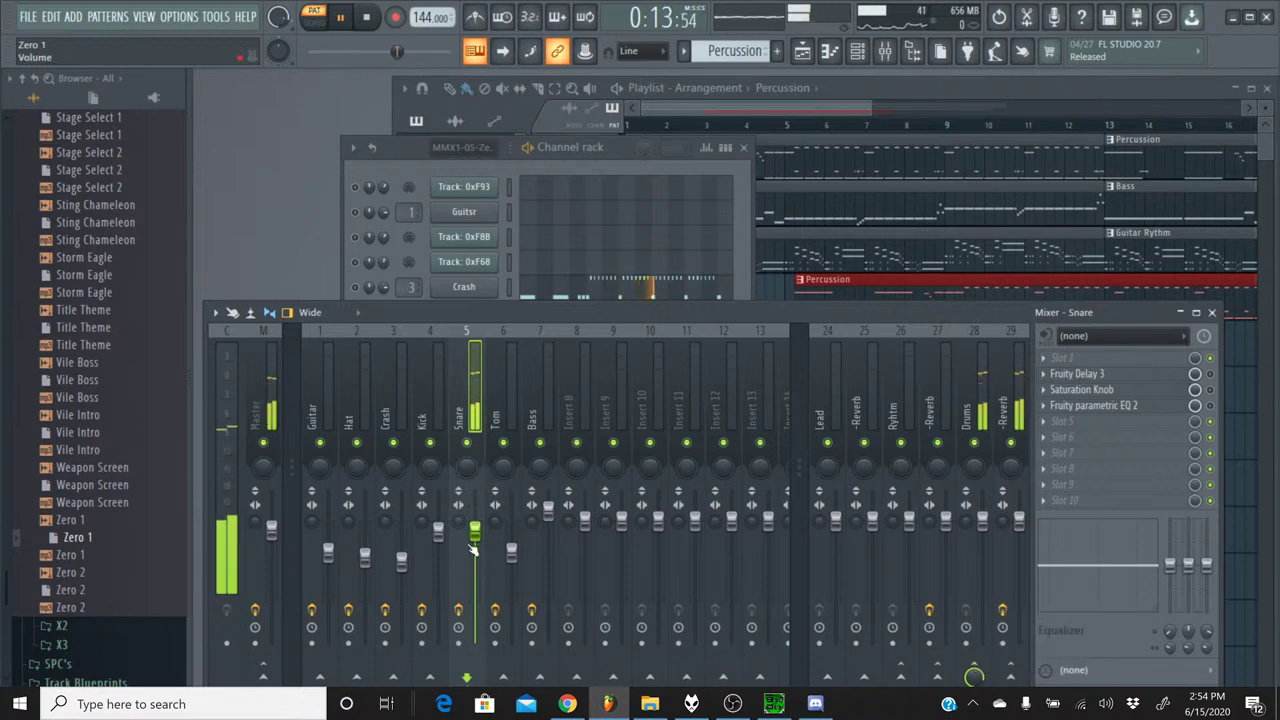
left_click_drag(509, 322, 508, 195)
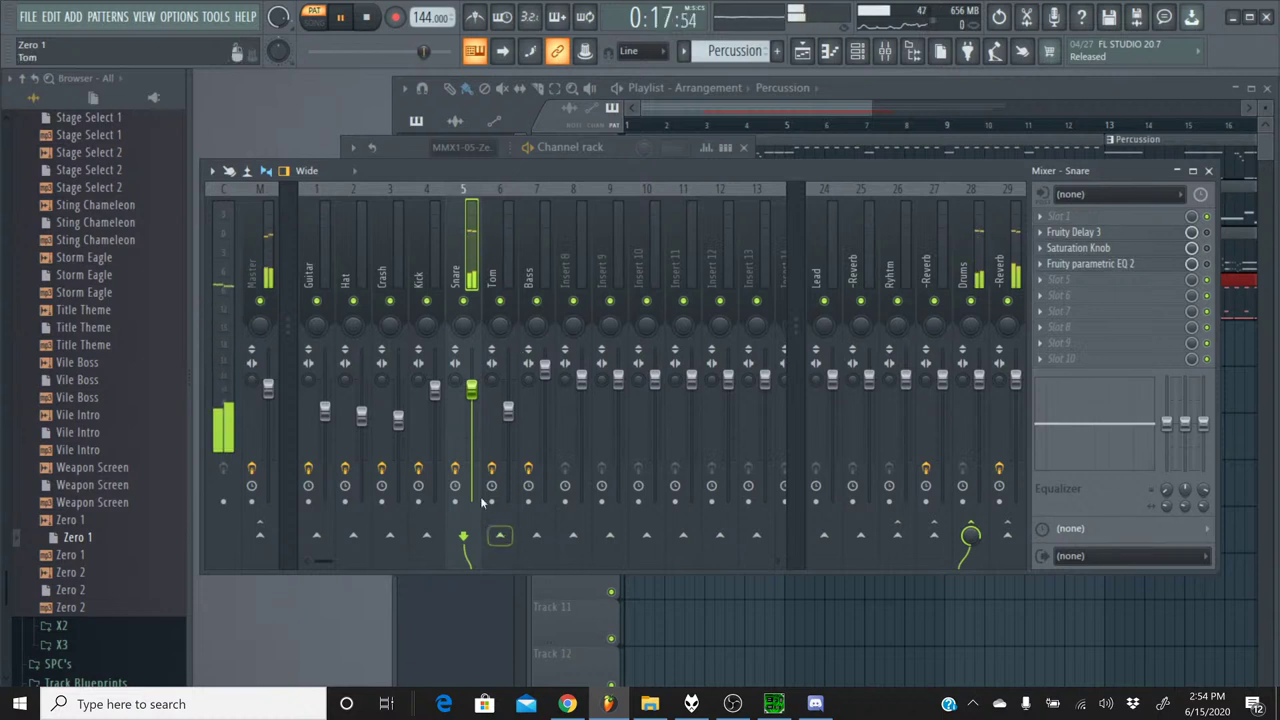
left_click_drag(471, 388, 471, 406)
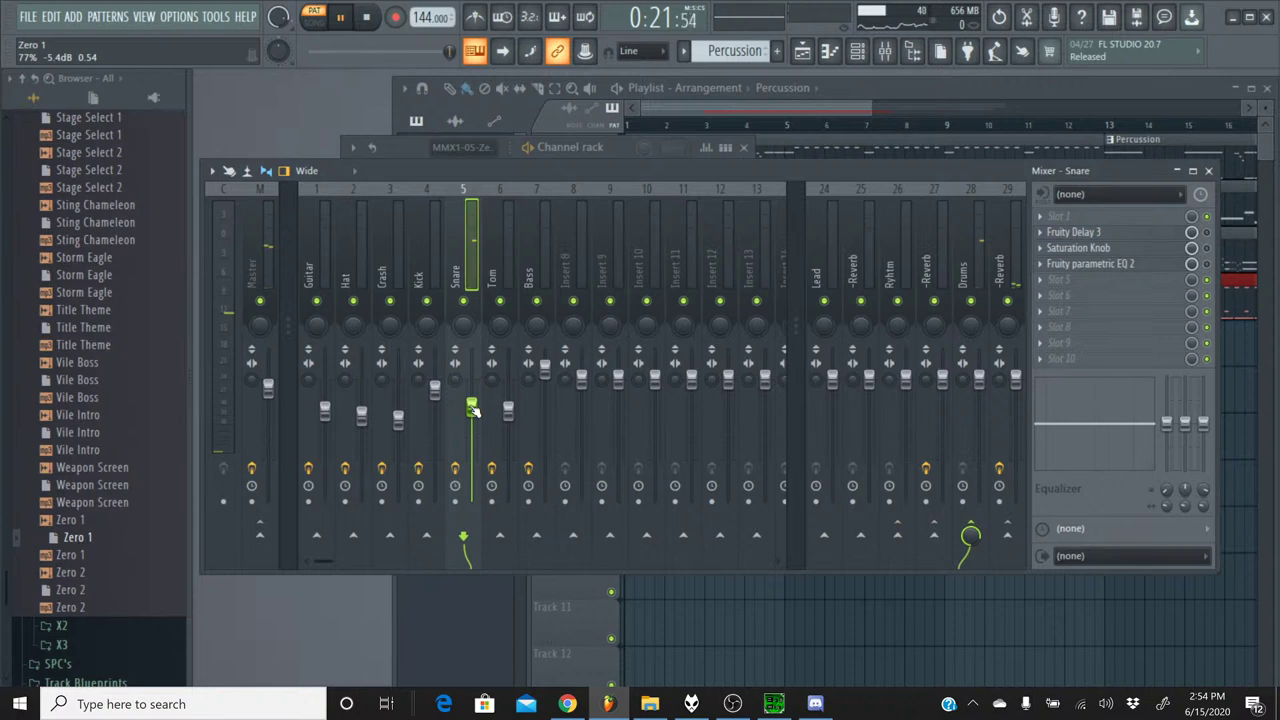
left_click_drag(511, 186, 513, 229)
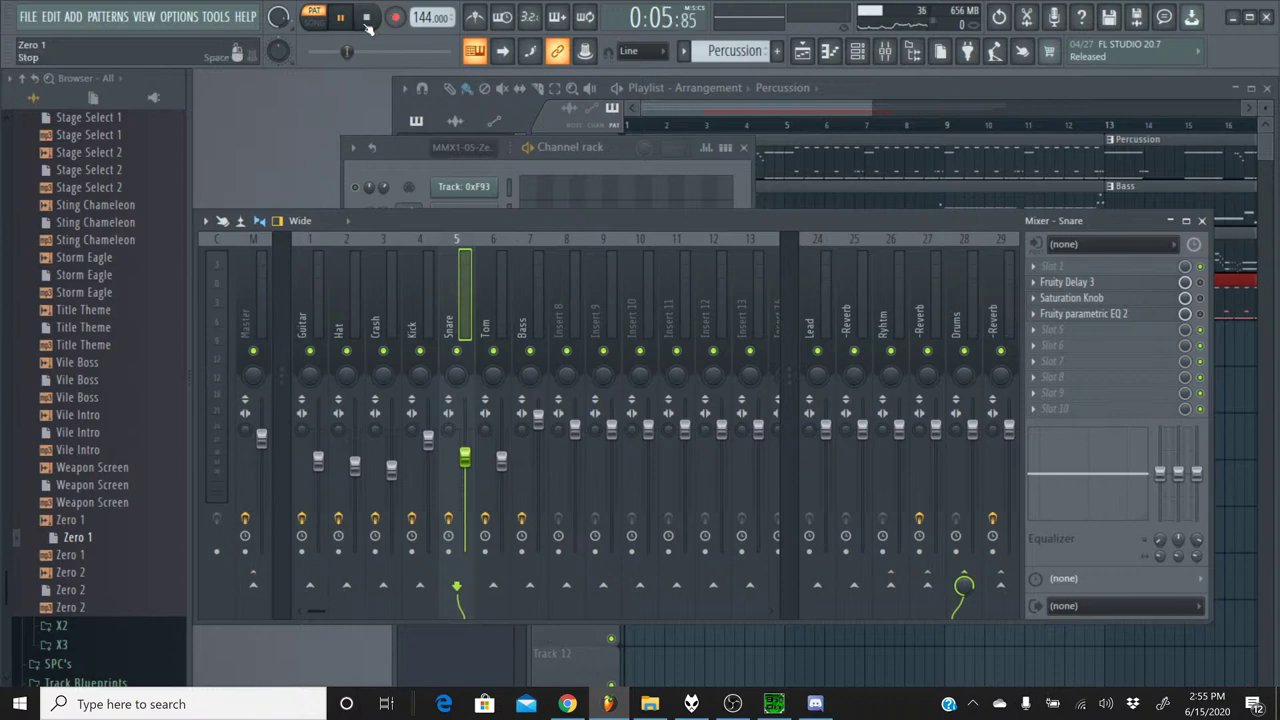
- Open the M1 #2 channel's piano roll and audition its D#3 and F#3 keys
left_click(426, 161)
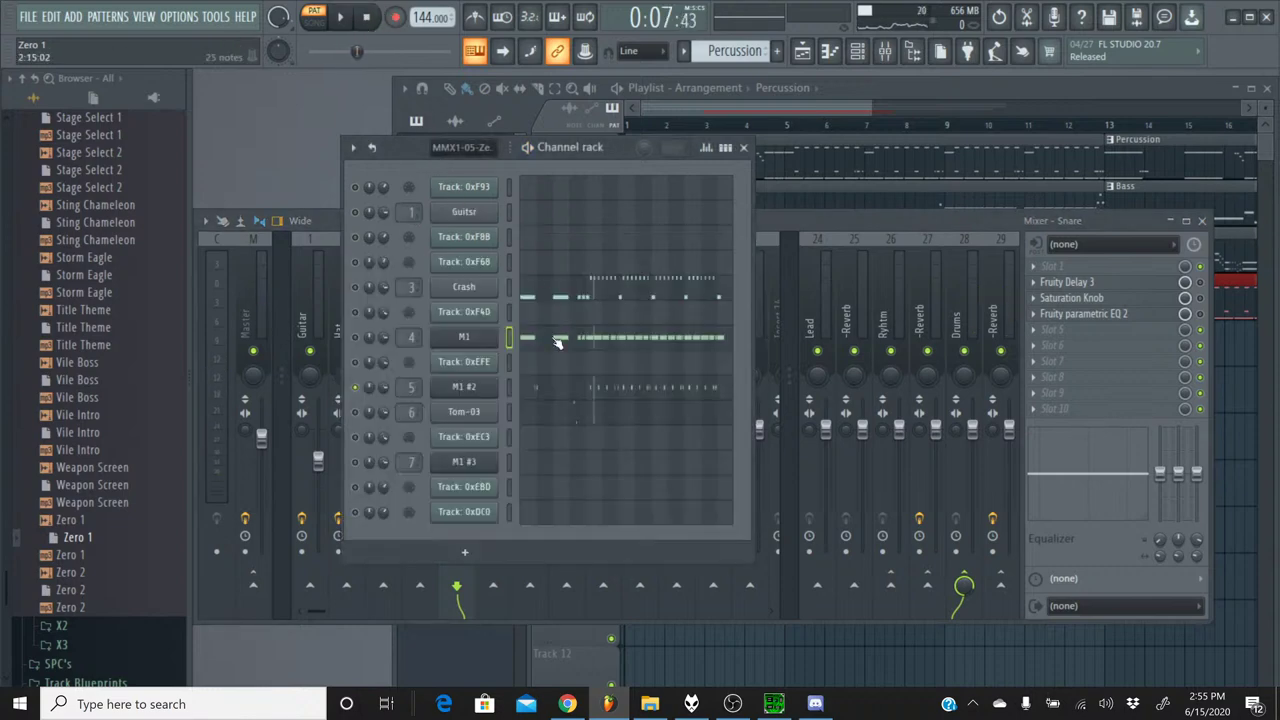
left_click(560, 385)
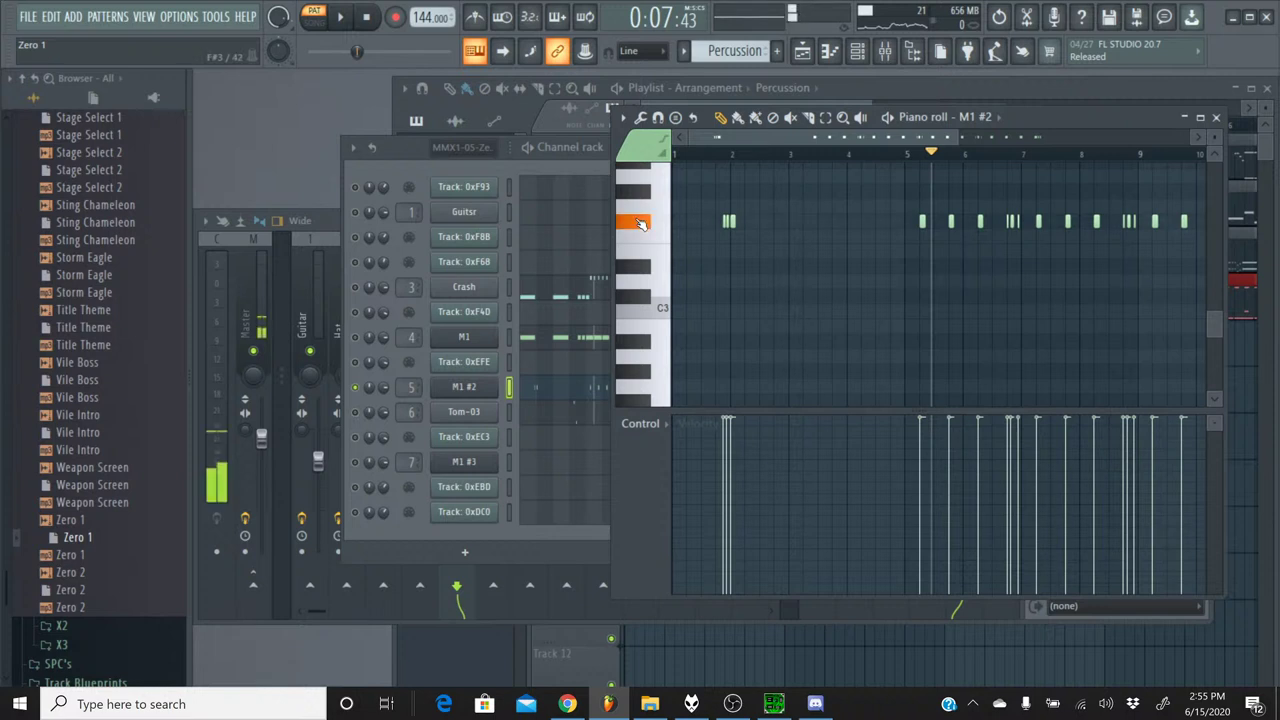
left_click(640, 266)
left_click(640, 268)
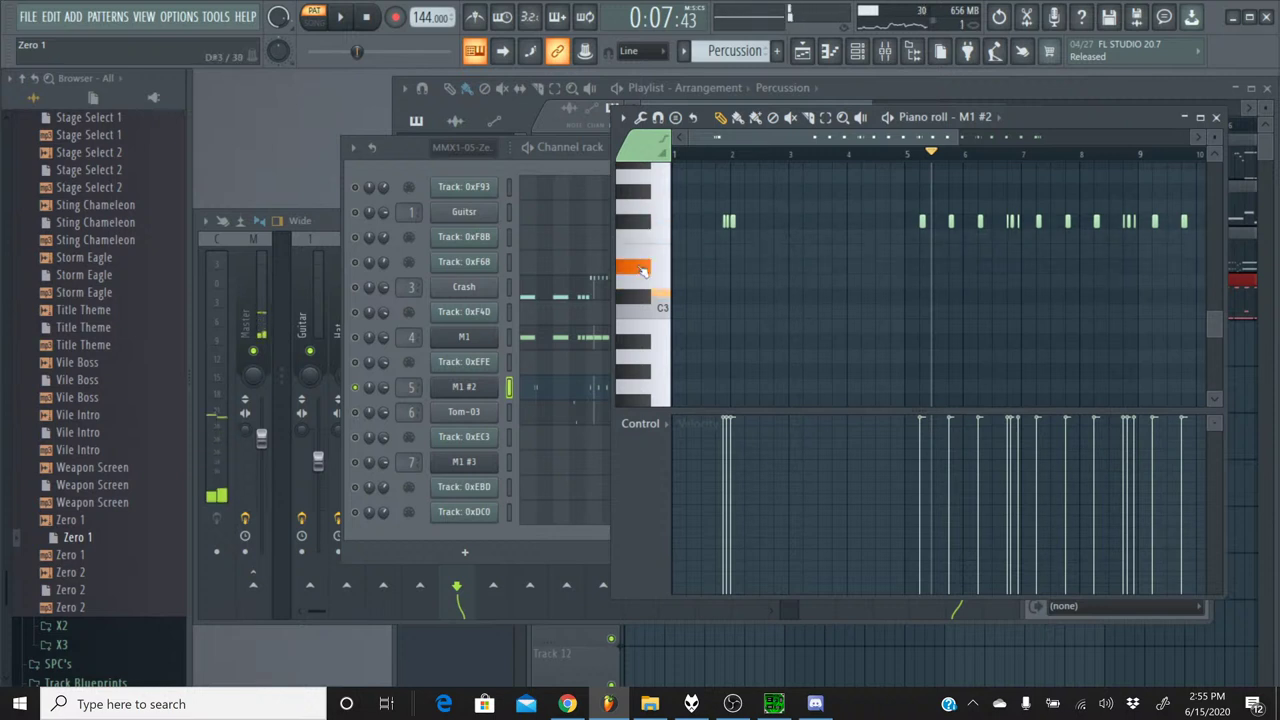
left_click(644, 222)
left_click(641, 226)
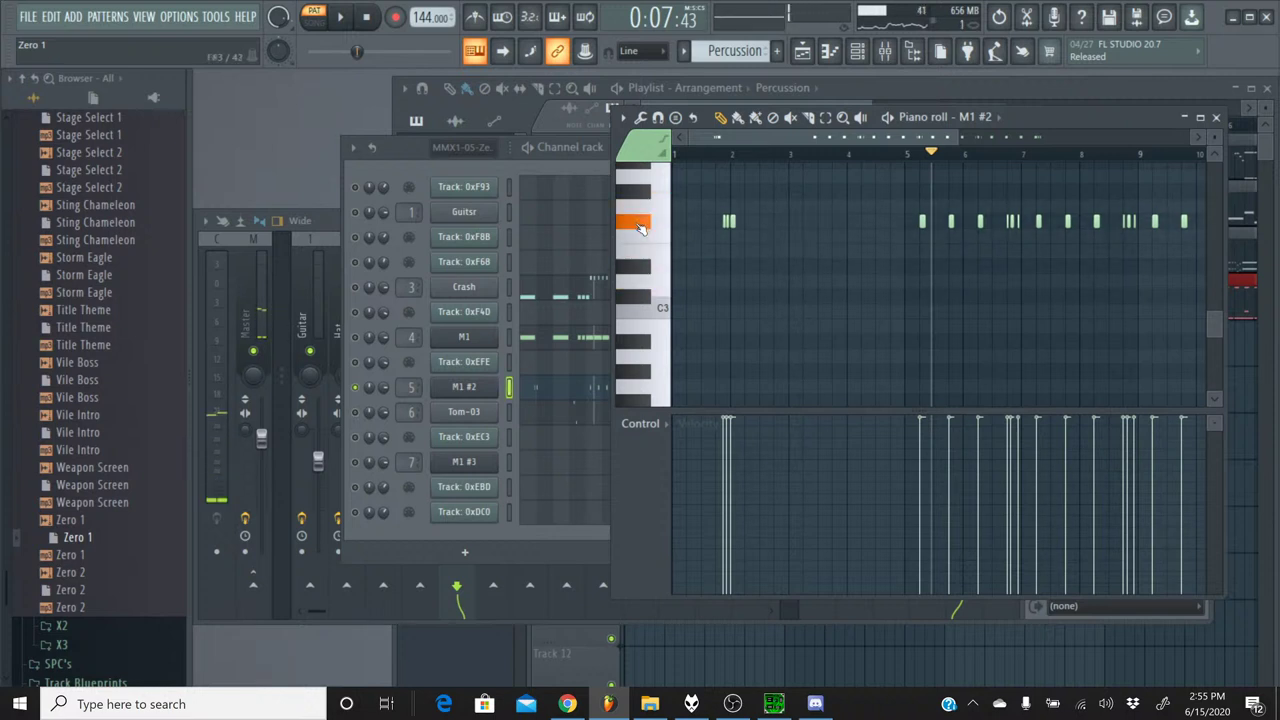
- Audition higher M1 #2 keys for alternative snare sounds, including C#4, A#3 and G#4
left_click(636, 200)
scroll(633, 209, "up", 3)
left_click(633, 209)
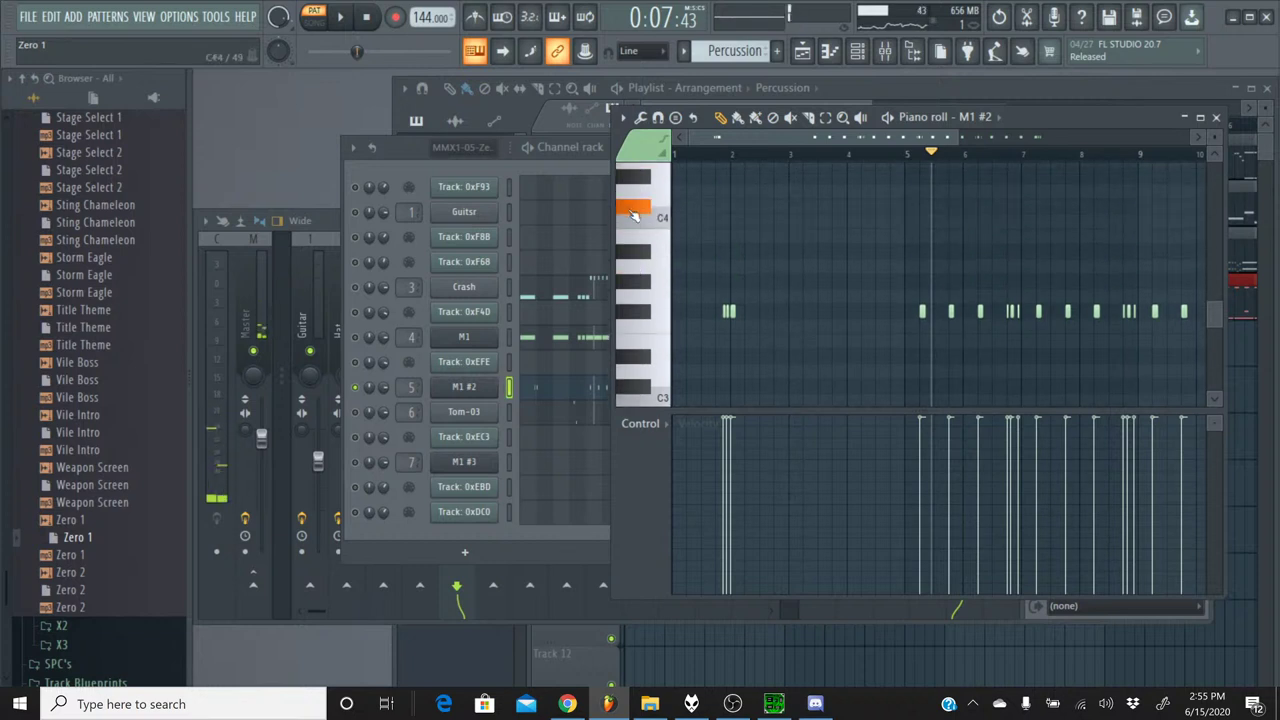
left_click(633, 248)
left_click(633, 255)
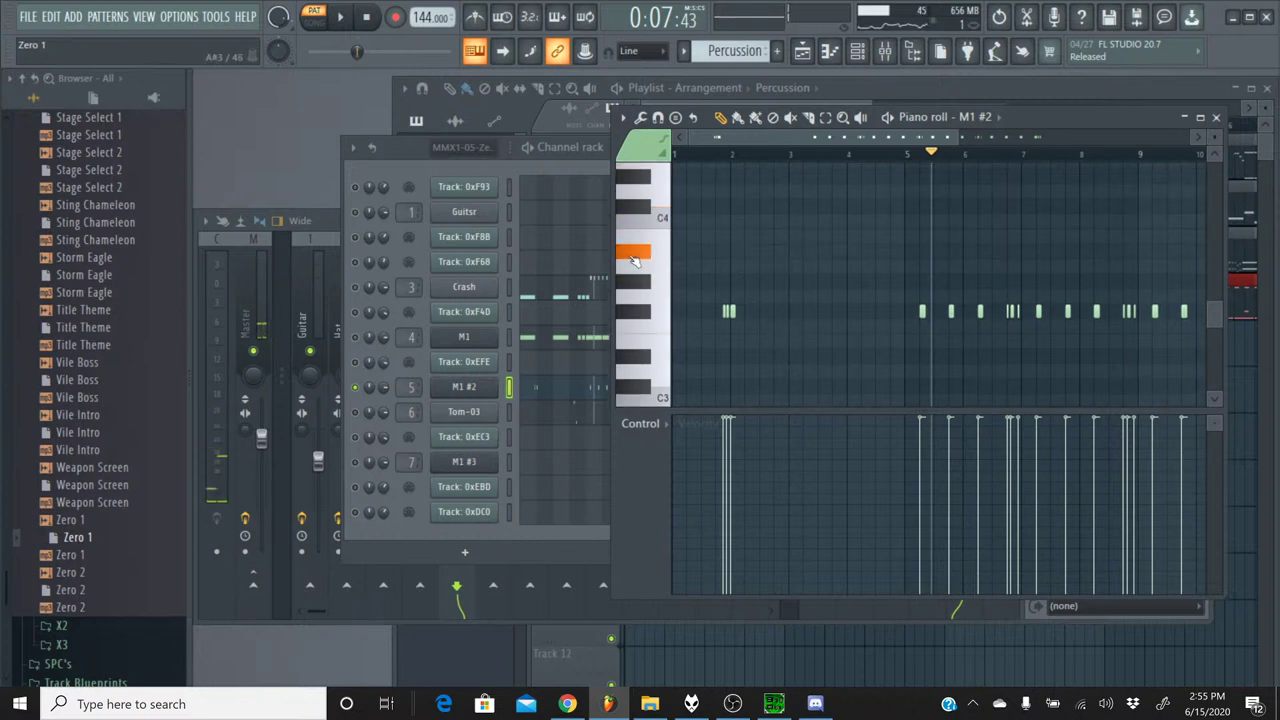
scroll(633, 258, "up", 3)
left_click(633, 252)
left_click(635, 193)
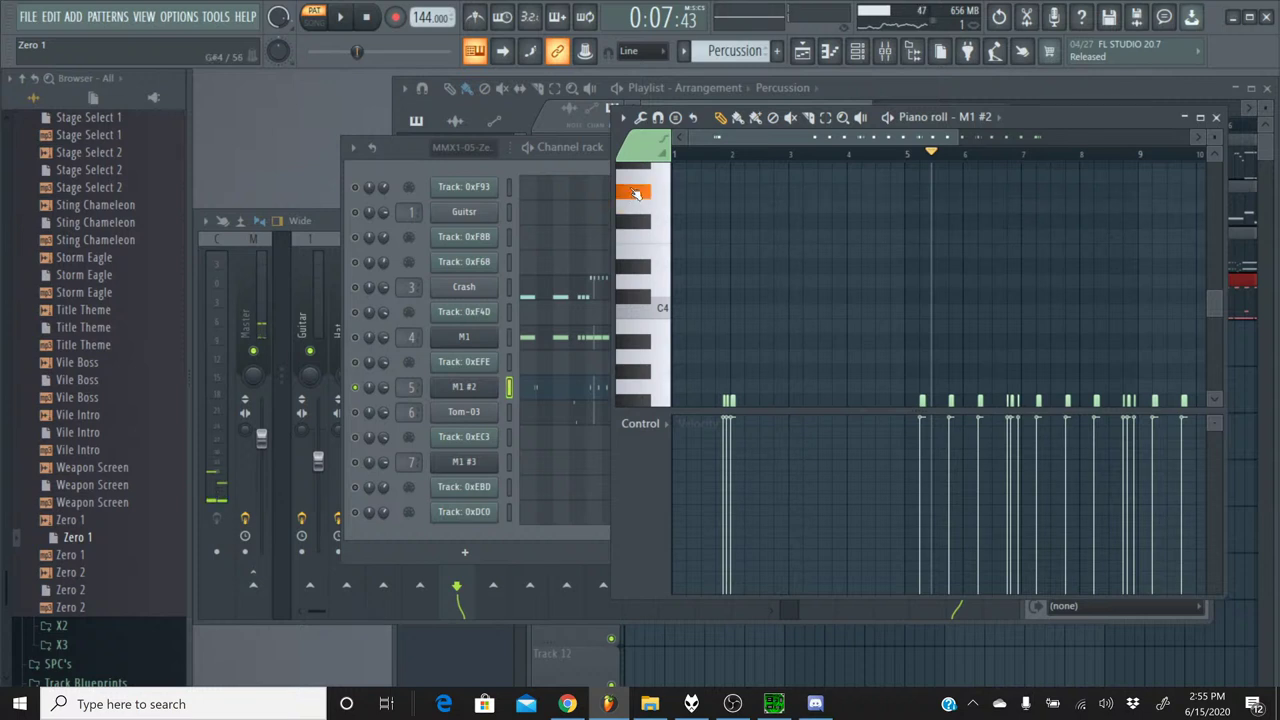
scroll(635, 193, "up", 3)
left_click(640, 246)
left_click(642, 285)
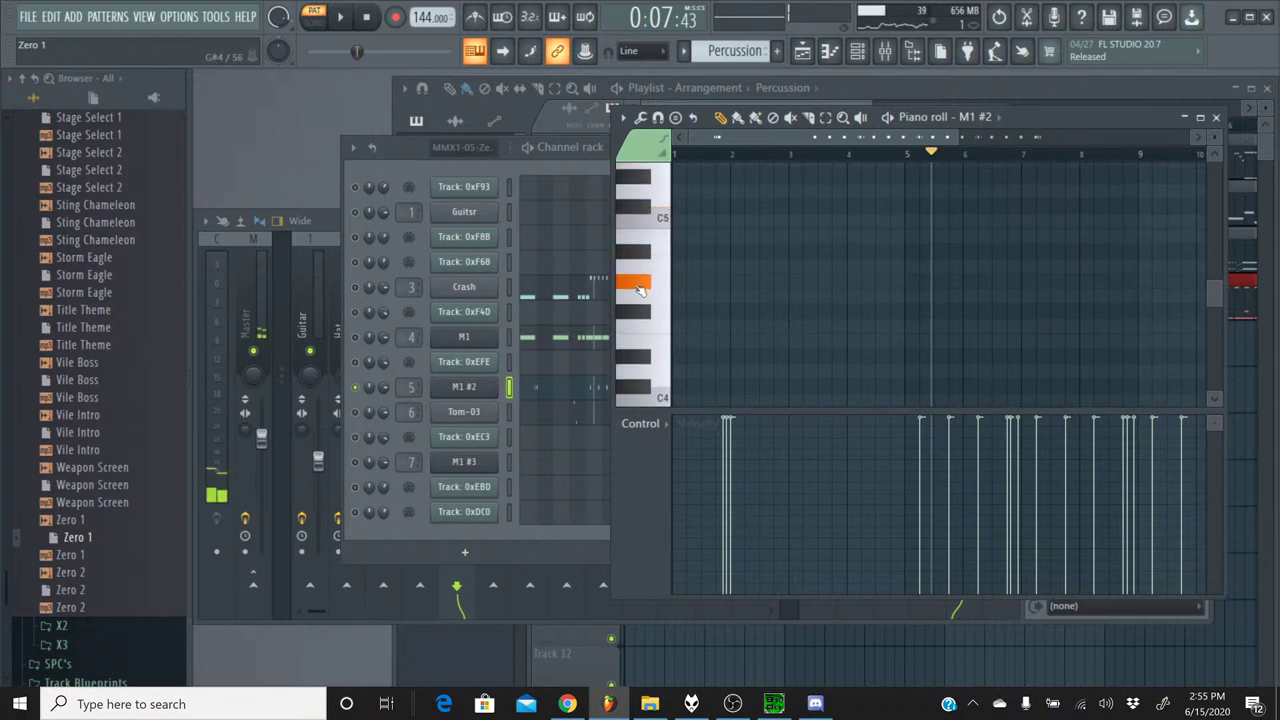
- Audition the F#3 snare key again several times, and close the M1 #2 piano roll
scroll(655, 295, "down", 3)
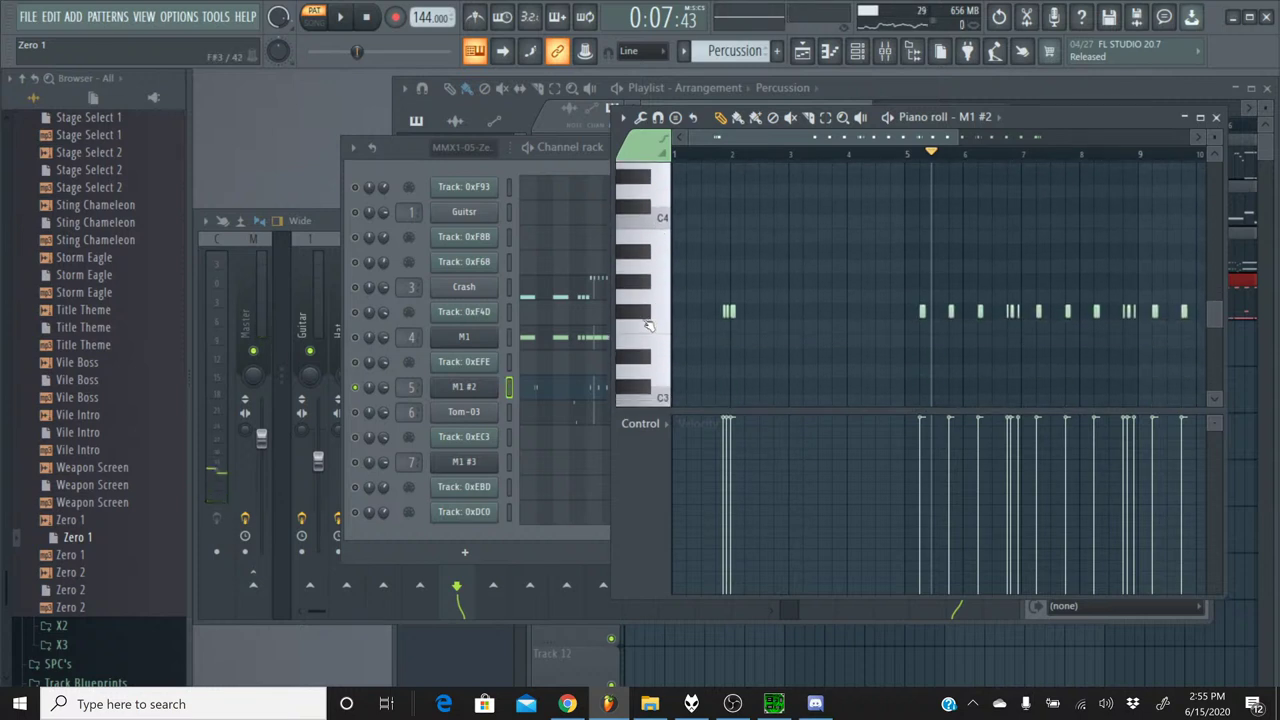
left_click(646, 318)
left_click(646, 318)
left_click(646, 318)
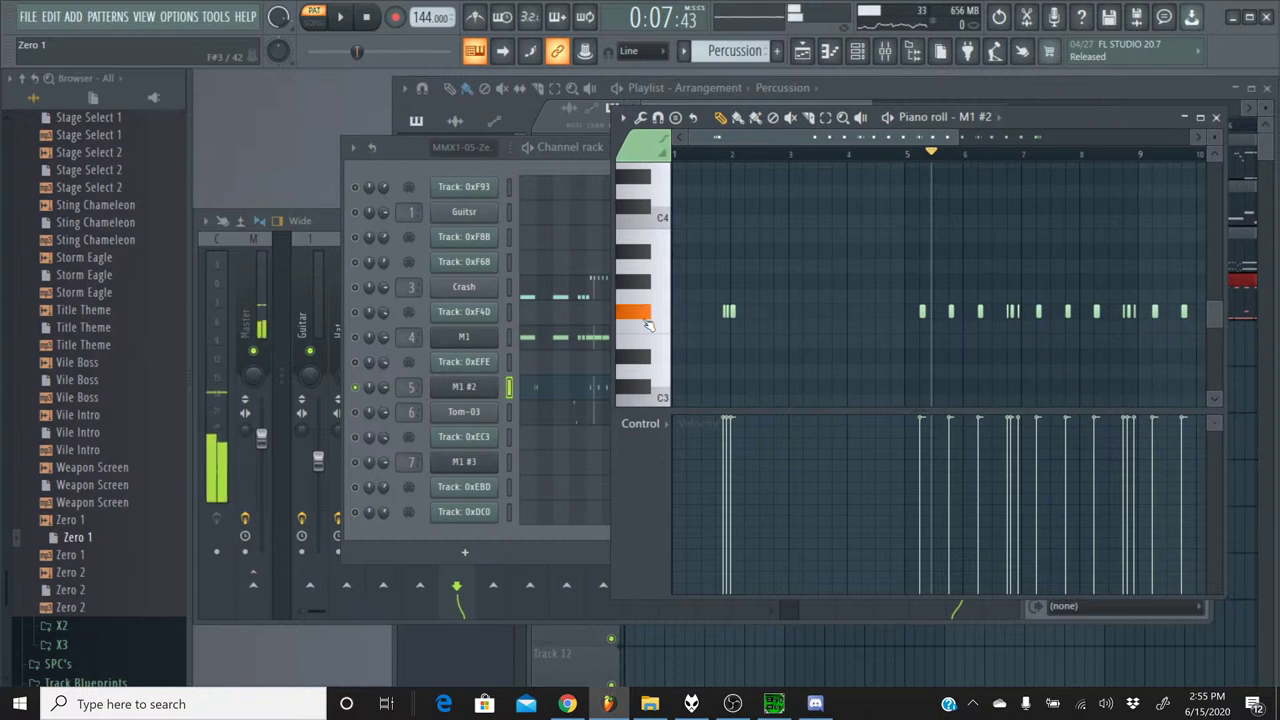
left_click(1216, 118)
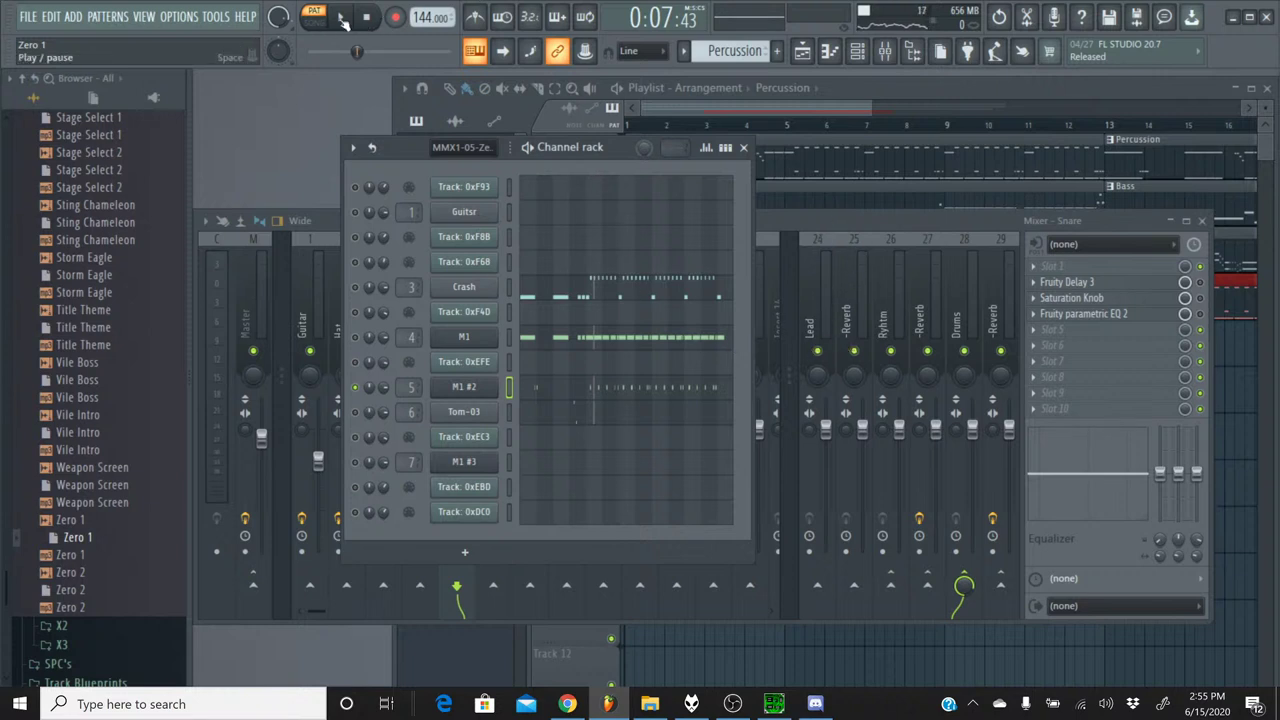
- Switch to SPCTool, replay the original Zero 1 snare channel for comparison, stop it, and return to FL Studio
left_click(773, 703)
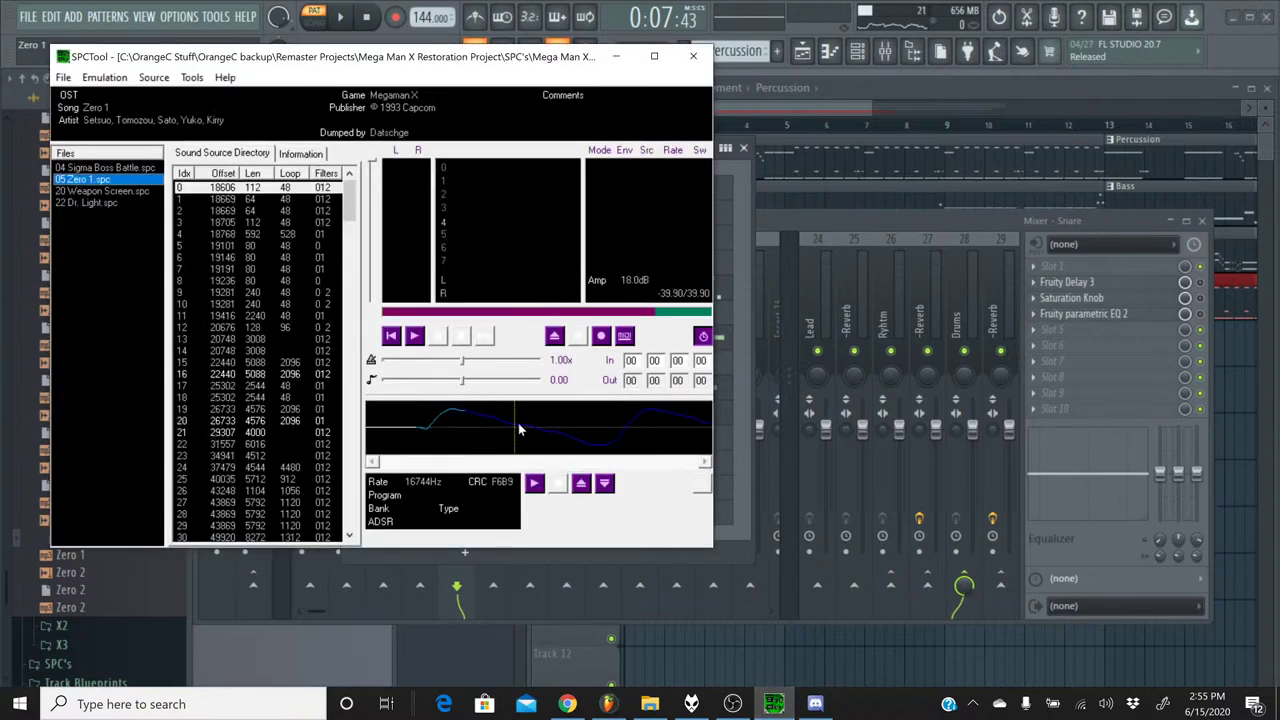
left_click(416, 336)
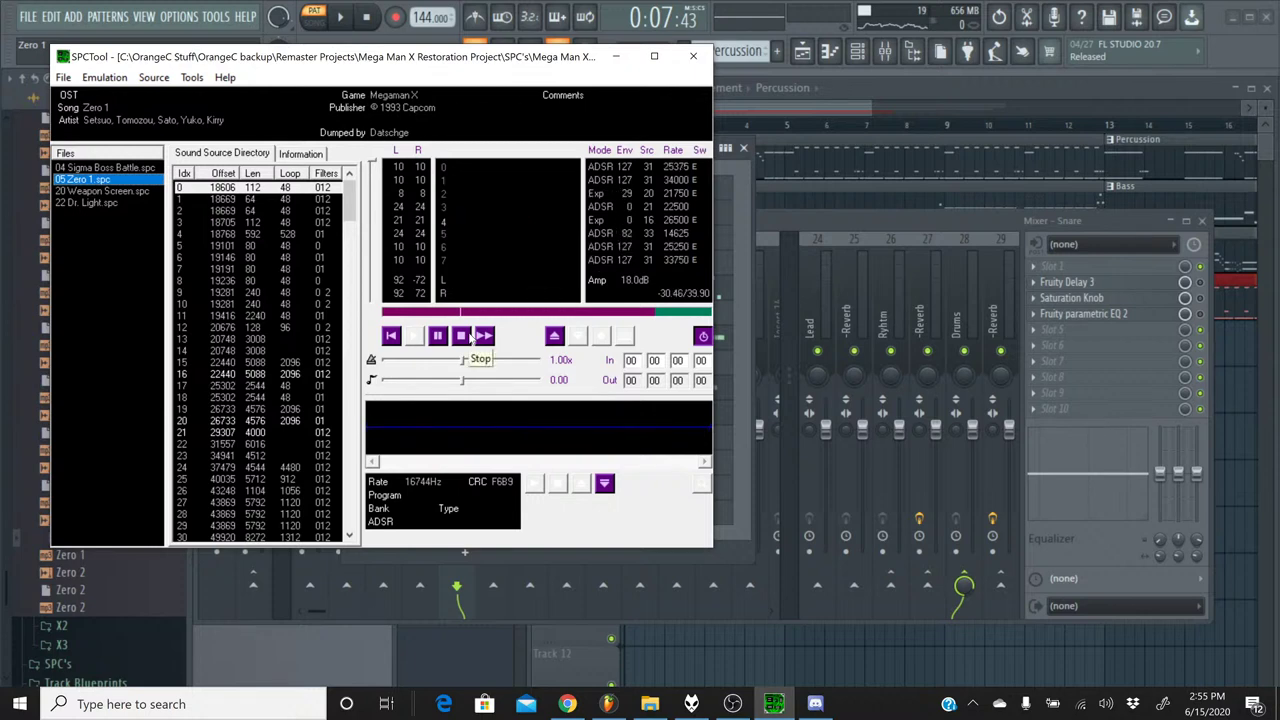
left_click(468, 337)
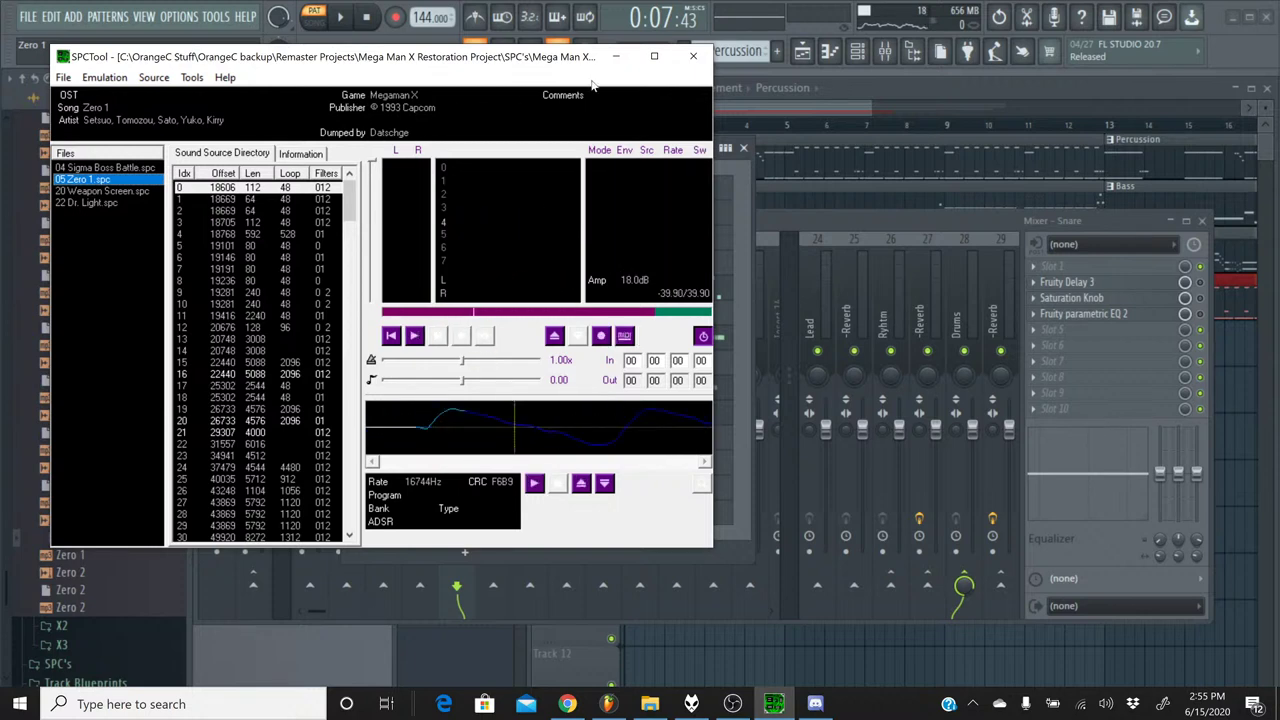
left_click(615, 56)
- Play the Percussion pattern, remove the Snare mixer track's send to Drums, and route it to Master only
left_click(341, 17)
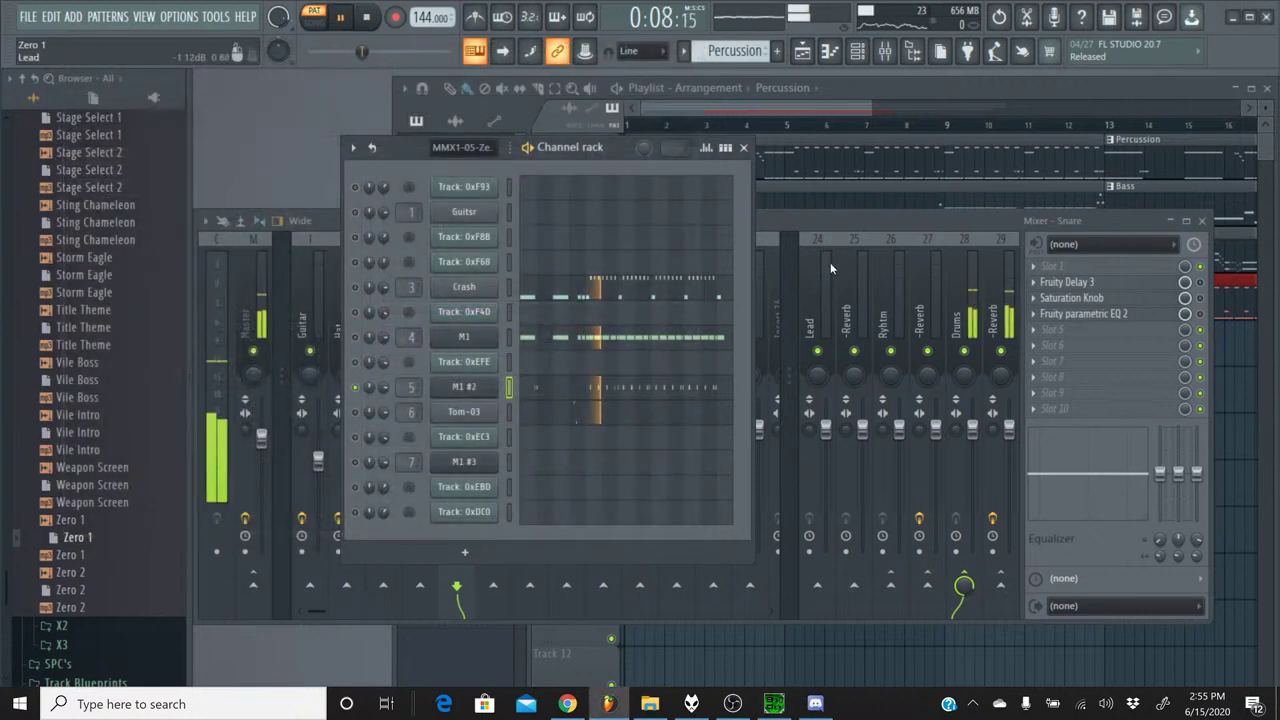
left_click(833, 226)
right_click(970, 582)
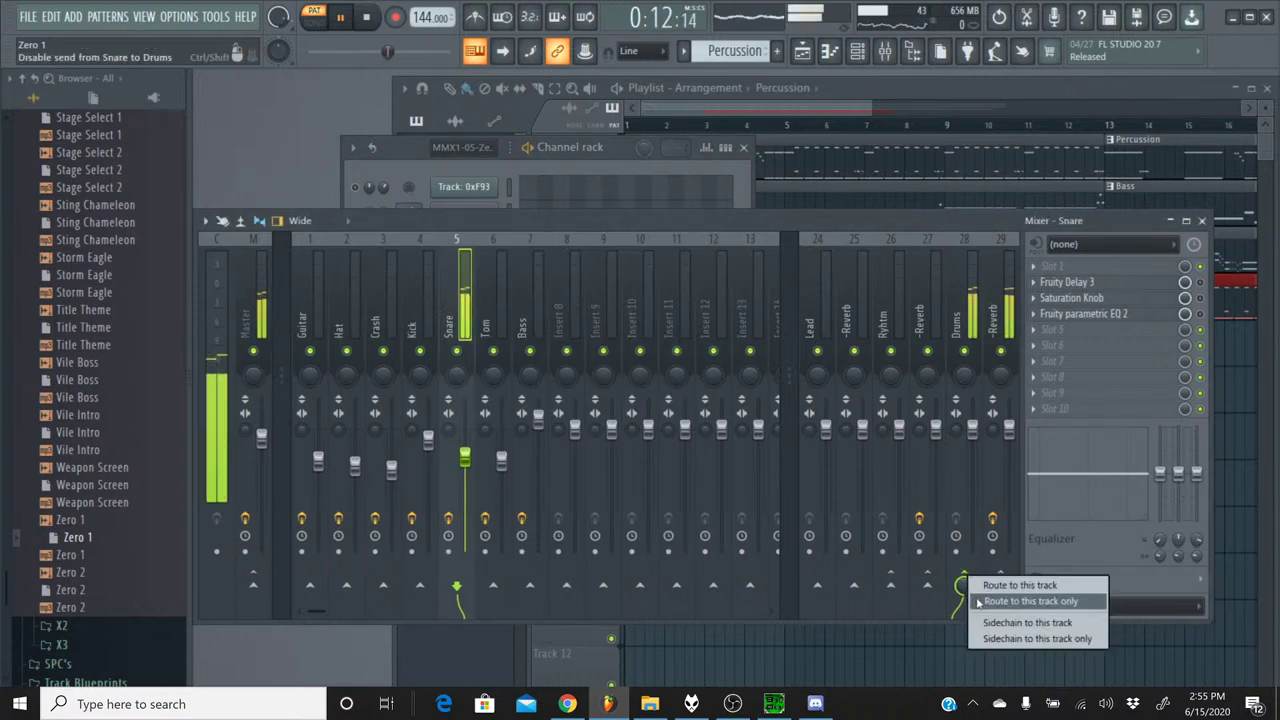
left_click(1030, 601)
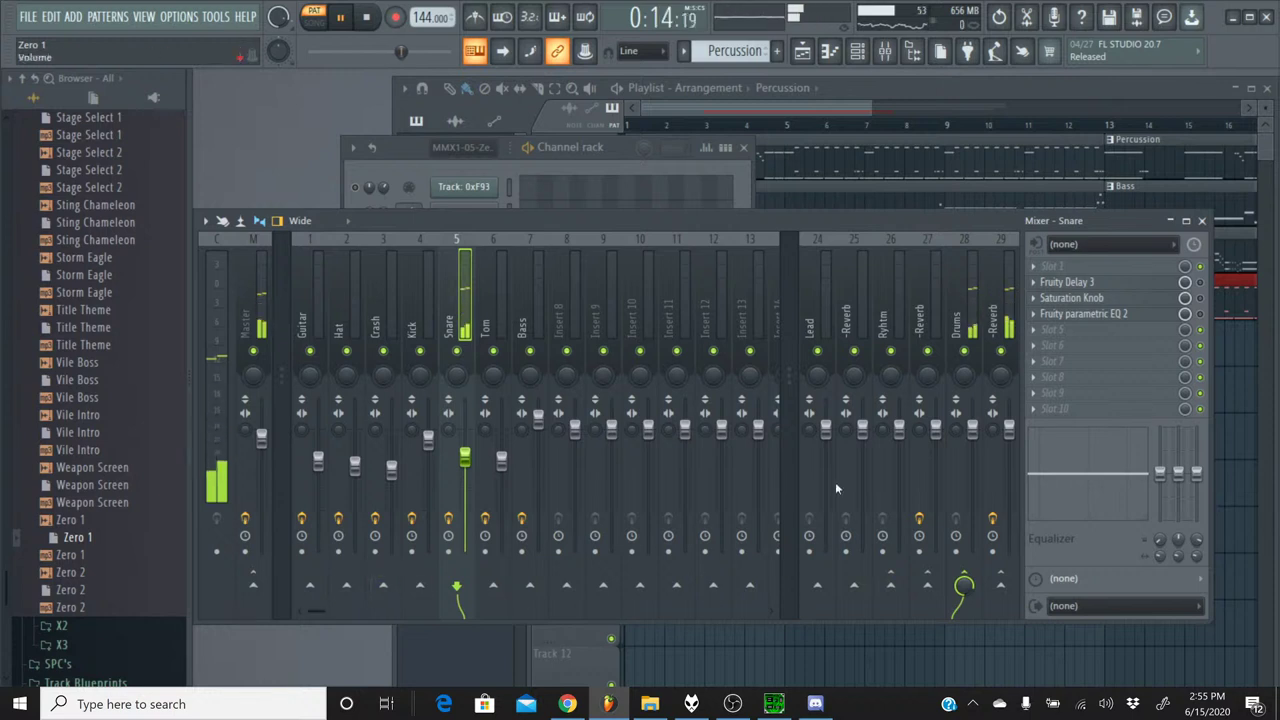
left_click(965, 583)
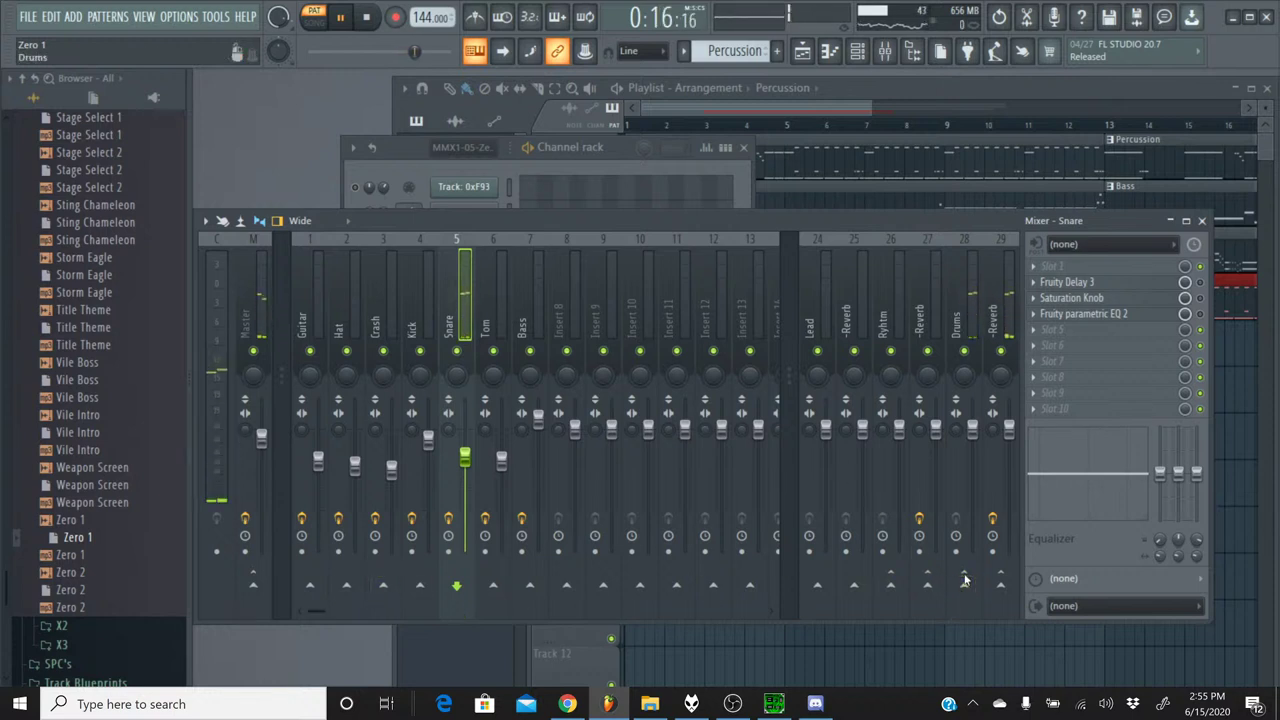
right_click(253, 585)
left_click(277, 616)
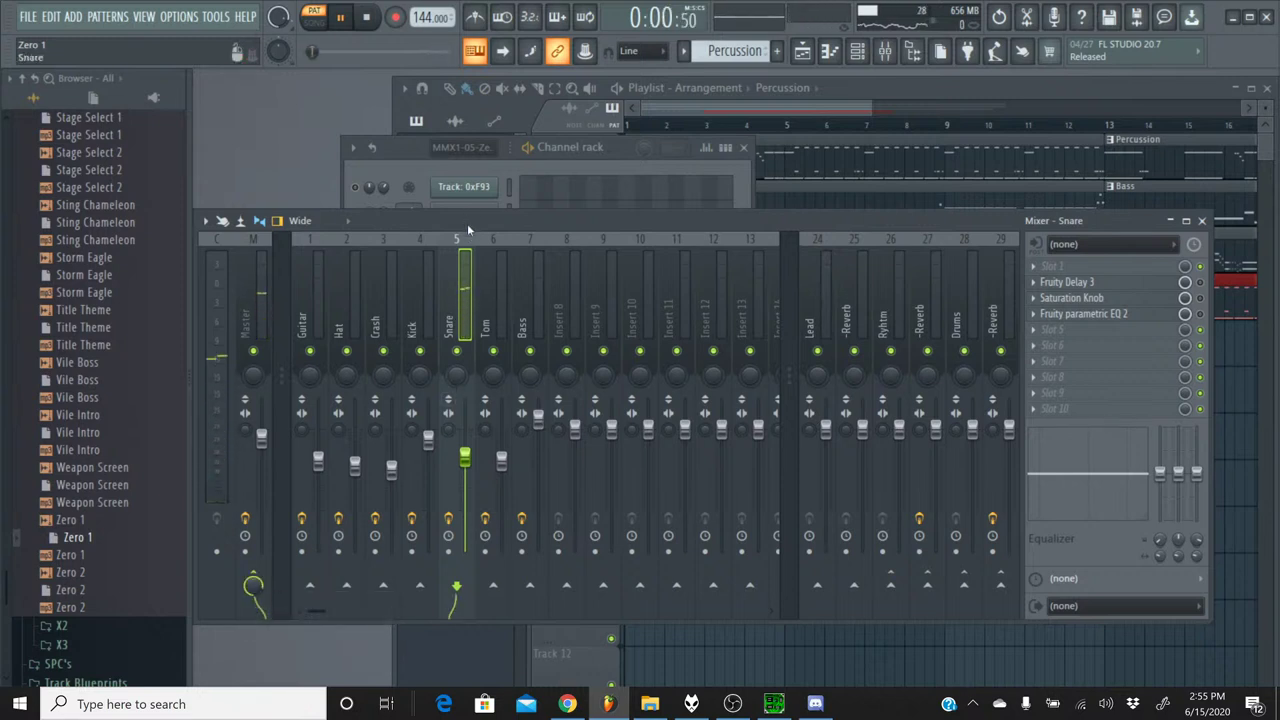
left_click_drag(467, 223, 467, 246)
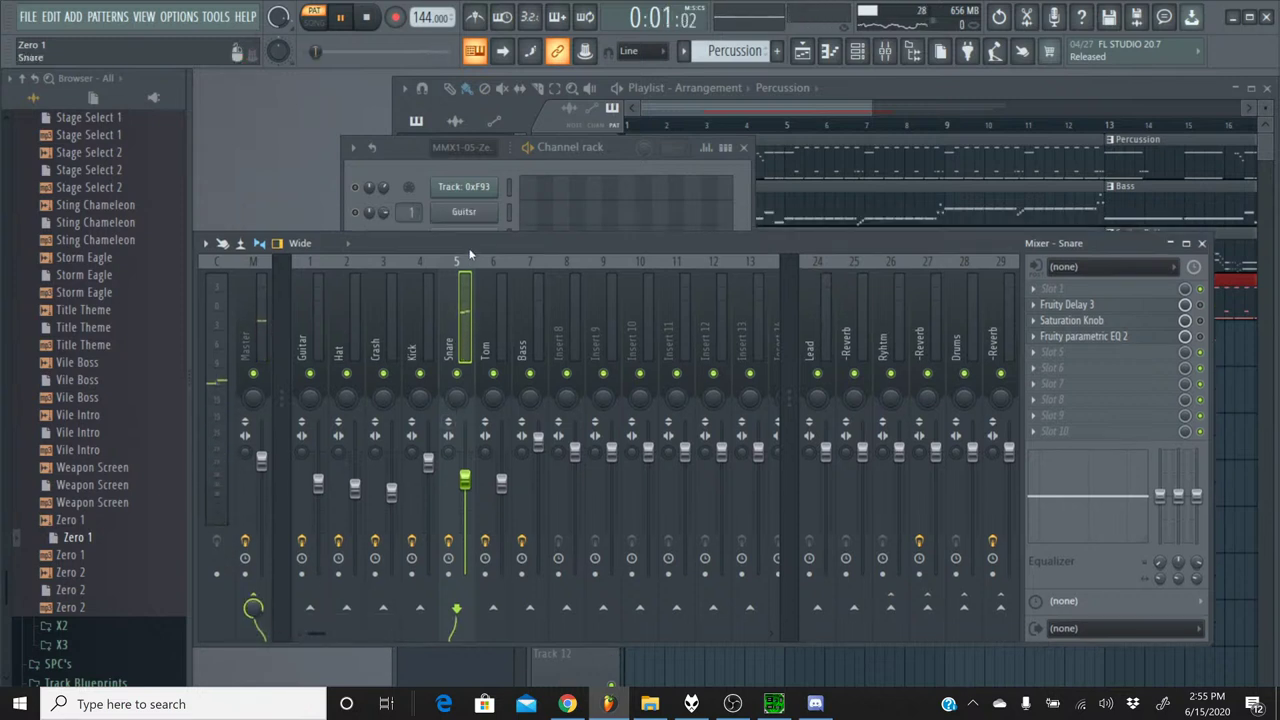
- Listen to the Percussion pattern with the rerouted Snare while checking the channel rack and mixer, and stop playback
left_click(395, 150)
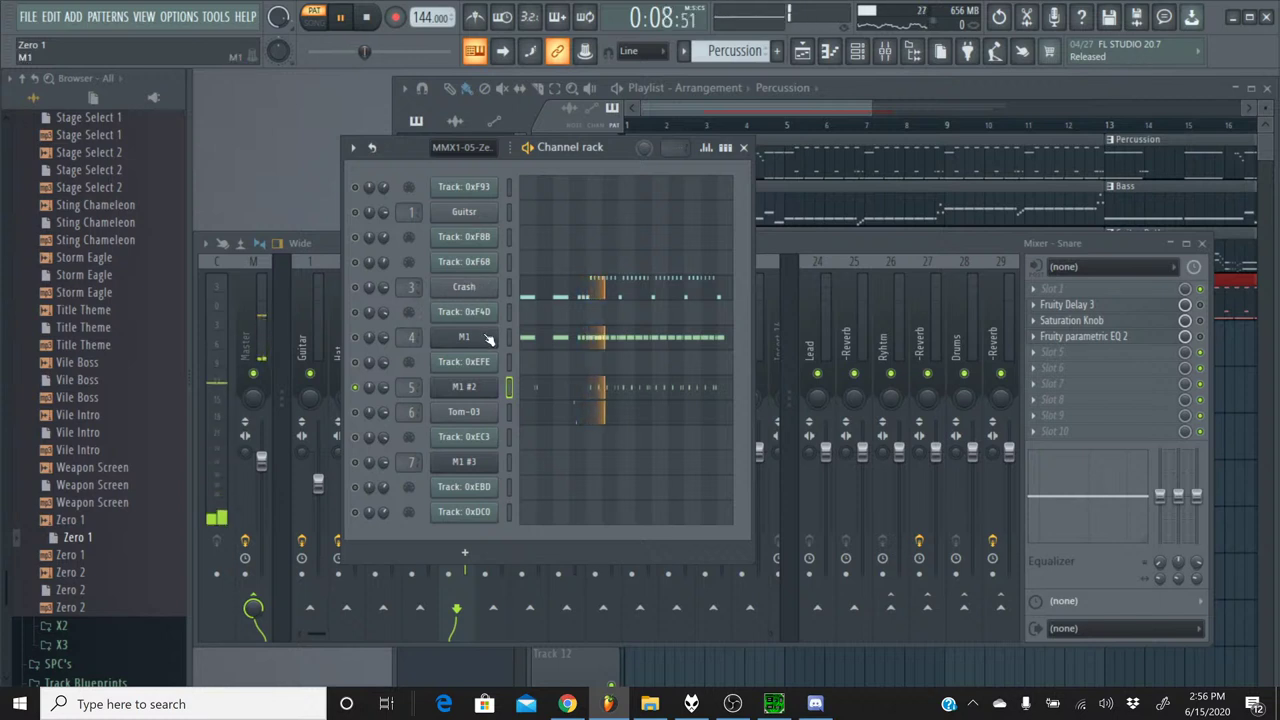
key("F9")
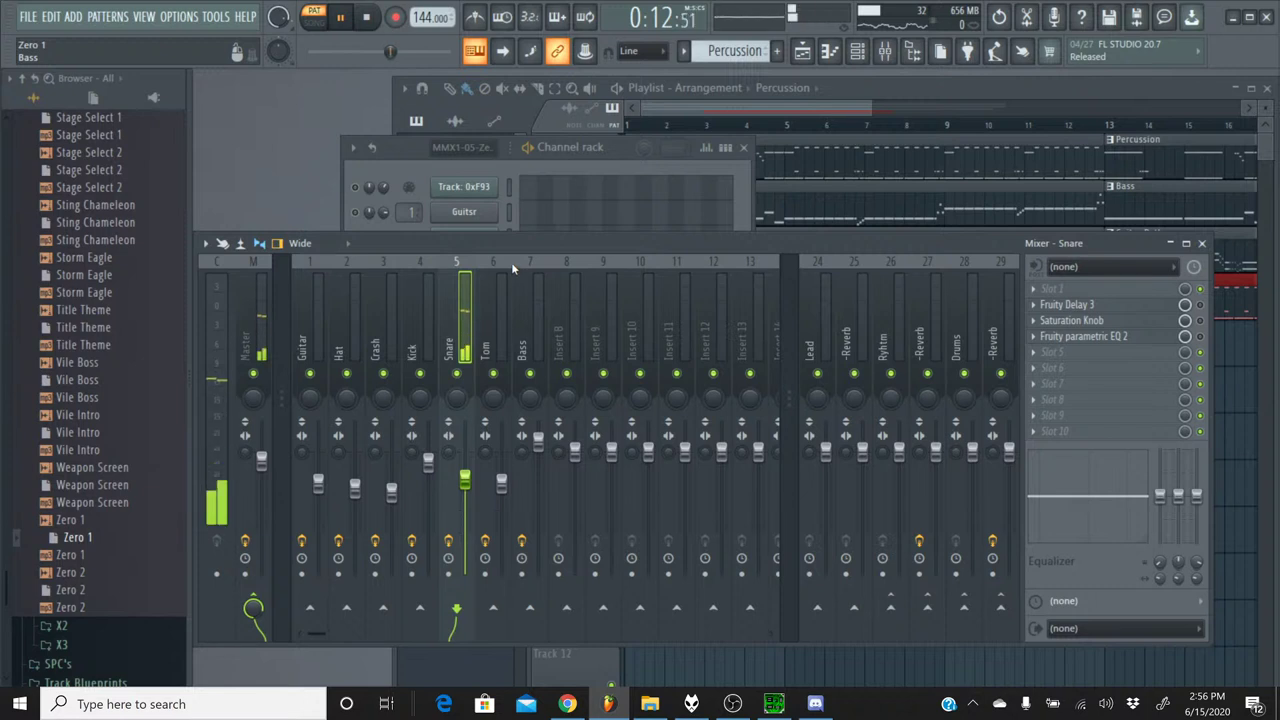
left_click(411, 176)
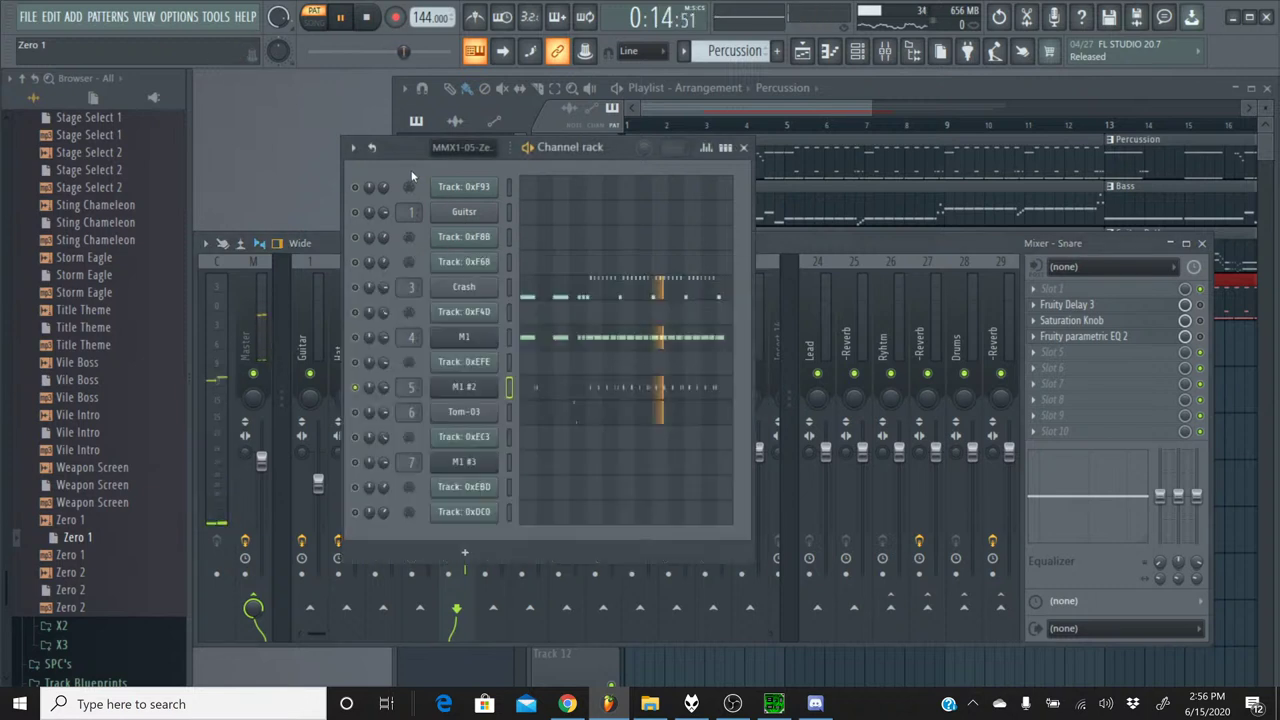
key("space")
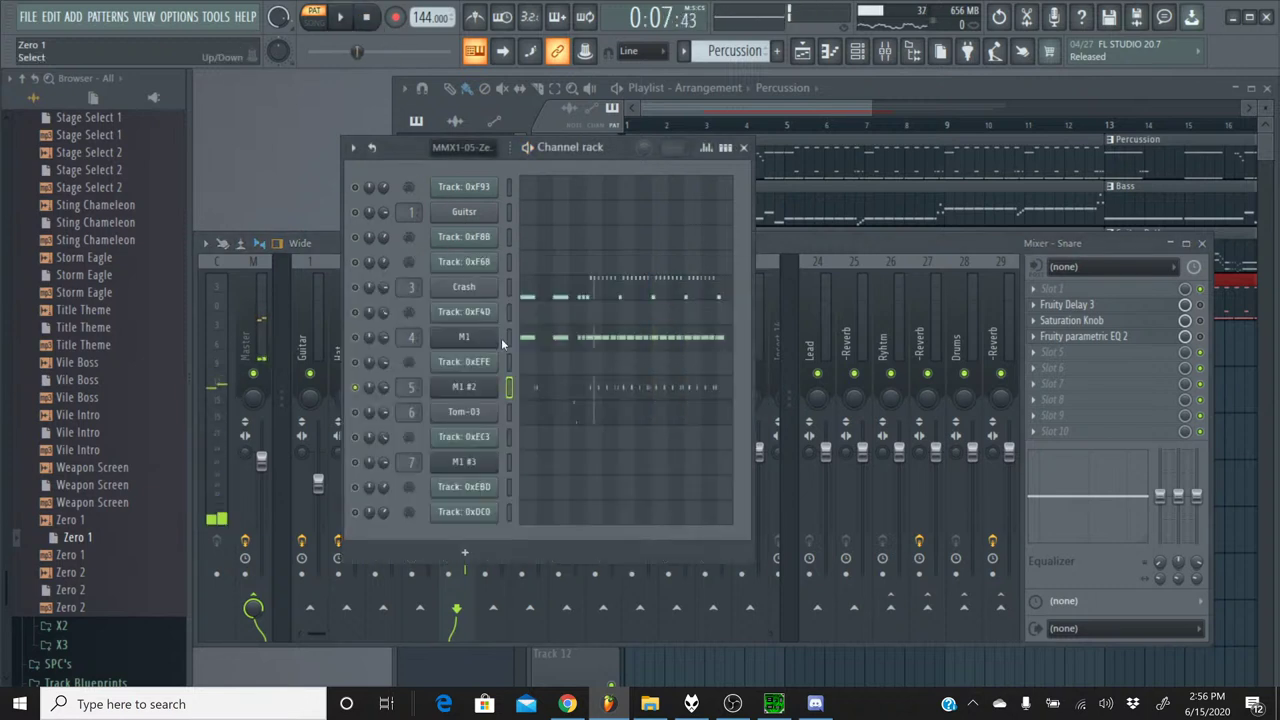
- Load the Drums #1 program from the Drums/Hit category into the M1 #2 snare channel
left_click(486, 389)
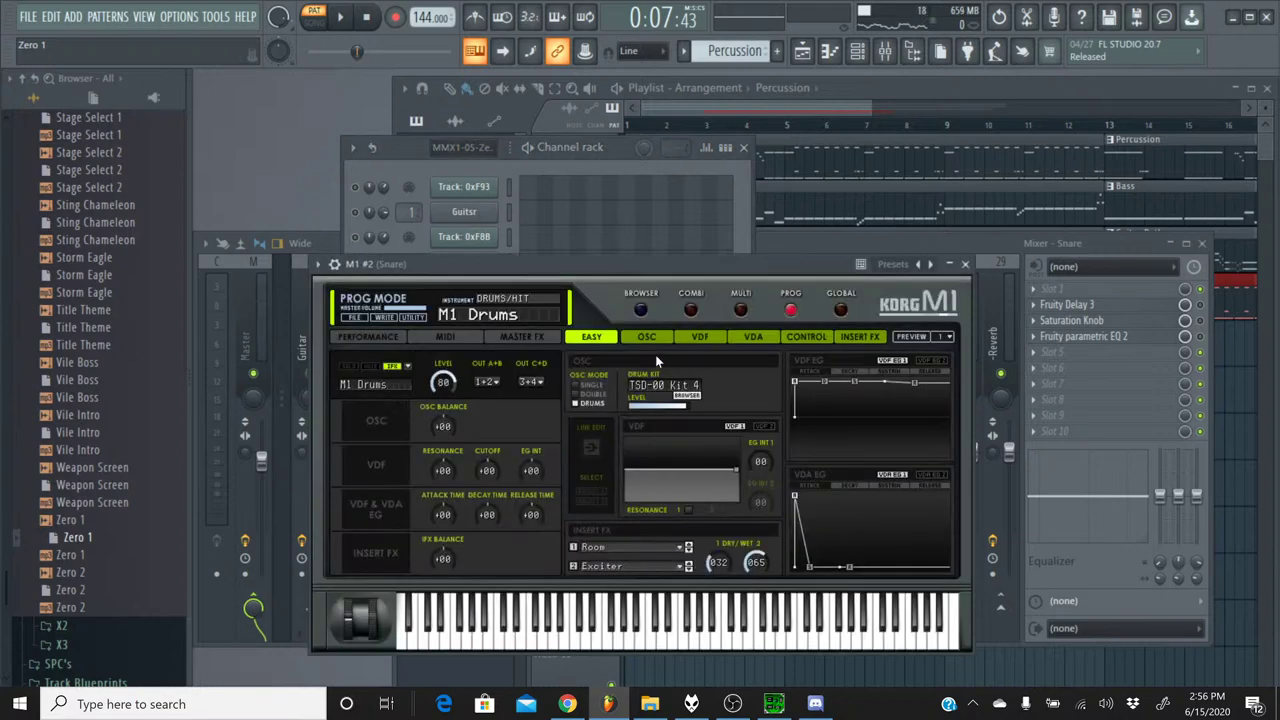
left_click(965, 265)
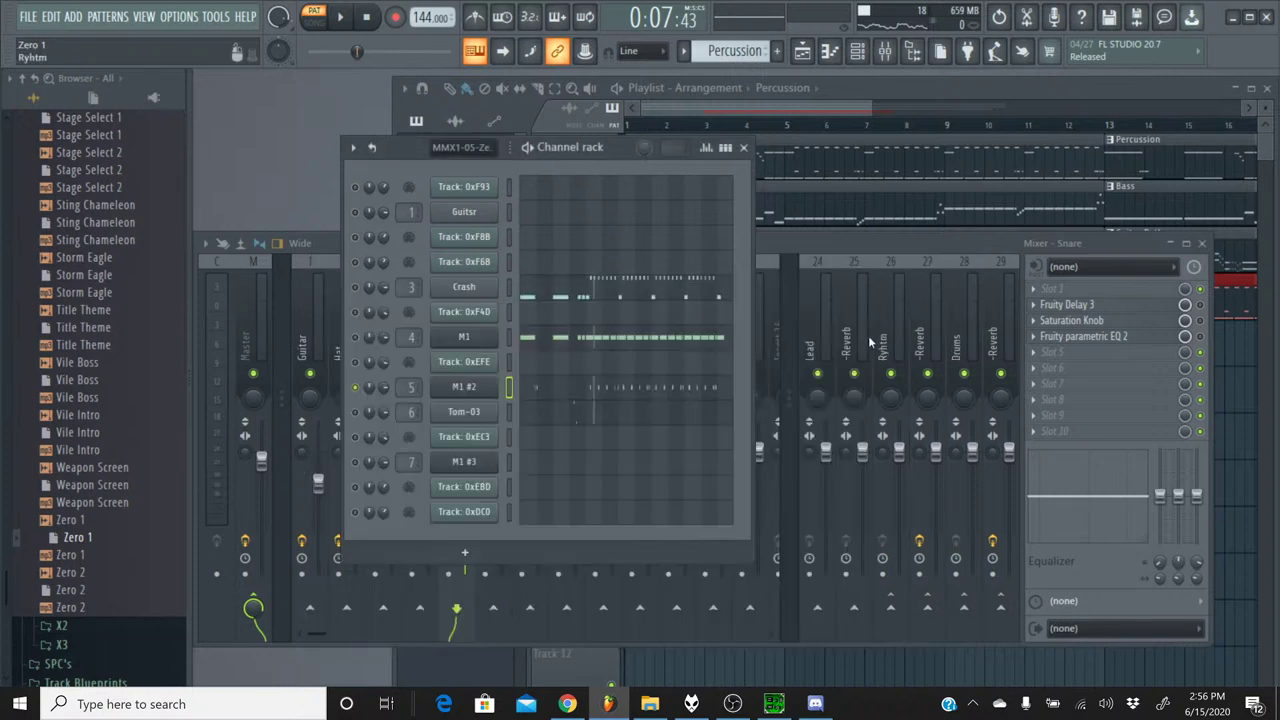
left_click(484, 392)
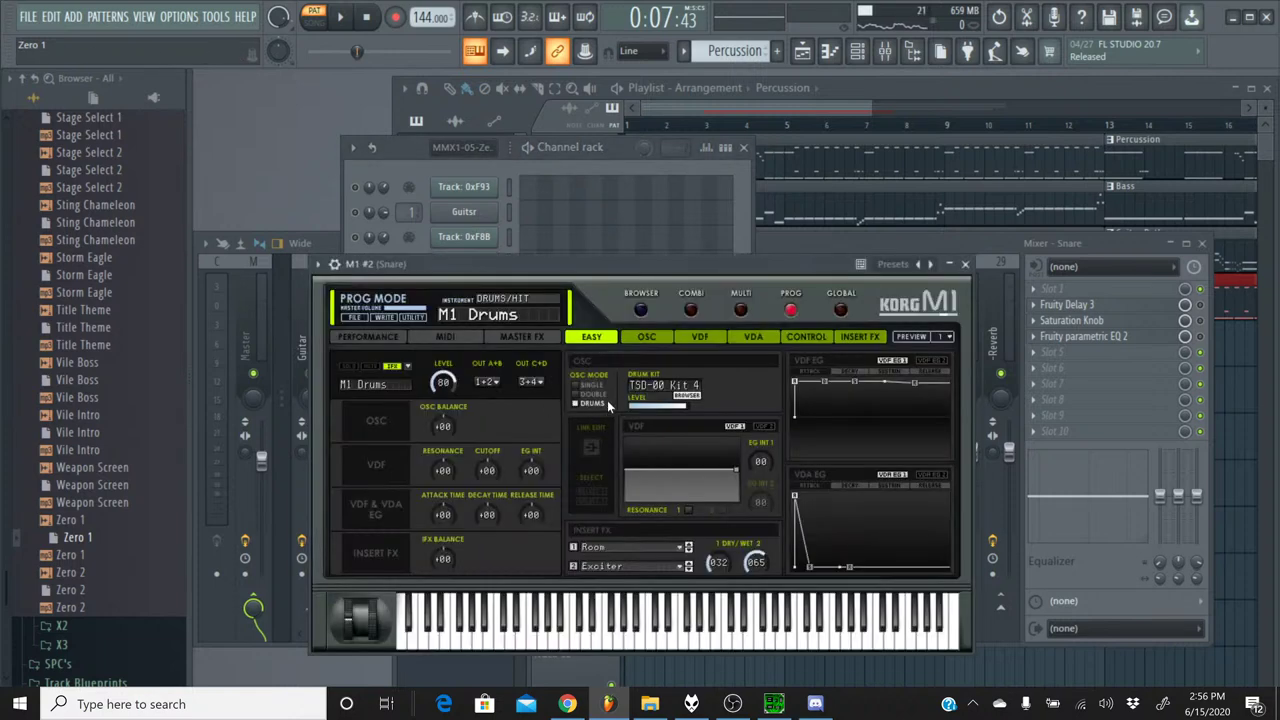
left_click(640, 310)
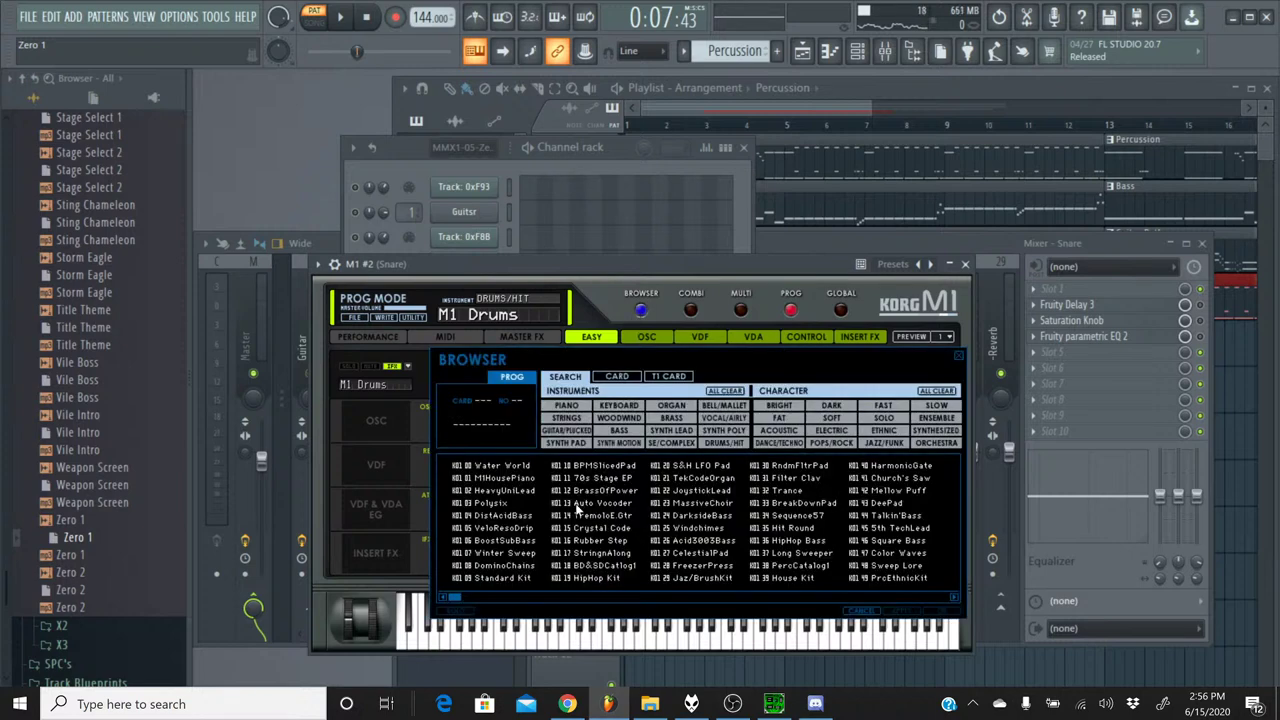
left_click(724, 443)
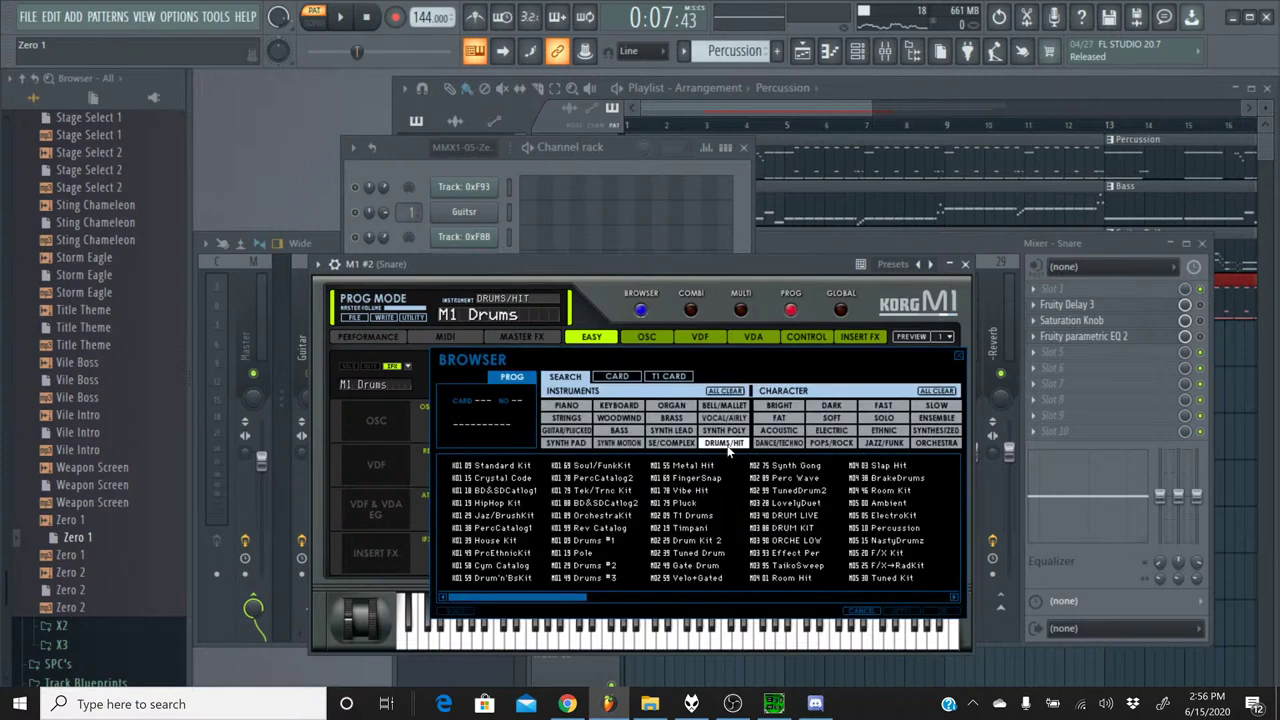
double_click(602, 542)
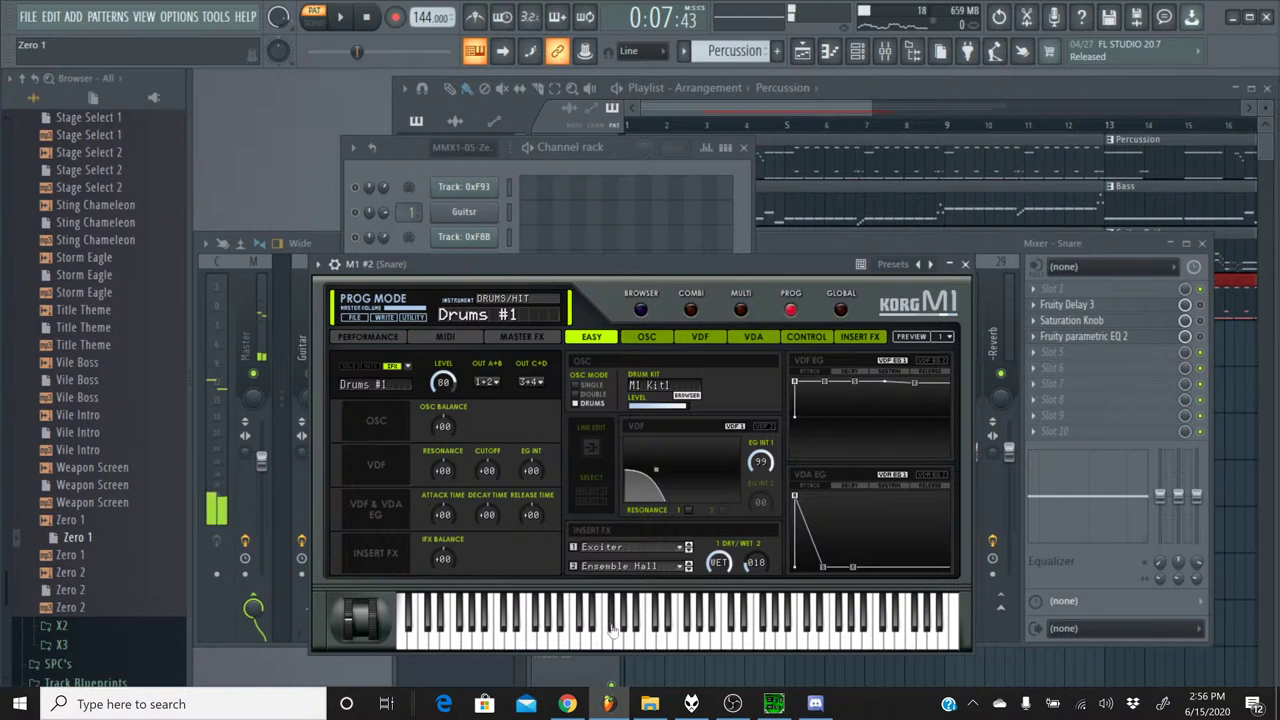
- Audition the Drums #1 kit's keys across the lower half and middle of the M1 keyboard for a matching snare sound
left_click_drag(628, 640, 545, 645)
left_click(535, 645)
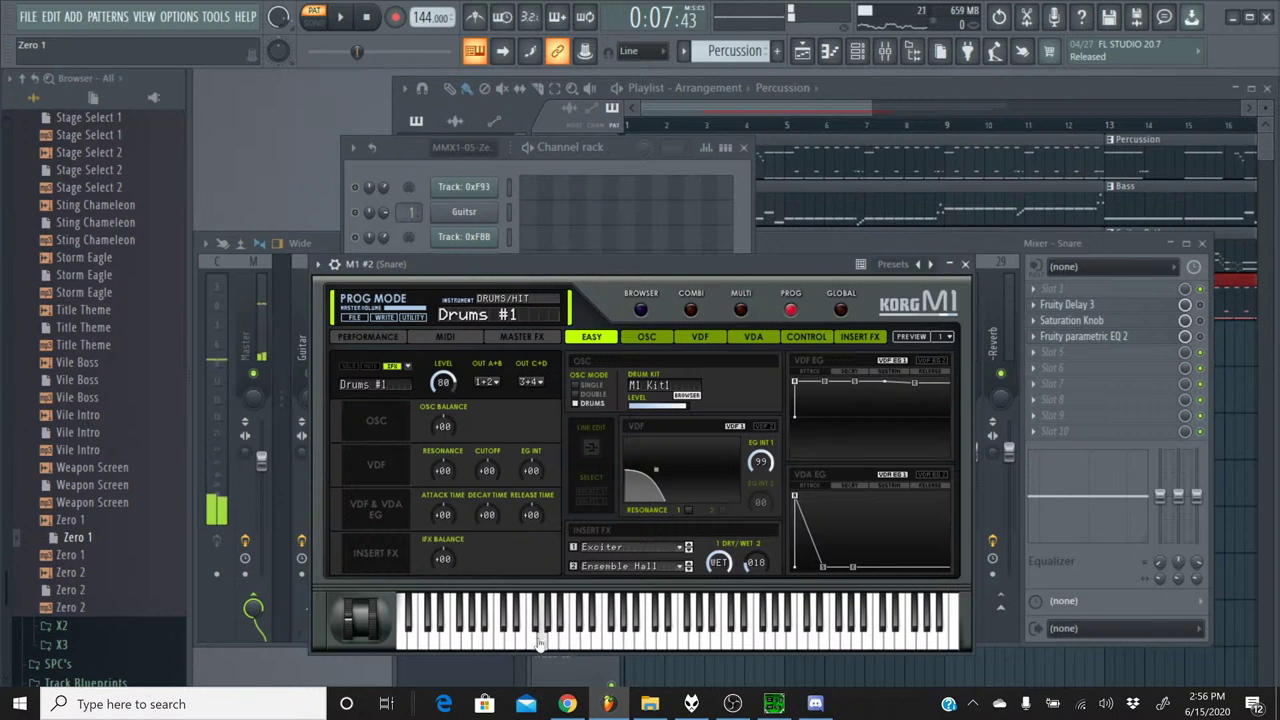
left_click(540, 643)
left_click(530, 645)
left_click(518, 646)
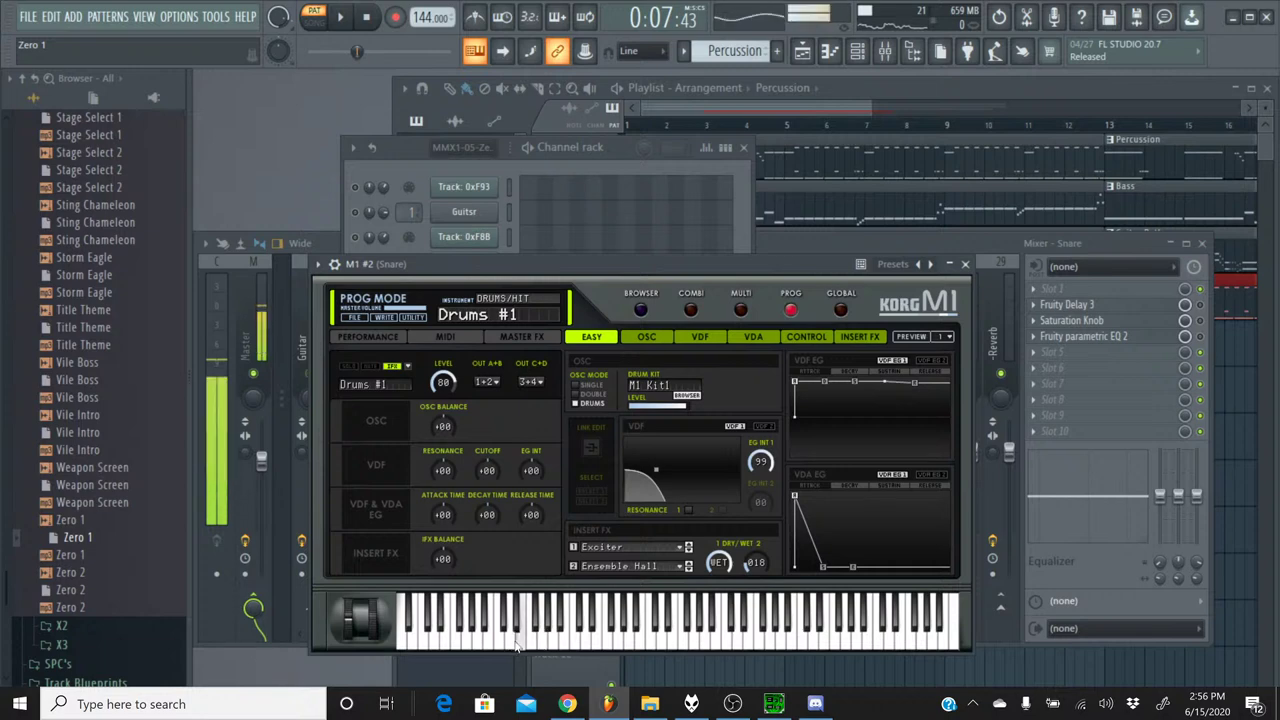
left_click(508, 647)
left_click(502, 648)
left_click(505, 648)
left_click(508, 649)
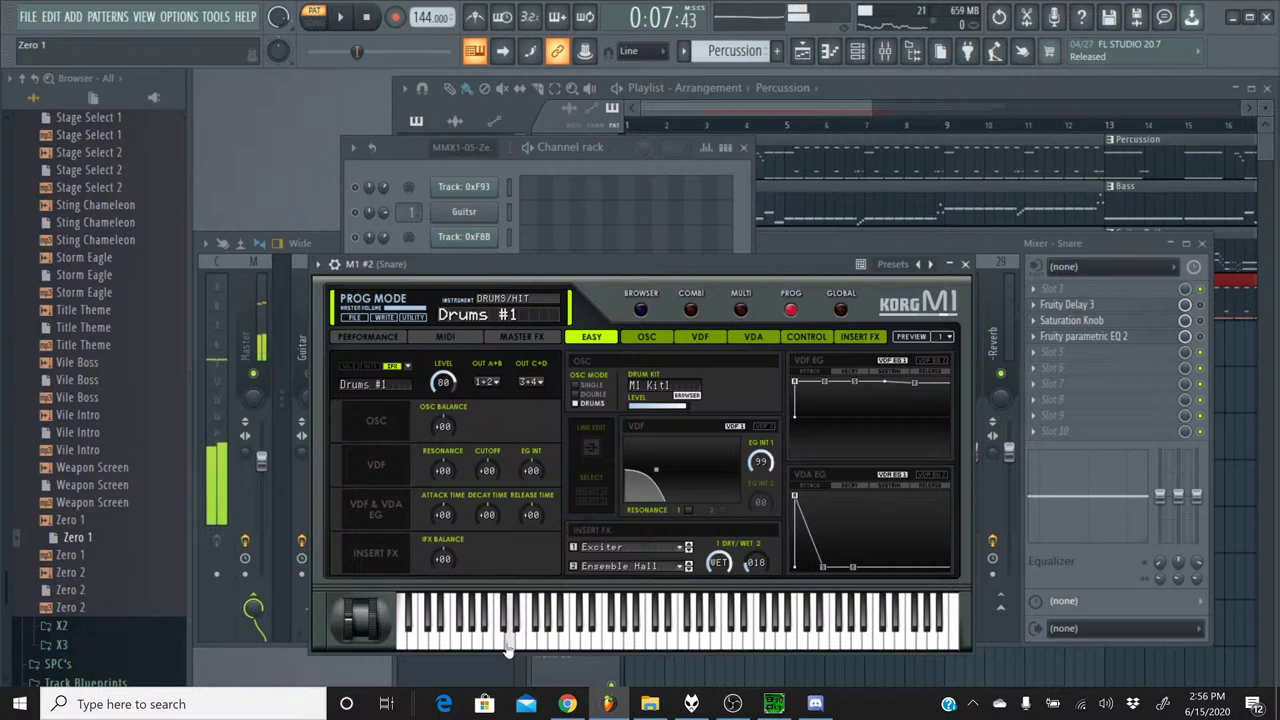
left_click(467, 646)
left_click(445, 646)
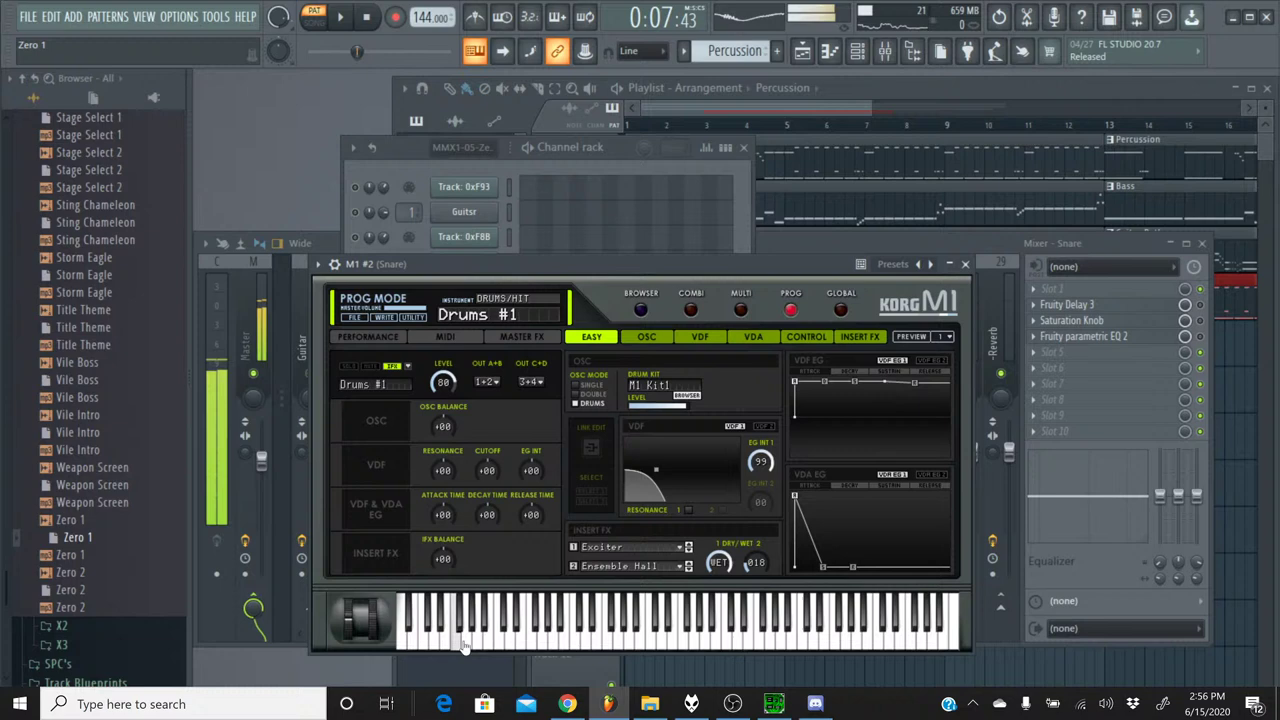
left_click(535, 646)
left_click(538, 647)
left_click(542, 640)
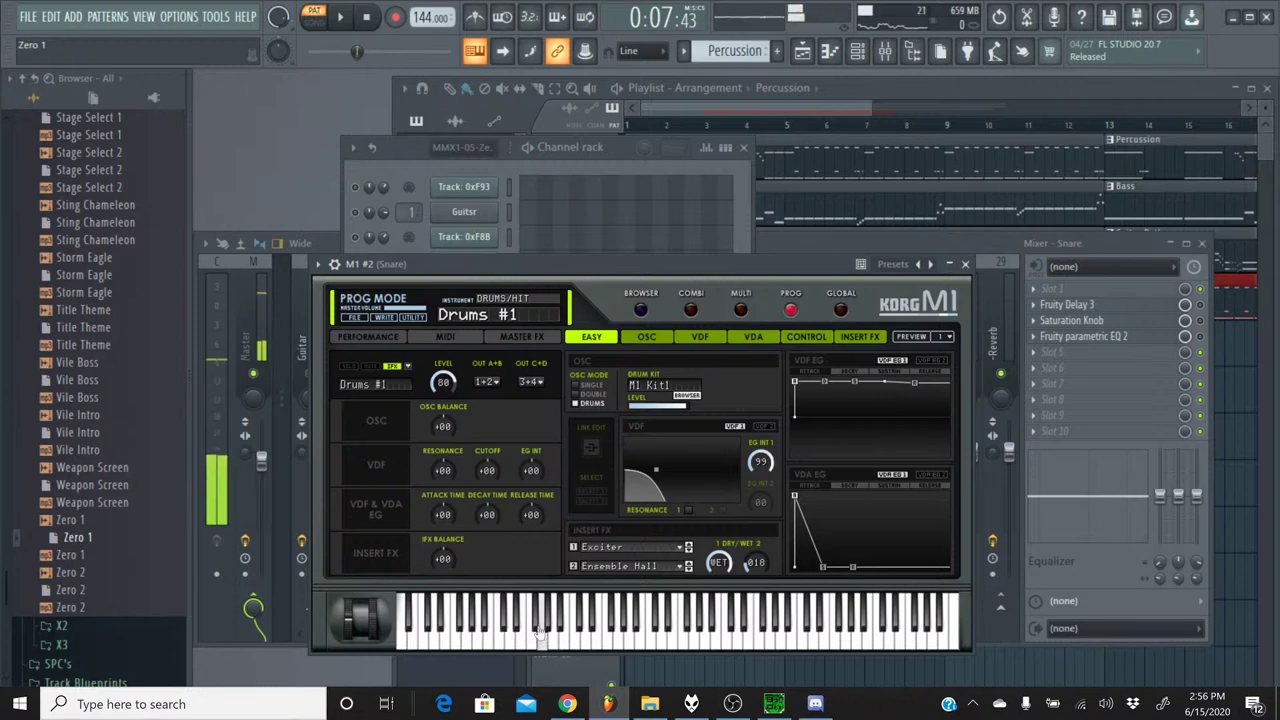
left_click(541, 632)
left_click(553, 630)
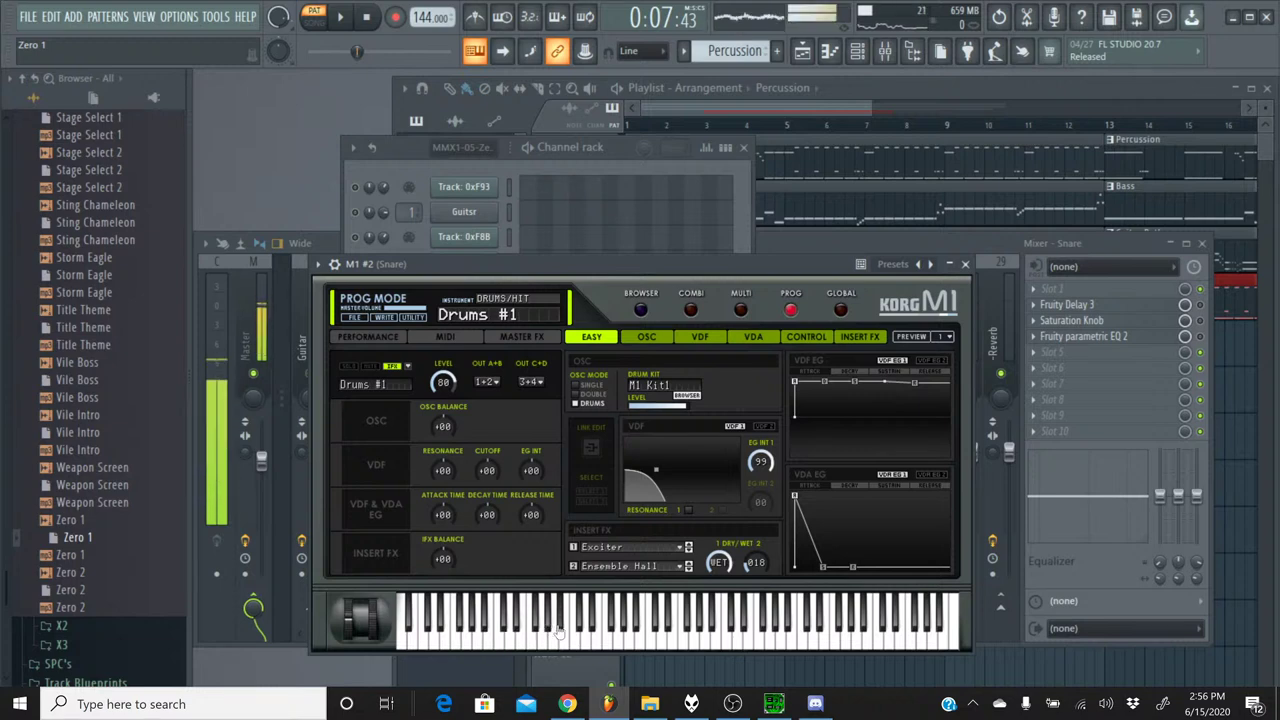
left_click(565, 633)
left_click(576, 632)
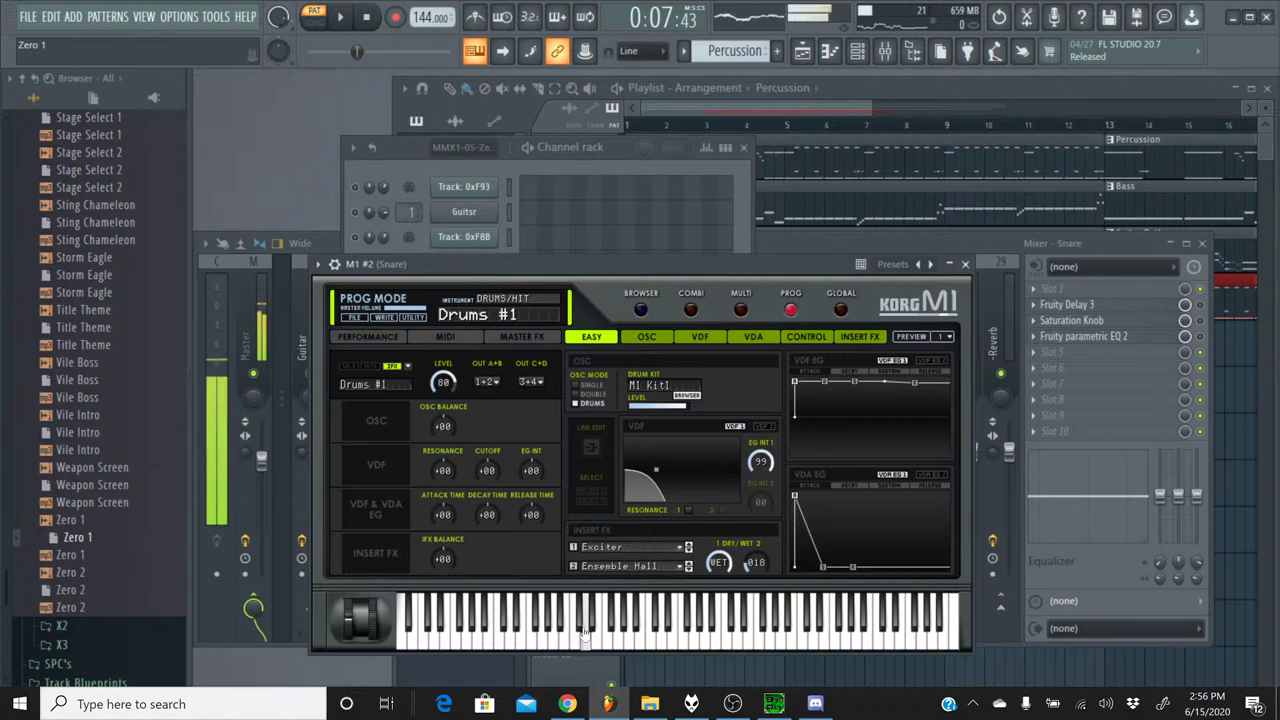
left_click(586, 632)
left_click(536, 632)
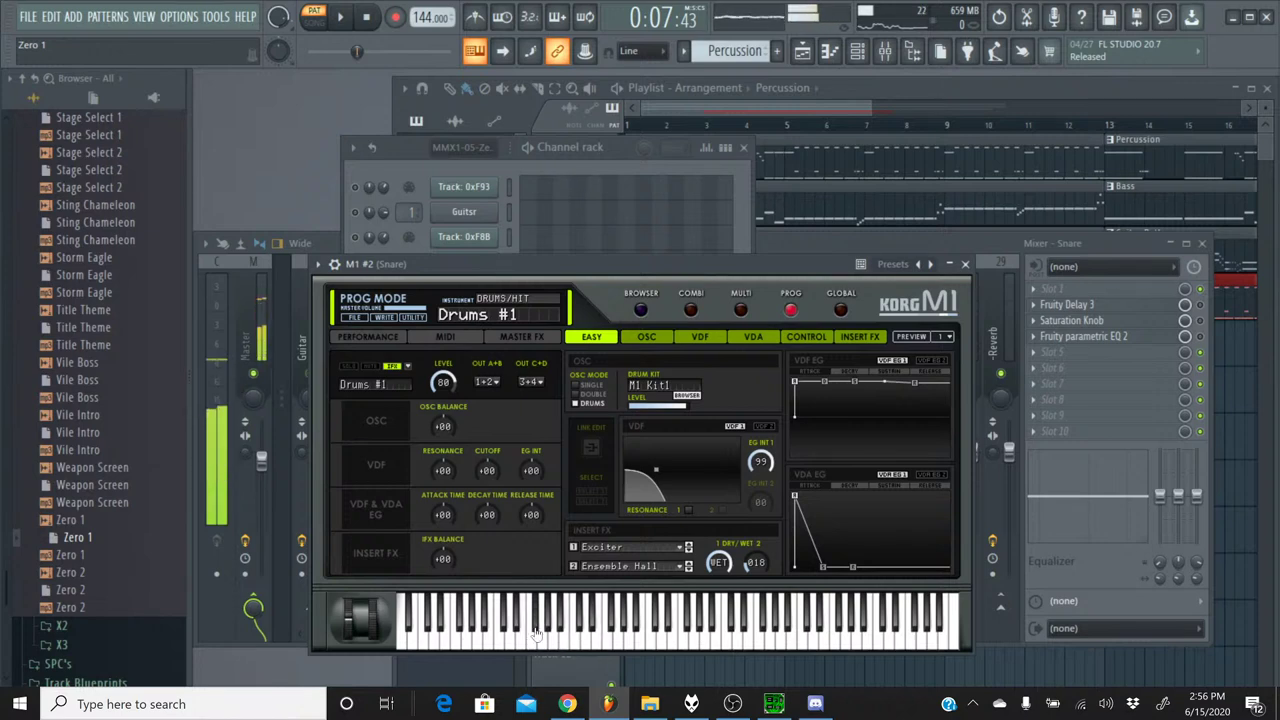
left_click(536, 632)
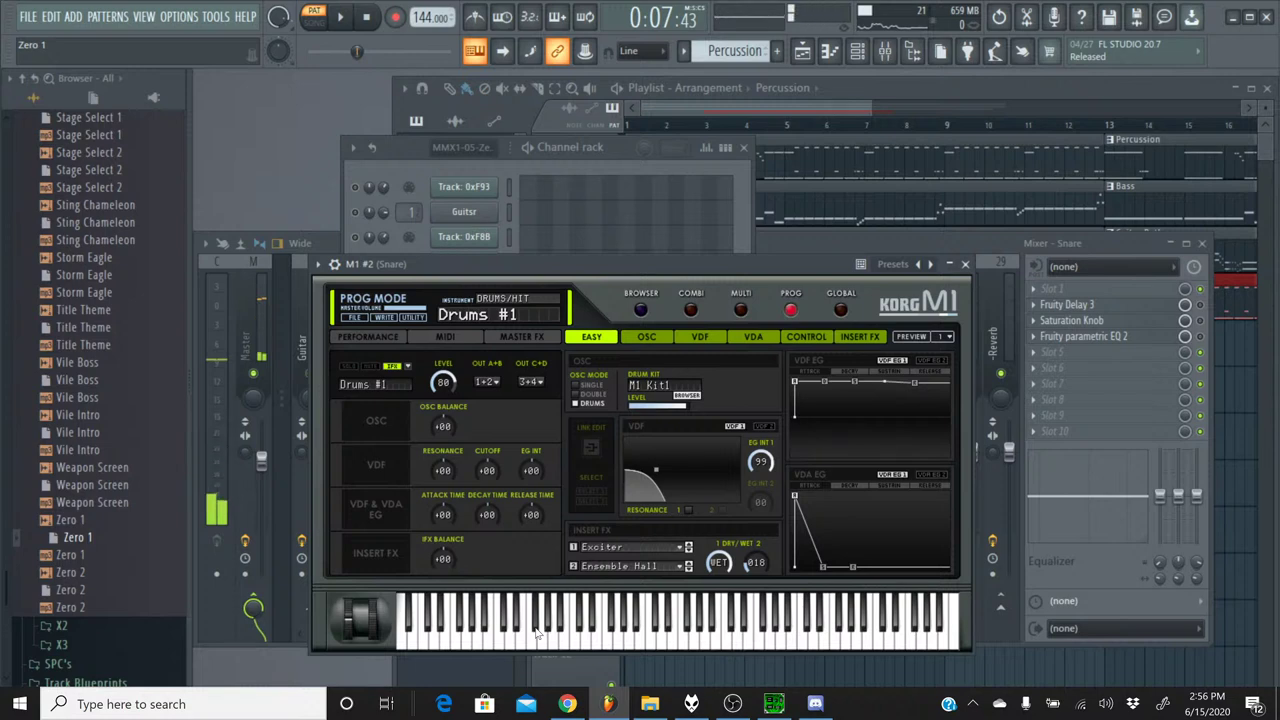
- Set the second insert effect of the Drums #1 program to No Effect, and close the M1 #2 plugin
left_click(640, 566)
left_click(649, 163)
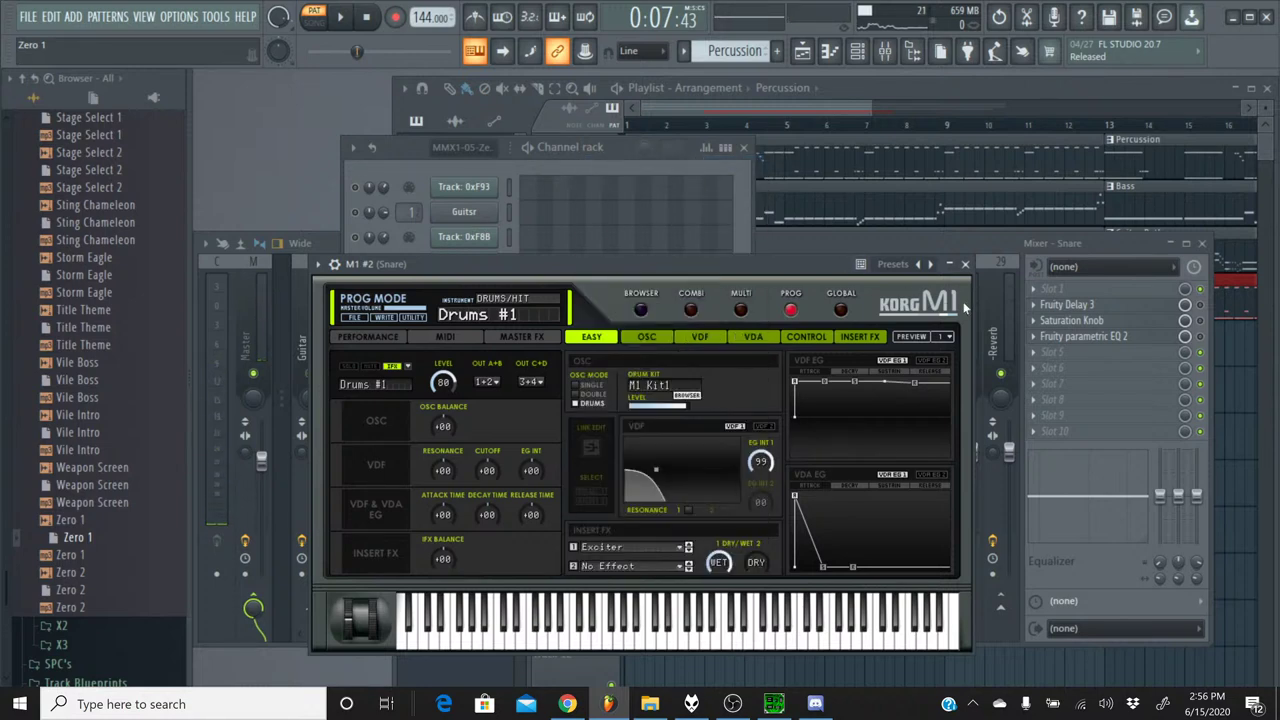
left_click(965, 265)
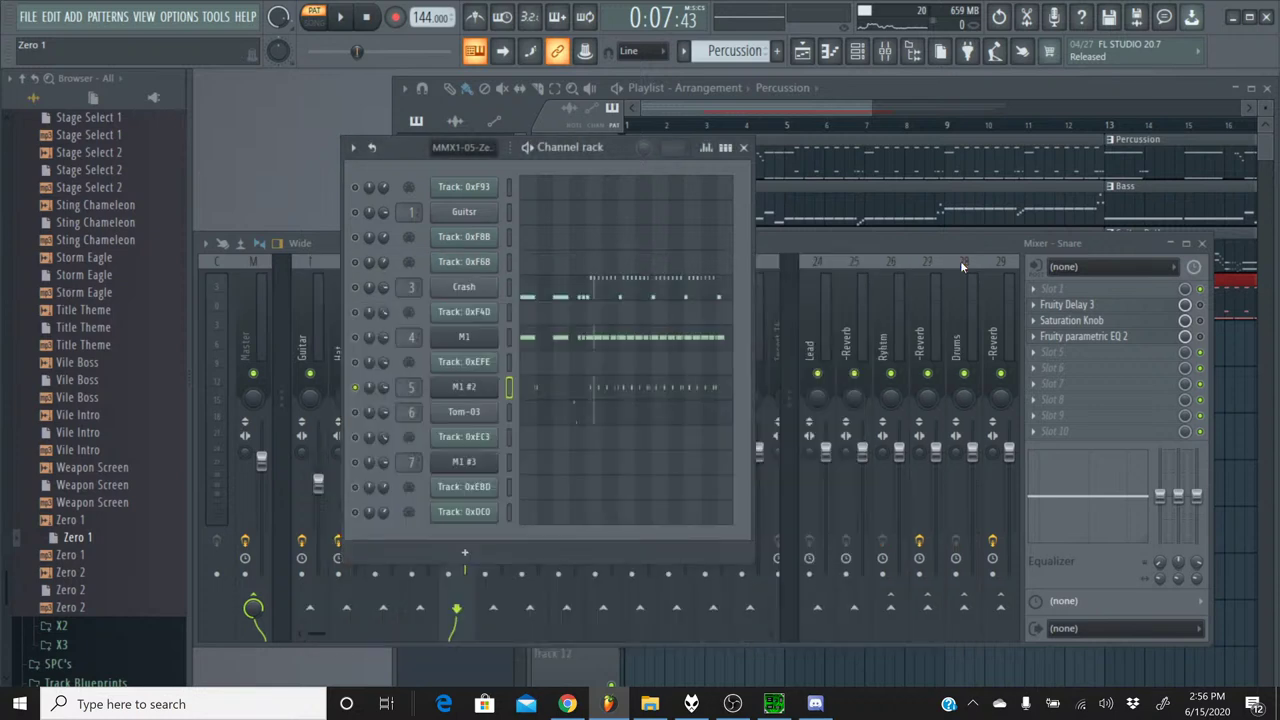
- Try the M1 #2 snare notes on G3 and G#3 during playback, move them back to F#3, and close the piano roll
left_click(583, 392)
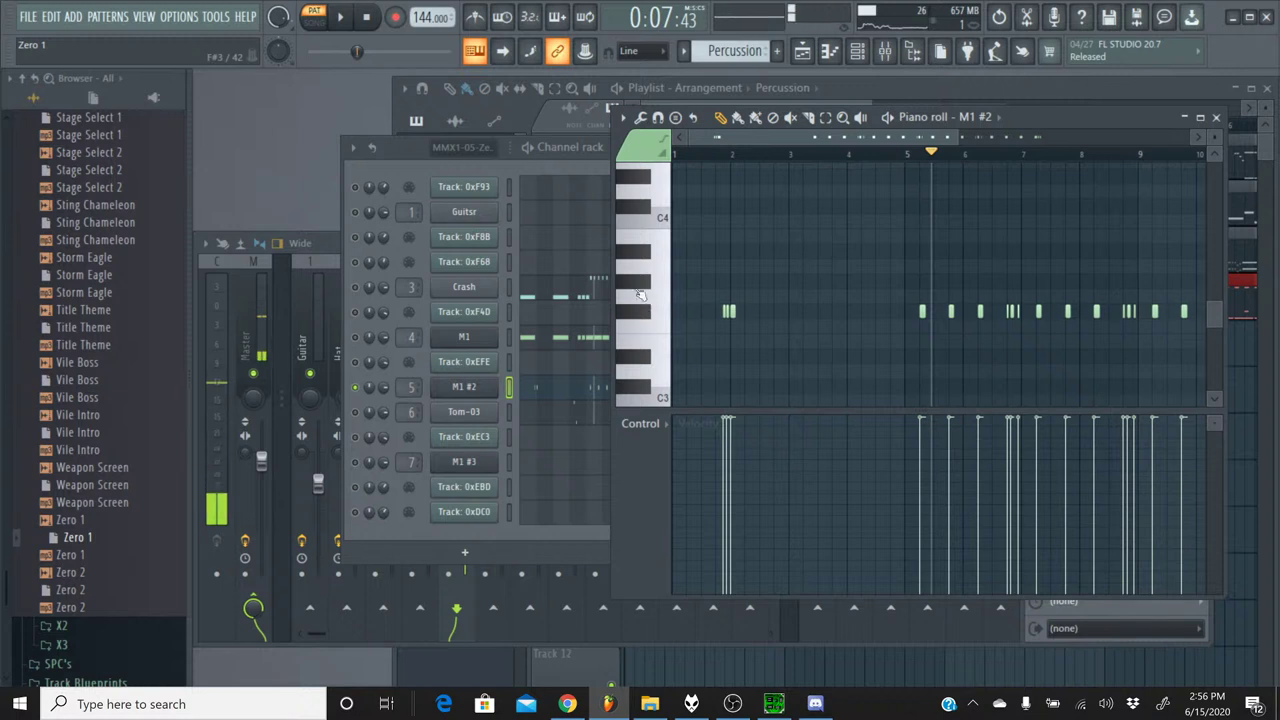
key("space")
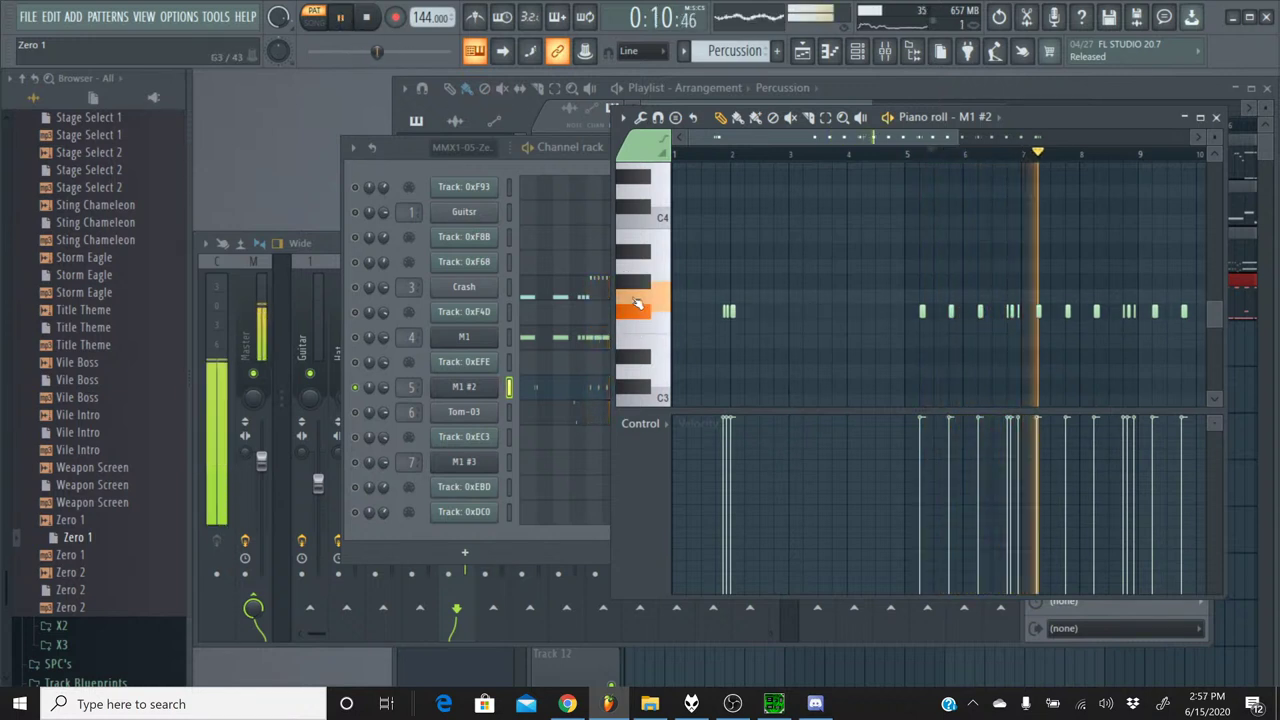
key("ctrl+a")
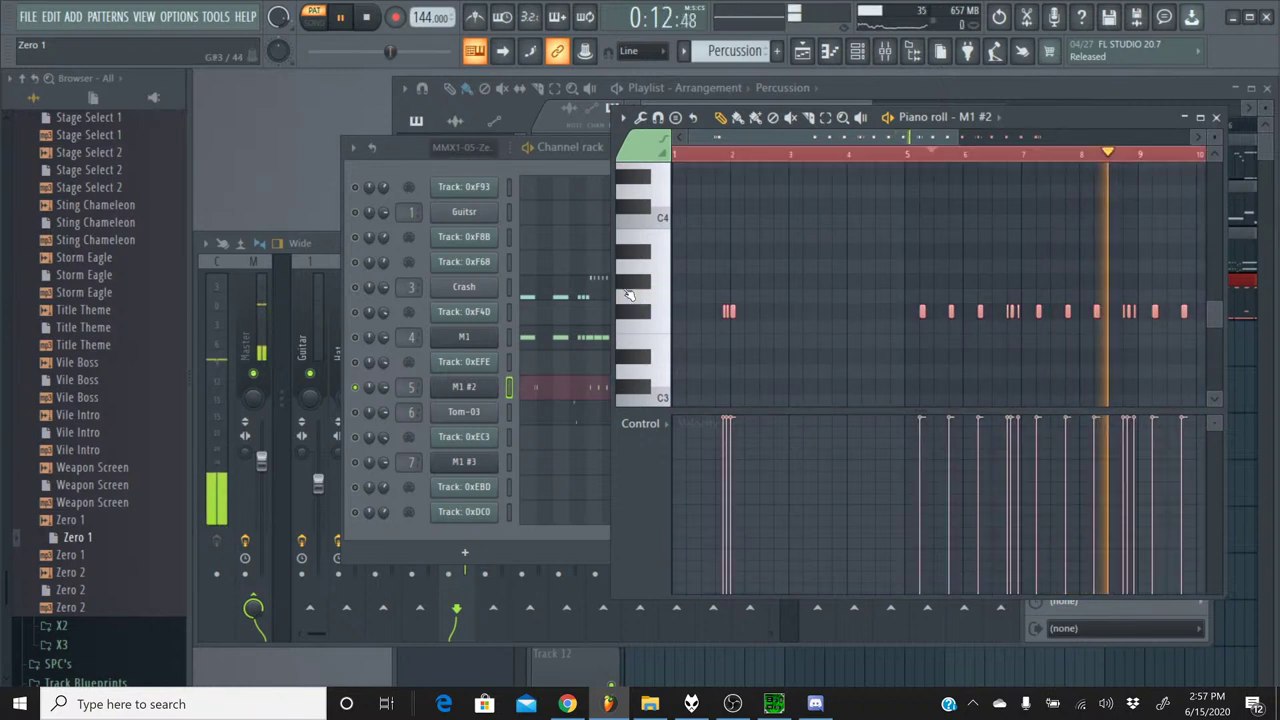
key("Up")
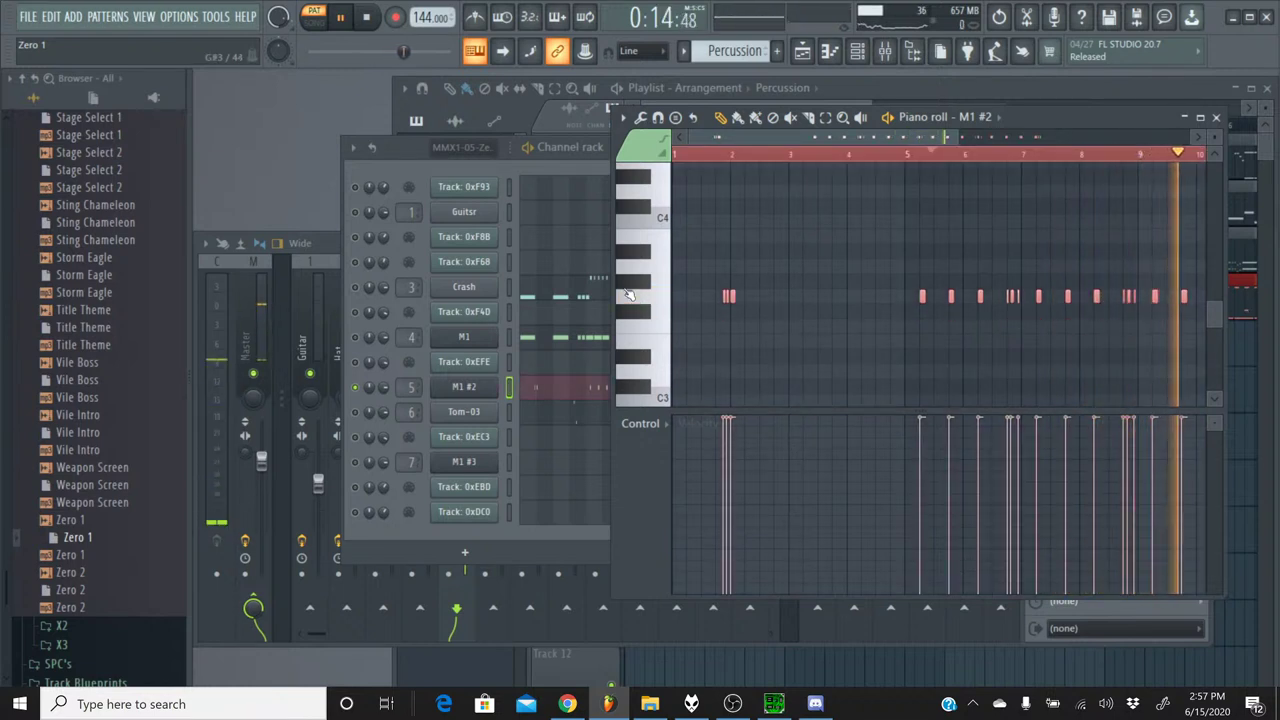
key("Up")
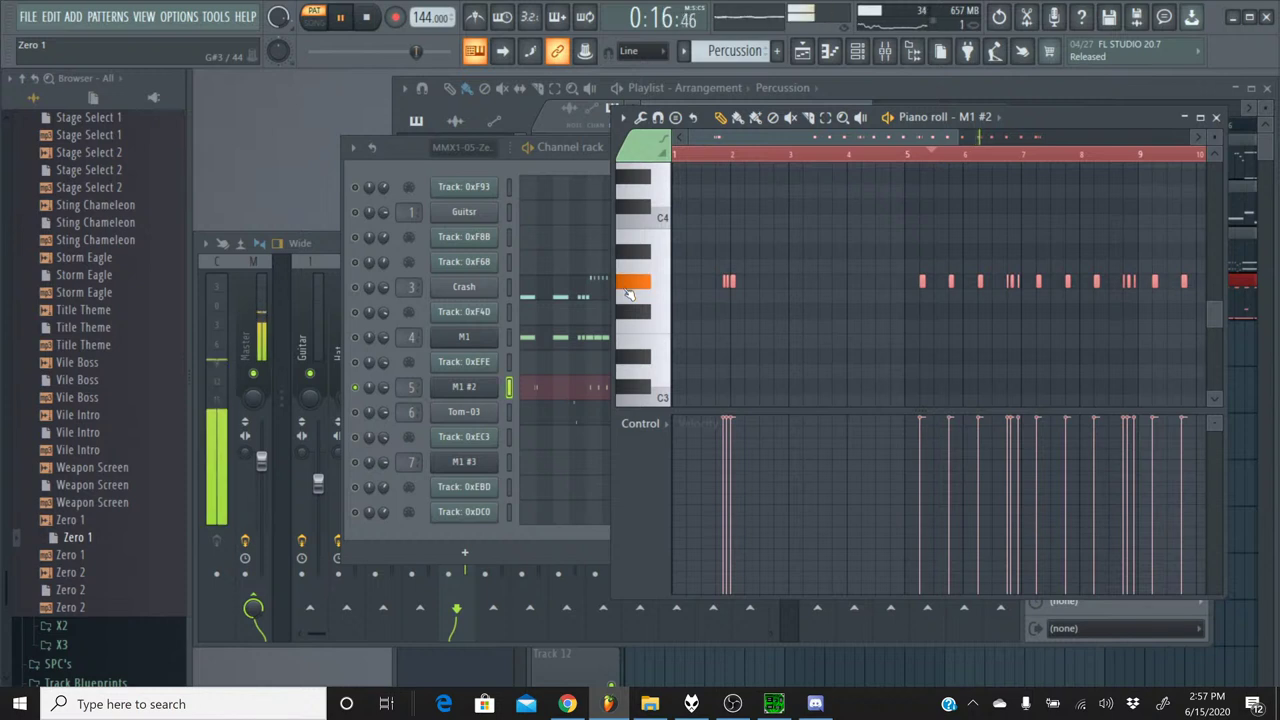
key("Down")
key("Down")
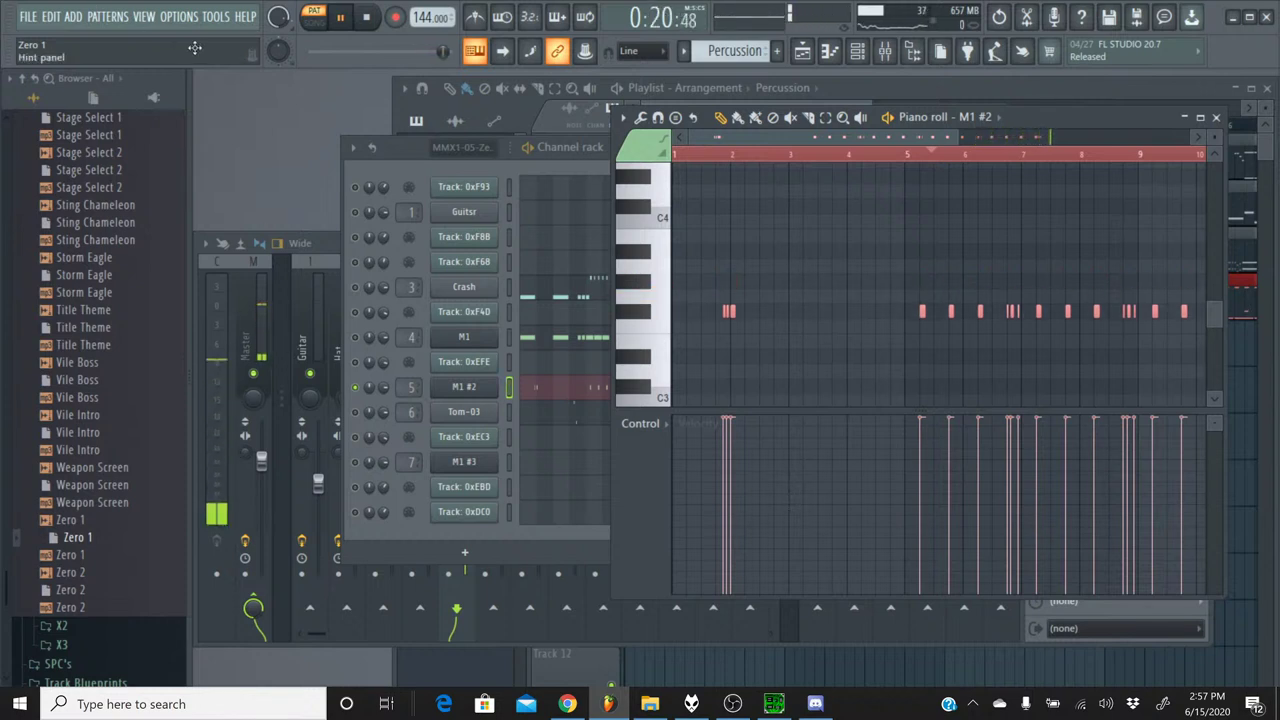
left_click(378, 31)
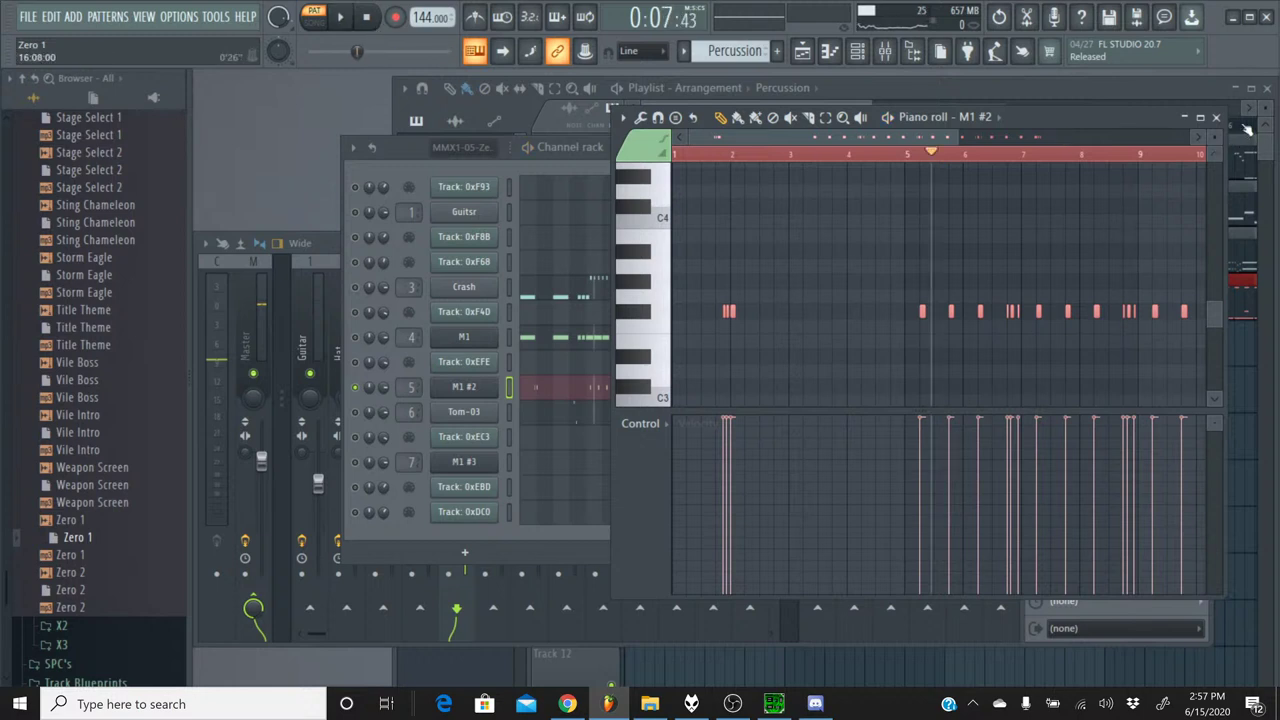
left_click(1217, 118)
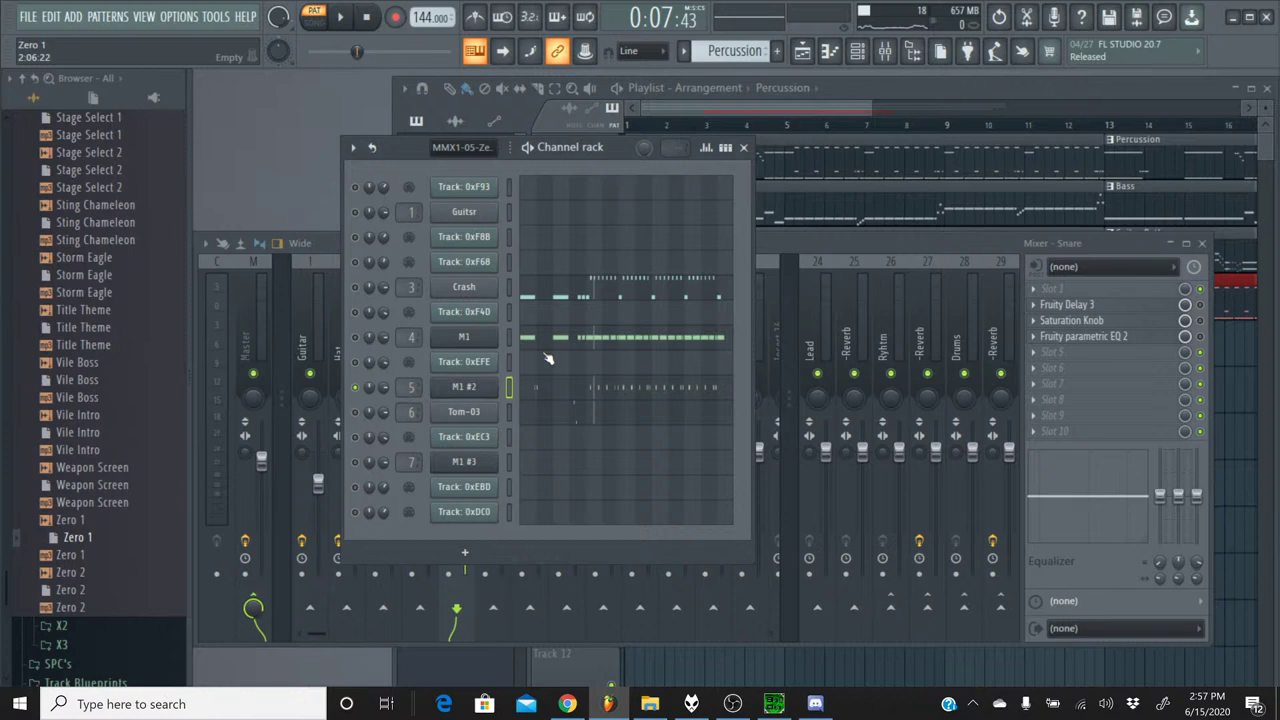
- Enable the Saturation Knob on the Snare mixer track, play the Percussion pattern through it, and close the effect window
left_click(804, 247)
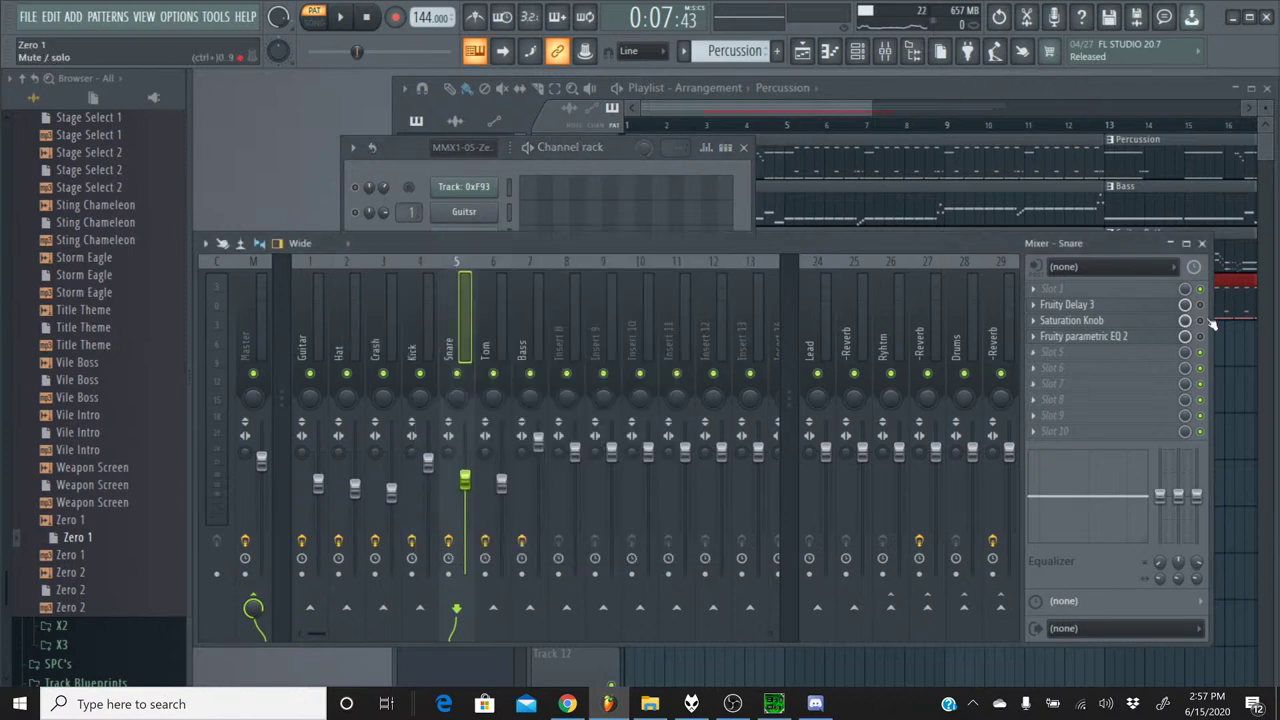
left_click(1134, 325)
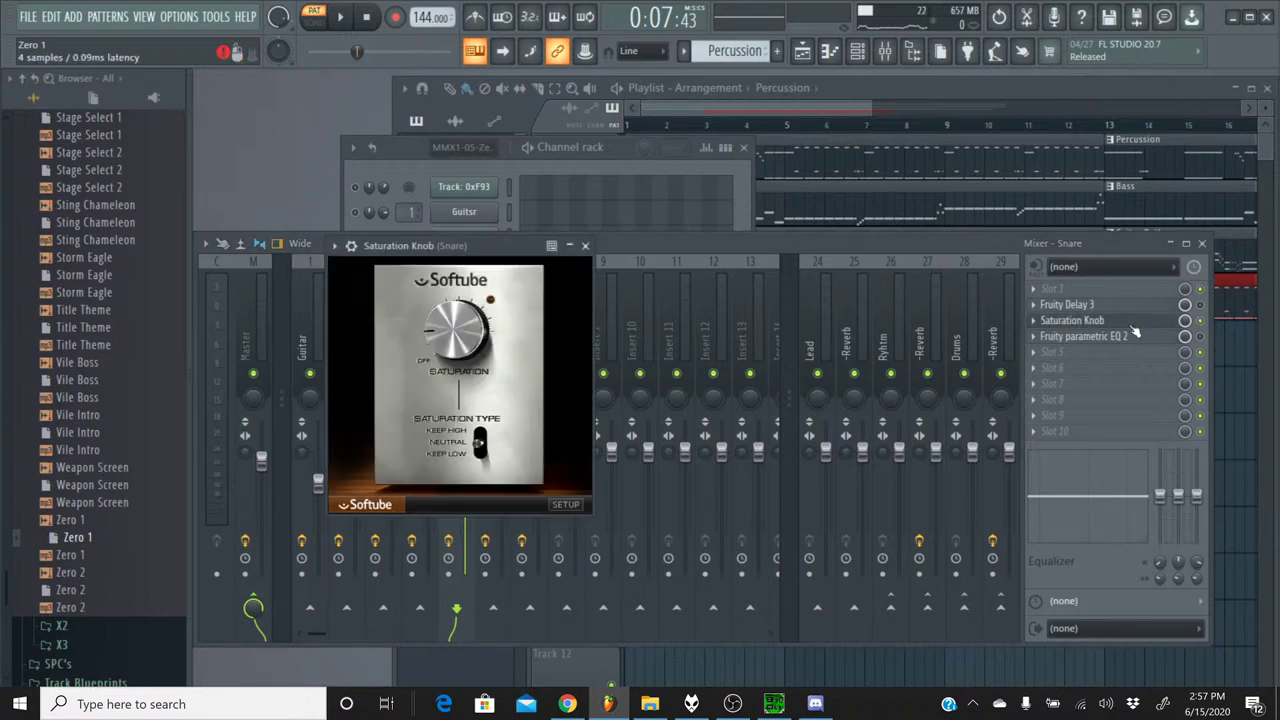
left_click(341, 19)
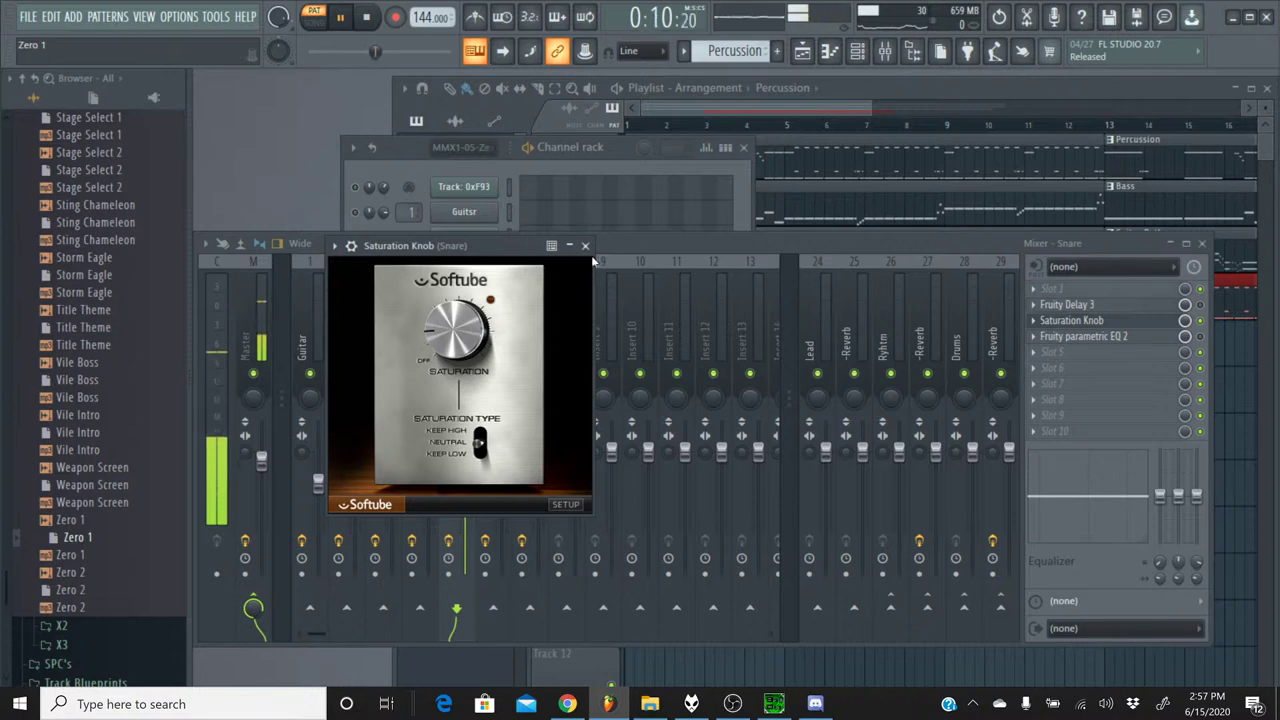
left_click(585, 245)
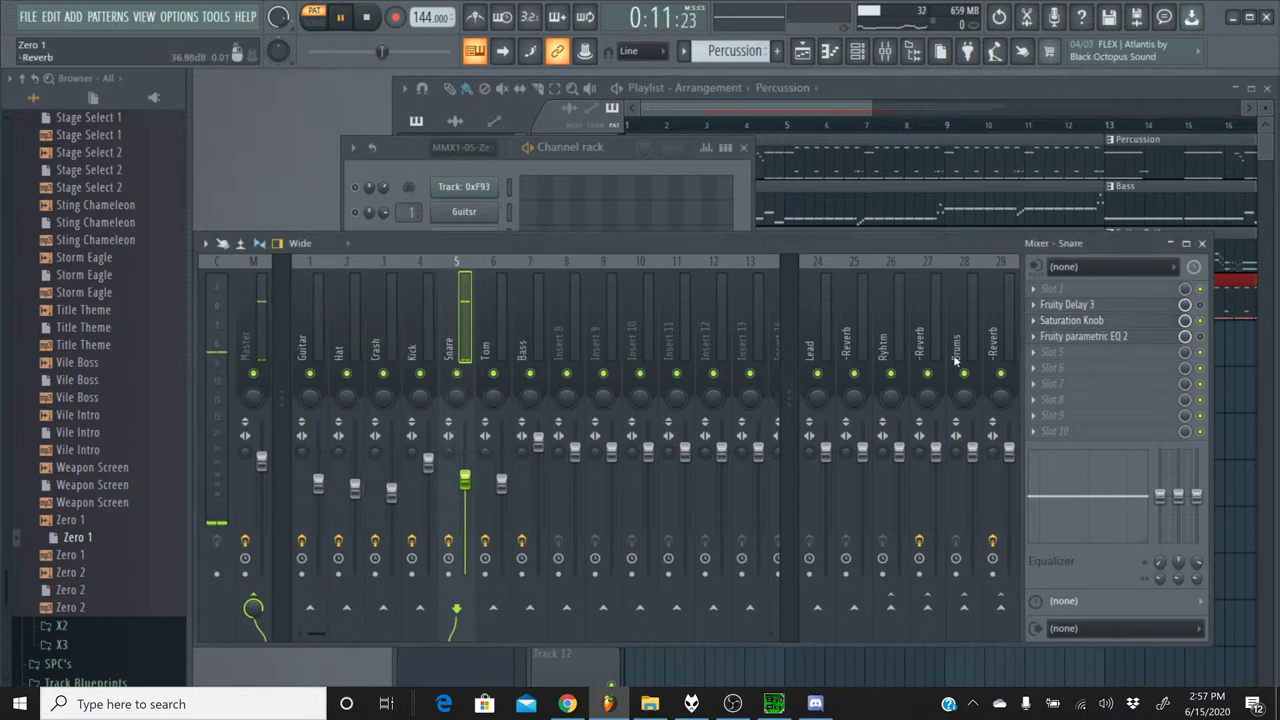
- Add Fruity Chorus to slot 6 of the Snare mixer track and select its Poly Chorus preset
left_click(1052, 368)
left_click(845, 589)
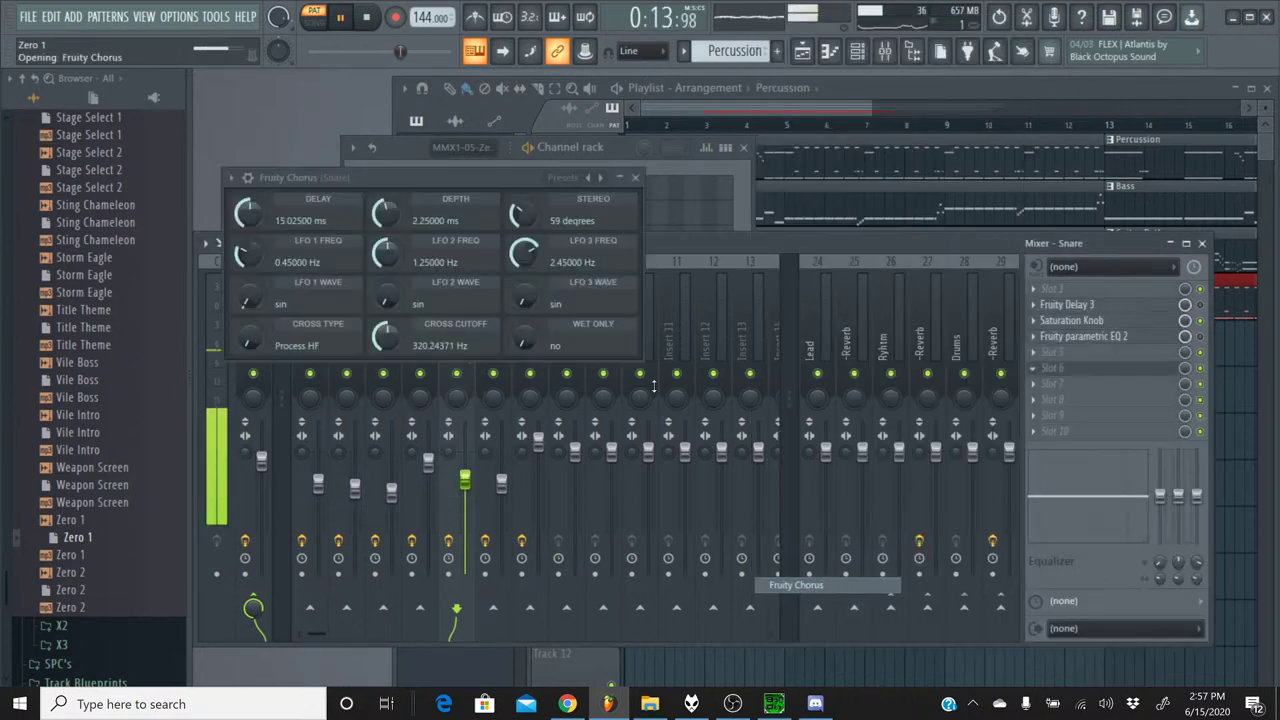
left_click(592, 177)
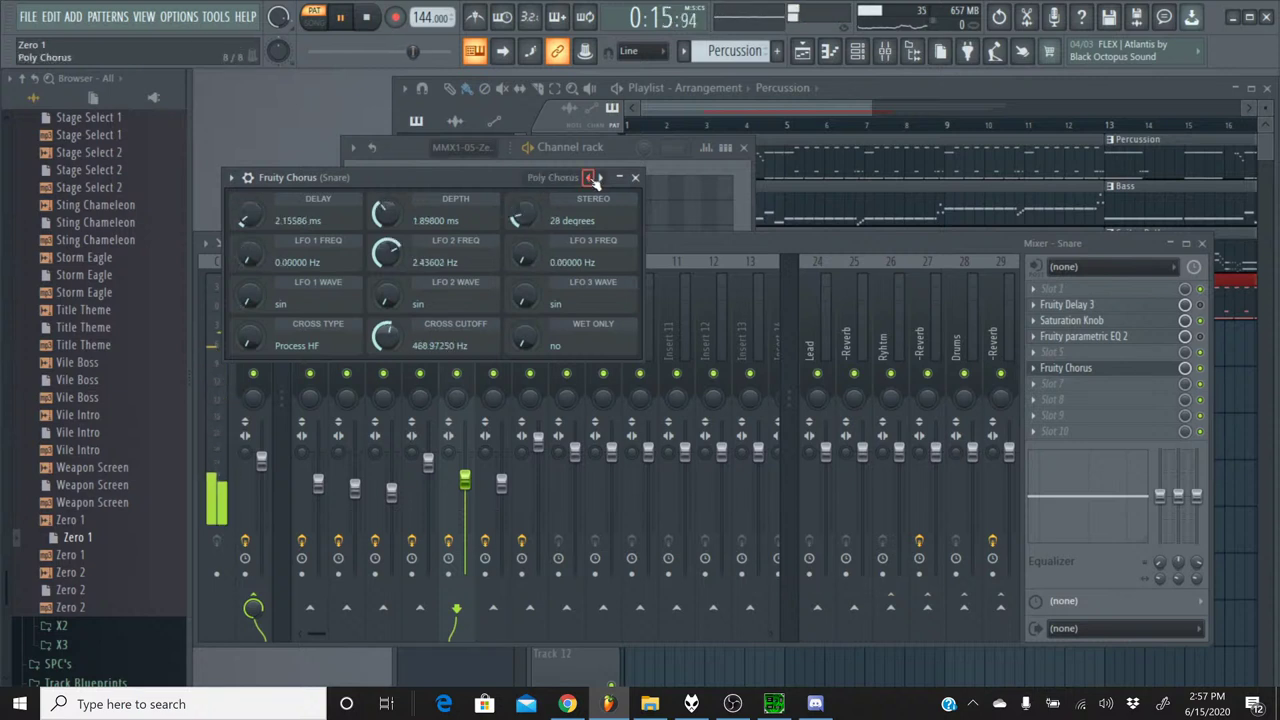
- Switch the Snare's Fruity Chorus to the Low Enhance preset and close its window
left_click(592, 177)
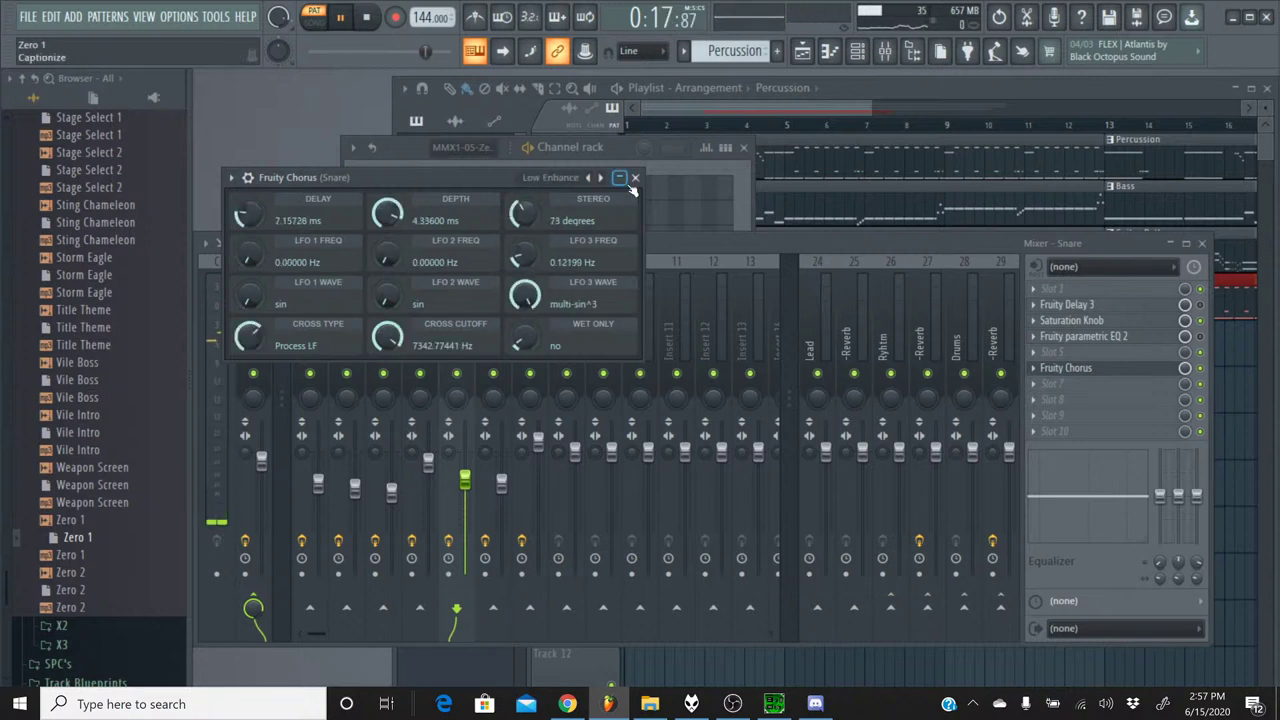
left_click(635, 177)
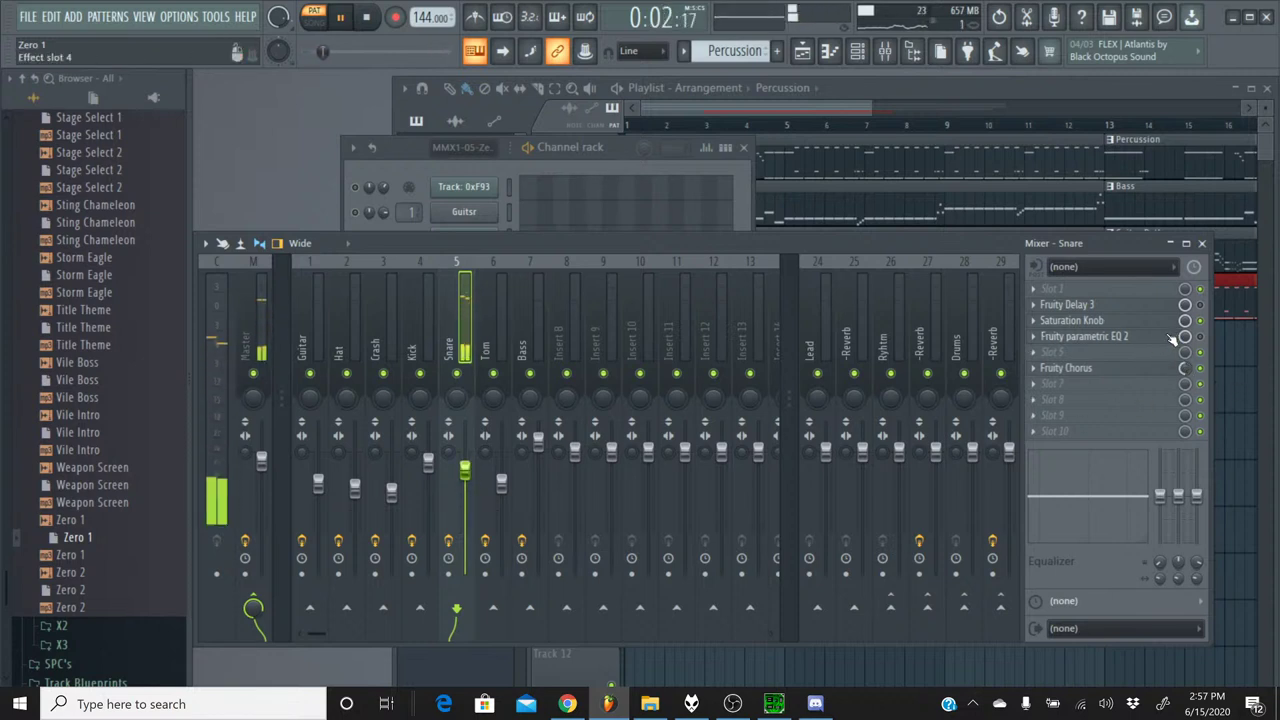
- Flatten band 6 and boost band 2 slightly in the Snare's Fruity parametric EQ 2, and close the equalizer
left_click(1060, 337)
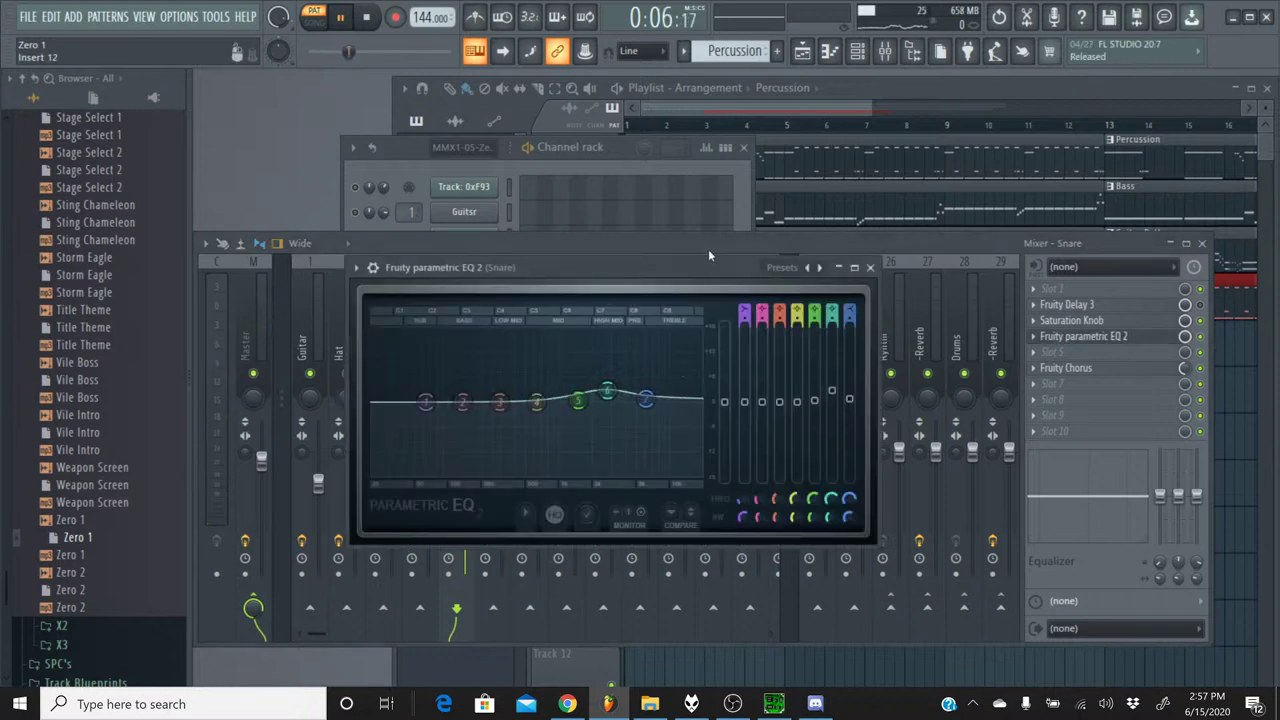
left_click_drag(606, 386, 611, 402)
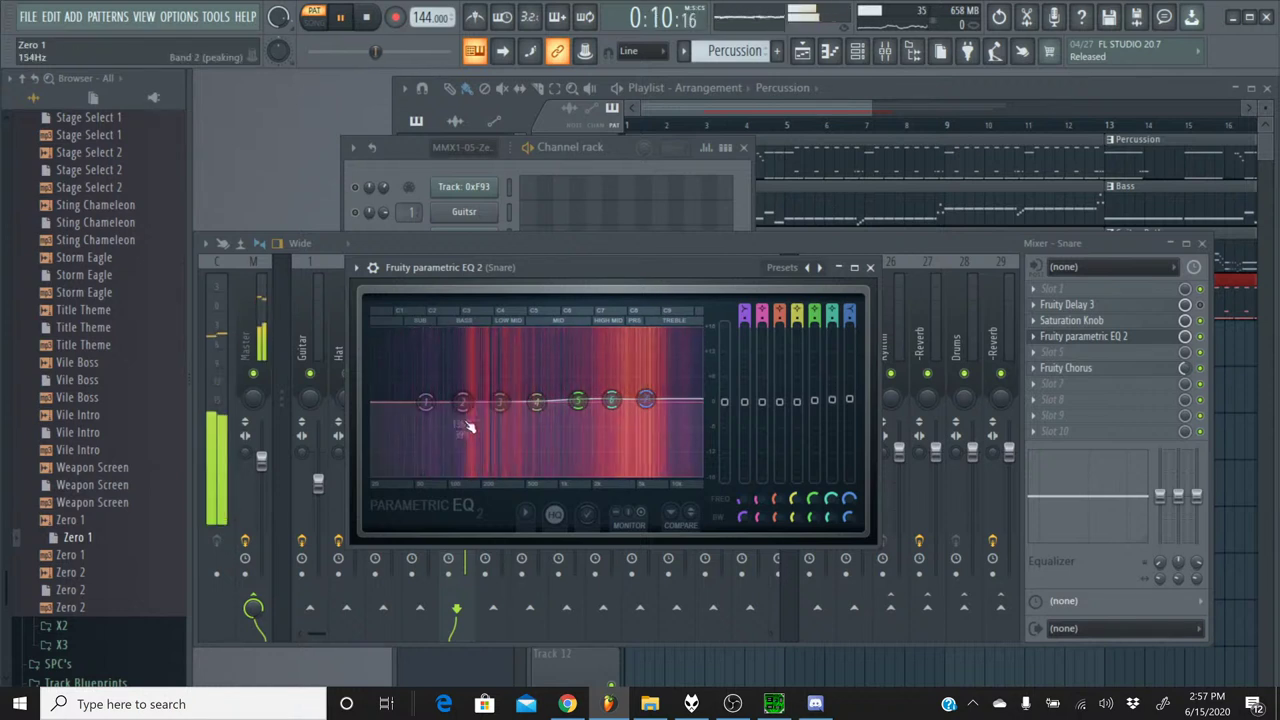
left_click_drag(426, 401, 483, 393)
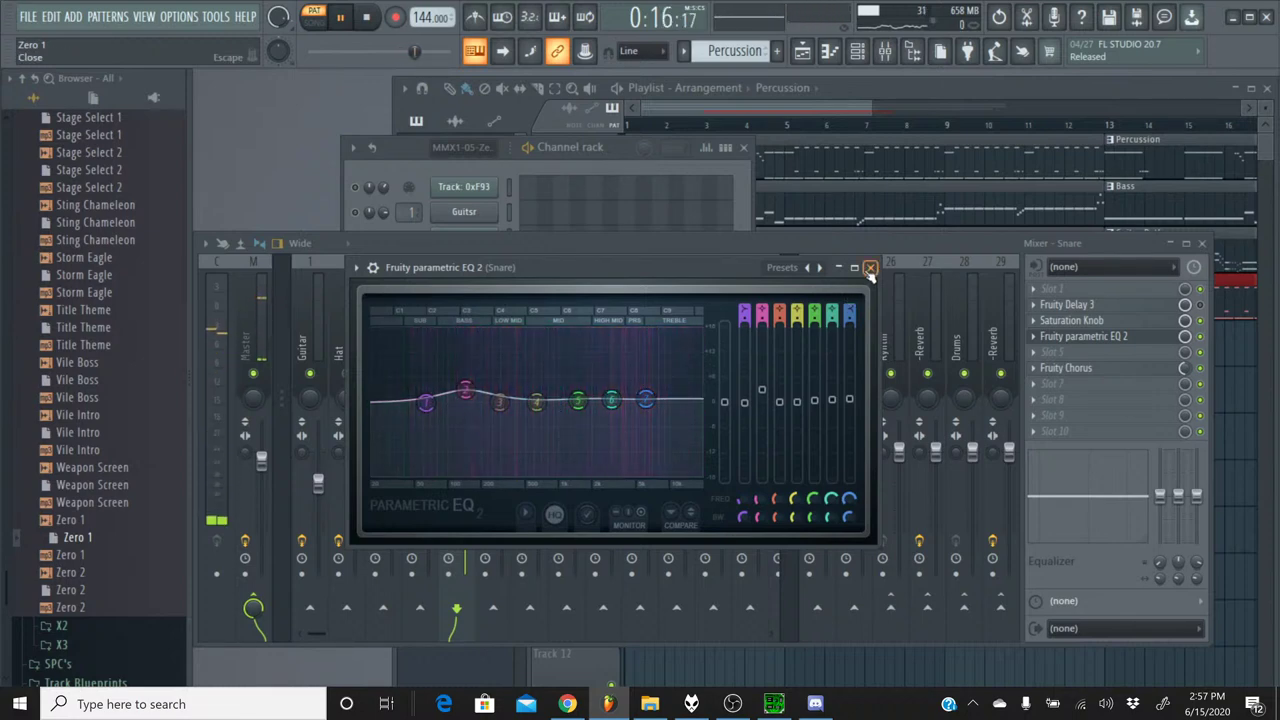
left_click(619, 248)
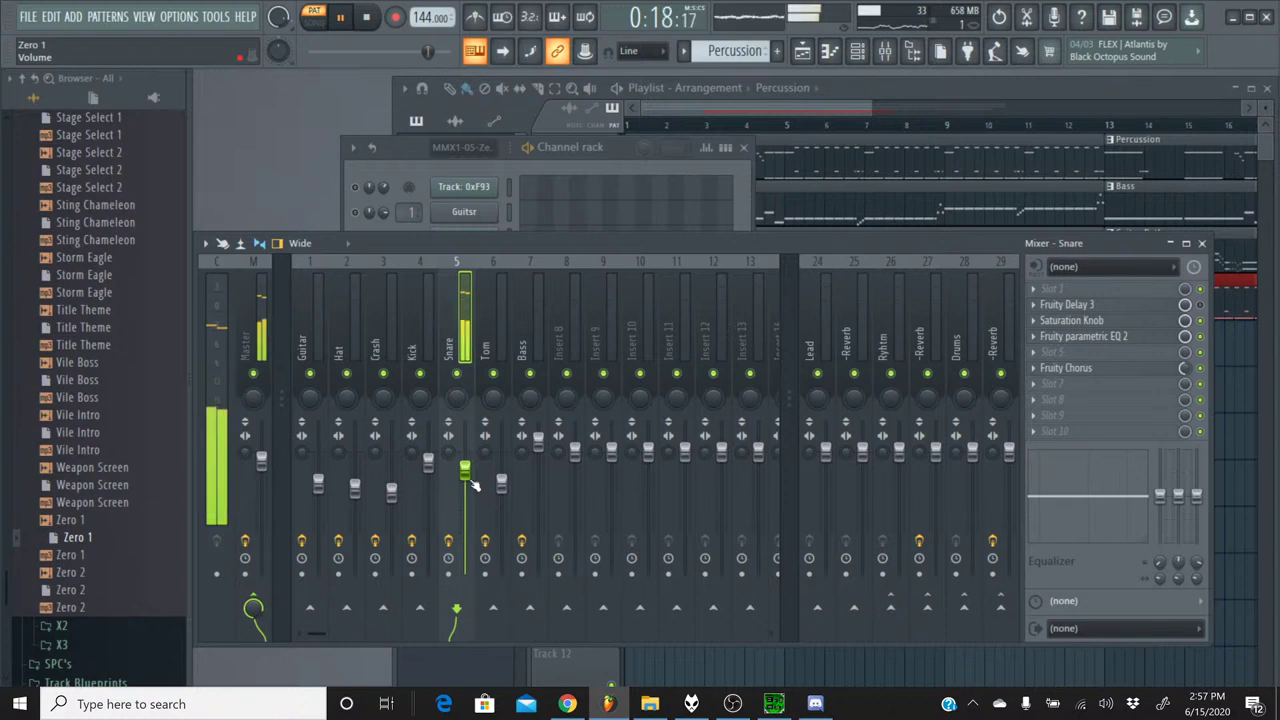
- Lower the Snare mixer track's volume slightly, stop pattern playback, and route the track only to the Drums track
left_click_drag(465, 470, 465, 475)
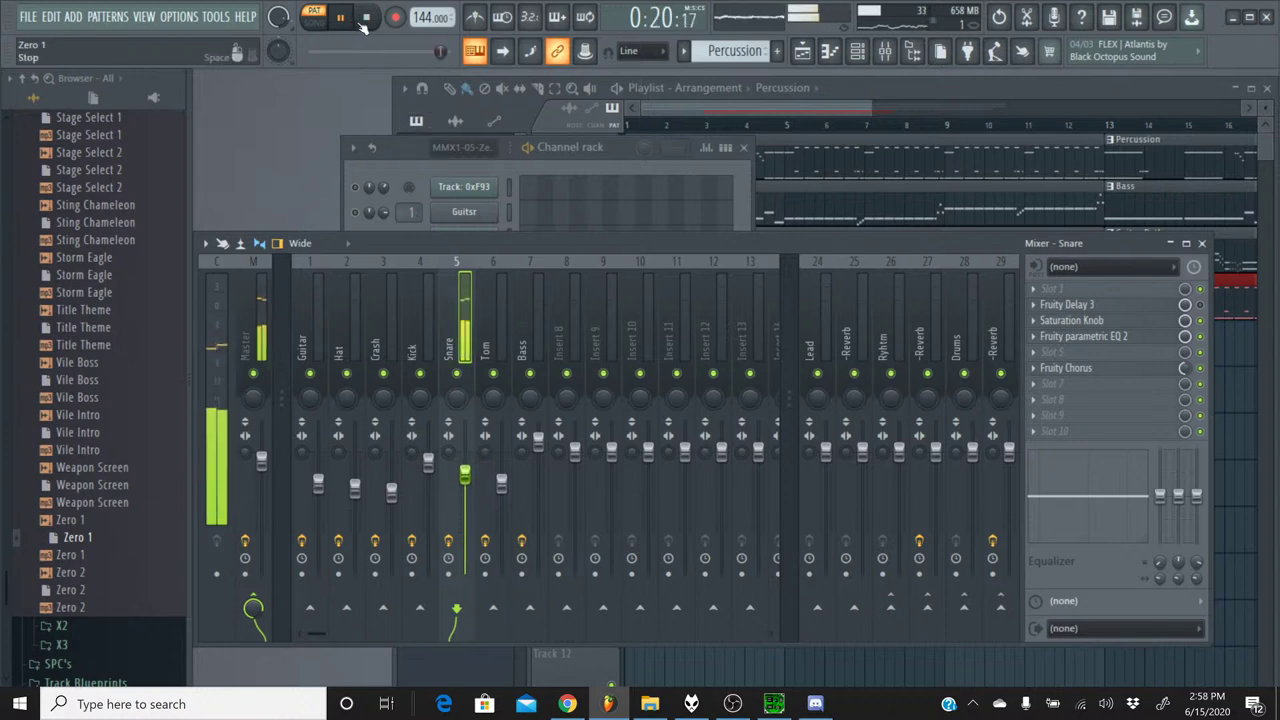
key("space")
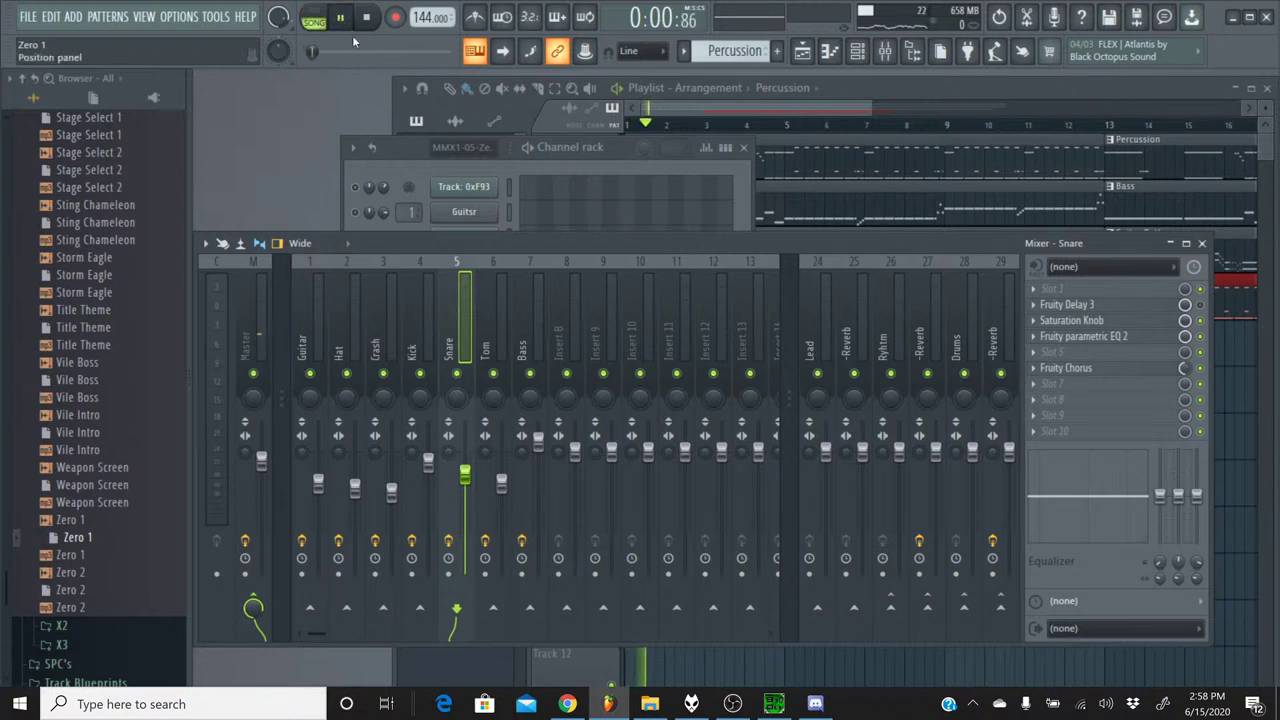
key("space")
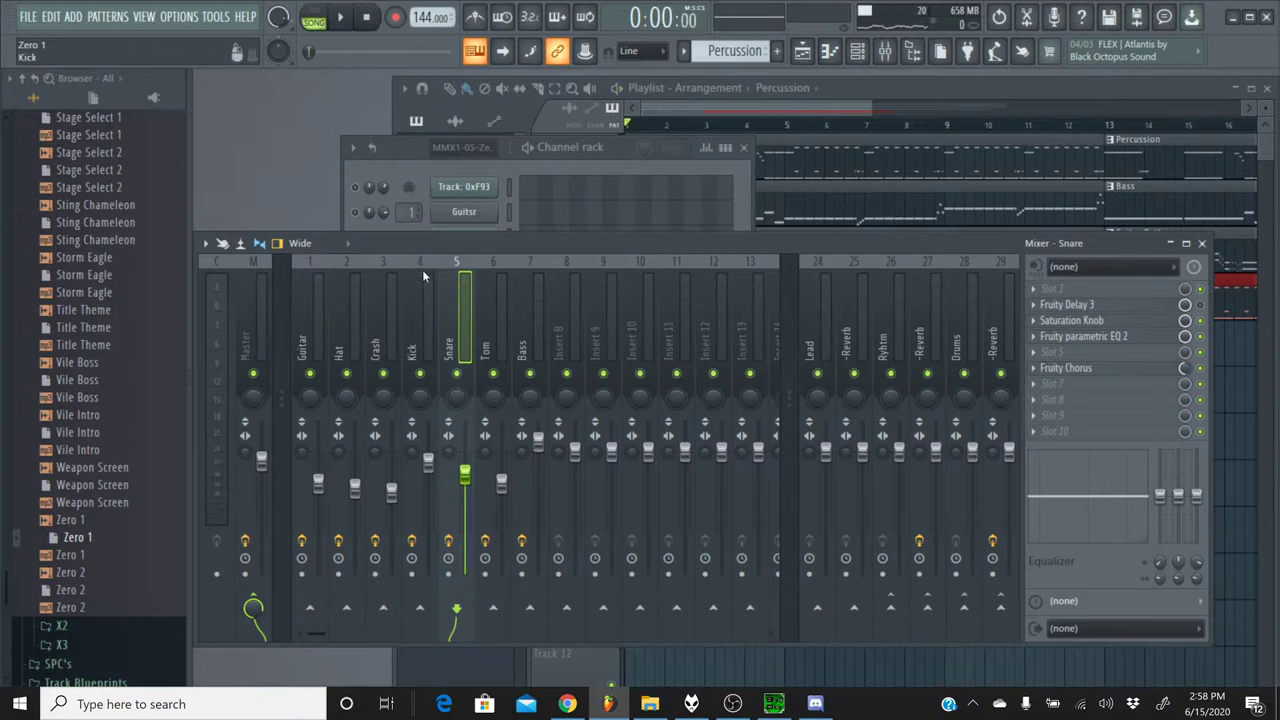
right_click(960, 601)
left_click(978, 622)
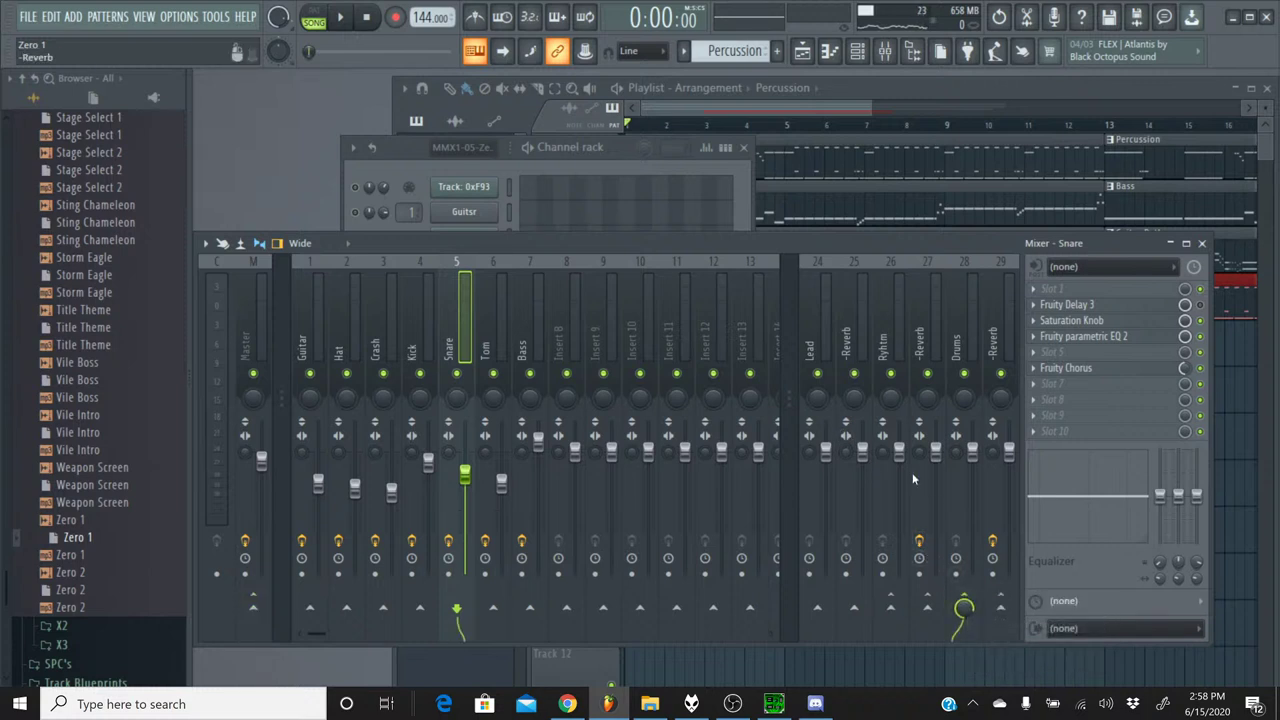
- Unsolo the M1 #2 channel so that all channels in the channel rack are active again
left_click(366, 20)
left_click(409, 171)
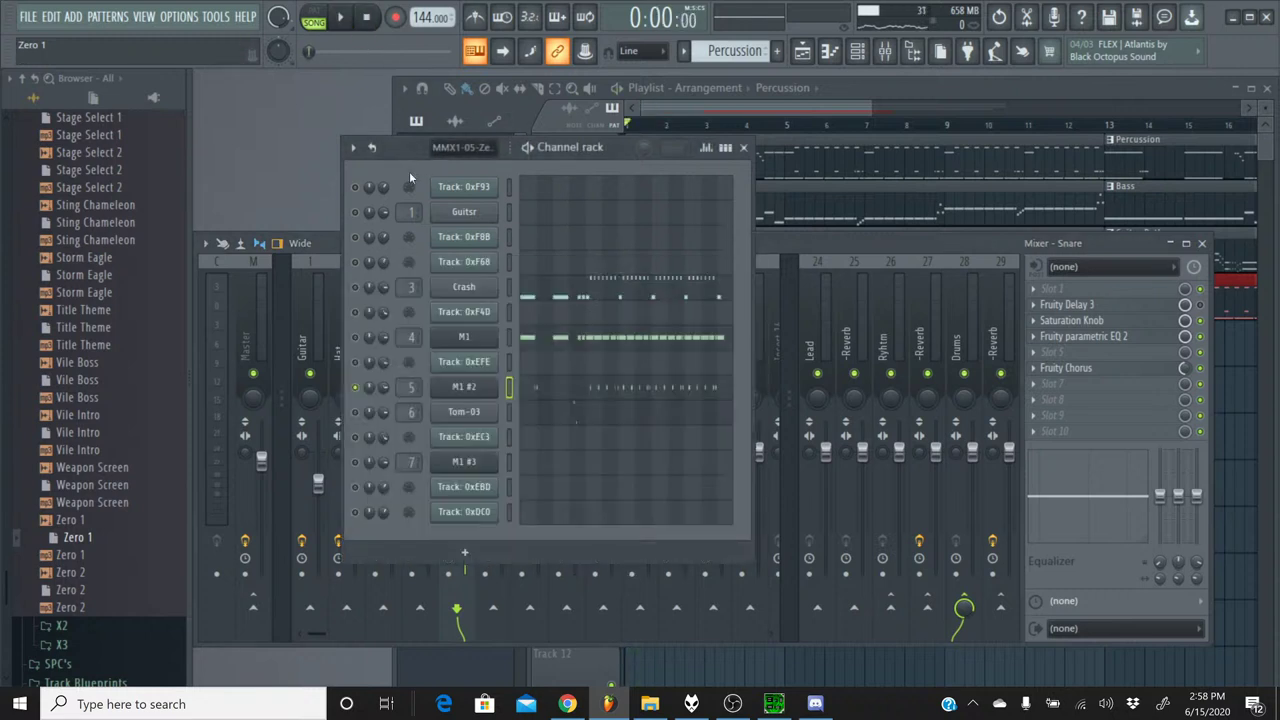
right_click(357, 216)
key("Escape")
right_click(357, 216)
left_click(357, 216, "ctrl")
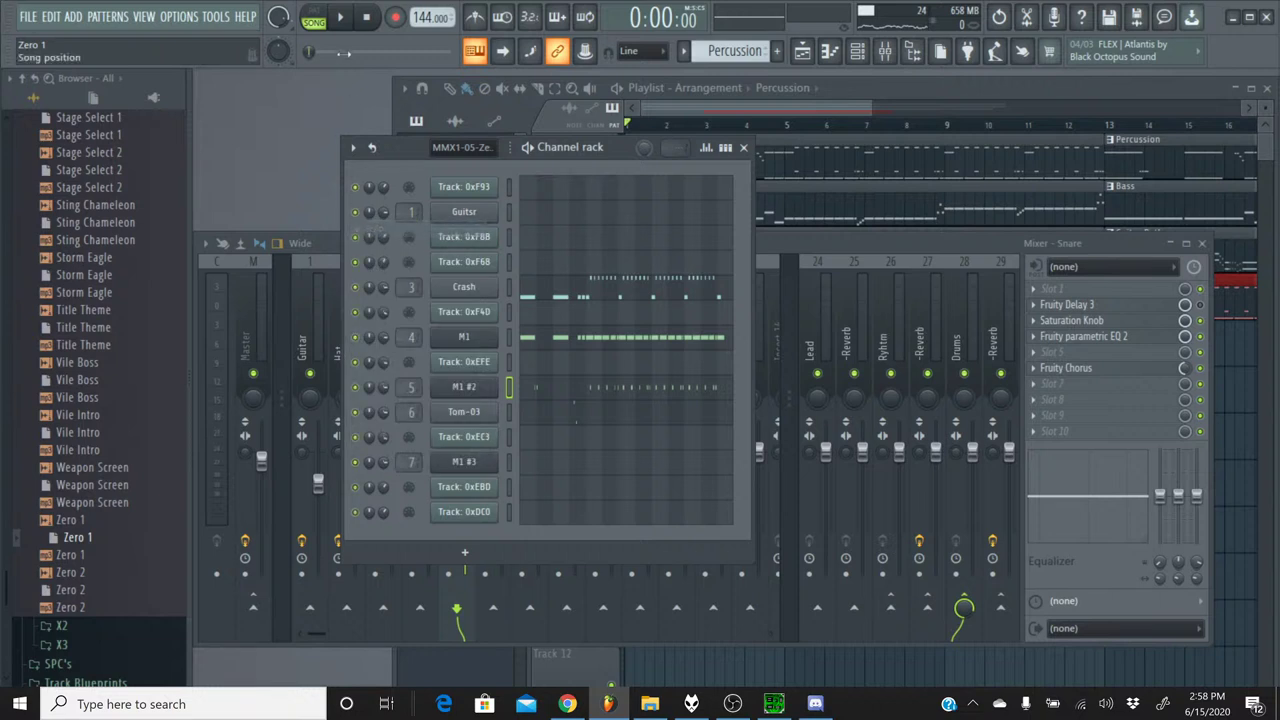
- Play the arrangement in song mode, check the drum levels in the mixer, and stop playback
left_click(340, 17)
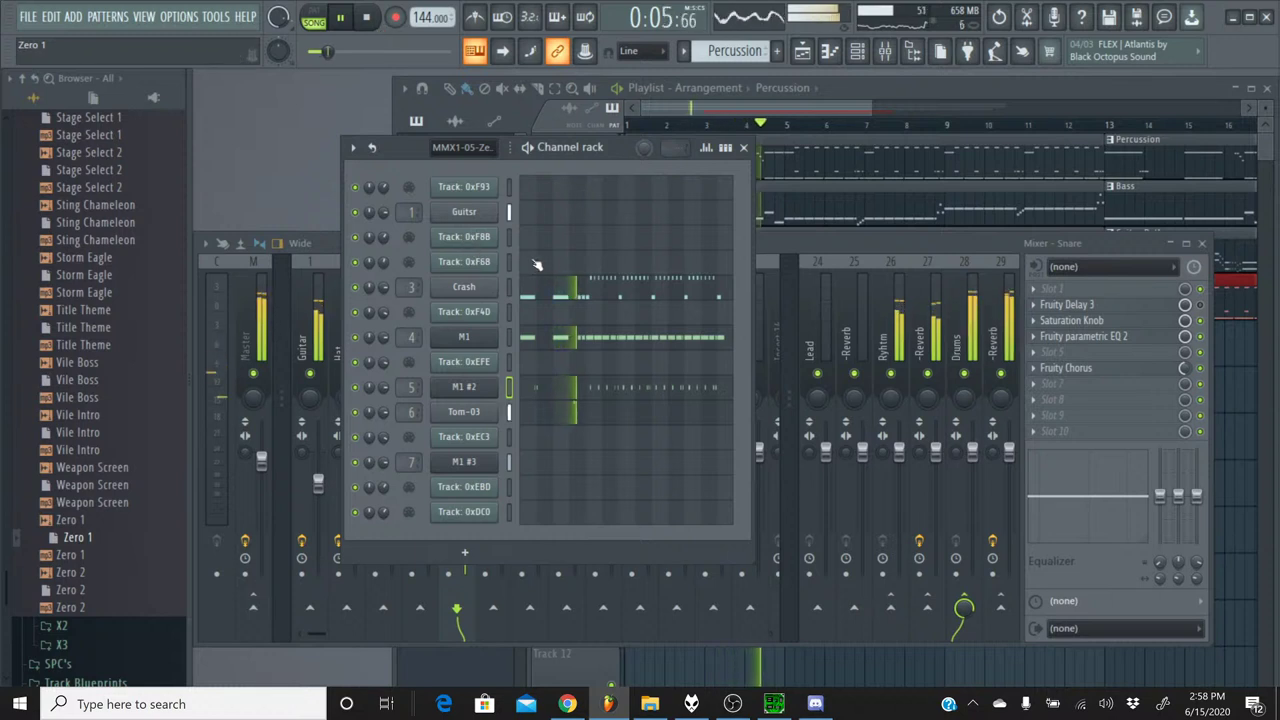
key("F9")
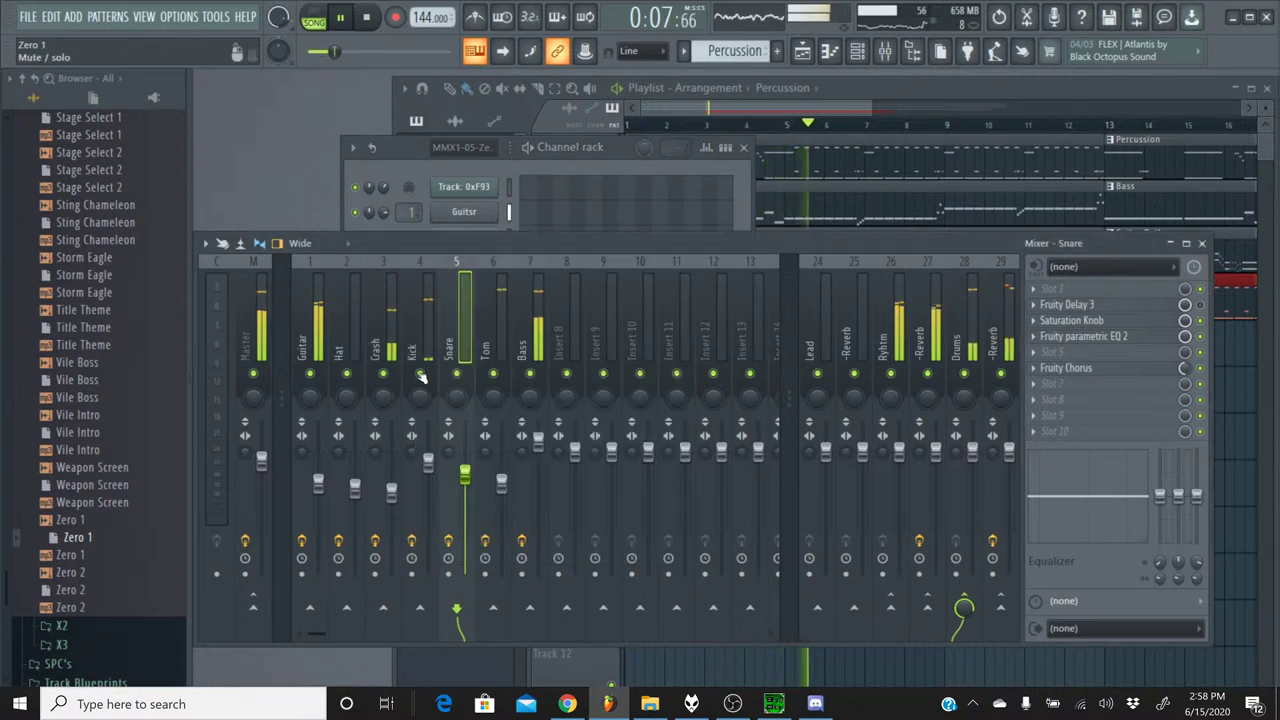
left_click(414, 159)
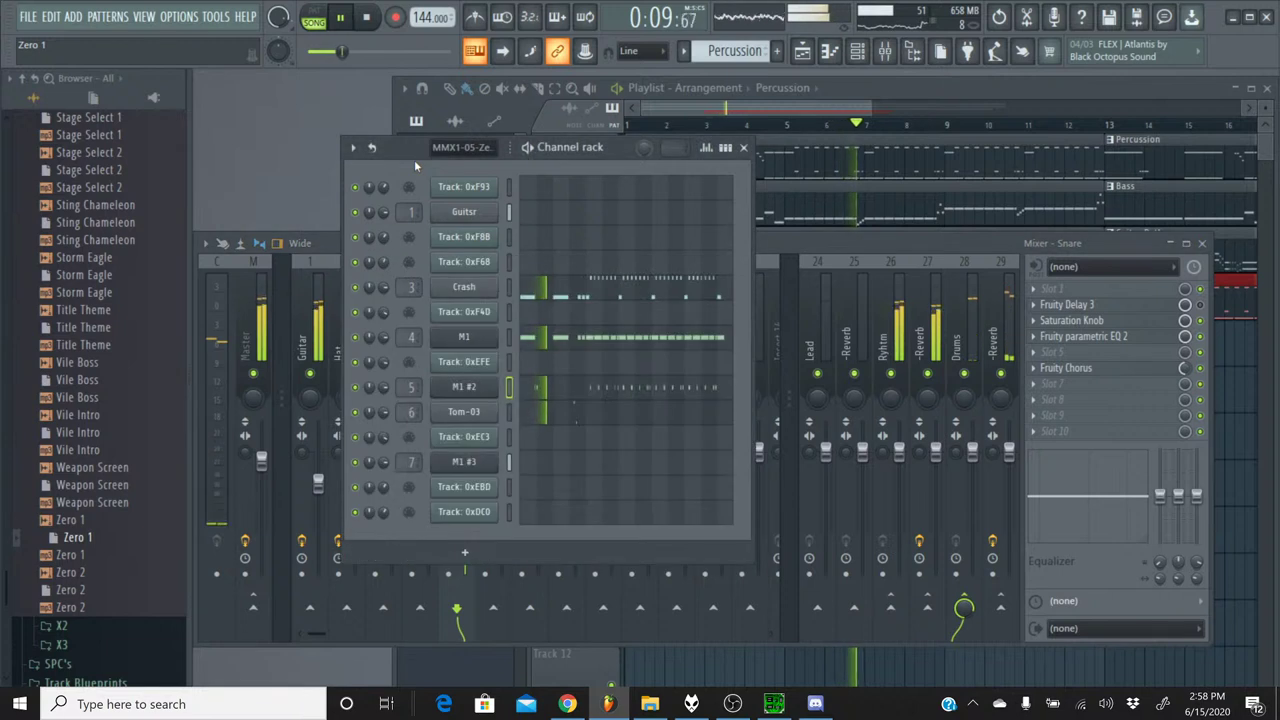
left_click(368, 20)
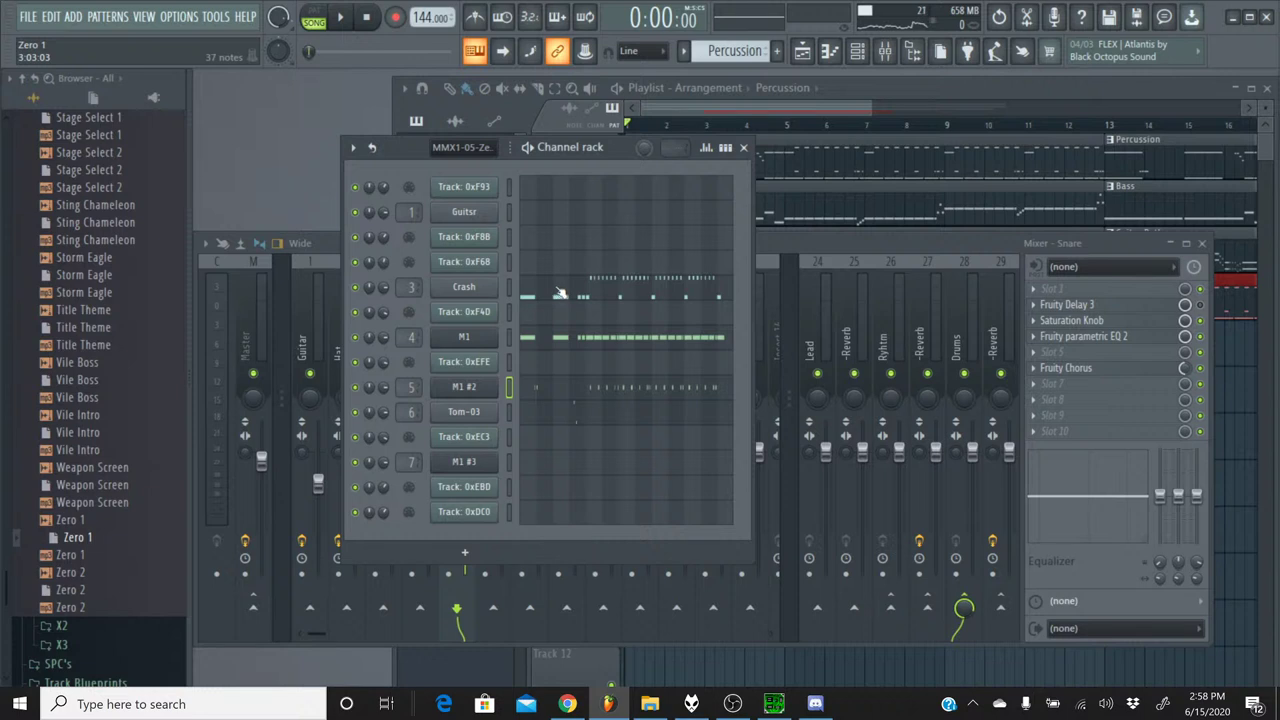
left_click(684, 52)
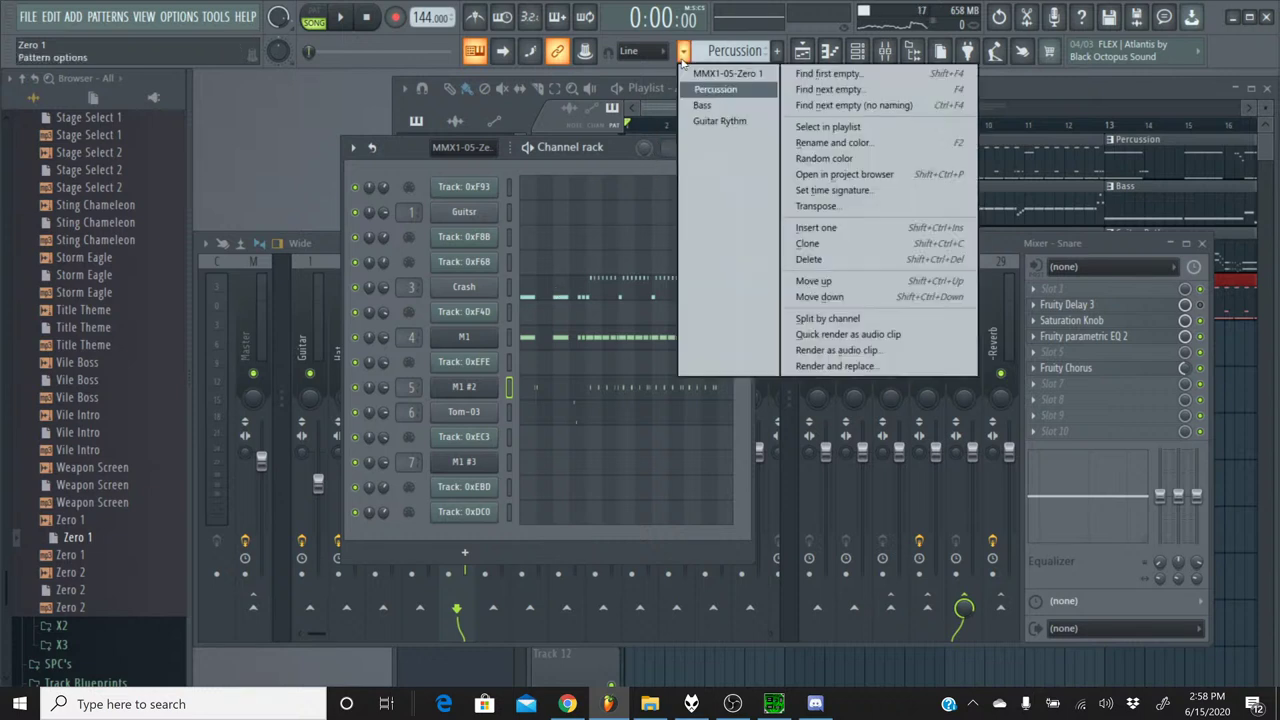
left_click(684, 58)
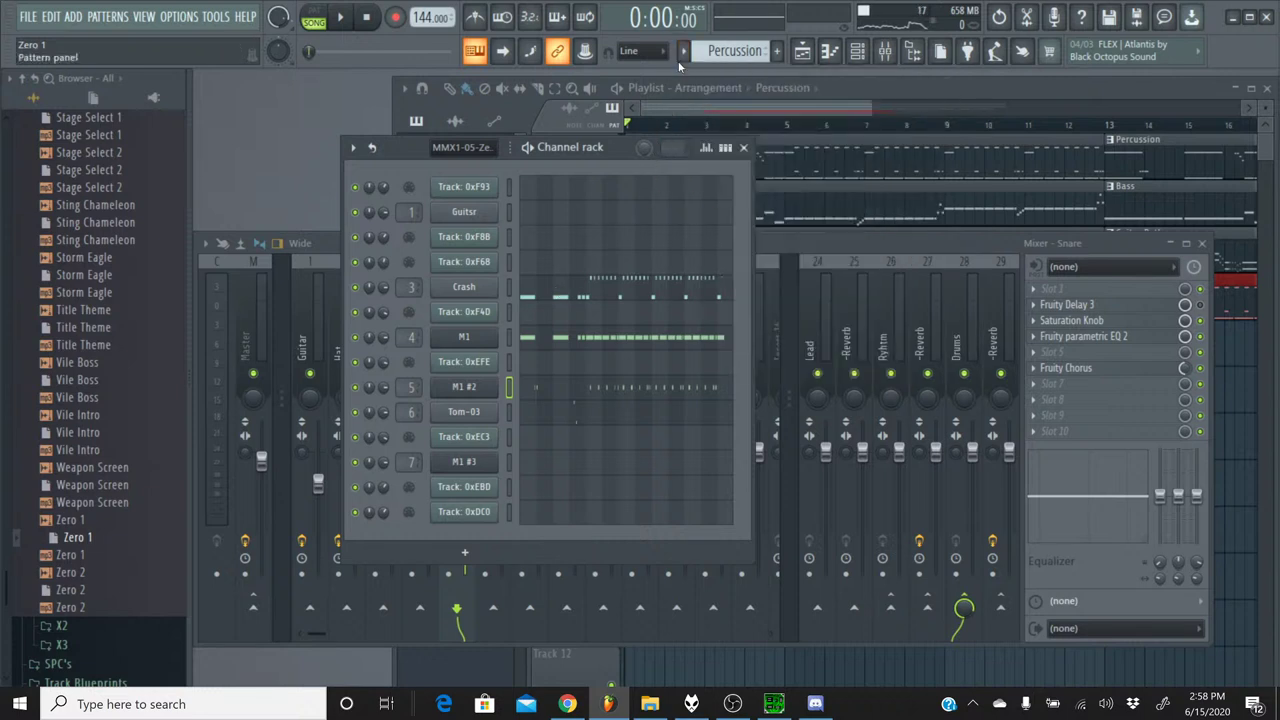
left_click(810, 248)
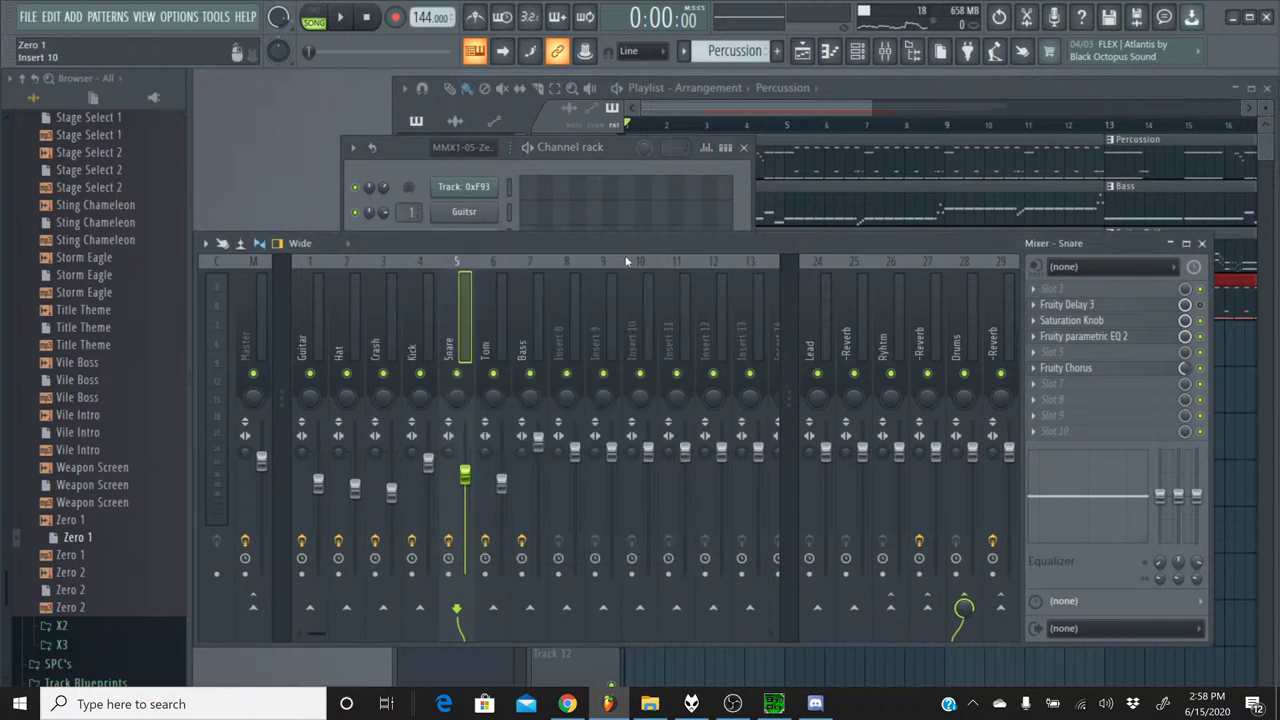
- Play the arrangement and inspect the Crash channel's volume envelope settings, closing the channel window afterward
left_click(344, 20)
left_click(405, 149)
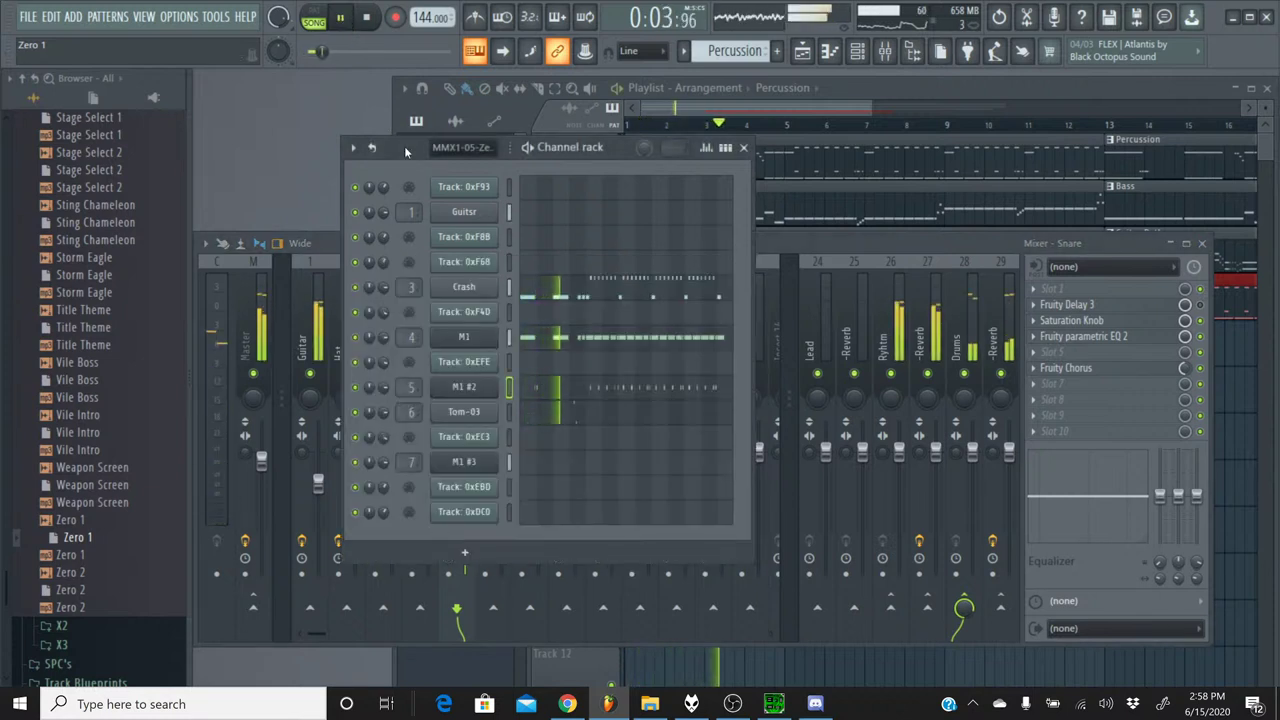
left_click(464, 286)
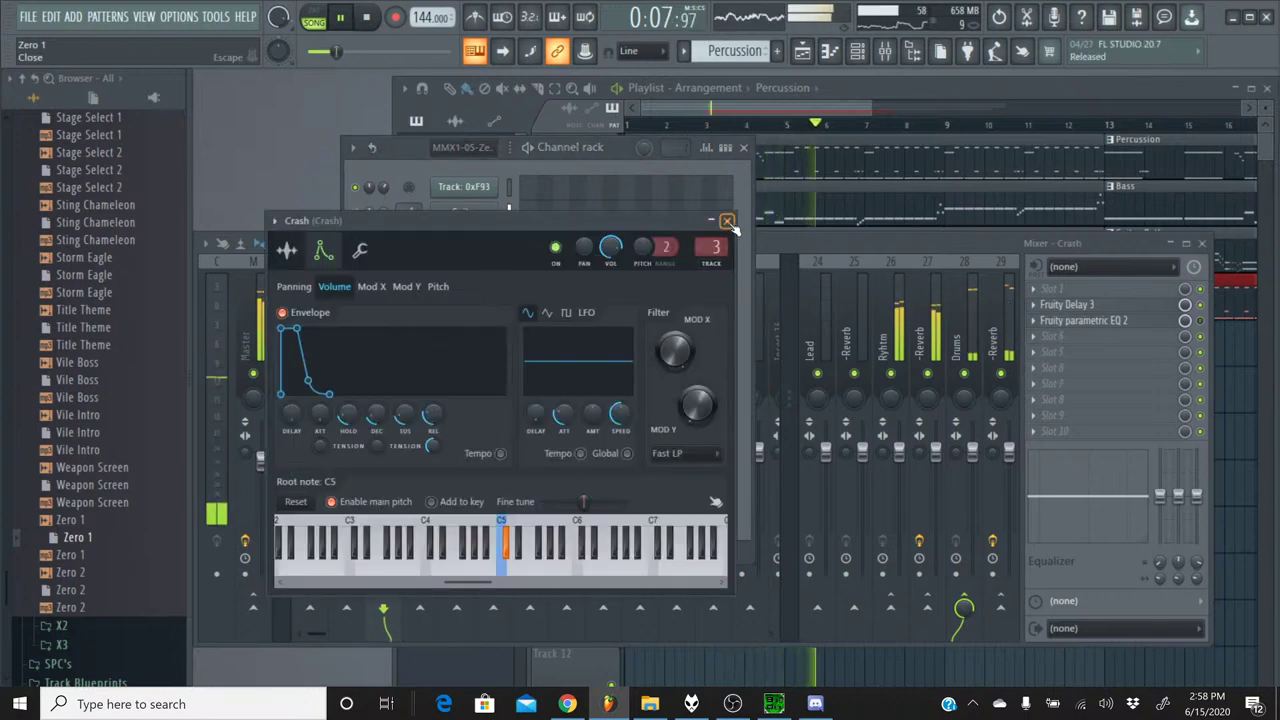
key("Escape")
- Solo the Crash channel to hear it alone, stop playback, and unsolo it
right_click(355, 287)
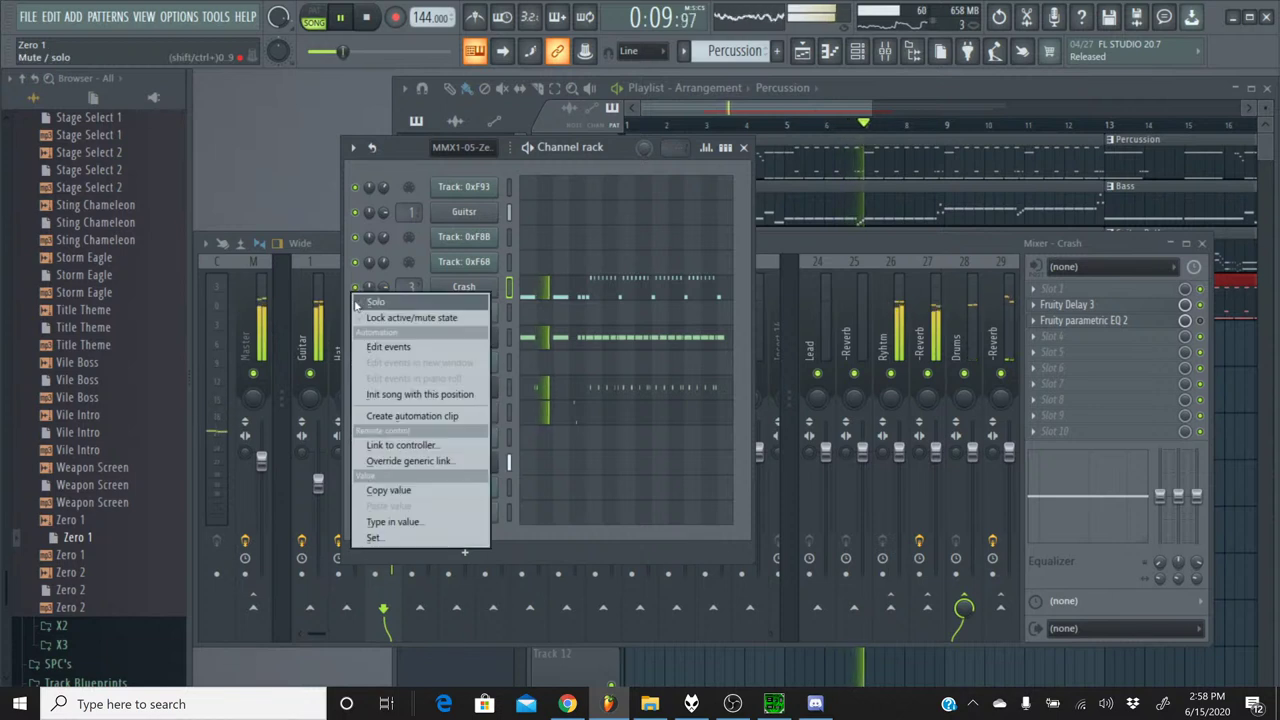
key("Escape")
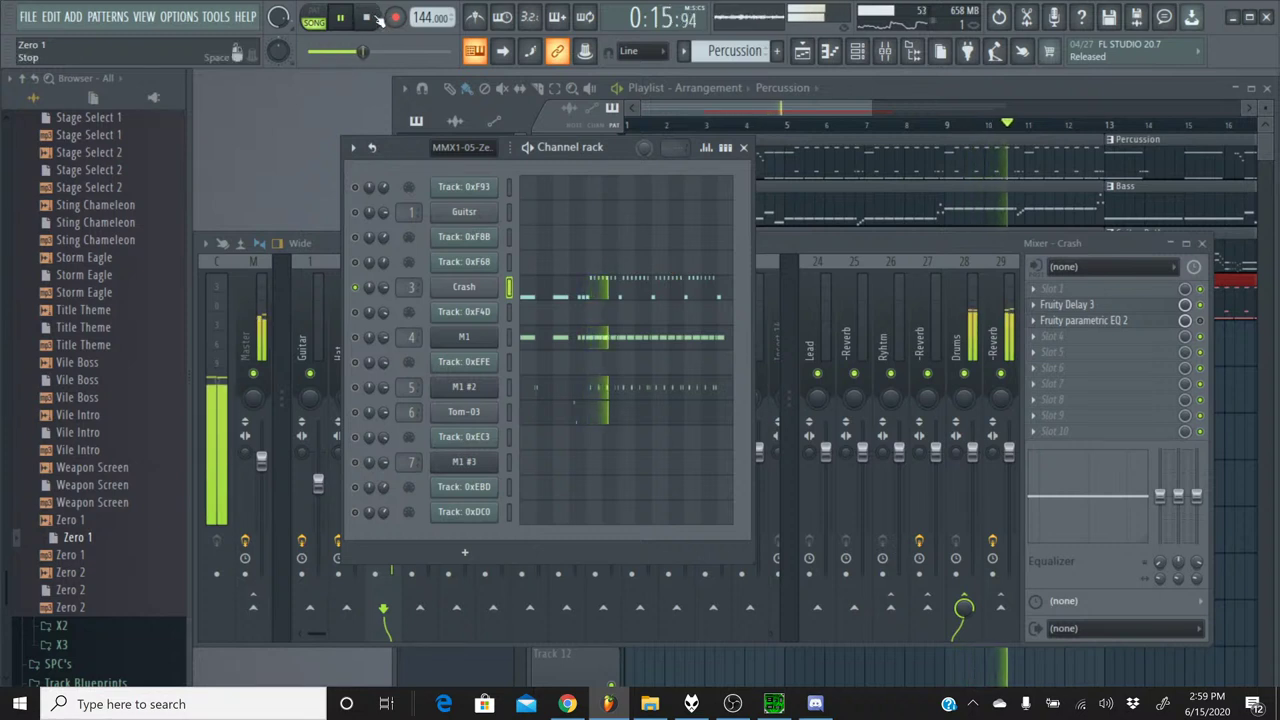
key("space")
right_click(362, 290)
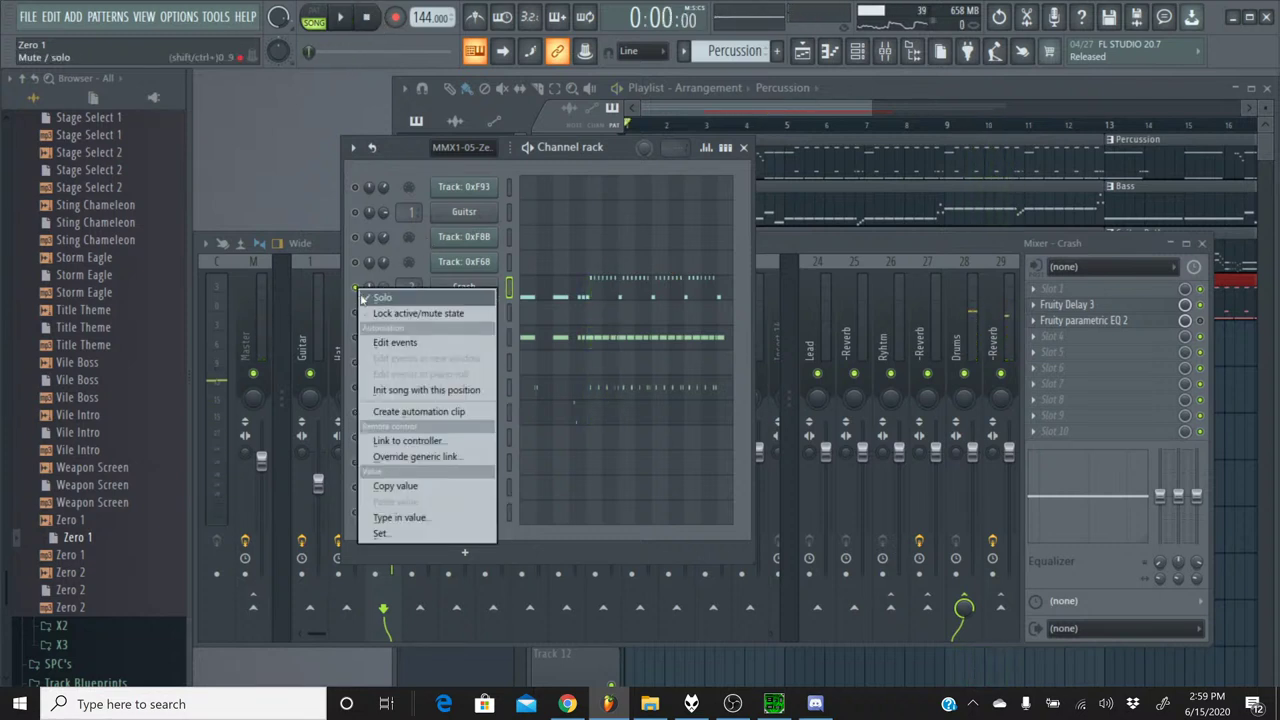
left_click(362, 298)
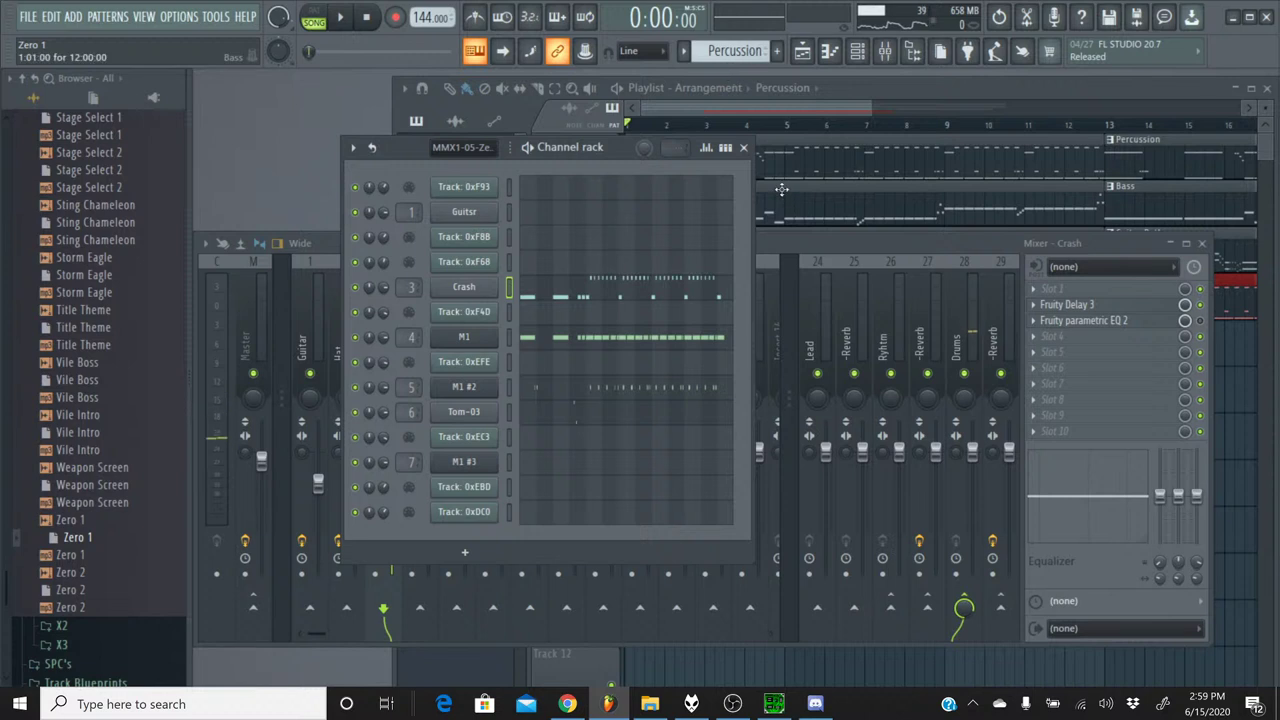
- Move the Percussion clip on Track 4 to the start of bar 1 and play the arrangement
left_click(720, 107)
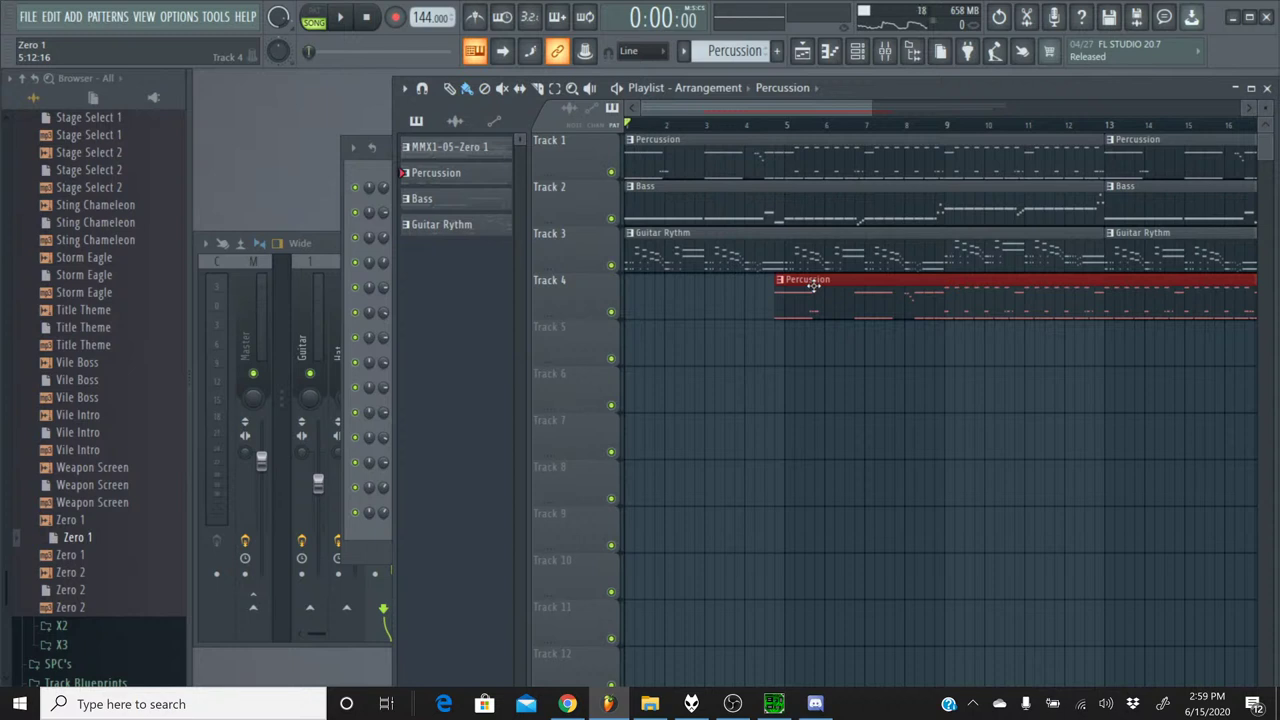
left_click_drag(813, 286, 642, 285)
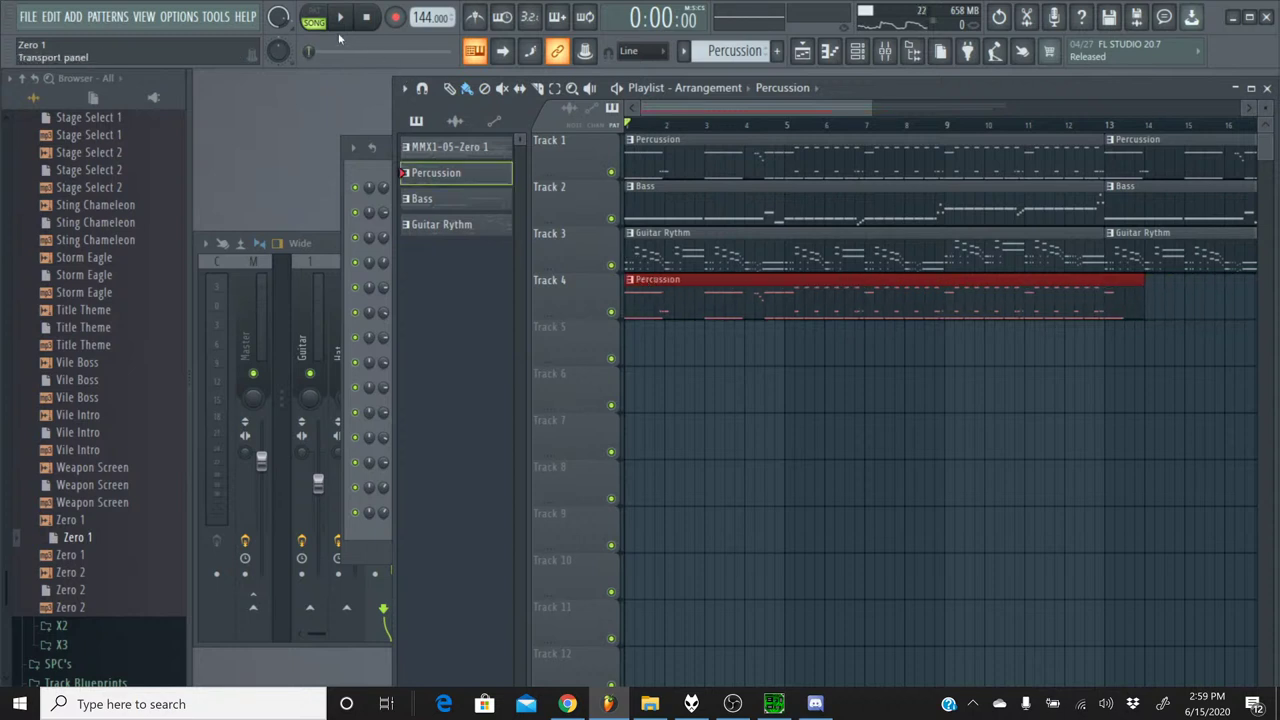
left_click(341, 18)
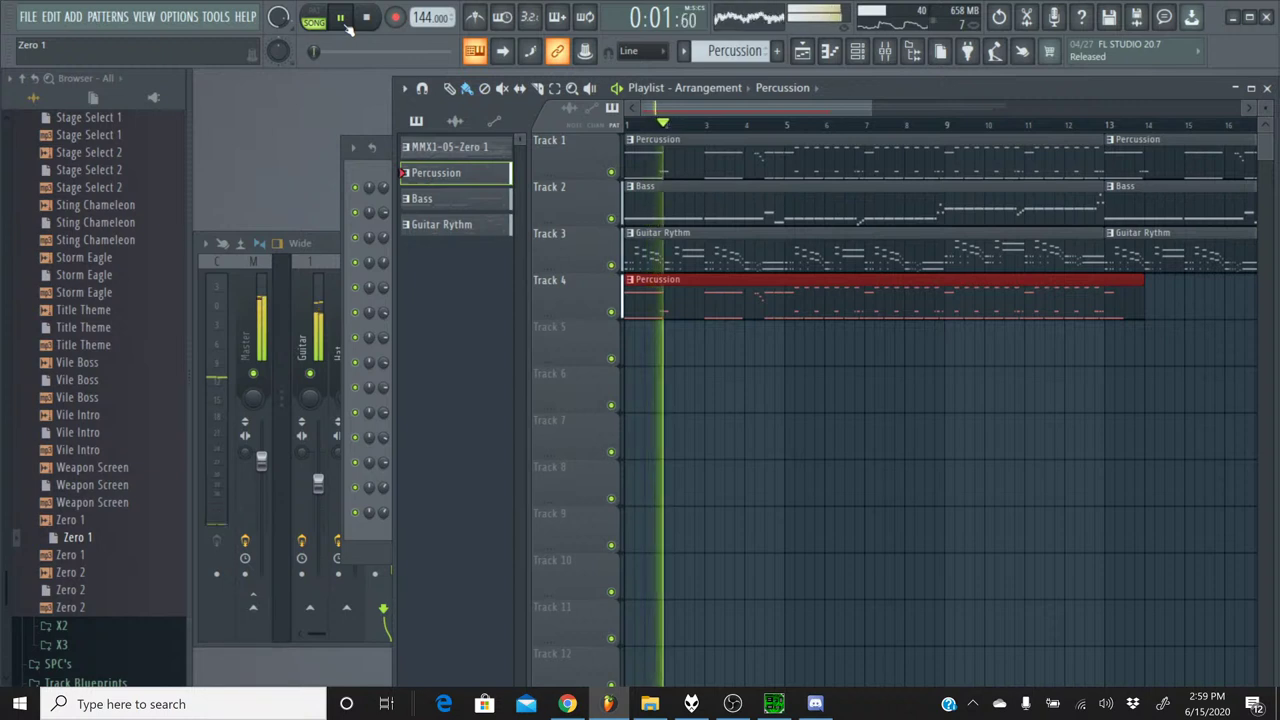
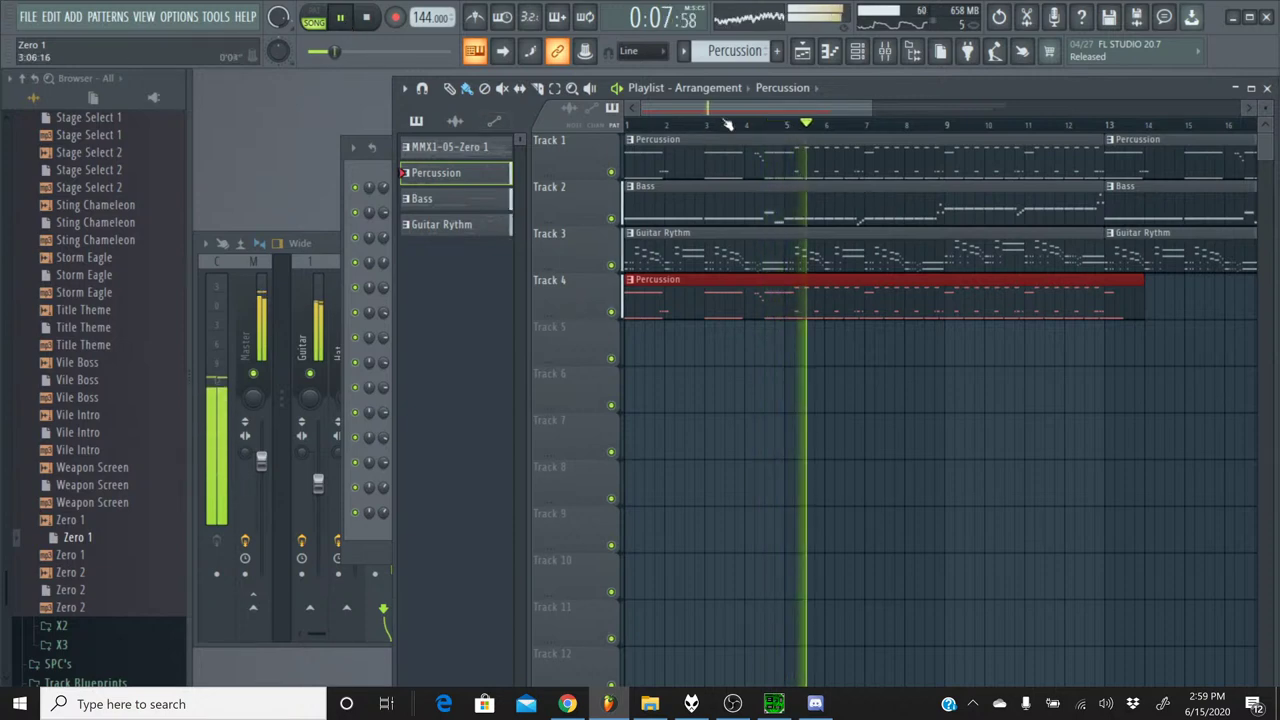
- Solo the Crash mixer track during playback, lower its volume, and unsolo it
left_click(884, 51)
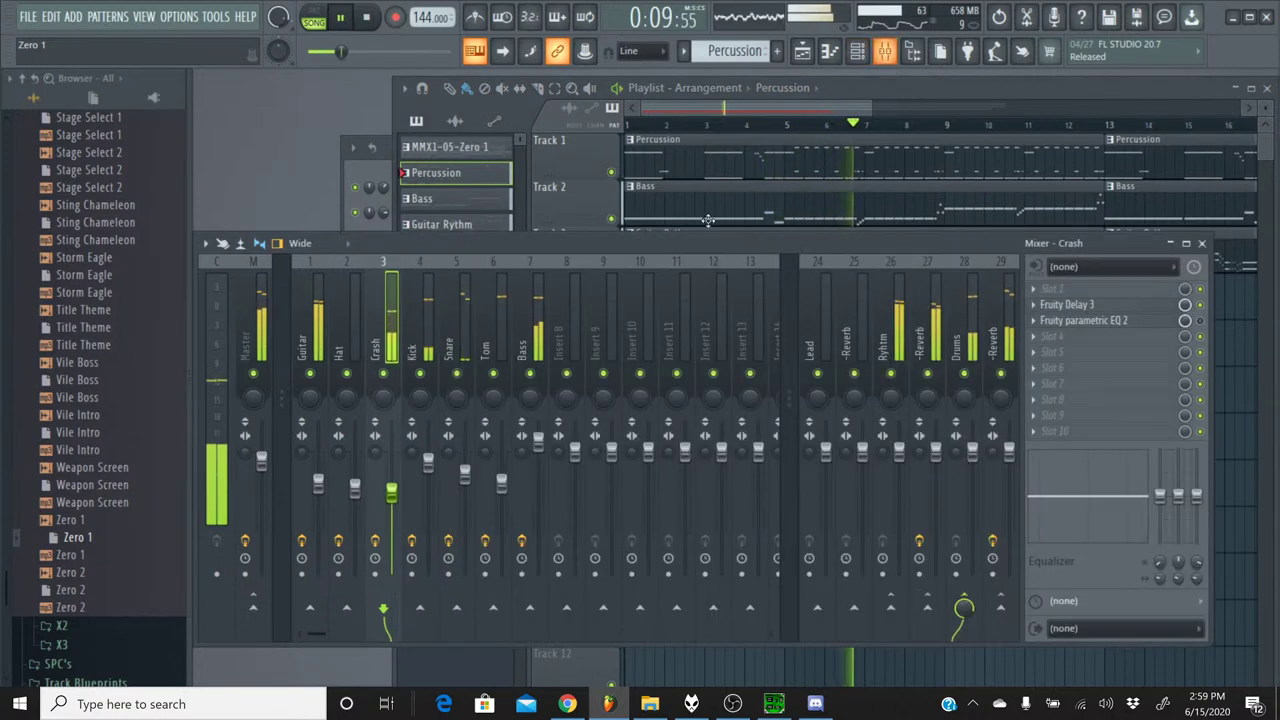
right_click(383, 373)
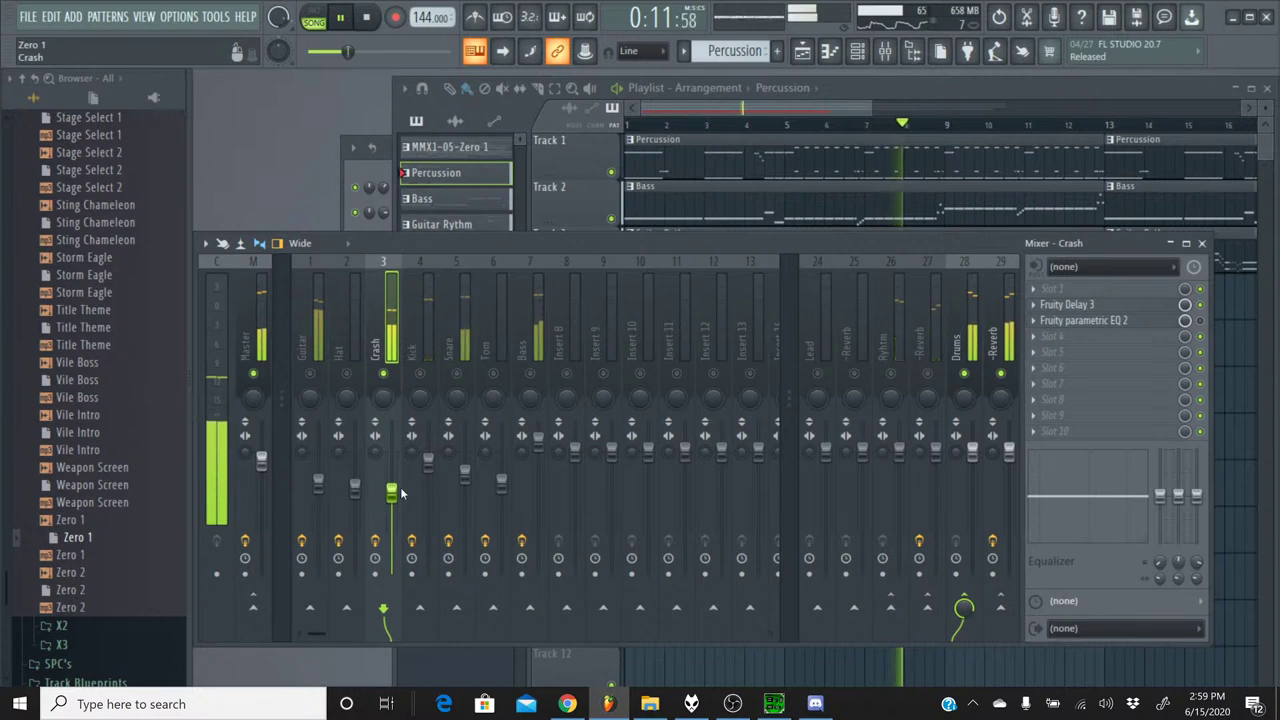
left_click_drag(400, 487, 400, 515)
right_click(384, 374)
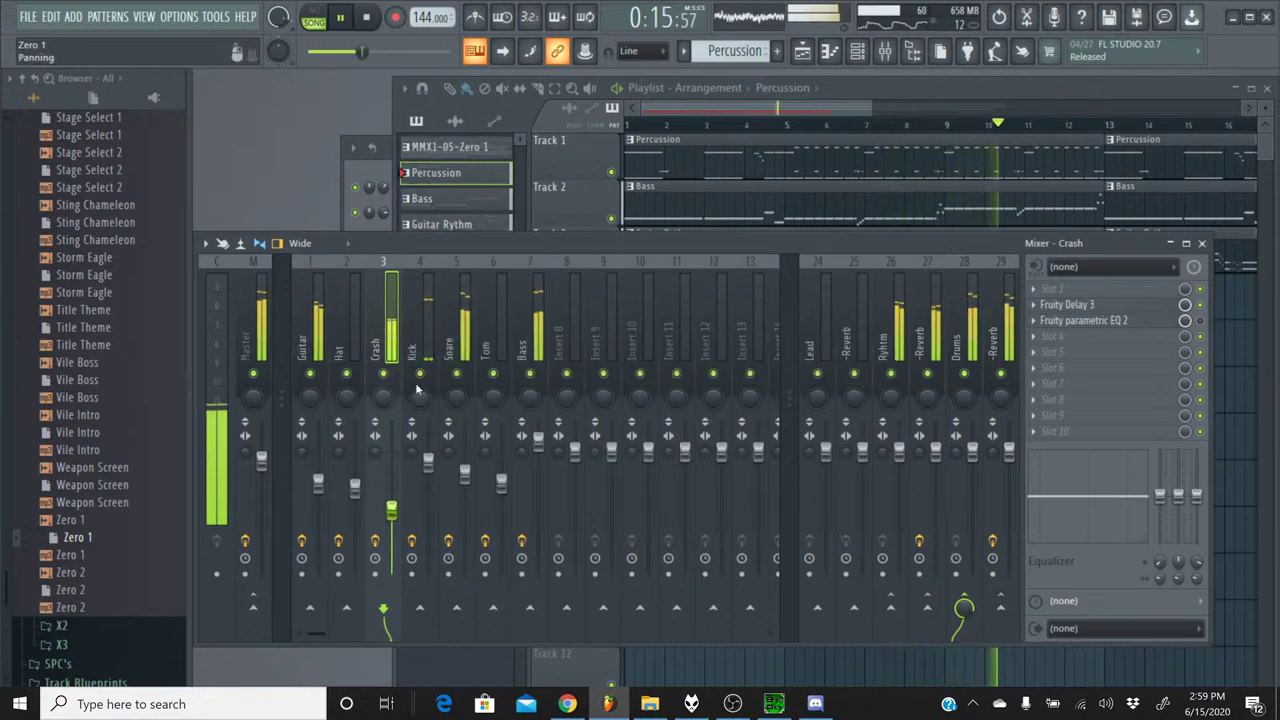
- Solo the Kick mixer track during playback, fine-tune its volume, and unsolo it
right_click(420, 373)
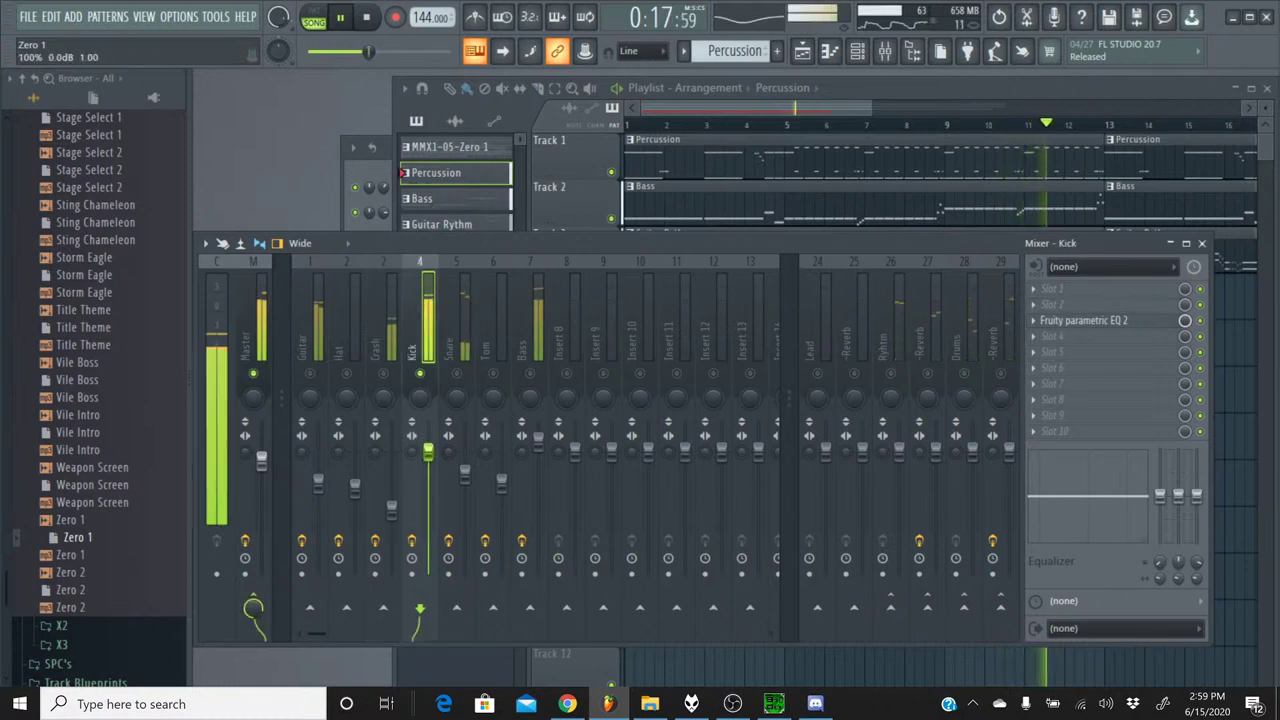
left_click_drag(428, 452, 428, 460)
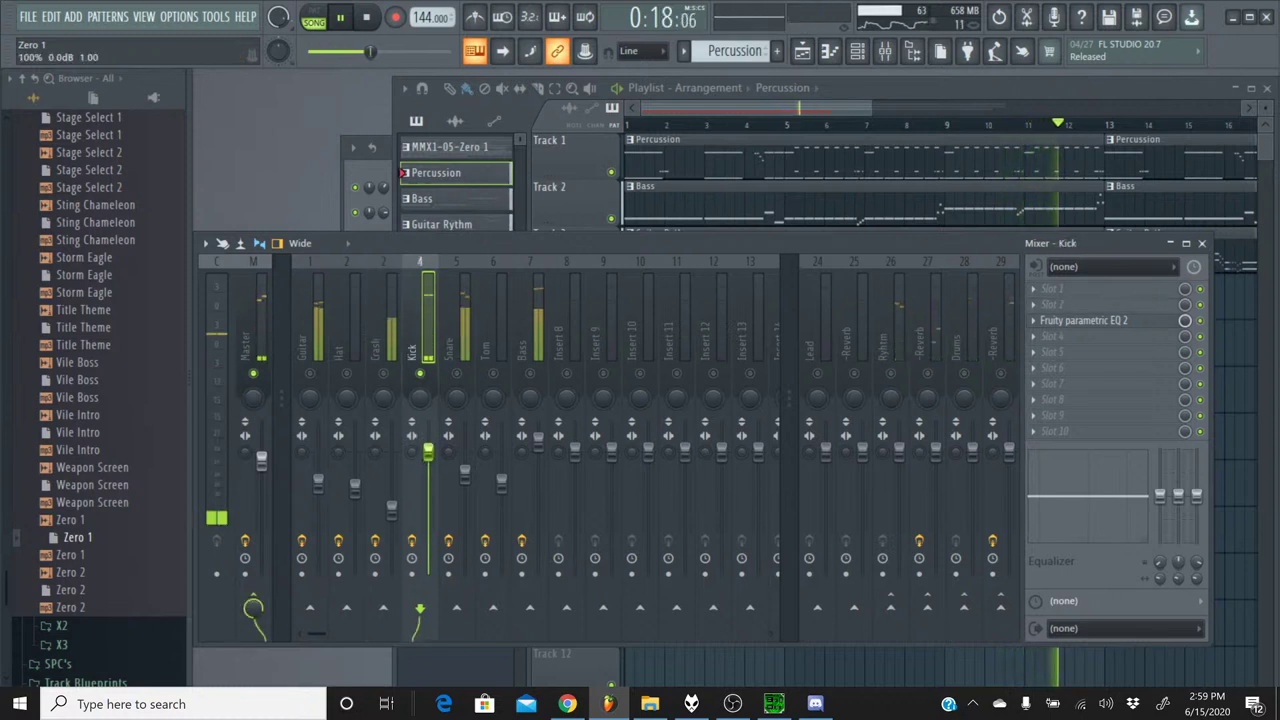
right_click(428, 373)
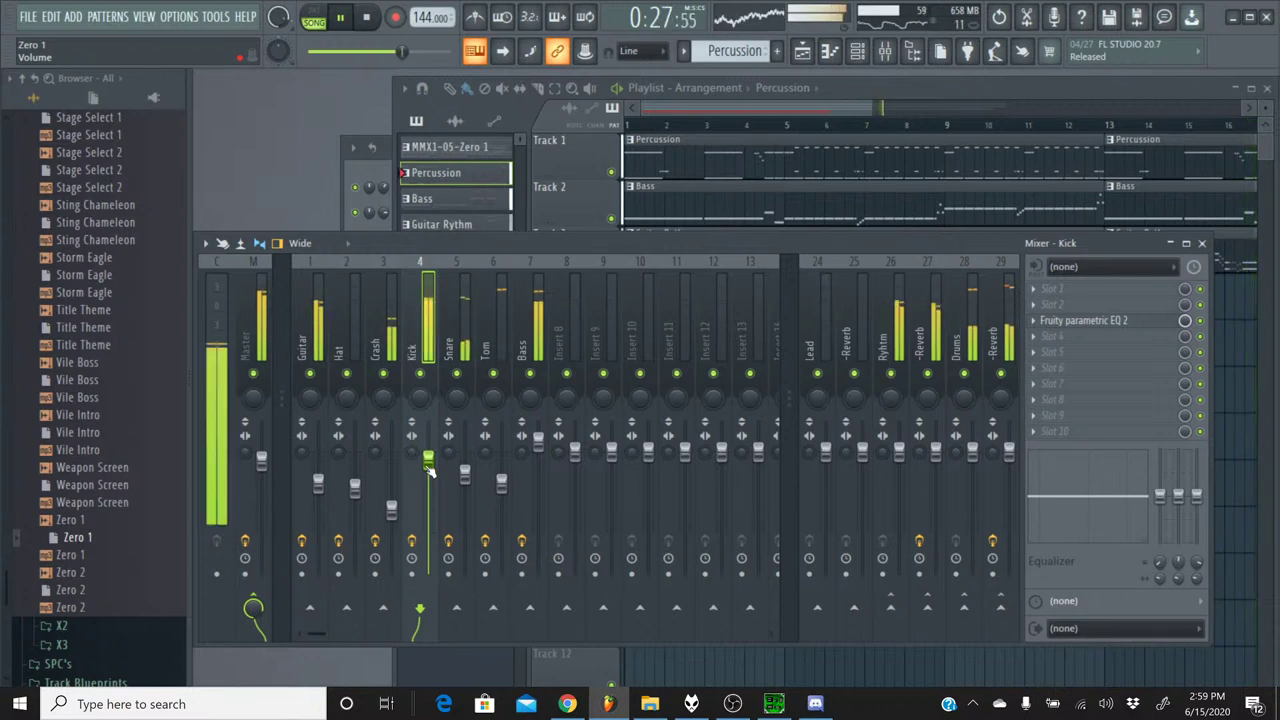
- Raise the Snare mixer track's volume to 92% during playback
left_click_drag(465, 473, 465, 459)
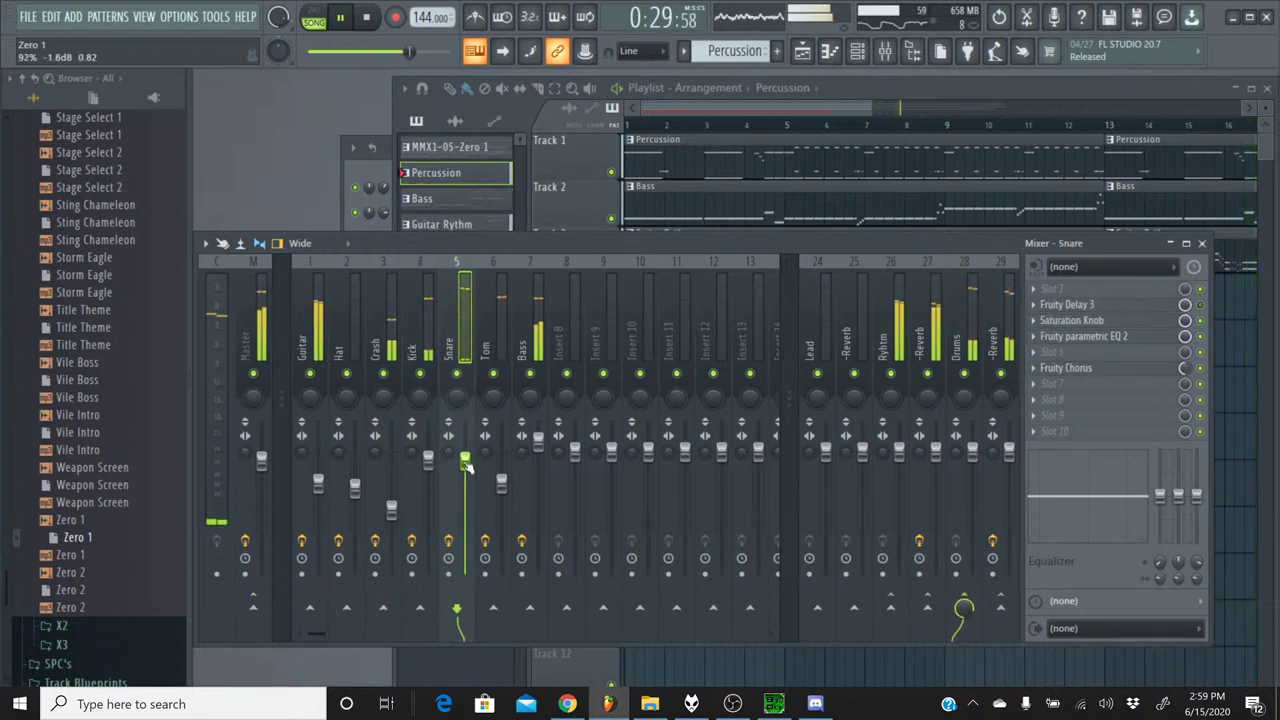
- Route the Kick mixer track only to the Drums track, then solo and unsolo it during playback
left_click(435, 276)
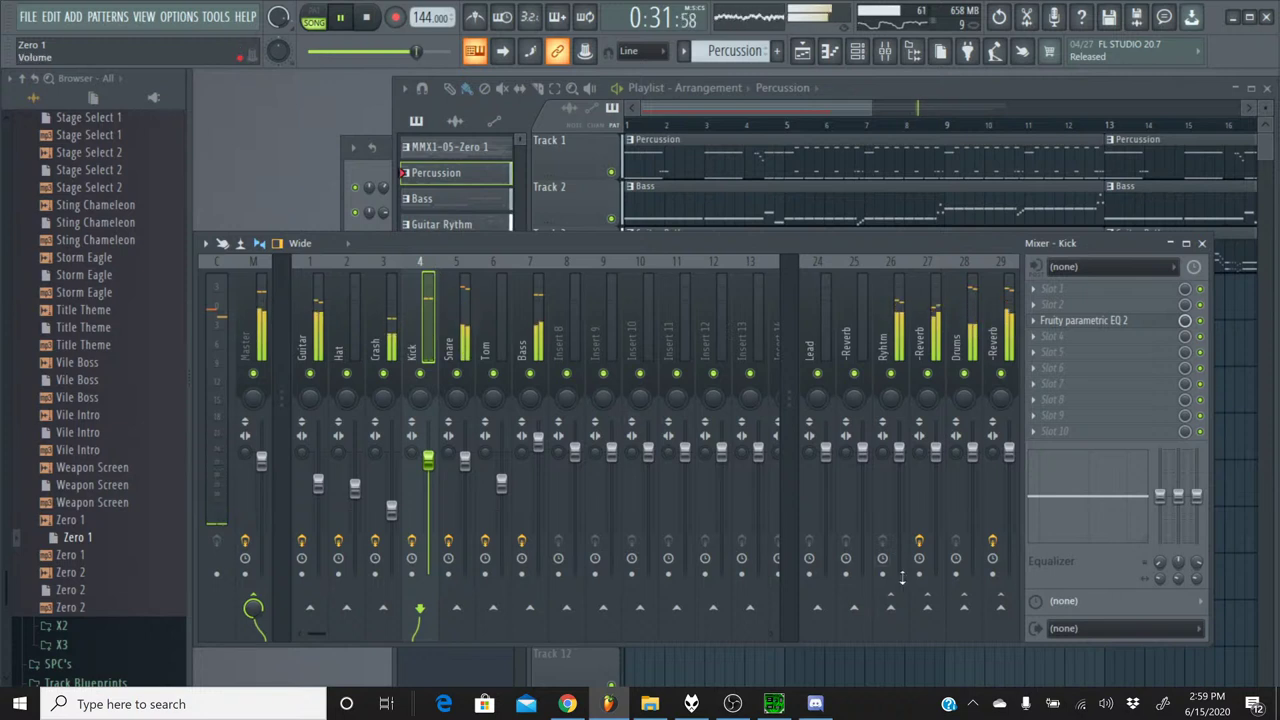
right_click(964, 607)
left_click(981, 625)
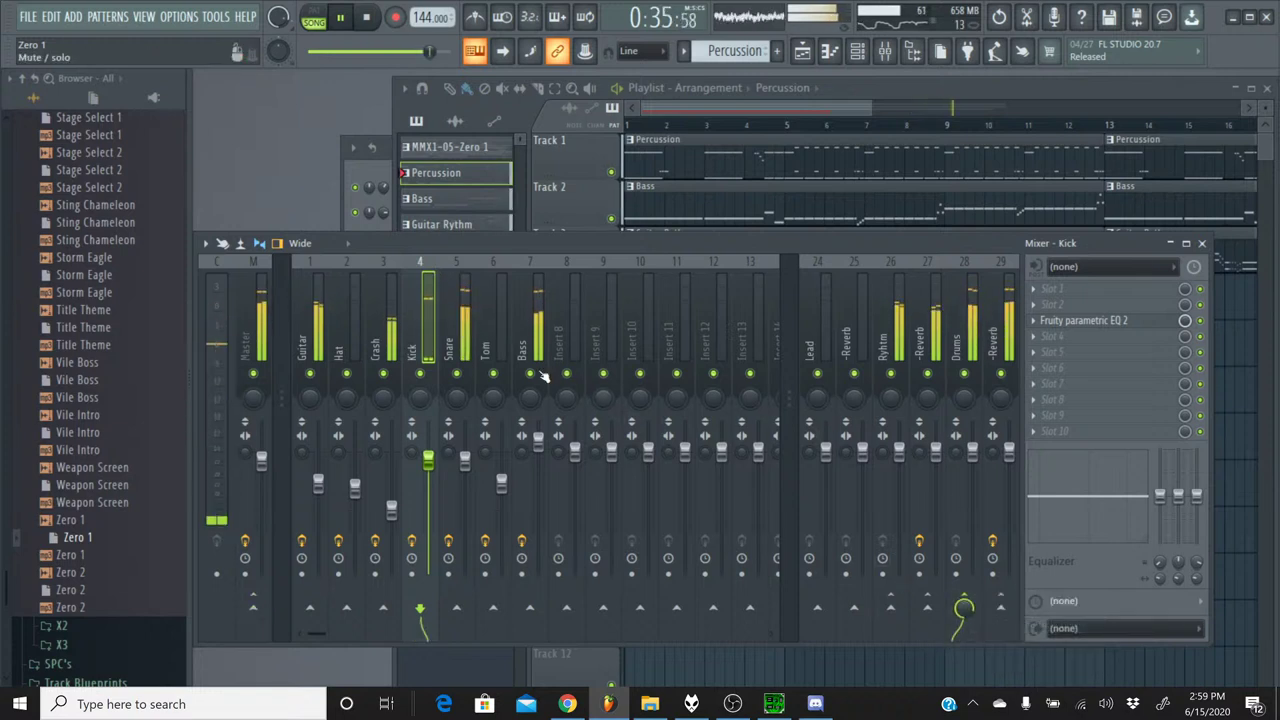
right_click(424, 381)
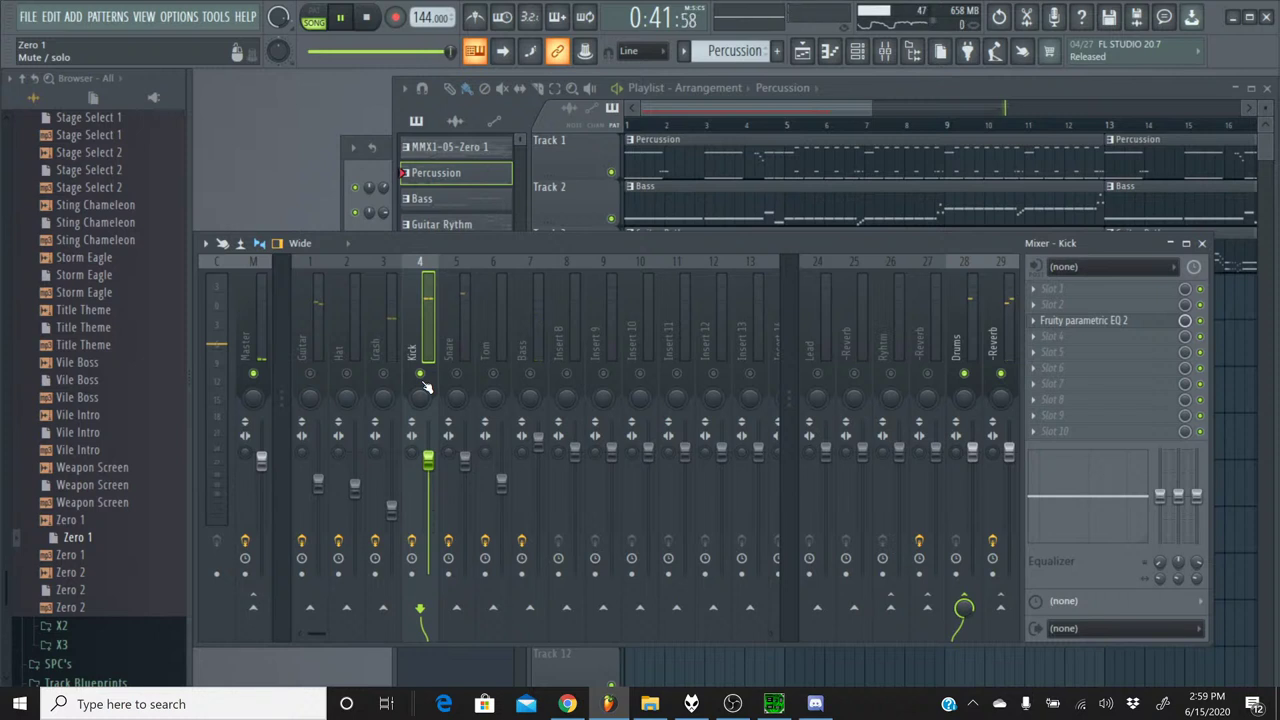
right_click(421, 376)
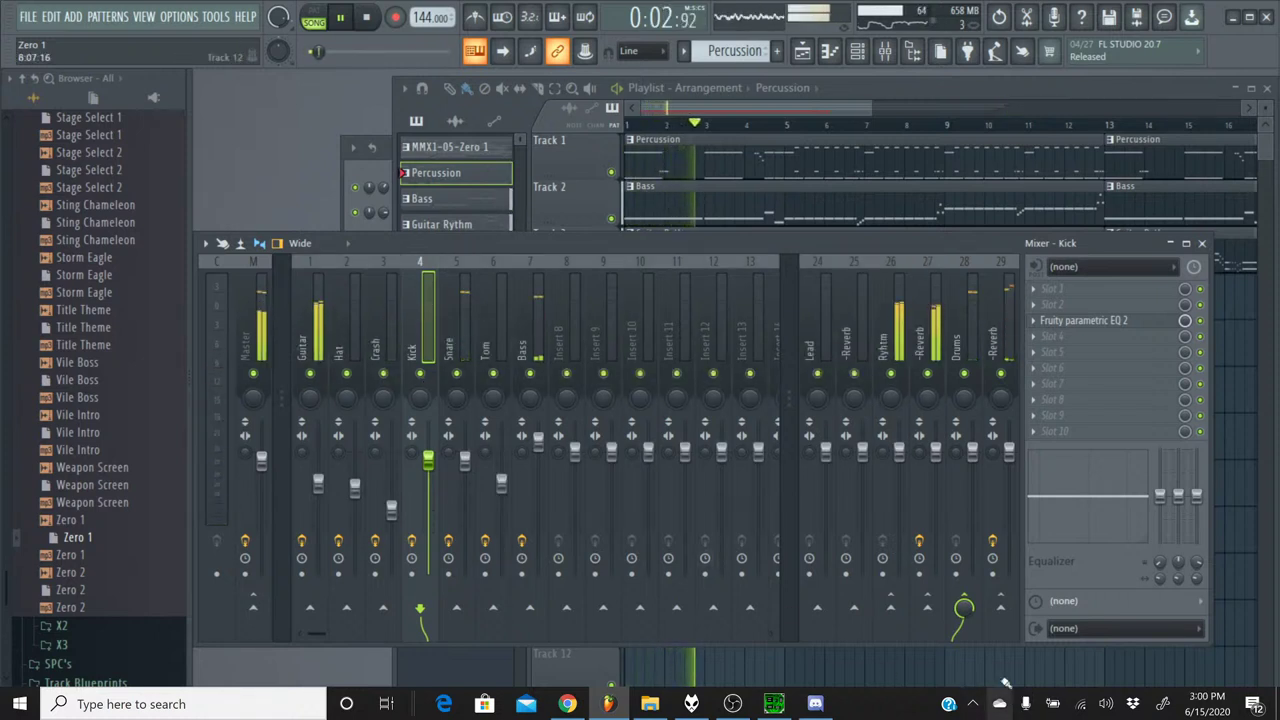
- Route the Kick mixer track back to the Master only, bypassing the Drums track
right_click(964, 606)
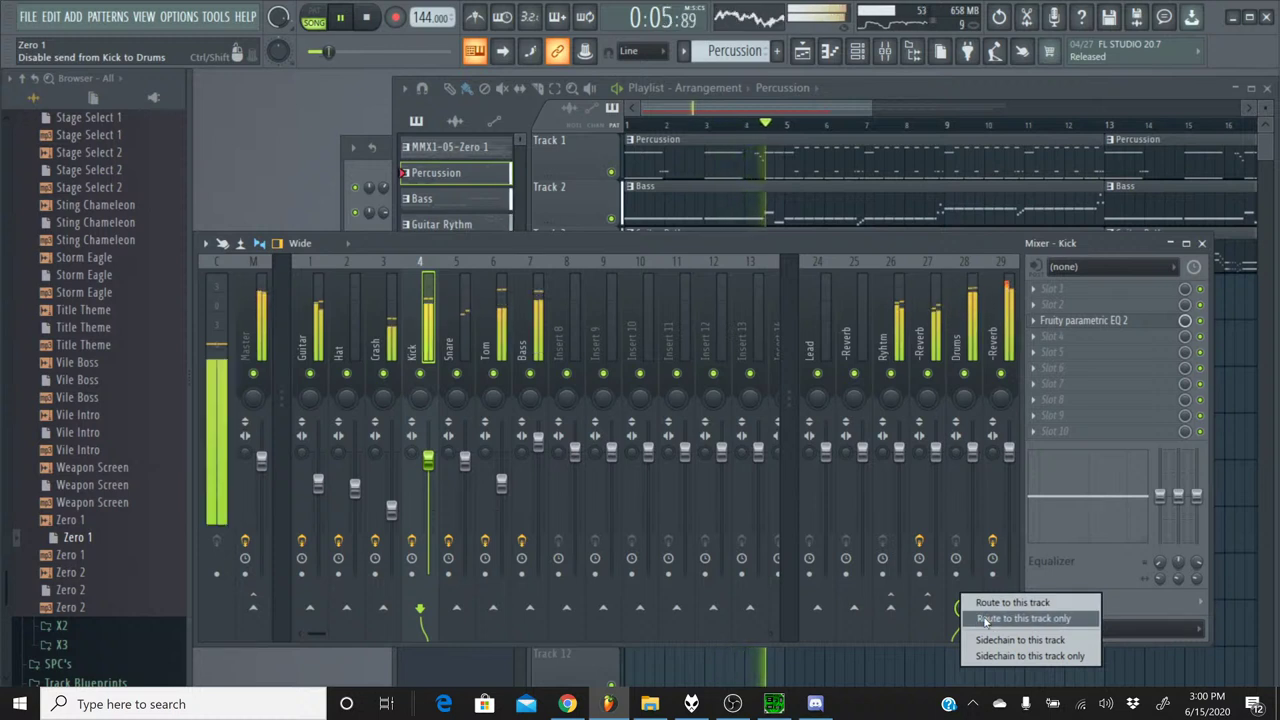
left_click(1014, 602)
left_click(968, 596)
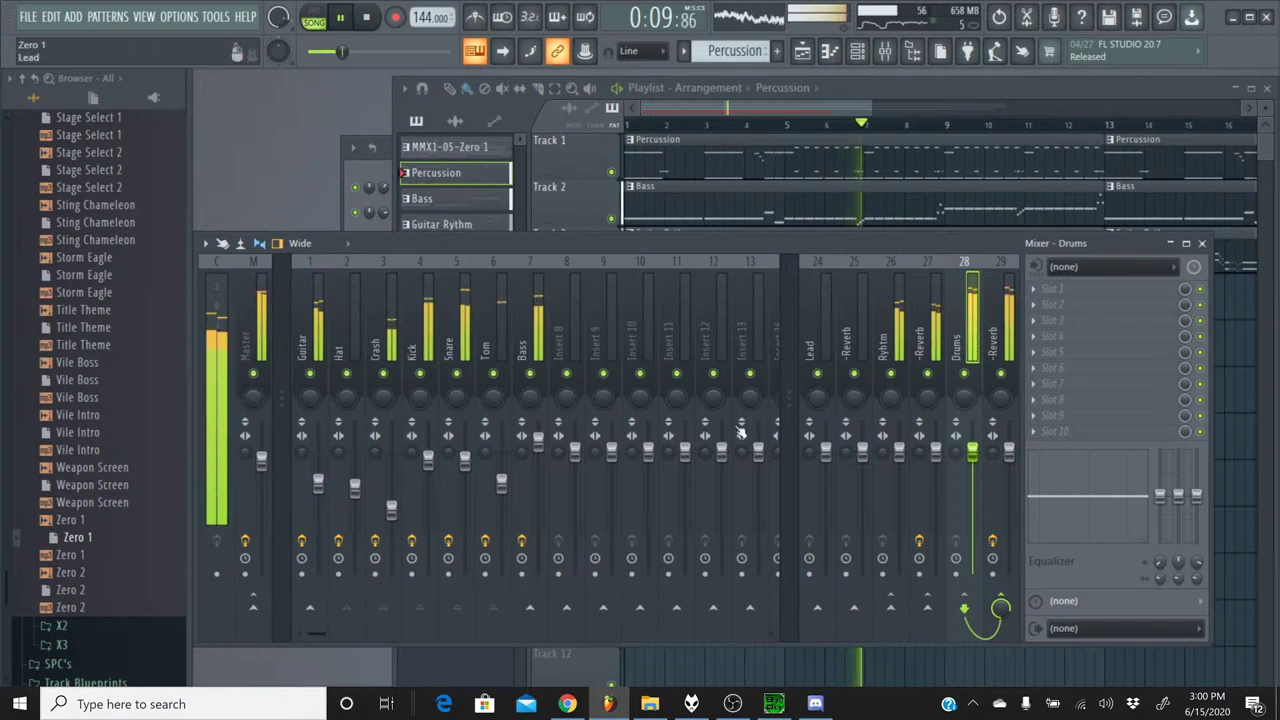
left_click(433, 283)
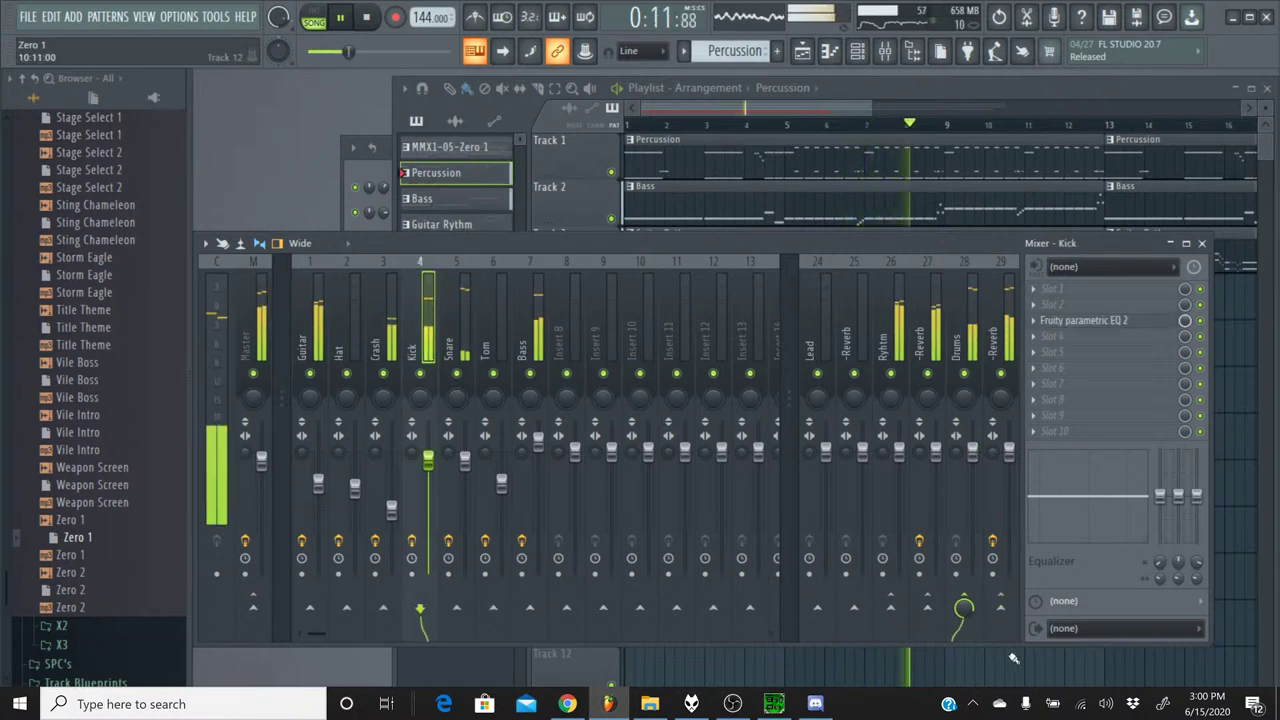
right_click(253, 608)
left_click(262, 623)
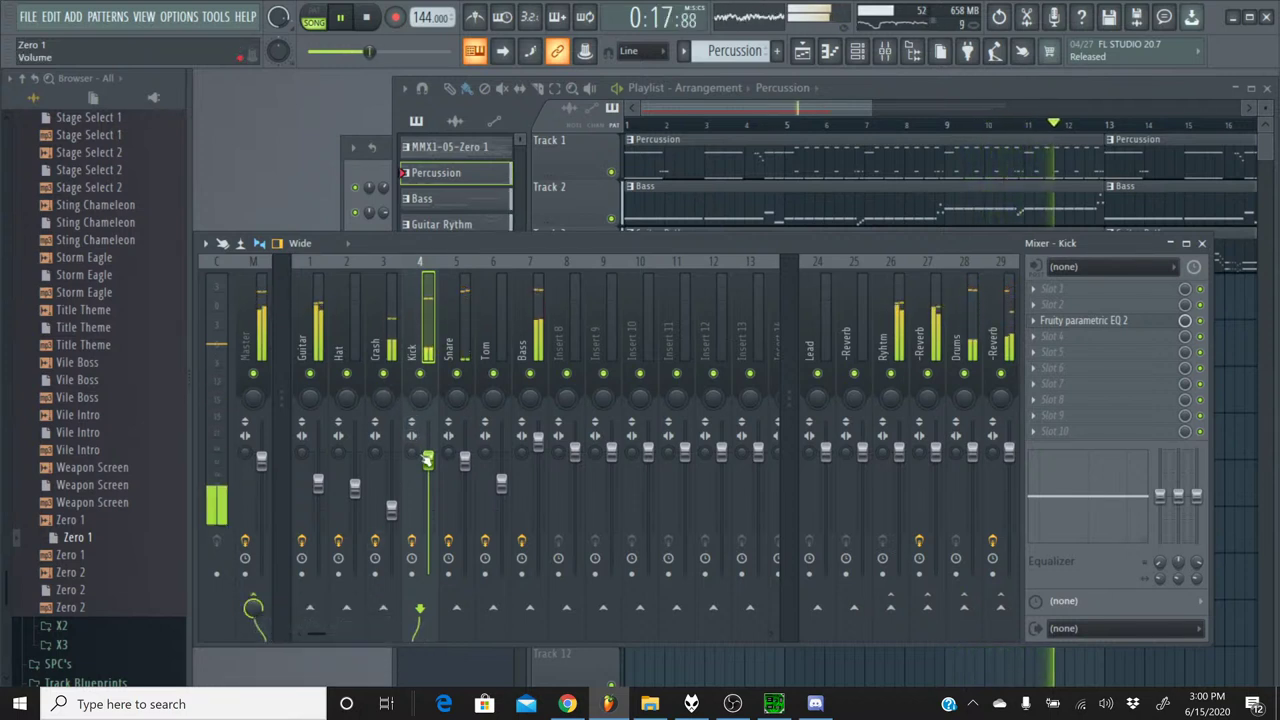
- Slightly lower the Kick and Tom mixer volumes during playback, and stop the song
left_click_drag(428, 459, 428, 461)
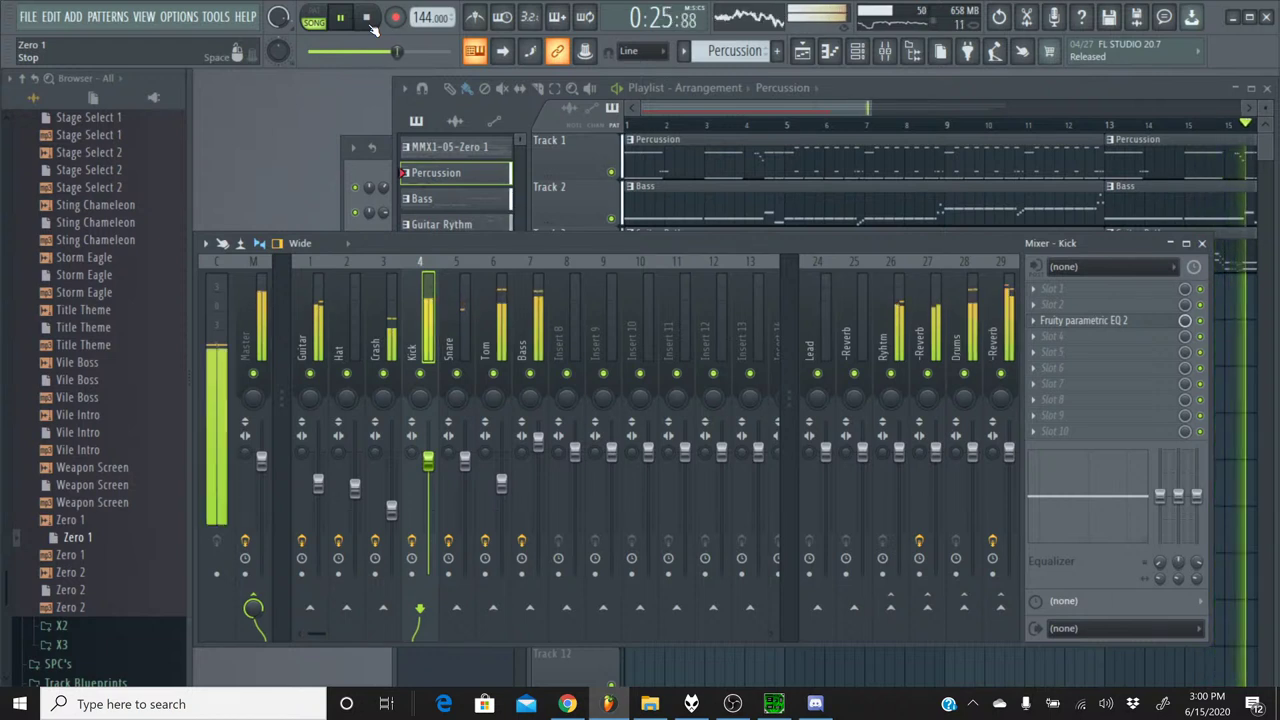
left_click(501, 484)
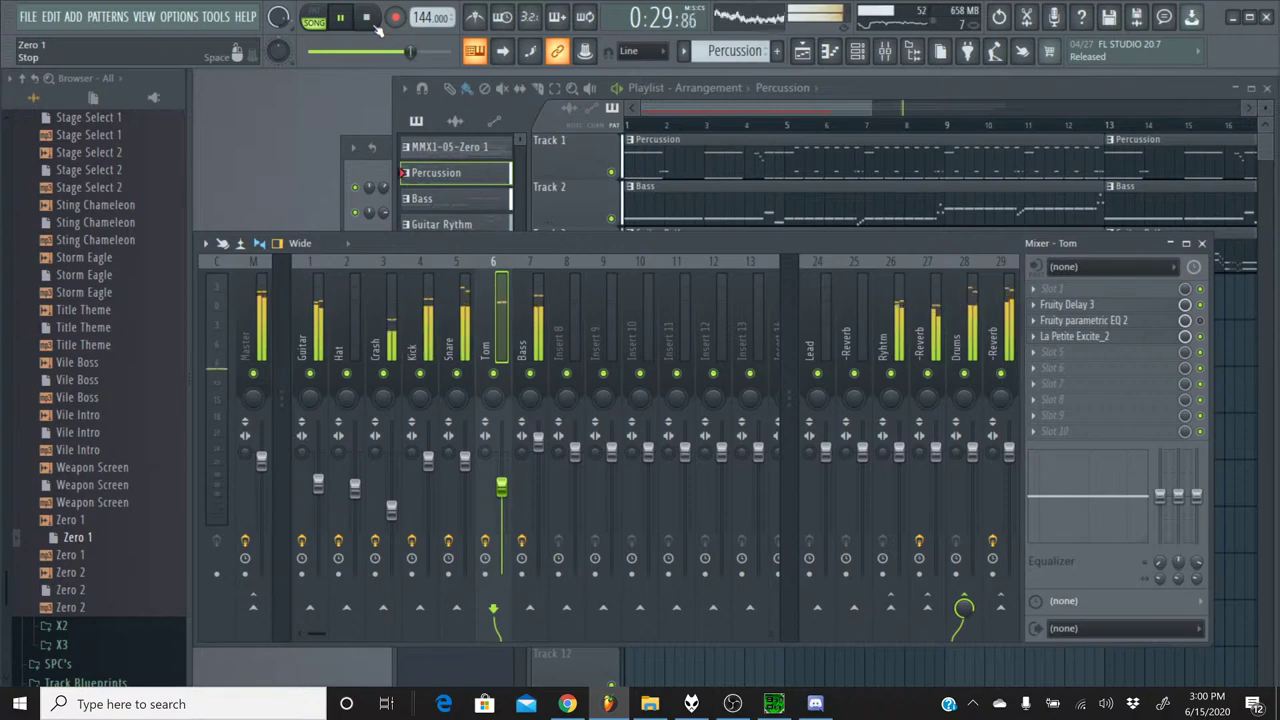
left_click(376, 26)
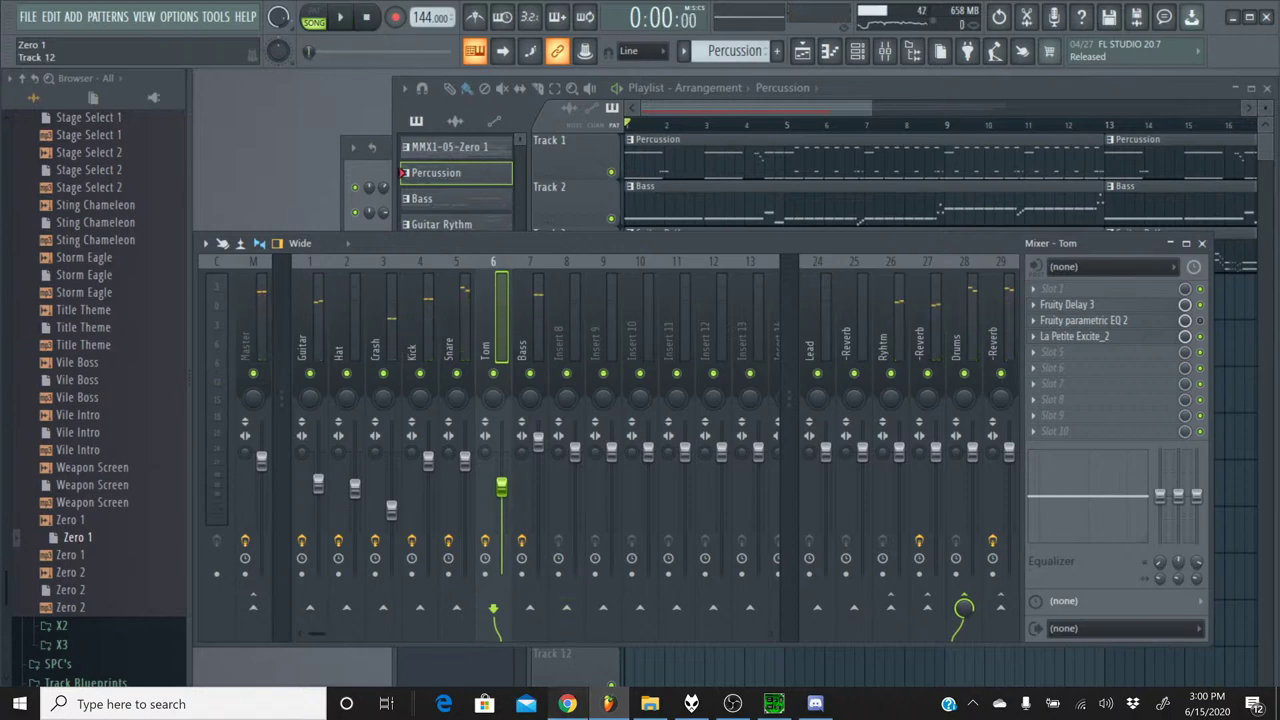
- Check the YouTube live chat, play the original Zero 1.spc in SPCTool as a reference, and return to FL Studio
key("alt+Tab")
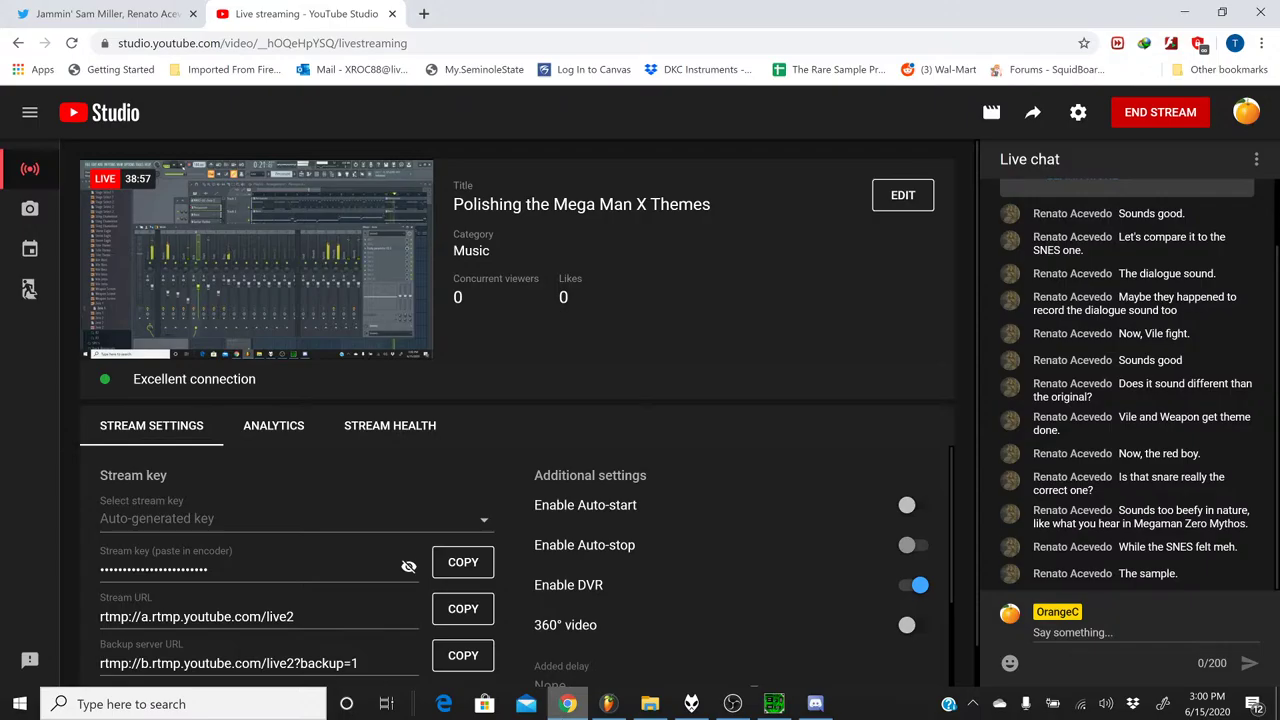
key("alt+Tab")
left_click(770, 705)
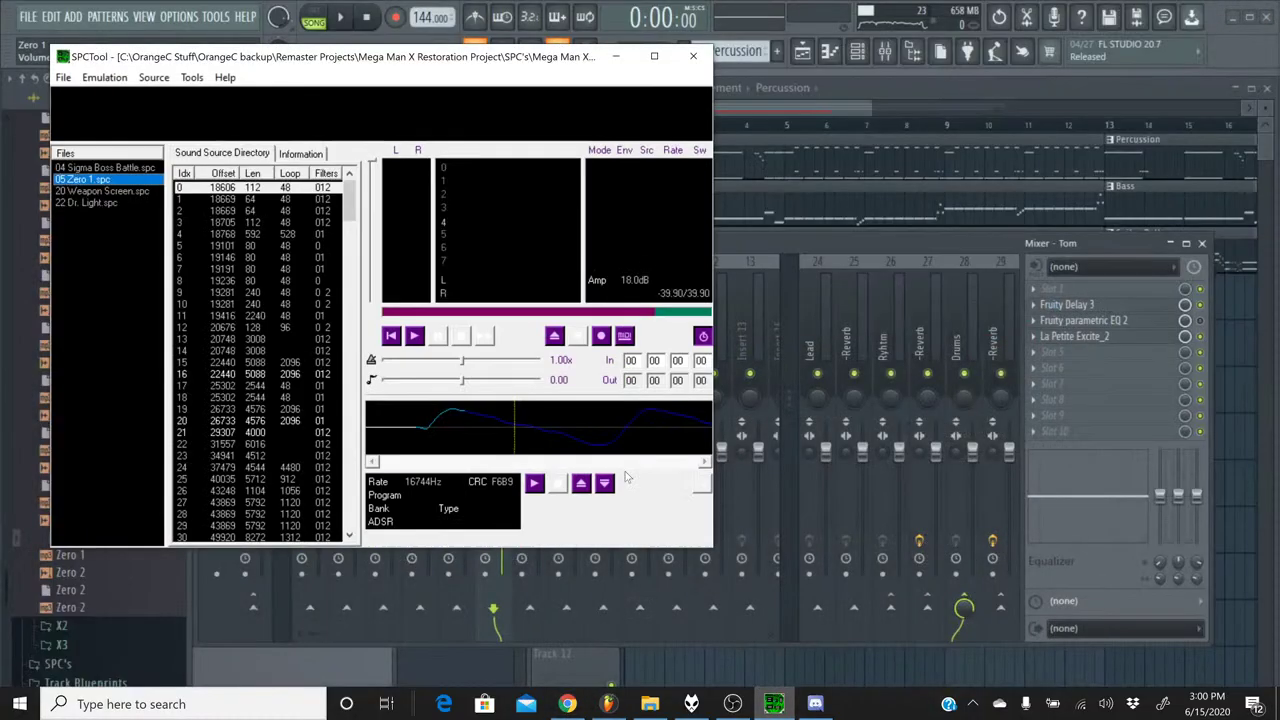
left_click(417, 336)
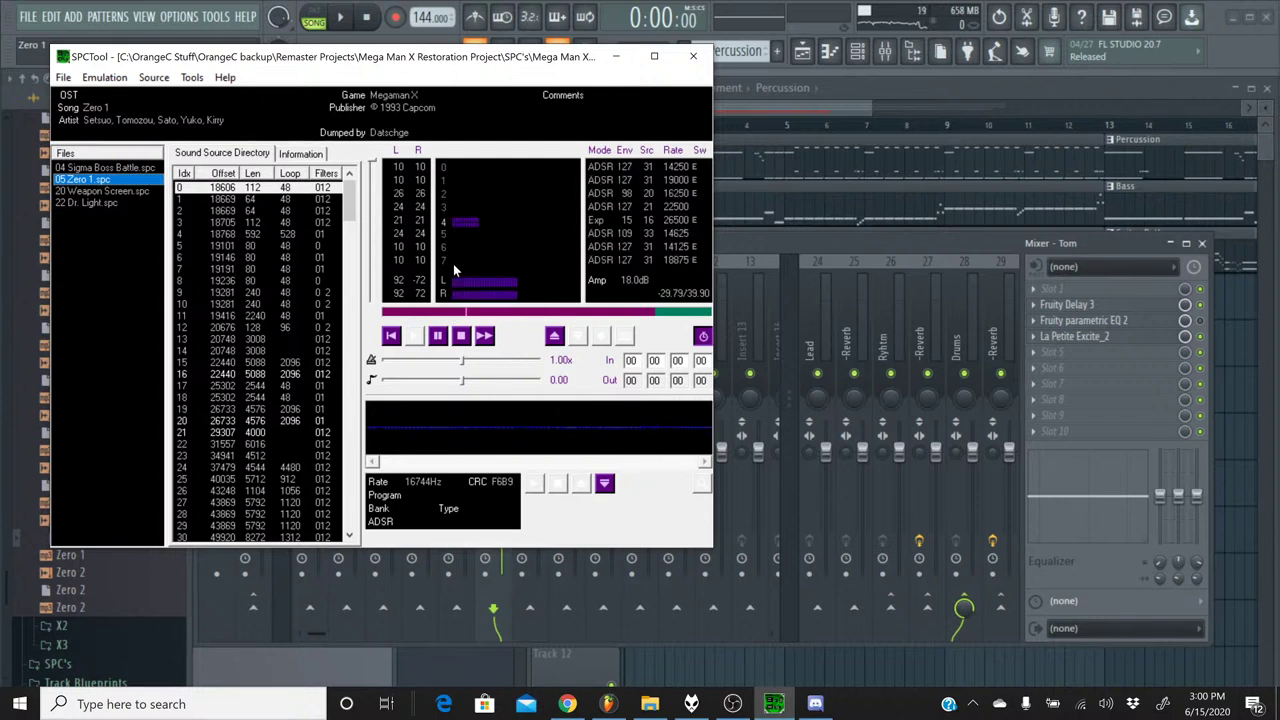
left_click(460, 337)
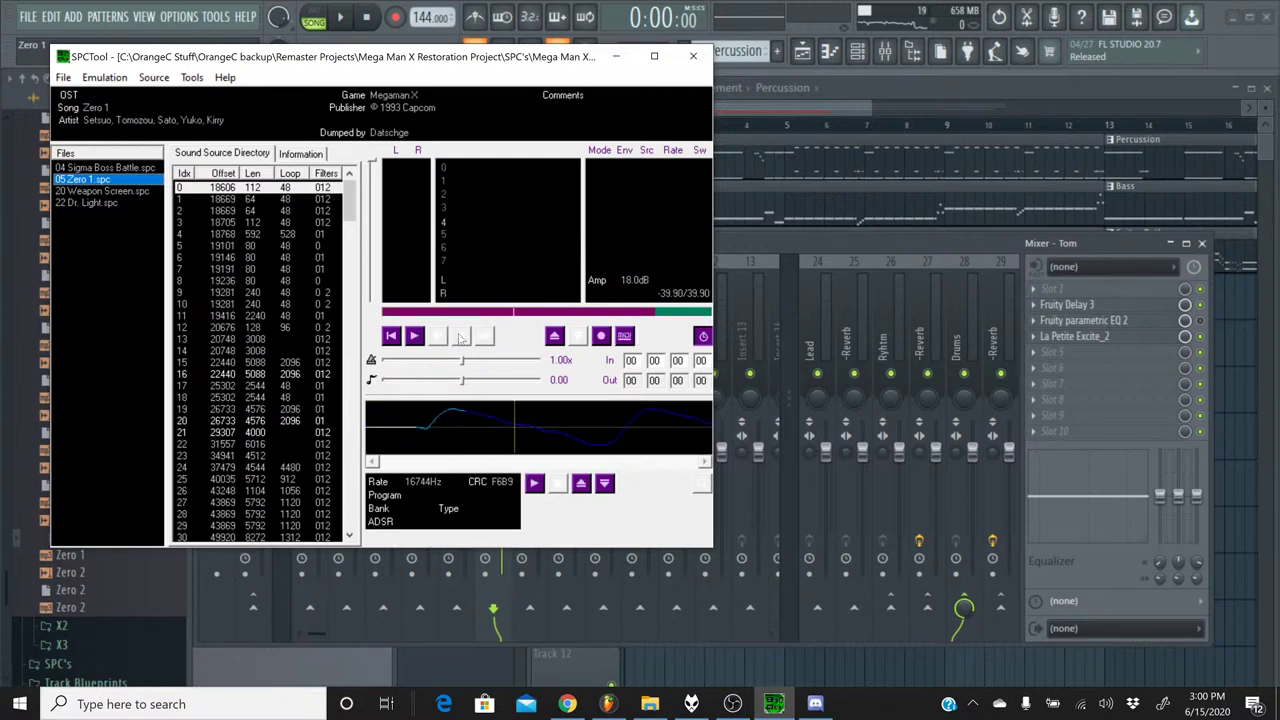
left_click(802, 250)
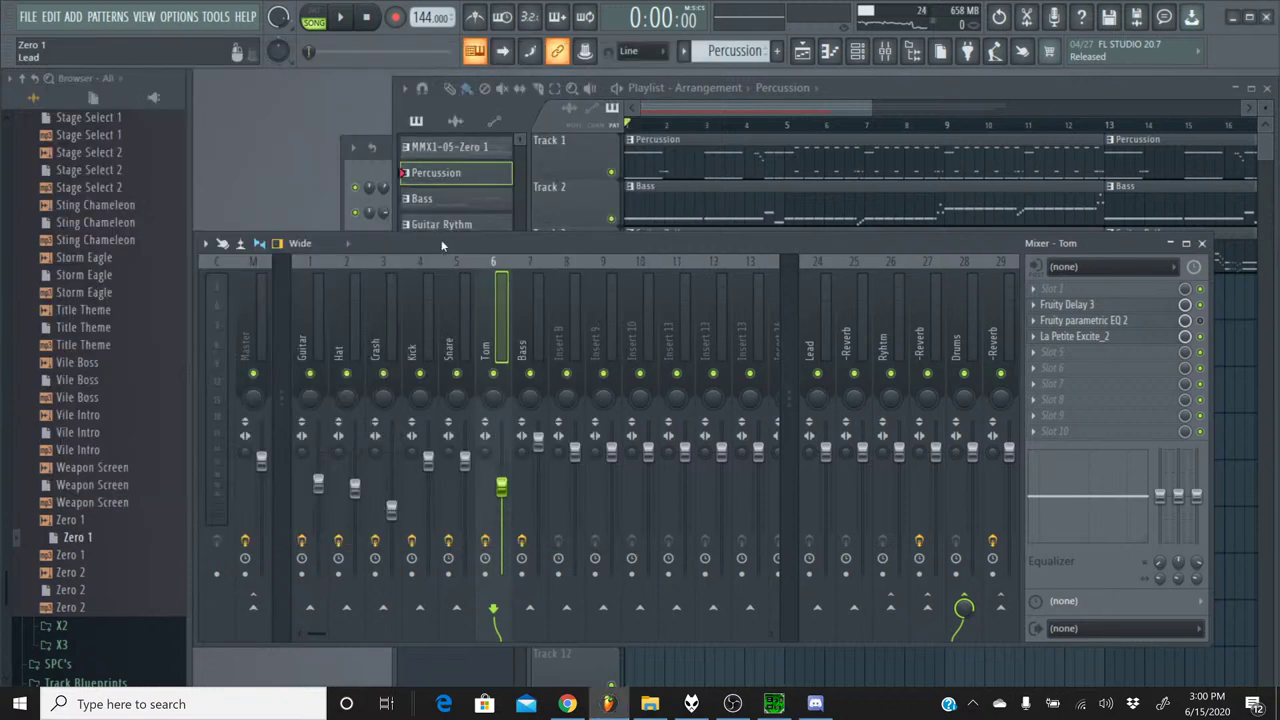
- Play the restored arrangement from different song positions to compare it with the original, and stop playback
key("space")
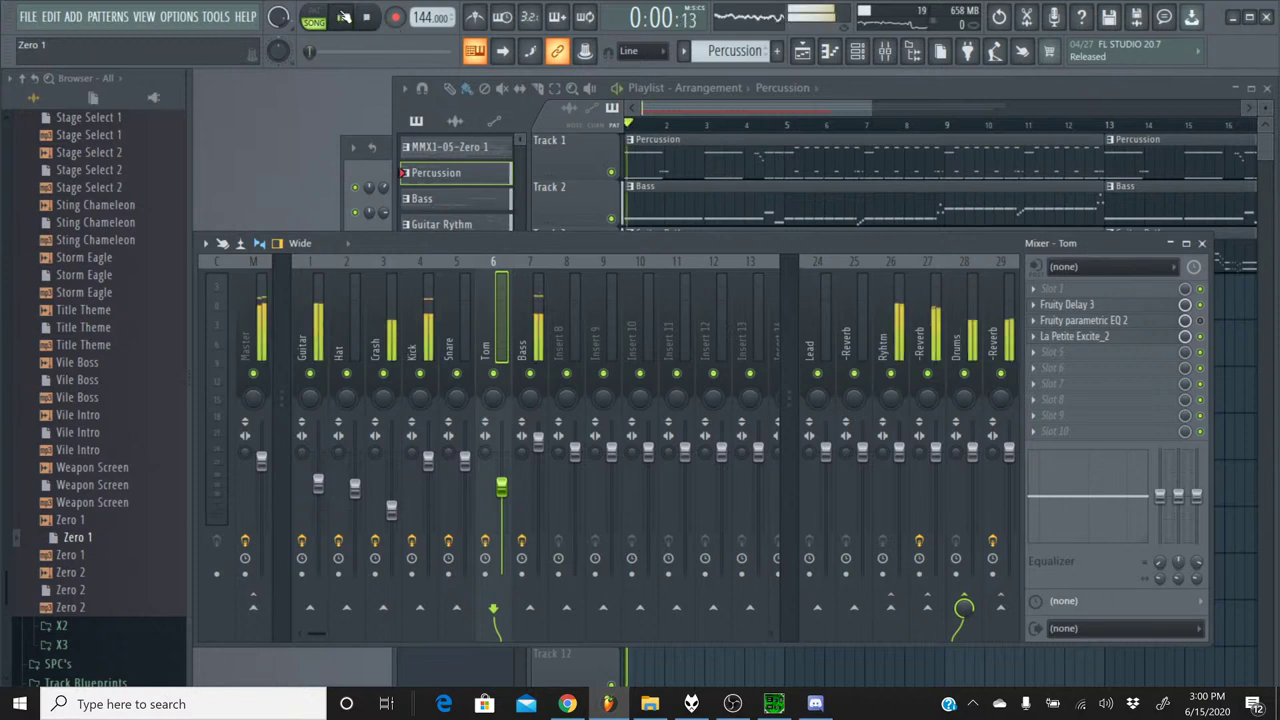
left_click(355, 52)
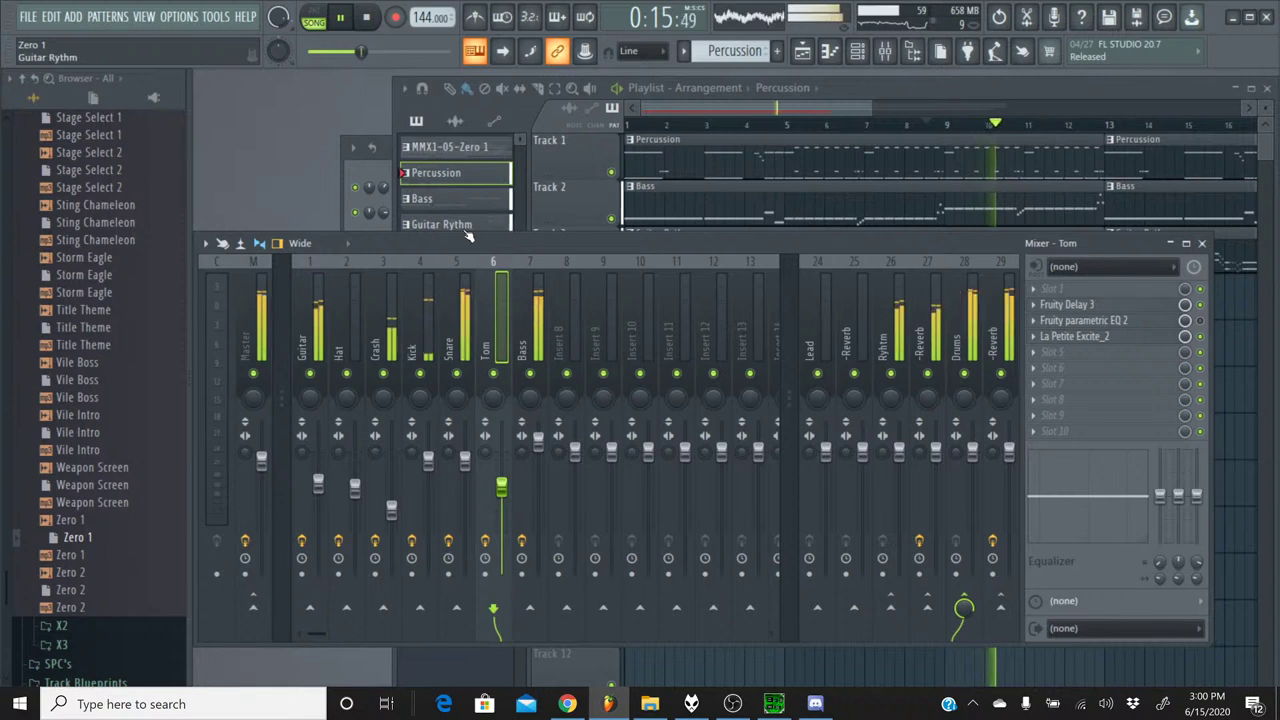
left_click(369, 20)
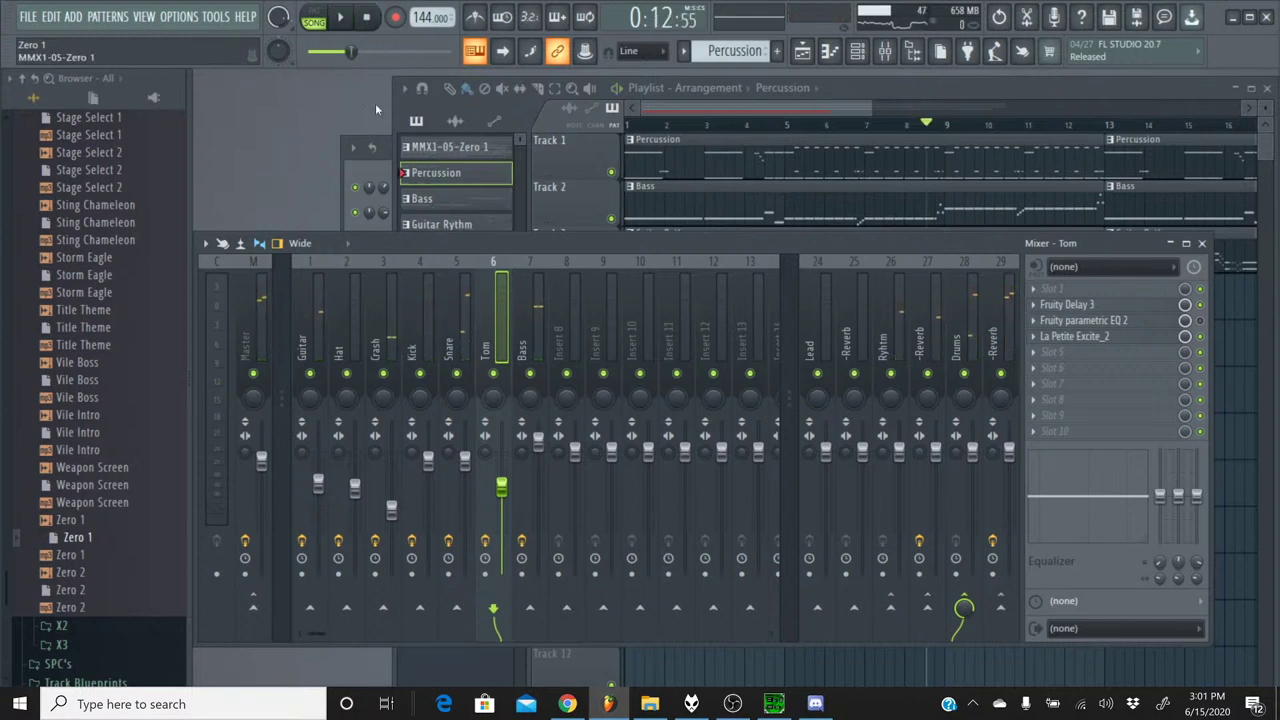
left_click(341, 17)
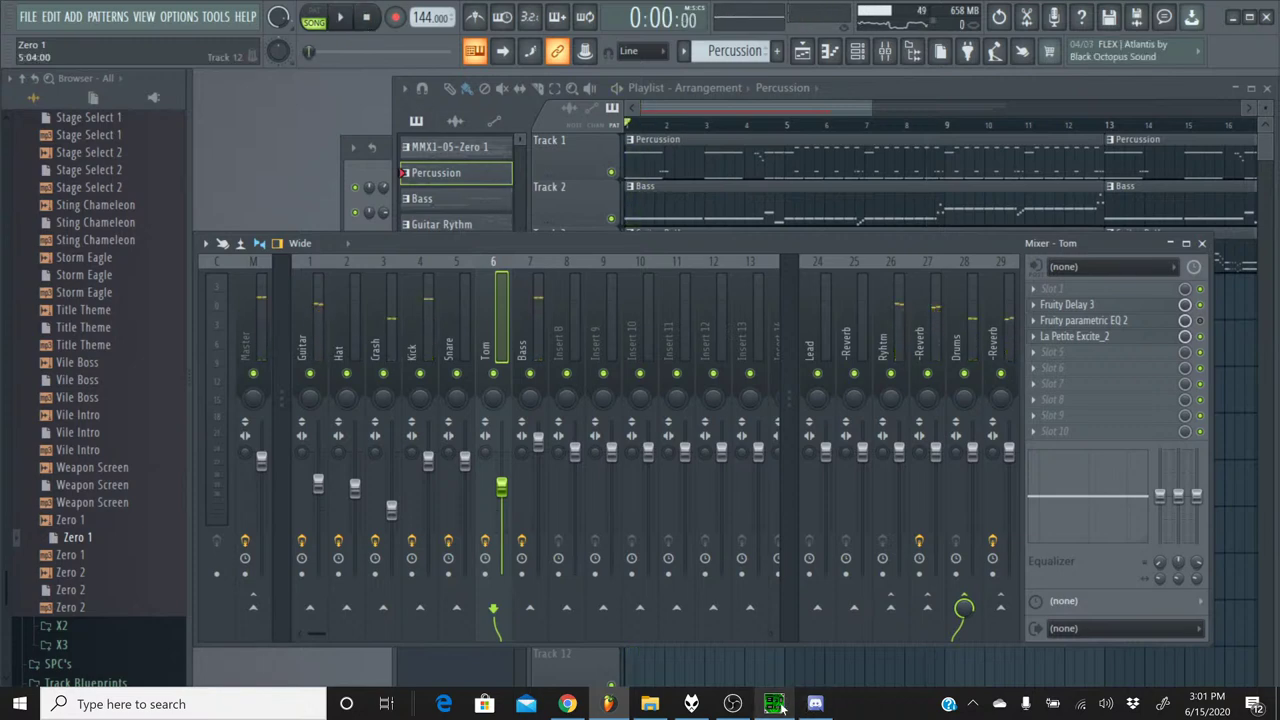
- Switch to SPCTool to replay the original Zero 1 track, stop it, and return to FL Studio
left_click(776, 704)
left_click(416, 336)
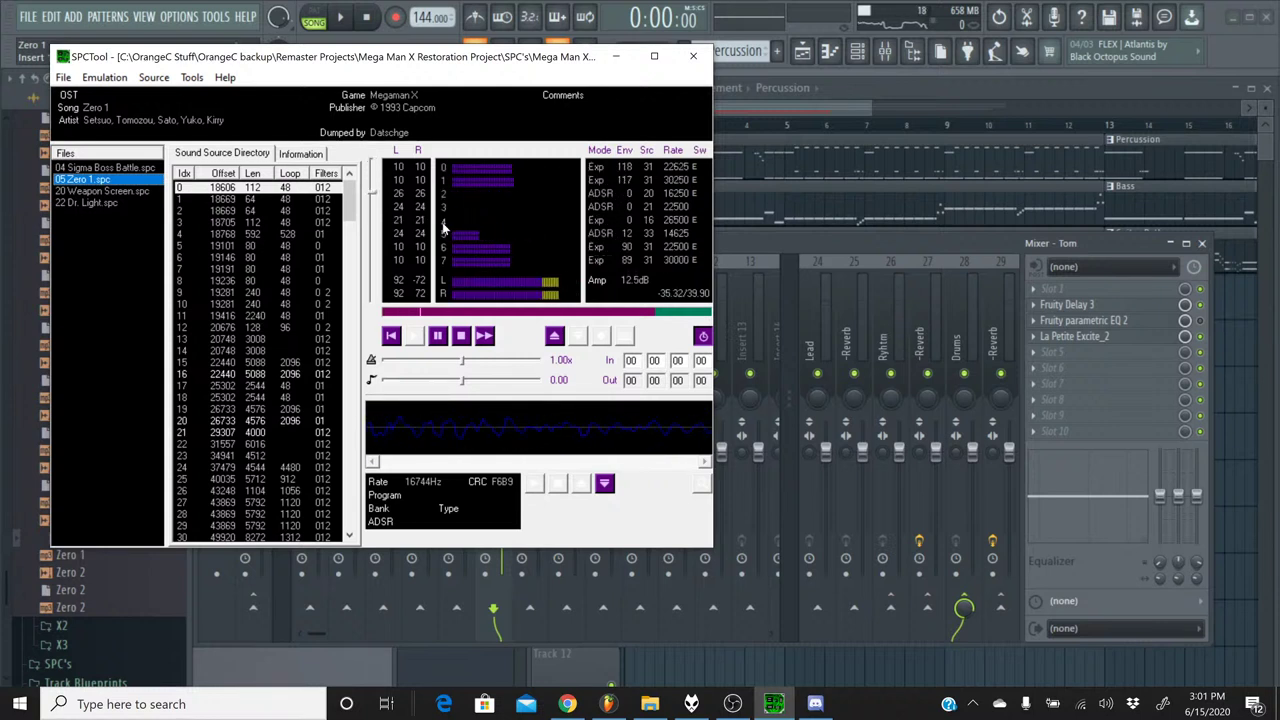
left_click(463, 337)
key("alt+Tab")
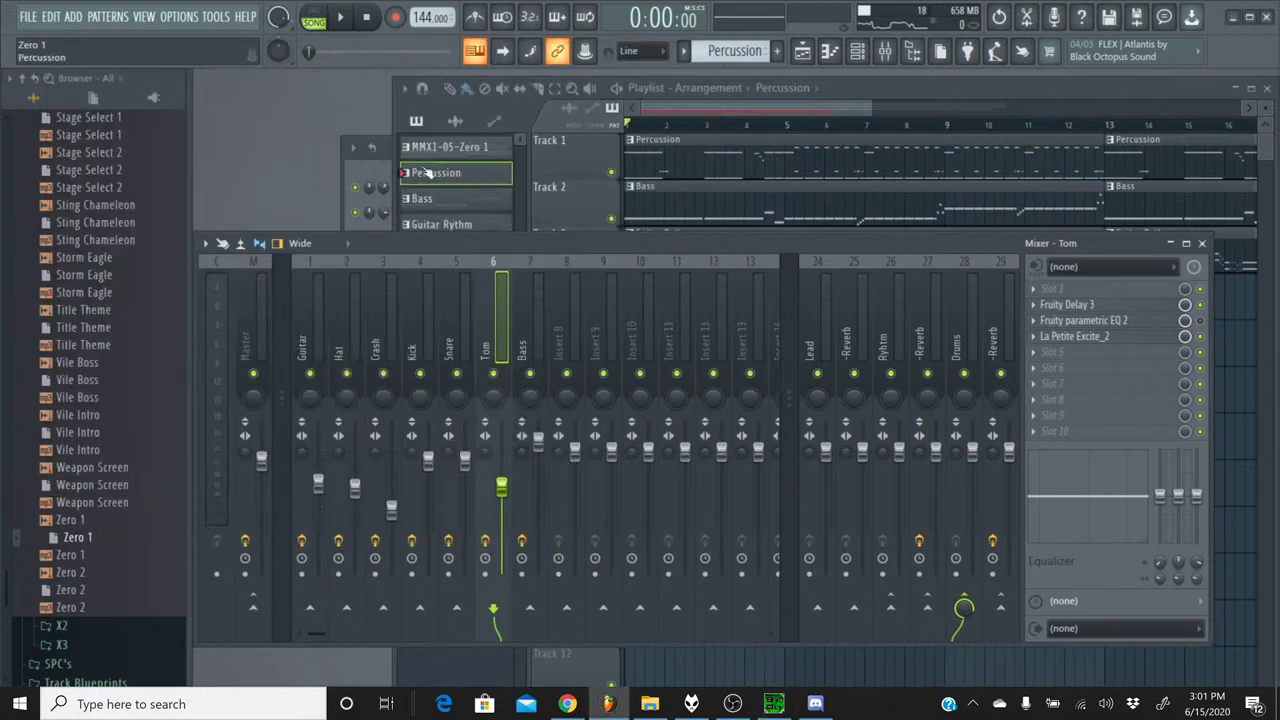
- Solo the Kick mixer track during playback, add Saturation Knob in slot 6 with saturation at 2.0, and unsolo the track
left_click(342, 18)
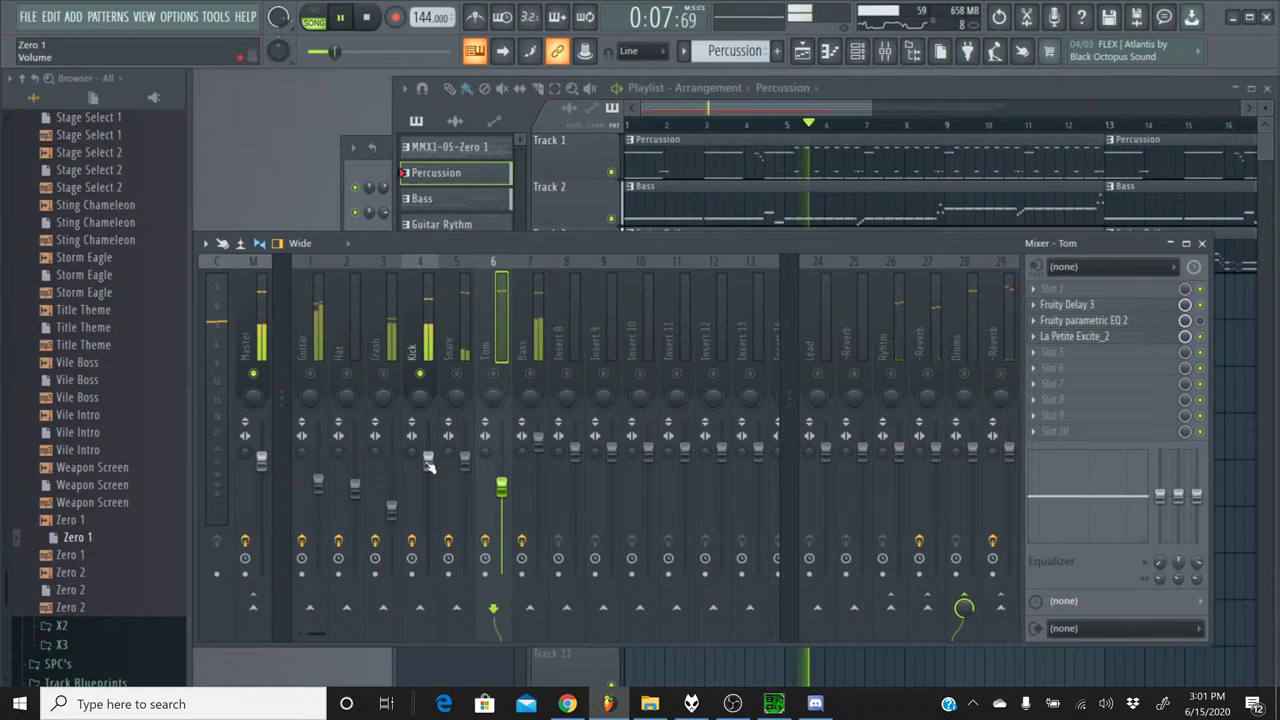
left_click(425, 285)
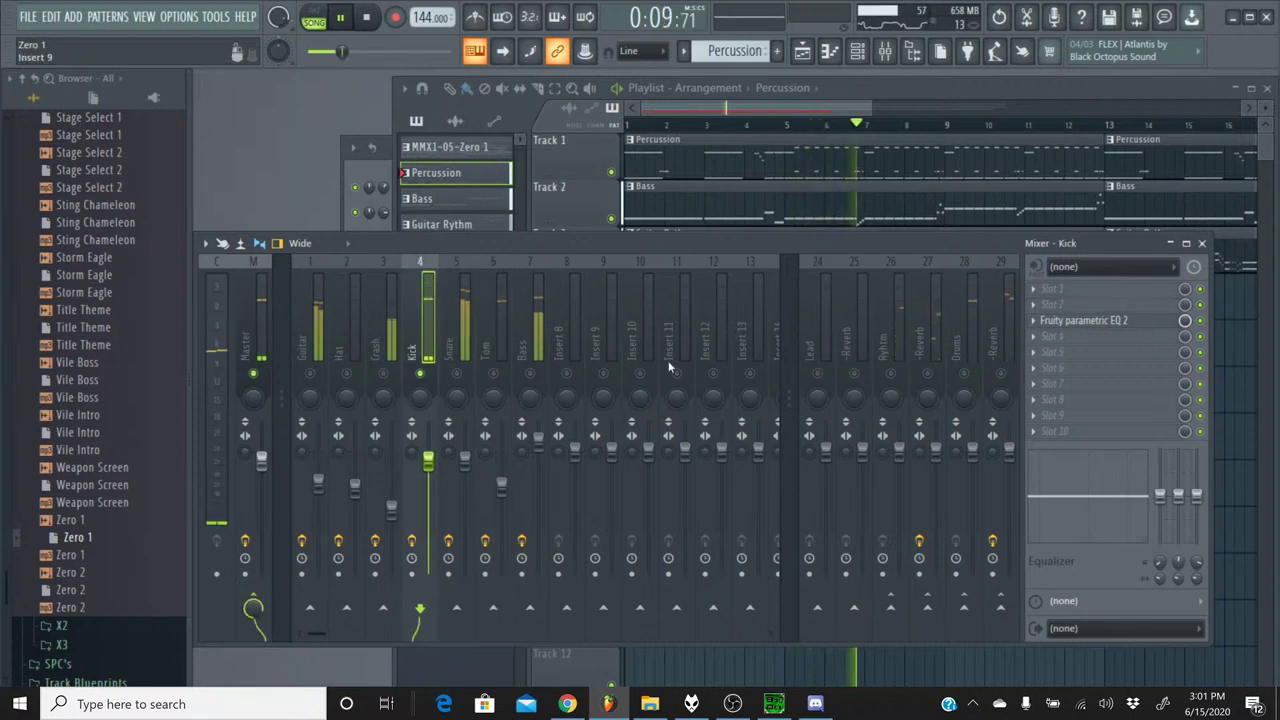
left_click(1052, 368)
left_click(795, 24)
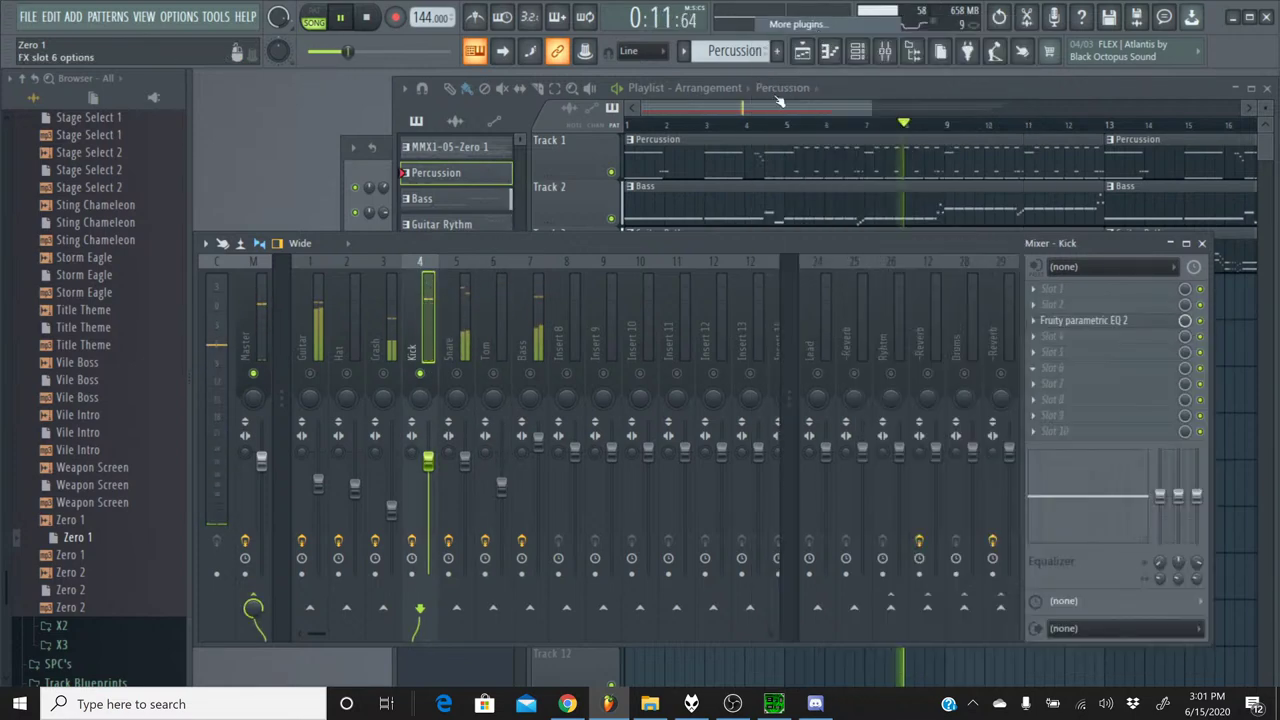
scroll(595, 445, "down", 15)
scroll(595, 445, "down", 3)
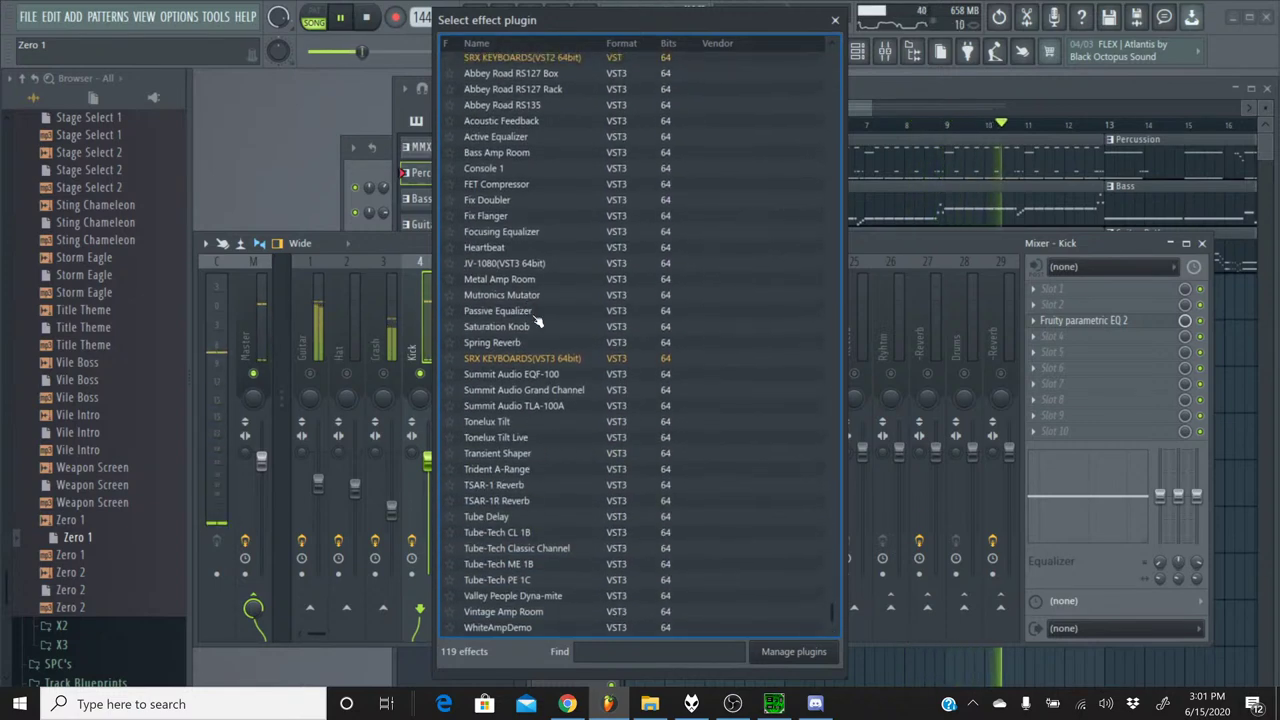
scroll(530, 315, "up", 5)
scroll(540, 328, "down", 4)
scroll(538, 328, "down", 1)
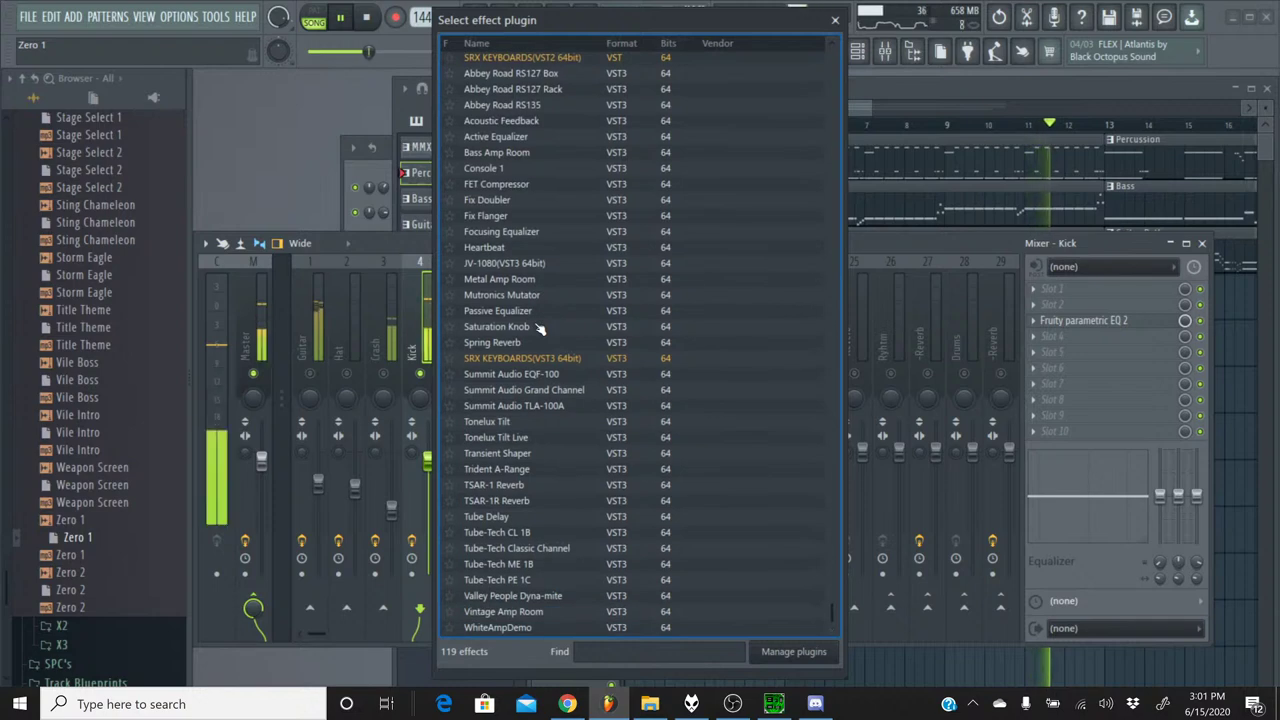
left_click(537, 327)
double_click(537, 327)
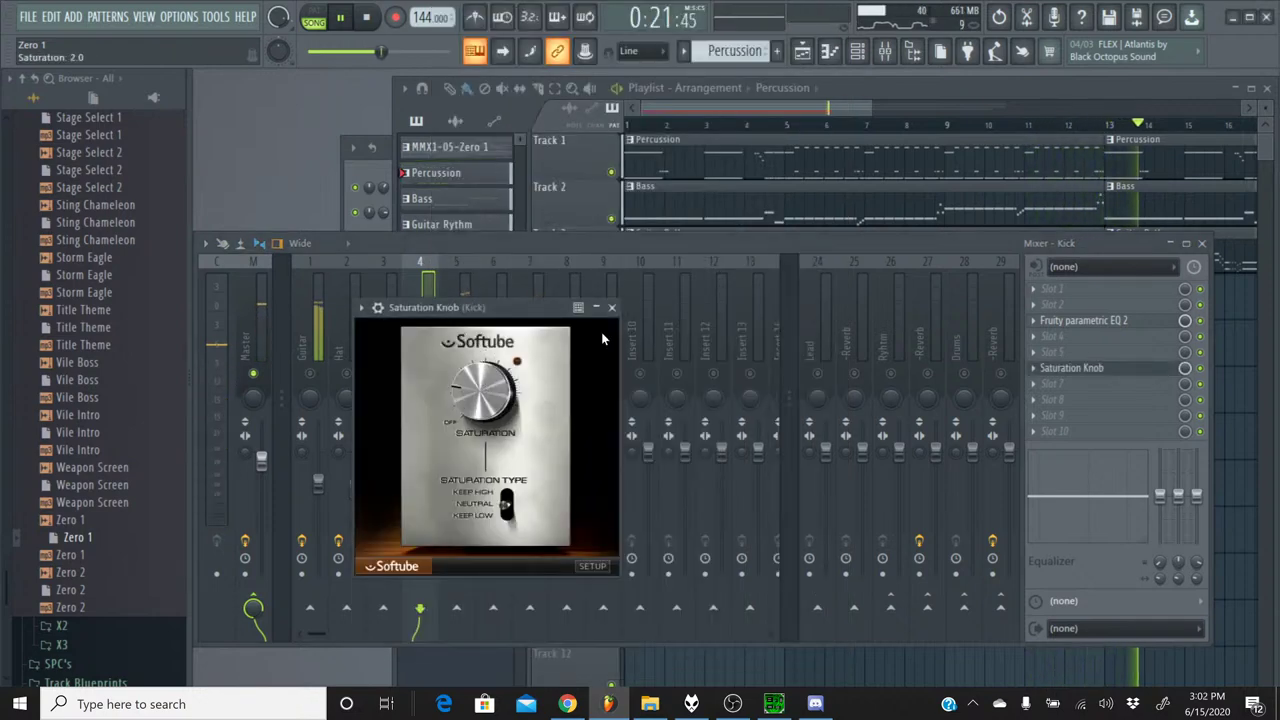
left_click(612, 307)
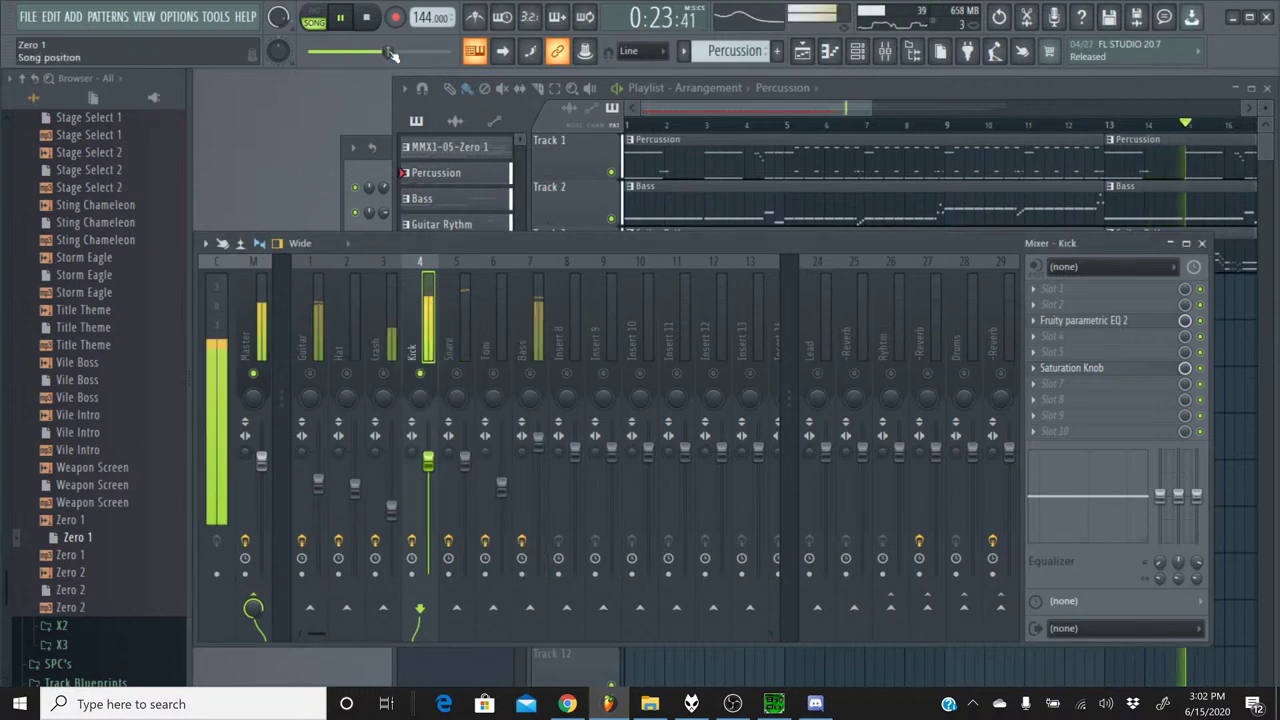
left_click_drag(390, 52, 312, 52)
right_click(421, 374)
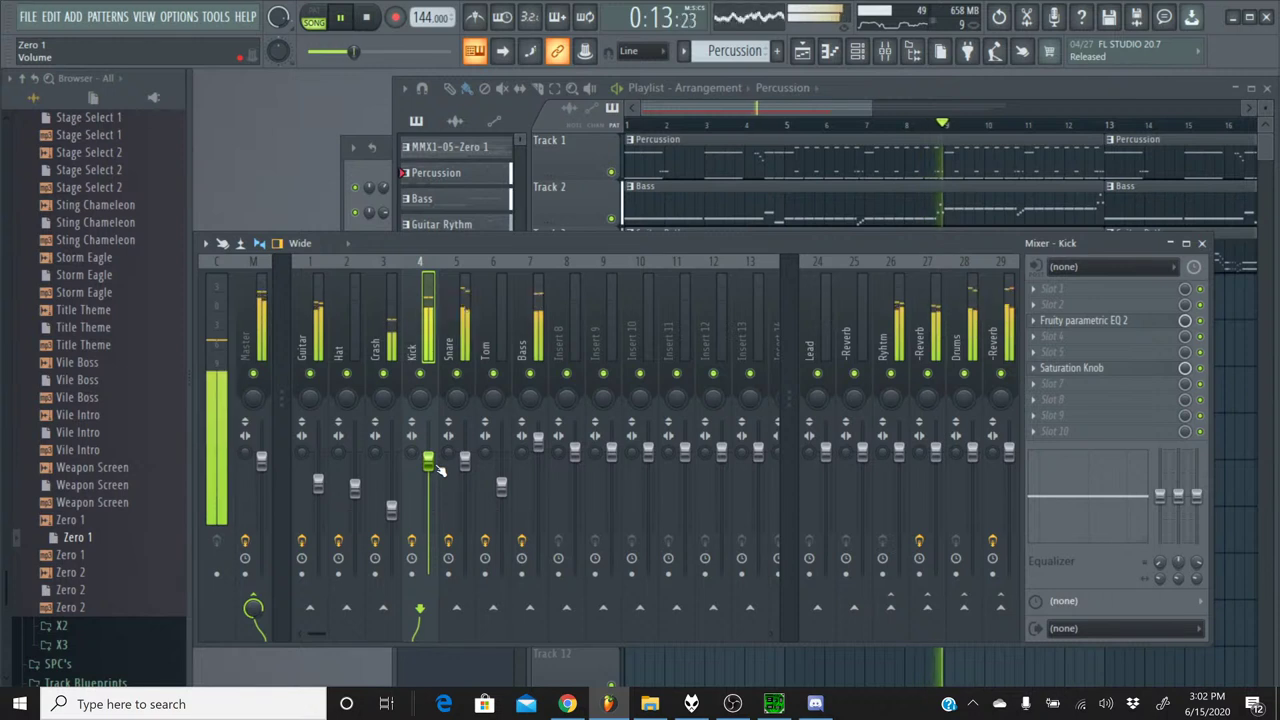
- Solo the Guitar mixer track during playback and slightly raise its volume
right_click(302, 384)
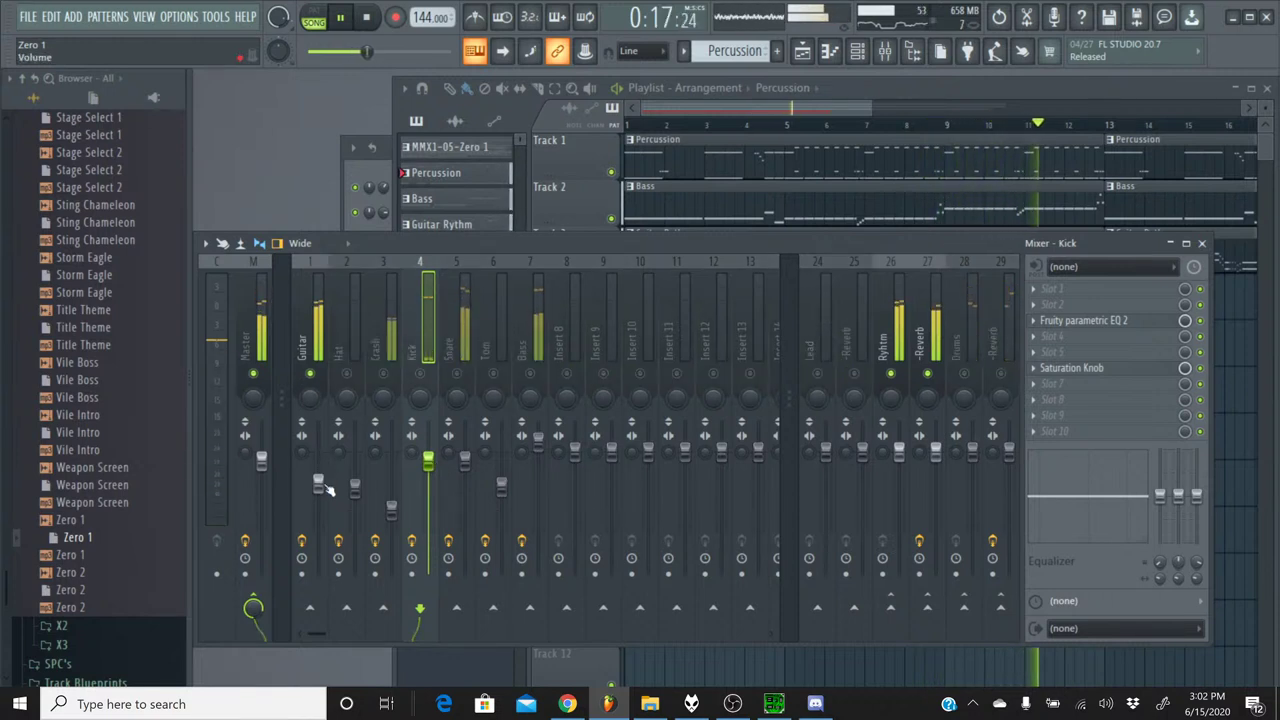
left_click_drag(323, 484, 323, 473)
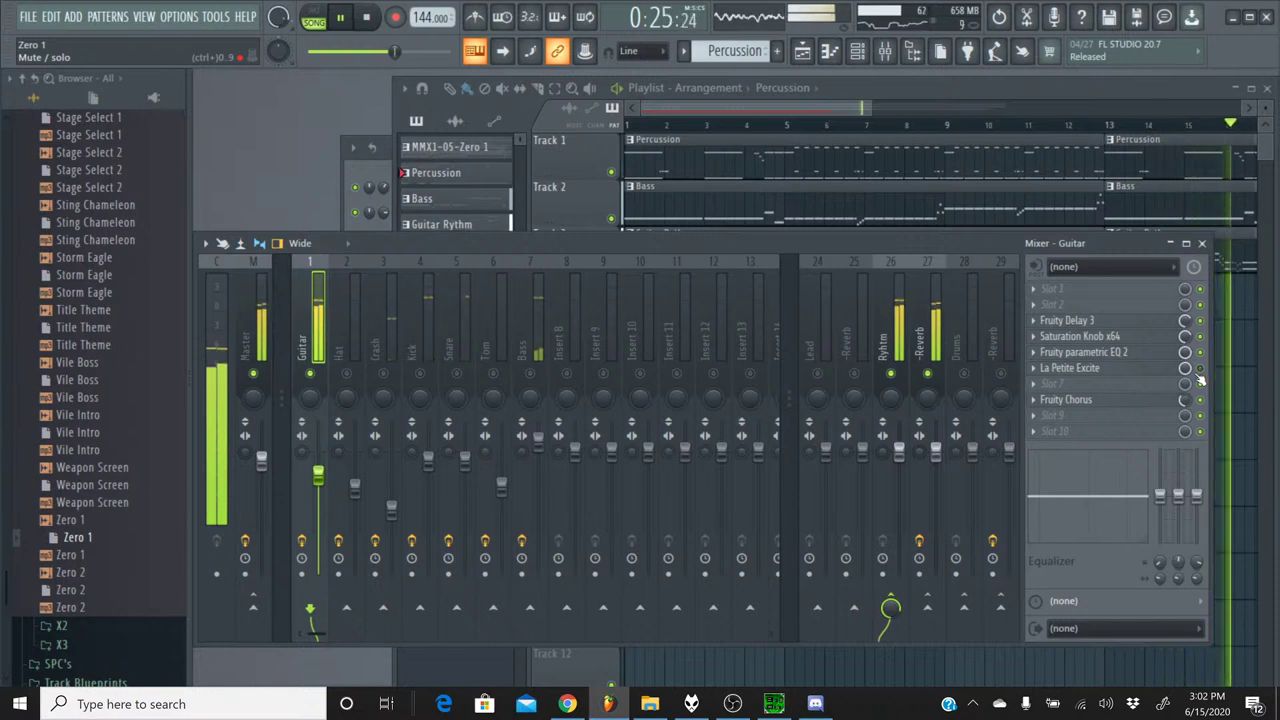
- Enable La Petite Excite on the Guitar track and set its High control to 5.94 dB
left_click(1118, 370)
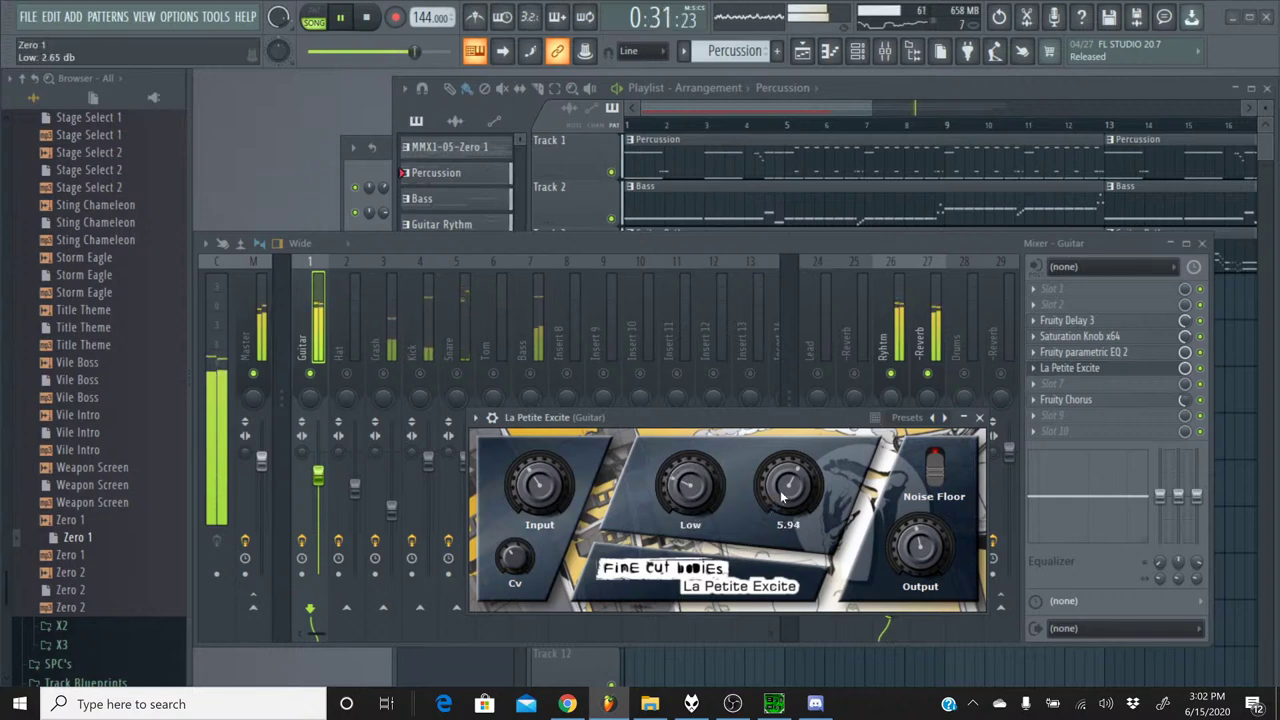
mouse_move(784, 496)
left_mouse_down()
mouse_move(786, 476)
mouse_move(786, 496)
left_mouse_up()
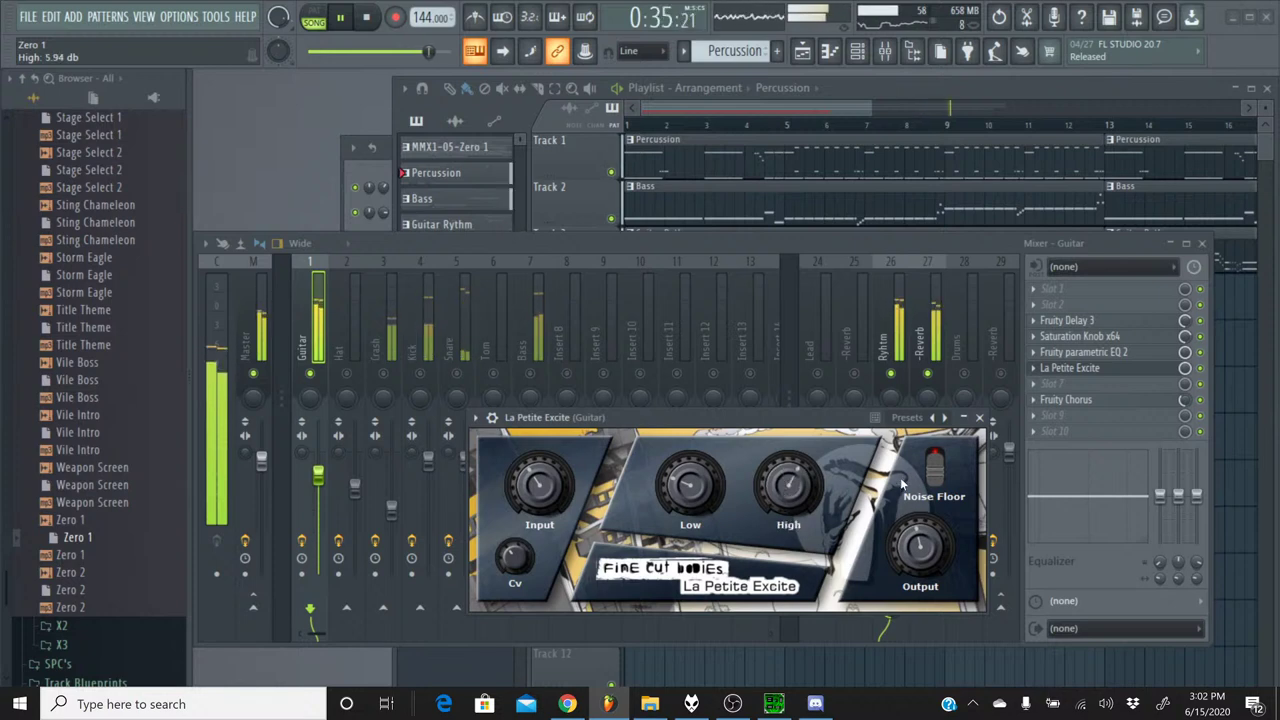
- Toggle La Petite Excite's Noise Floor on the Guitar track, leaving it off, close the plugin and stop playback
left_click(932, 466)
left_click(931, 470)
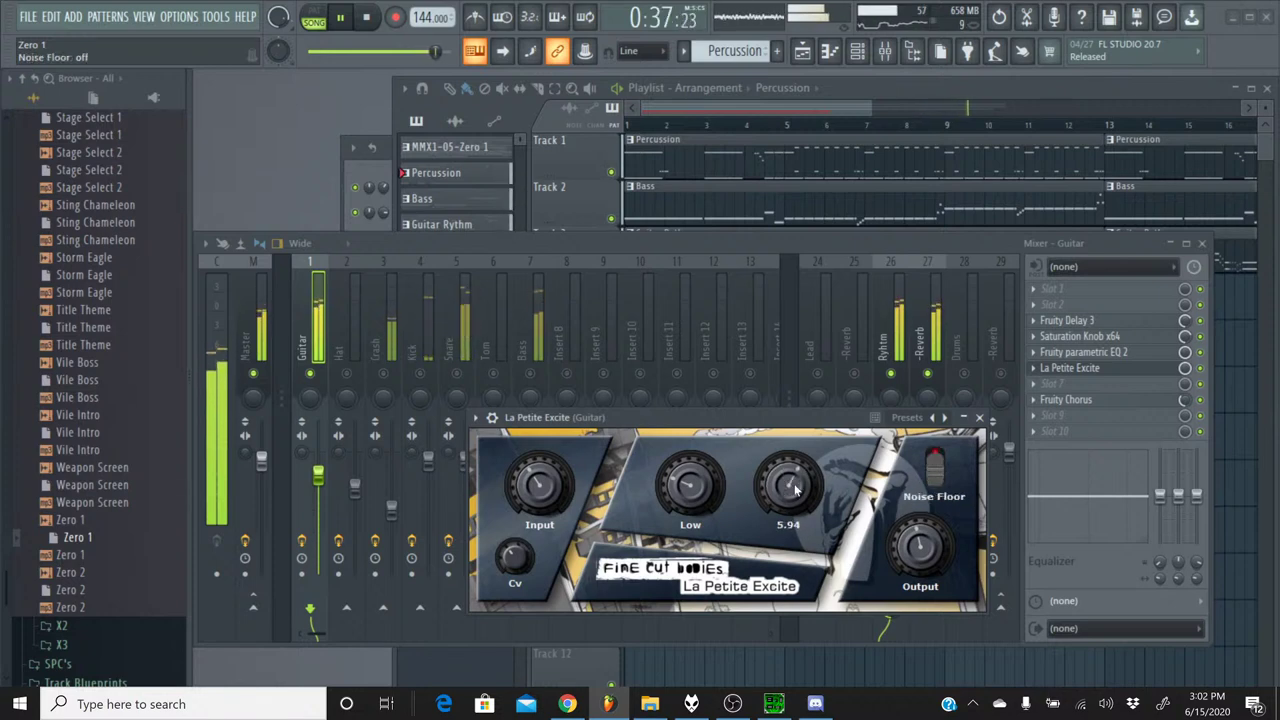
left_click(979, 417)
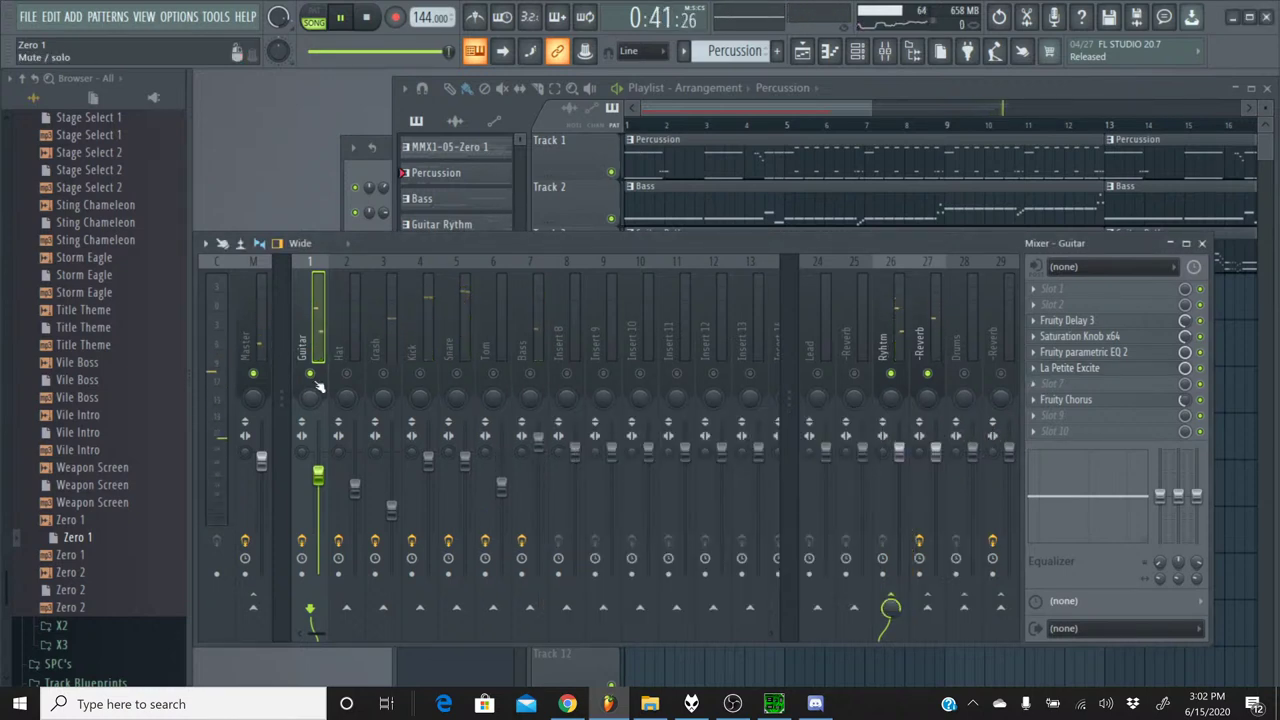
left_click(372, 17)
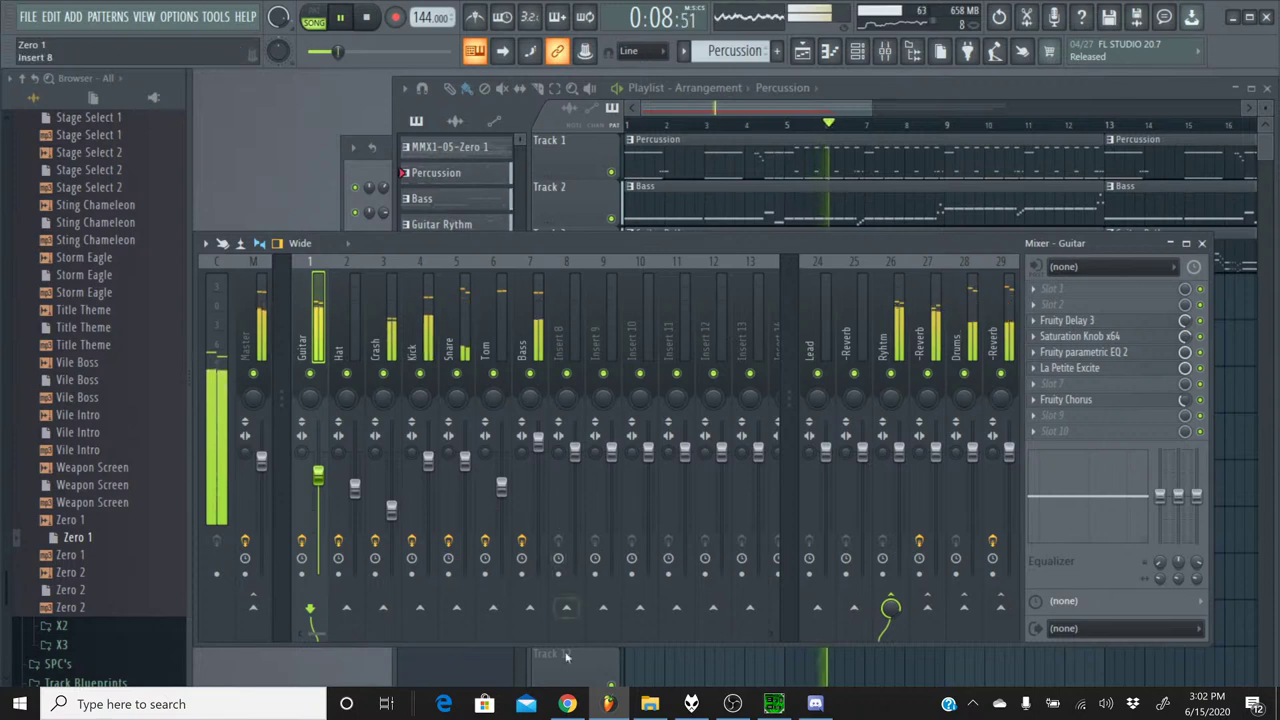
- Switch to the YouTube Studio live chat in Chrome, return to FL Studio and stop playback
left_click(567, 704)
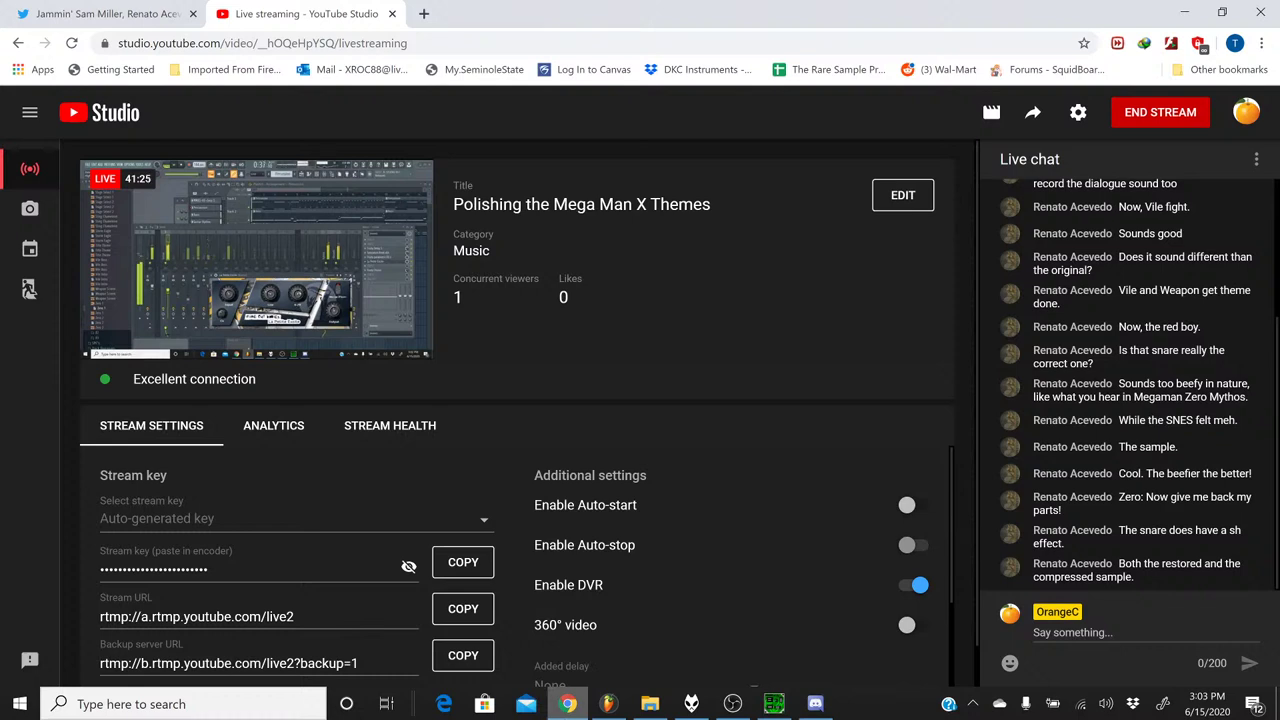
left_click(567, 704)
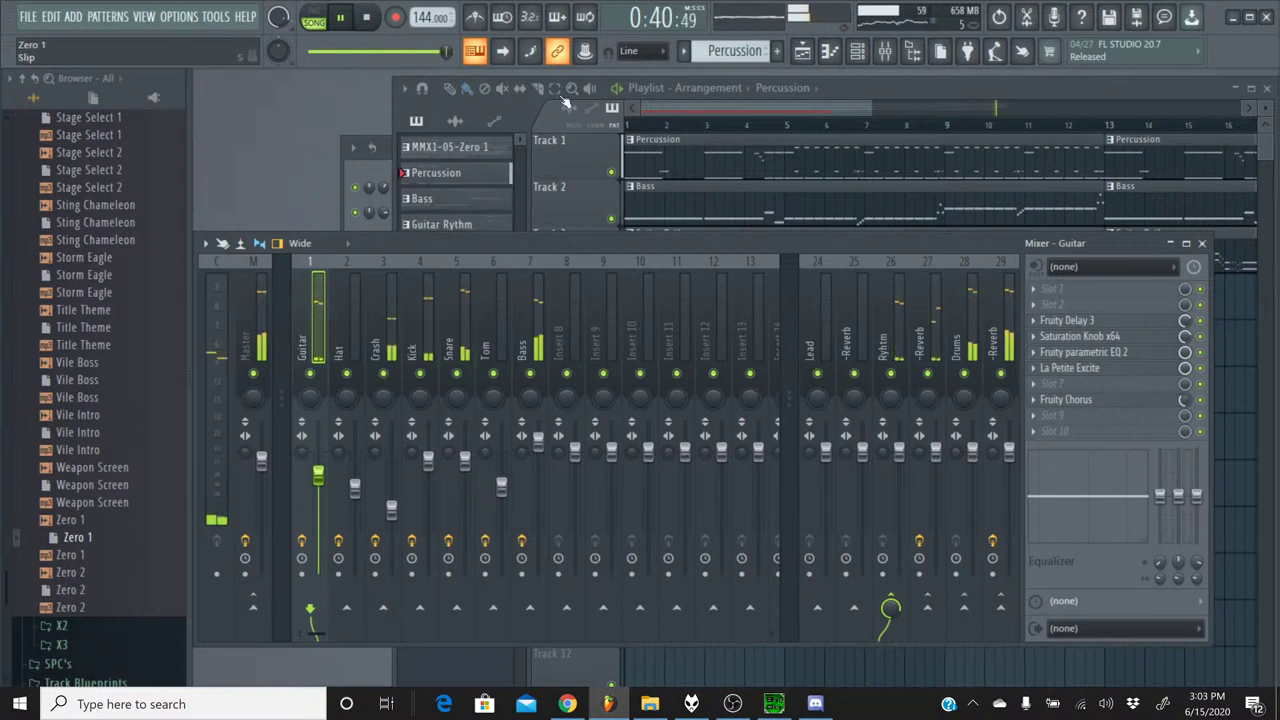
key("space")
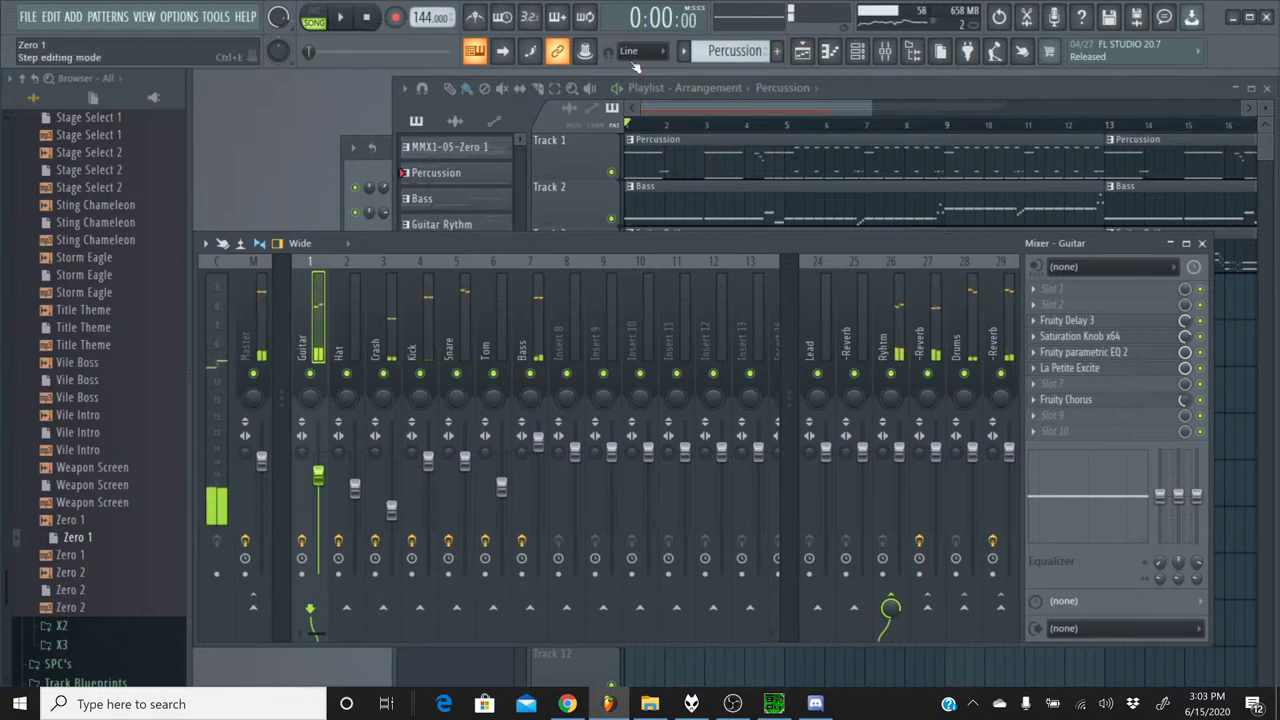
- Inspect the Guitsr channel's pitch envelope and LFO settings while the song plays, and close the channel window
left_click(858, 55)
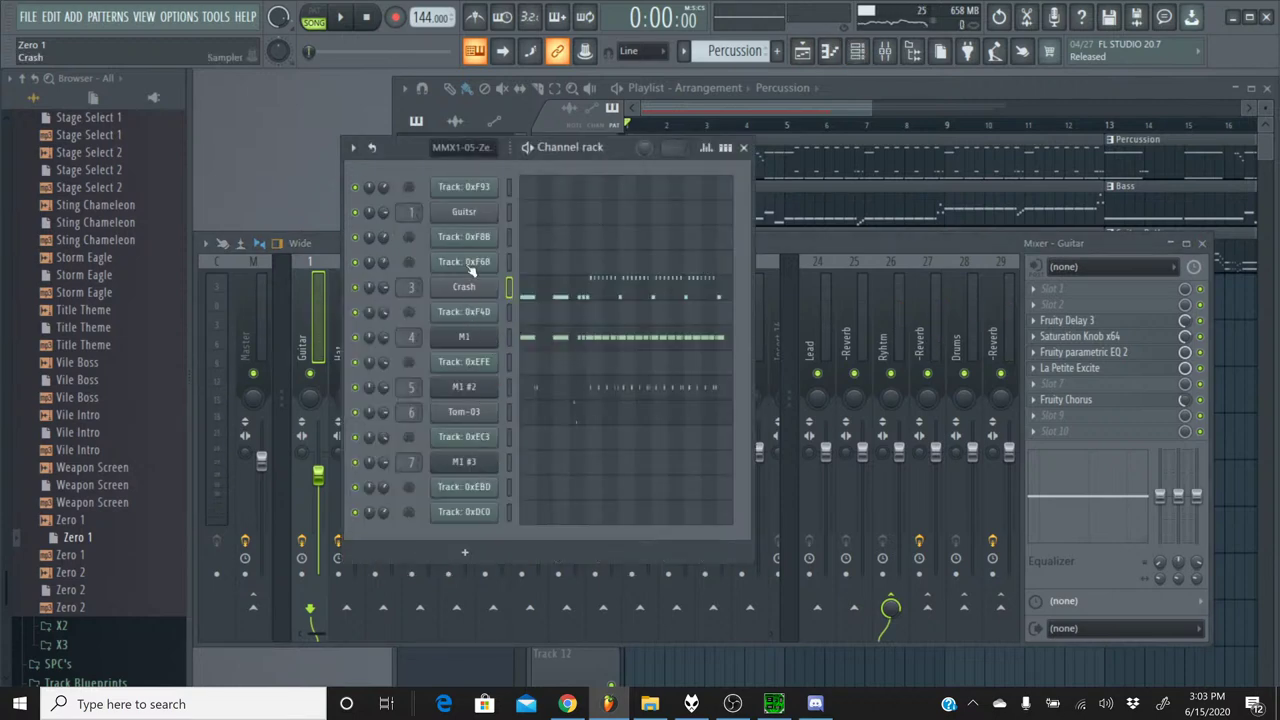
left_click(466, 218)
left_click(433, 247)
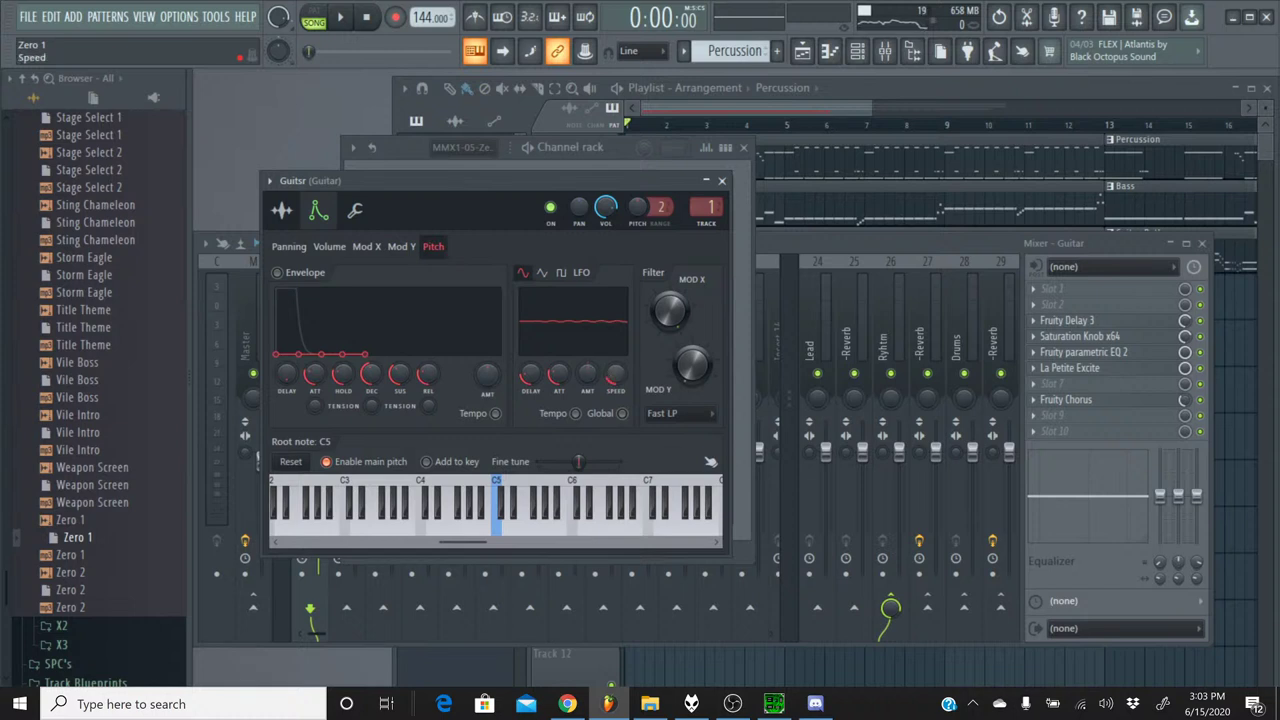
key("space")
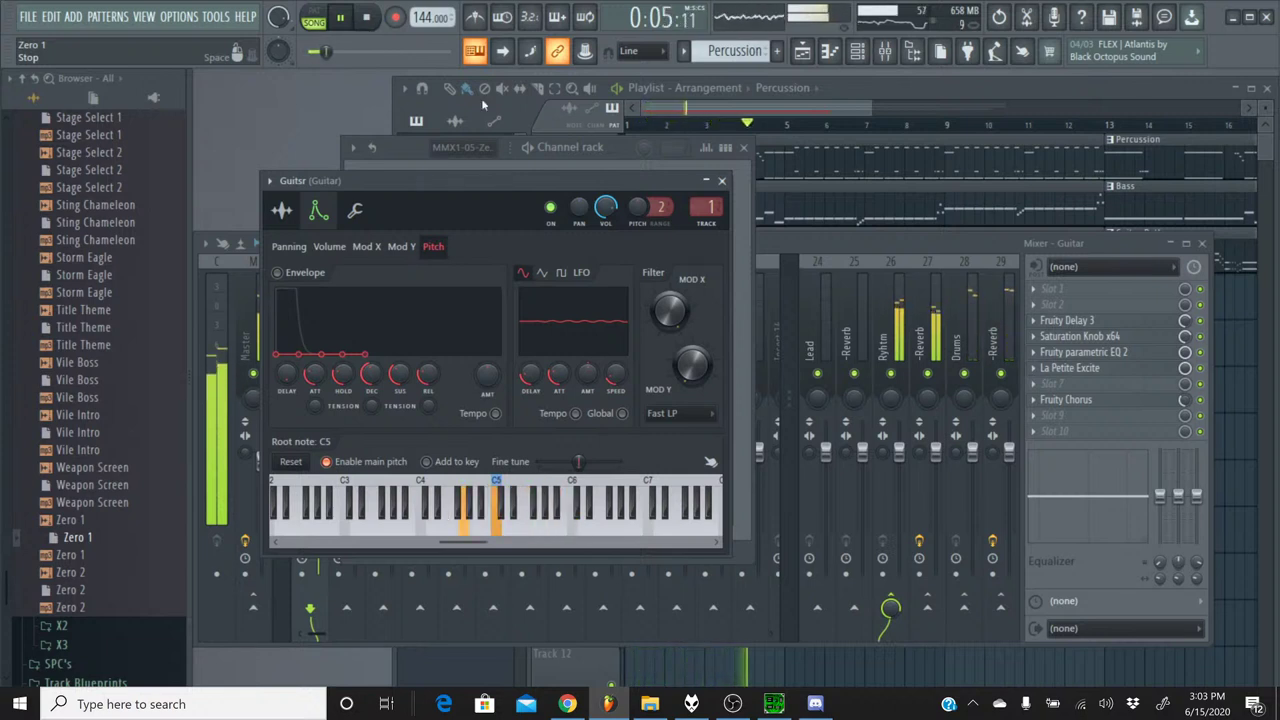
left_click(722, 181)
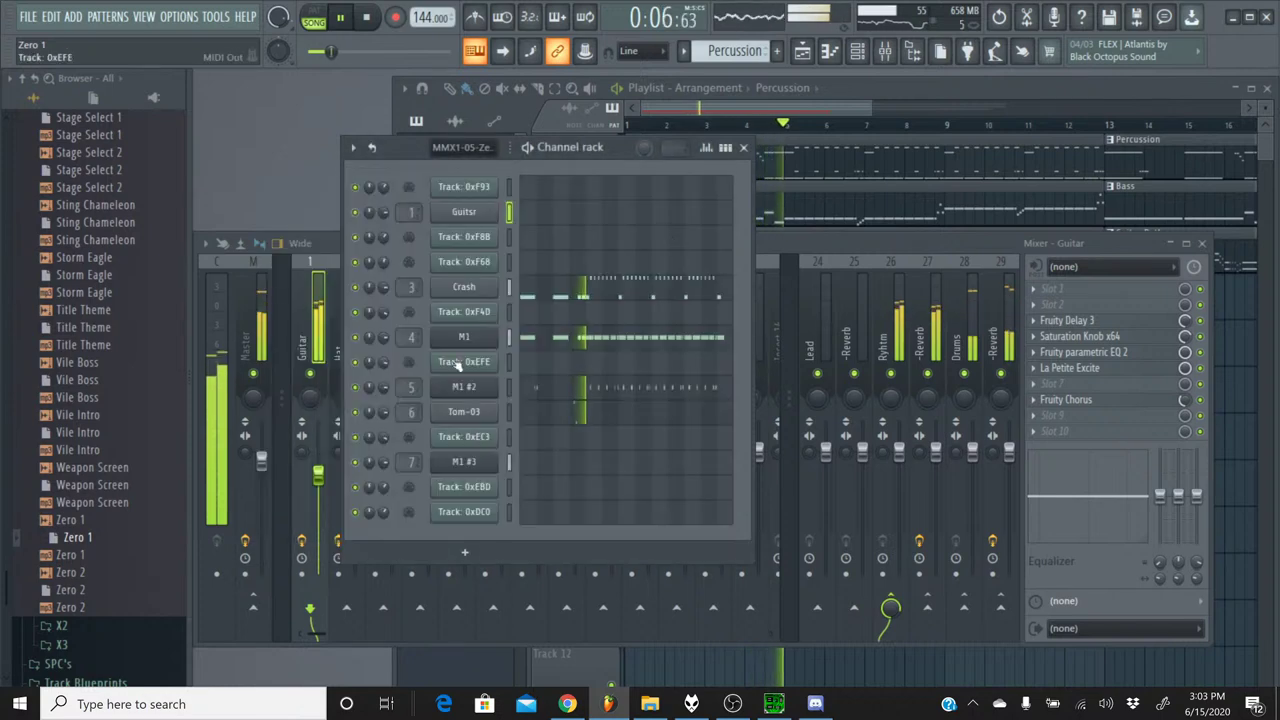
- Solo the Guitar mixer track briefly, unsolo it, raise its volume and move the song position back to the start
left_click(313, 383)
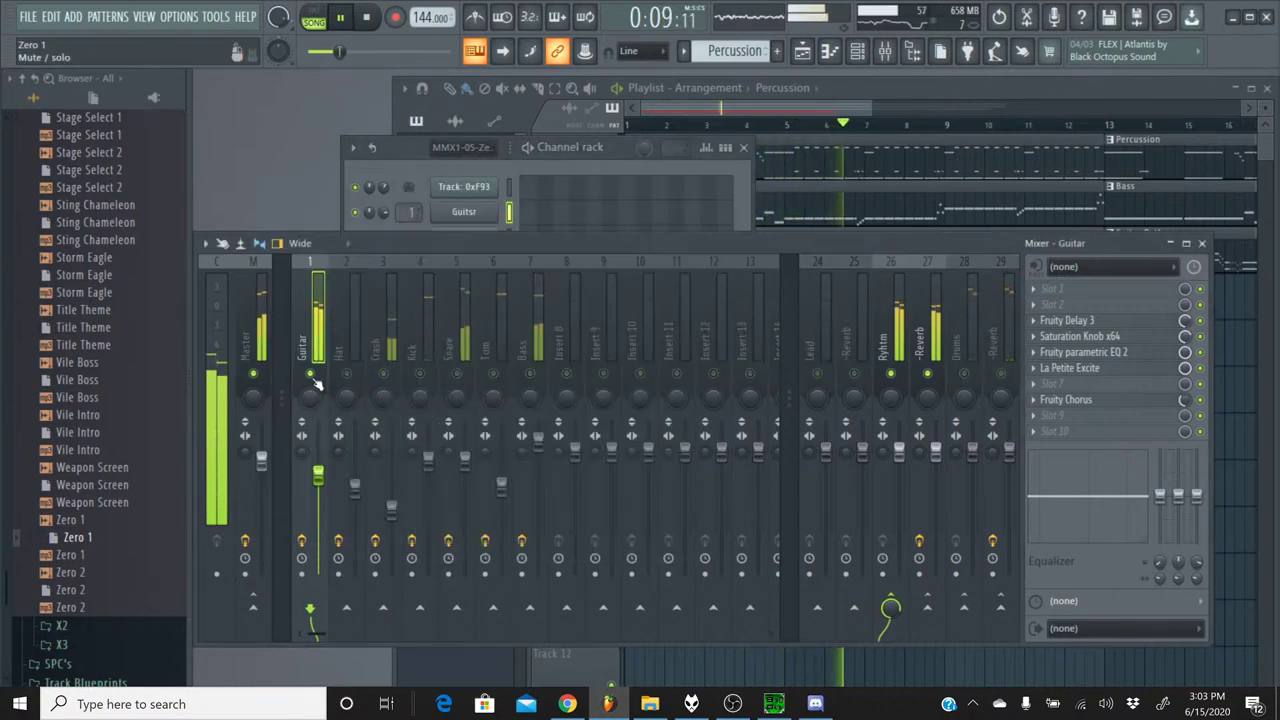
right_click(311, 376)
left_click_drag(318, 478, 318, 462)
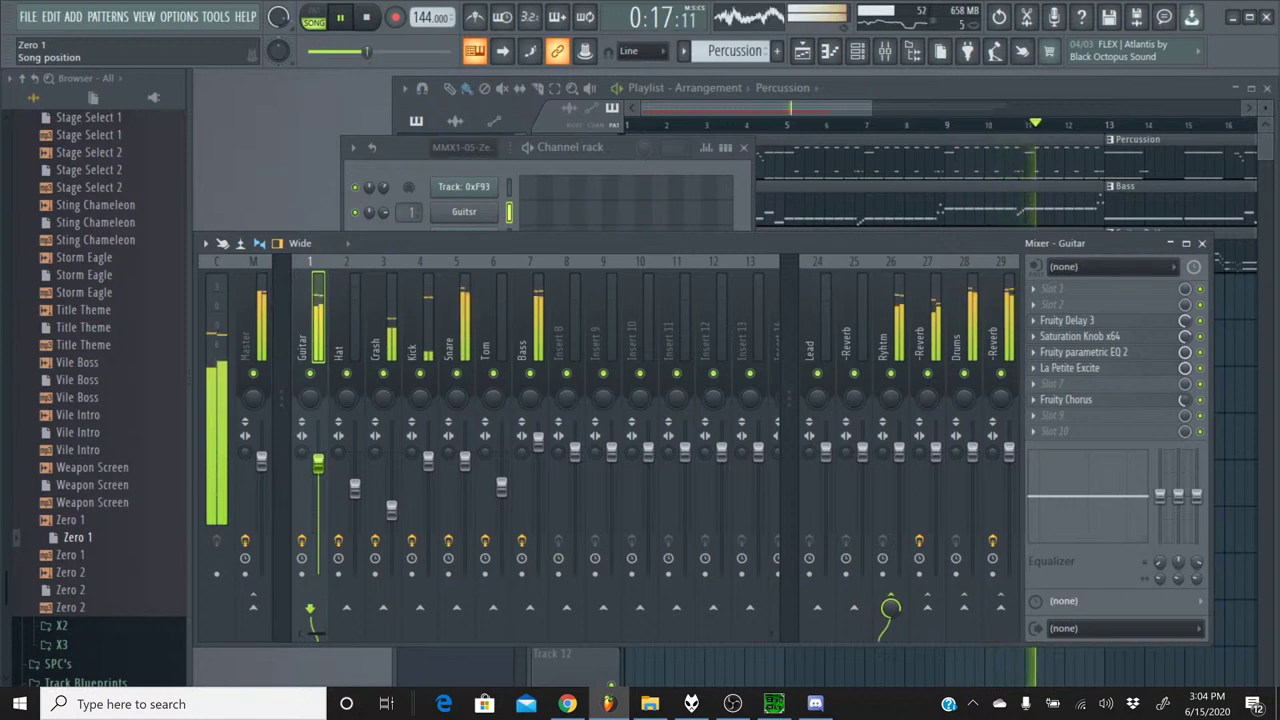
left_click_drag(362, 57, 305, 53)
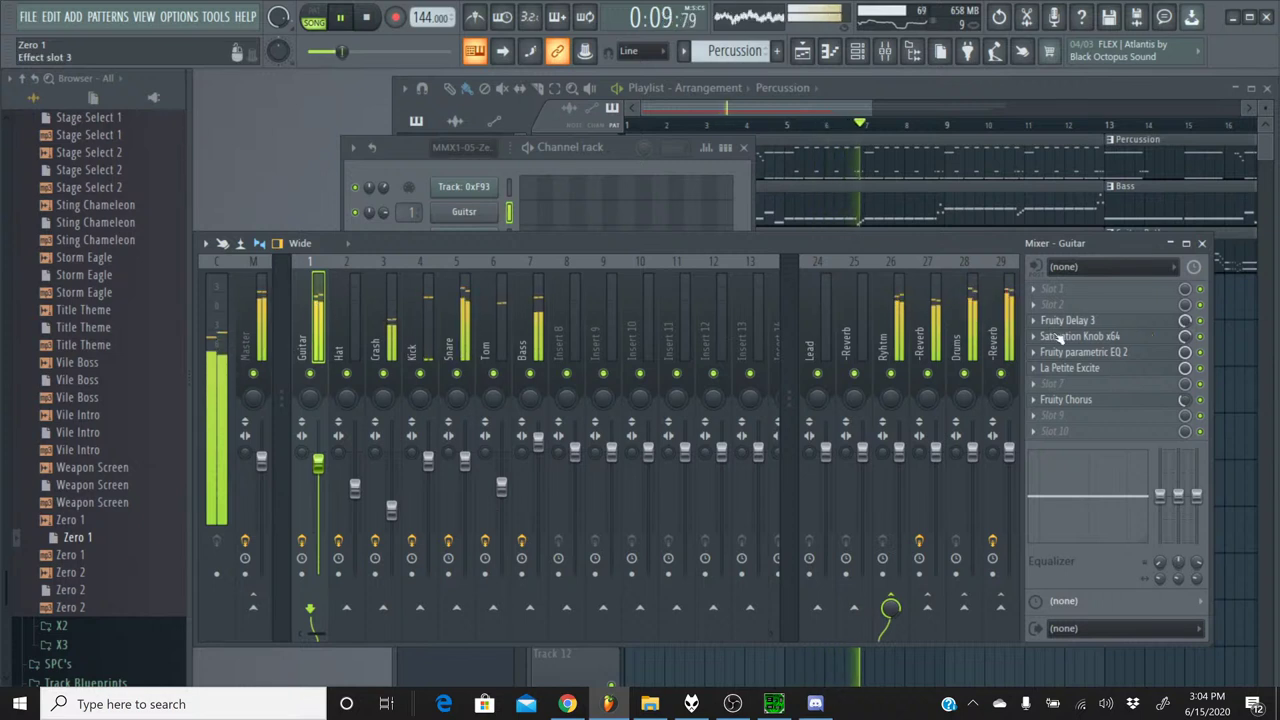
- Audition the Guitar track soloed and in the full mix, lower its volume slightly and stop playback
right_click(309, 374)
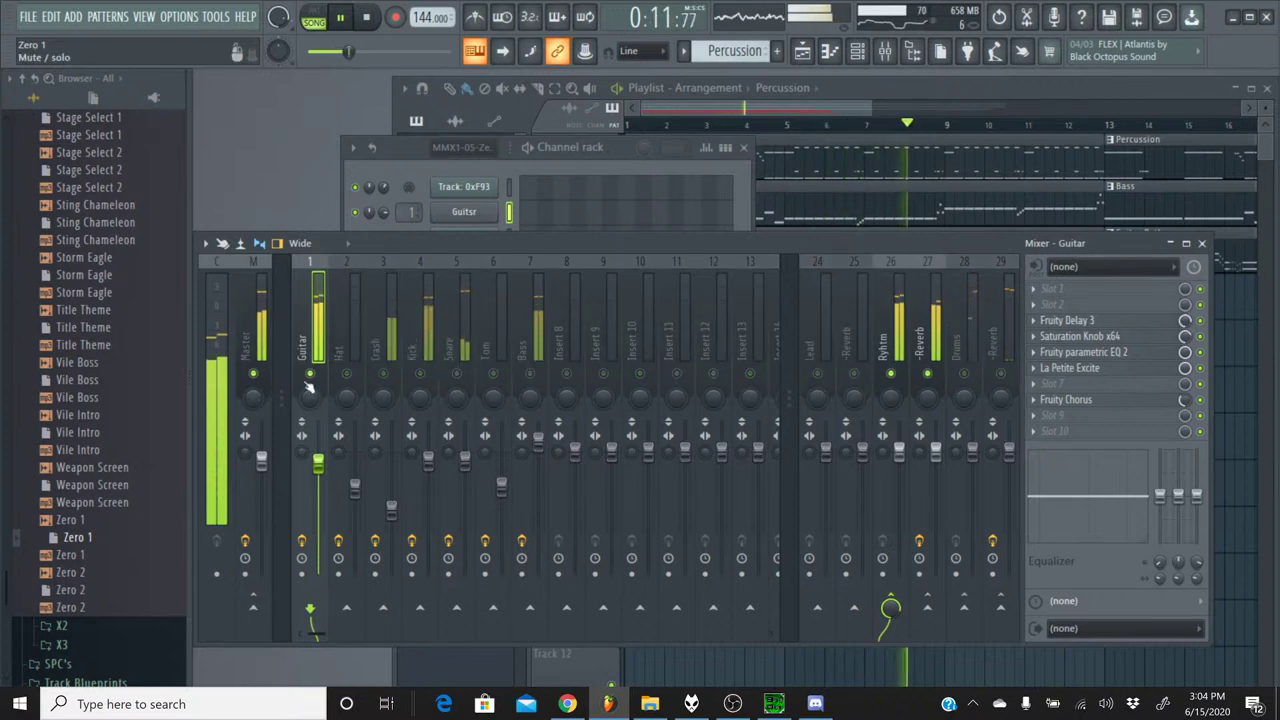
right_click(309, 374)
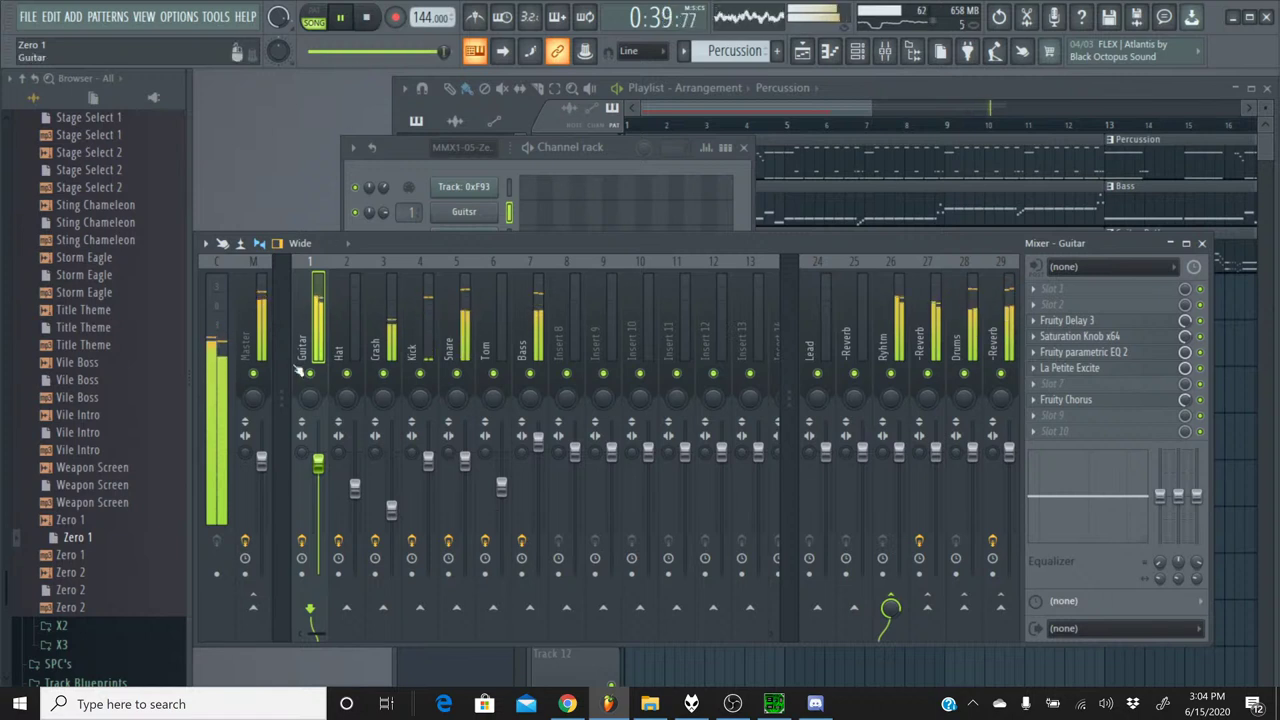
left_click_drag(322, 483, 322, 488)
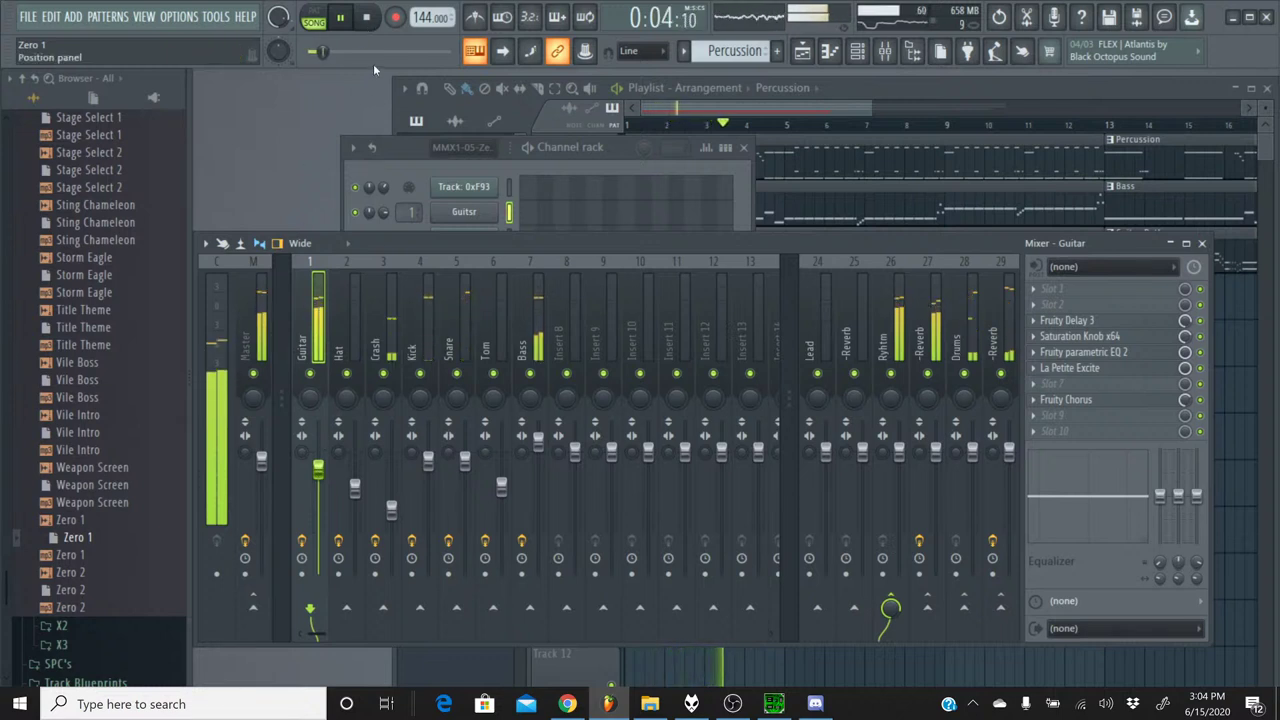
left_click(369, 24)
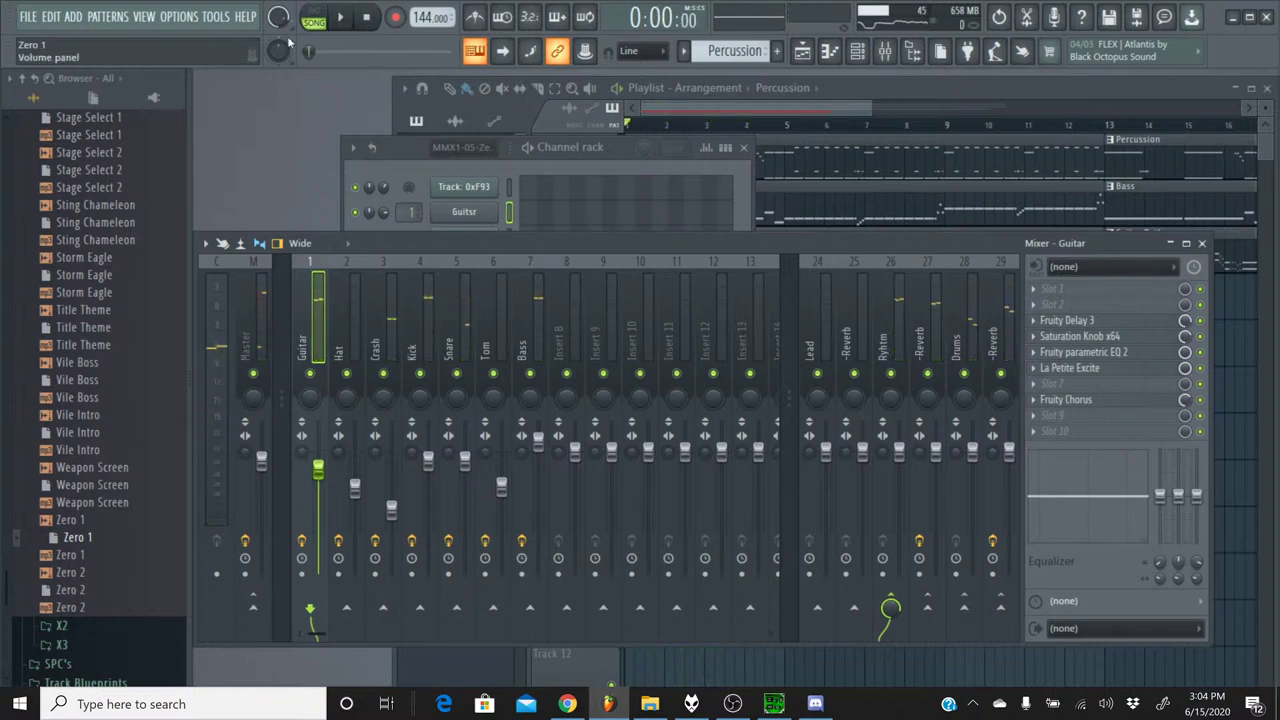
- Save the Zero 1 project, check the live chat in Chrome and return to FL Studio
left_click(20, 18)
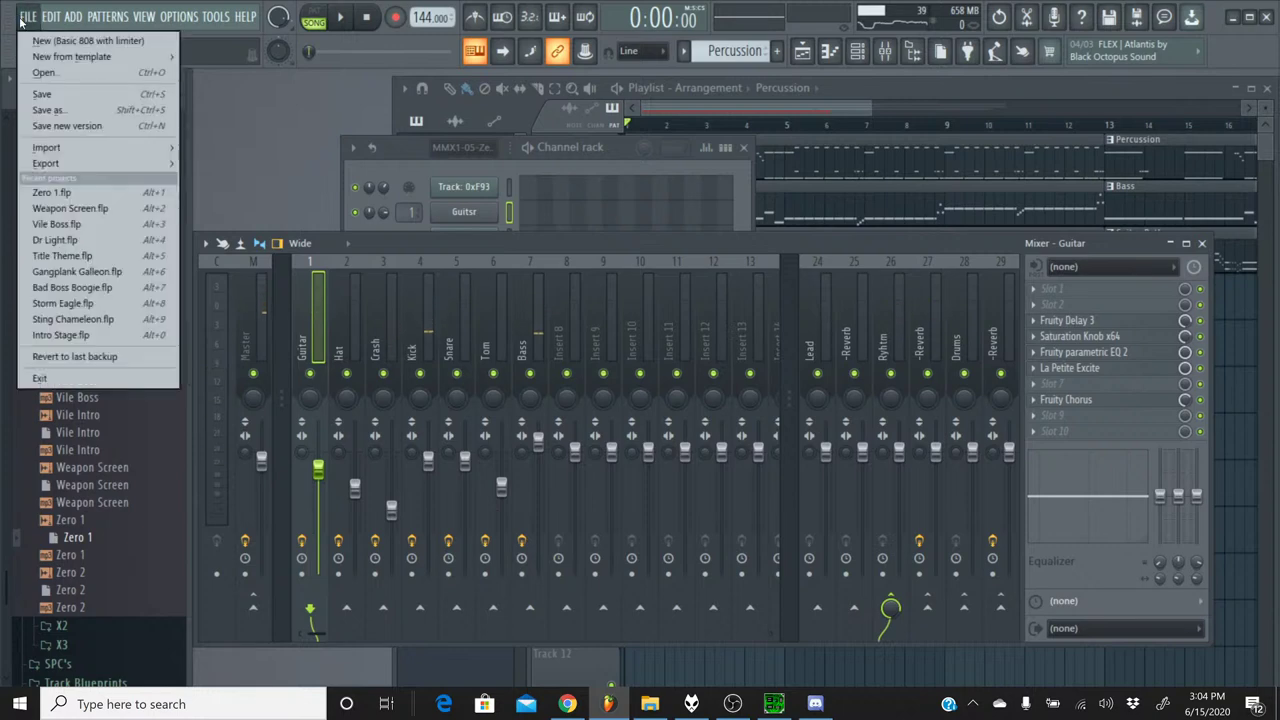
left_click(53, 95)
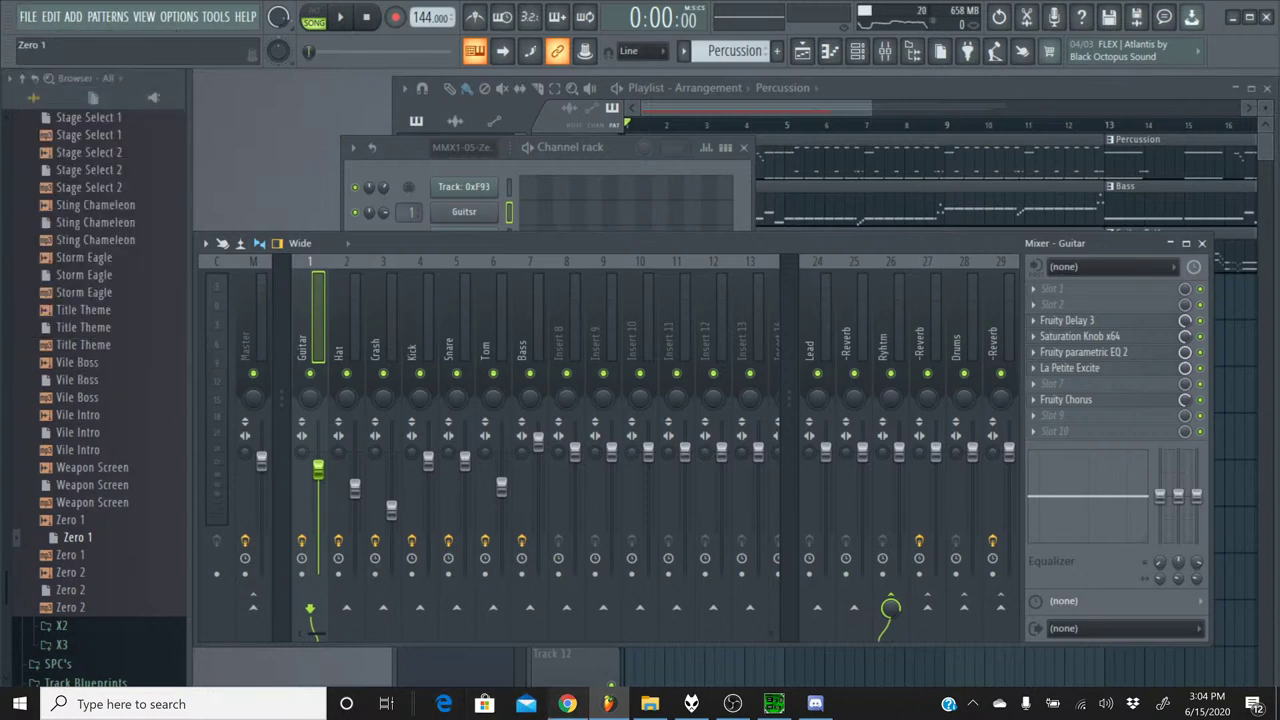
left_click(567, 704)
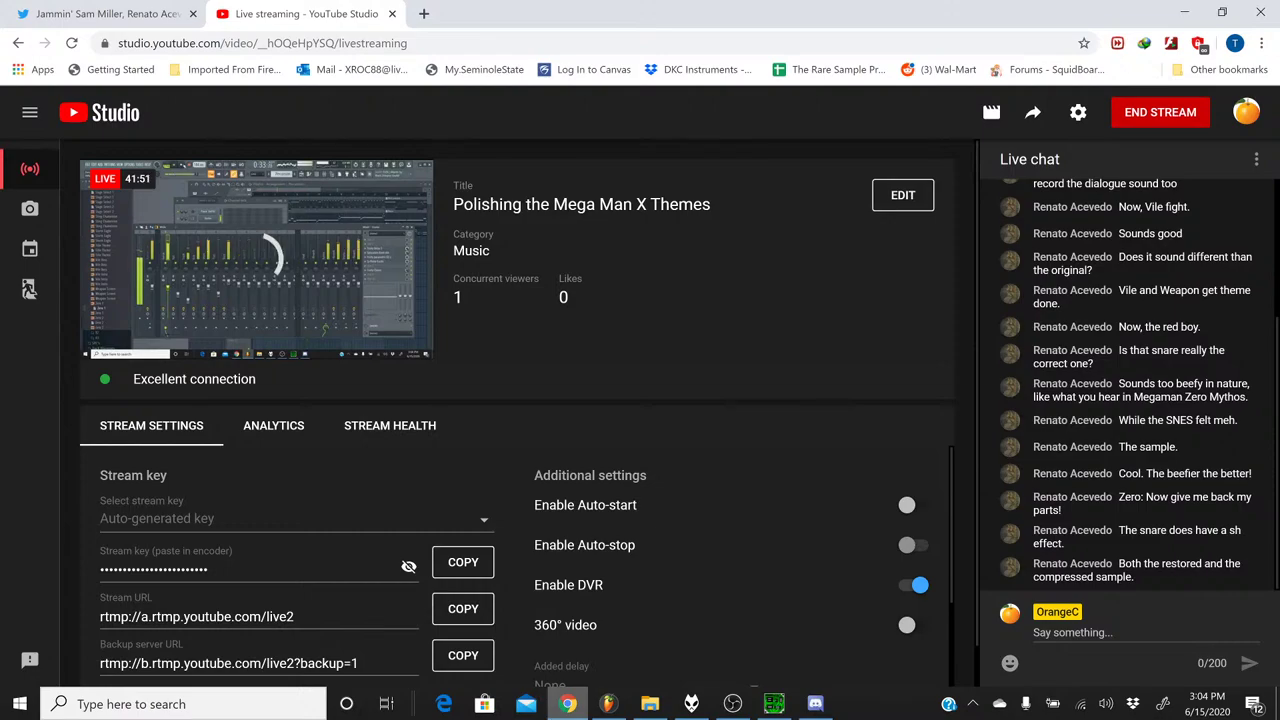
key("alt+Tab")
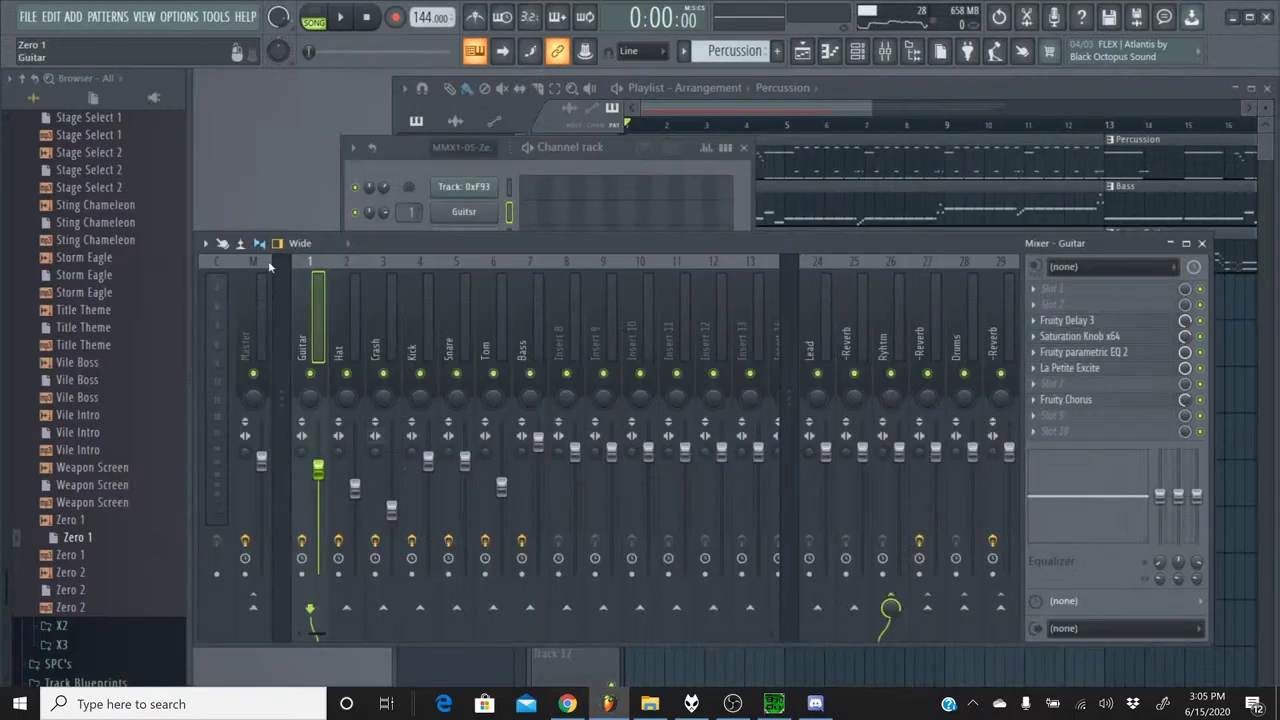
- Export the song as Zero 1.mp3 to the X1 folder of Restored Tracks, replacing the existing file
left_click(28, 17)
mouse_move(118, 157)
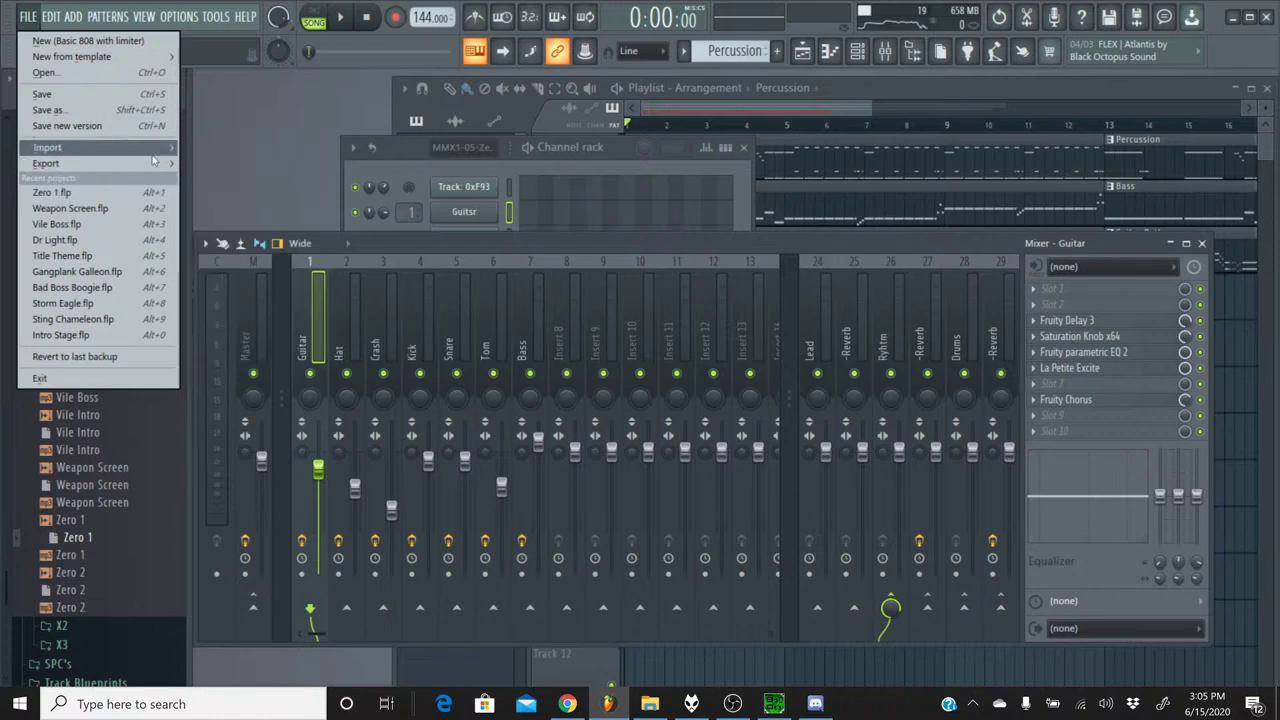
mouse_move(155, 163)
left_click(205, 187)
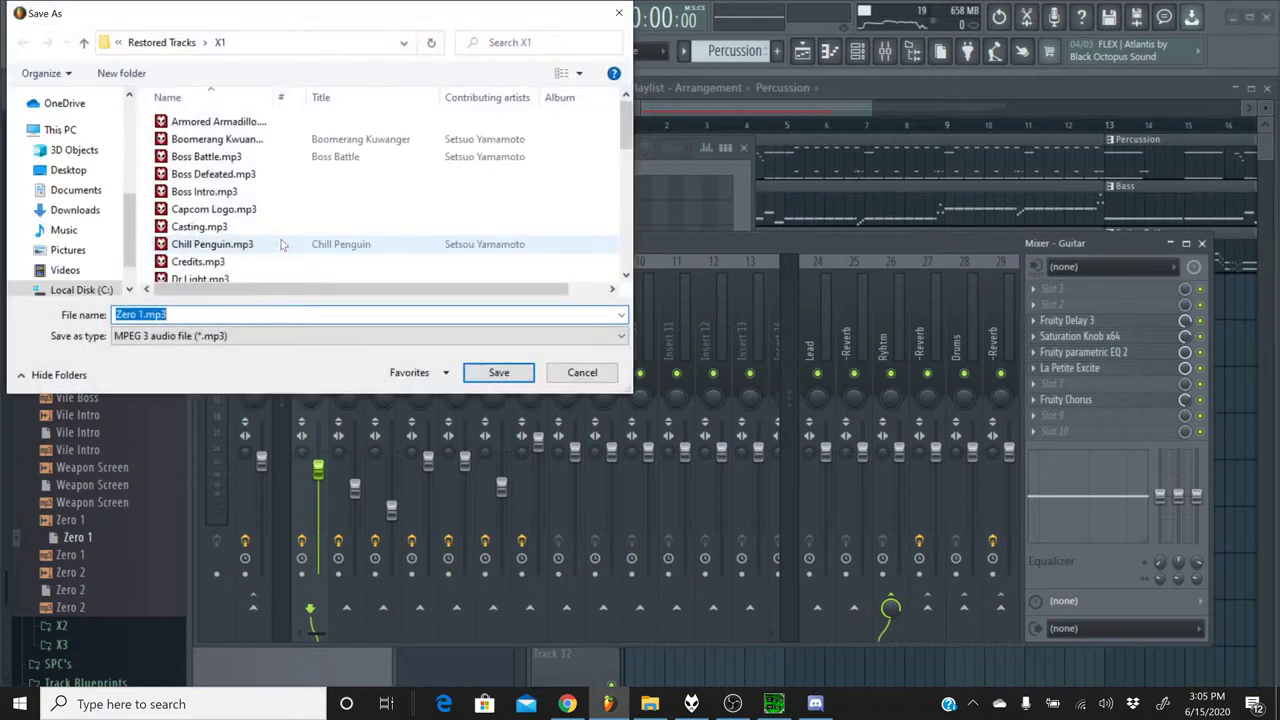
left_click(512, 374)
left_click(682, 358)
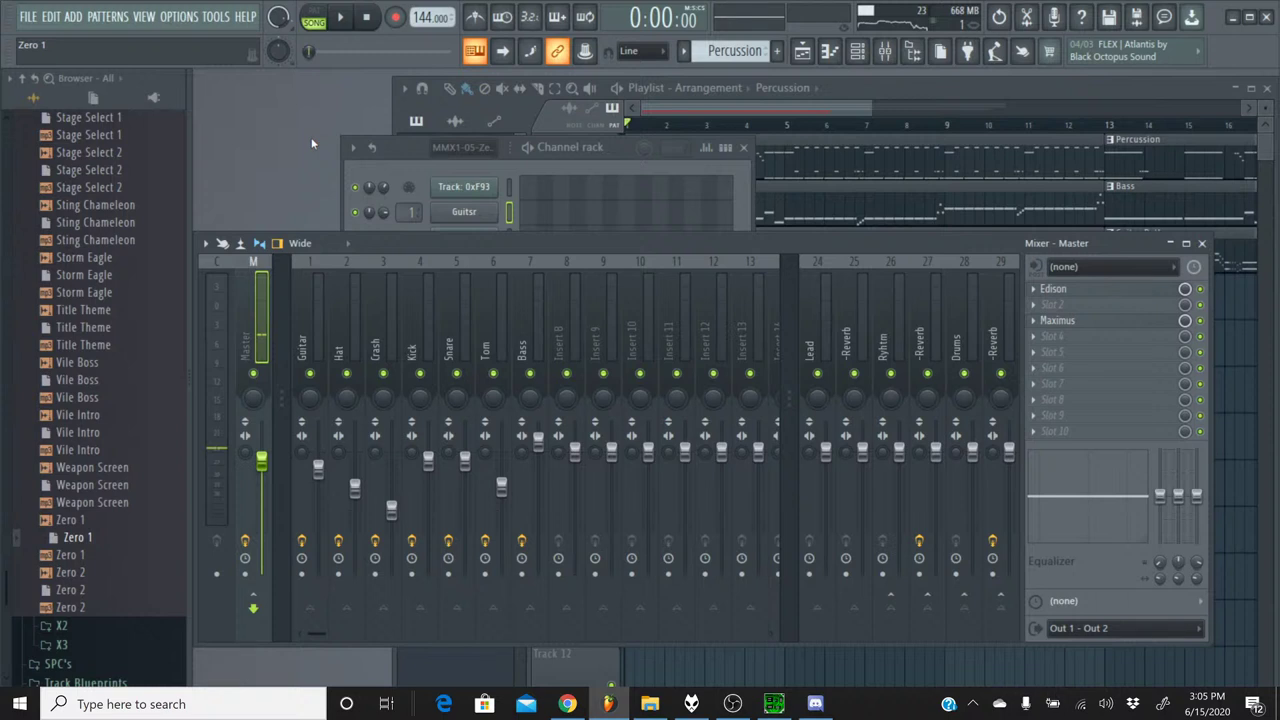
- Export the song as Zero 1.flac to the X1 folder, replacing the existing file, and start the render
left_click(36, 17)
mouse_move(129, 163)
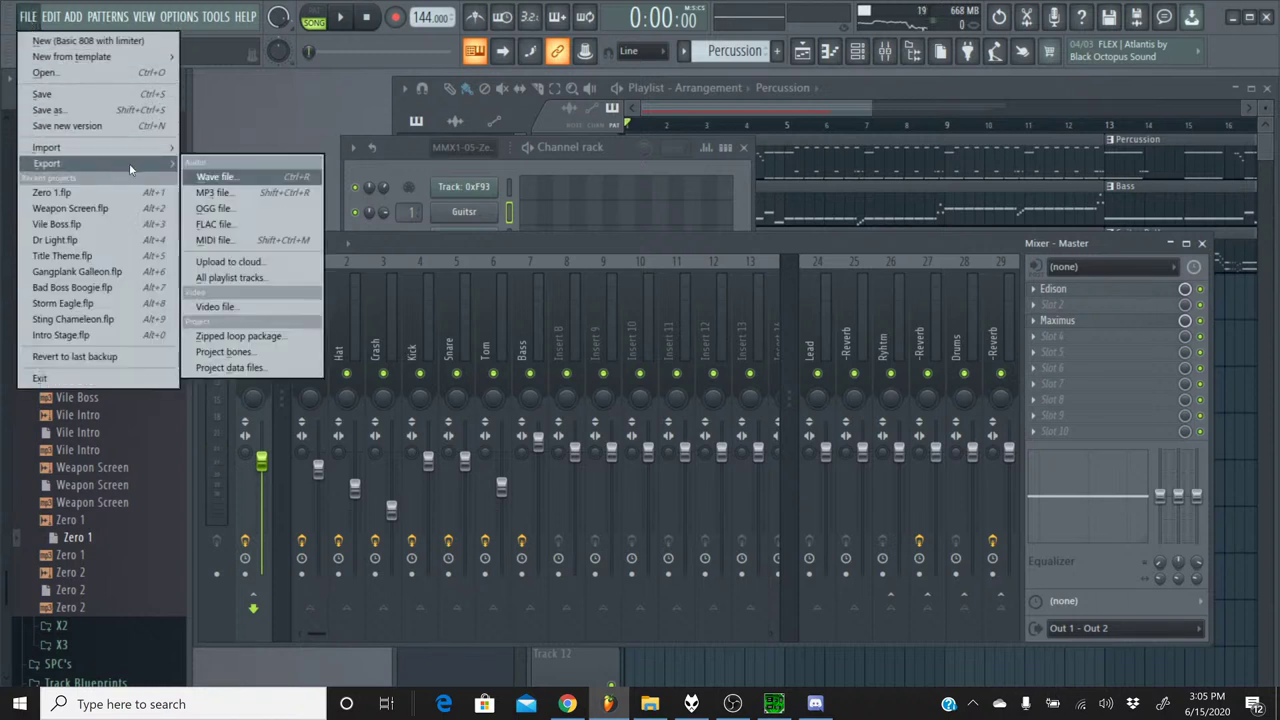
left_click(250, 222)
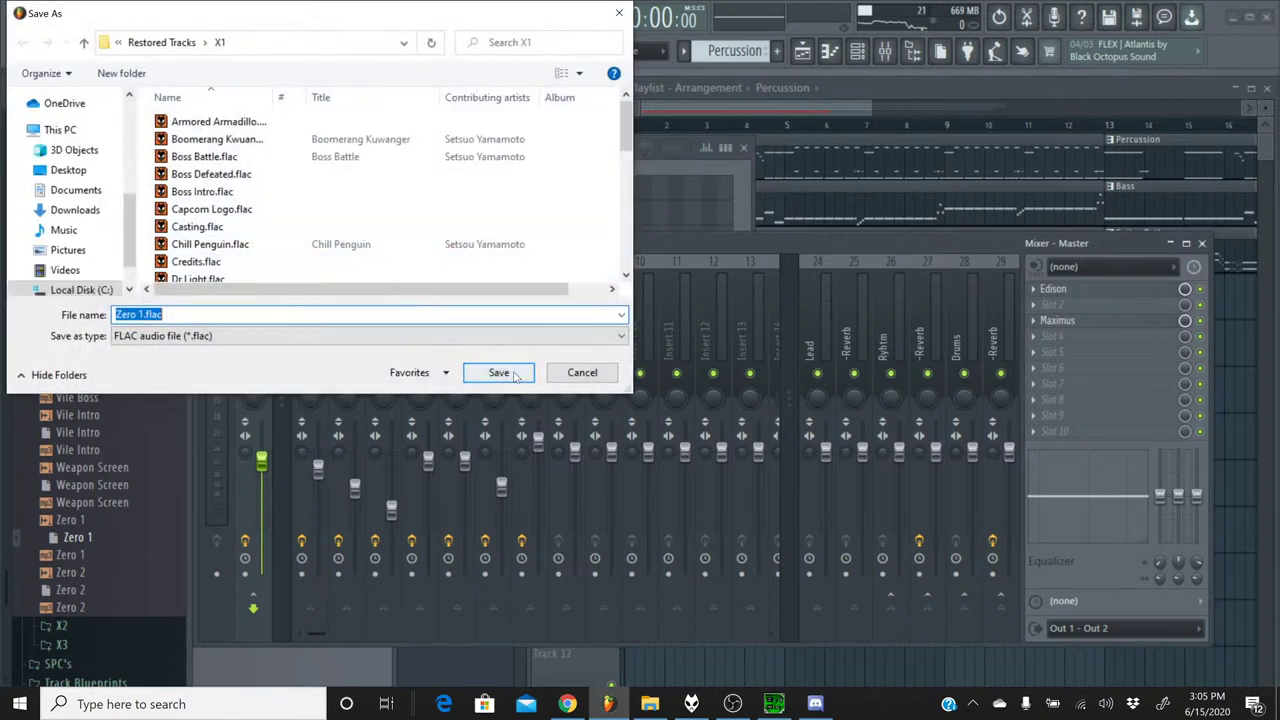
left_click(499, 372)
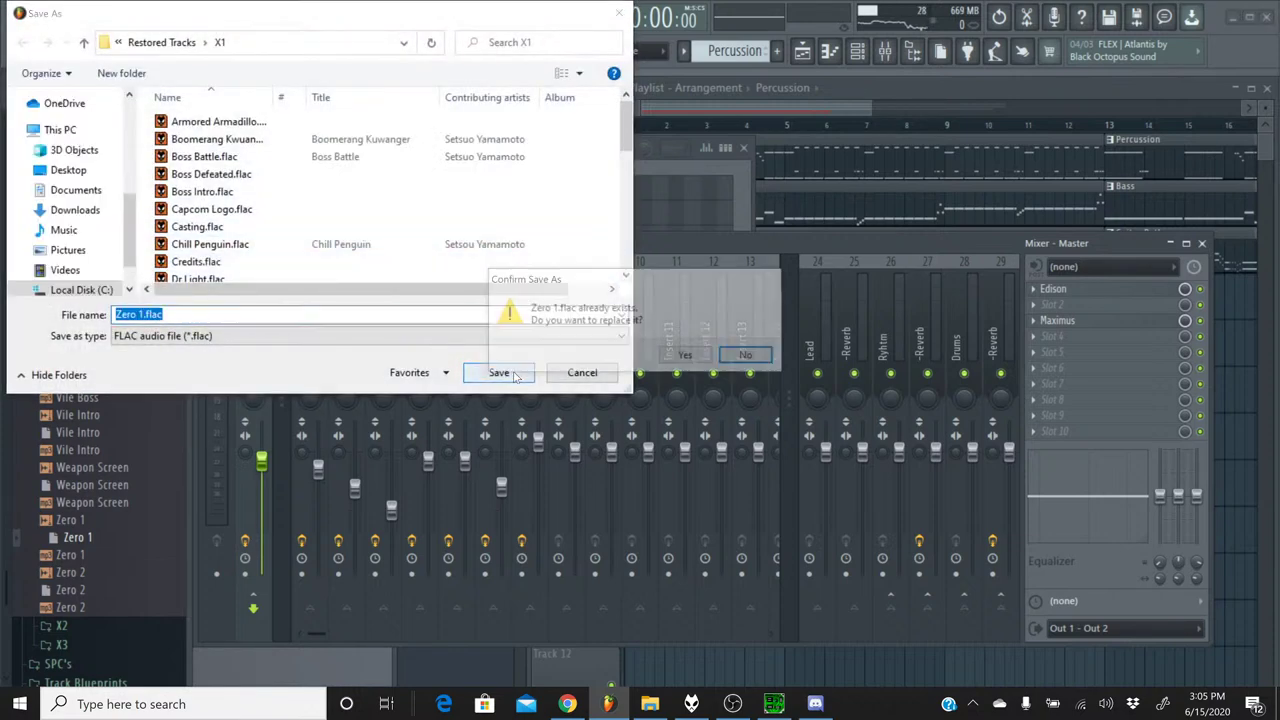
left_click(687, 357)
left_click(763, 580)
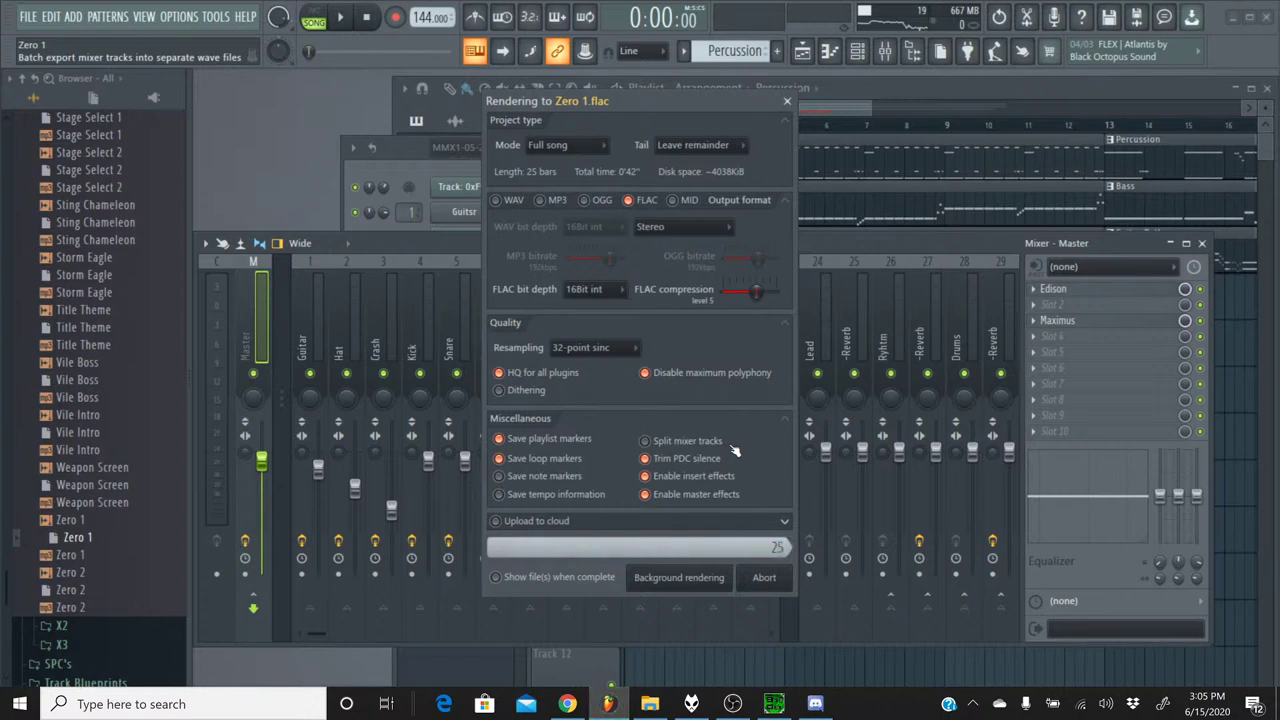
- Check the live chat in Chrome, return to FL Studio and save the Zero 1 project
left_click(570, 705)
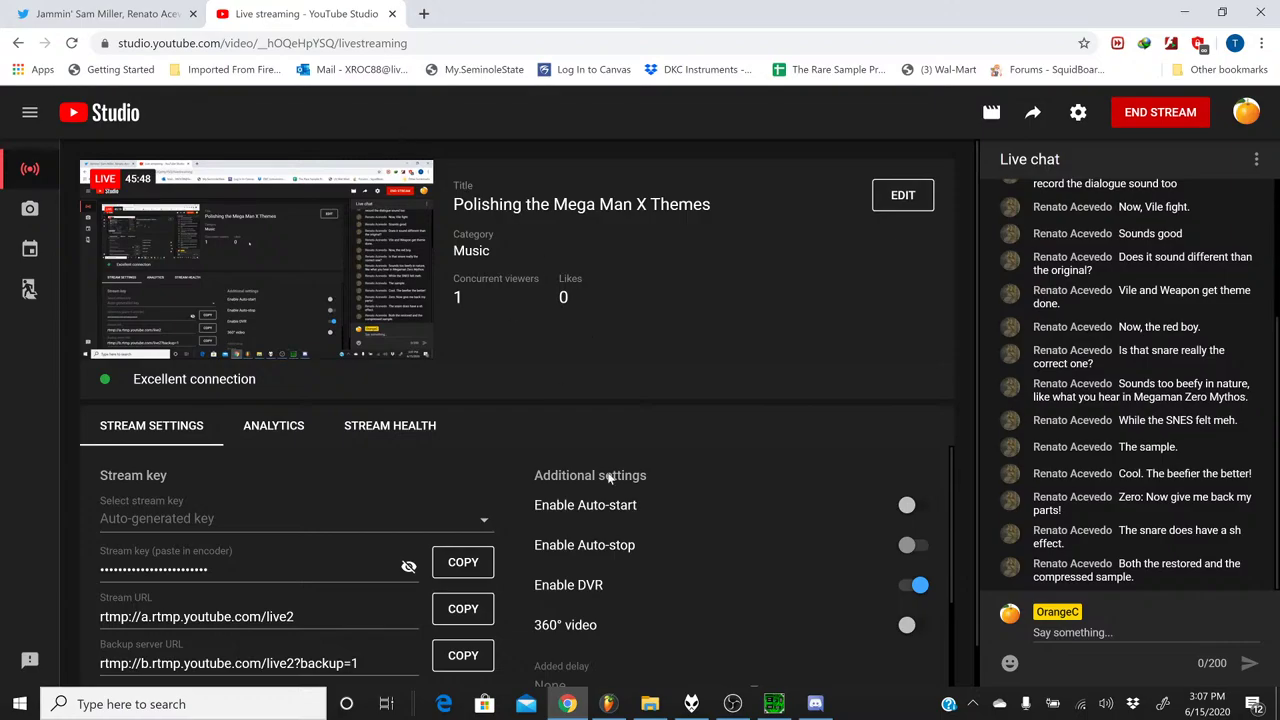
left_click(607, 704)
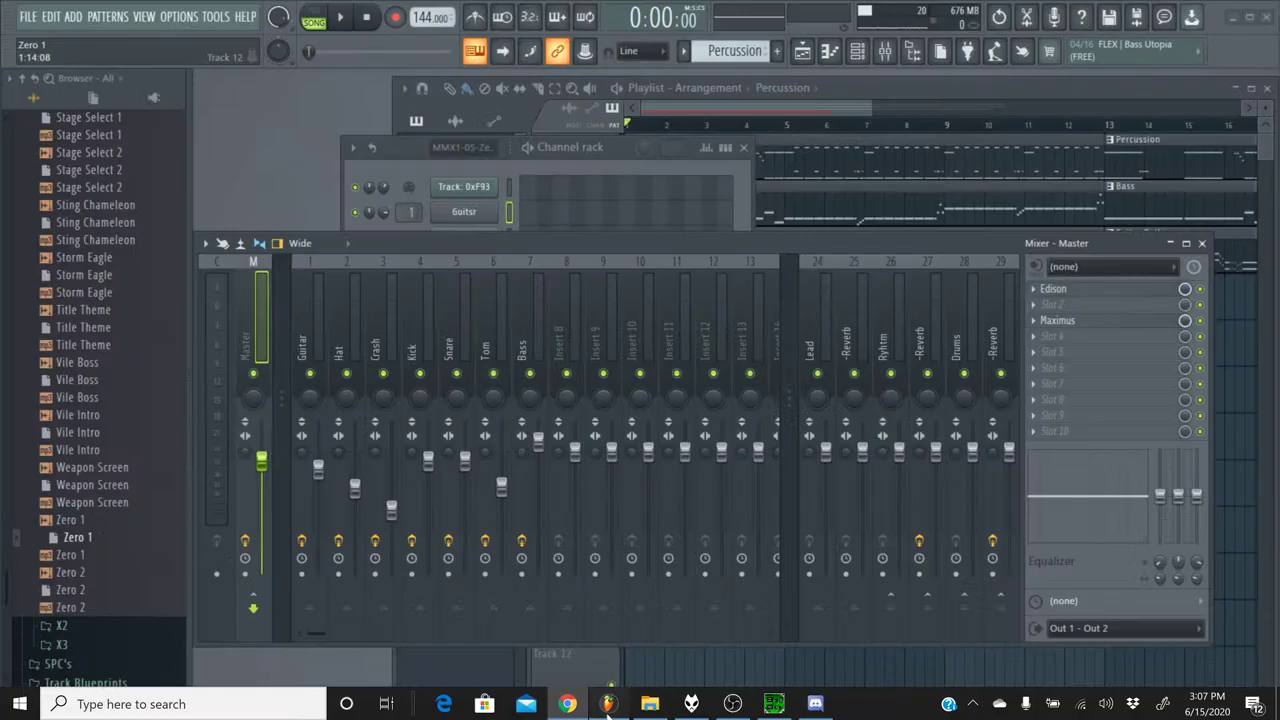
left_click(28, 16)
left_click(66, 95)
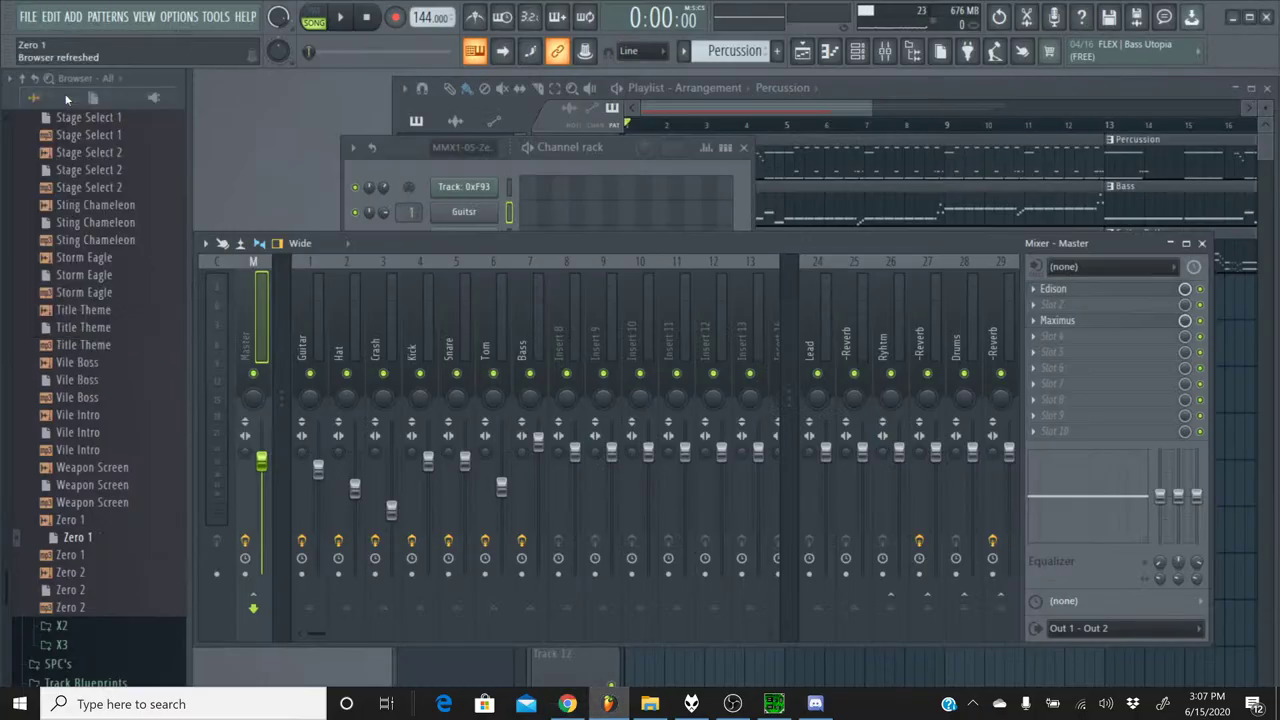
- Open the Zero 2 project from the browser's X1 files and dismiss the missing plugins notice
scroll(100, 311, "down", 4)
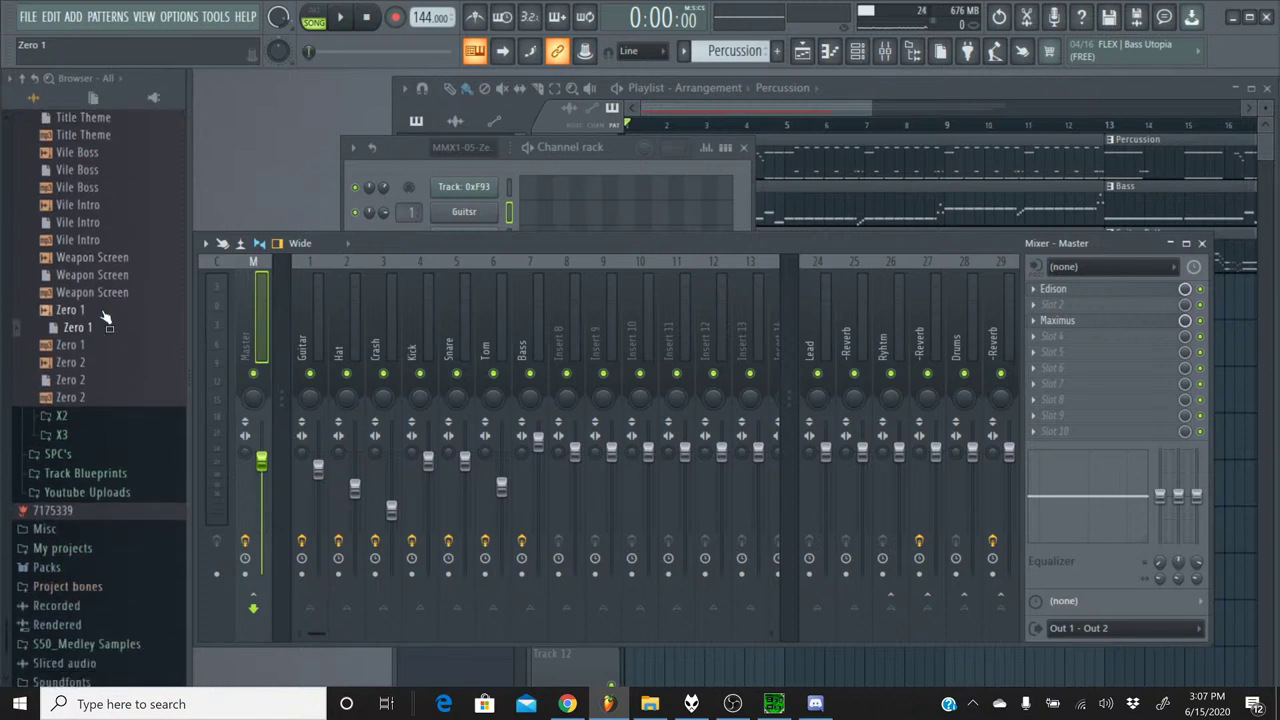
right_click(72, 380)
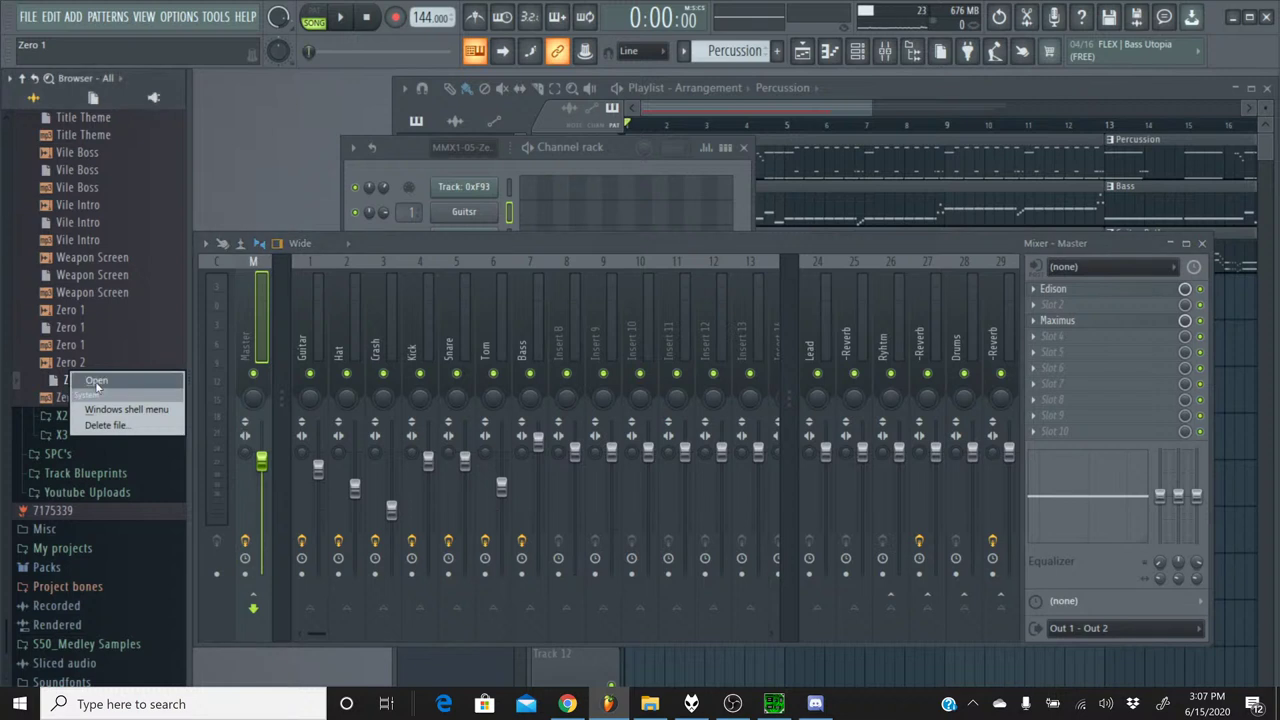
left_click(97, 381)
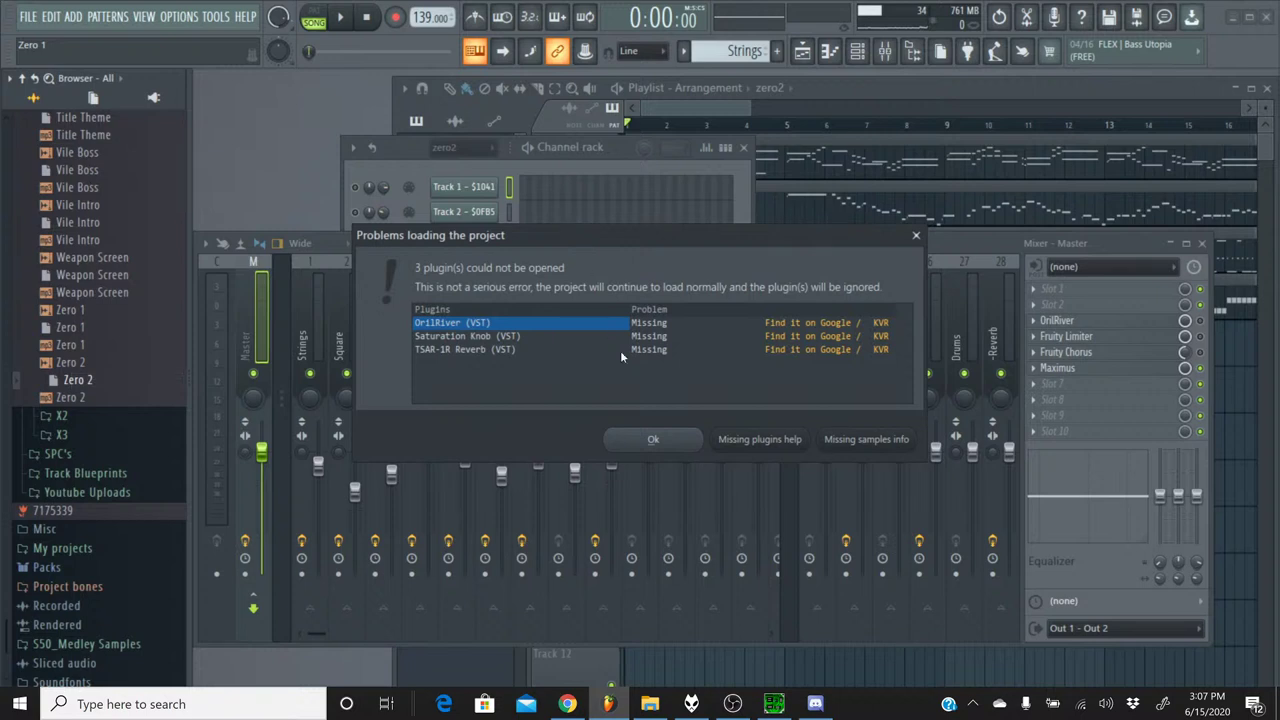
left_click(653, 441)
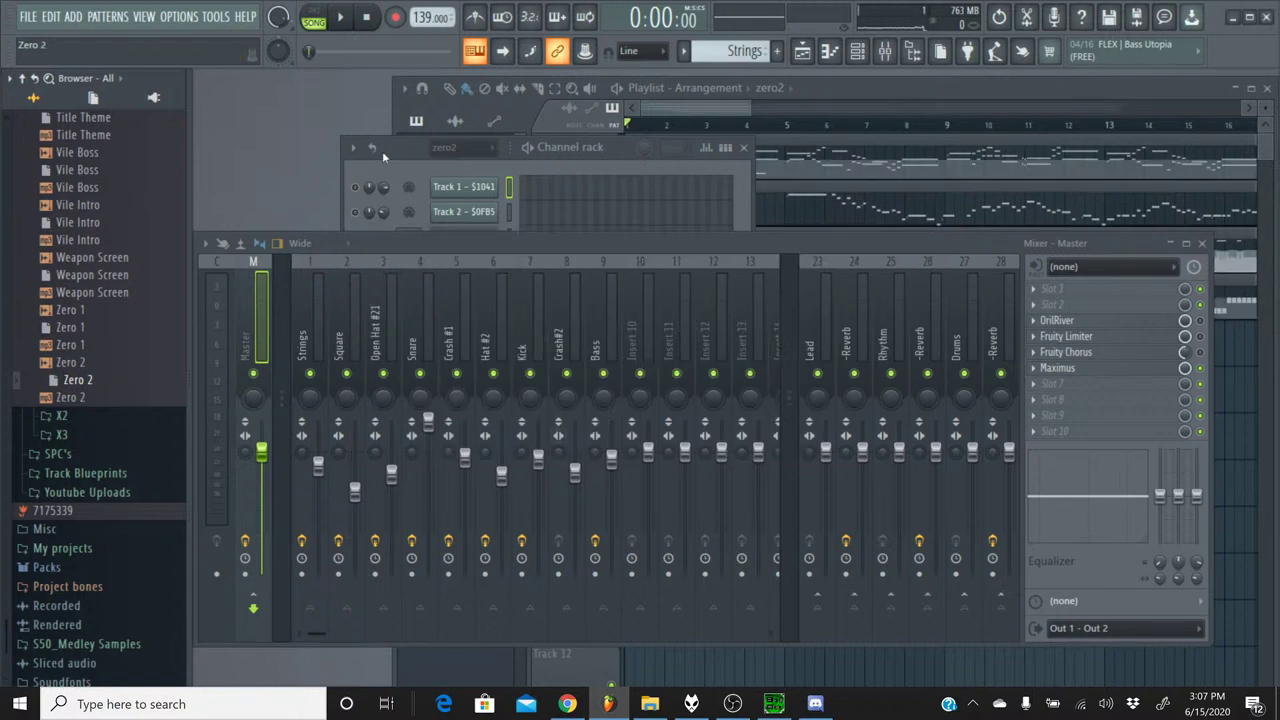
- Replace the failed Saturation Knob x64 on the Strings mixer track with the 64-bit VST3 Saturation Knob and close its editor
left_click(313, 288)
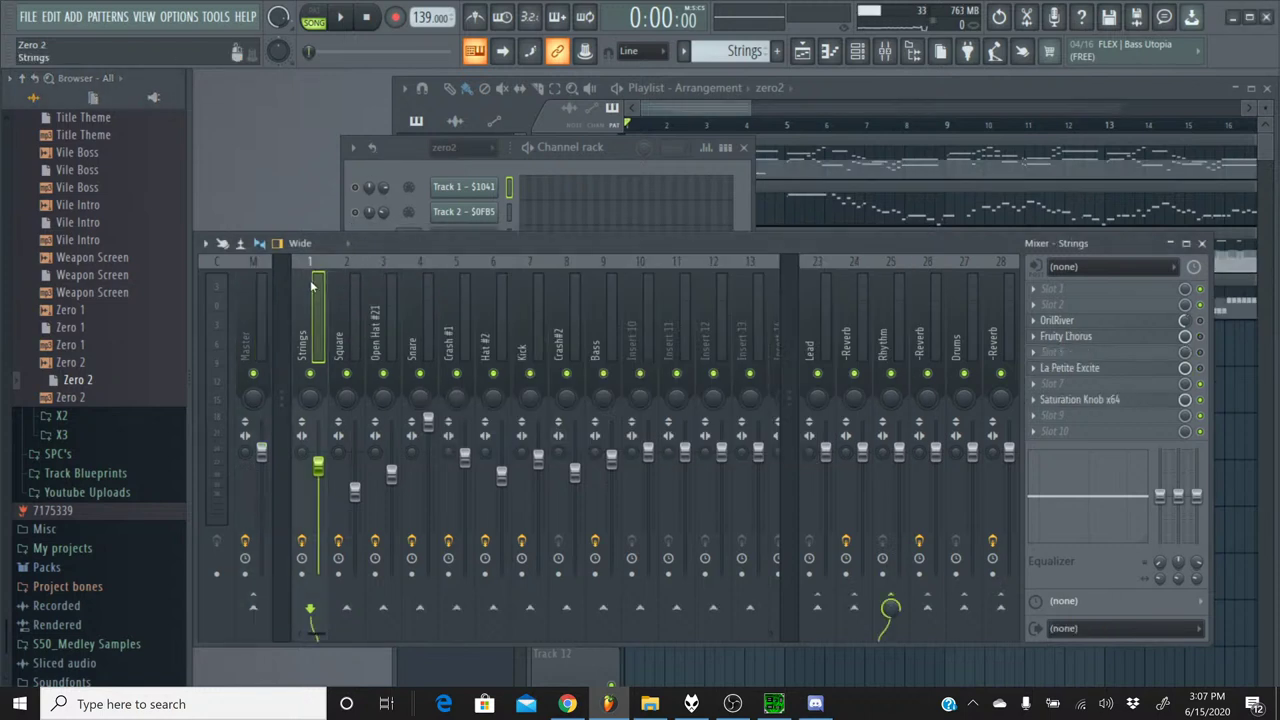
left_click(1108, 401)
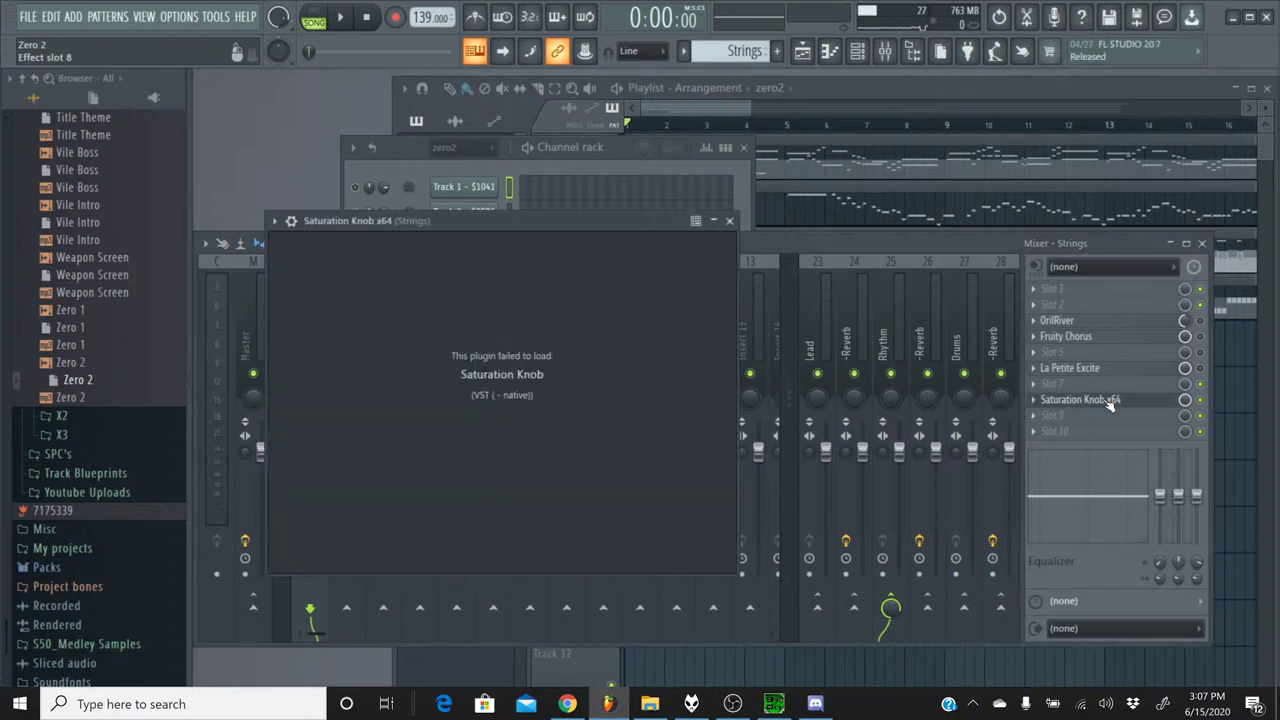
left_click(1108, 401)
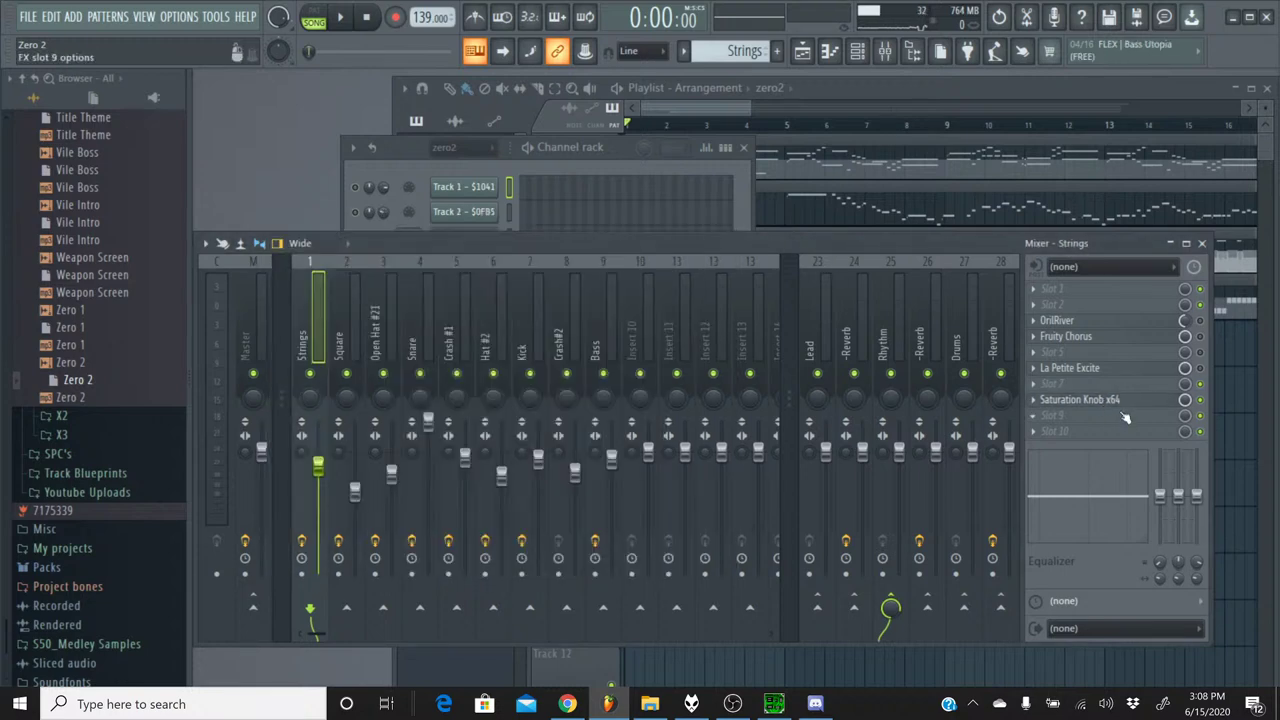
left_click(1034, 399)
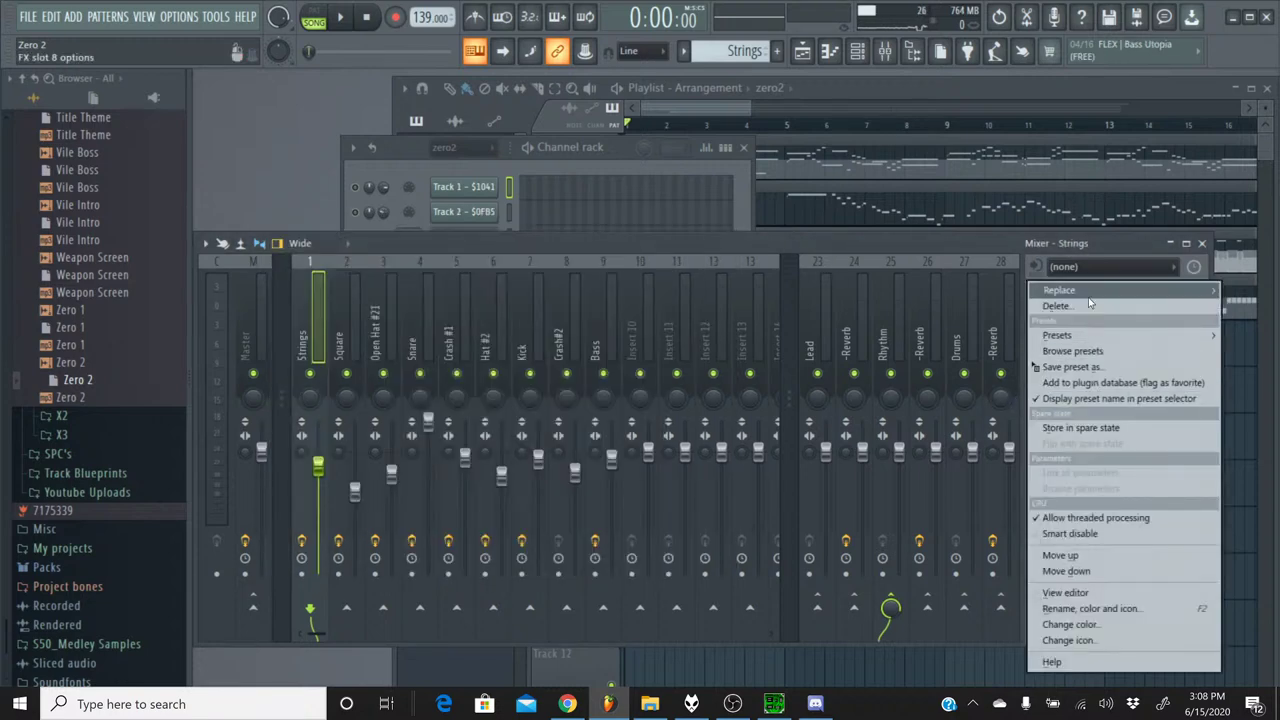
mouse_move(1088, 297)
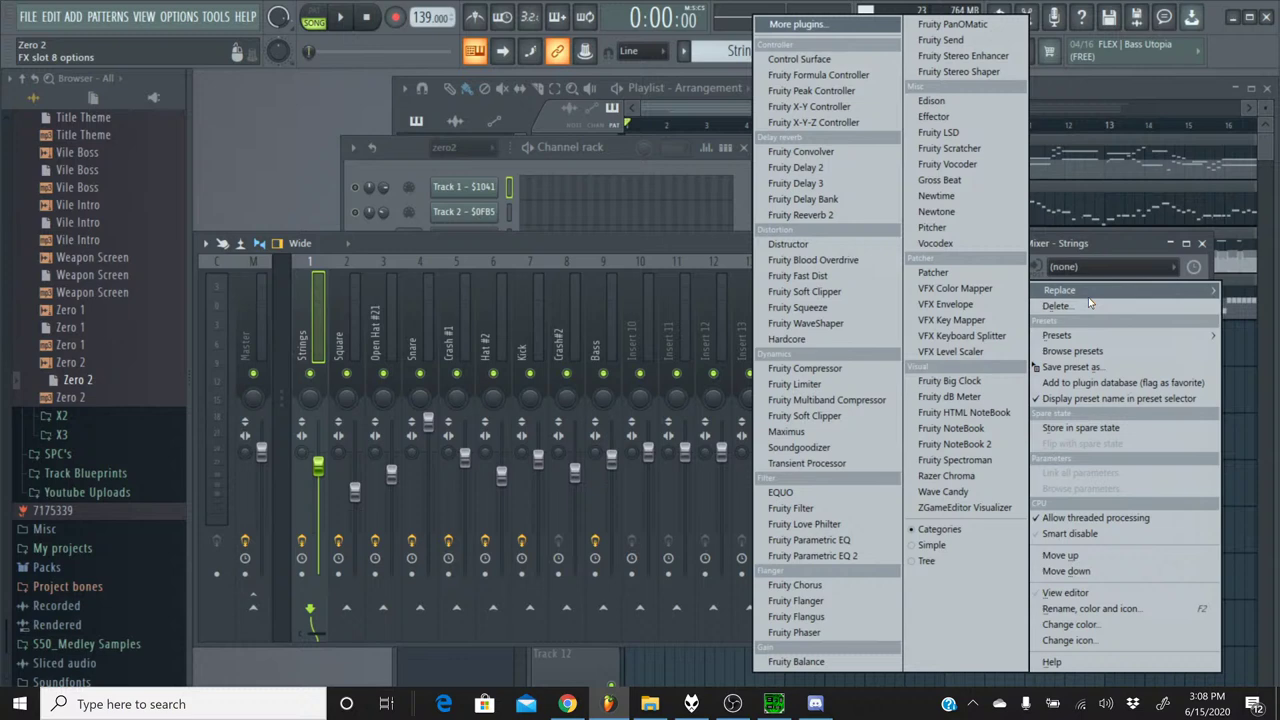
left_click(784, 27)
scroll(582, 306, "down", 15)
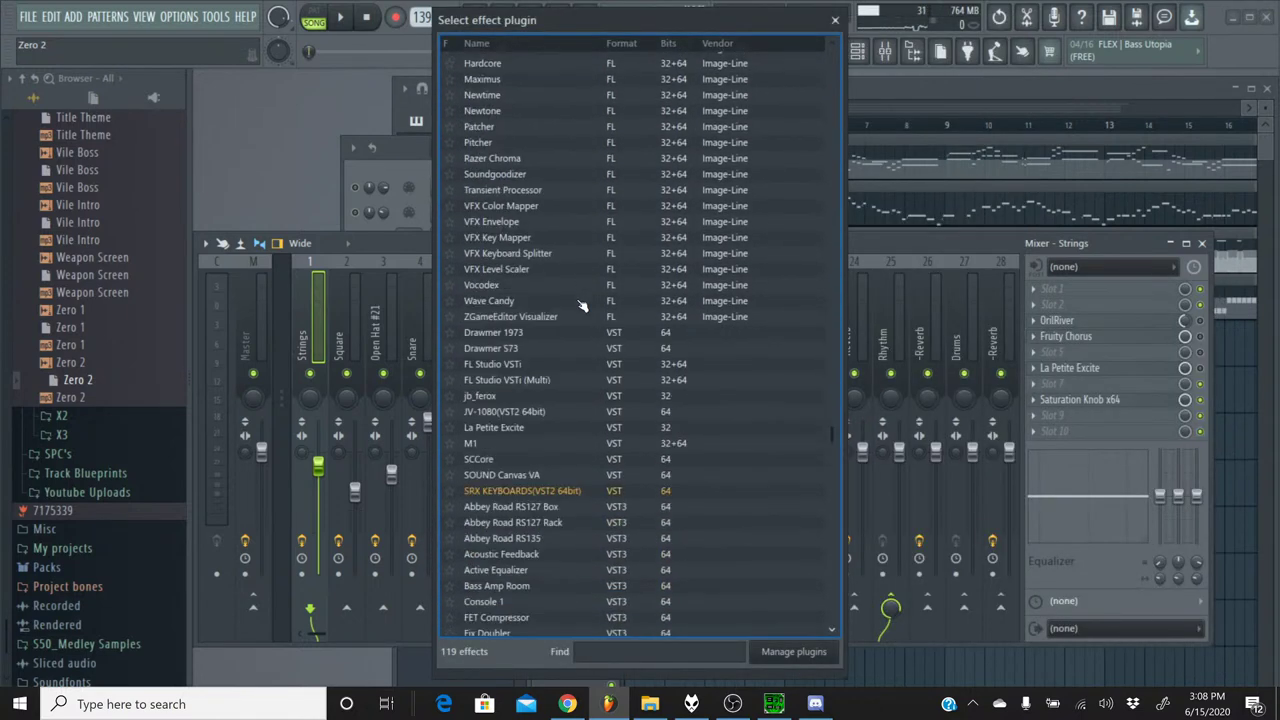
scroll(582, 306, "up", 2)
scroll(580, 312, "down", 8)
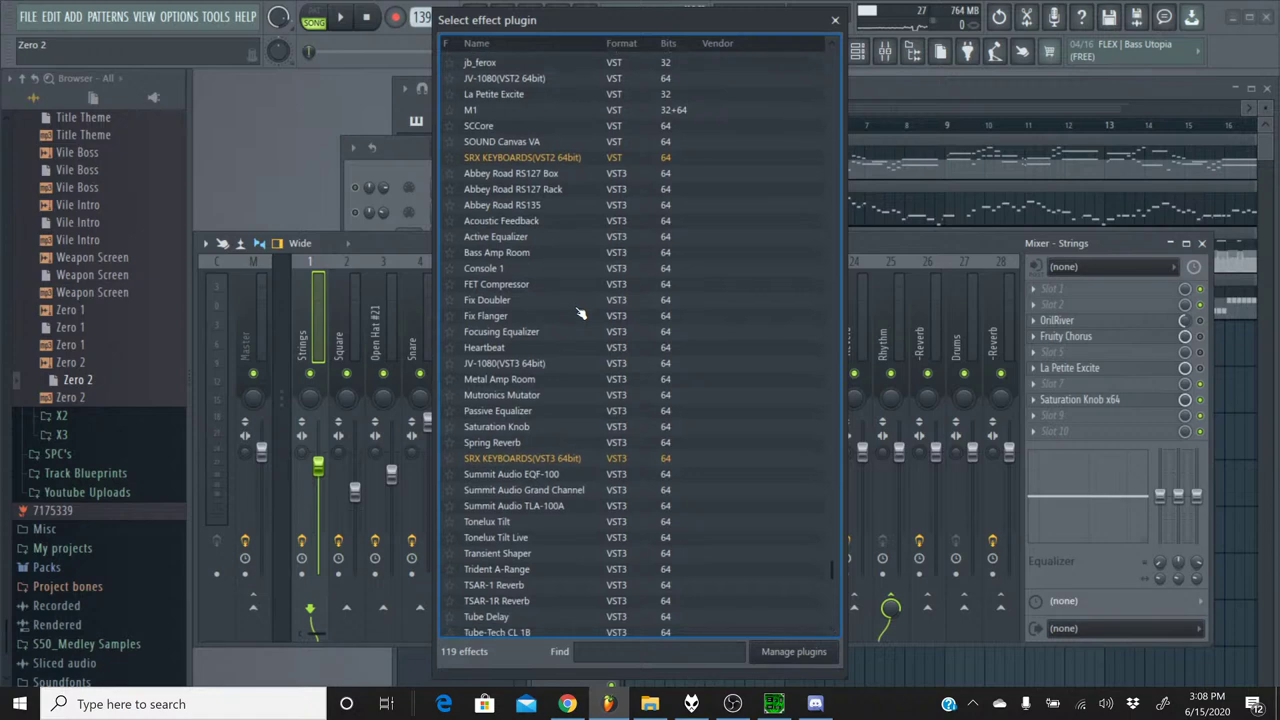
scroll(548, 355, "down", 3)
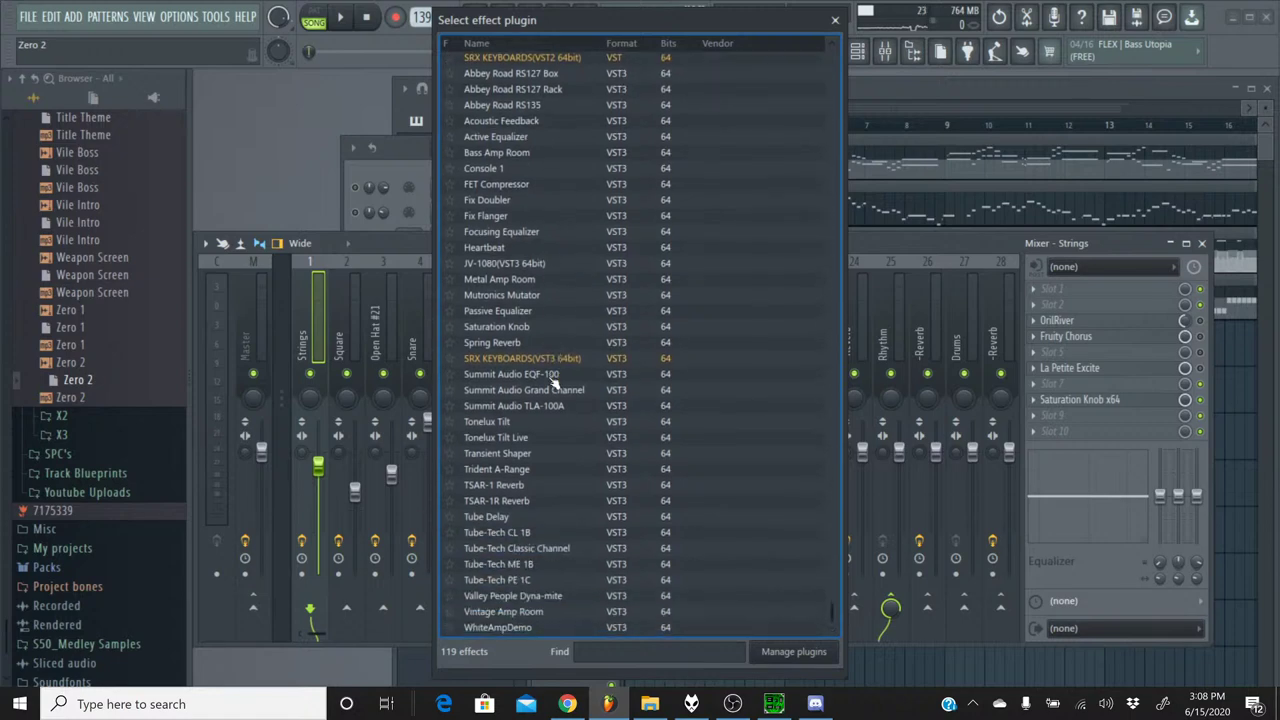
scroll(553, 382, "up", 3)
scroll(561, 350, "down", 3)
double_click(545, 328)
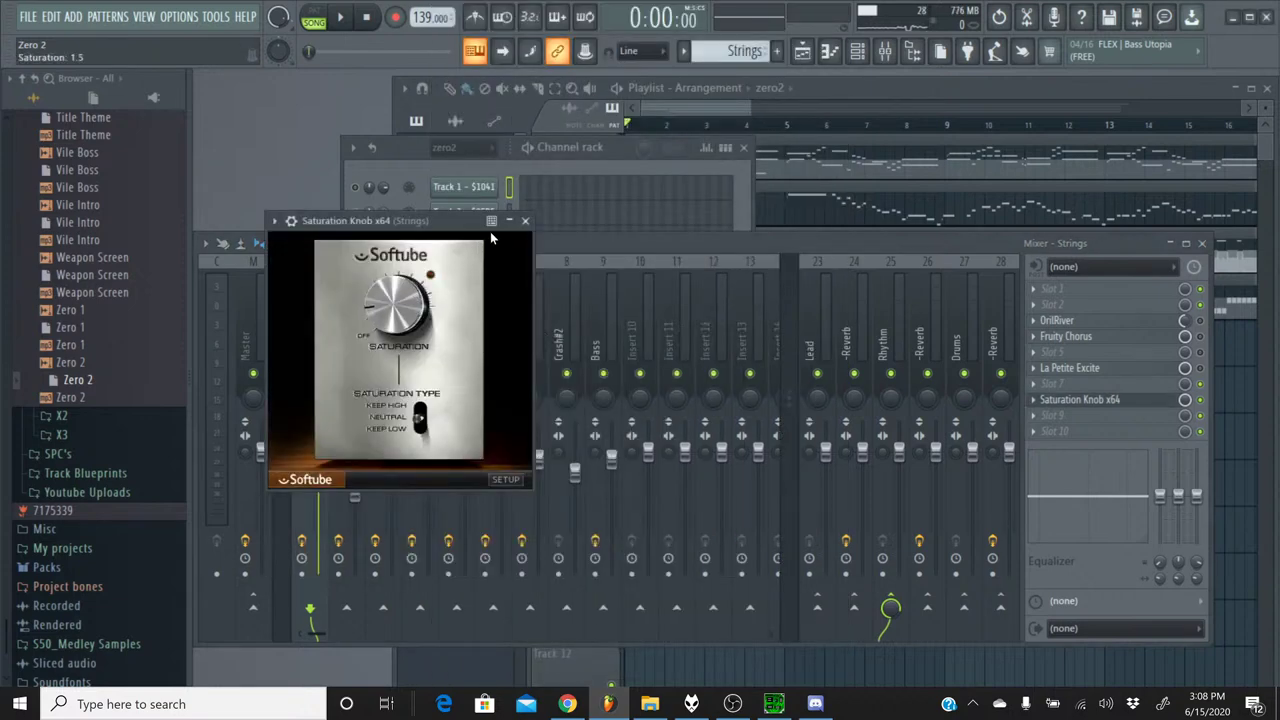
left_click(524, 221)
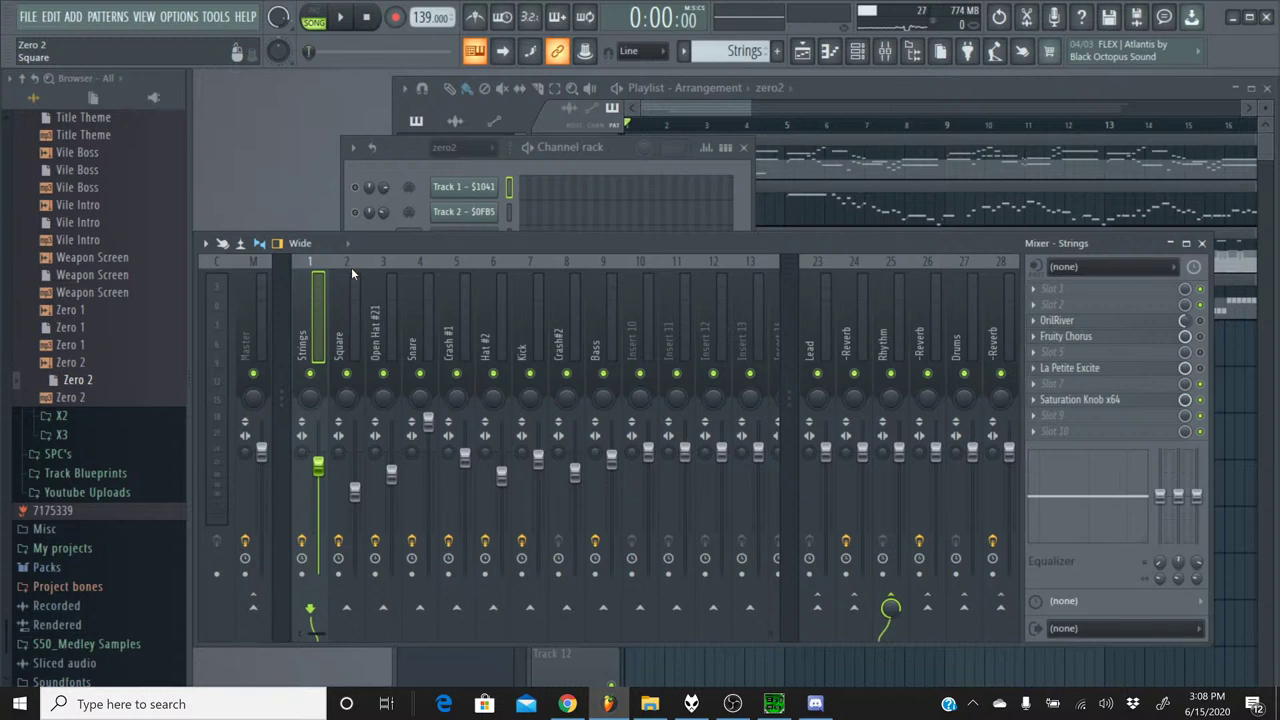
- Check the effect slots of the mixer tracks from Square through Crash#2 for plugins that fail to load, including Crash #1's TSAR-1R Reverb
left_click(351, 267)
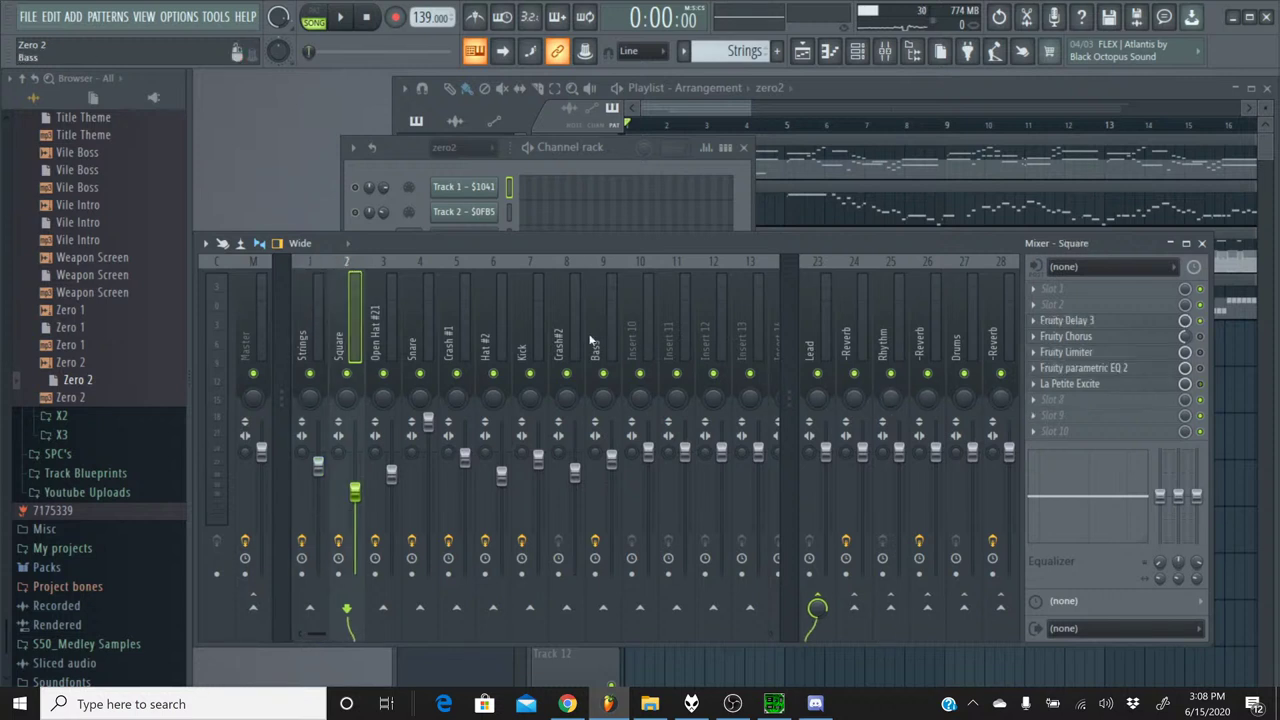
left_click(396, 279)
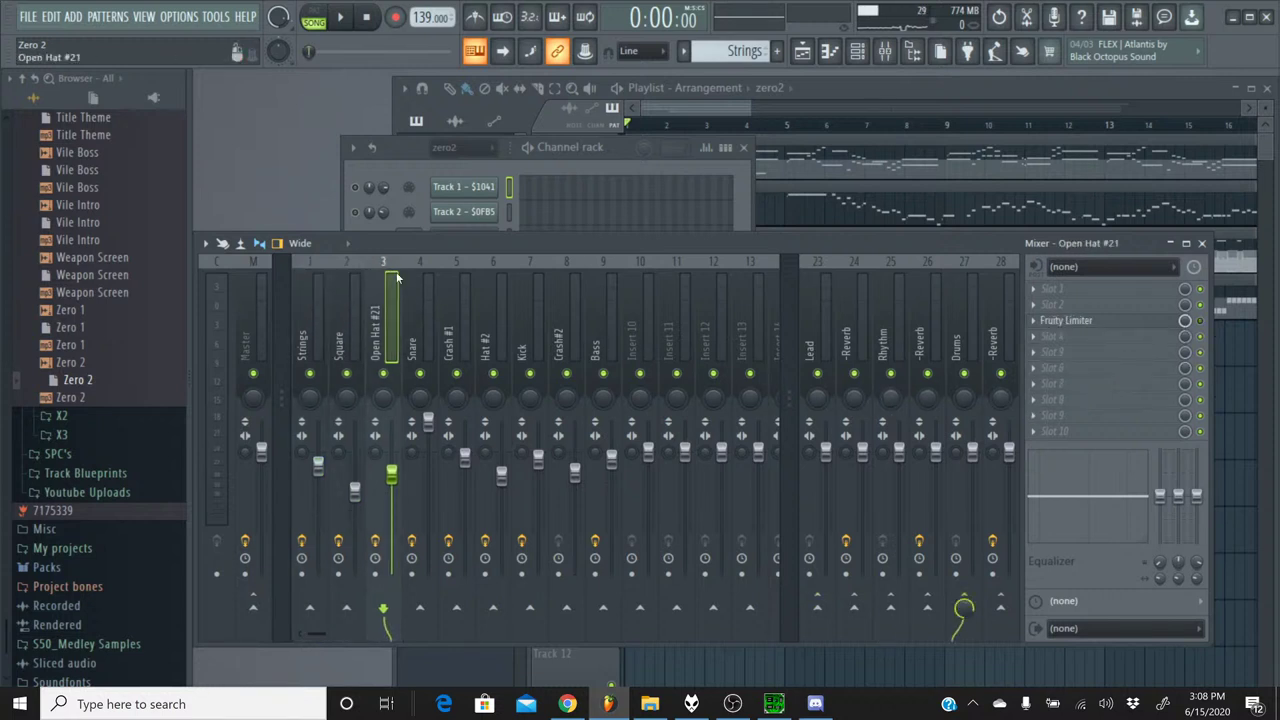
left_click(421, 287)
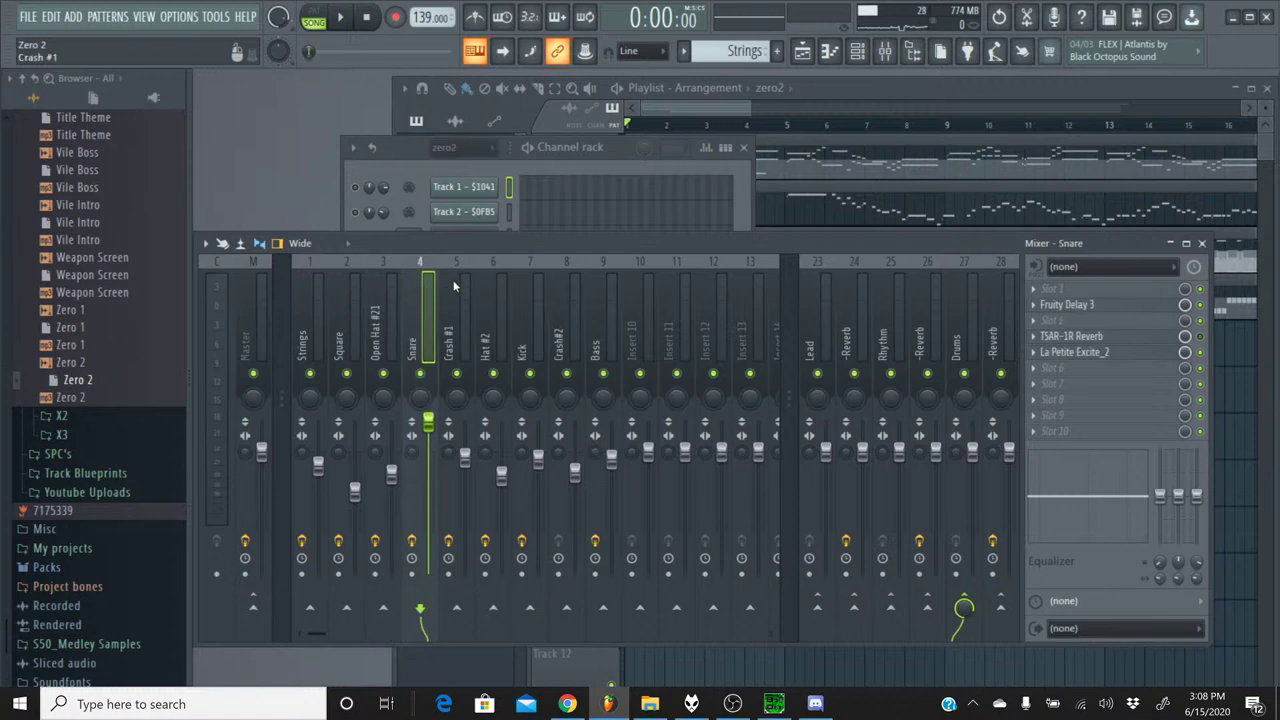
left_click(455, 285)
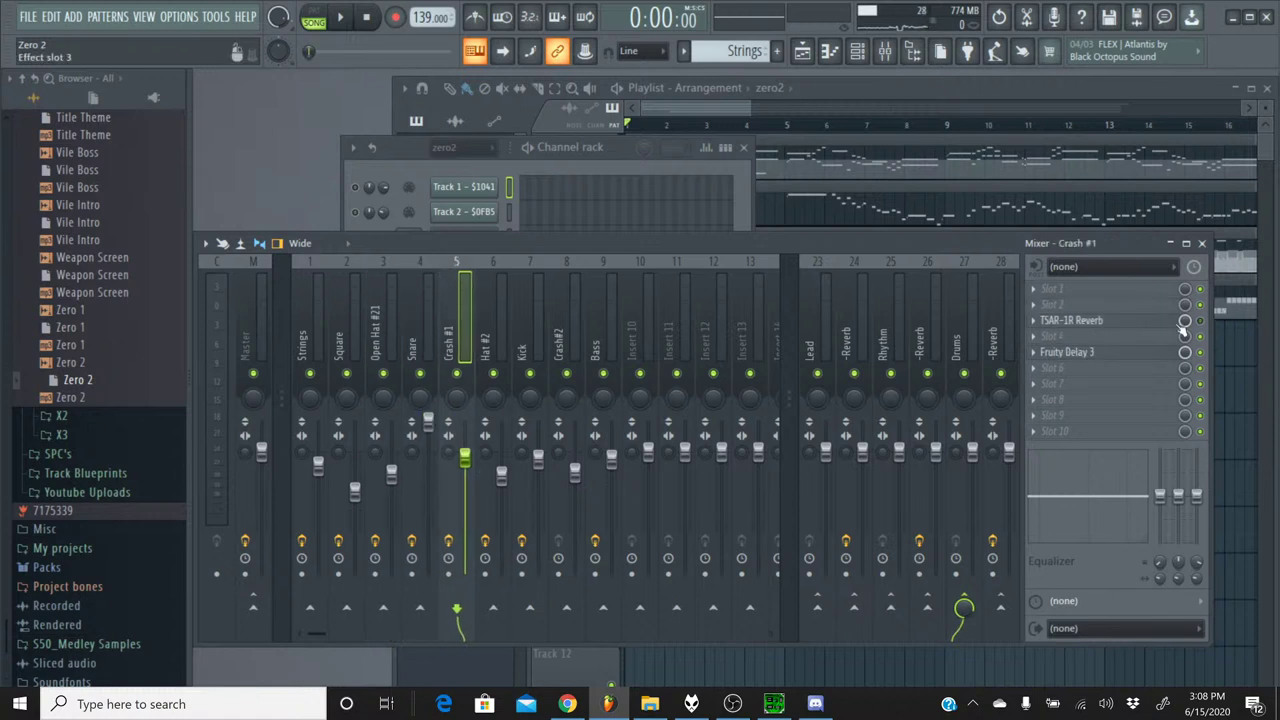
left_click(1137, 324)
left_click(794, 287)
left_click(499, 284)
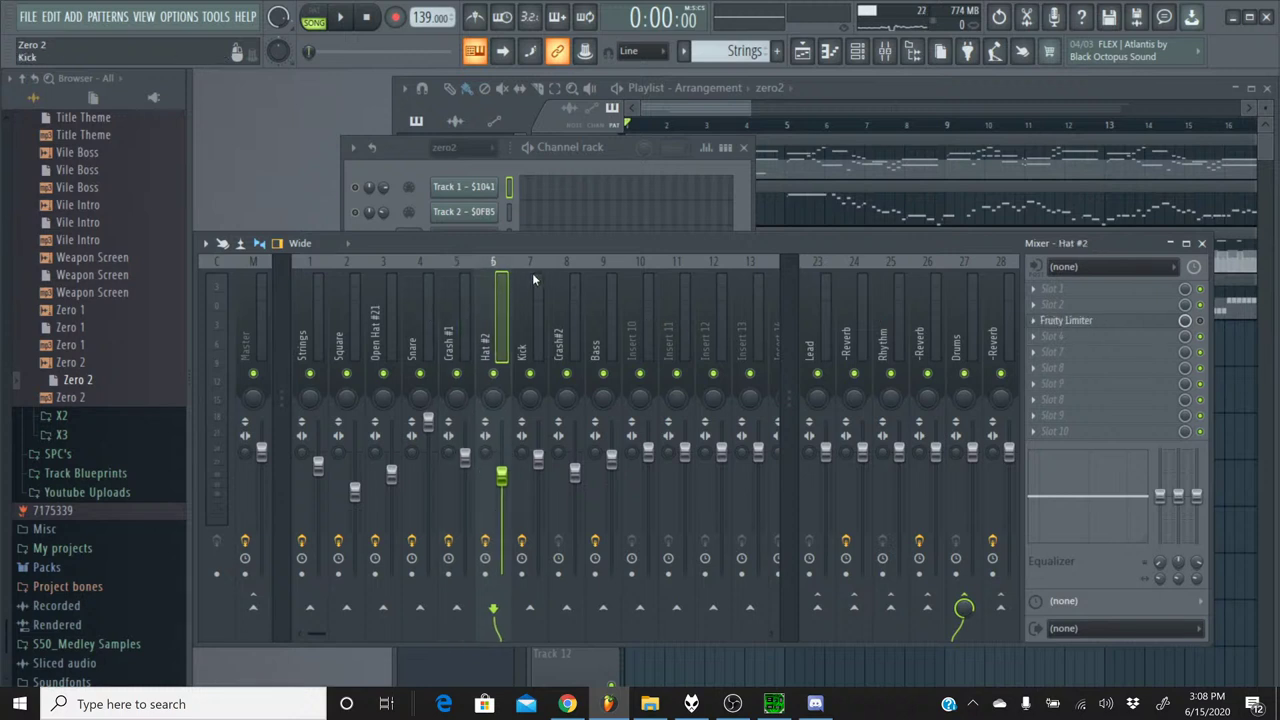
left_click(533, 280)
left_click(572, 288)
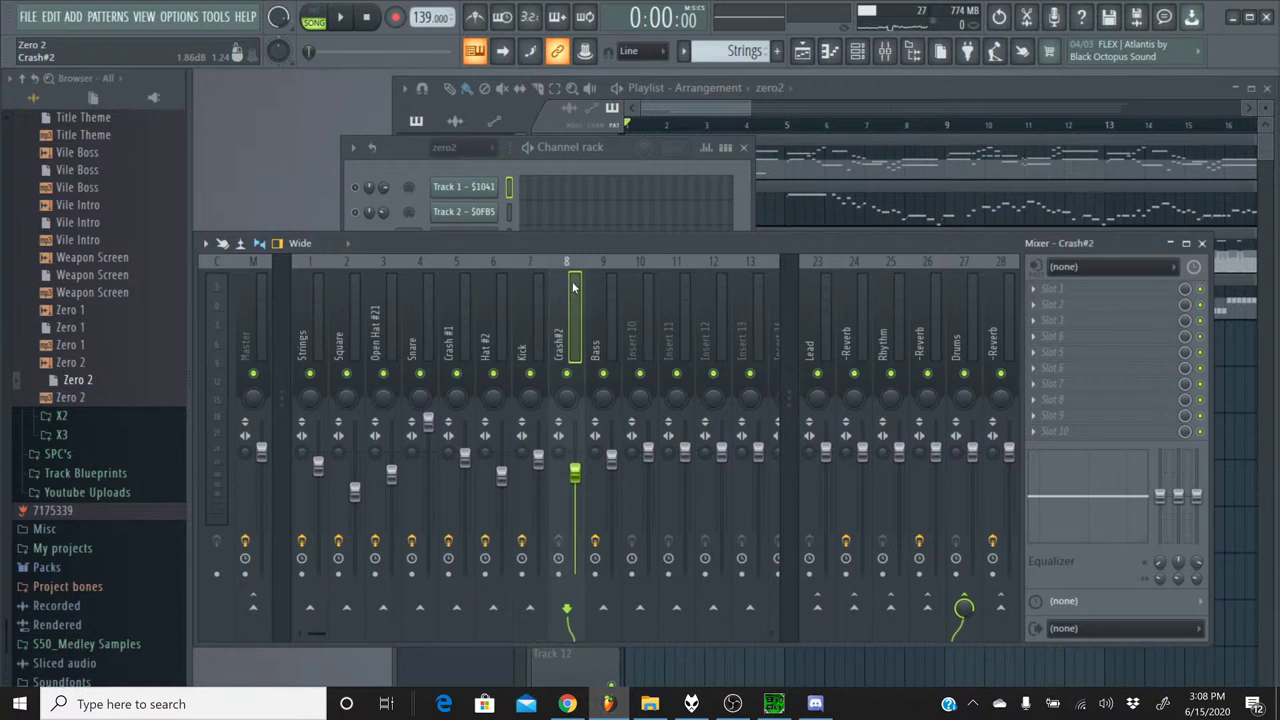
- Replace the failed Saturation Knob x64 on the Bass mixer track with the 64-bit VST3 Saturation Knob and close its editor
left_click(598, 288)
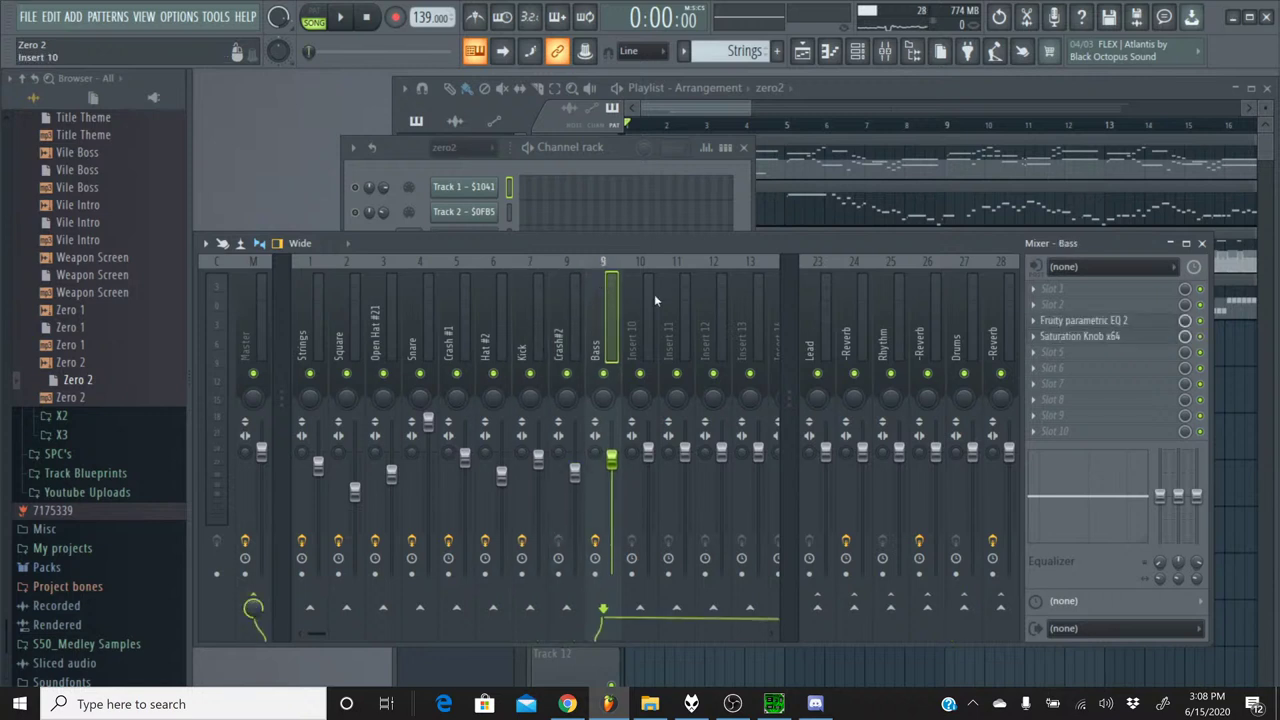
left_click(1137, 343)
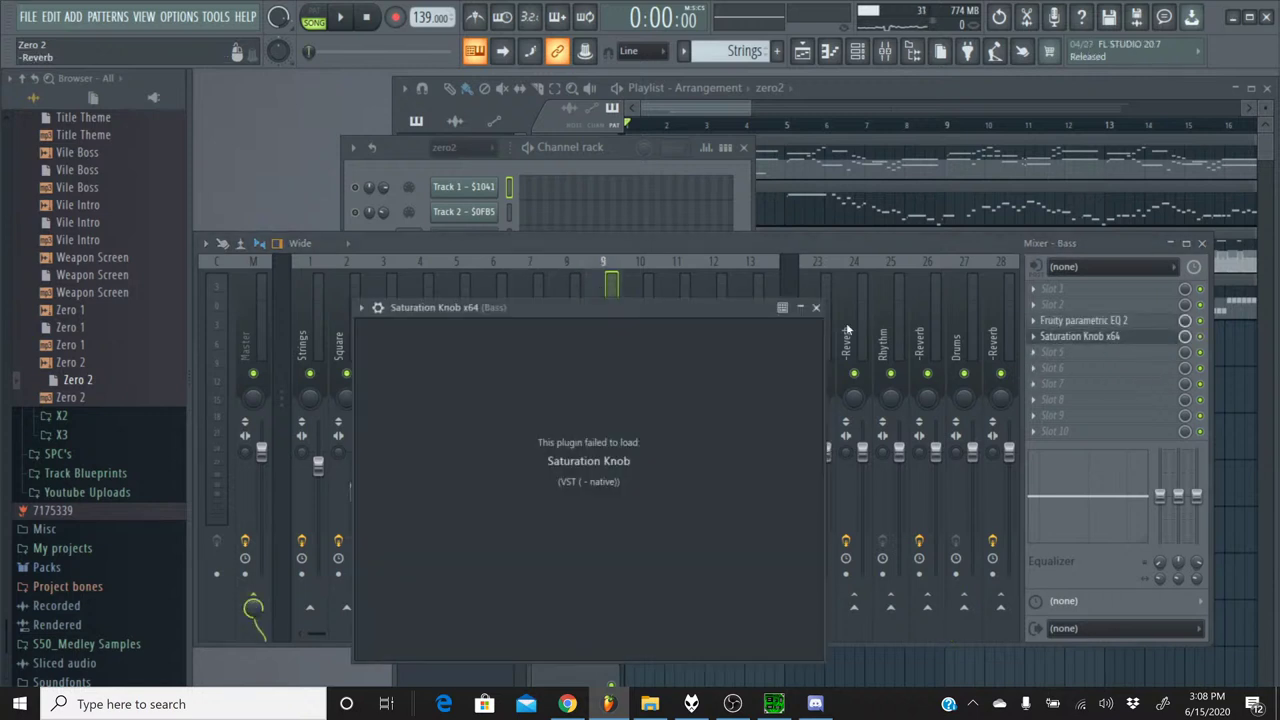
left_click(816, 308)
left_click(1037, 340)
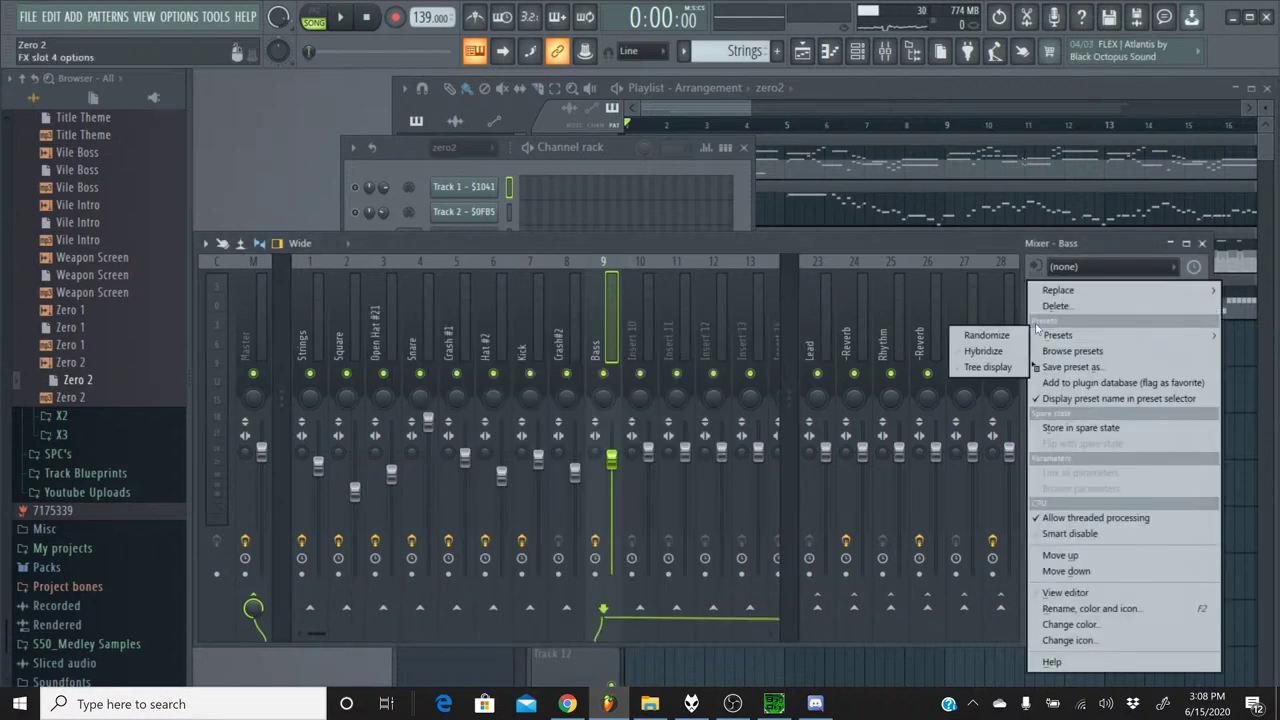
mouse_move(1059, 290)
left_click(840, 27)
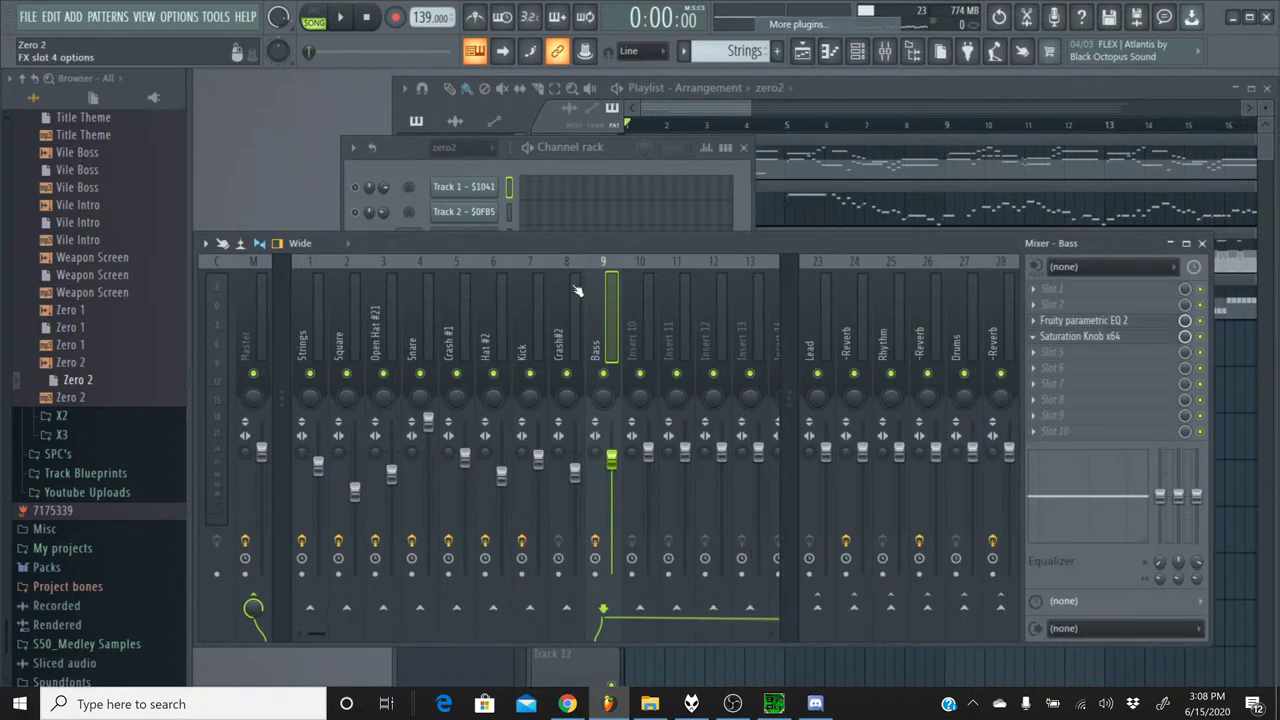
scroll(553, 395, "down", 15)
scroll(553, 395, "down", 5)
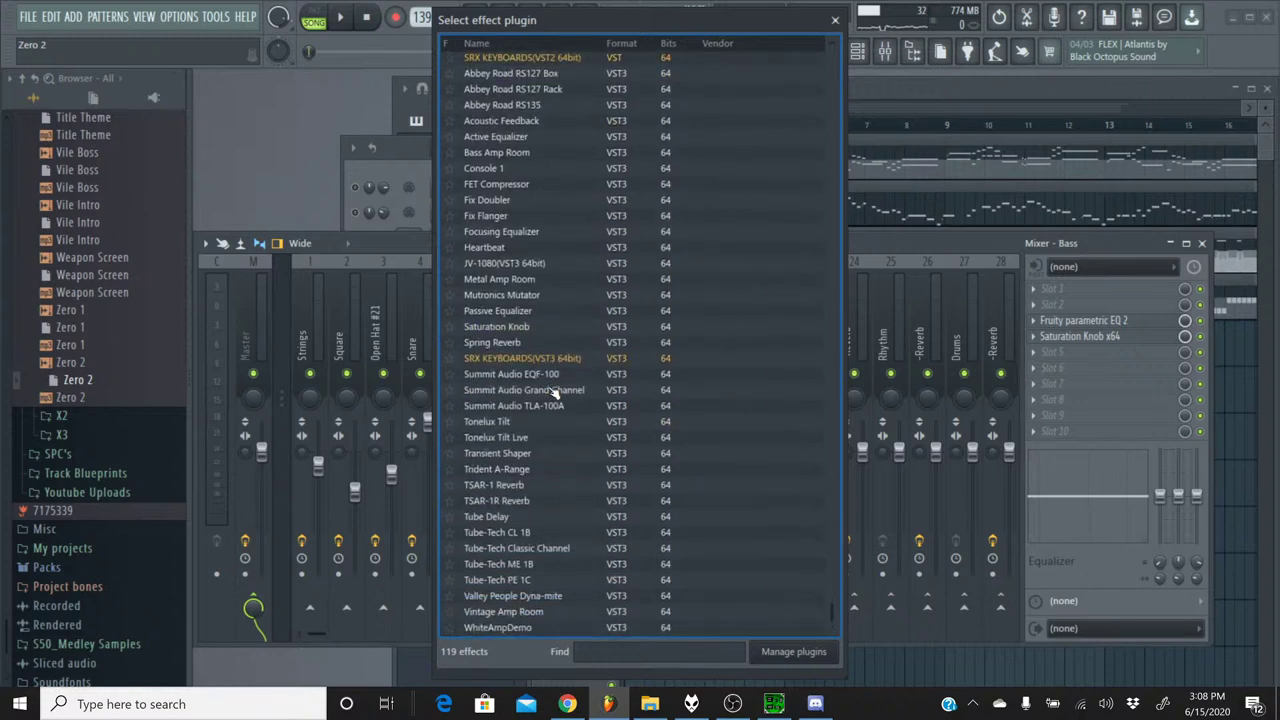
double_click(510, 327)
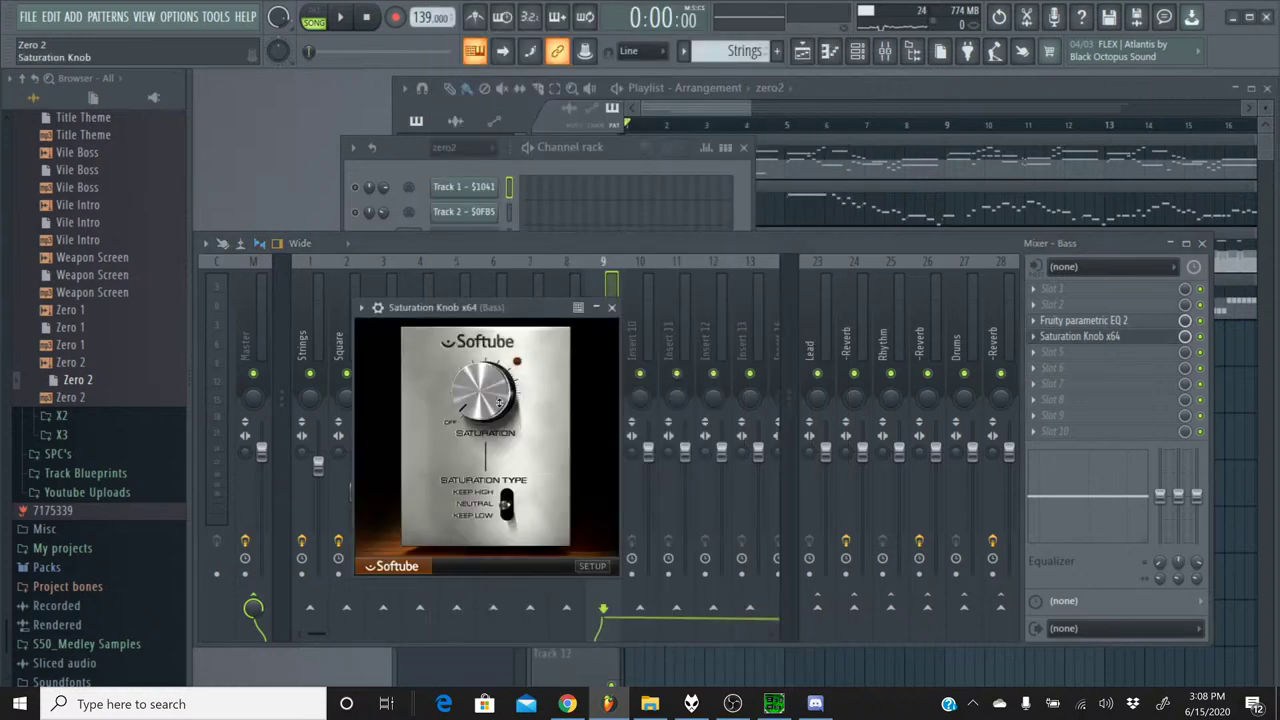
left_click(612, 307)
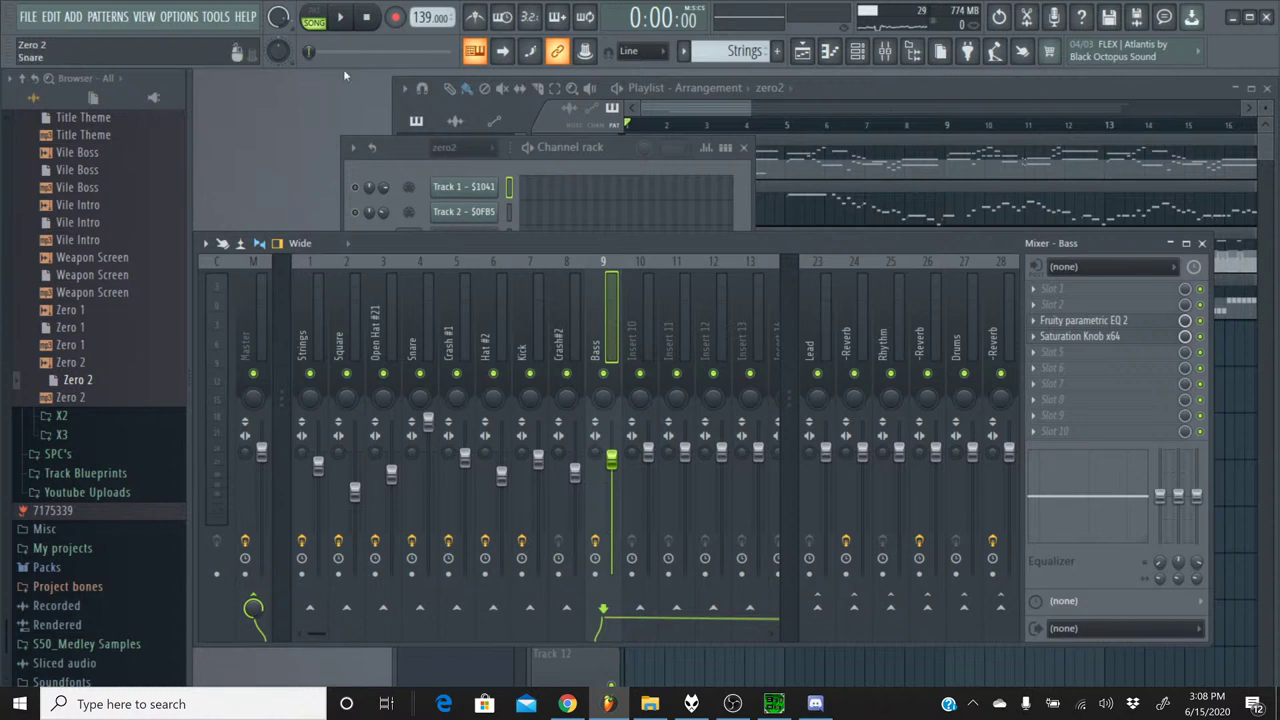
- Listen to the opening of the song, check the live chat in Chrome and return to FL Studio
left_click(340, 30)
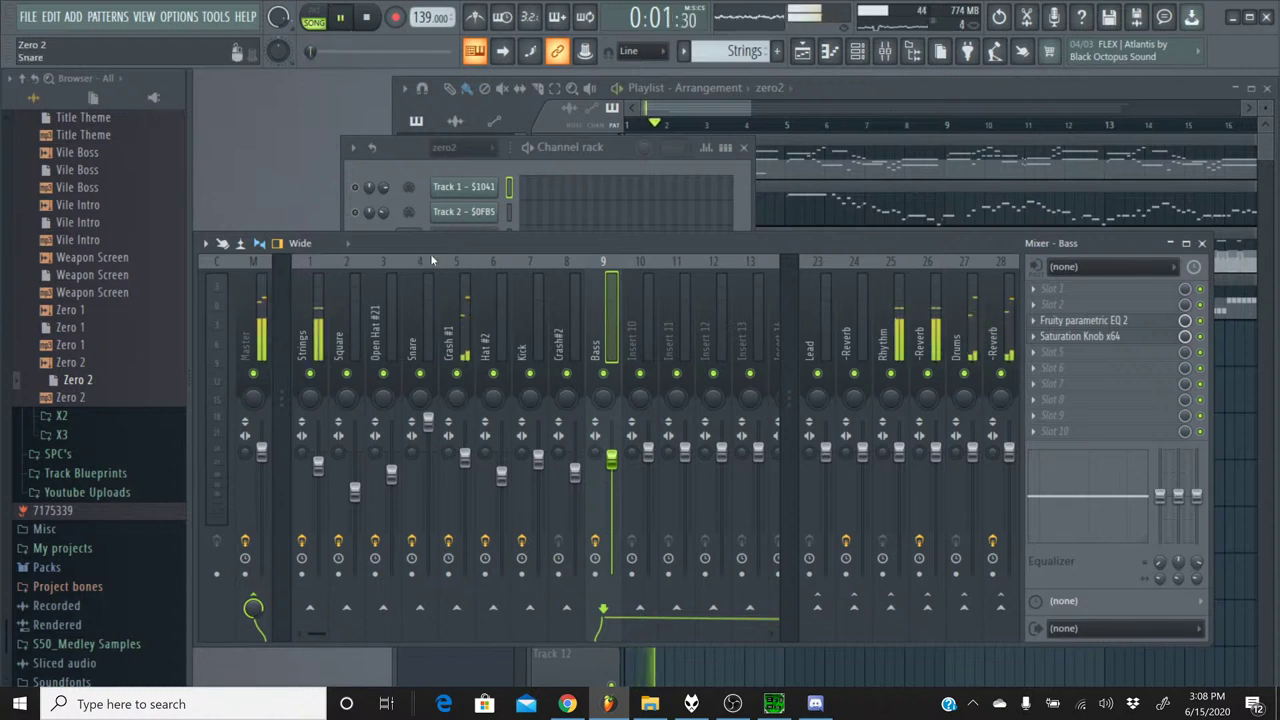
left_click(345, 18)
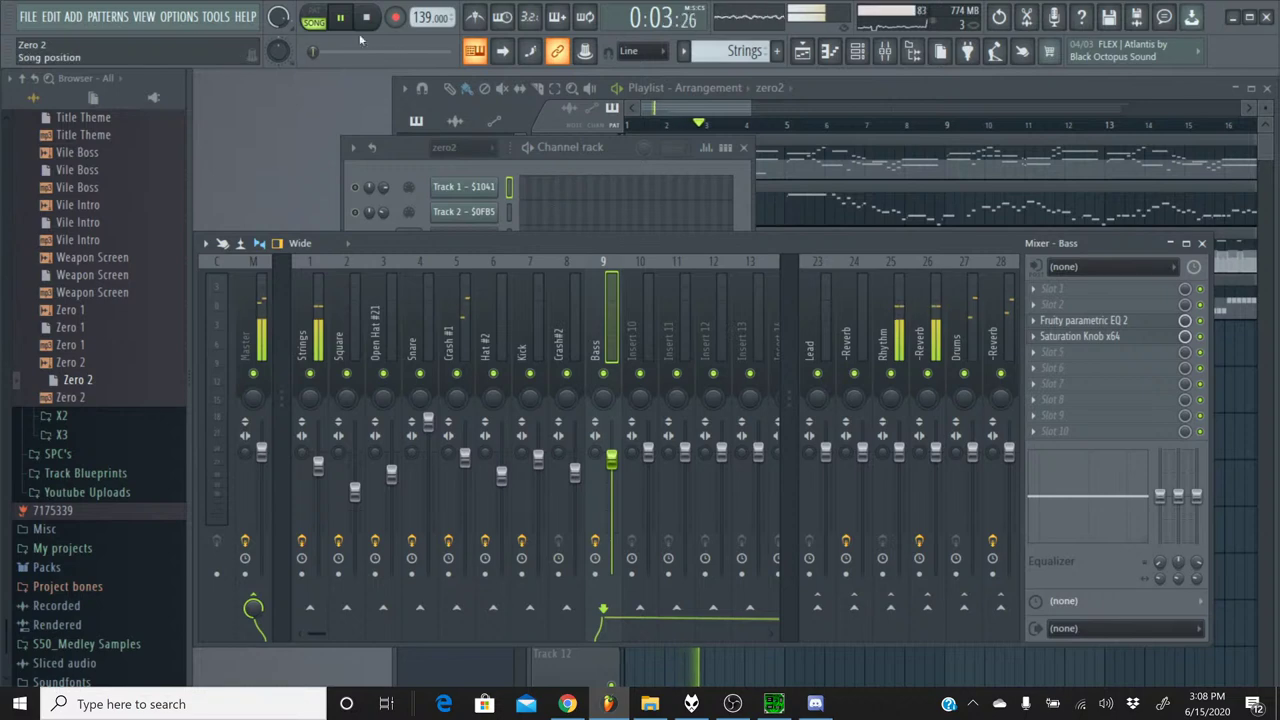
left_click(366, 22)
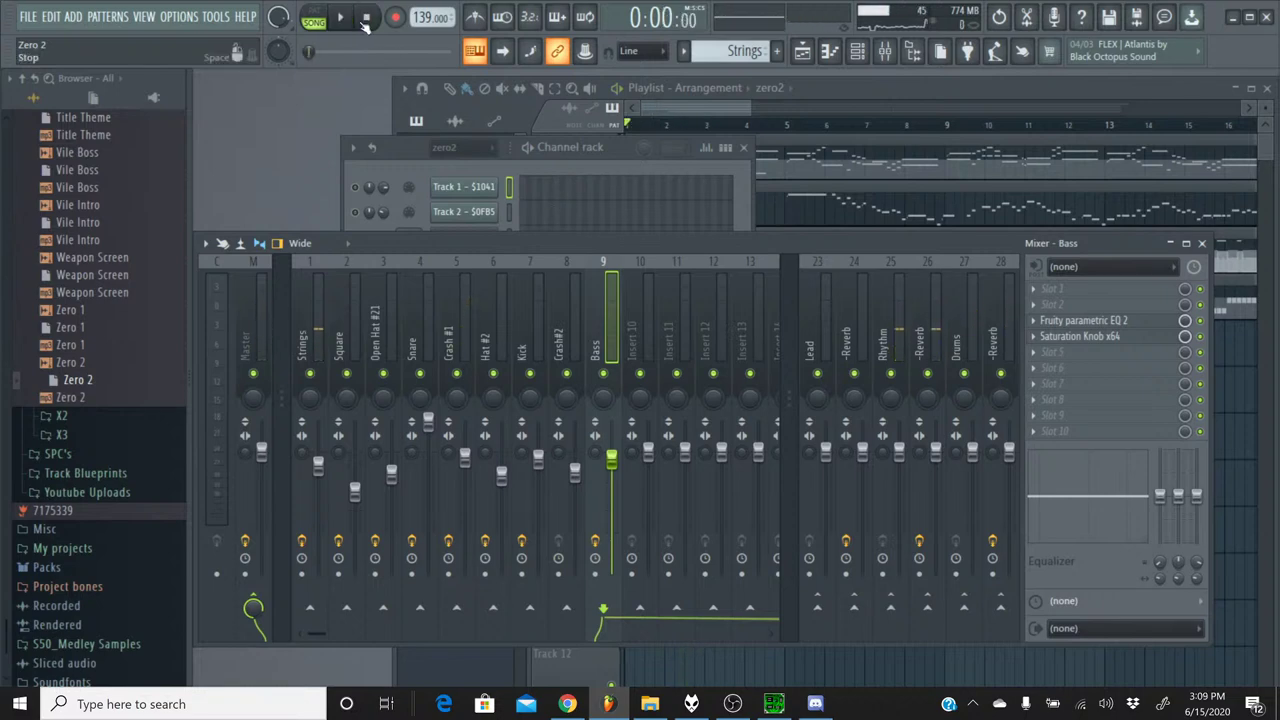
left_click(568, 705)
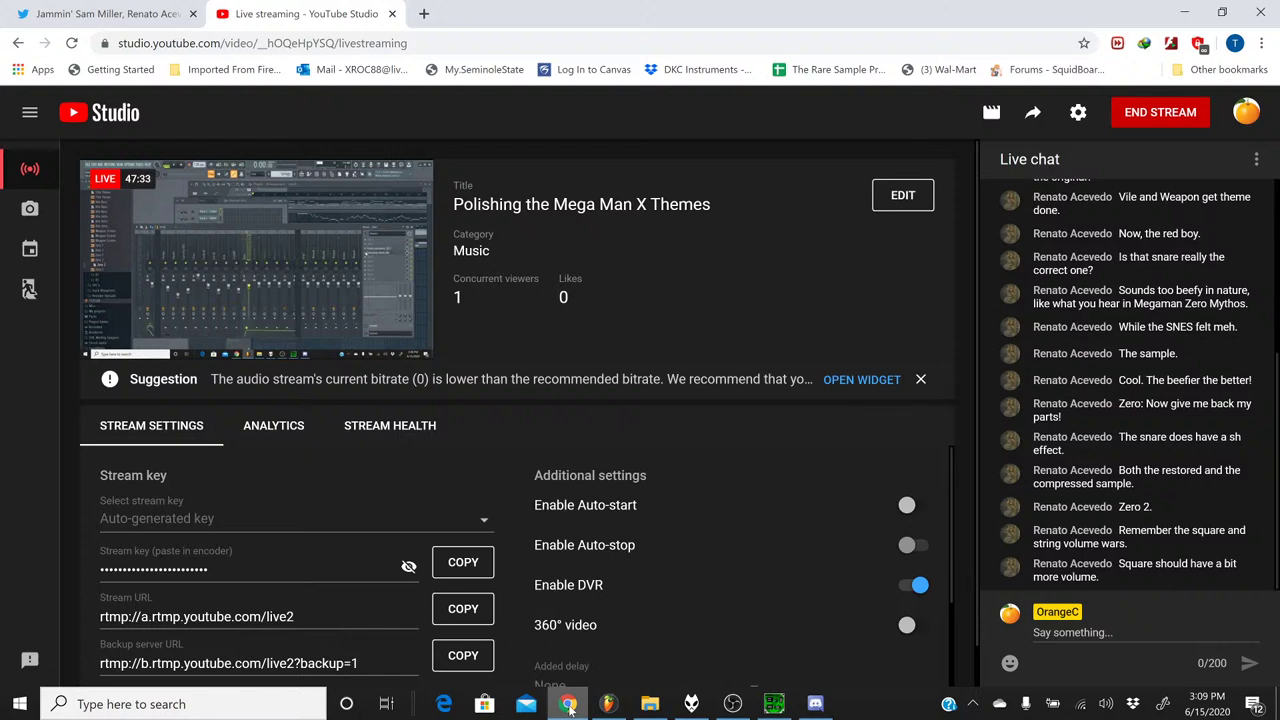
left_click(568, 706)
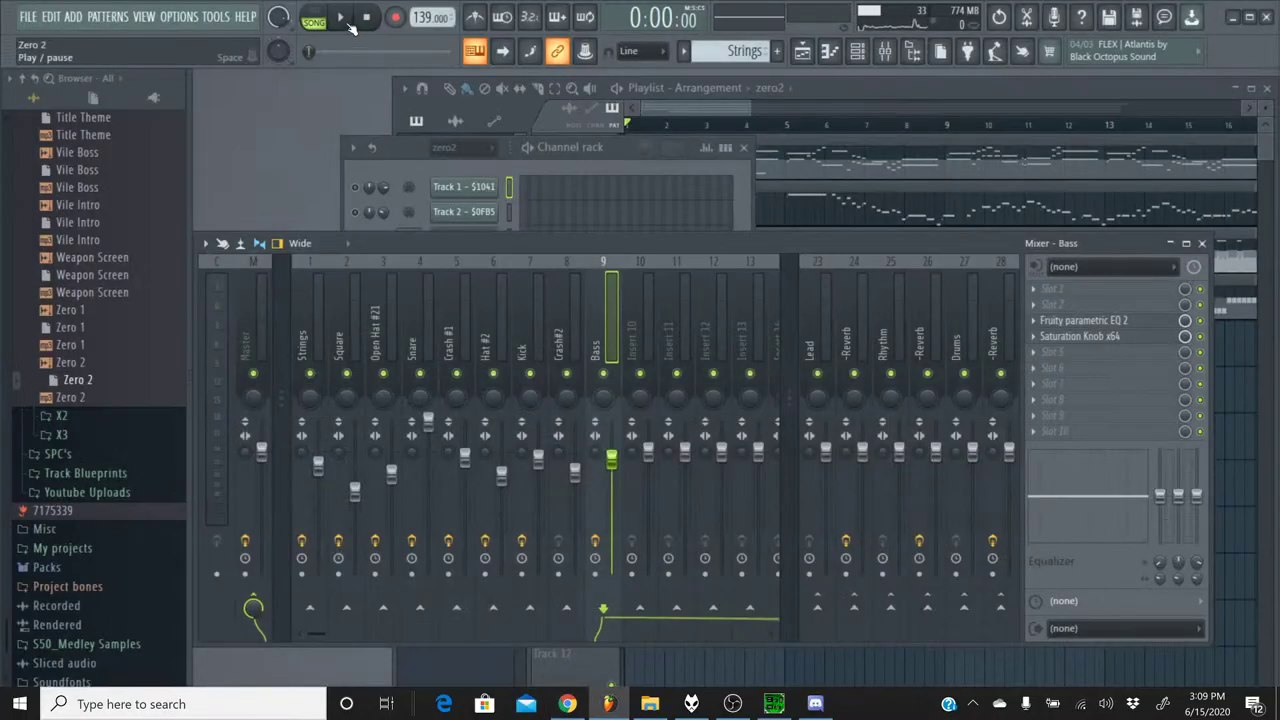
- Audition the song from the start, briefly soloing the Strings mixer track, and bring up the channel rack
left_click(350, 24)
right_click(316, 376)
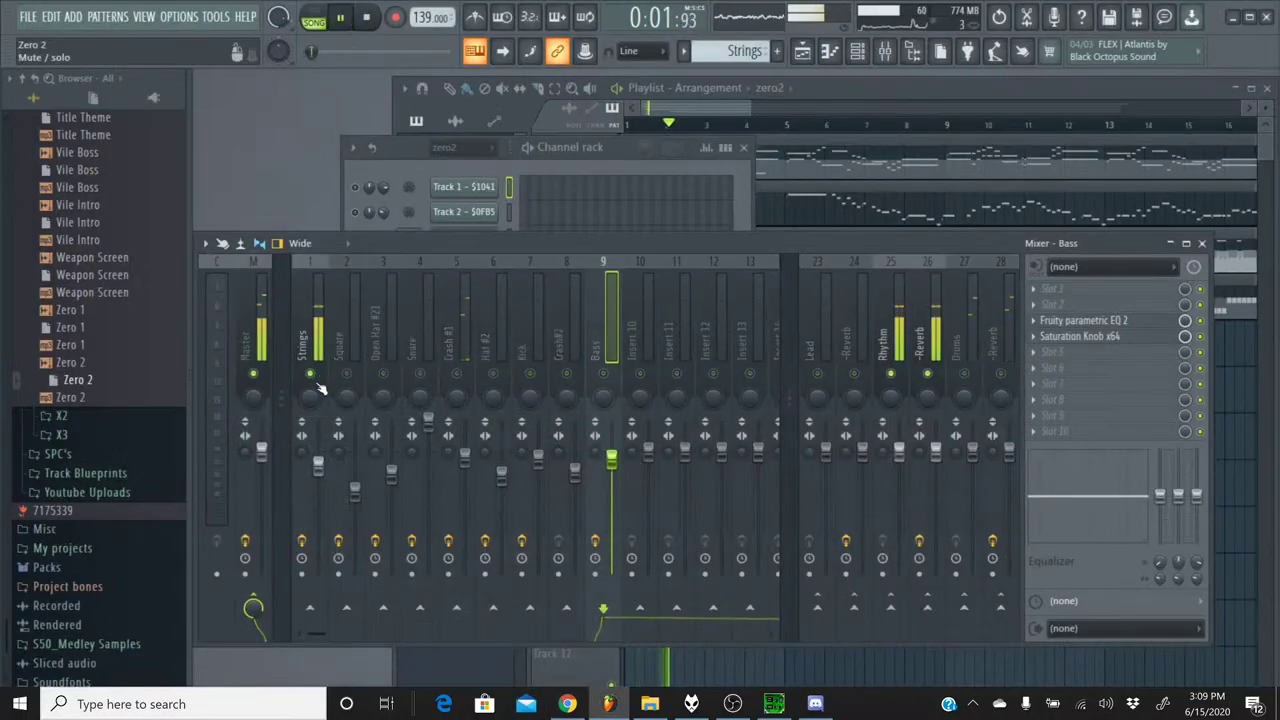
right_click(311, 375)
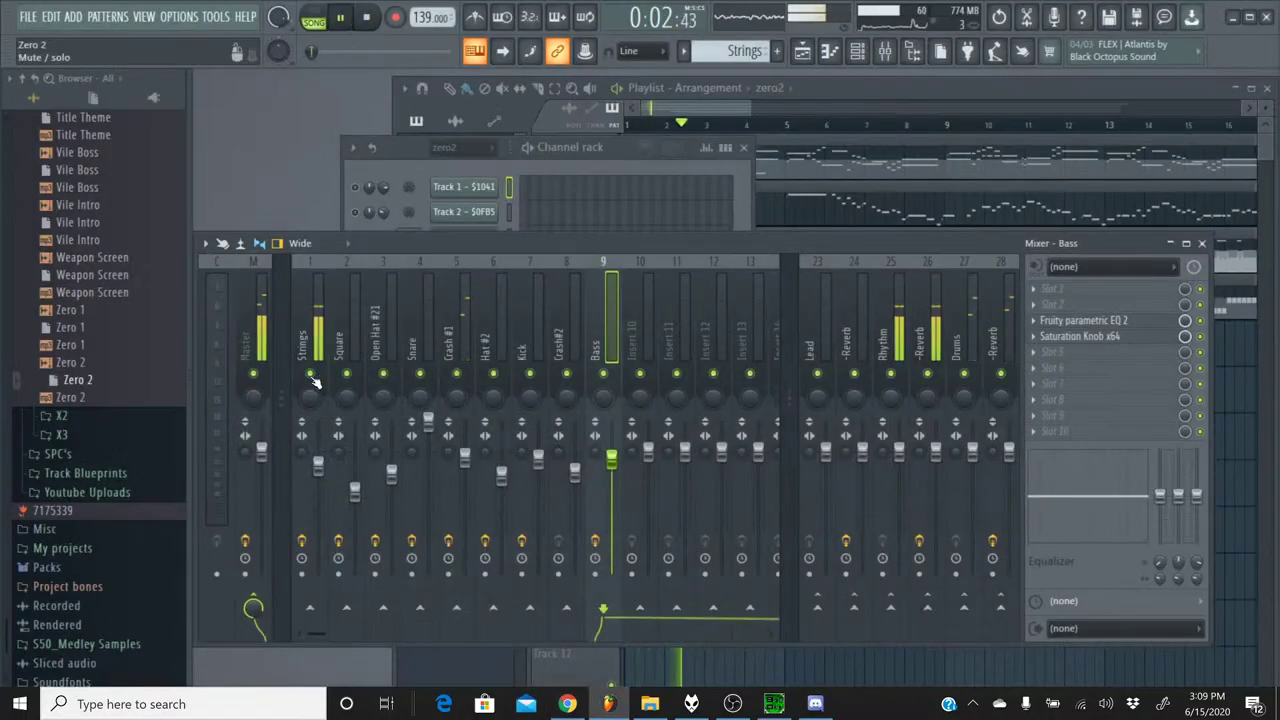
left_click(857, 52)
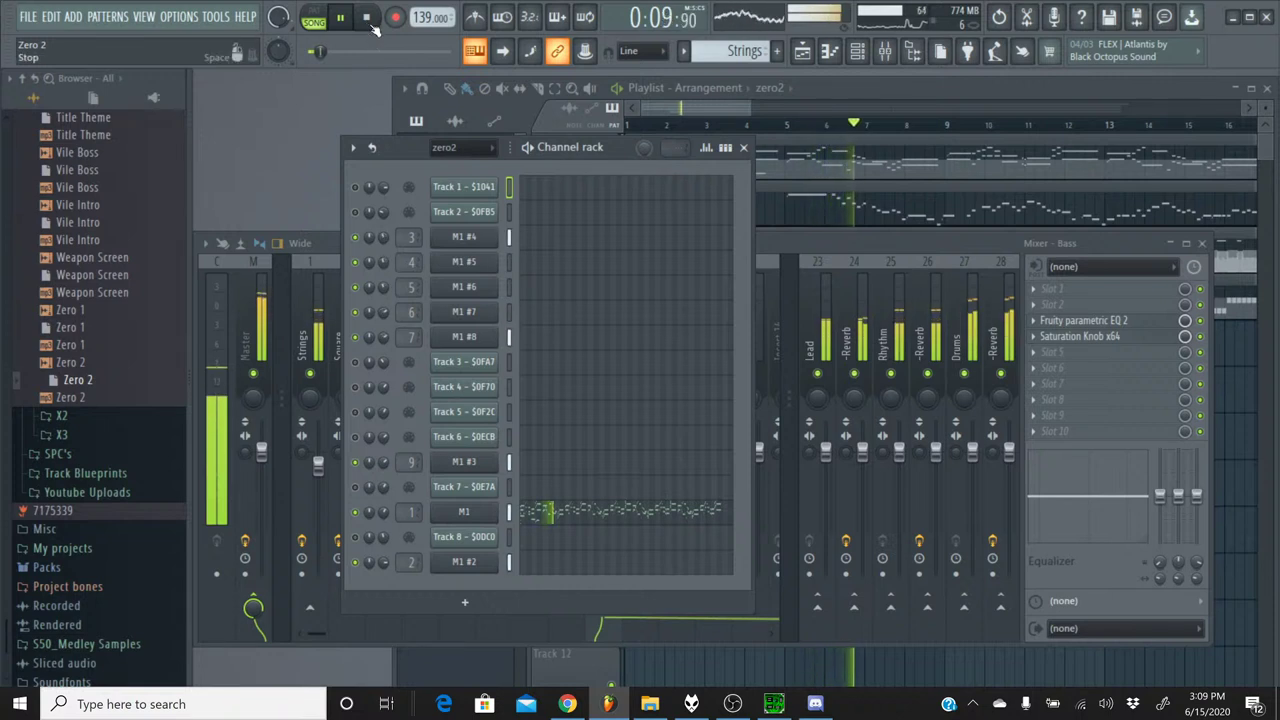
left_click(370, 22)
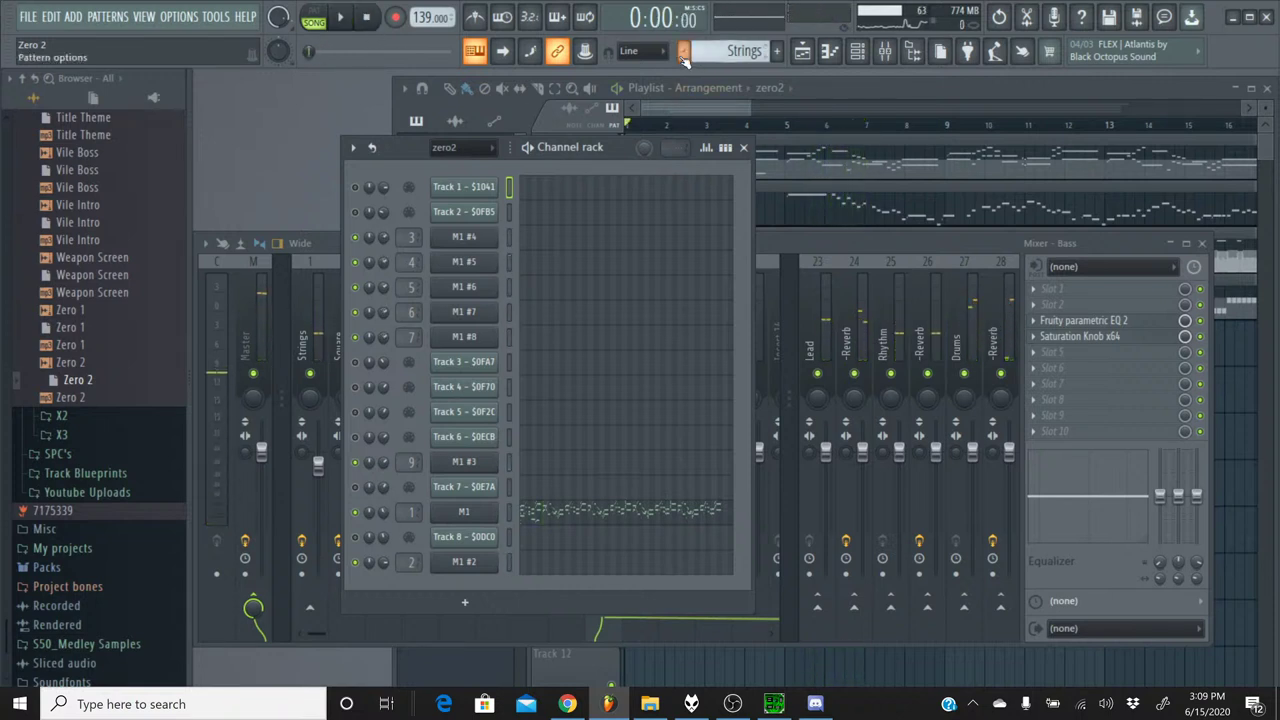
- Rename the M1 channel routed to mixer track 1 as String in the channel rack
right_click(478, 515)
left_click(540, 488)
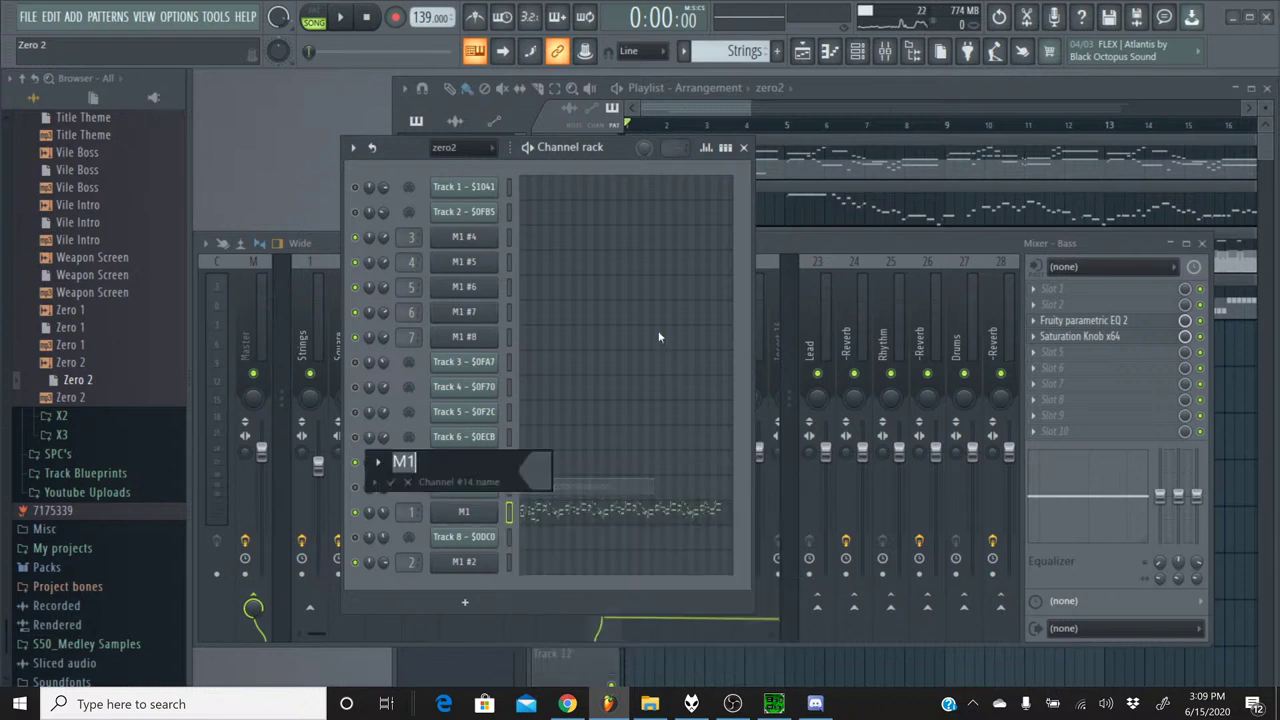
type("S")
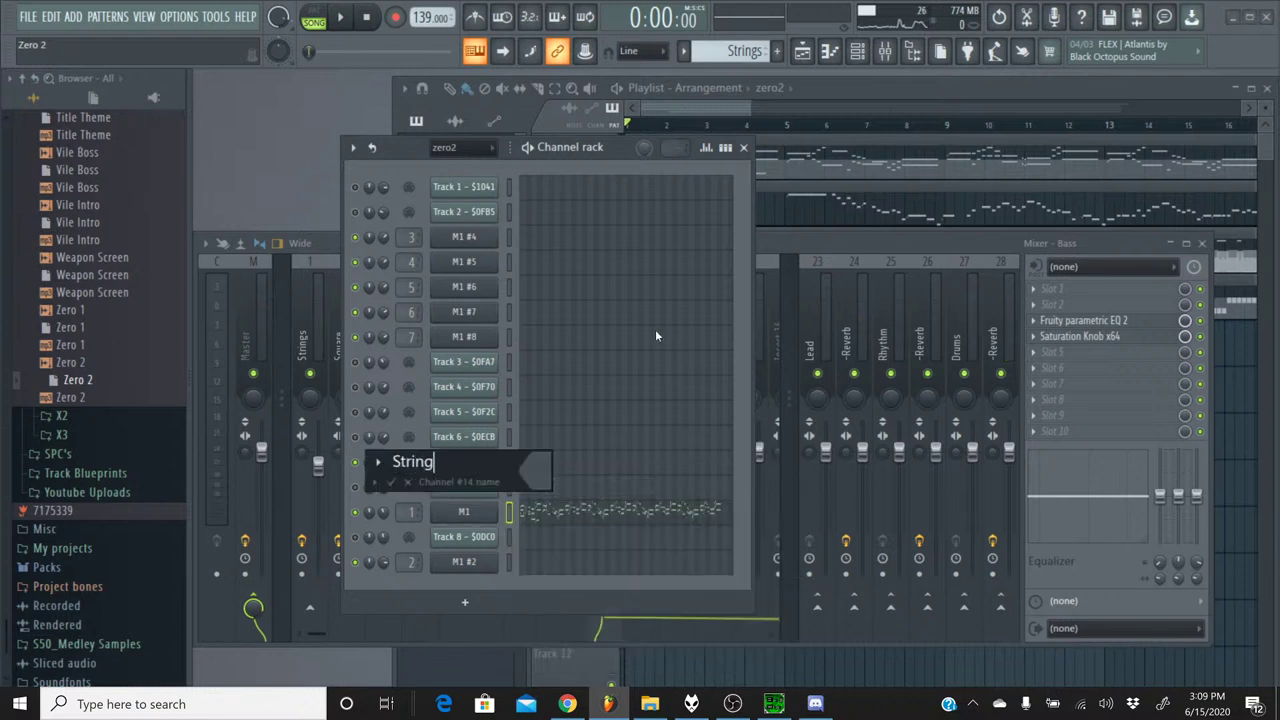
type("tring")
key("Return")
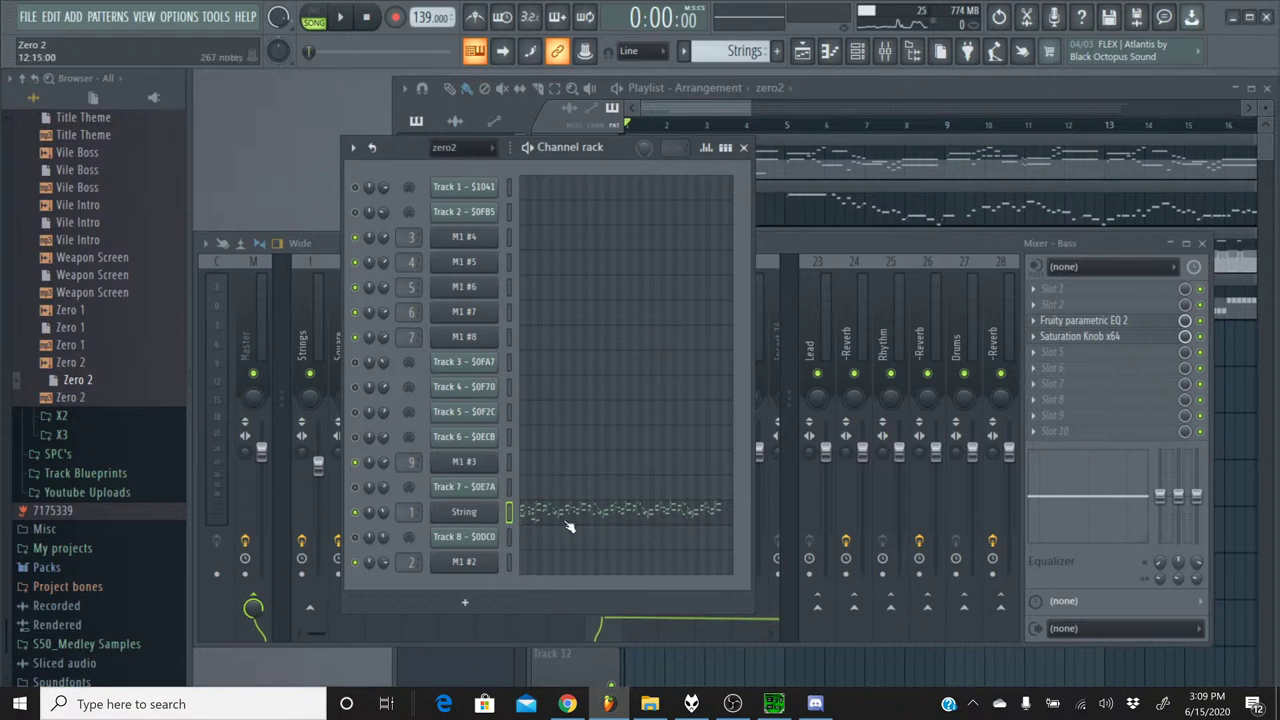
- Open the String channel's M1 editor and set its release time to -06 while playing the song, then stop playback
left_click(467, 518)
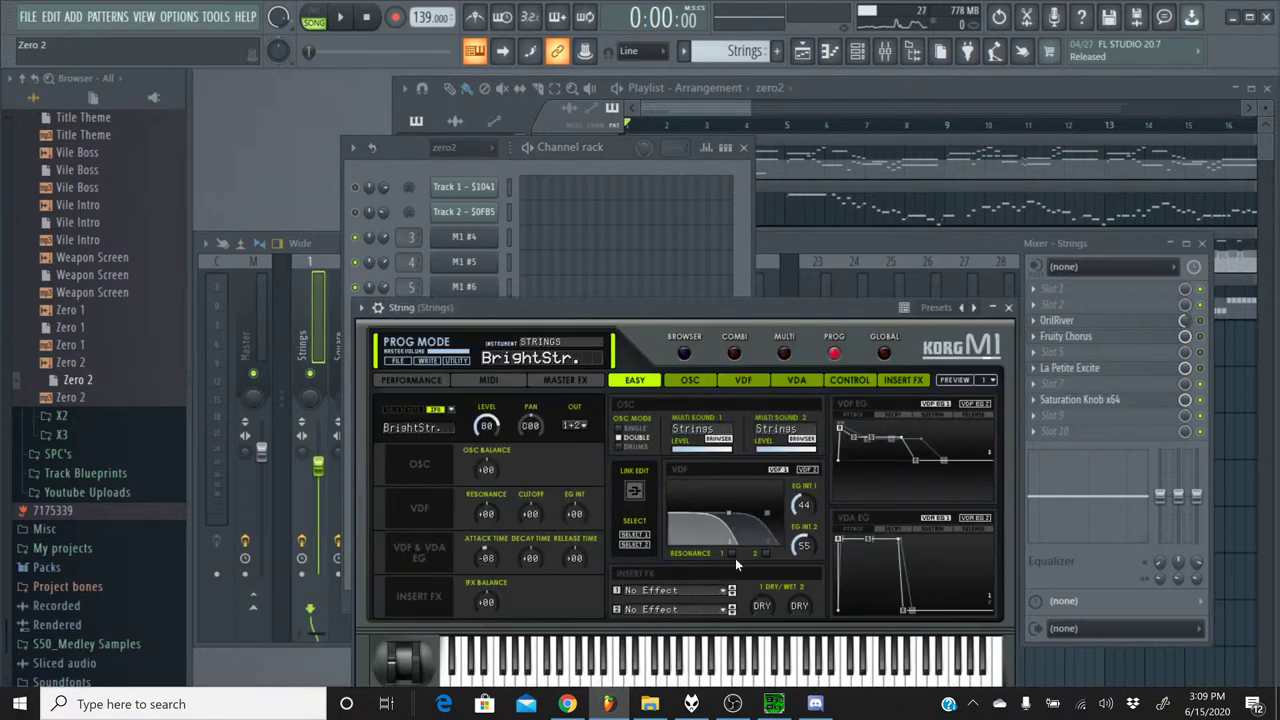
mouse_move(904, 610)
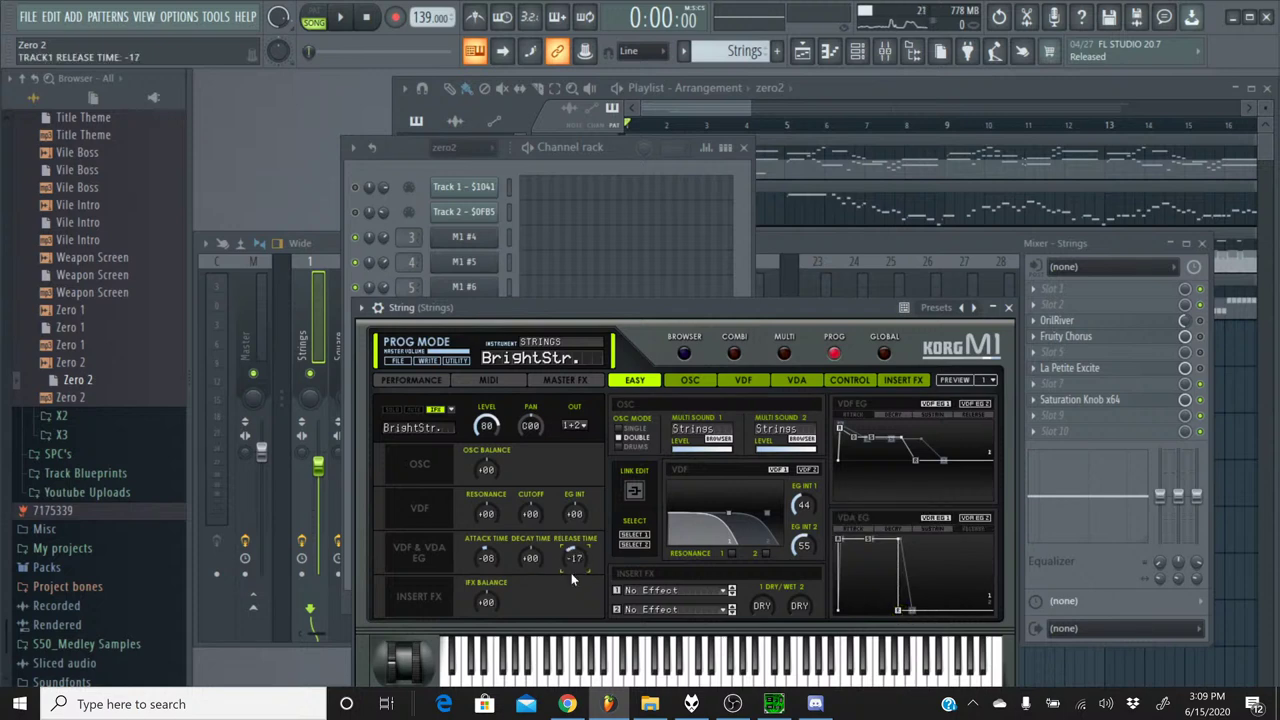
scroll(571, 573, "up", 4)
left_click(344, 20)
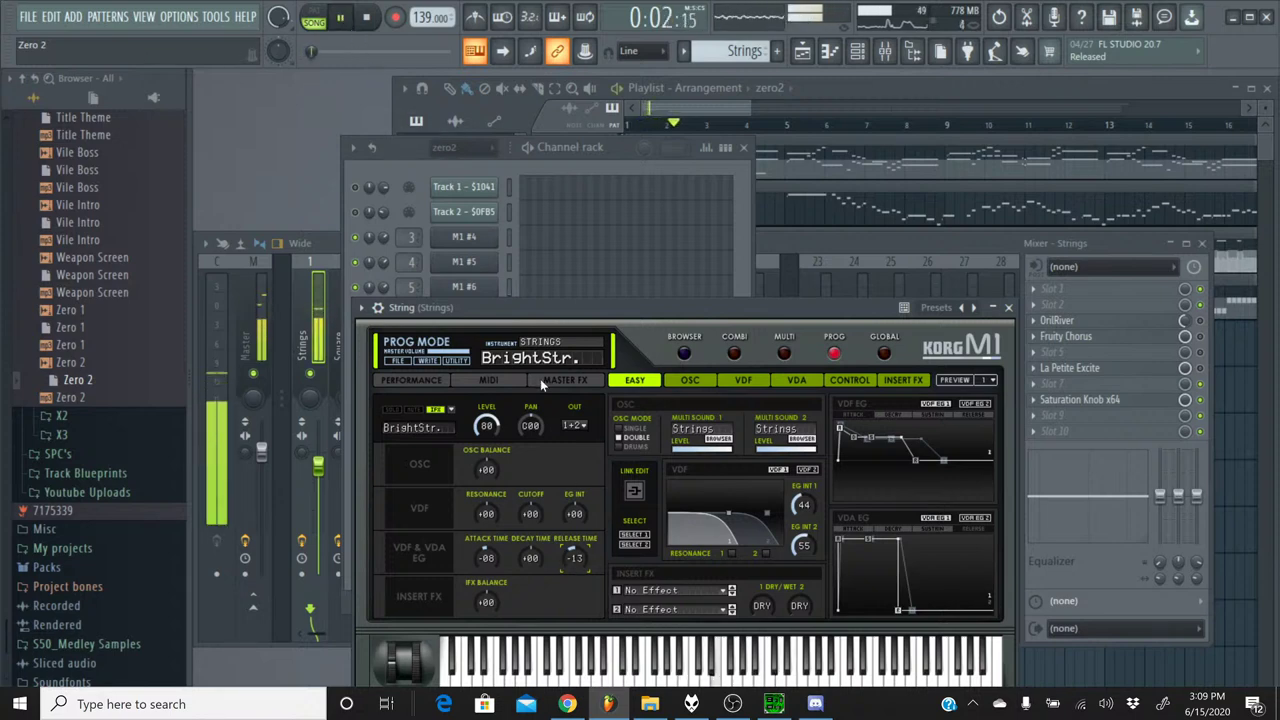
scroll(573, 565, "up", 6)
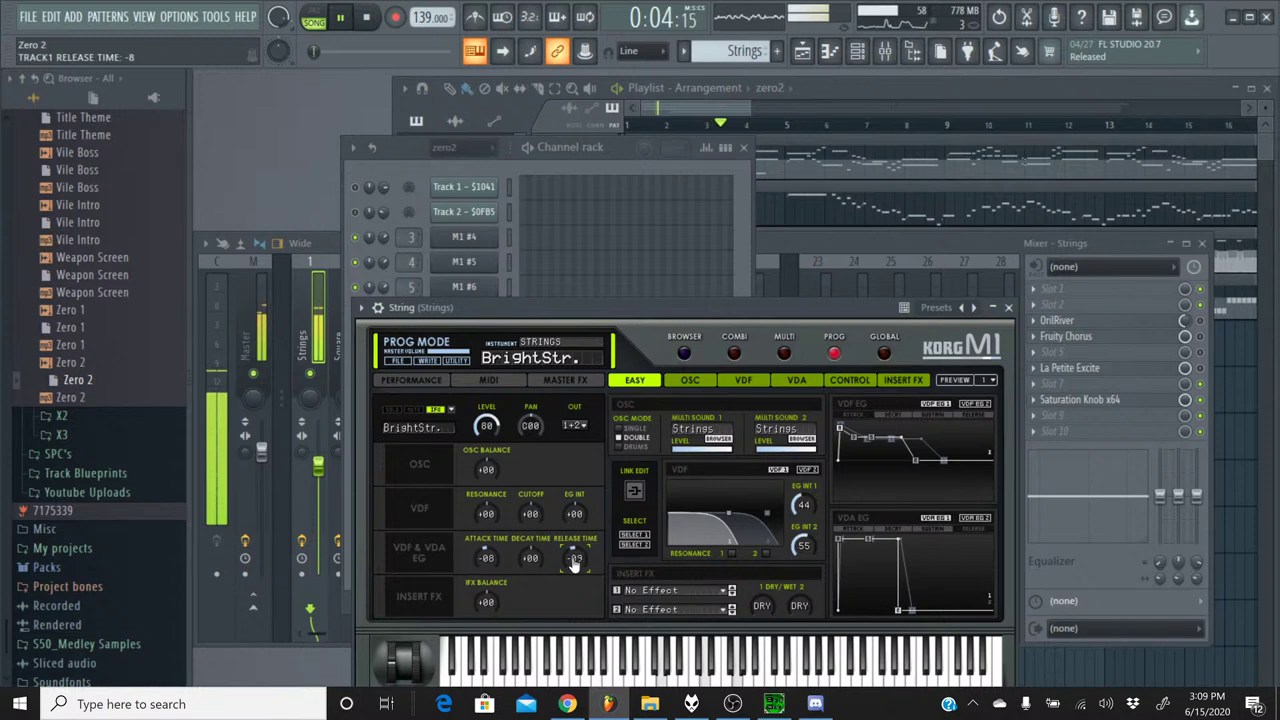
key("space")
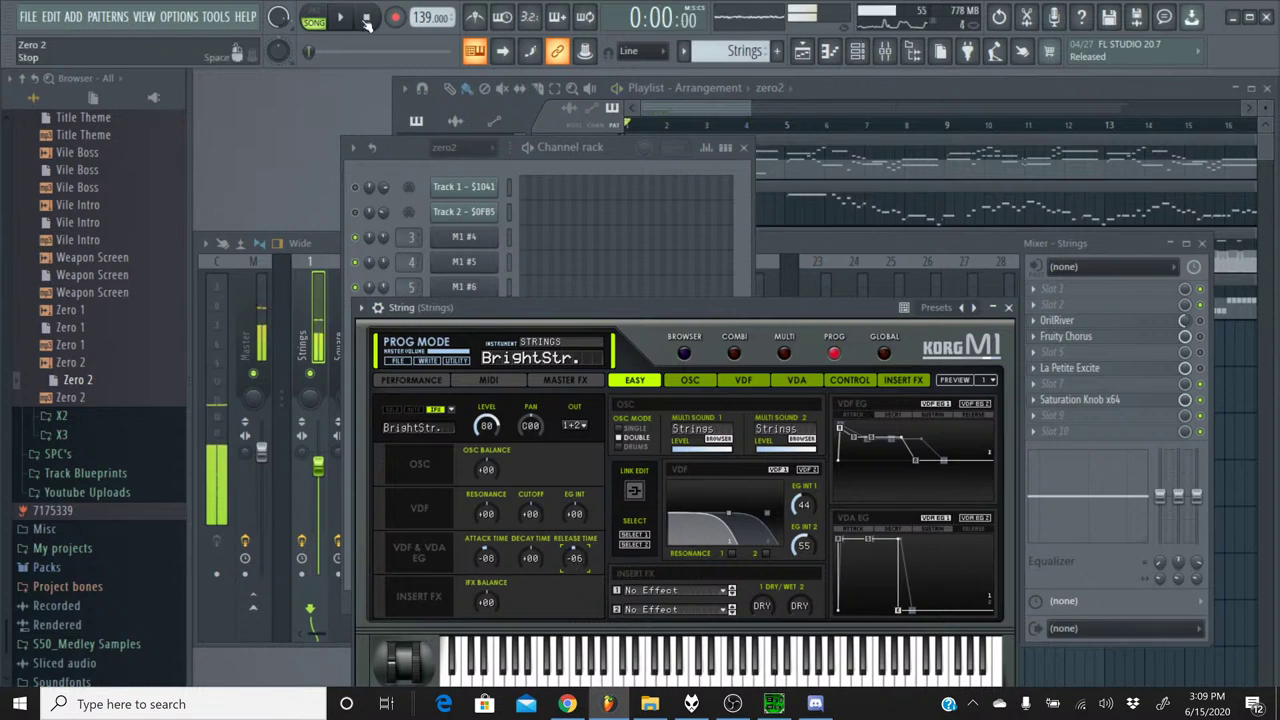
- Switch to SPCTool, load 06 Zero 2.spc, listen to its opening, stop it and return to FL Studio
key("alt+Tab")
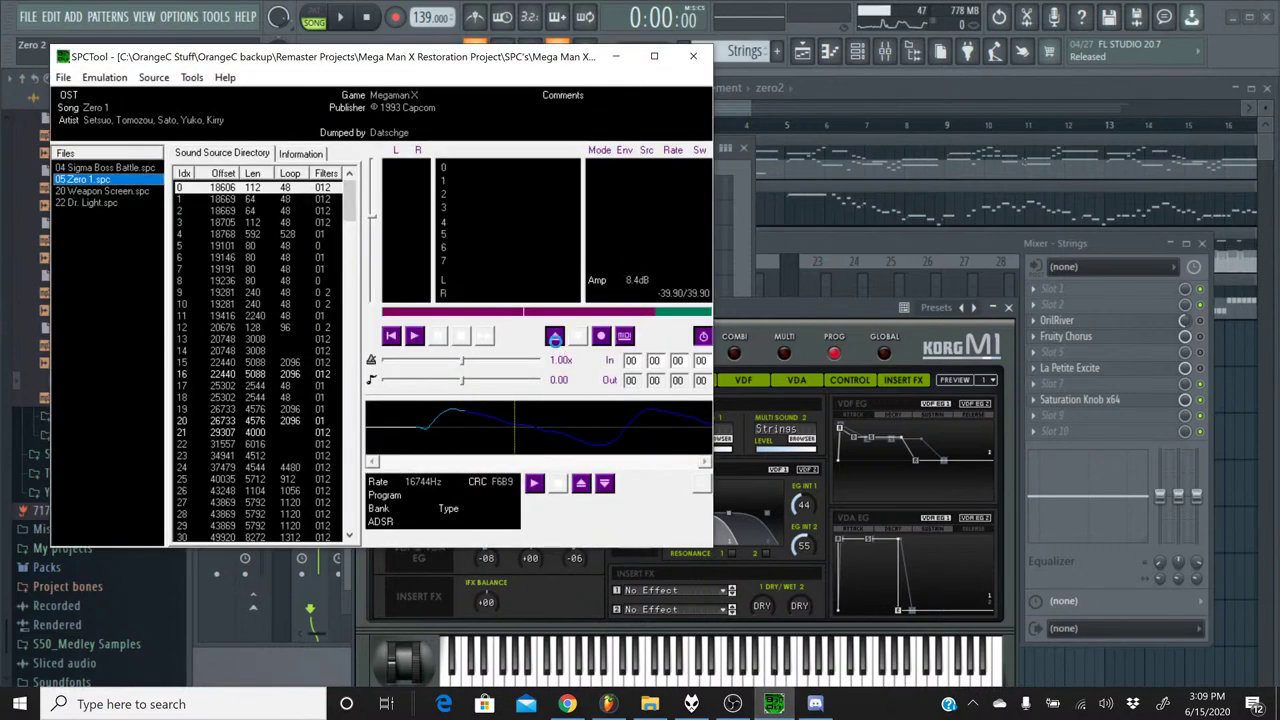
left_click(555, 338)
scroll(608, 290, "down", 10)
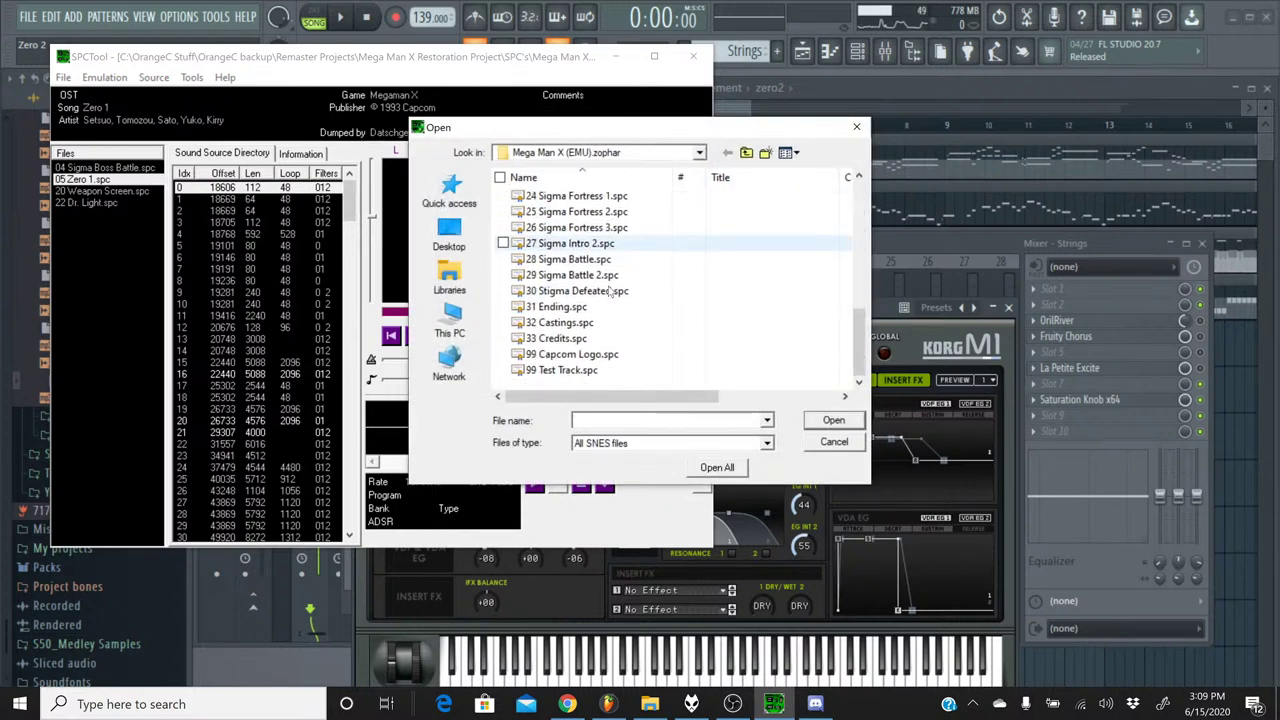
scroll(609, 291, "up", 2)
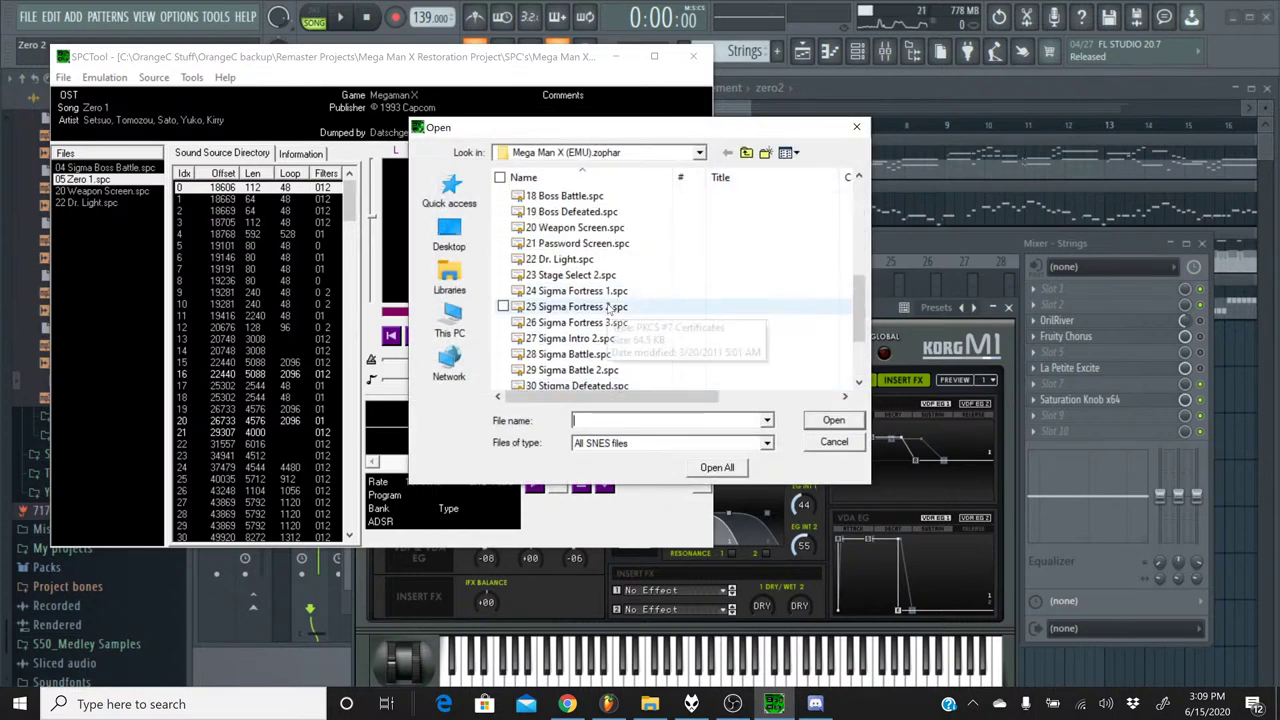
scroll(609, 291, "up", 6)
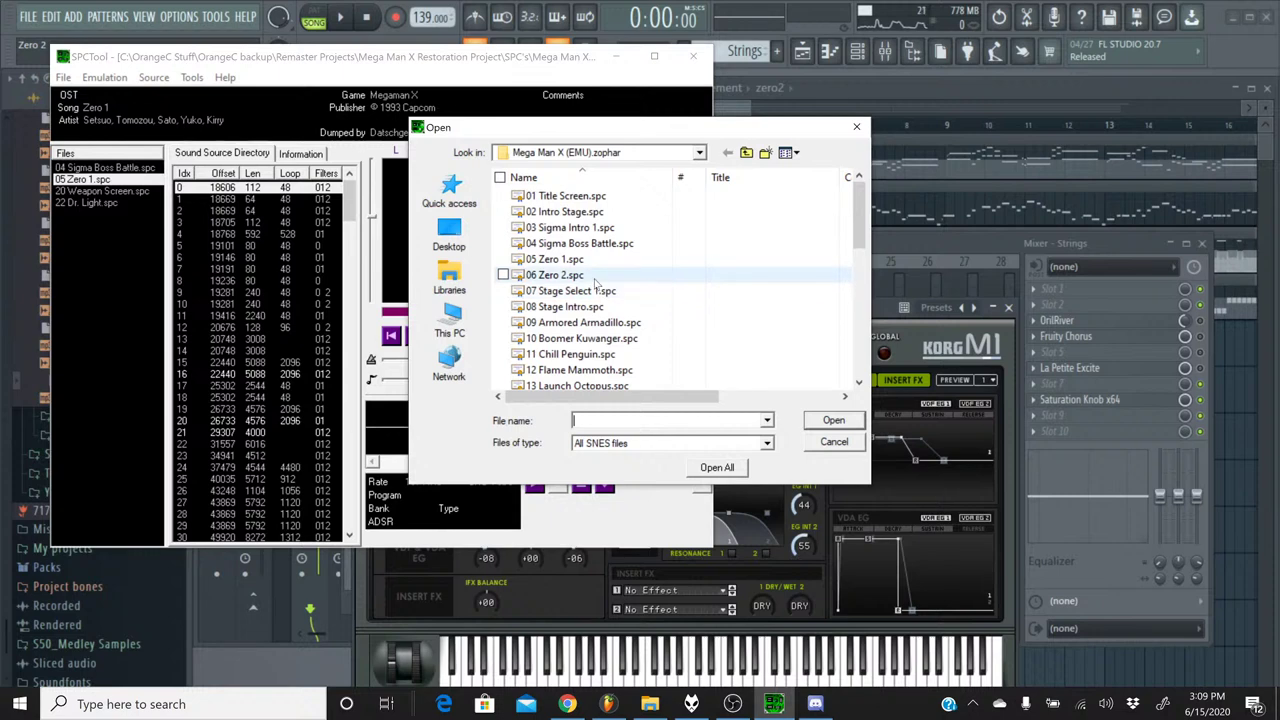
double_click(596, 275)
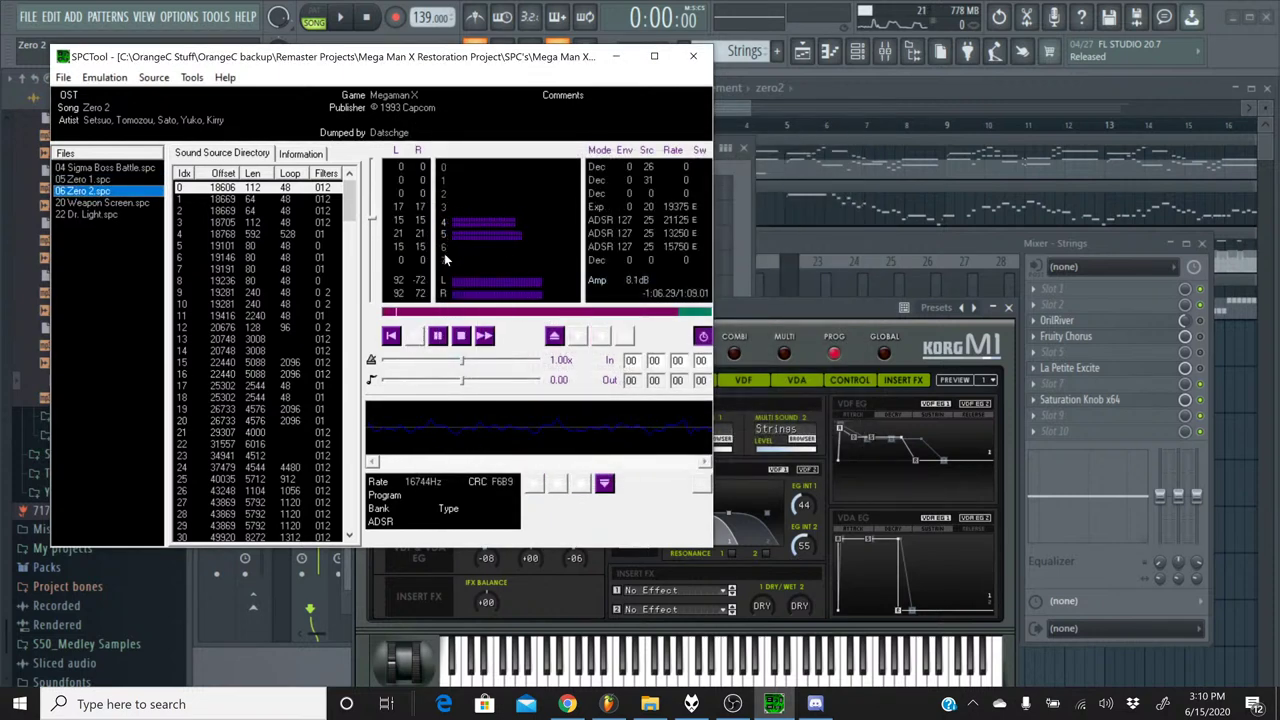
left_click(462, 337)
left_click(746, 314)
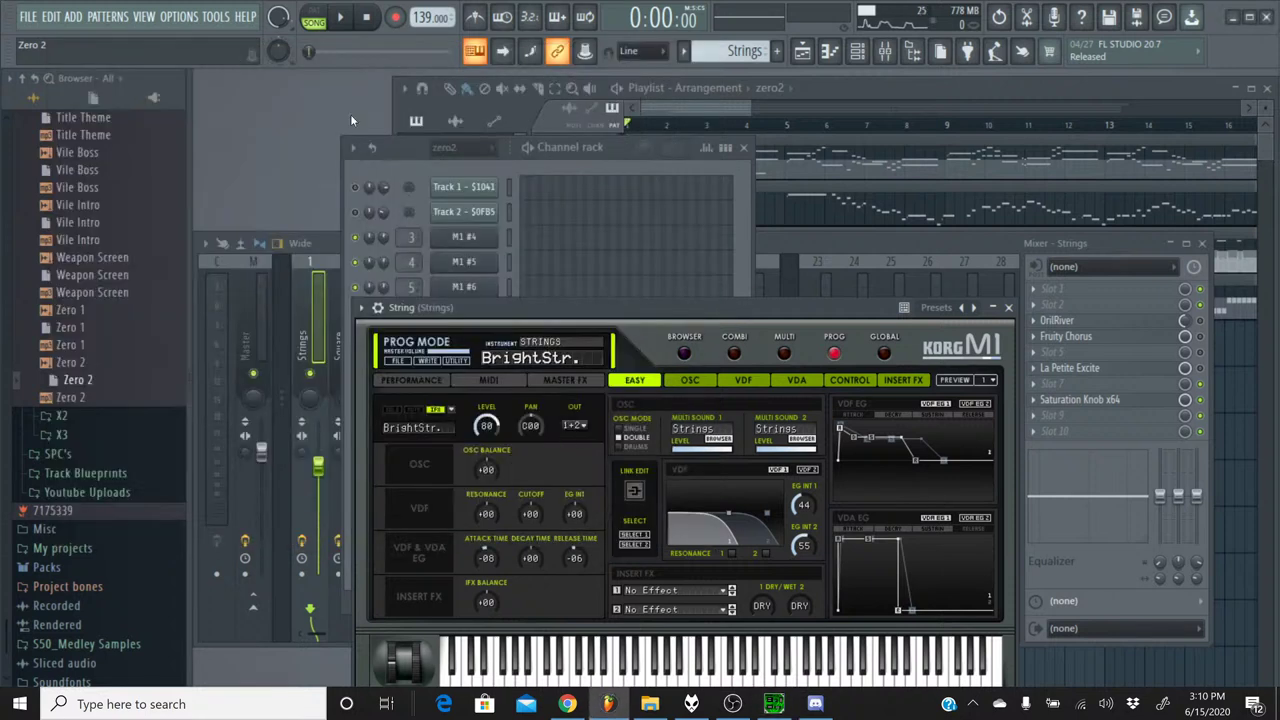
- Raise the String M1's release time to +05 while the song plays, and restart playback from the beginning
left_click(347, 22)
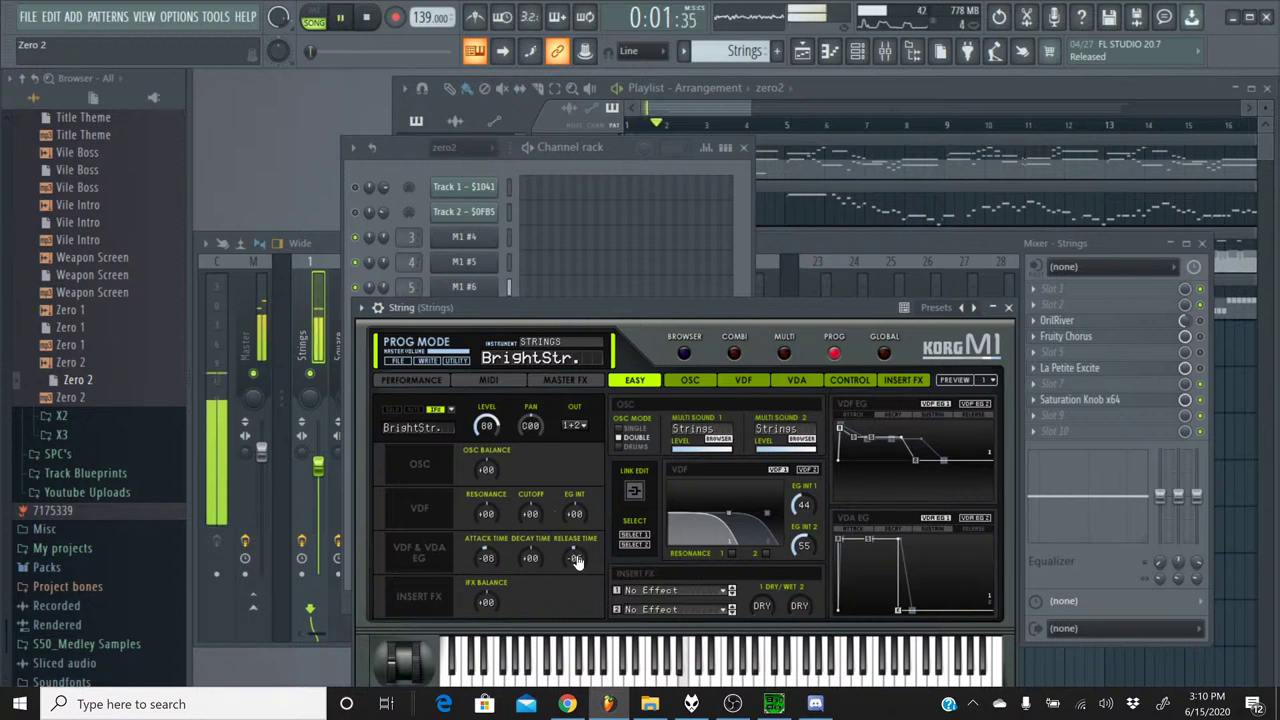
scroll(576, 559, "up", 4)
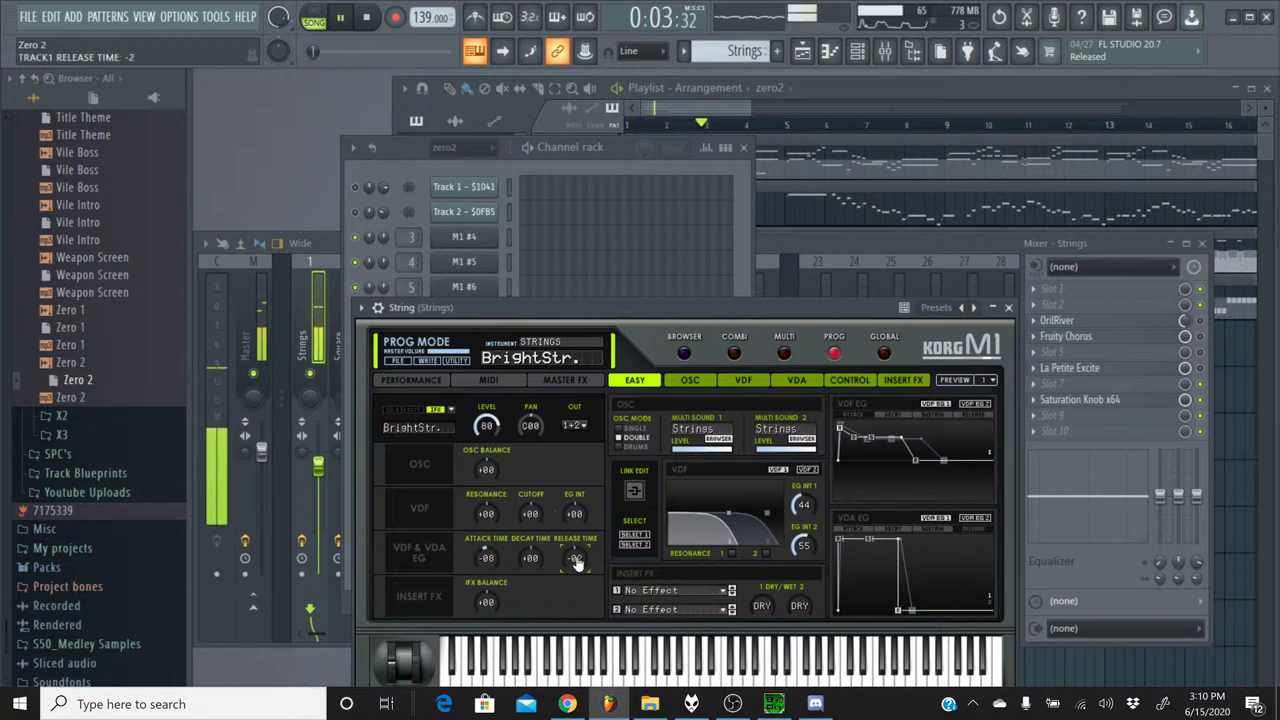
scroll(576, 559, "up", 4)
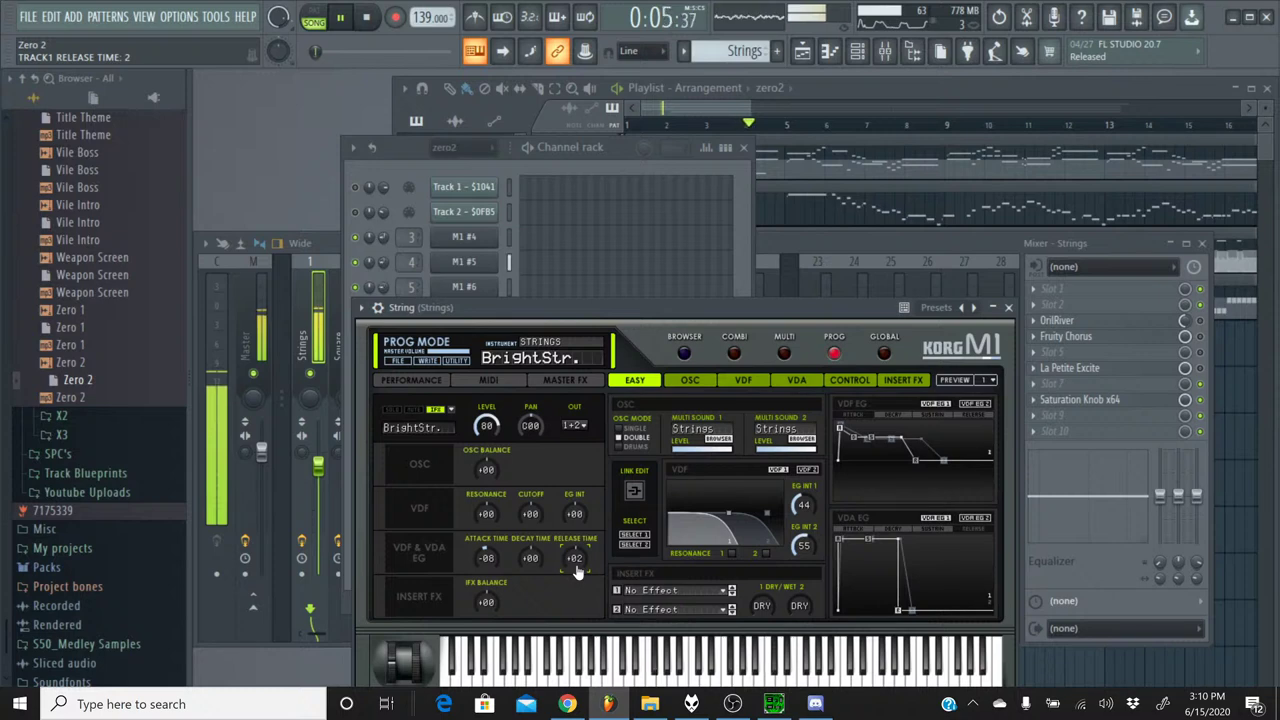
scroll(576, 566, "up", 3)
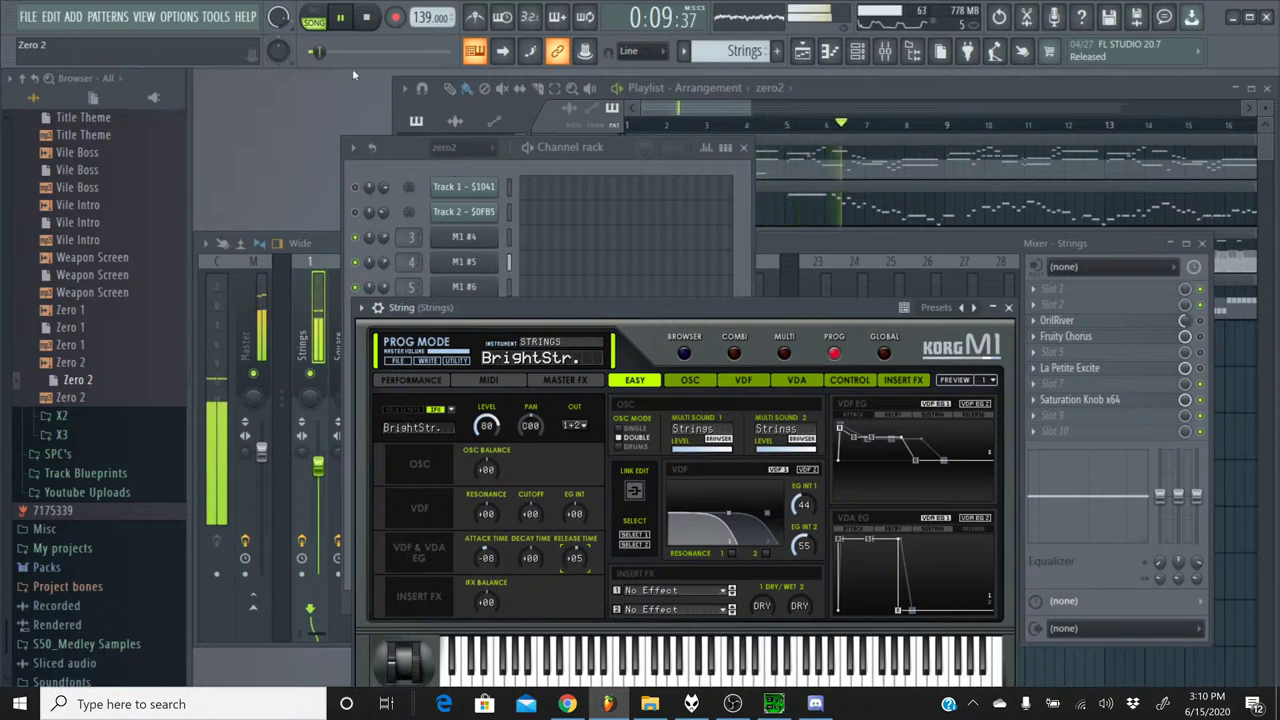
key("space")
key("space")
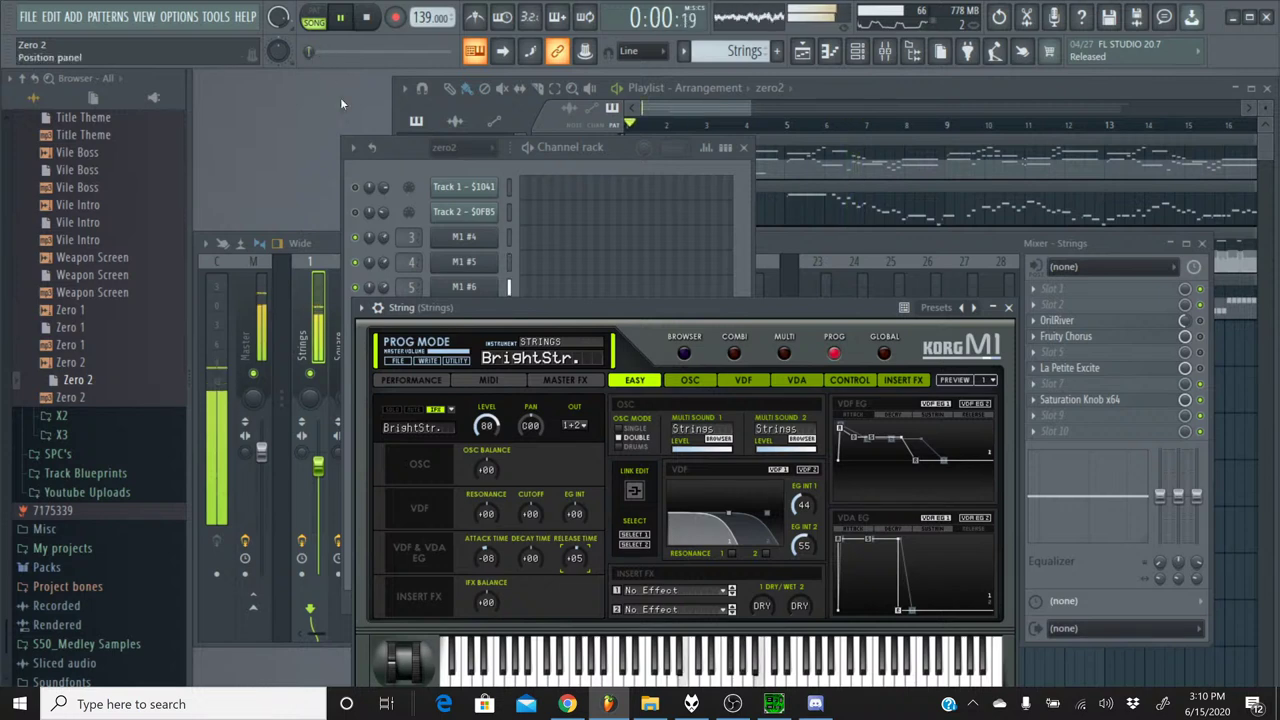
- Switch playback to pattern mode for the zero2 pattern and set the String M1's release time to +03 and attack time to -16
left_click(414, 169)
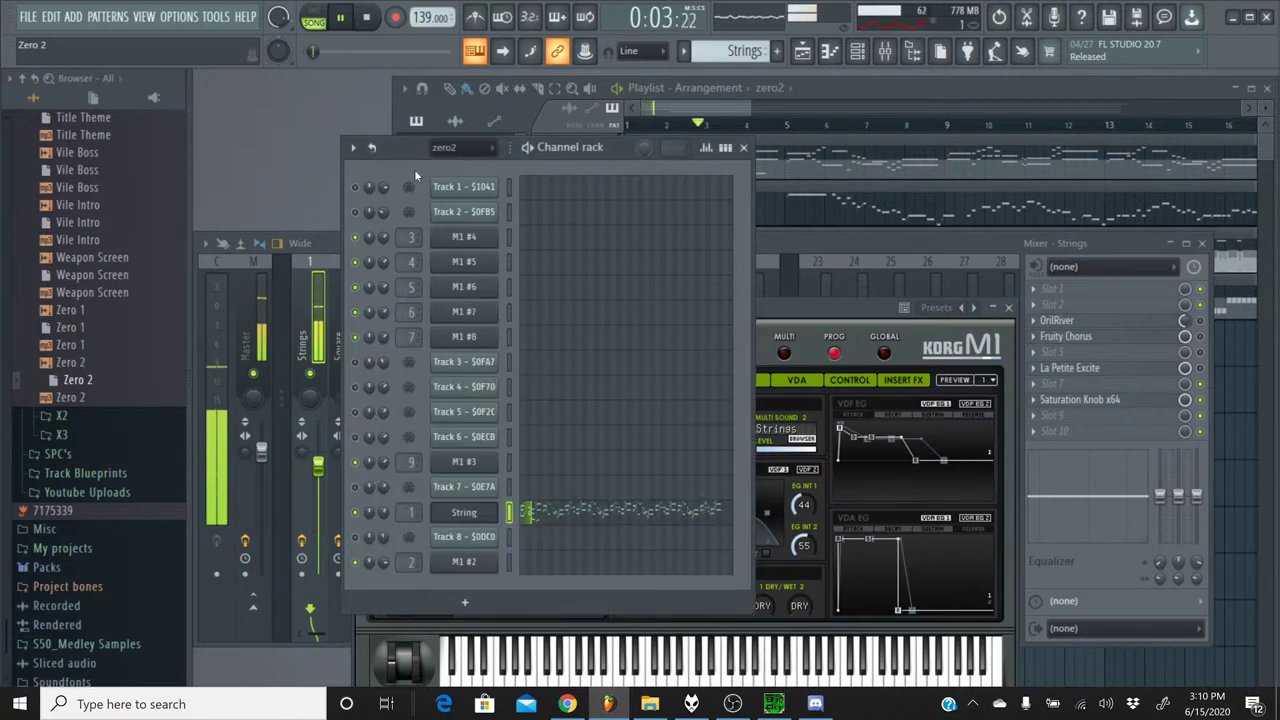
left_click(314, 17)
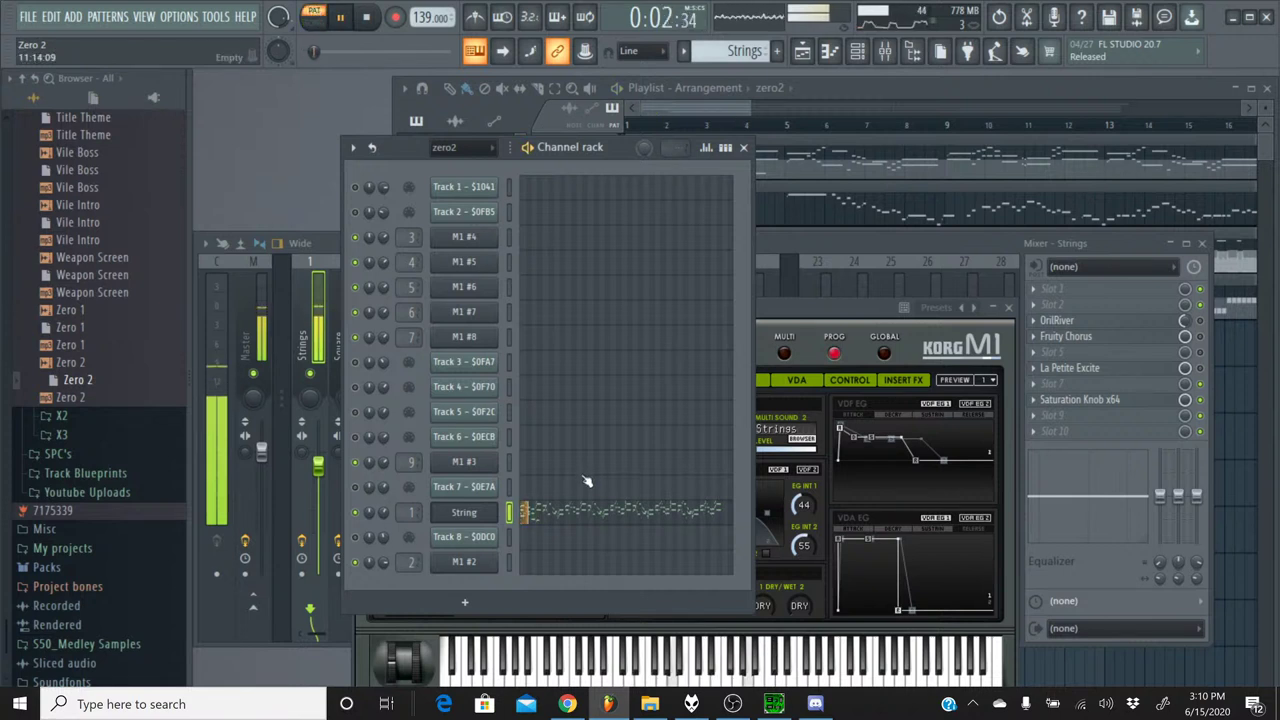
left_click(786, 318)
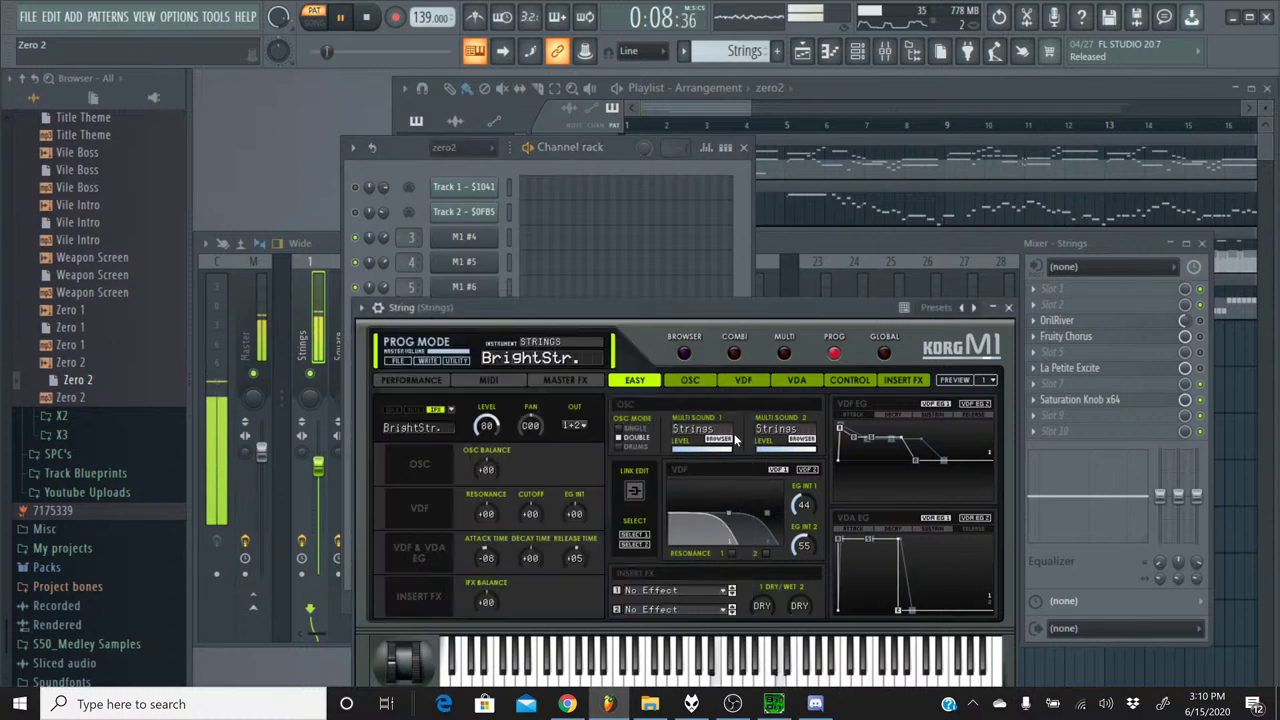
scroll(583, 567, "down", 2)
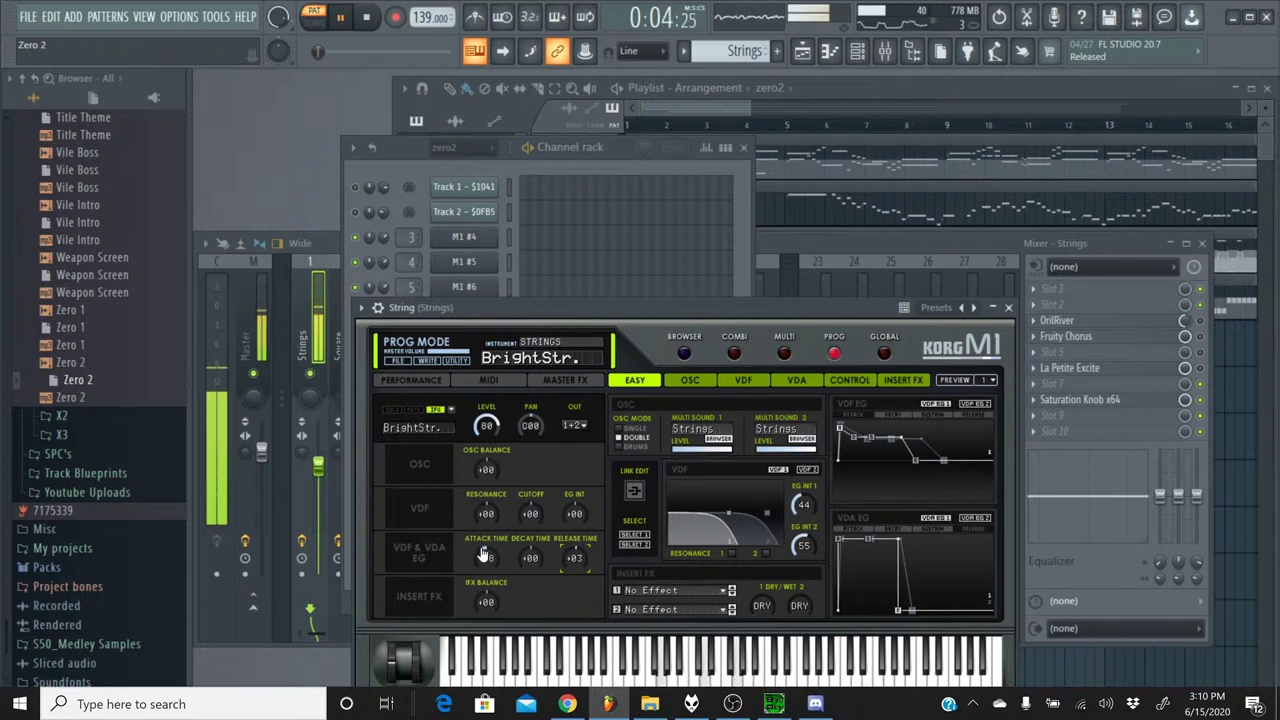
left_click_drag(483, 554, 485, 568)
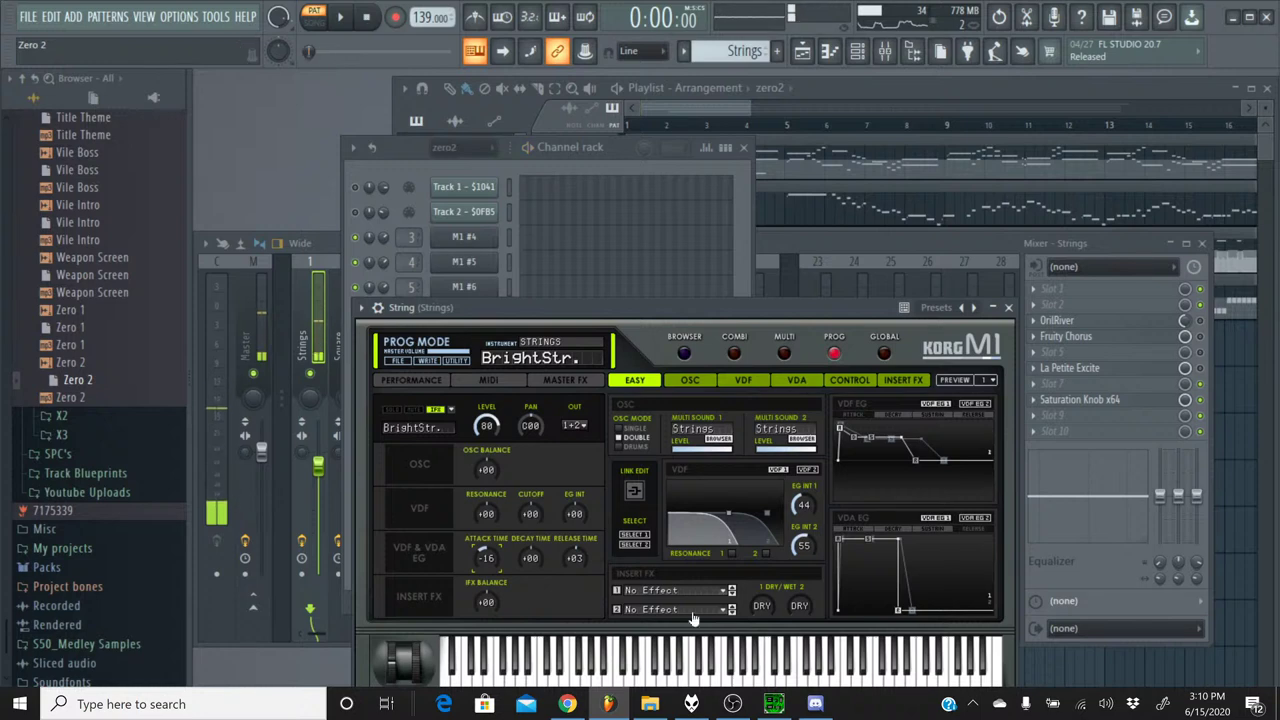
- Play the opening of the original Zero 2 in SPCTool for comparison and return to FL Studio
left_click(773, 704)
left_click(414, 337)
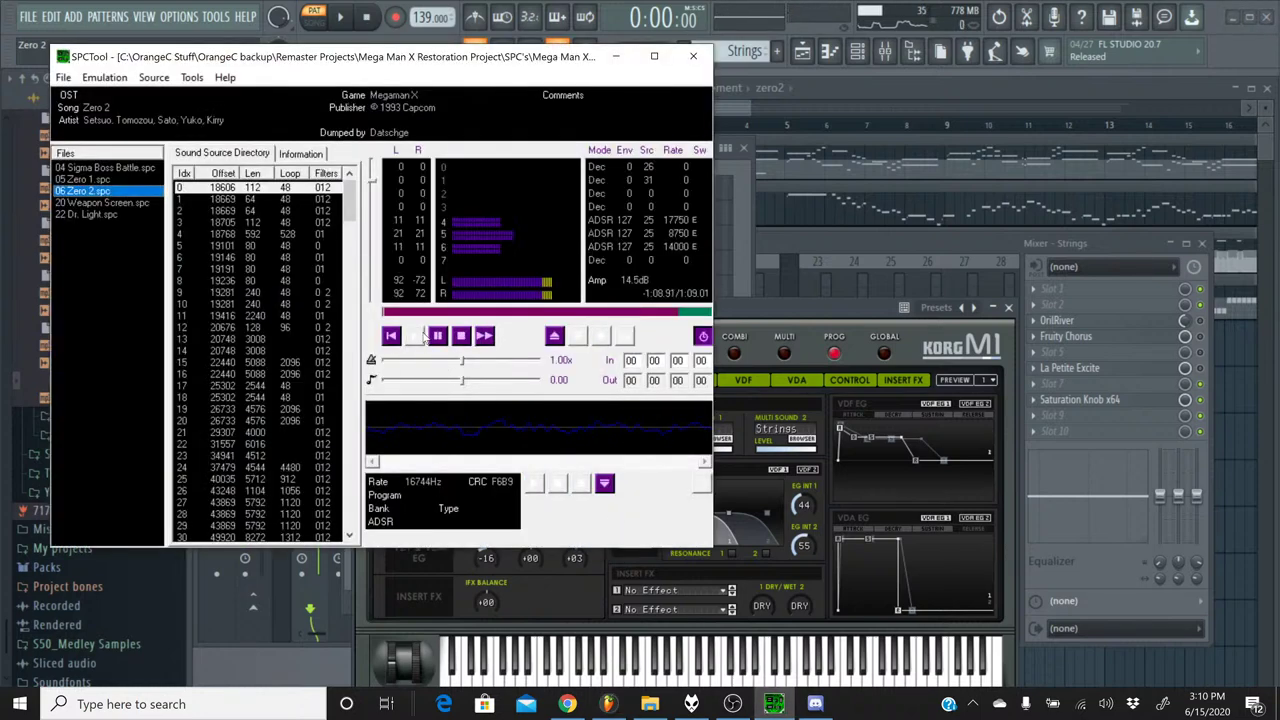
left_click(480, 332)
left_click(615, 56)
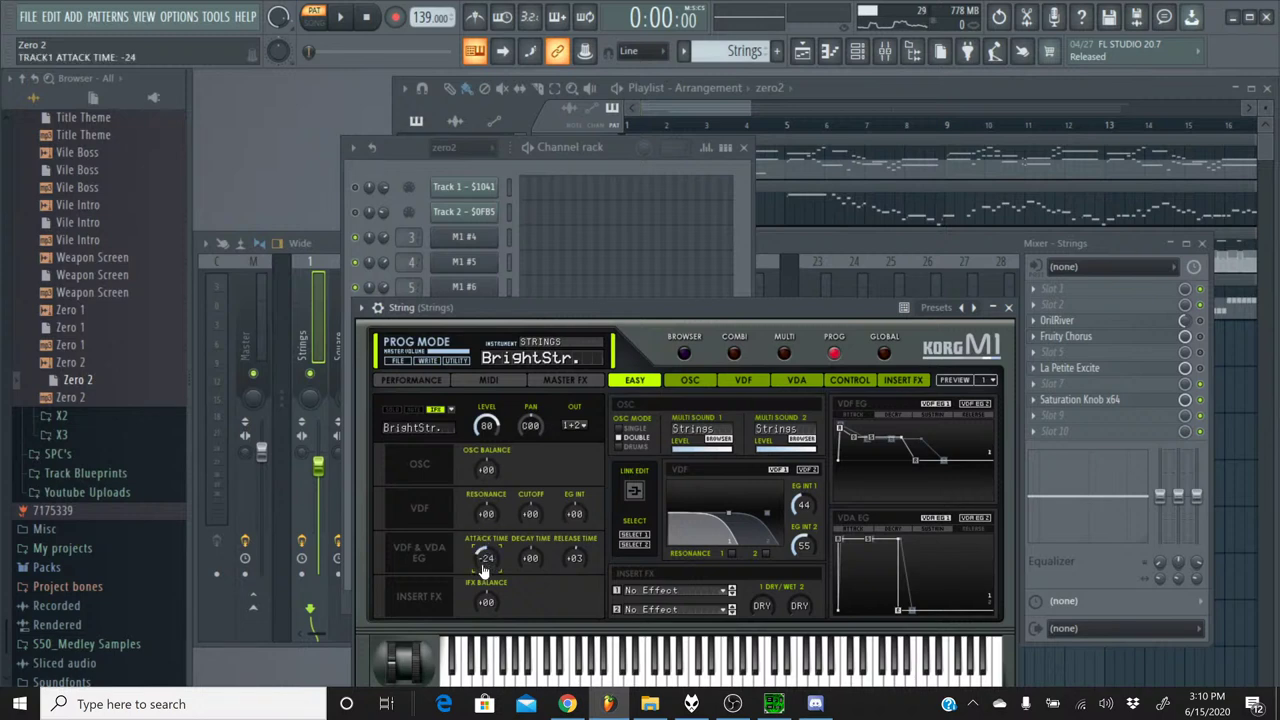
- Audition the Strings pattern, close the String instrument window and switch playback to song mode
left_click(345, 22)
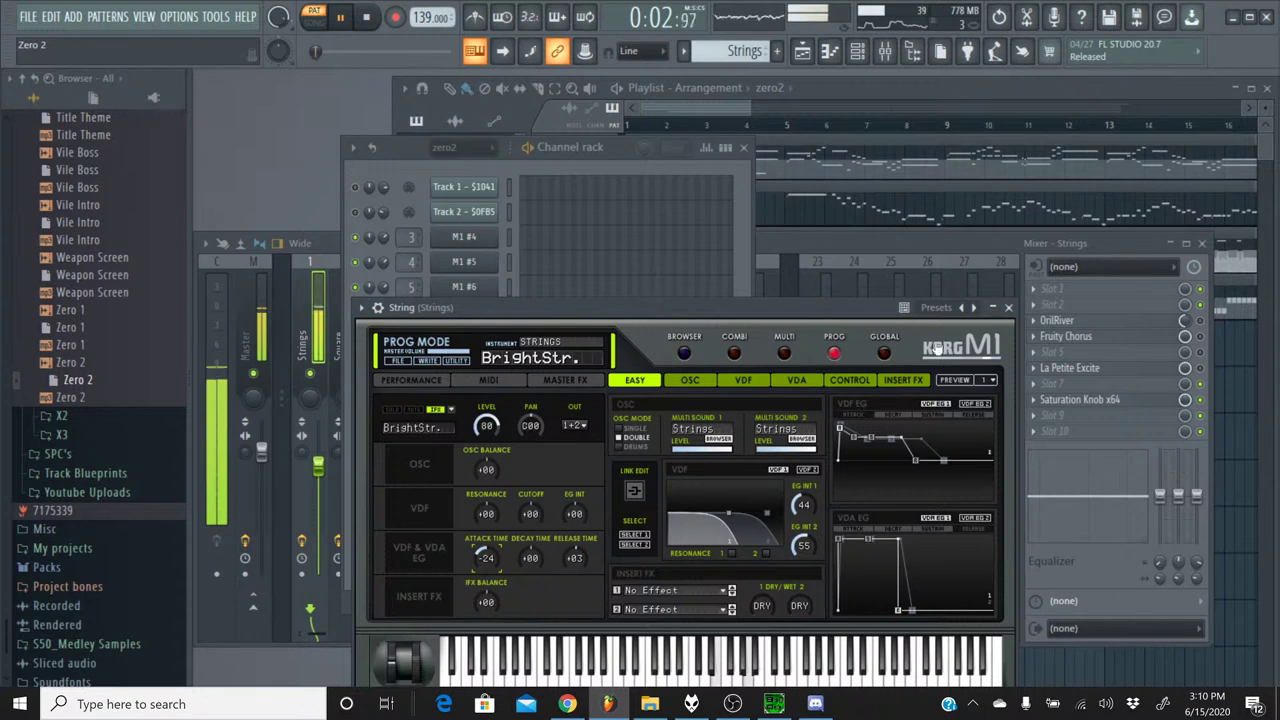
left_click(1008, 307)
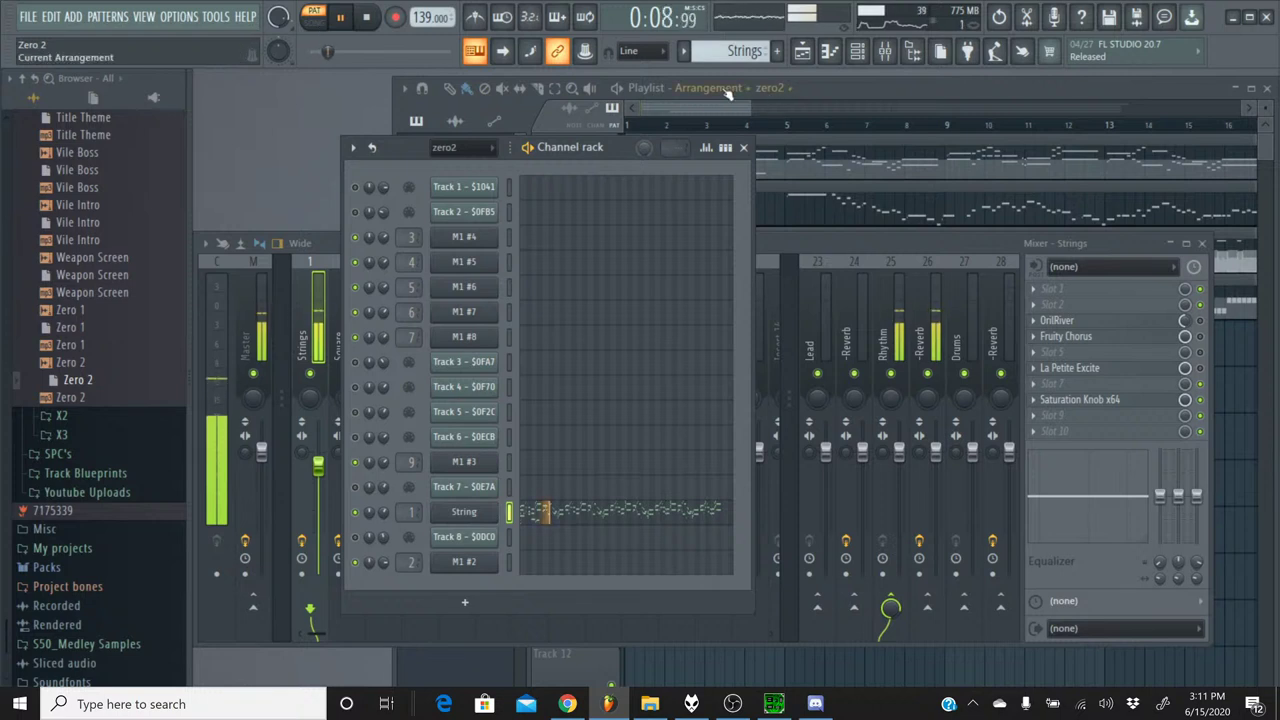
left_click(314, 17)
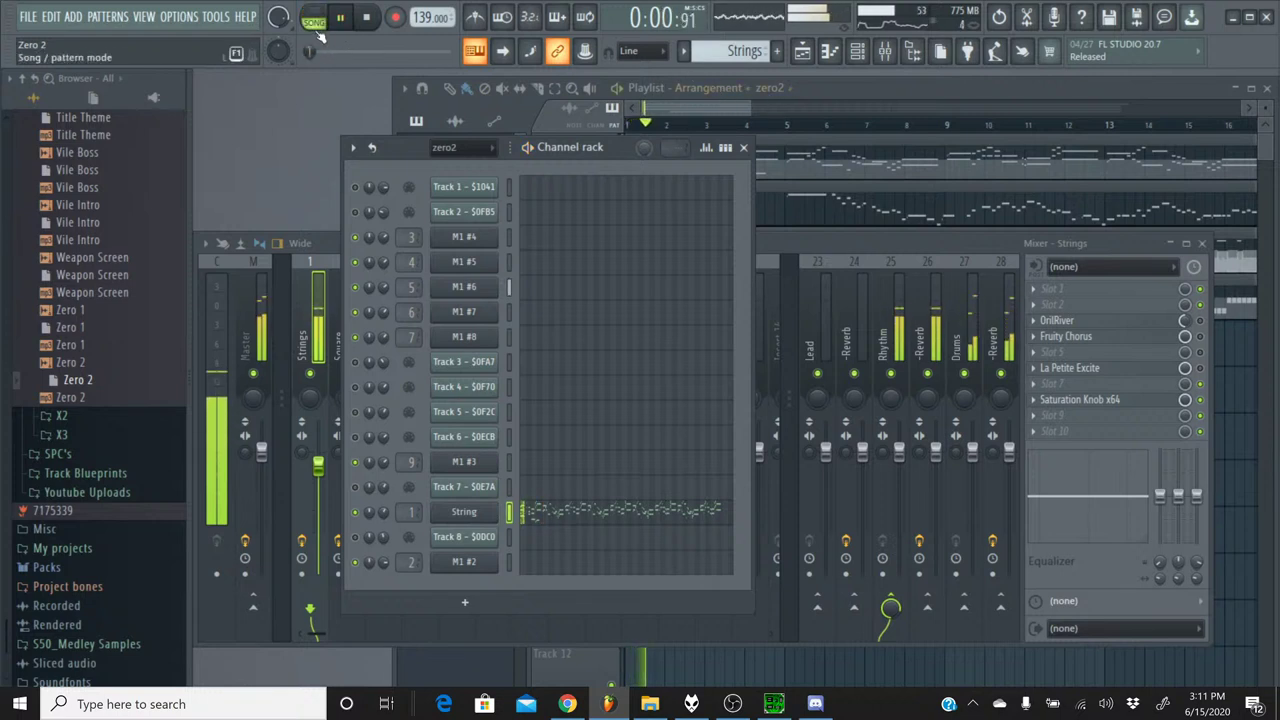
- Select the Square Lead pattern, raise the Square mixer track's volume while it is soloed, and restore the other tracks
left_click(681, 54)
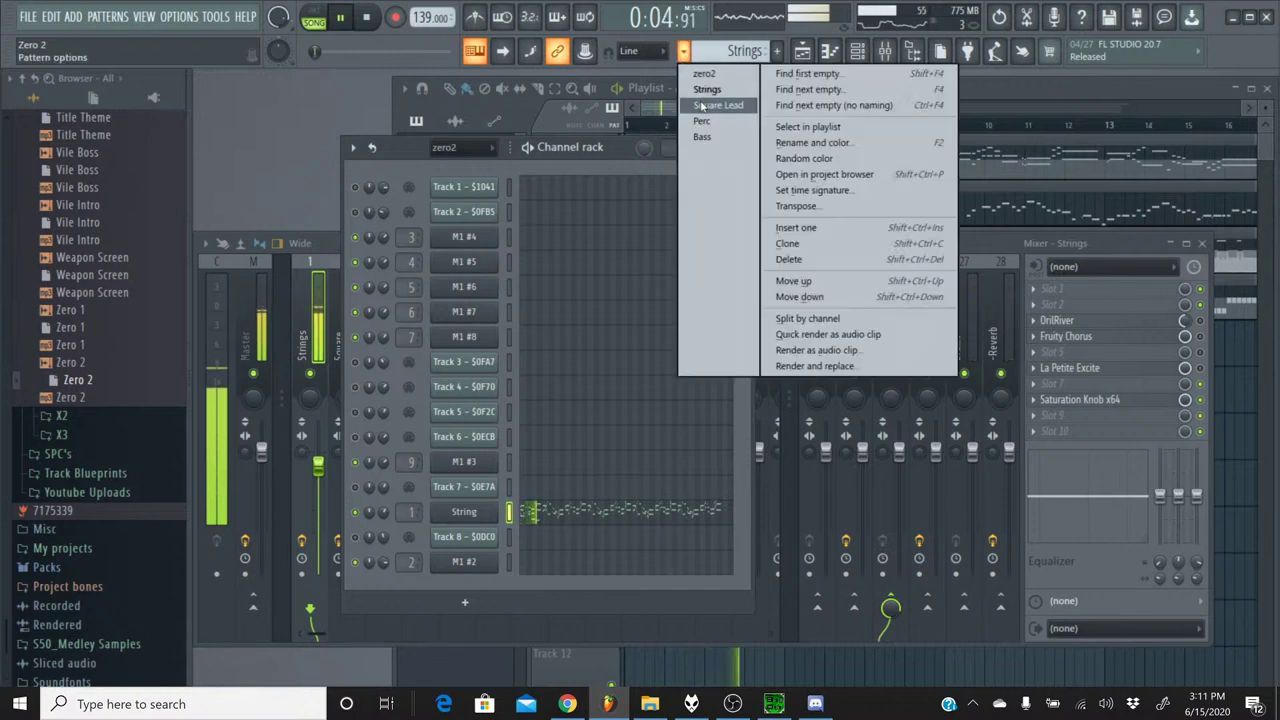
left_click(715, 104)
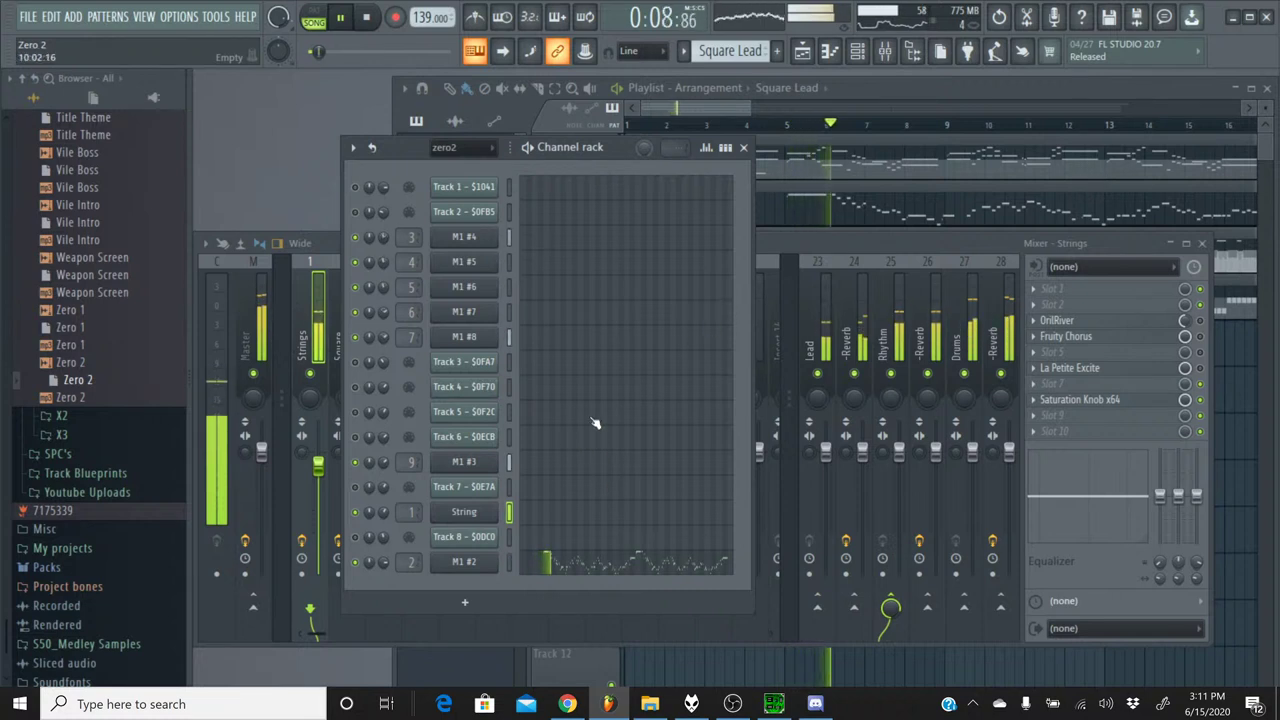
left_click(779, 258)
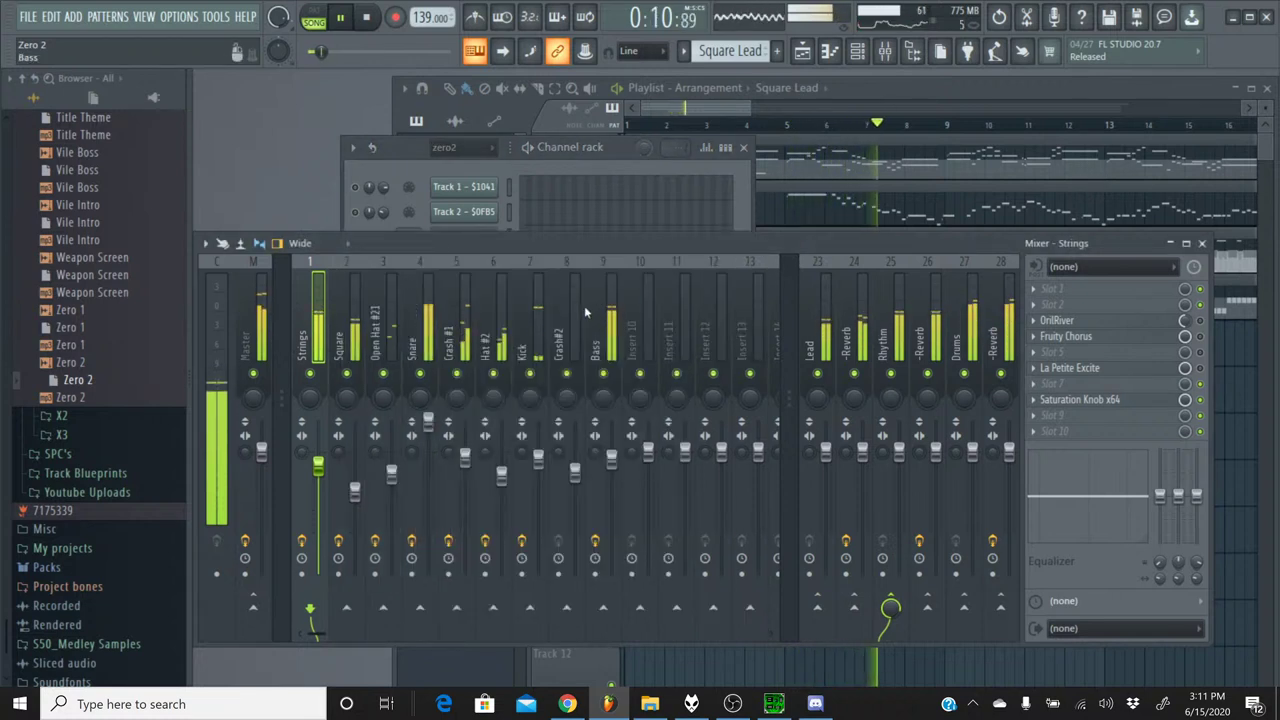
right_click(345, 373)
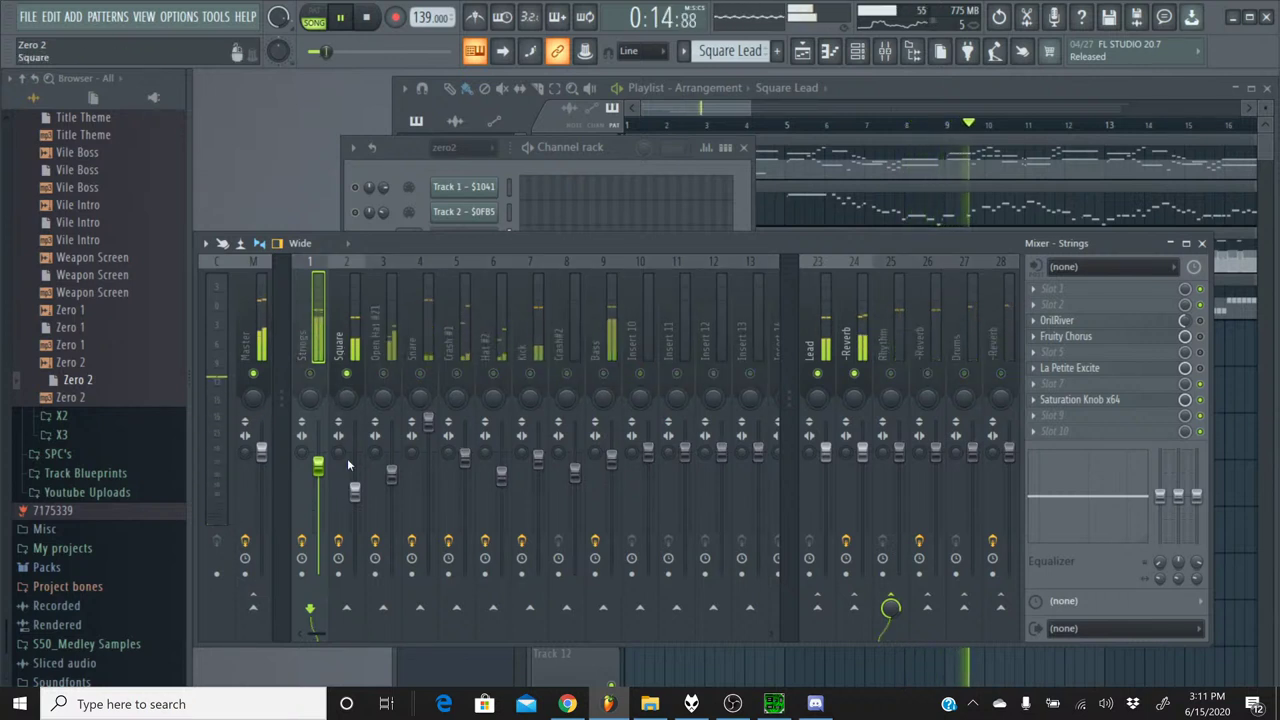
left_click_drag(354, 491, 354, 465)
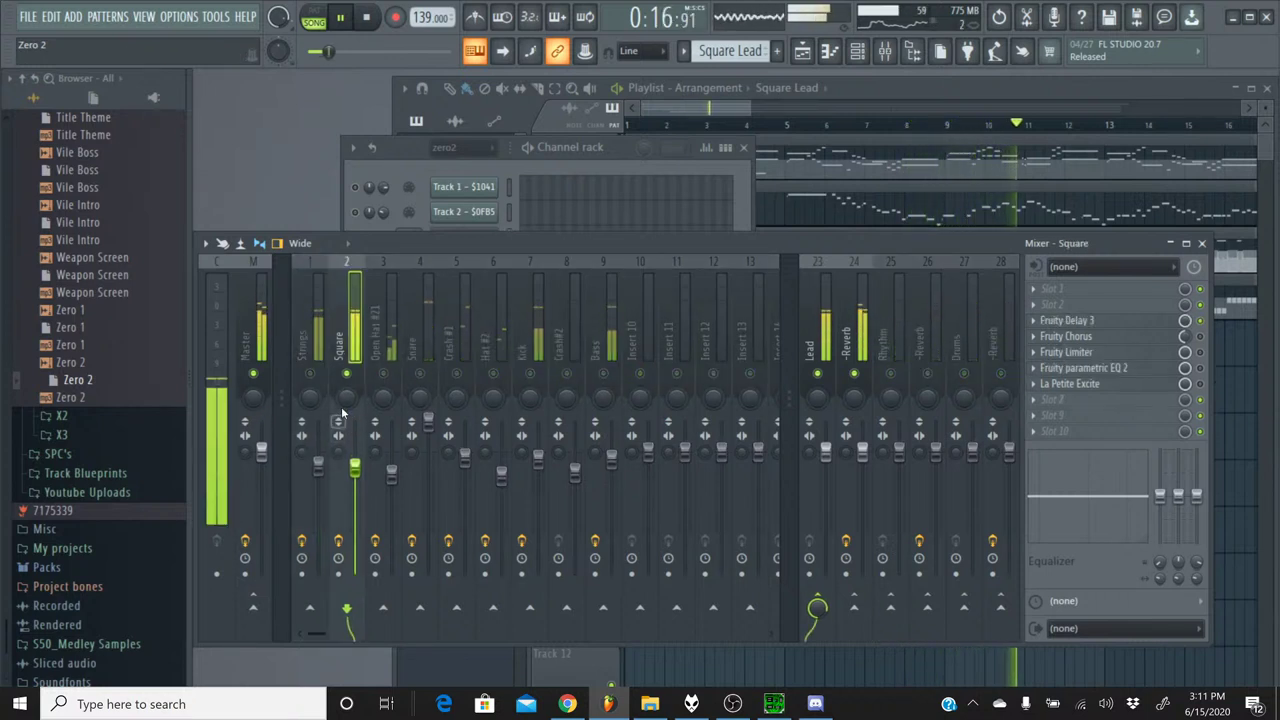
right_click(345, 373)
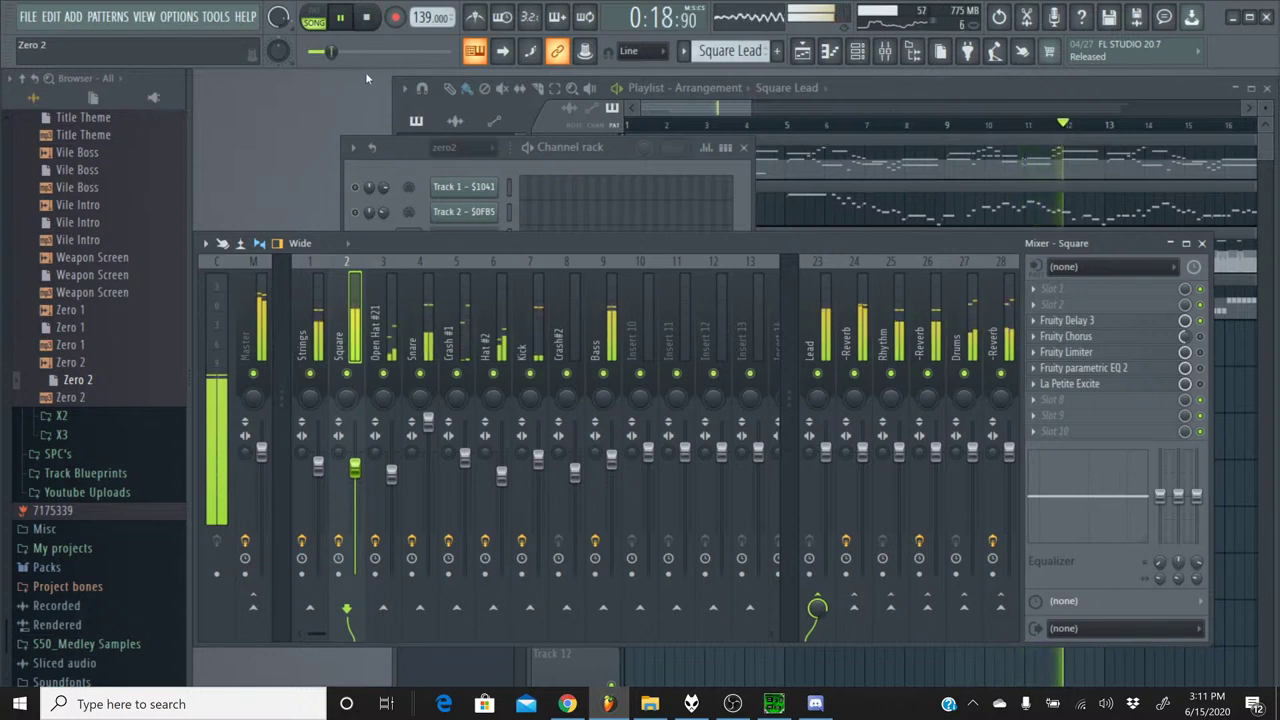
- Replay the song from near its start, lower the Square track's volume slightly and stop playback
left_click_drag(327, 51, 310, 52)
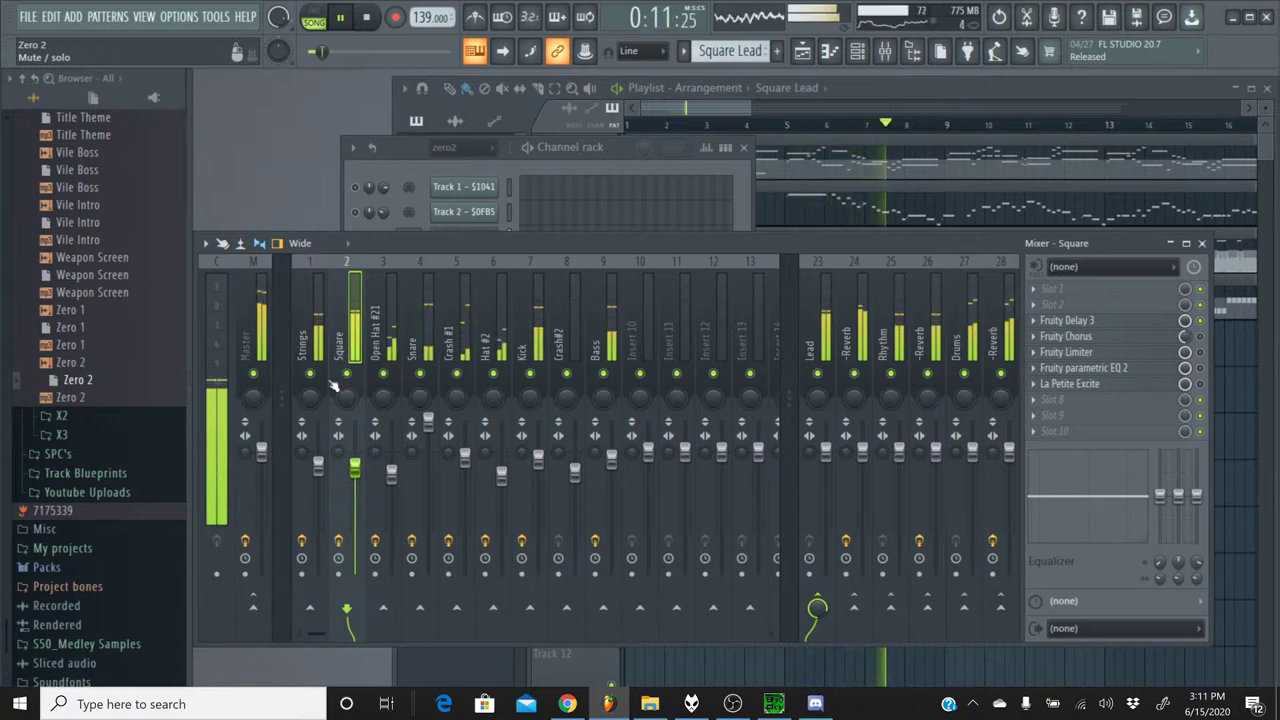
left_click_drag(354, 467, 357, 483)
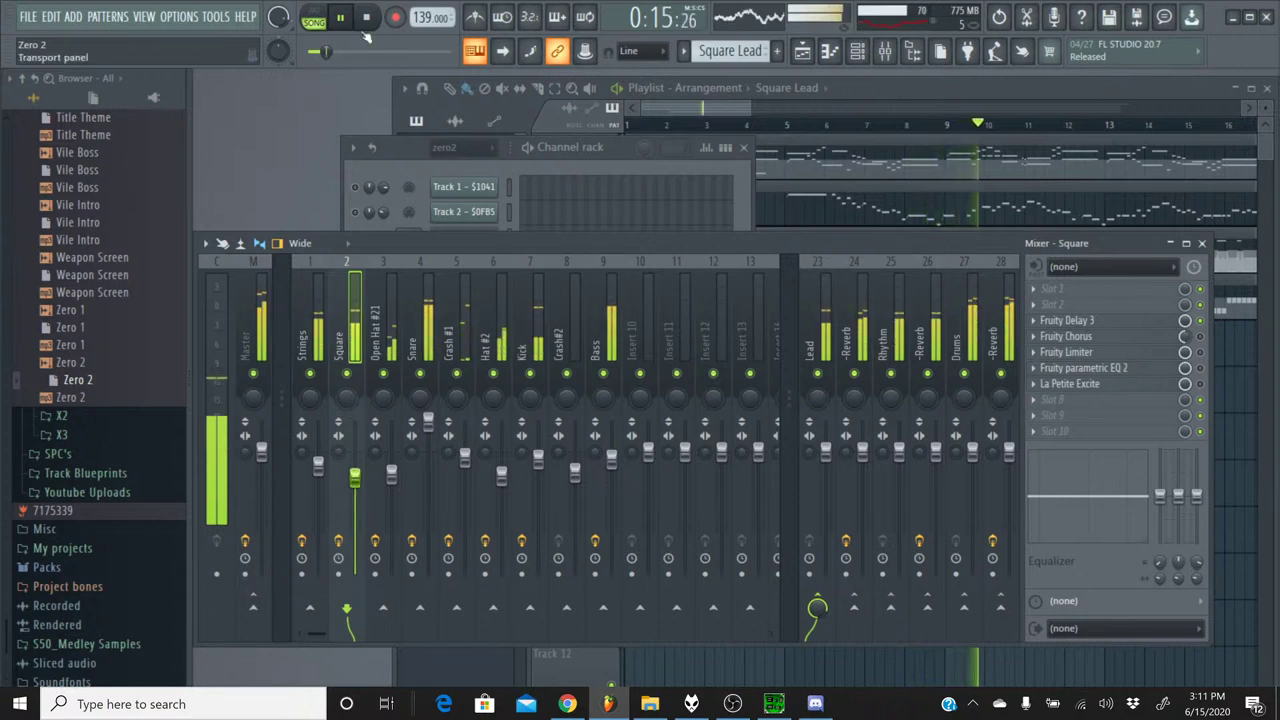
key("space")
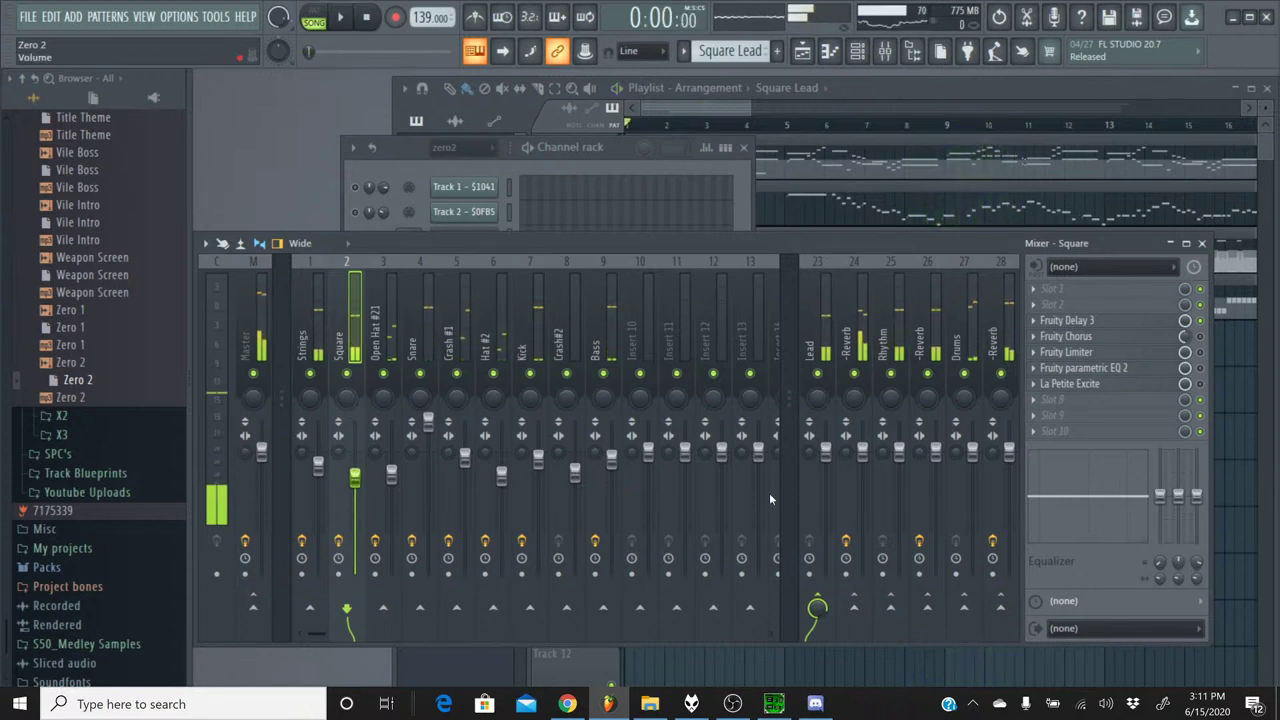
- Switch to SPCTool, listen to the original 06 Zero 2.spc from the start and stop it
left_click(774, 703)
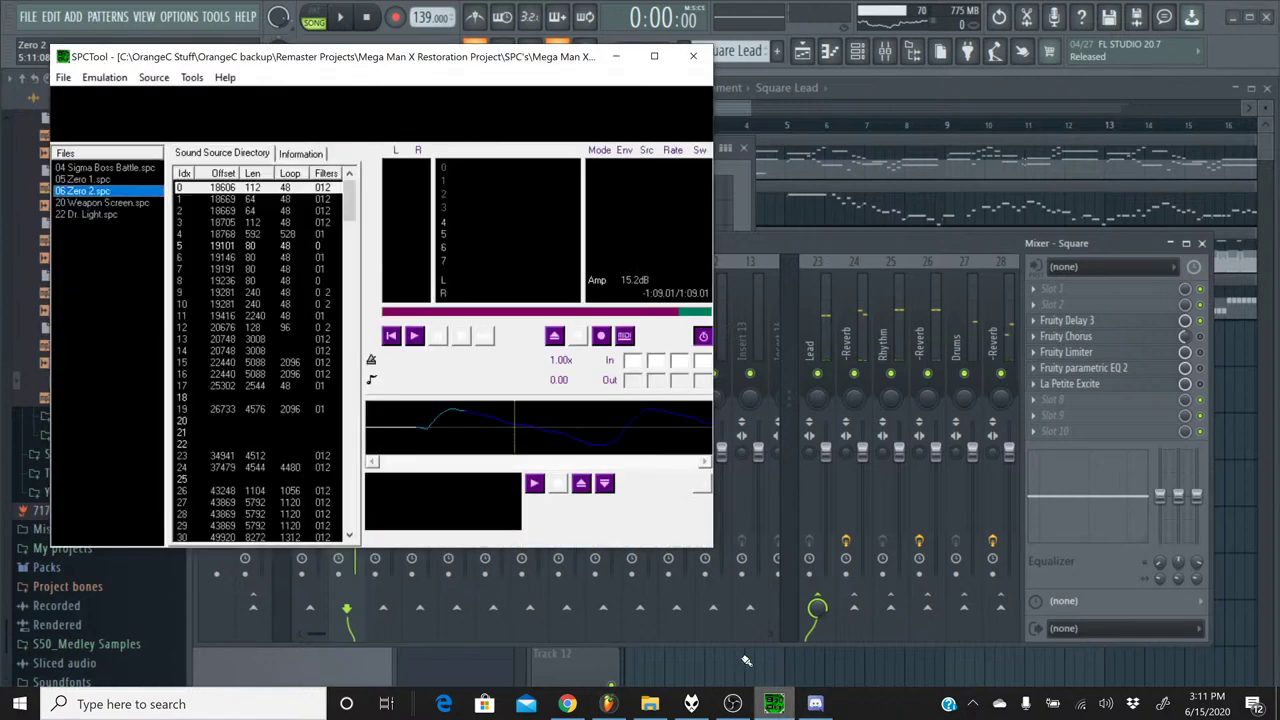
left_click(415, 337)
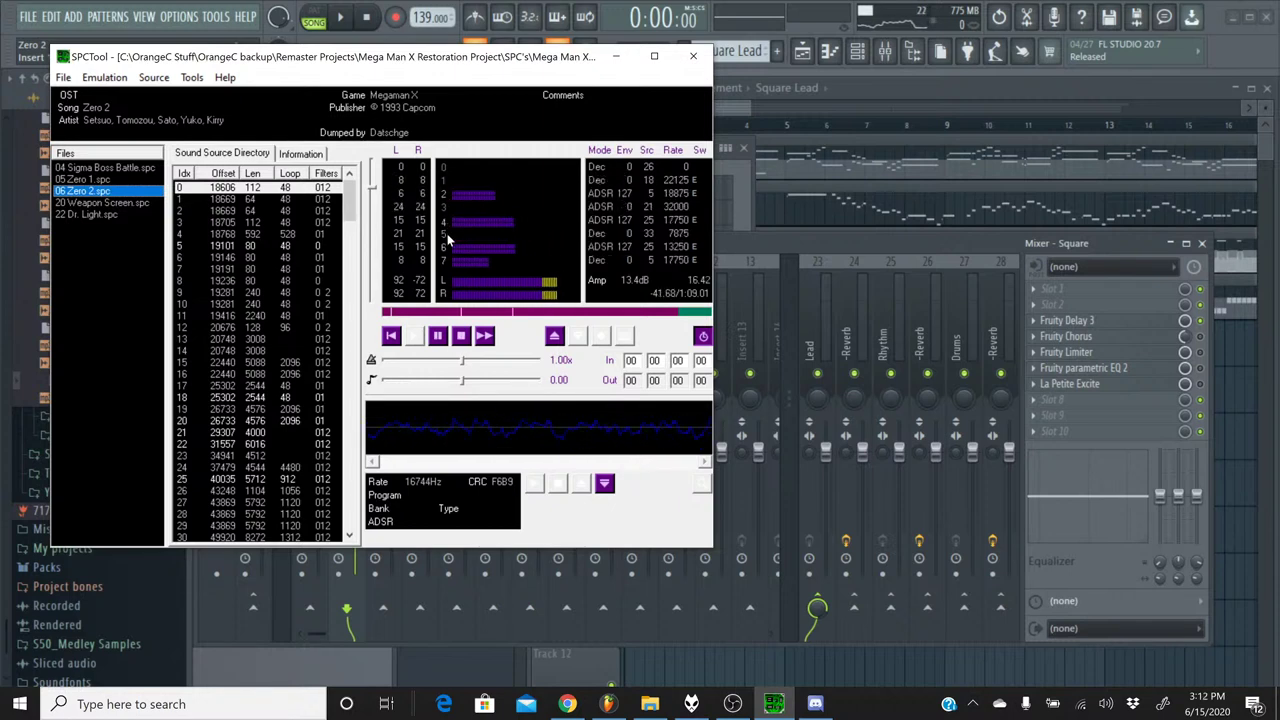
left_click(461, 338)
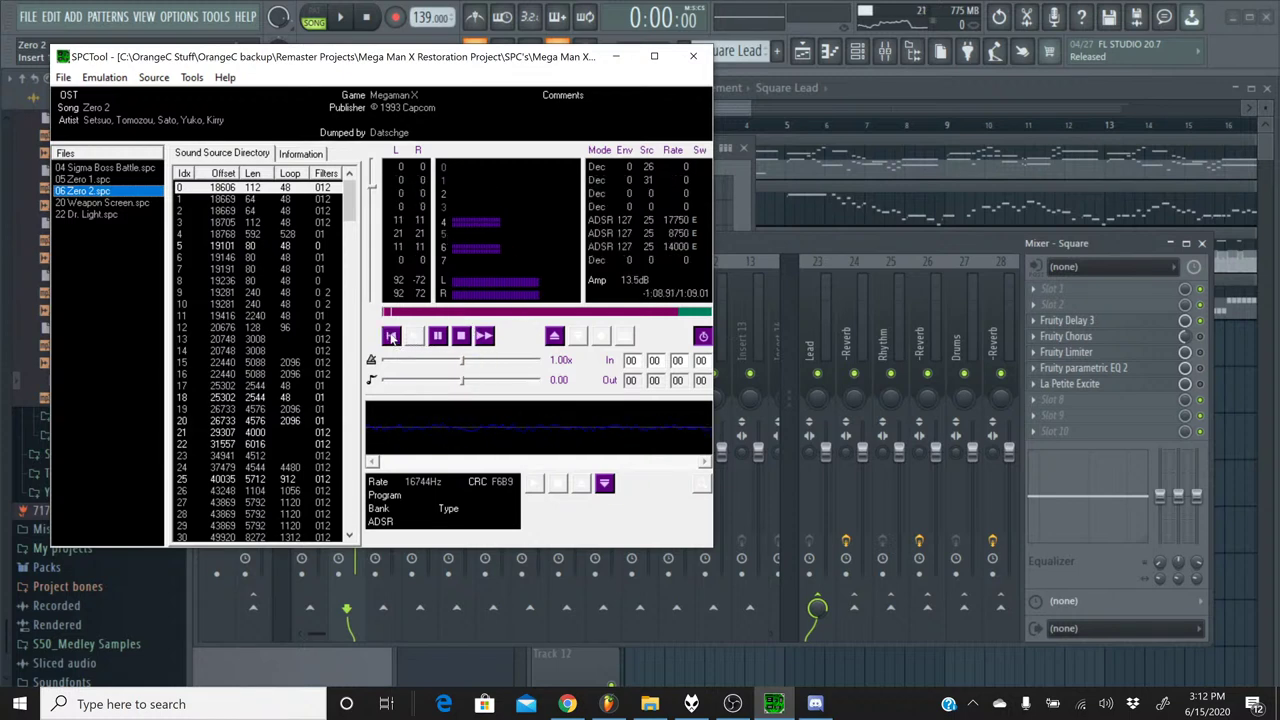
left_click(469, 338)
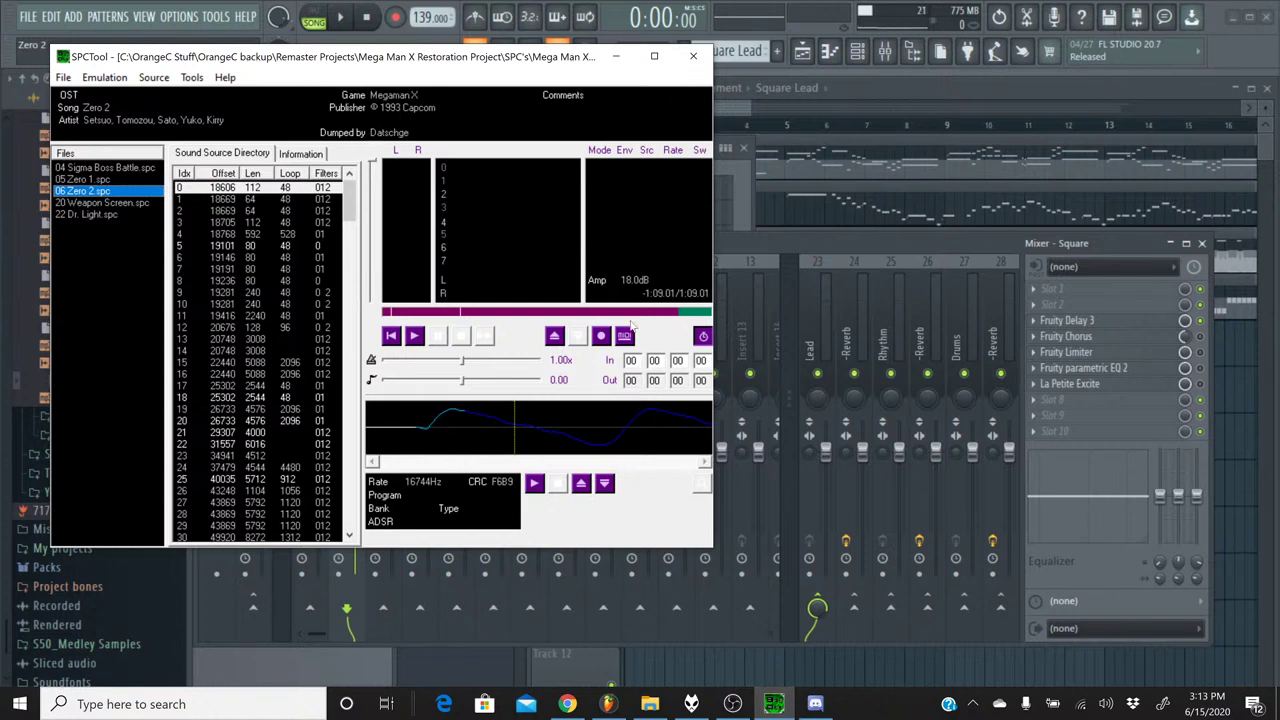
- Return to FL Studio, play the song with the Strings mixer track selected, and check the stream's live chat in Chrome
left_click(731, 254)
left_click(341, 17)
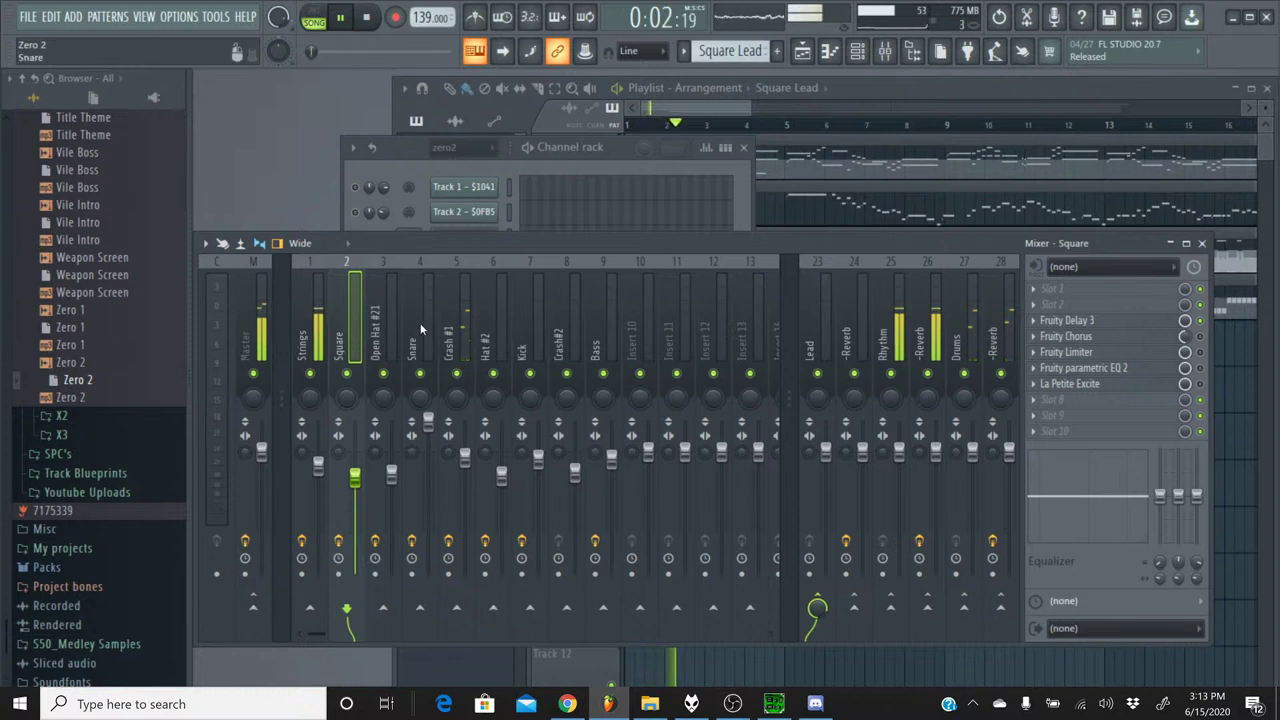
left_click(317, 302)
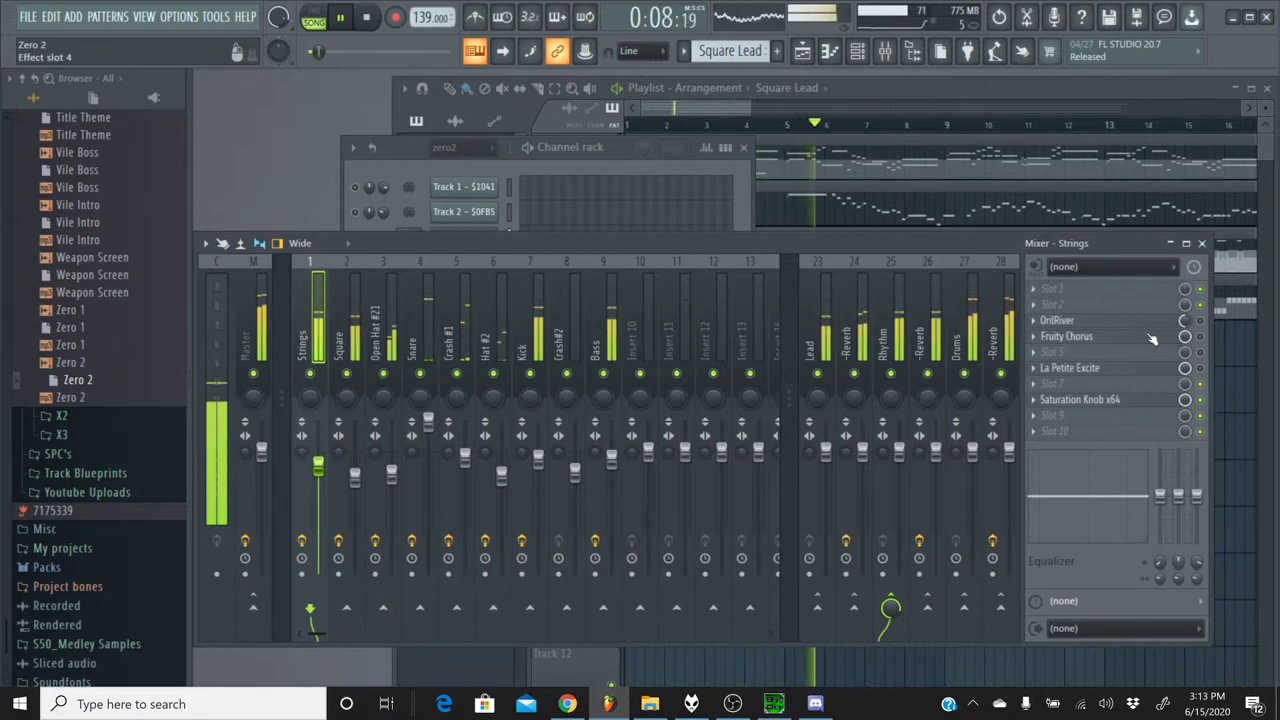
left_click(567, 704)
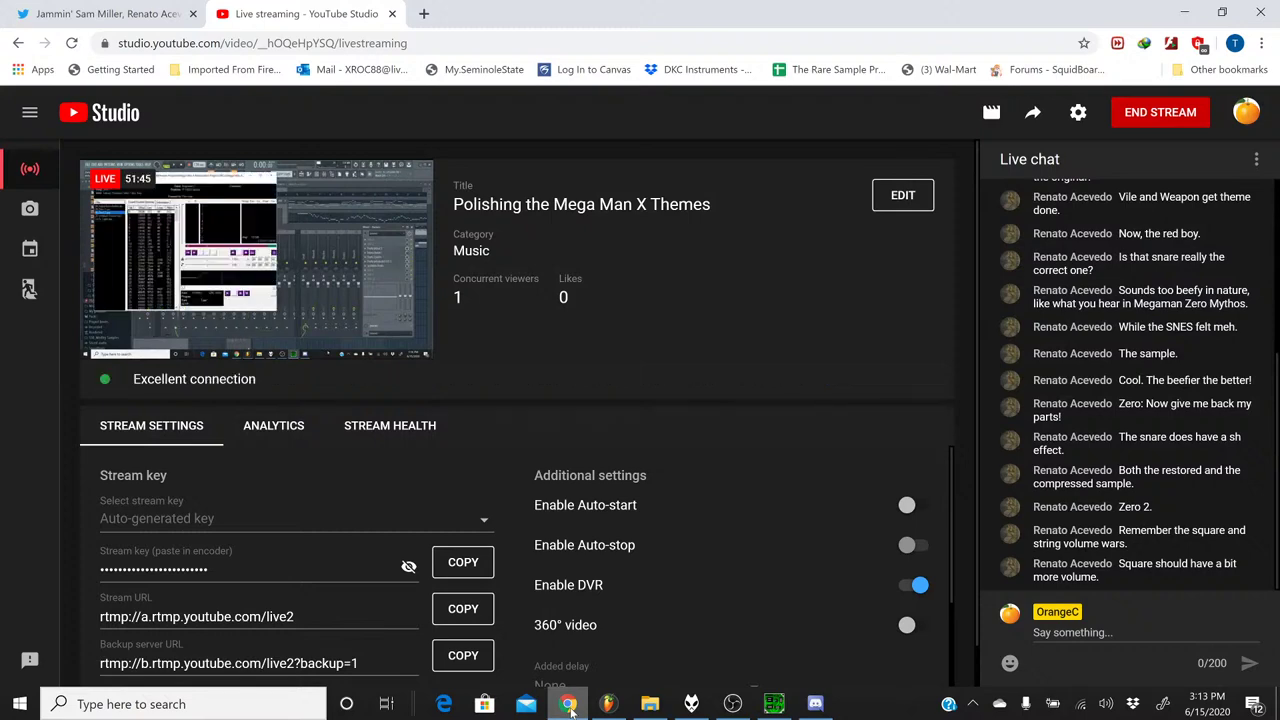
left_click(569, 706)
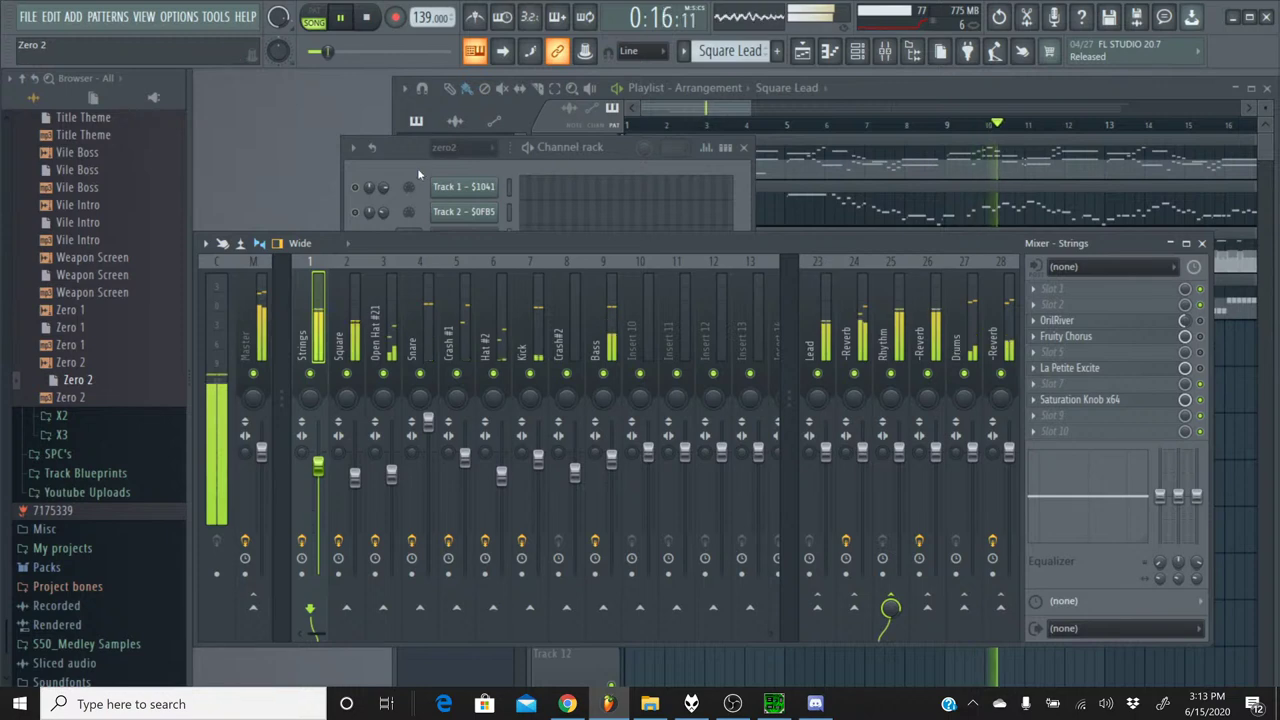
- Show the Perc pattern in the channel rack while listening to the song, and stop playback
left_click(700, 50)
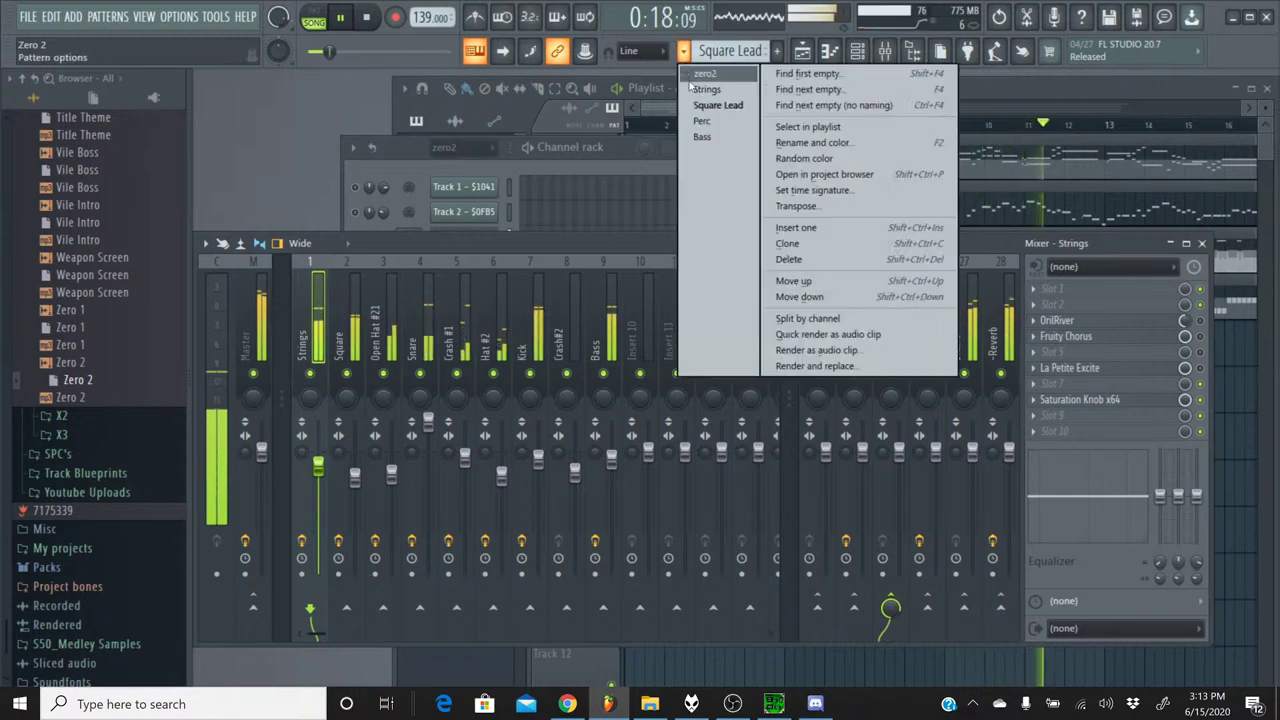
left_click(702, 120)
left_click(387, 166)
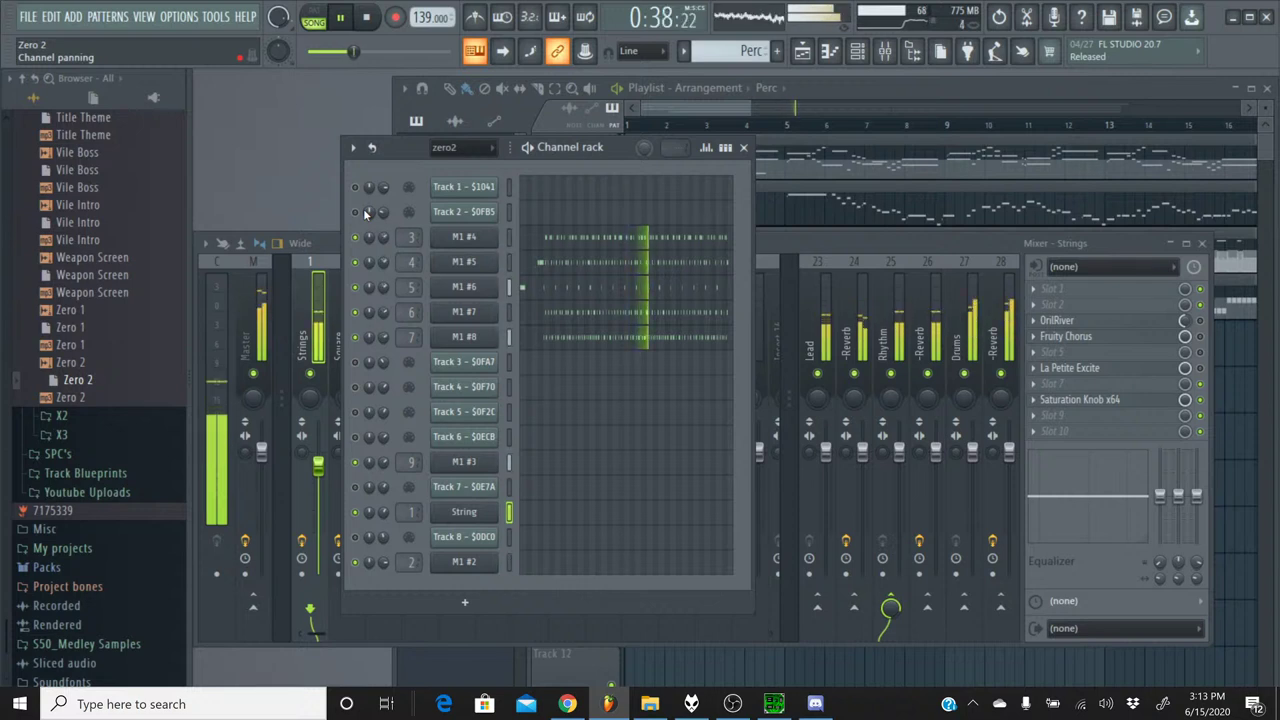
left_click(368, 18)
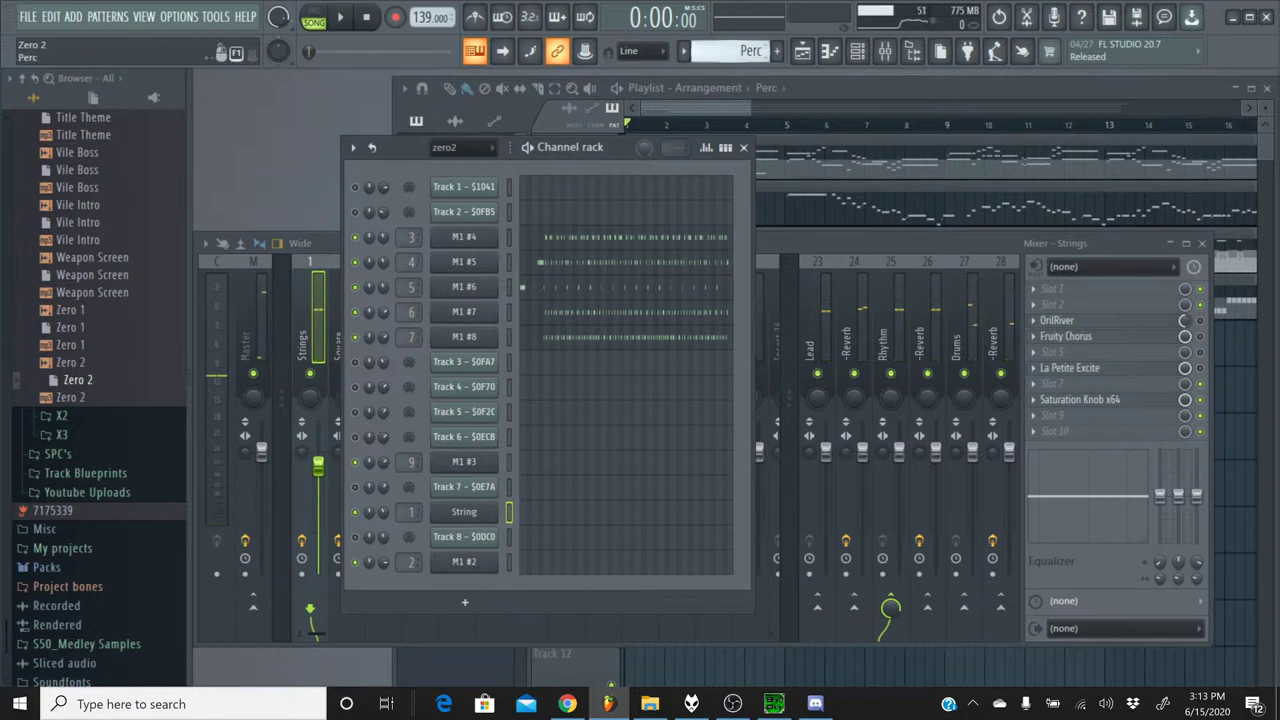
- Select the Square Lead pattern and, in its M1 #2 synth, set the VDA EG release to 00 and the Release Time to -05
left_click(730, 51)
left_click(714, 106)
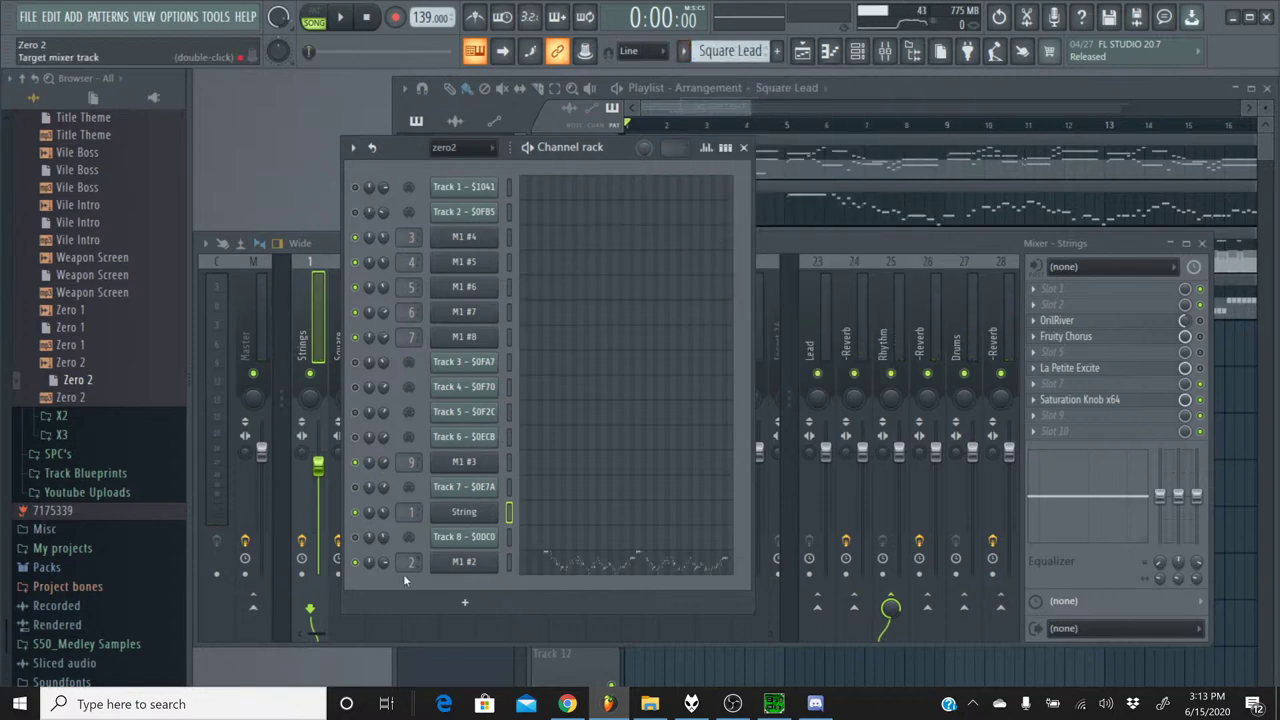
left_click(463, 561)
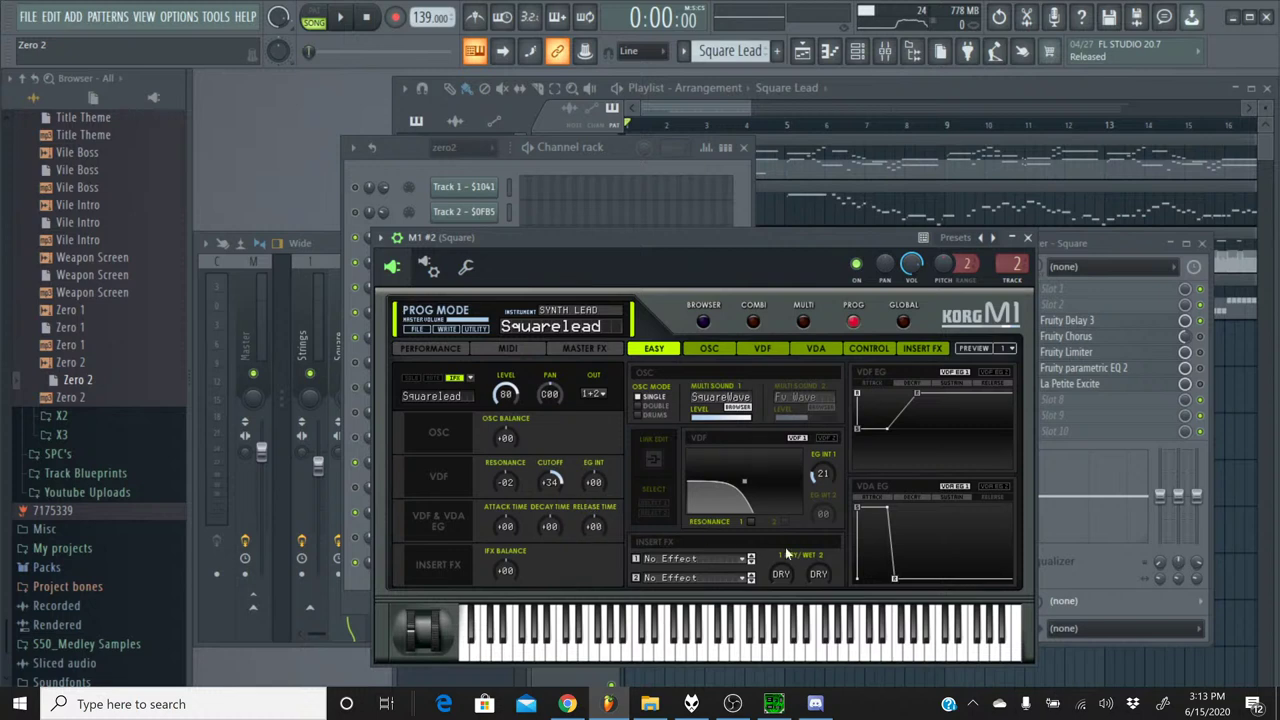
mouse_move(896, 582)
left_click_drag(896, 582, 889, 583)
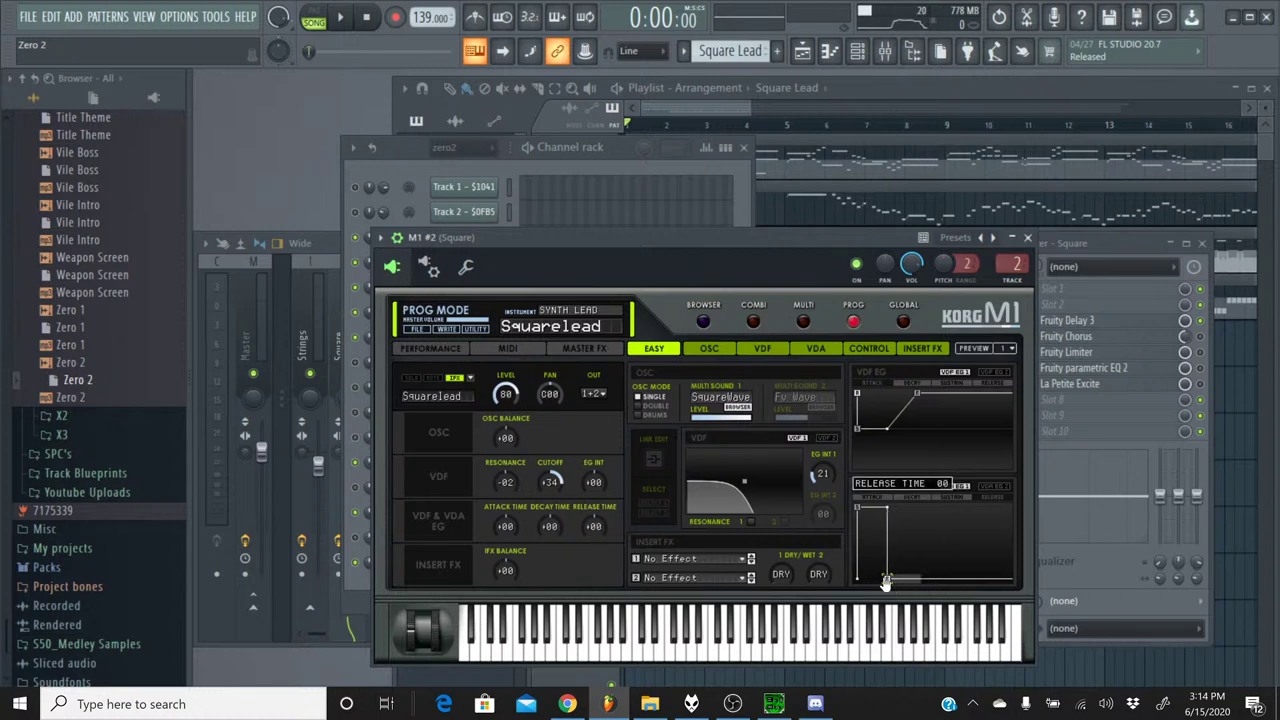
scroll(592, 538, "down", 4)
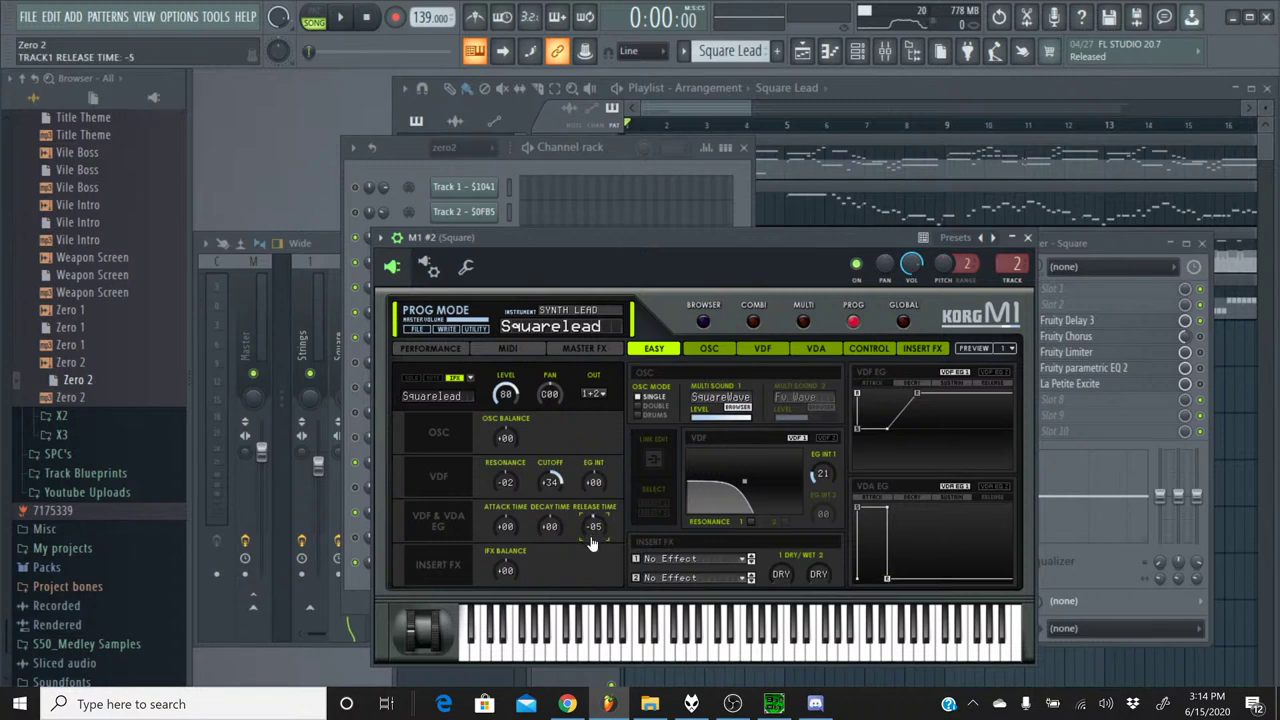
- Solo the Square mixer track, play the Square Lead in pattern mode, and bring up the Square track's effects
left_click(340, 17)
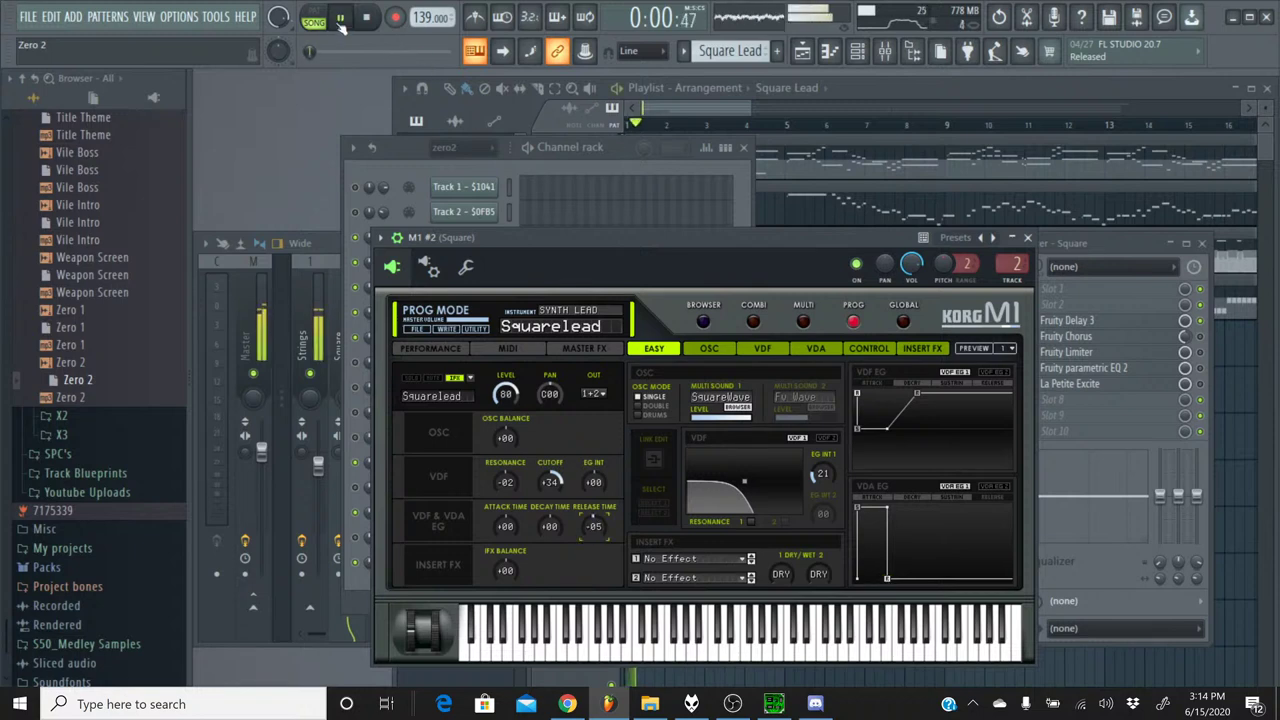
left_click(335, 240)
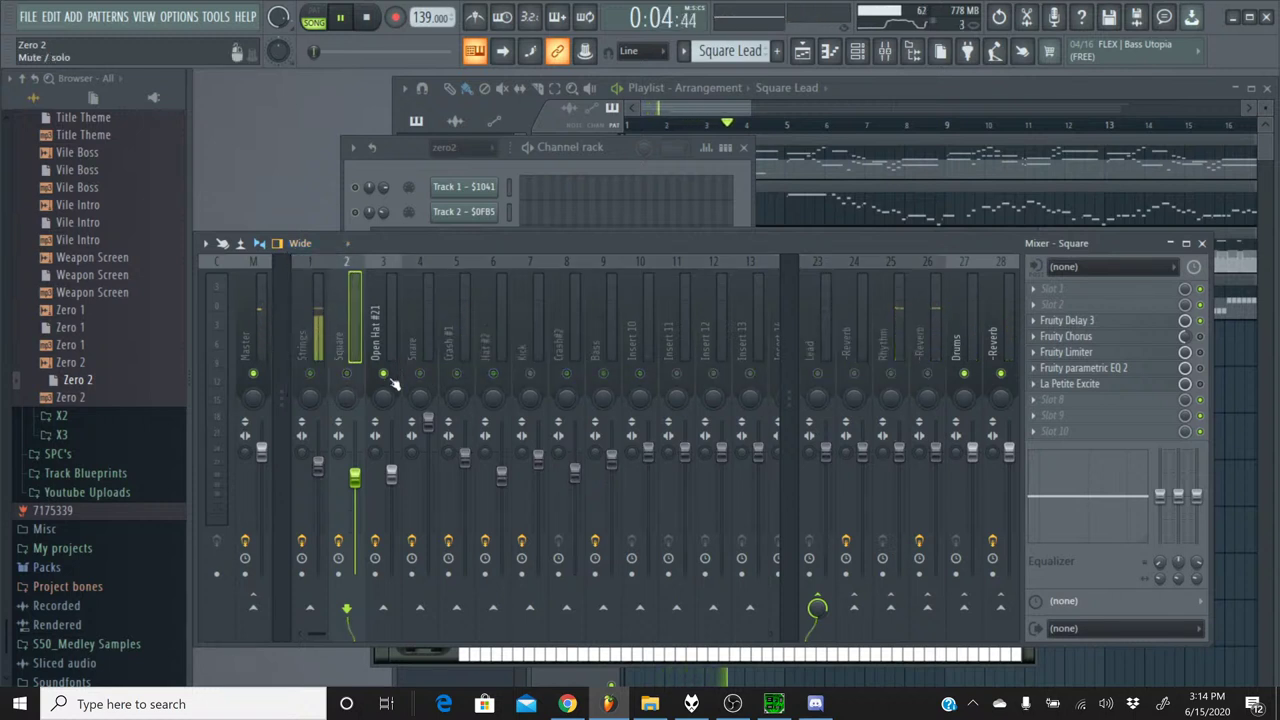
left_click(320, 18)
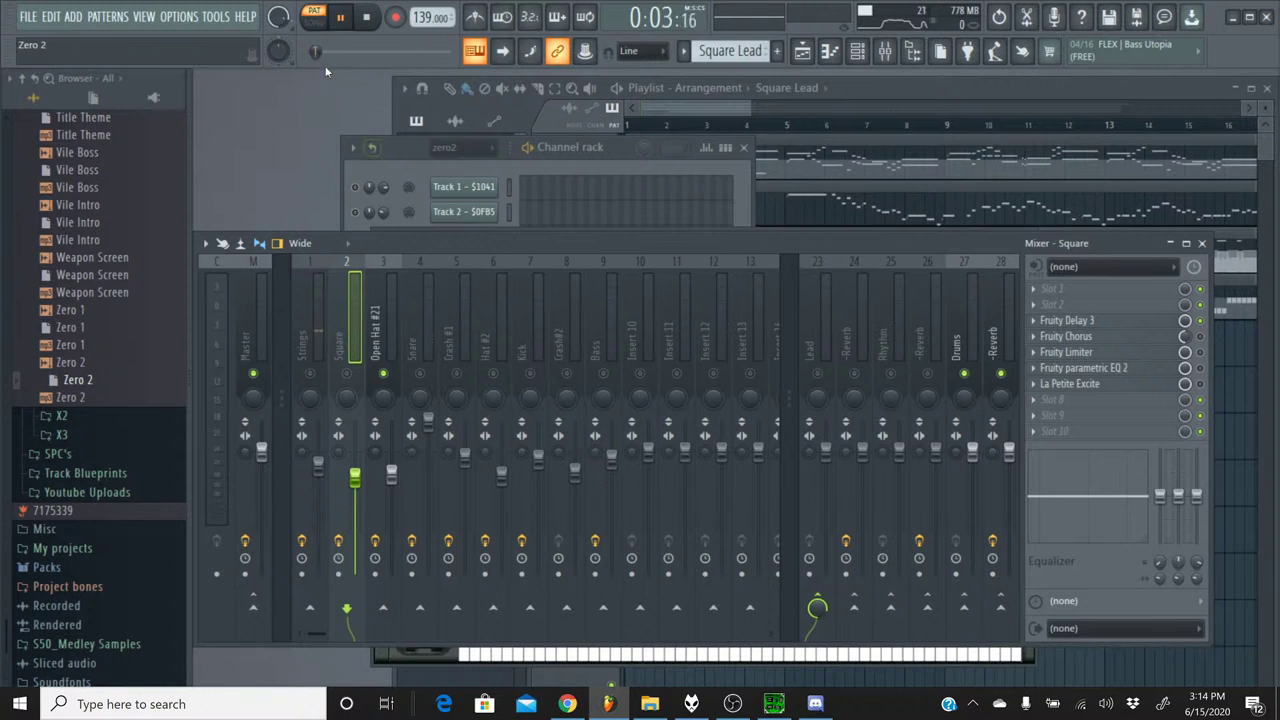
left_click_drag(319, 51, 348, 51)
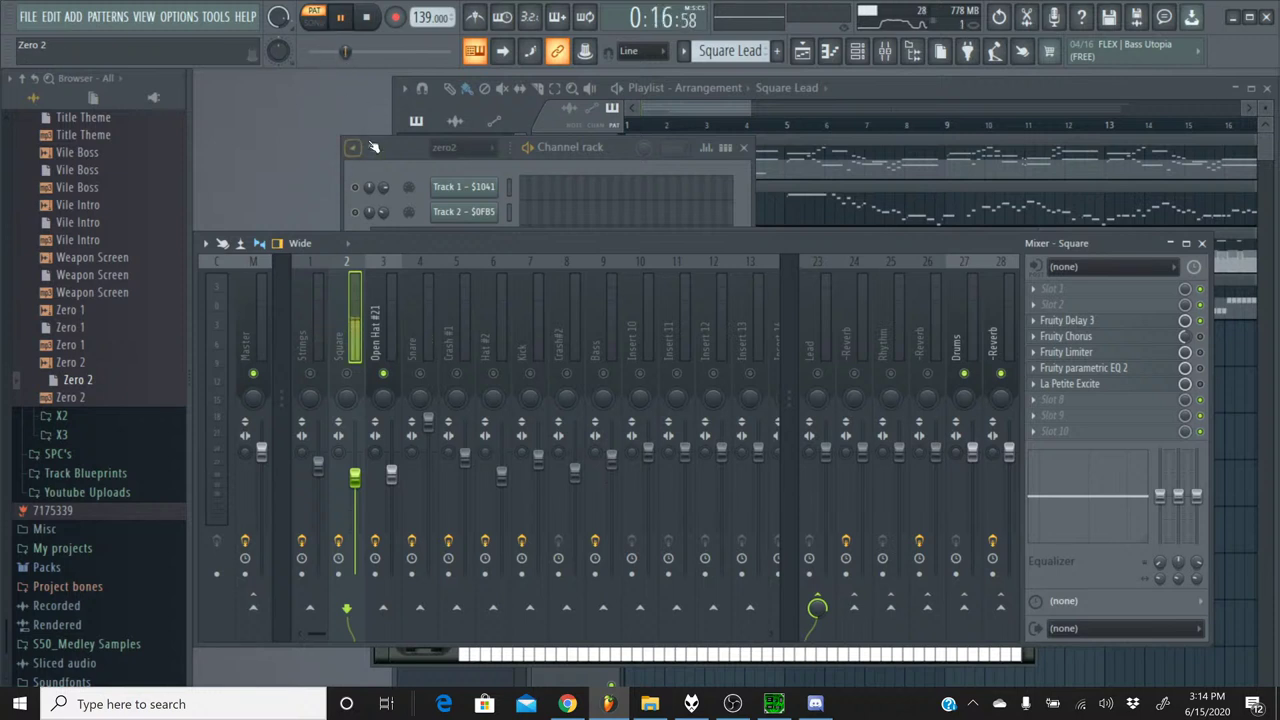
left_click(346, 374)
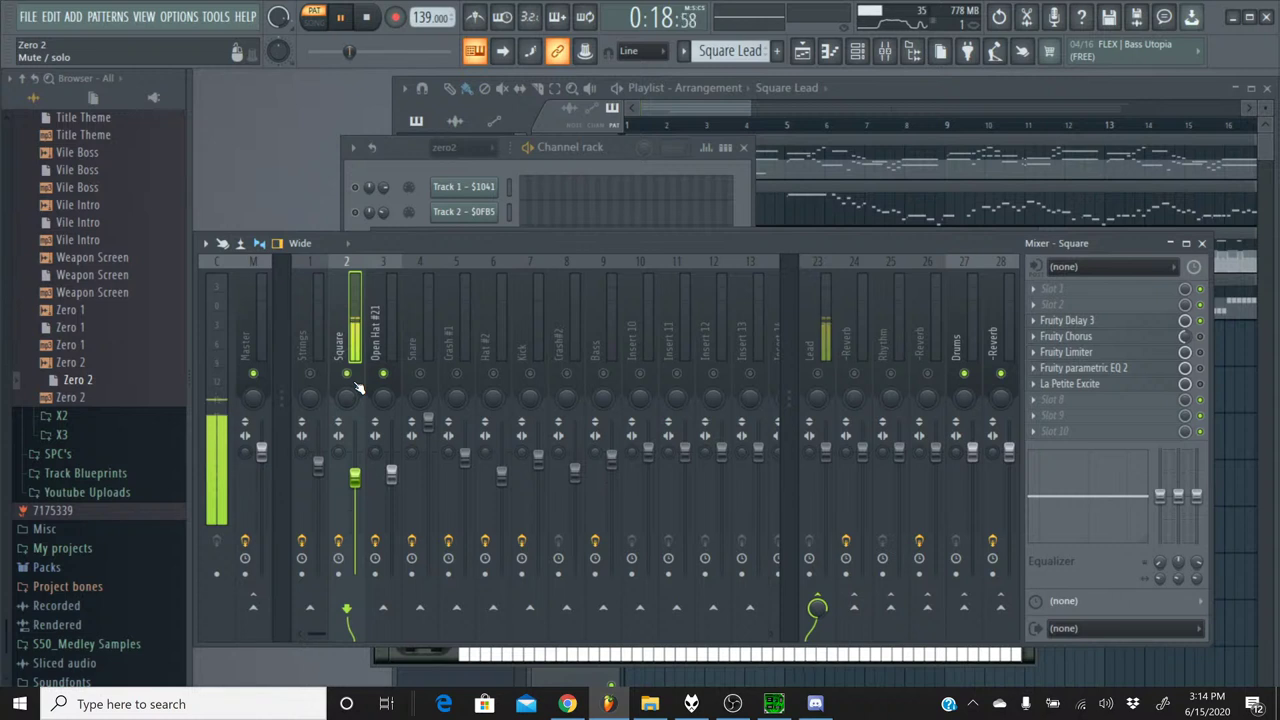
left_click(381, 376)
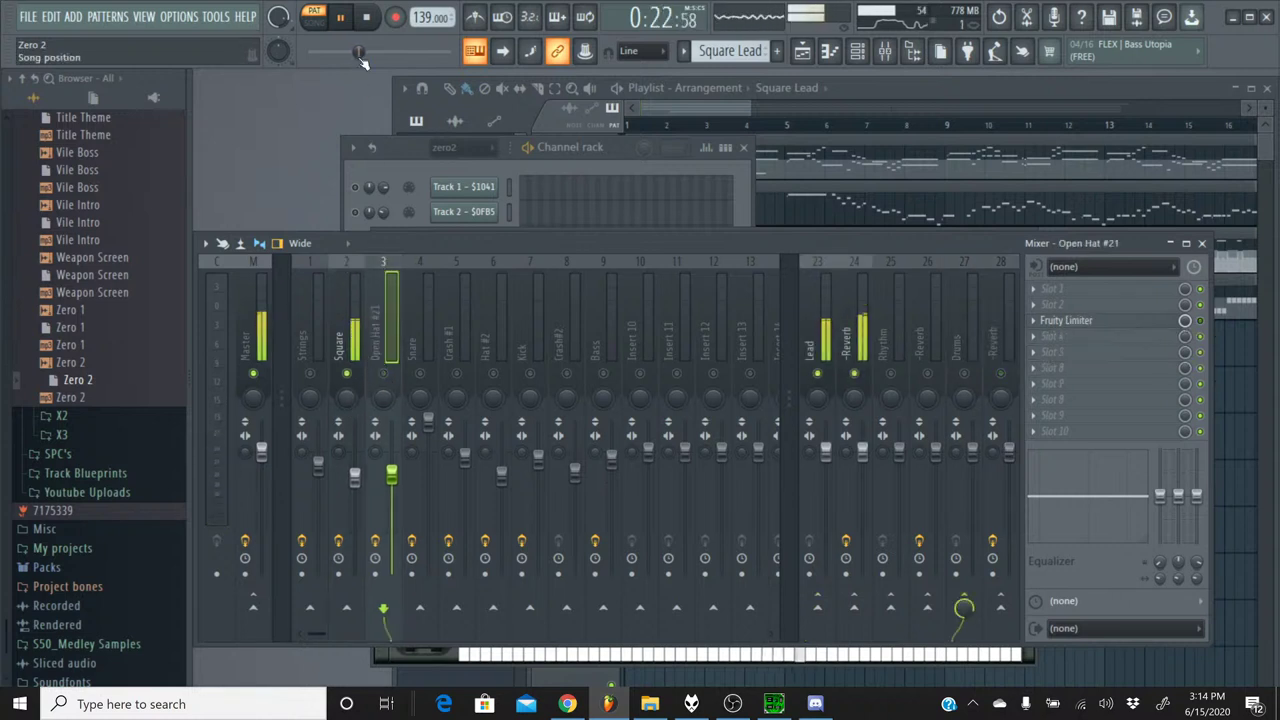
mouse_move(355, 51)
left_mouse_down()
mouse_move(318, 52)
mouse_move(336, 57)
left_mouse_up()
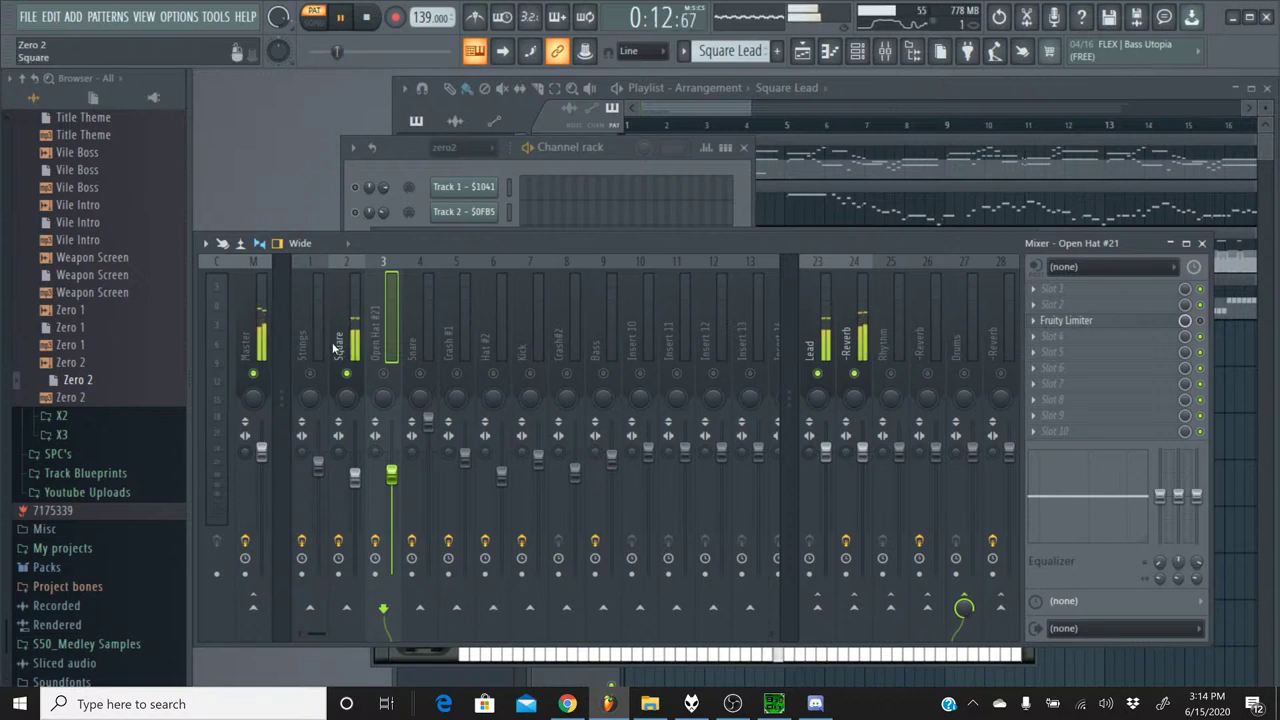
left_click(355, 283)
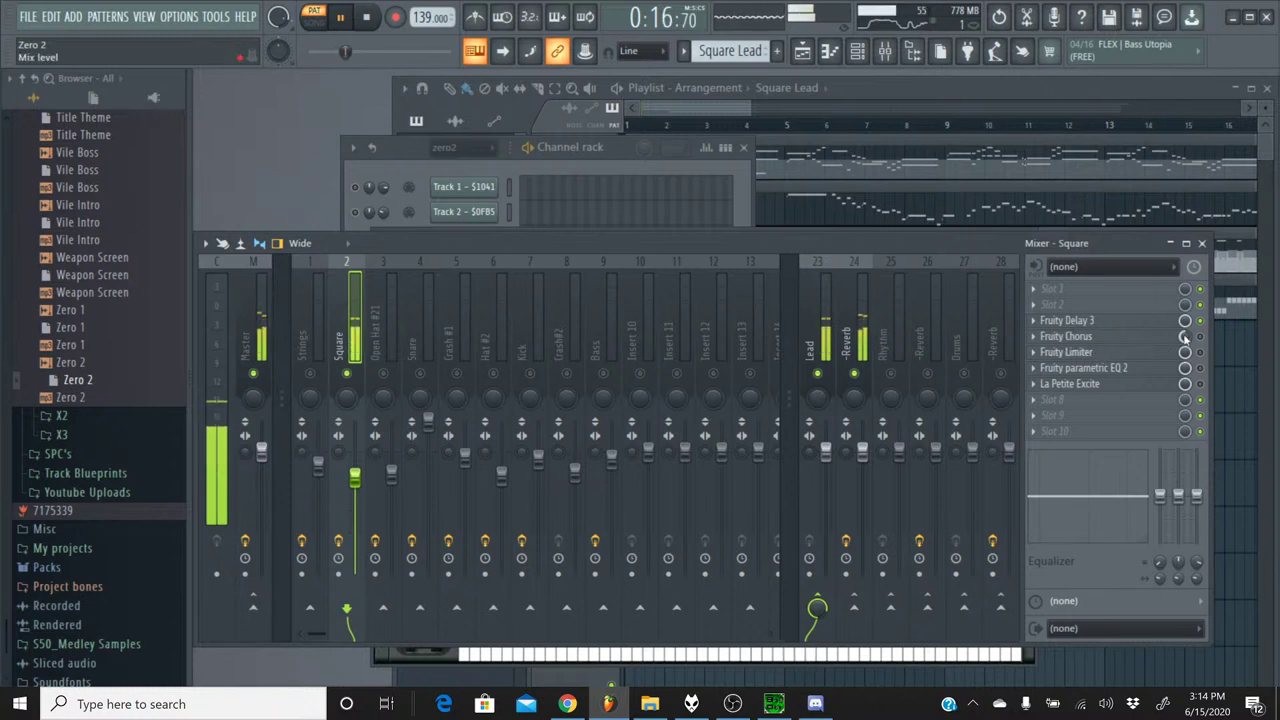
- In the Square track's Fruity Delay 3, set the output wet level to about 50% and the feedback level to 31.6%
left_click(1135, 322)
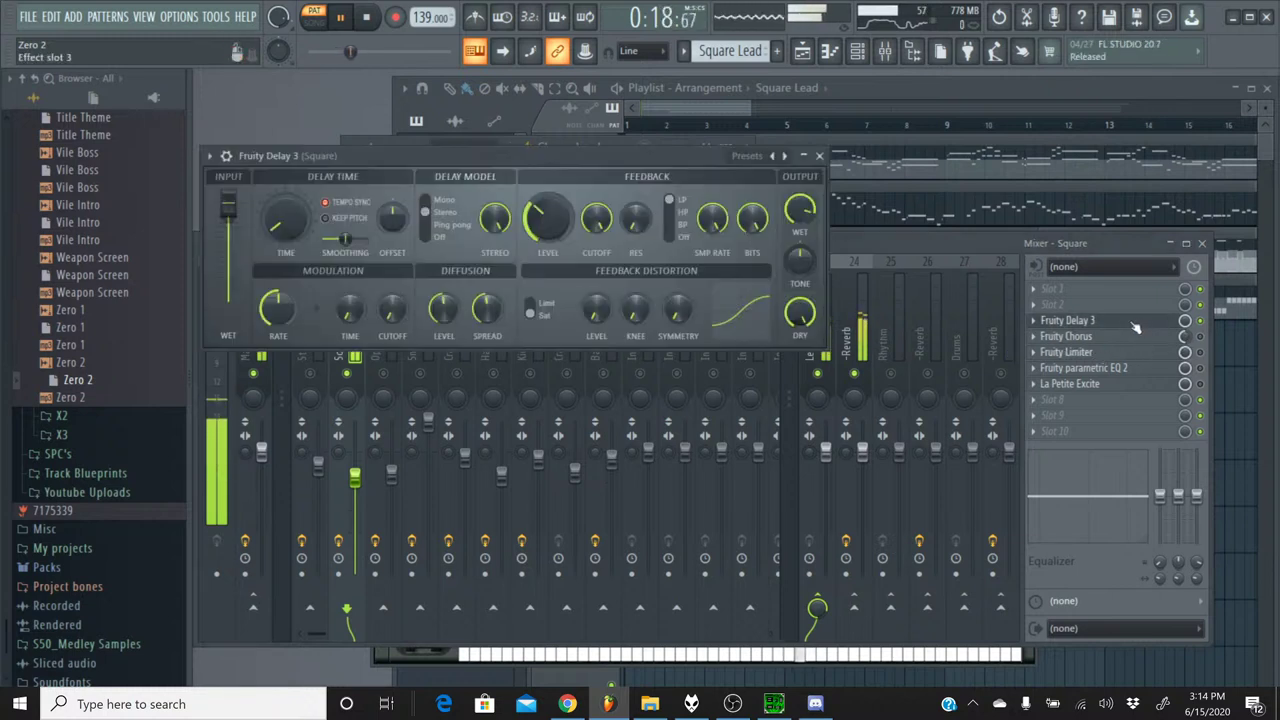
left_click_drag(799, 208, 799, 200)
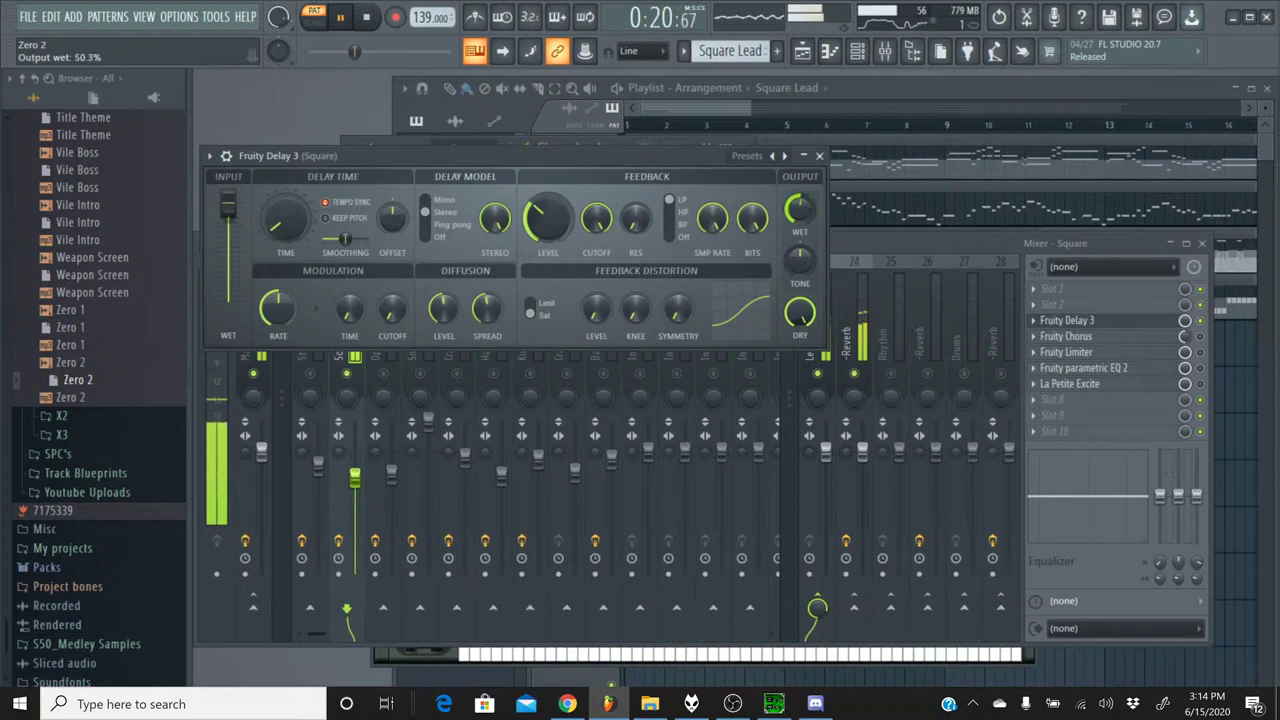
left_click_drag(547, 220, 547, 228)
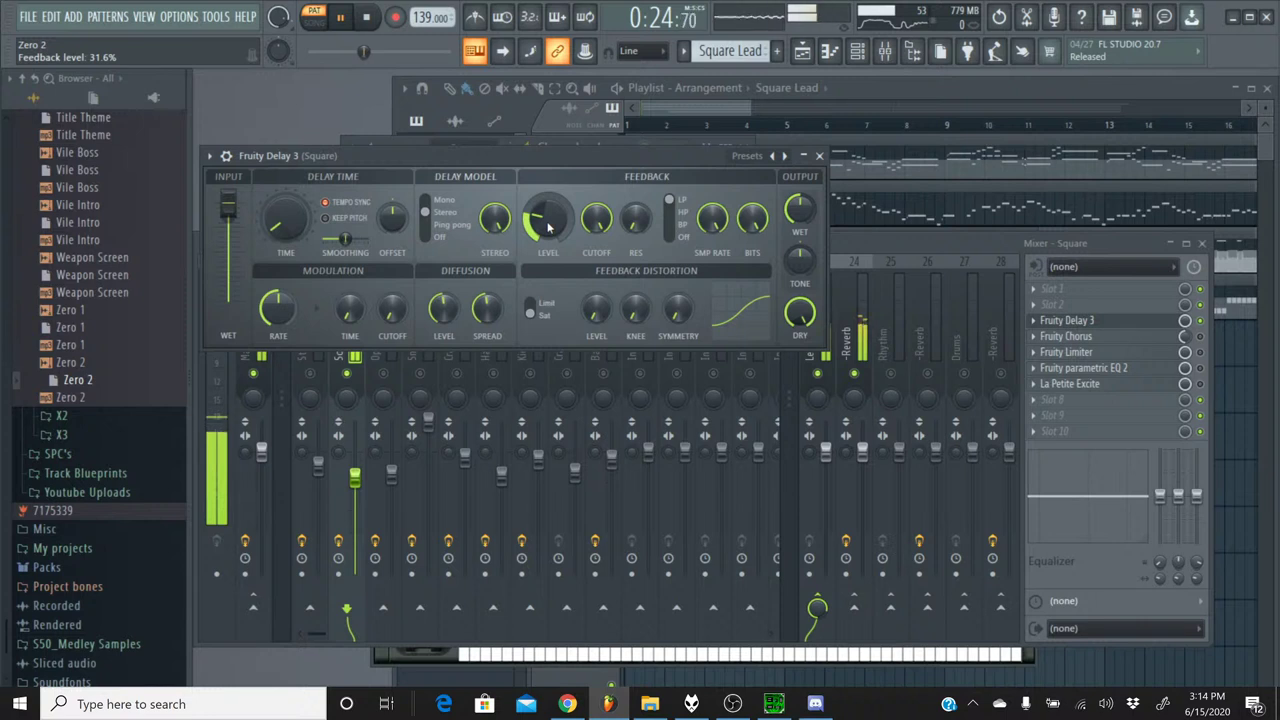
left_click(819, 156)
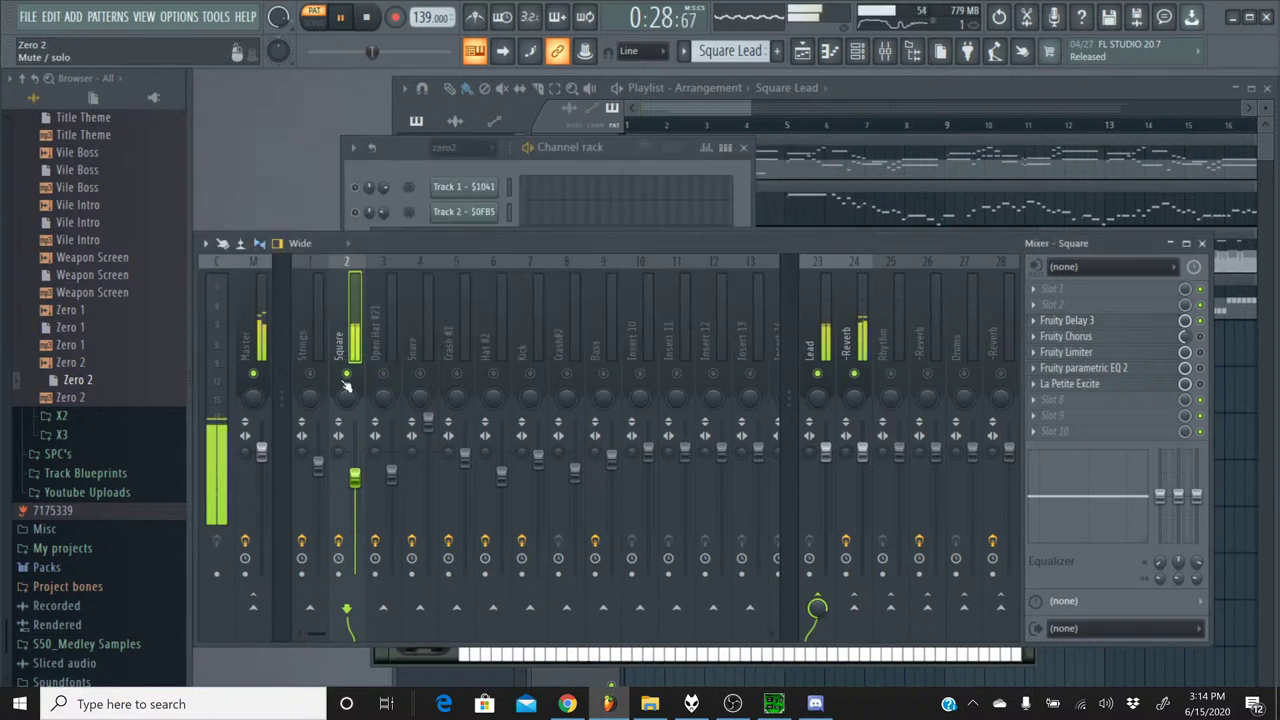
- Unsolo the Square track and play the full arrangement in song mode while viewing the mixer levels and channel rack
left_click(410, 163)
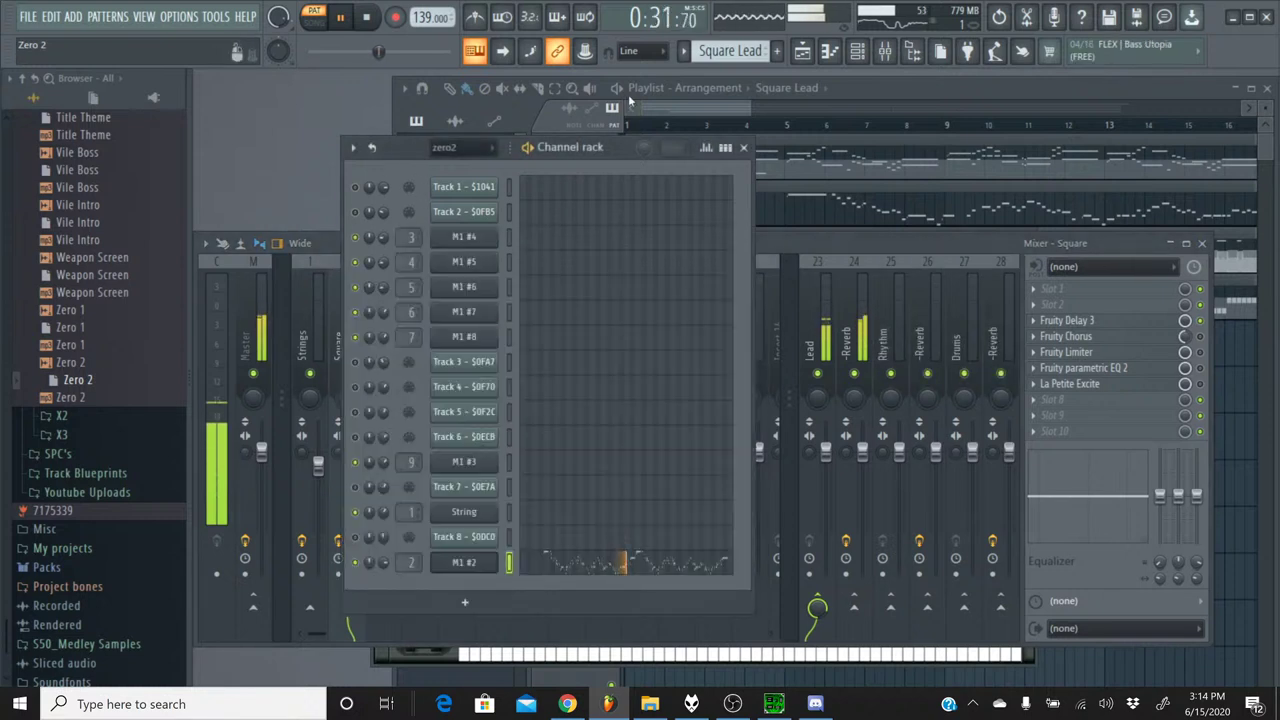
left_click(325, 25)
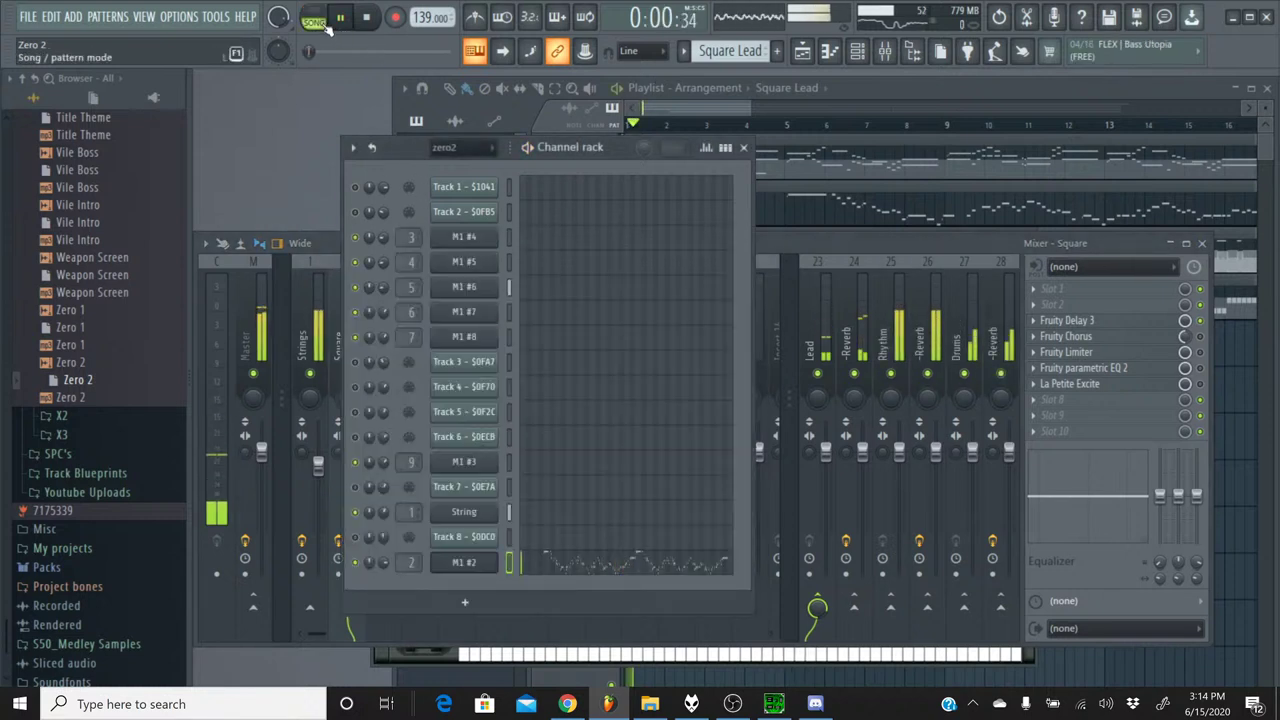
left_click(328, 244)
left_click(419, 250)
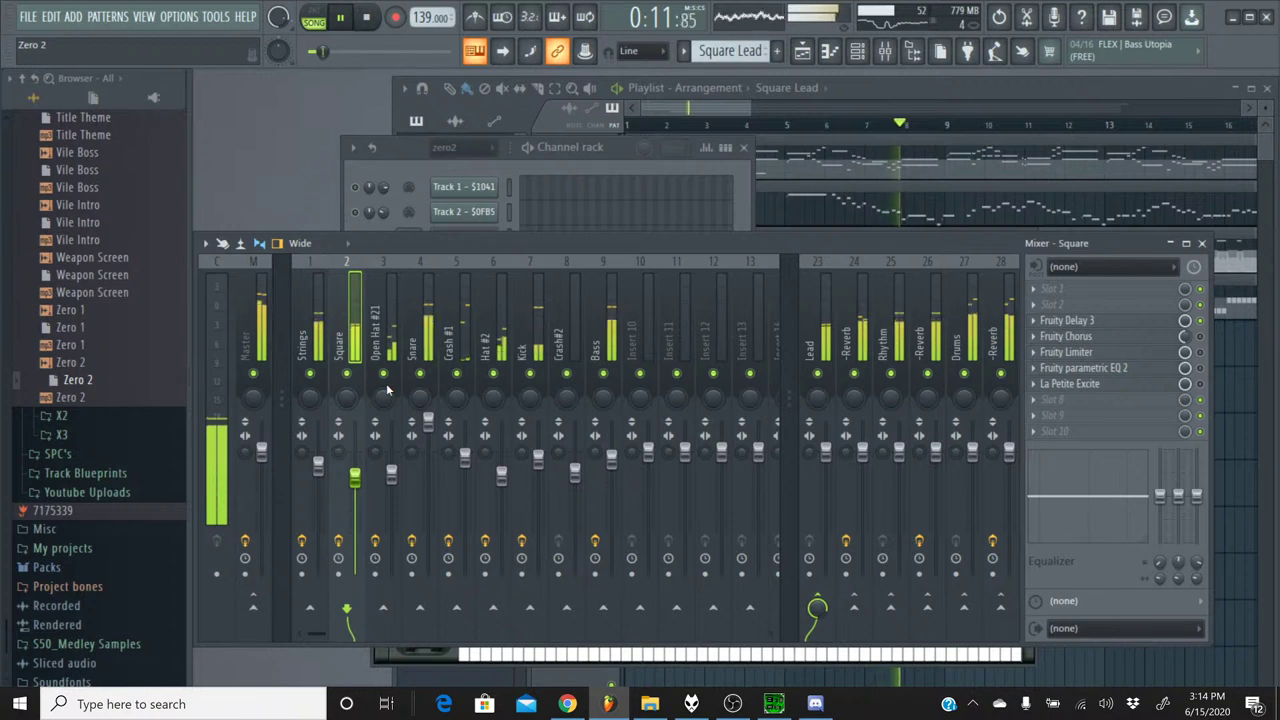
left_click(413, 157)
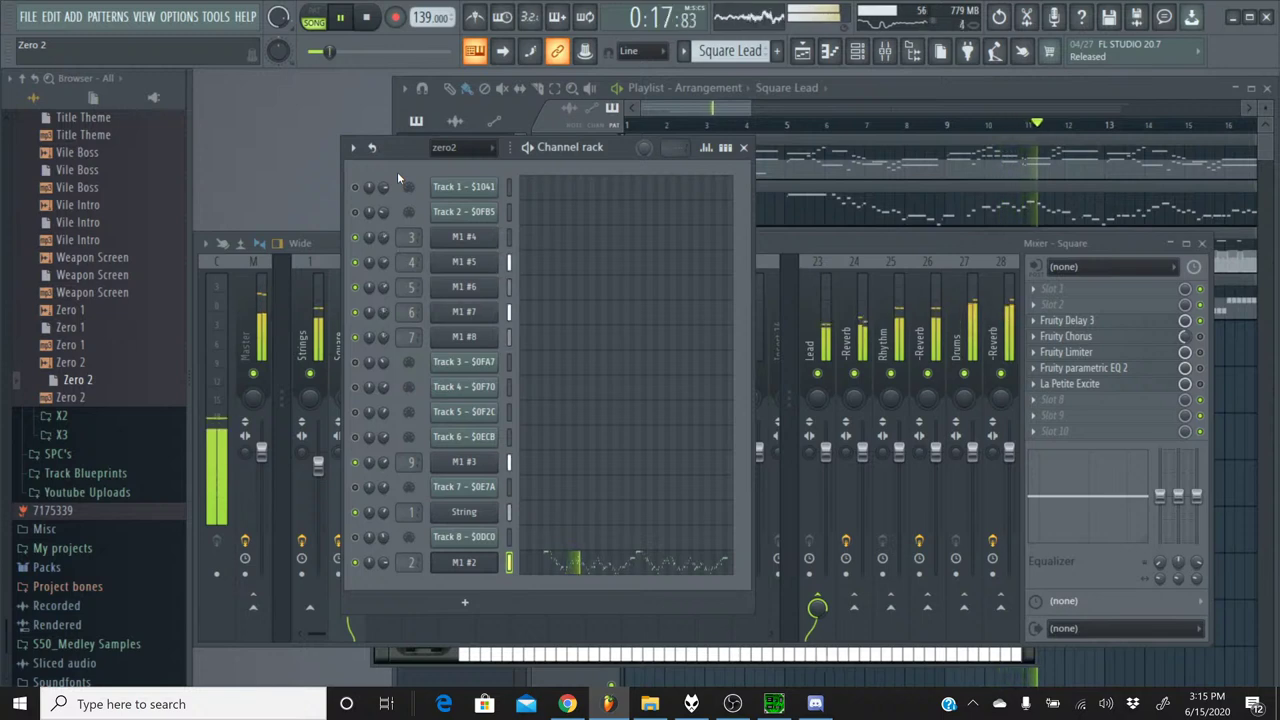
- Check the stream's live chat in Chrome, return to FL Studio, and stop the song
left_click(570, 704)
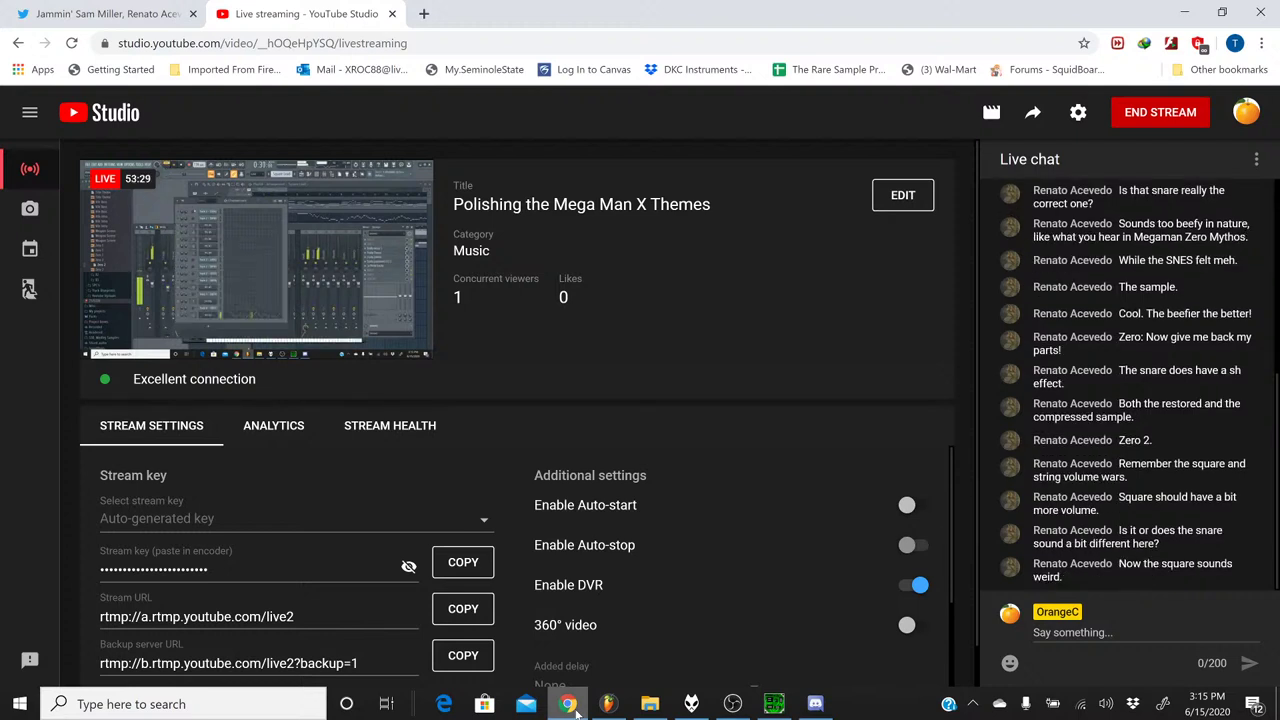
left_click(607, 704)
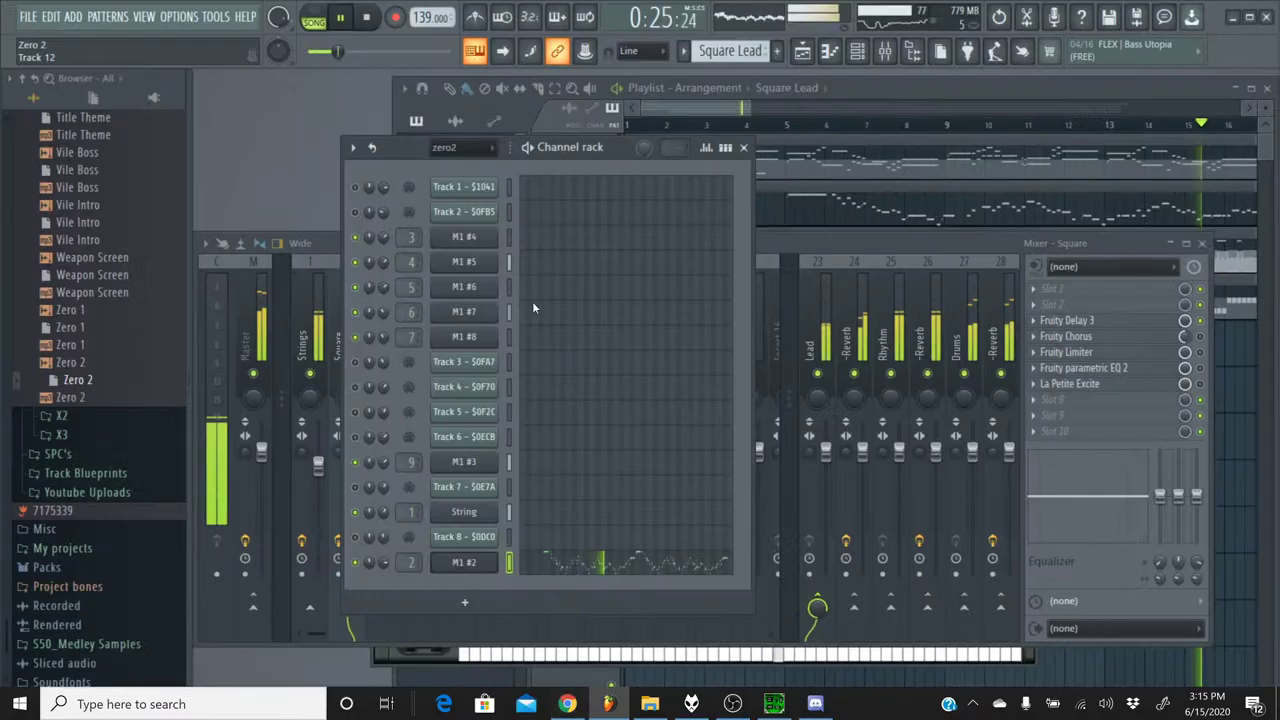
left_click(378, 24)
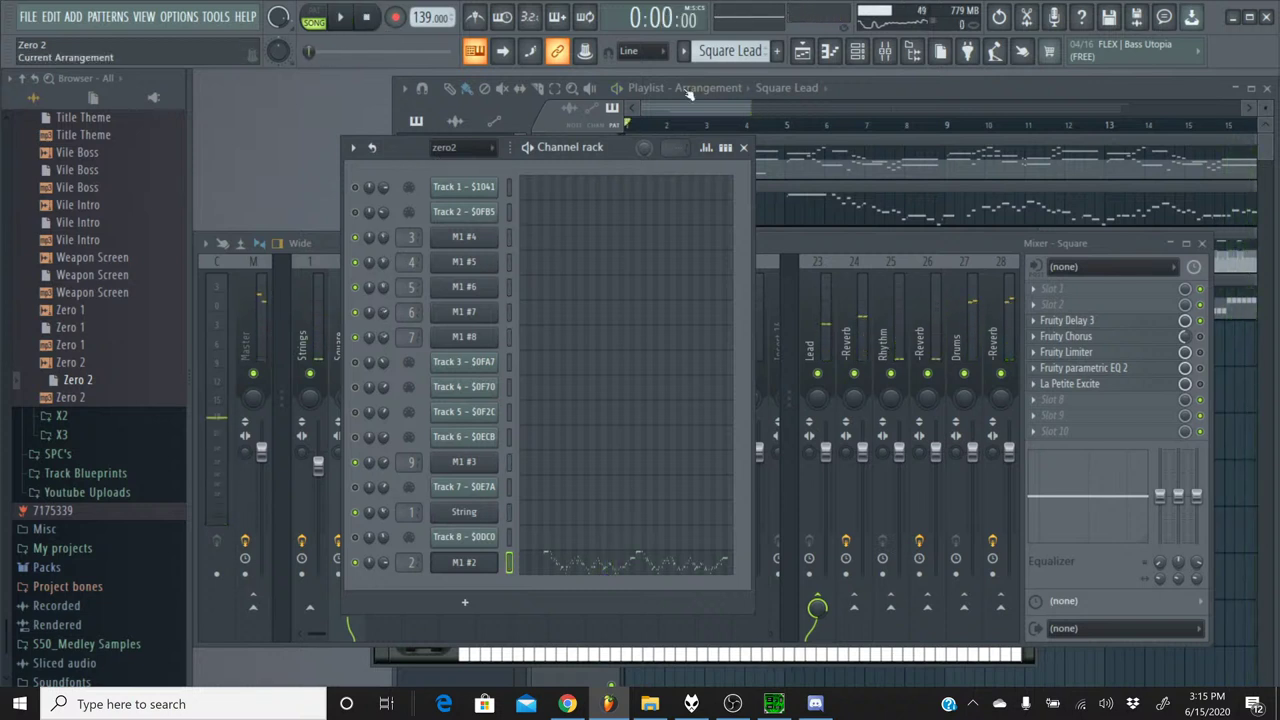
- Select the Perc pattern, play the original Zero 2 SPC in SPCTool for comparison, and return to FL Studio
left_click(685, 52)
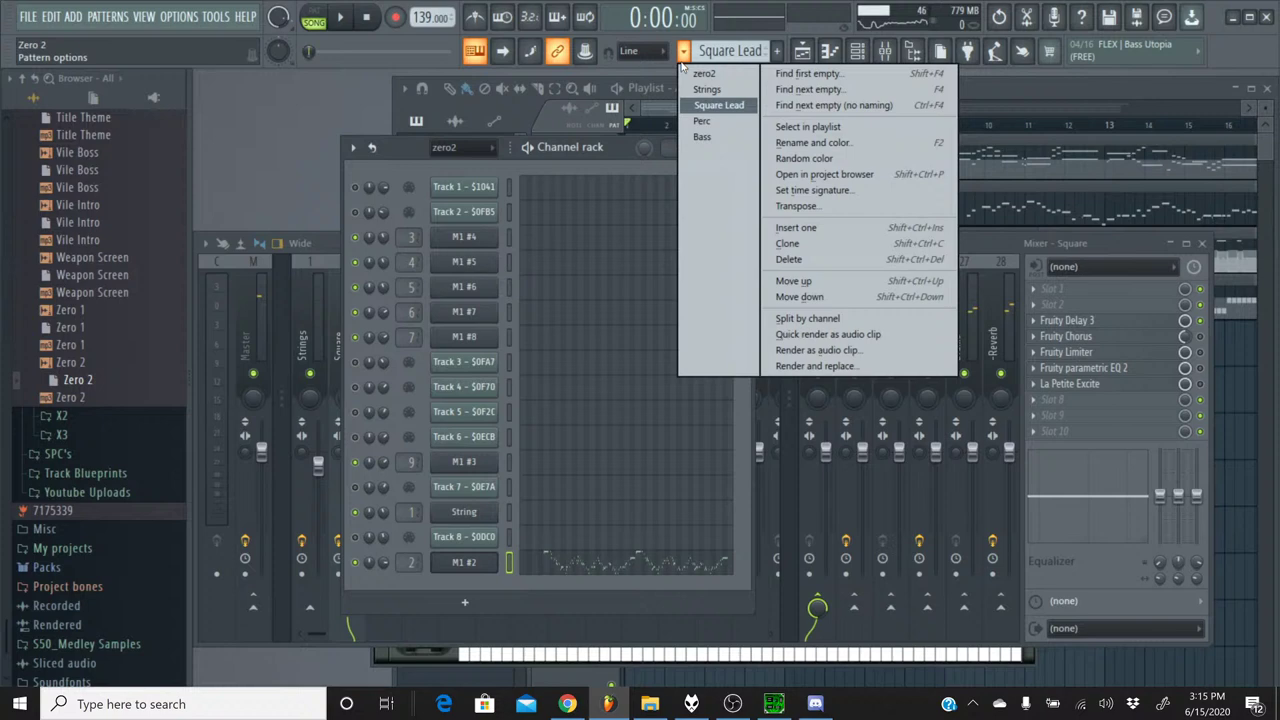
left_click(700, 118)
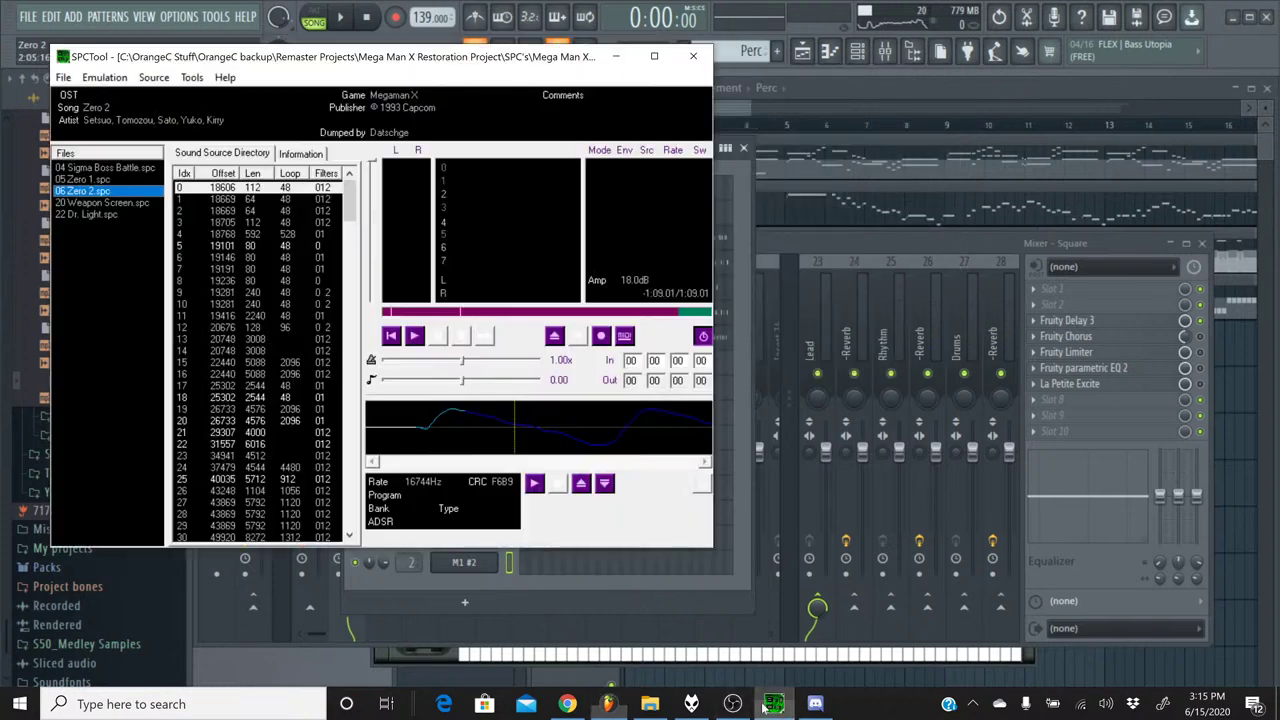
left_click(774, 704)
left_click(416, 338)
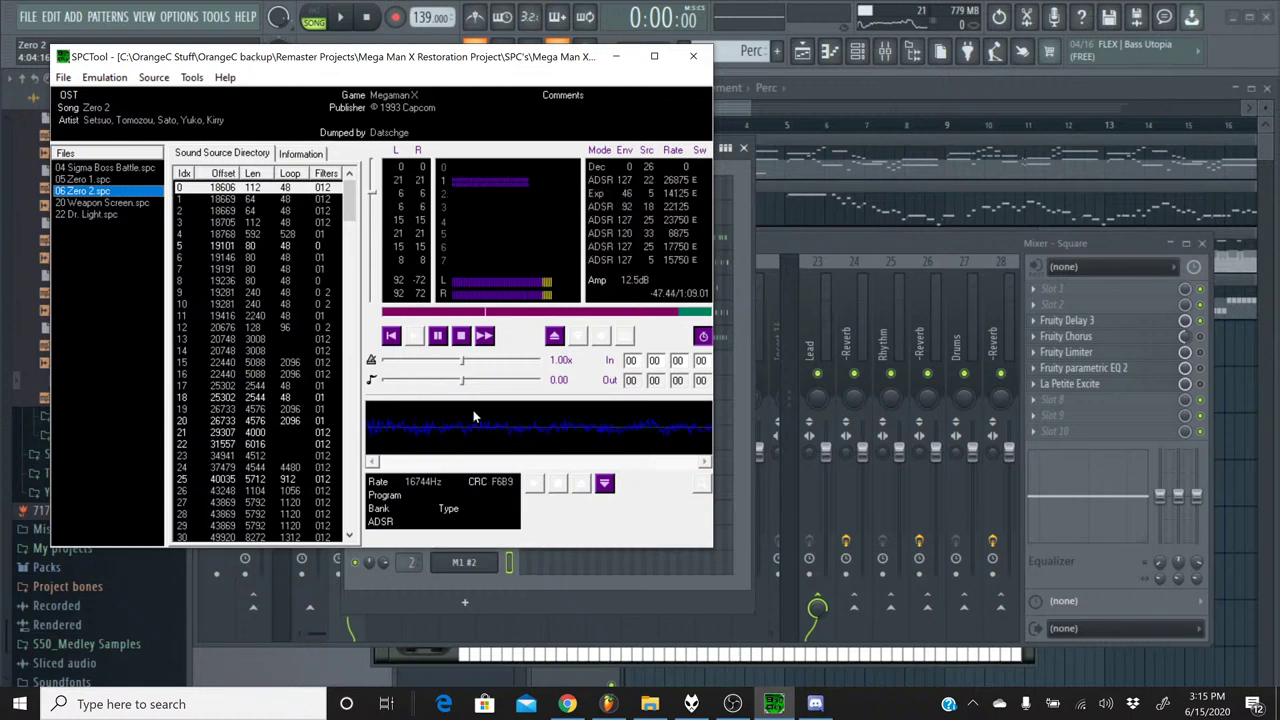
left_click(461, 336)
left_click(619, 55)
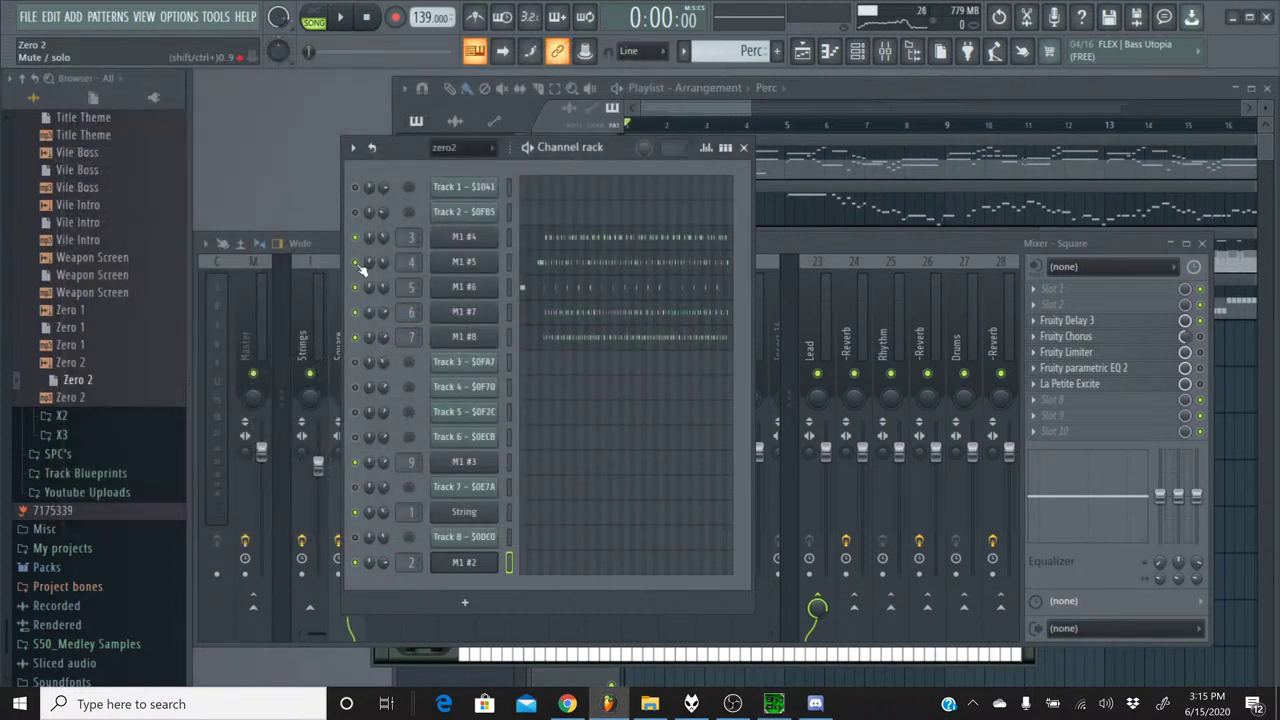
- Solo the M1 #5 snare channel, play the Perc pattern in pattern mode, and stop playback
key("space")
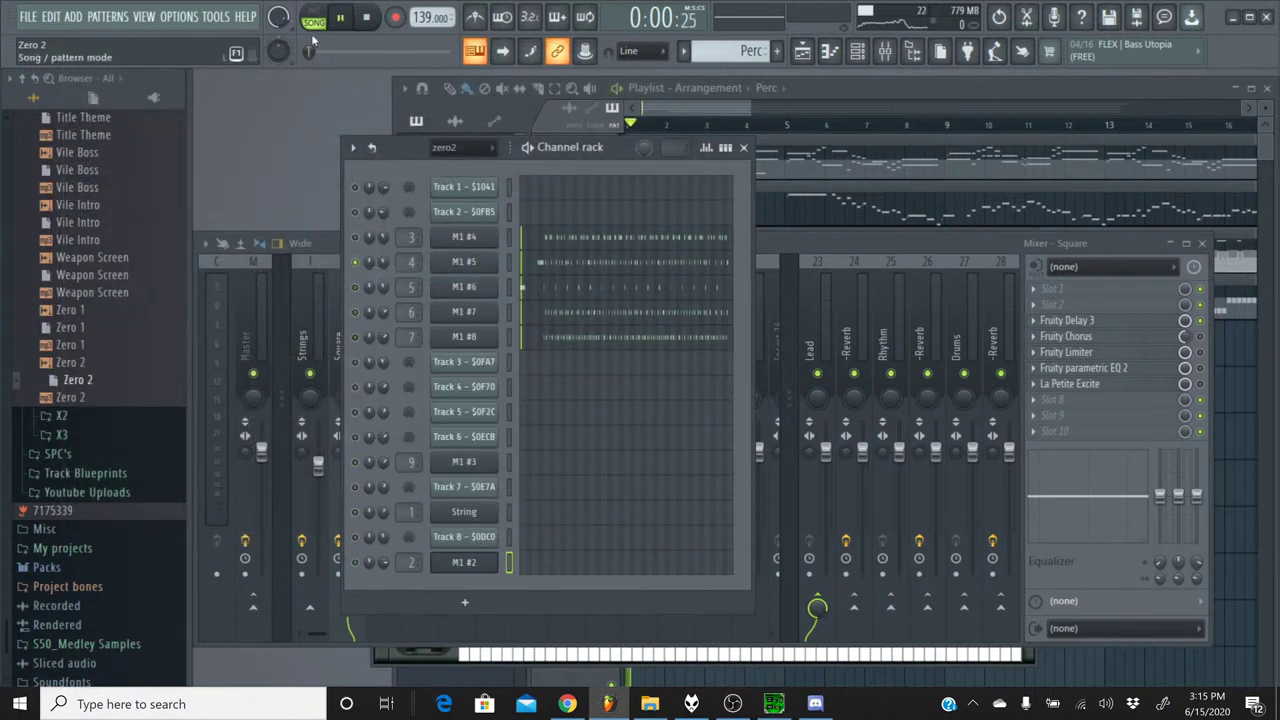
key("l")
left_click_drag(338, 57, 359, 59)
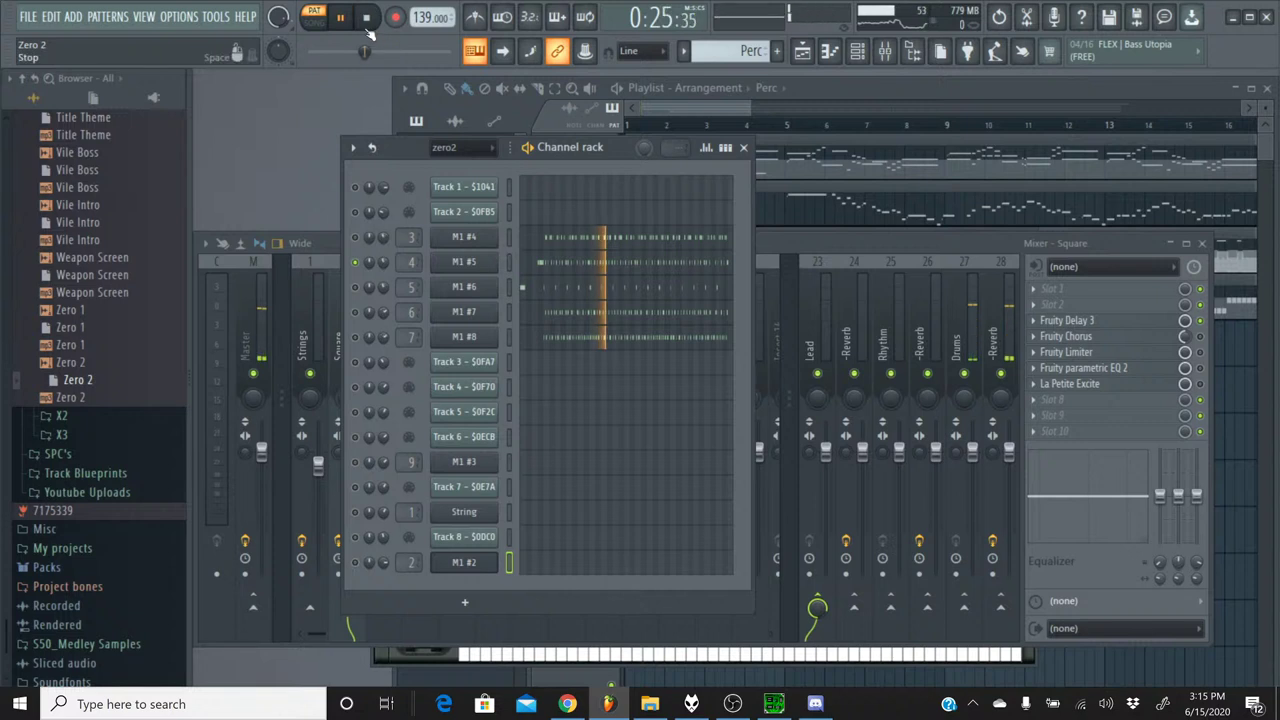
left_click(368, 28)
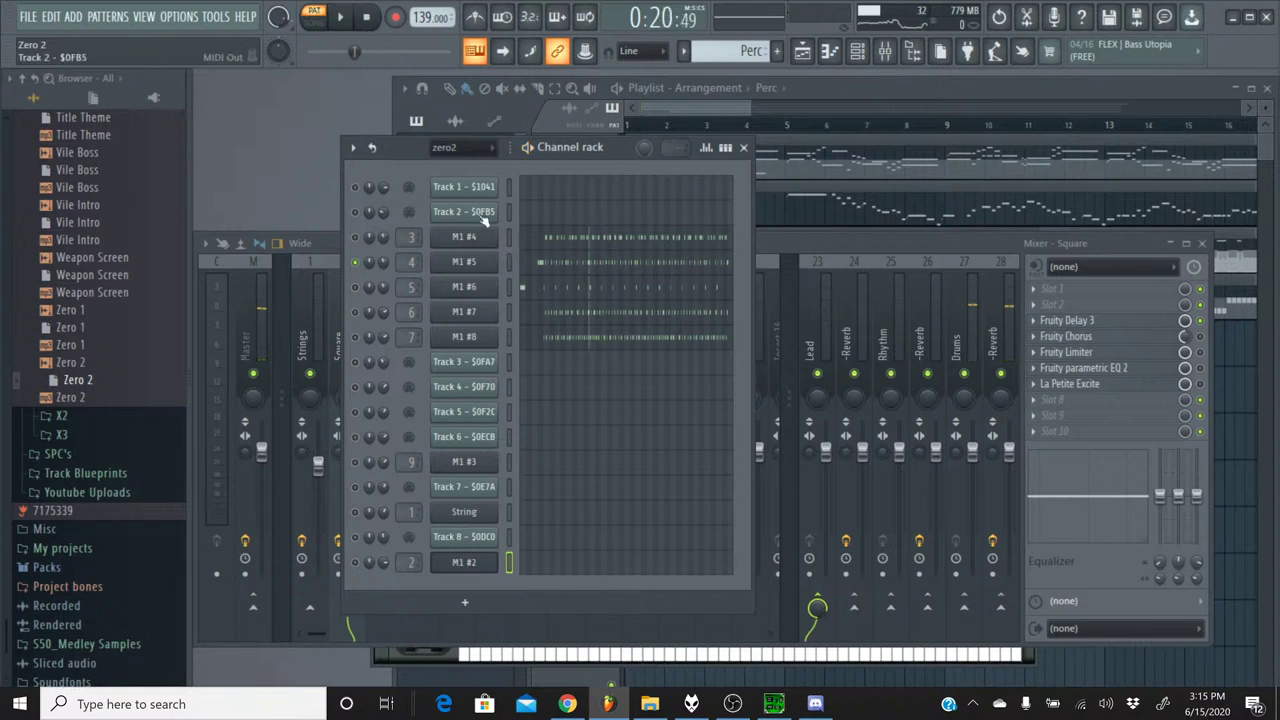
- Open the M1 #5 snare channel's piano roll and look through its note range
left_click(540, 263)
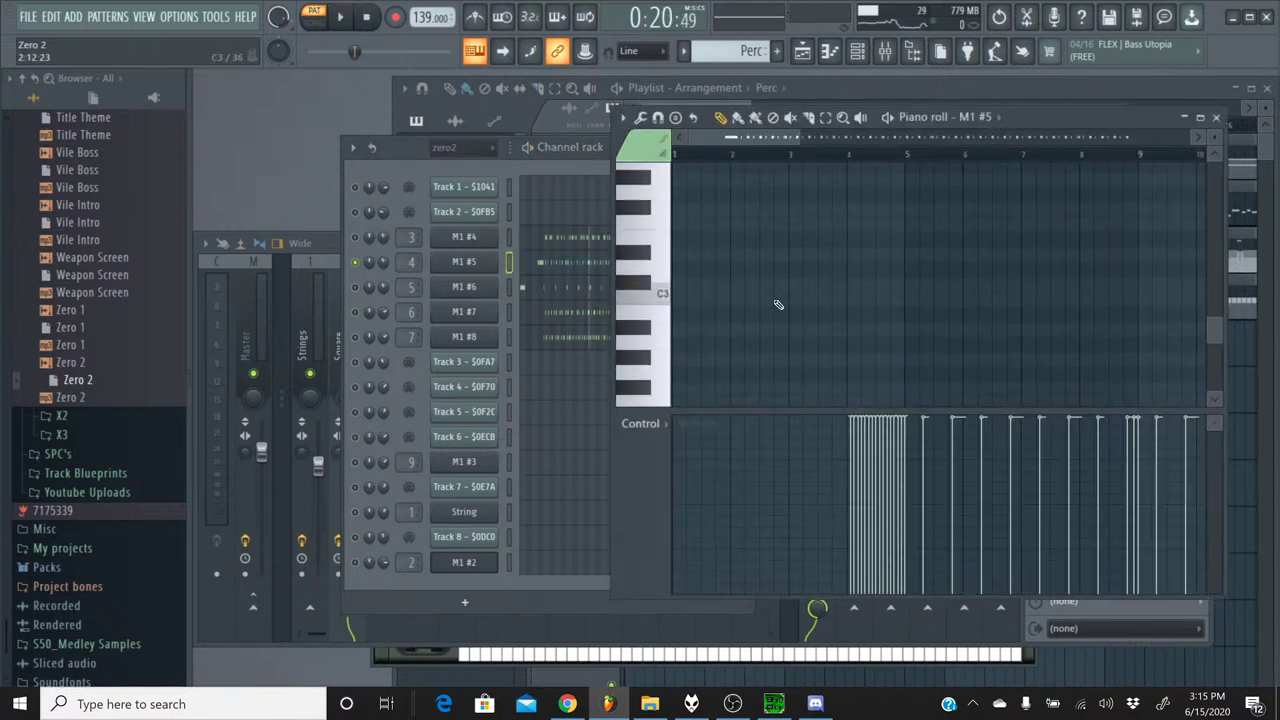
scroll(775, 162, "down", 4)
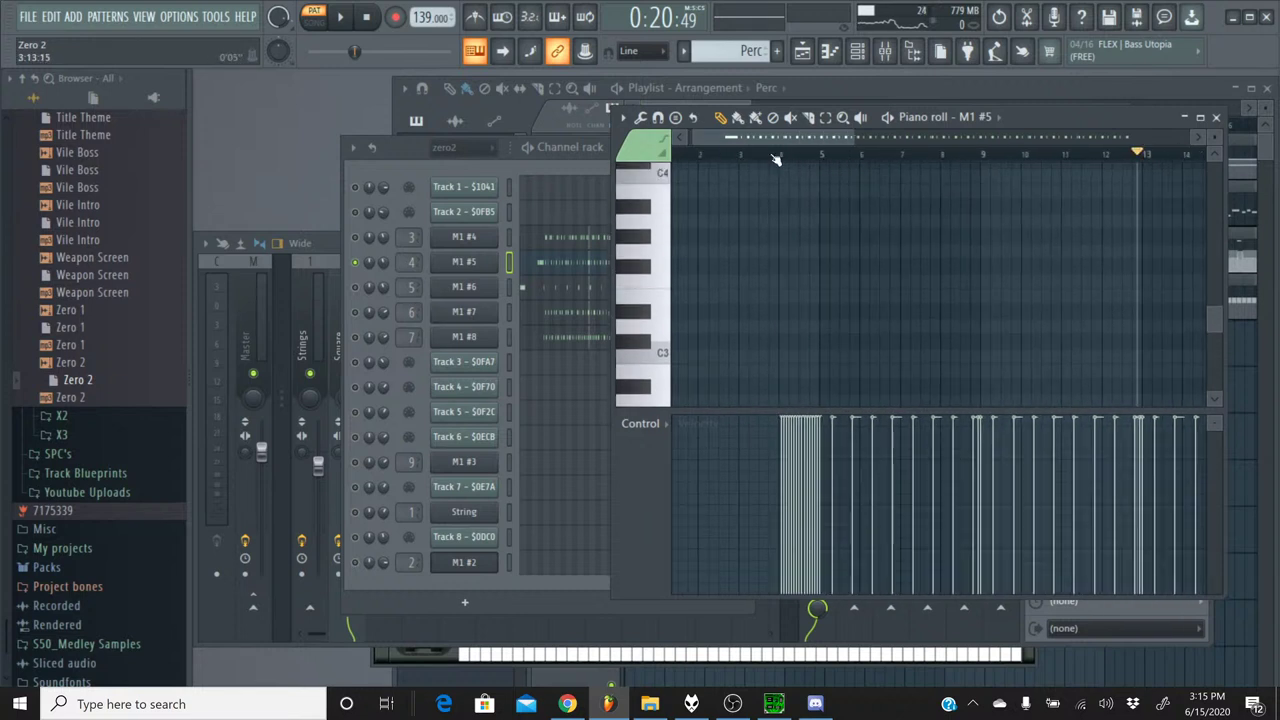
scroll(788, 275, "down", 8)
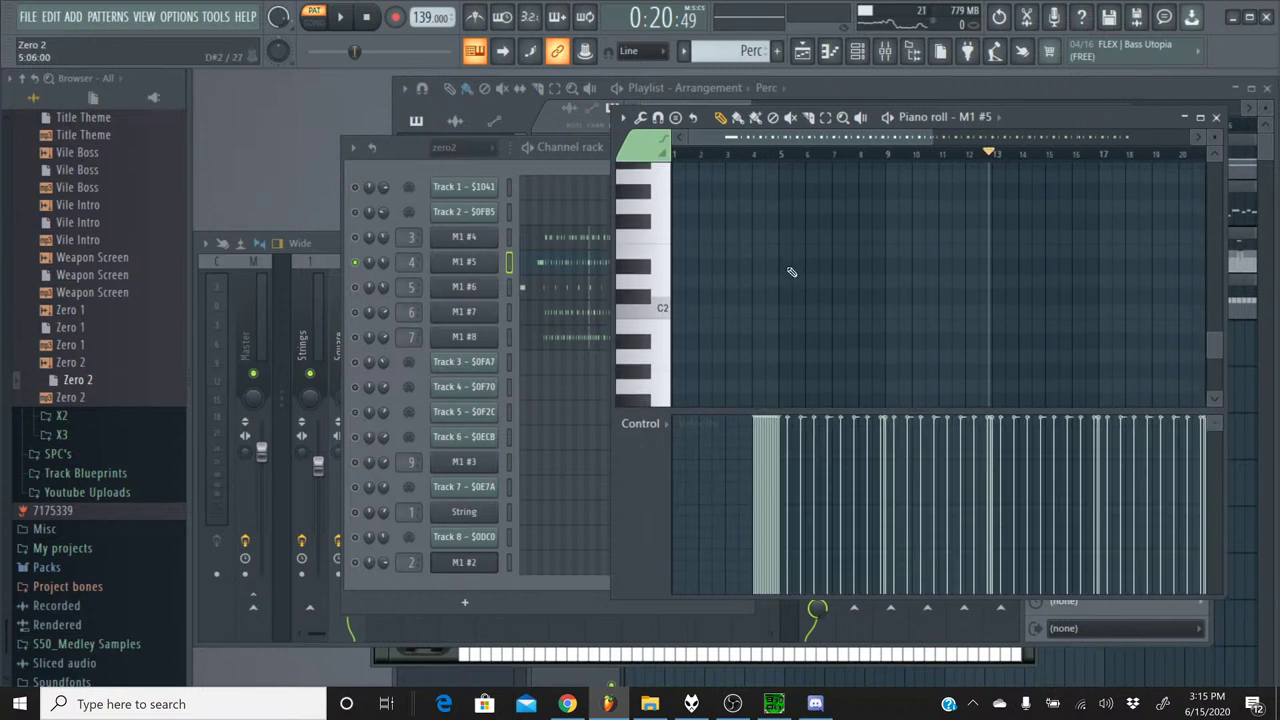
- Unmute the M1 #4 channel and play it together with the snare in the Perc pattern
left_click(366, 240)
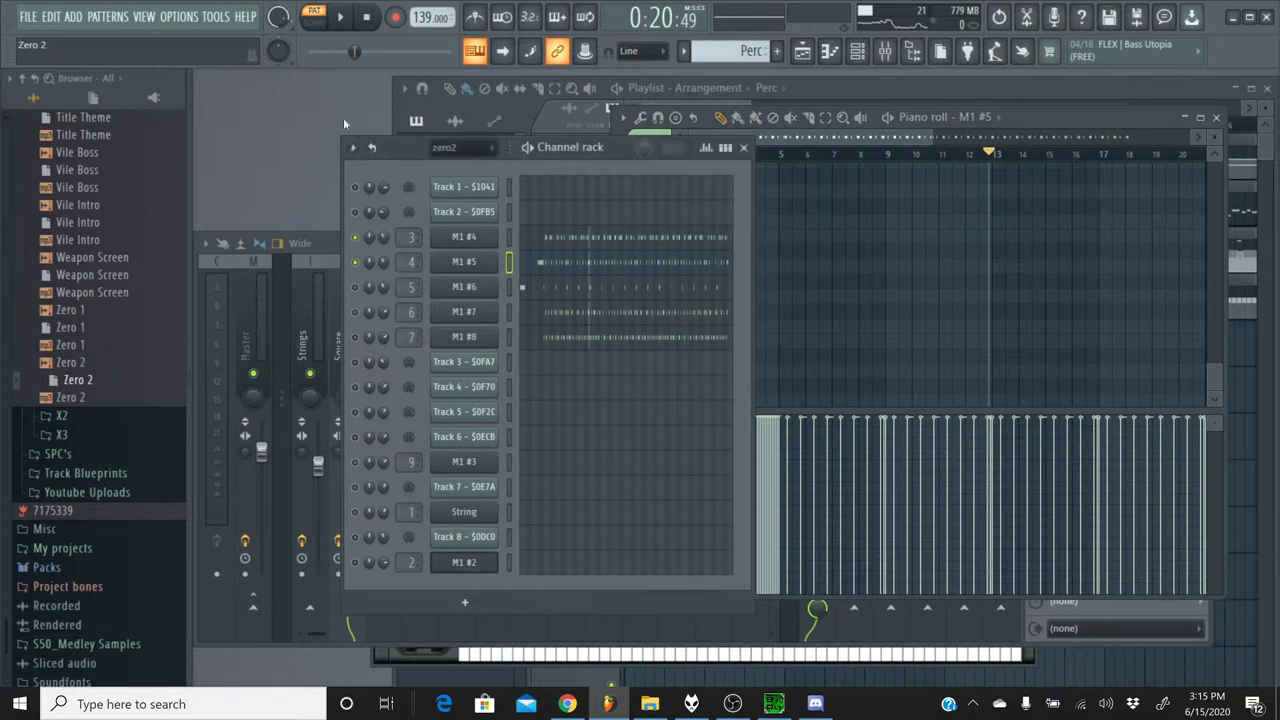
left_click(343, 19)
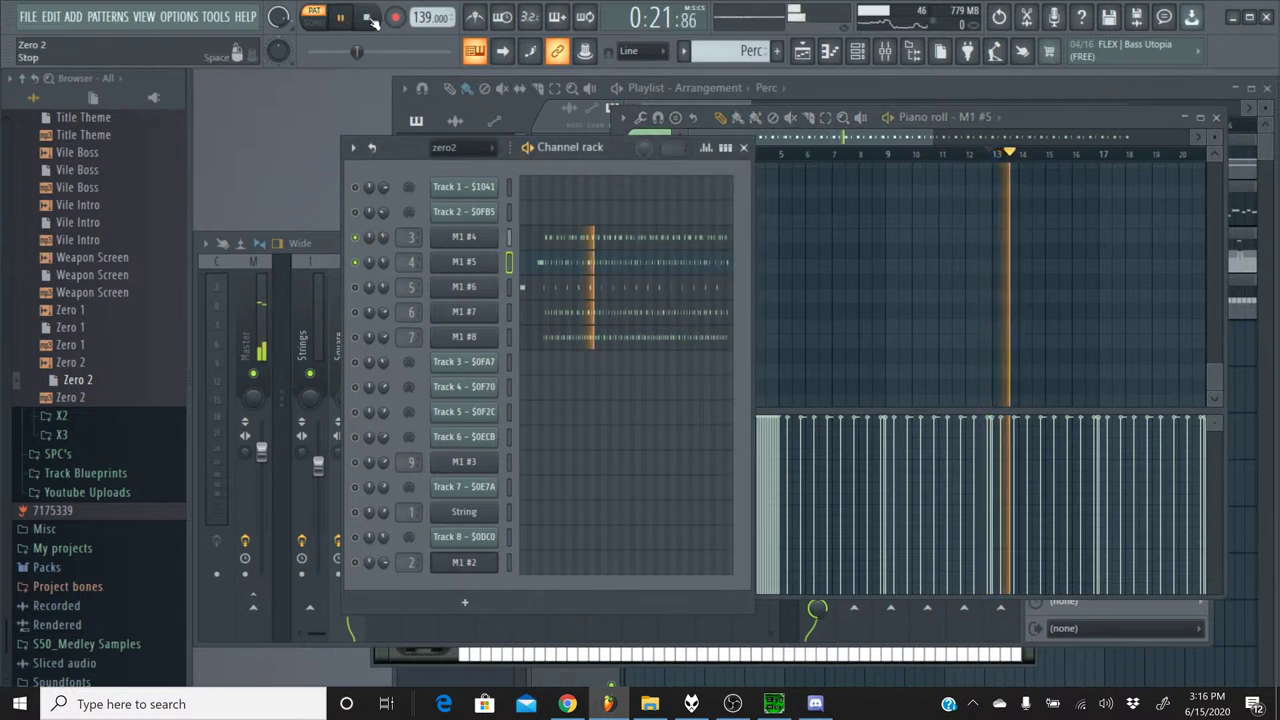
left_click(368, 18)
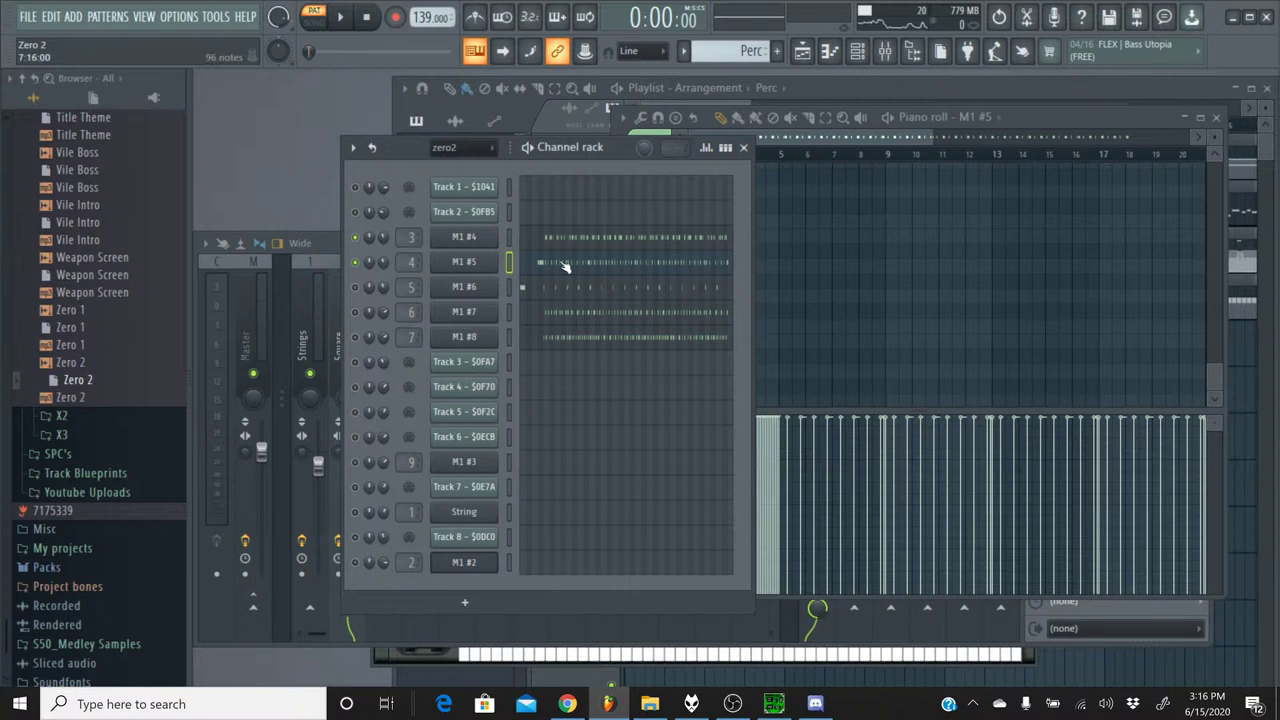
- Find the snare notes in the M1 #5 piano roll and audition the keys at and just below their pitch
left_click(922, 148)
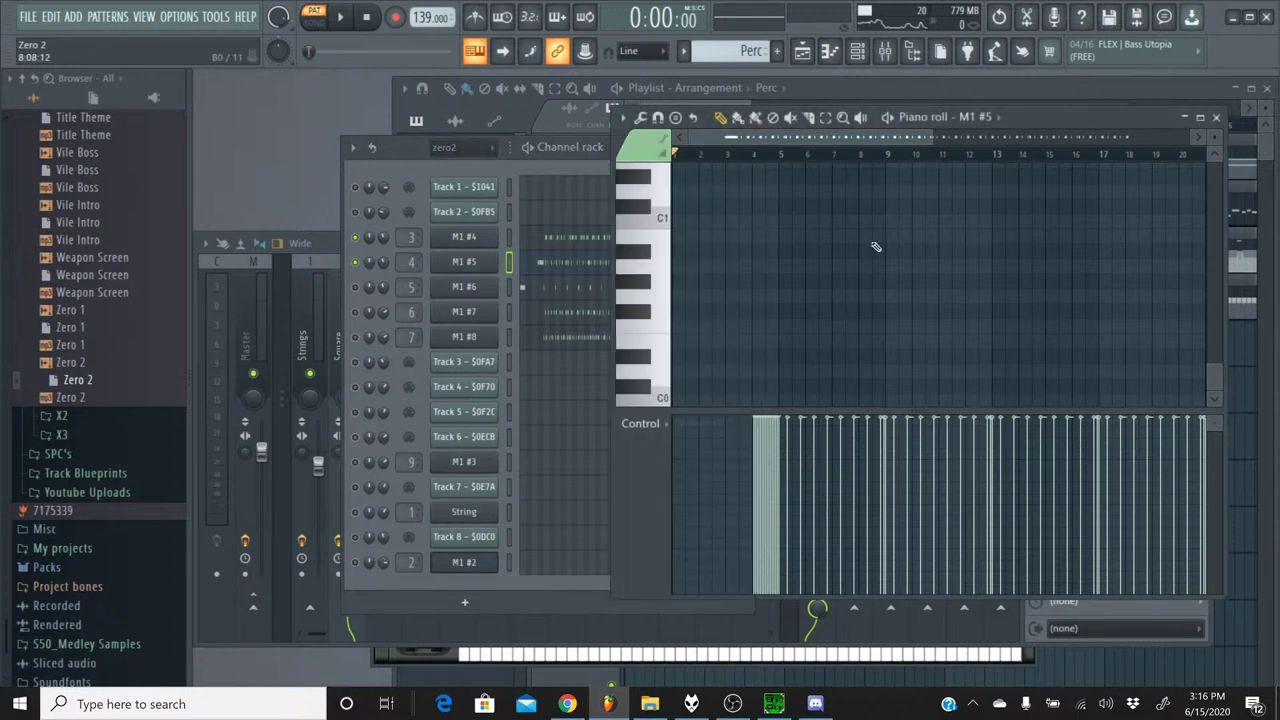
scroll(832, 256, "up", 10)
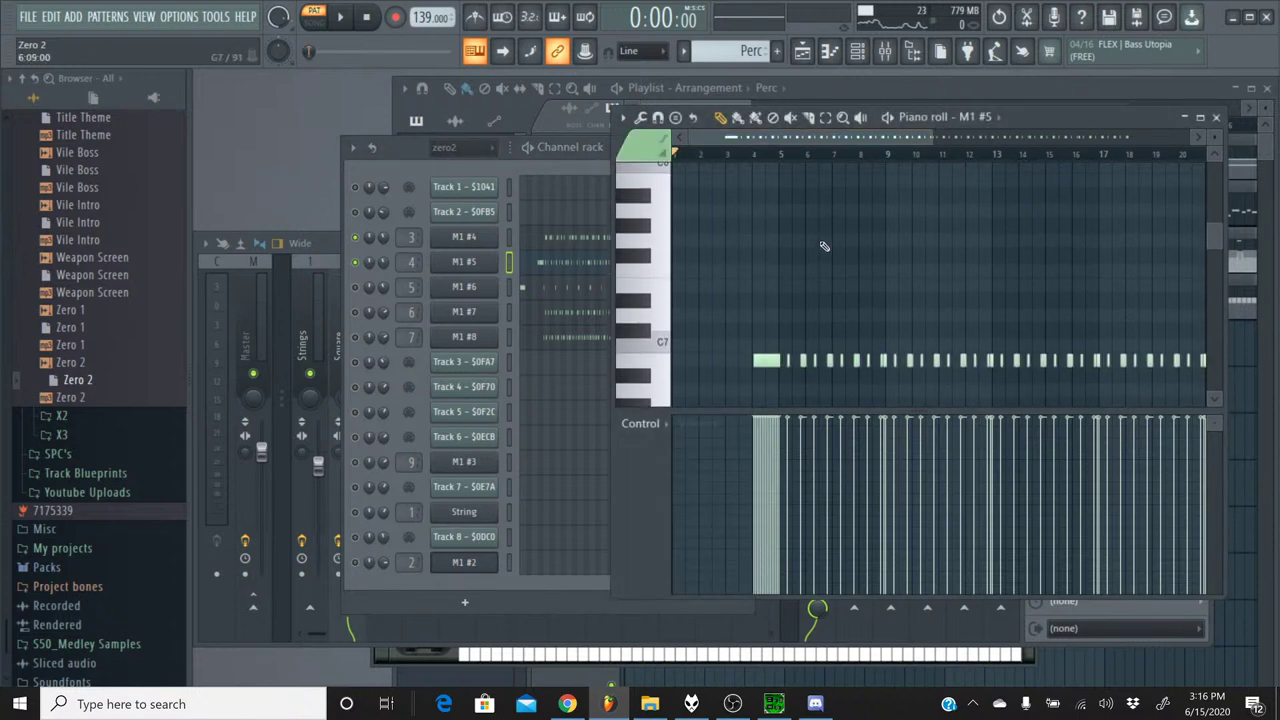
left_click(652, 295)
left_click(652, 295)
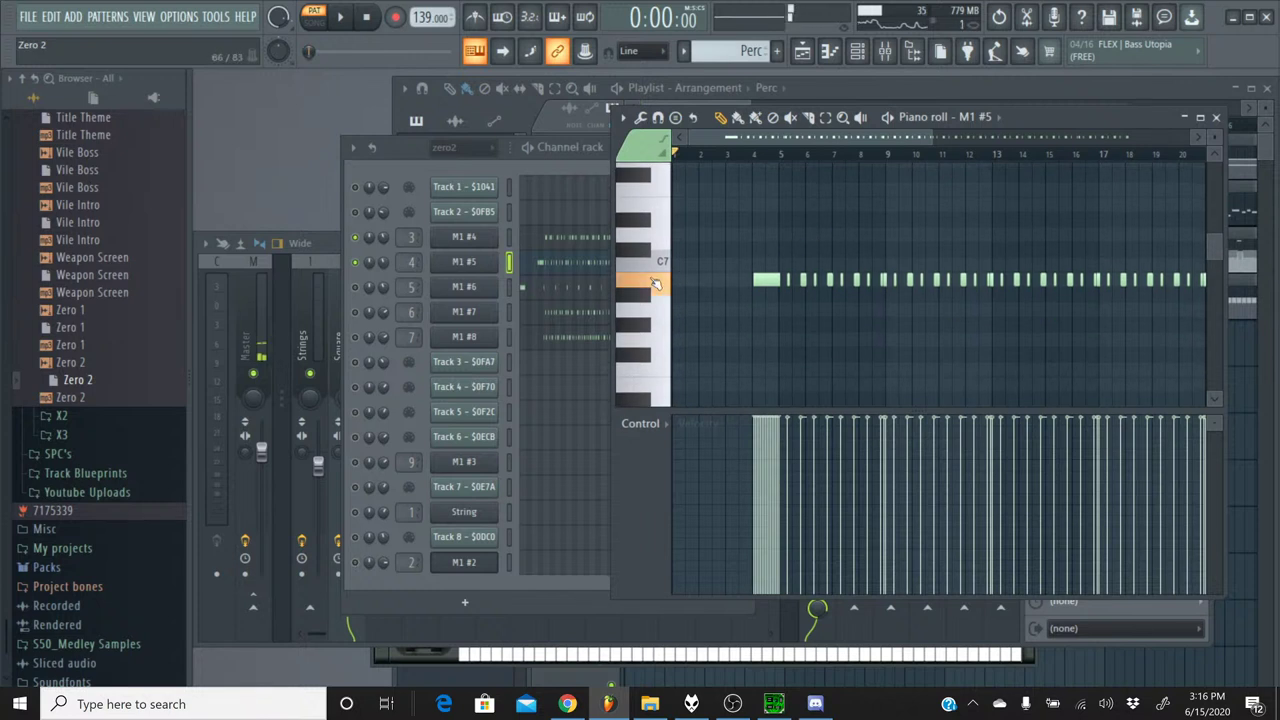
left_click(652, 295)
left_click(652, 296)
left_click(648, 313)
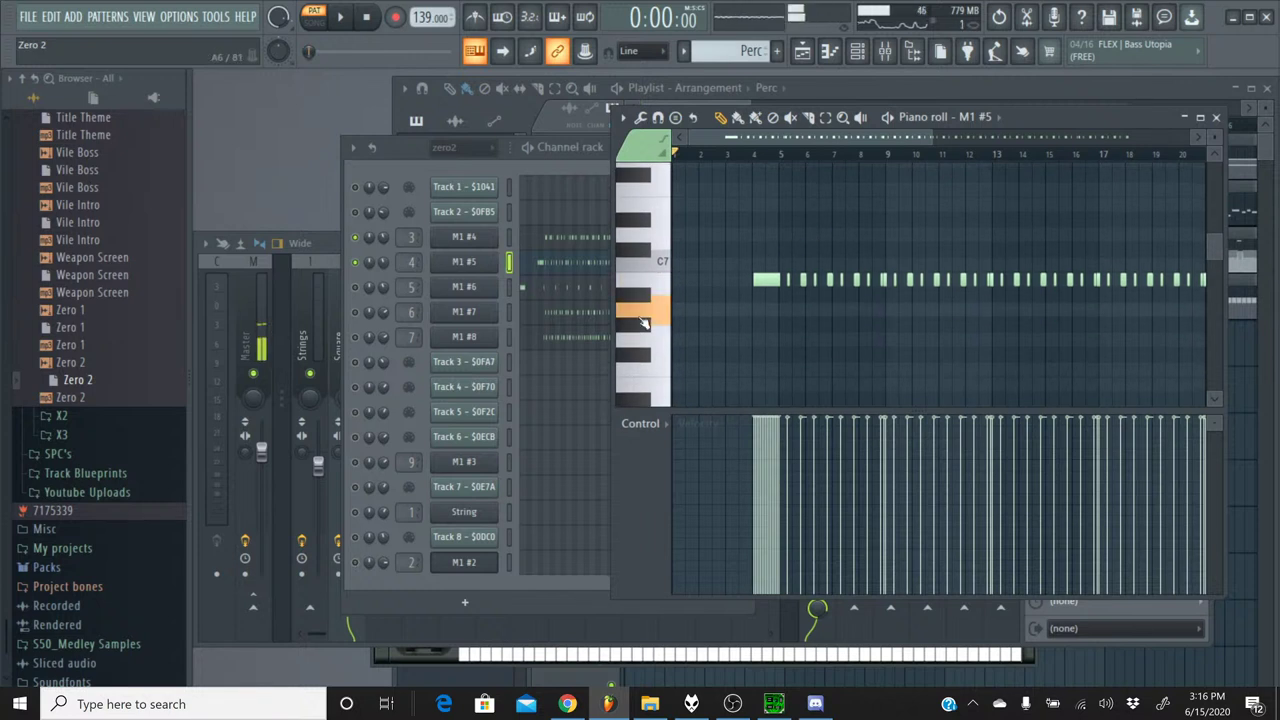
left_click(648, 295)
left_click(646, 285)
- Load the BD&SDCatlog1 program from the Drums/Hit category into the M1 #5 synth and replace its Reverb insert with No Effect
left_click(450, 269)
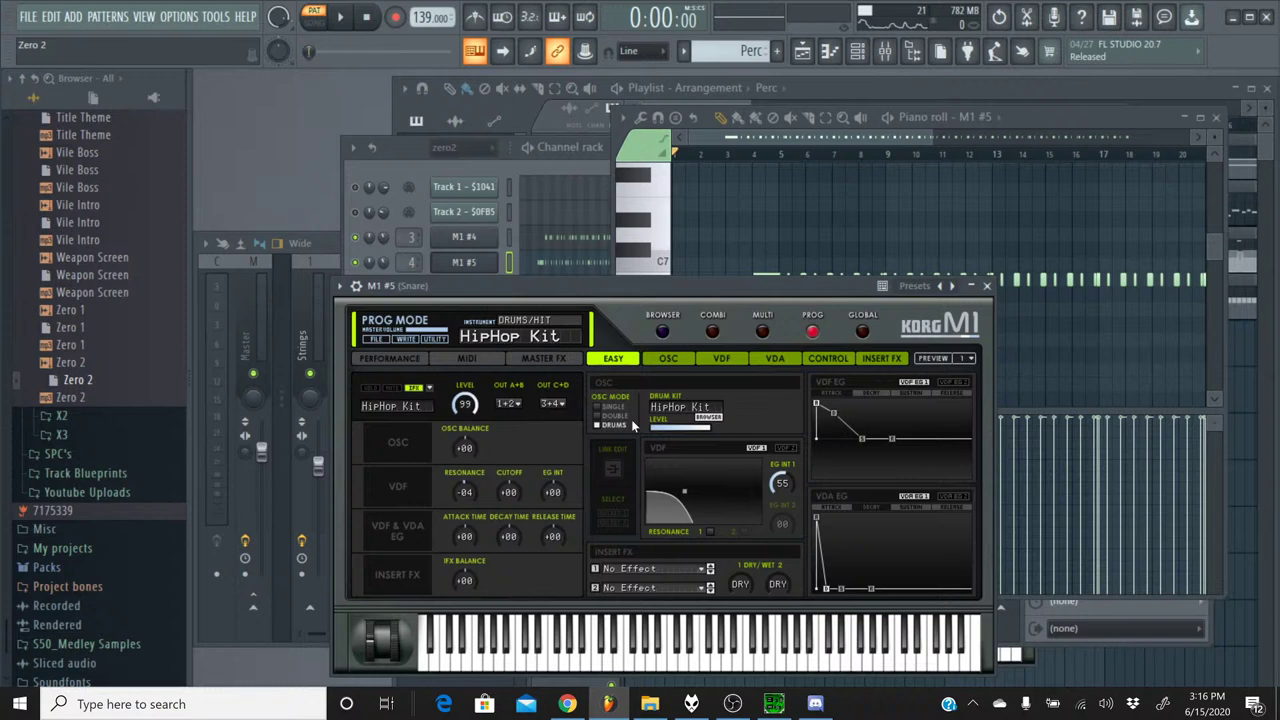
left_click(661, 331)
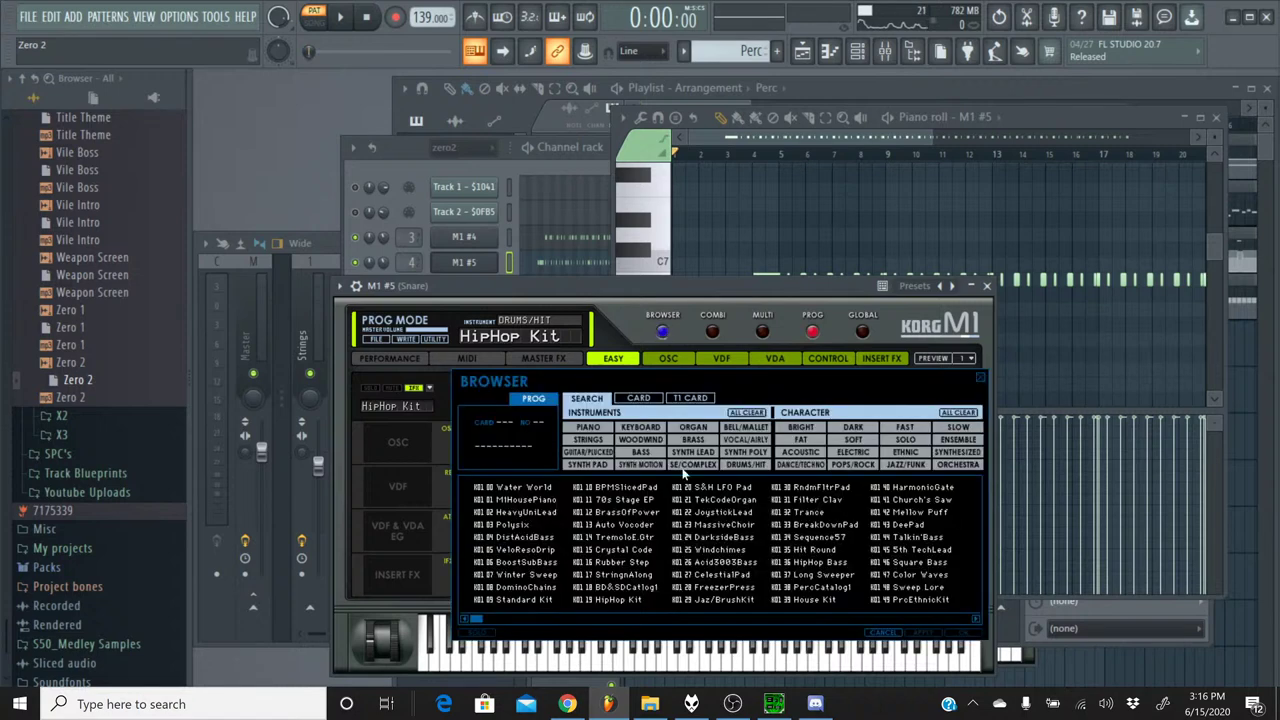
left_click(746, 465)
double_click(560, 512)
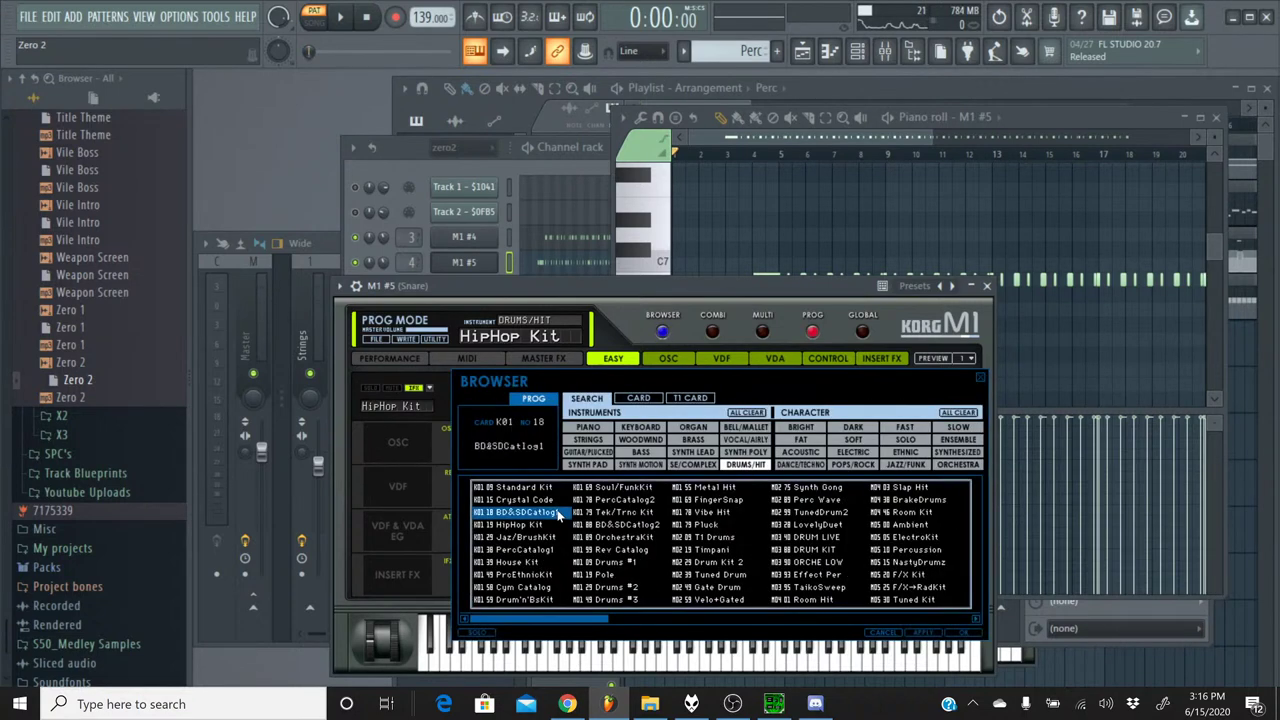
left_click(642, 595)
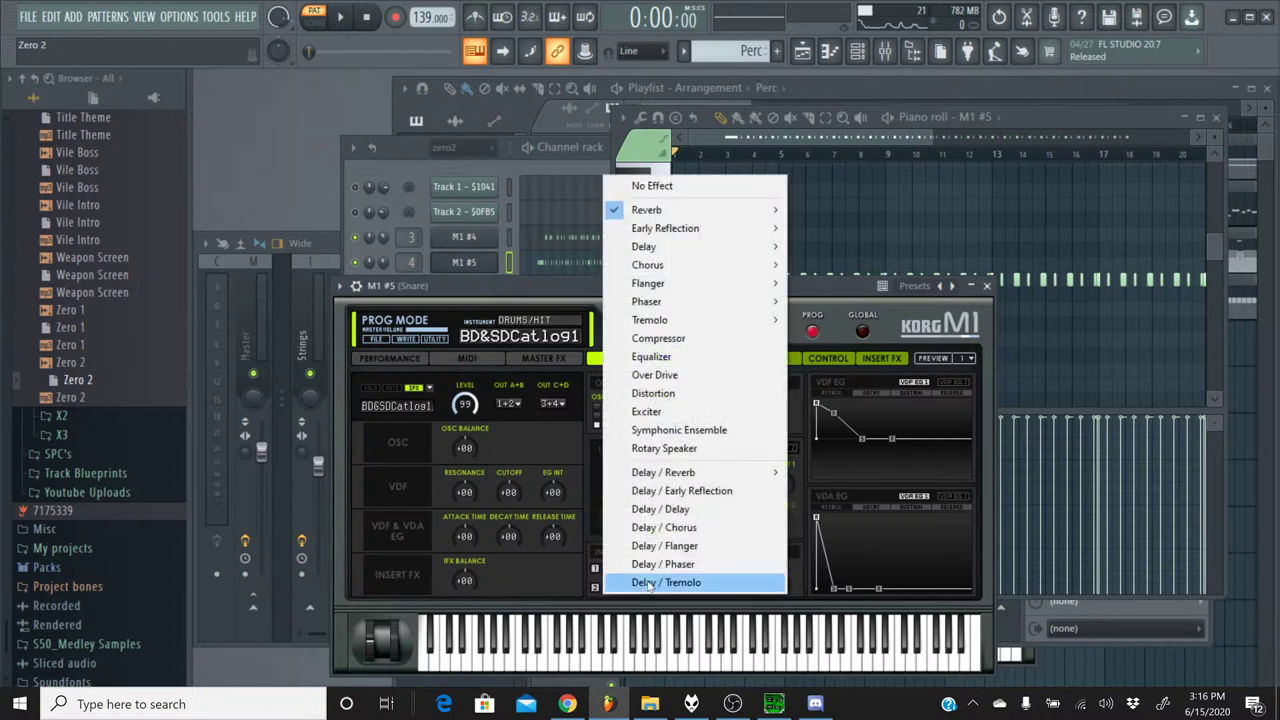
left_click(650, 186)
left_click(987, 286)
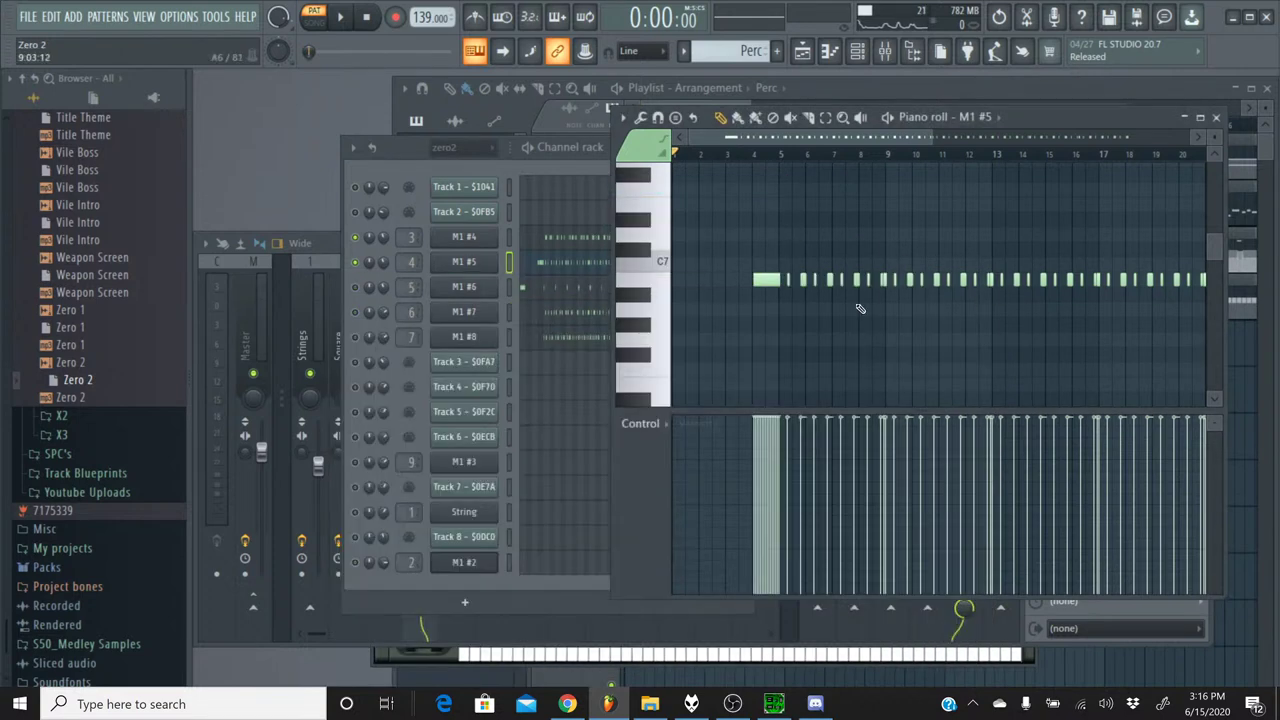
- Audition keys above and below the snare's pitch in the M1 #5 piano roll
left_click(642, 287)
scroll(666, 294, "up", 2)
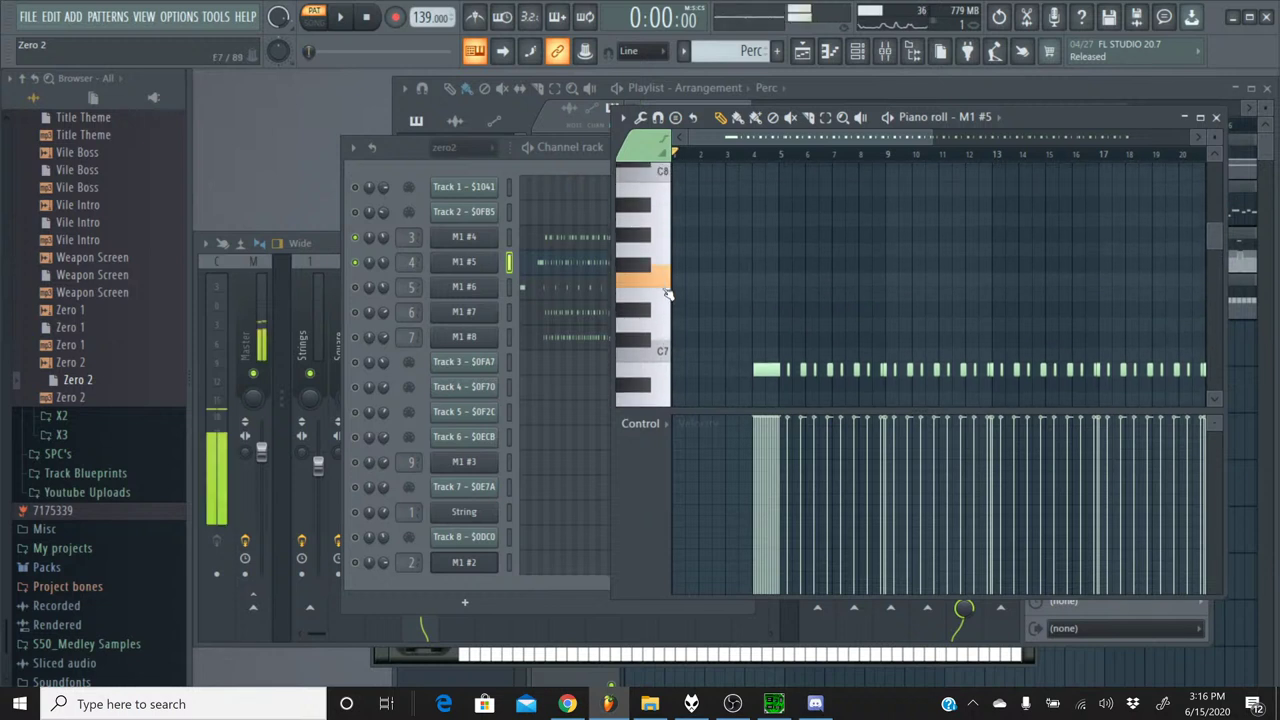
left_click_drag(655, 280, 651, 206)
scroll(655, 250, "down", 4)
left_click(652, 230)
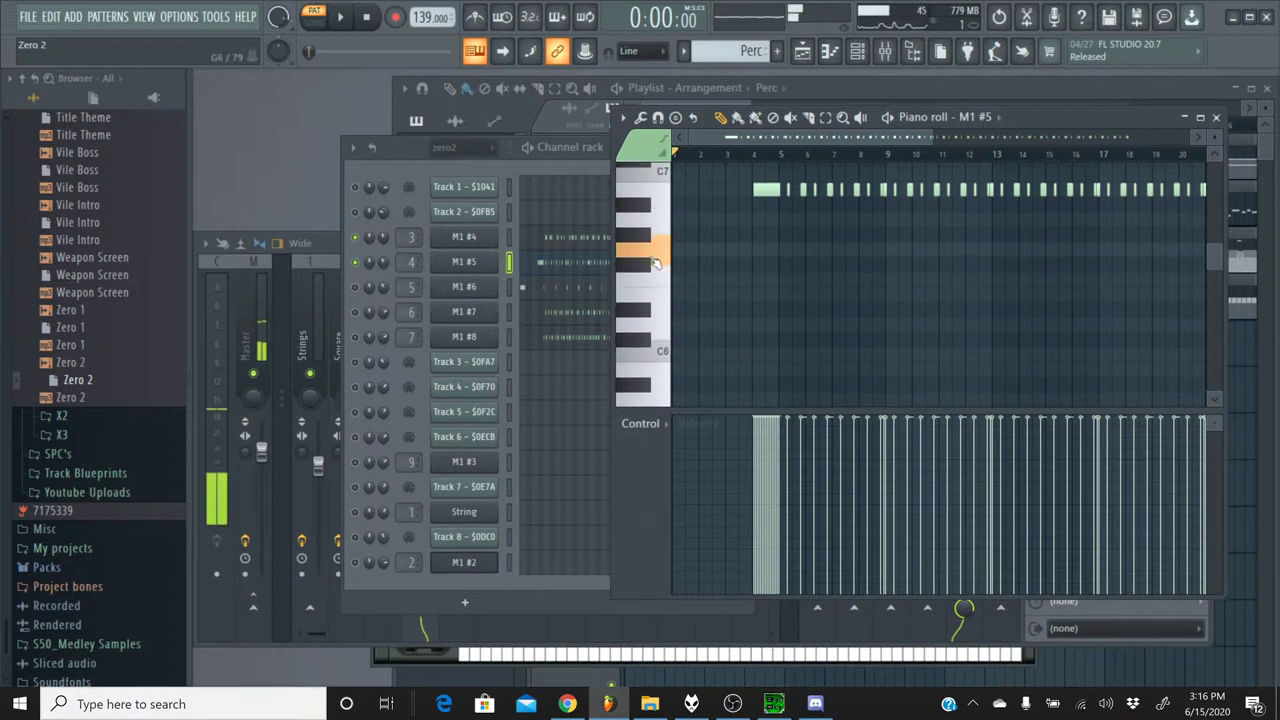
- Transpose all snare notes in the M1 #5 piano roll down to A#5 and close the piano roll
key("ctrl+a")
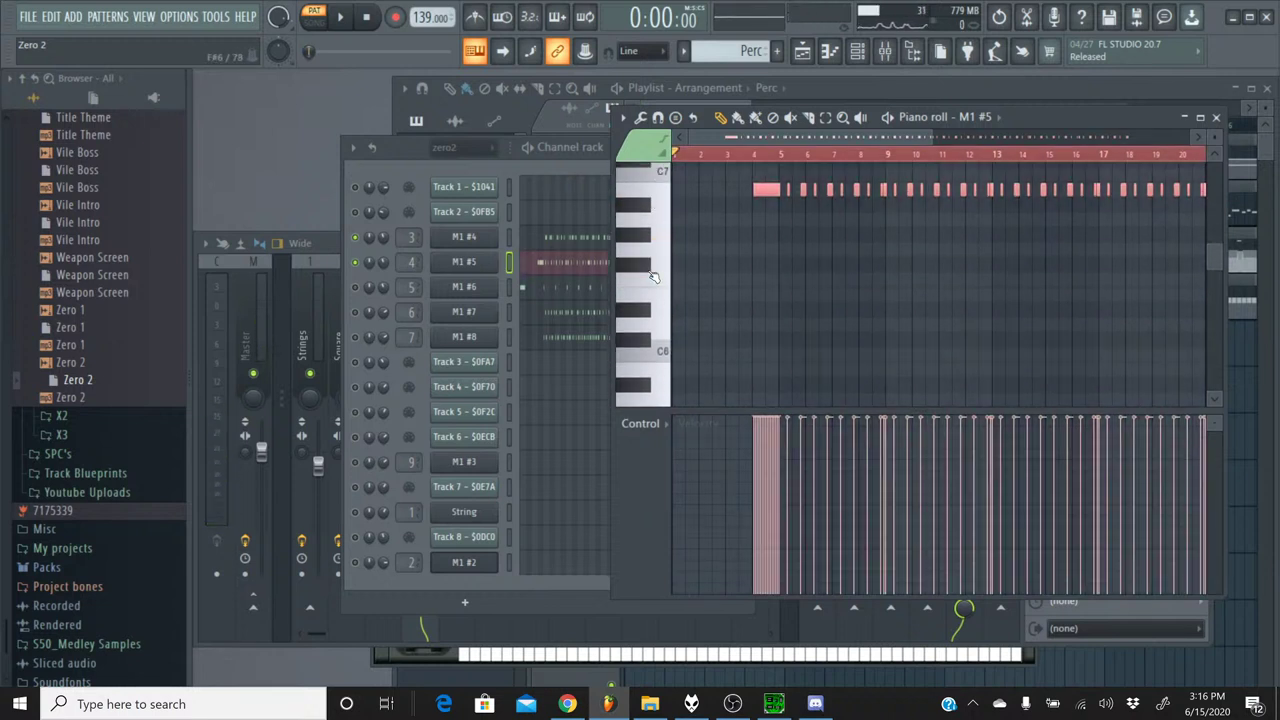
scroll(700, 243, "down", 1)
left_click_drag(651, 251, 645, 342)
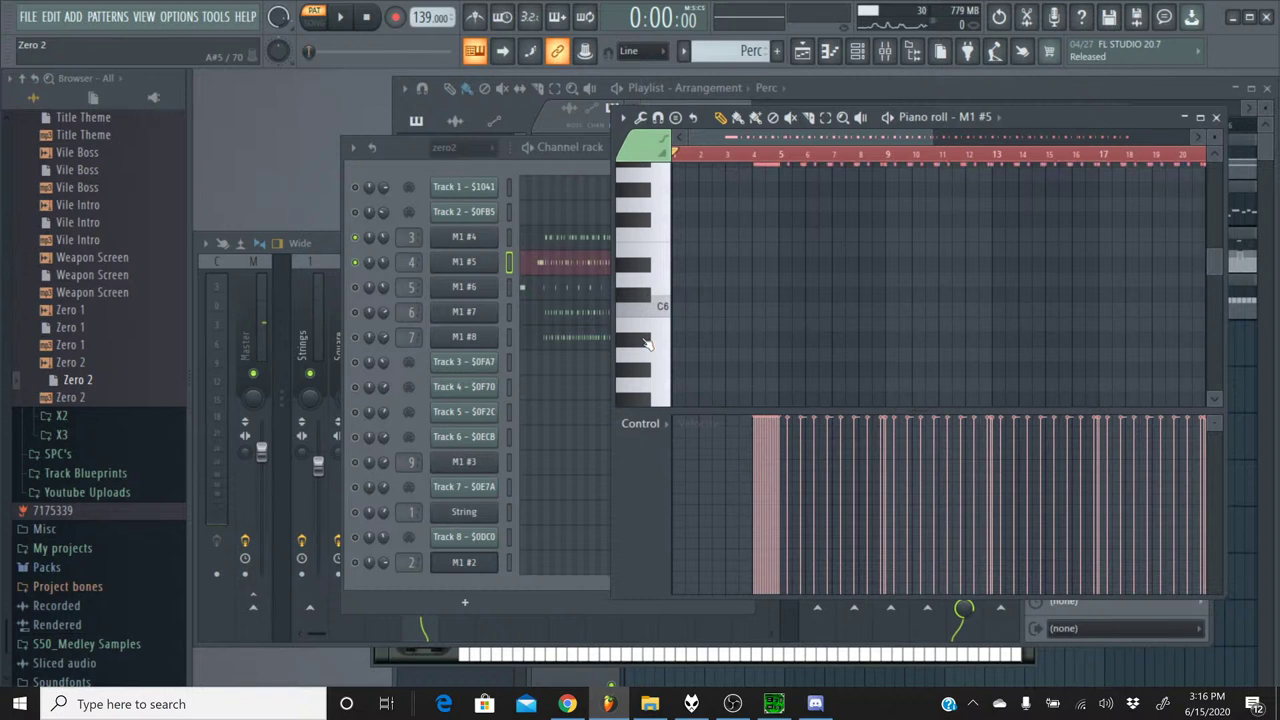
key("Down")
key("Down")
key("Down")
key("Down")
key("Down")
key("Down")
key("Down")
key("Down")
key("Down")
key("Down")
key("Down")
key("Down")
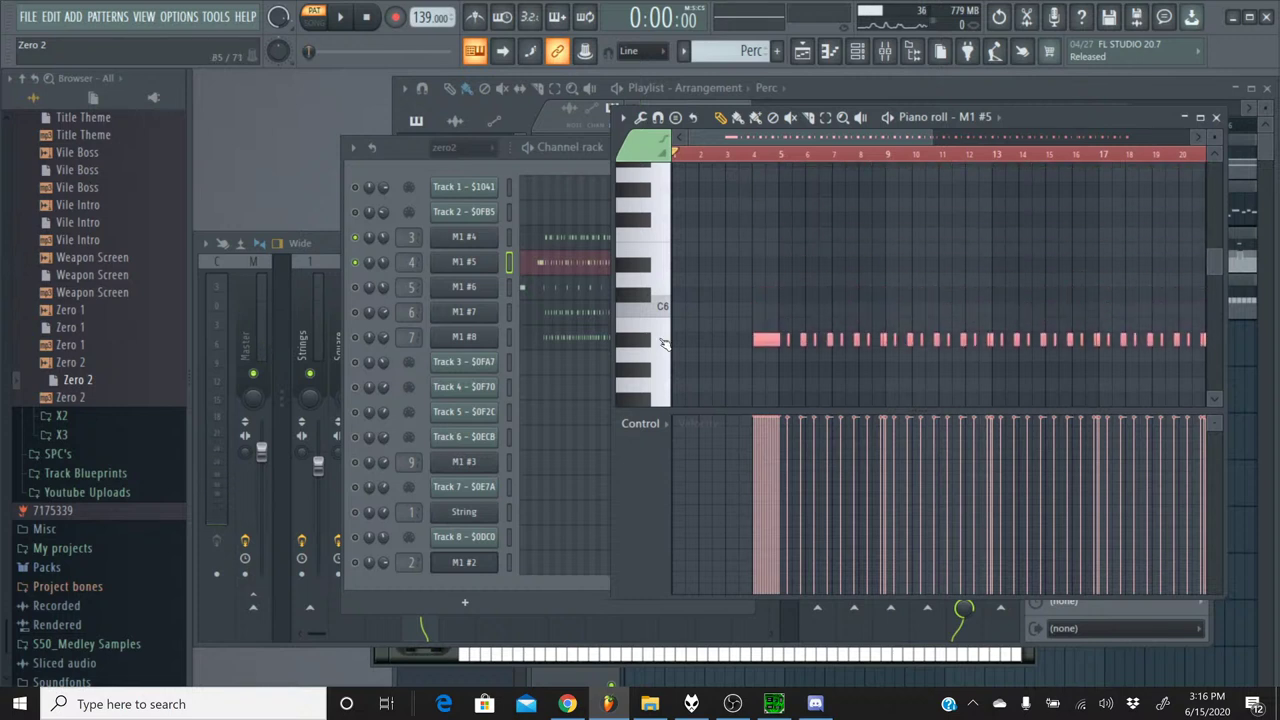
left_click(636, 344)
left_click(1218, 118)
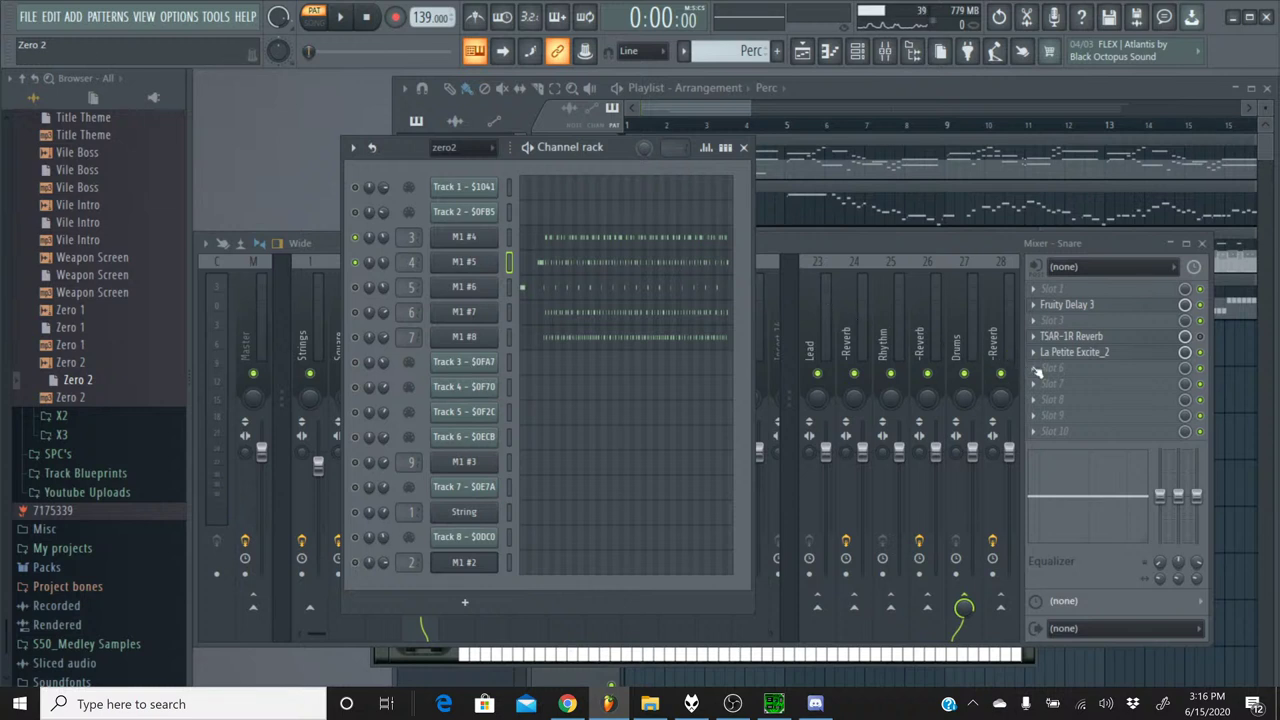
- Bring the mixer to the front and listen to 06 Zero 2.spc in SPCTool as a reference for the snare
left_click(914, 242)
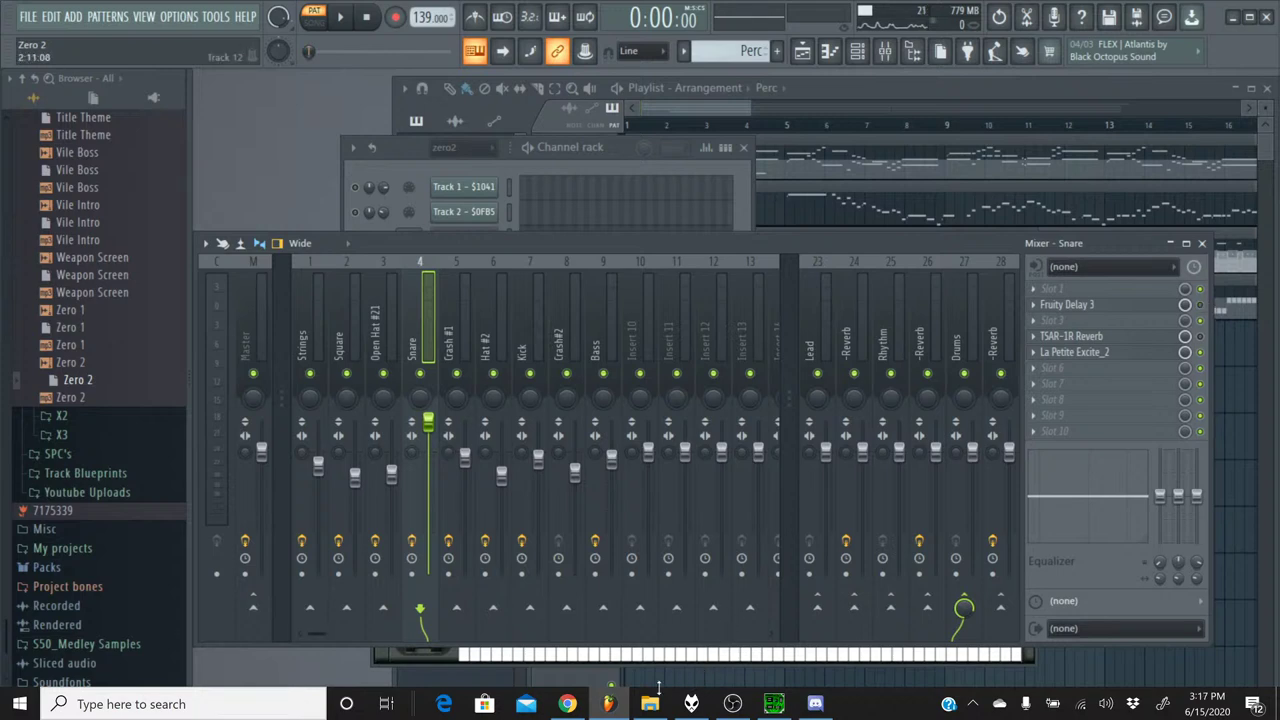
left_click(774, 704)
left_click(397, 341)
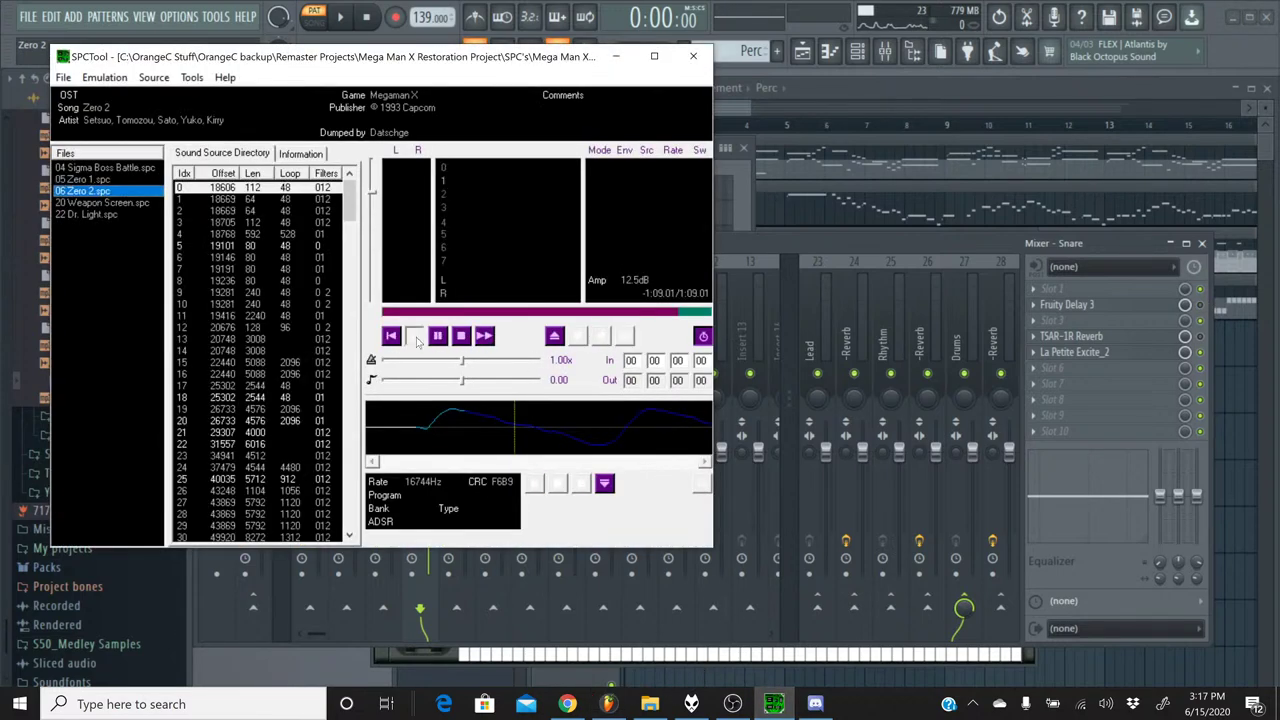
left_click(484, 336)
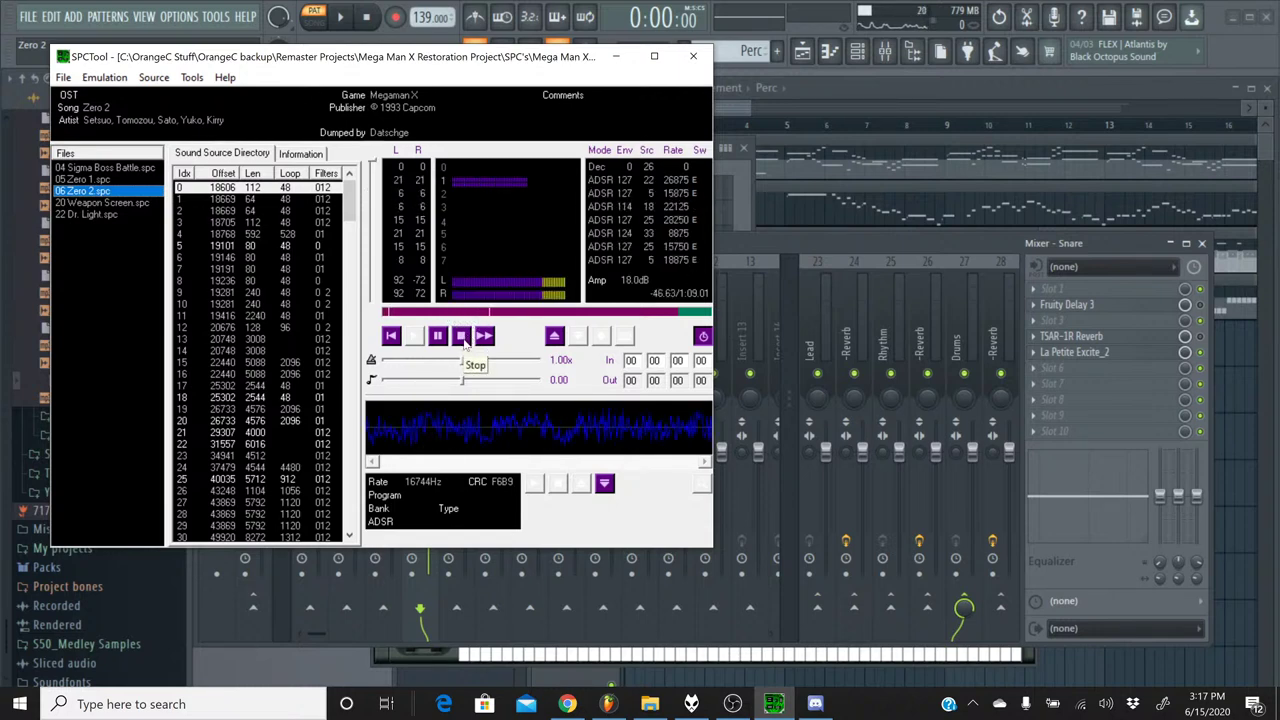
left_click(463, 342)
left_click(615, 56)
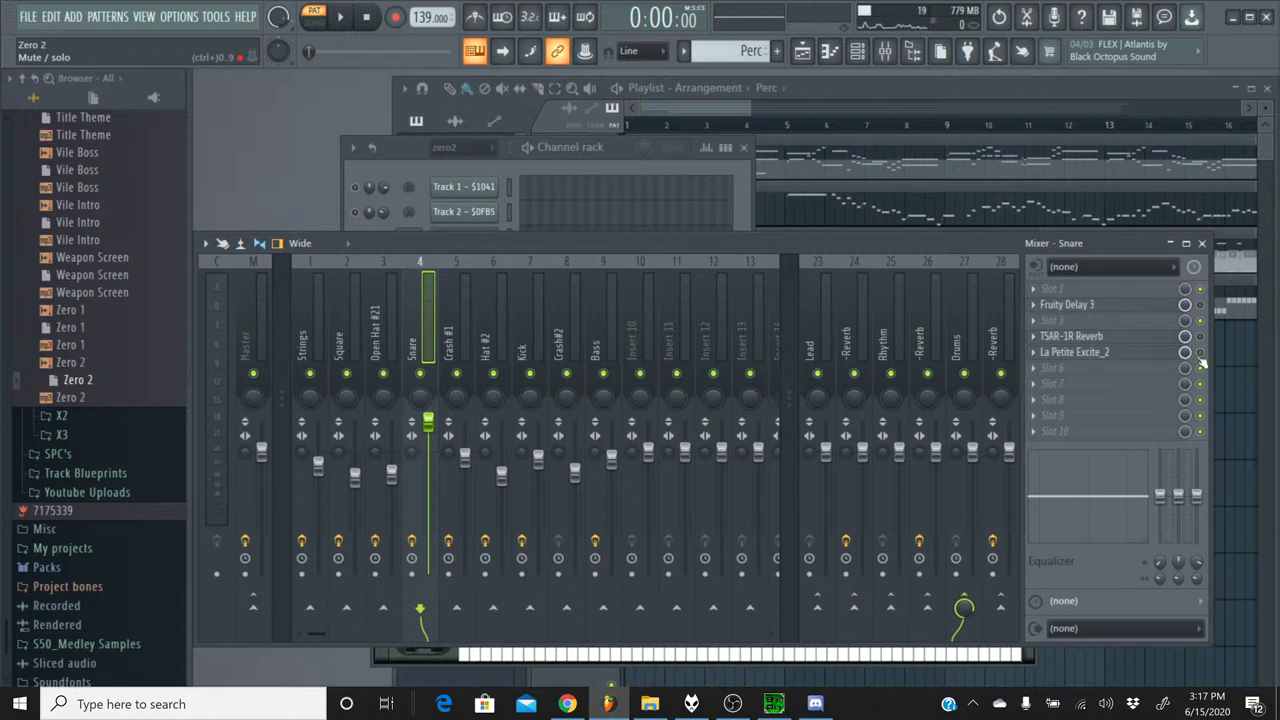
- Add the Saturation Knob effect to slot 7 of the Snare mixer track with its saturation at 1.8
left_click(1080, 386)
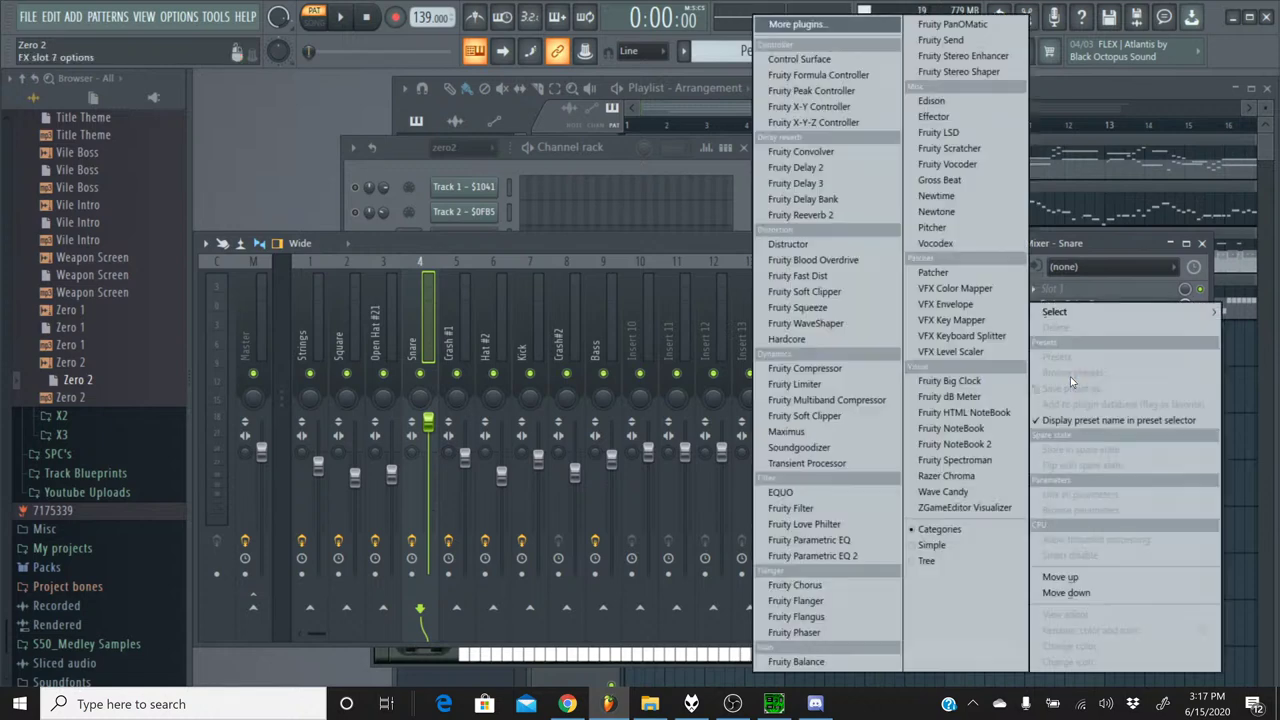
left_click(818, 25)
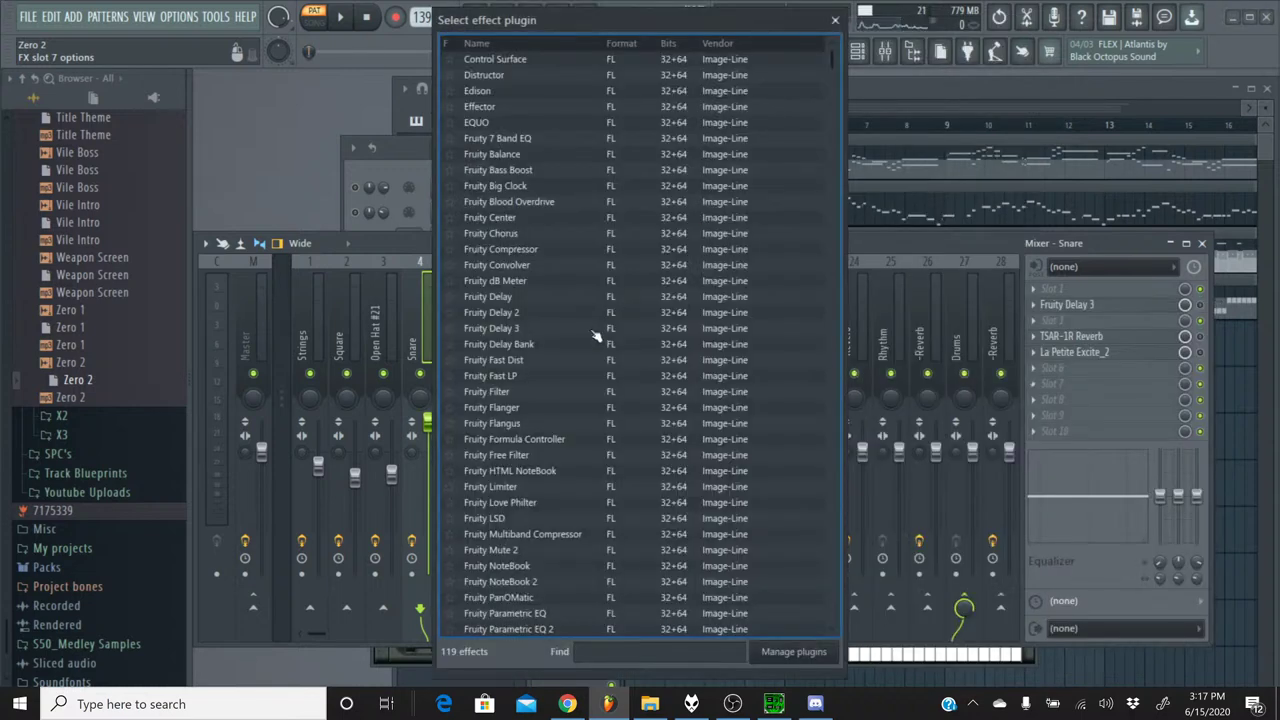
scroll(590, 370, "down", 20)
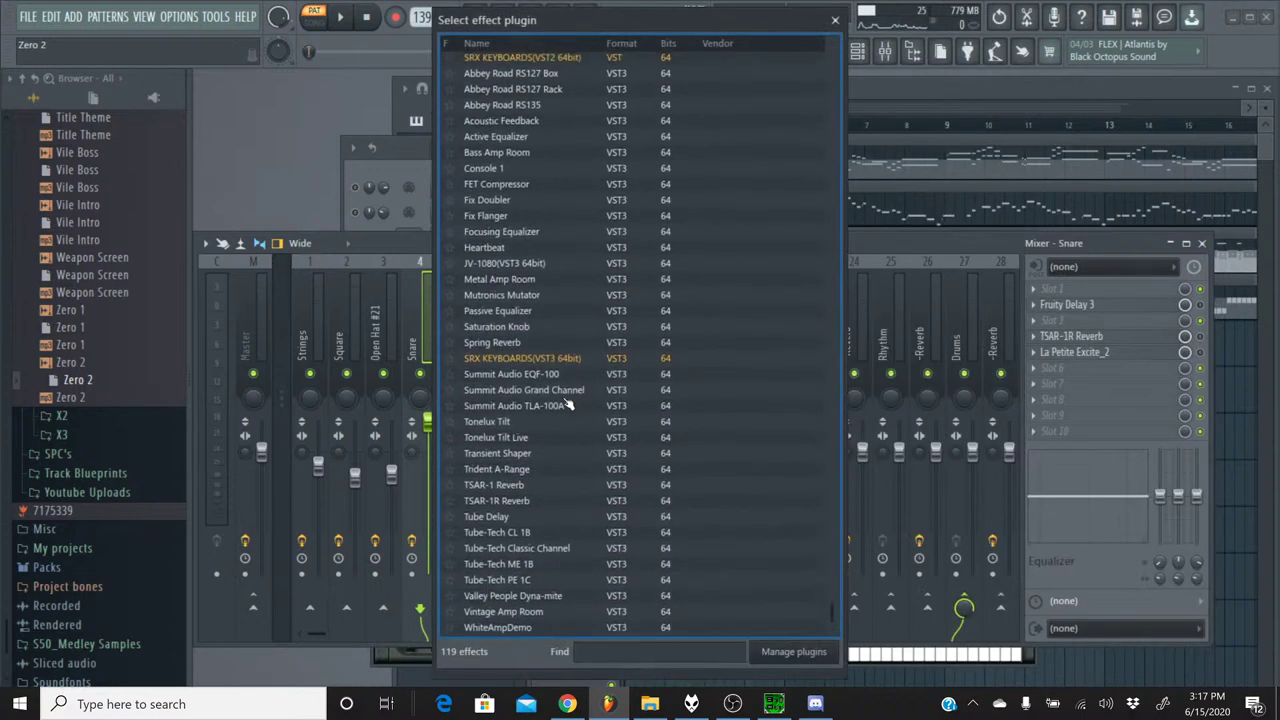
double_click(527, 327)
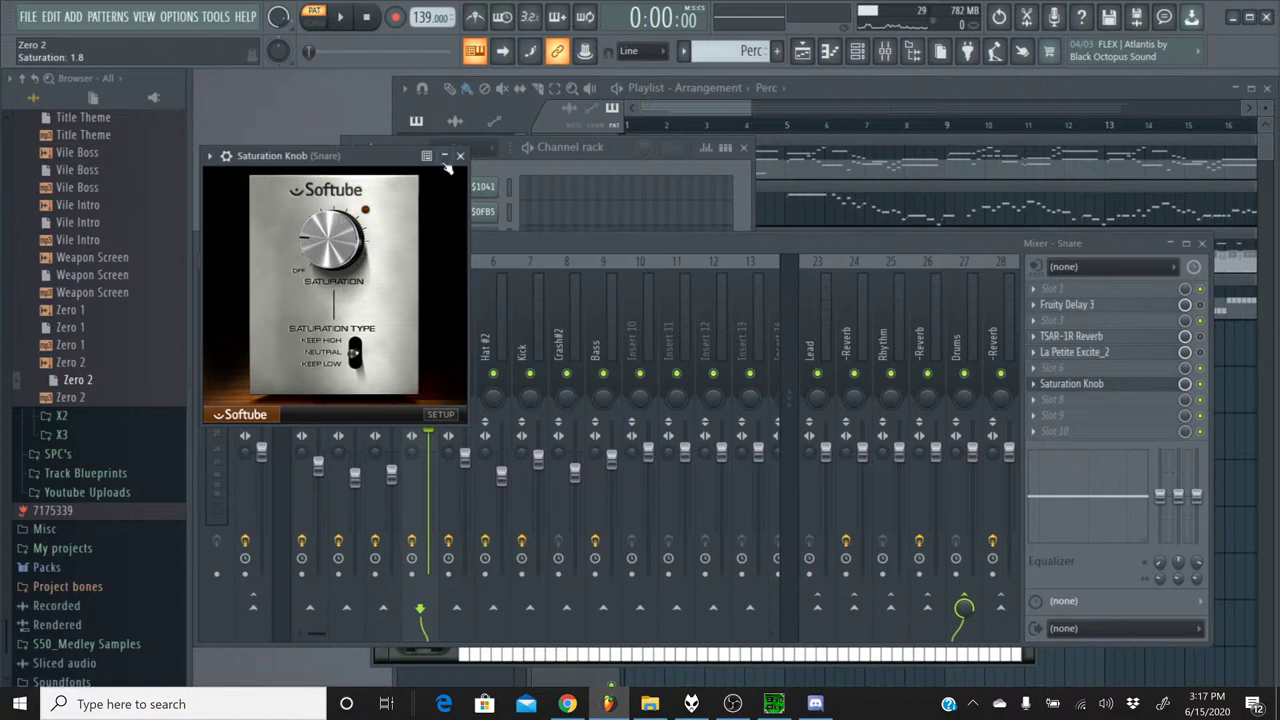
left_click(460, 156)
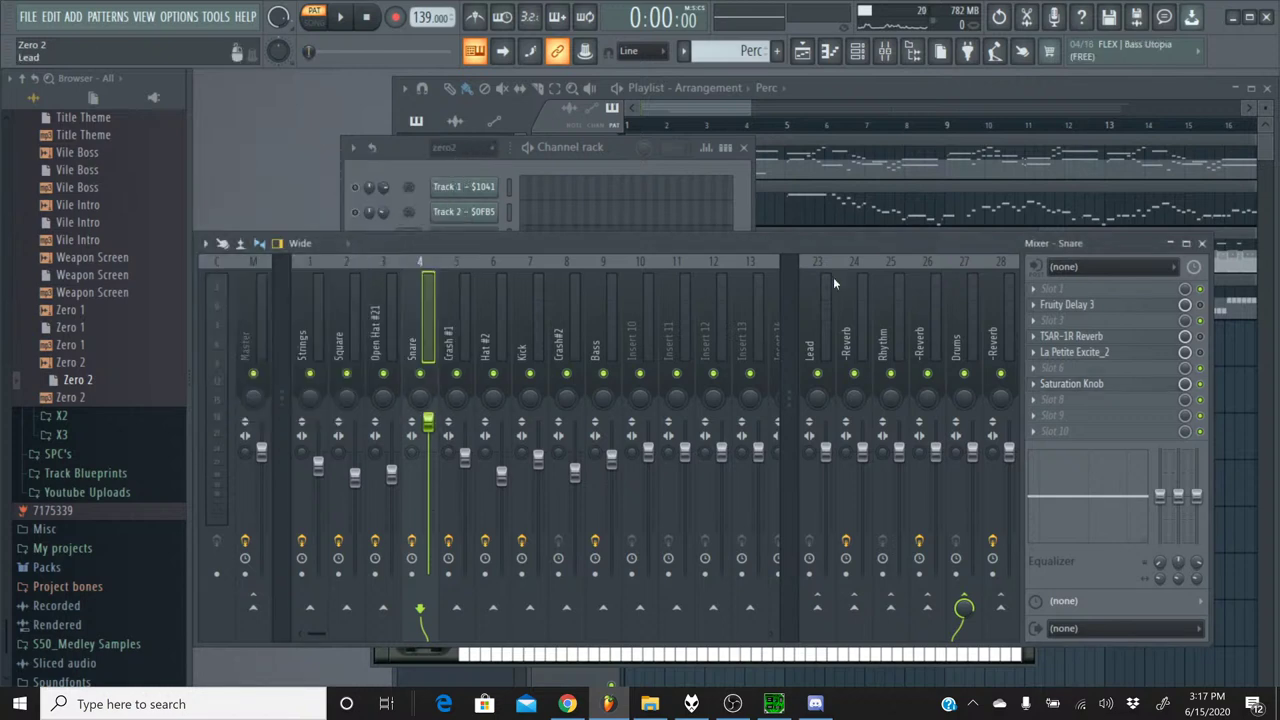
- Add Fruity Chorus to slot 8 of the Snare mixer track and choose its Low Enhance preset
left_click(1076, 405)
left_click(790, 585)
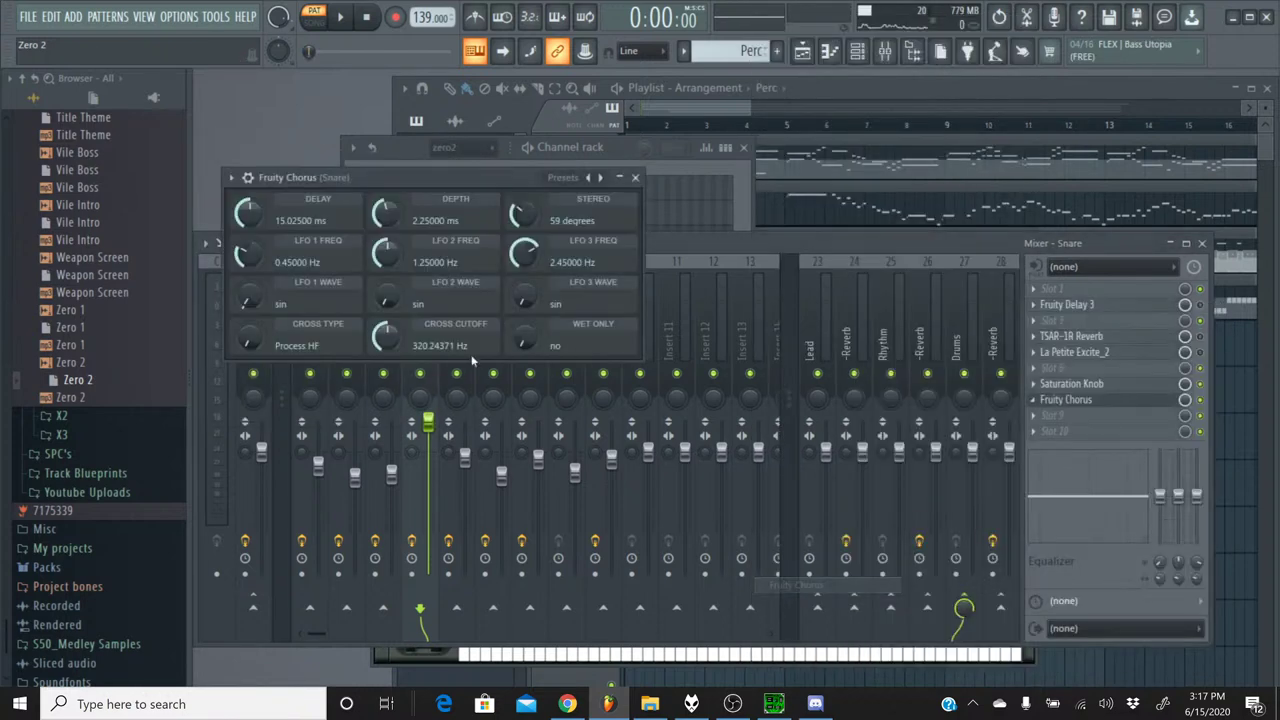
left_click(589, 178)
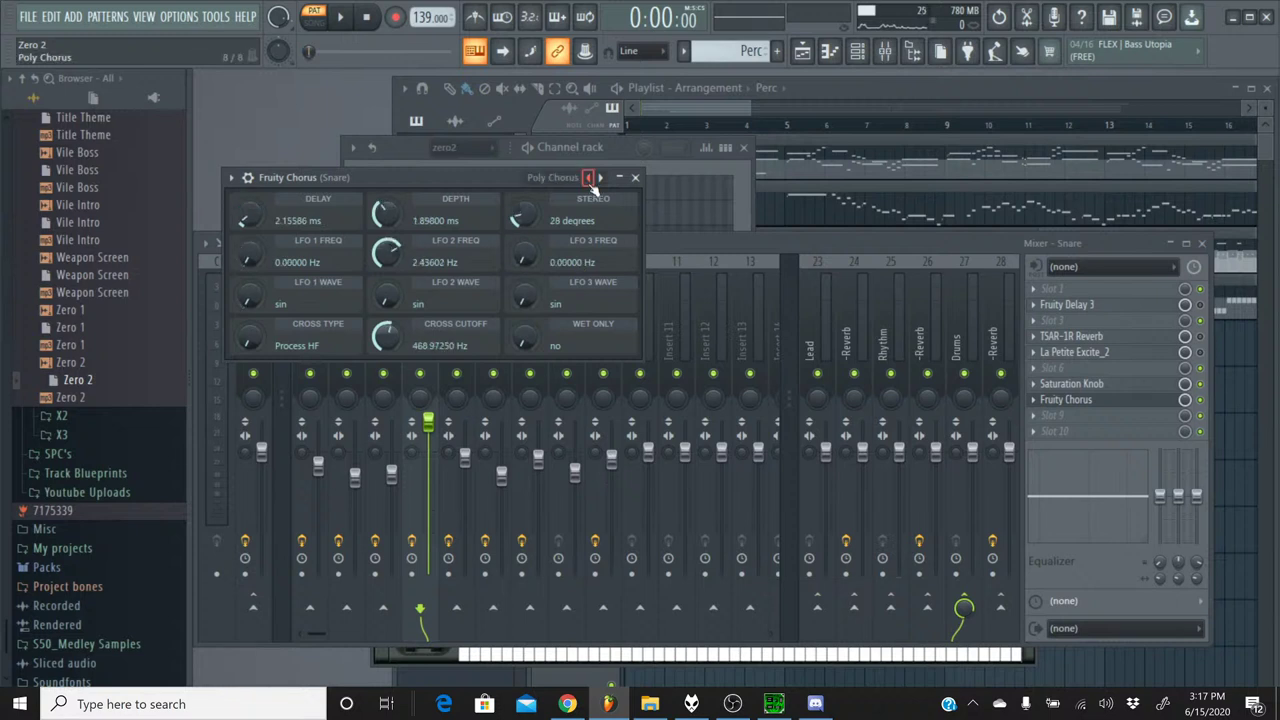
left_click(589, 178)
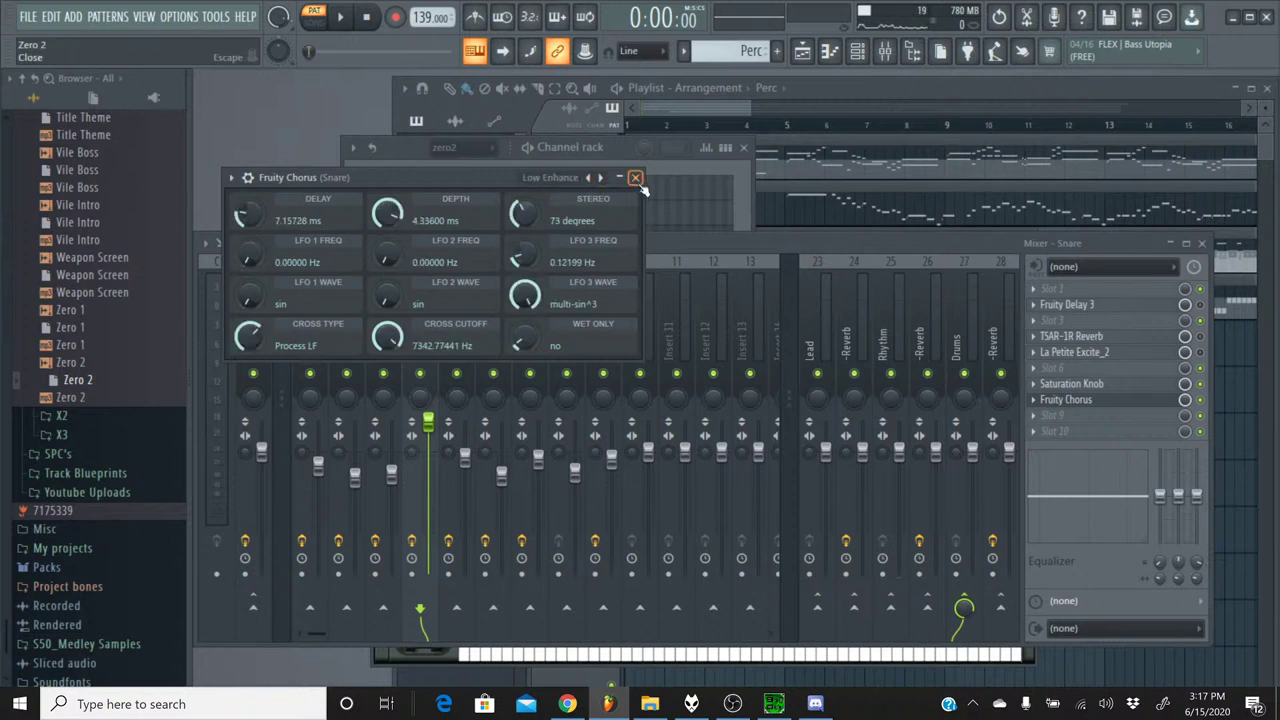
left_click(635, 178)
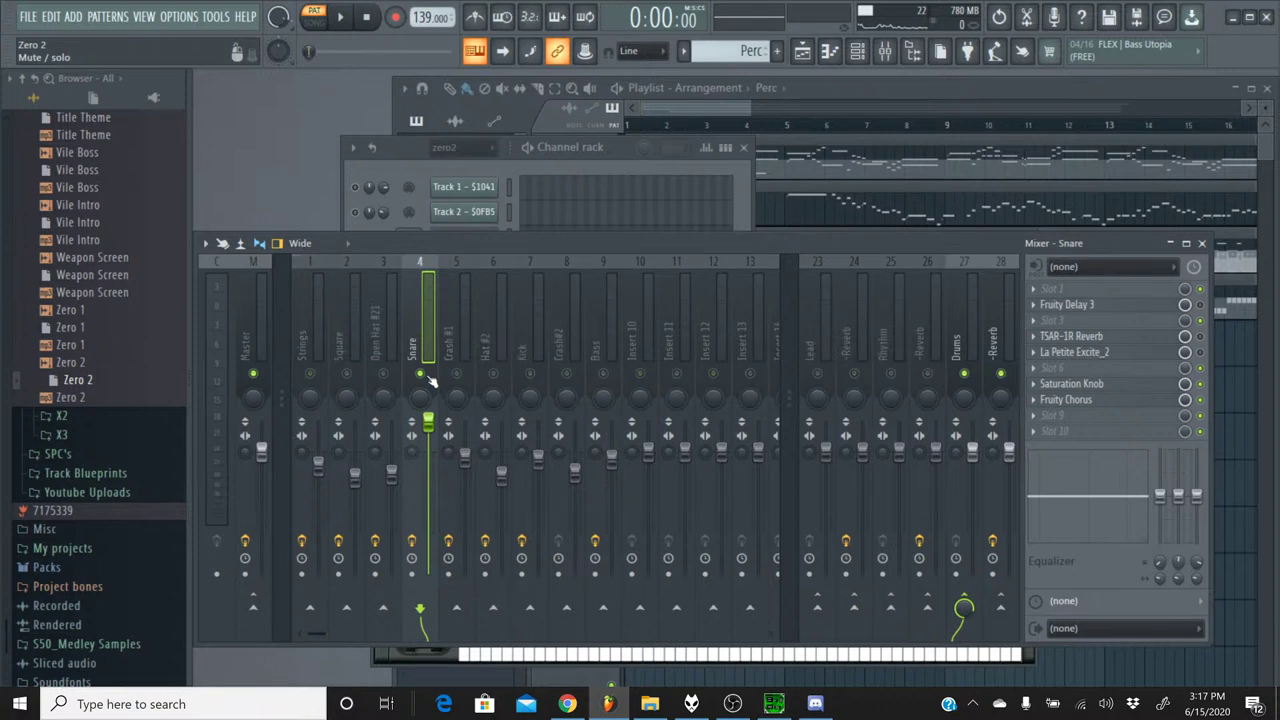
- Play the Perc pattern from about 0:21 and lower the Snare track's volume to about the Open Hat #21 fader level
left_click(340, 17)
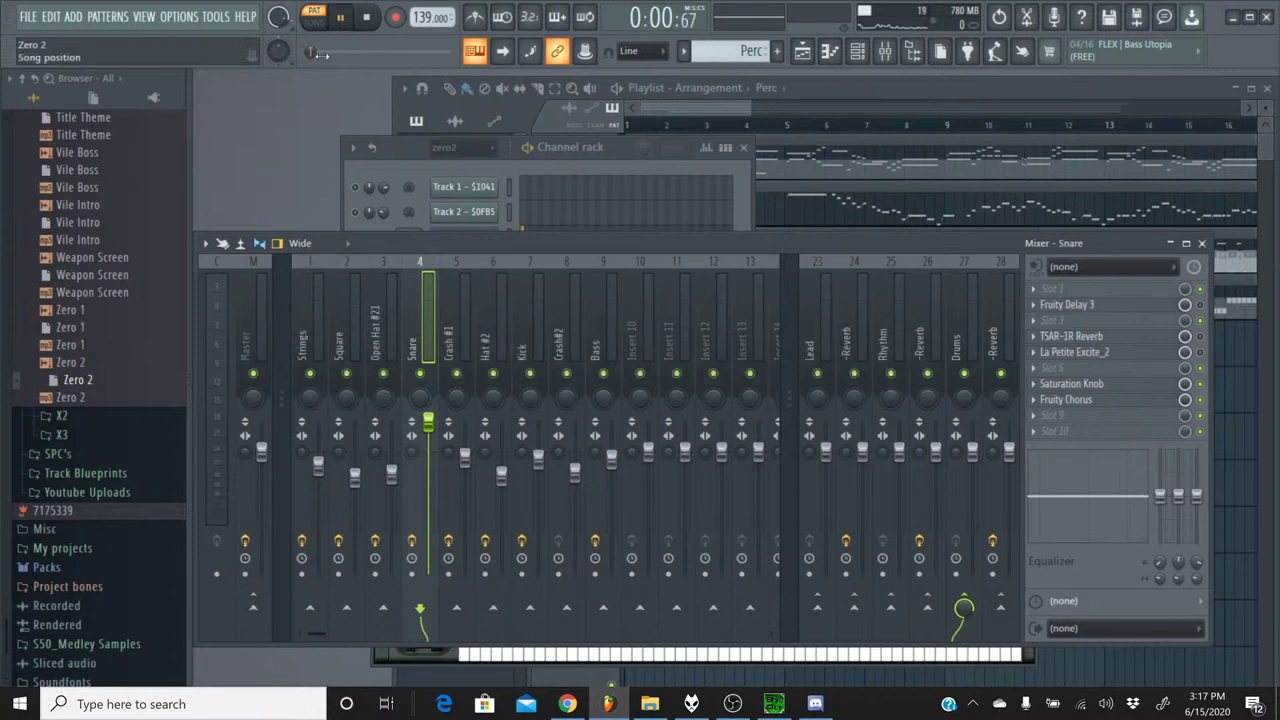
left_click_drag(308, 51, 356, 57)
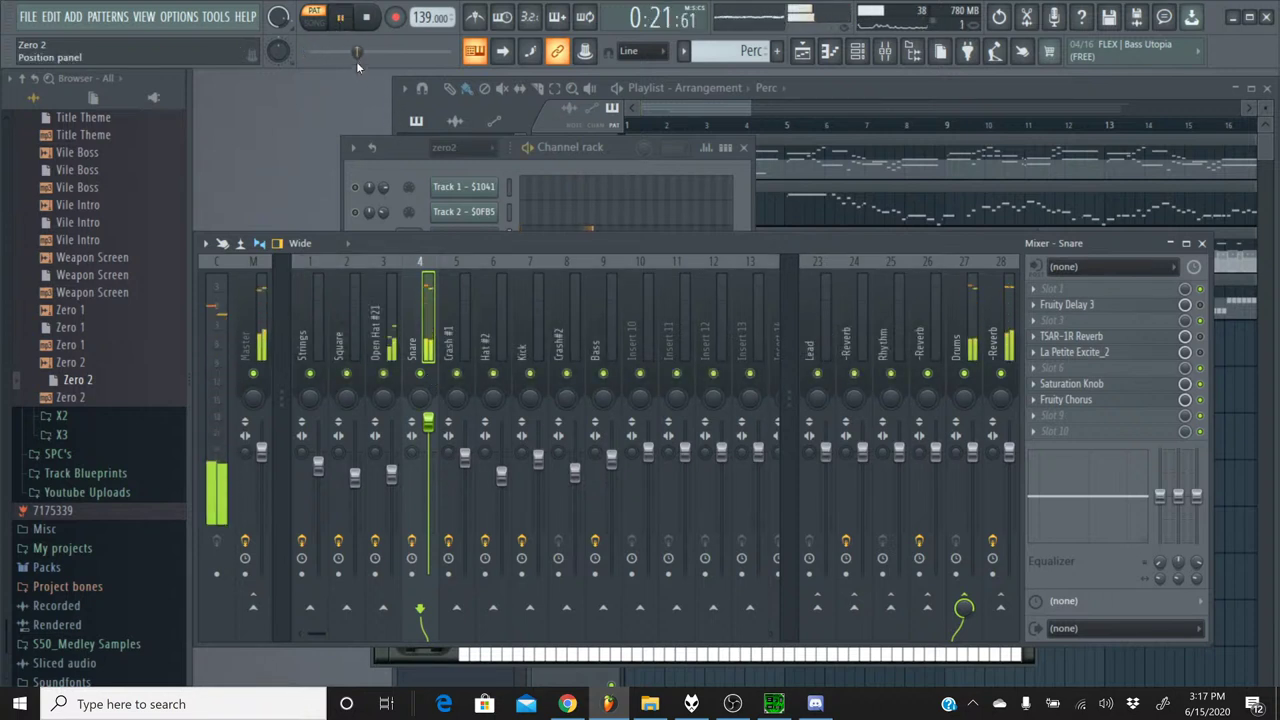
left_click_drag(428, 420, 428, 460)
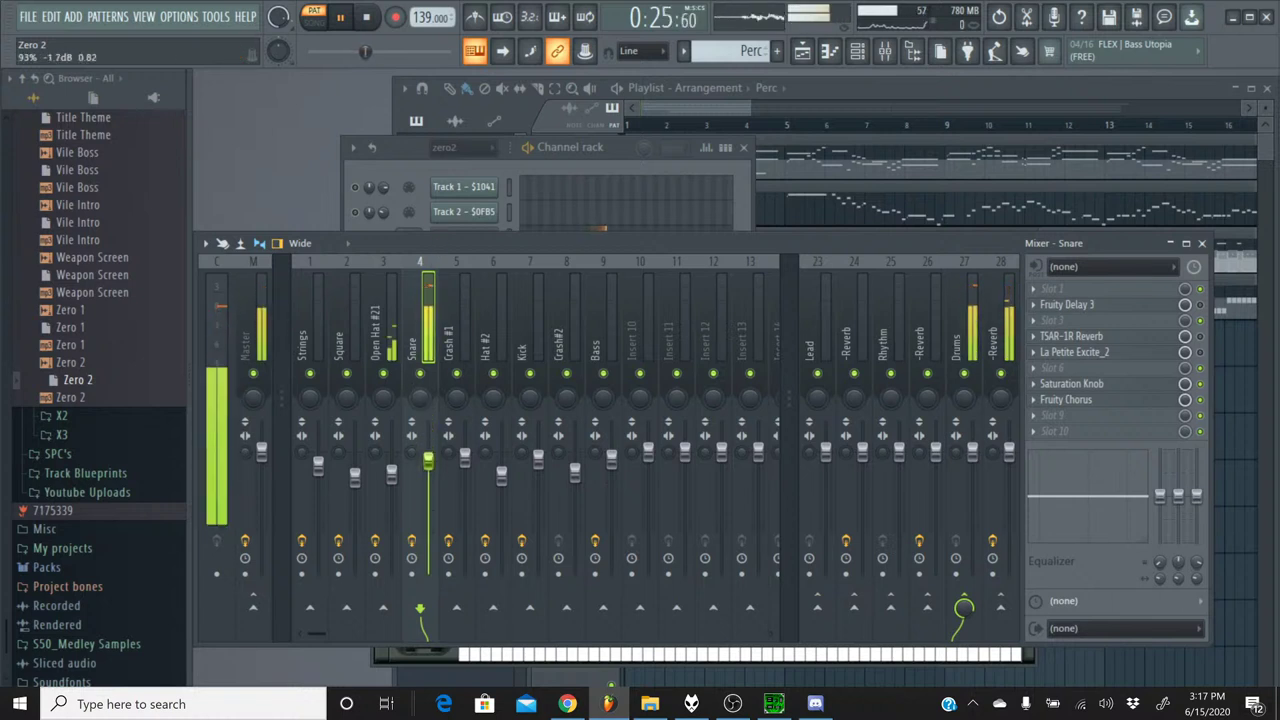
left_click_drag(437, 463, 437, 473)
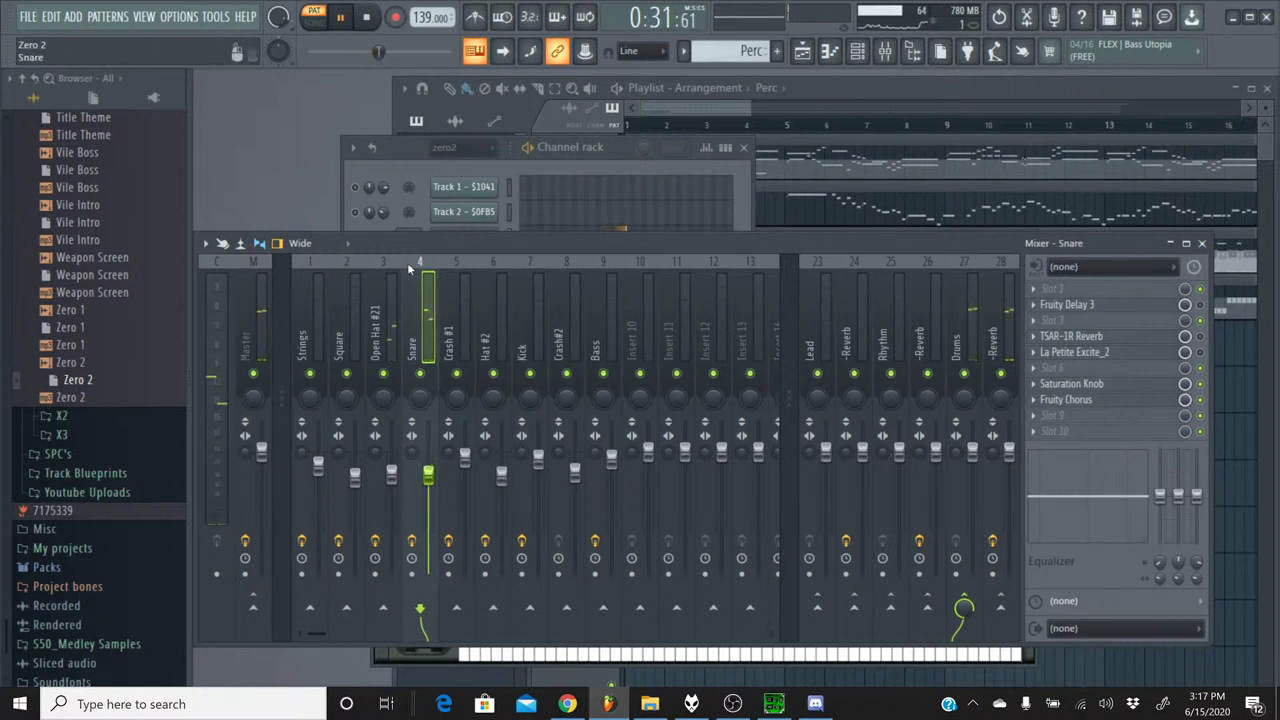
left_click(368, 28)
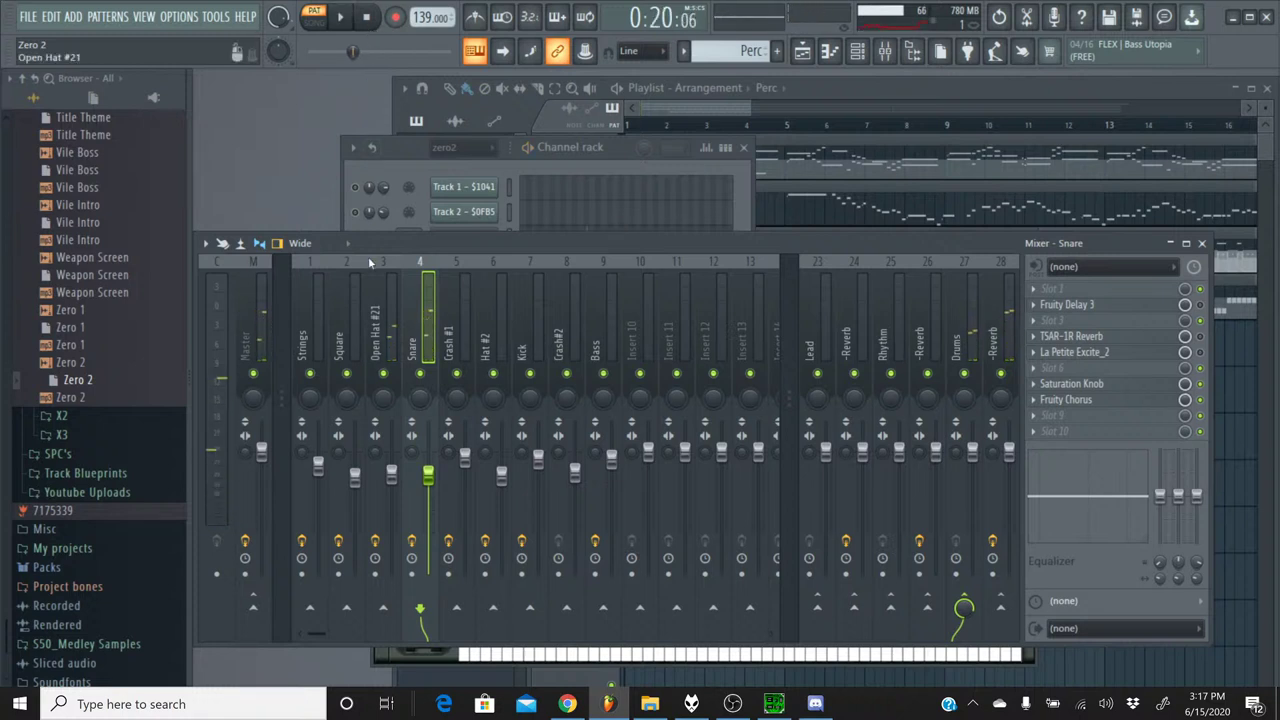
- Add the Saturation Knob effect to slot 6 of the Open Hat #21 mixer track while the Perc pattern plays
left_click(380, 279)
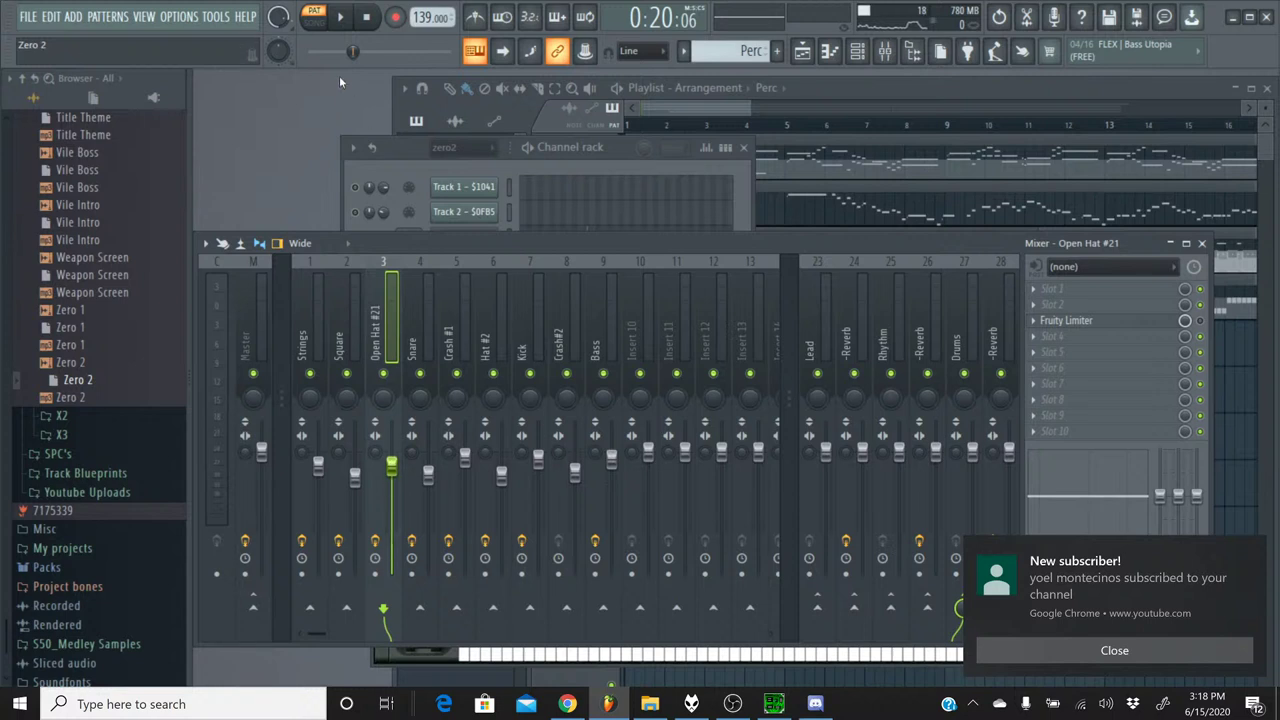
left_click(340, 17)
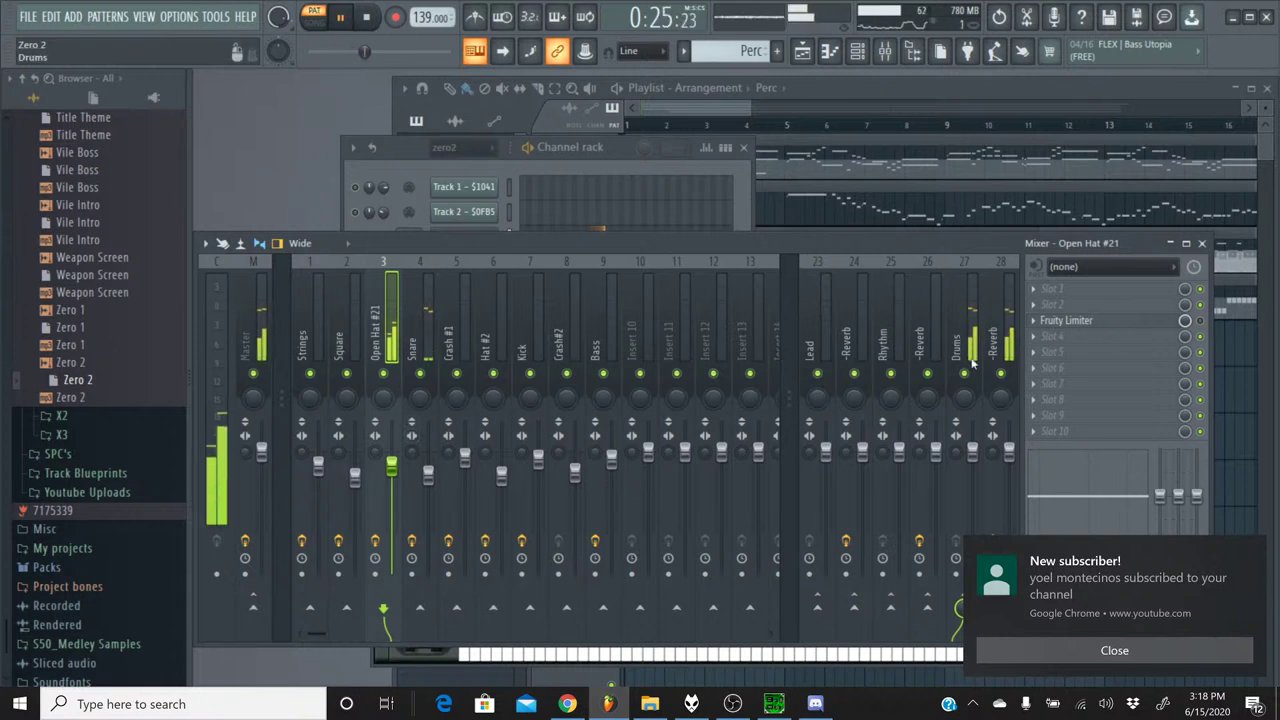
left_click(1085, 369)
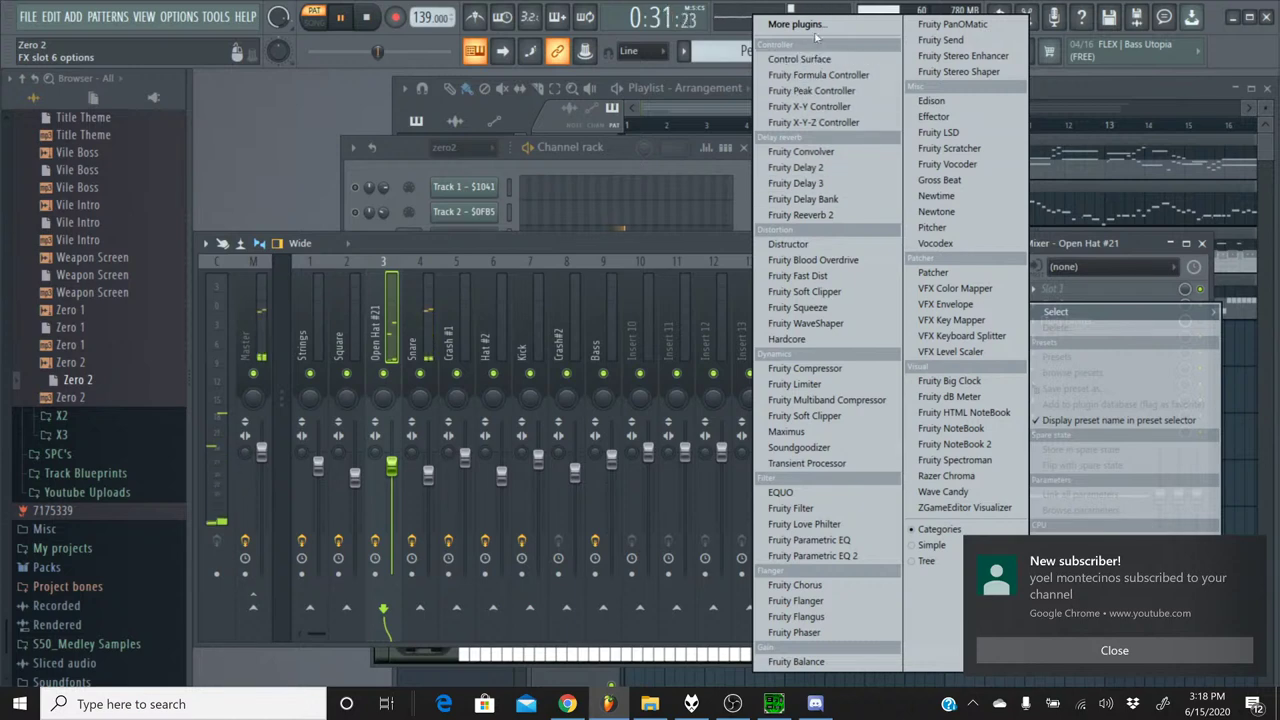
left_click(726, 138)
scroll(538, 400, "down", 10)
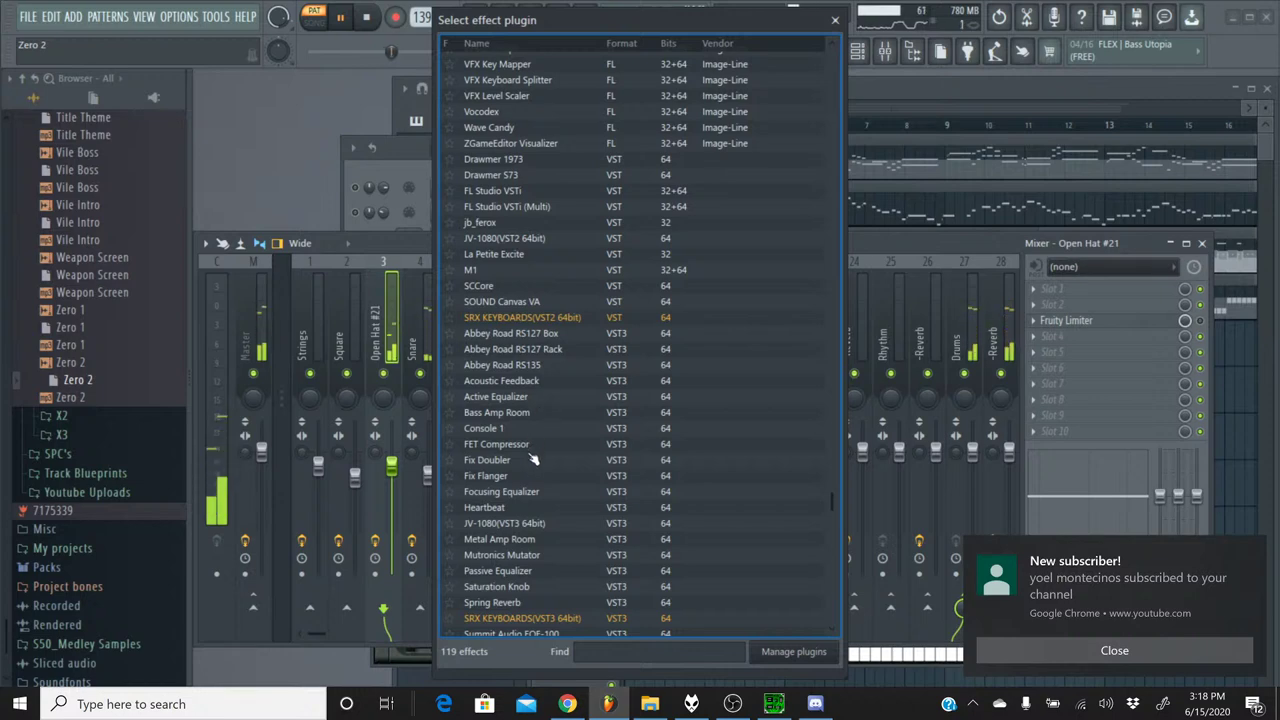
scroll(533, 459, "down", 3)
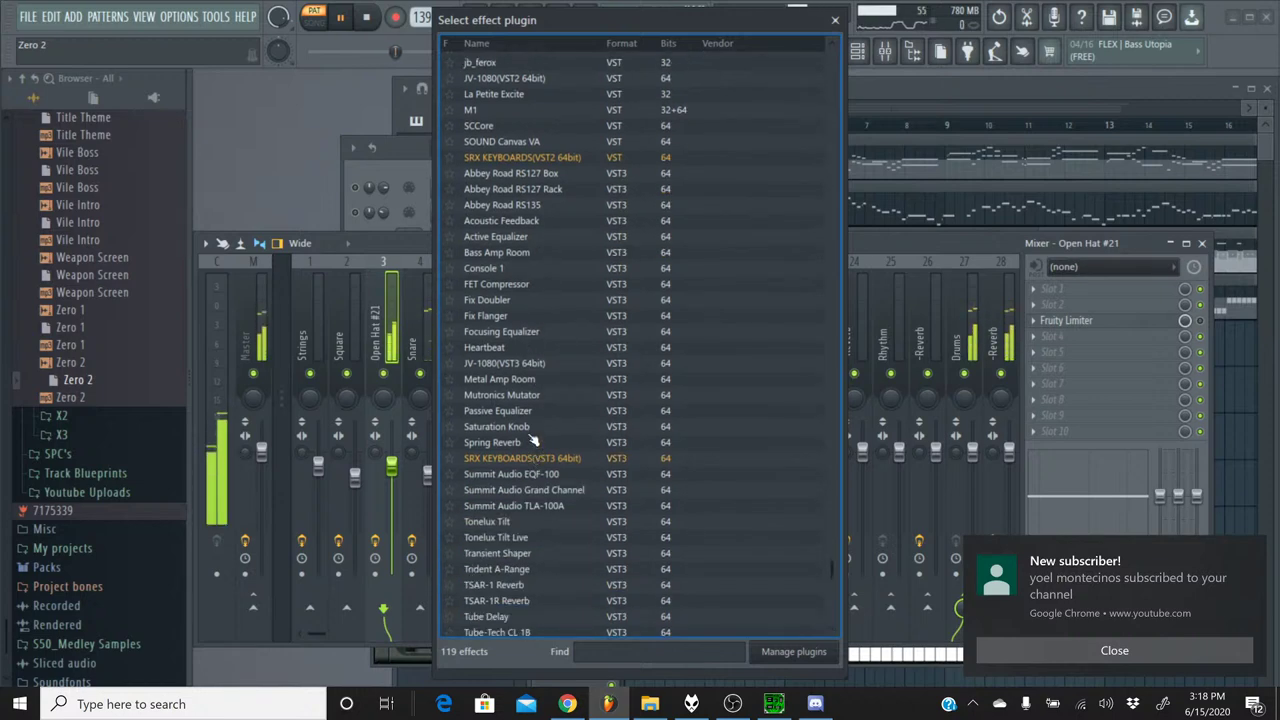
double_click(531, 432)
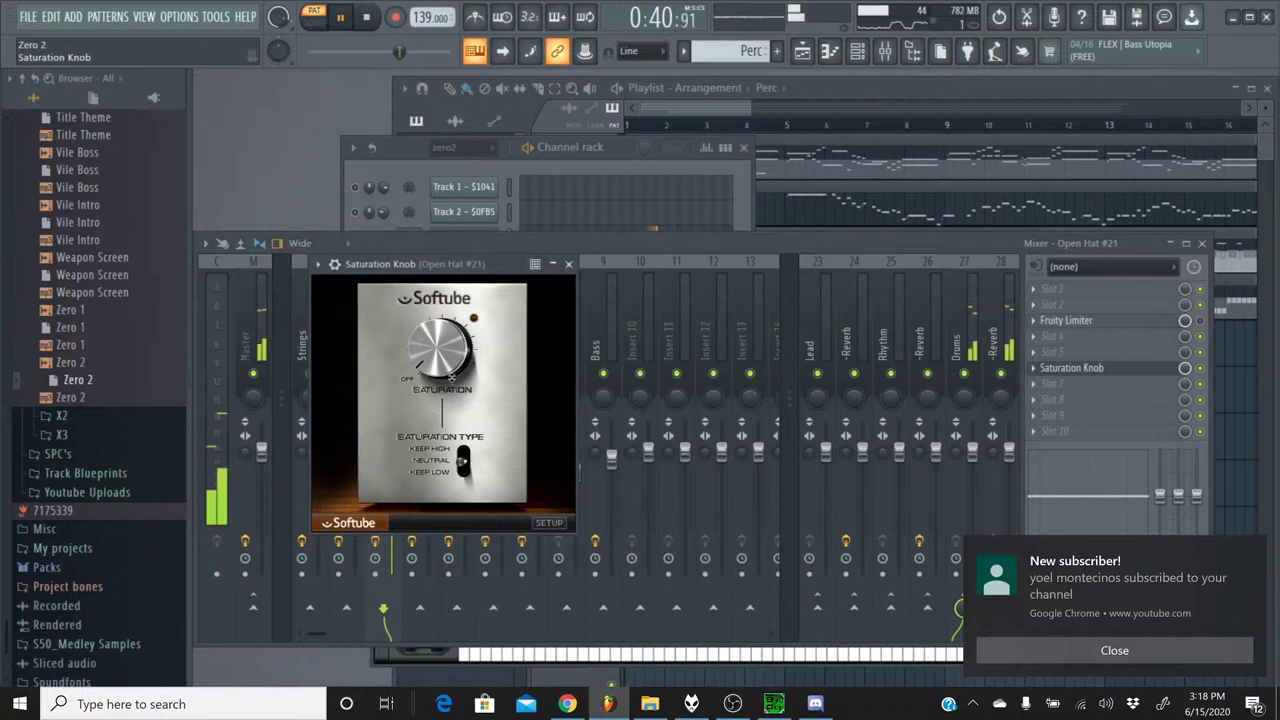
left_click(568, 264)
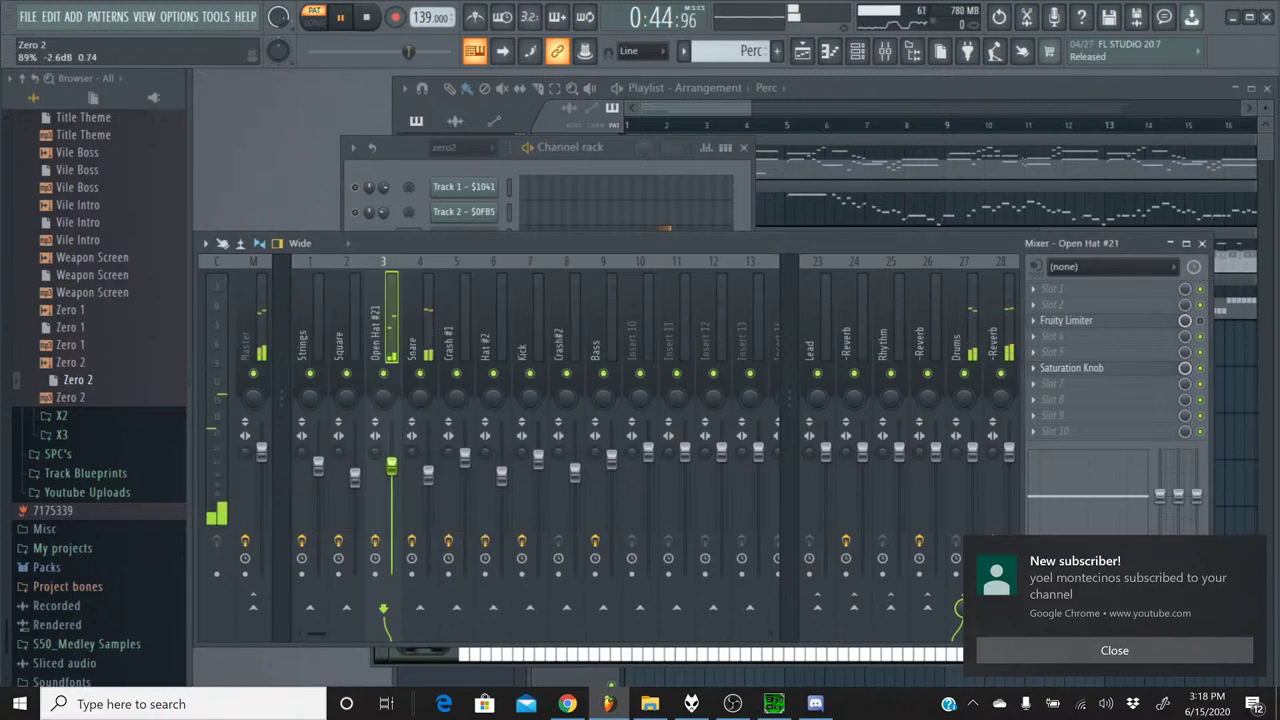
- Solo the M1 #6 channel and select the Crash #1 track in the mixer
left_click(455, 160)
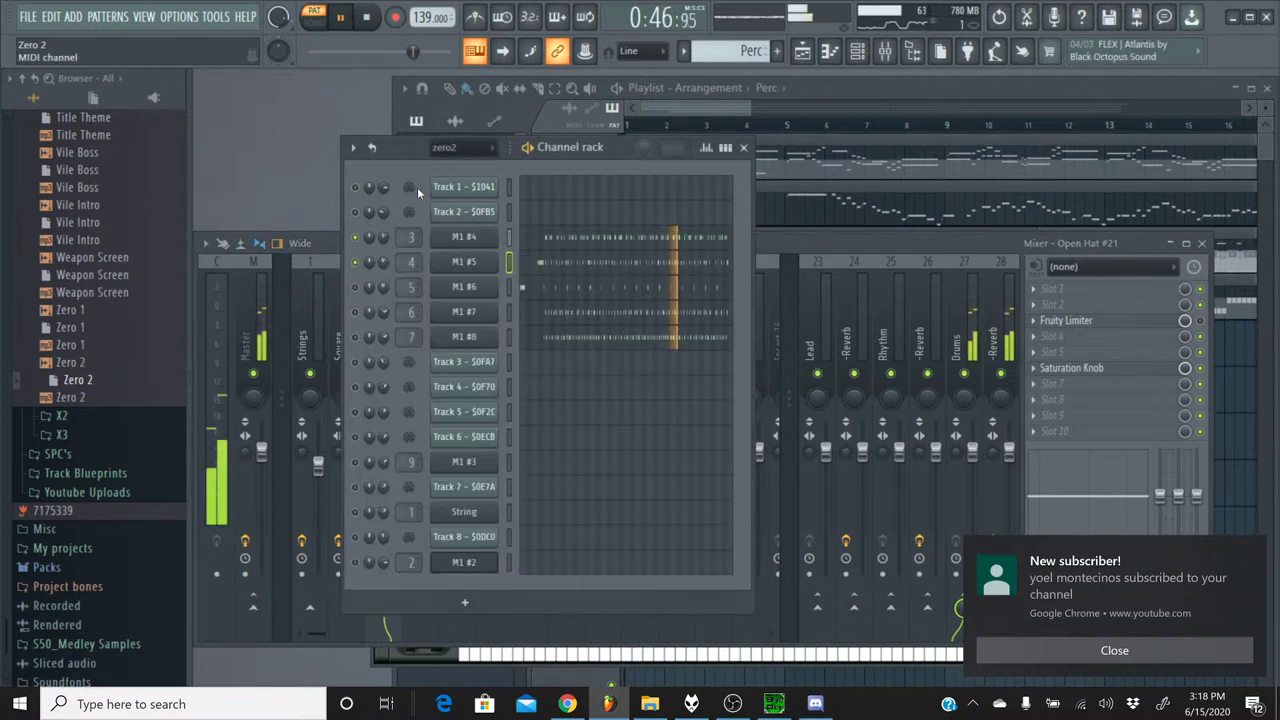
left_click(354, 287)
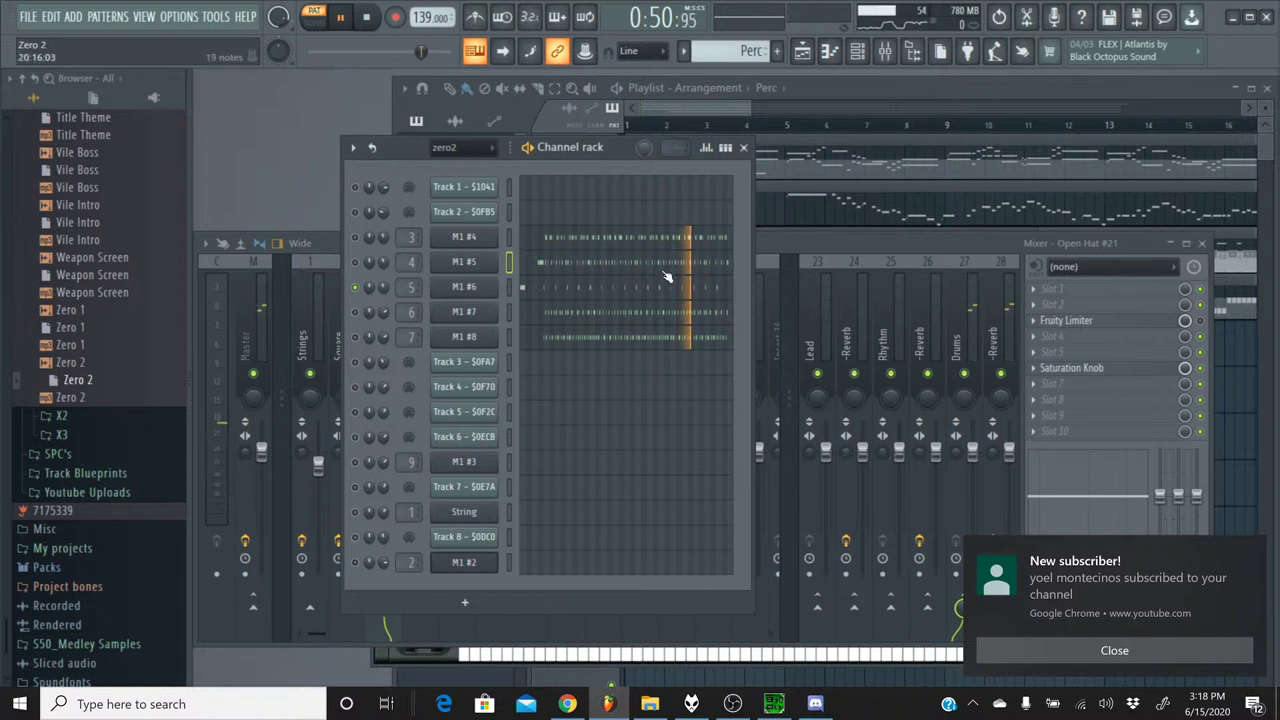
left_click(694, 274)
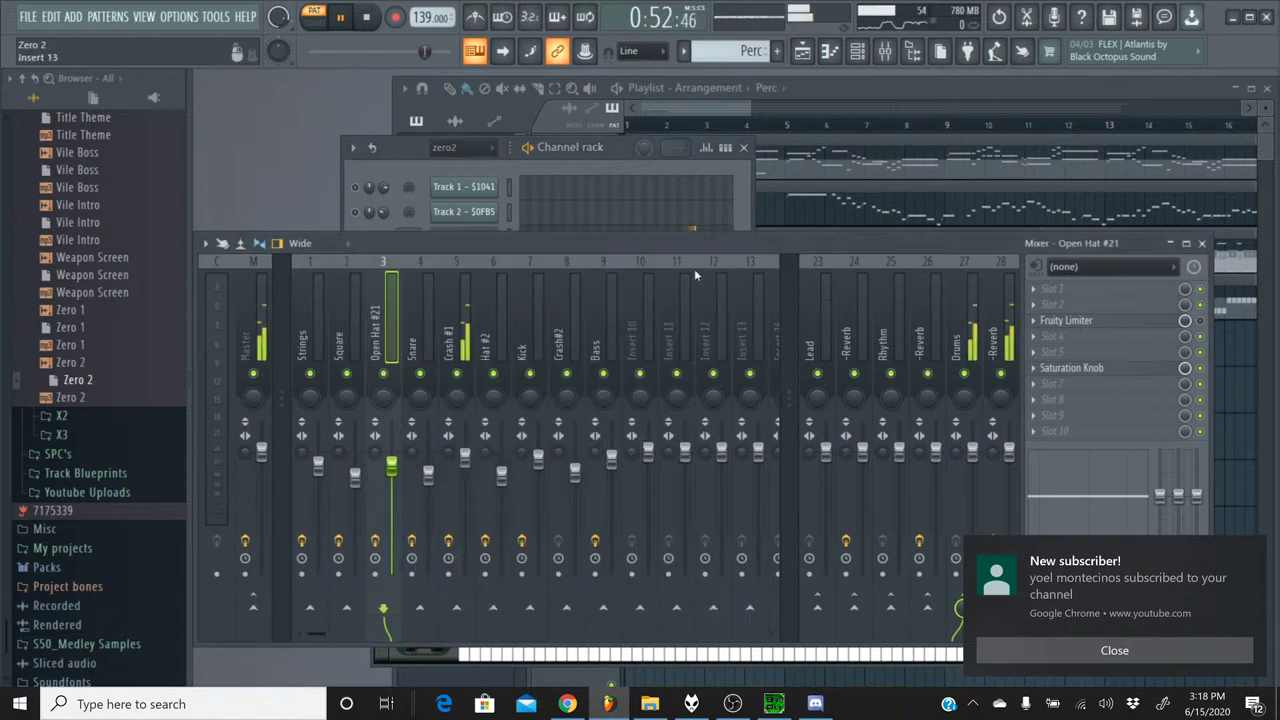
left_click(456, 266)
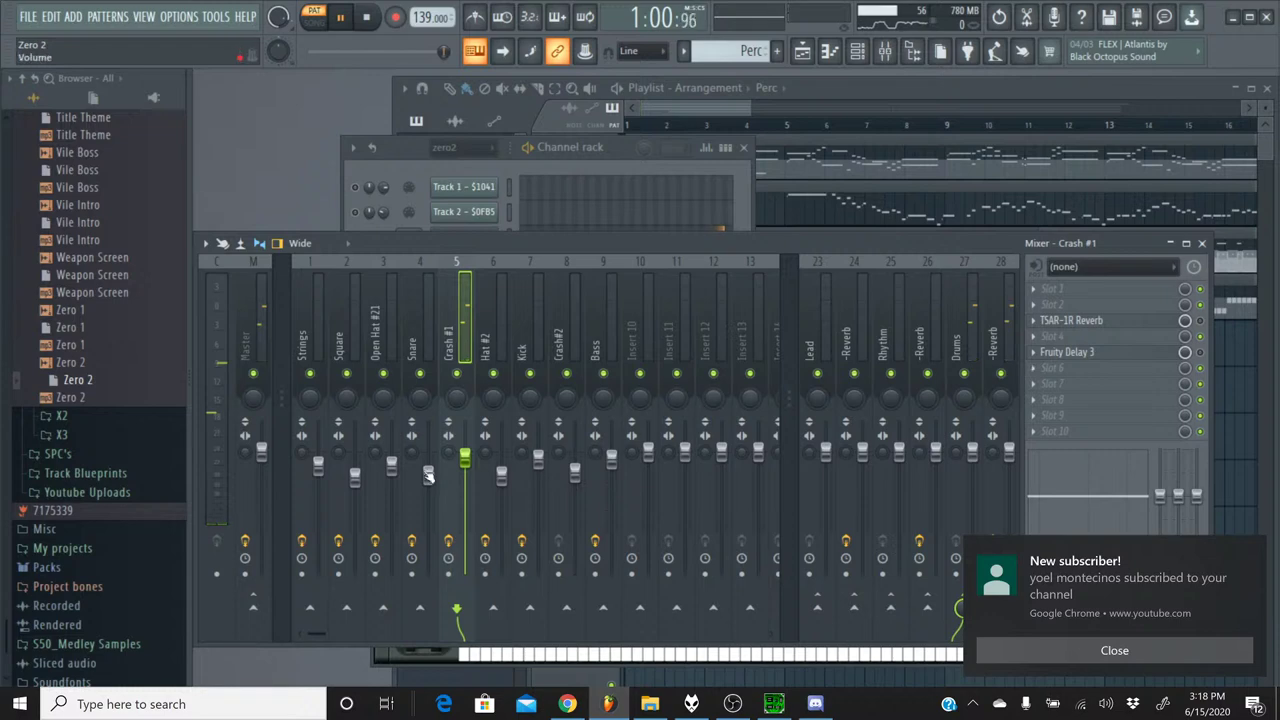
- Add the Saturation Knob effect to slot 8 of the Crash #1 mixer track with saturation at 1.5
left_click(1121, 423)
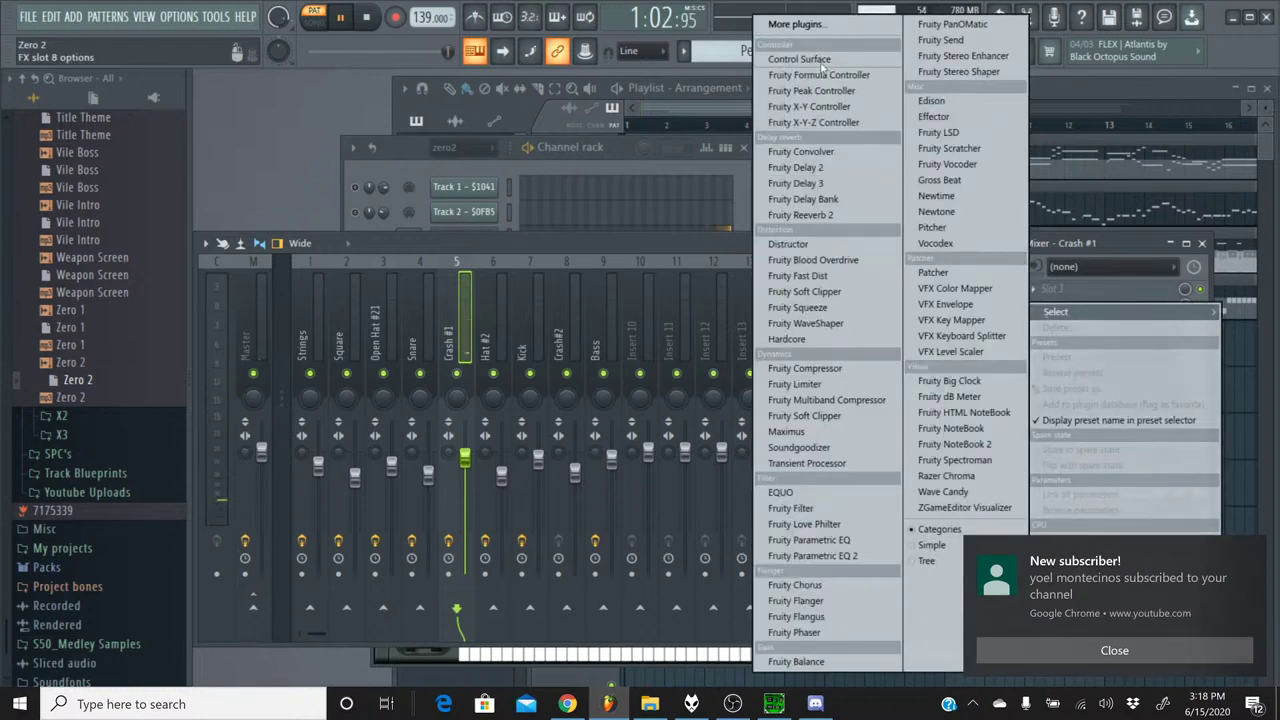
left_click(830, 27)
scroll(545, 388, "down", 15)
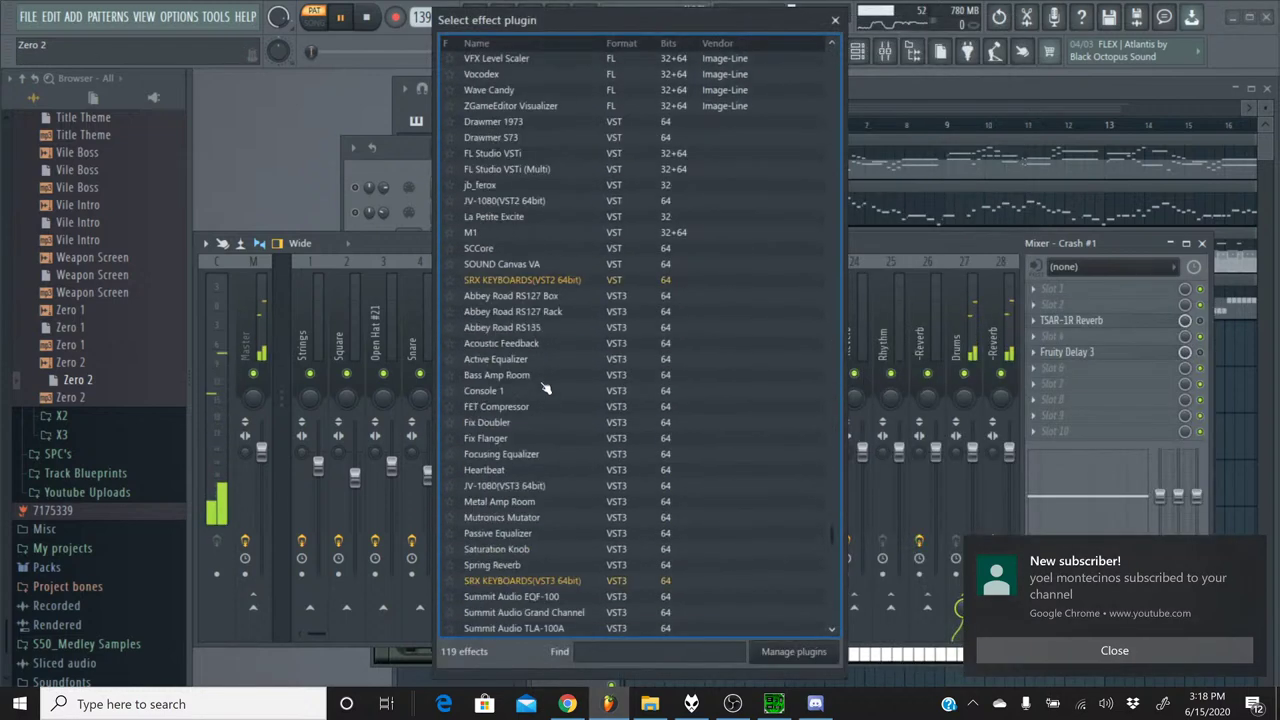
scroll(545, 388, "down", 5)
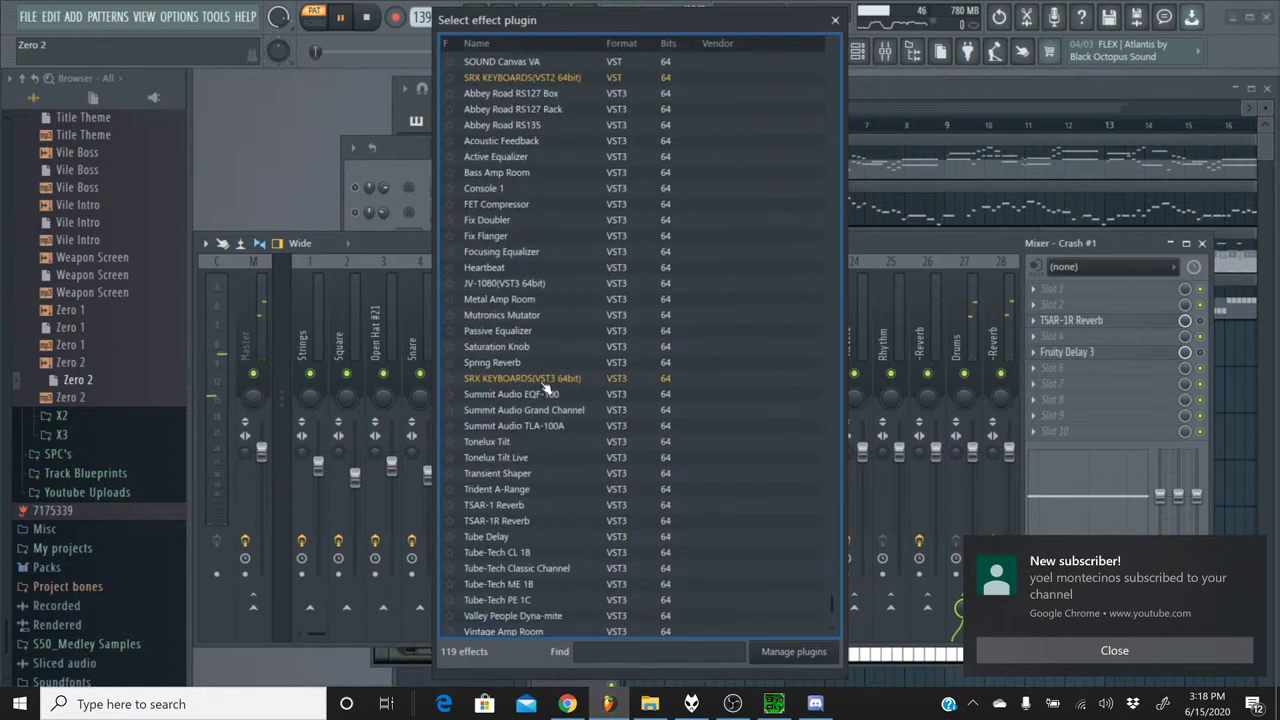
double_click(521, 348)
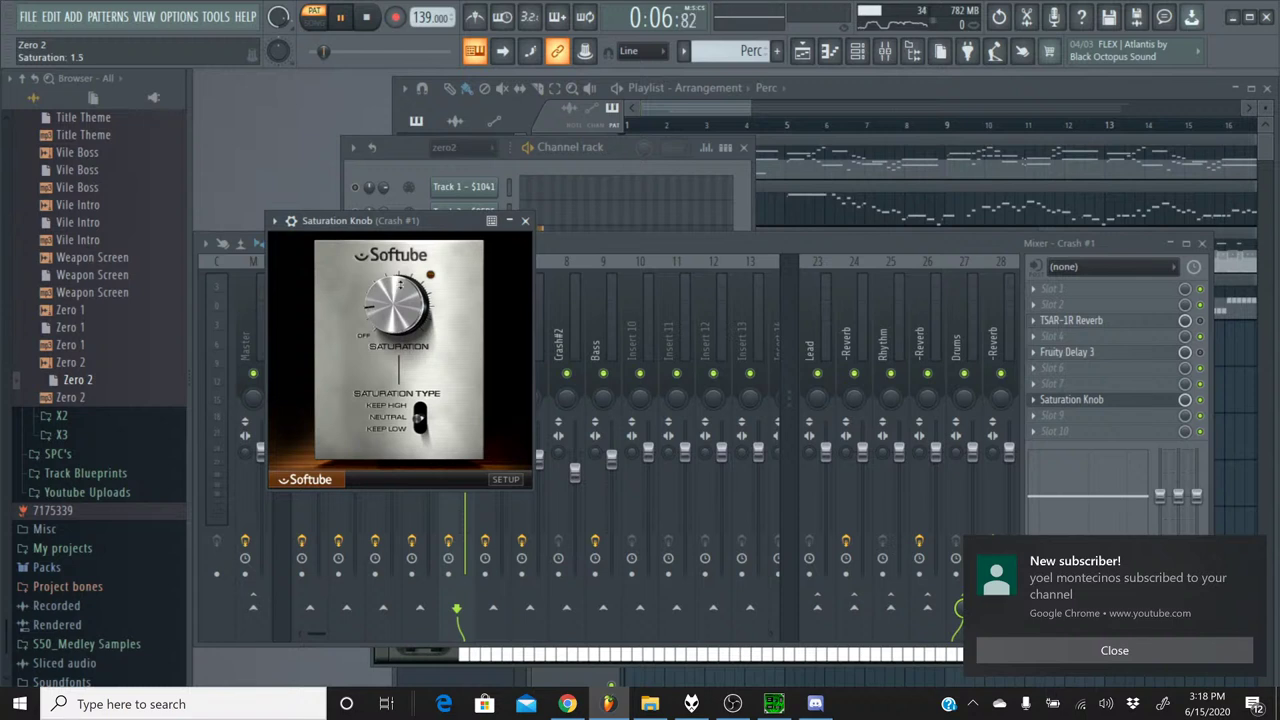
left_click(525, 220)
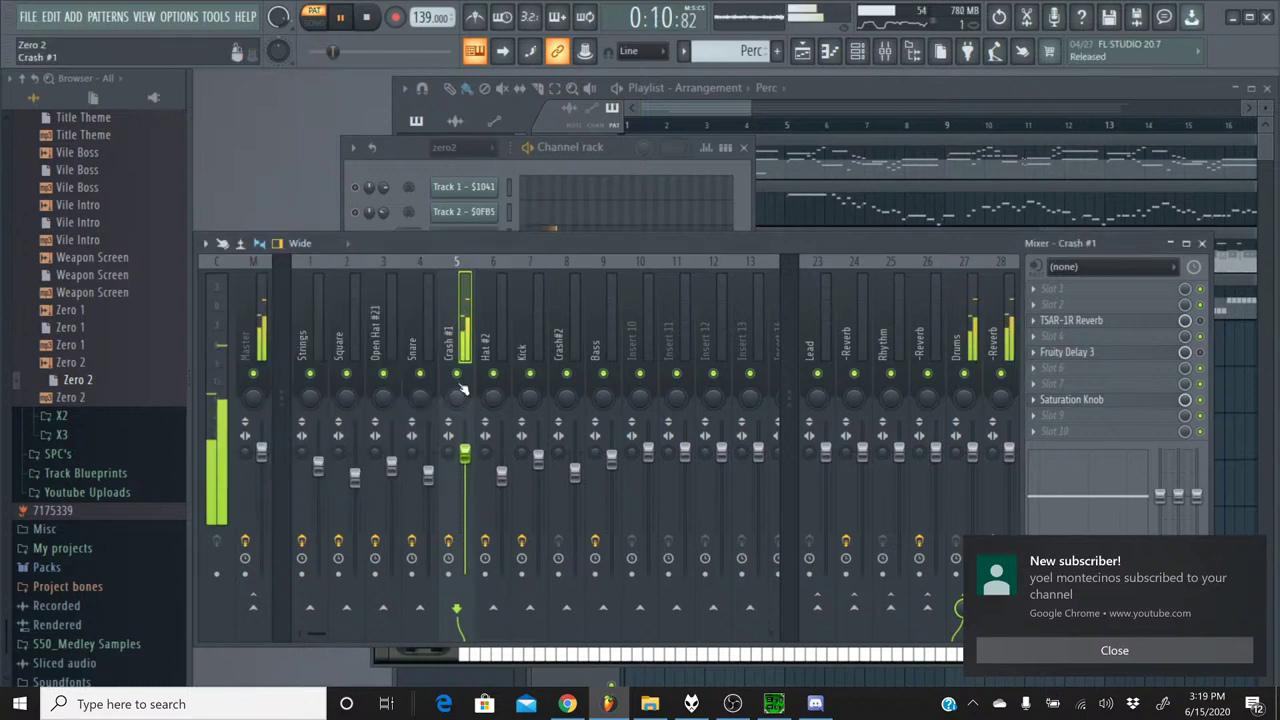
- Solo the M1 #7 channel and select the Hat #2 track in the mixer
left_click(398, 168)
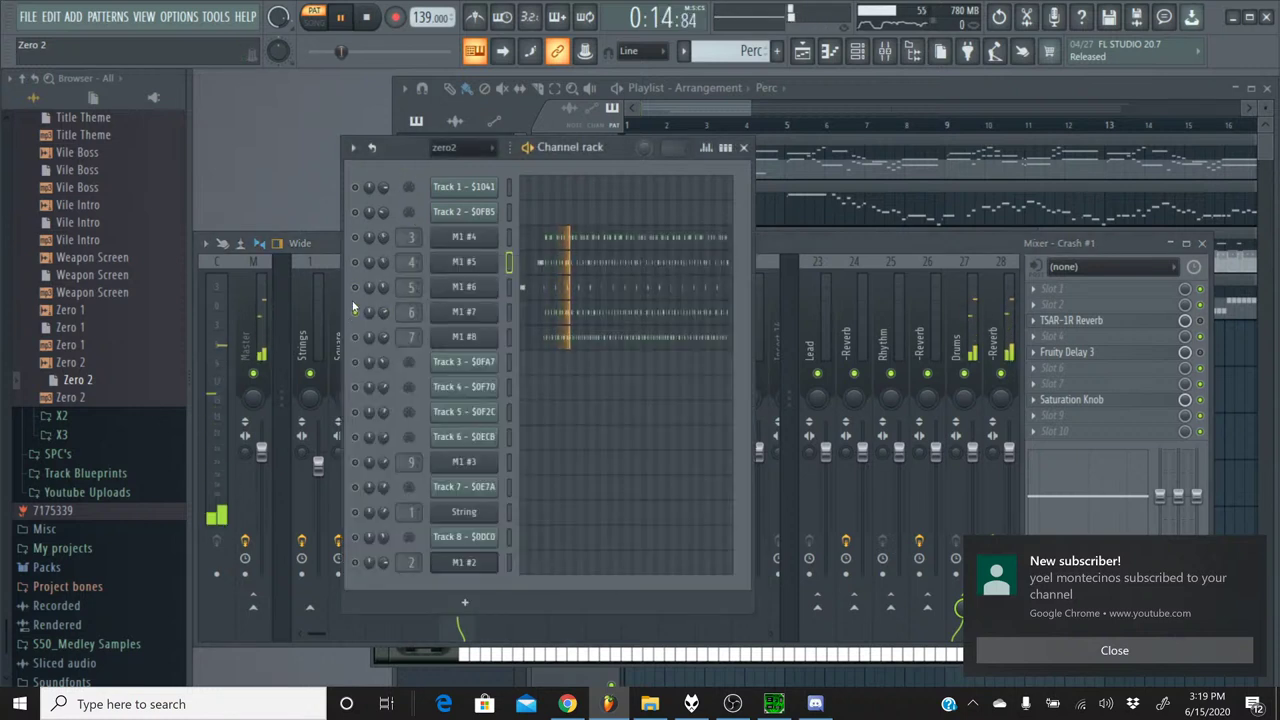
left_click(772, 252)
left_click(500, 280)
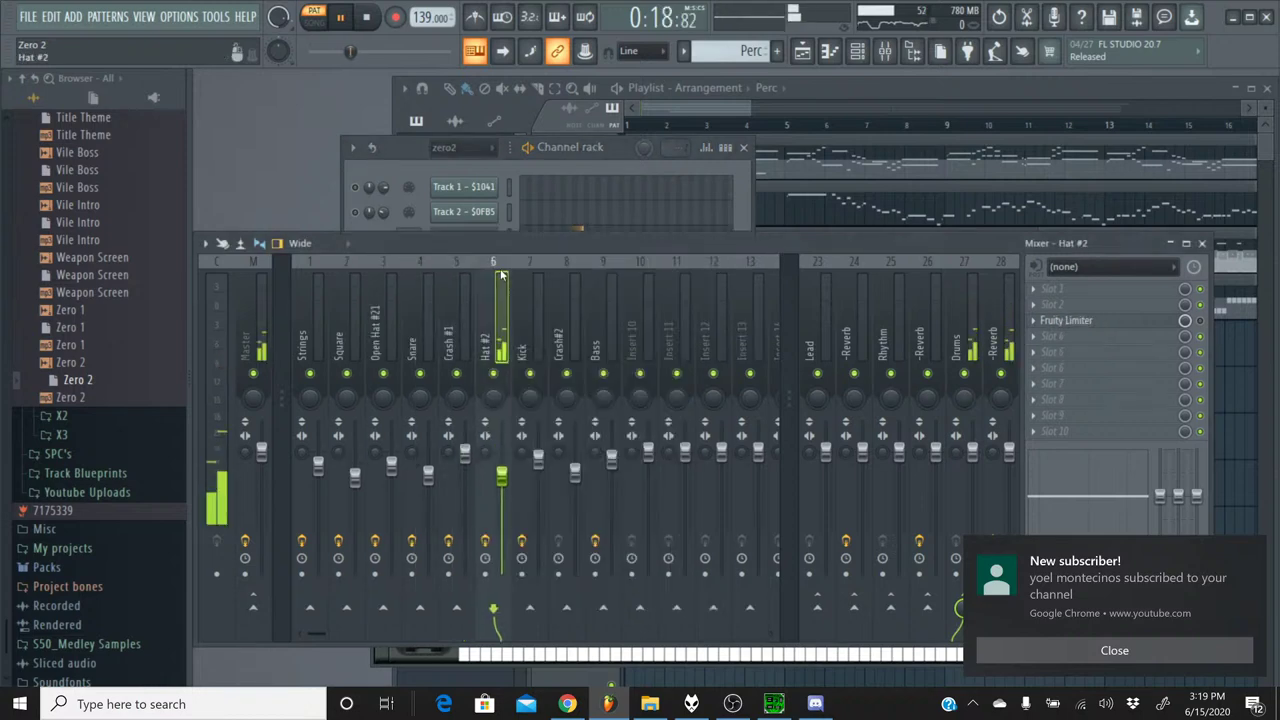
- Add the Saturation Knob effect to slot 5 of the Hat #2 mixer track and set its saturation to 1.5
left_click(1054, 352)
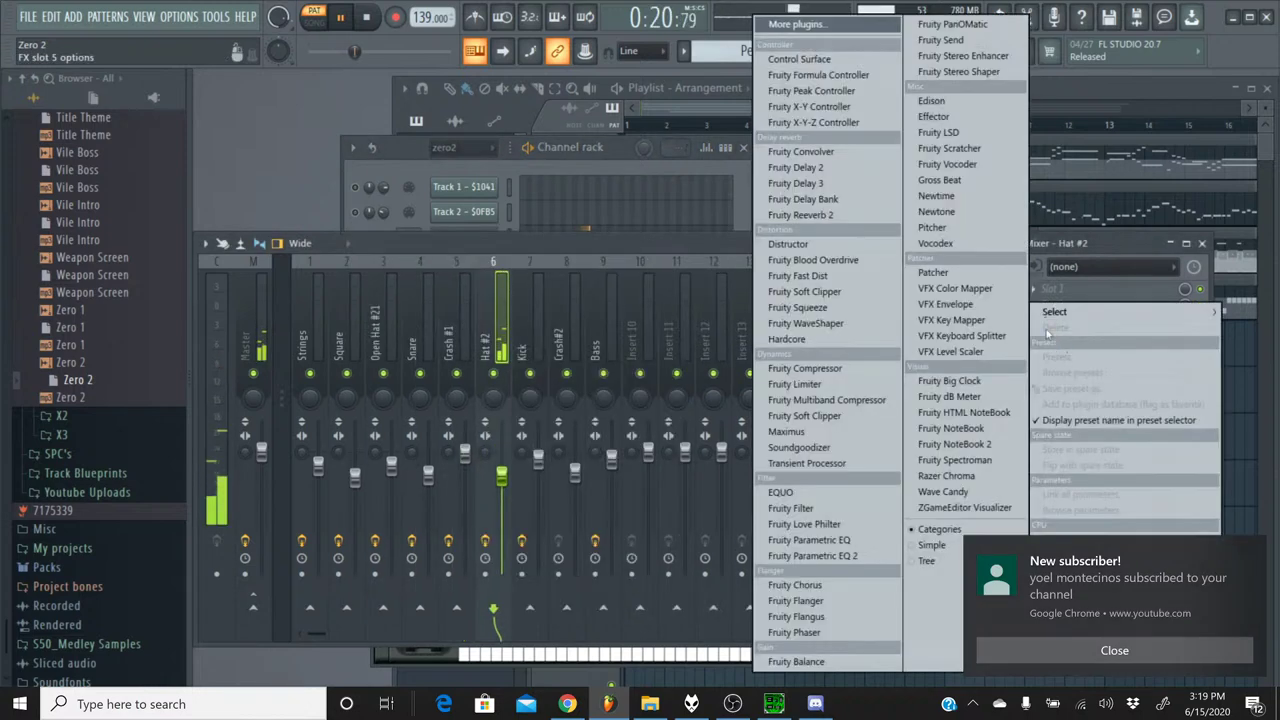
left_click(800, 28)
scroll(625, 272, "down", 20)
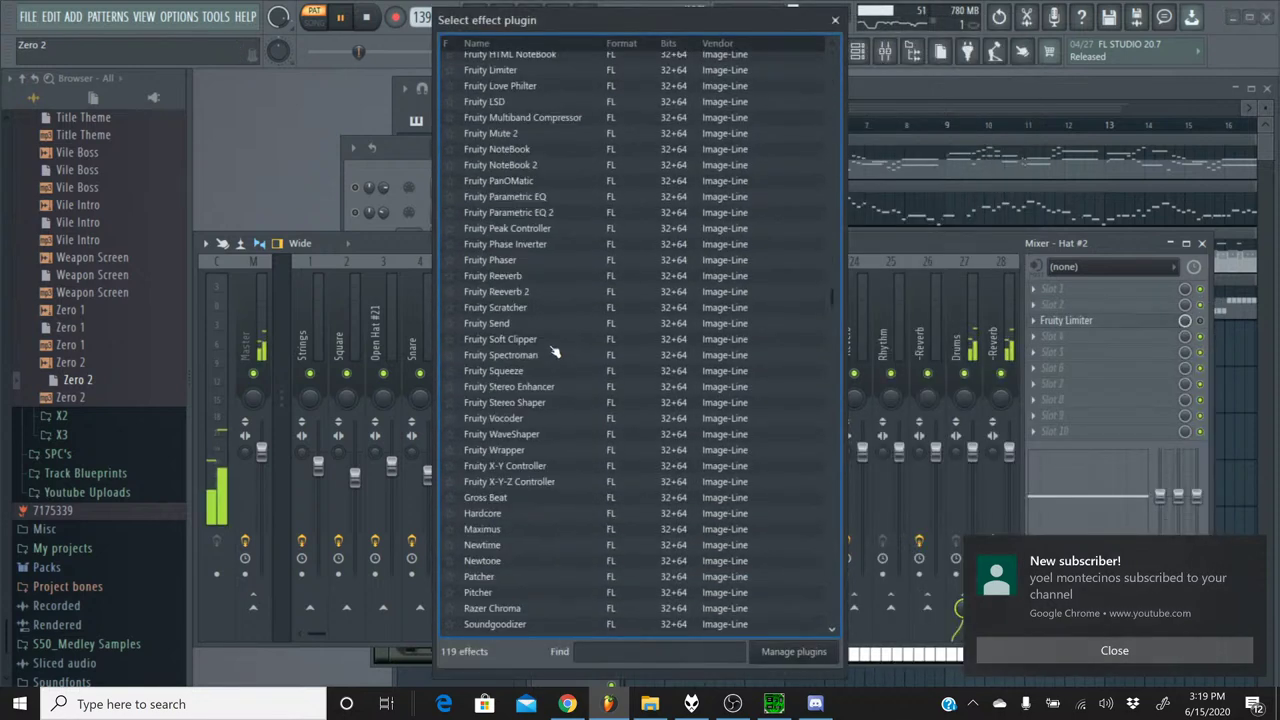
double_click(545, 328)
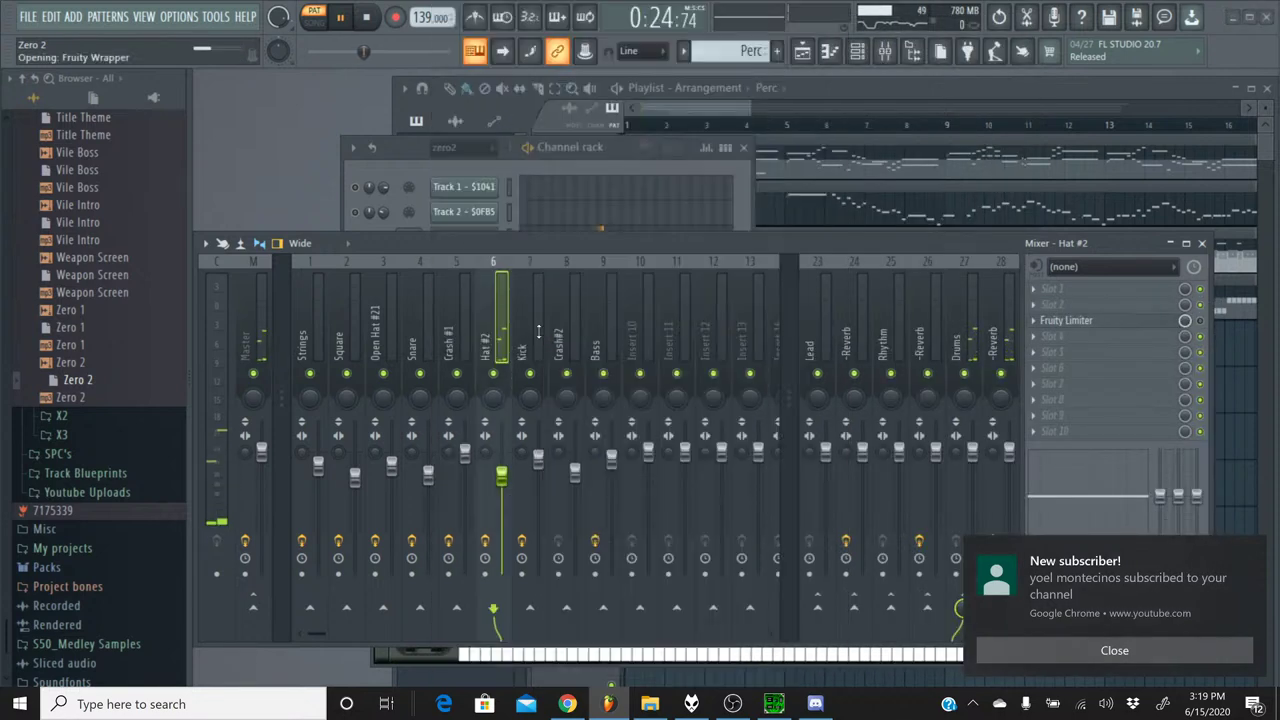
left_click_drag(386, 313, 386, 290)
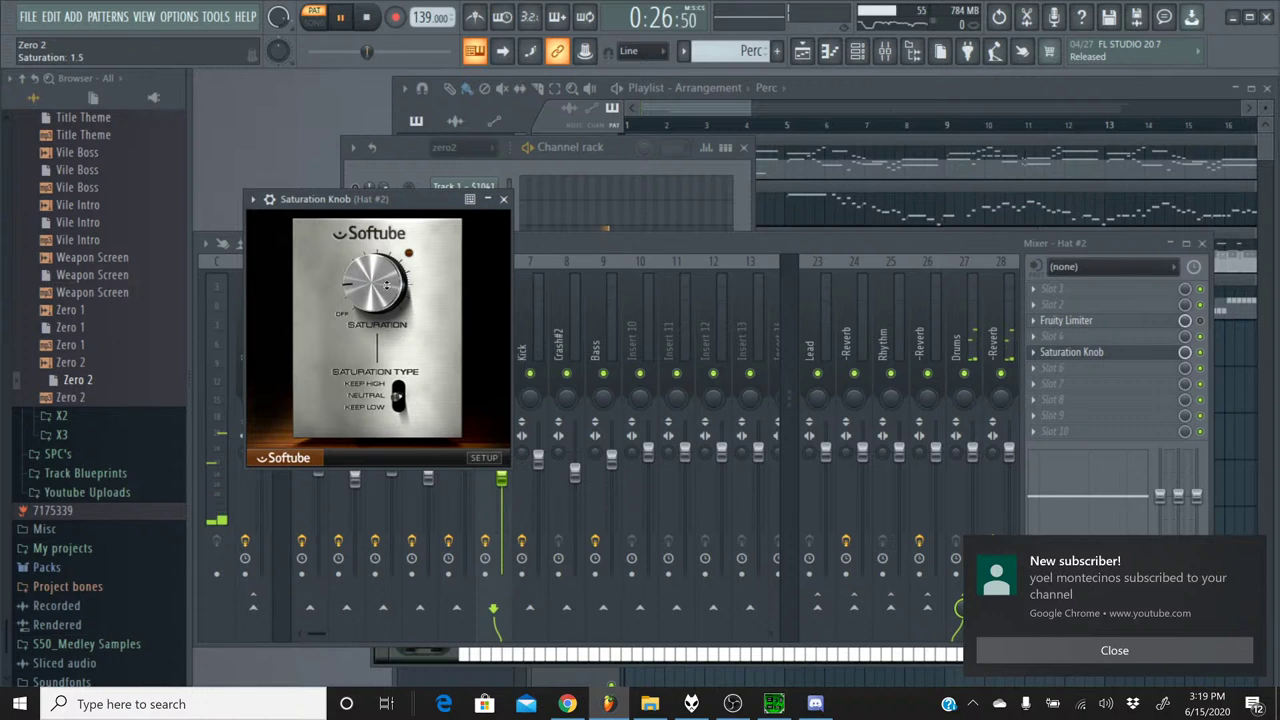
left_click(502, 200)
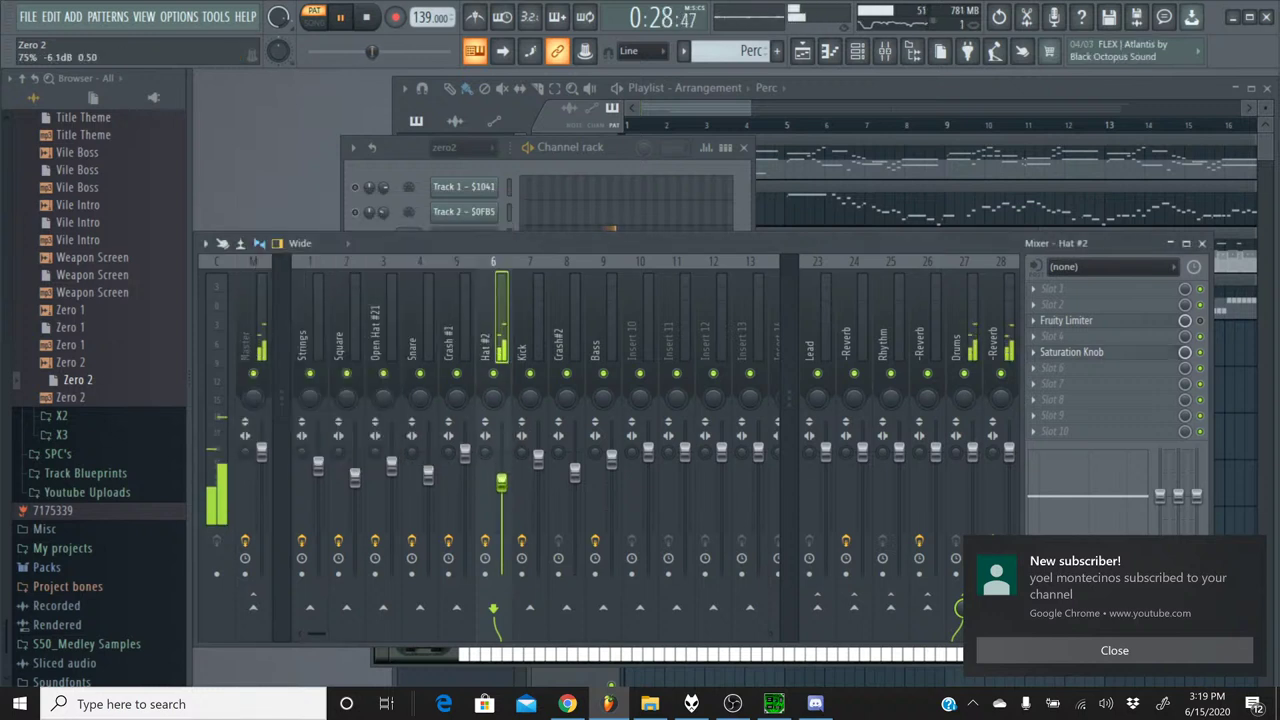
- Select the Kick track in the mixer and solo the M1 #8 channel
left_click(520, 290)
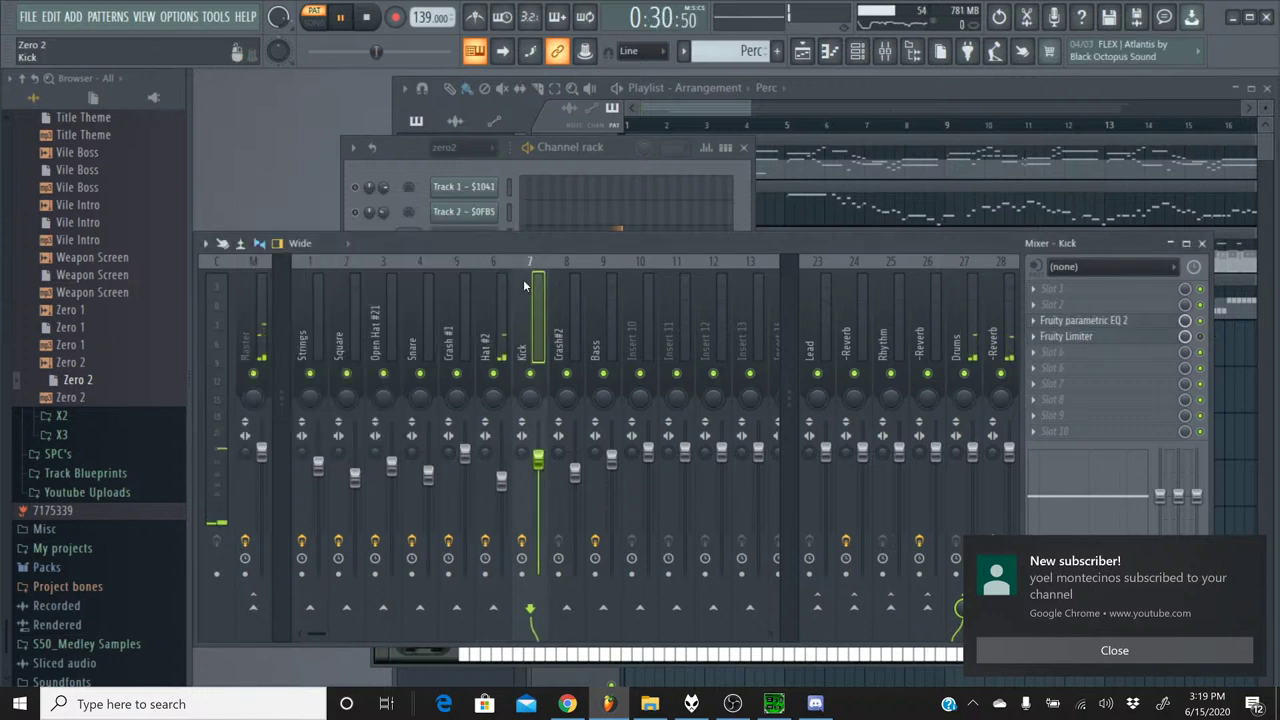
key("F6")
left_click(354, 337)
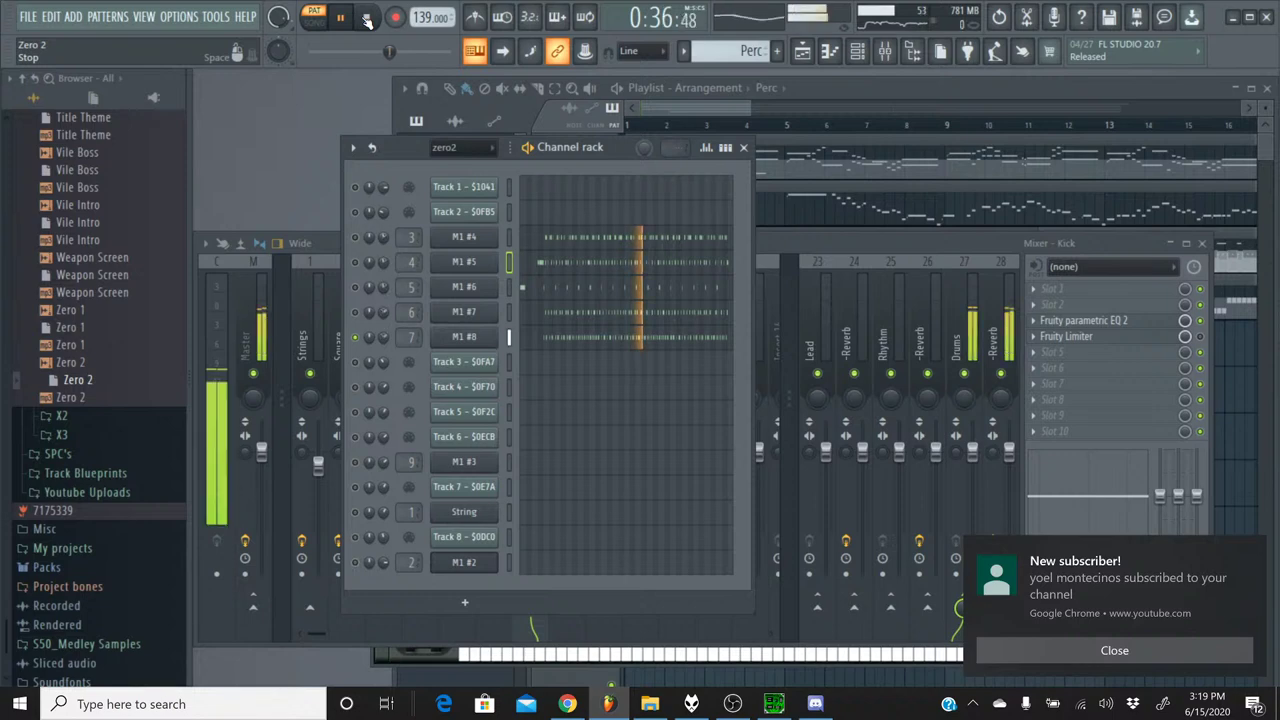
- Load the BD&SDCatlog1 drum program in the kick's M1 #8 instrument and set its second insert effect to No Effect
left_click(466, 337)
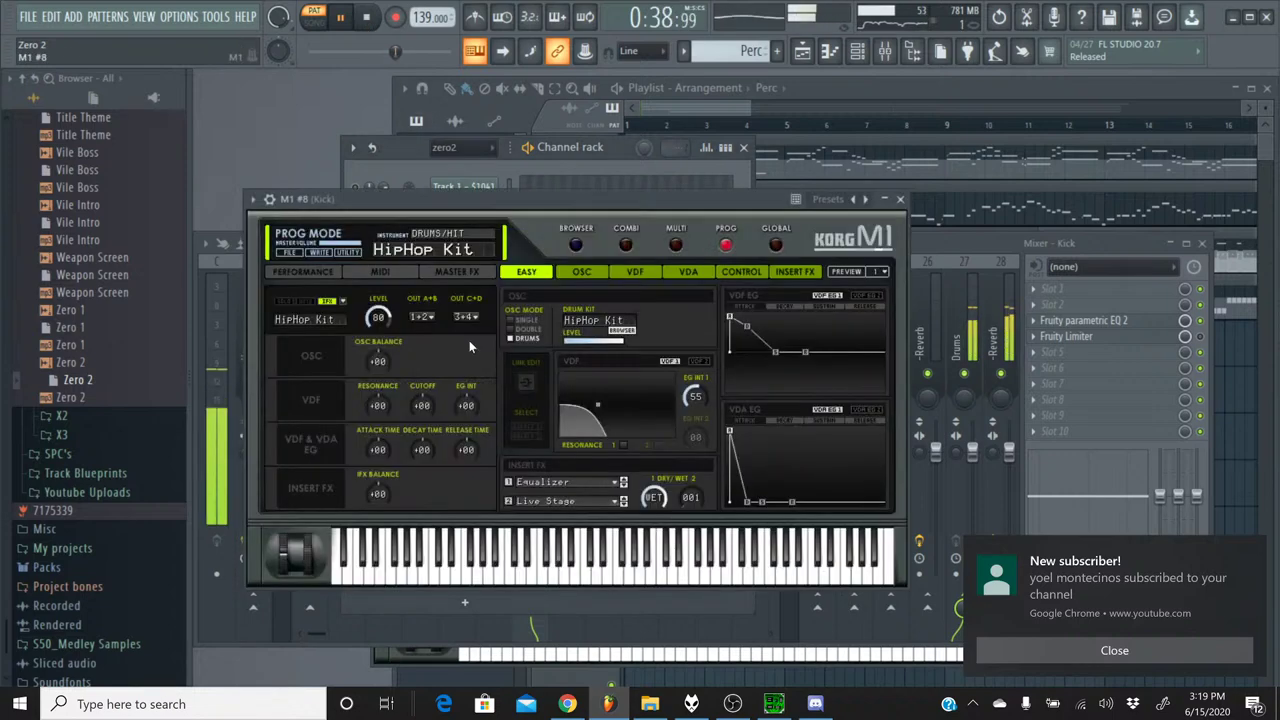
left_click(577, 245)
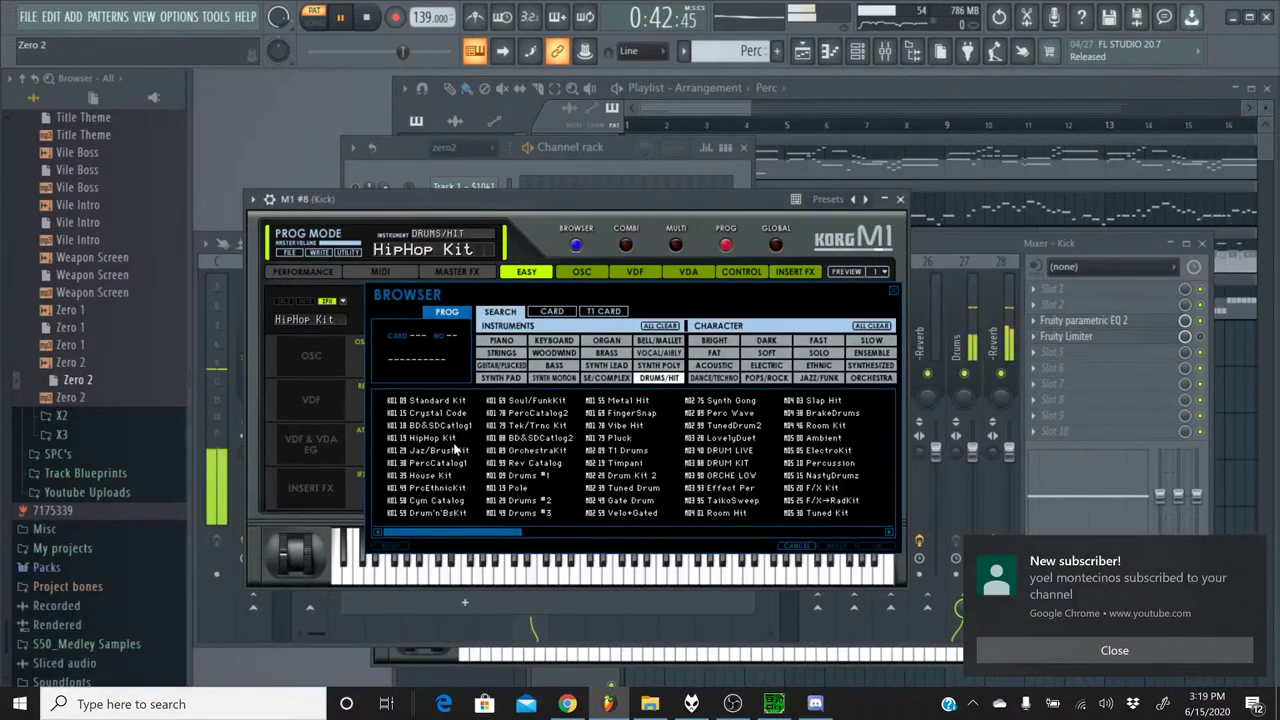
left_click(440, 426)
left_click(590, 440)
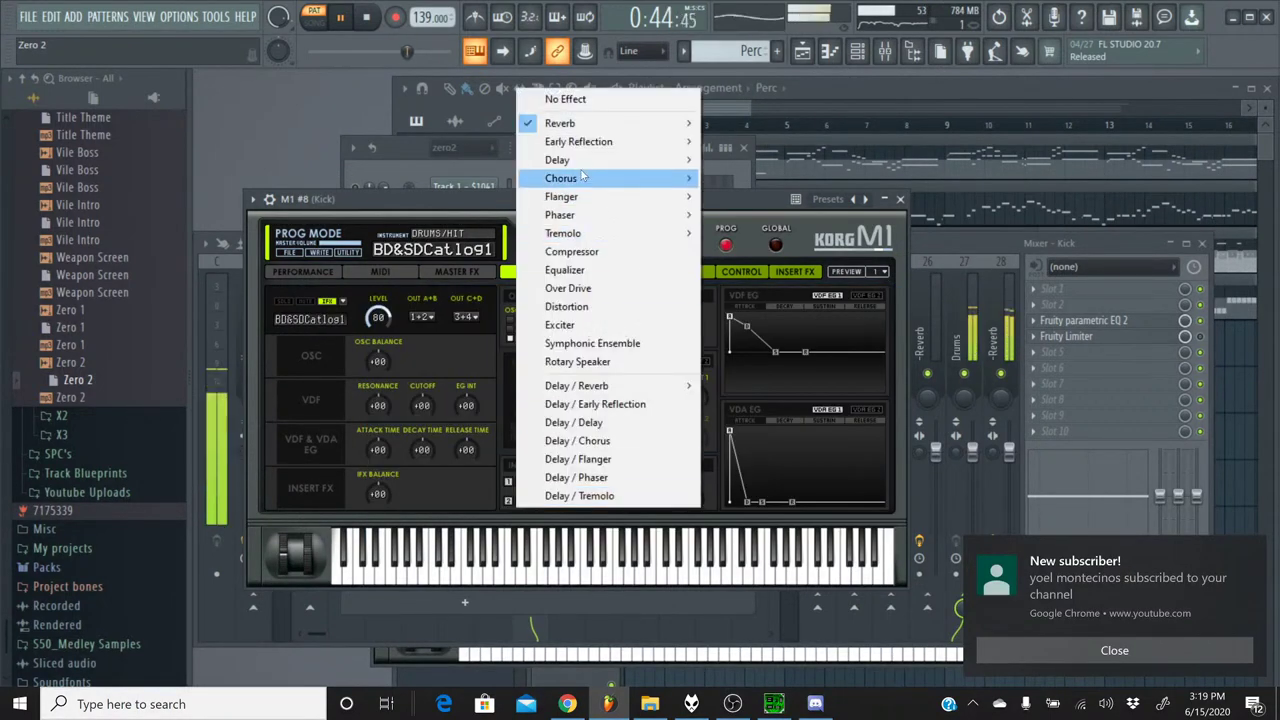
left_click(586, 100)
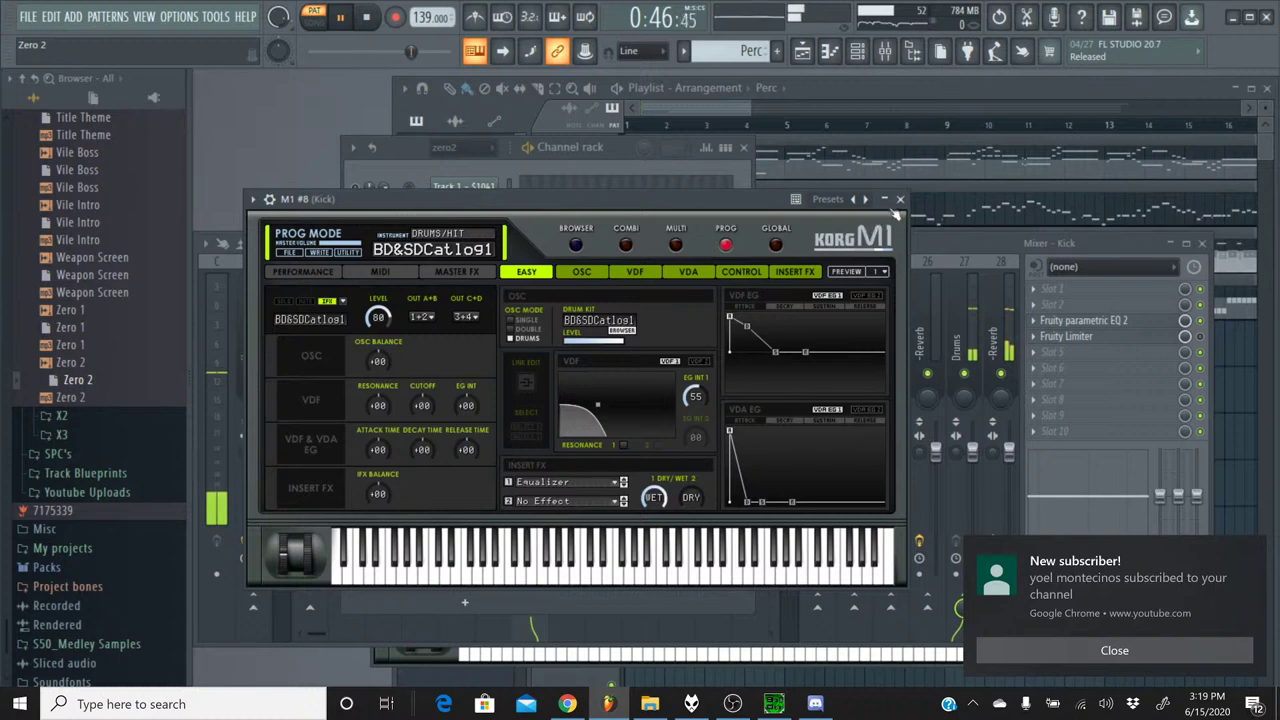
left_click(899, 199)
- Transpose all of the M1 #8 kick notes down to B2 in the piano roll while the Perc pattern plays
left_click(600, 336)
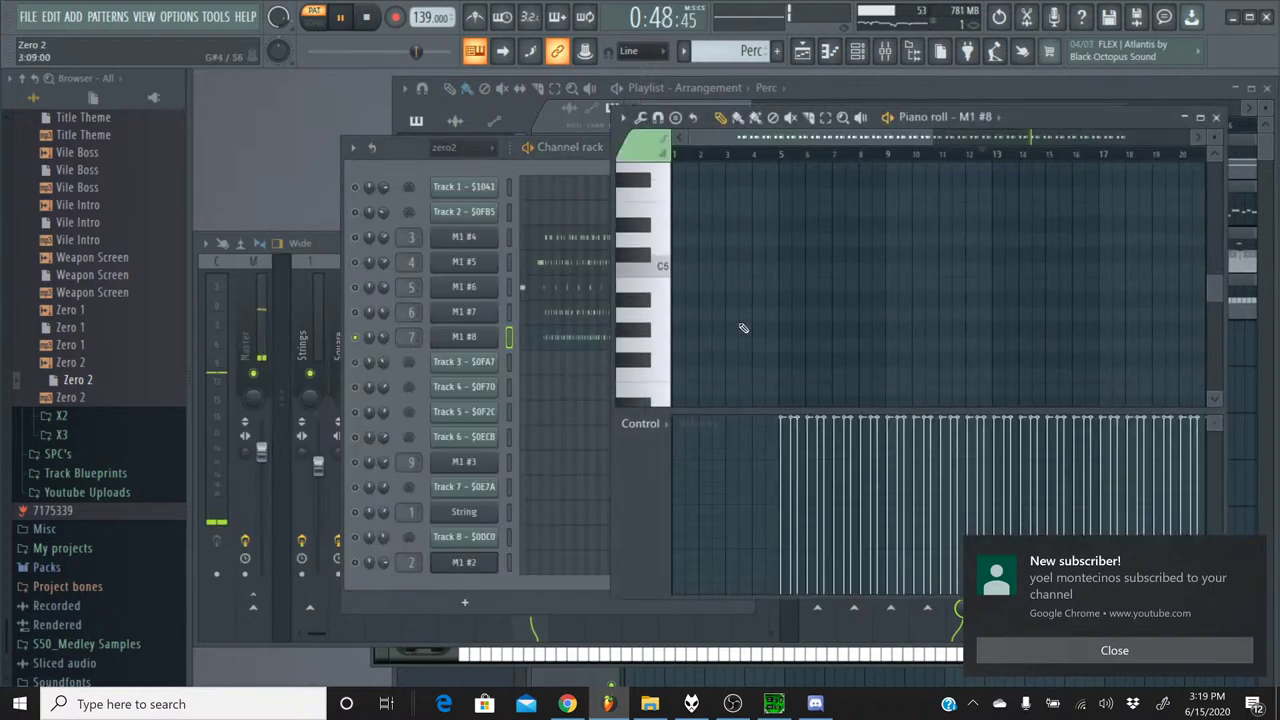
scroll(740, 325, "down", 5)
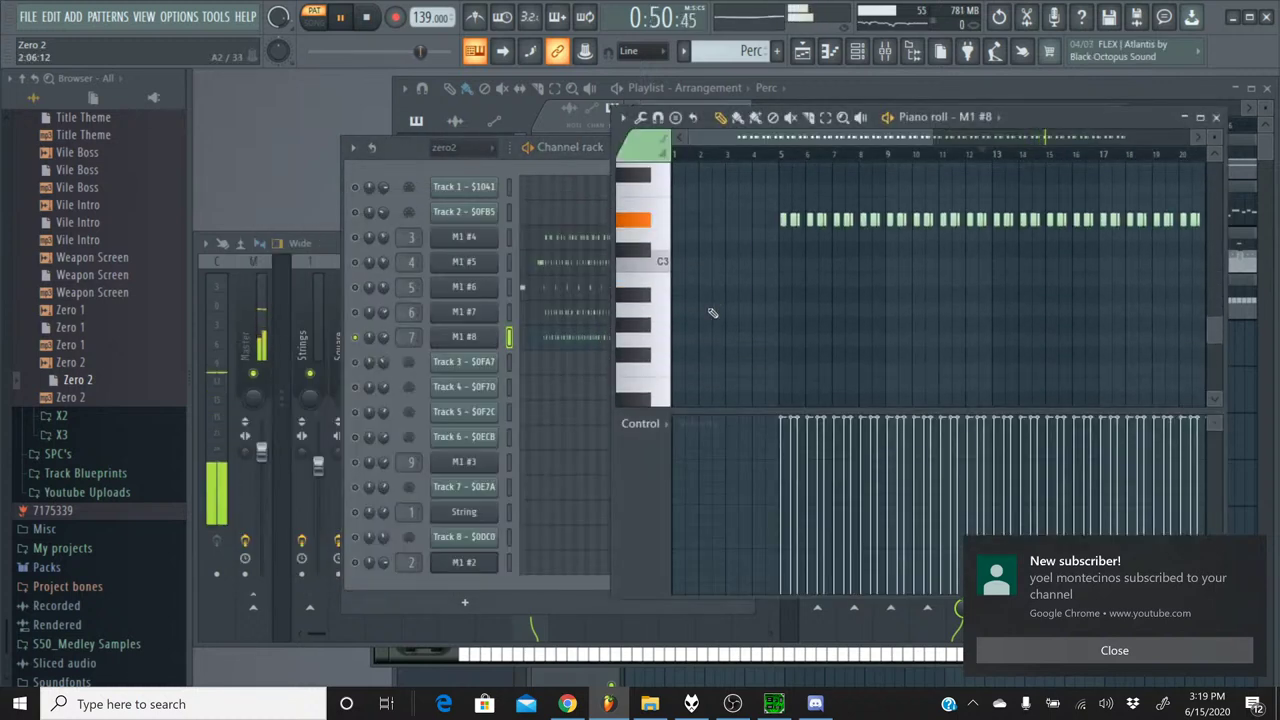
key("ctrl+a")
key("Down")
key("Down")
key("Down")
key("Down")
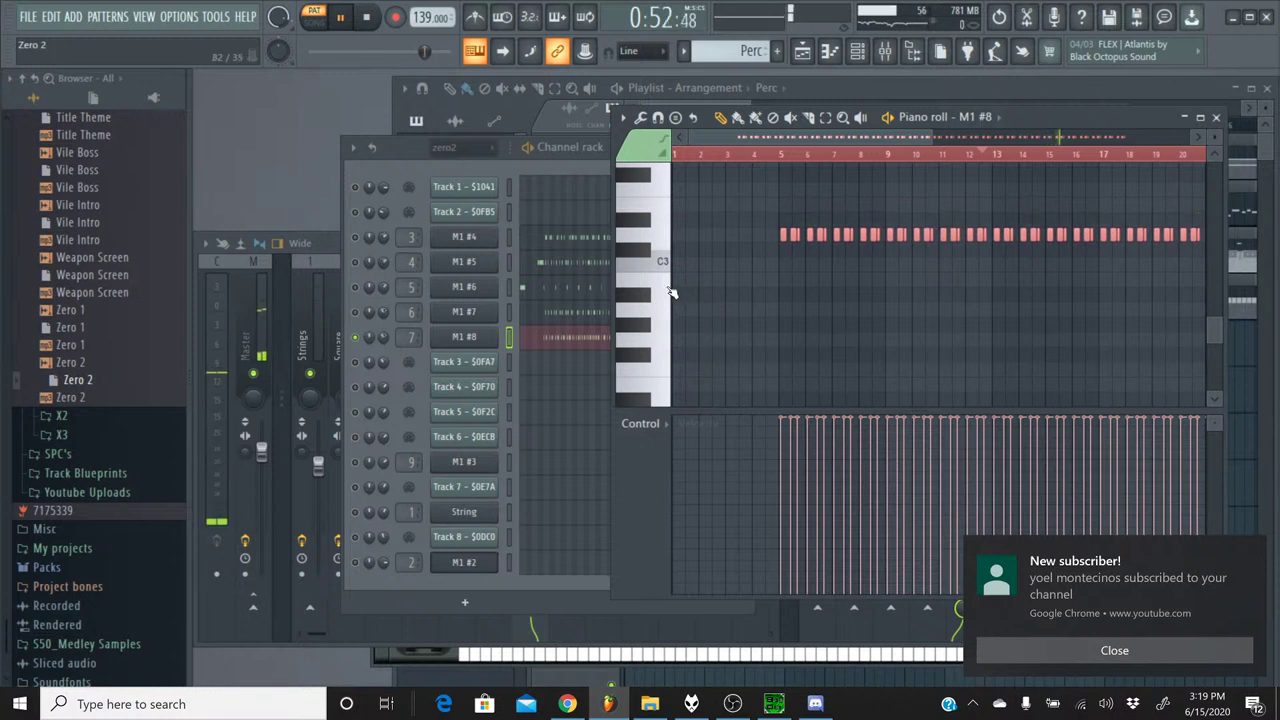
key("Down")
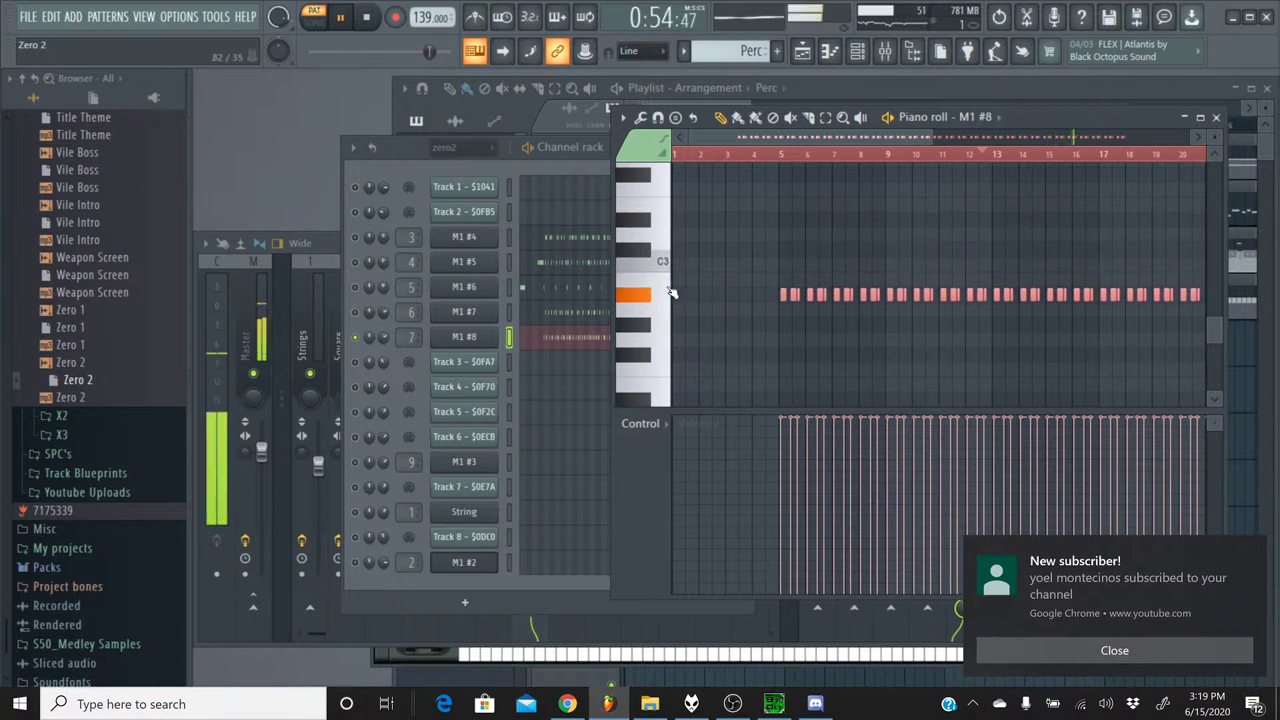
key("Up")
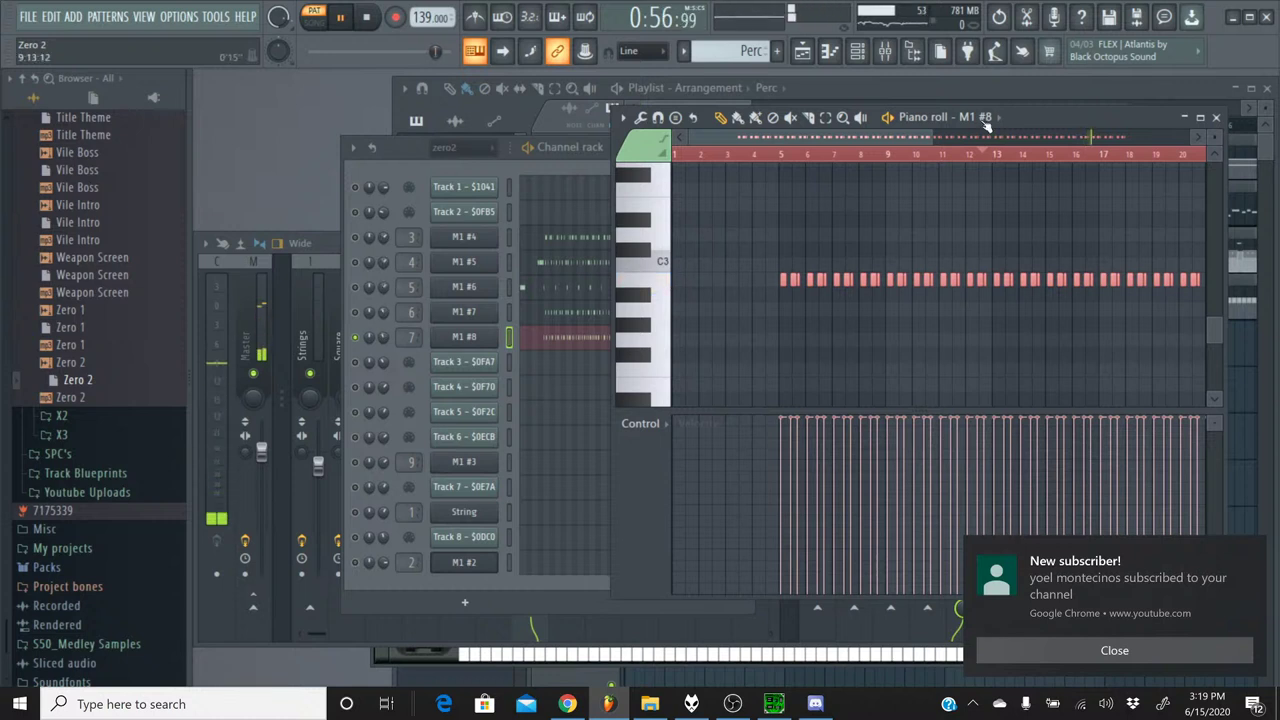
left_click(1217, 118)
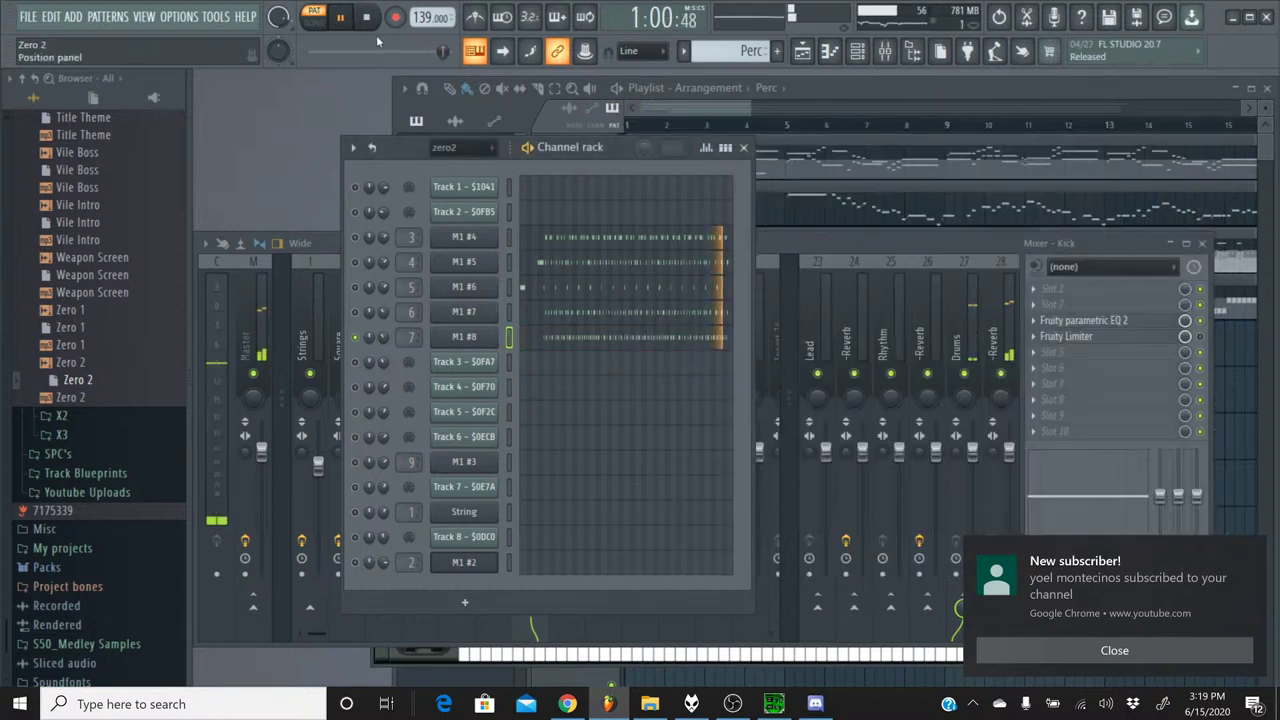
- Stop the Perc pattern and switch playback to song mode, stopped at the start of the song
left_click(376, 32)
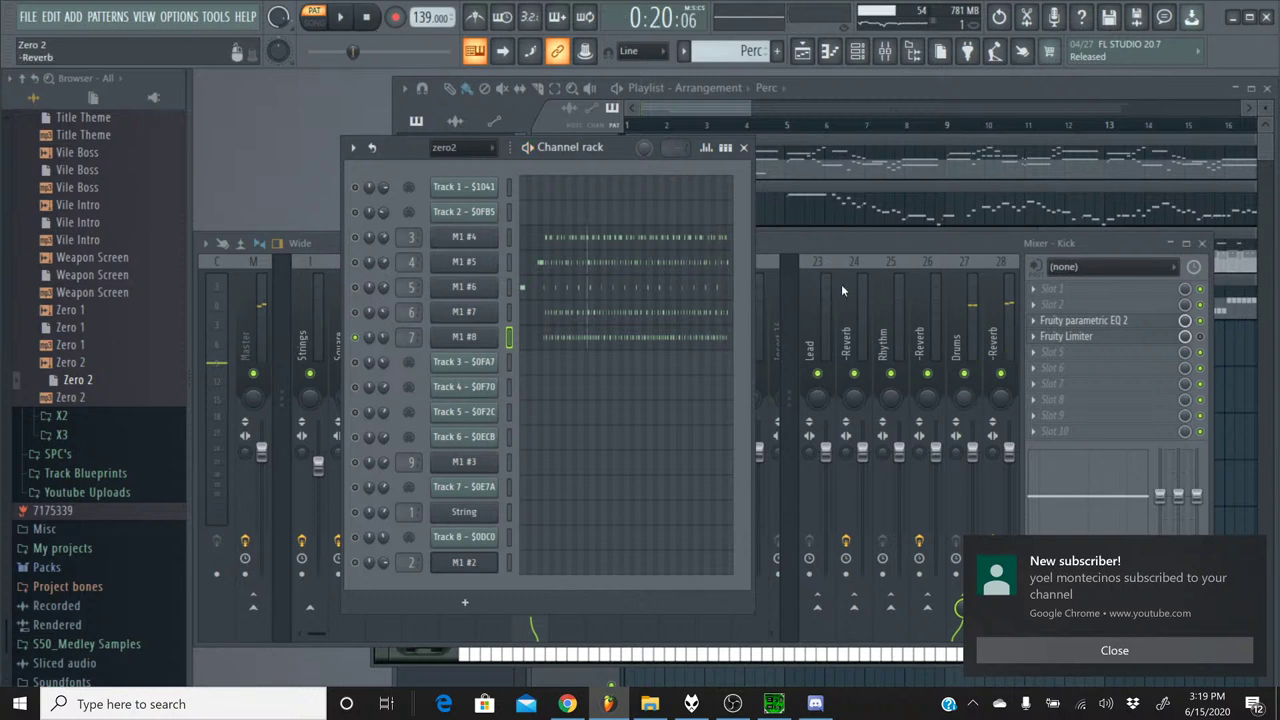
left_click(744, 148)
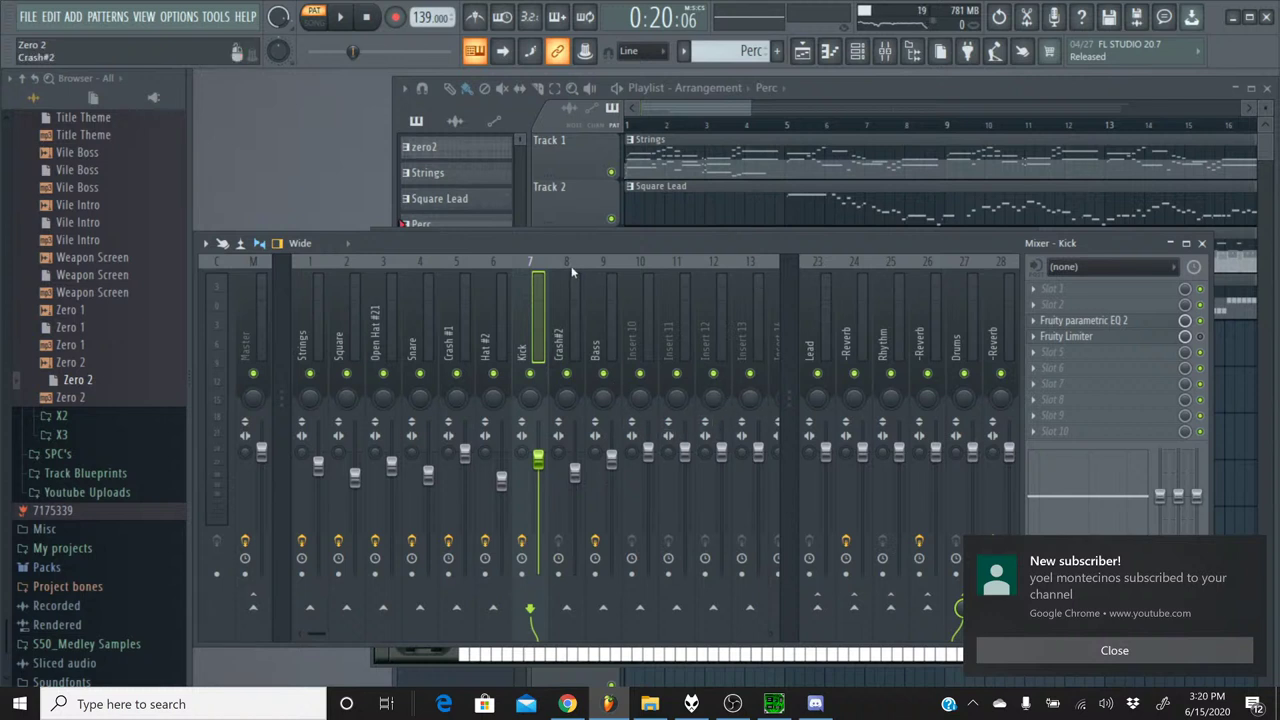
left_click(336, 27)
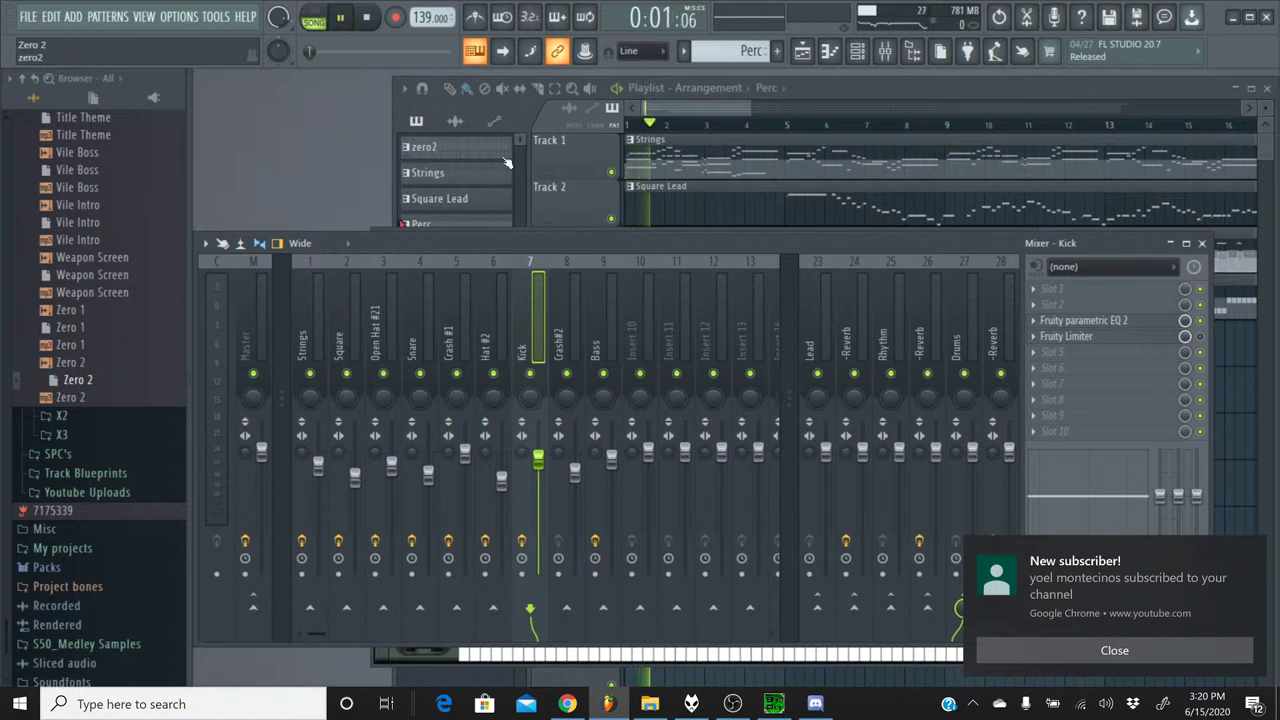
key("space")
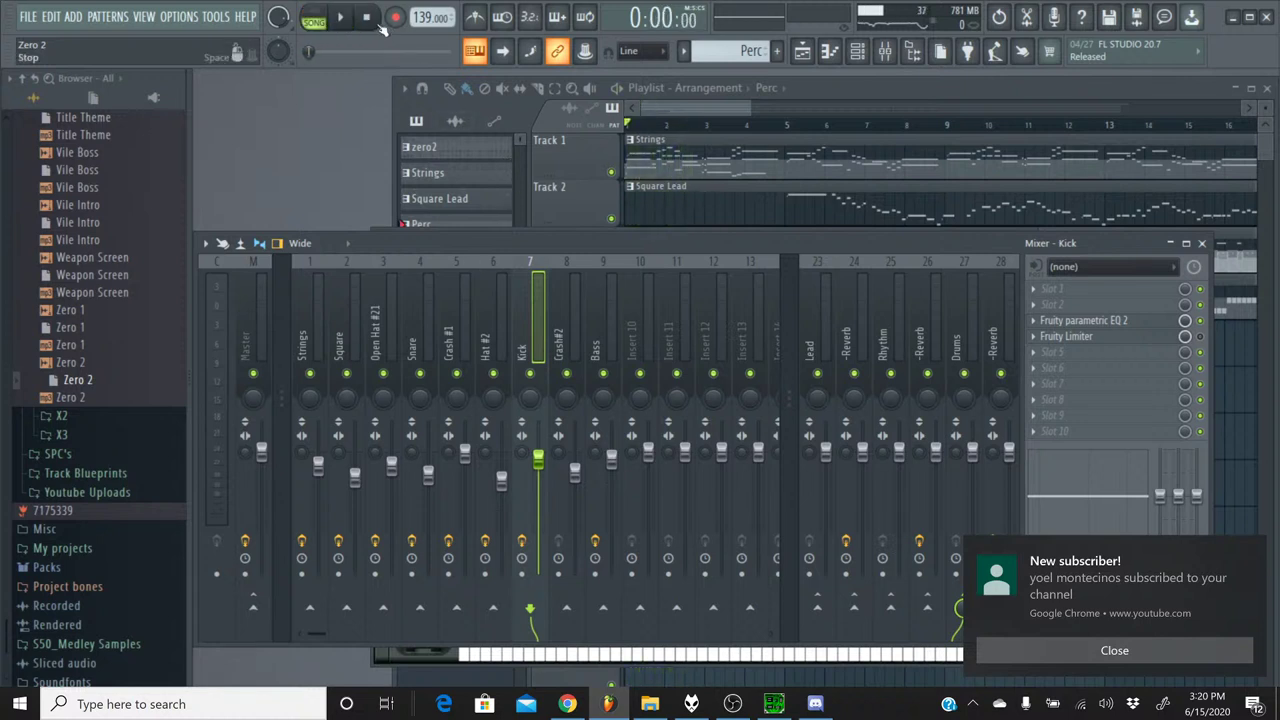
- Unmute all channels, play the song from the start and dismiss the subscriber notification
left_click(857, 51)
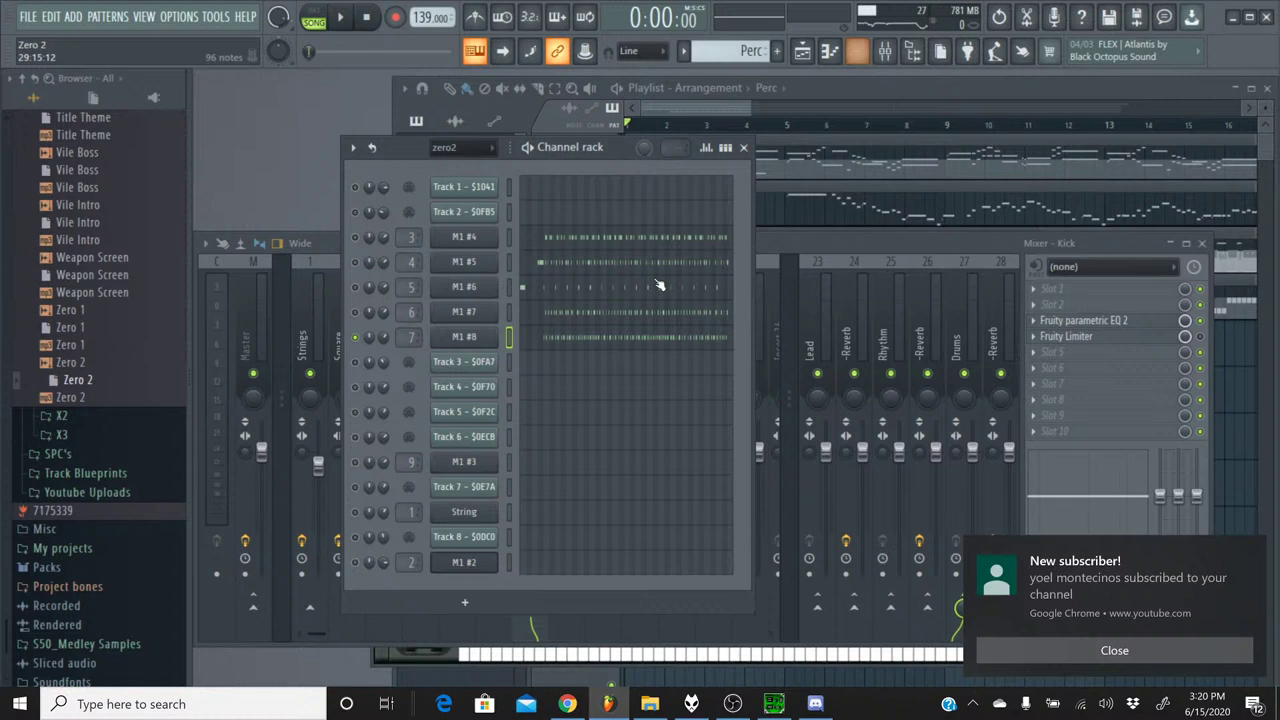
right_click(358, 337)
left_click(366, 353)
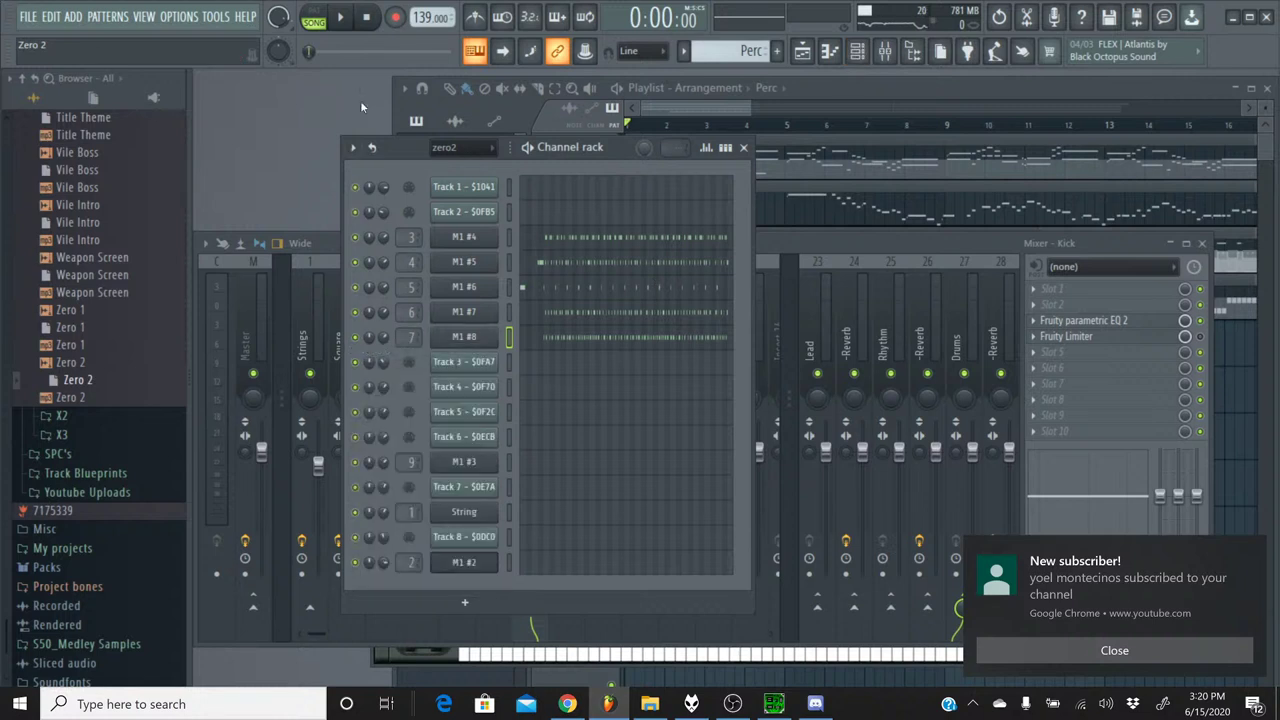
left_click(354, 29)
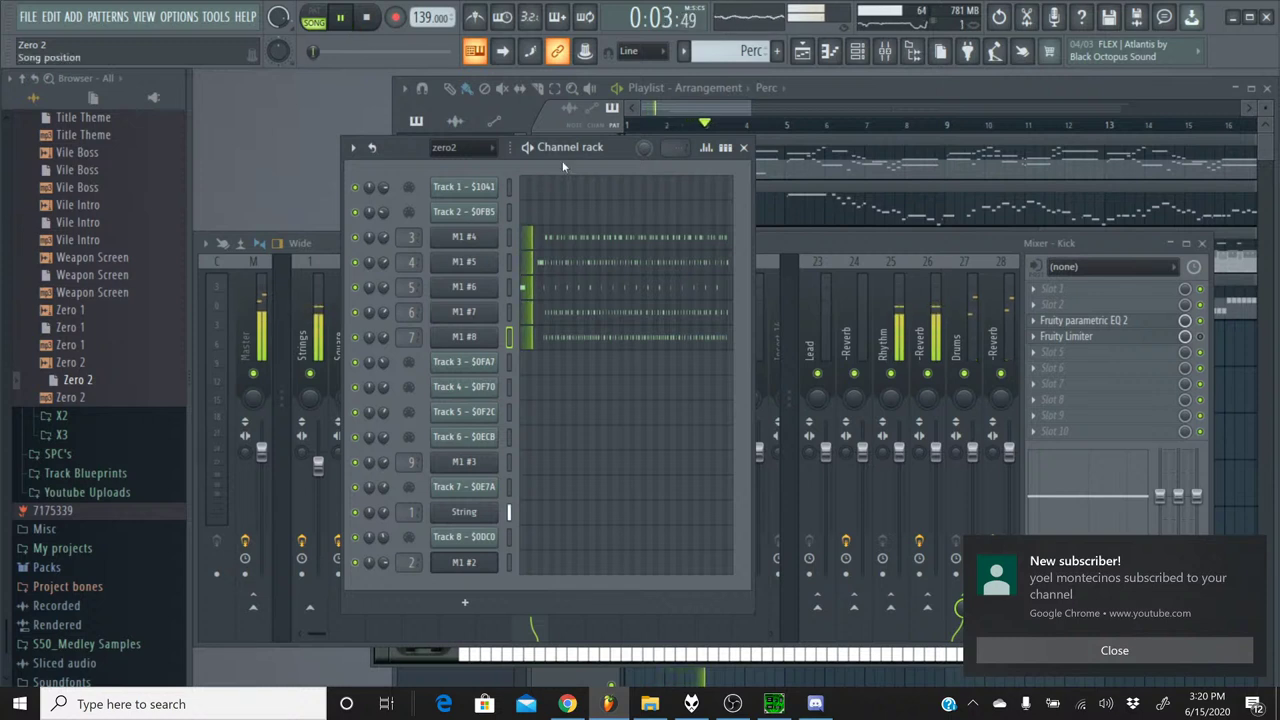
left_click(1114, 650)
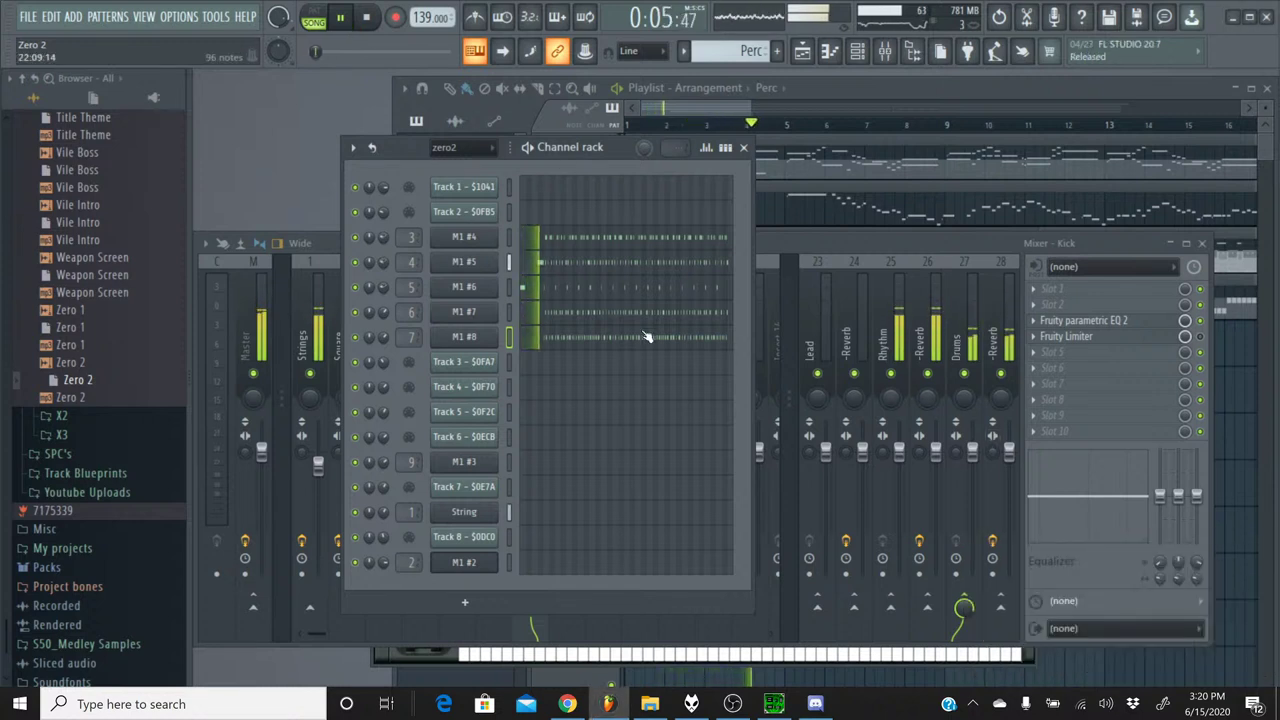
- Solo the Snare mixer track during song playback and raise its volume to 90%
left_click(783, 255)
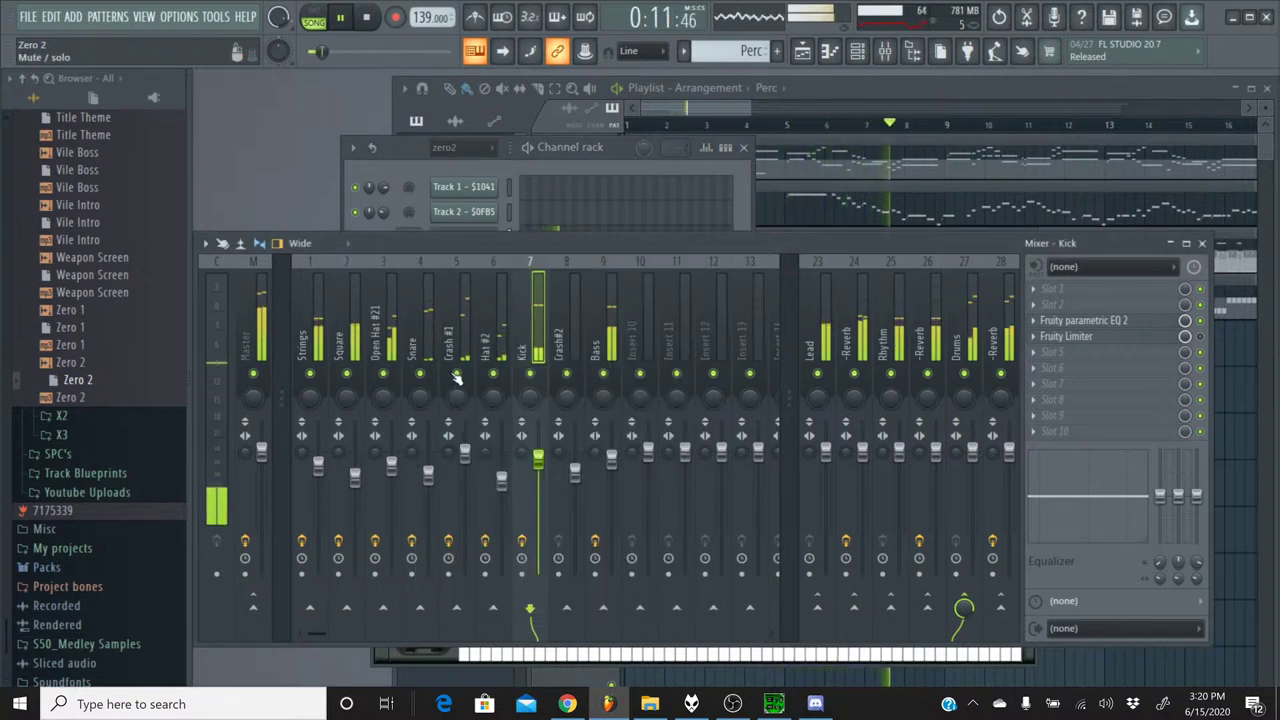
left_click(429, 297)
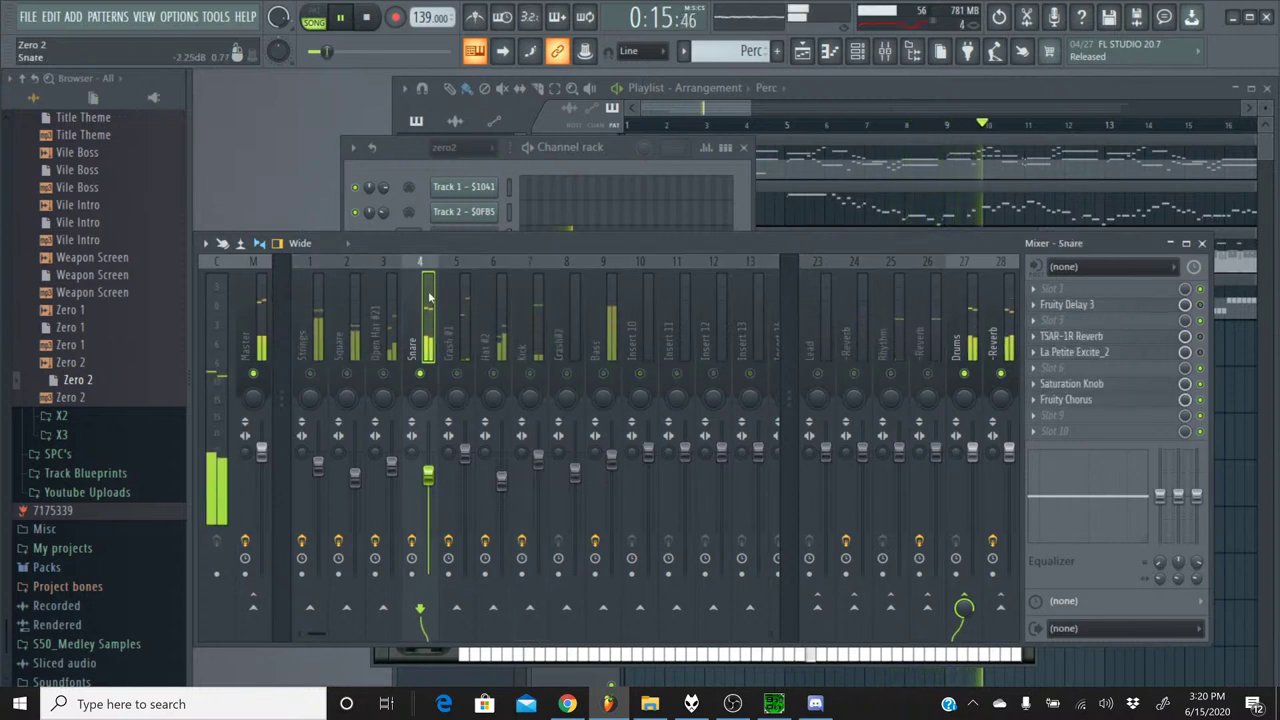
left_click_drag(429, 478, 429, 468)
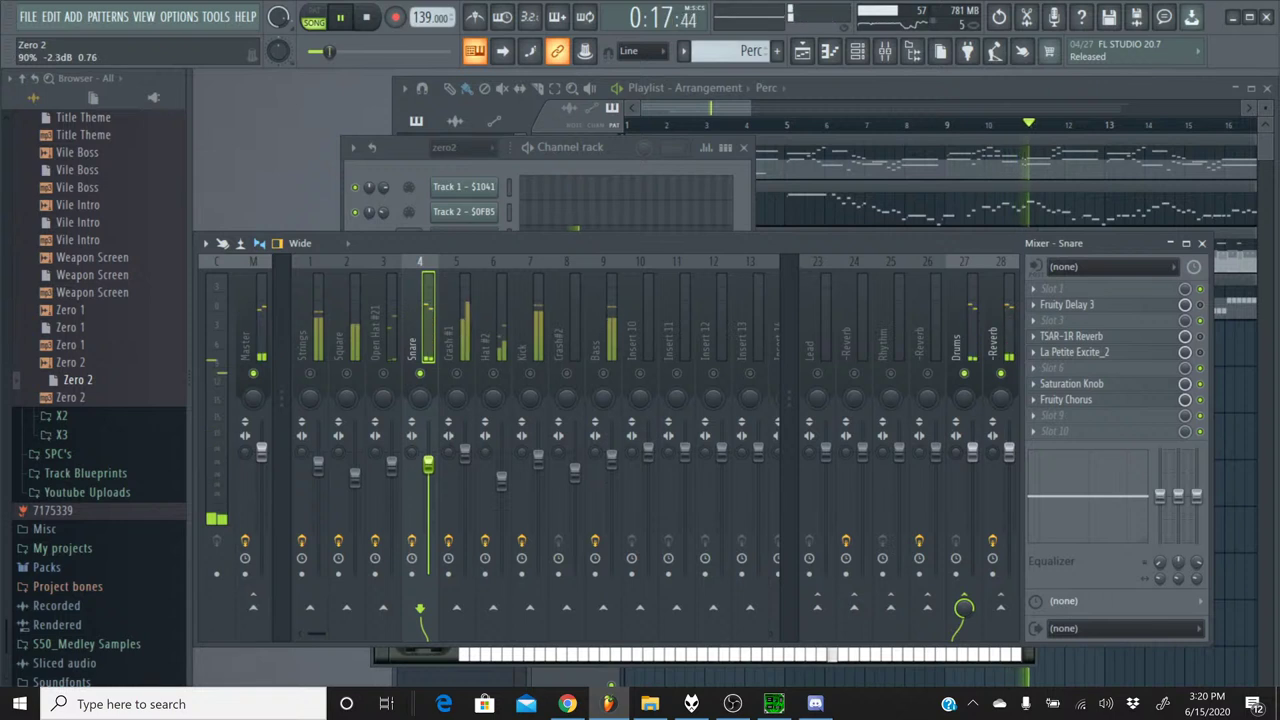
- End the Snare solo, audition the Kick alone in the playing song, and set the Kick volume to 100% and the Snare to 99%
right_click(419, 373)
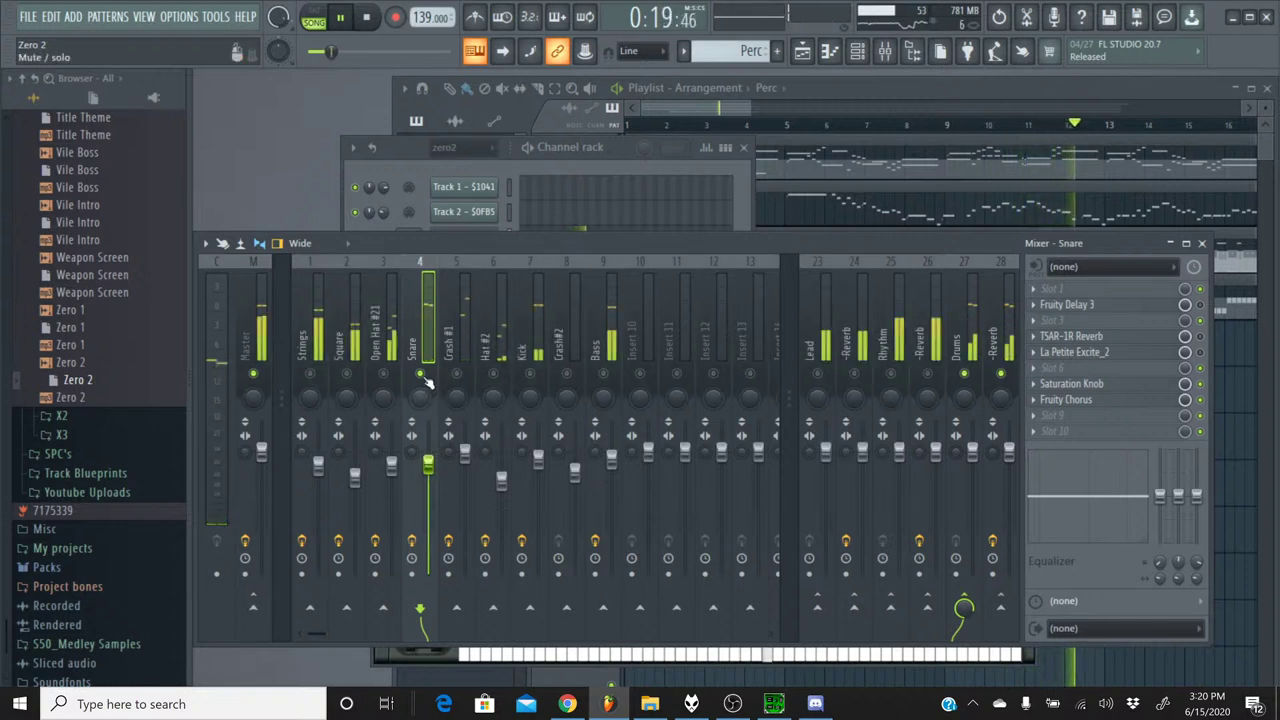
right_click(530, 373)
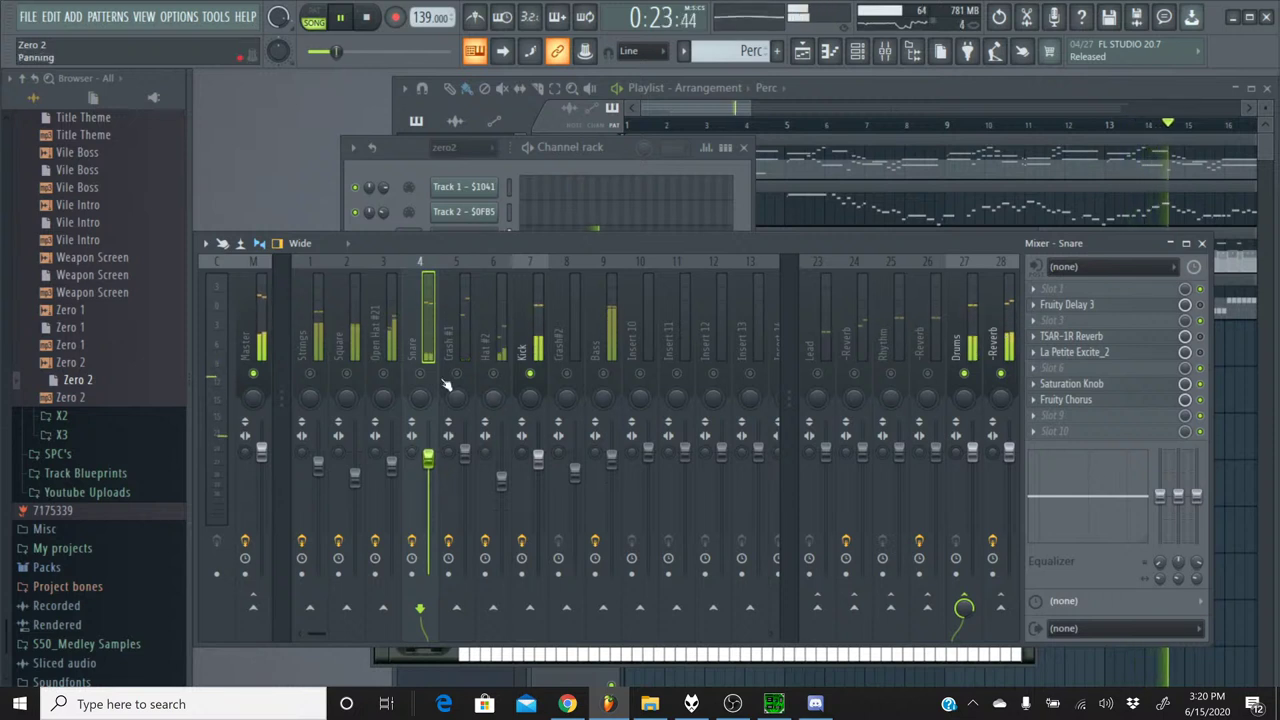
right_click(528, 374)
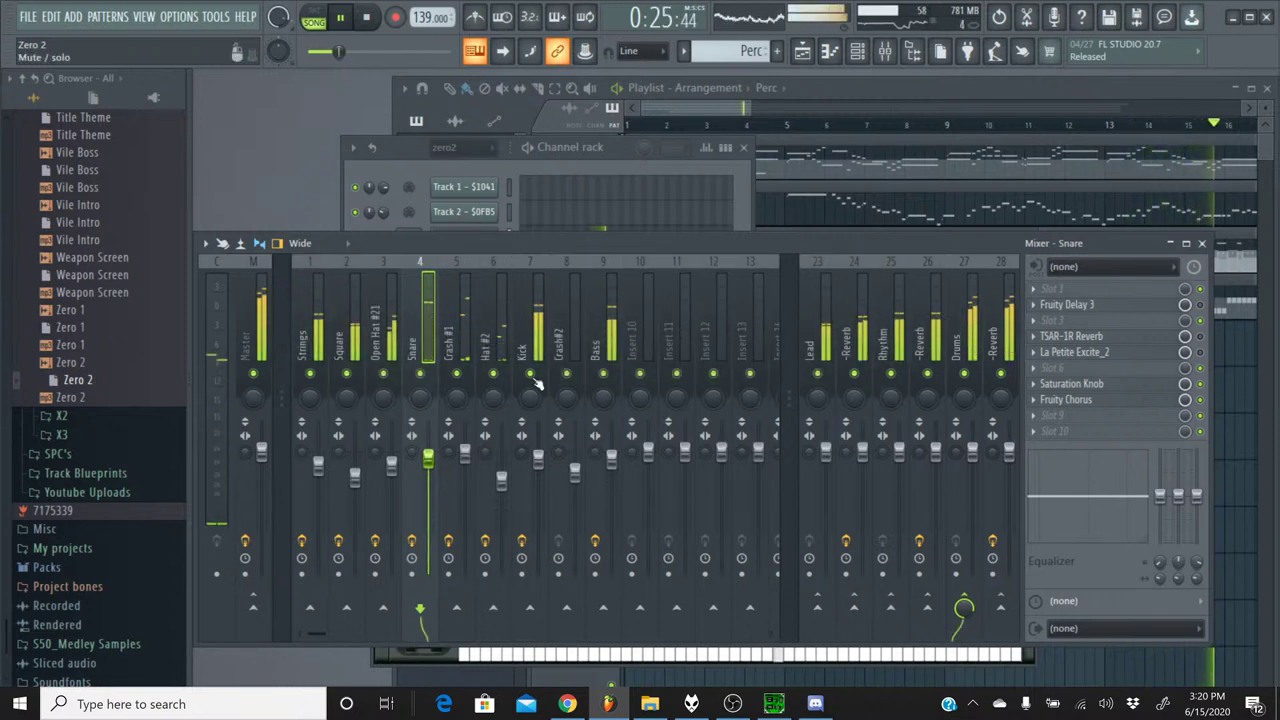
left_click(540, 470)
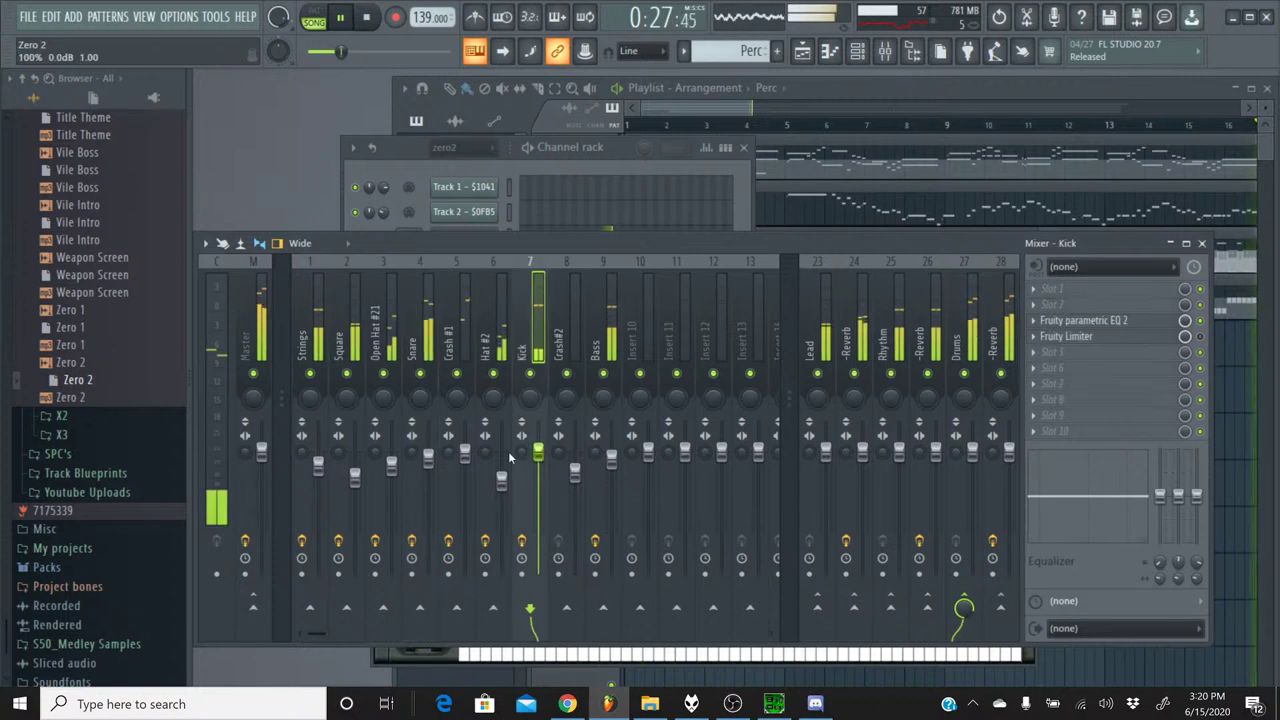
left_click(428, 456)
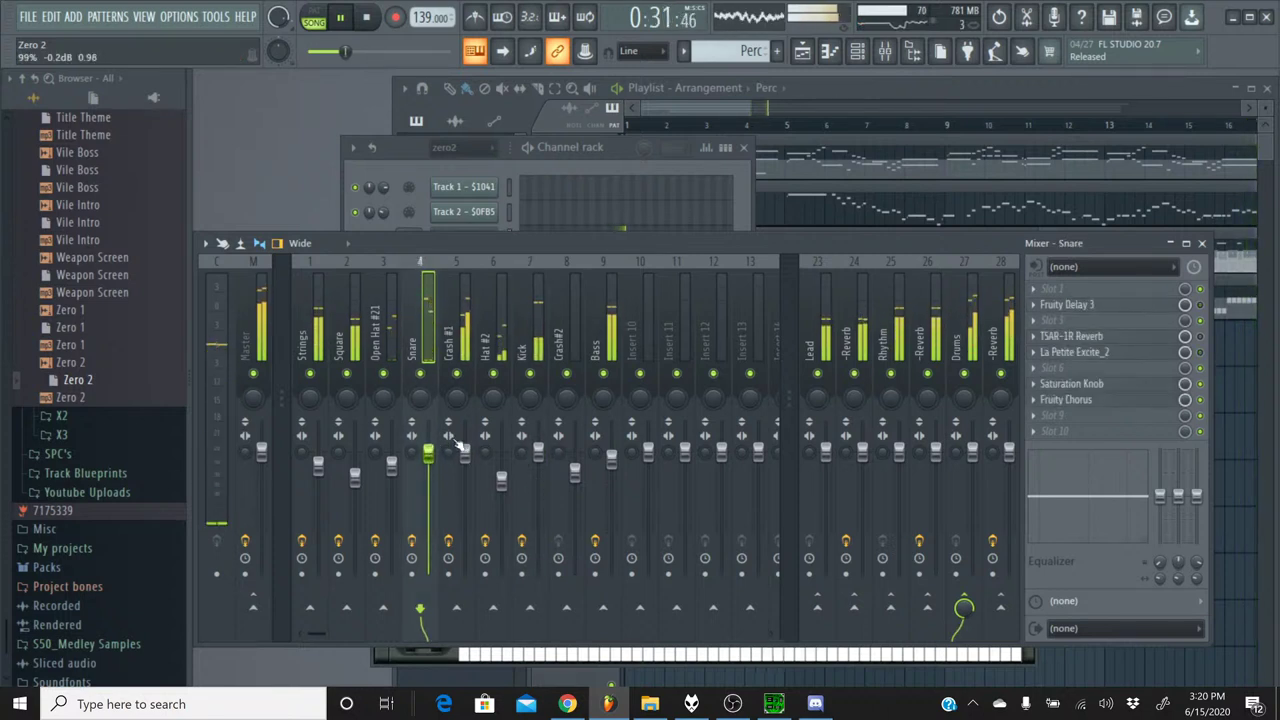
- Audition Crash #1 alone, restore the full mix, and check the stream's live chat in the browser while the song plays
right_click(457, 375)
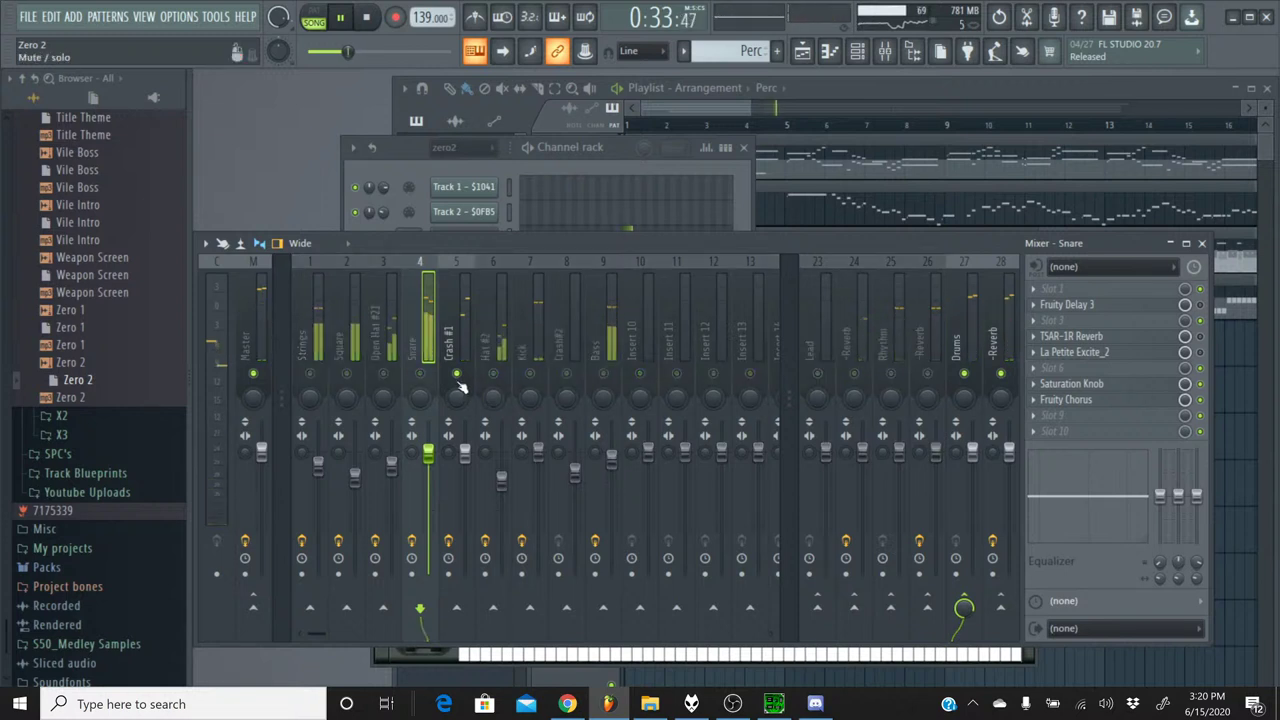
right_click(457, 377)
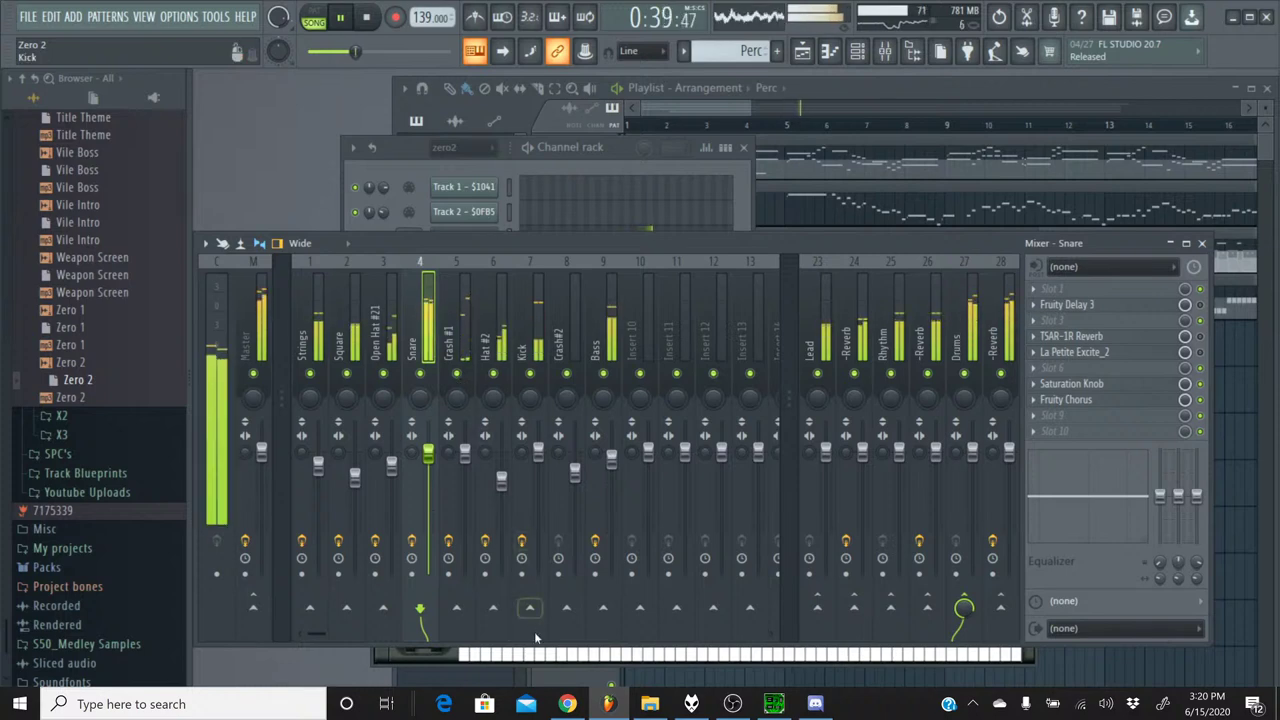
left_click(565, 705)
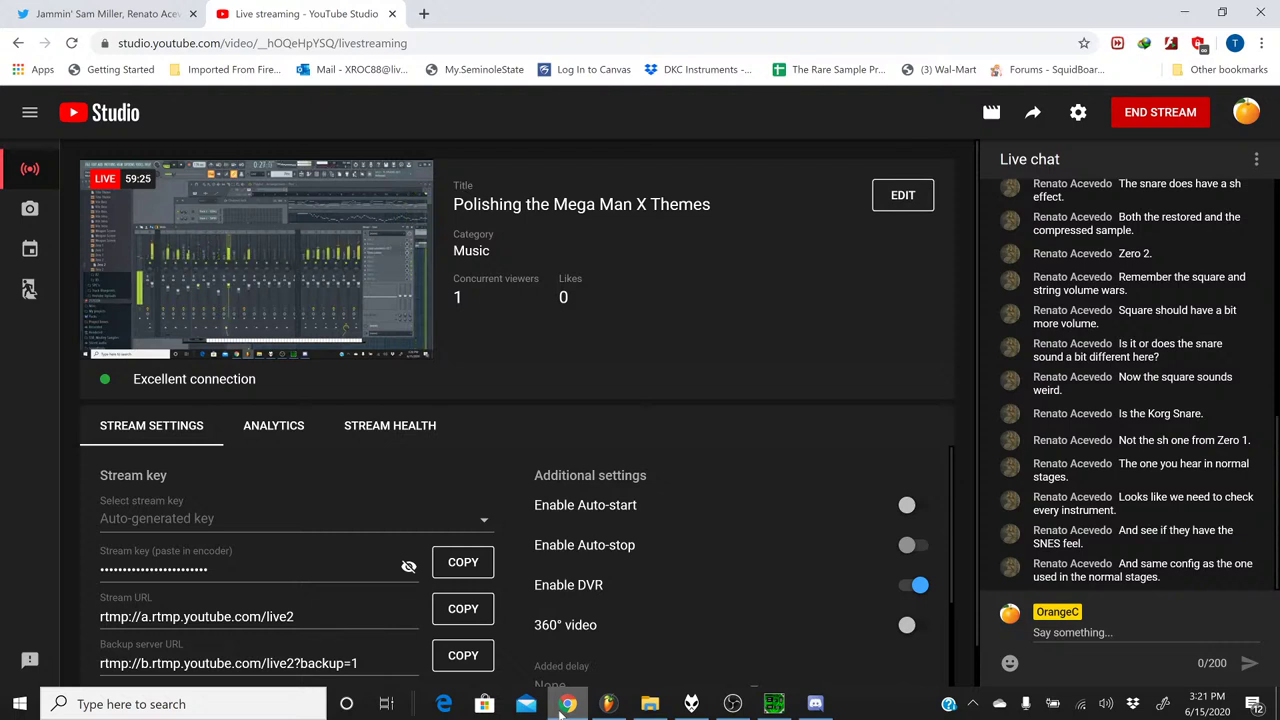
left_click(608, 704)
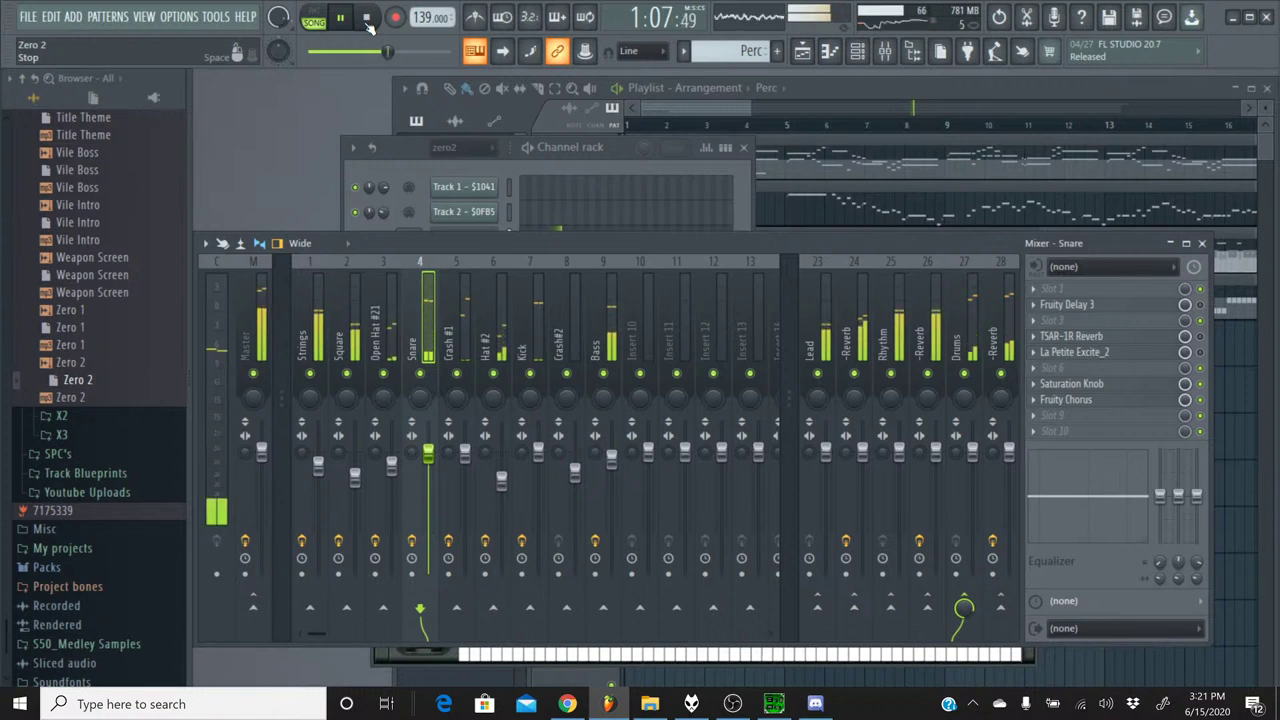
- Solo the Bass mixer track, raise its volume slightly above 100%, and bring back the full mix
right_click(604, 374)
left_click(611, 455)
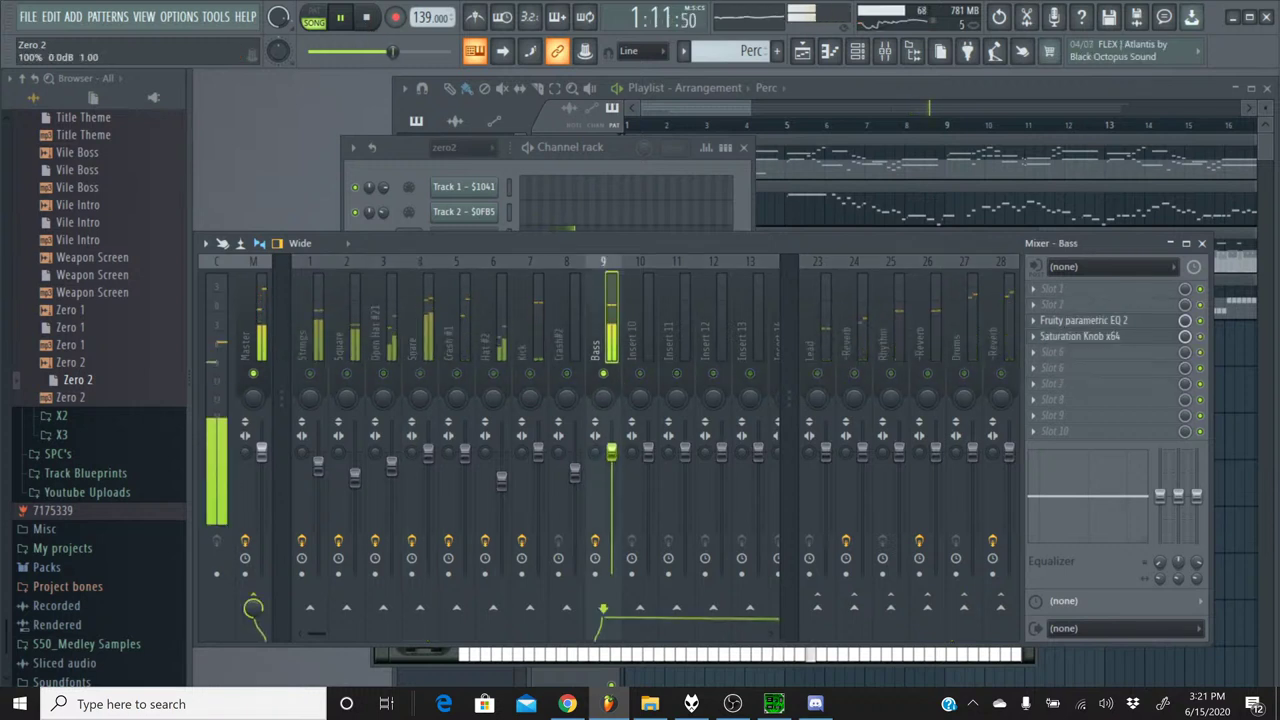
right_click(604, 374)
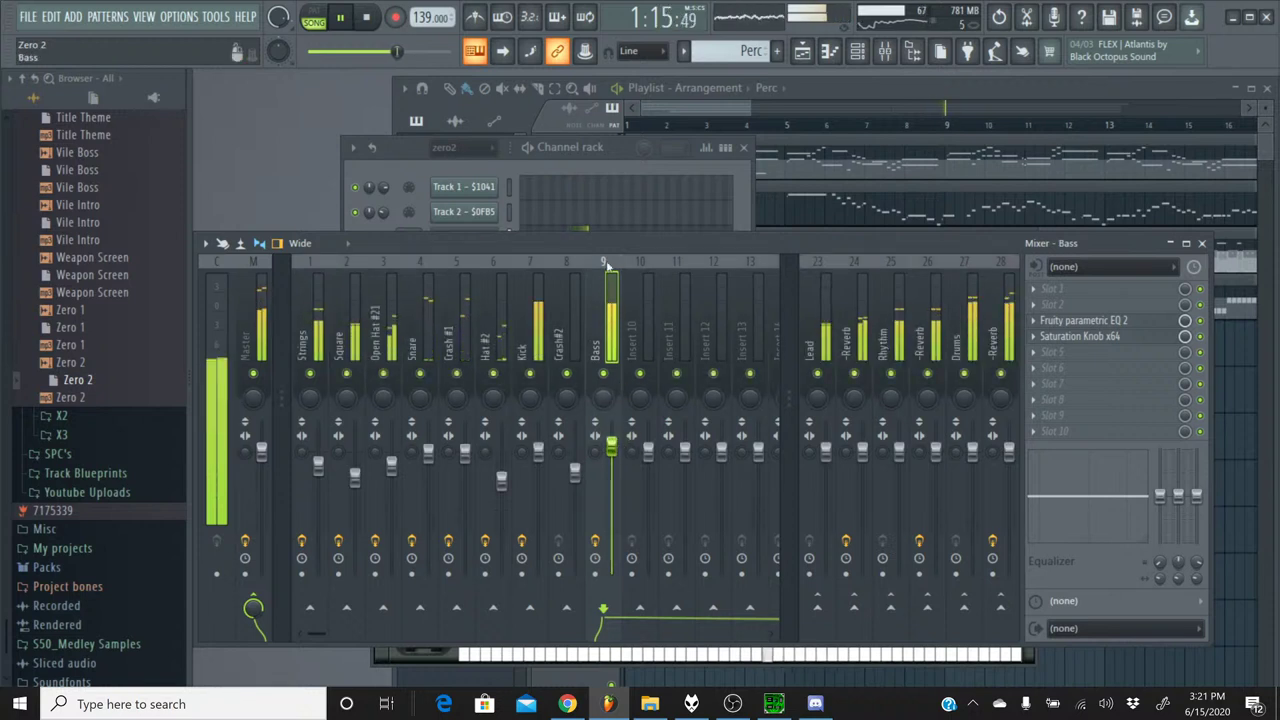
- Add the Saturation Knob effect to slot 4 of the Crash#2 mixer track and raise its saturation to about 1.3
left_click(576, 280)
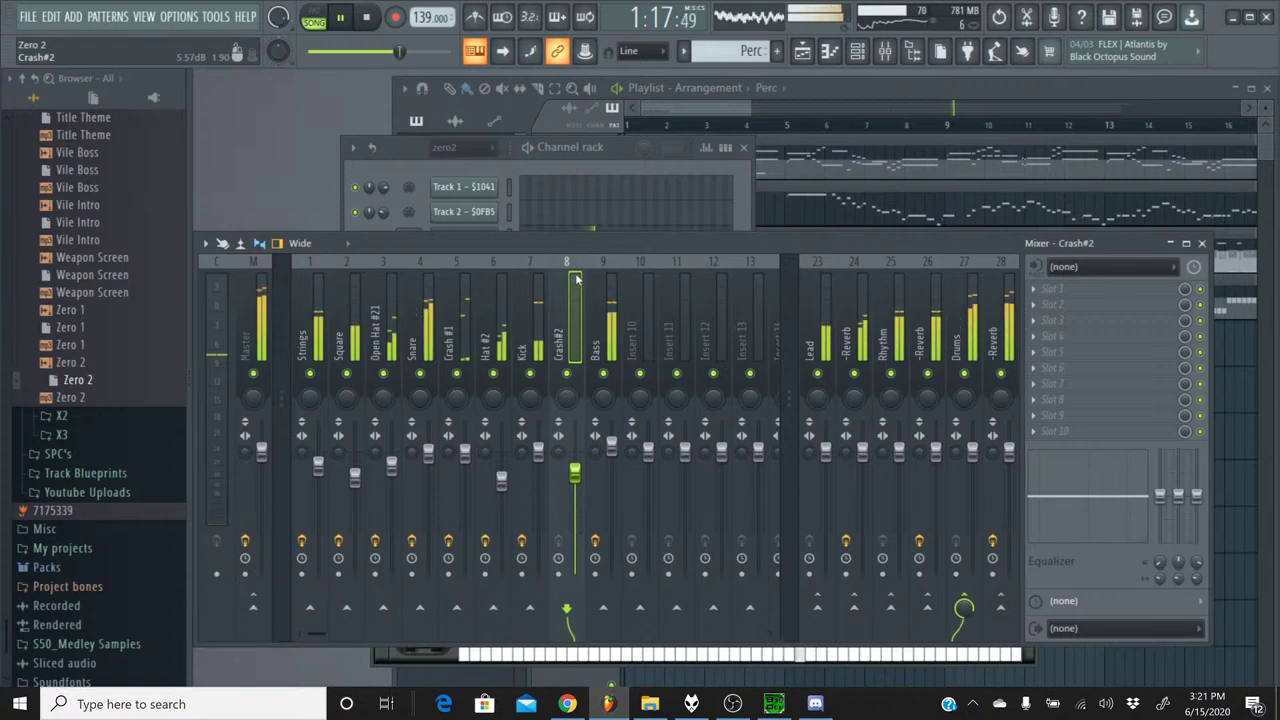
left_click(1075, 351)
left_click(790, 18)
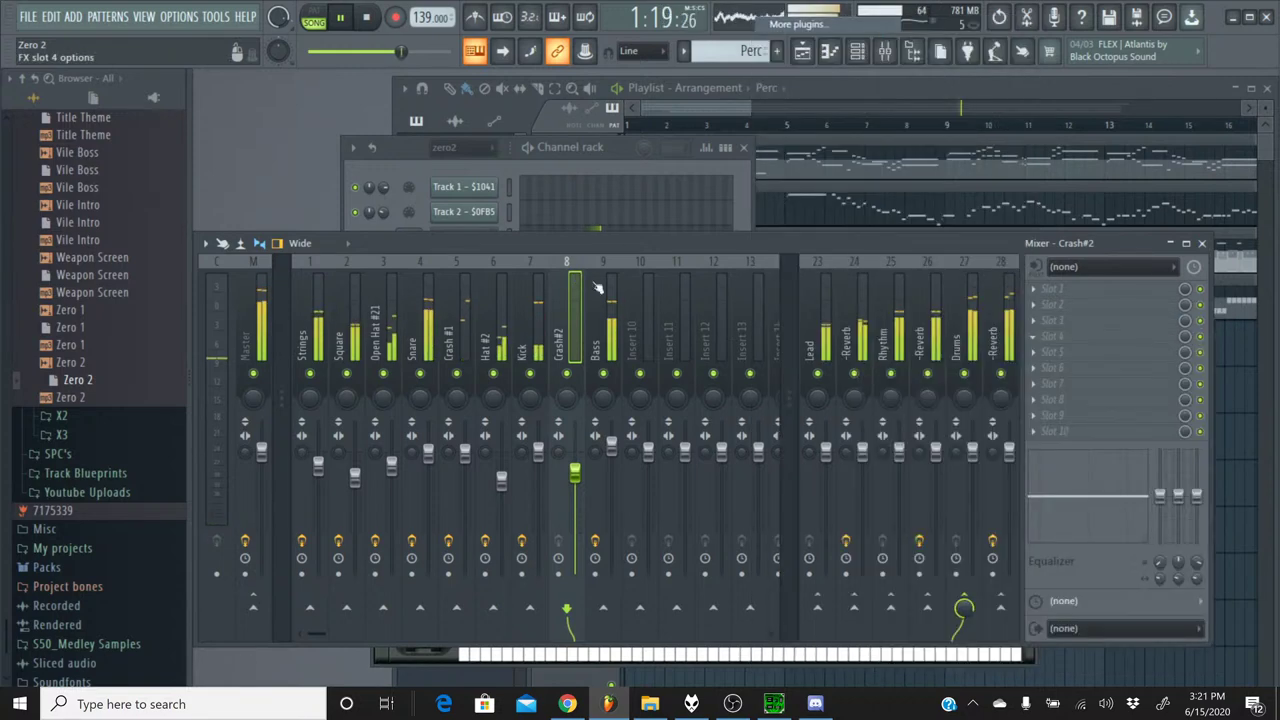
scroll(568, 331, "down", 15)
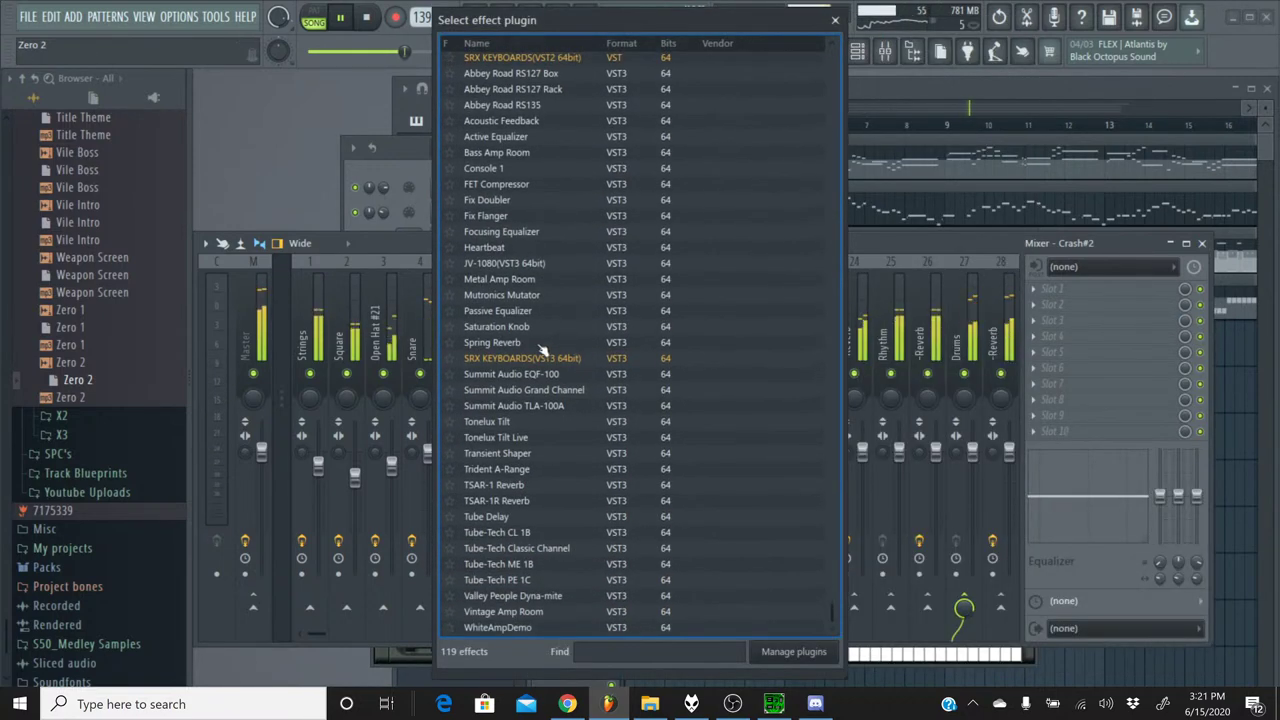
double_click(539, 331)
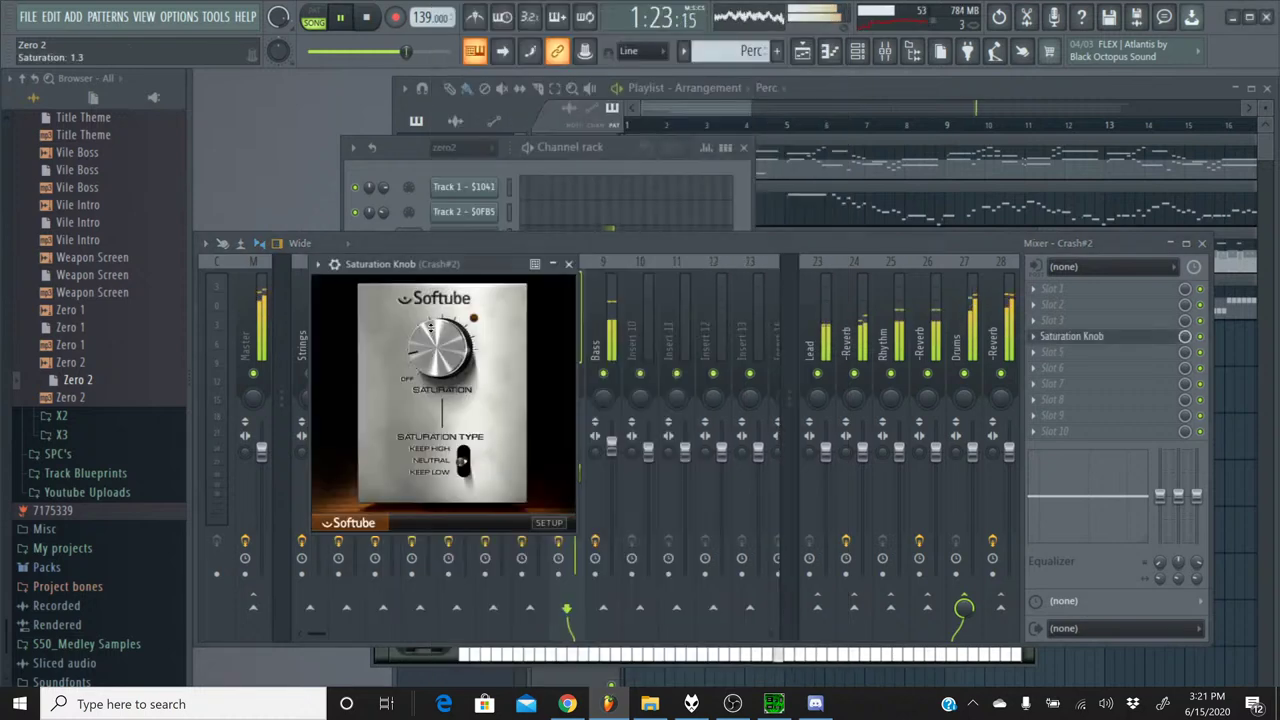
left_click(568, 264)
- Move playback back to the start of the song and display the effects on the Crash #1 mixer track
left_click(308, 53)
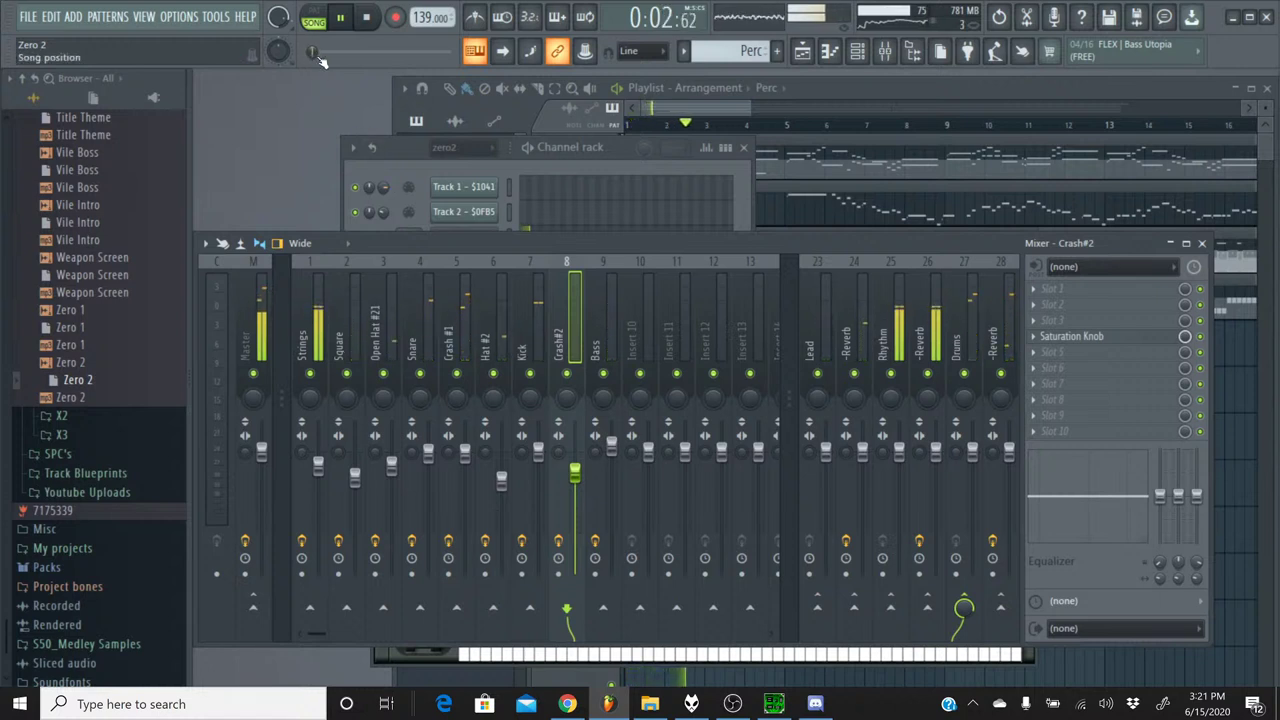
left_click_drag(317, 56, 213, 57)
left_click(463, 288)
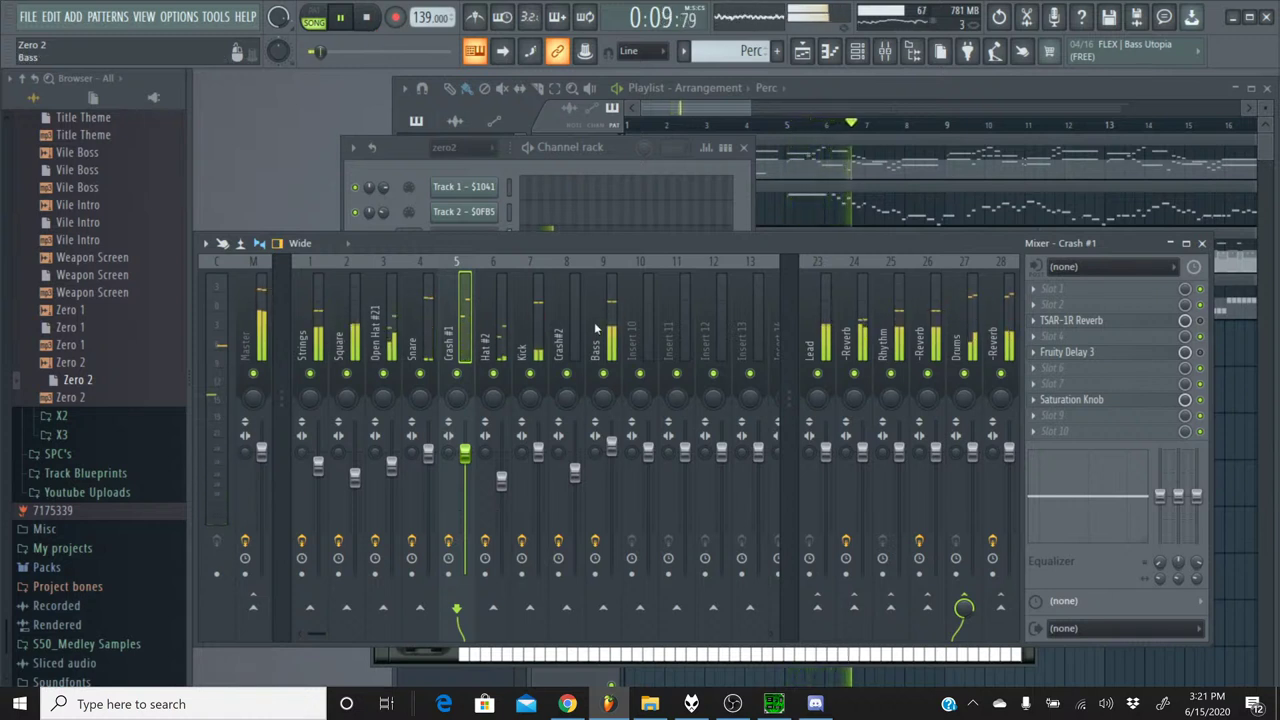
- Review the Saturation Knob x64 on the soloed Bass track, then restore the full mix and stop the song
left_click(608, 280)
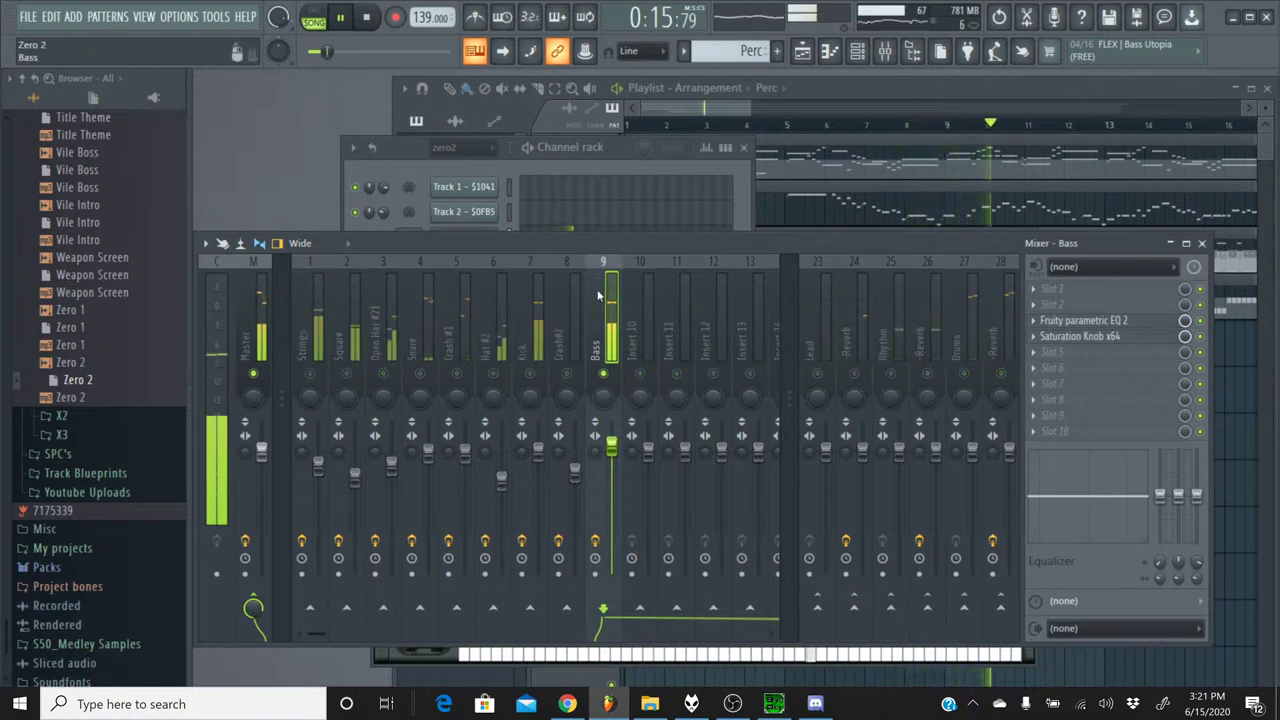
left_click(1080, 336)
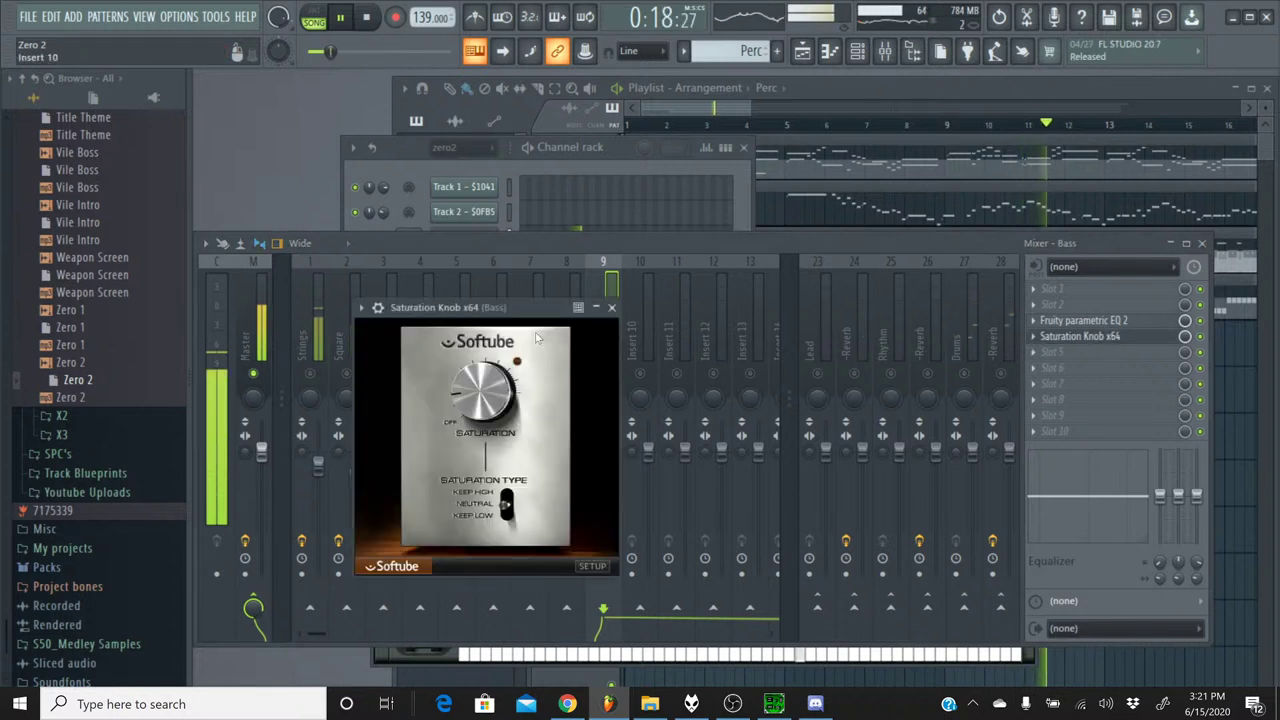
left_click(595, 355)
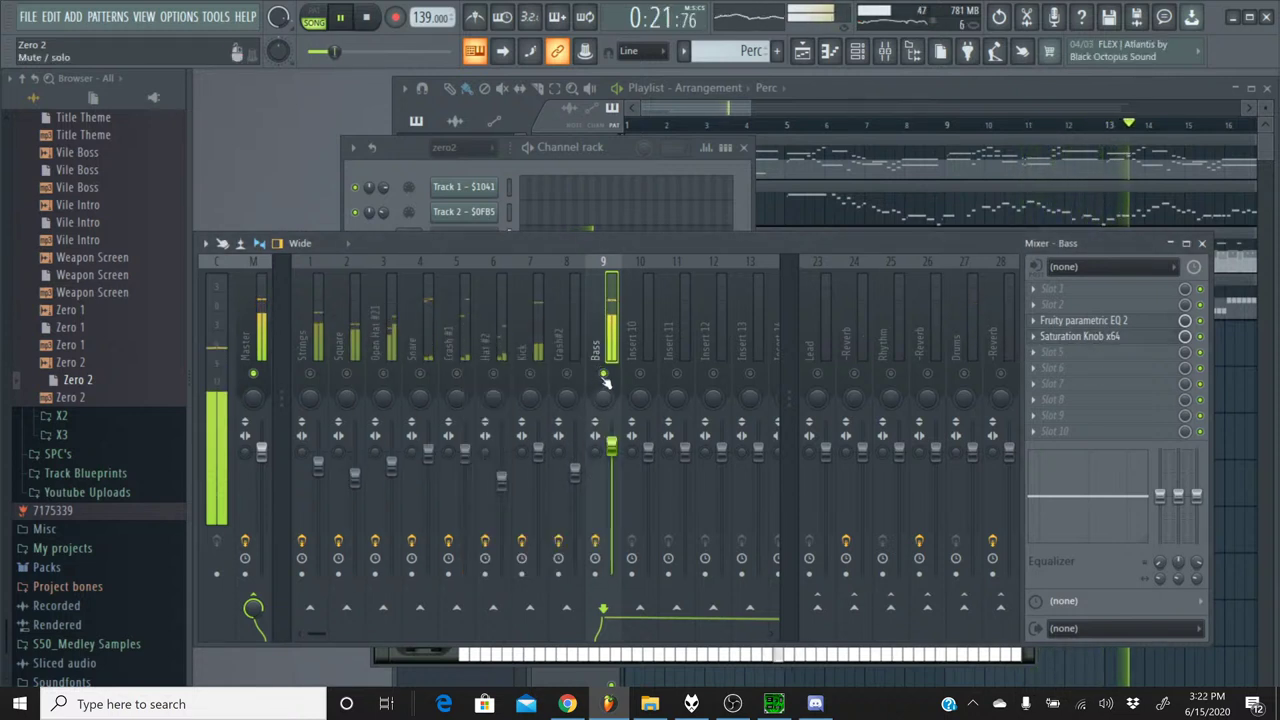
right_click(603, 374)
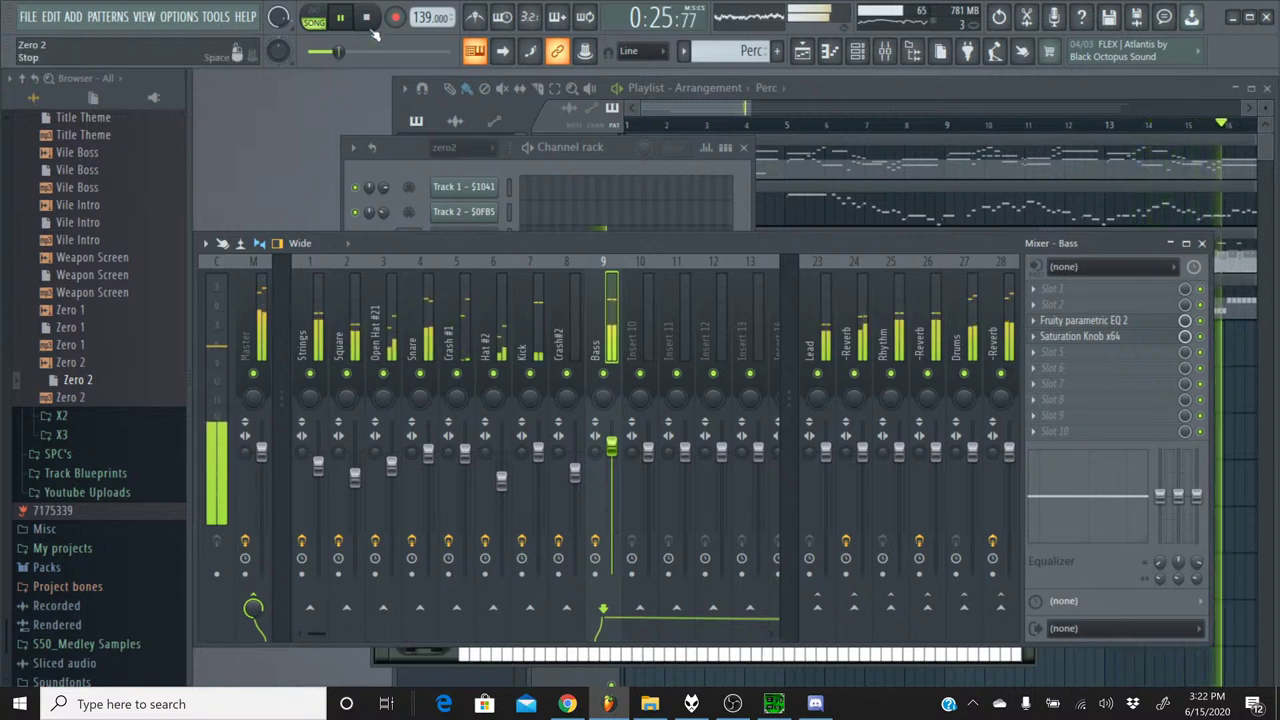
left_click(368, 20)
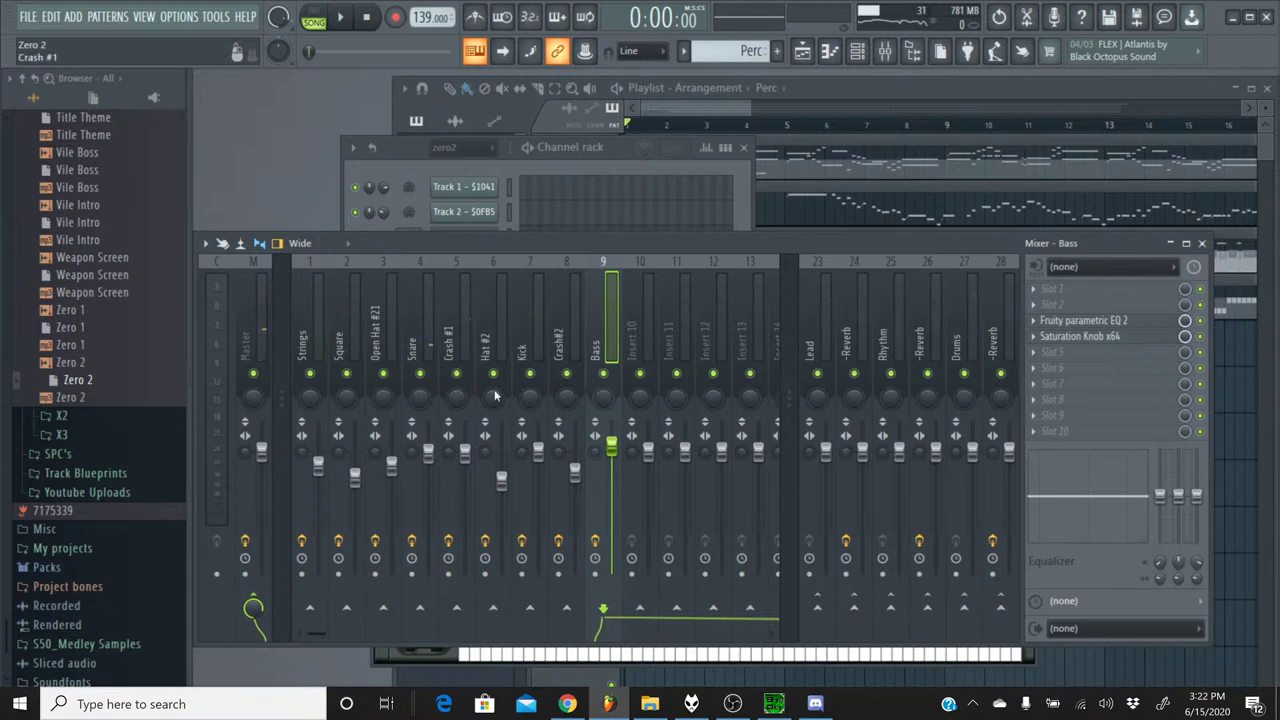
- Read the stream's live chat in the browser, switch back to FL Studio and play the song from the start
left_click(568, 706)
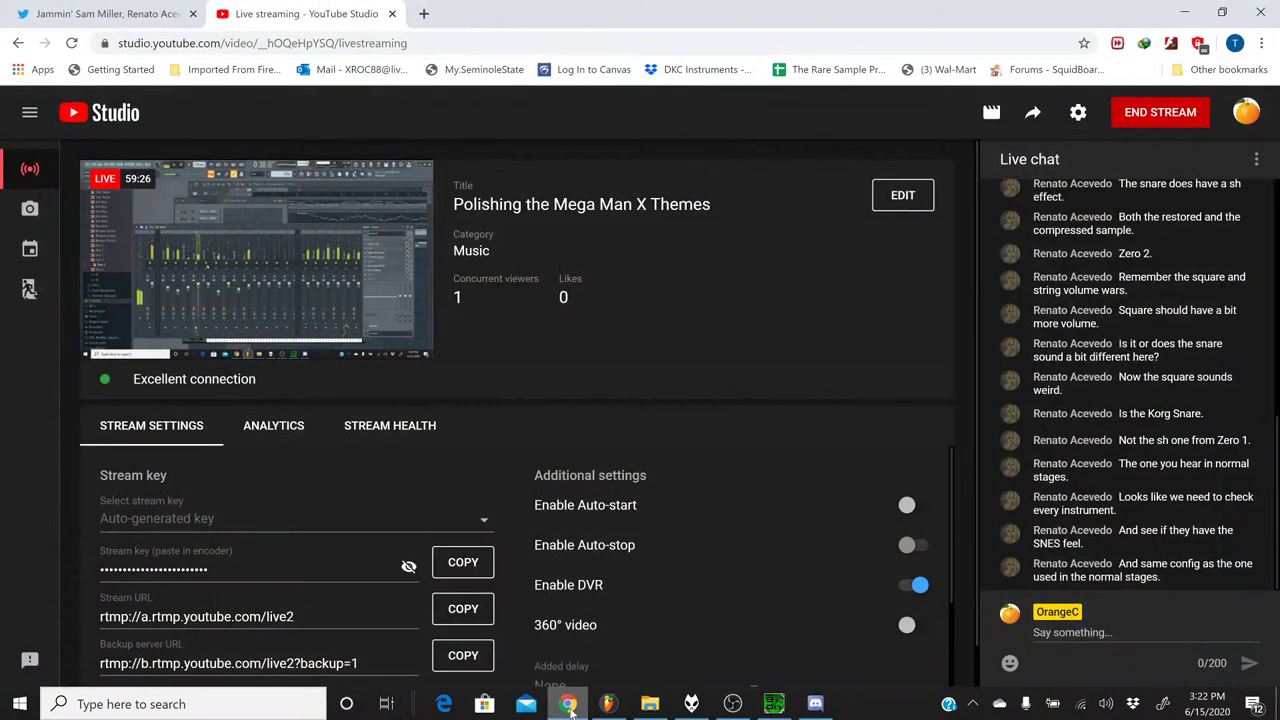
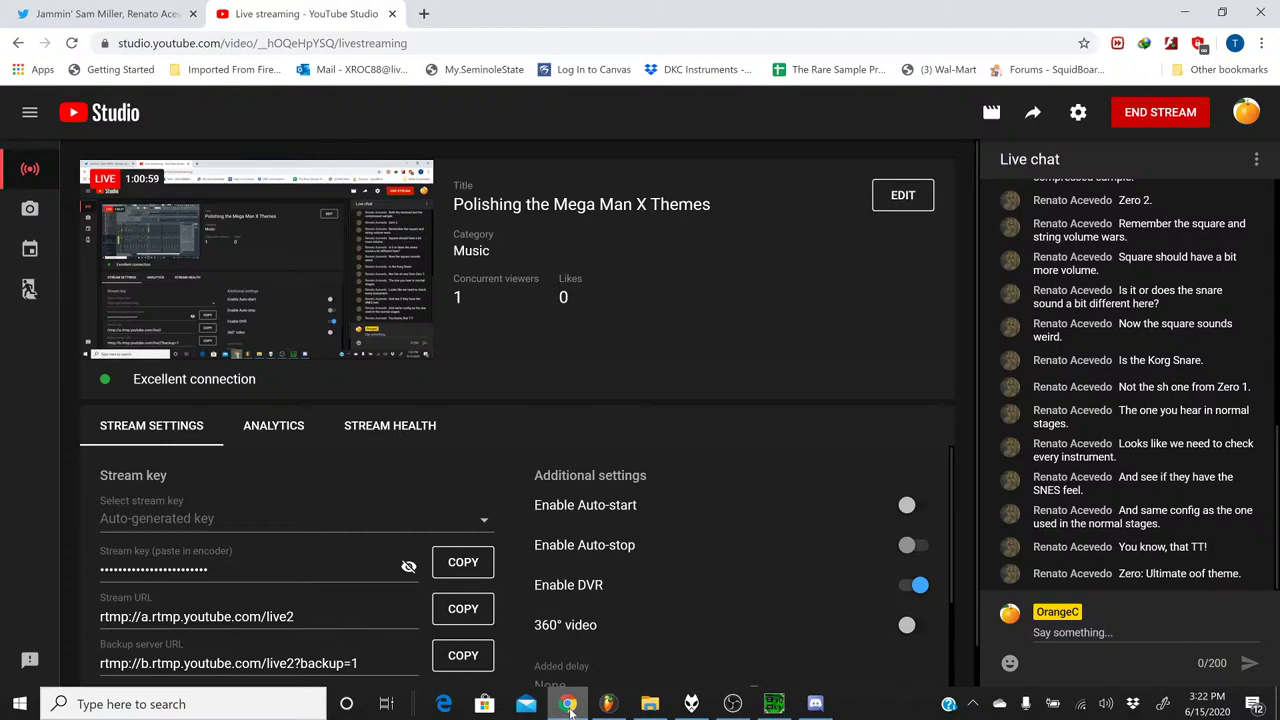
left_click(568, 706)
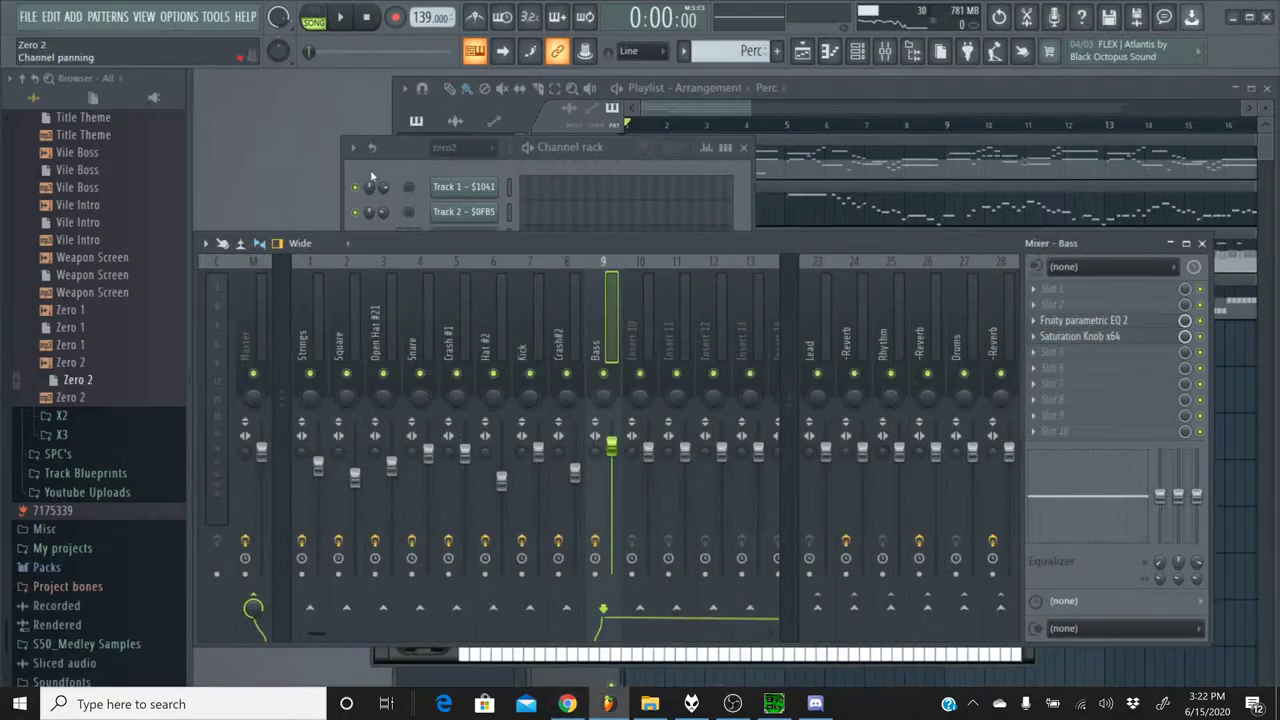
left_click(351, 26)
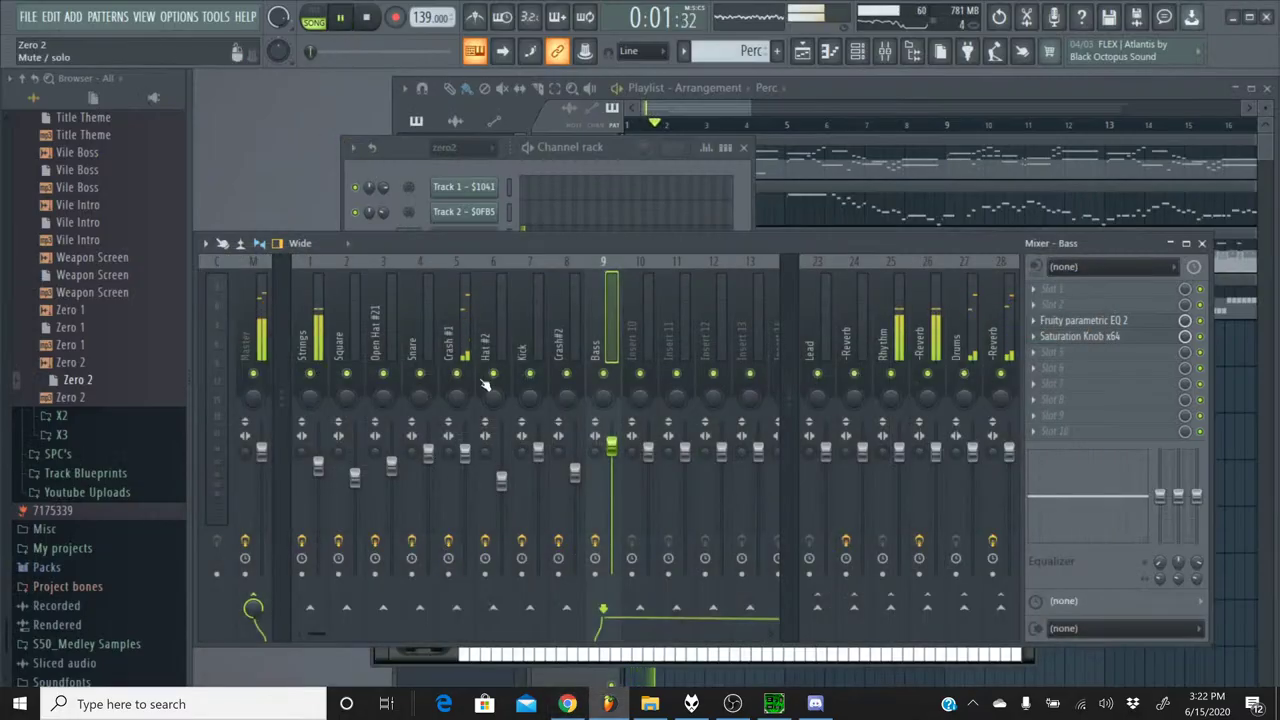
left_click(567, 704)
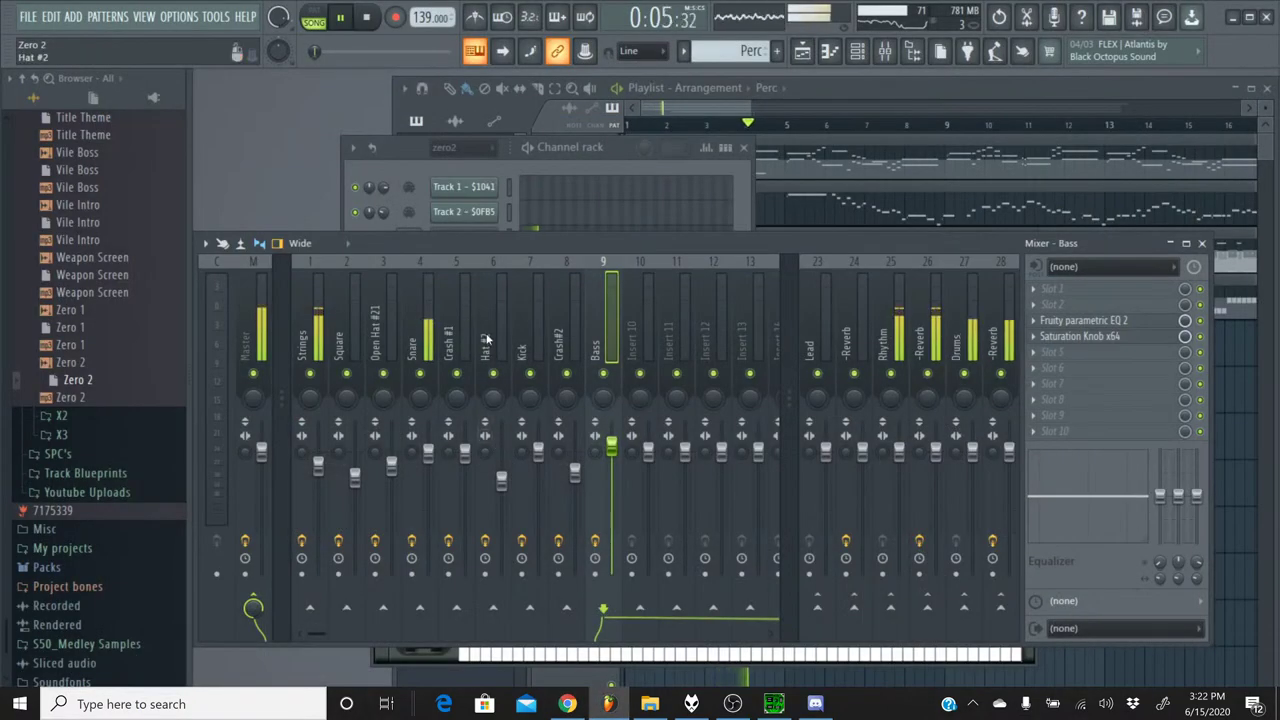
- Set the Snare volume to 96% while it is soloed, and audition the Kick alone before restoring the full mix
left_click(418, 278)
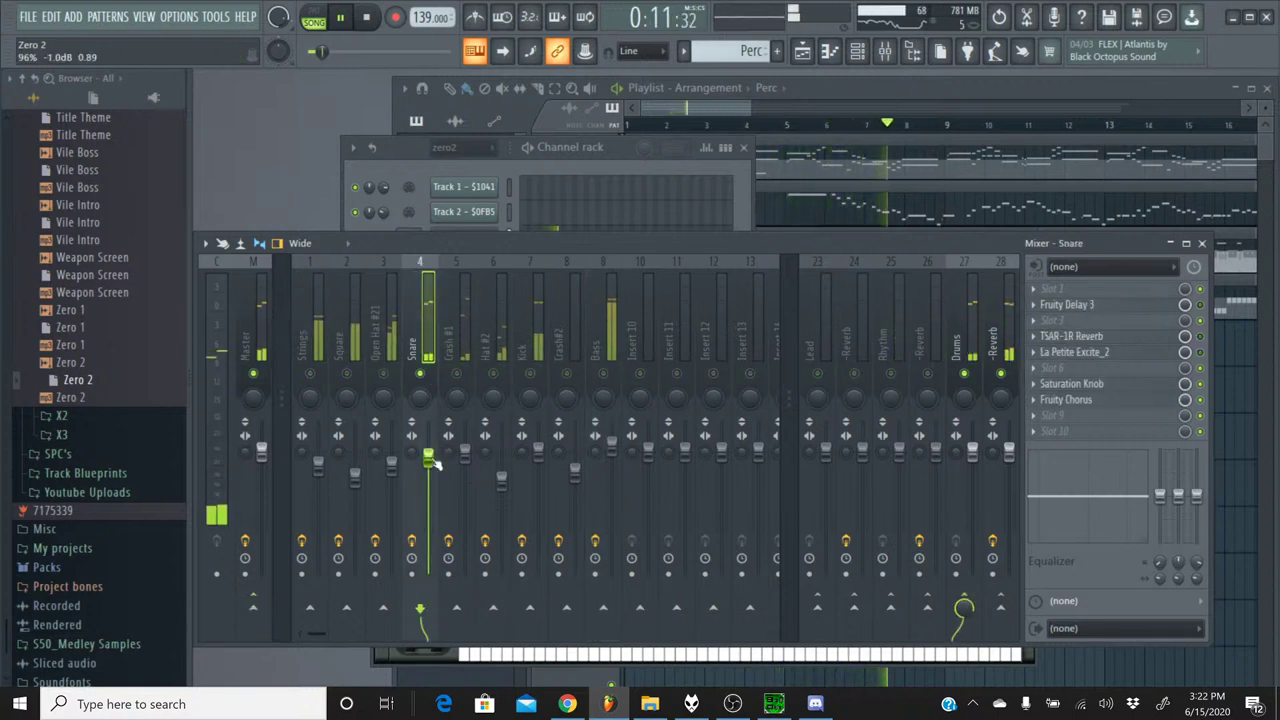
right_click(420, 374)
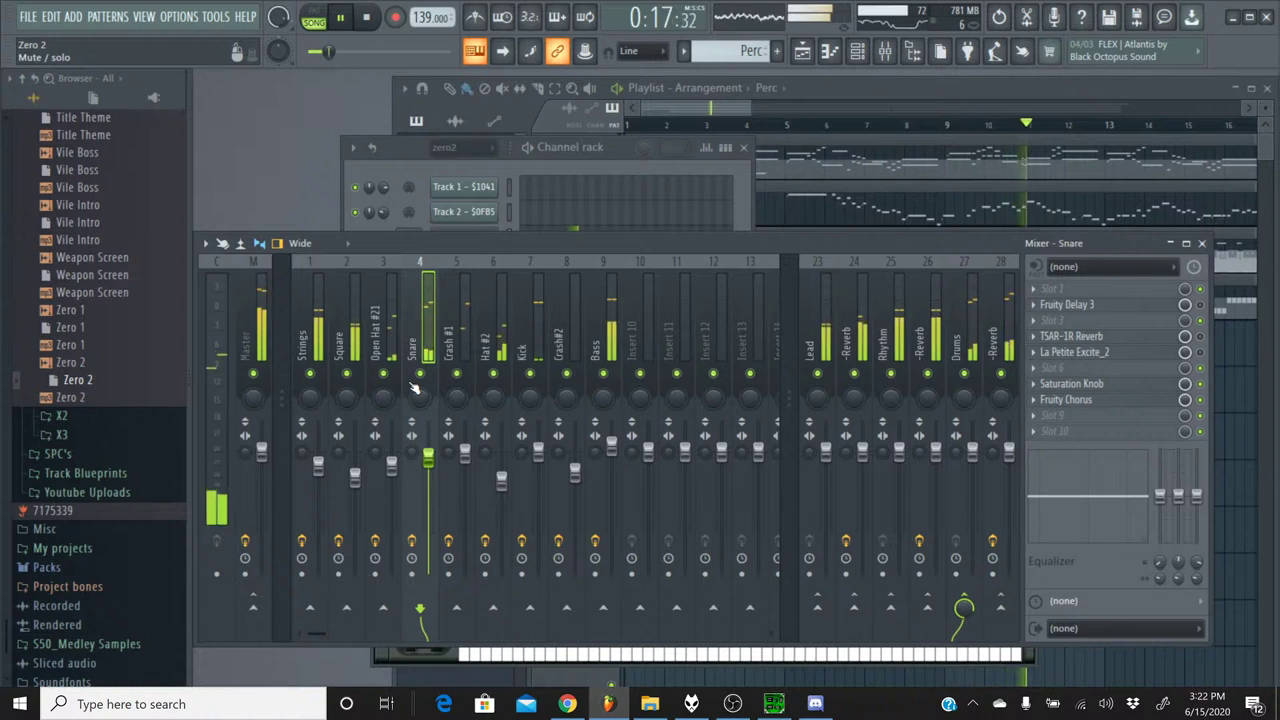
left_click(538, 292)
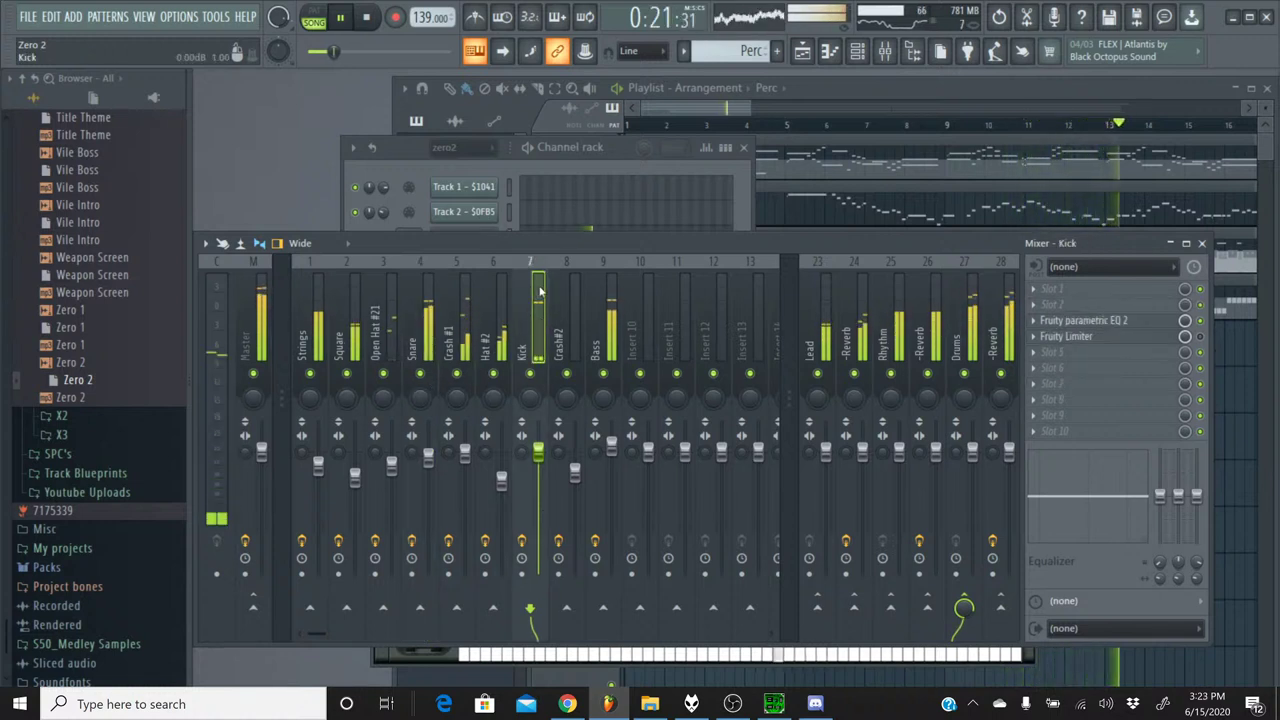
right_click(530, 374)
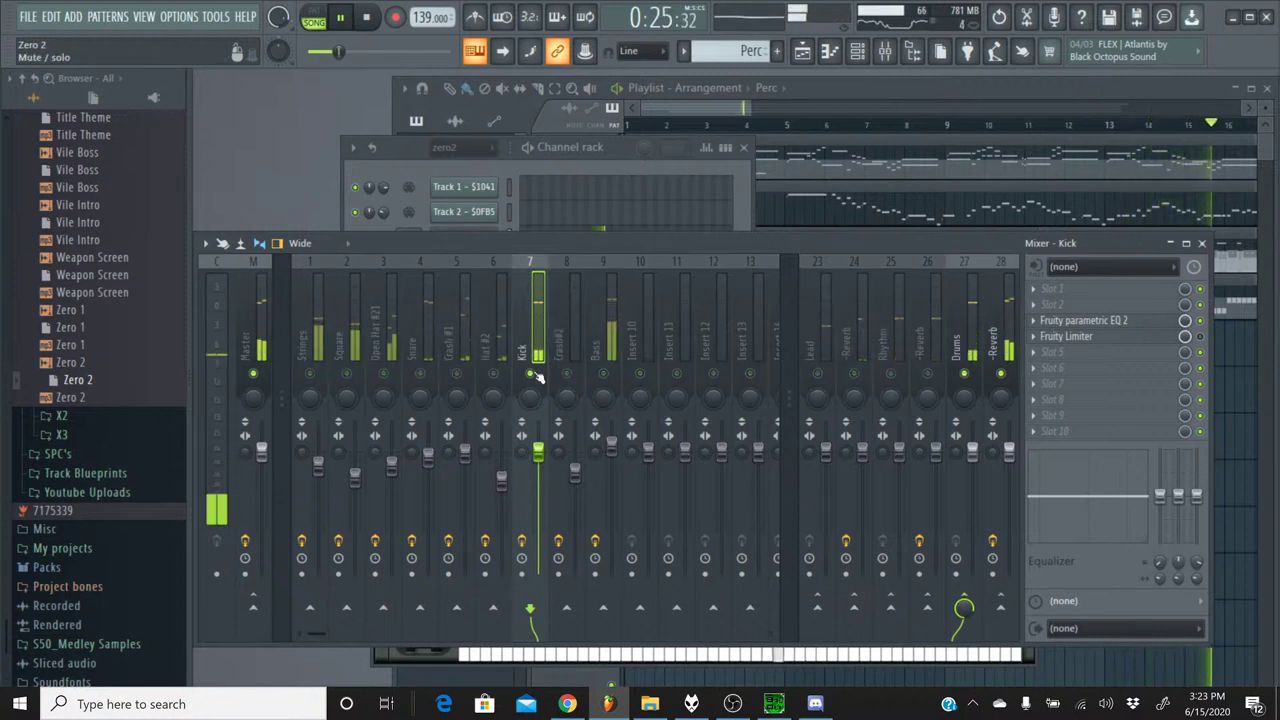
right_click(535, 375)
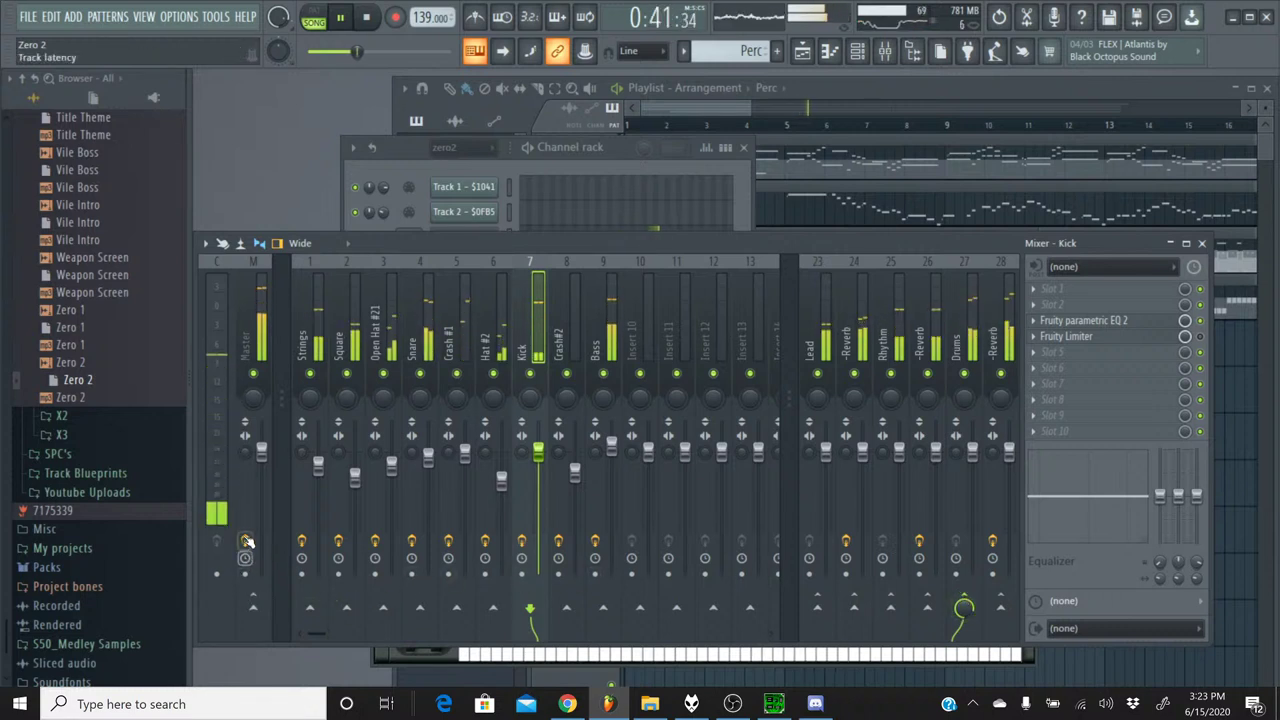
- Route the Kick mixer track to the Master track only and solo the Kick
right_click(253, 610)
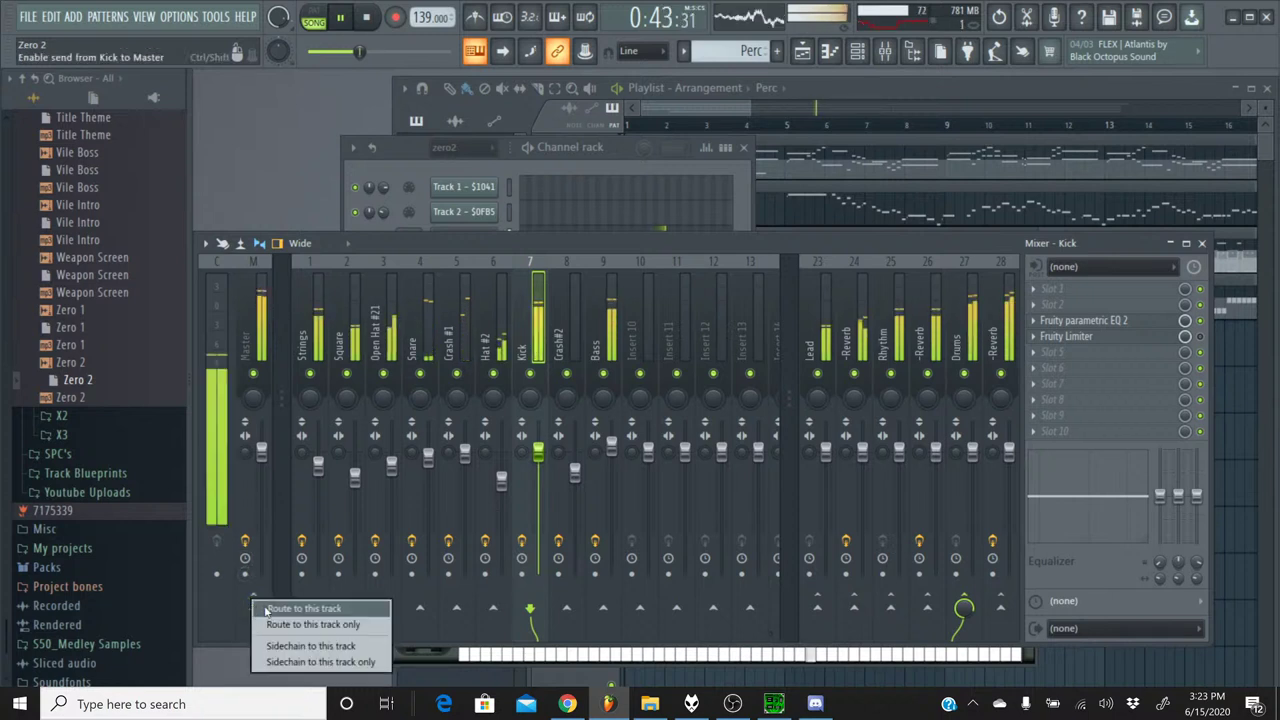
left_click(288, 626)
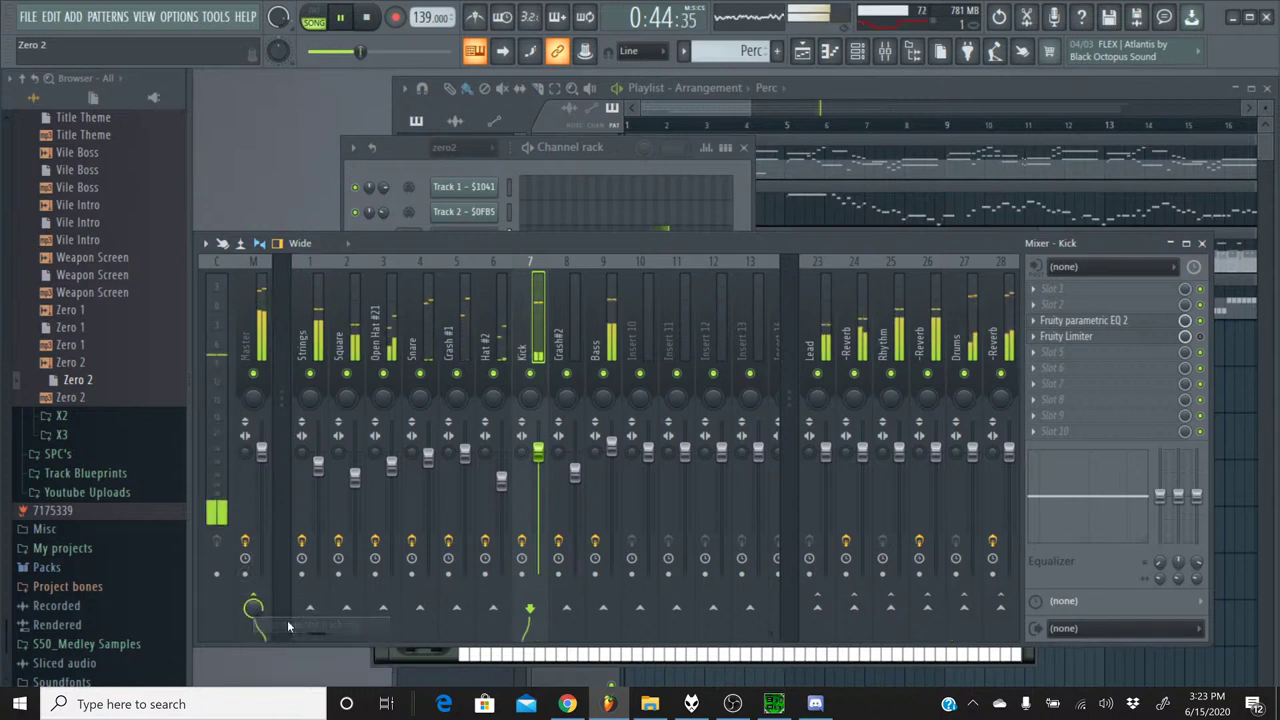
right_click(530, 373)
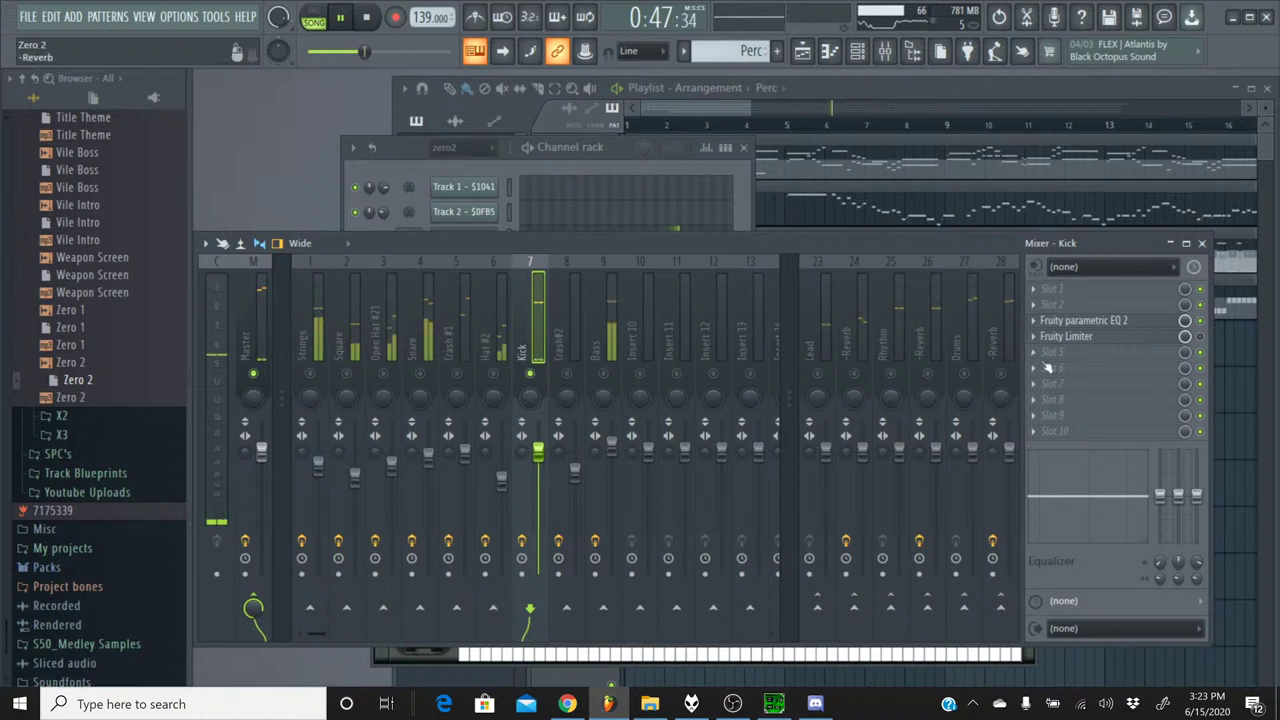
- Add the Saturation Knob effect to slot 6 of the Kick mixer track with its saturation at 1.3
left_click(1077, 366)
left_click(800, 88)
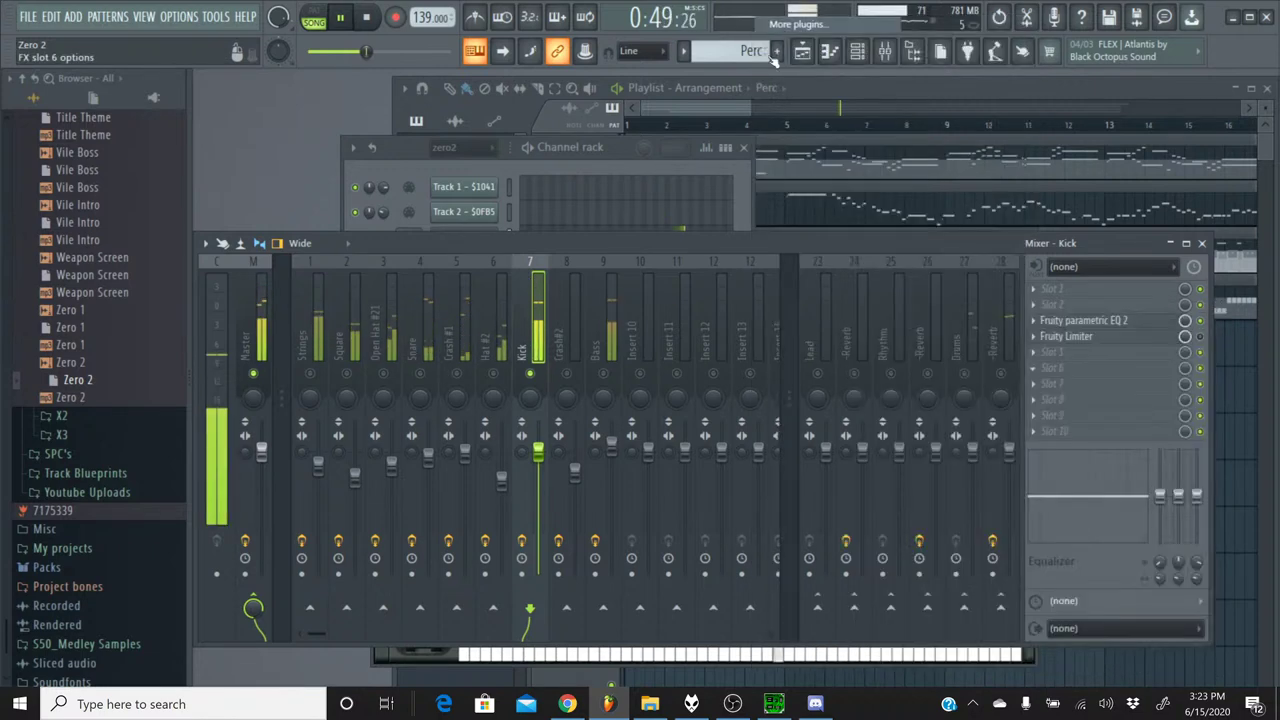
scroll(614, 316, "down", 15)
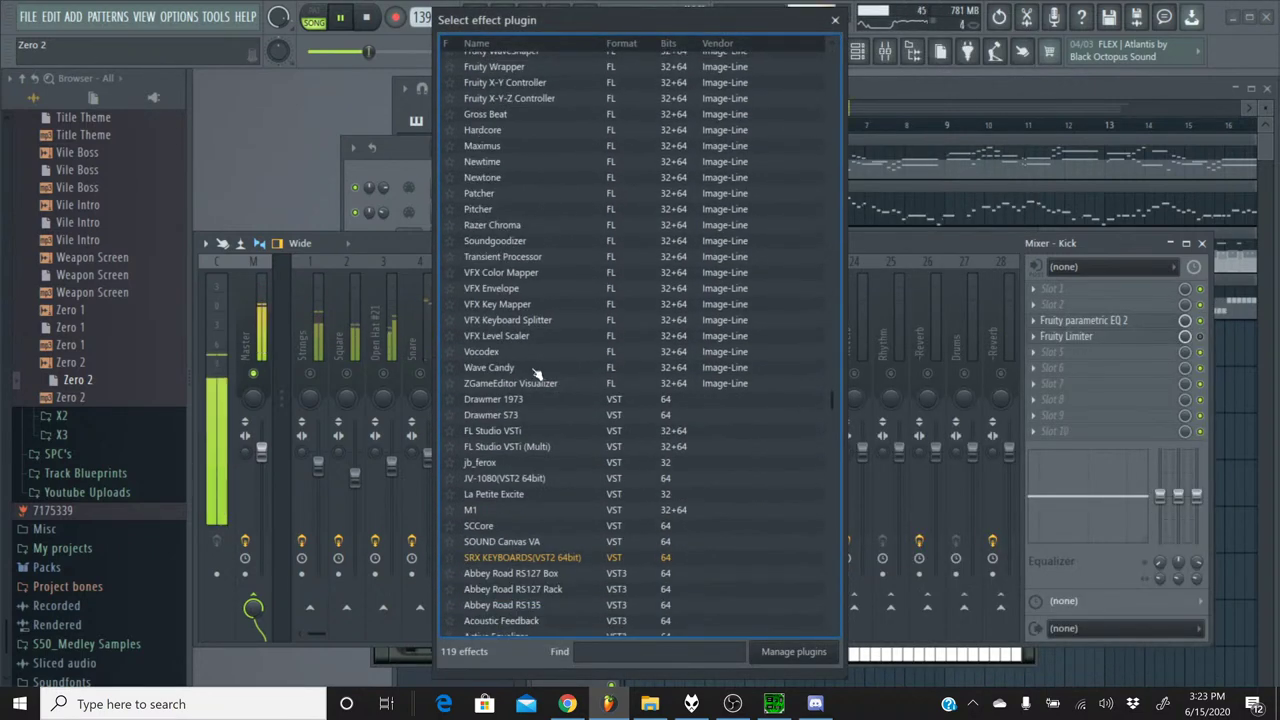
scroll(537, 320, "up", 4)
scroll(537, 315, "down", 10)
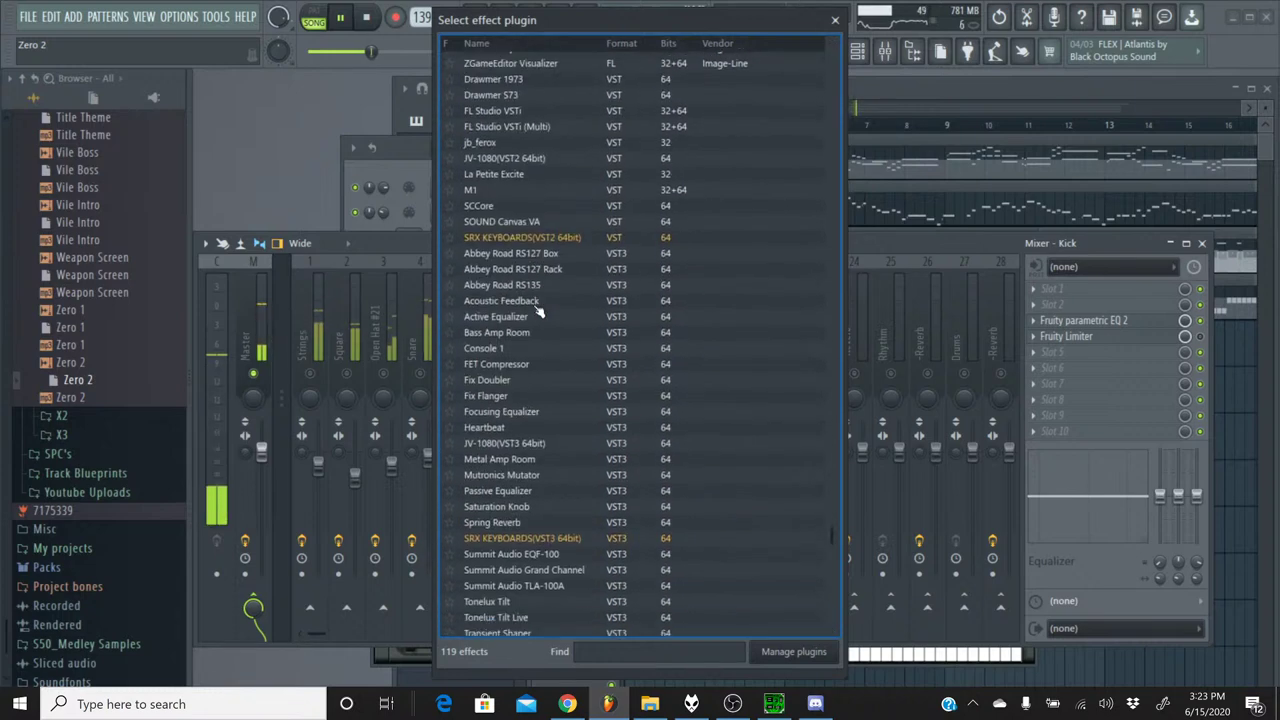
double_click(521, 508)
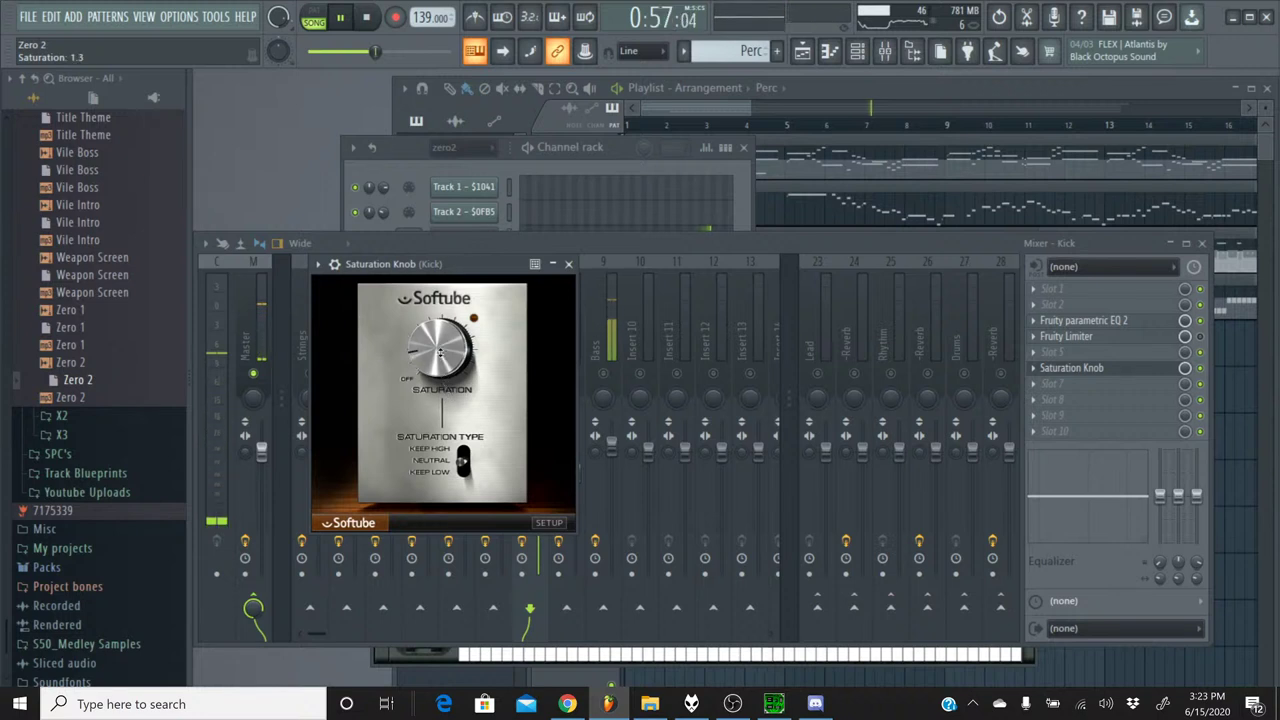
left_click(568, 264)
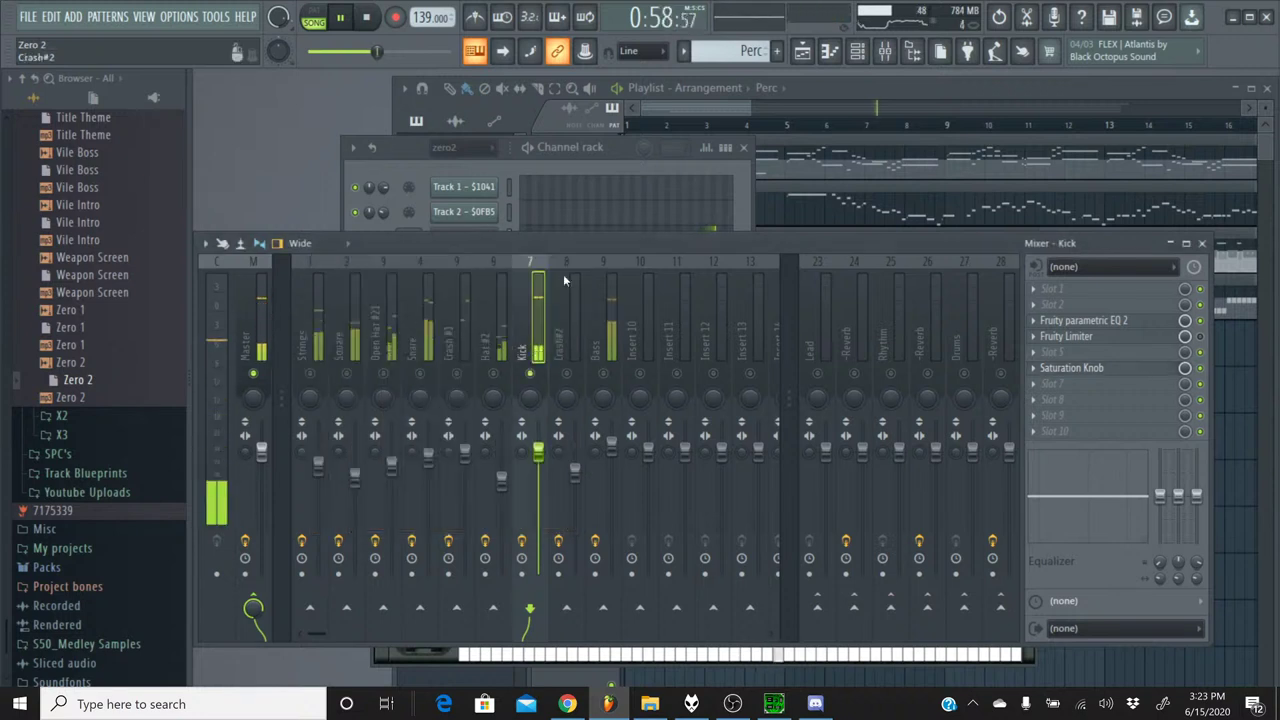
- Check the stream's live chat in the browser, and return to FL Studio to audition the full mix from the start
left_click(366, 18)
left_click(579, 709)
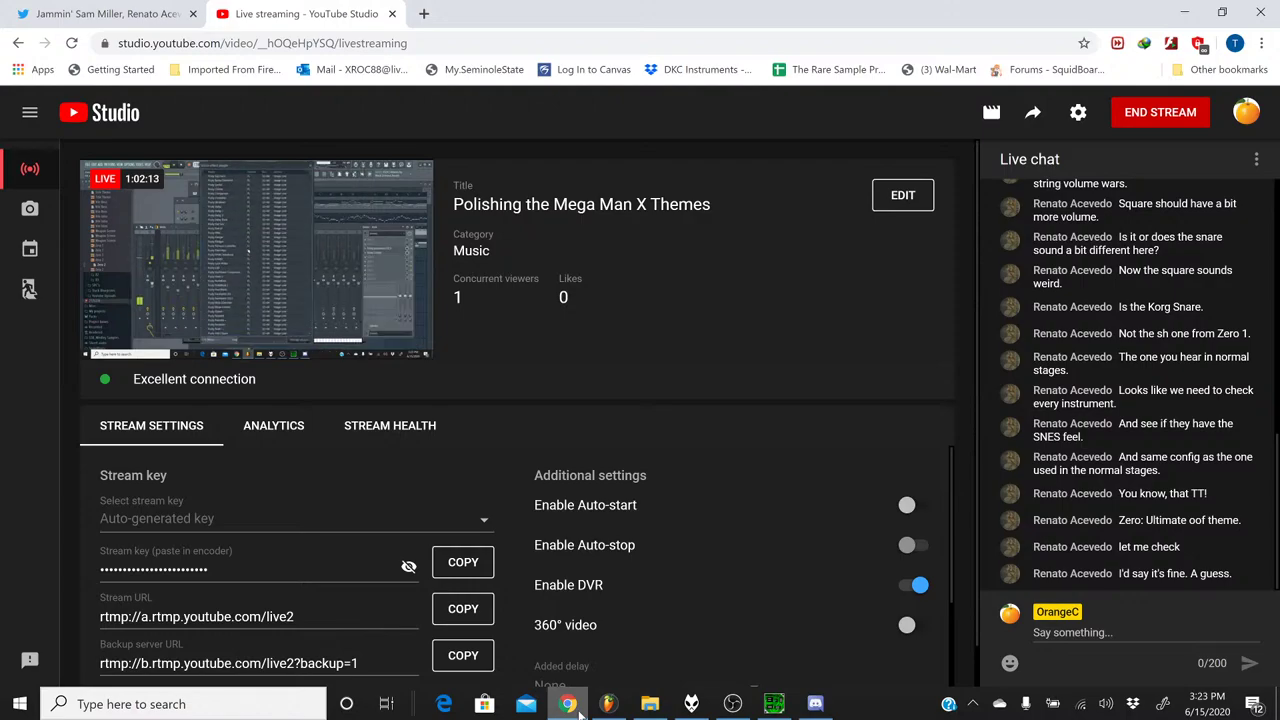
left_click(607, 704)
left_click(342, 18)
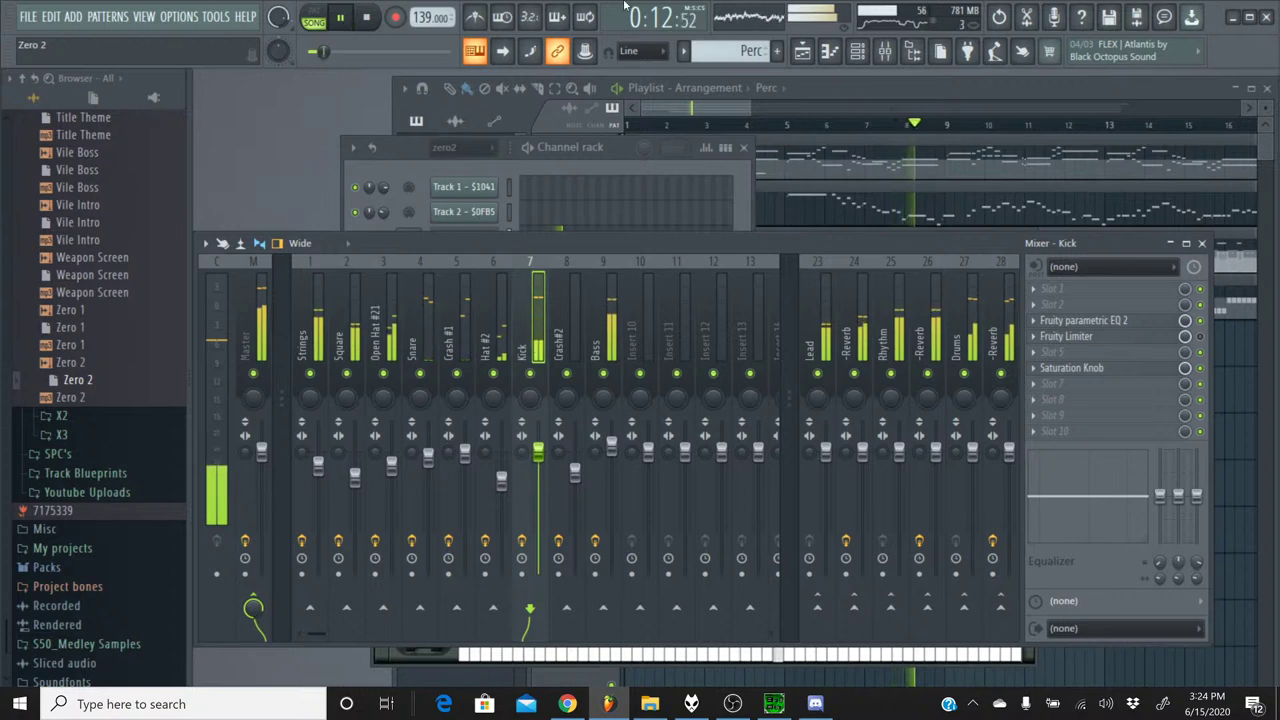
left_click(368, 20)
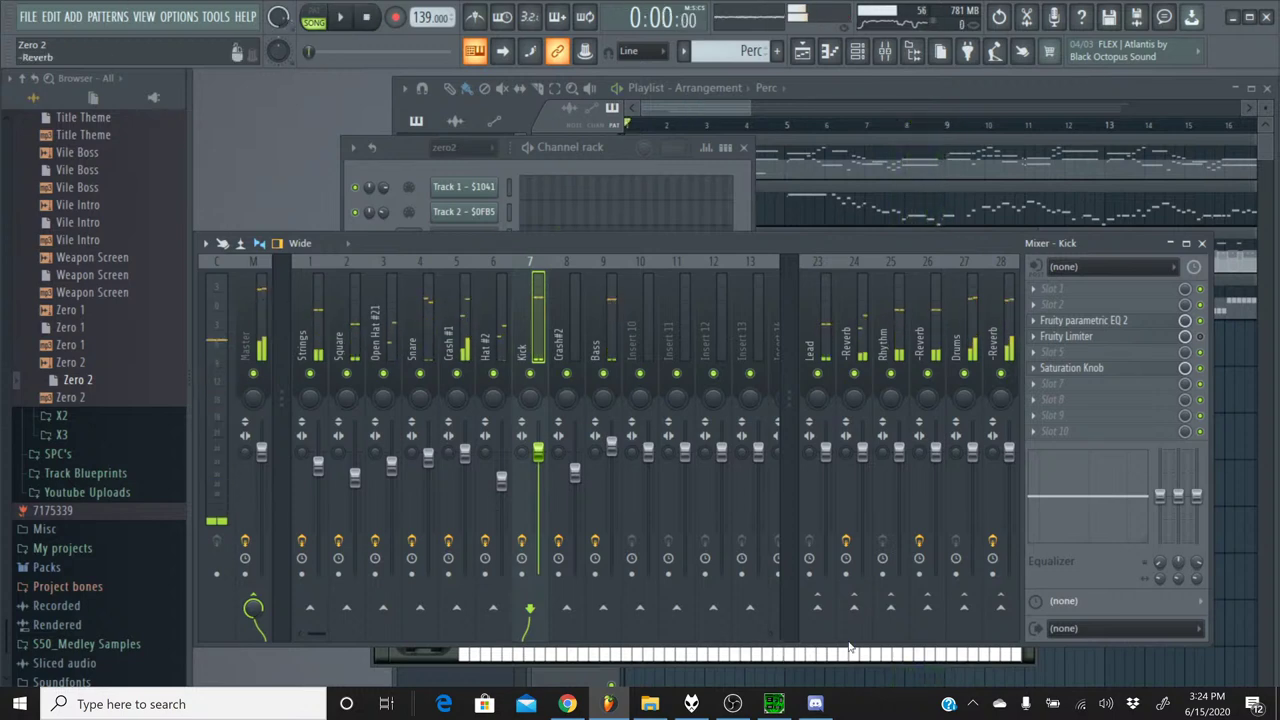
- Switch to SPCTool and listen to the original 06 Zero 2.spc for comparison, stopping it before returning to FL Studio
left_click(774, 704)
left_click(415, 337)
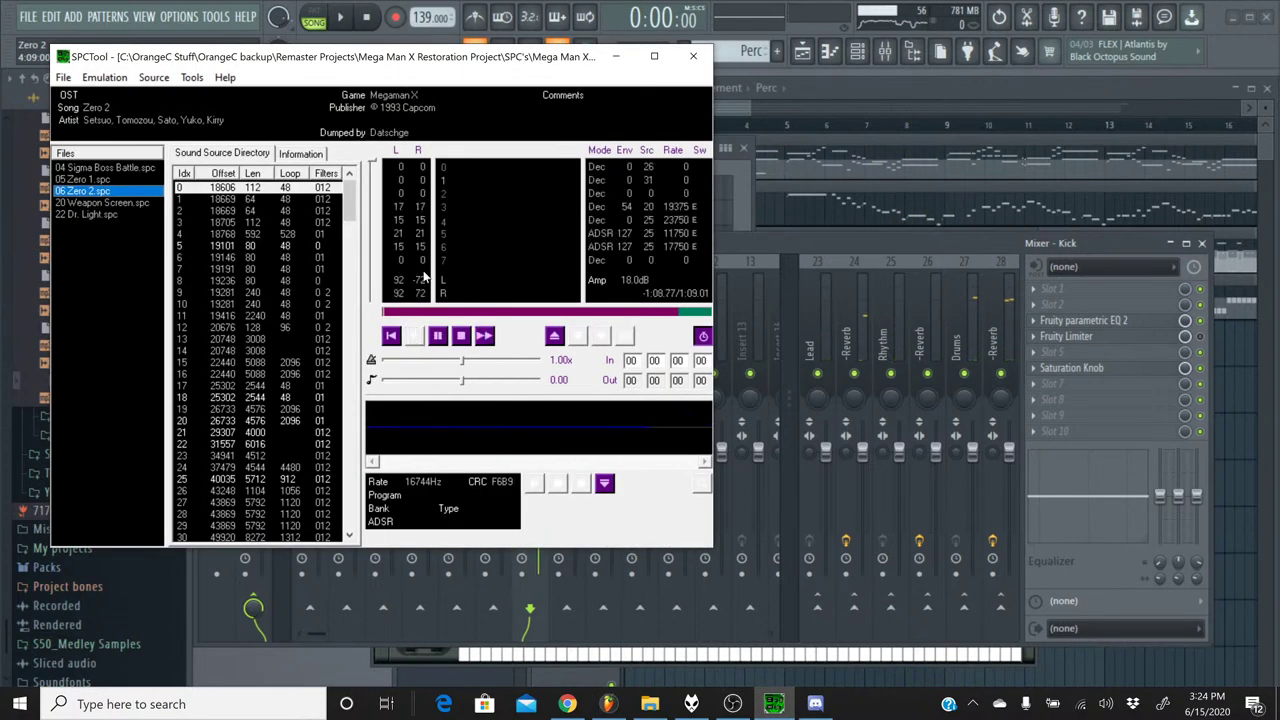
left_click(455, 313)
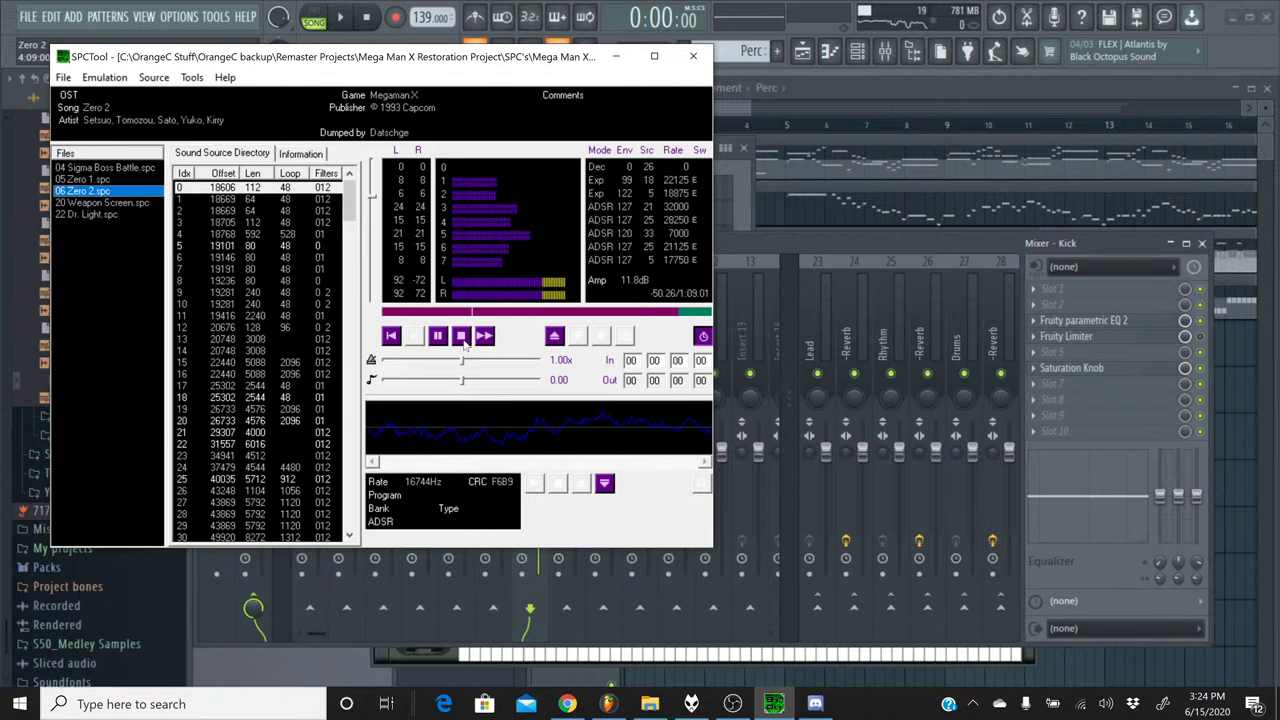
left_click(461, 337)
left_click(725, 241)
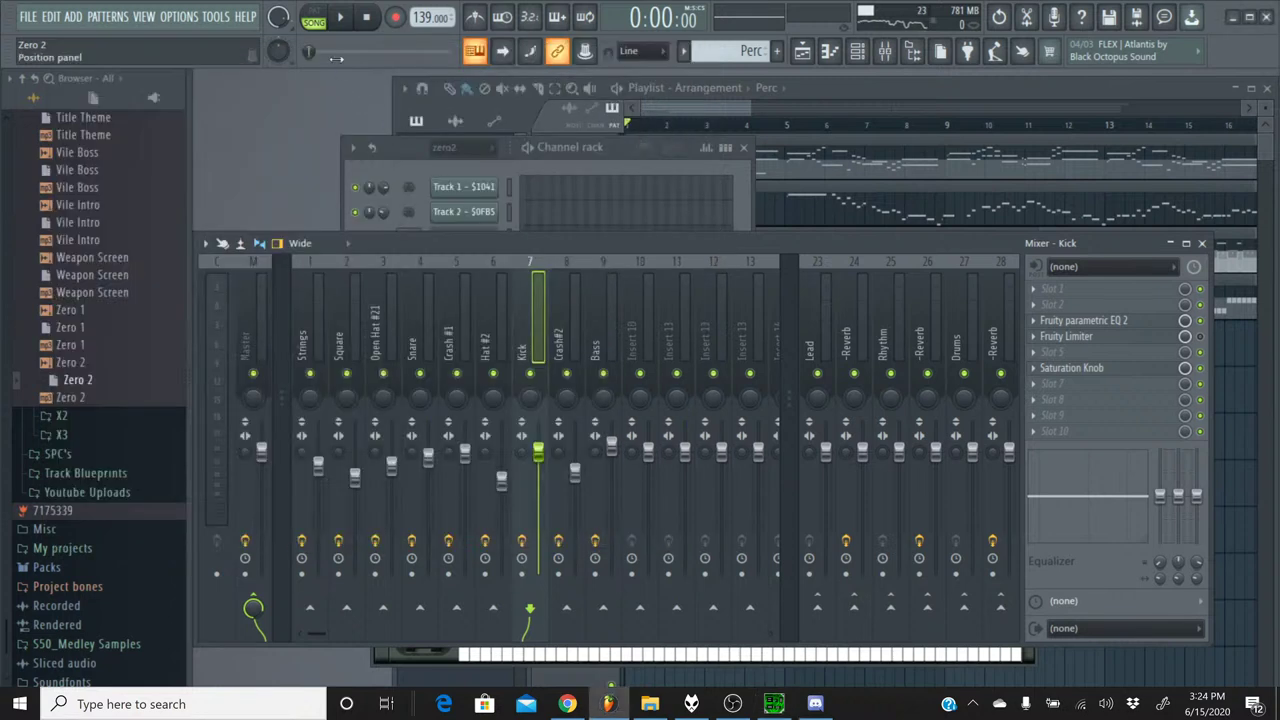
- Play the song with only the Kick and Bass tracks soloed and adjust the Bass volume against the Kick
left_click(340, 20)
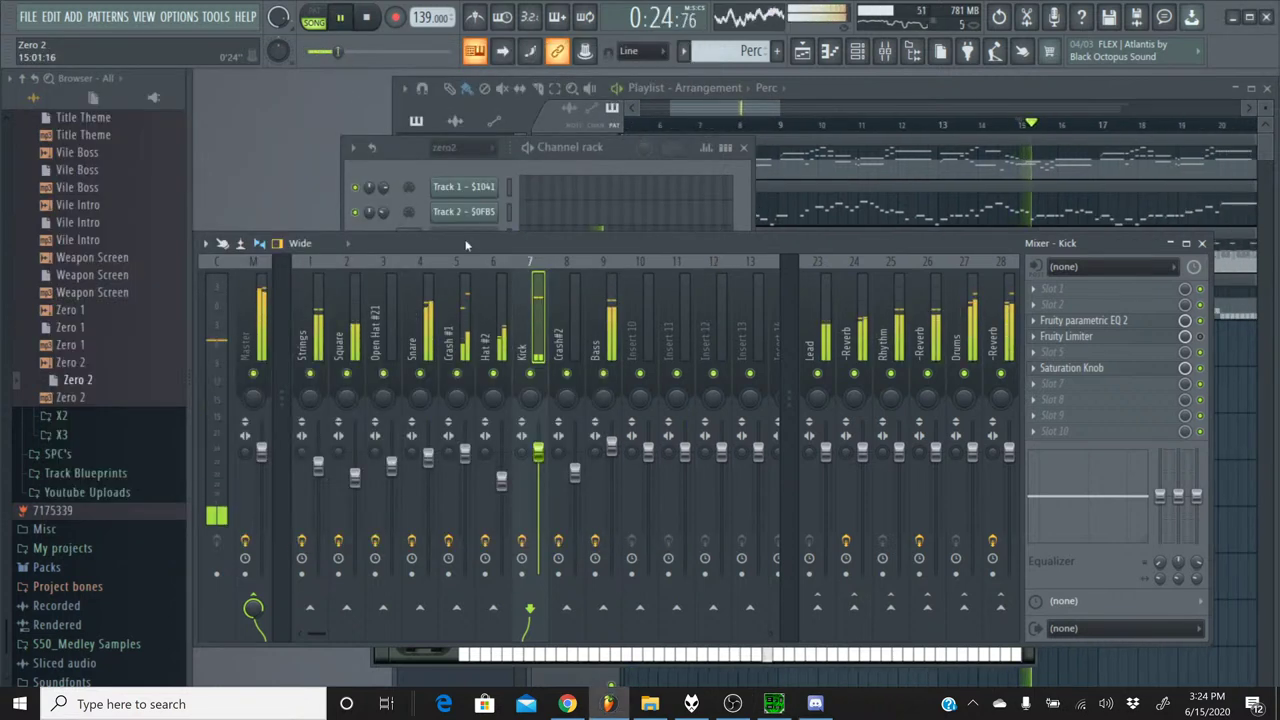
right_click(540, 385)
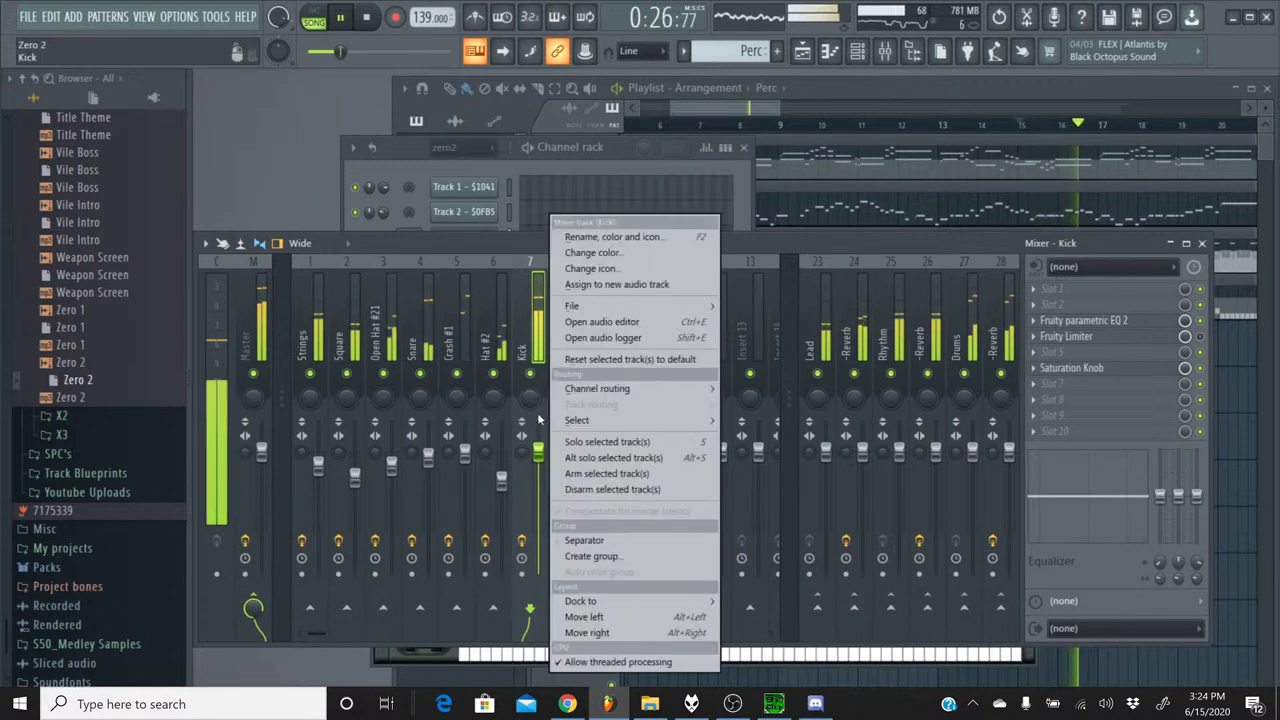
left_click(538, 387)
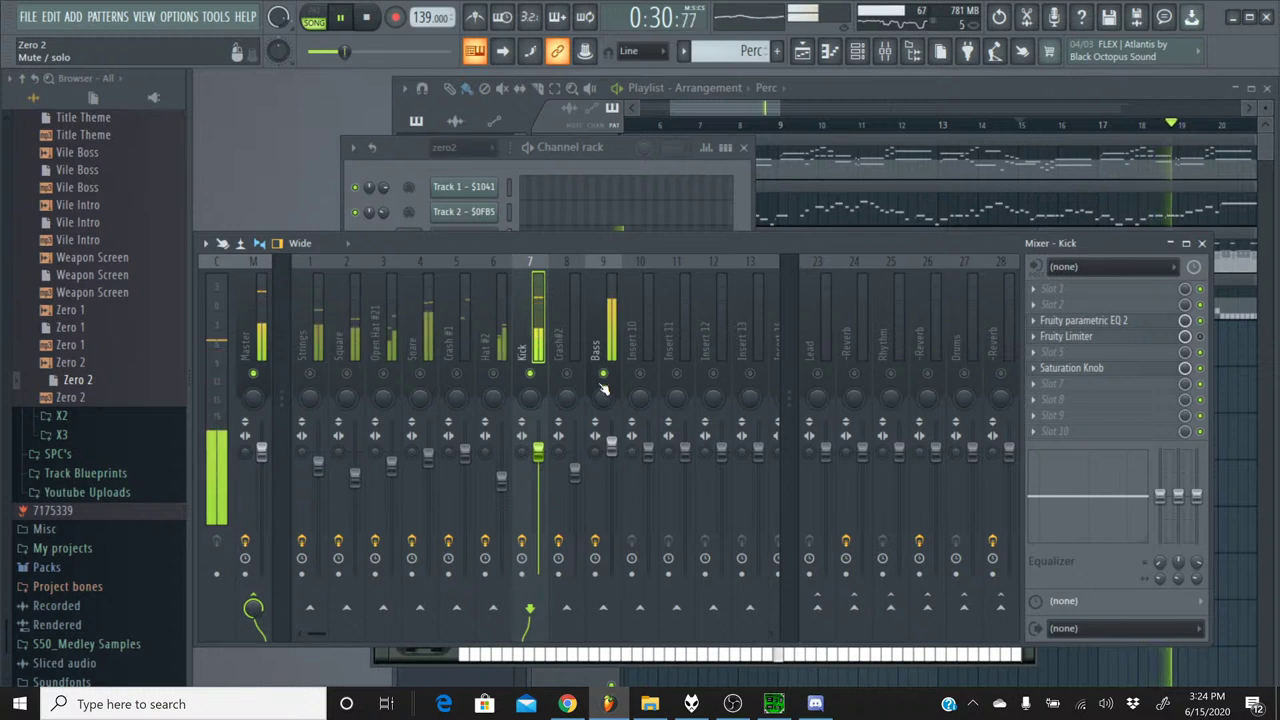
left_click(603, 295)
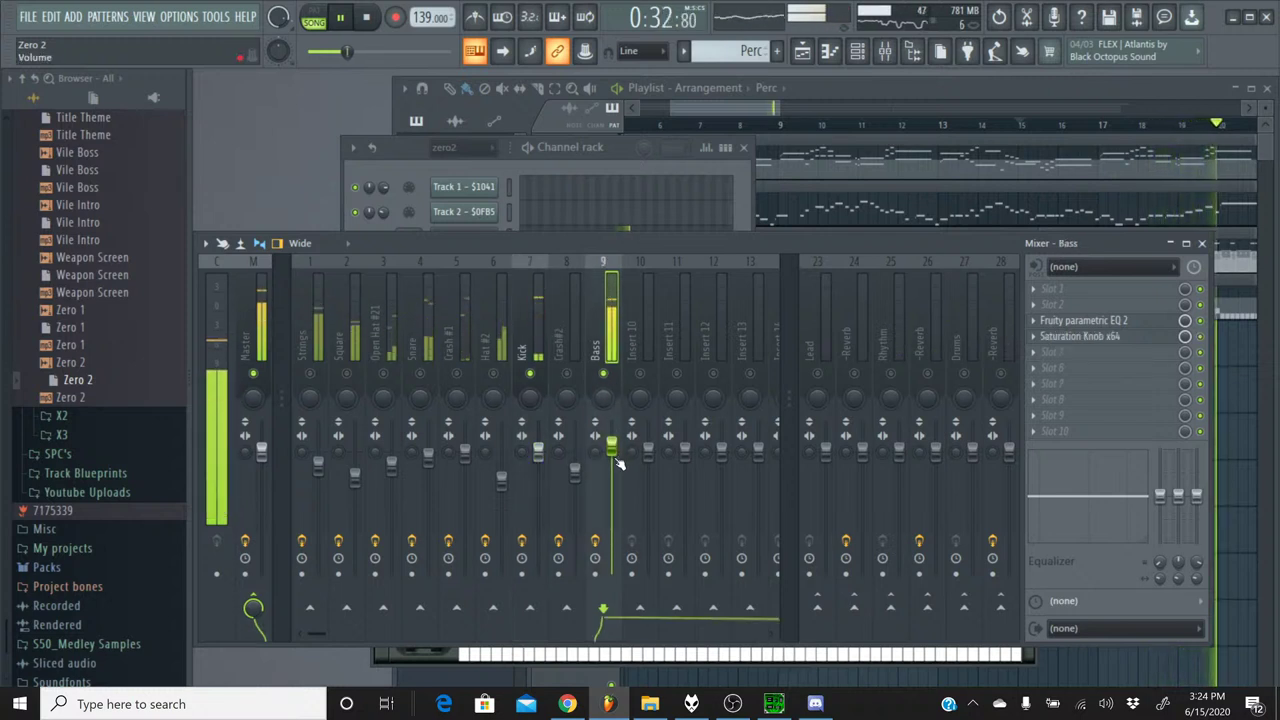
left_click_drag(611, 444, 611, 435)
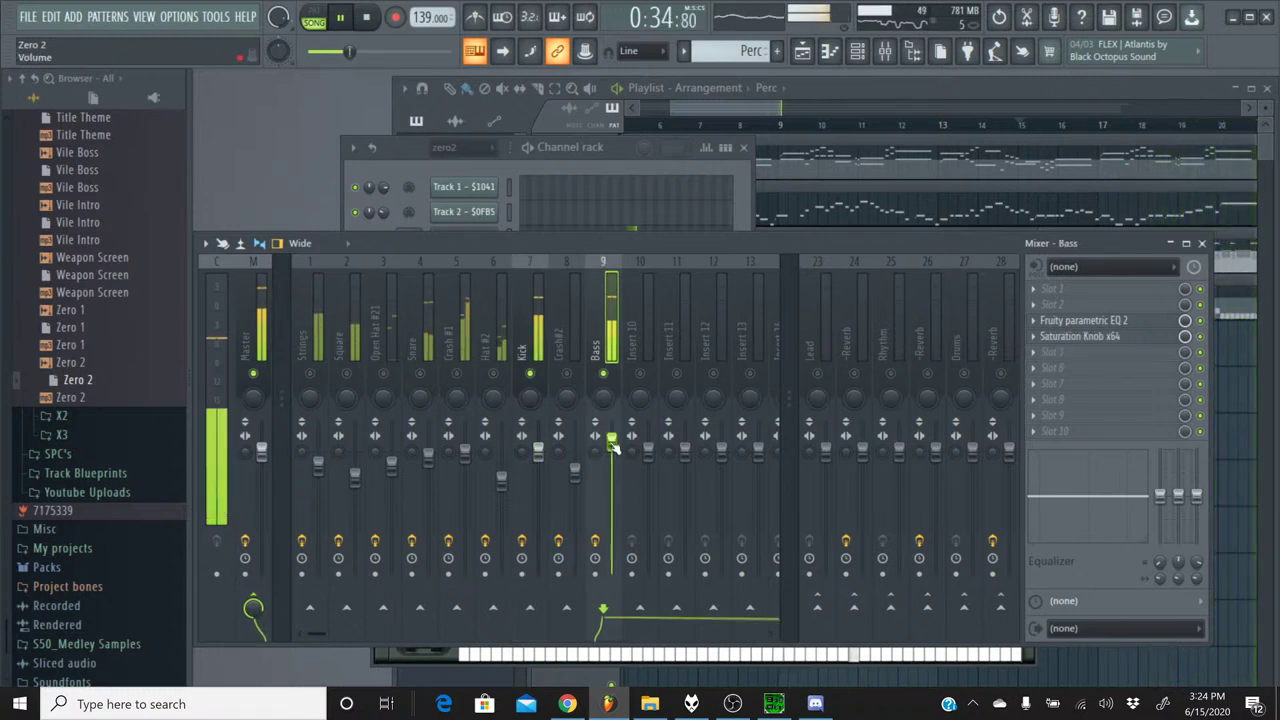
- Boost band 2 of the Bass track's Fruity parametric EQ 2 to 9.2 dB at 108 Hz
left_click(1122, 324)
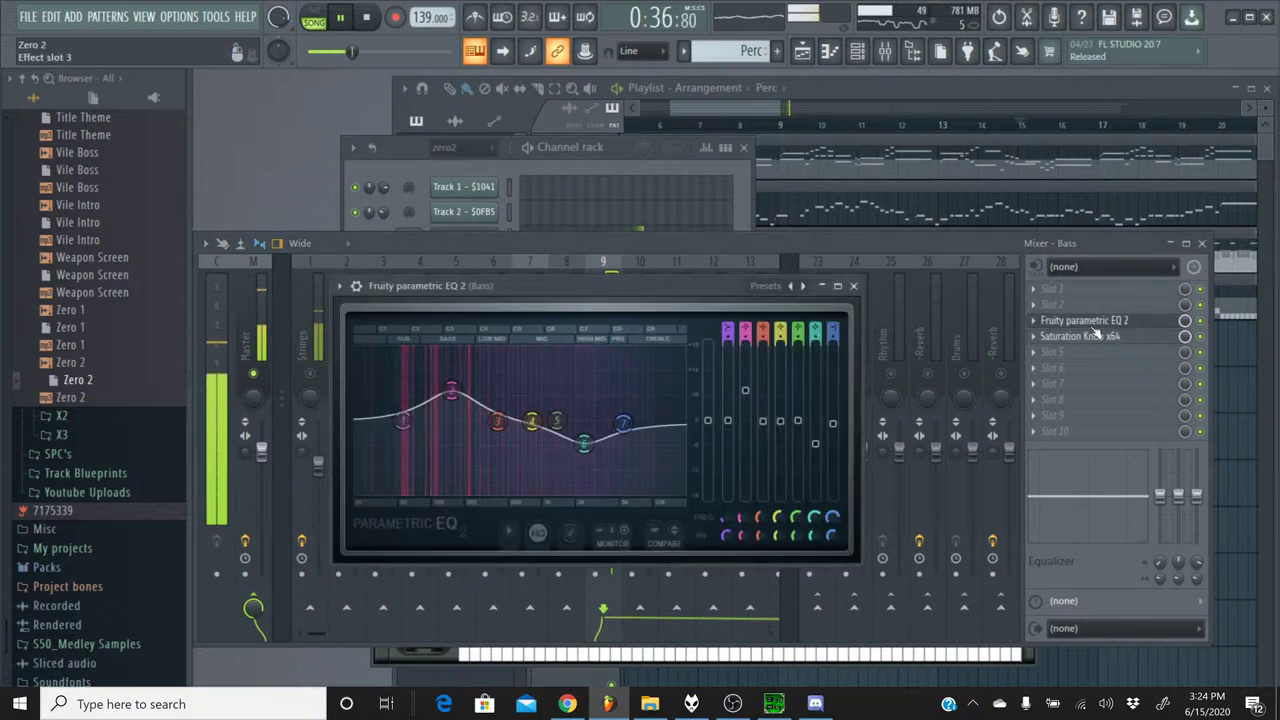
left_click_drag(410, 392, 435, 383)
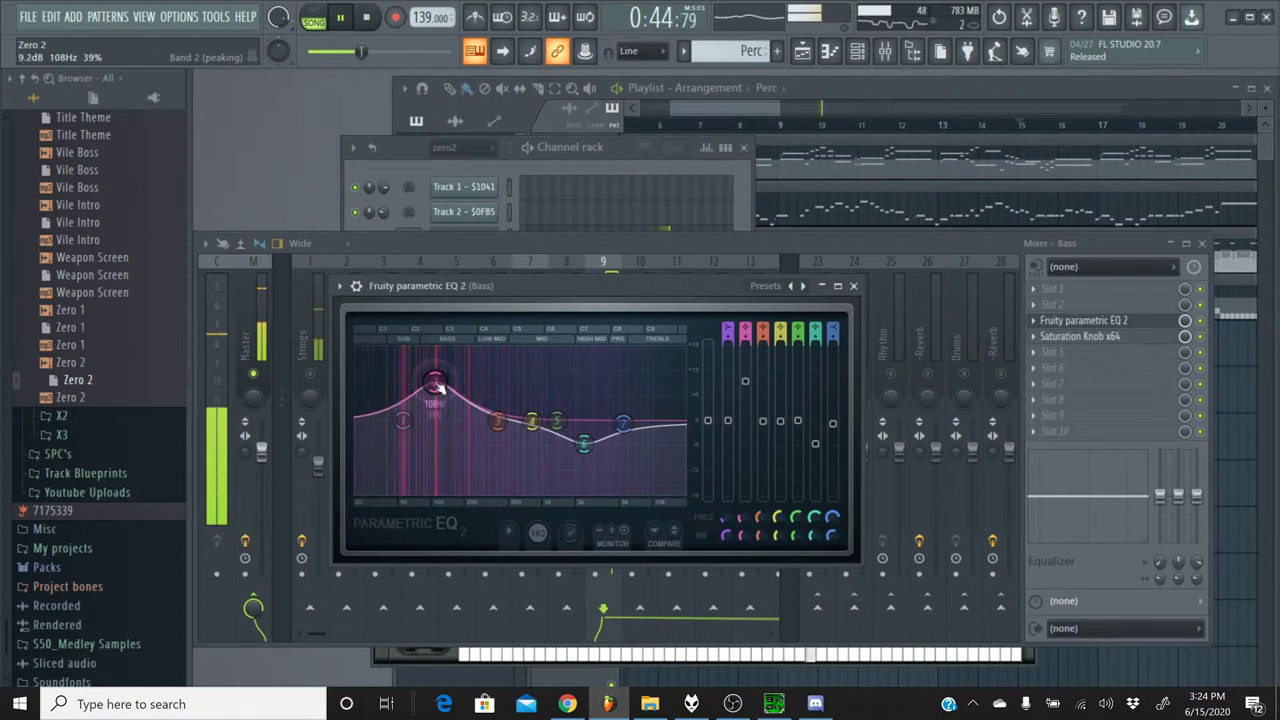
left_click(853, 286)
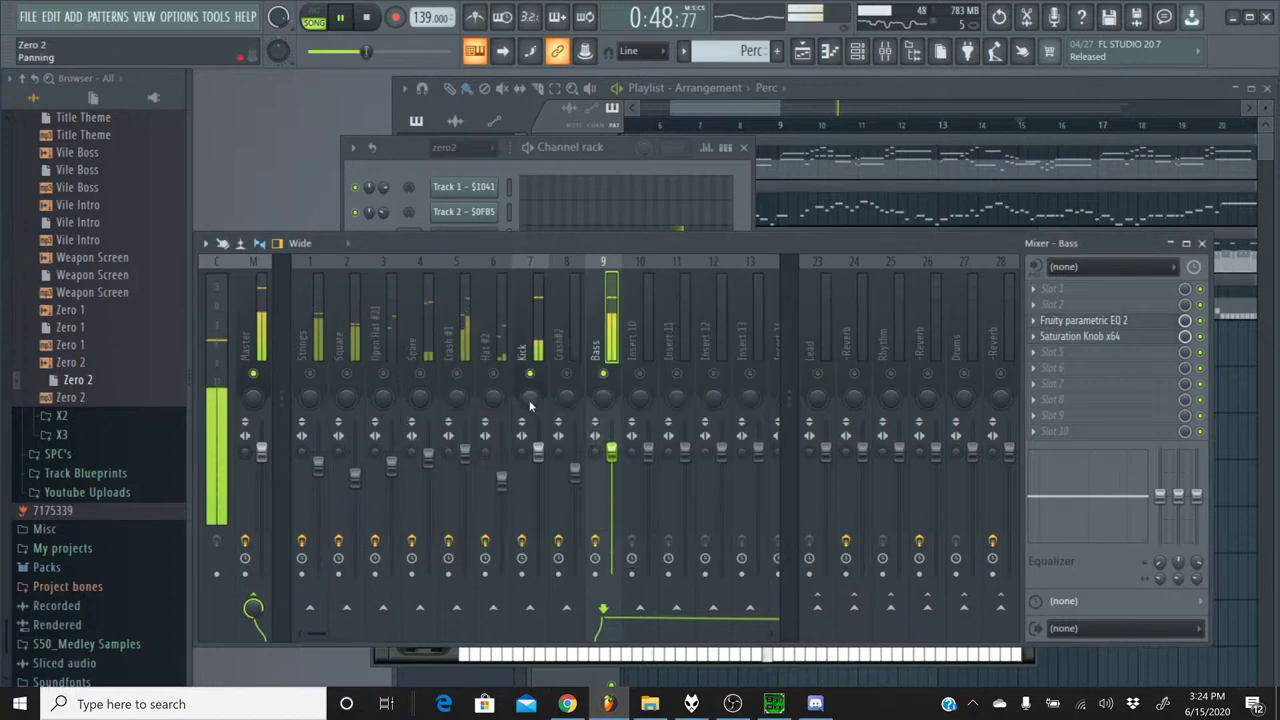
- Rework the Kick's Fruity parametric EQ 2 by ear, trying band 3 at 6.1 dB, 112 Hz and a band 6 boost around 3195 Hz
left_click(538, 300)
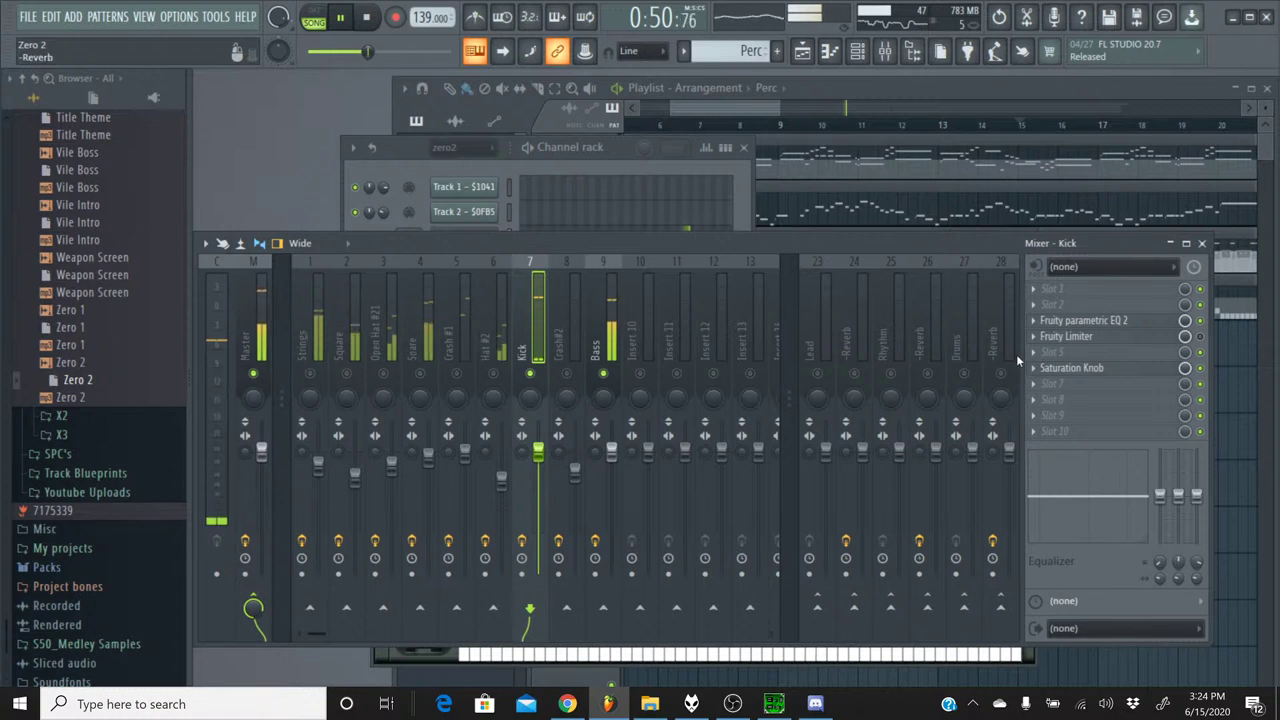
left_click(1083, 320)
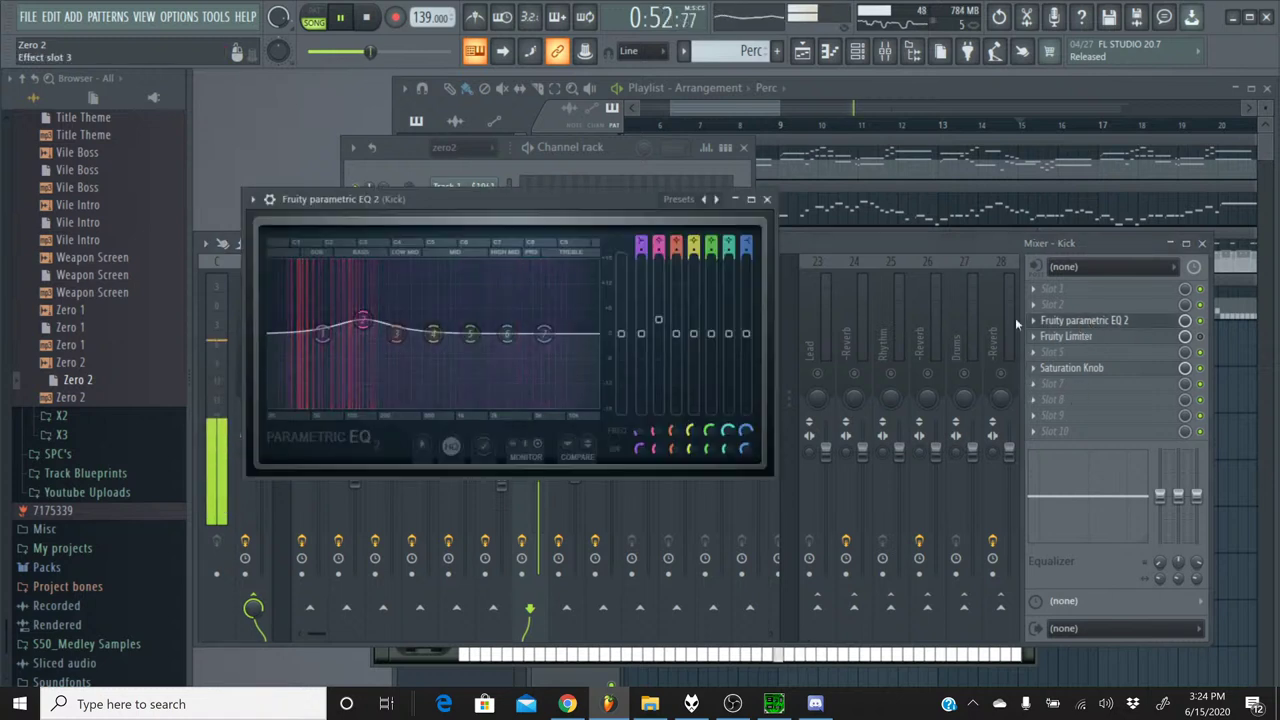
mouse_move(322, 333)
left_mouse_down()
mouse_move(311, 316)
mouse_move(364, 327)
mouse_move(317, 316)
left_mouse_up()
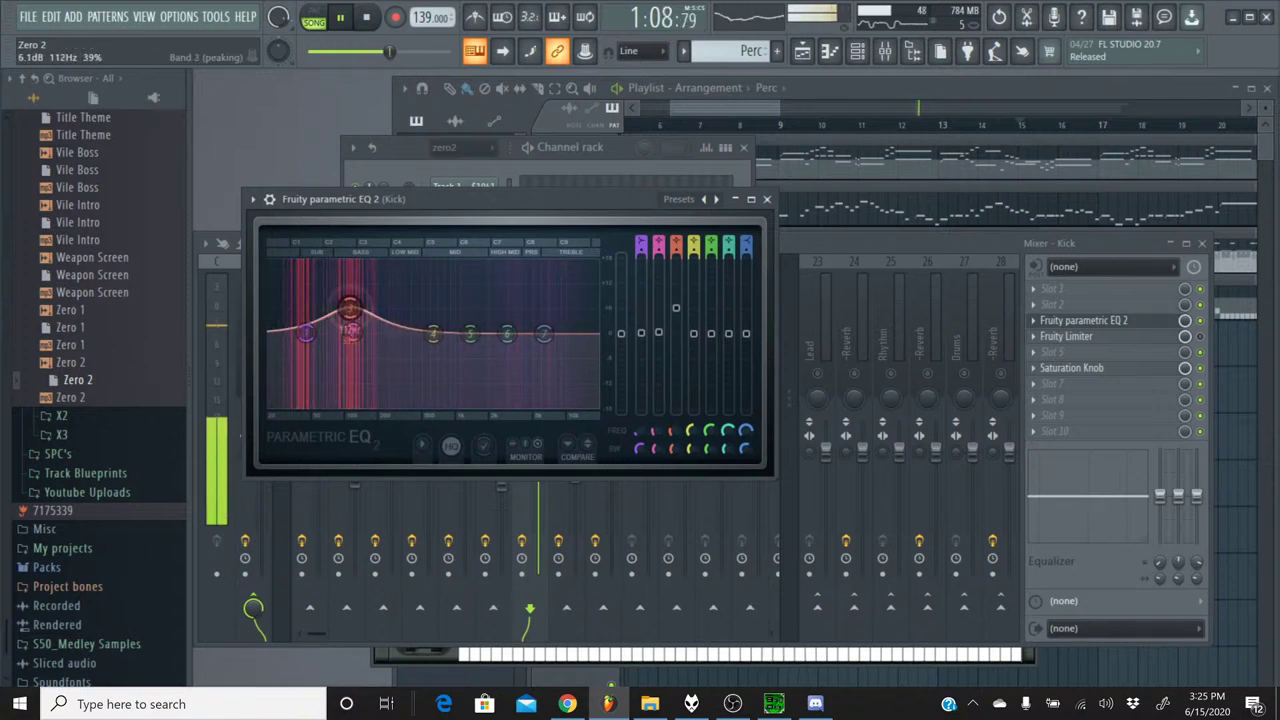
left_click_drag(505, 337, 533, 304)
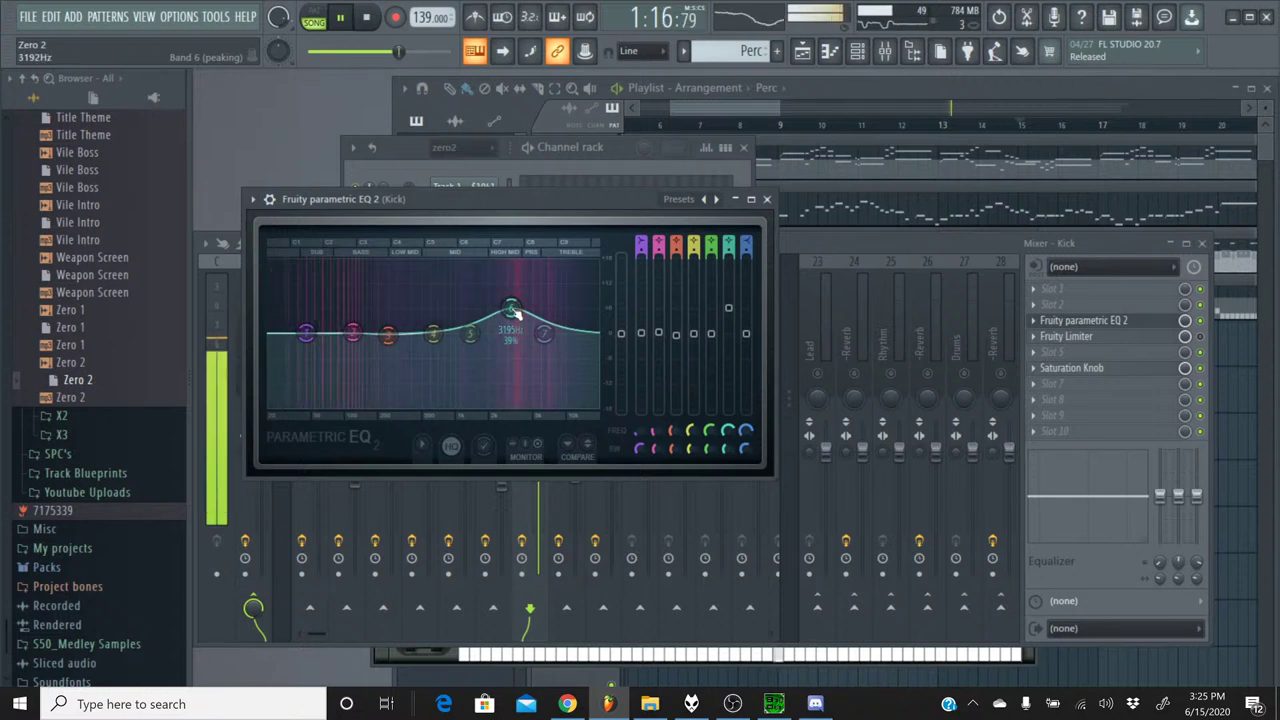
mouse_move(513, 313)
left_mouse_down()
mouse_move(505, 335)
mouse_move(530, 318)
mouse_move(517, 300)
left_mouse_up()
left_click(764, 199)
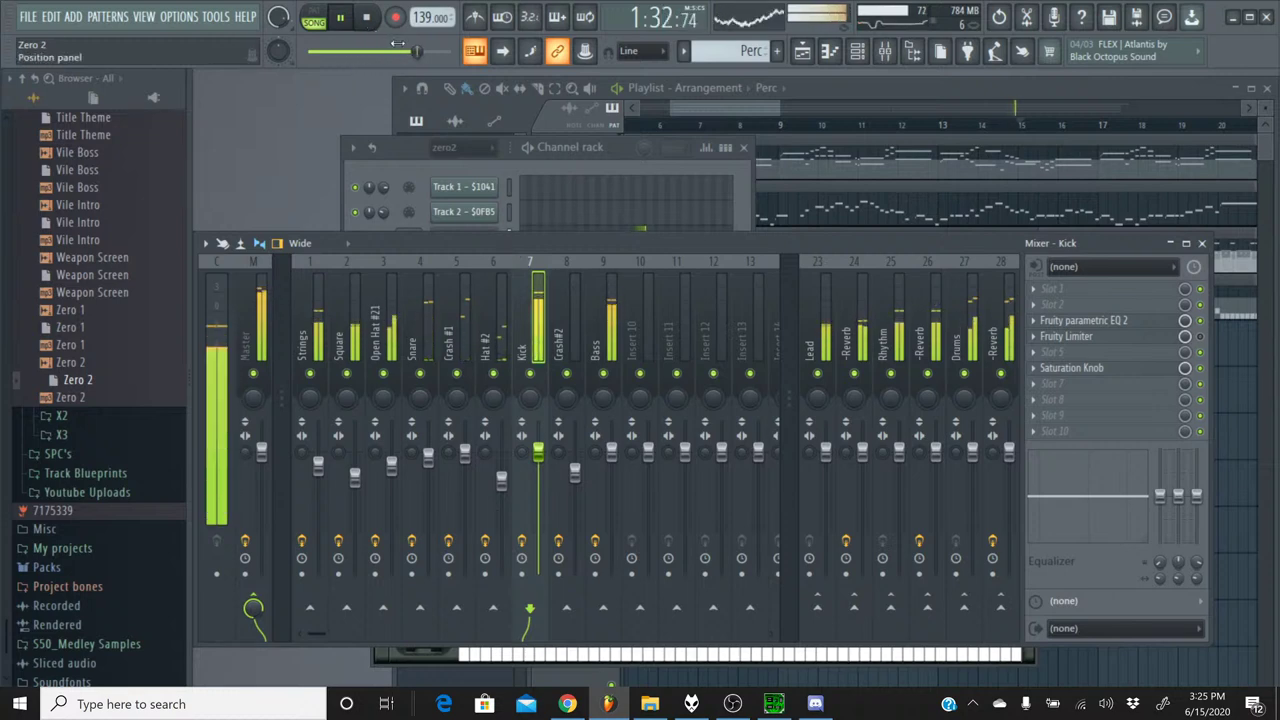
- Play the full mix from the start while reading viewer feedback in the browser's live chat, stopping playback back in FL Studio
left_click_drag(417, 51, 309, 51)
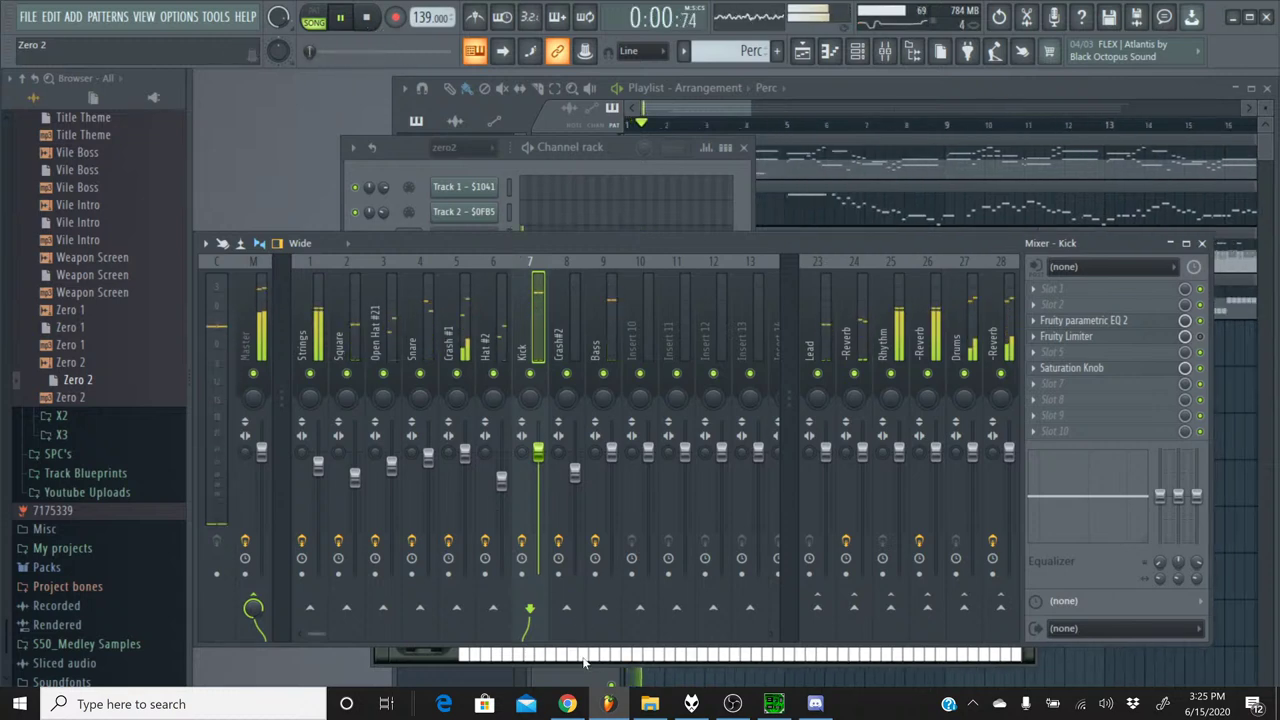
left_click(570, 706)
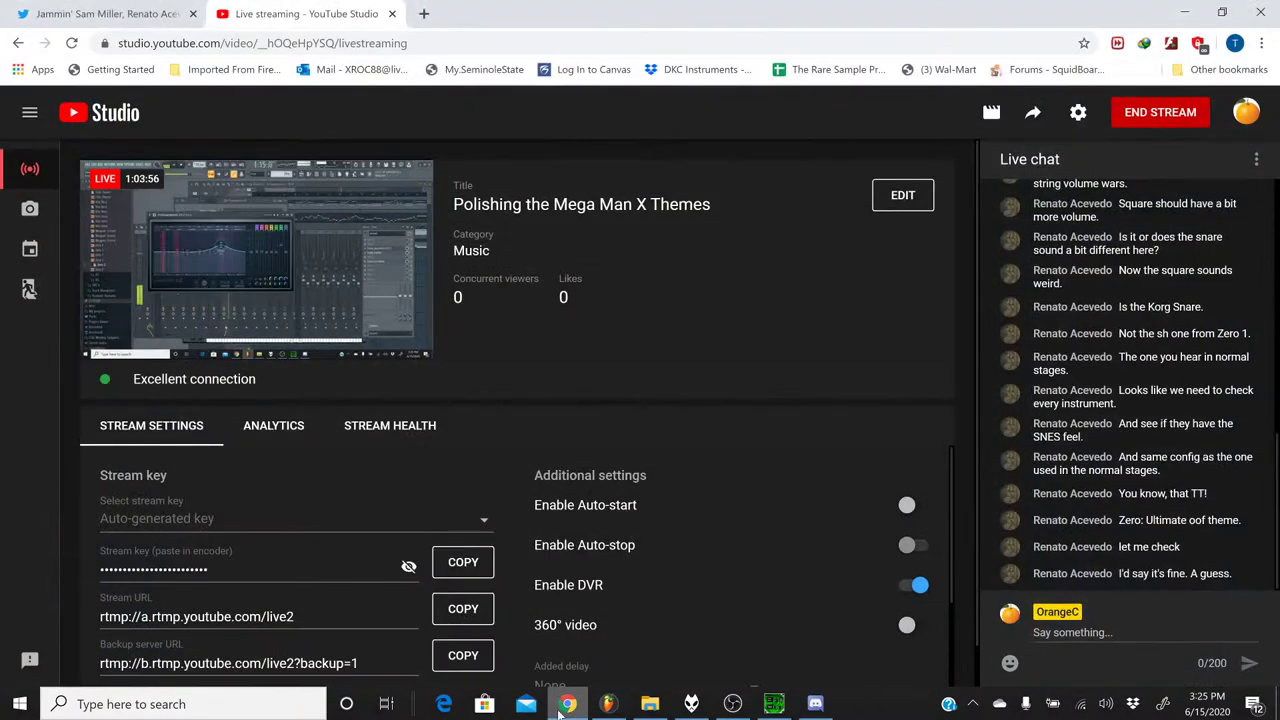
left_click(562, 706)
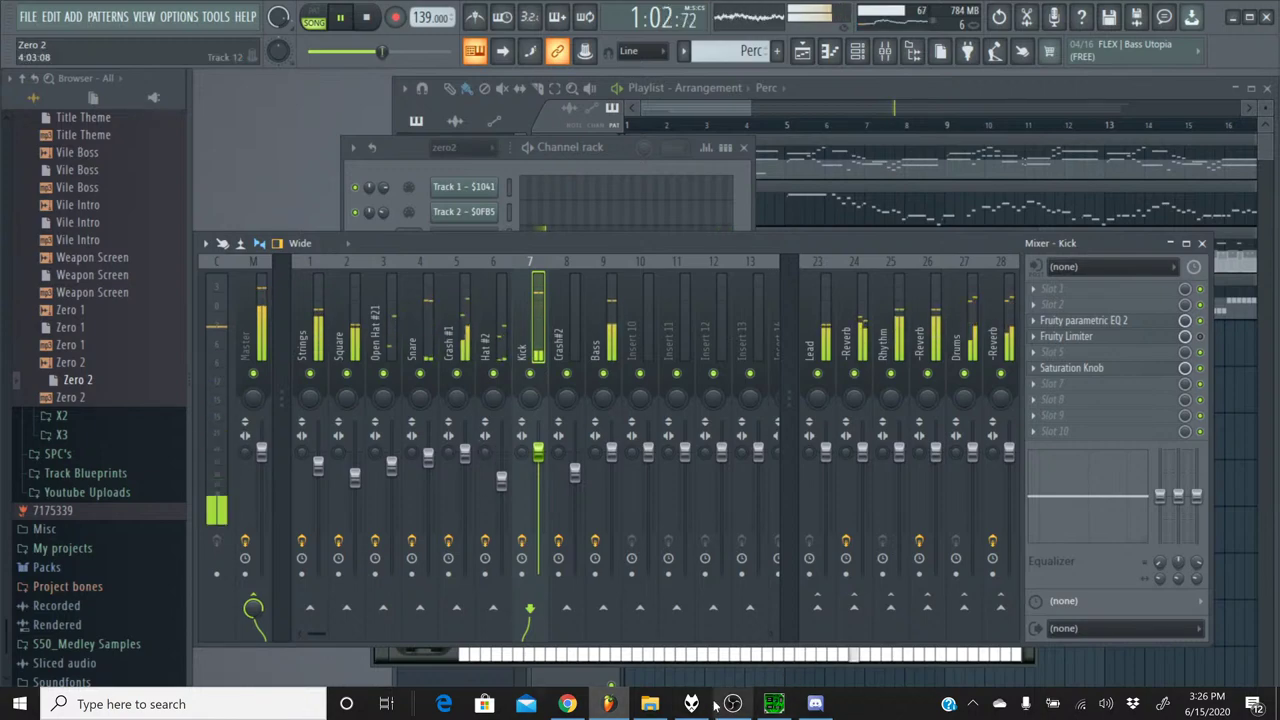
left_click(567, 704)
left_click(567, 704)
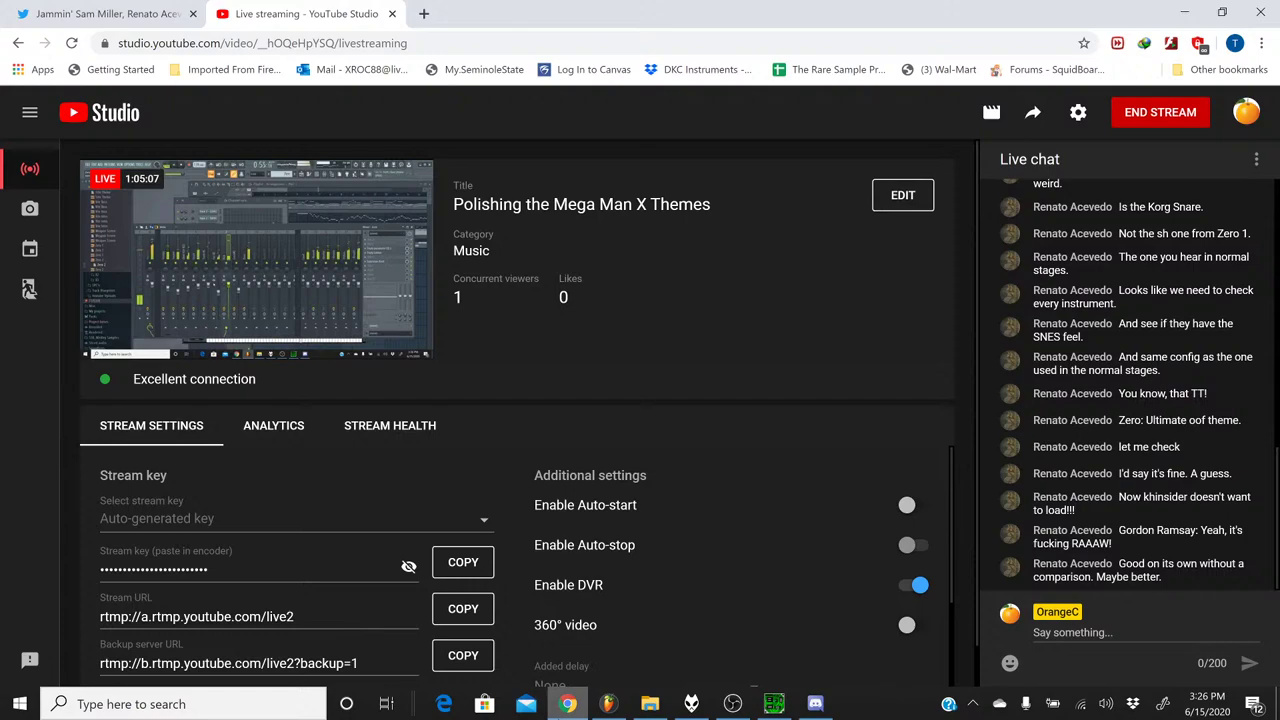
left_click(608, 704)
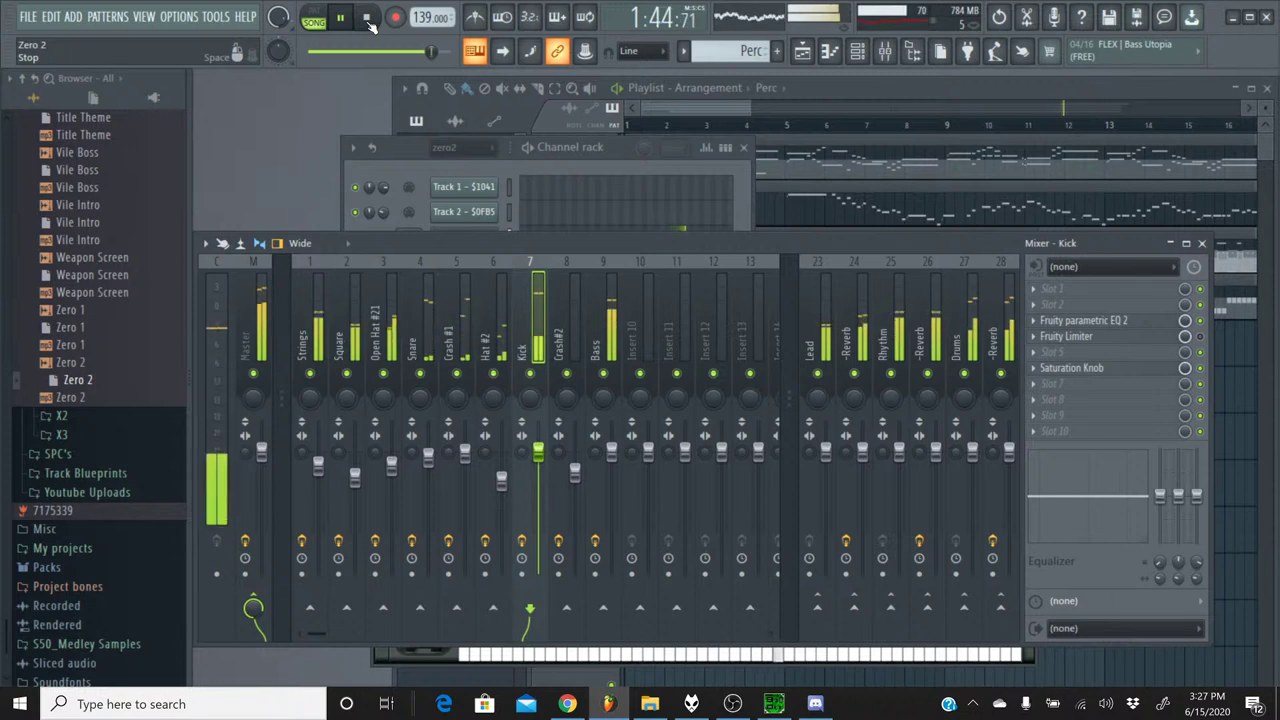
left_click(368, 19)
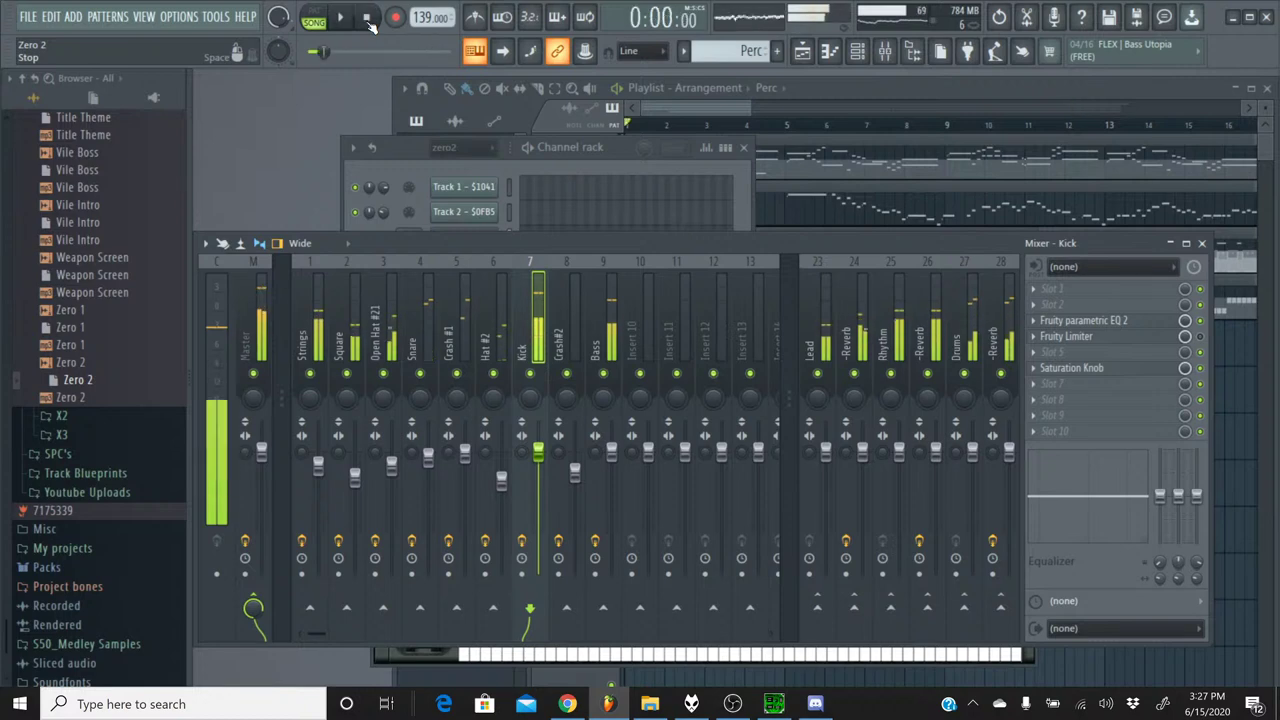
- Audition the end of the arrangement in the playlist around bars 67 to 69
left_click_drag(698, 110, 1137, 102)
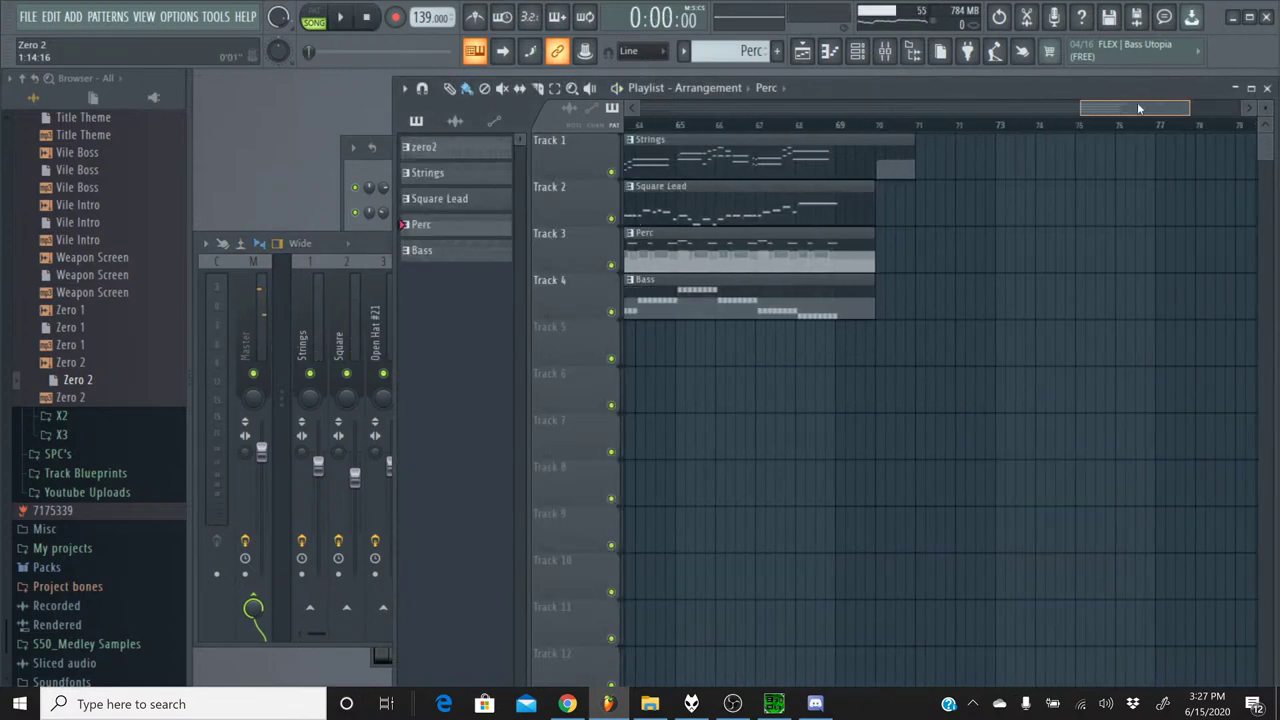
left_click(835, 128)
key("space")
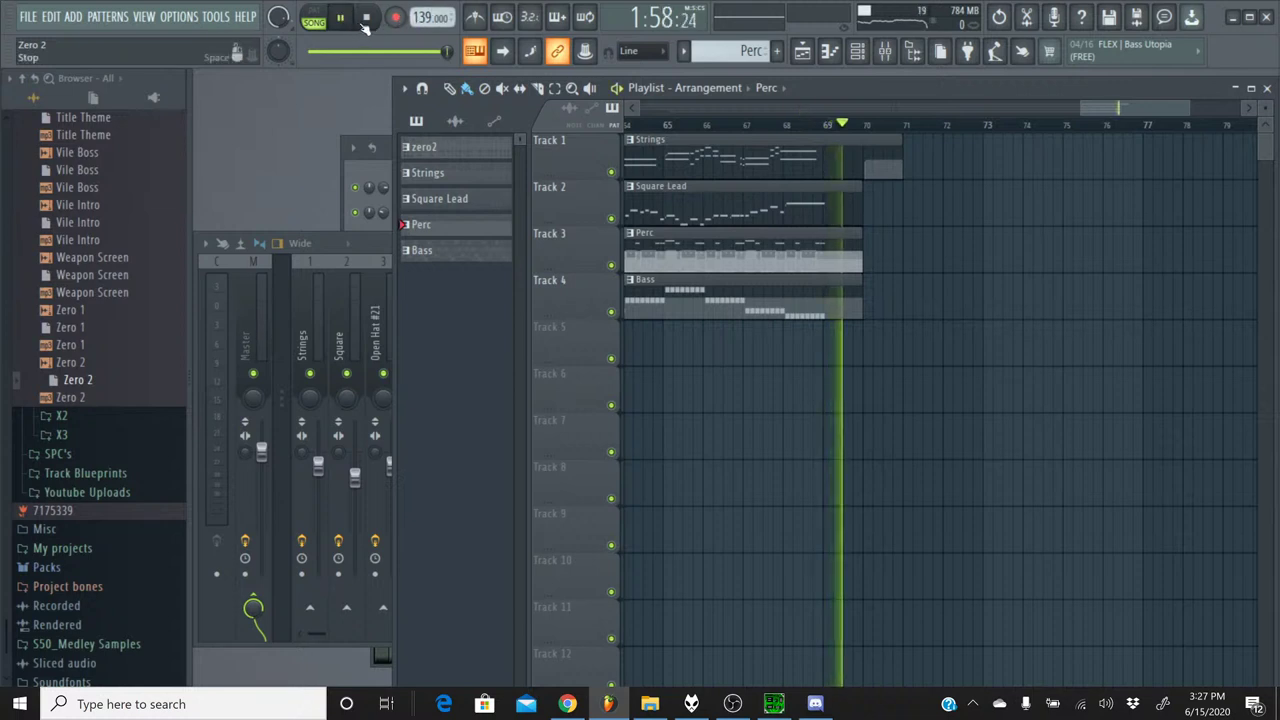
left_click(740, 124)
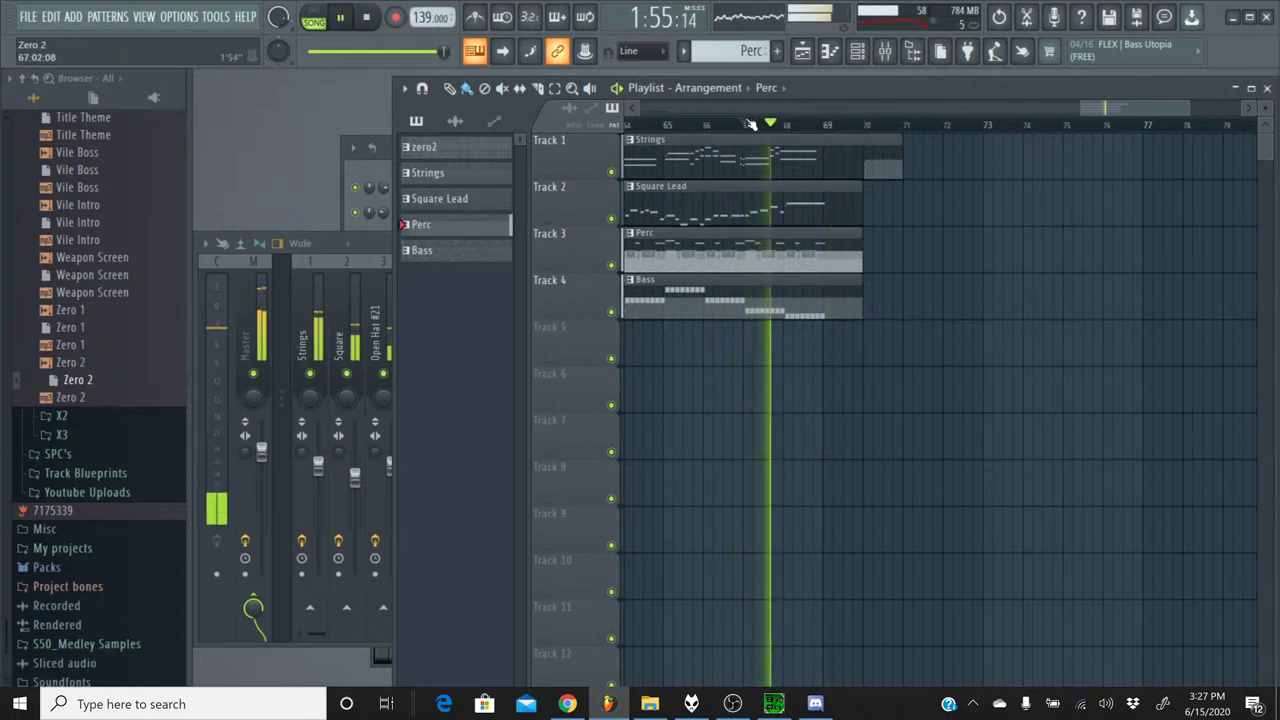
left_click(368, 19)
- Return to the beginning of the playlist and save the Zero 2 project
left_click_drag(1108, 104, 612, 110)
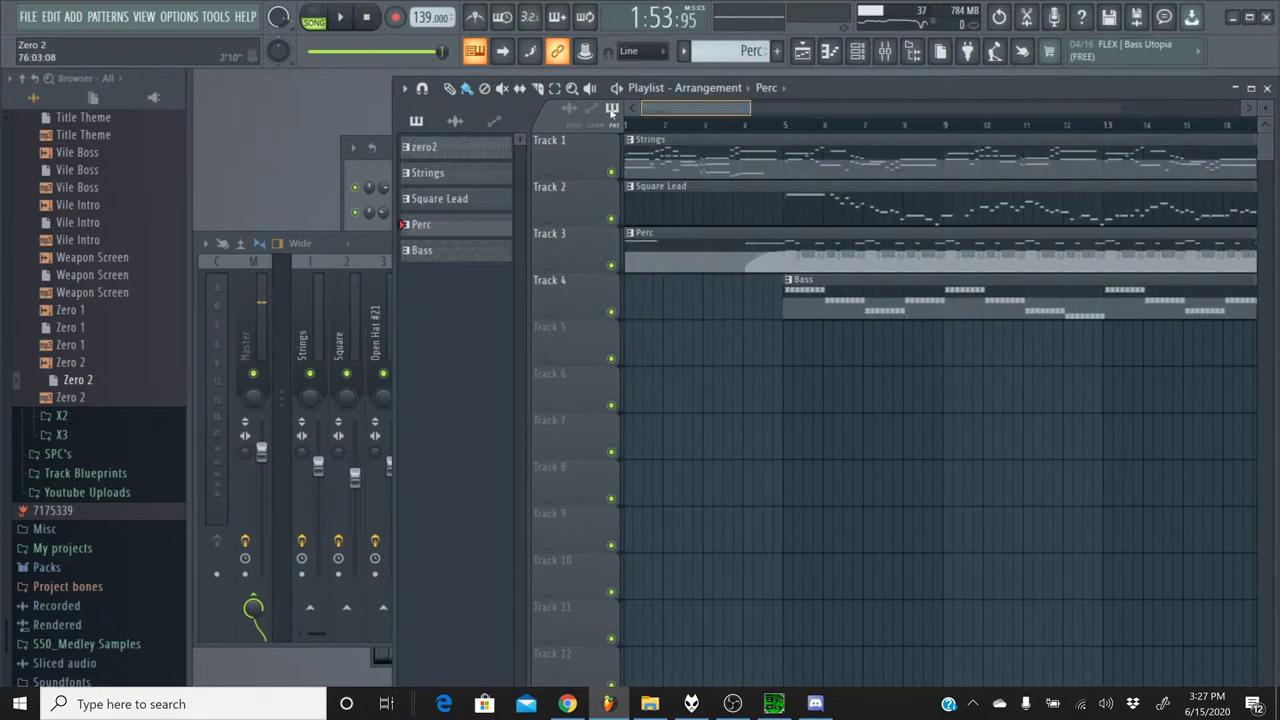
left_click(32, 27)
left_click(64, 95)
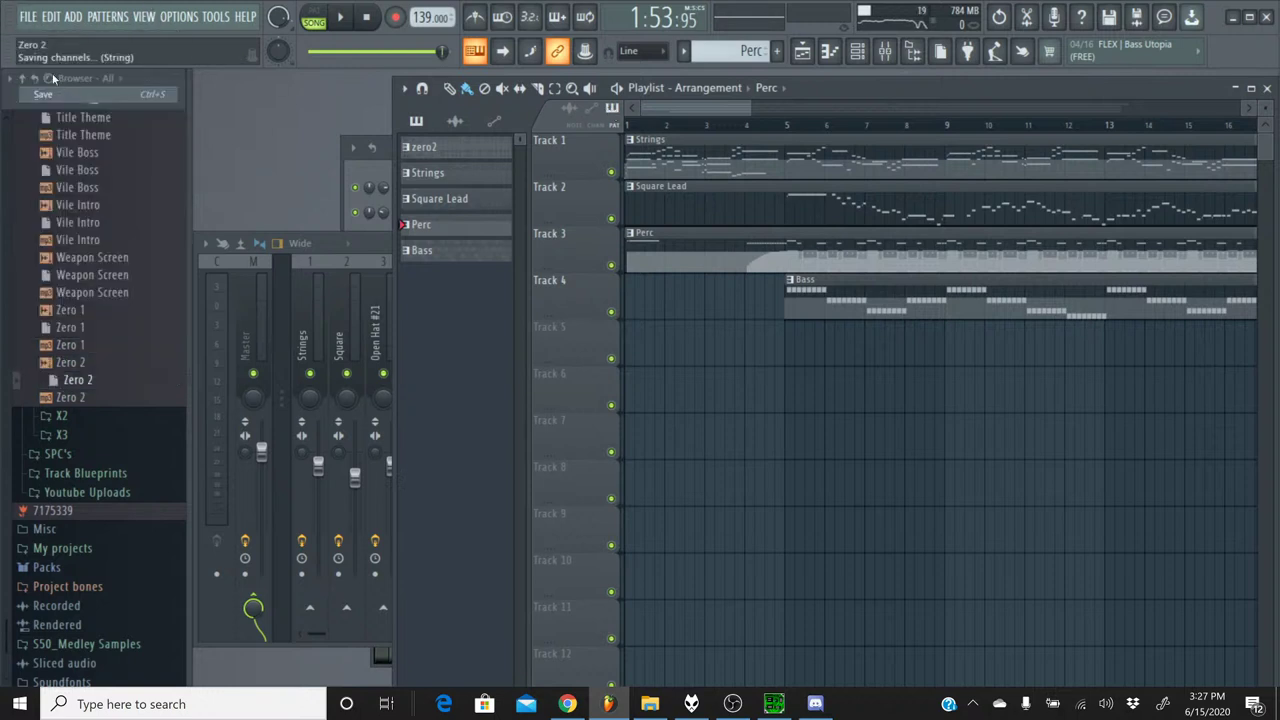
- Export the full song as Zero 2.mp3 to the X1 folder, replacing the existing file, and start the render
left_click(22, 26)
mouse_move(129, 160)
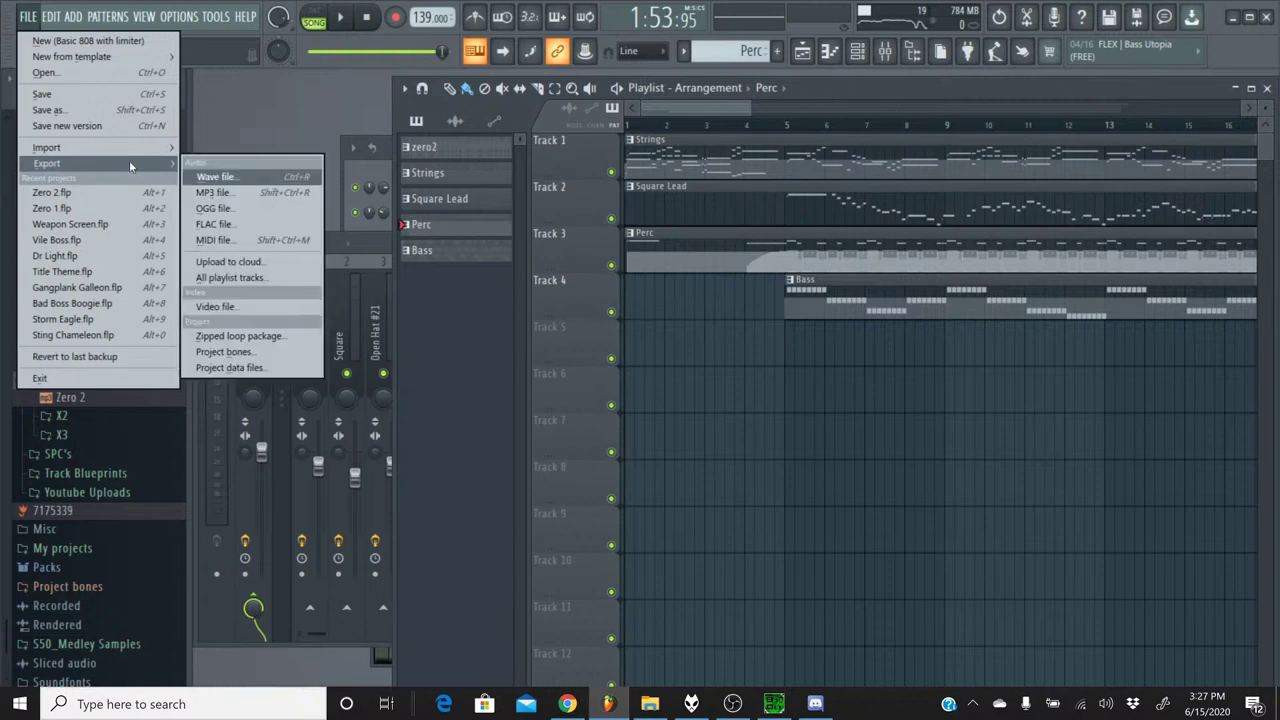
left_click(242, 193)
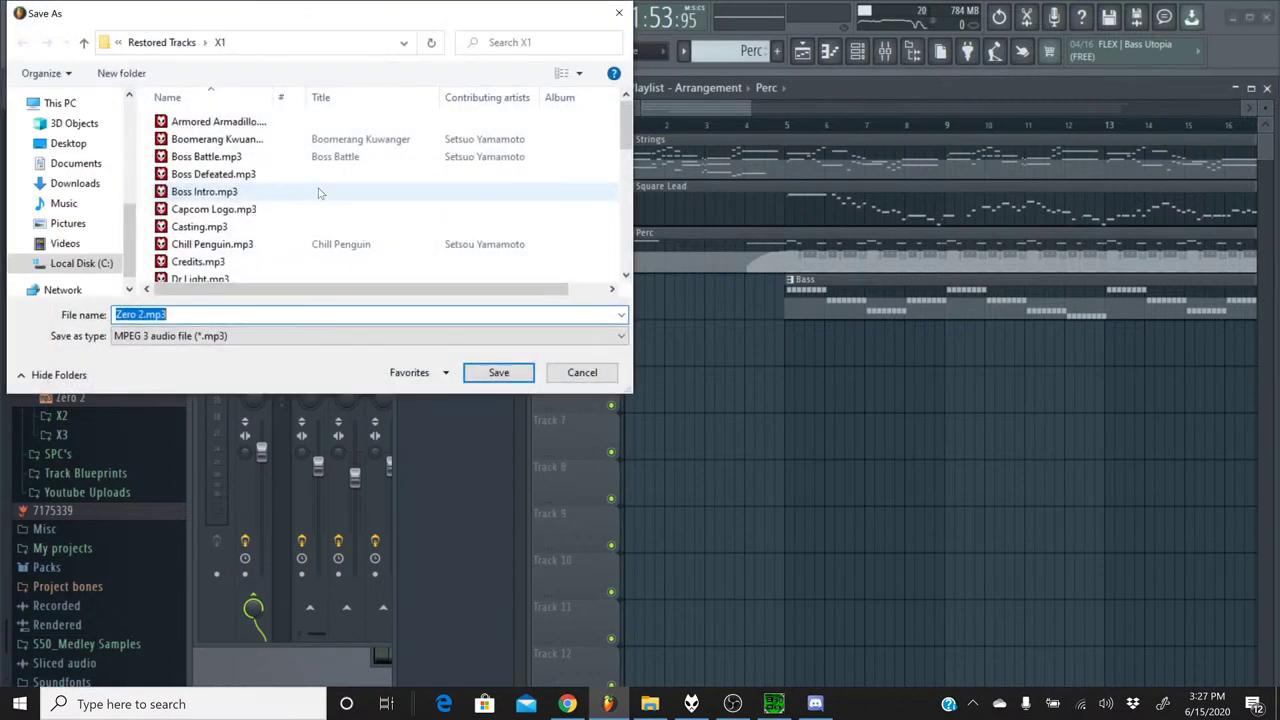
scroll(312, 197, "down", 10)
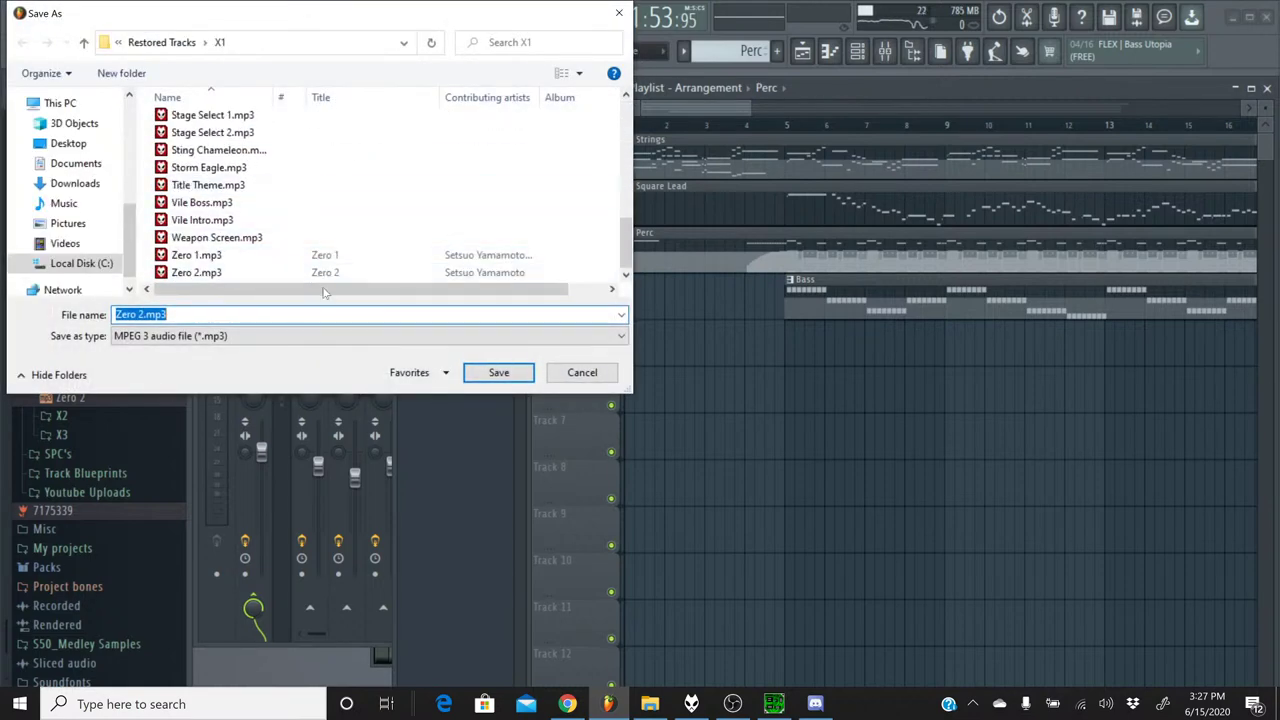
left_click(483, 372)
left_click(686, 355)
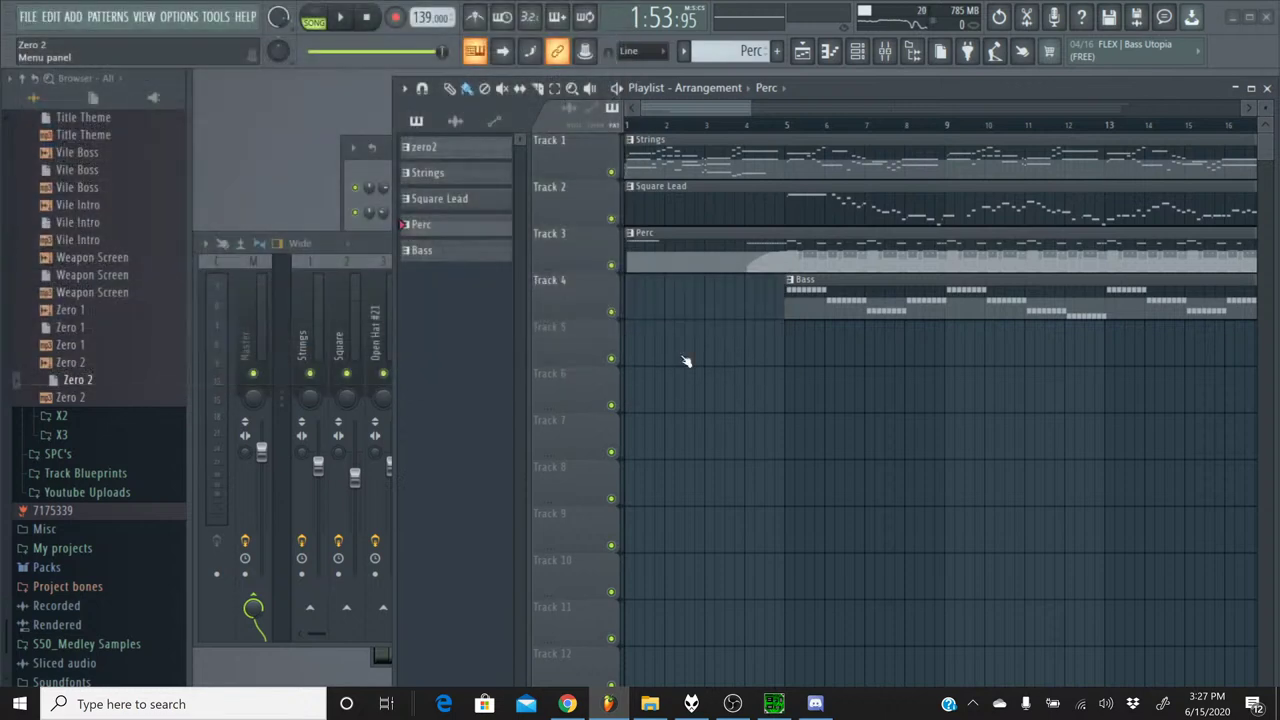
left_click(764, 578)
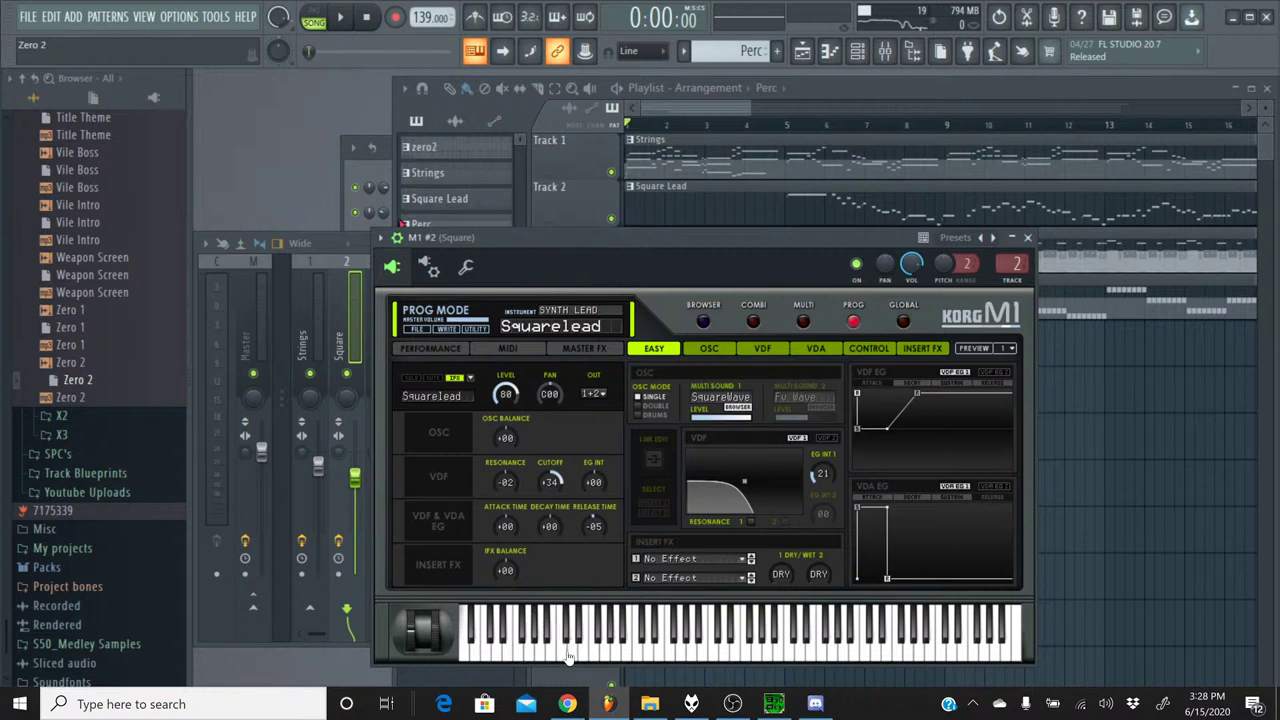
- Export the full song as Zero 2.flac to the X1 folder, overwriting the old file, and start the 16-bit render
left_click(27, 16)
mouse_move(119, 157)
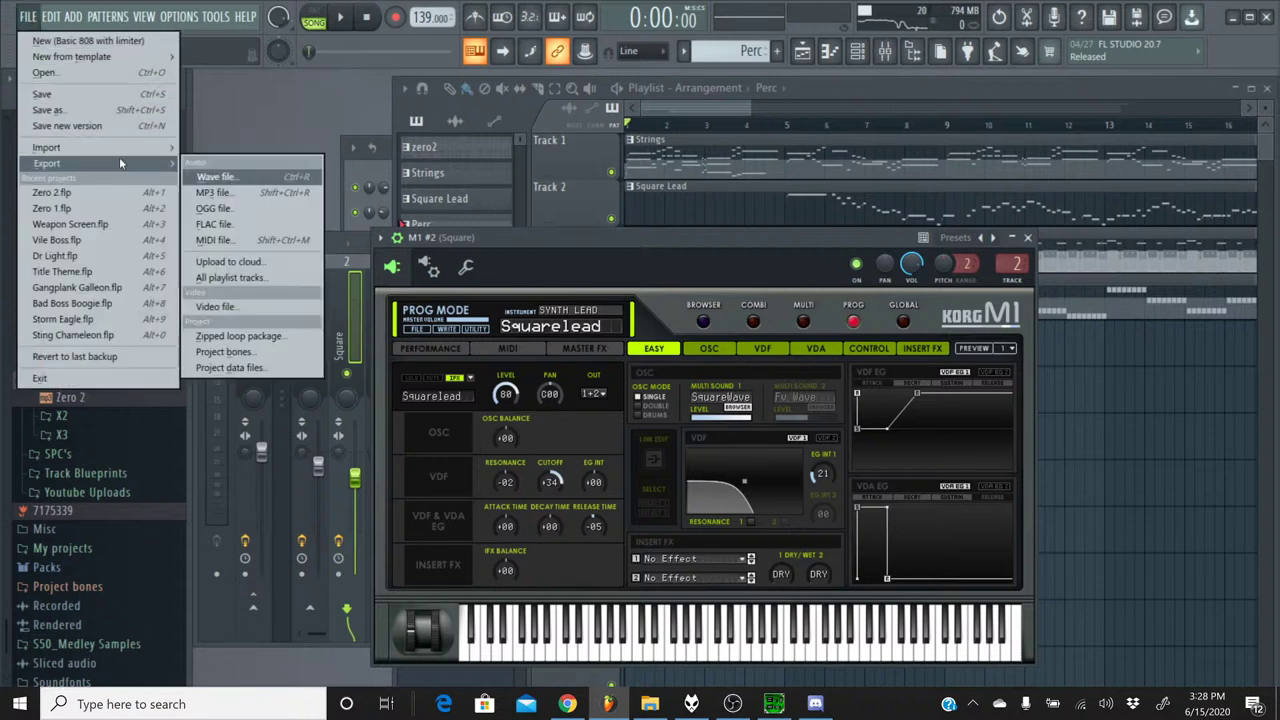
left_click(265, 228)
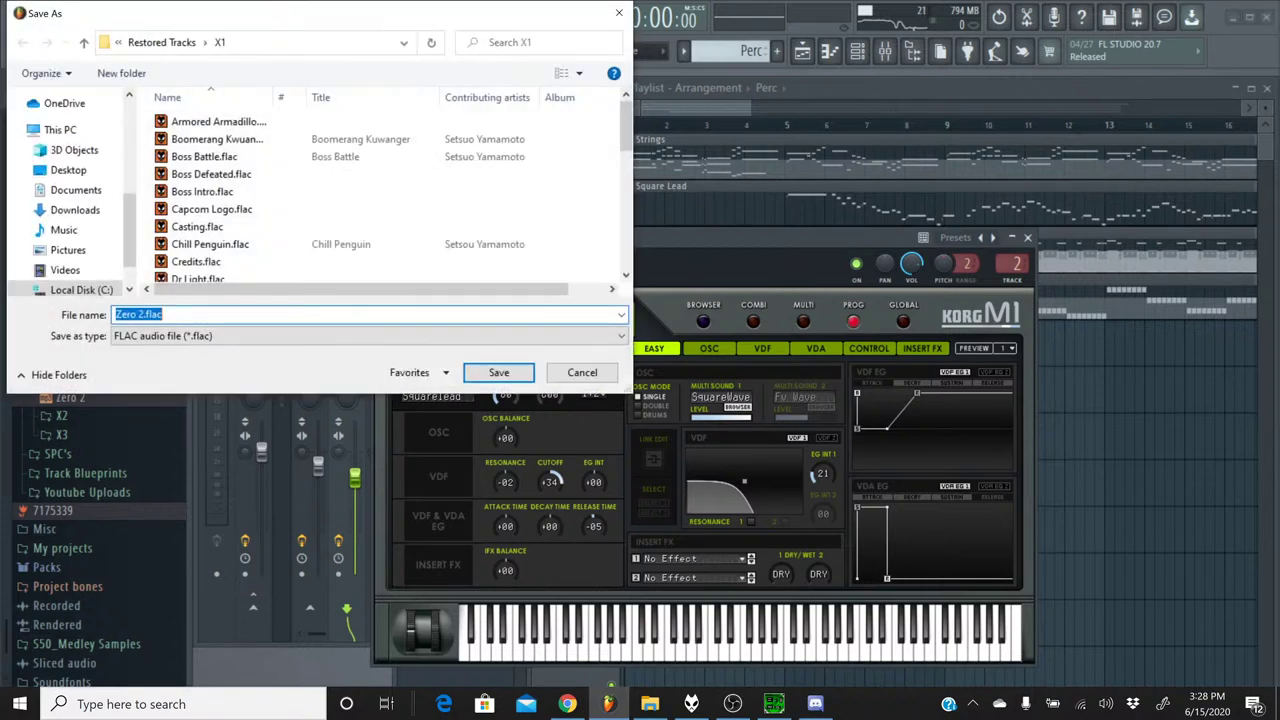
scroll(530, 285, "down", 1)
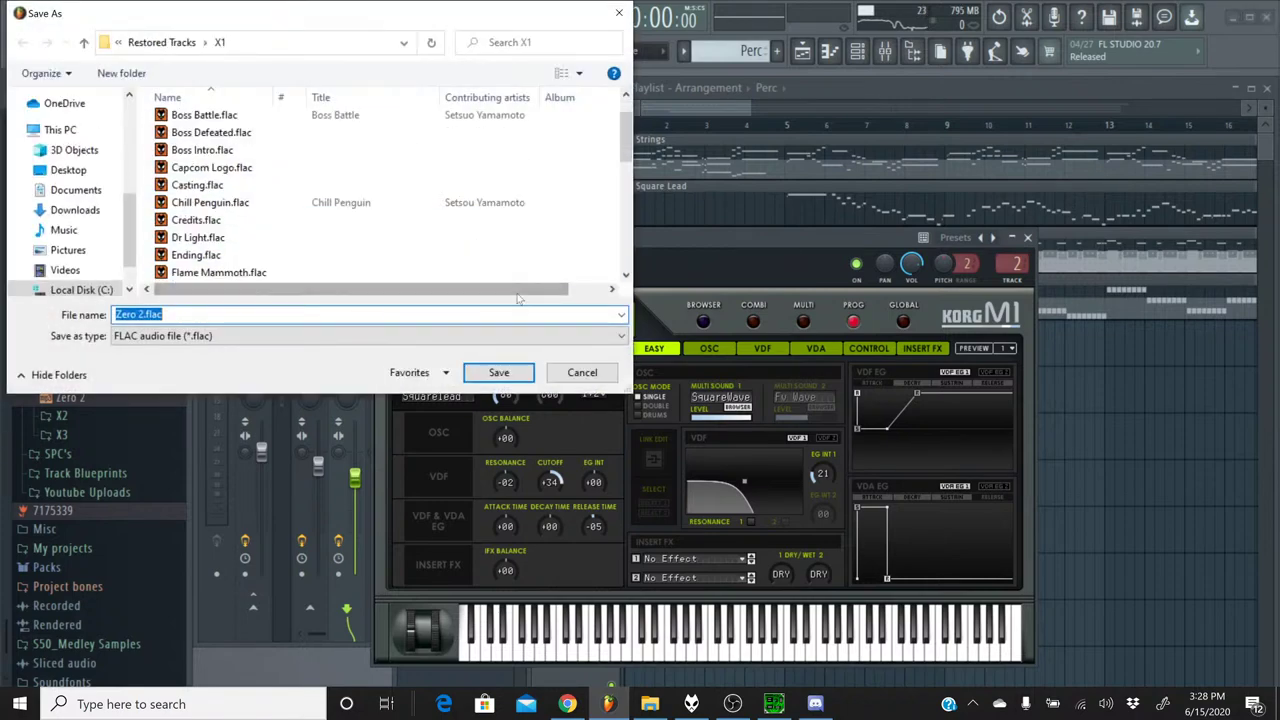
left_click(498, 372)
left_click(688, 356)
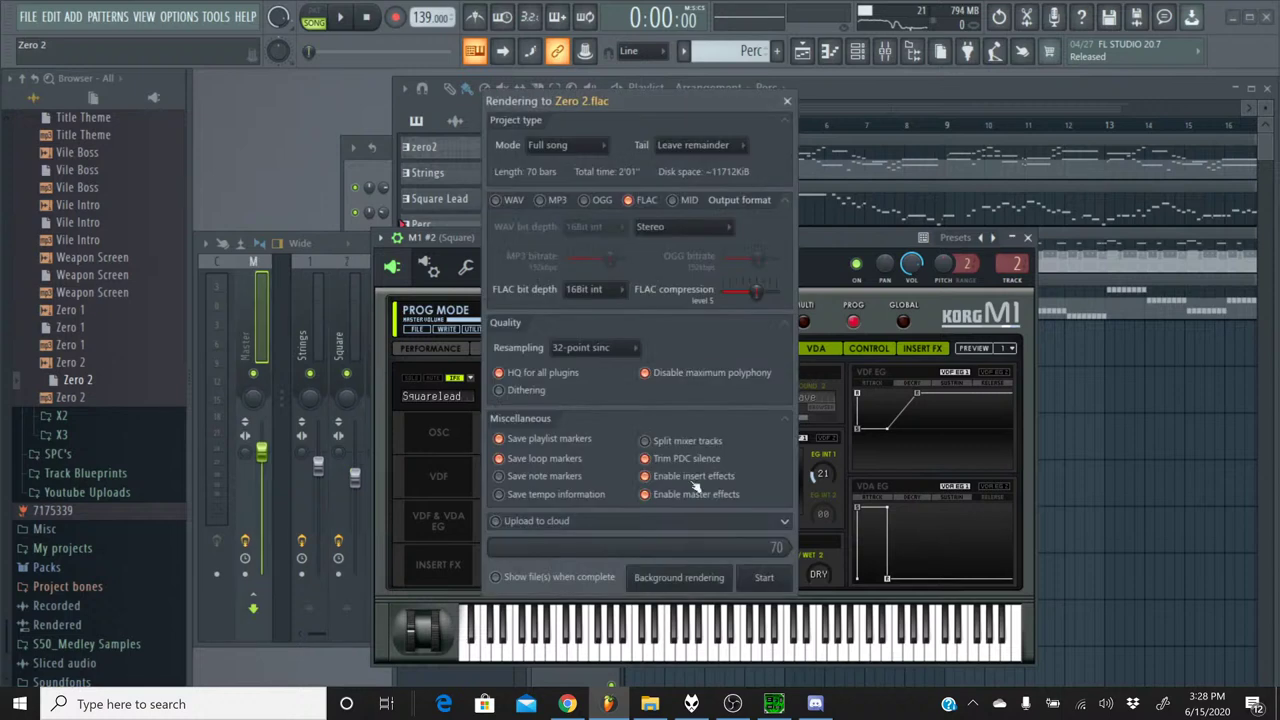
left_click(763, 578)
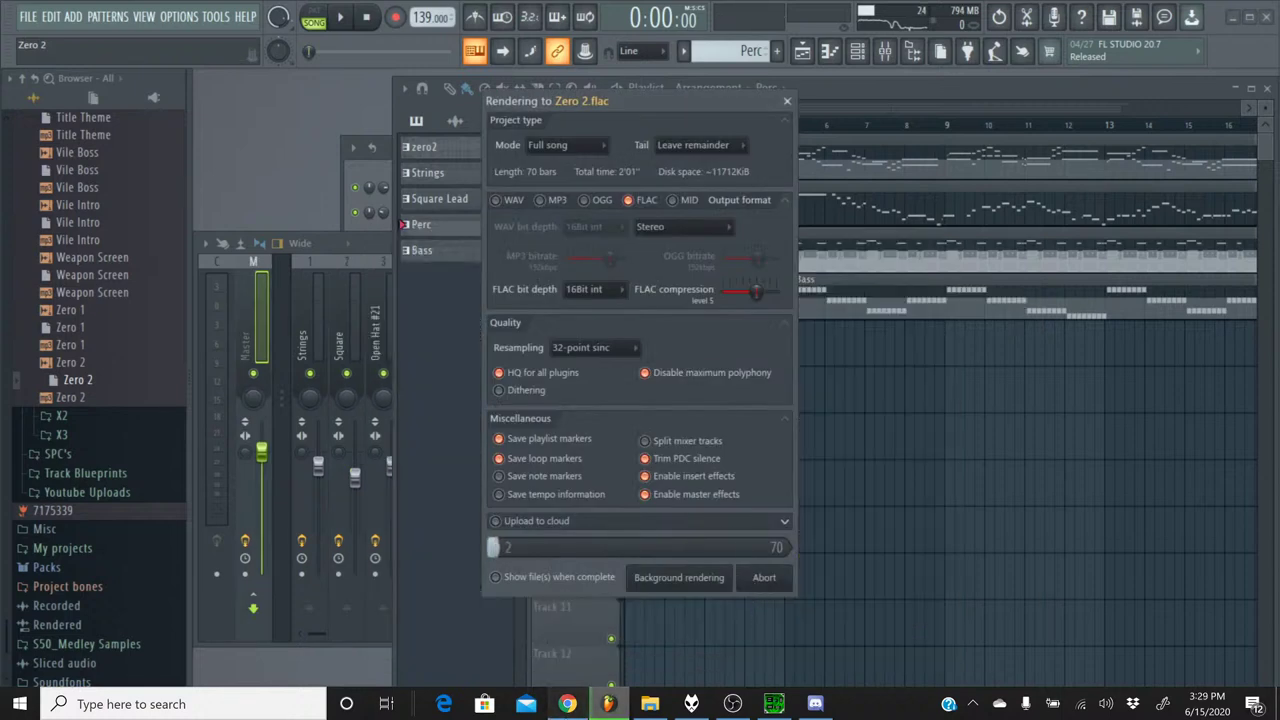
- Read the live chat in the browser and listen to the original 06 Zero 2.spc in SPCTool, stopping playback and minimizing it
left_click(567, 704)
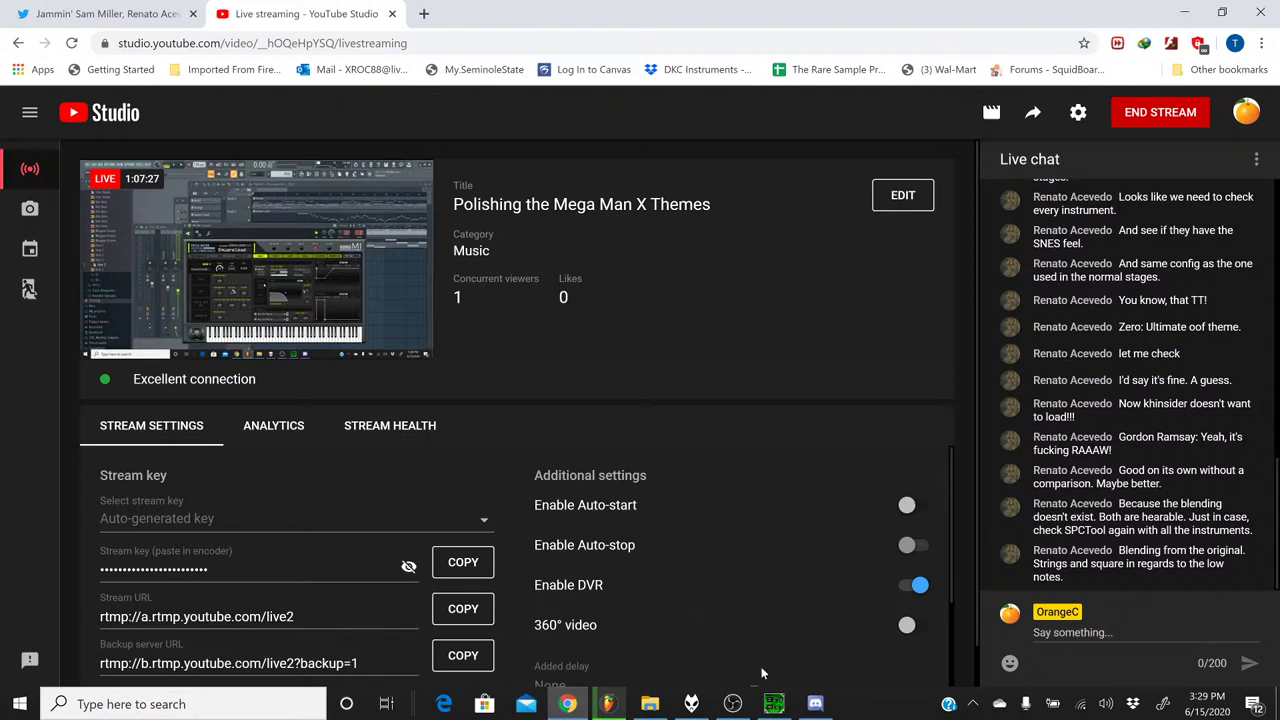
left_click(774, 704)
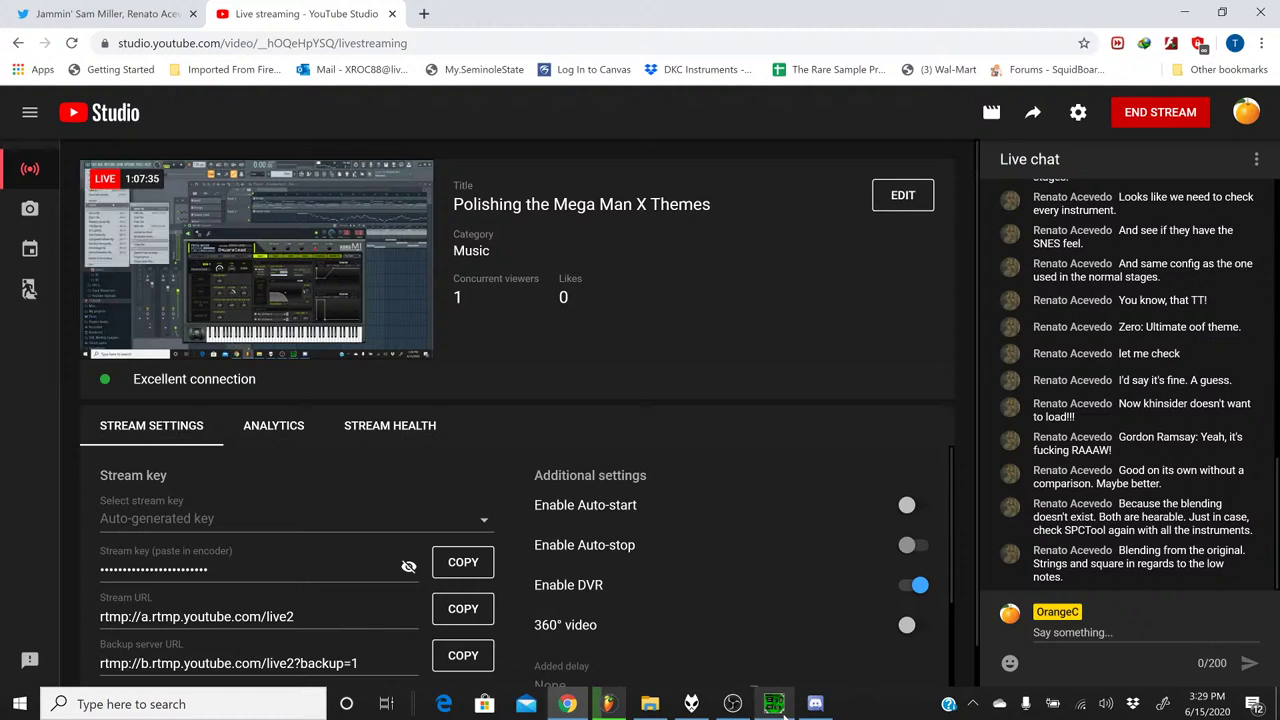
left_click(775, 704)
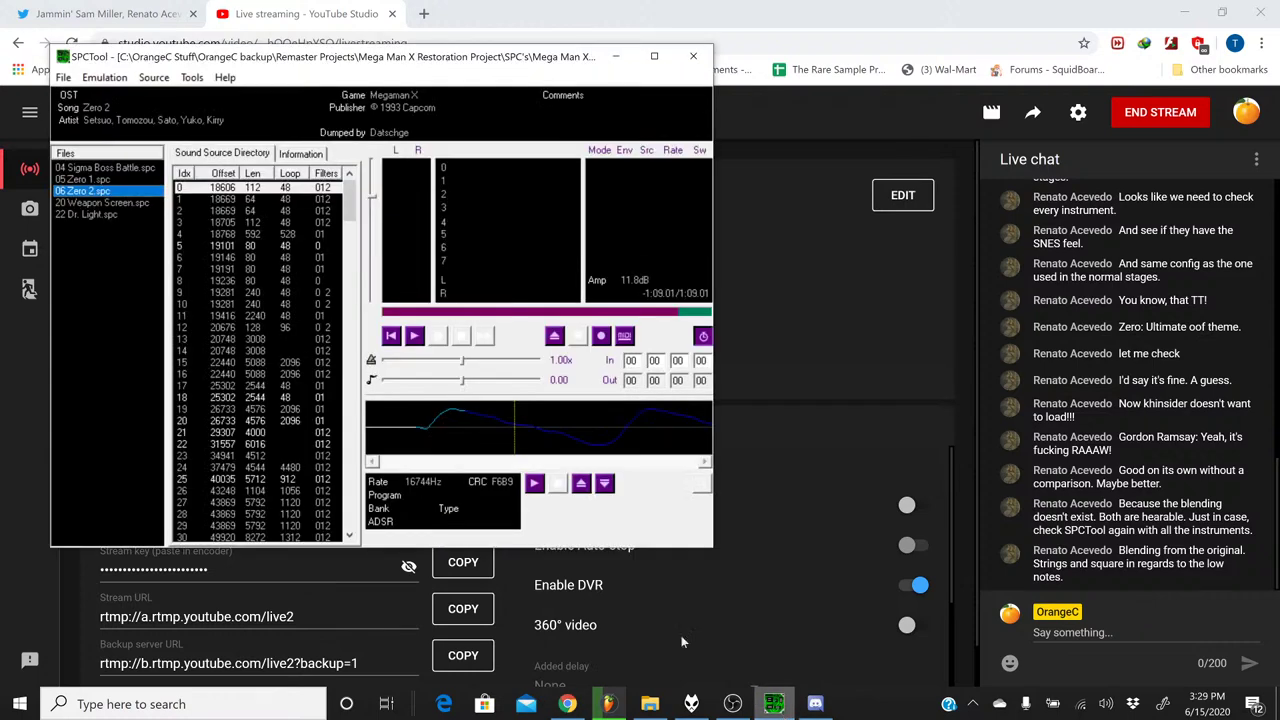
left_click(417, 337)
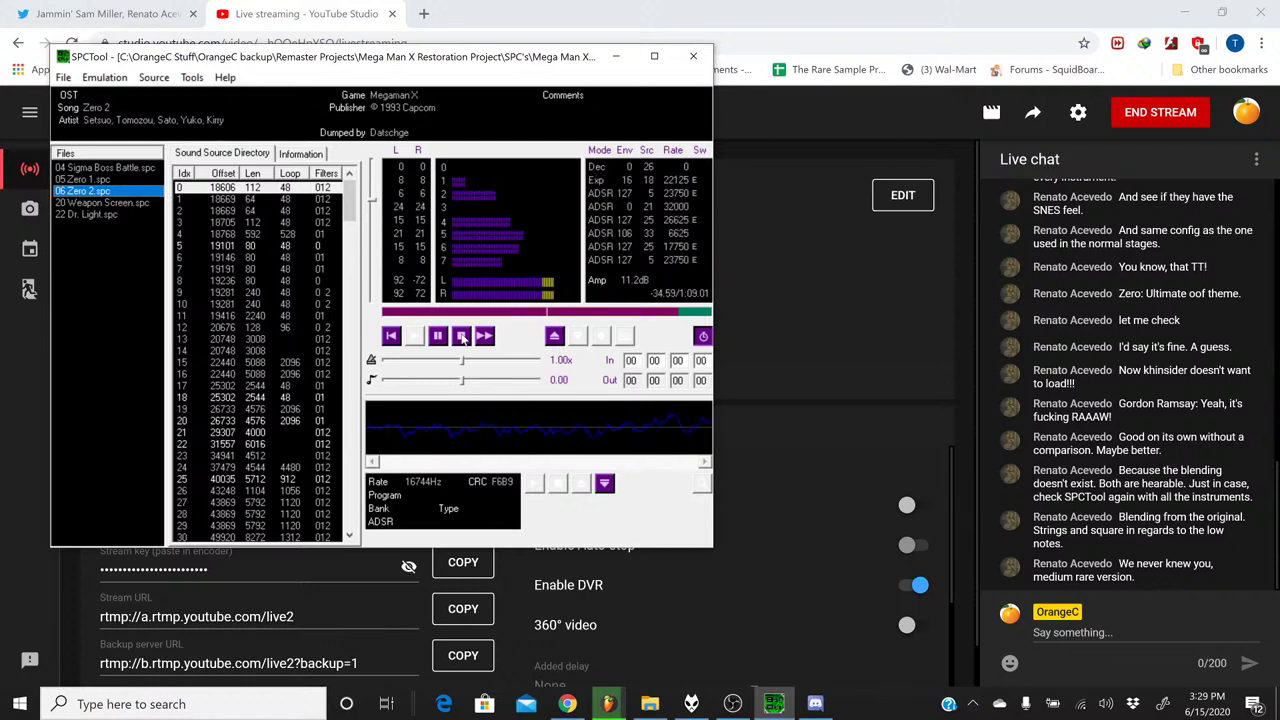
left_click(462, 336)
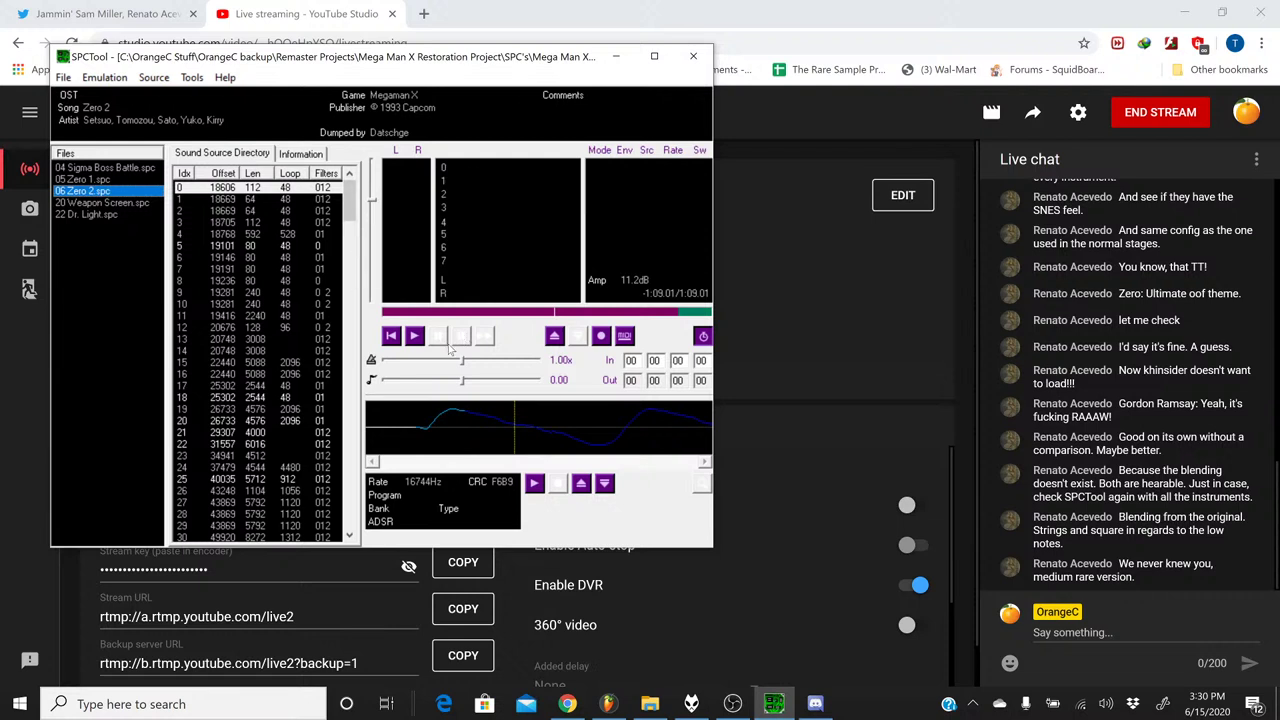
left_click(613, 57)
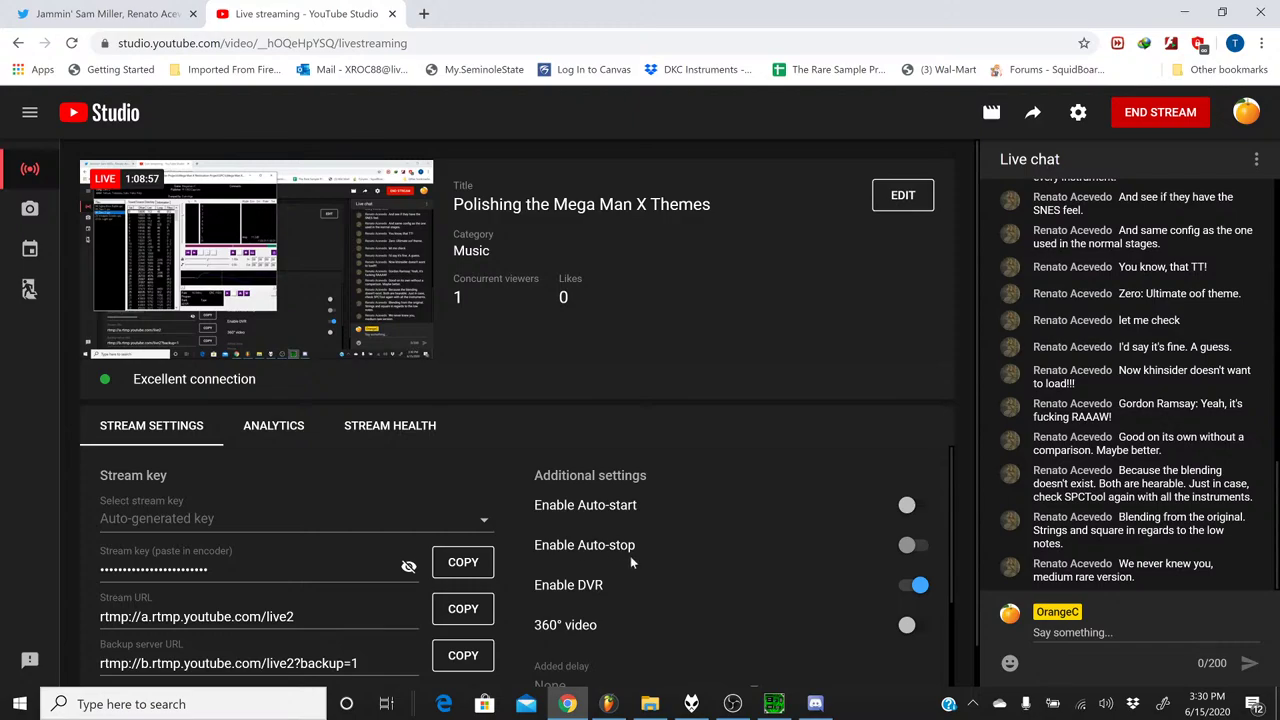
- Back in FL Studio, open the Chill Penguin project from the X1 folder and dismiss the missing-plugin notice
left_click(608, 704)
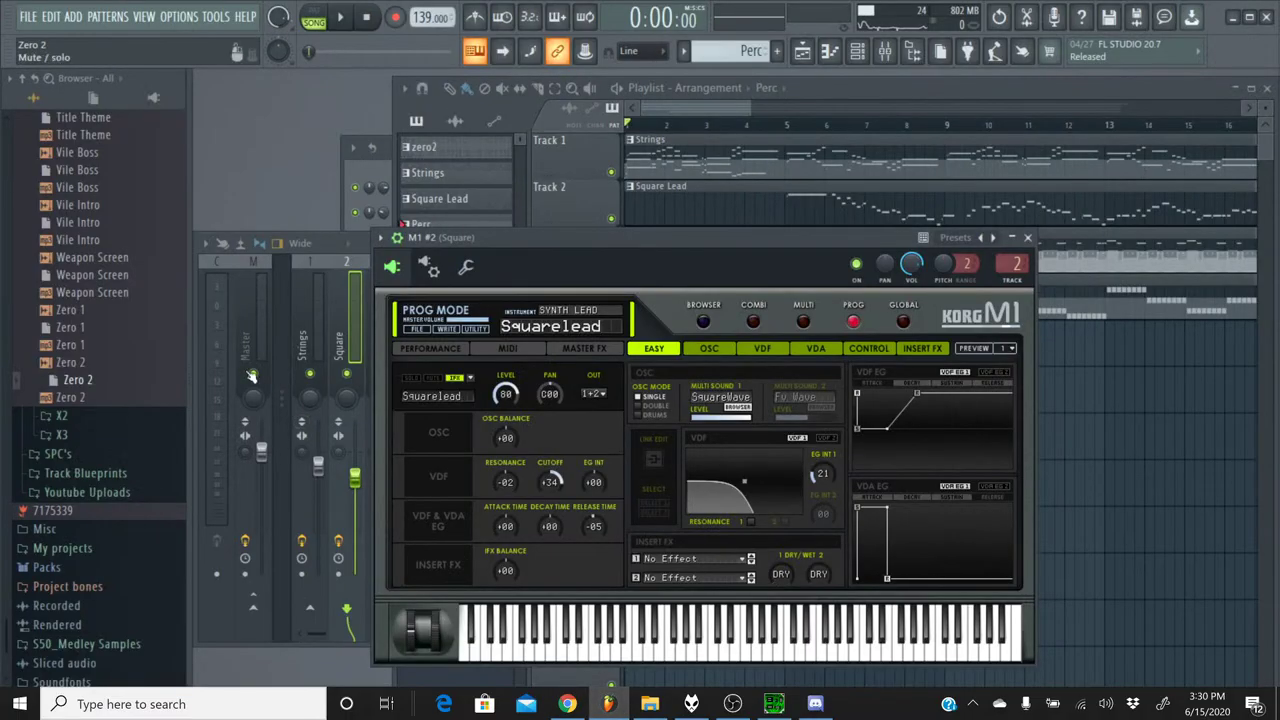
scroll(143, 304, "up", 20)
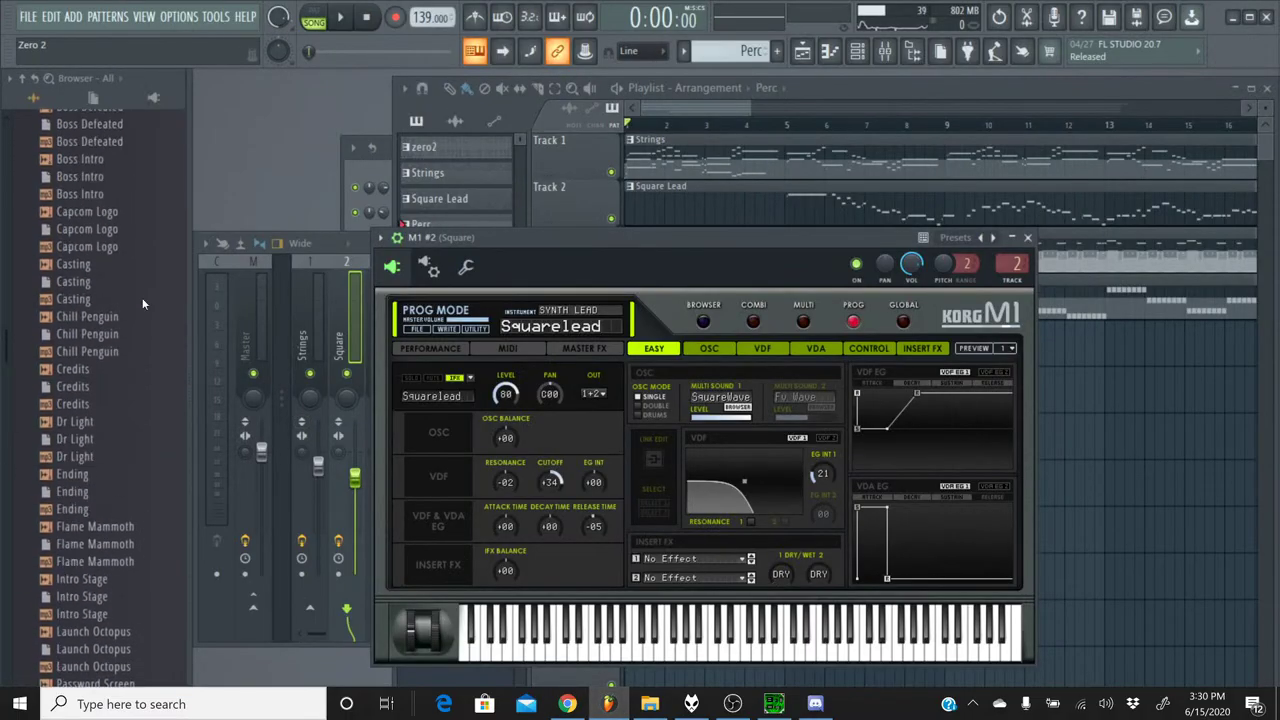
scroll(143, 304, "up", 3)
scroll(143, 304, "down", 3)
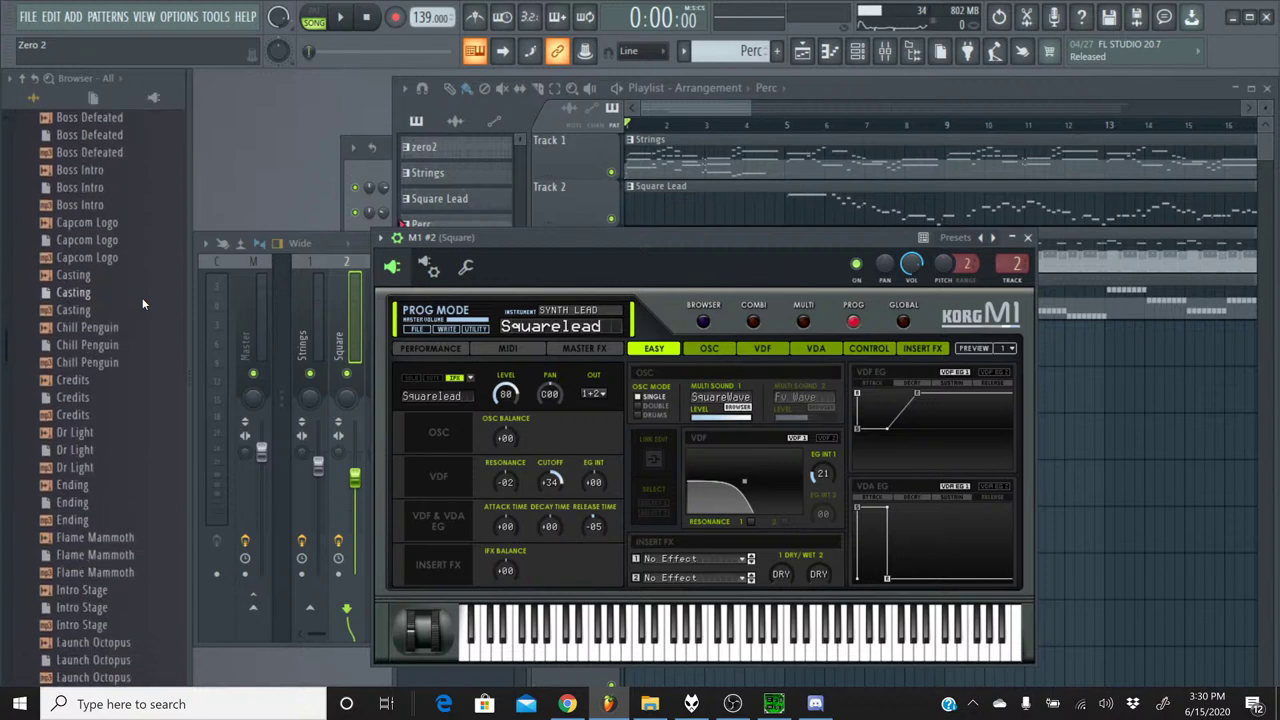
scroll(143, 304, "up", 5)
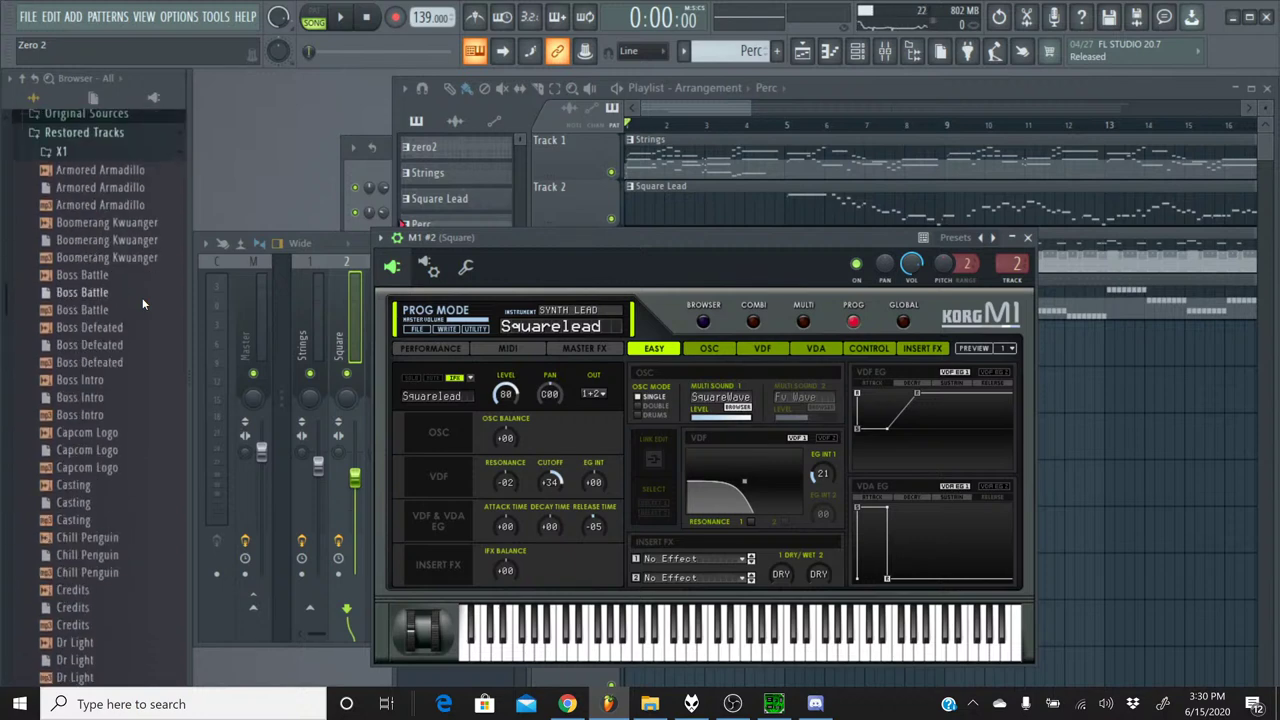
scroll(148, 381, "down", 3)
right_click(140, 452)
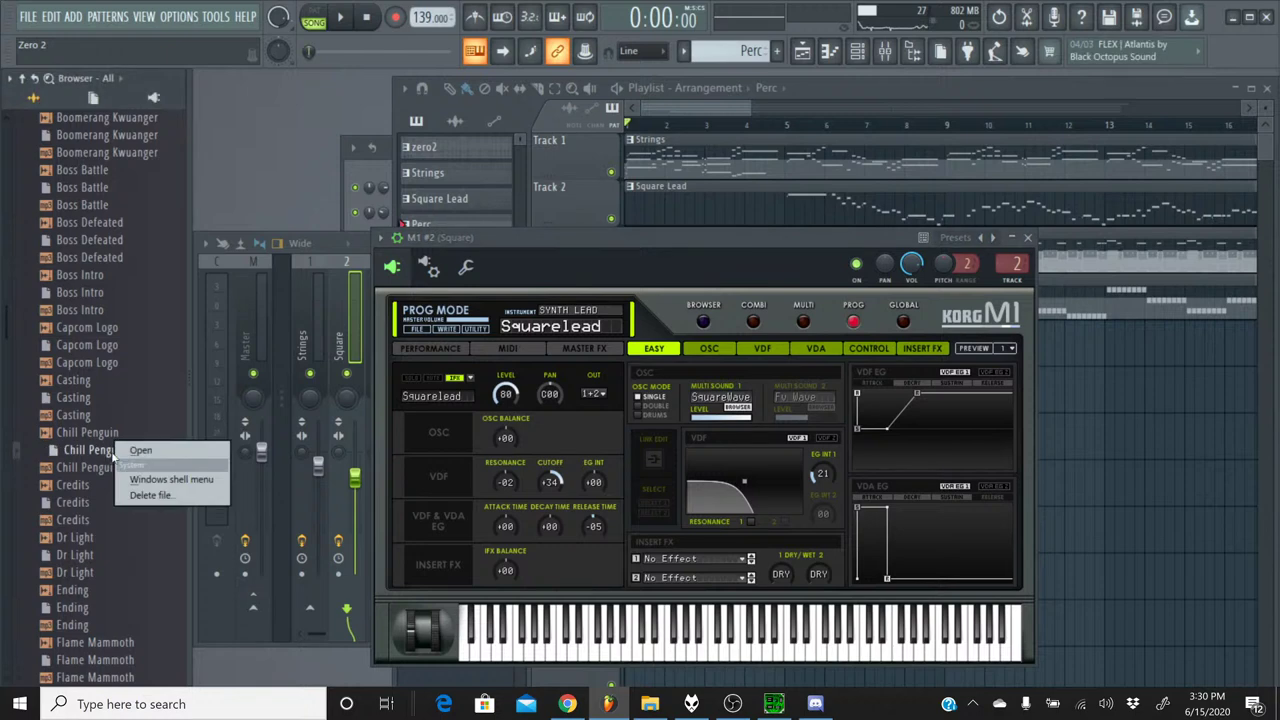
left_click(140, 452)
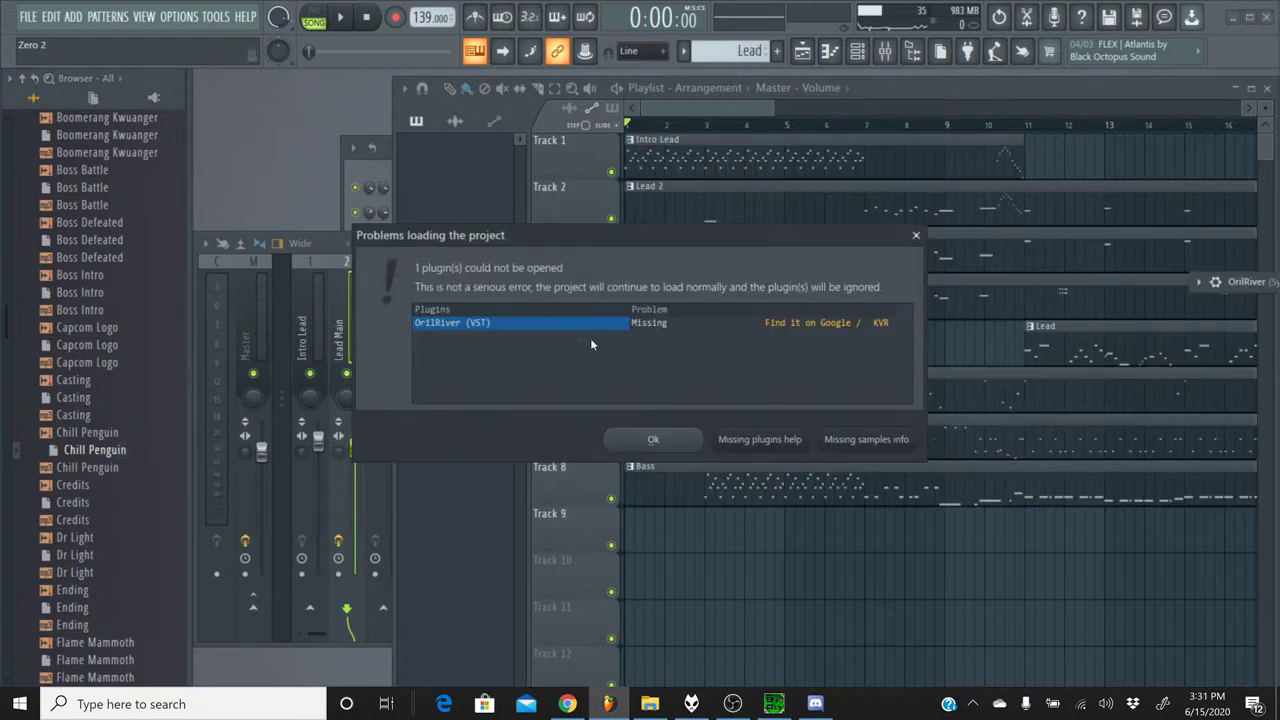
left_click(632, 443)
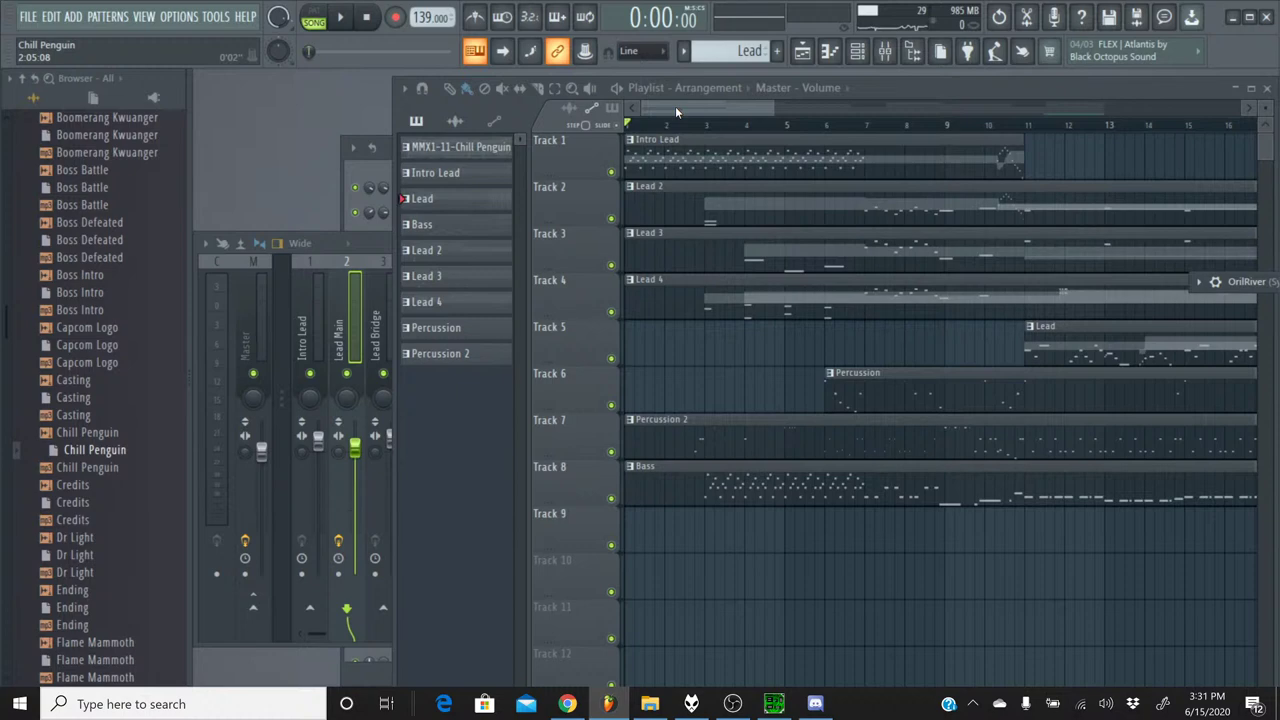
- Glance at the browser's live chat, and back in FL Studio audition the Lead and Intro Lead patterns in pattern mode
left_click(567, 704)
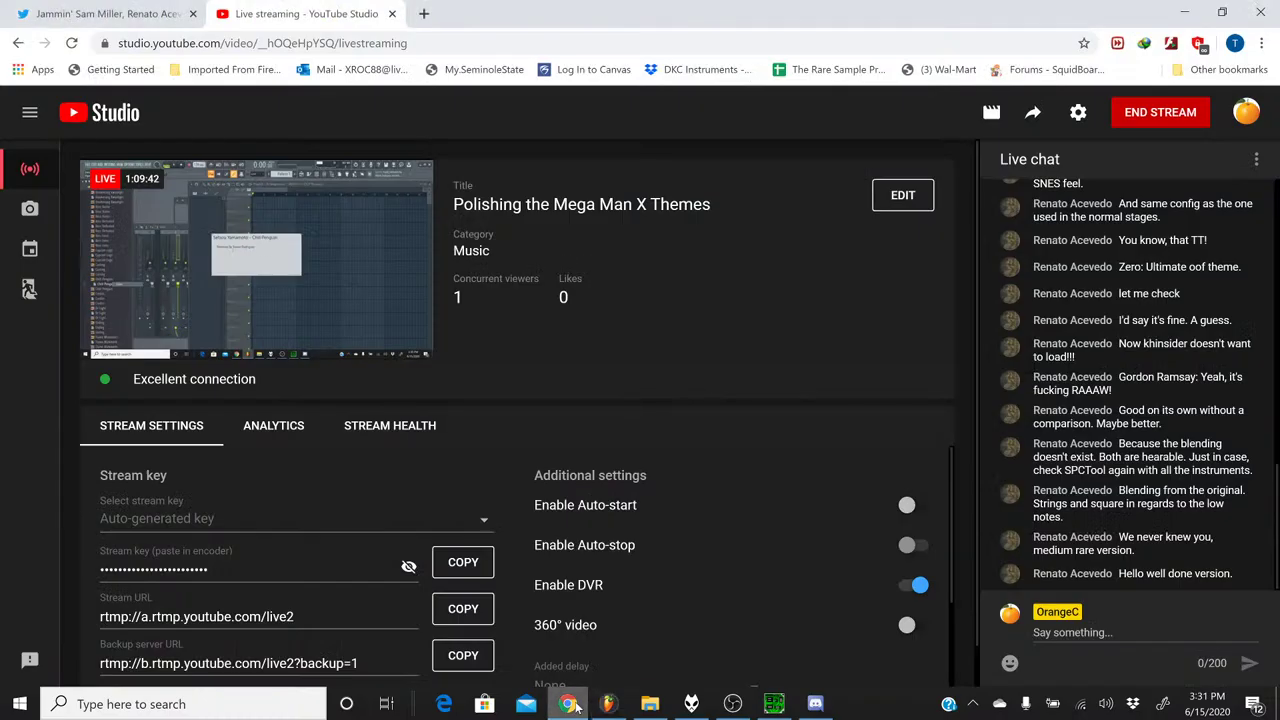
left_click(567, 704)
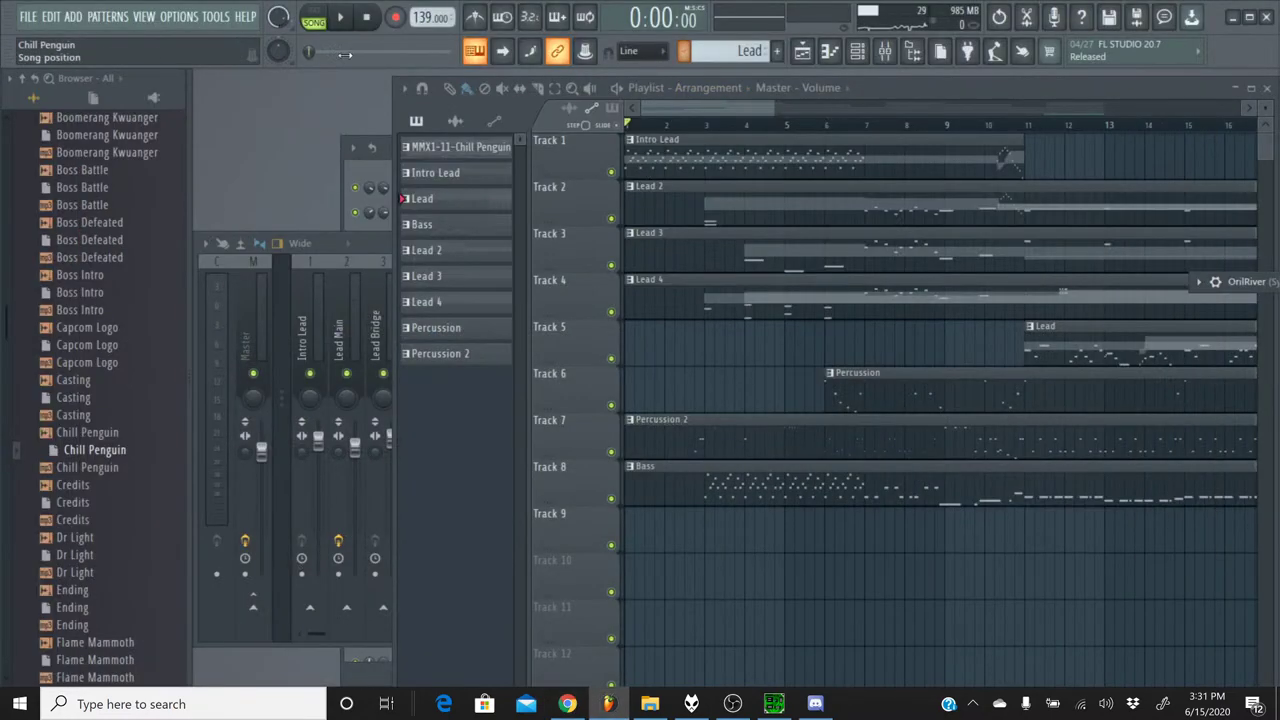
left_click(314, 16)
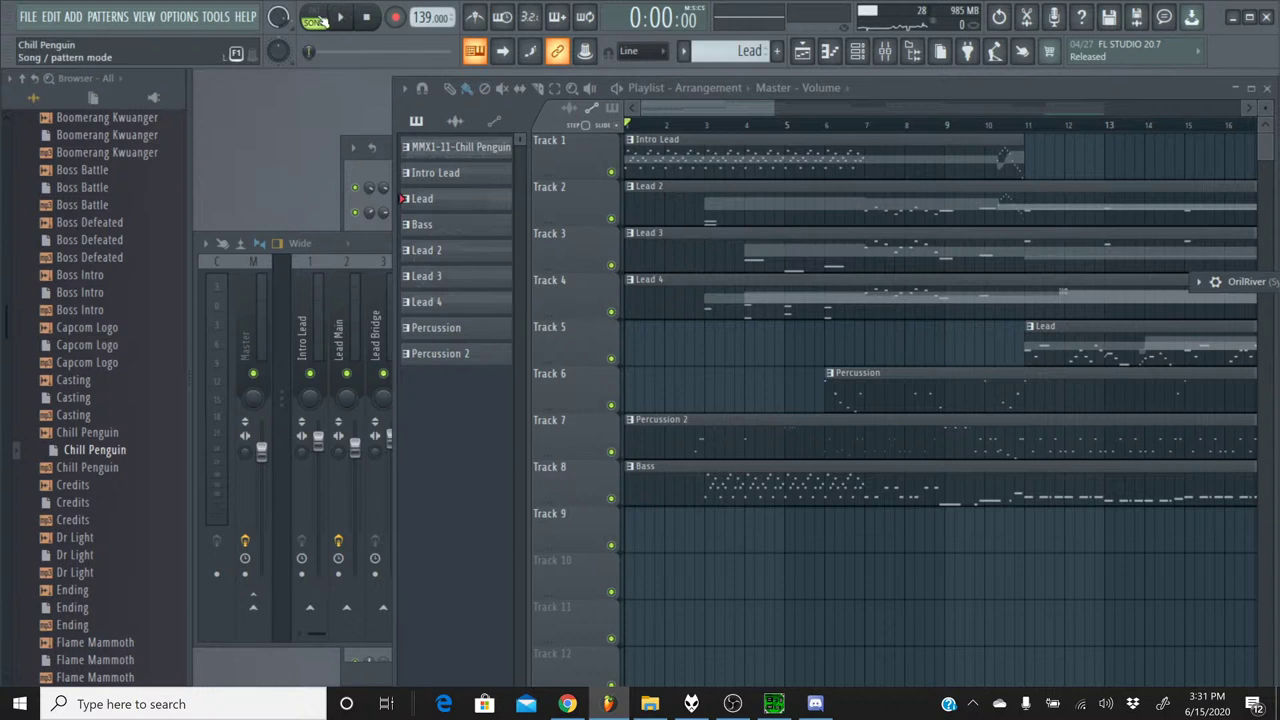
left_click(341, 18)
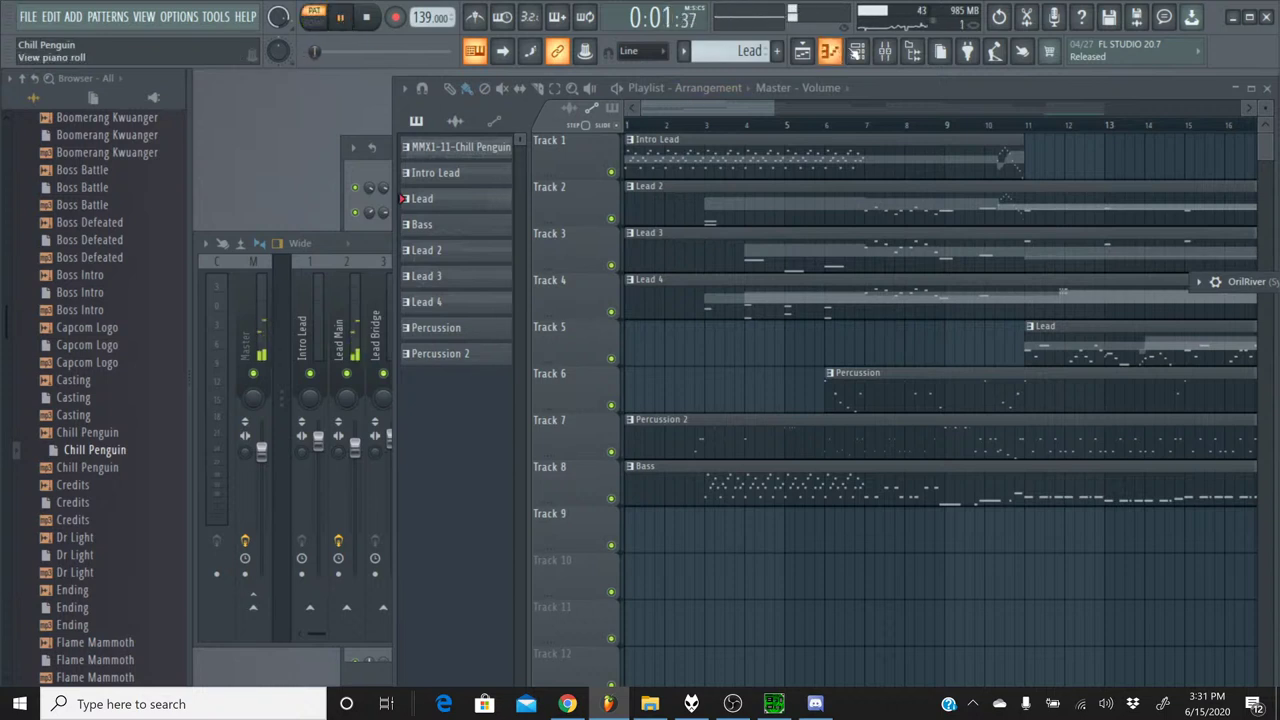
left_click(684, 51)
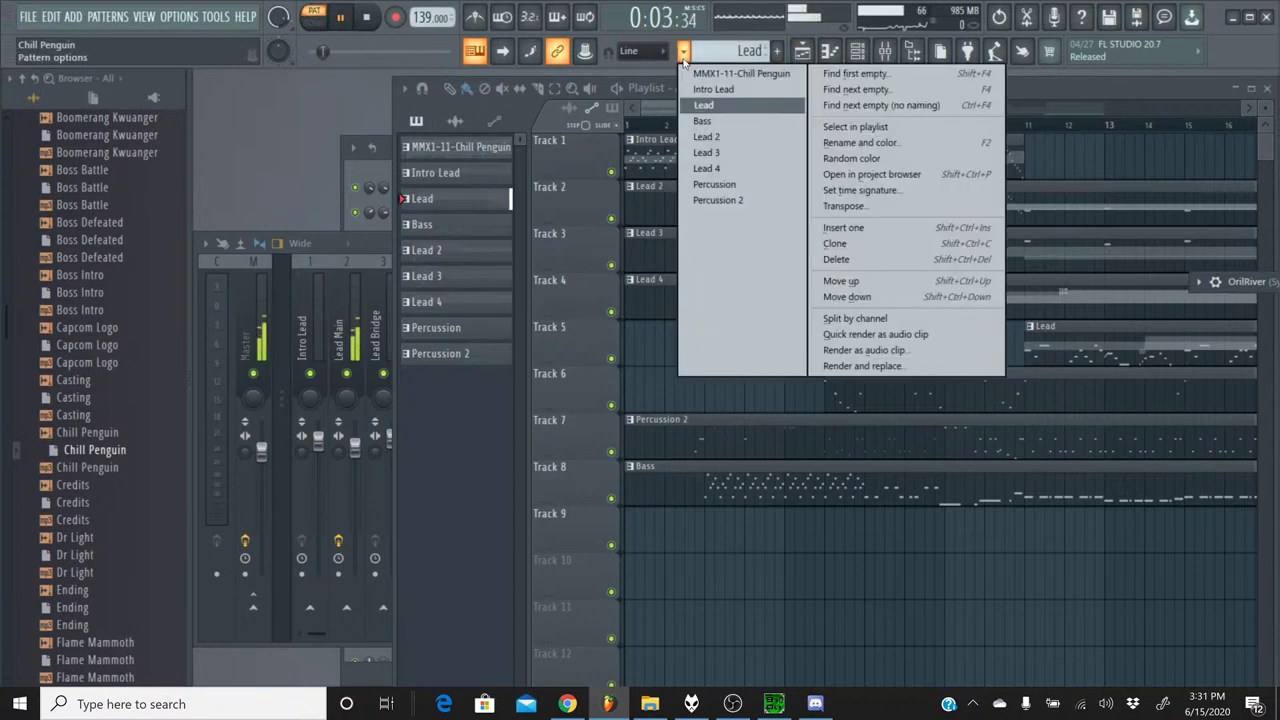
left_click(703, 105)
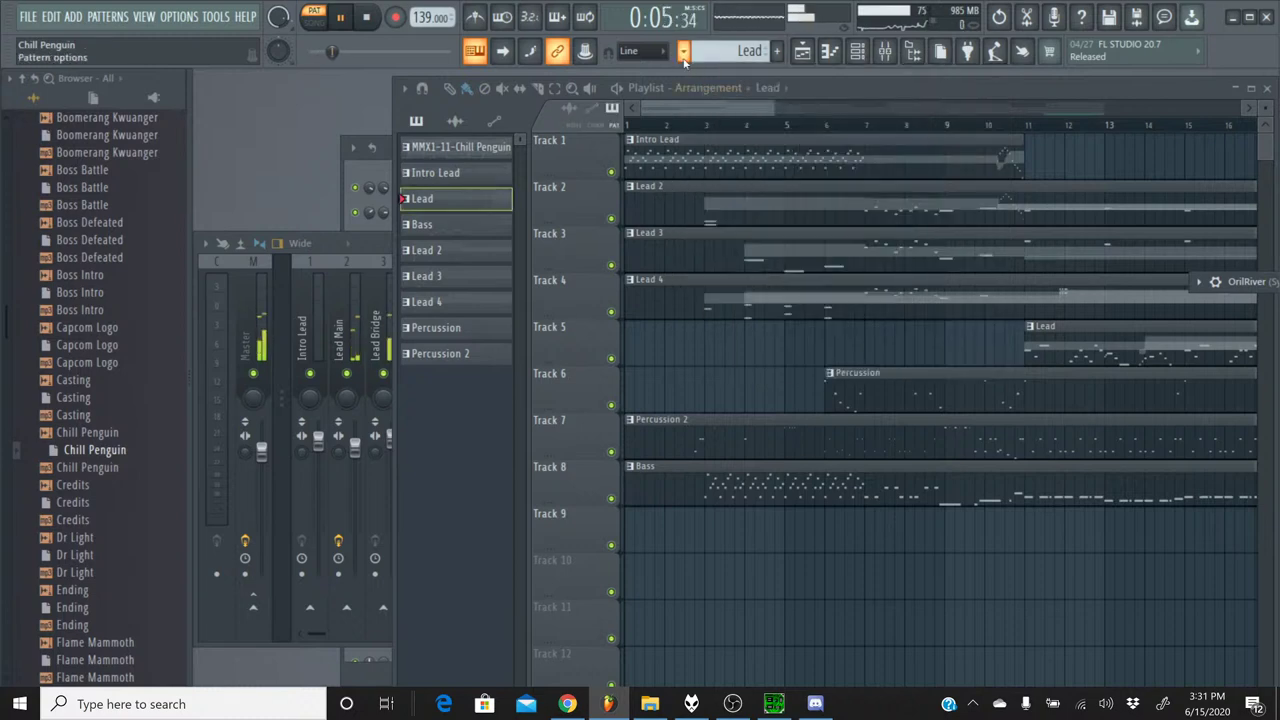
left_click(684, 51)
left_click(700, 89)
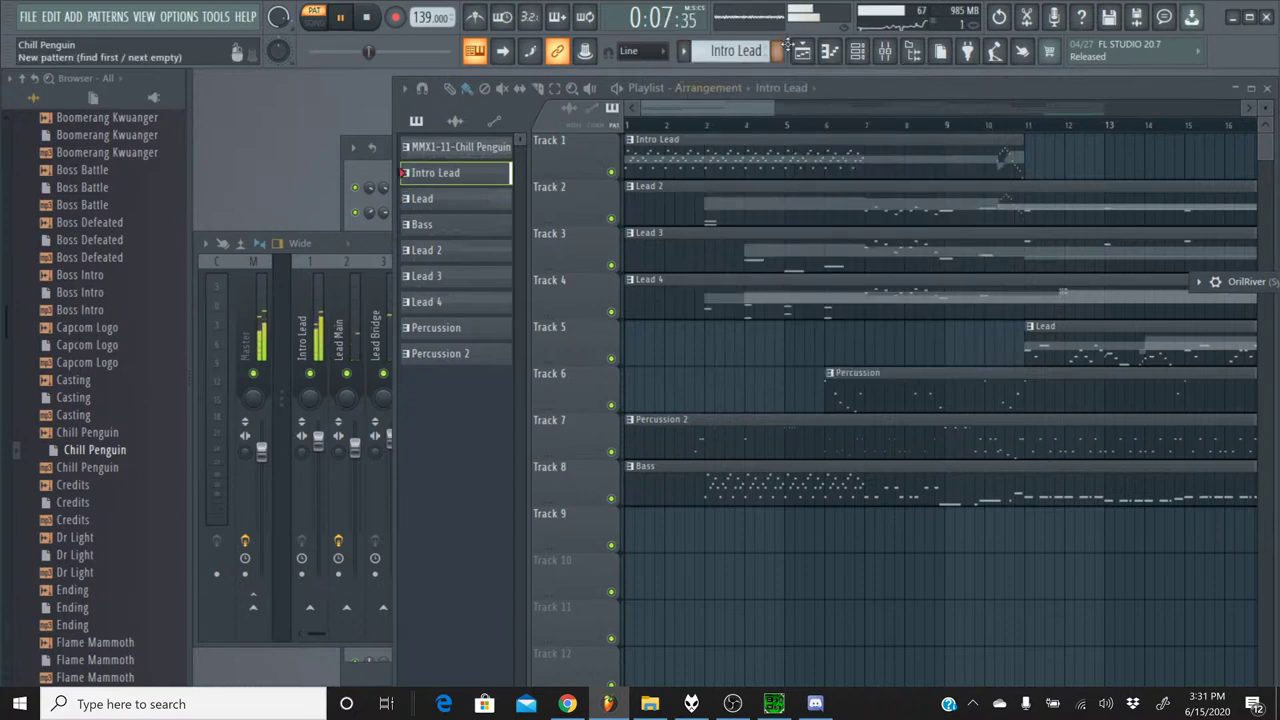
- Show the channel rack, select the Lead 2 pattern and replay it from around bar 3 to hear its M1 channels
left_click(866, 55)
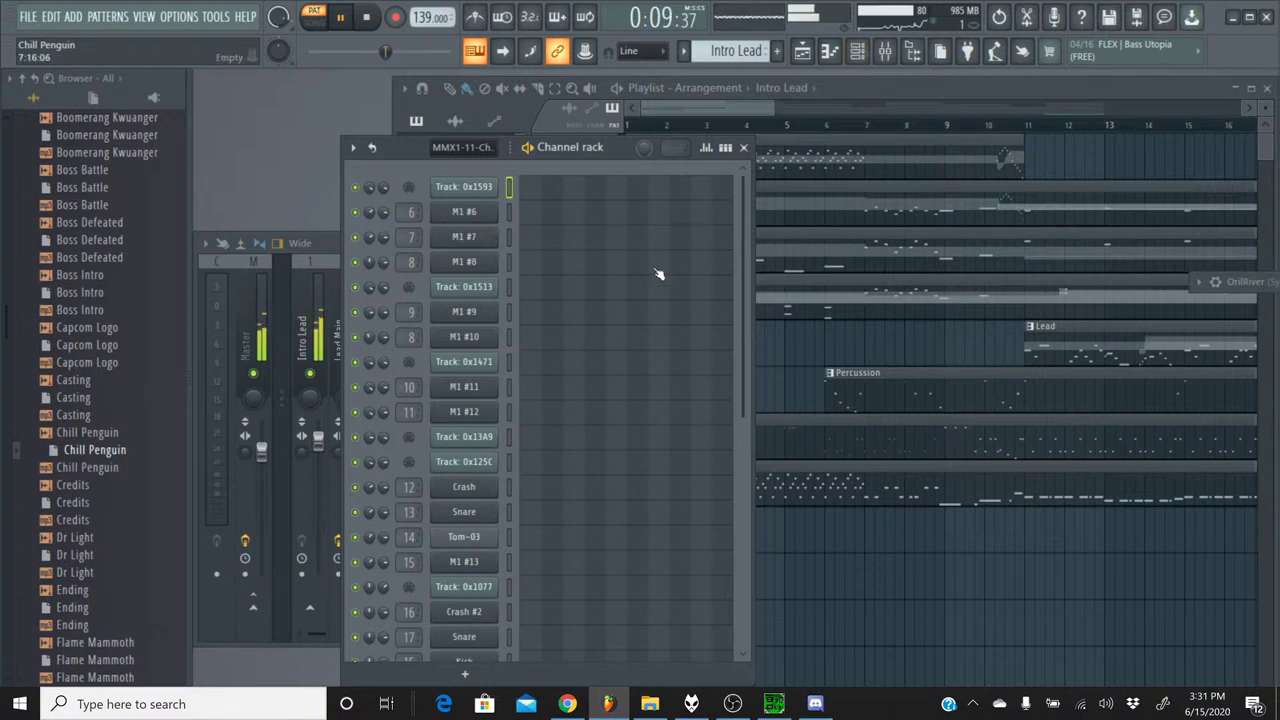
scroll(604, 345, "down", 5)
scroll(604, 345, "up", 3)
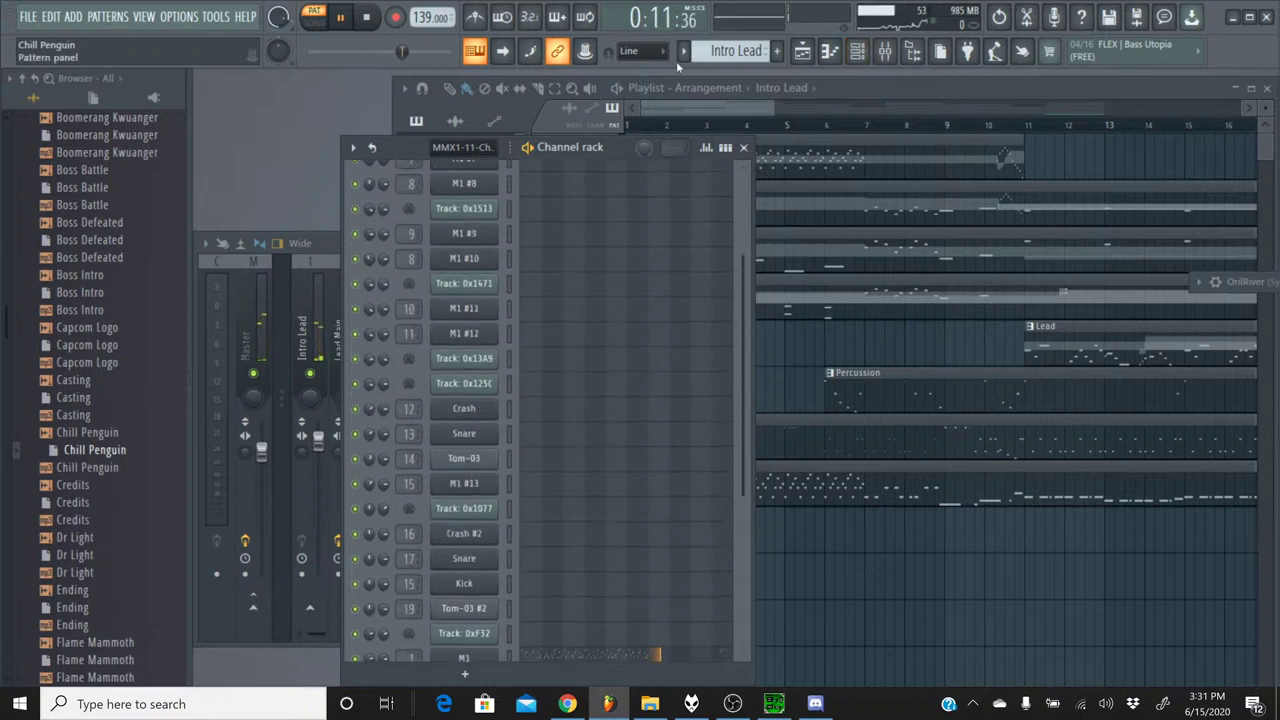
left_click(684, 55)
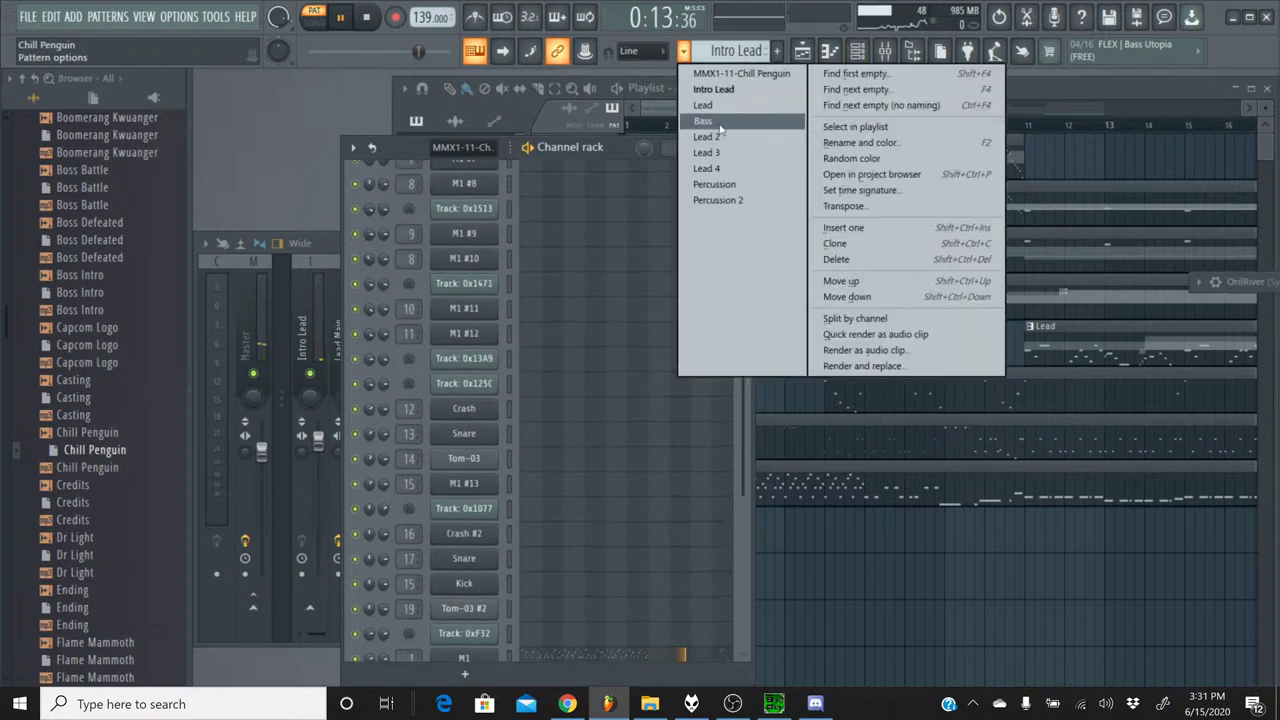
left_click_drag(712, 136, 720, 140)
scroll(694, 254, "up", 3)
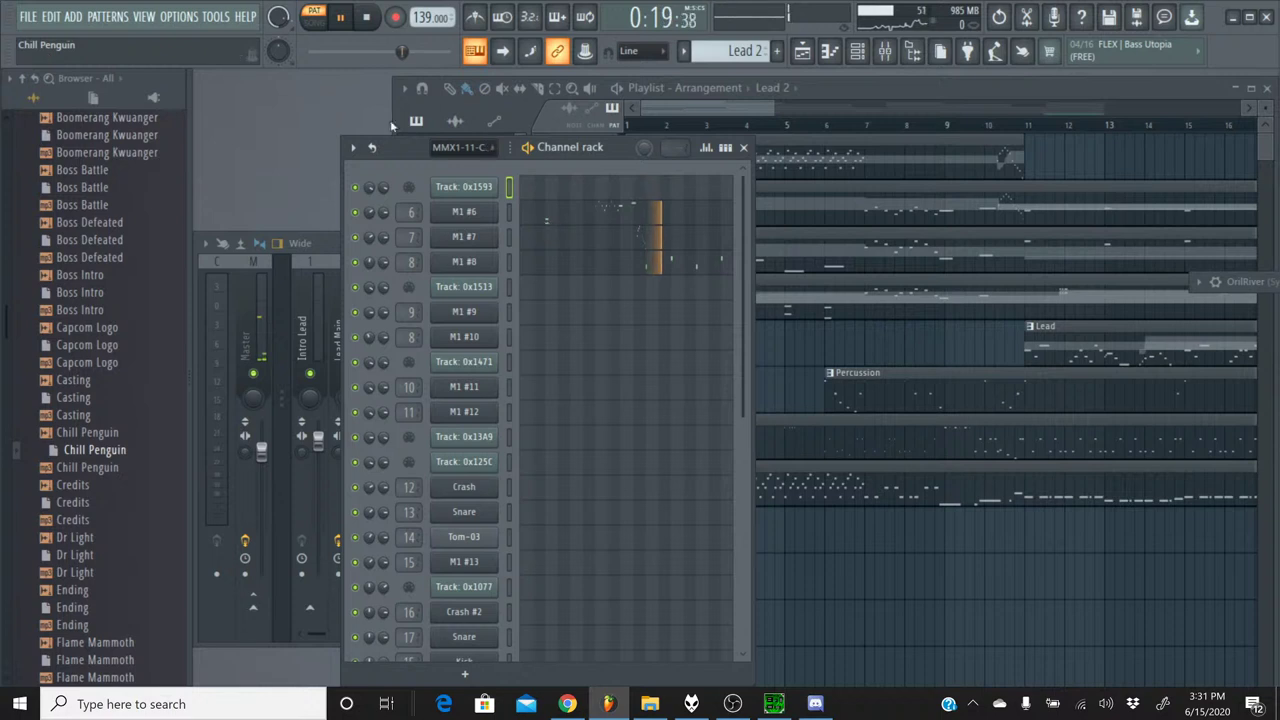
left_click(323, 53)
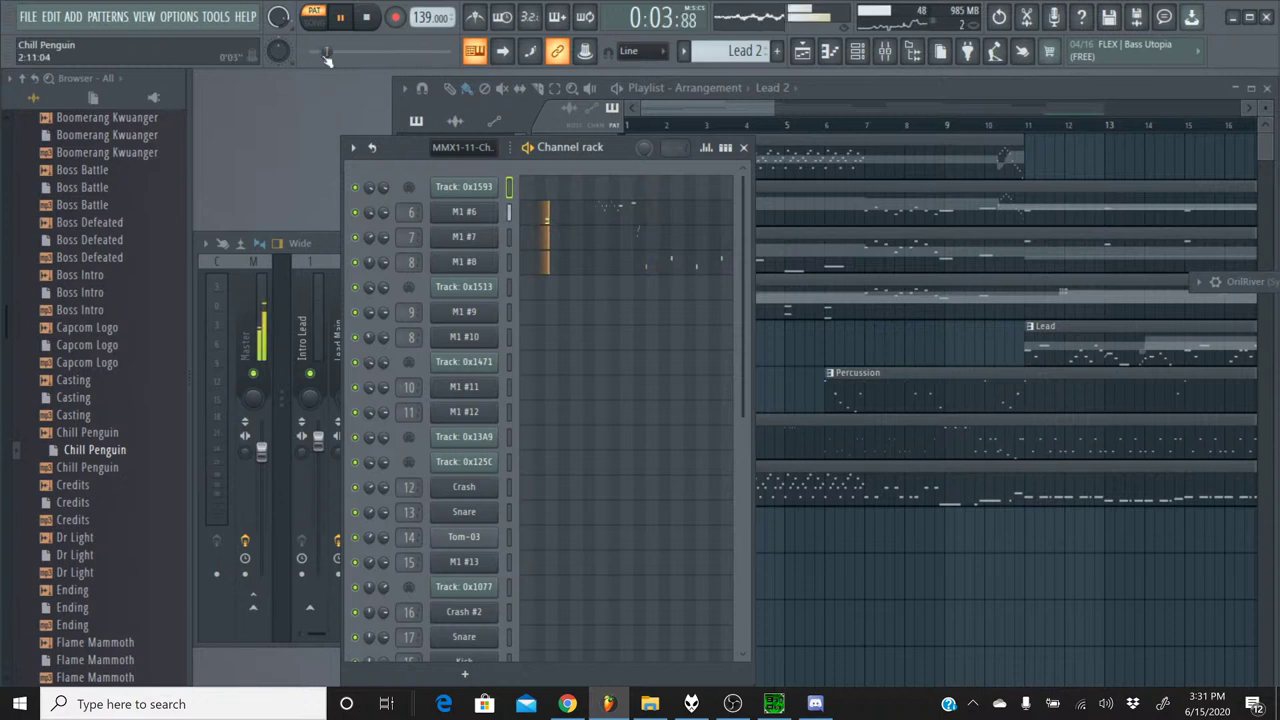
- Bring the channel rack back to the front and adjust the Release Time of the M1 #6 Syn Brass instrument
left_click(857, 52)
left_click(885, 55)
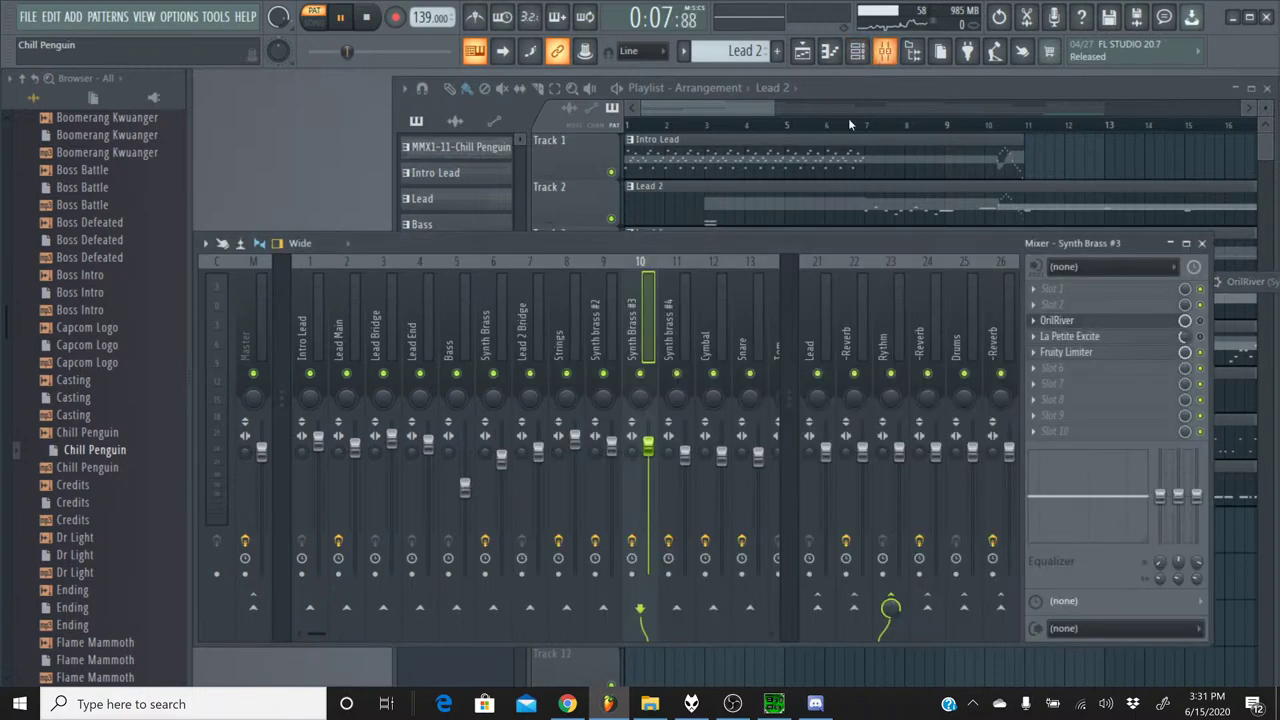
left_click(862, 58)
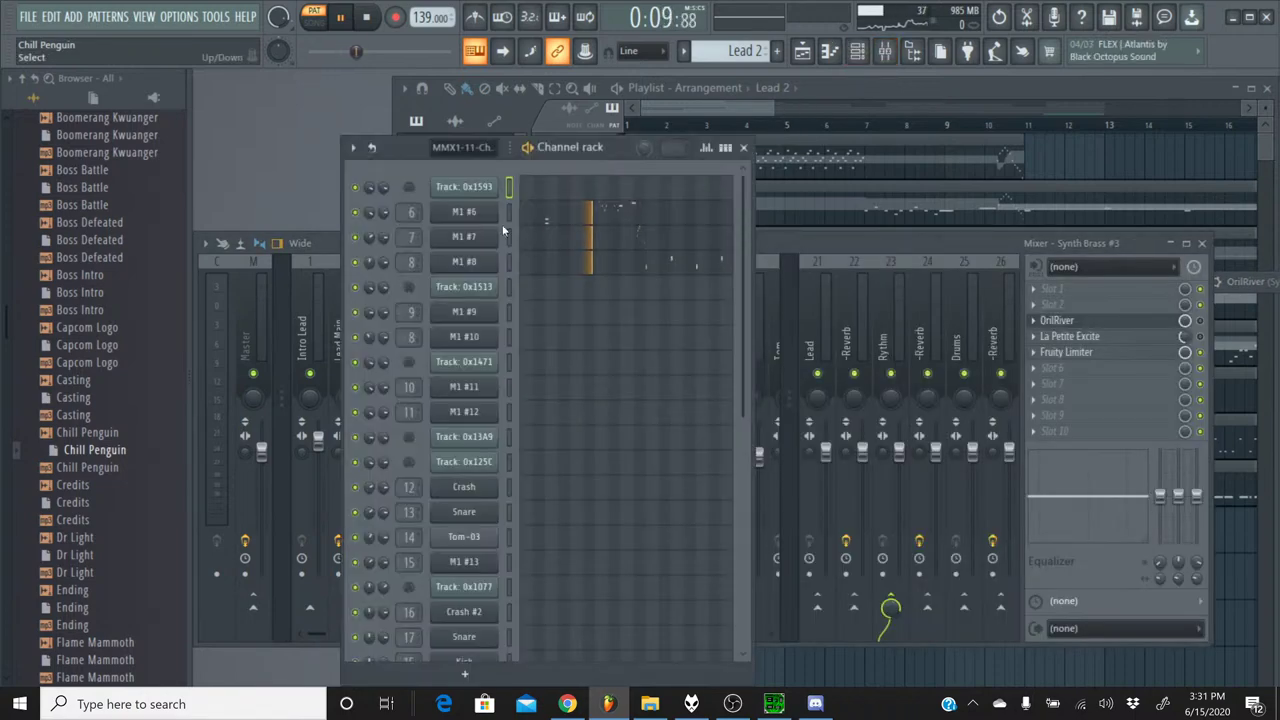
left_click(466, 212)
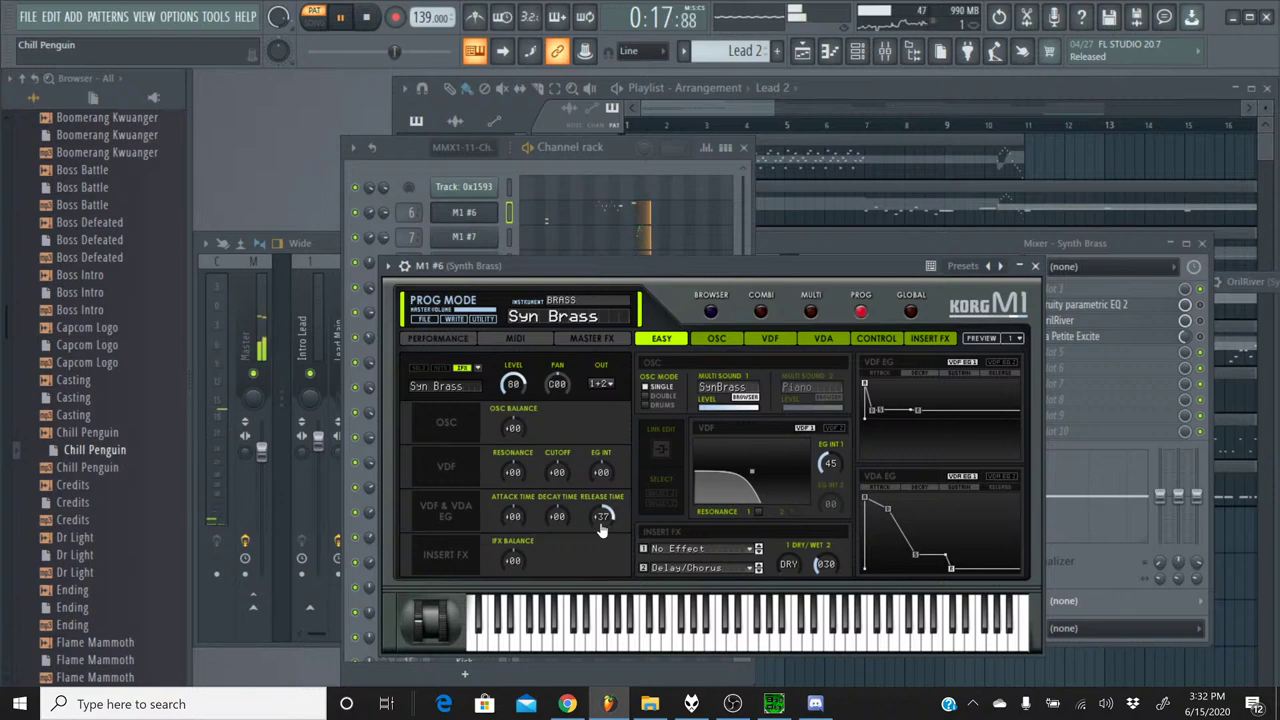
mouse_move(950, 573)
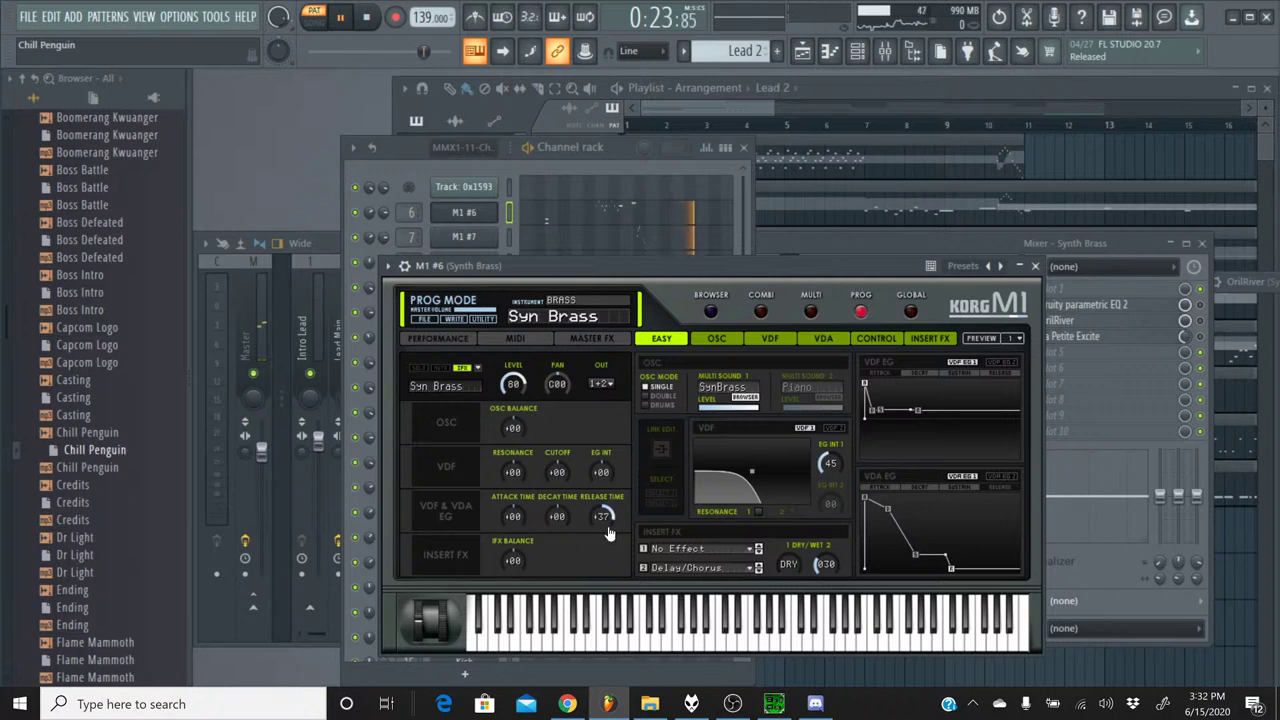
left_click_drag(608, 533, 608, 523)
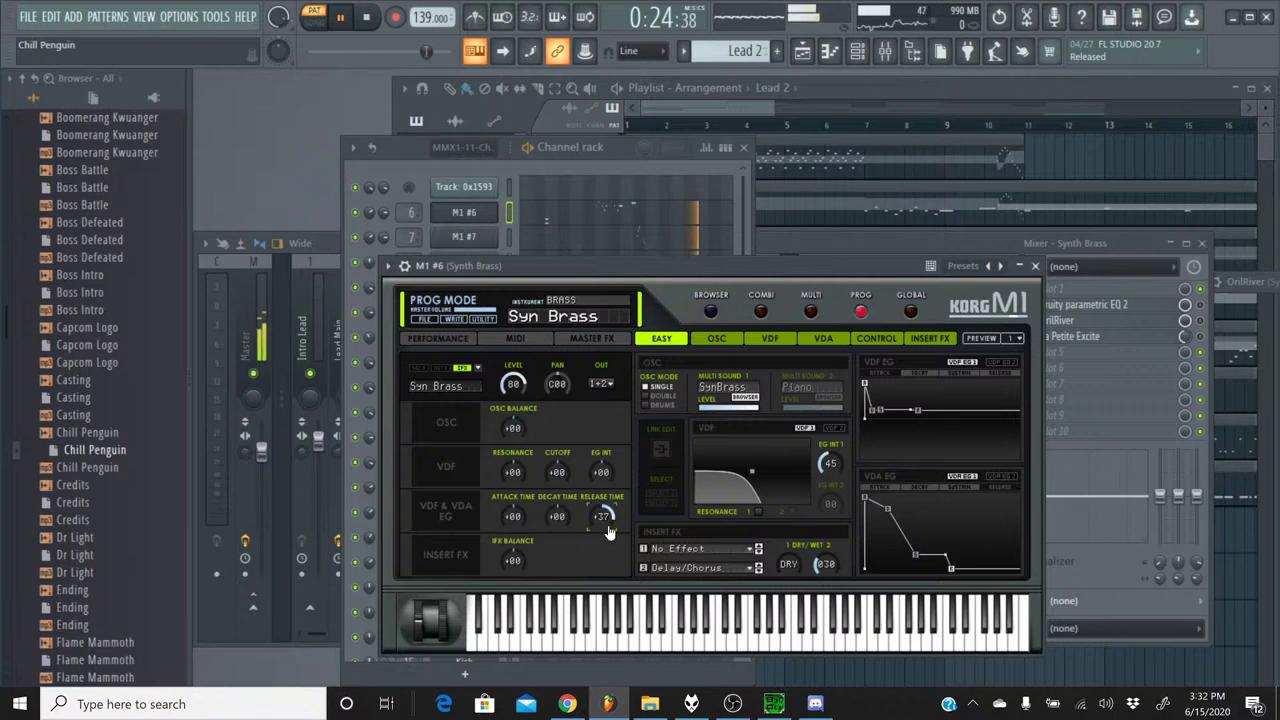
left_click(1036, 266)
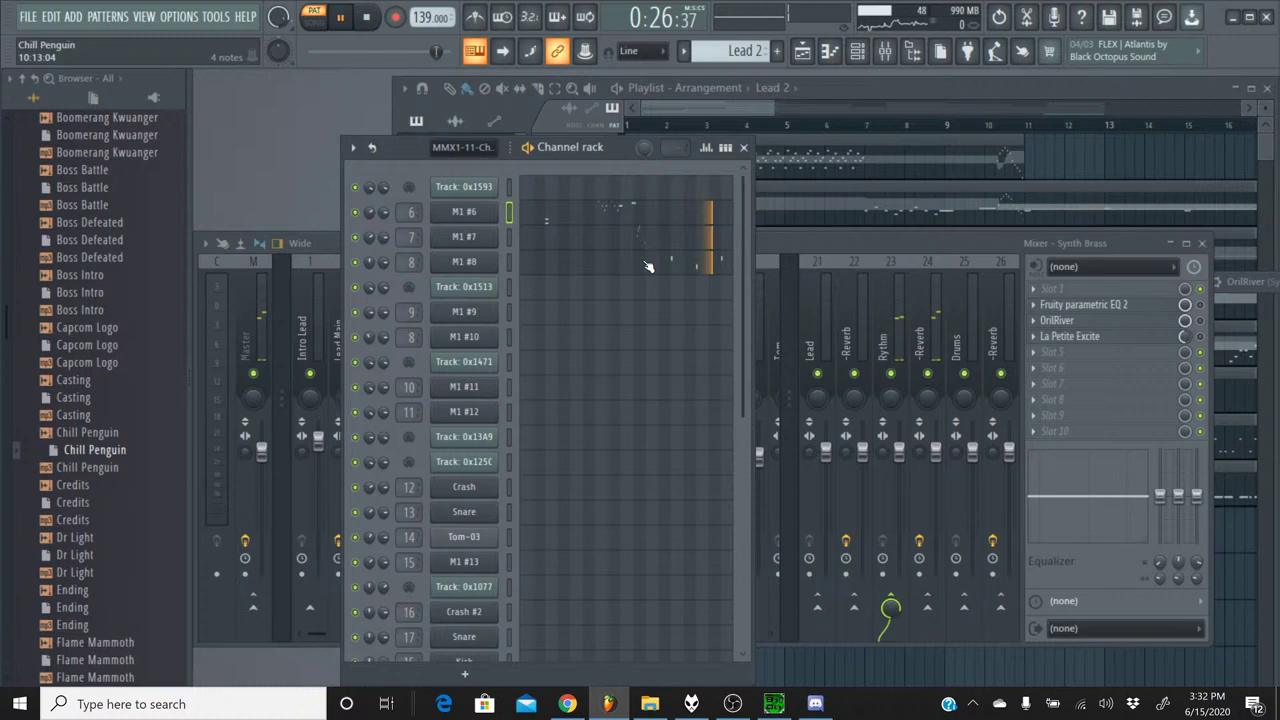
- Set the Release Time of the M1 #7 Pan Wave instrument to +26 and skip ahead in the Lead 2 pattern to audition it
left_click(463, 246)
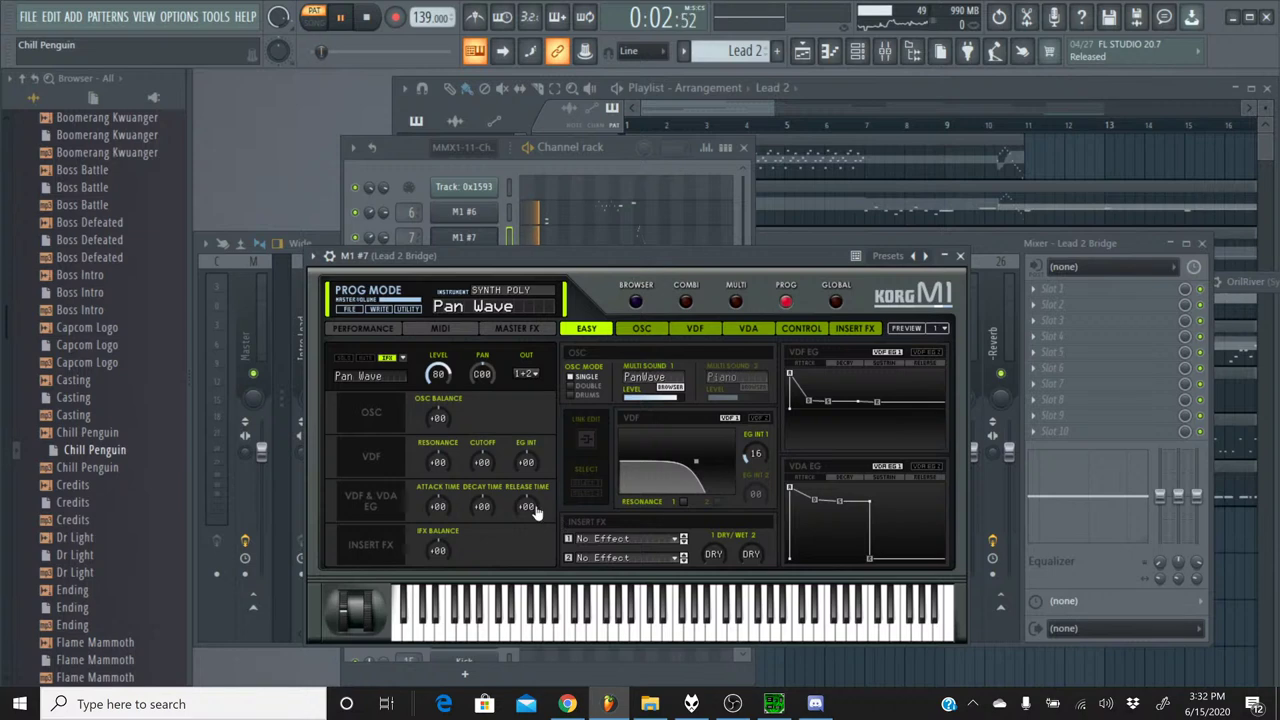
left_click_drag(532, 510, 537, 492)
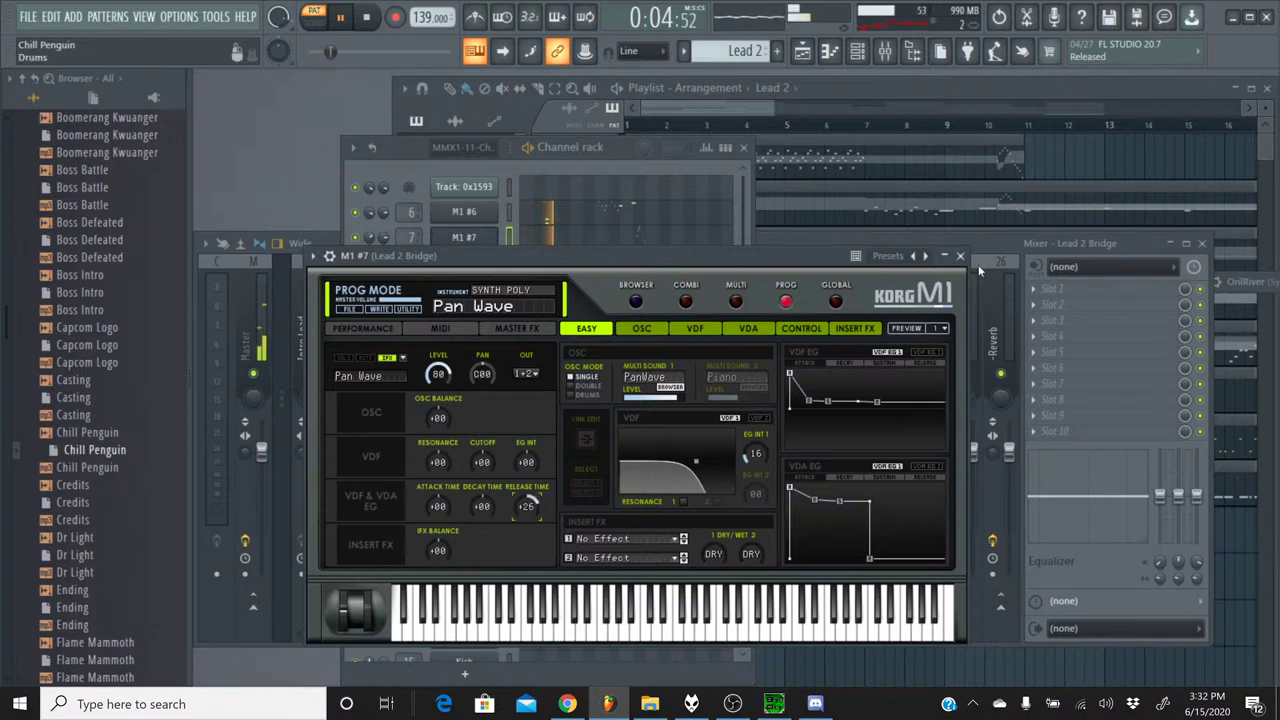
left_click(960, 256)
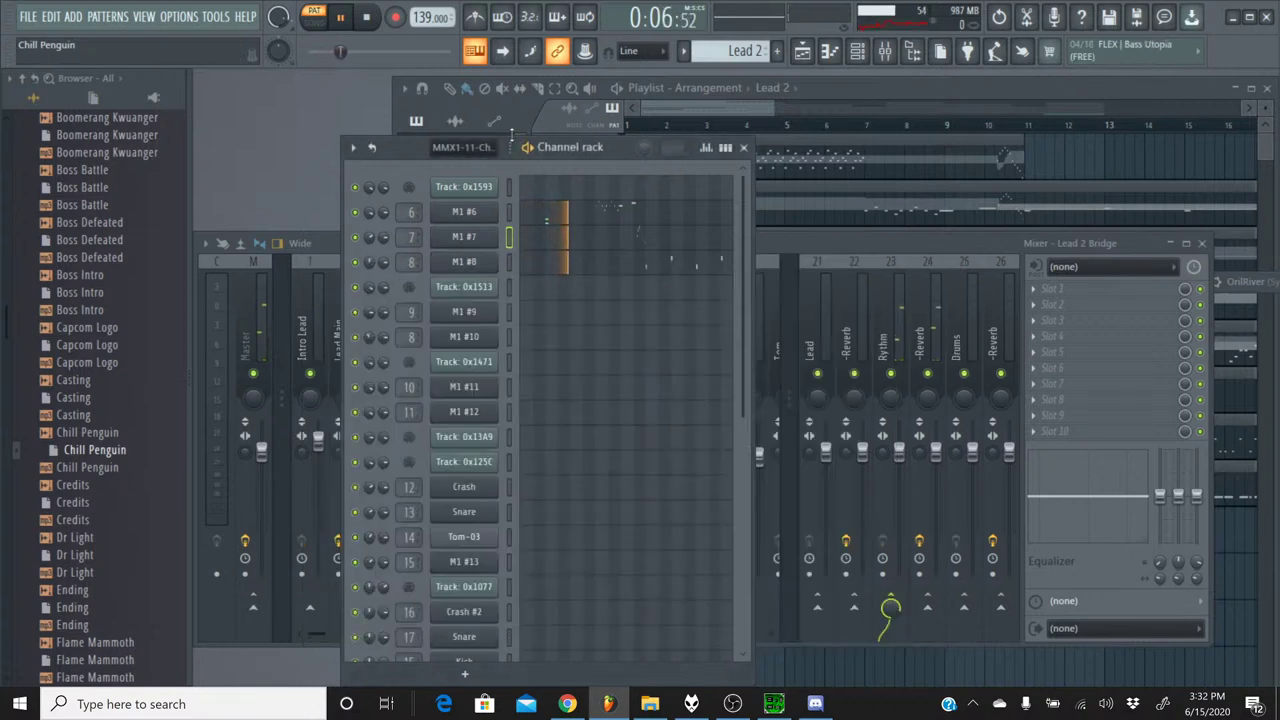
left_click_drag(346, 52, 388, 63)
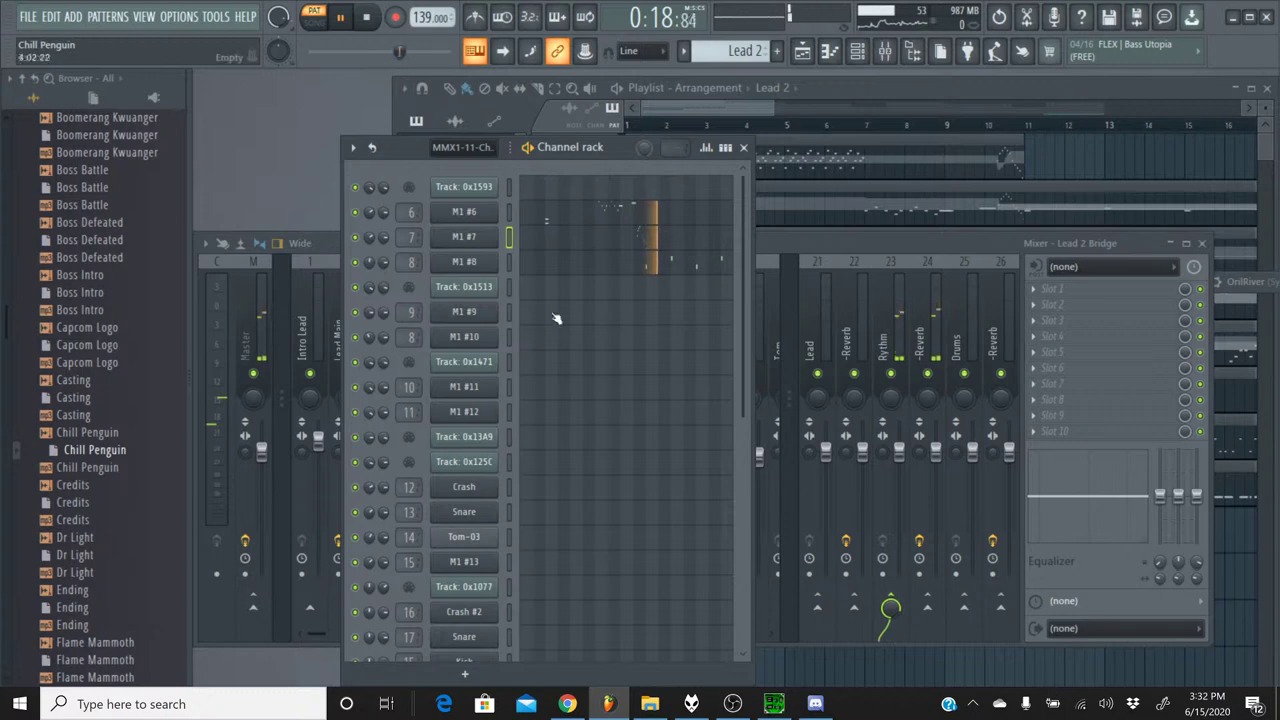
- Set the Release Time of the M1 #8 BrightStr. instrument to +32 and stop playback
left_click(479, 262)
left_click_drag(532, 514, 531, 500)
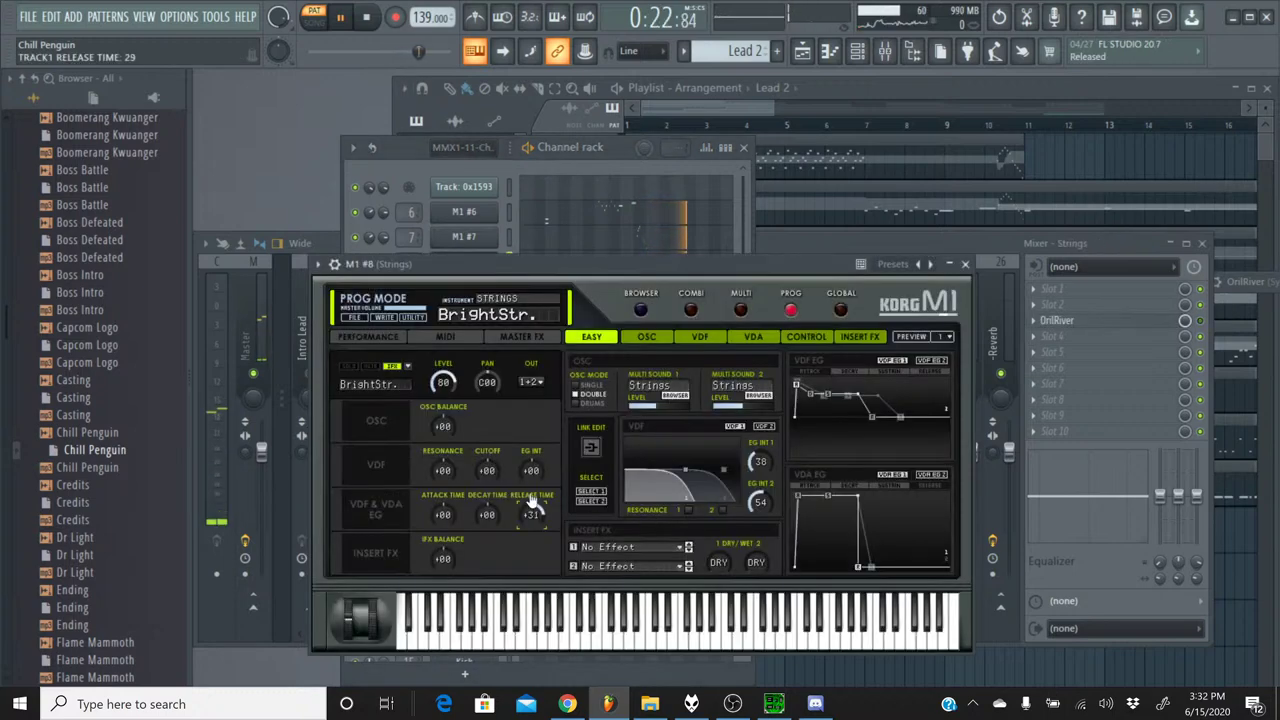
left_click_drag(857, 567, 858, 566)
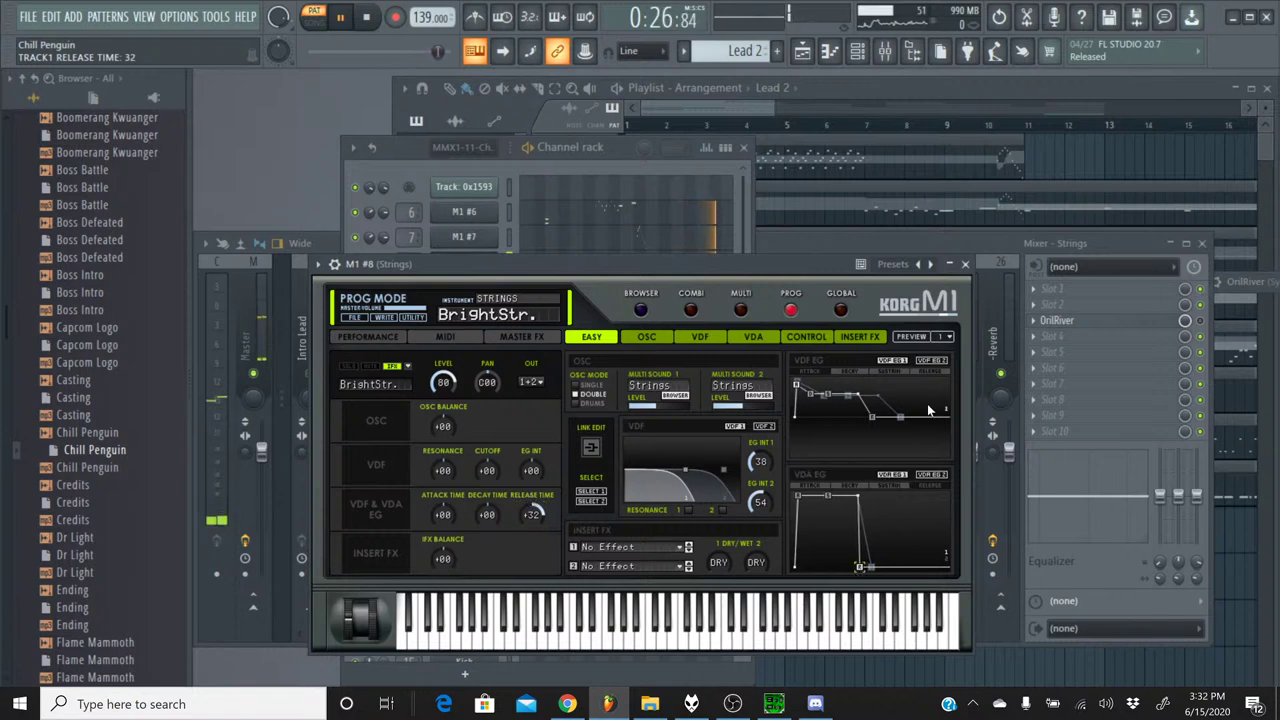
left_click(965, 264)
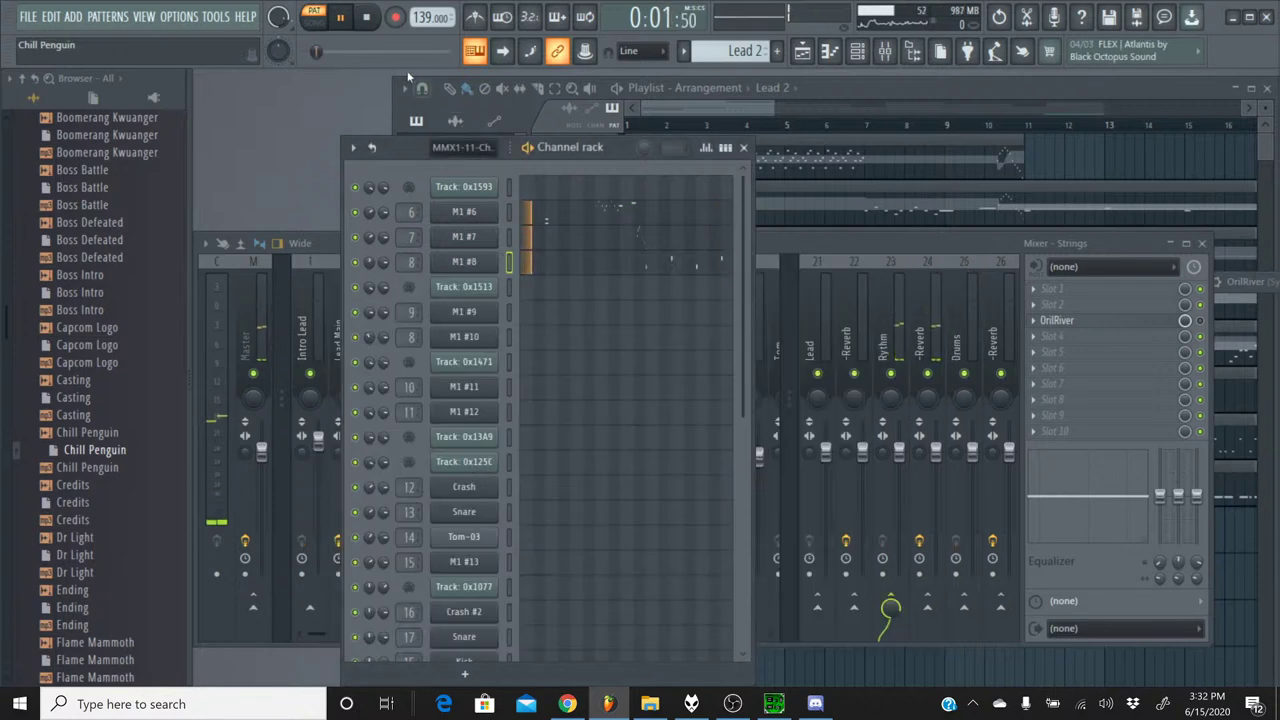
left_click(368, 19)
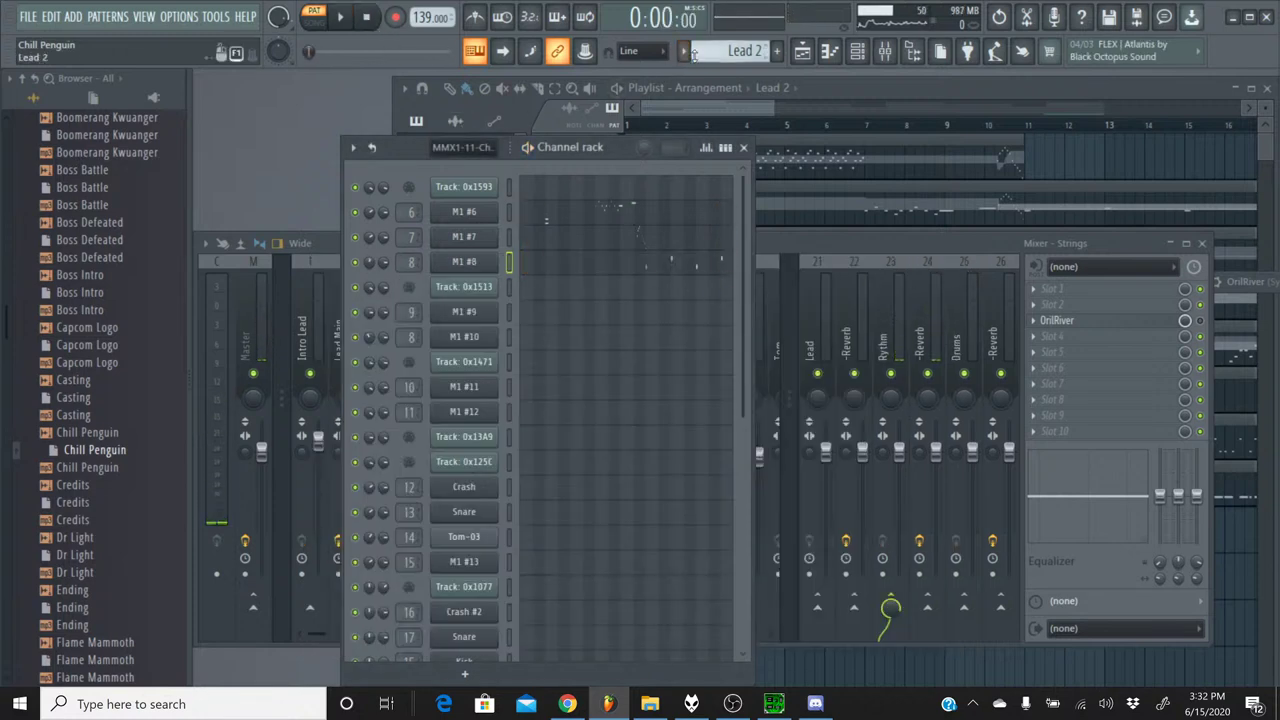
- Switch to the Lead 3 pattern and set the Release Time of its M1 #9 Syn Brass instrument to +38
left_click(684, 50)
left_click(706, 152)
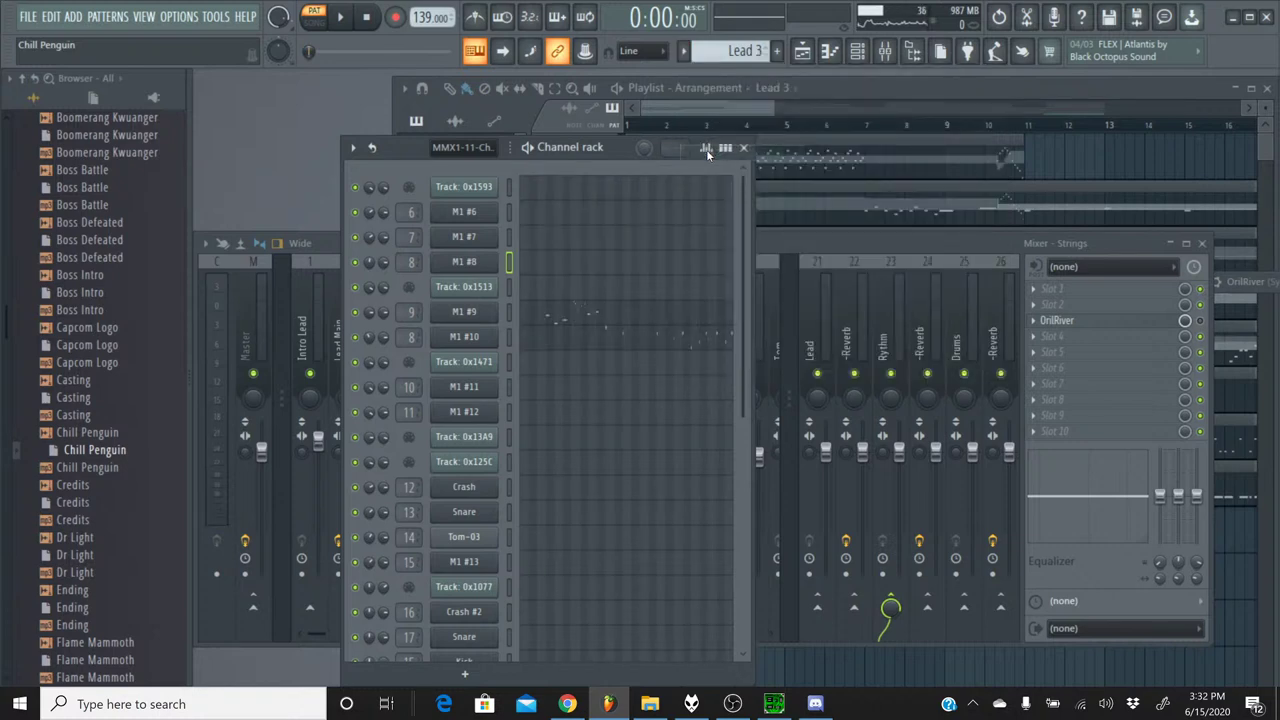
left_click(484, 315)
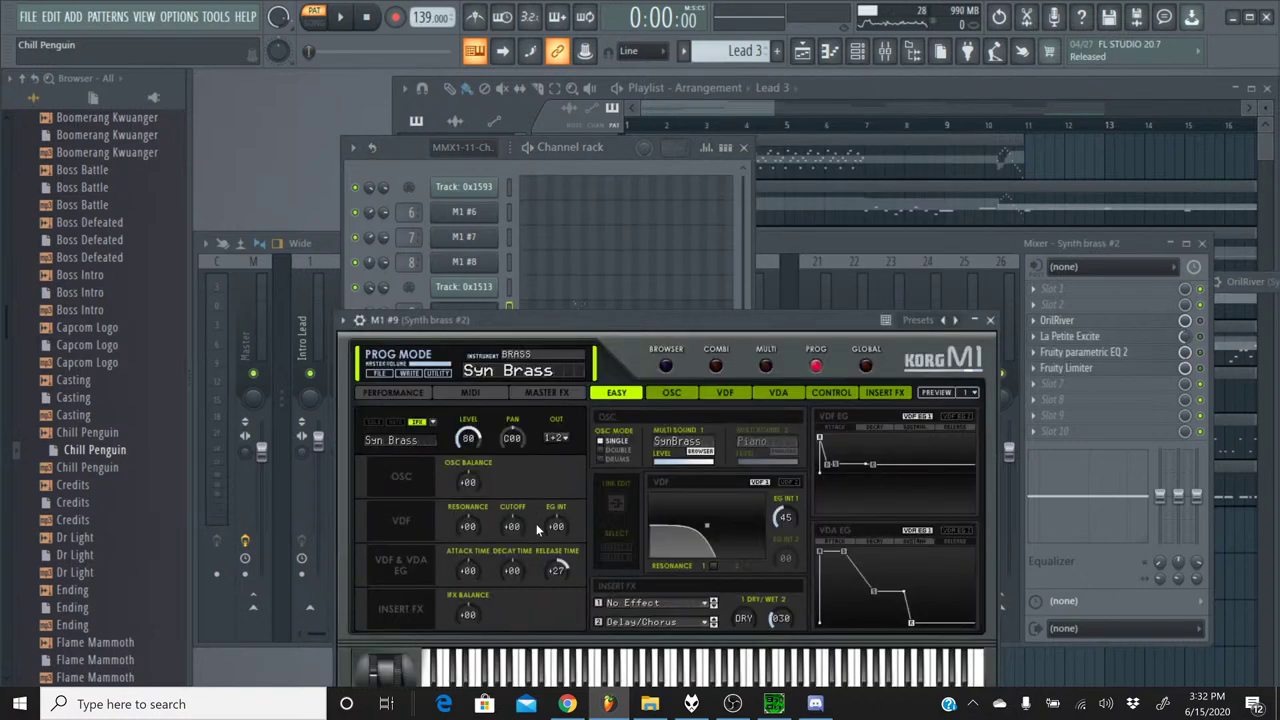
left_click_drag(555, 570, 556, 566)
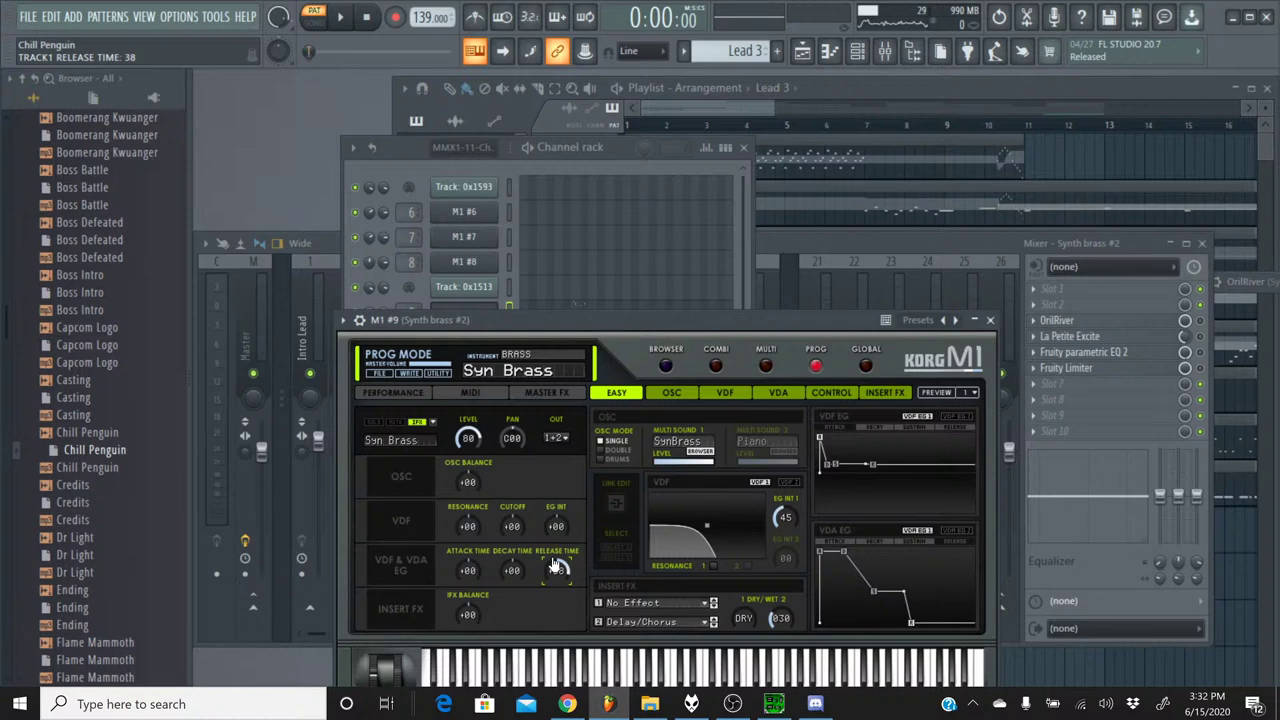
left_click(990, 320)
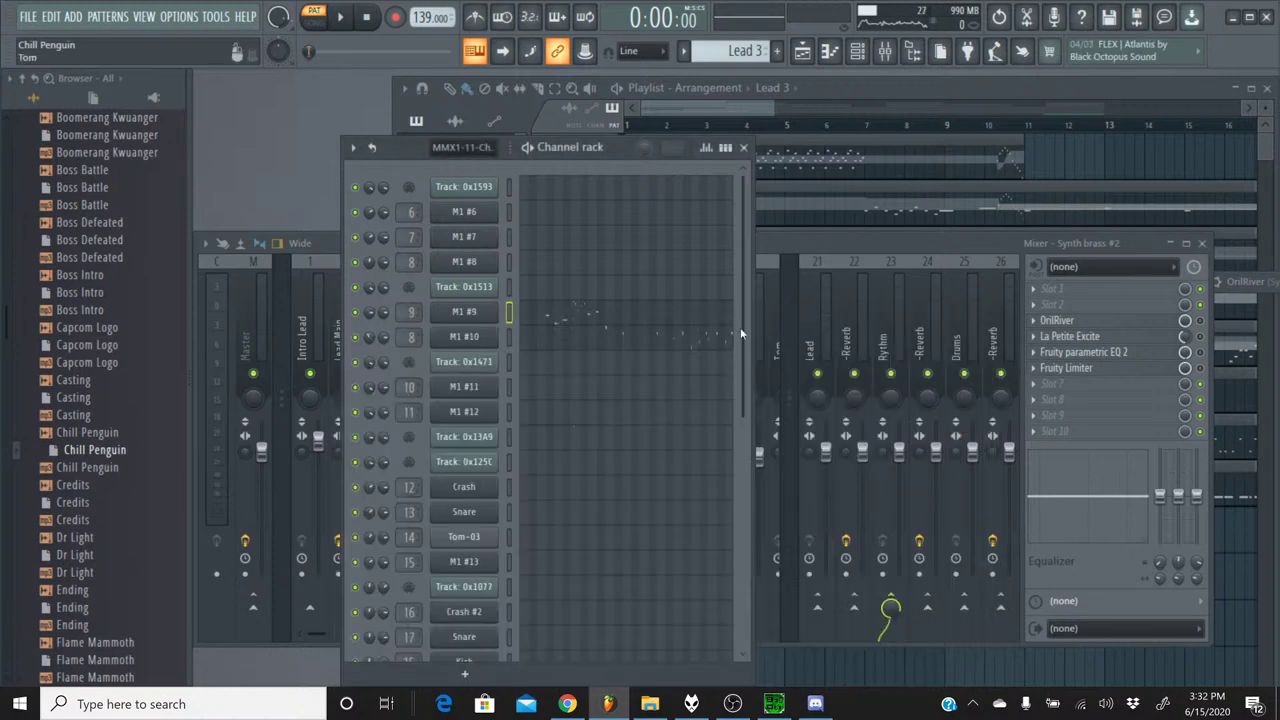
- Raise the Release Time of the M1 #10 BrightStr. instrument and play the Lead 3 pattern to audition the result
left_click(472, 337)
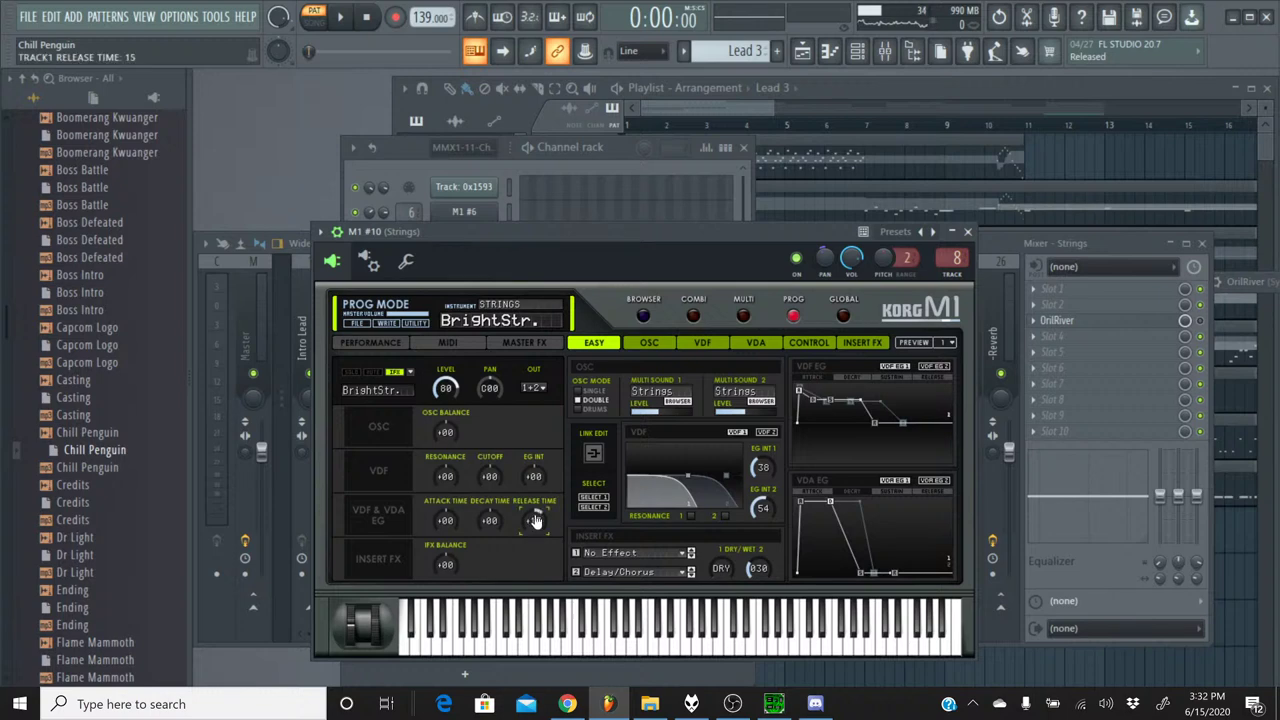
left_click(967, 231)
key("space")
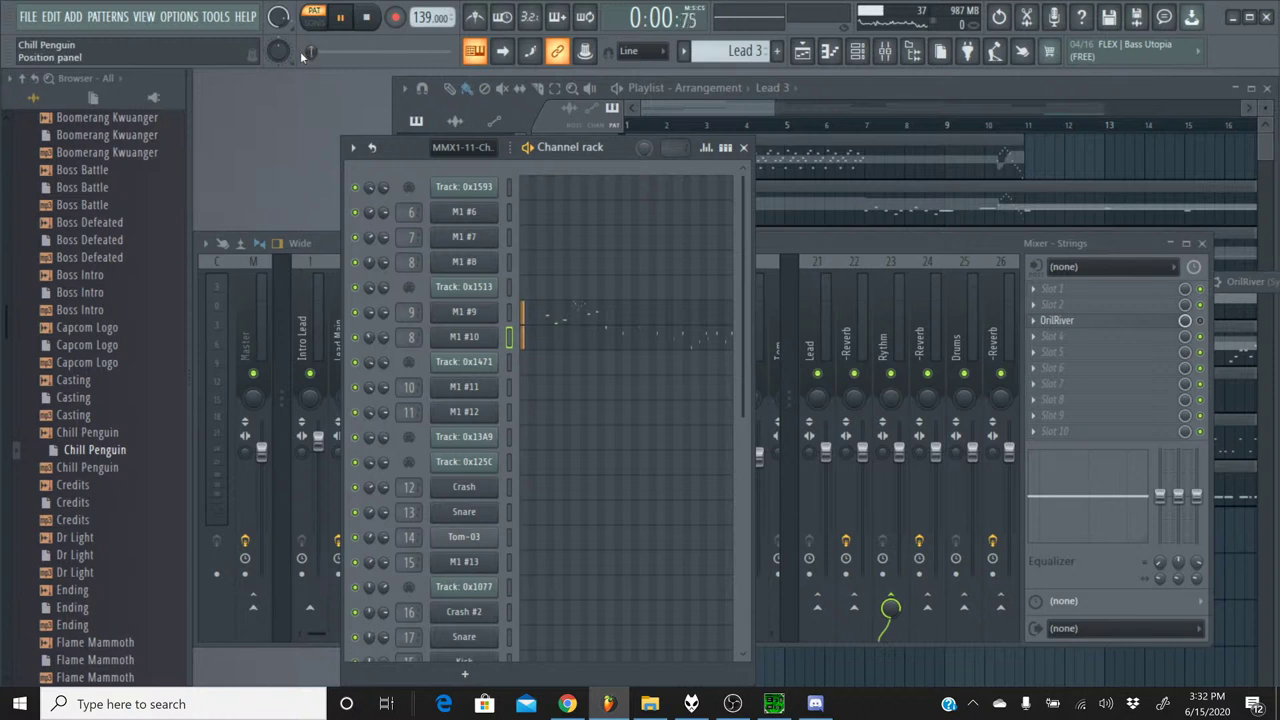
left_click_drag(315, 54, 328, 57)
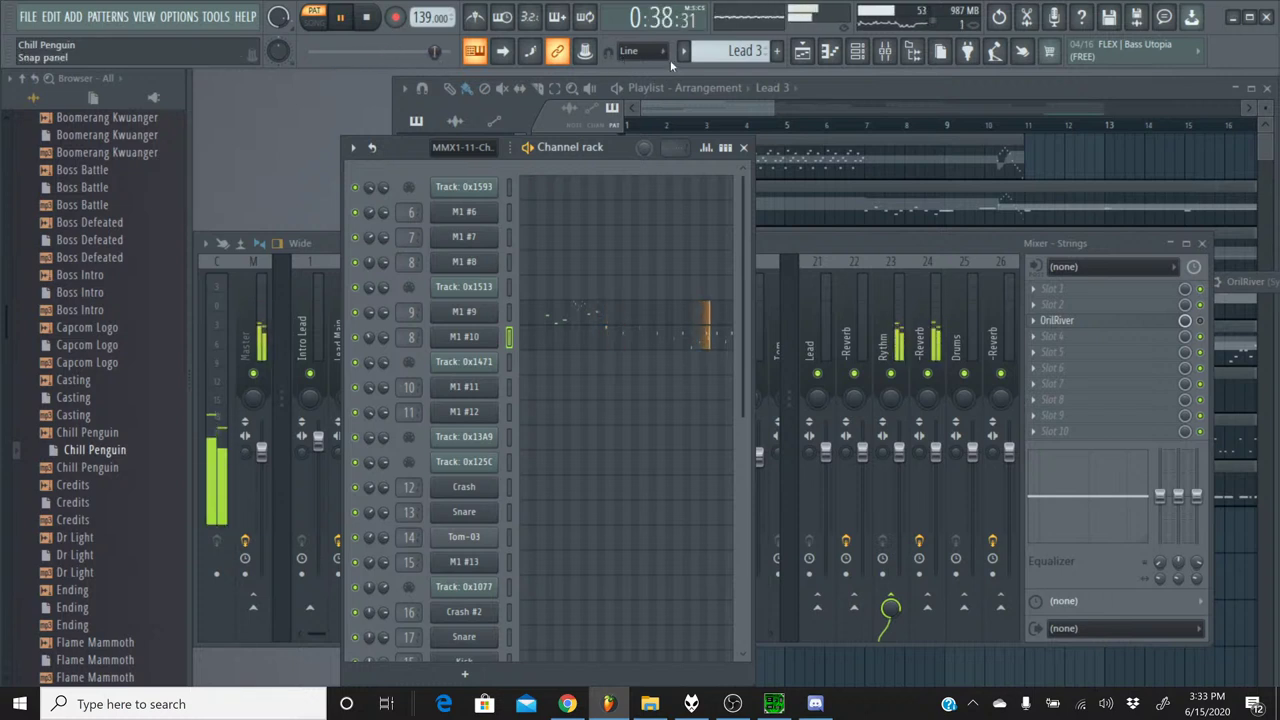
- Switch to the Lead 4 pattern and set the Release Time of M1 #12 Syn Brass to +40, replaying an earlier passage to check it
left_click(683, 51)
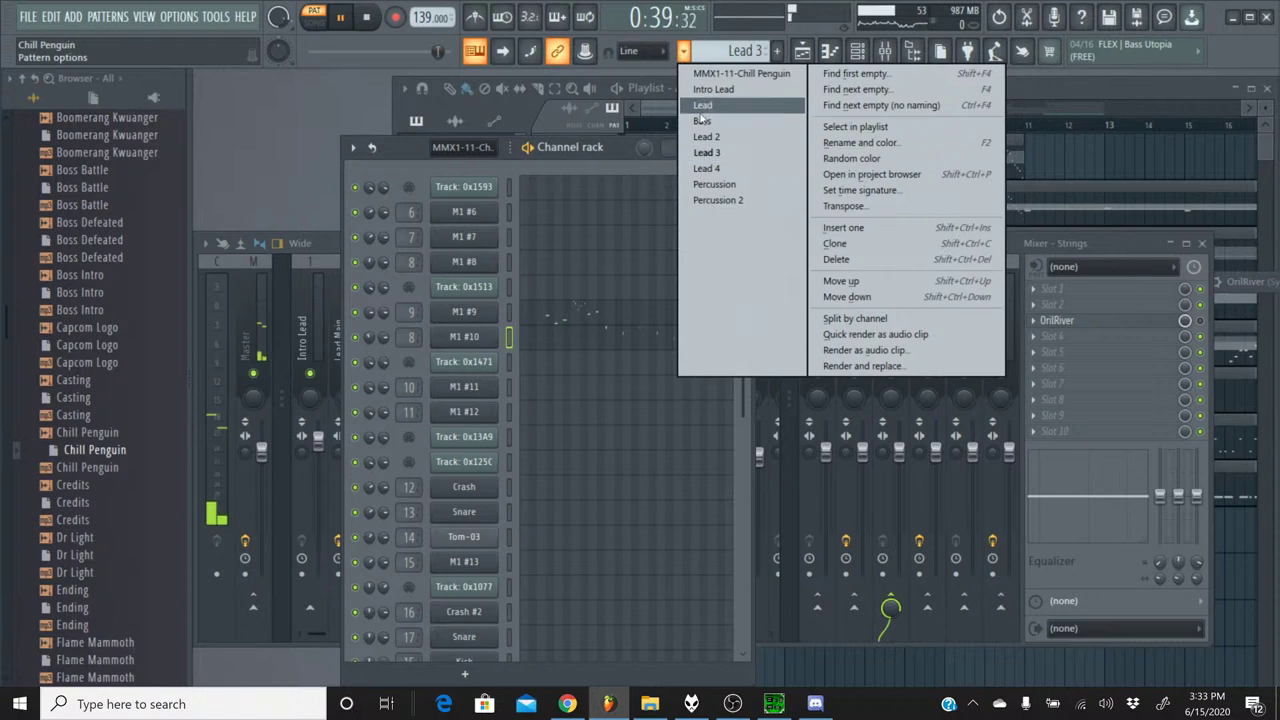
left_click(710, 171)
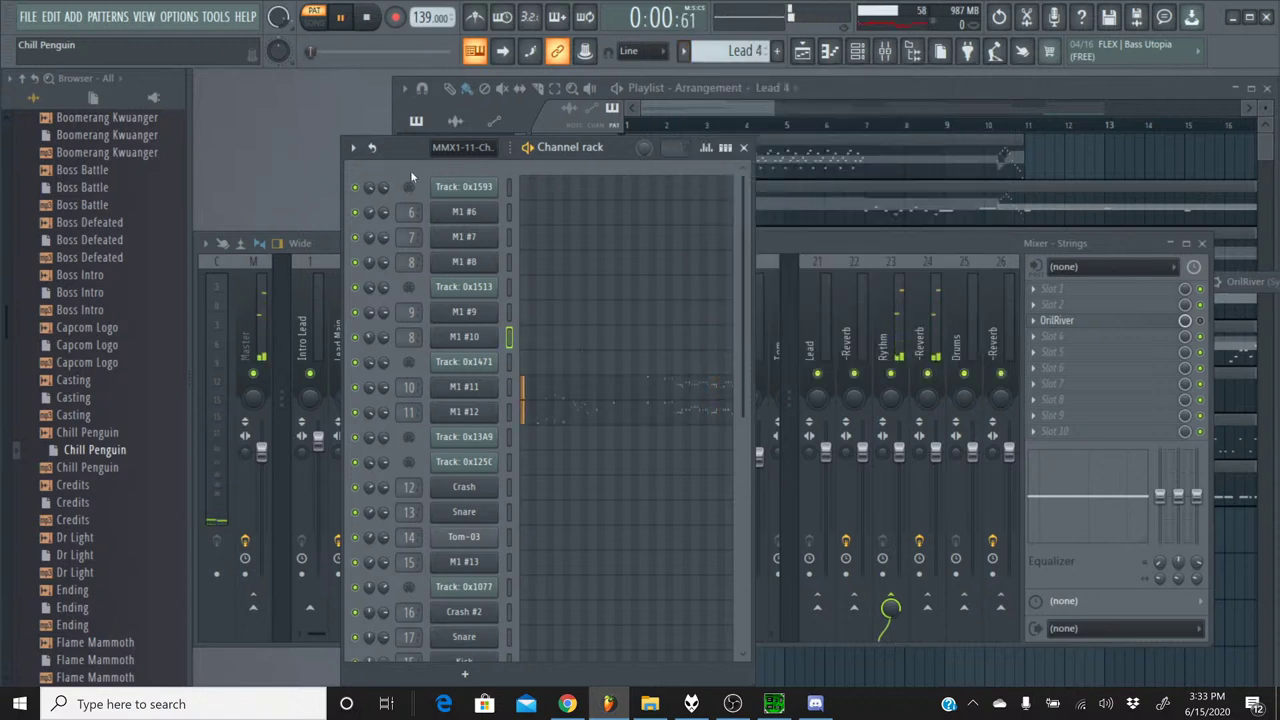
left_click(480, 416)
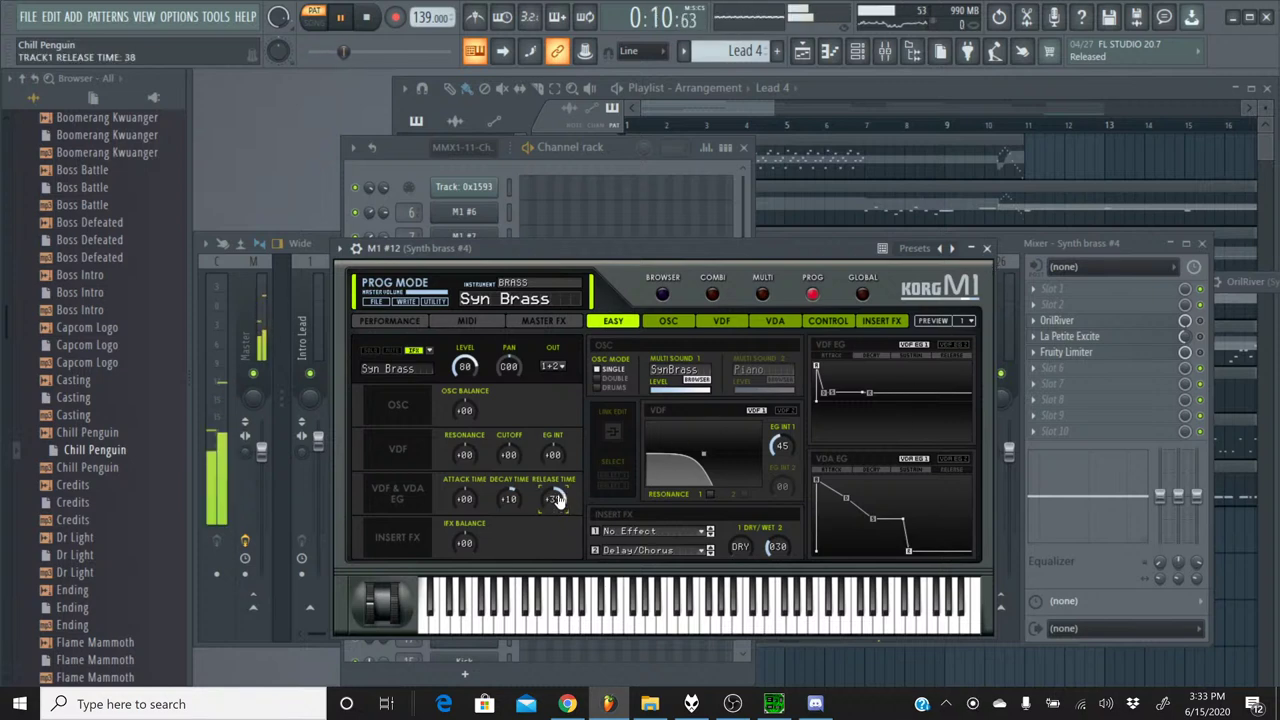
left_click(986, 248)
left_click_drag(351, 51, 322, 59)
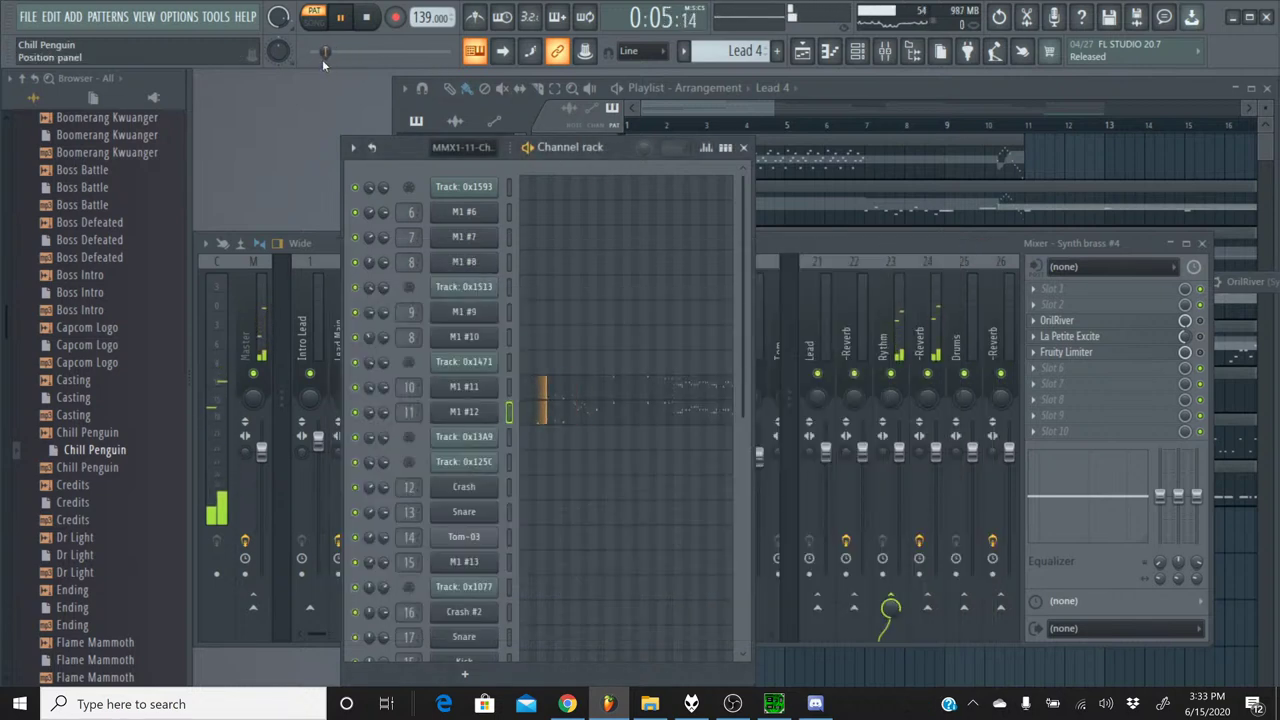
left_click(486, 416)
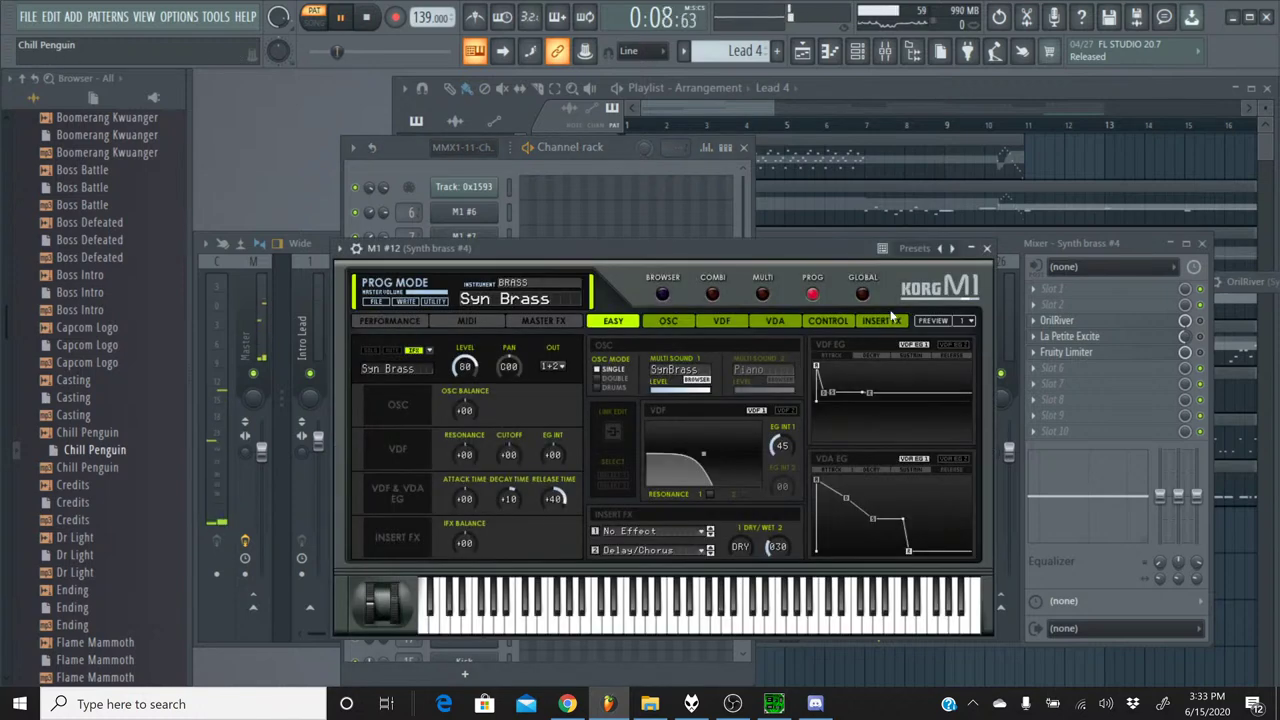
left_click(987, 248)
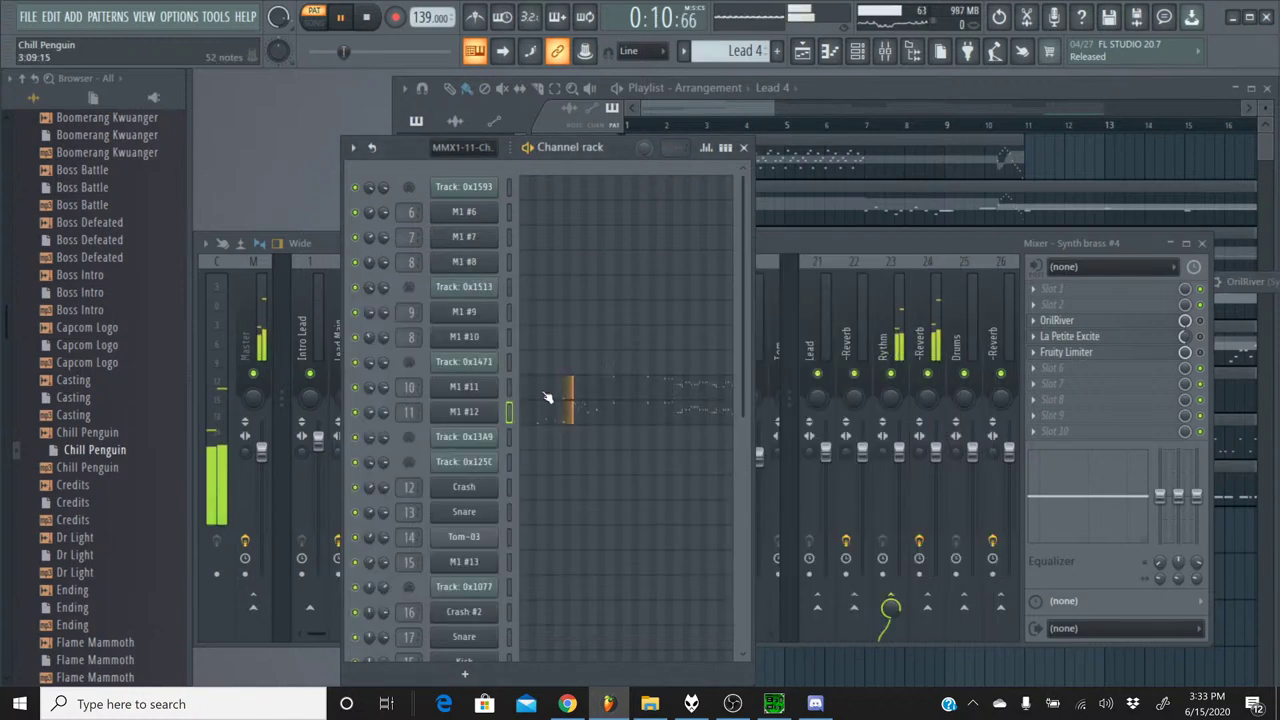
- Set the Release Time of the M1 #11 Syn Brass instrument to +39, audition a later part of Lead 4 and stop playback
left_click(464, 387)
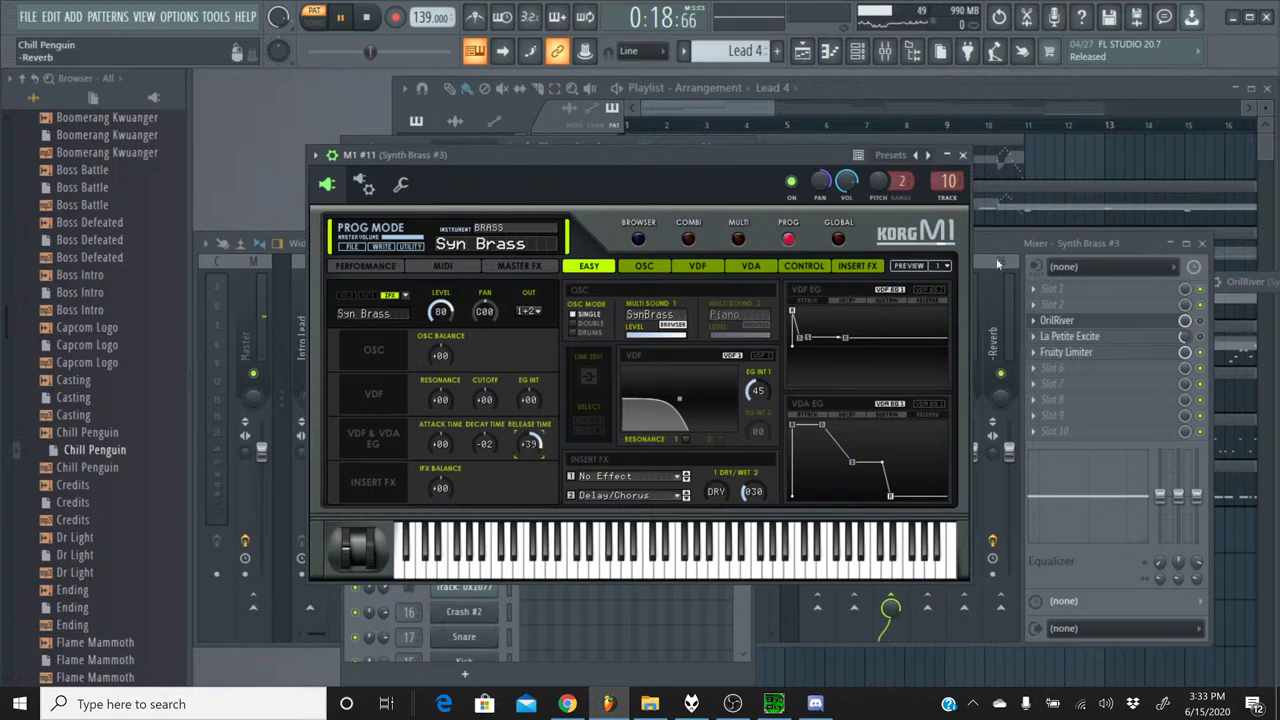
left_click(962, 154)
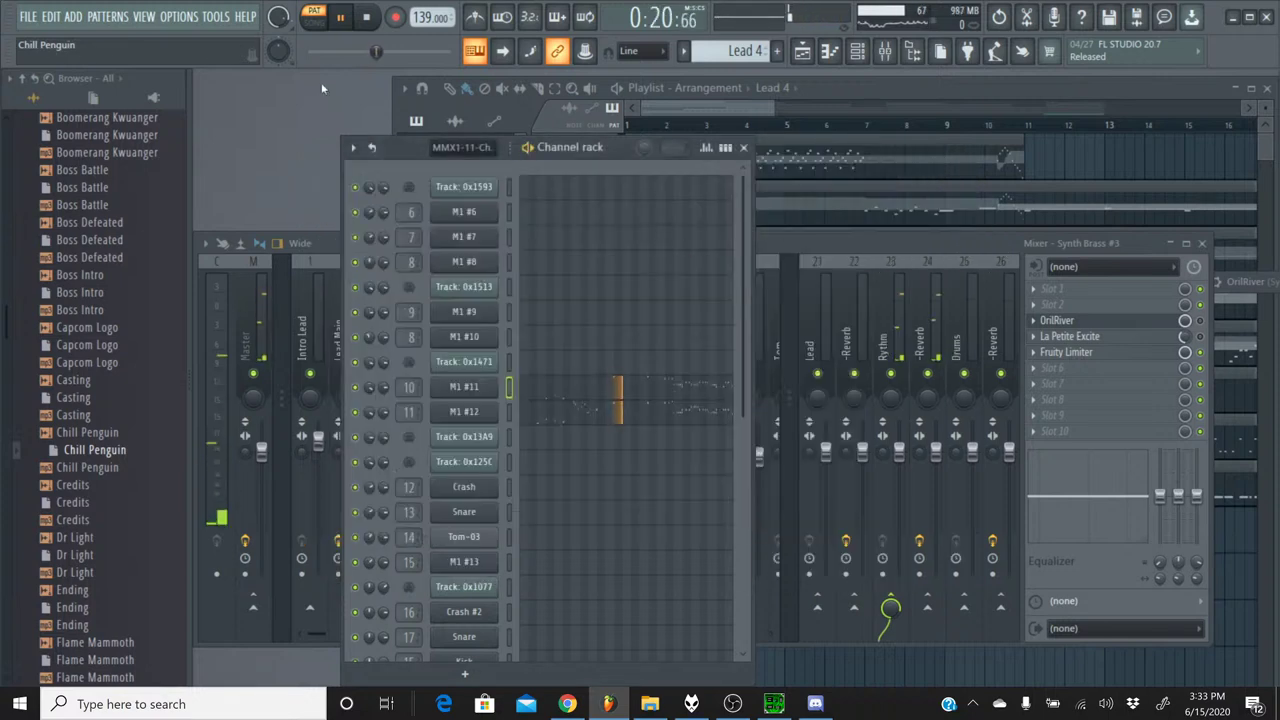
left_click_drag(377, 52, 418, 57)
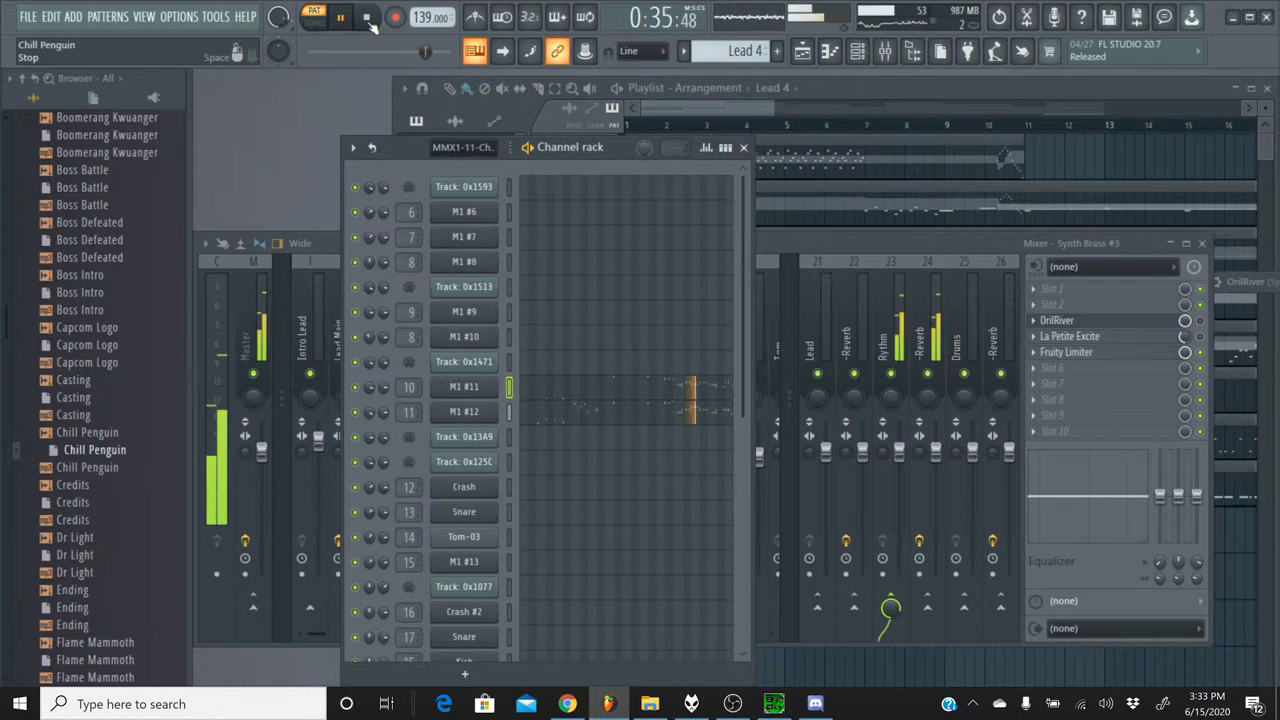
left_click(368, 21)
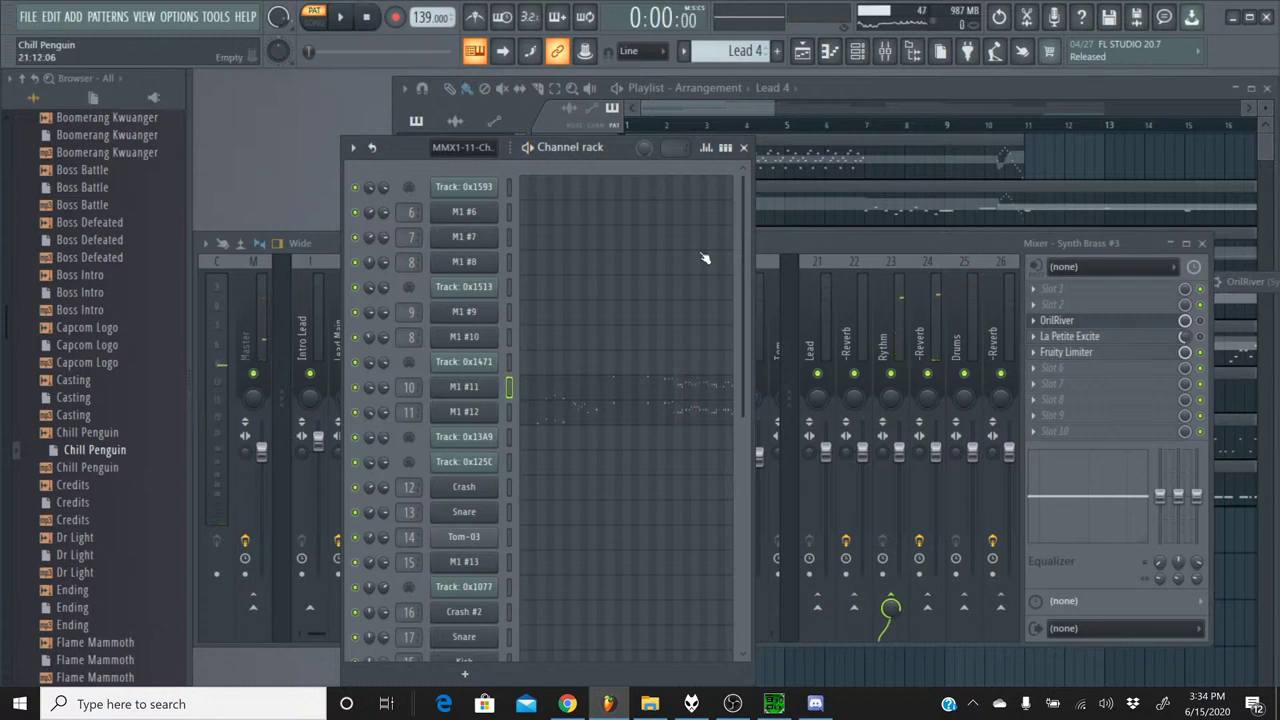
- Listen to the start of the arrangement in song mode, then check the browser's live chat and return to FL Studio
left_click(313, 22)
left_click(340, 18)
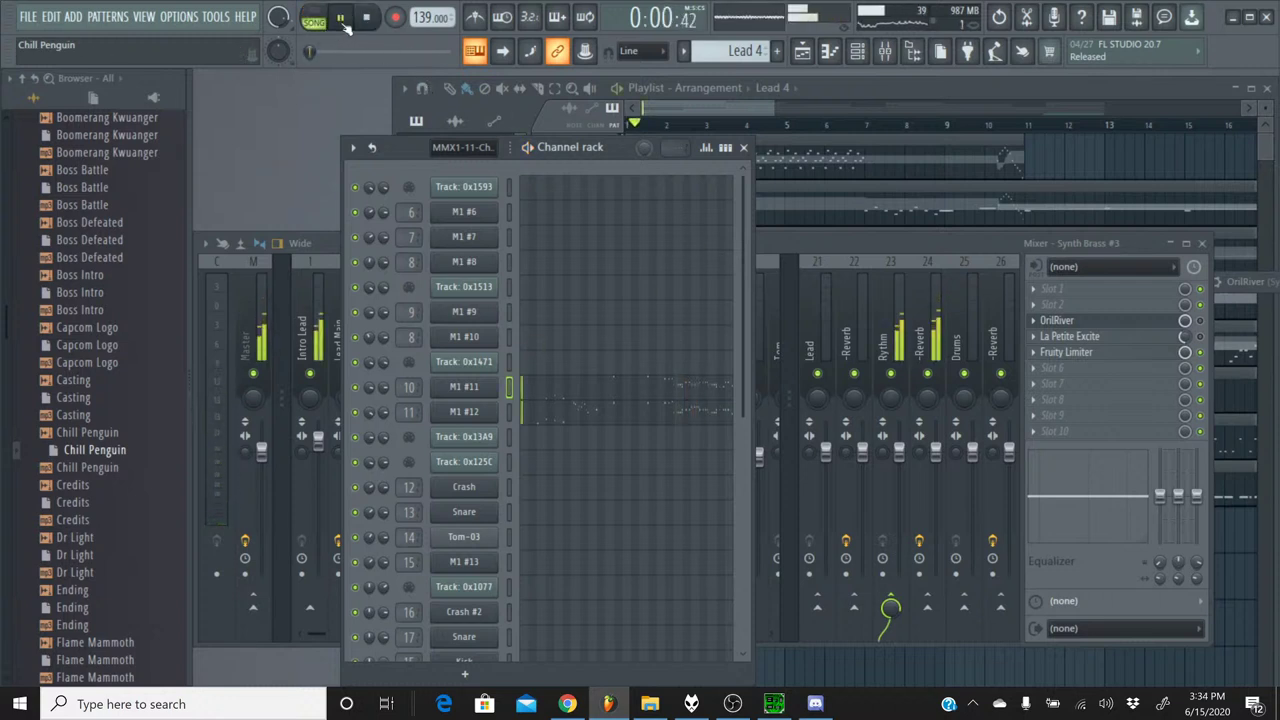
left_click(367, 20)
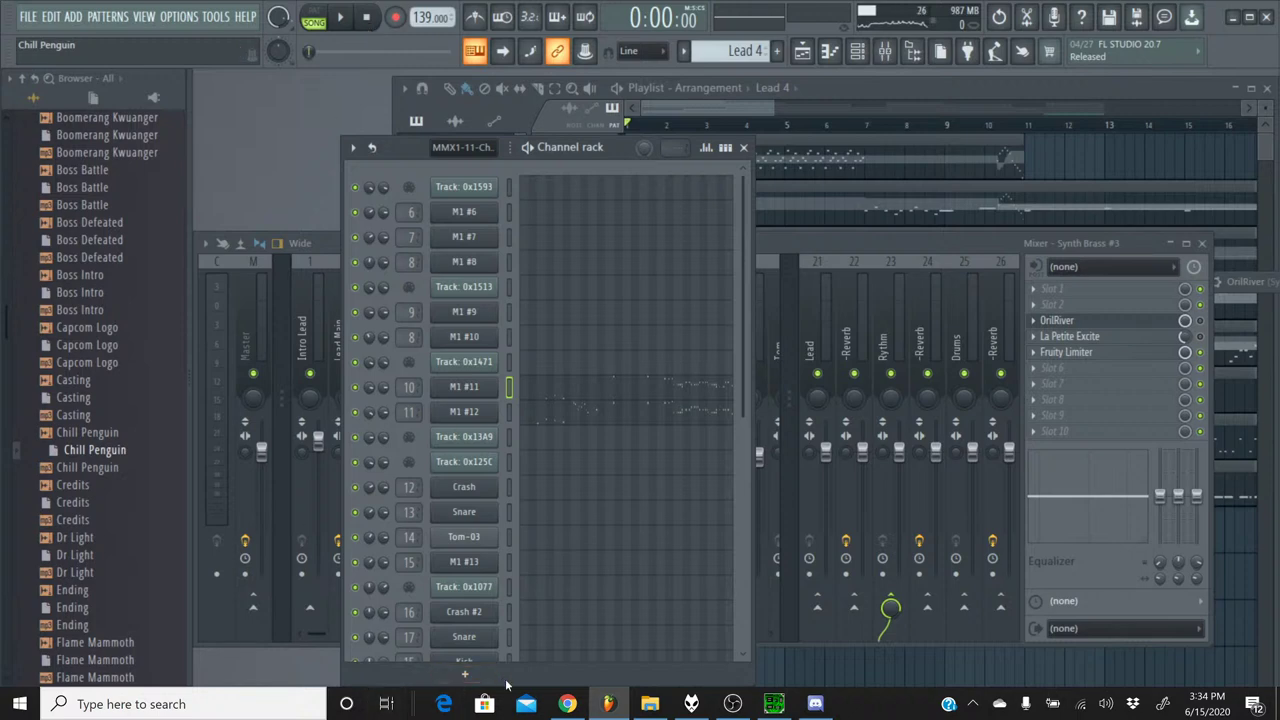
left_click(567, 704)
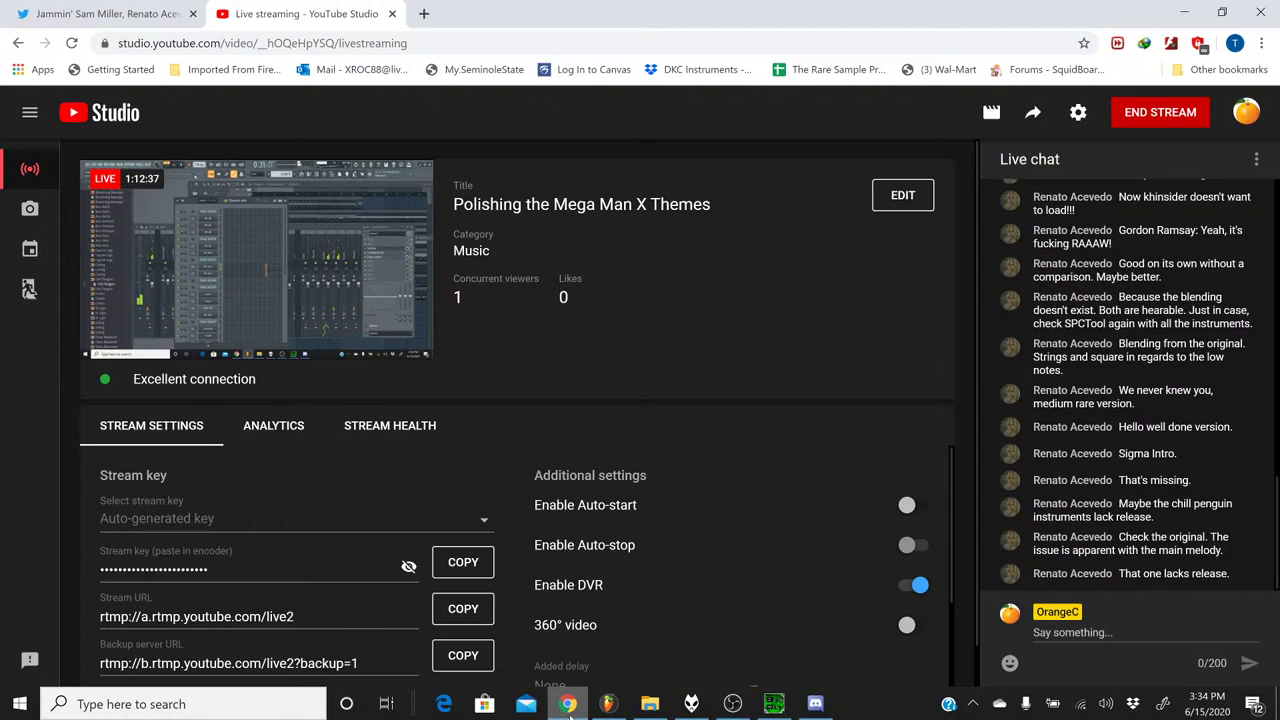
left_click(608, 704)
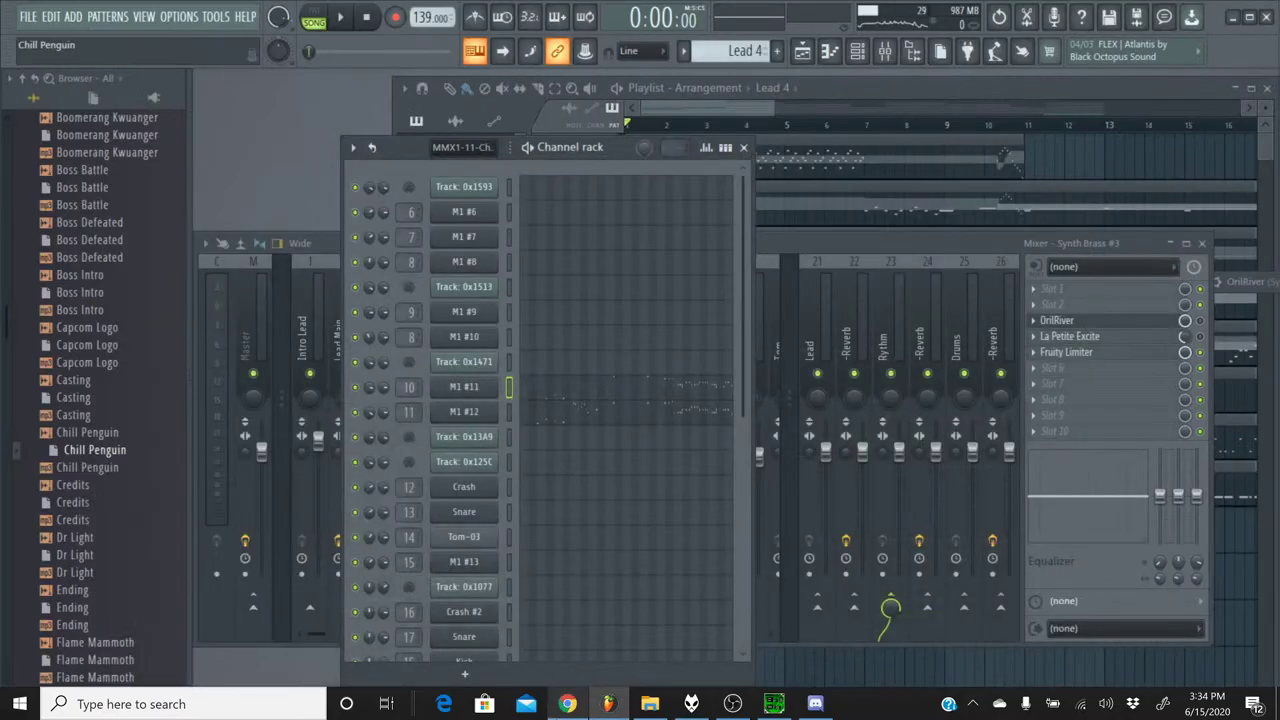
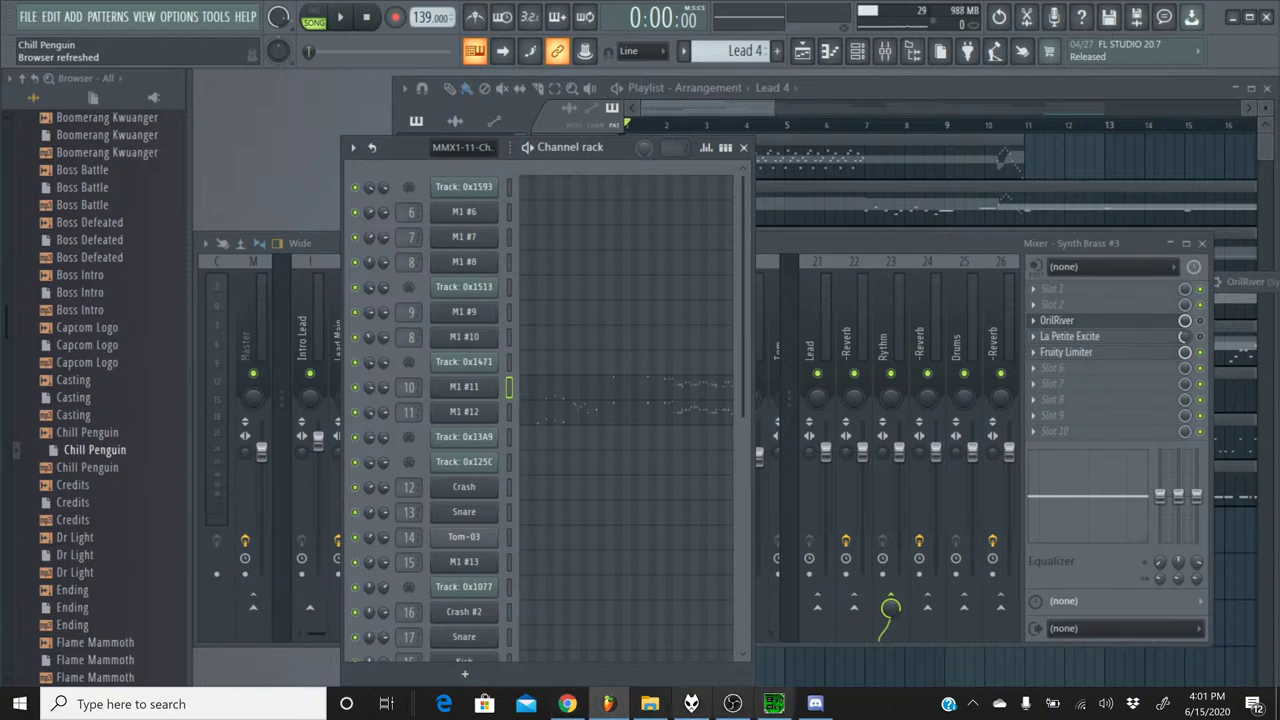
- Check the browser's live chat, return to FL Studio and audition the song's opening with the mixer in view
left_click(563, 704)
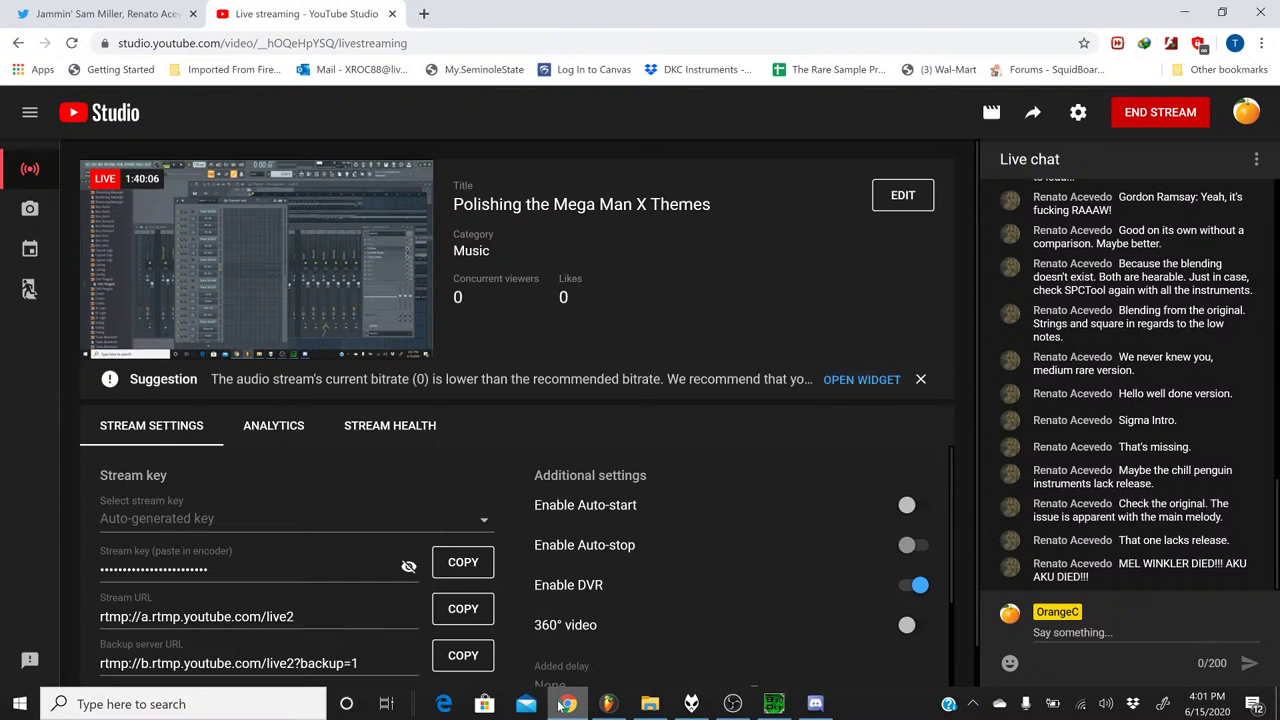
left_click(564, 704)
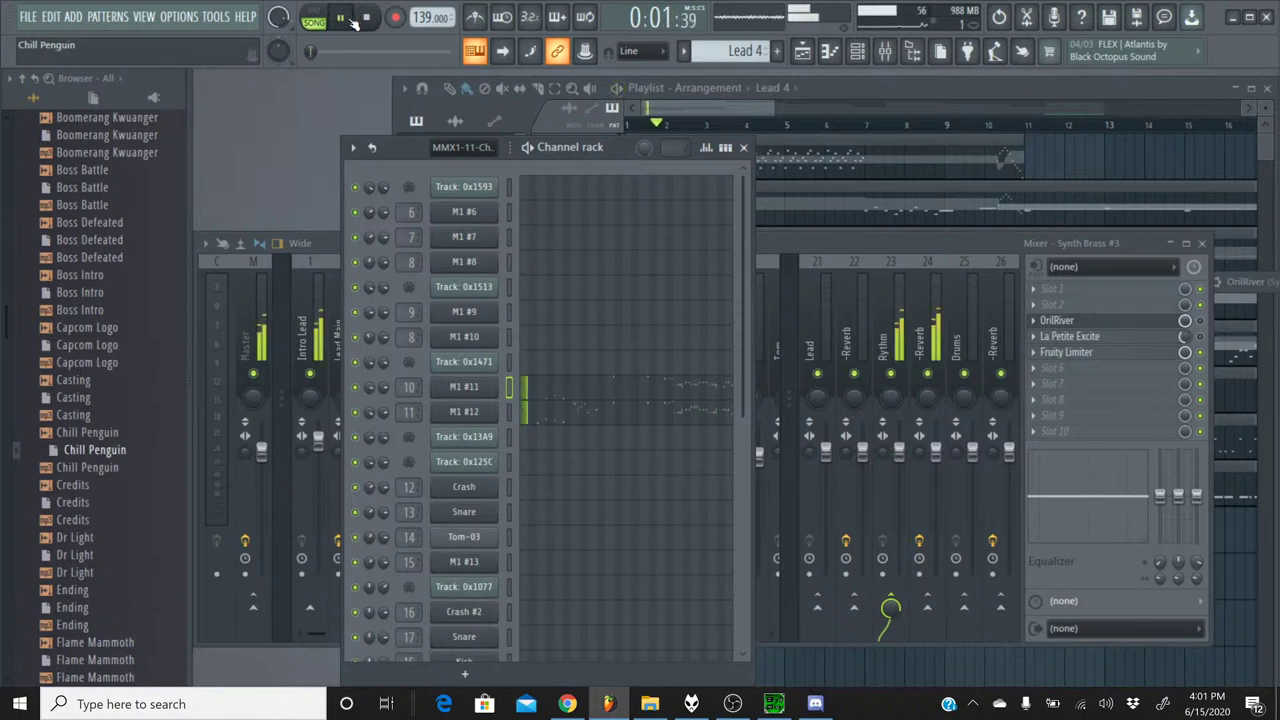
left_click(785, 237)
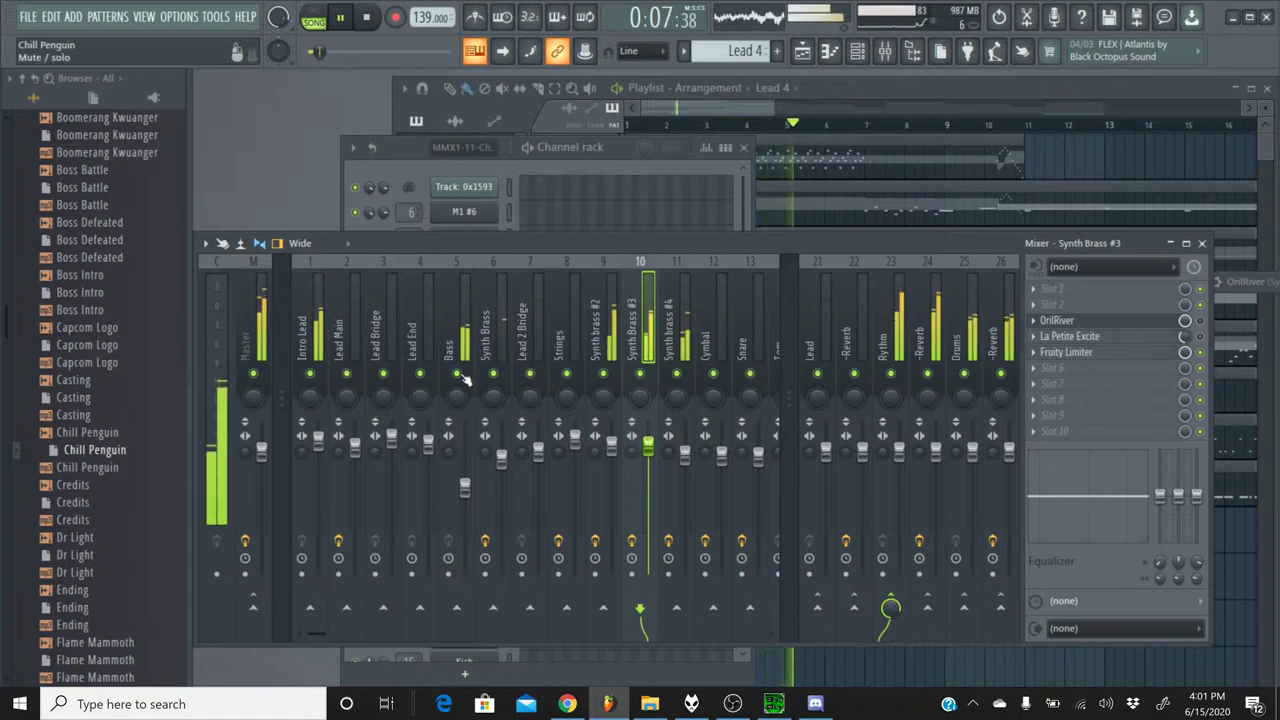
left_click(367, 16)
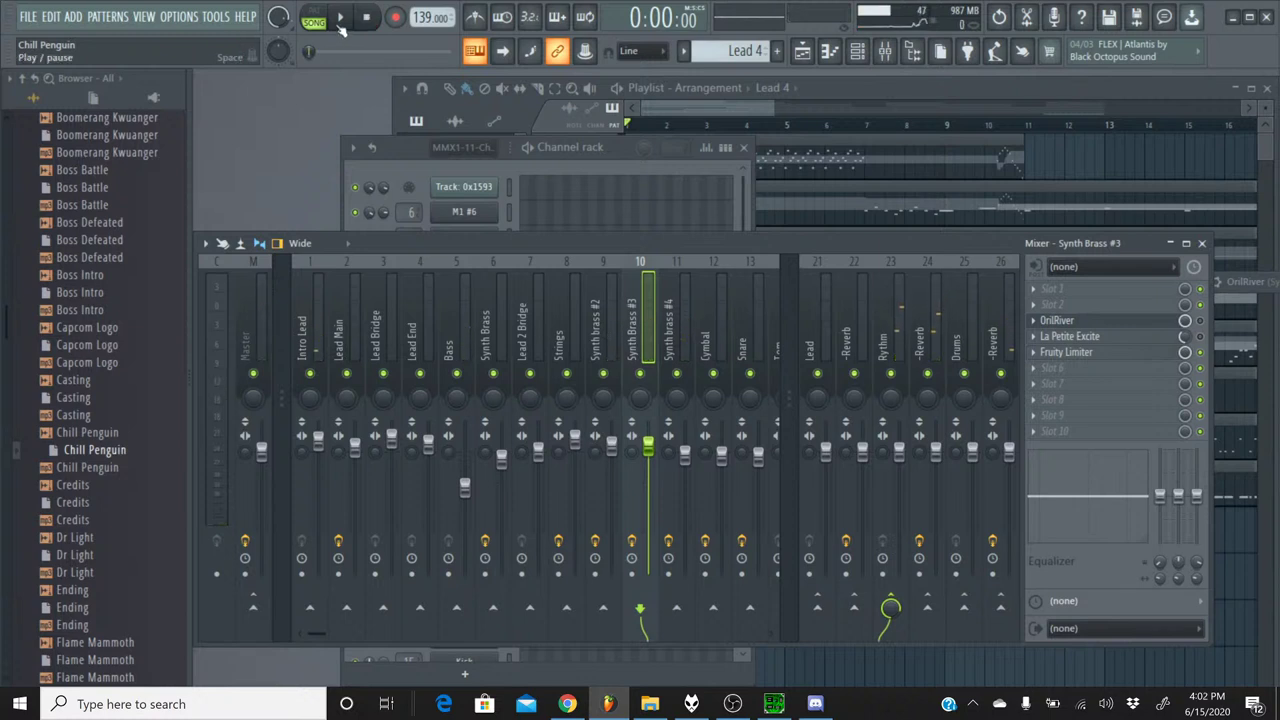
- Solo the Synth Brass mixer track together with Lead 2 Bridge and Synth Brass #2, #3 and #4, and listen from the song's start
right_click(494, 374)
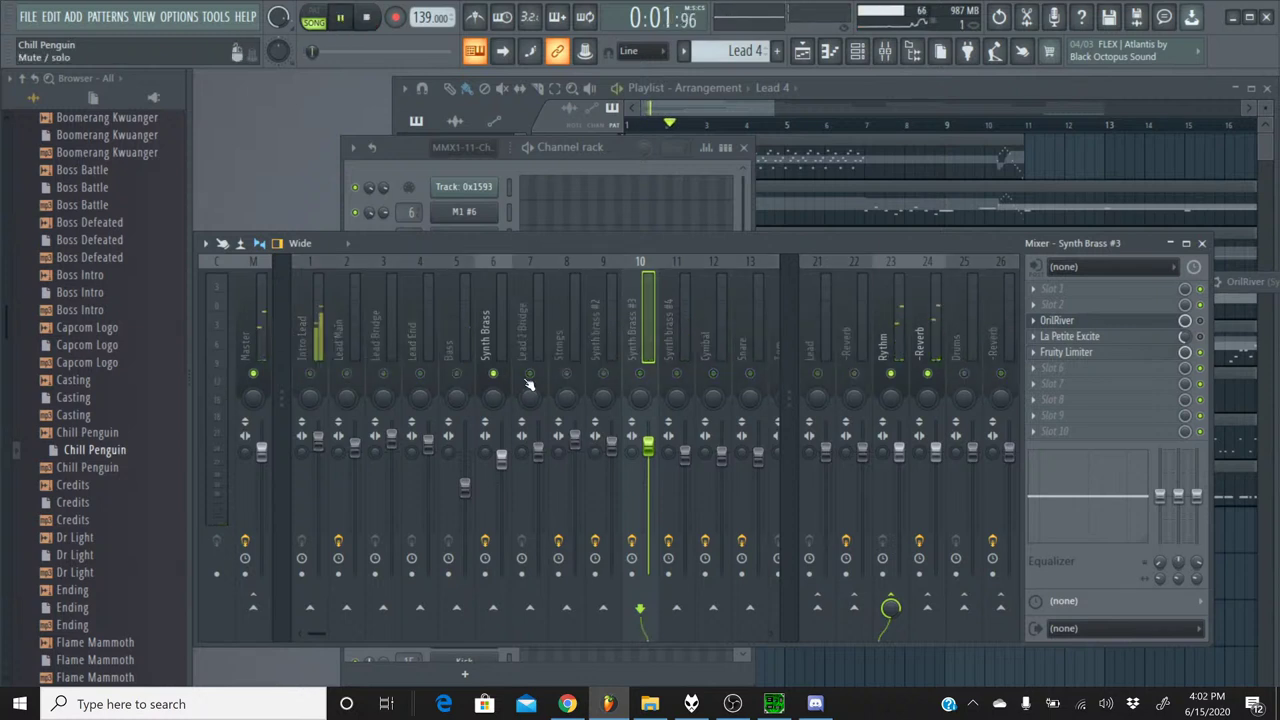
left_click(603, 374)
left_click(677, 374)
left_click(640, 374)
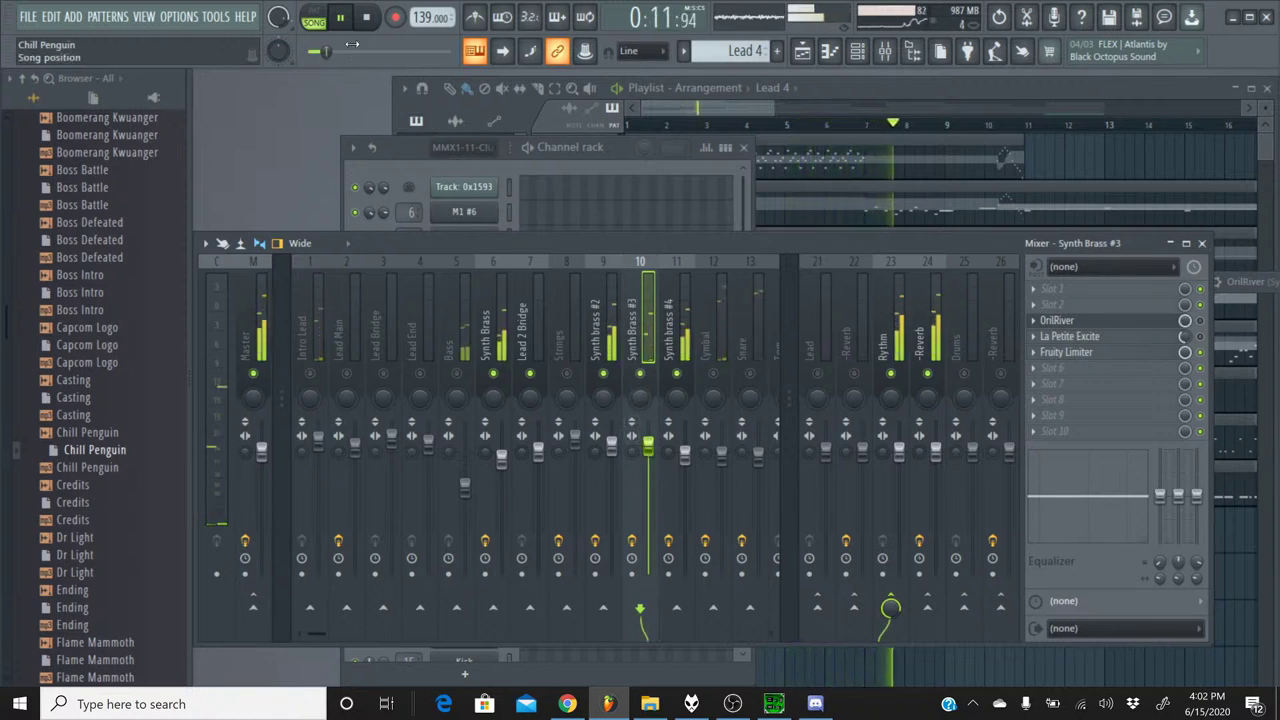
- Stop playback and save the Chill Penguin project
left_click(368, 19)
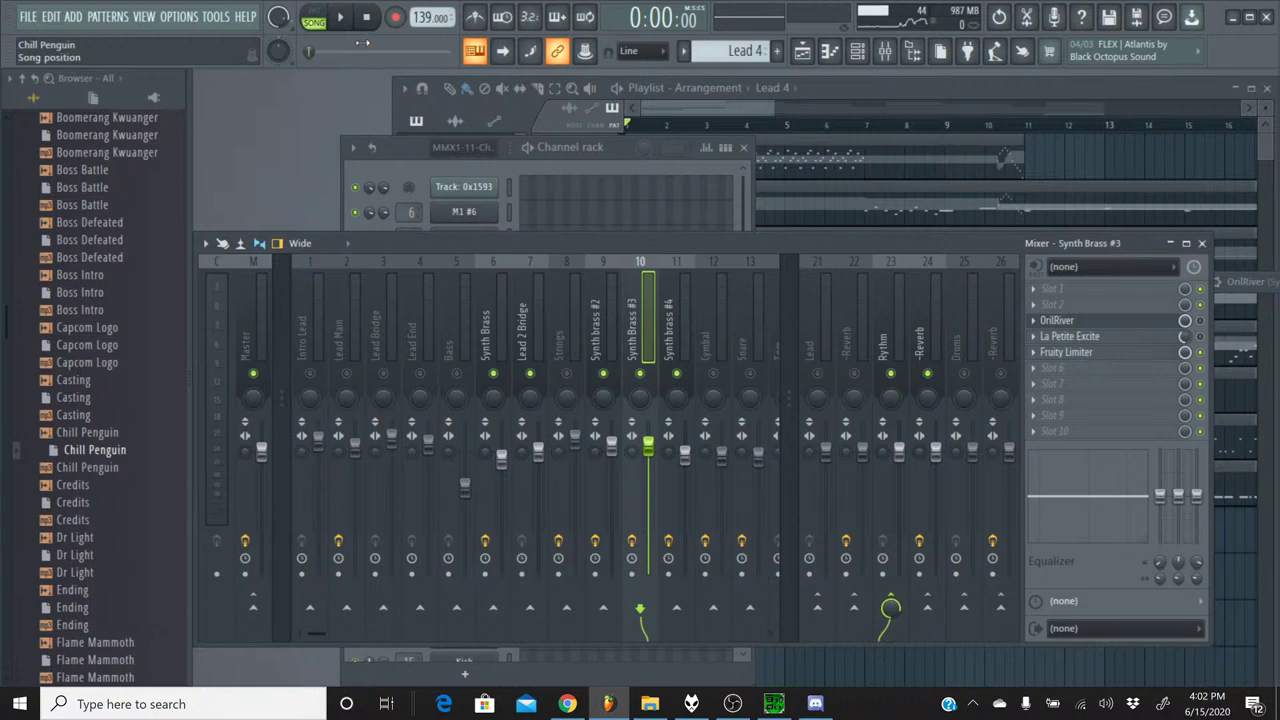
left_click(27, 16)
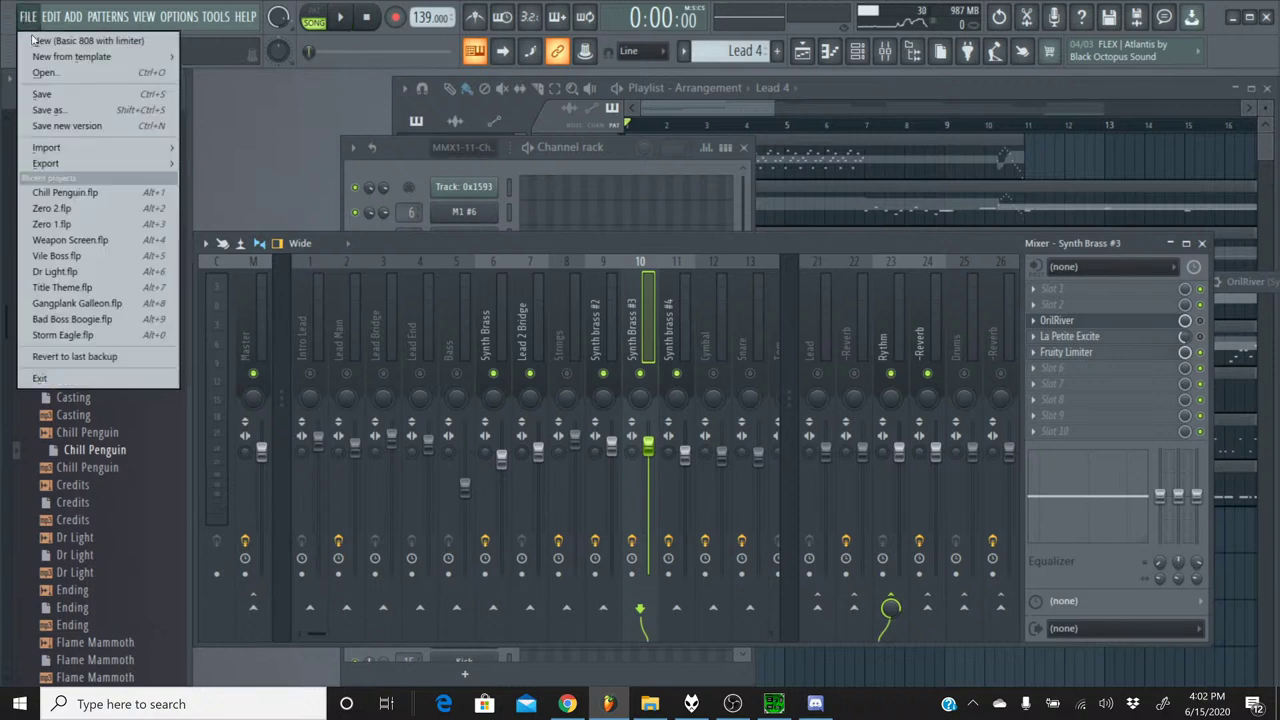
left_click(50, 94)
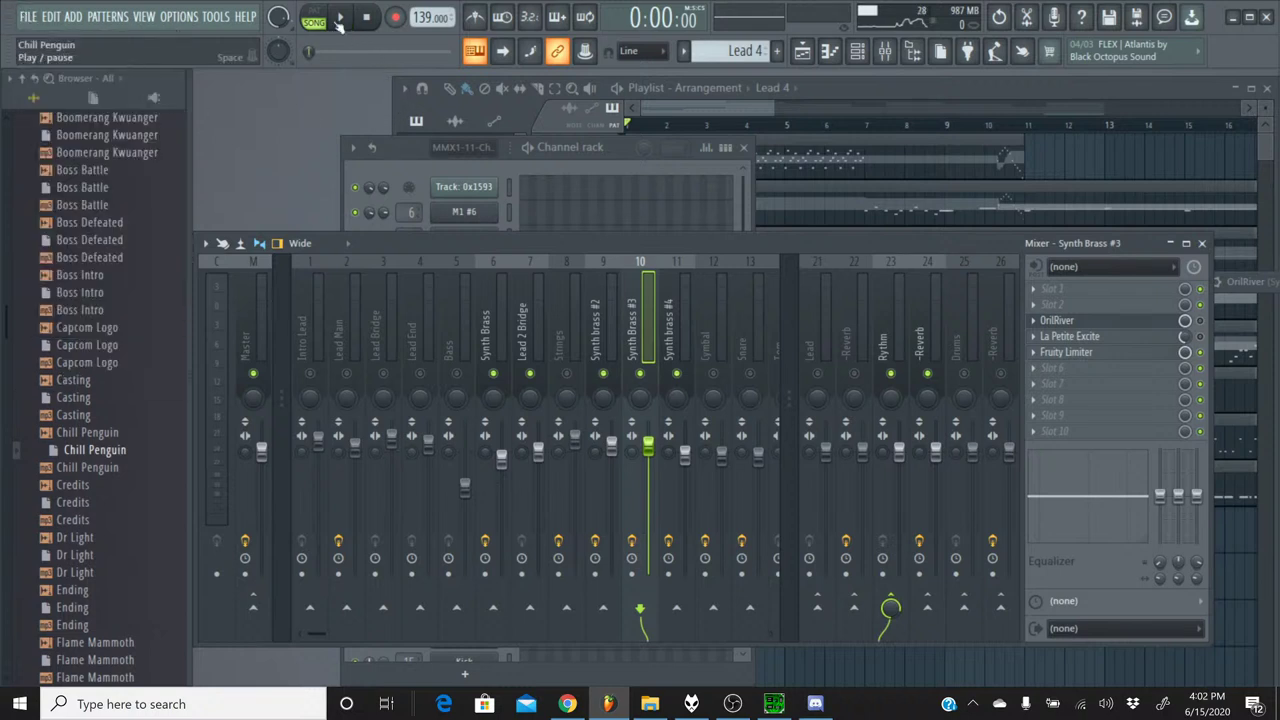
- Clear the previous solo, solo only Synth Brass #2, #3 and #4, and play them again from near the song's start
right_click(493, 373)
right_click(493, 373)
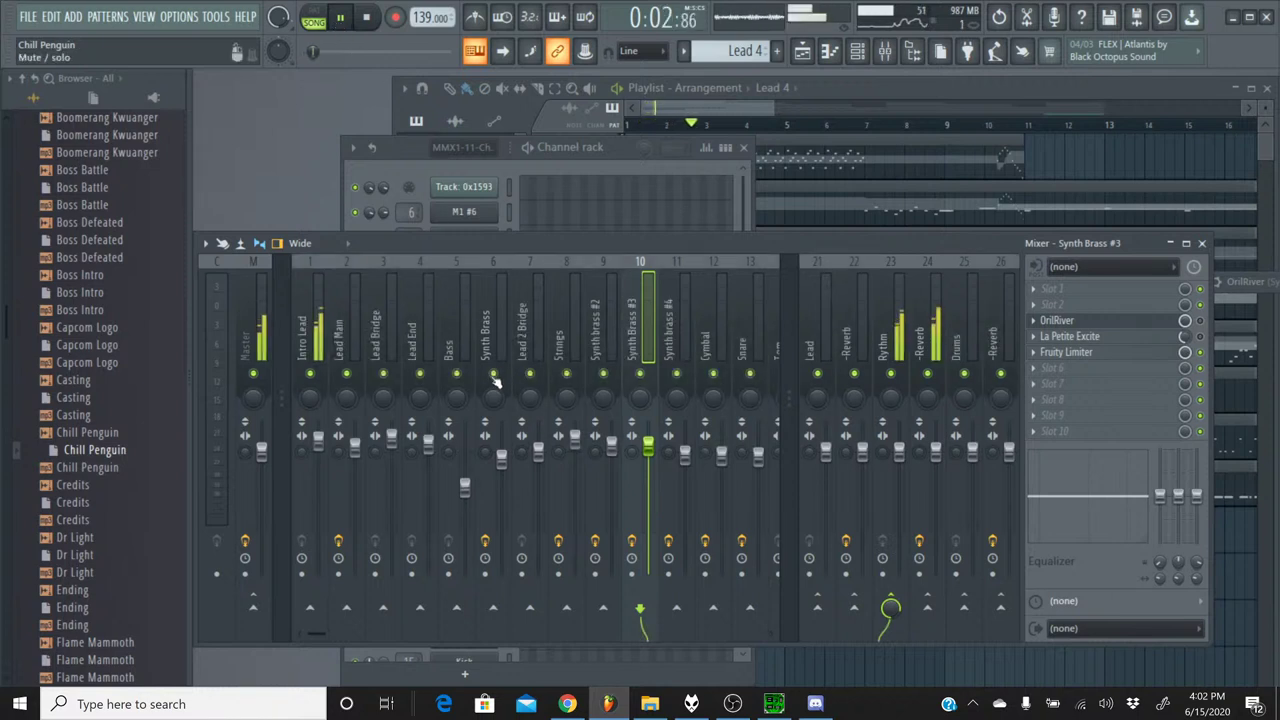
right_click(603, 373)
left_click(369, 21)
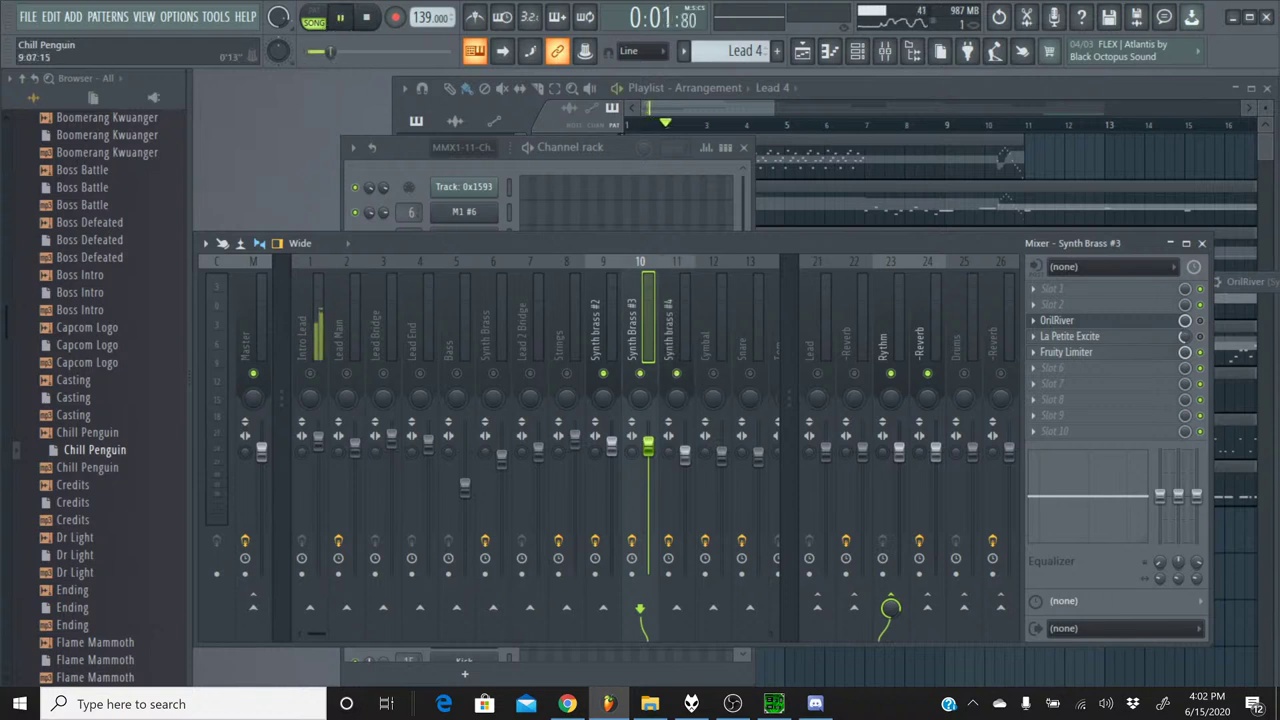
left_click_drag(330, 51, 315, 52)
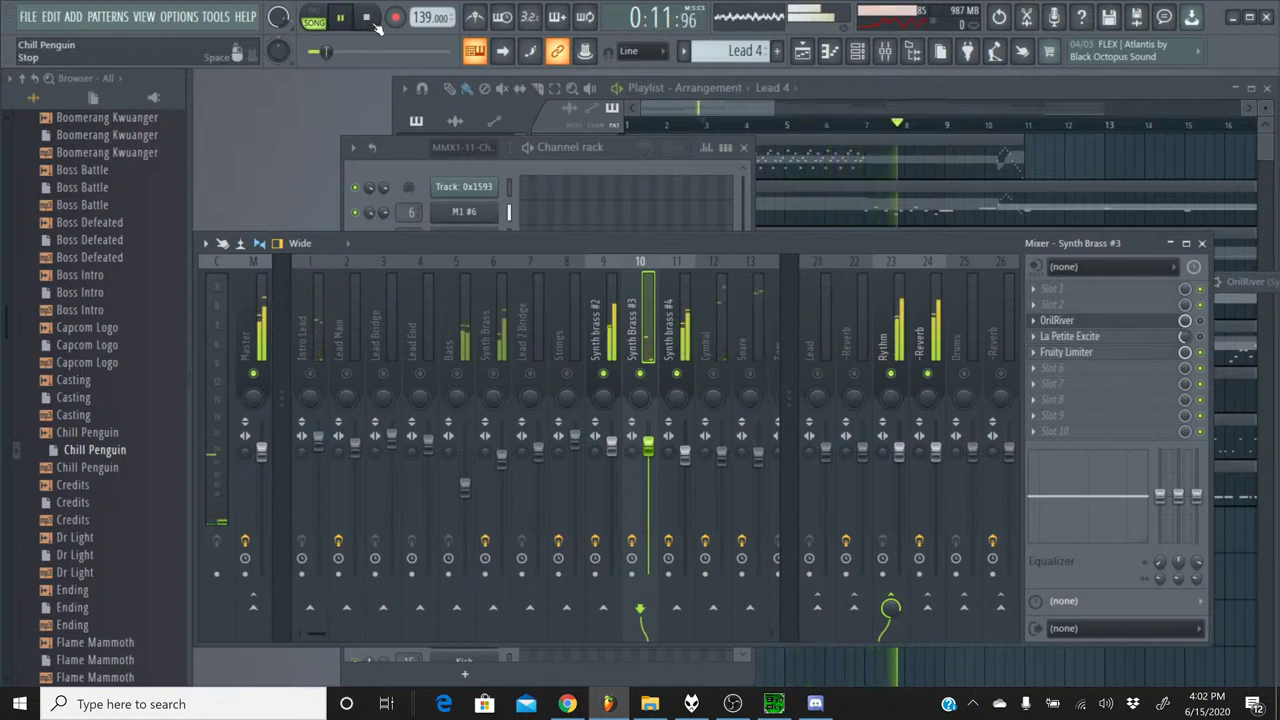
- Delete the OrilRiver and La Petite Excite effects from the Synth Brass #2 mixer track
left_click(611, 278)
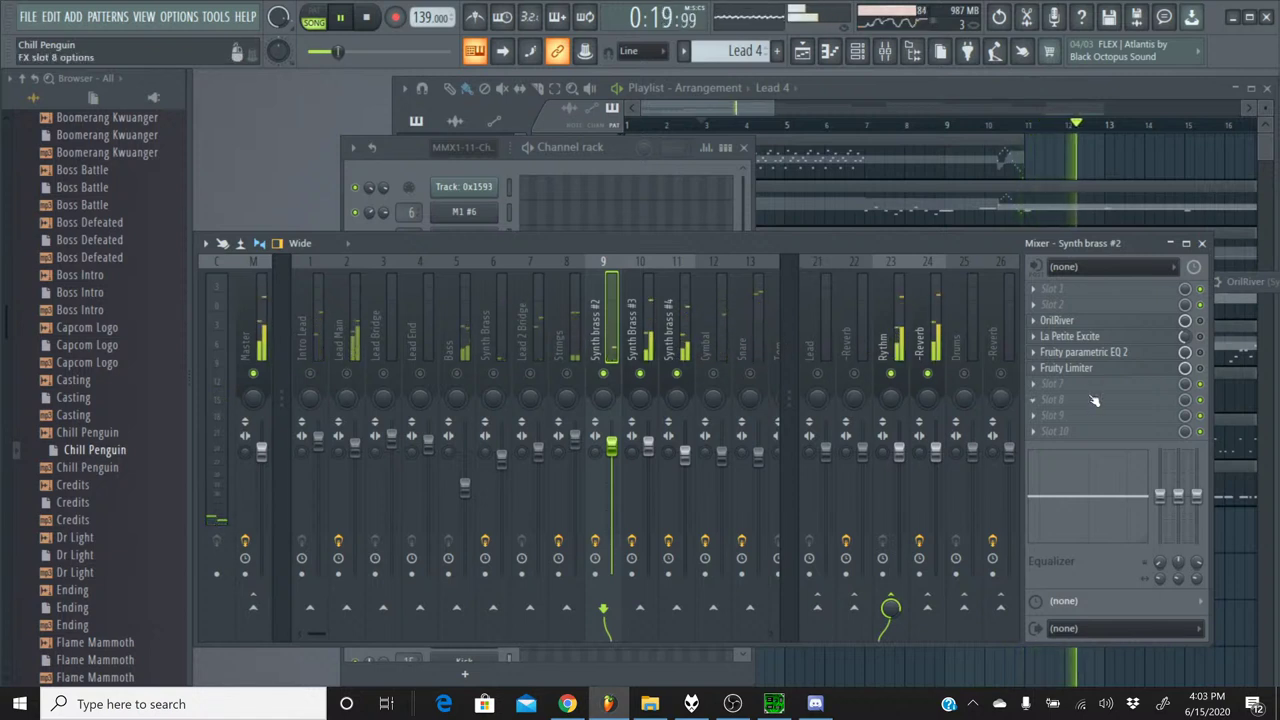
left_click(1033, 320)
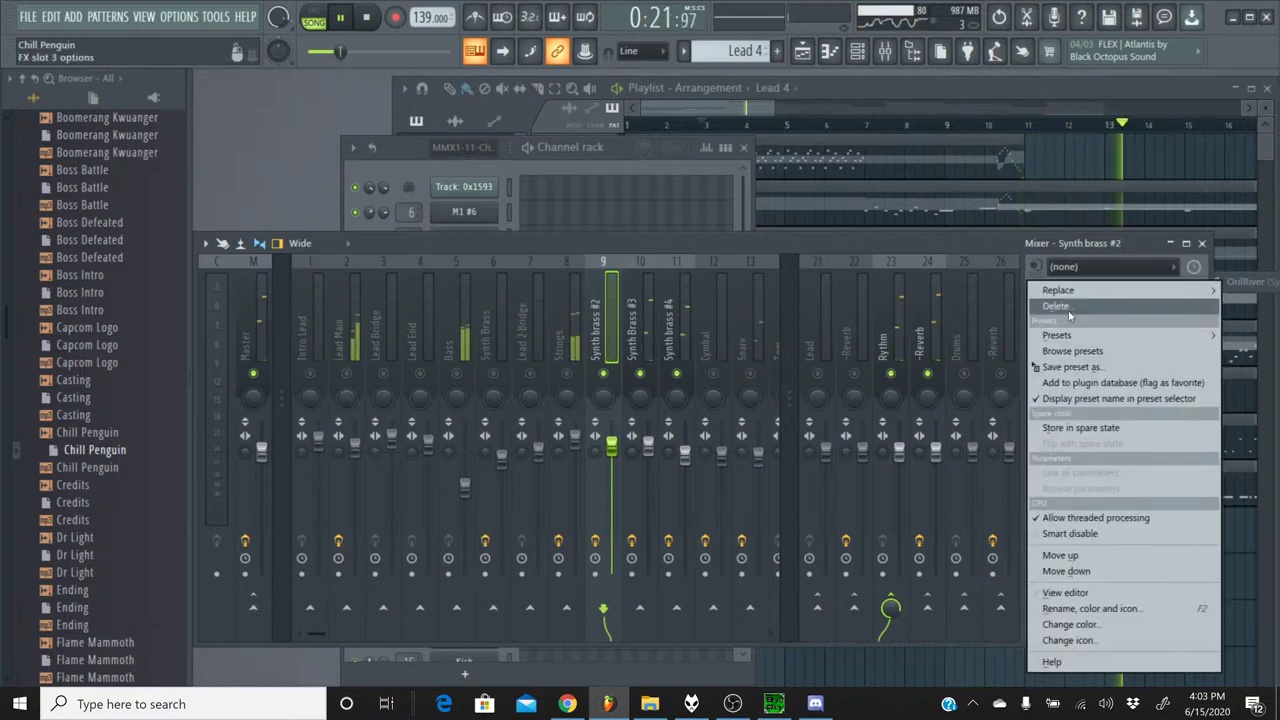
left_click(1069, 306)
left_click(715, 402)
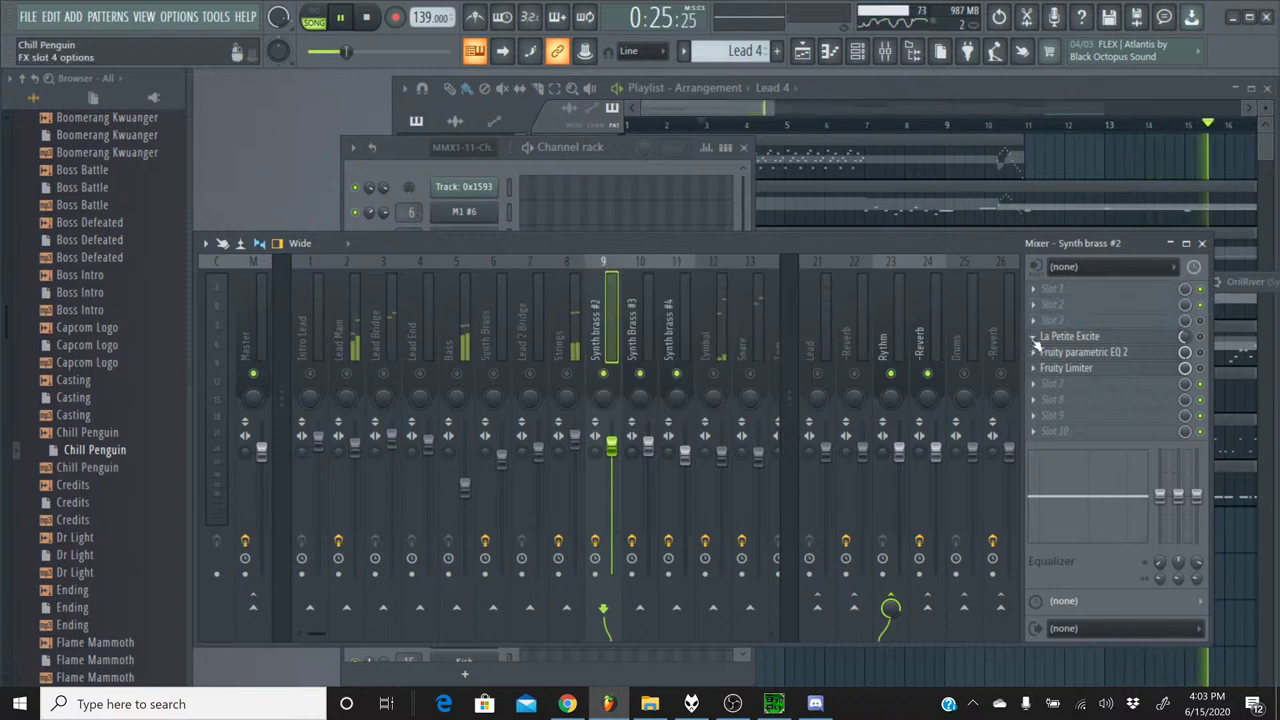
left_click(1033, 337)
left_click(1065, 329)
left_click(714, 405)
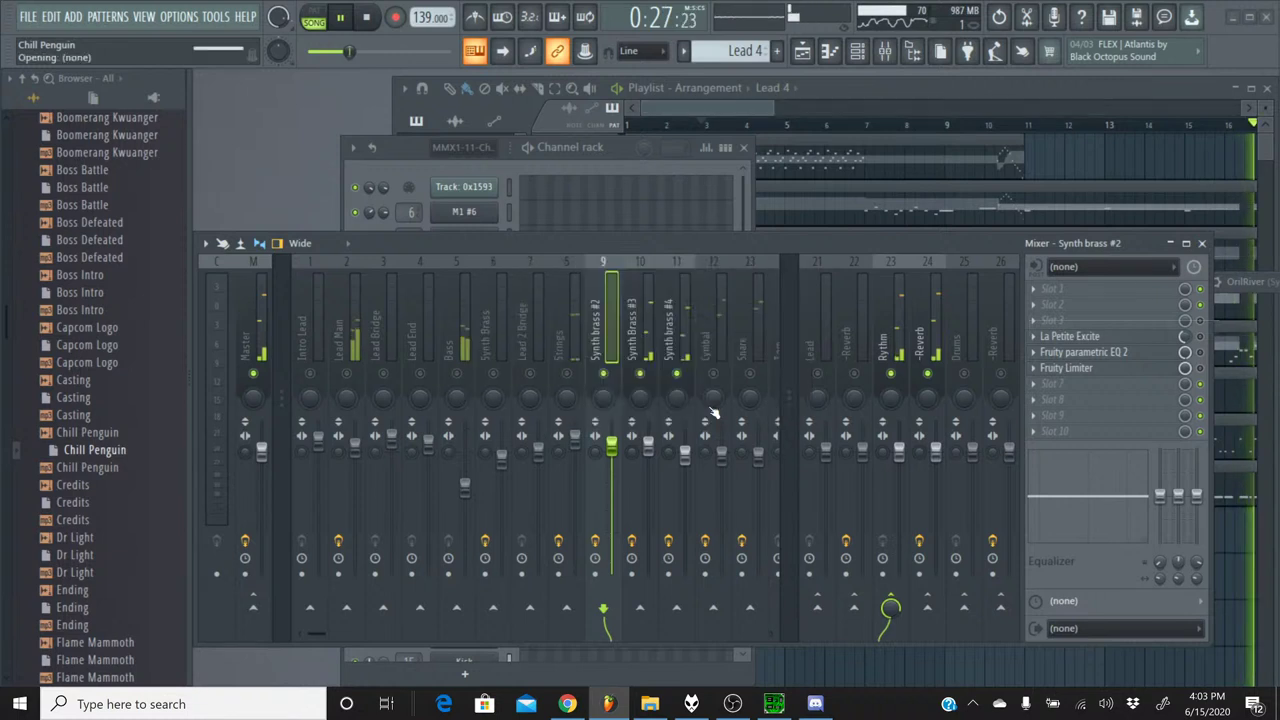
- Delete the Fruity parametric EQ 2 and Fruity Limiter effects from the Synth Brass #2 mixer track
left_click(1035, 356)
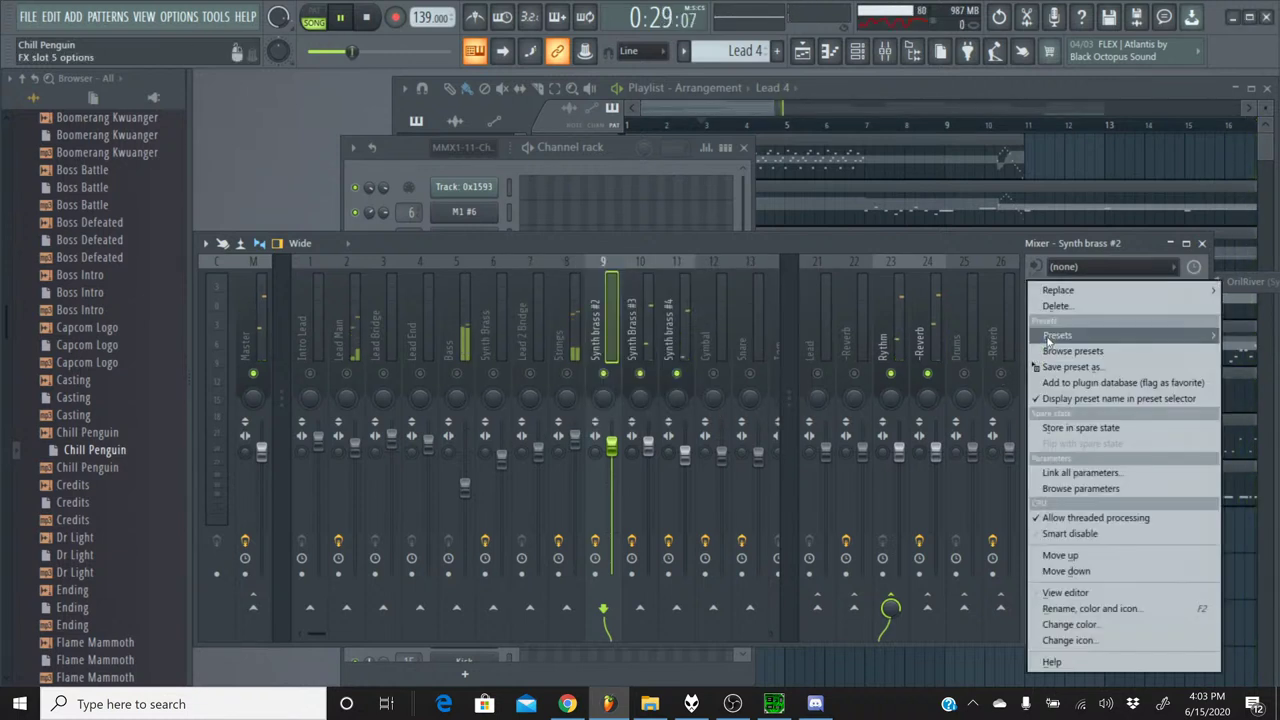
left_click(1060, 305)
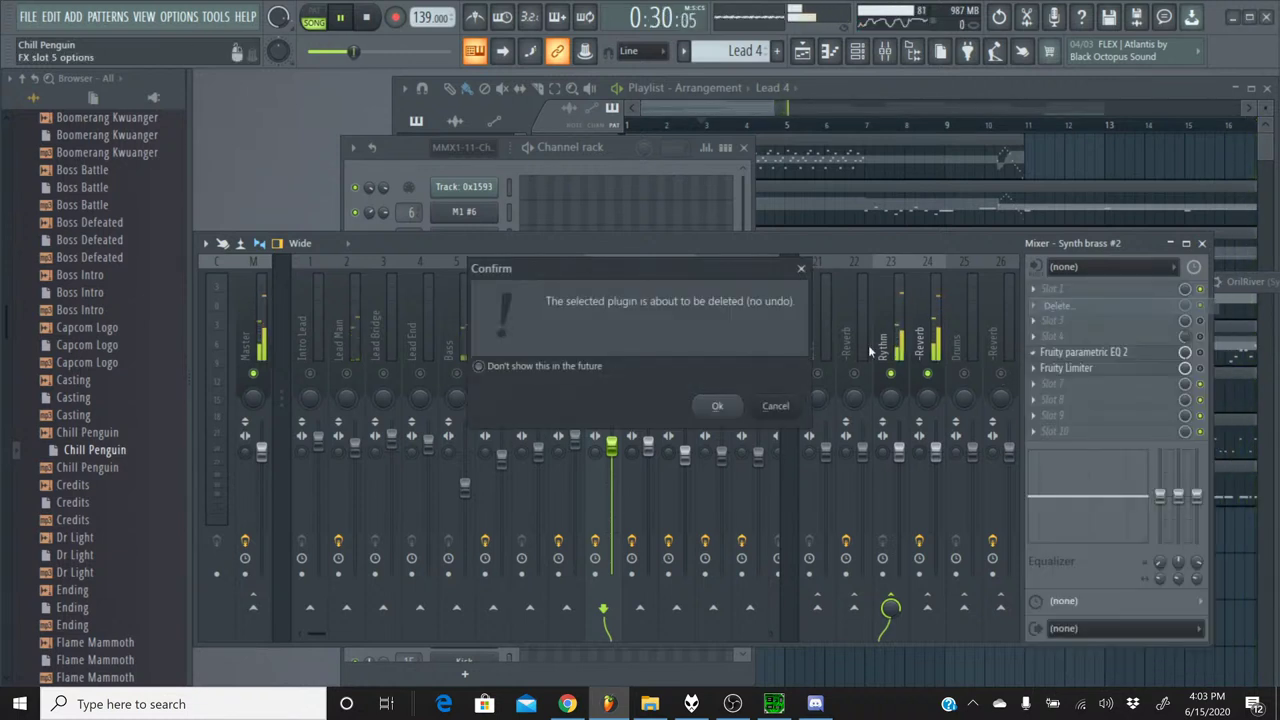
left_click(720, 405)
left_click(1033, 370)
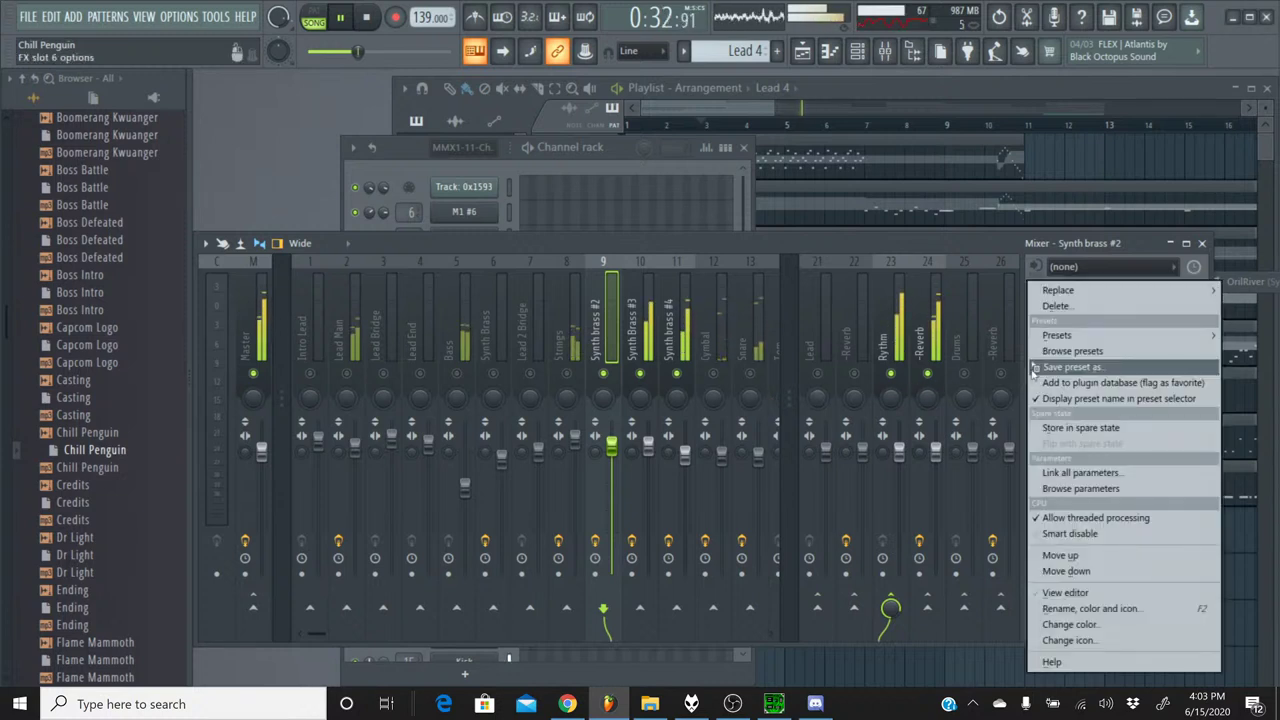
left_click(1060, 305)
left_click(717, 406)
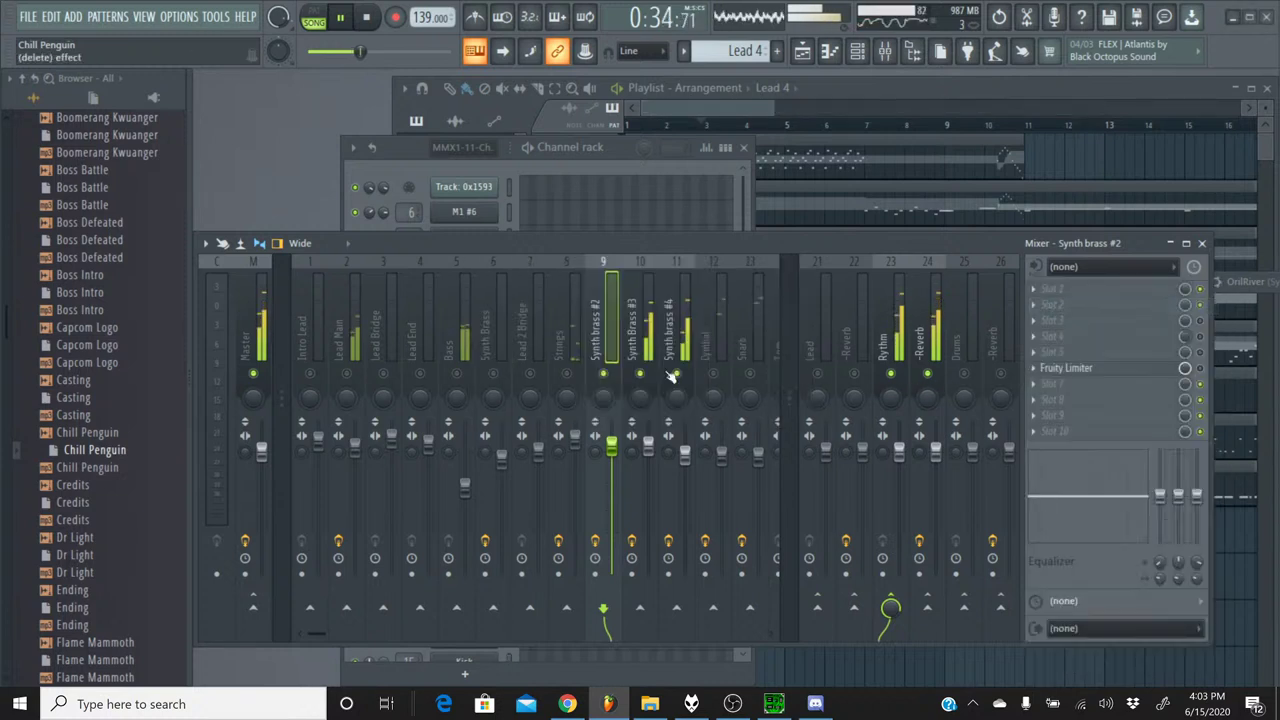
- Delete the OrilRiver, Fruity Limiter and La Petite Excite effects from the Synth Brass #3 mixer track
left_click(648, 290)
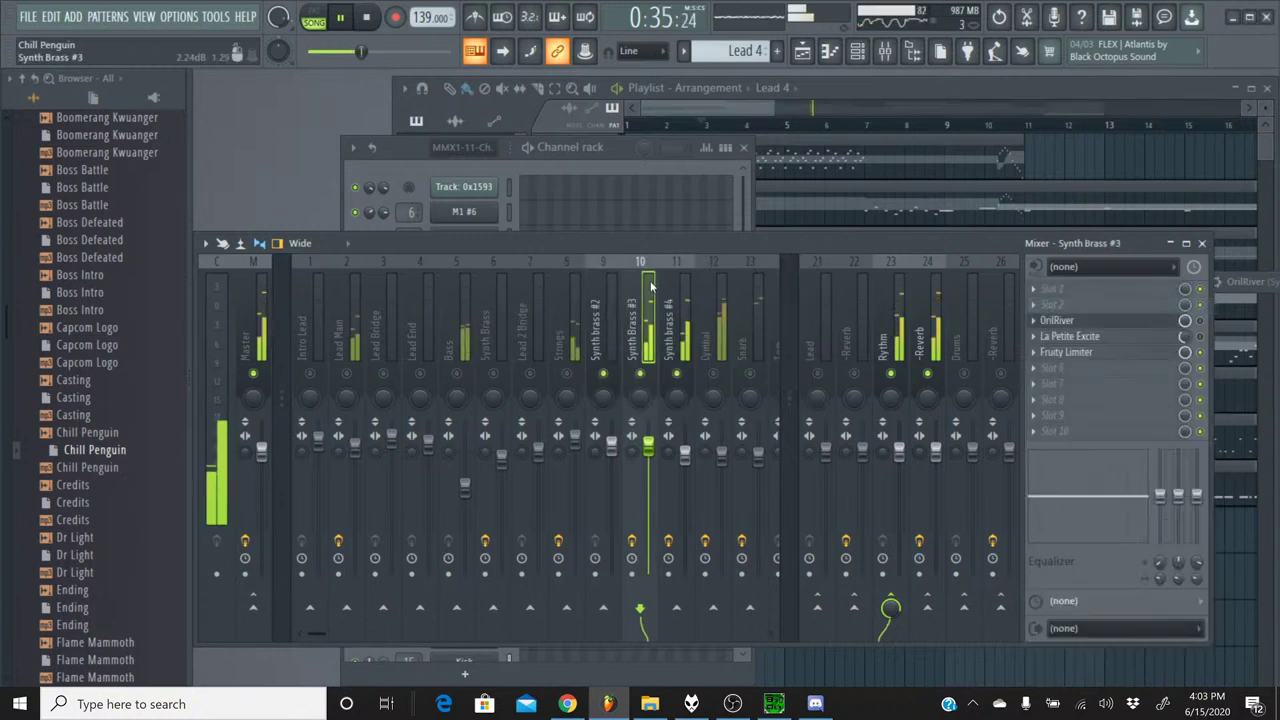
left_click(1034, 320)
left_click(1060, 305)
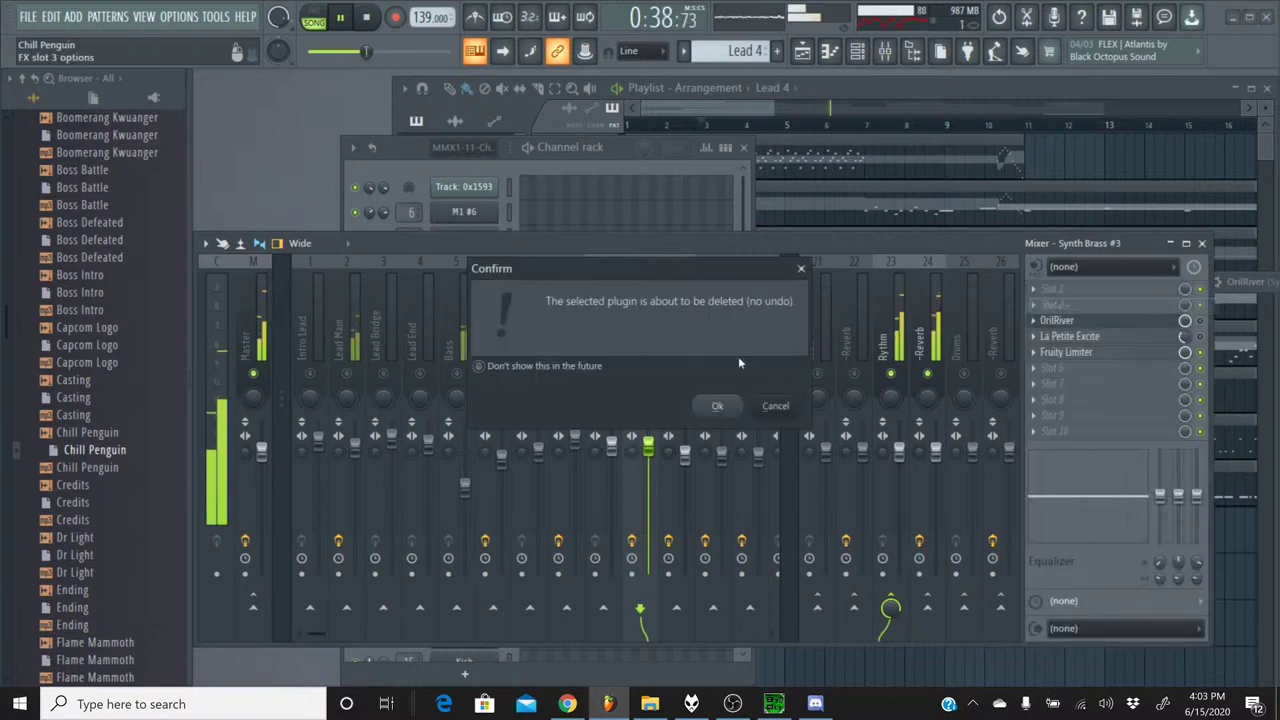
left_click(717, 406)
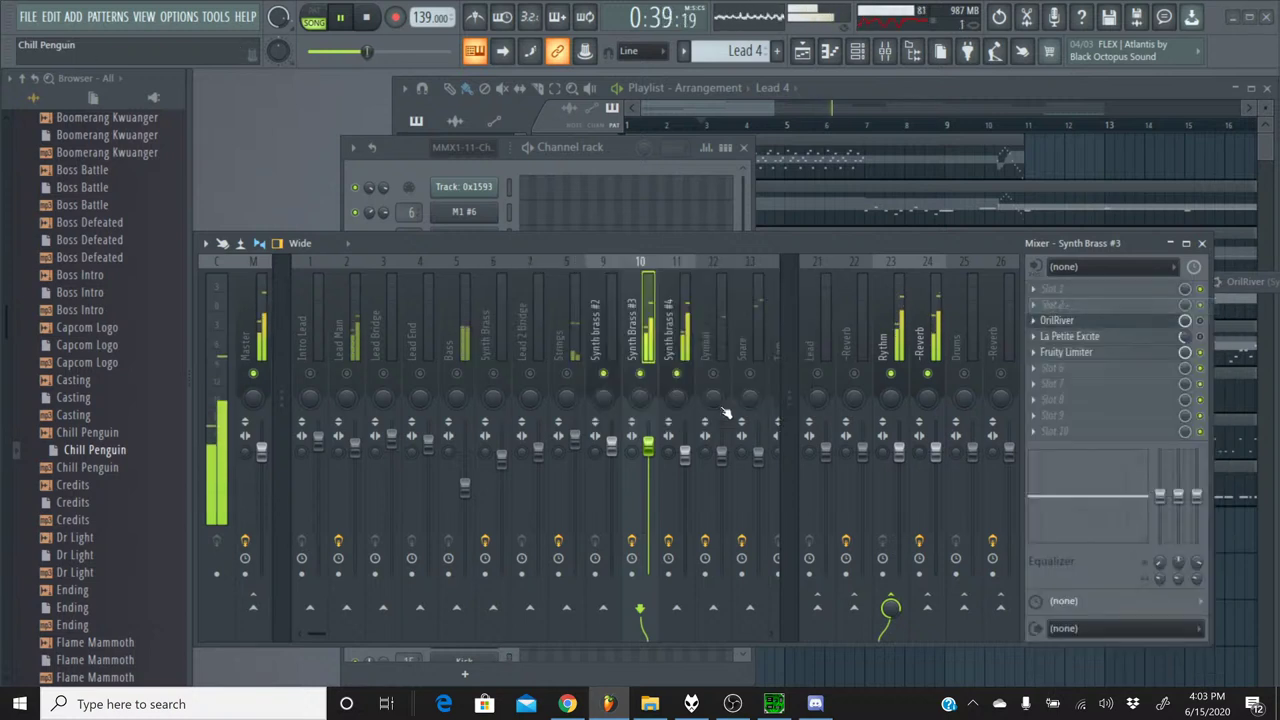
left_click(1036, 356)
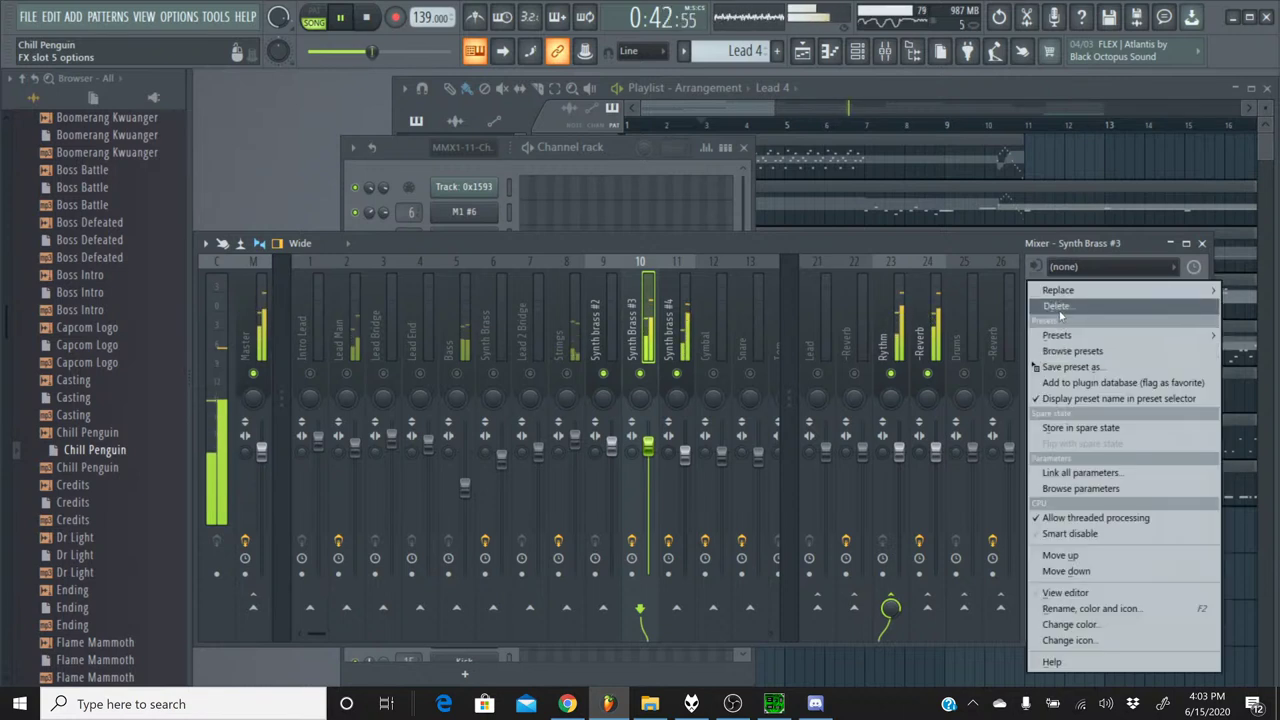
left_click(1060, 306)
left_click(721, 406)
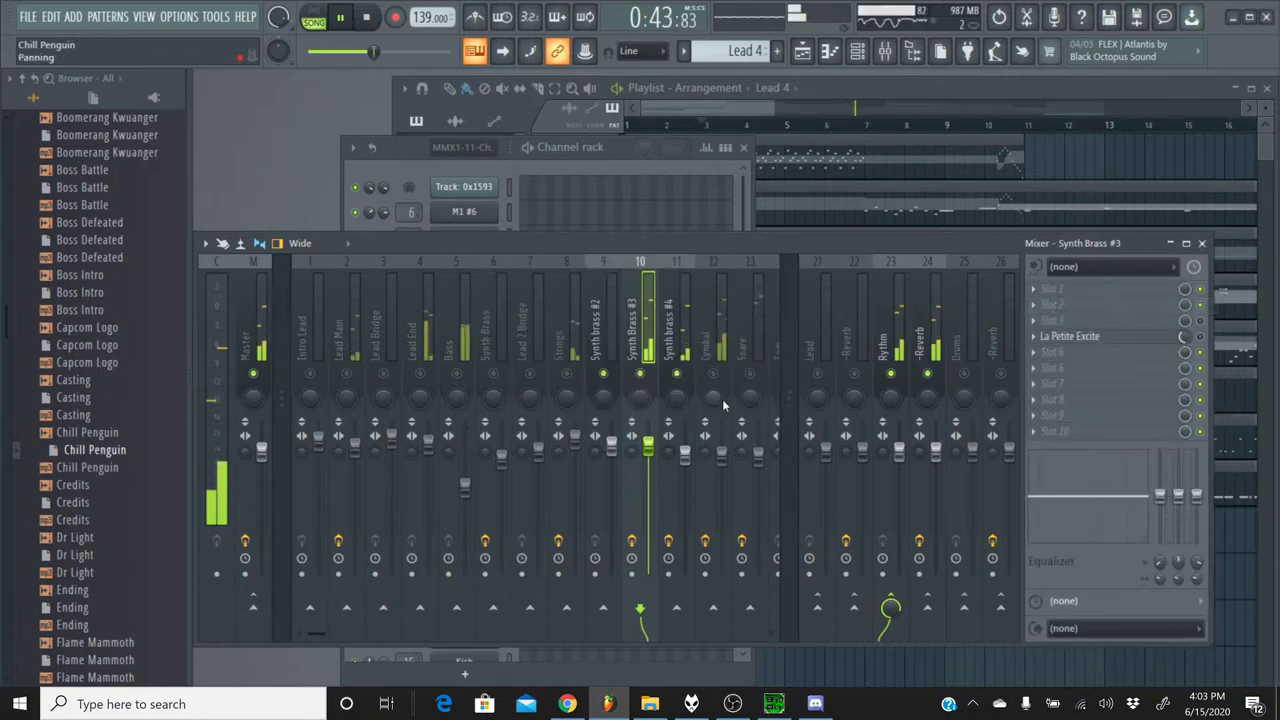
left_click(1038, 338)
left_click(1040, 331)
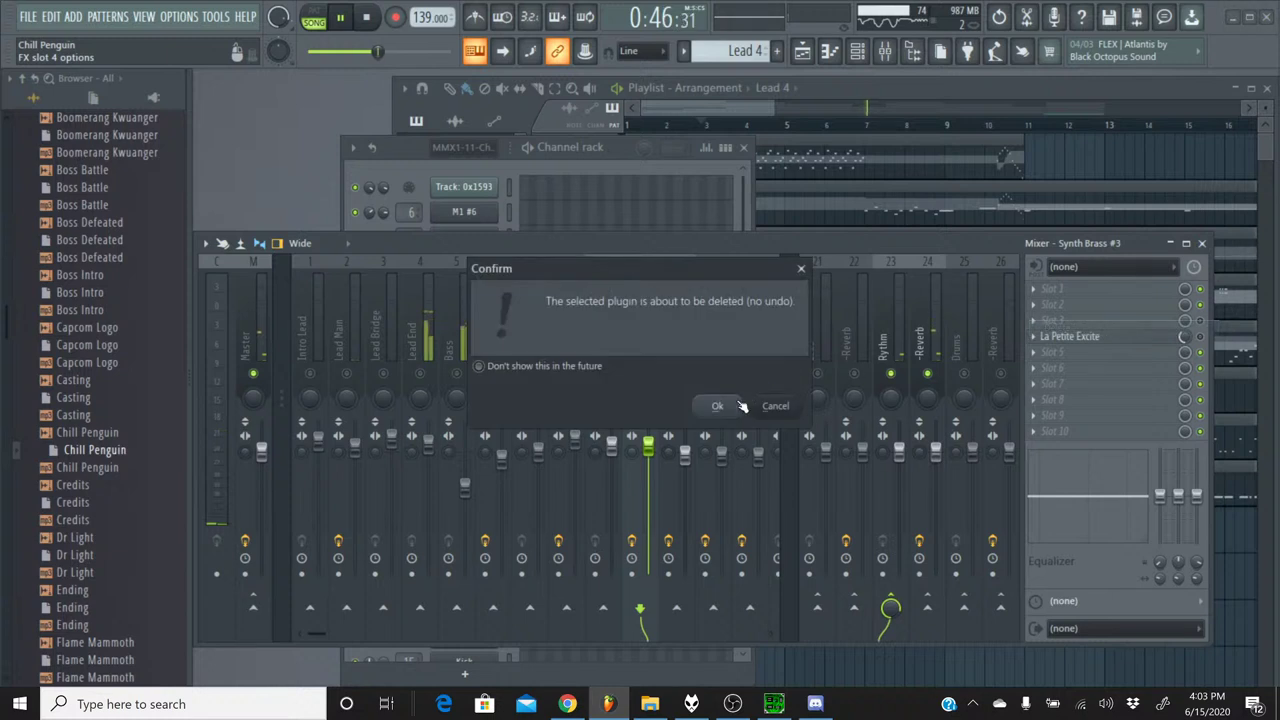
left_click(720, 405)
- Delete the OrilRiver, La Petite Excite and Fruity Limiter effects from the Synth Brass #4 mixer track
left_click(671, 325)
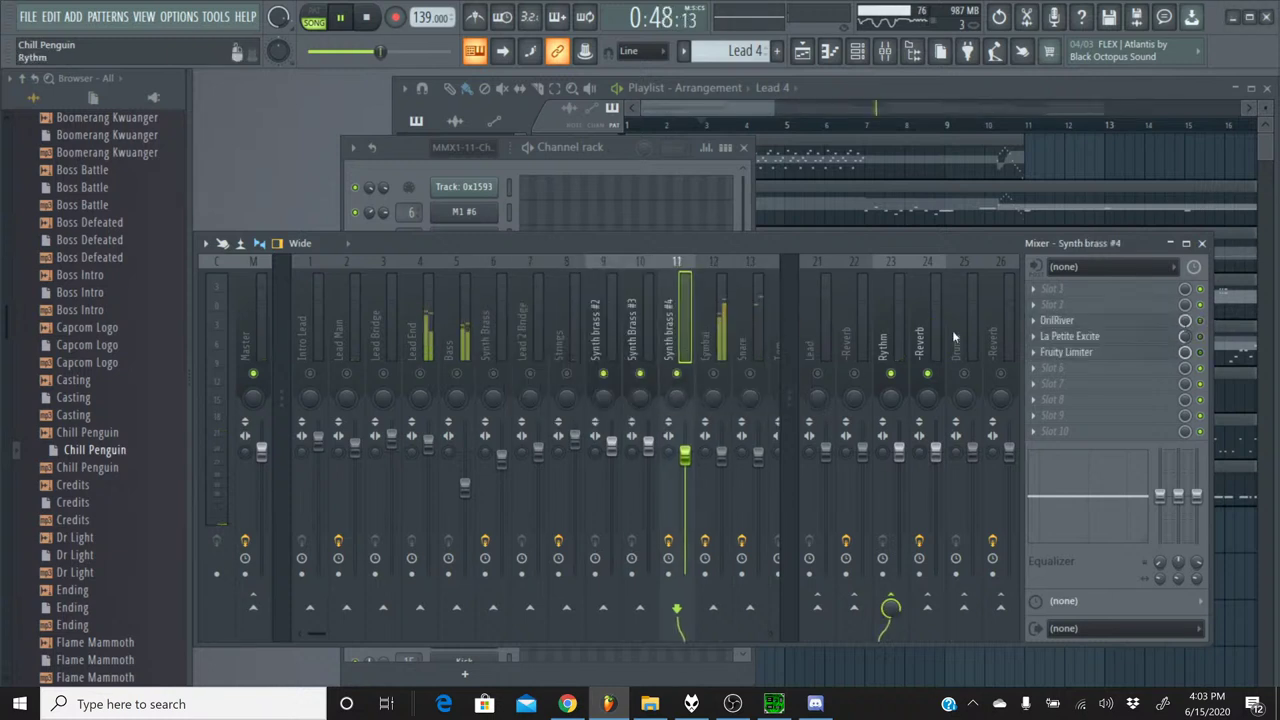
left_click(1036, 334)
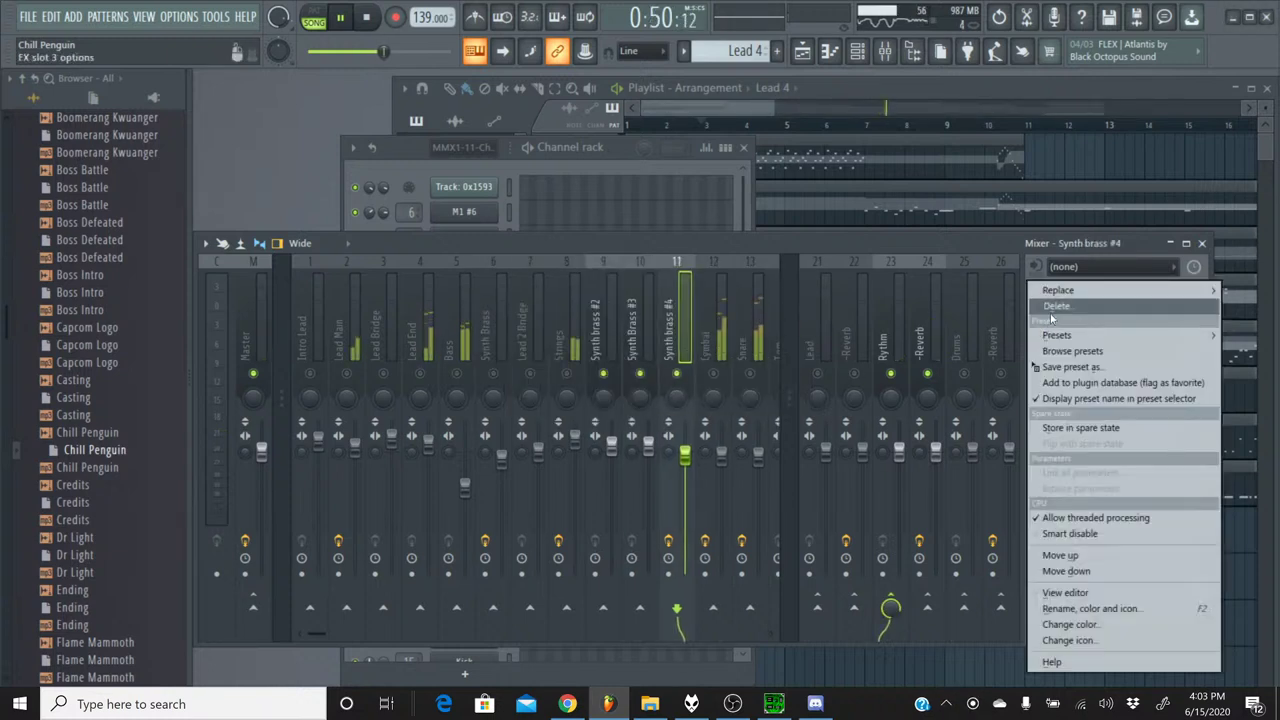
left_click(1055, 305)
left_click(720, 405)
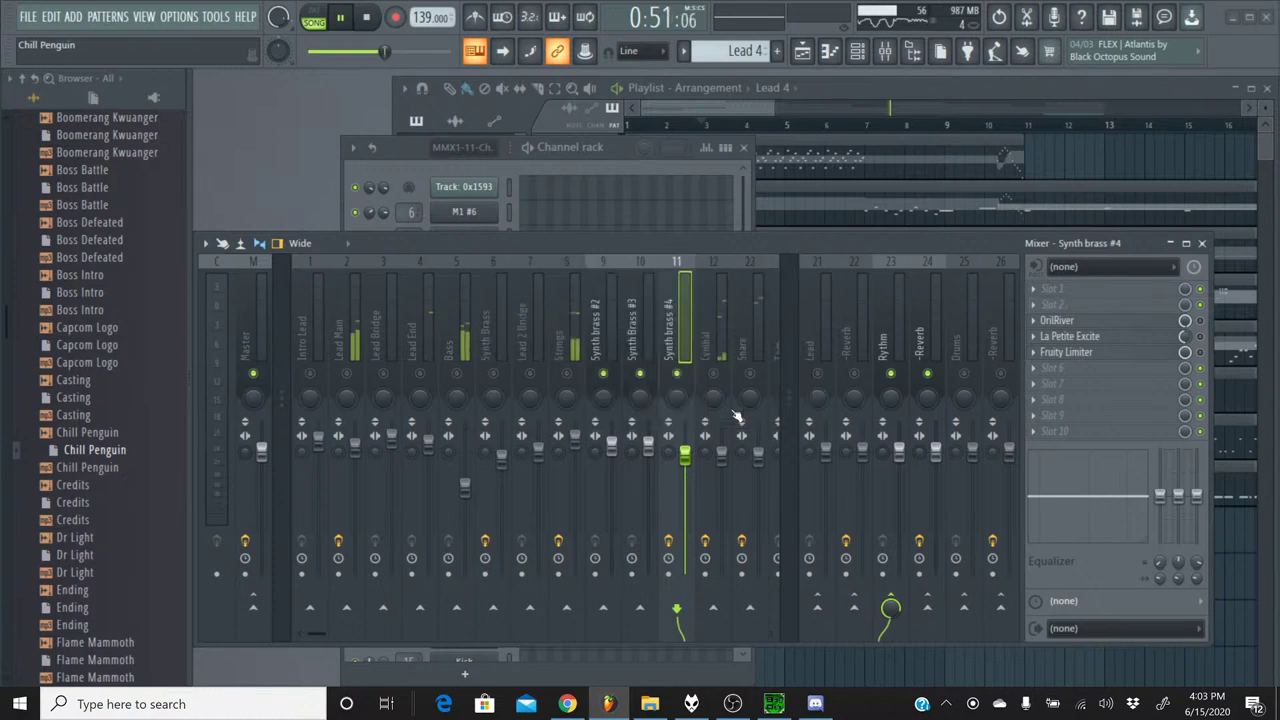
left_click(1036, 336)
left_click(1045, 328)
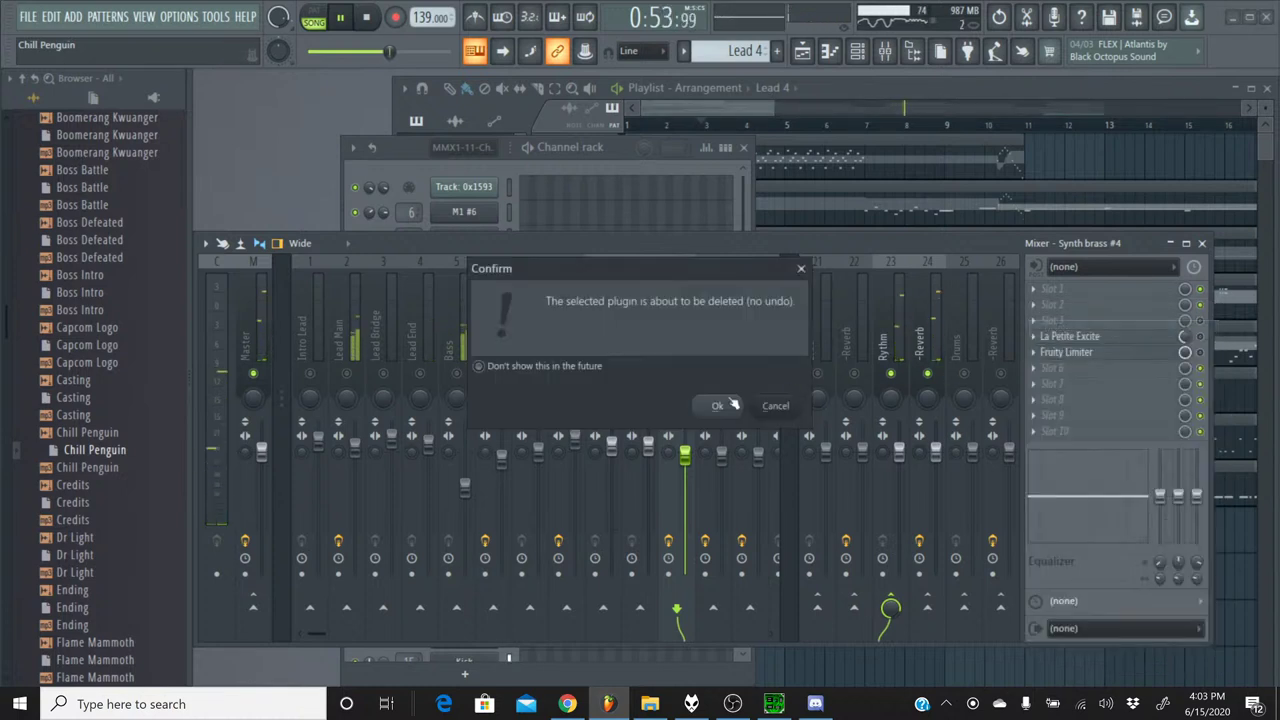
left_click(728, 405)
left_click(1036, 360)
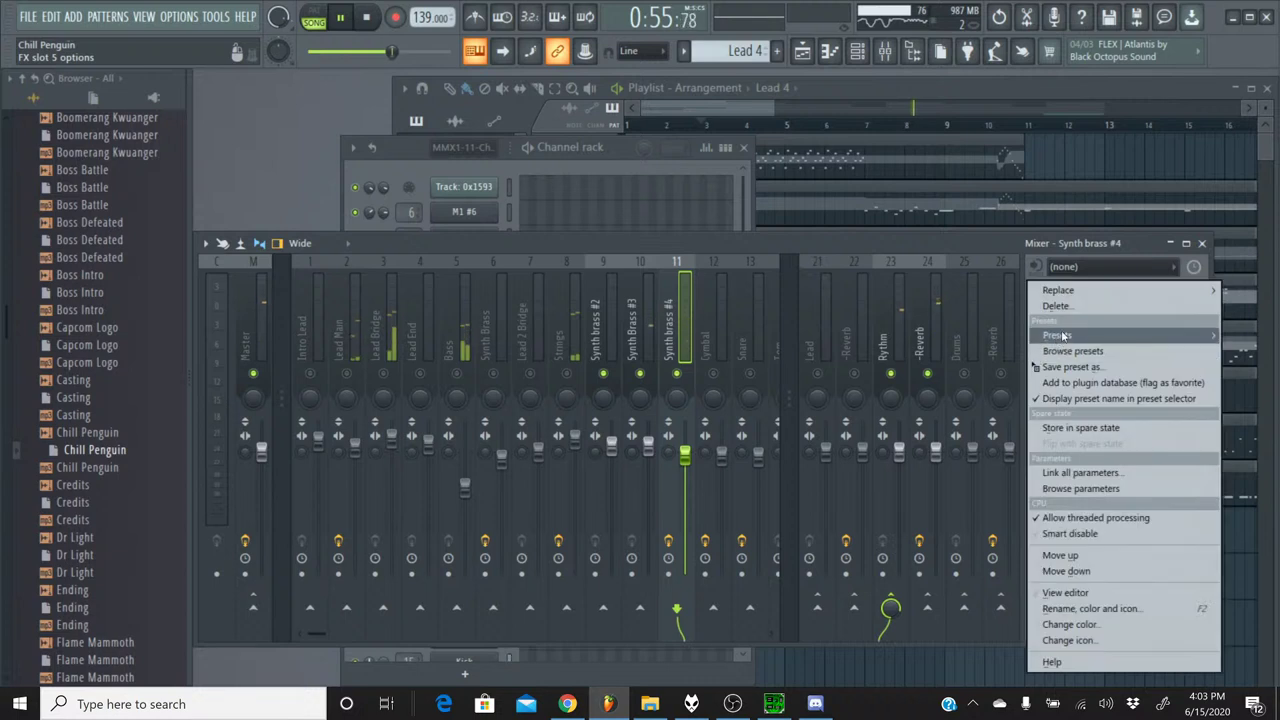
left_click(1055, 306)
left_click(713, 403)
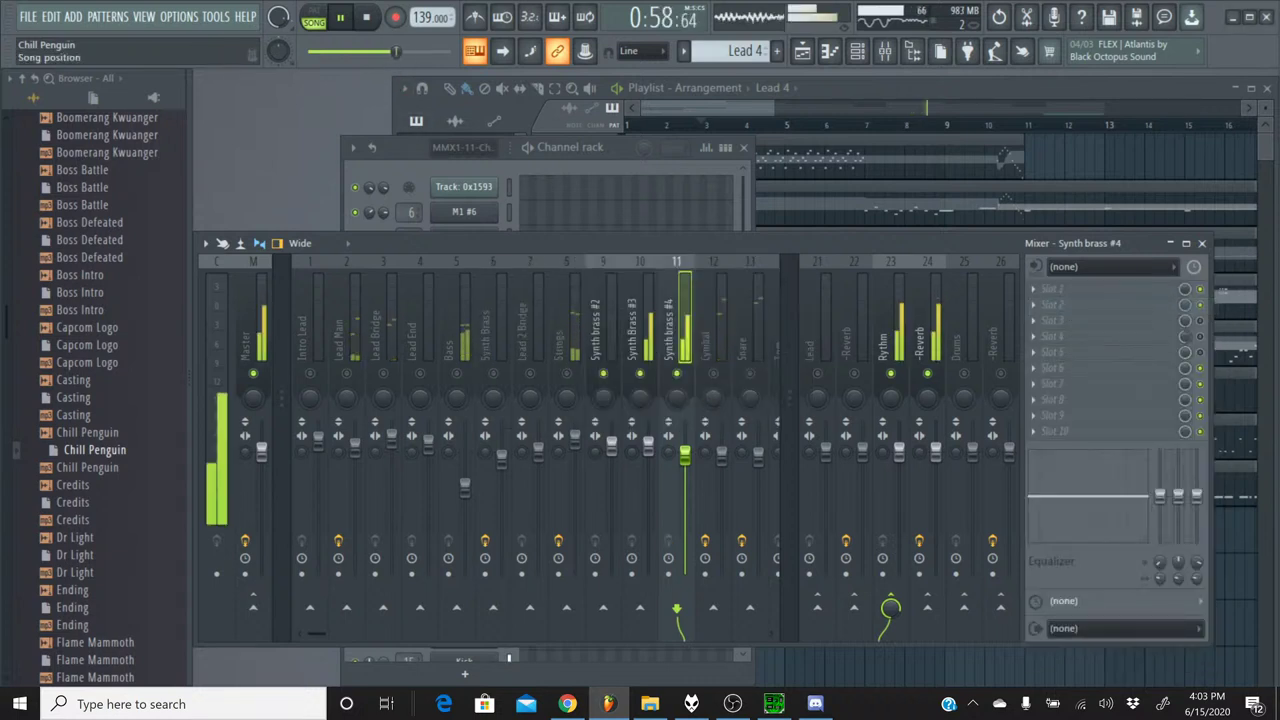
- Replay the song from near the start, unsolo the synth brass mixer tracks to hear the full mix, and stop playback
left_click_drag(395, 51, 314, 57)
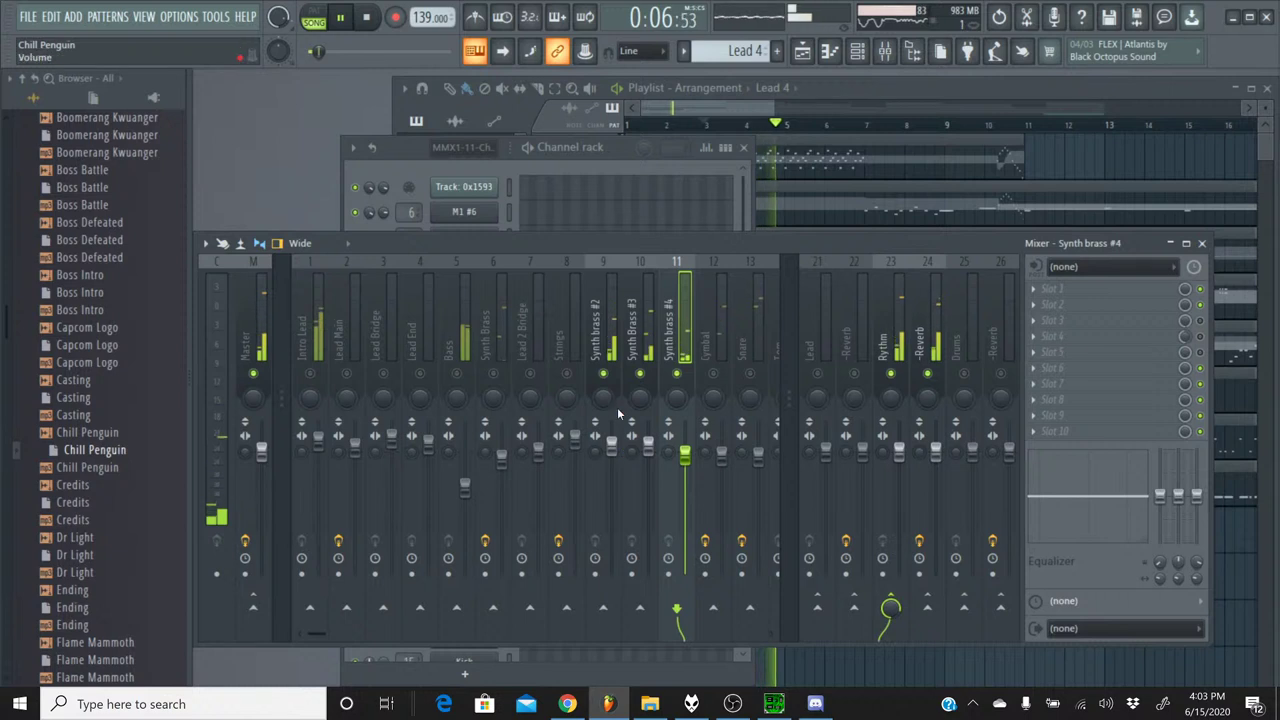
left_click(607, 291)
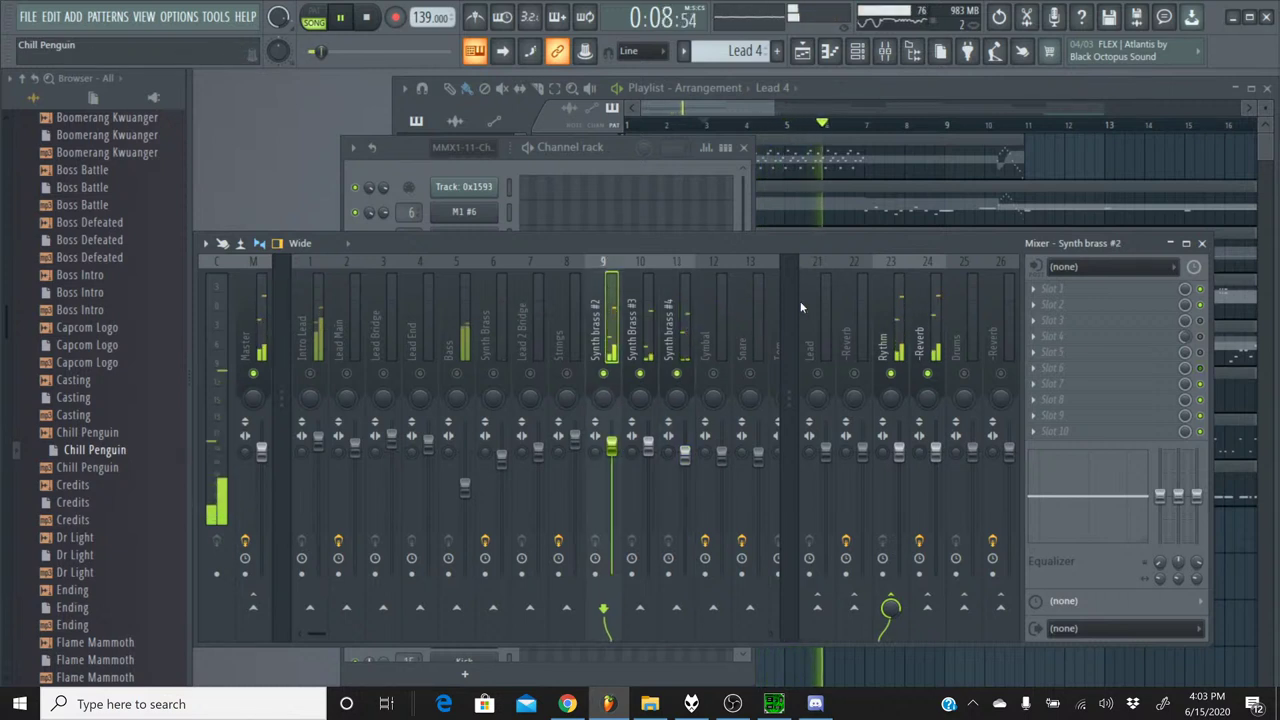
right_click(640, 374)
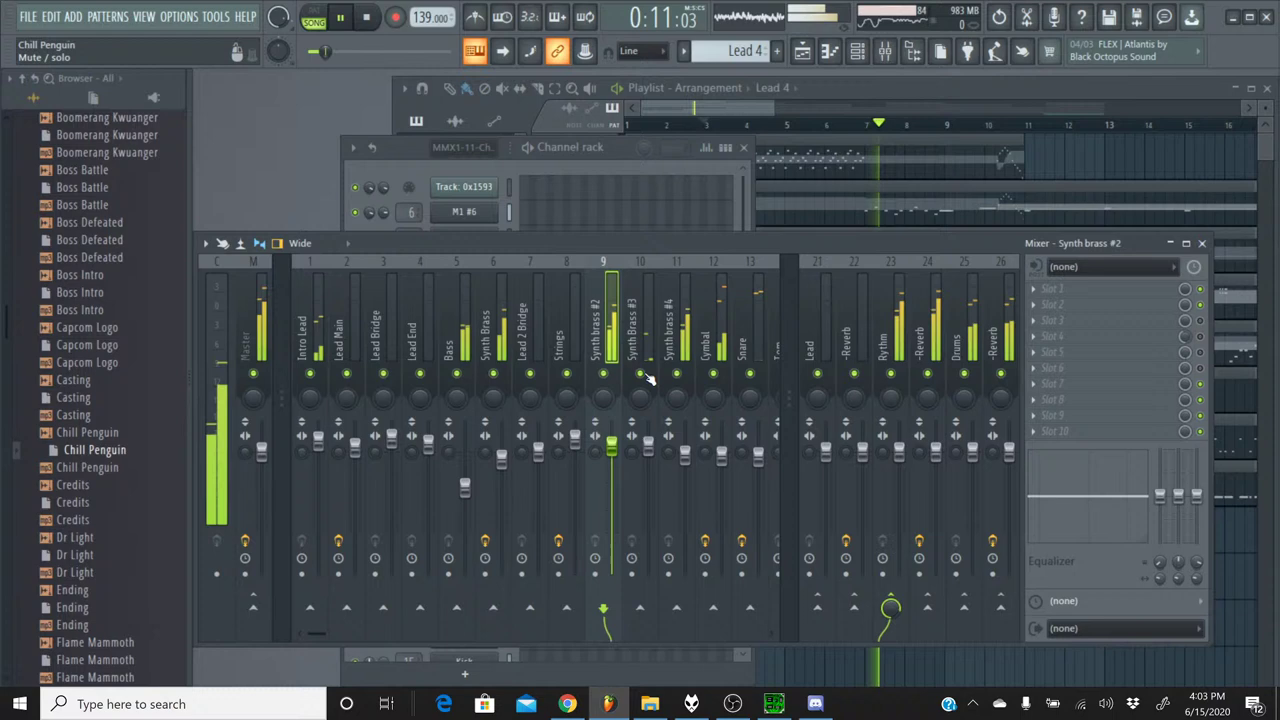
left_click(369, 20)
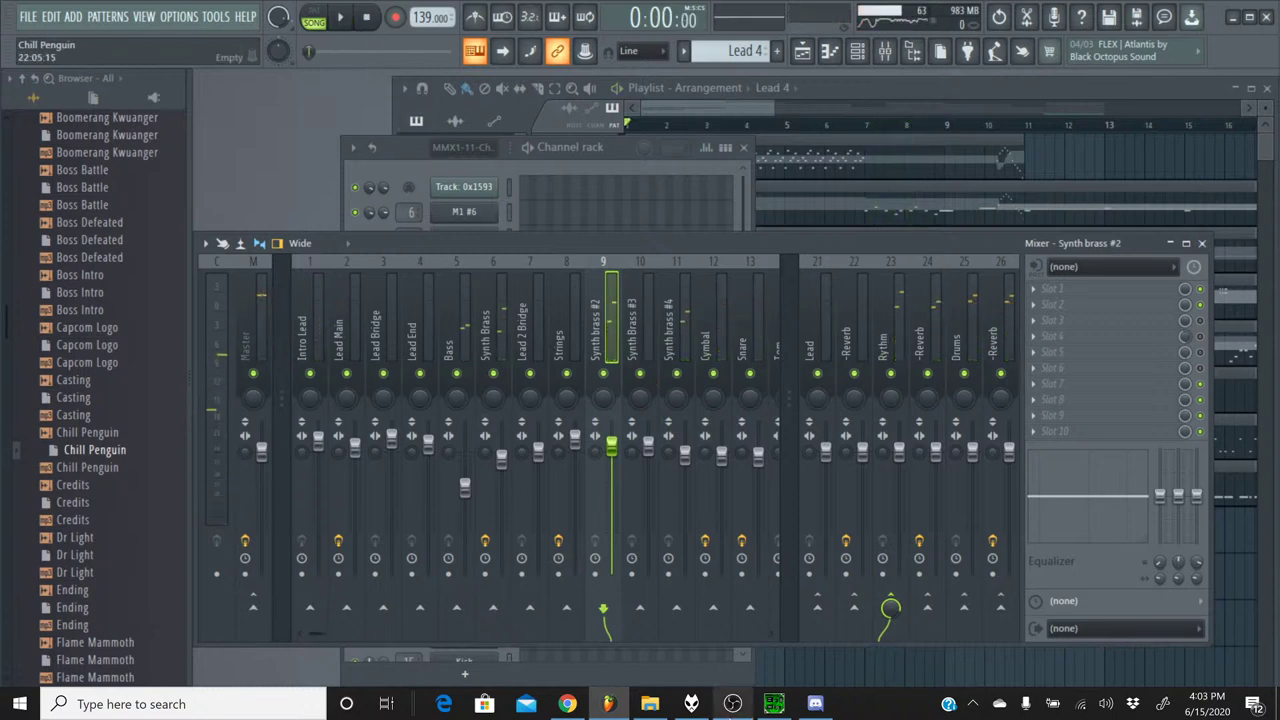
- Check the live chat in YouTube Studio in Chrome and return to FL Studio
left_click(733, 704)
left_click(608, 704)
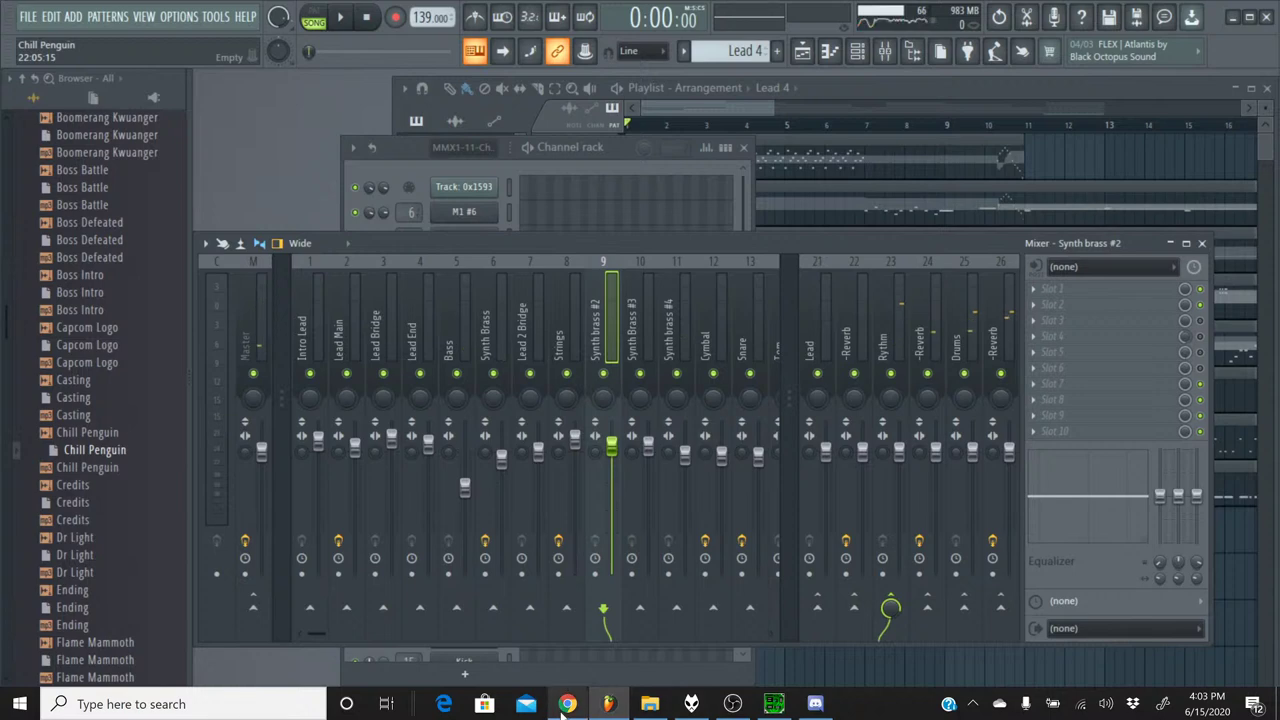
left_click(566, 704)
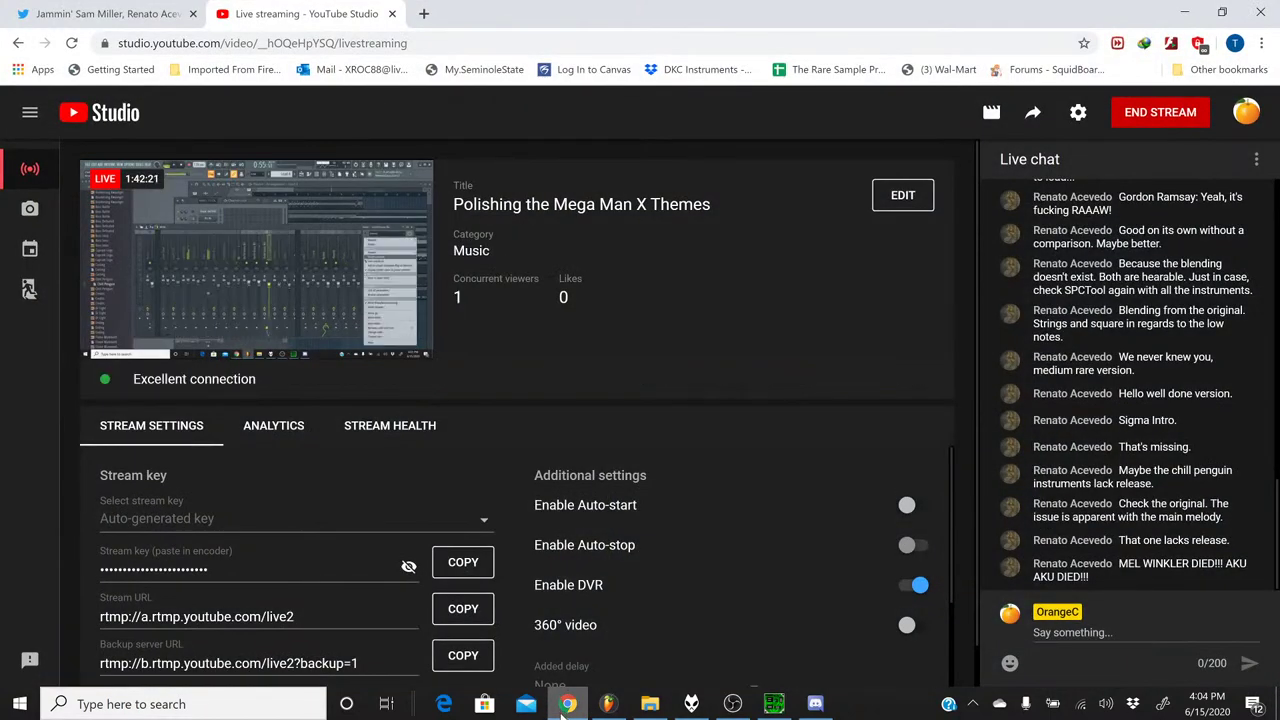
left_click(566, 704)
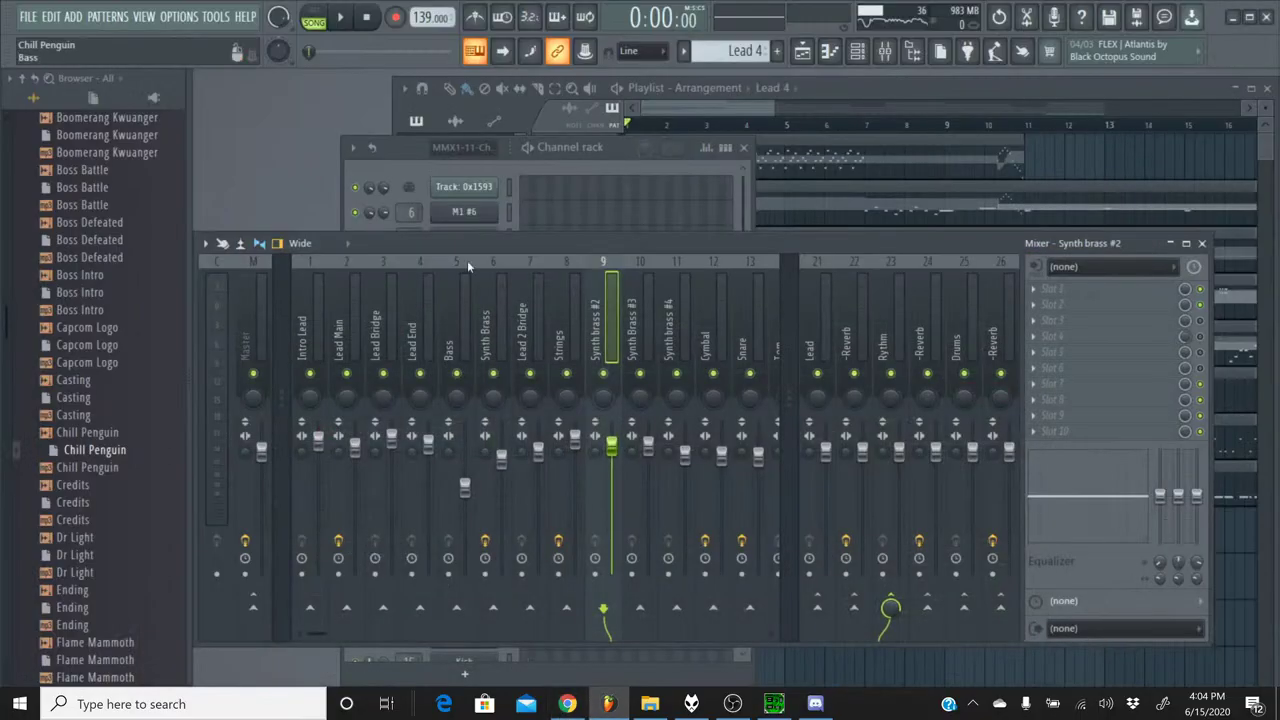
- Play the song's opening several times, soloing the Synth Brass #4 mixer track to hear it alone
left_click(339, 19)
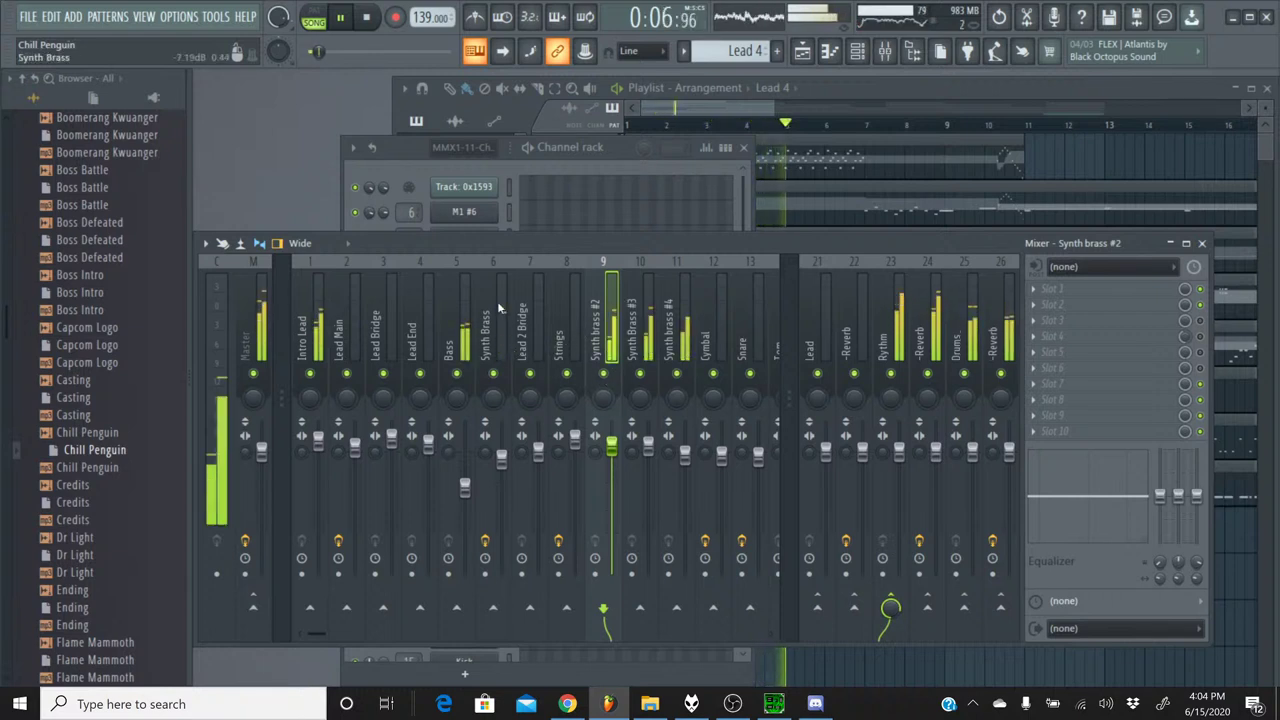
left_click(316, 52)
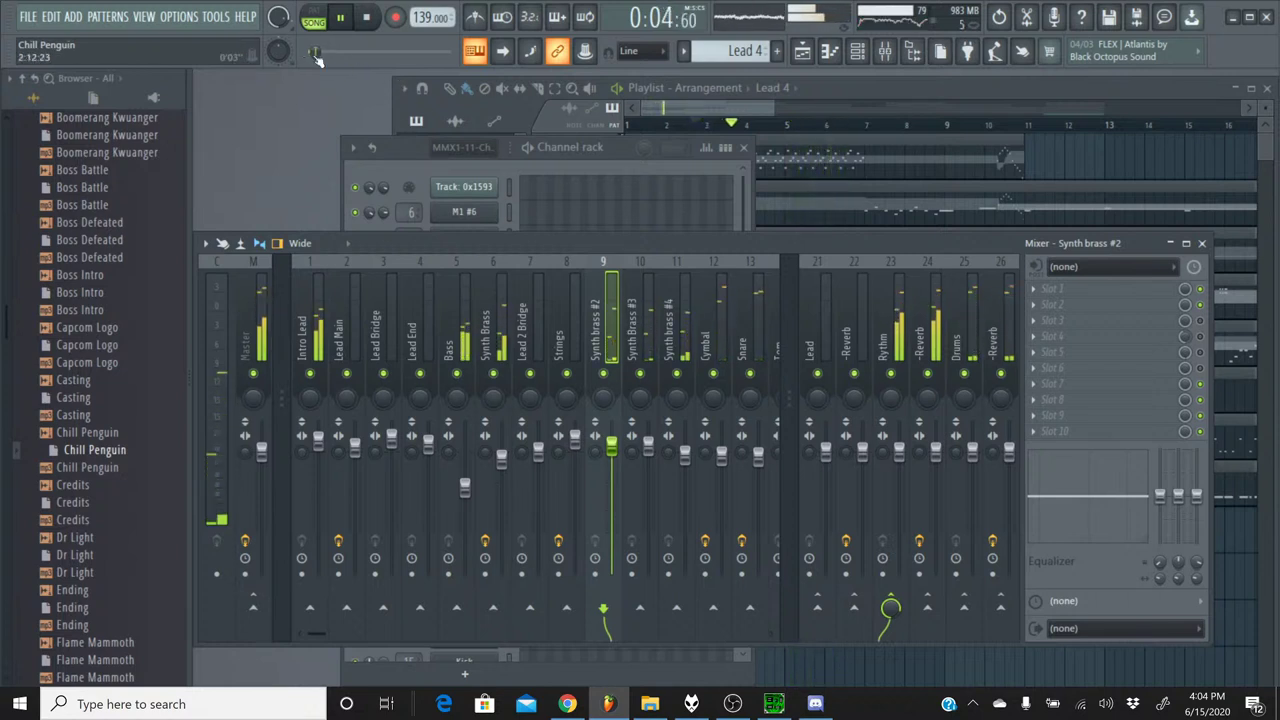
left_click(316, 54)
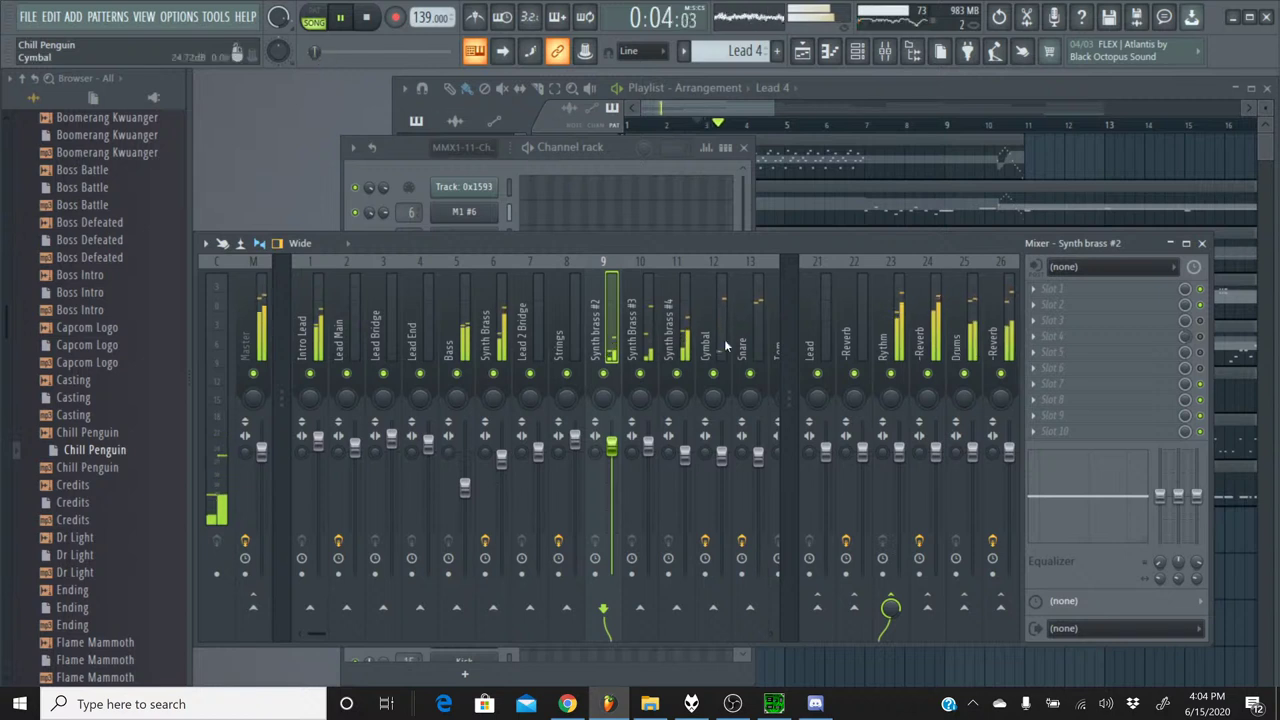
left_click(681, 290)
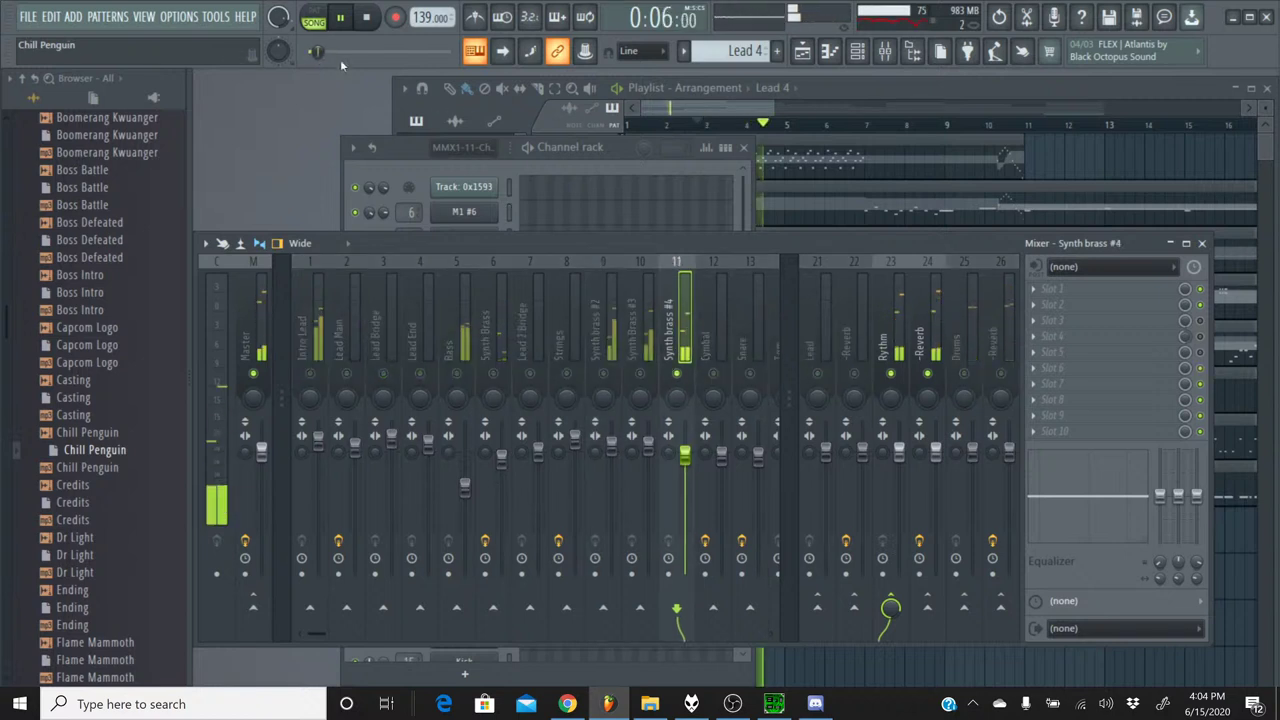
left_click_drag(316, 53, 310, 55)
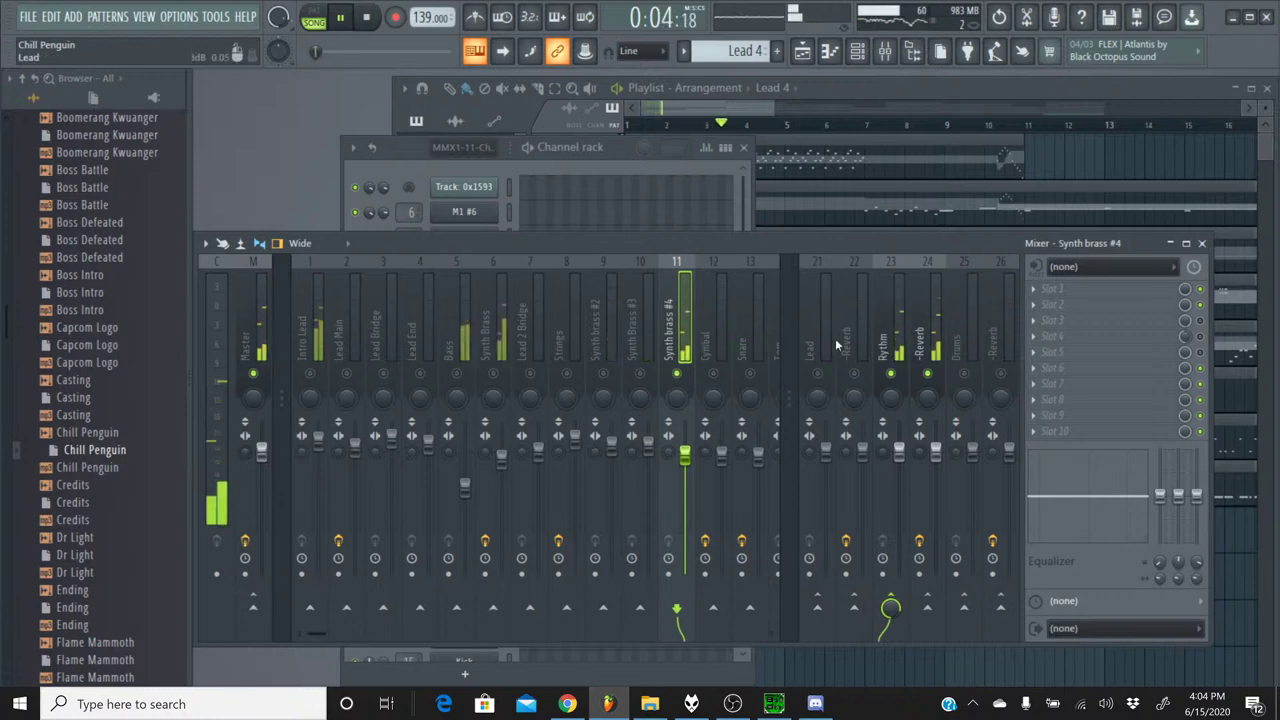
- Load the Saturation Knob effect into slot 3 of the Synth Brass #4 mixer track and unsolo the track
left_click(1085, 321)
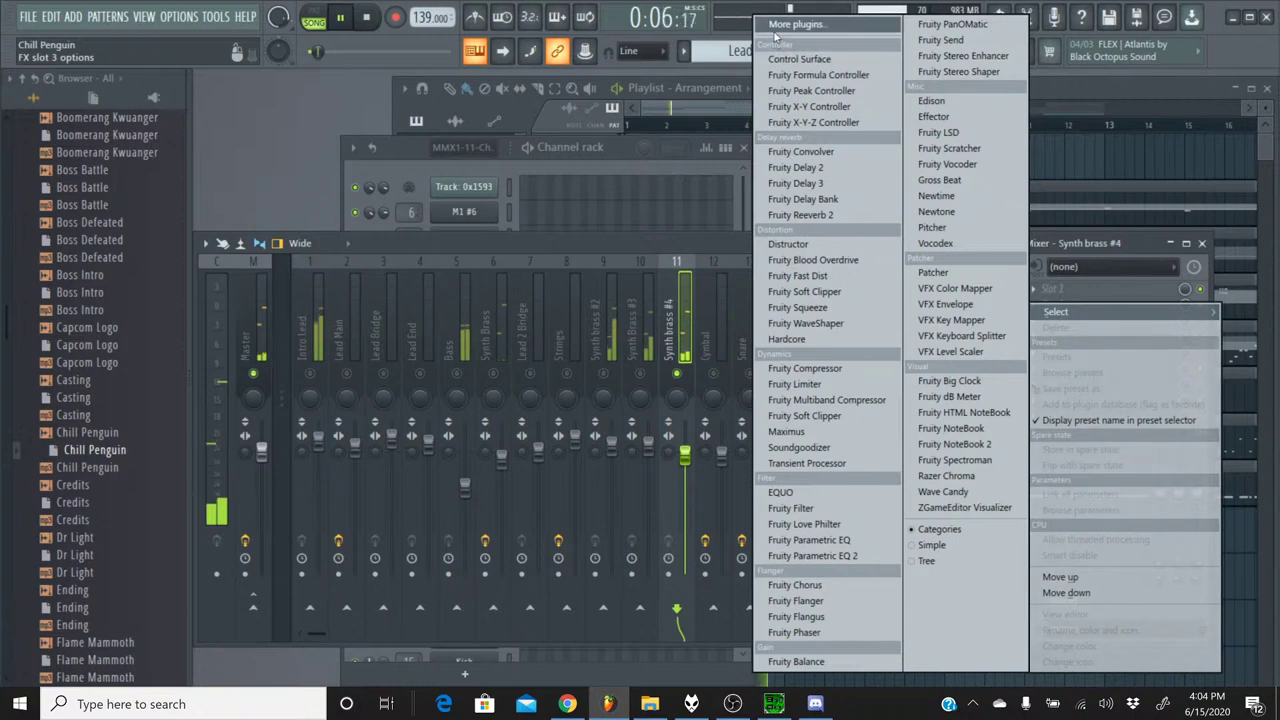
left_click(645, 308)
scroll(597, 368, "down", 15)
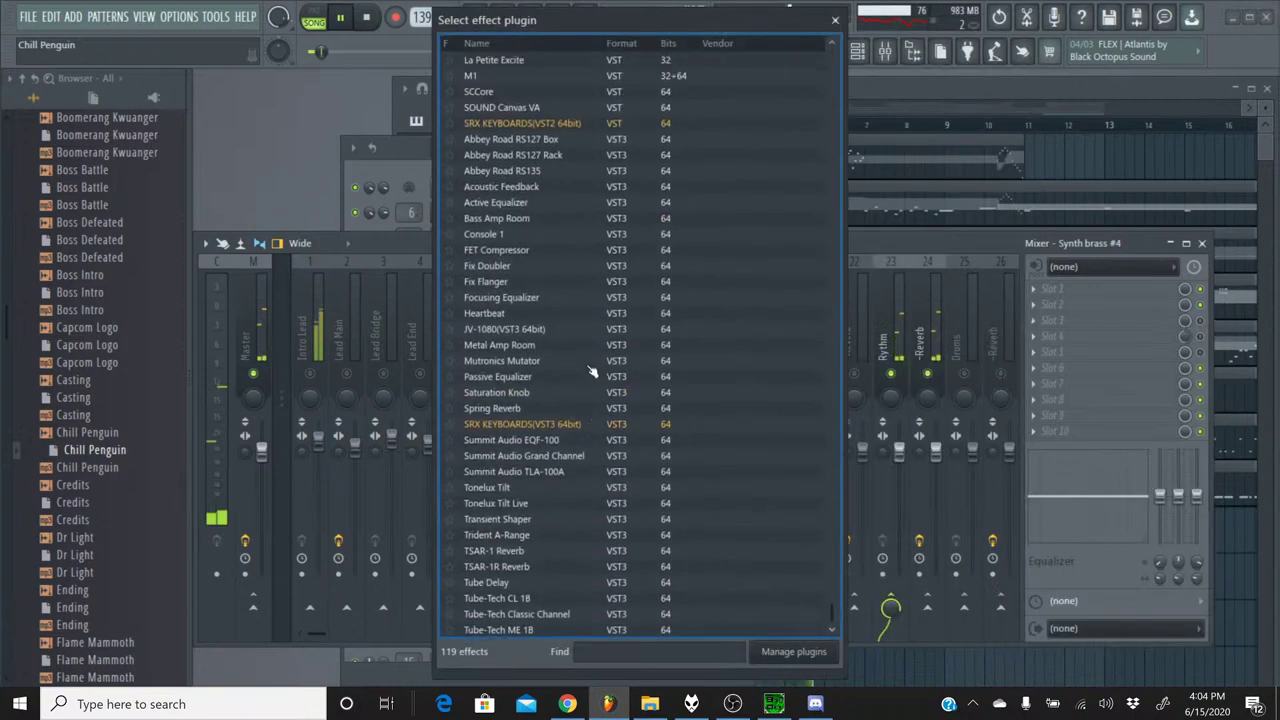
double_click(558, 328)
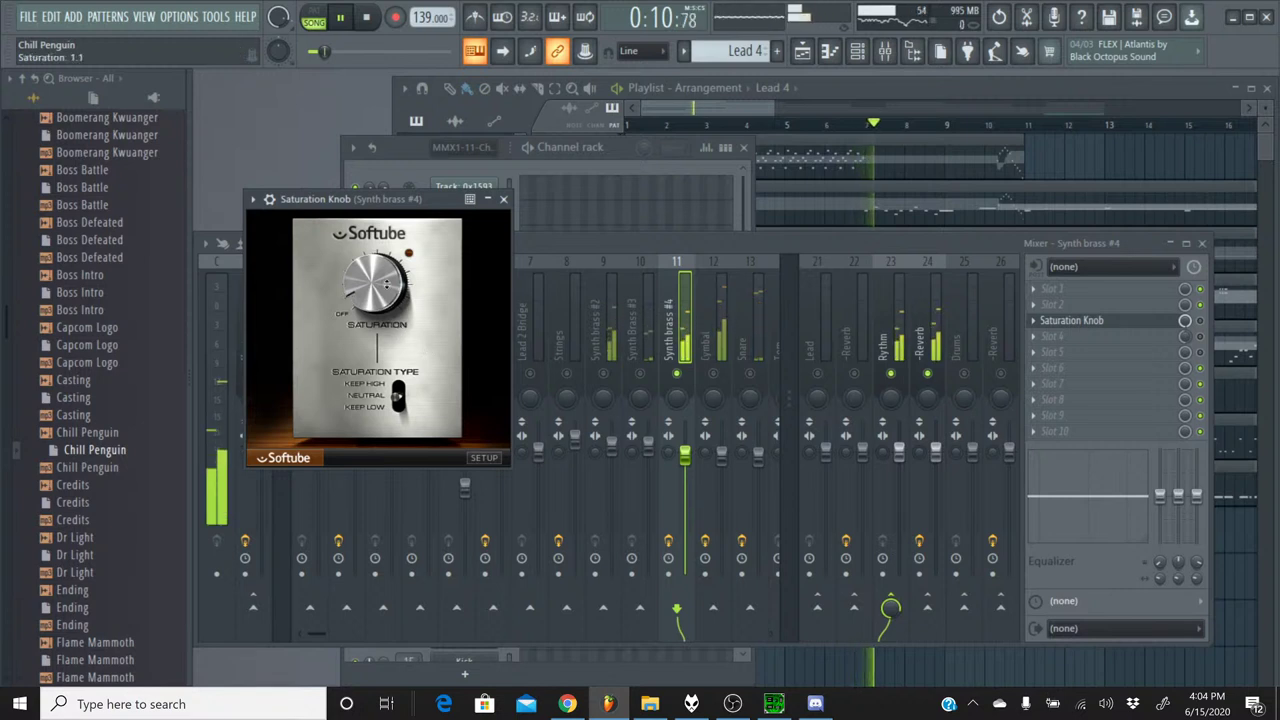
left_click(503, 198)
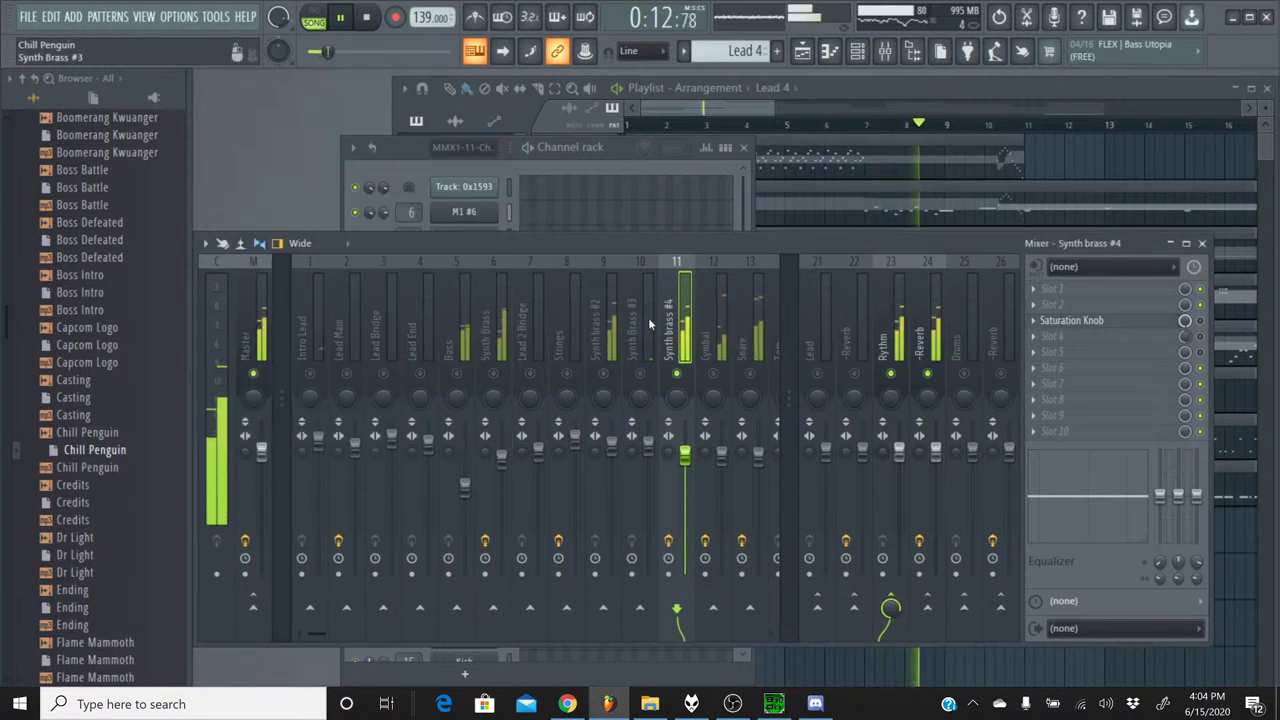
right_click(676, 373)
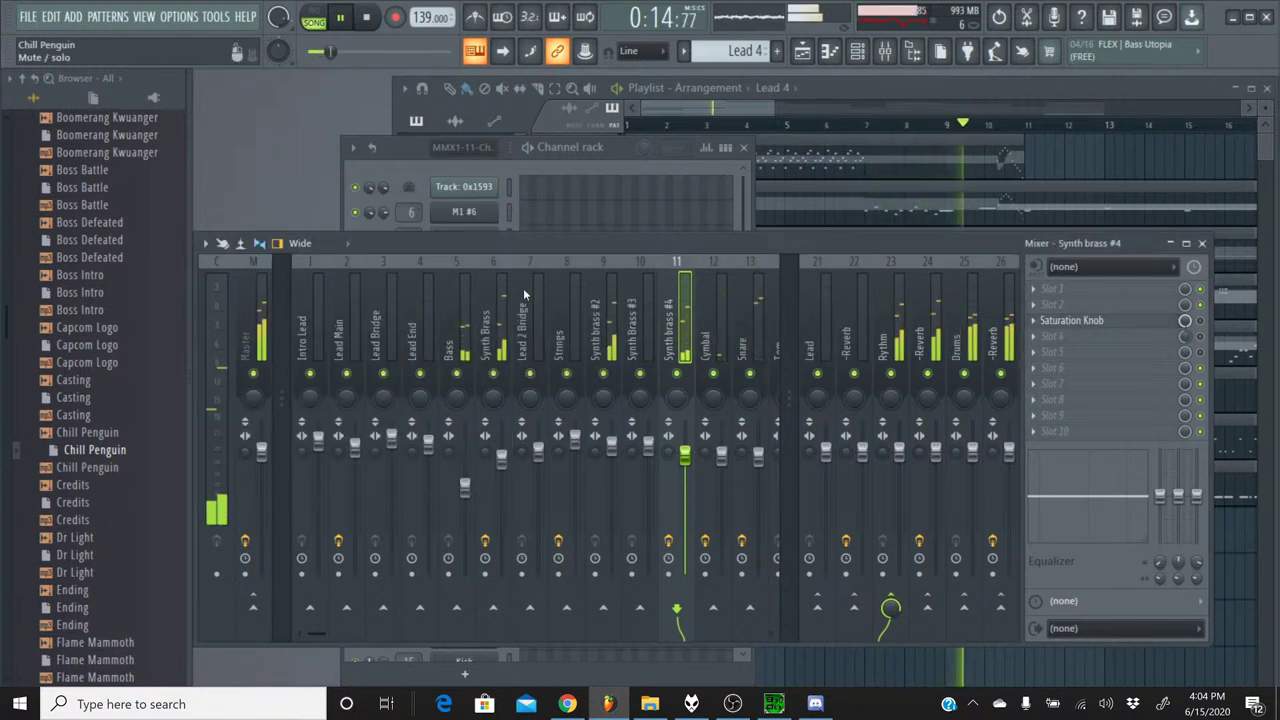
- Raise the volume of the Synth Brass #2, #3 and #4 mixer tracks to the same level while replaying the opening
left_click(318, 51)
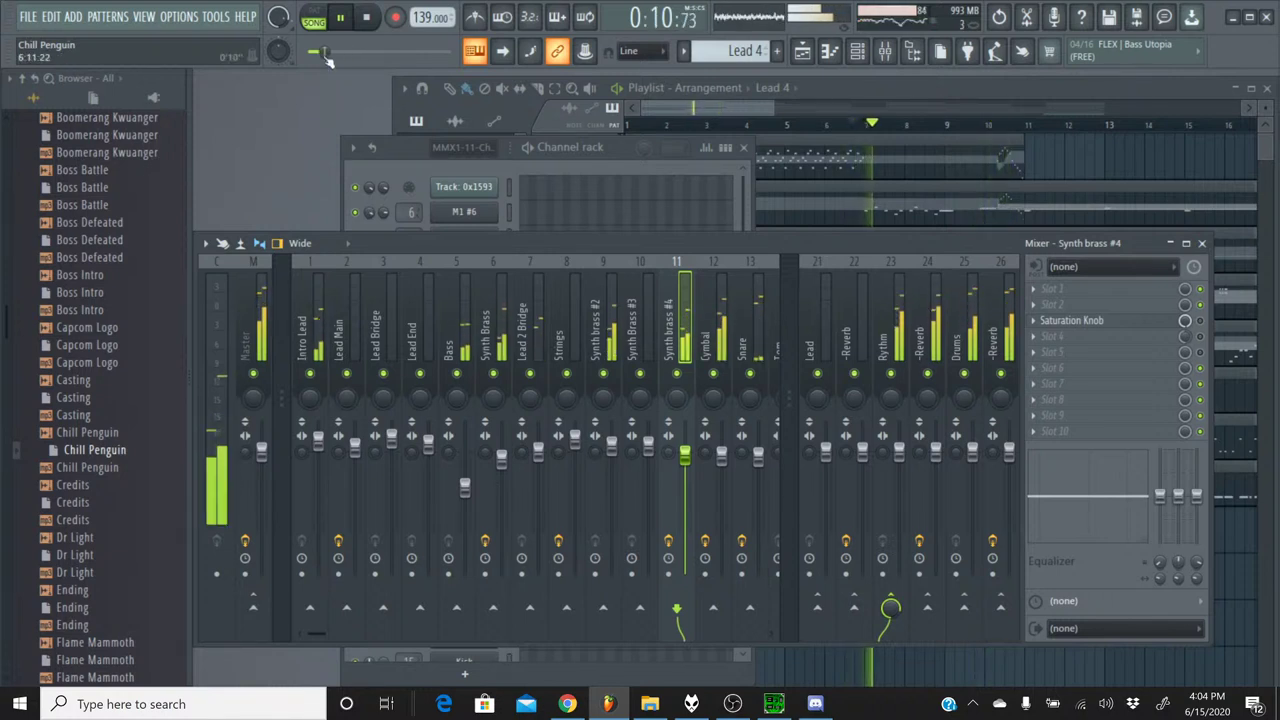
left_click_drag(324, 52, 314, 55)
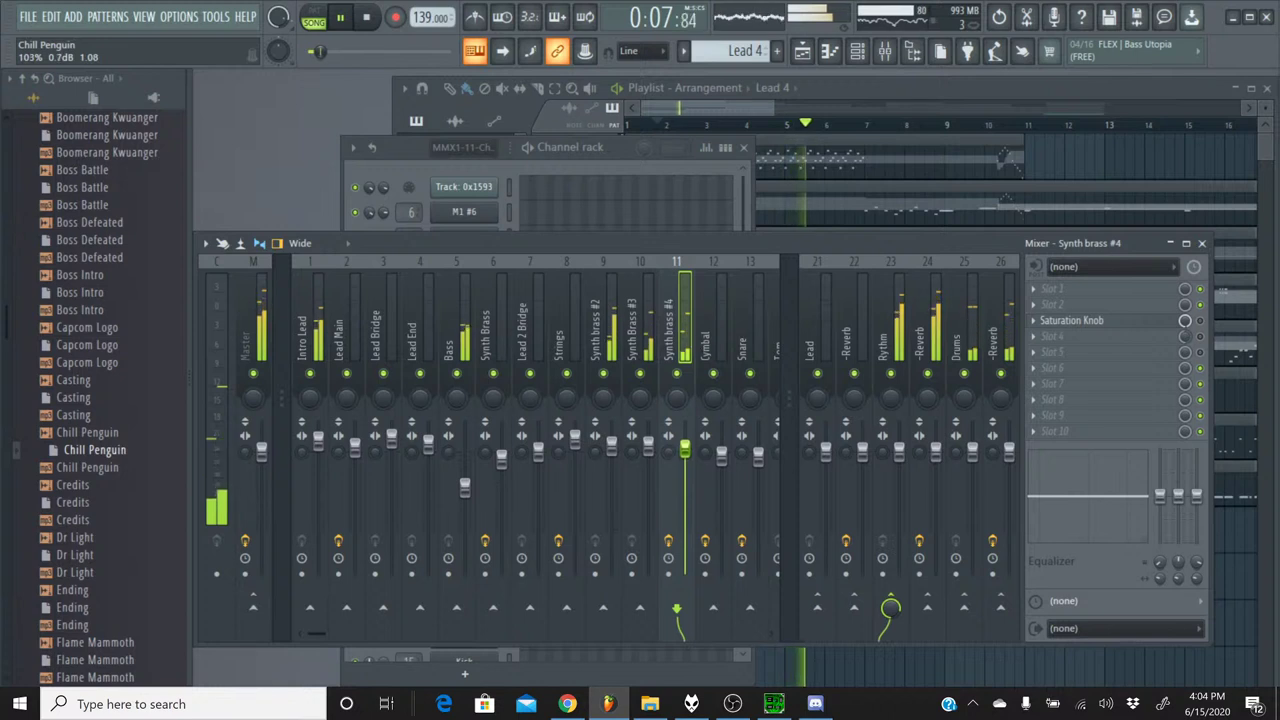
key("Left")
key("Left")
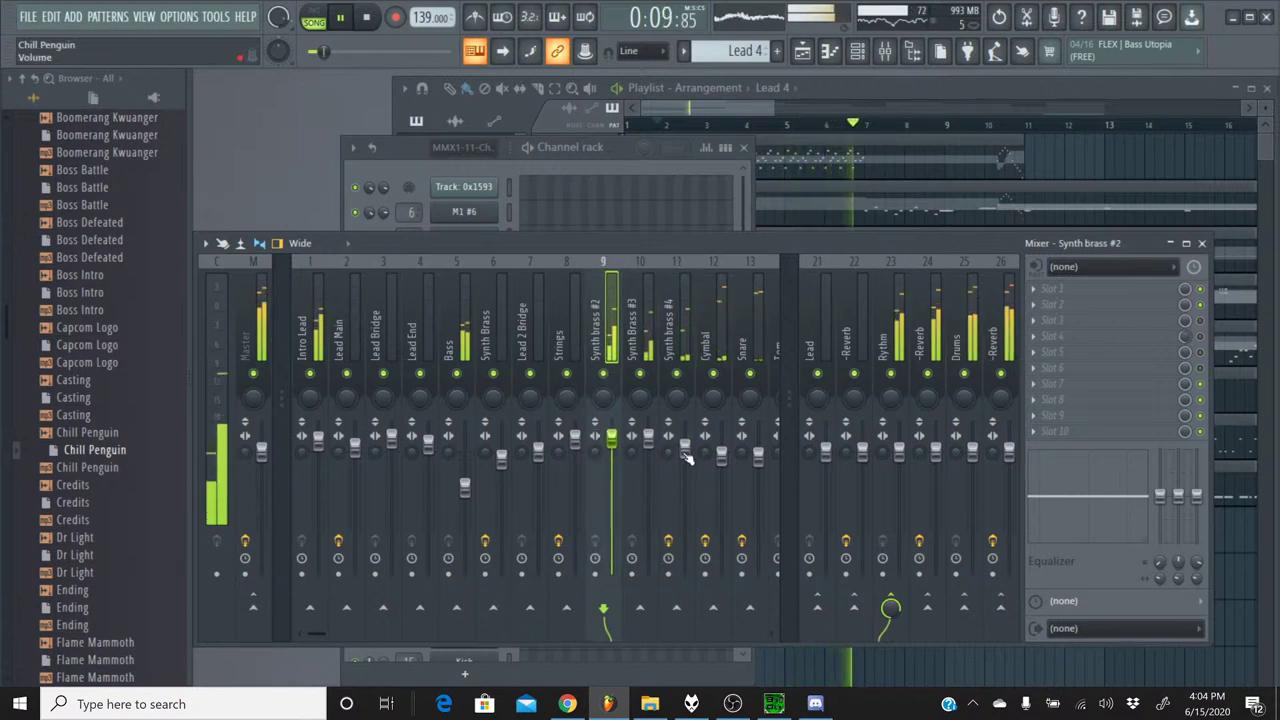
left_click(686, 457)
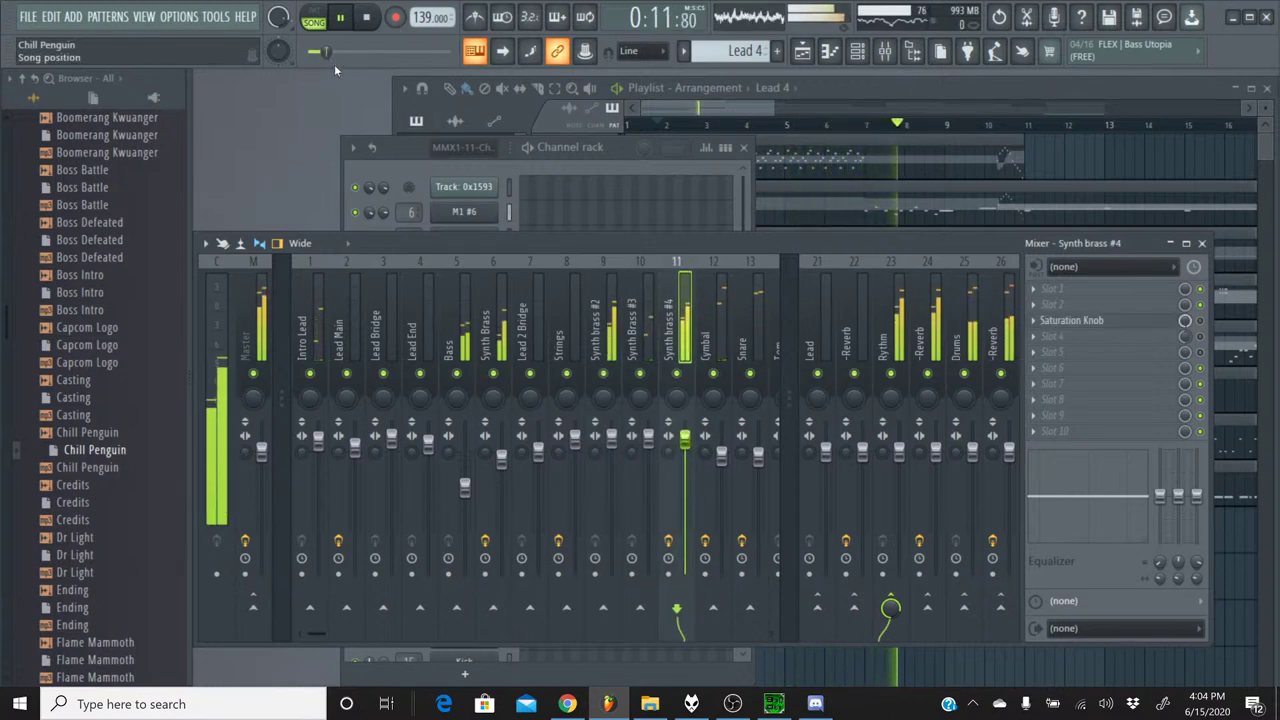
left_click_drag(327, 52, 313, 55)
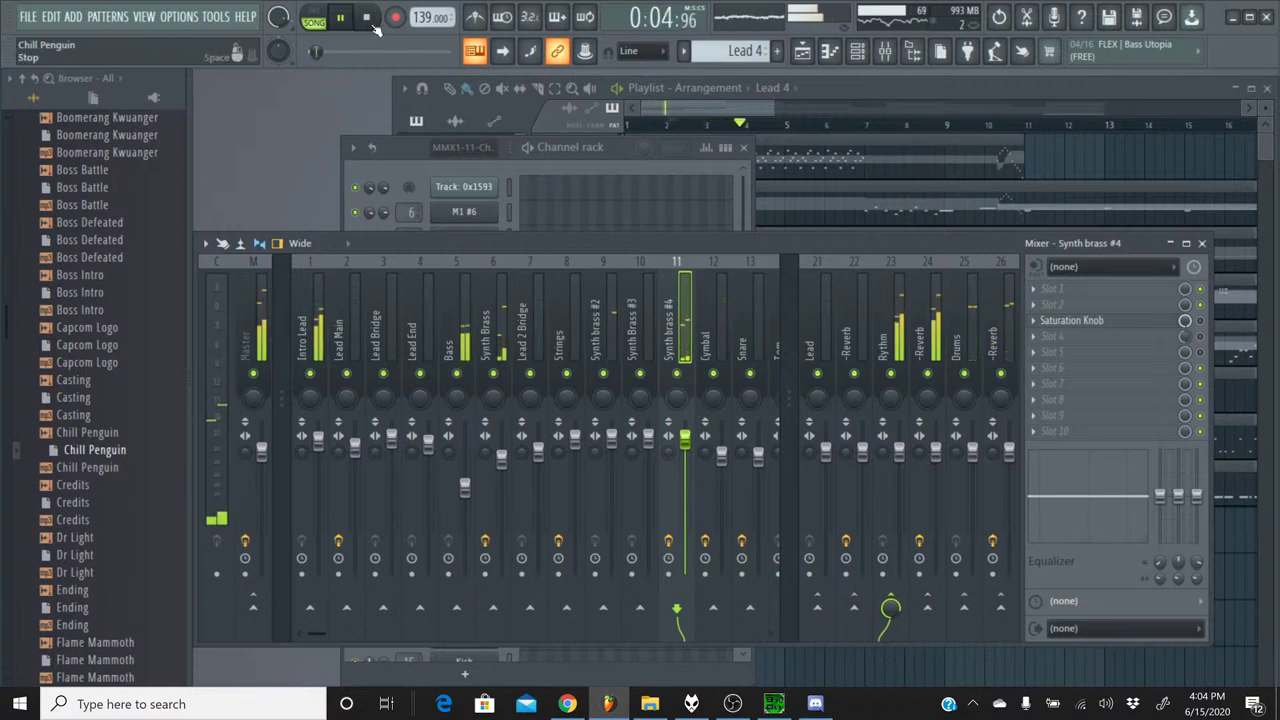
- Lower the Intro Lead mixer track's volume slightly, stop playback and save the project
left_click(316, 330)
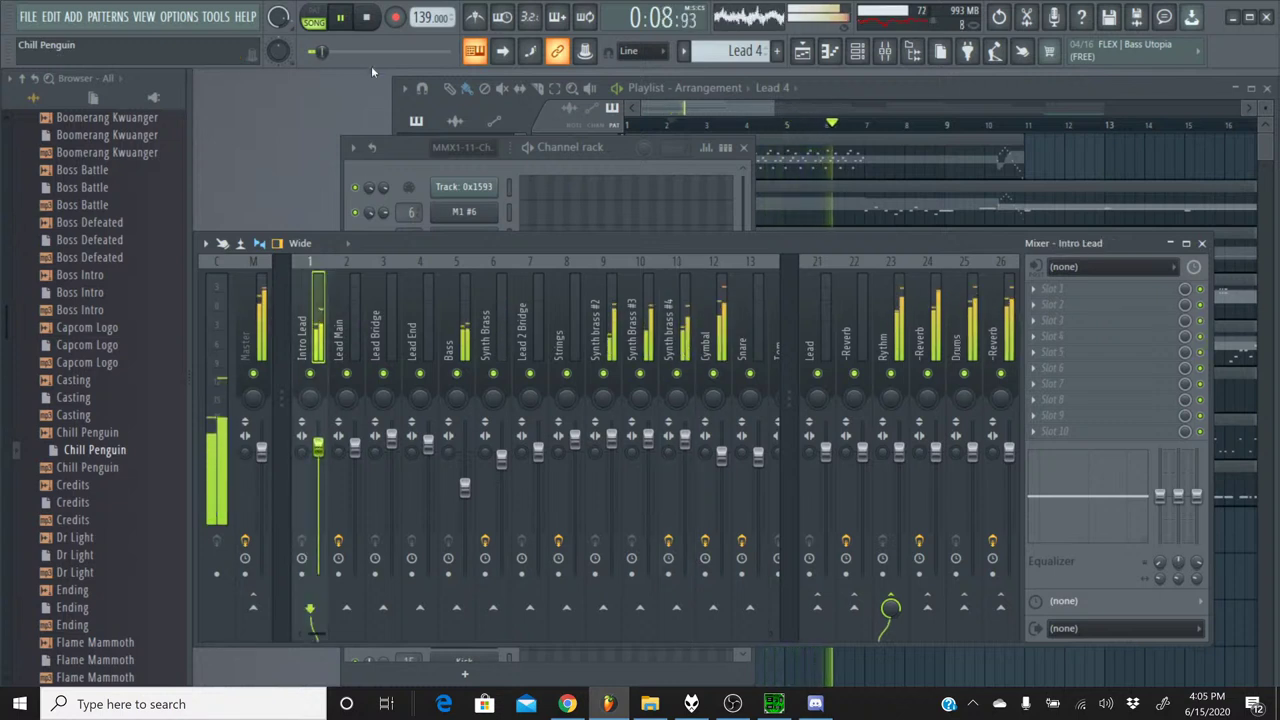
left_click(369, 23)
left_click(28, 17)
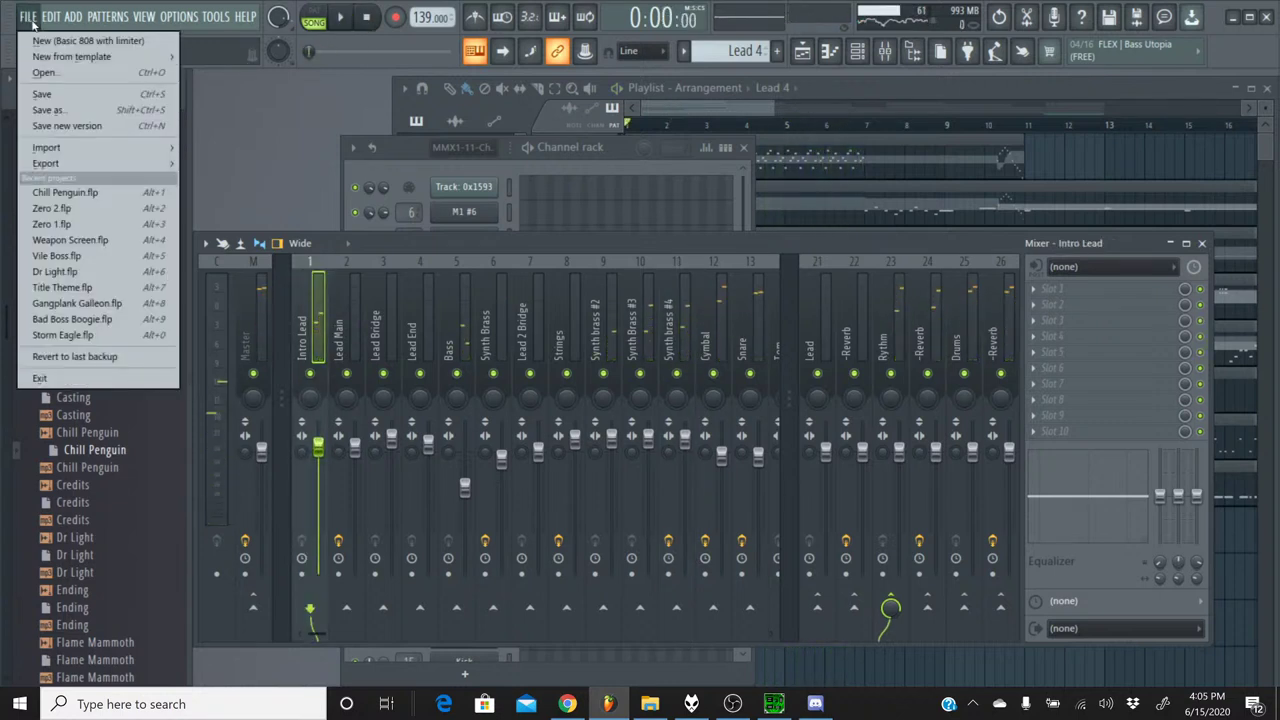
left_click(72, 95)
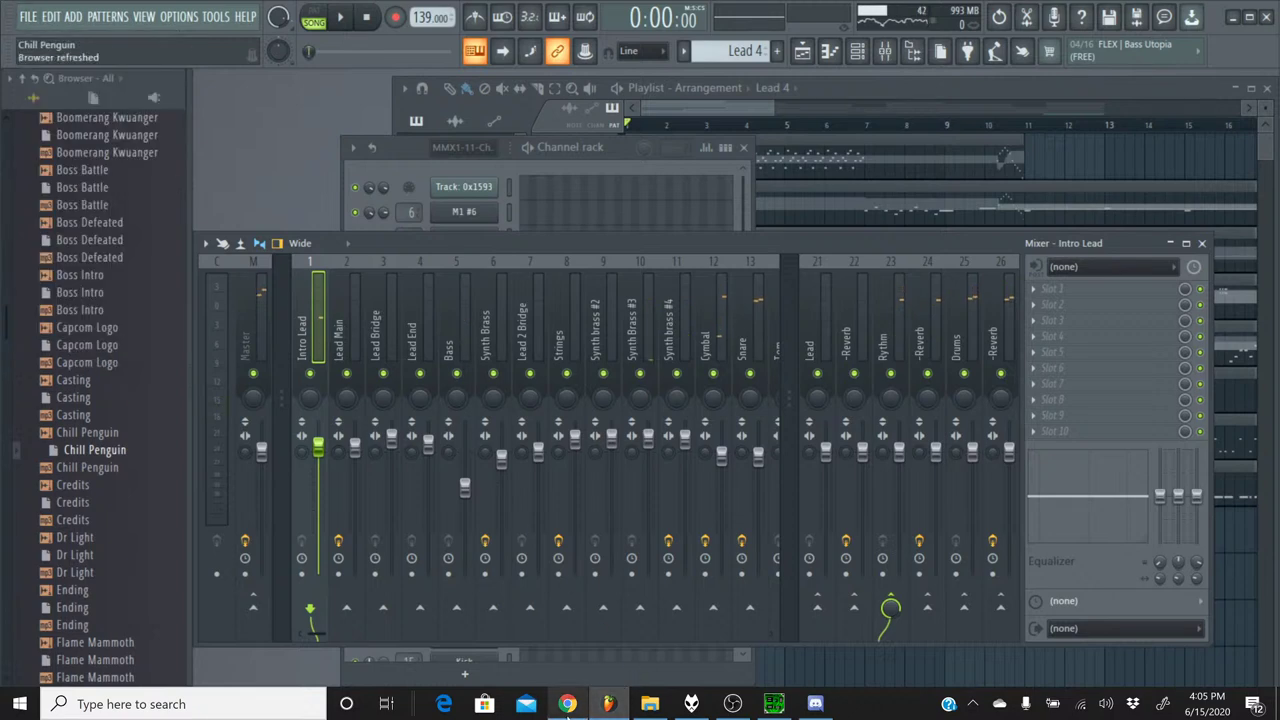
- Switch to YouTube Studio in Chrome to check the live chat
left_click(567, 704)
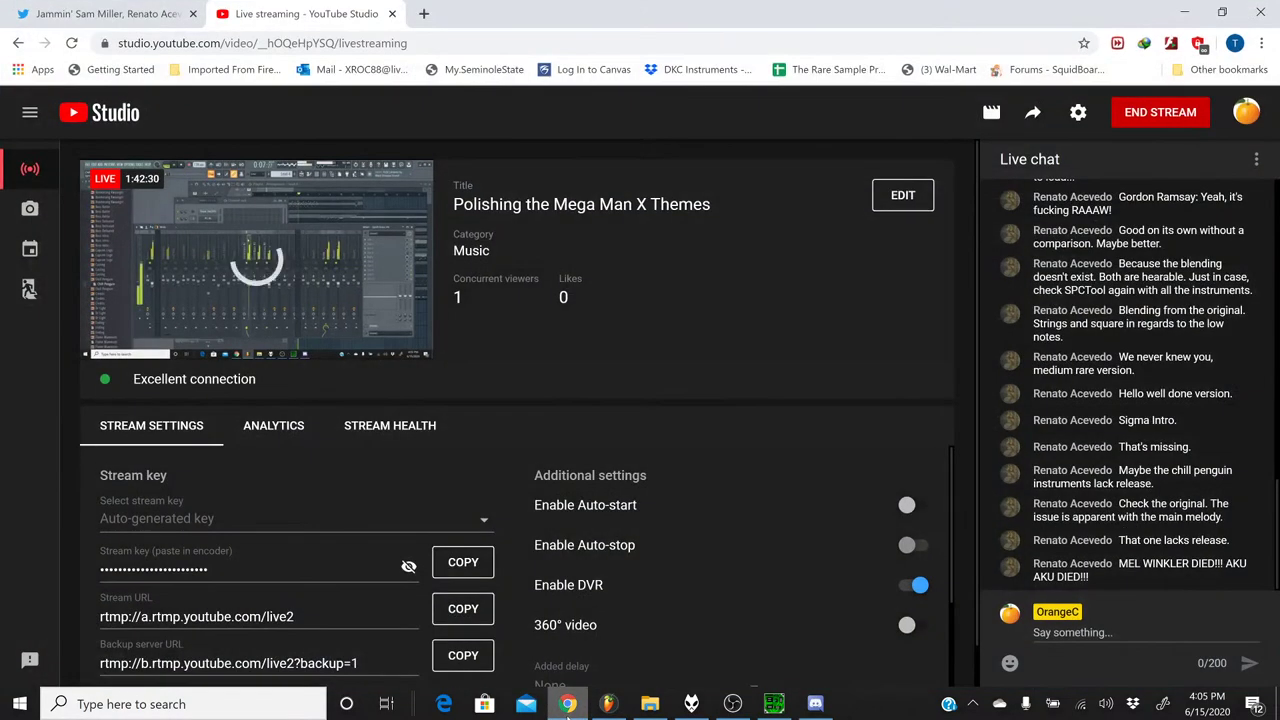